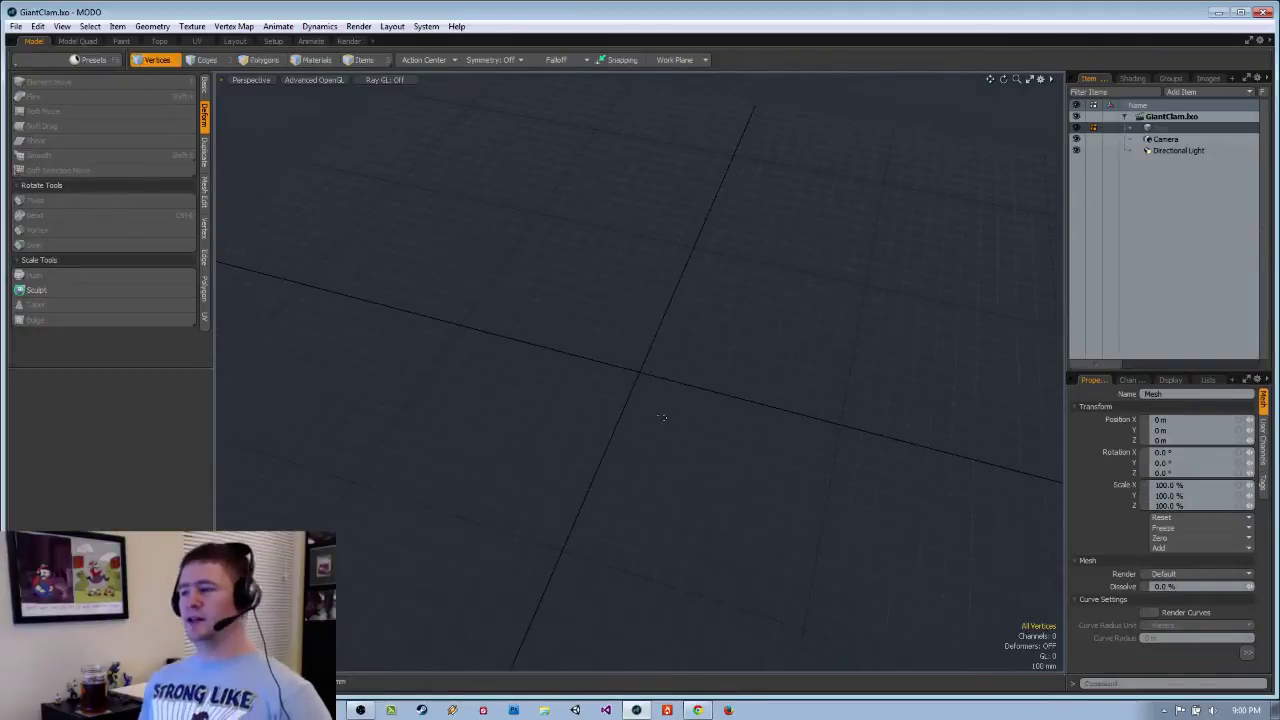
Examine the giantclam photo and the AC293E15 clam drawings on the desktop as shape references.
left_click_drag(502, 11, 615, 12)
double_click(25, 215)
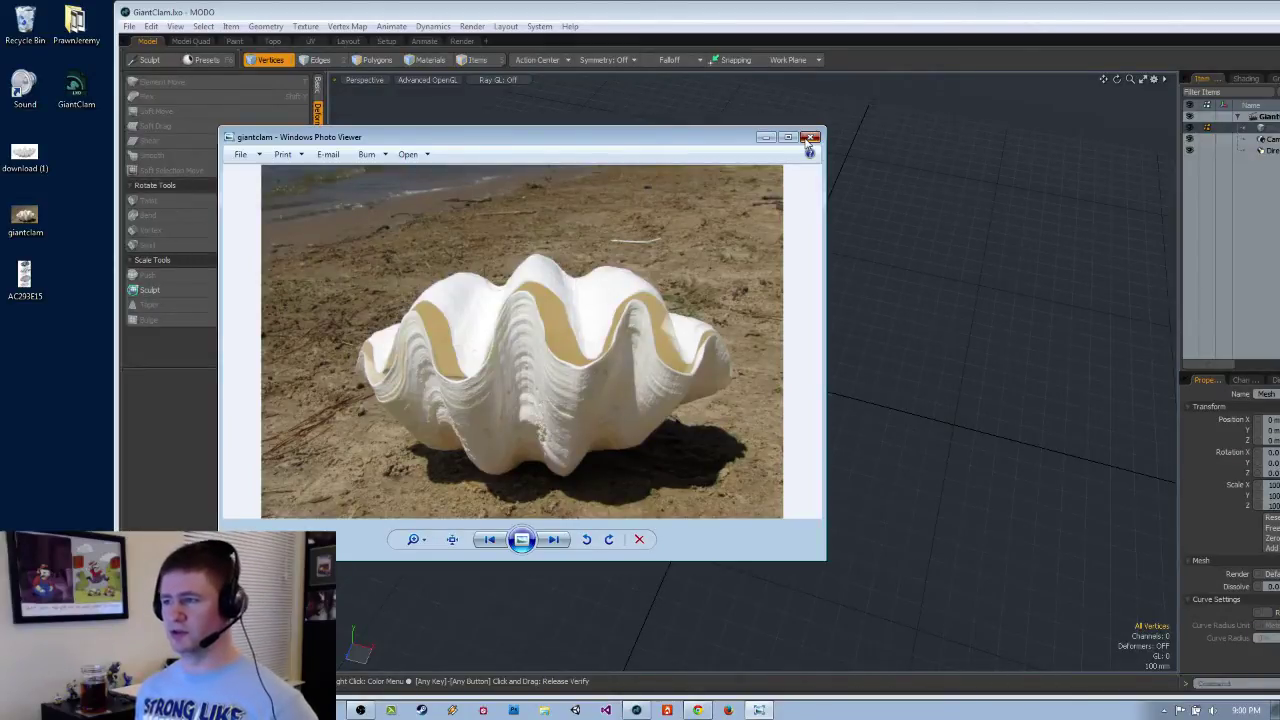
left_click(810, 137)
double_click(24, 276)
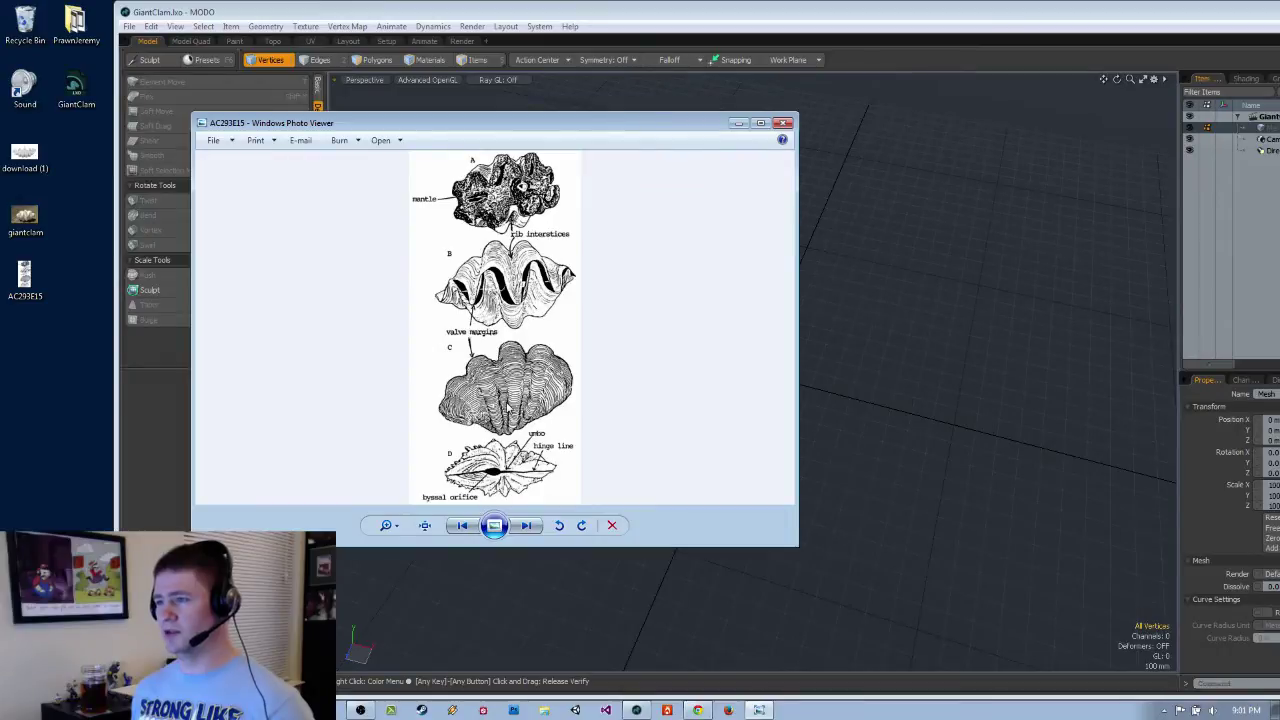
left_click(781, 124)
left_click_drag(362, 14, 250, 0)
Create a cylinder at the origin along the Y axis with 500 mm X and Z radii, 24 sides and 12 segments.
left_click_drag(574, 320, 642, 402, "alt")
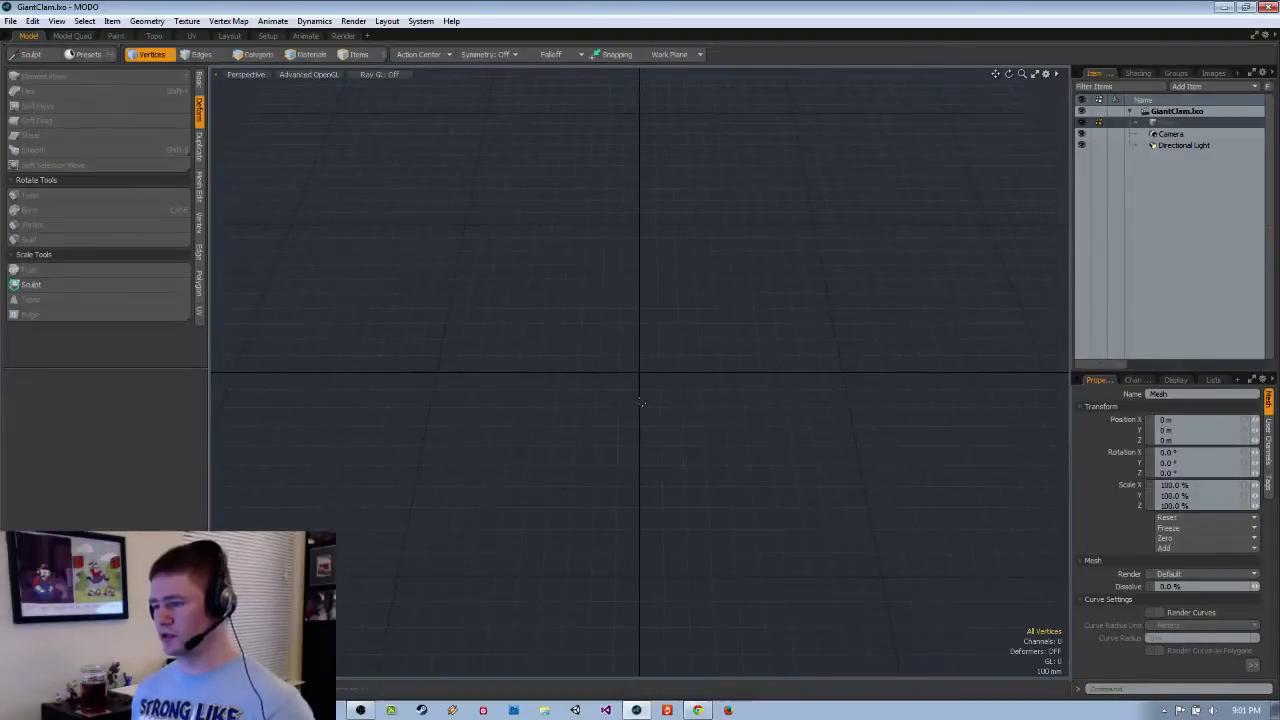
left_click(199, 82)
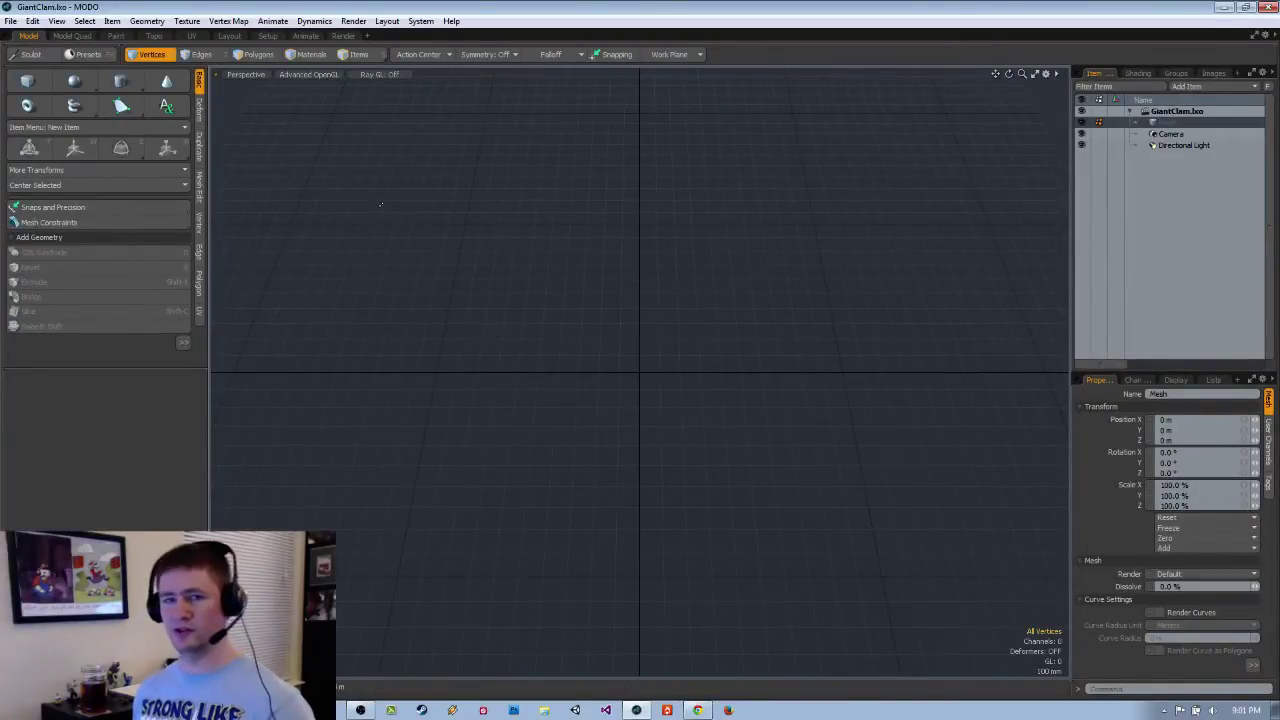
left_click_drag(742, 254, 672, 328, "alt")
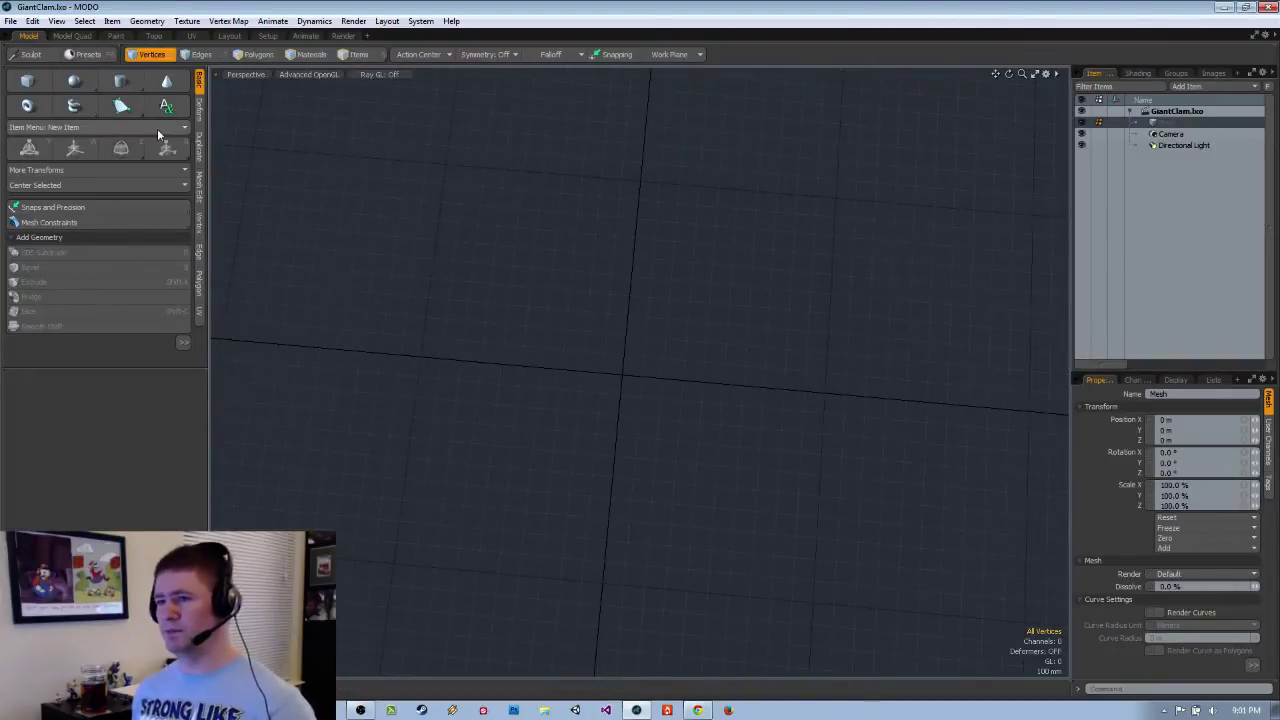
left_click_drag(645, 455, 653, 437, "alt")
key("ctrl+space")
left_click(655, 378)
left_click_drag(667, 356, 602, 400, "alt+shift")
left_click_drag(602, 400, 566, 337, "alt+shift")
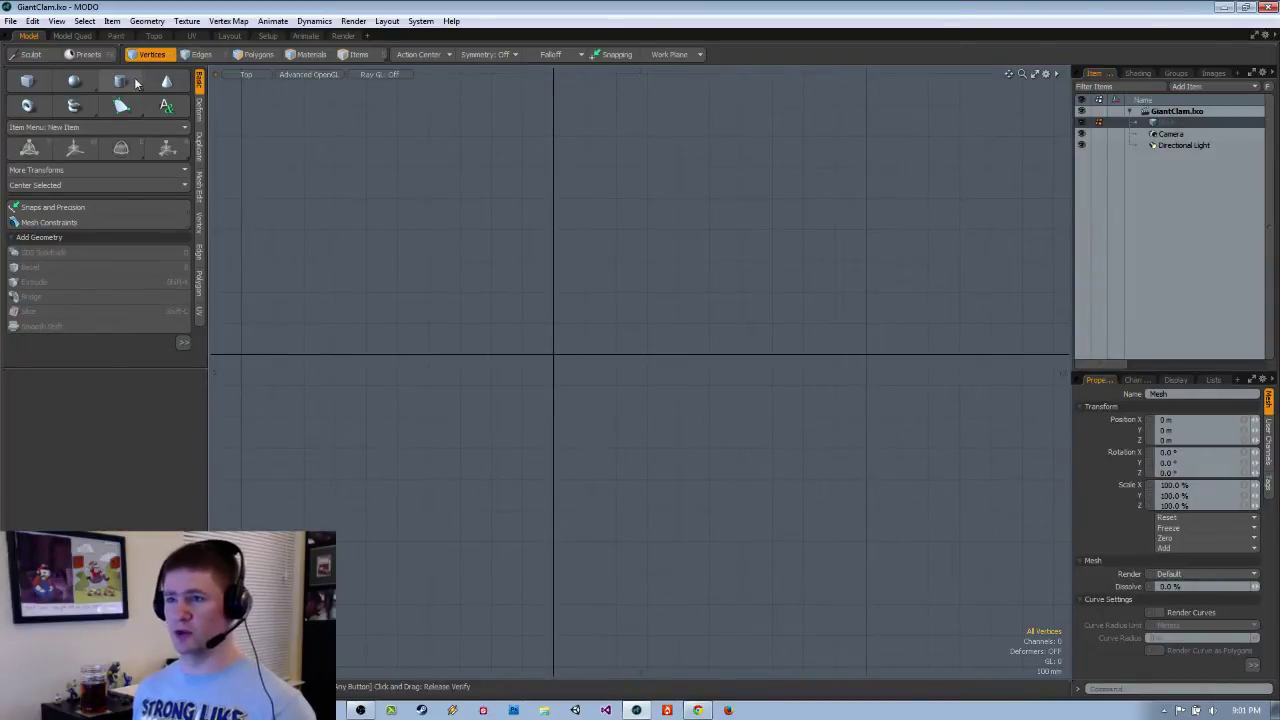
left_click(122, 82)
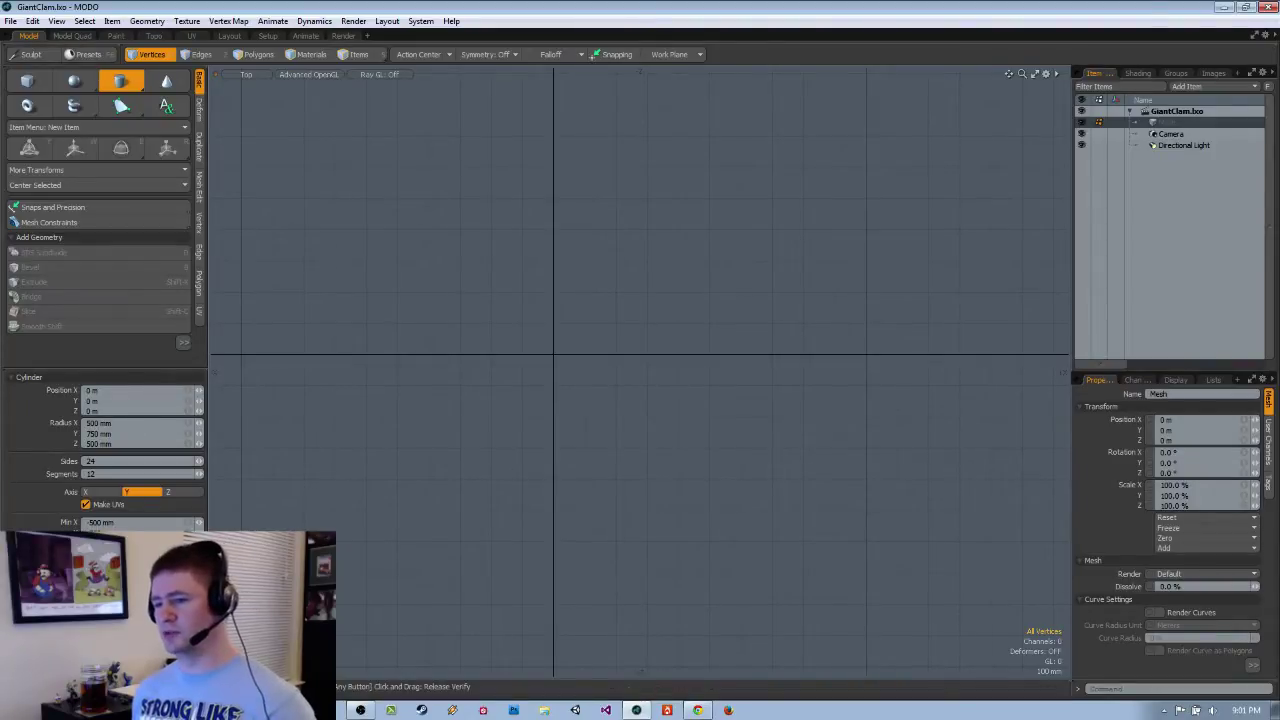
left_click(142, 593)
Delete all of the cylinder's polygons except its top cap.
left_click_drag(545, 420, 560, 434, "alt")
key("KP_Decimal")
left_click_drag(640, 310, 660, 368, "alt")
key("space")
key("space")
key("space")
left_click(586, 302)
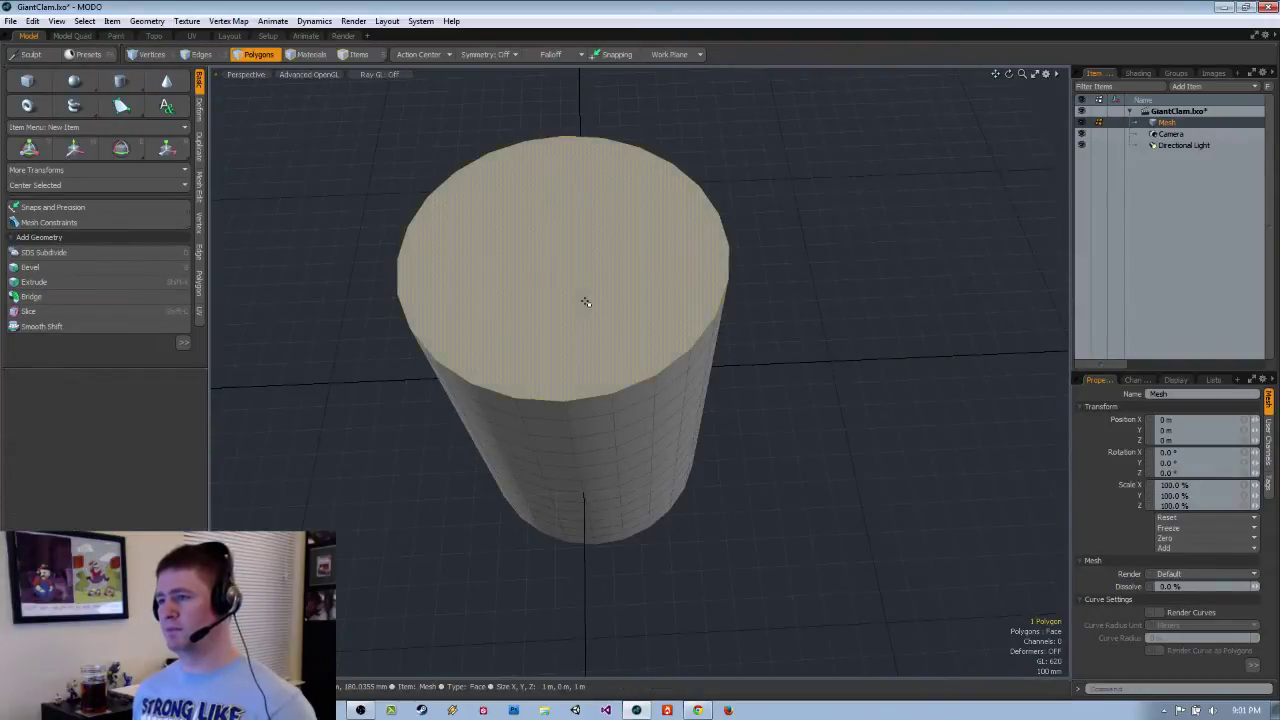
key("bracketleft")
key("Delete")
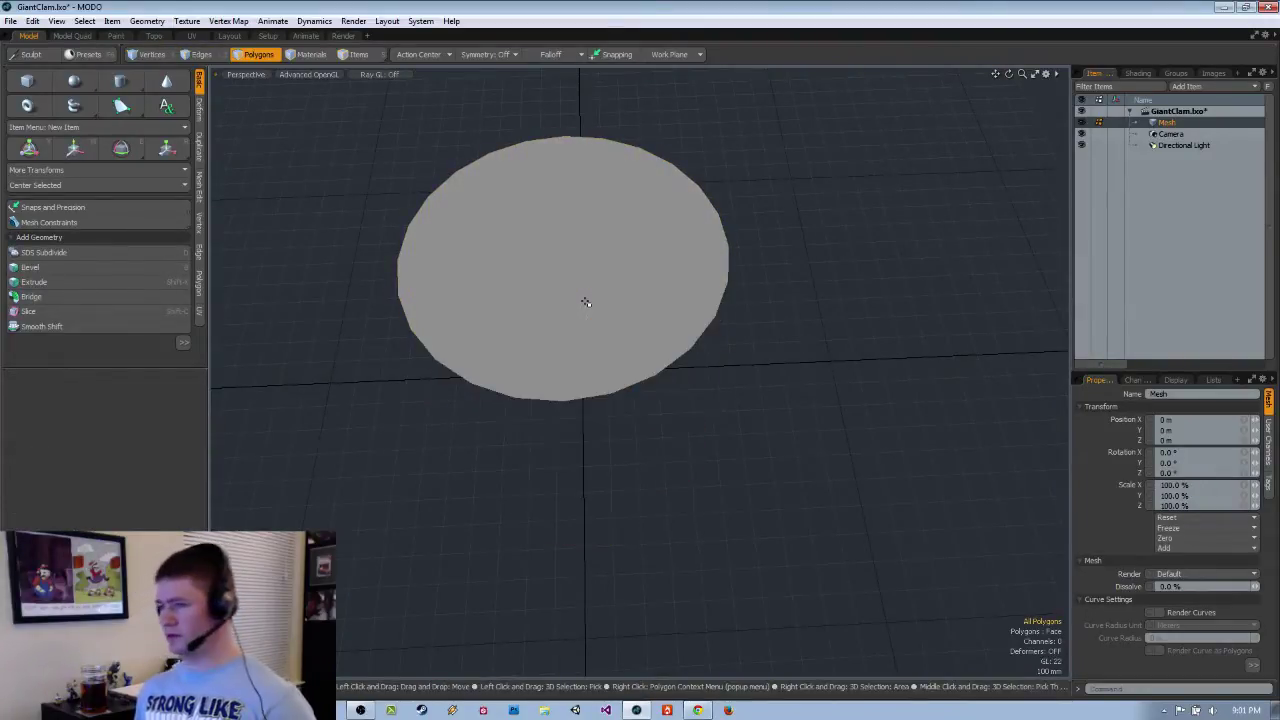
Bevel the disc polygon with an inset of about 237 mm and collapse the inner polygon into a single centre point.
left_click_drag(576, 337, 594, 357, "alt")
left_click(534, 337)
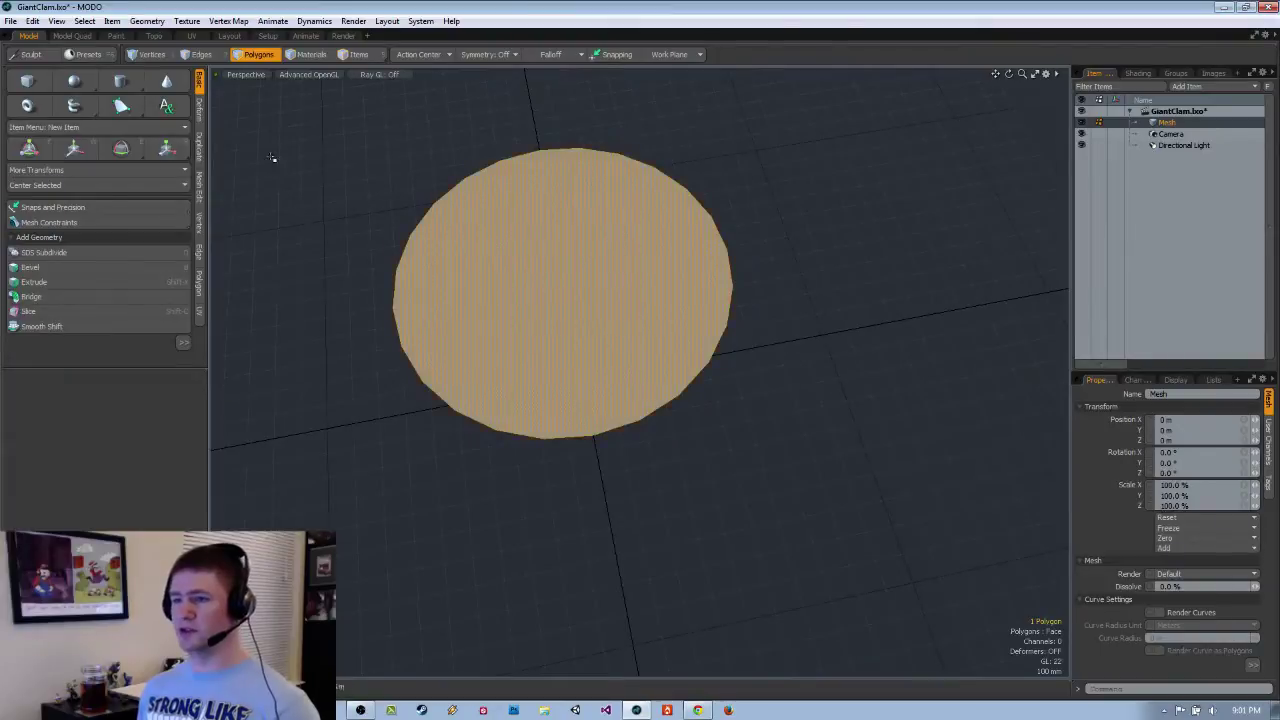
left_click(92, 191)
left_click_drag(826, 320, 777, 417, "alt")
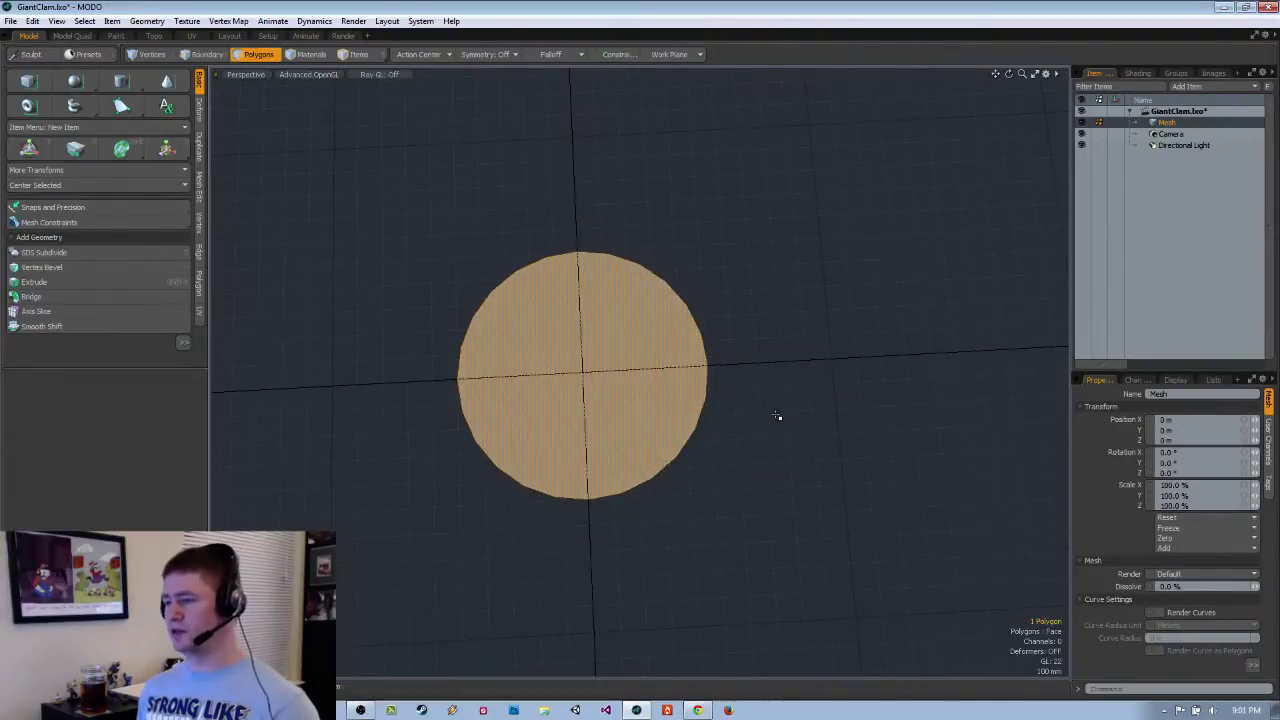
key("ctrl+space")
left_click(768, 290)
left_click_drag(766, 278, 773, 284, "ctrl+alt")
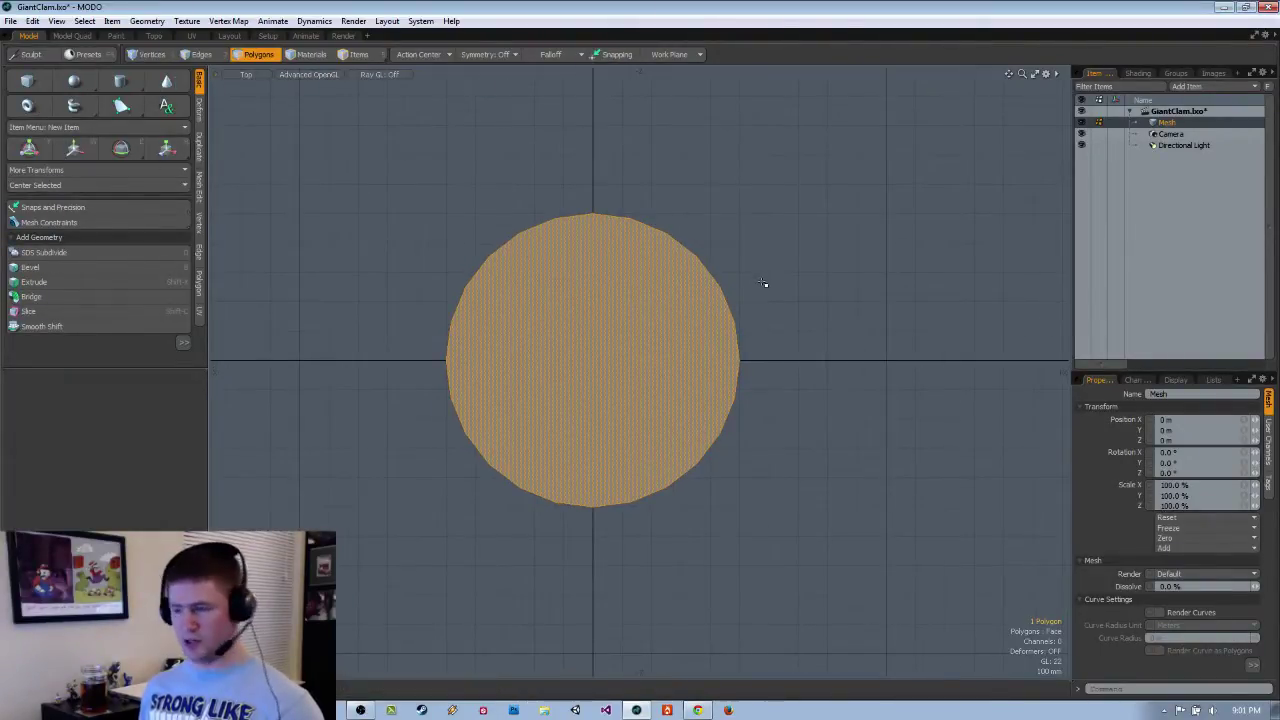
key("b")
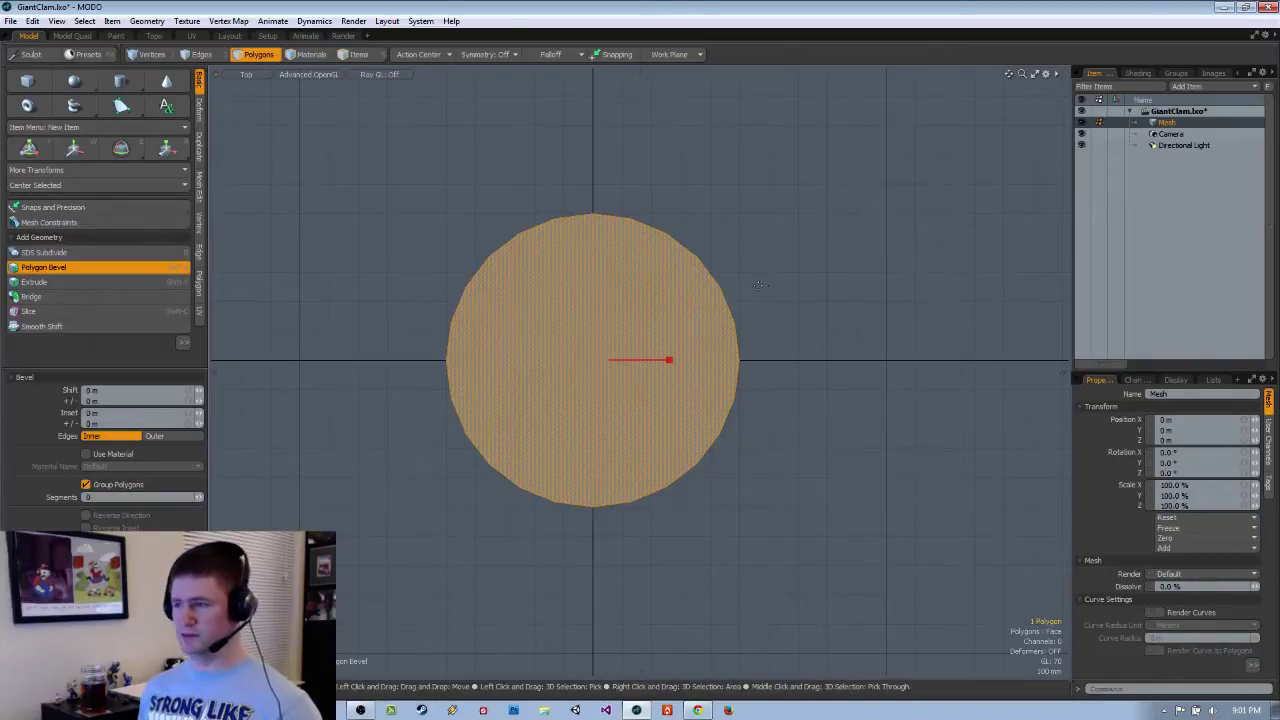
left_click_drag(669, 366, 325, 363)
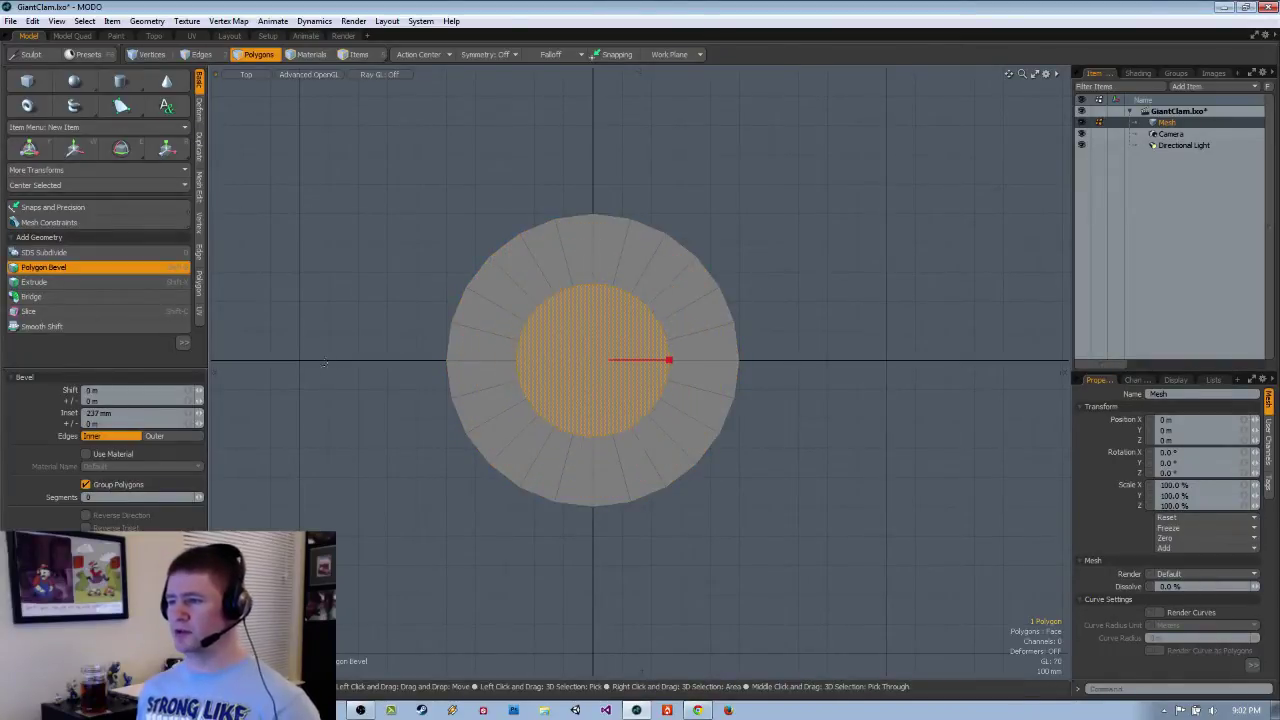
key("space")
left_click(199, 285)
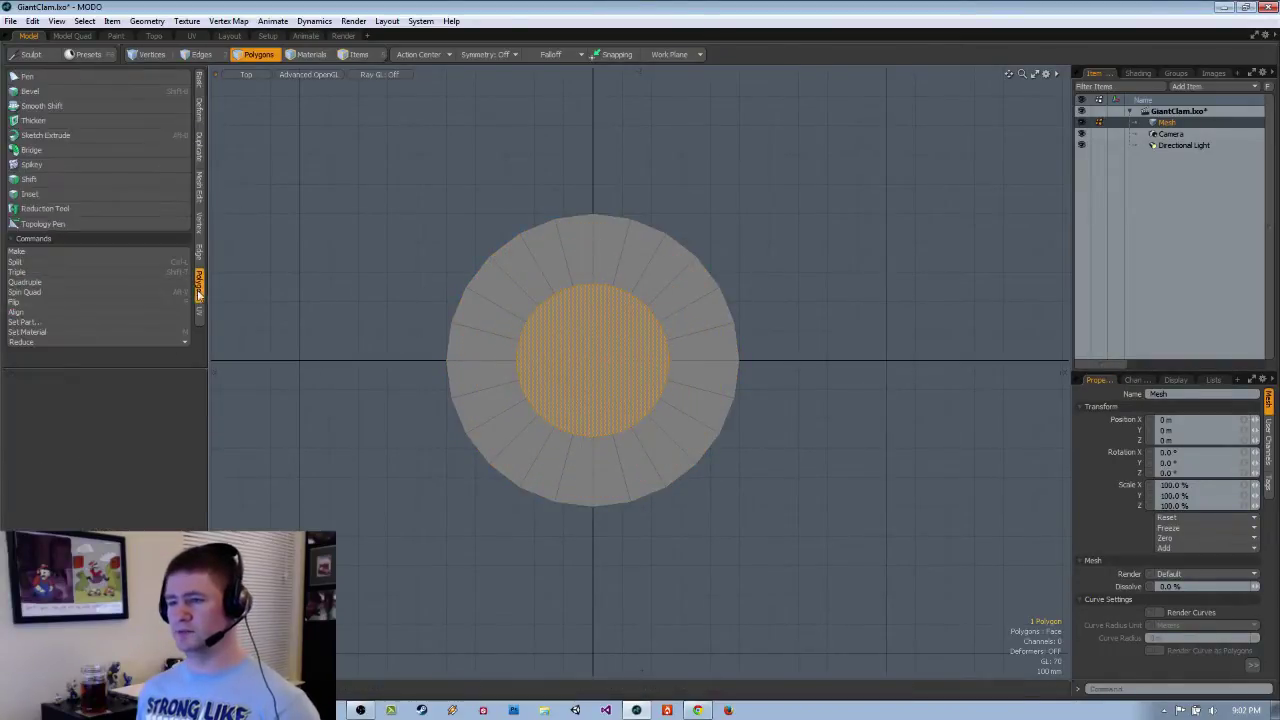
key("alt+BackSpace")
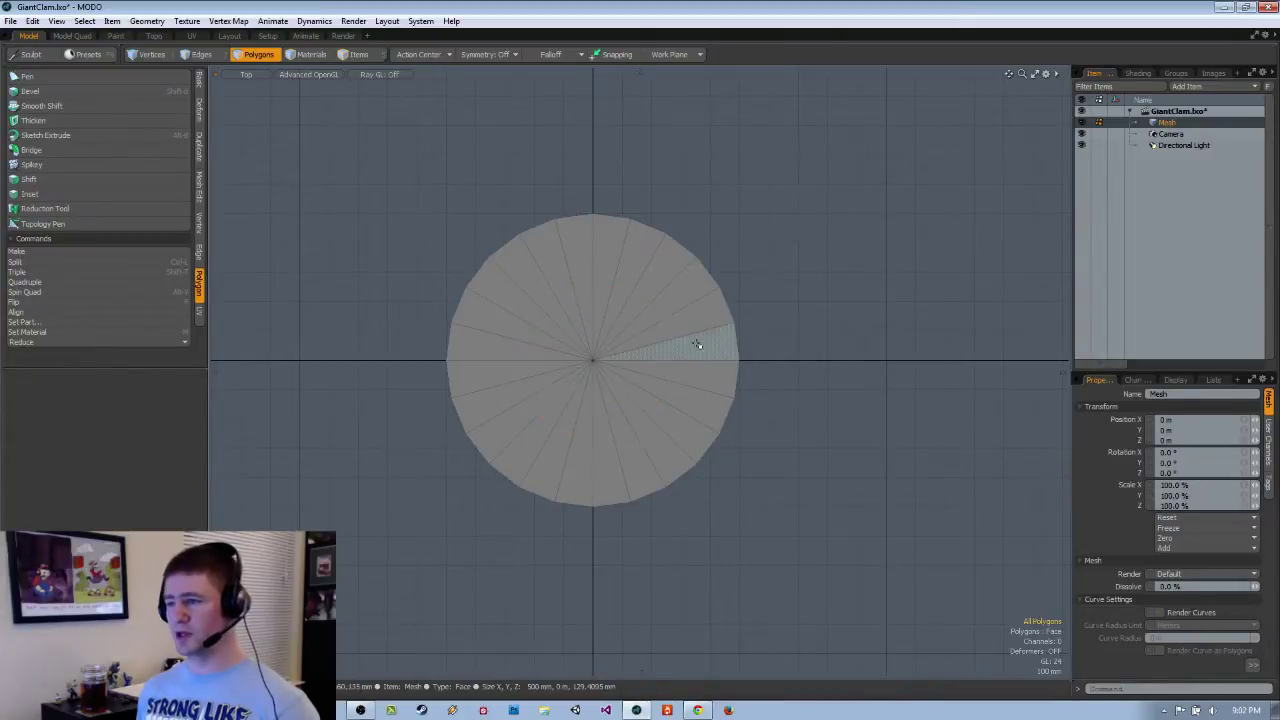
Drag-weld the disc's centre vertex onto the rim vertex at the -Z end of the Z axis, forming a fan.
left_click_drag(667, 146, 644, 148, "alt+shift")
scroll(604, 268, "up", 1)
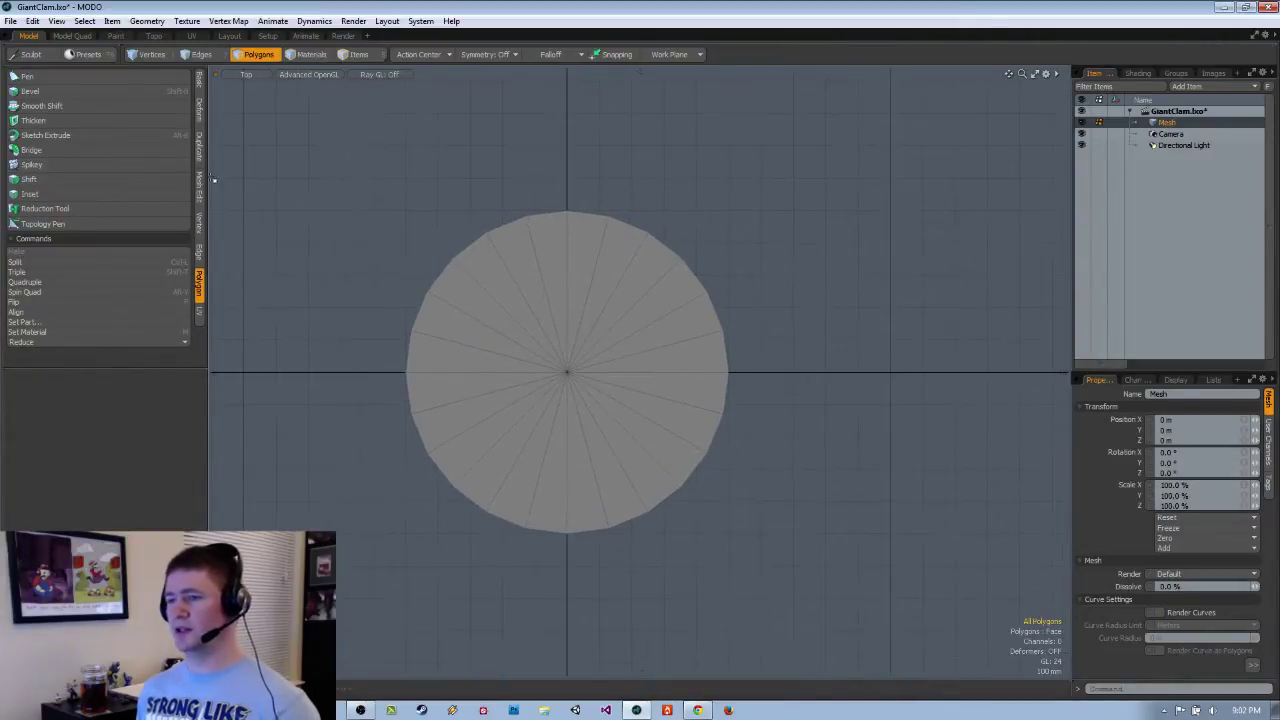
left_click(199, 222)
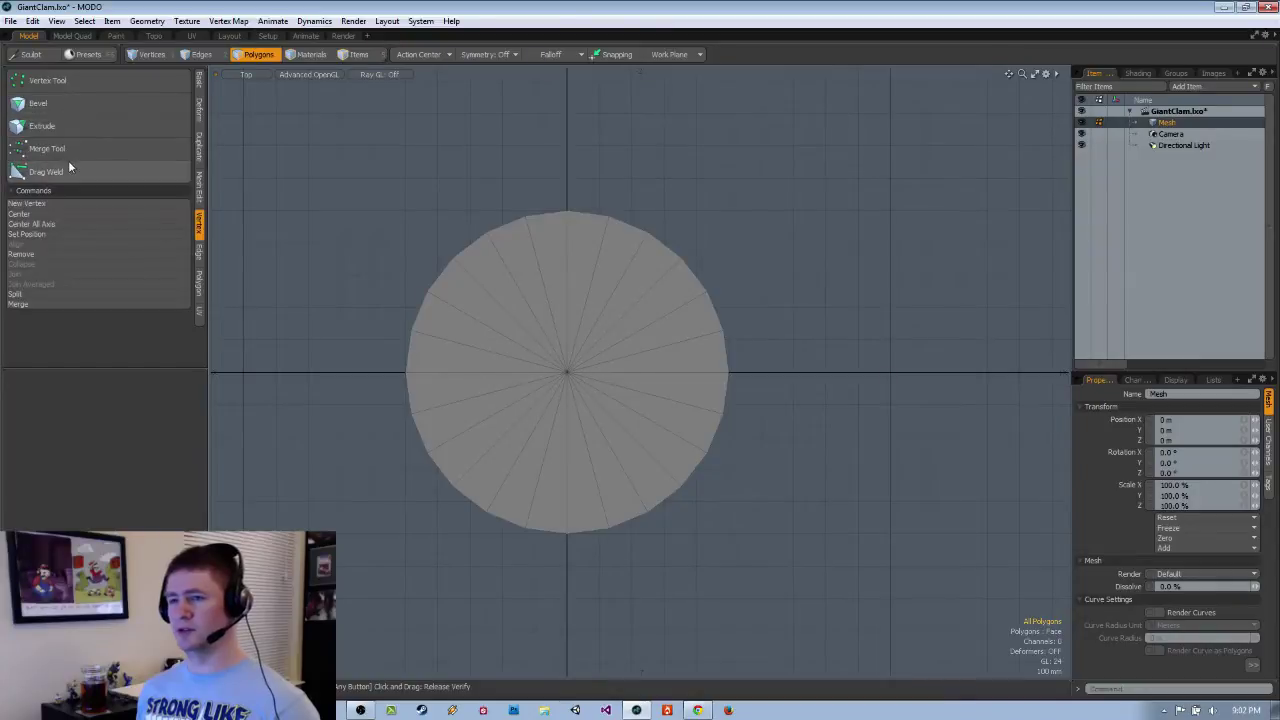
left_click(46, 171)
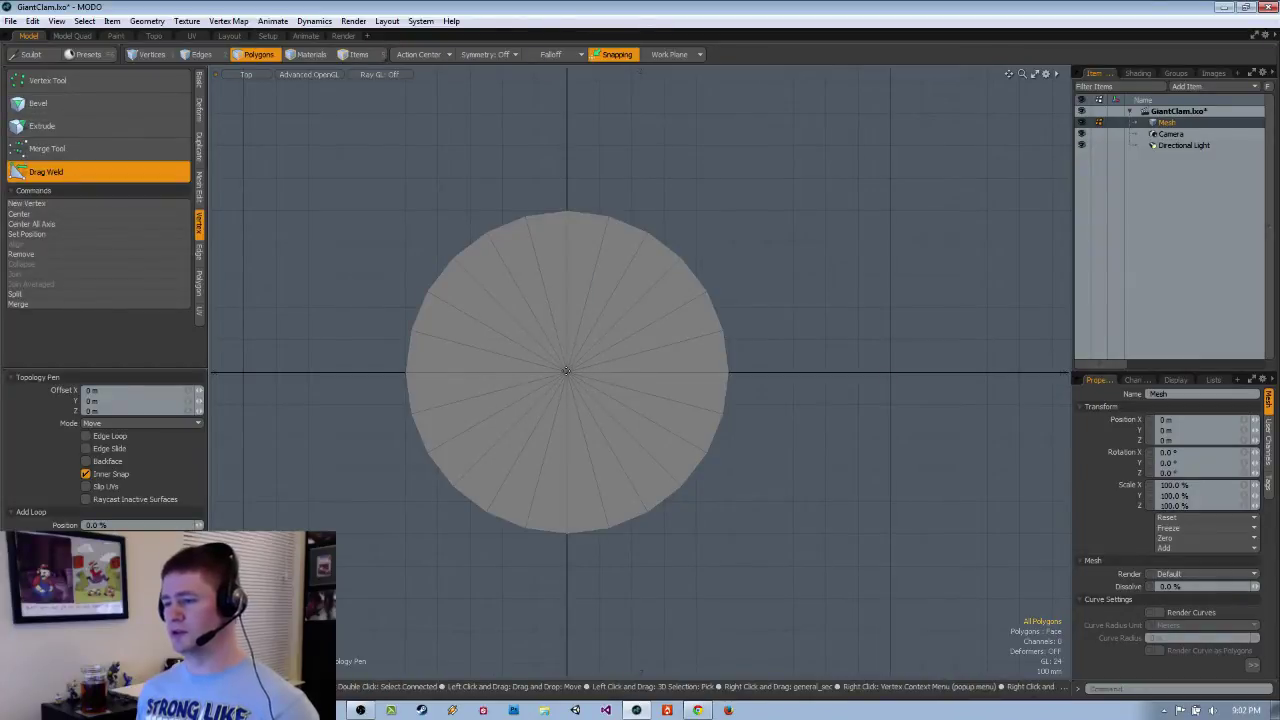
left_click_drag(566, 372, 570, 224)
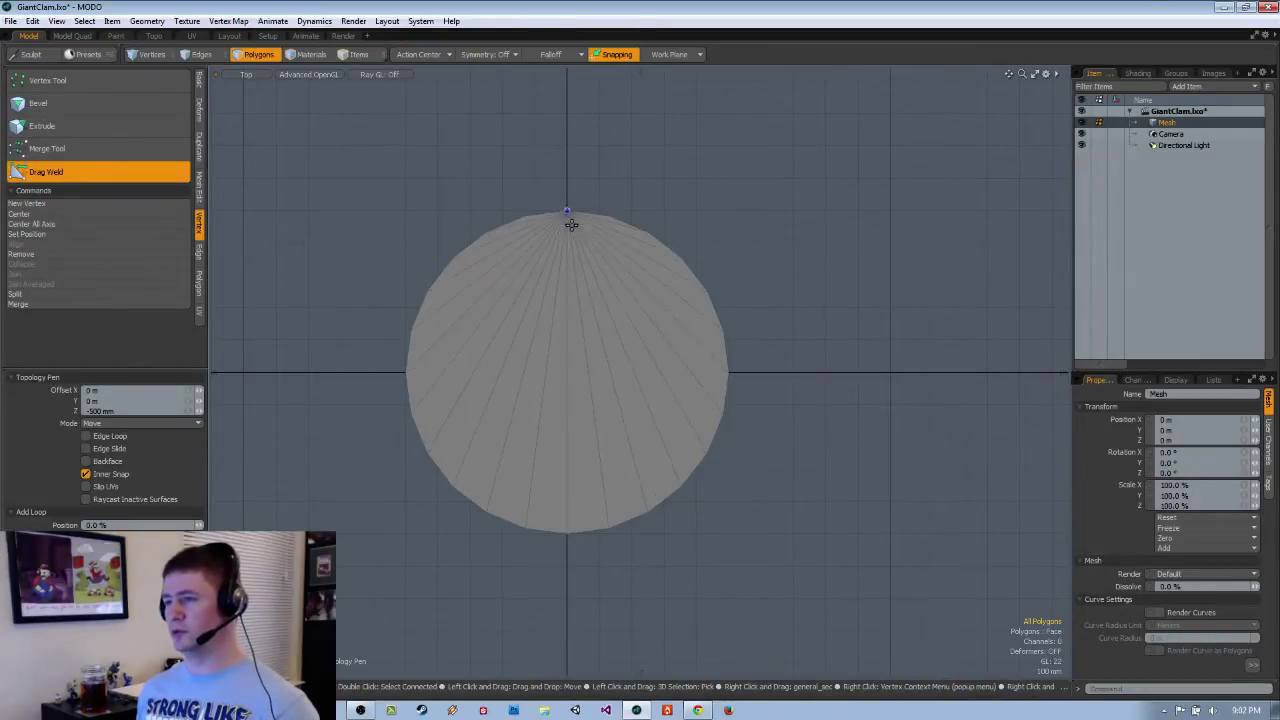
scroll(634, 286, "up", 1)
left_click_drag(598, 285, 607, 307, "alt")
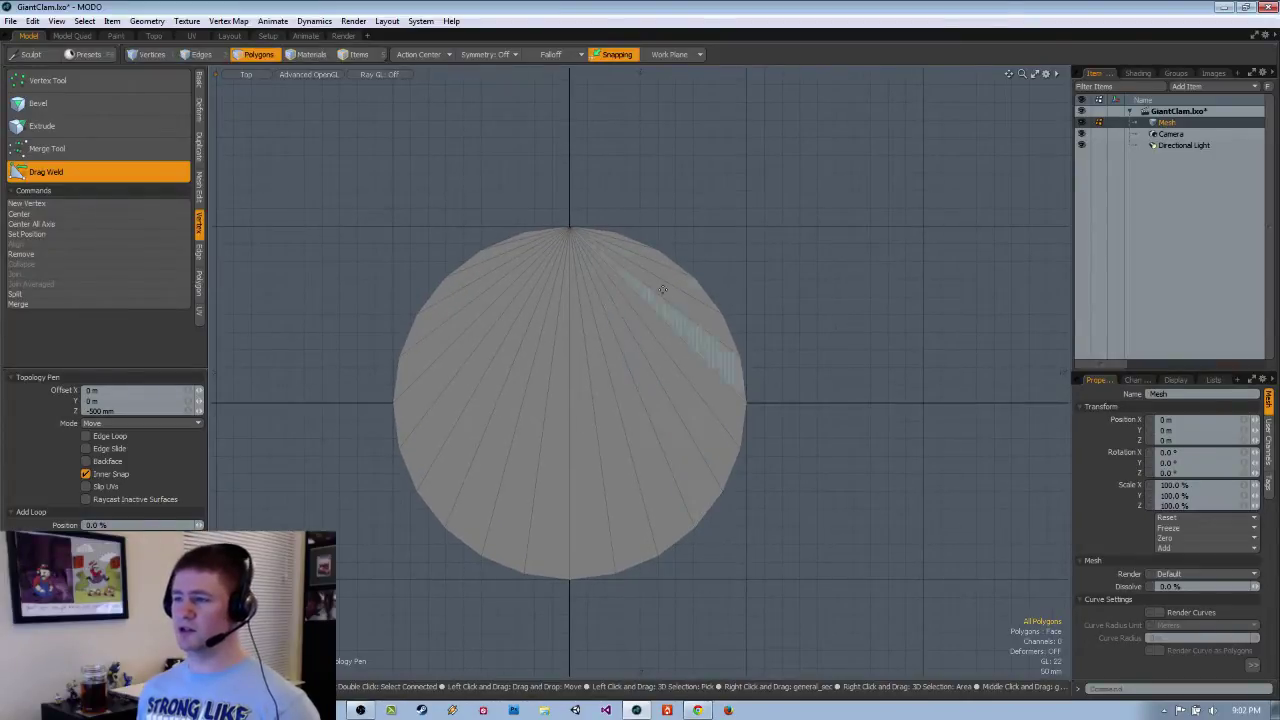
key("space")
Preview the fan as a subdivision surface in perspective and inspect the vertex where its edges converge.
mouse_move(560, 217)
left_mouse_down()
mouse_move(586, 263)
mouse_move(606, 225)
mouse_move(500, 214)
left_mouse_up()
left_click(500, 214)
key("ctrl+space")
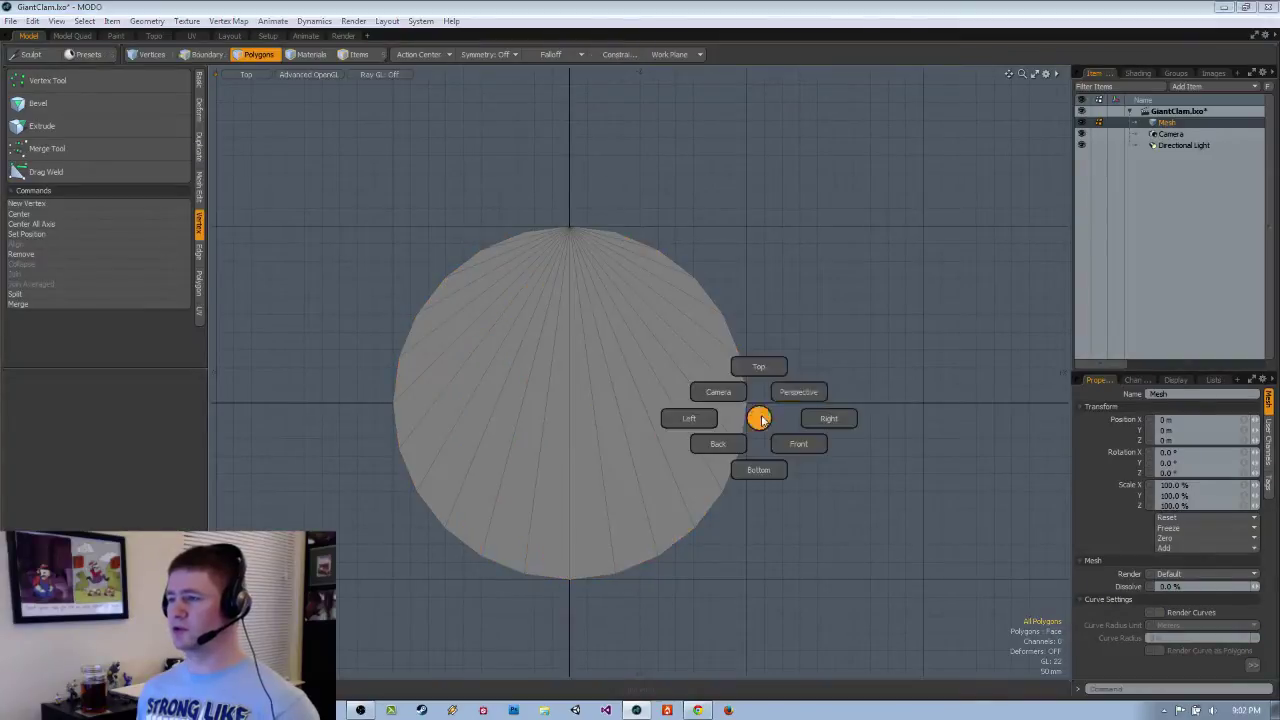
left_click(799, 391)
left_click_drag(730, 355, 831, 340, "alt")
key("Tab")
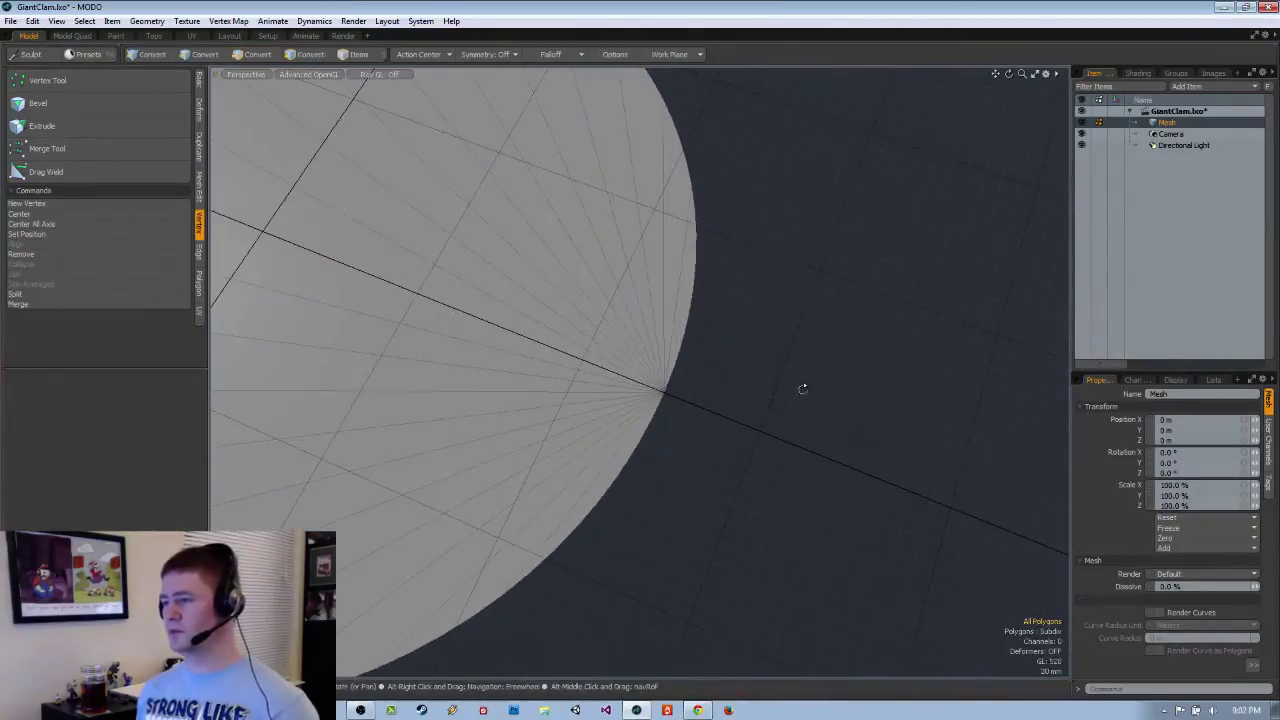
left_click_drag(803, 389, 742, 436, "alt")
key("1")
left_click(698, 370)
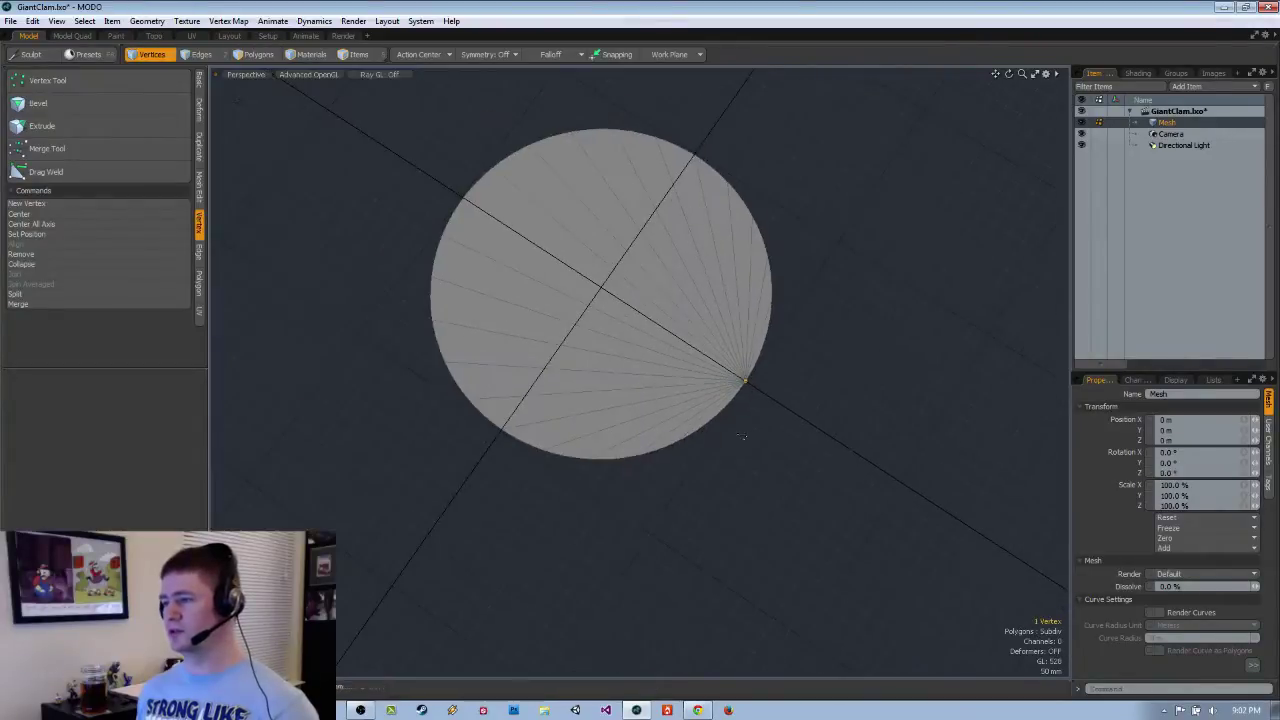
left_click(716, 414, "shift")
left_click(824, 422)
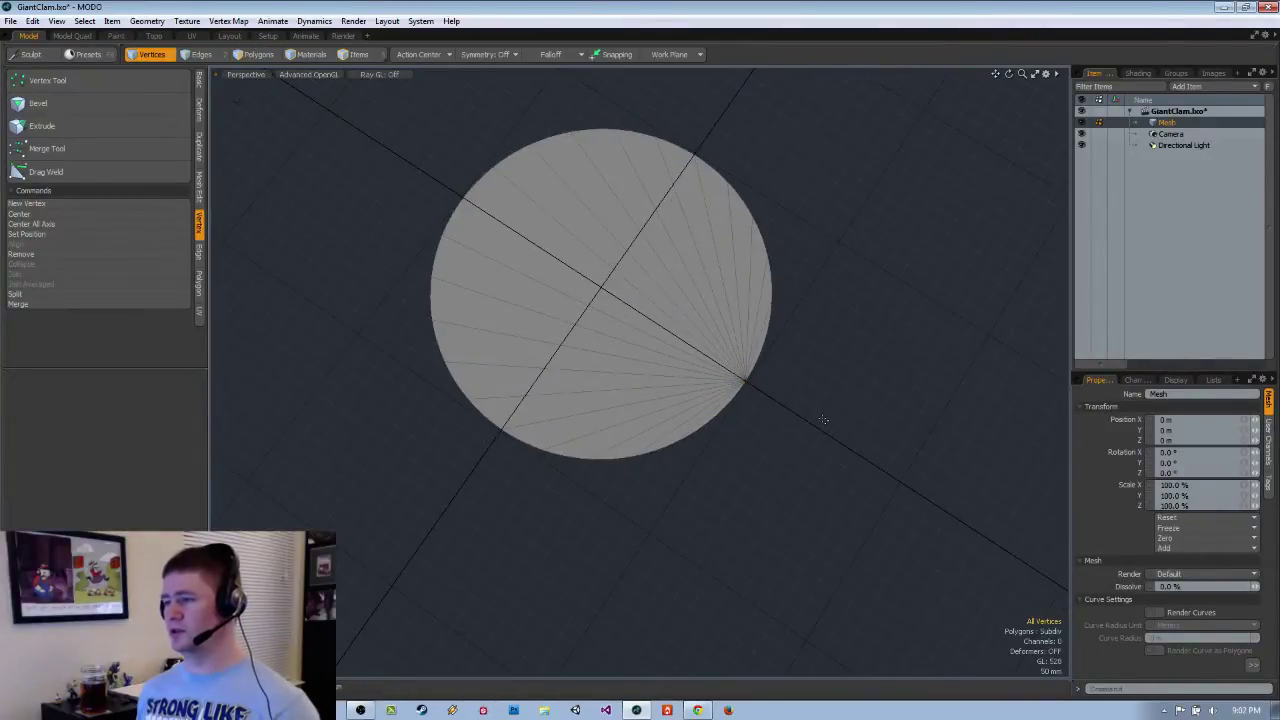
left_click_drag(823, 418, 552, 341, "alt")
key("KP_1")
key("space")
key("space")
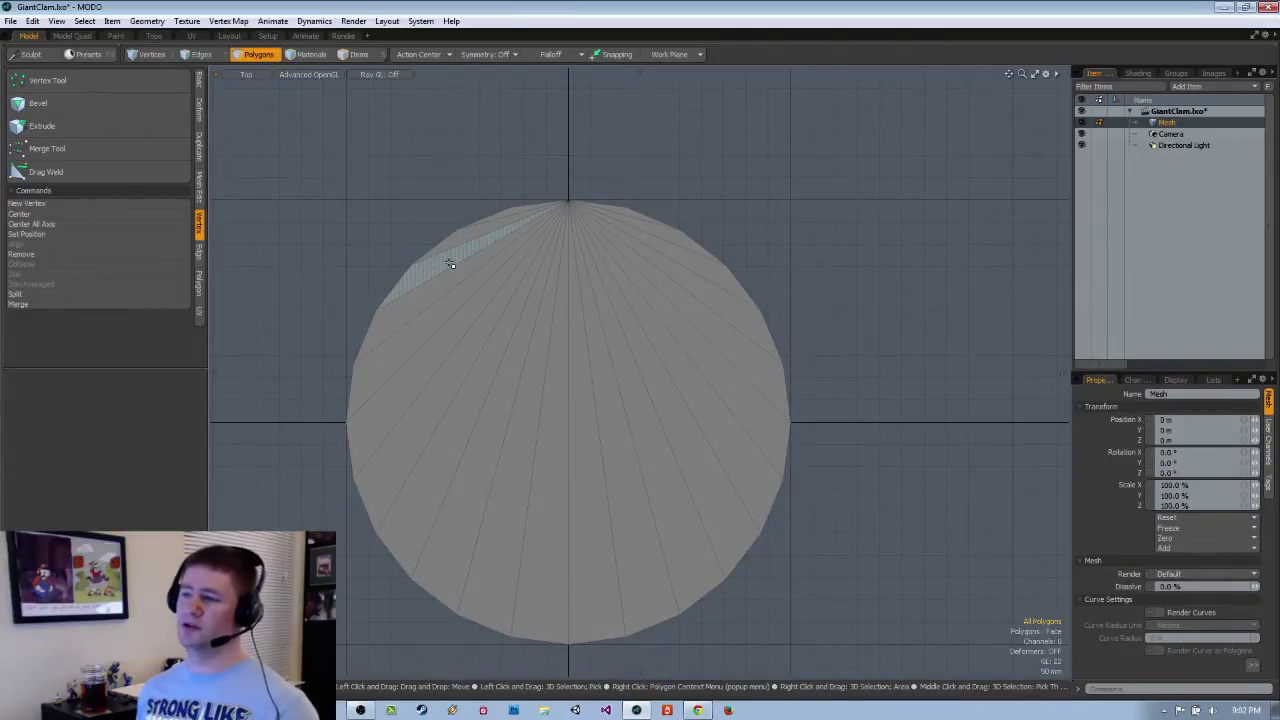
Rotate the whole fan mesh 180° about the Y axis.
mouse_move(443, 257)
left_mouse_down()
mouse_move(509, 283)
mouse_move(631, 266)
mouse_move(668, 237)
left_mouse_up()
left_click(723, 197)
key("e")
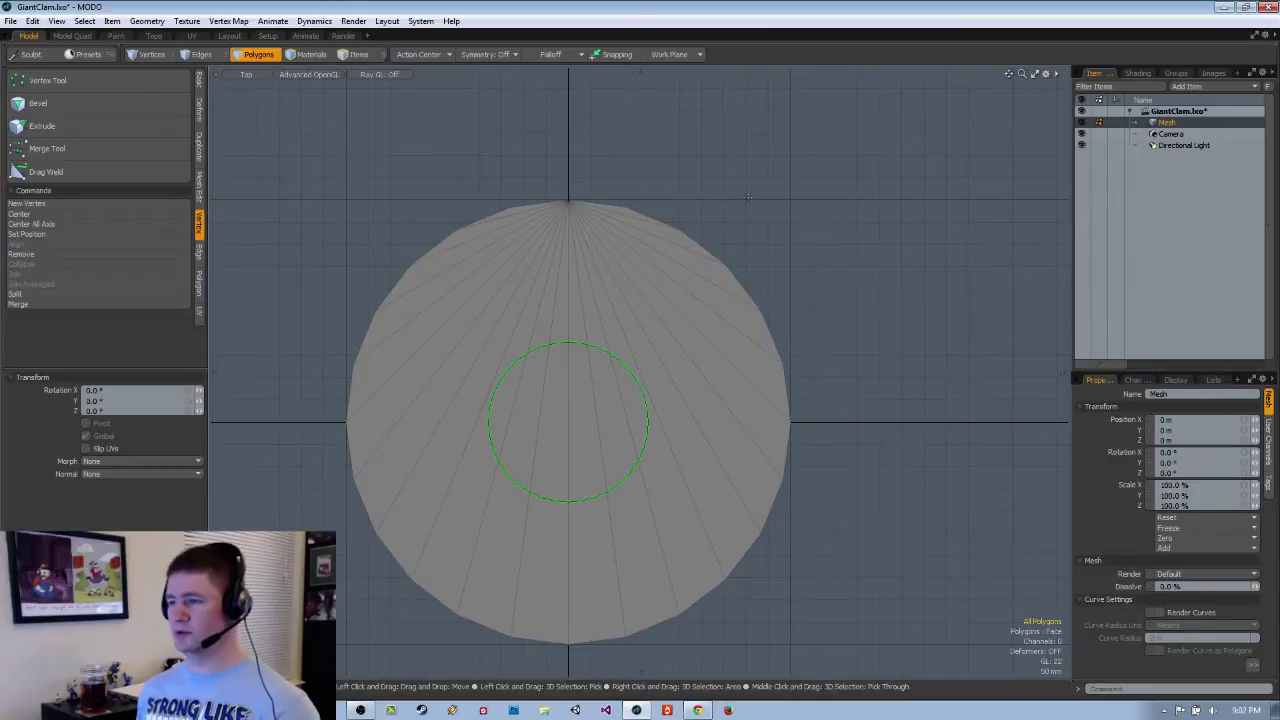
left_click(46, 399)
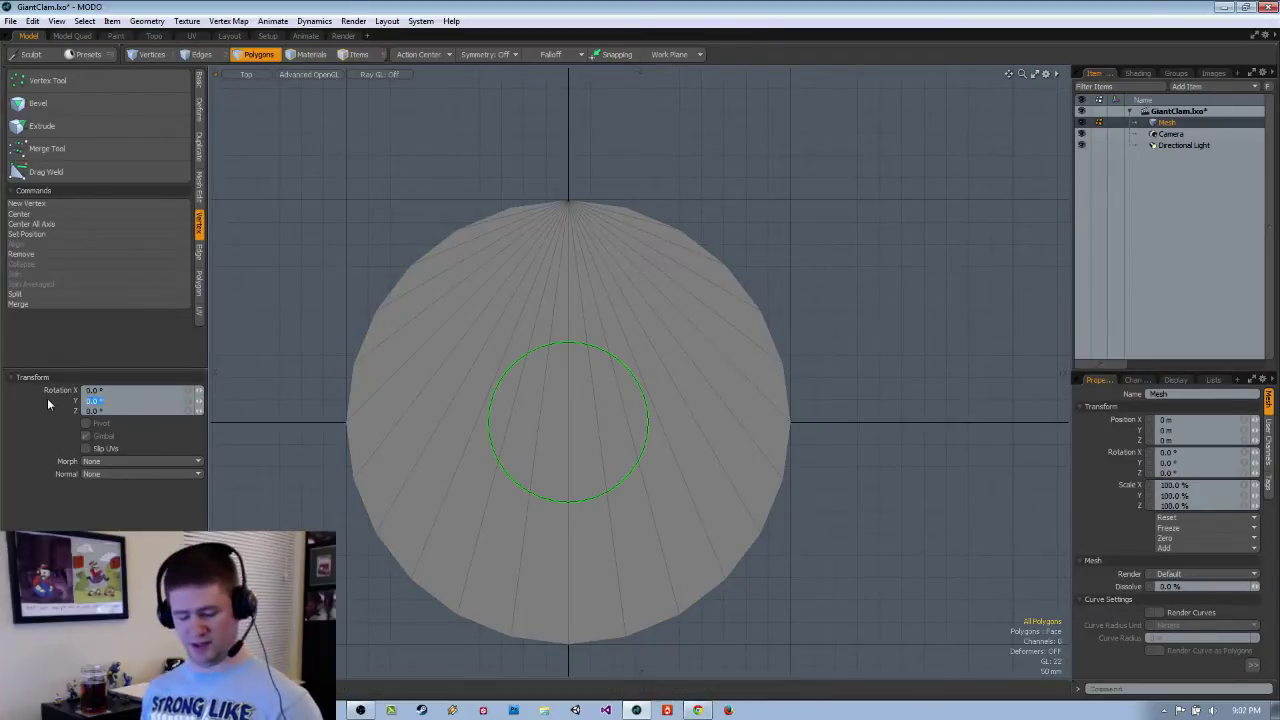
type("180")
key("Return")
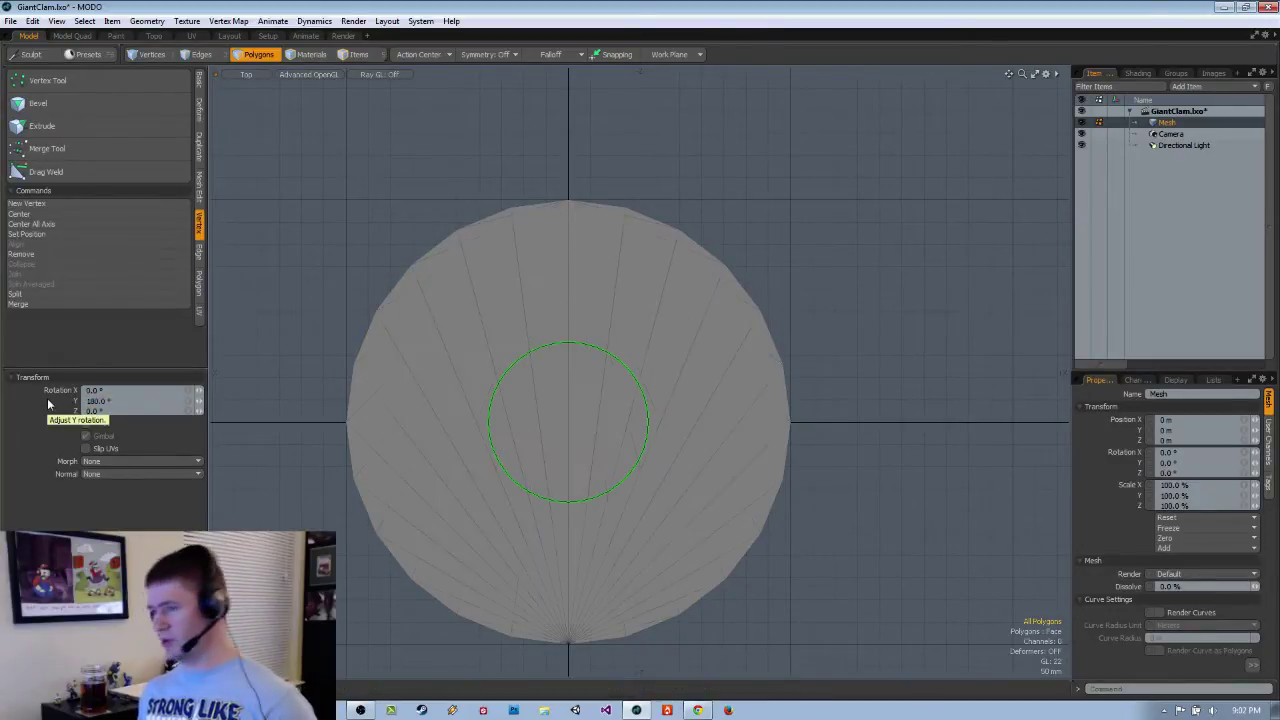
key("space")
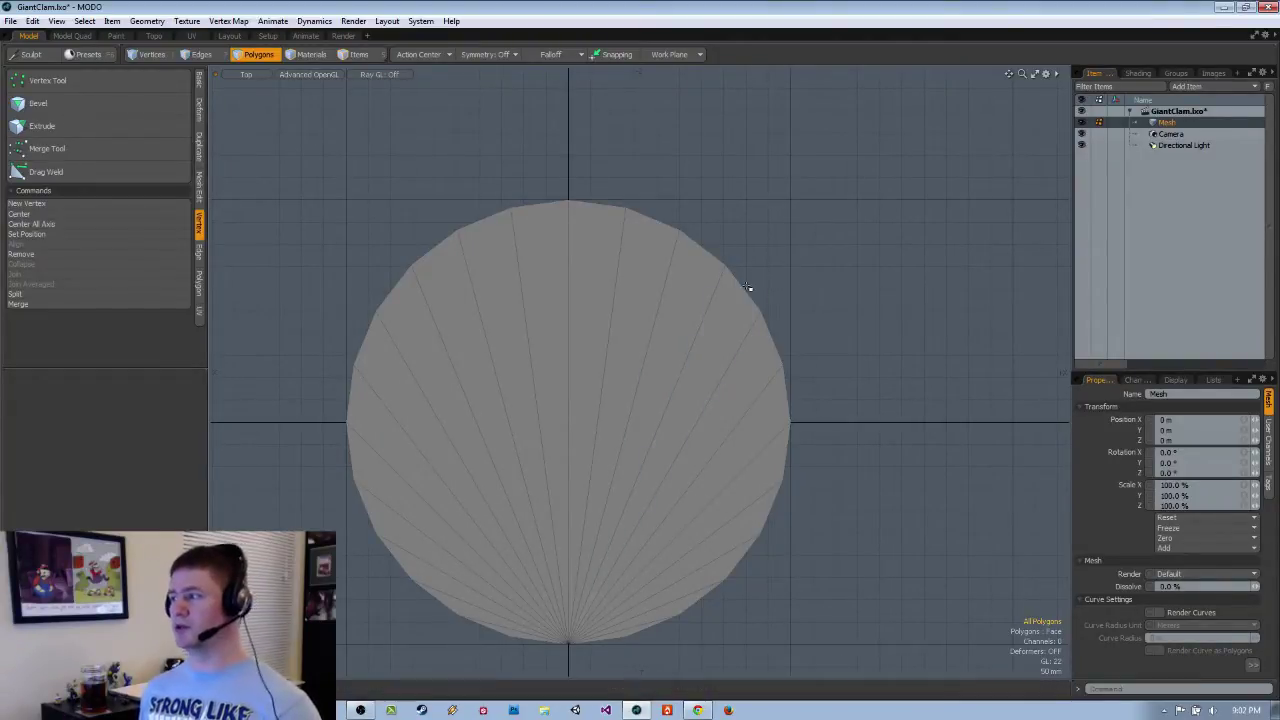
Select fourteen adjacent wedge polygons across the fan, leaving four narrow wedges unselected on each side of the hinge vertex.
scroll(581, 432, "up", 2)
scroll(581, 432, "down", 3)
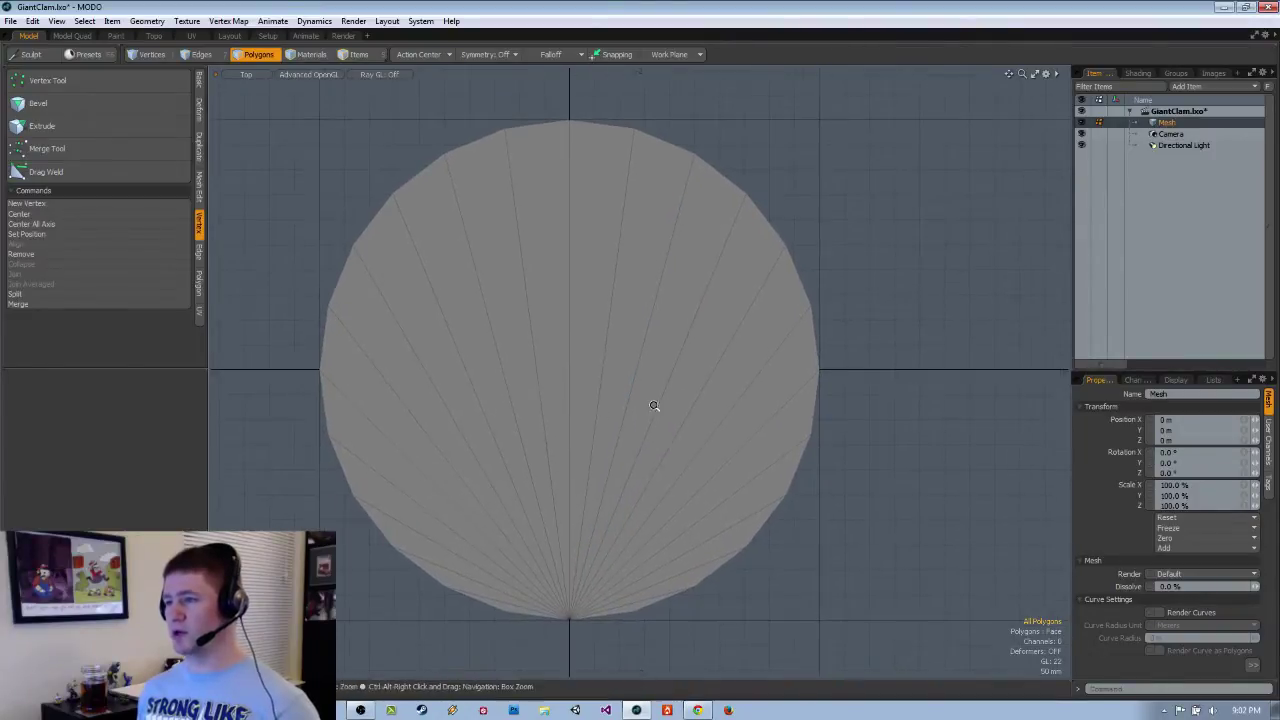
left_click(628, 385)
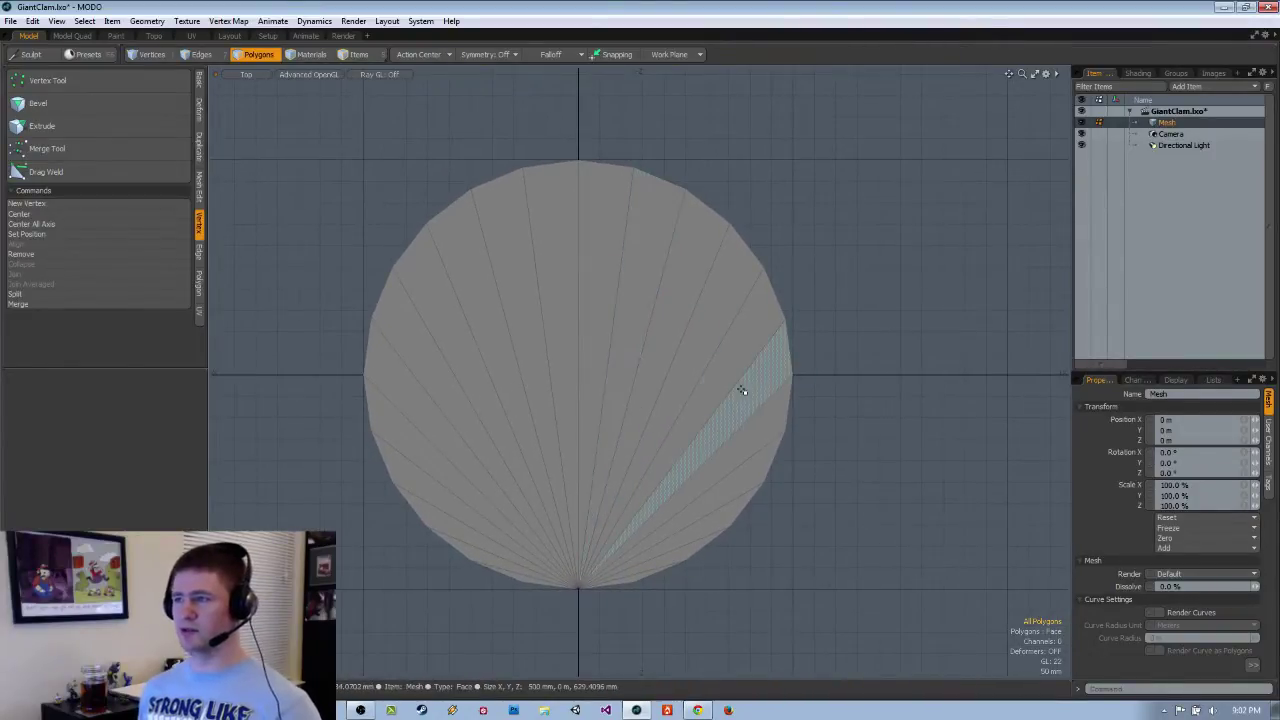
scroll(766, 397, "up", 3)
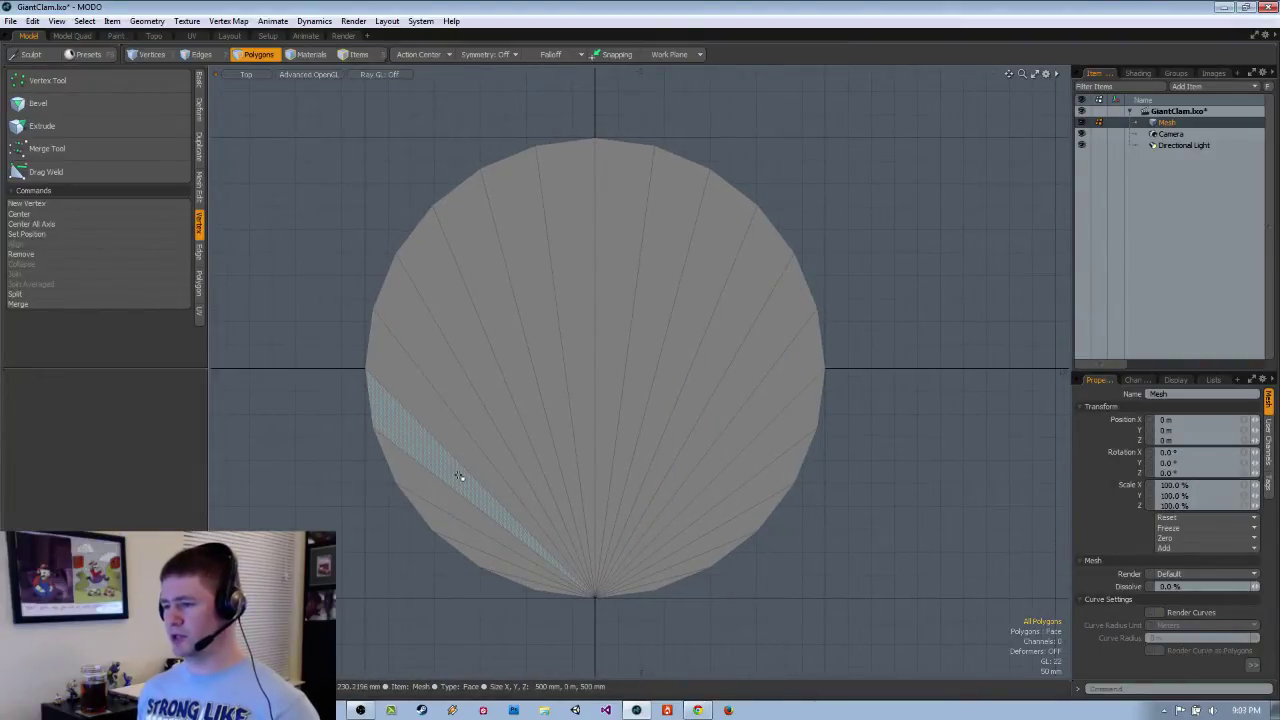
mouse_move(458, 476)
left_mouse_down()
mouse_move(663, 463)
mouse_move(731, 500)
left_mouse_up()
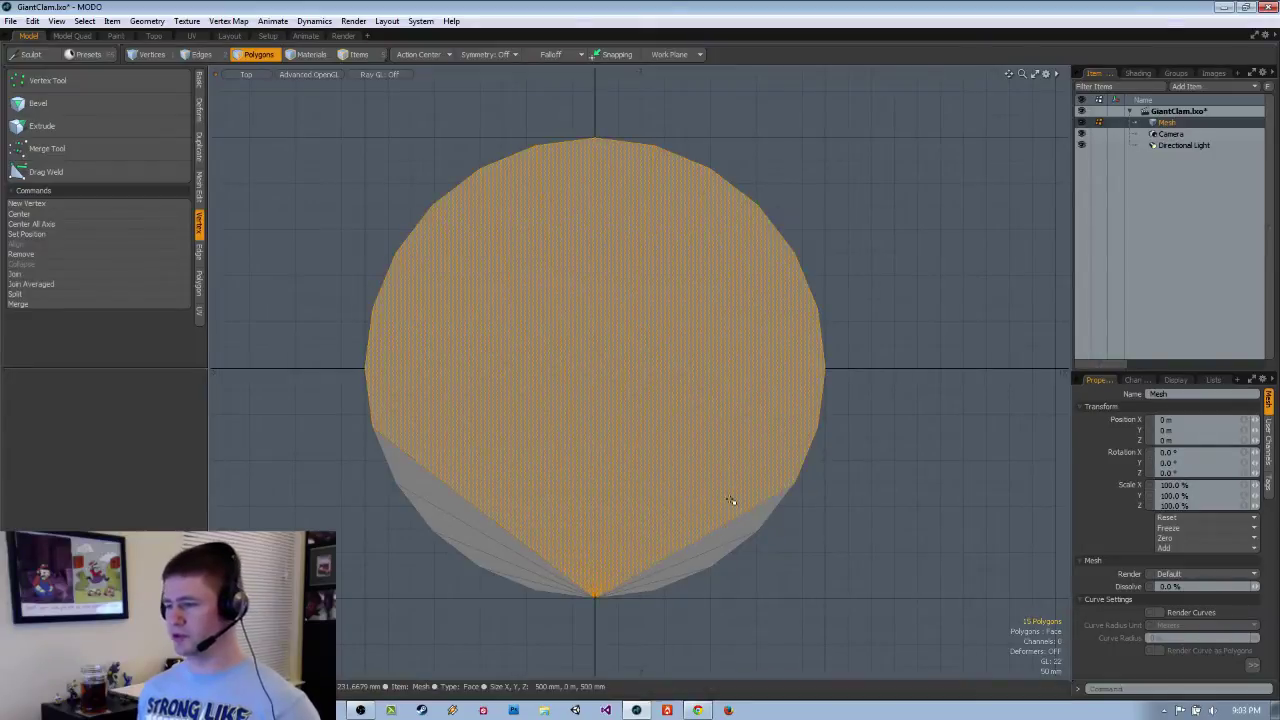
left_click(731, 500, "ctrl")
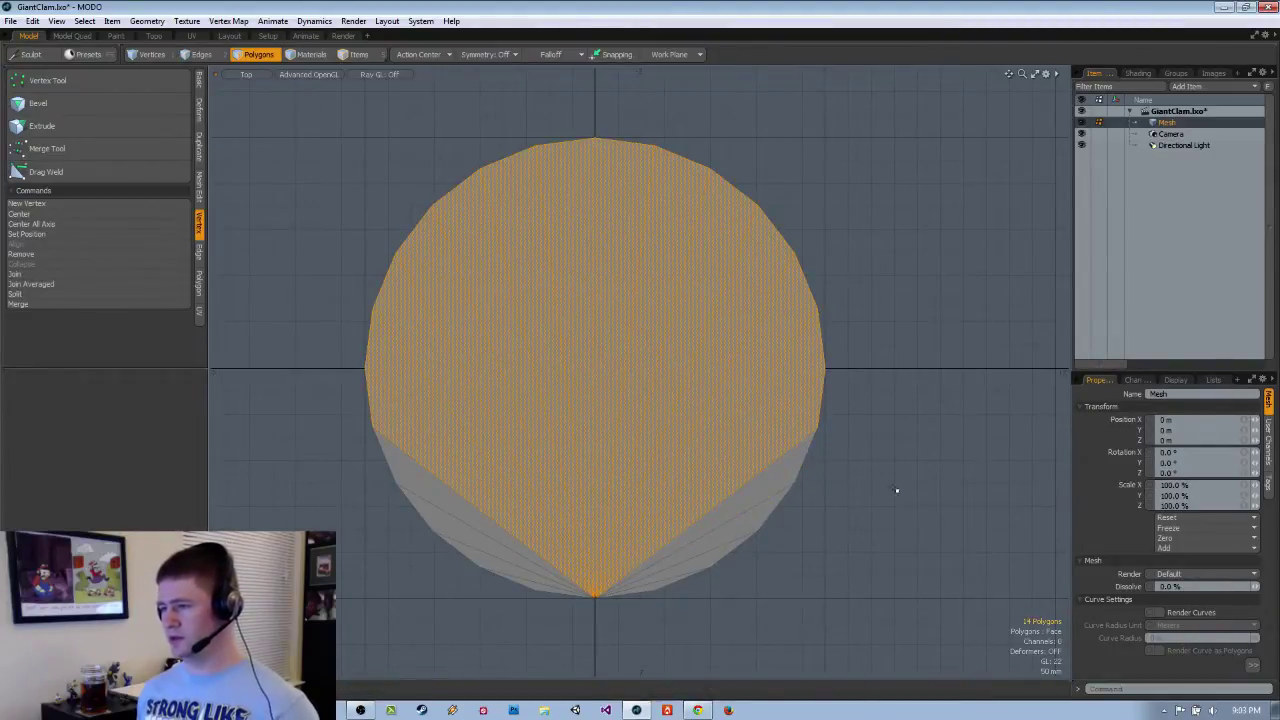
scroll(800, 440, "down", 2)
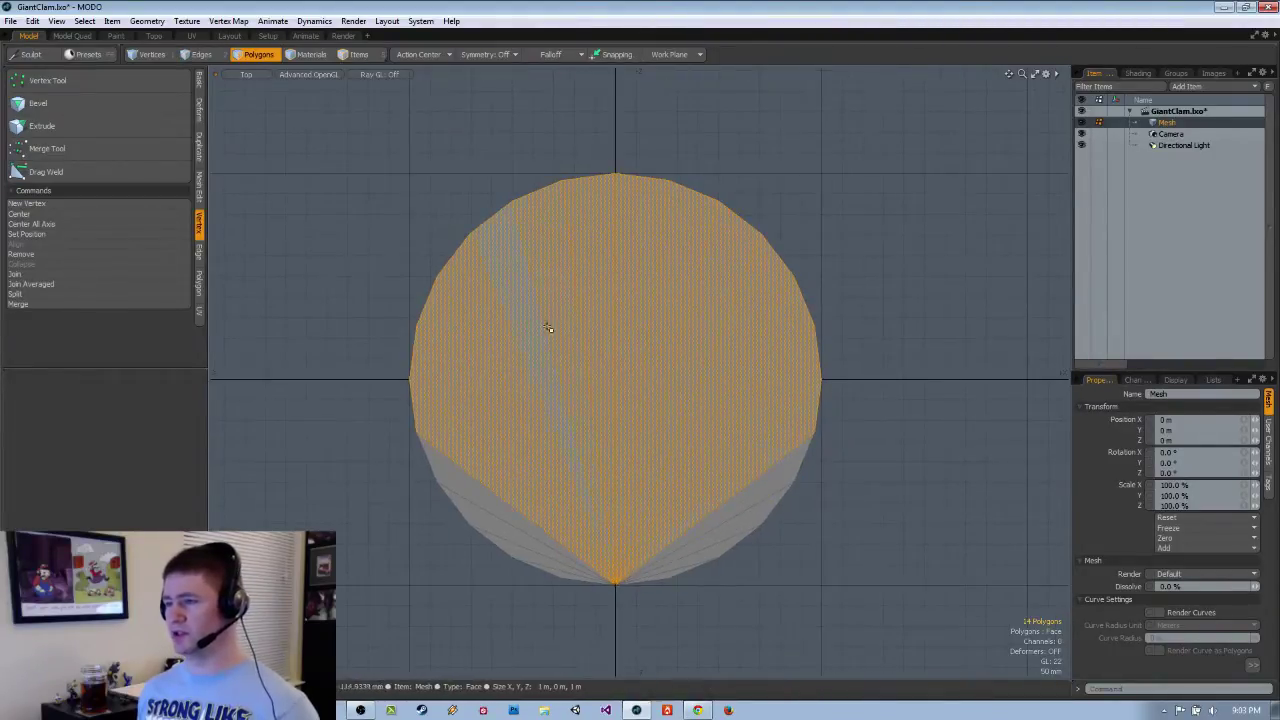
Cut the fourteen selected wedges into concentric rings using Loop Slice with a count of 12.
key("alt+c")
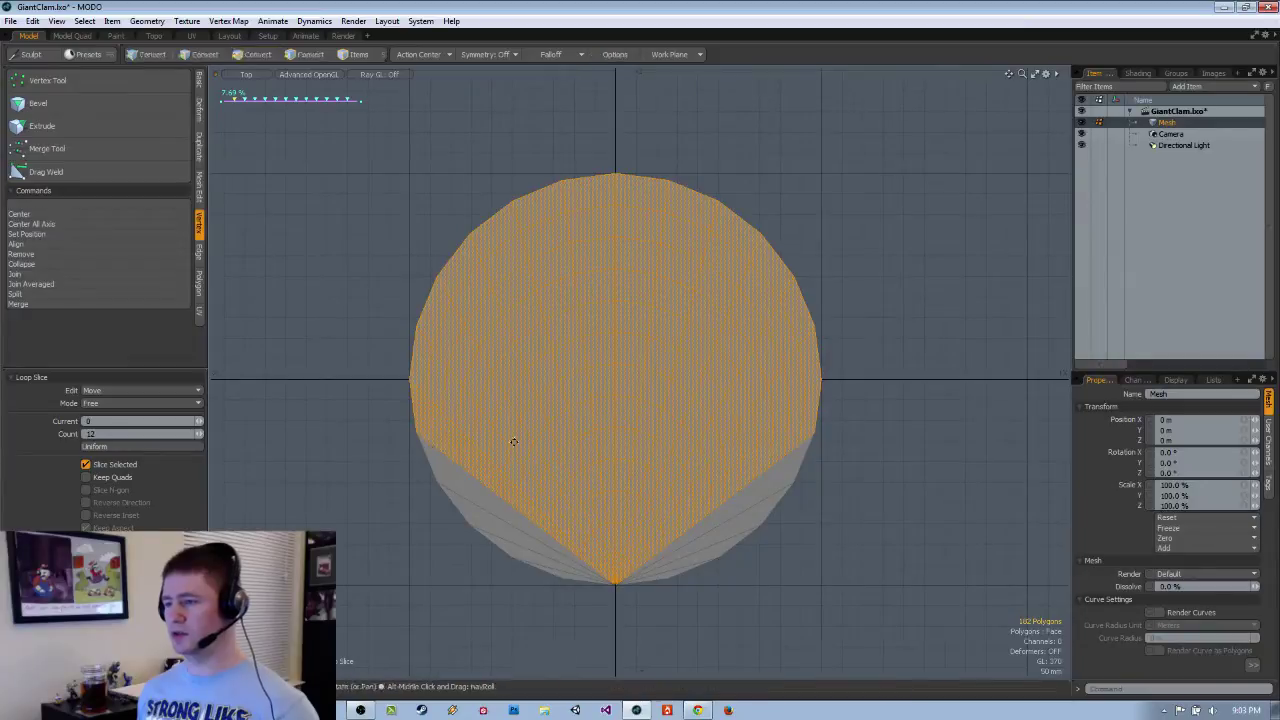
left_click_drag(589, 443, 539, 499, "ctrl+alt")
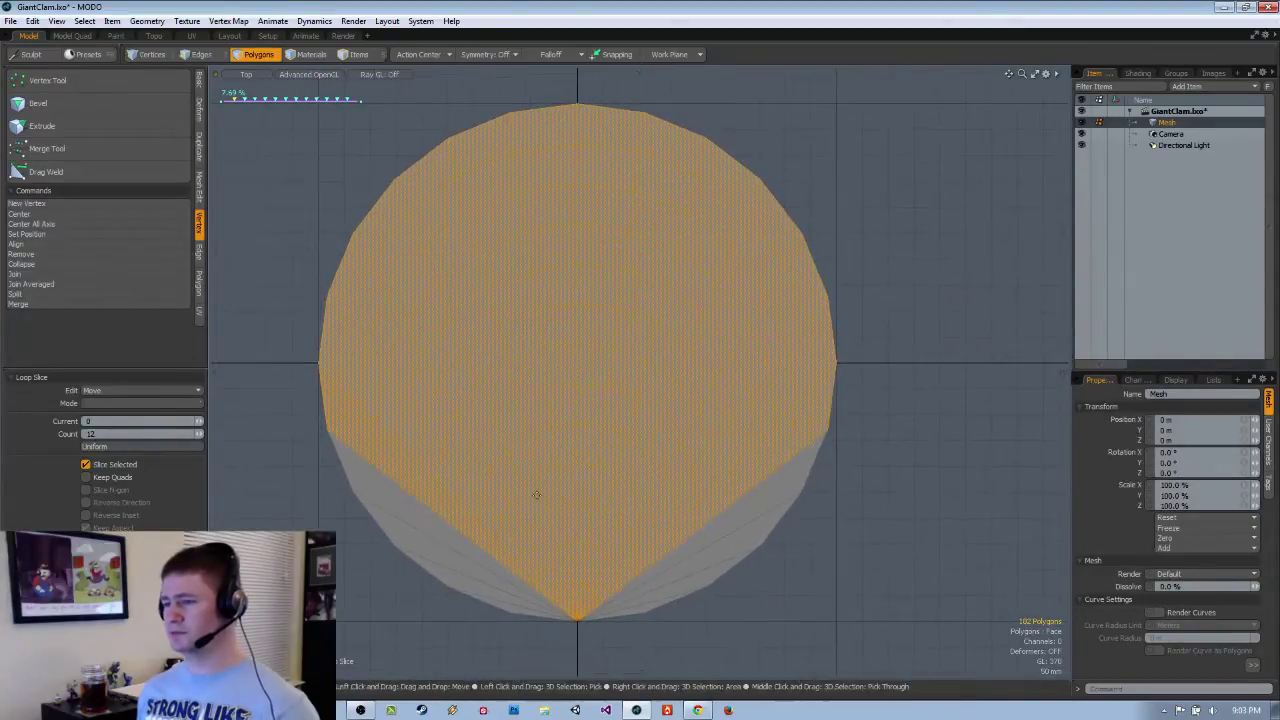
key("space")
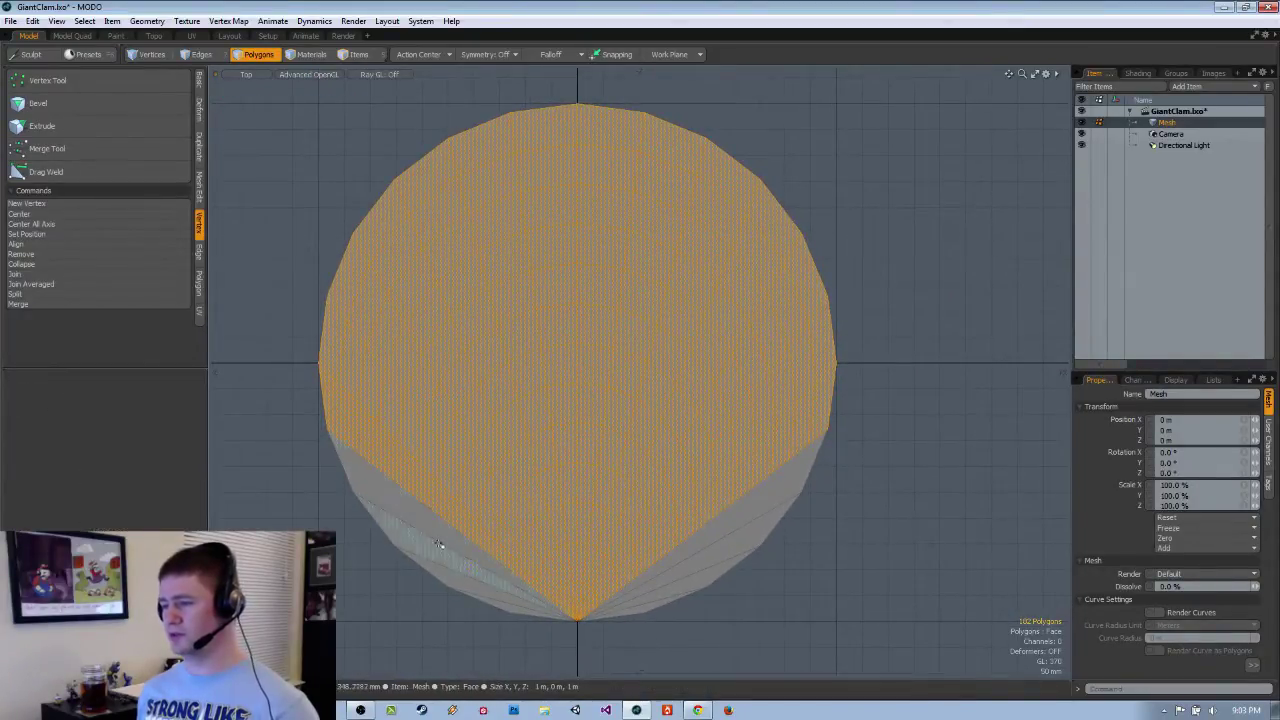
Select the uncut wedges and the adjoining outermost sliced column on the left side of the fan.
left_click(391, 479)
mouse_move(391, 479)
left_mouse_down()
mouse_move(391, 443)
mouse_move(400, 451)
mouse_move(357, 463)
left_mouse_up()
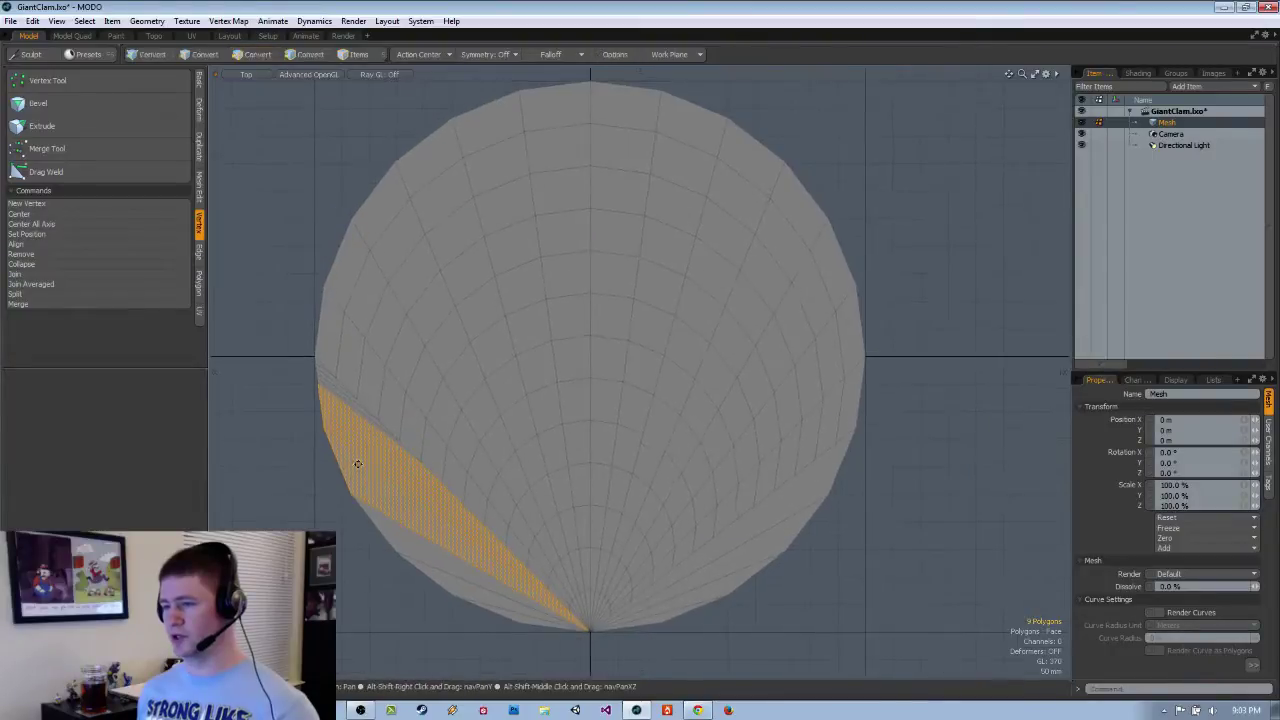
left_click(235, 379)
mouse_move(260, 318)
right_mouse_down()
mouse_move(343, 351)
mouse_move(489, 525)
right_mouse_up()
right_click_drag(568, 618, 572, 622)
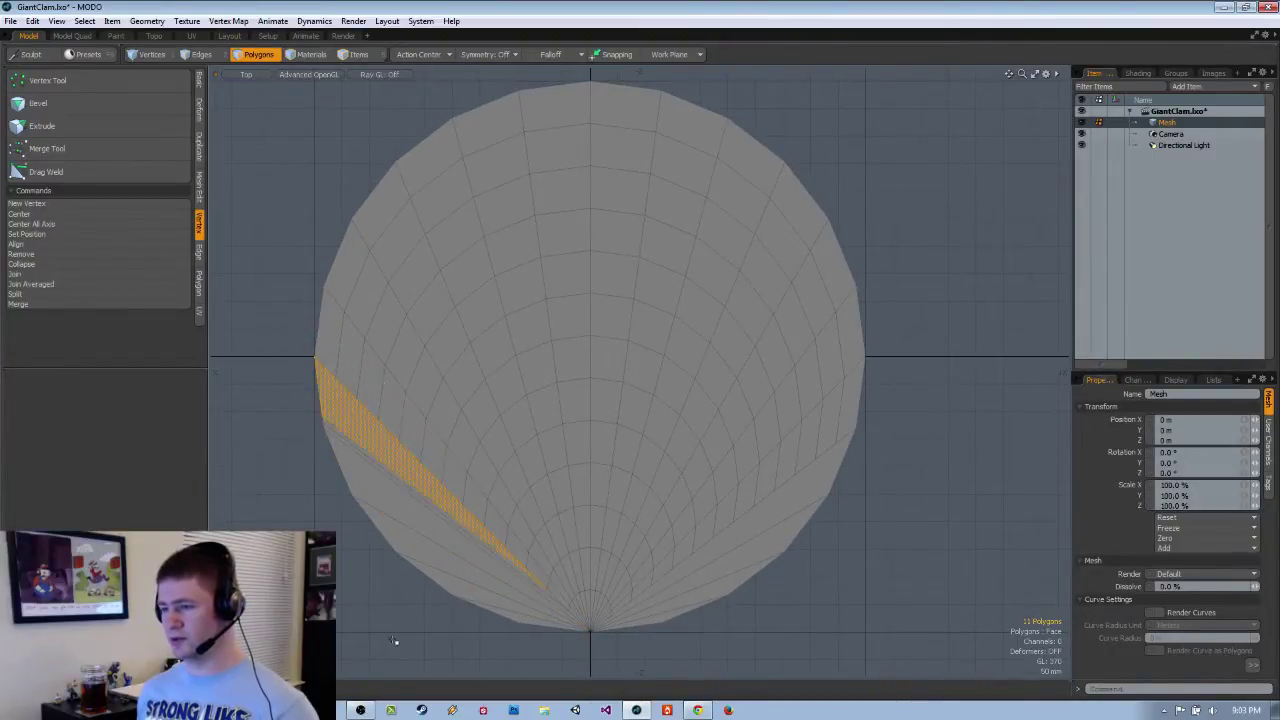
scroll(560, 549, "up", 5)
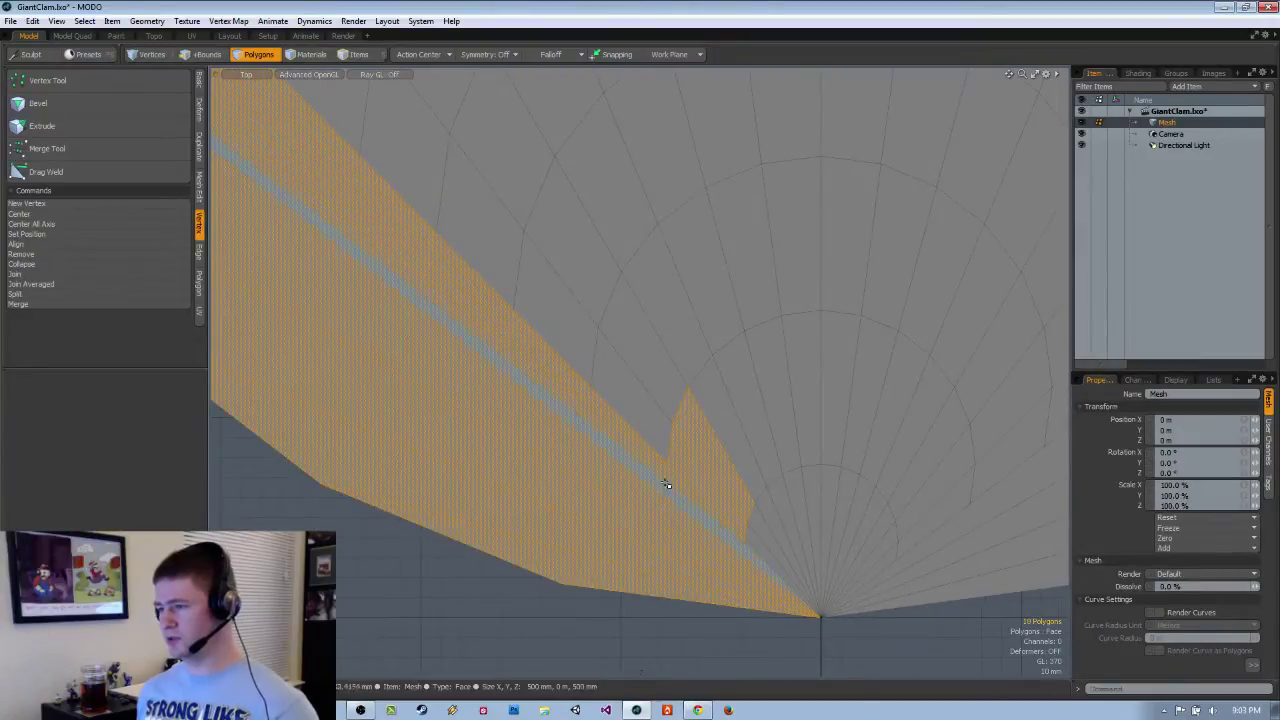
left_click(663, 480, "shift")
left_click_drag(726, 452, 693, 437, "ctrl+alt")
left_click(716, 445, "ctrl")
left_click_drag(862, 337, 710, 460, "alt+shift")
left_click_drag(710, 460, 643, 451, "ctrl+alt")
Add the matching uncut wedges and outermost sliced column on the right side to the selection, and delete all the selected polygons.
left_click(761, 461, "shift")
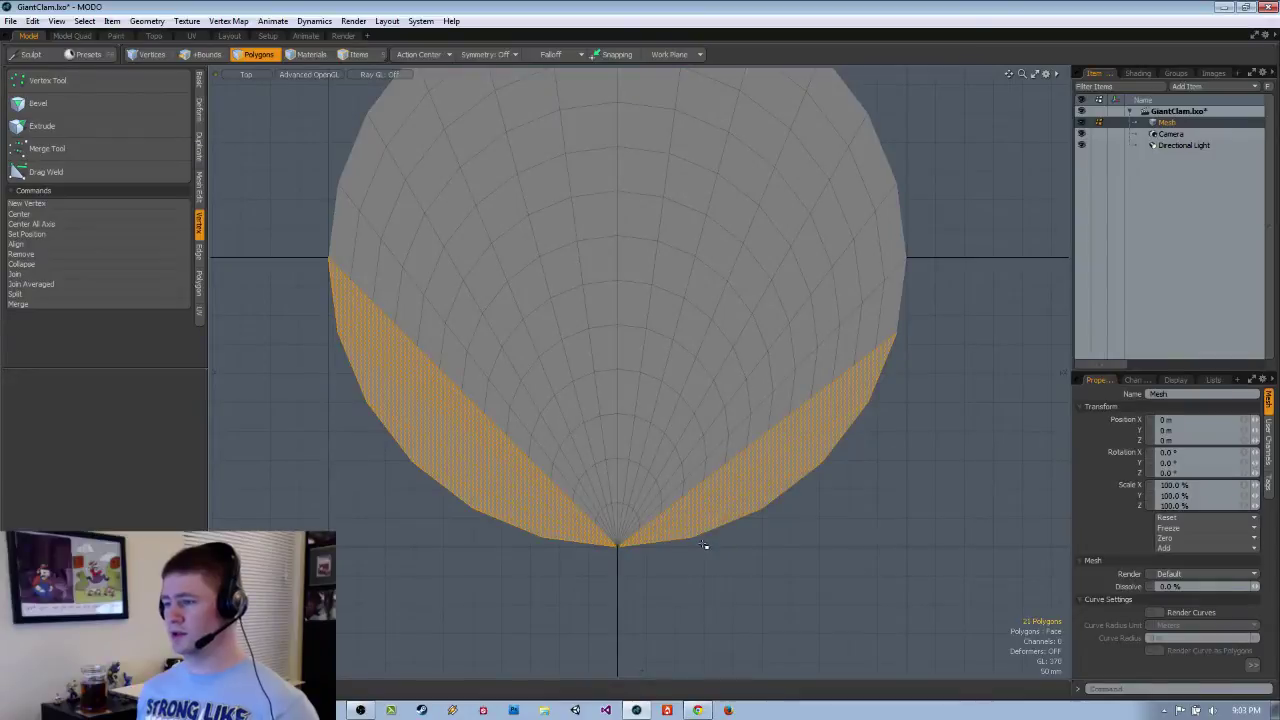
left_click(862, 351, "shift")
left_click_drag(862, 351, 673, 498, "shift")
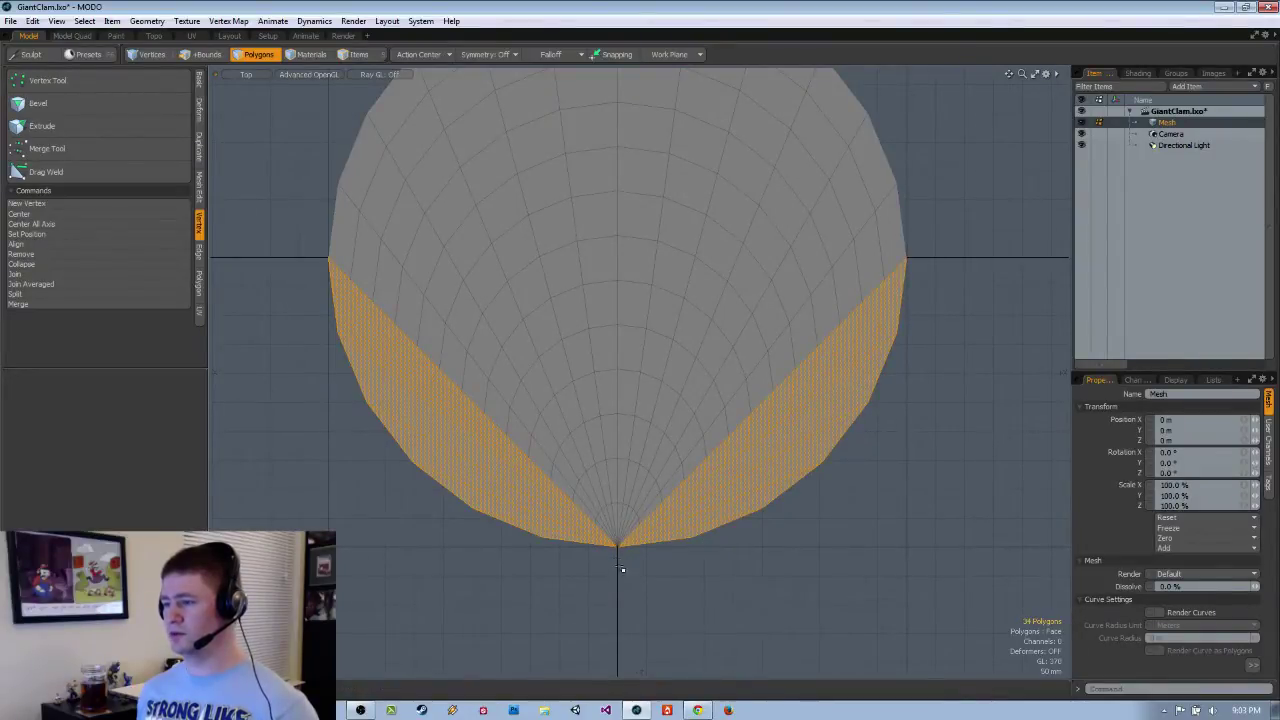
scroll(621, 568, "down", 2)
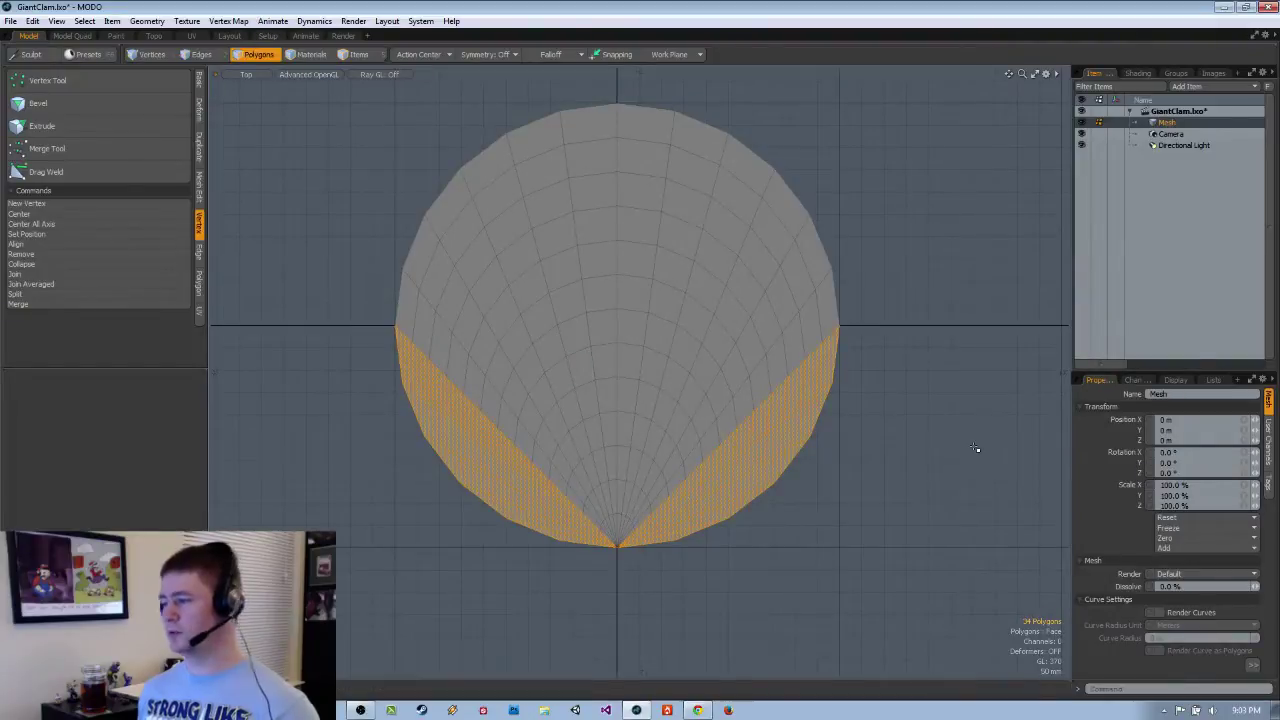
key("Delete")
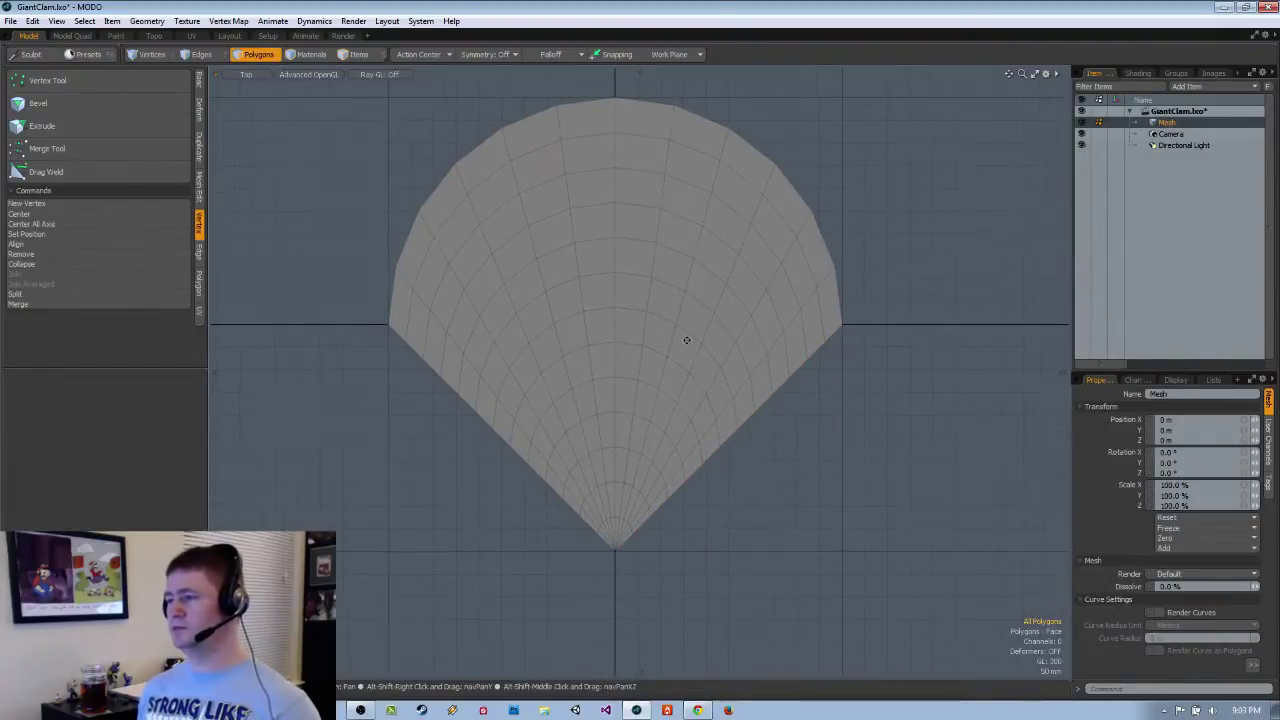
Loop-select the outermost ring of polygons along the shell's rim, starting from two adjacent polygons, and clear the selection.
left_click(413, 308)
left_click(424, 284, "shift")
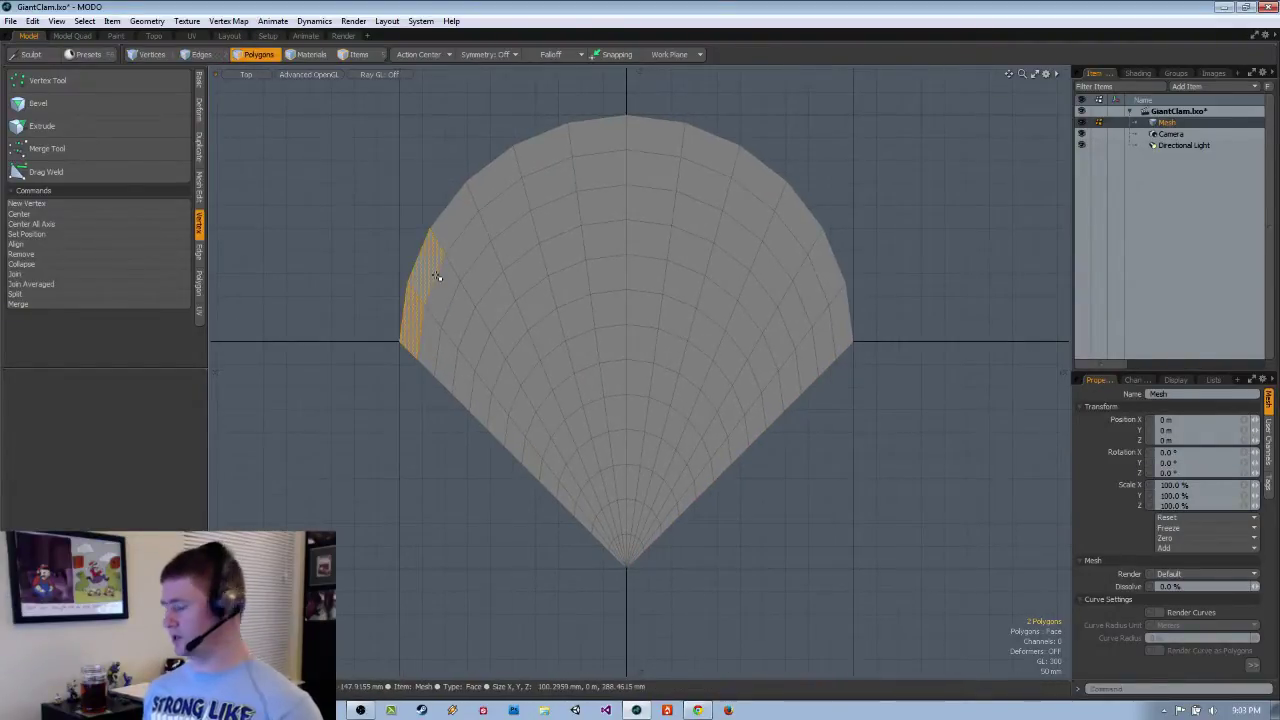
key("l")
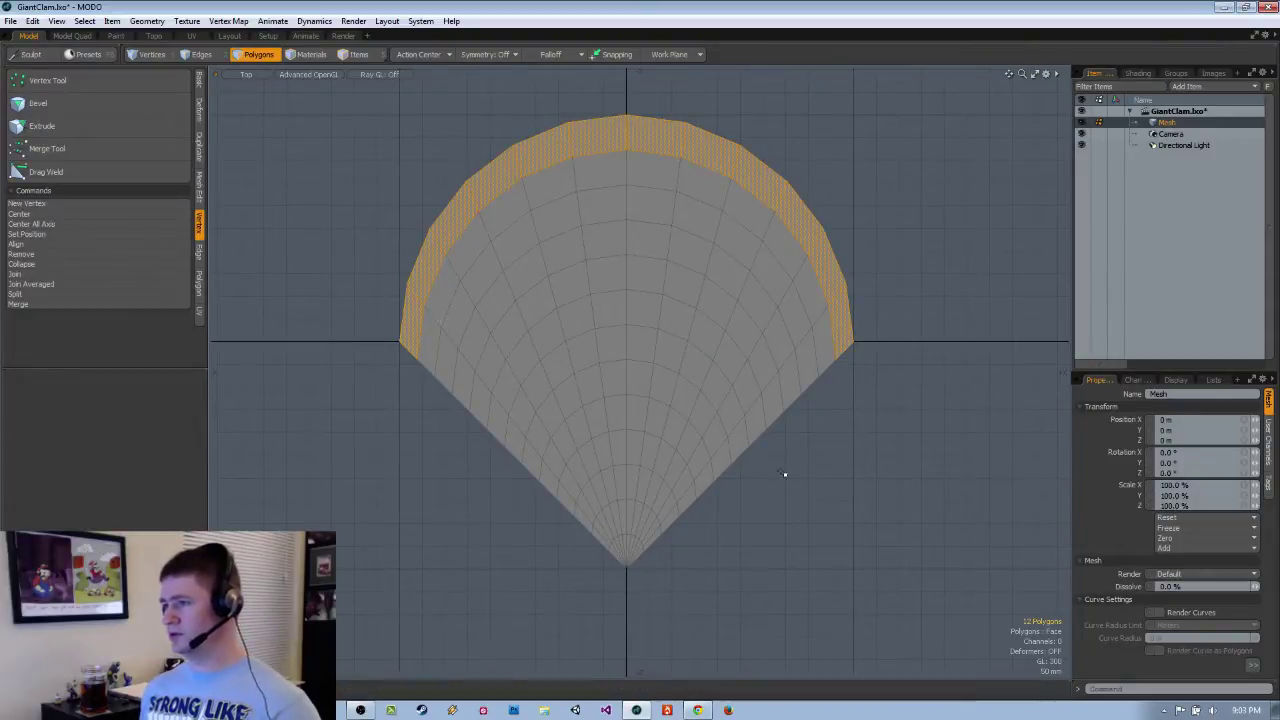
left_click(832, 452)
Undo the ring selection, the deletion of the side wedges and the loop slice, back to the fourteen selected wedges.
key("ctrl+z")
key("ctrl+z")
key("ctrl+z")
key("ctrl+z")
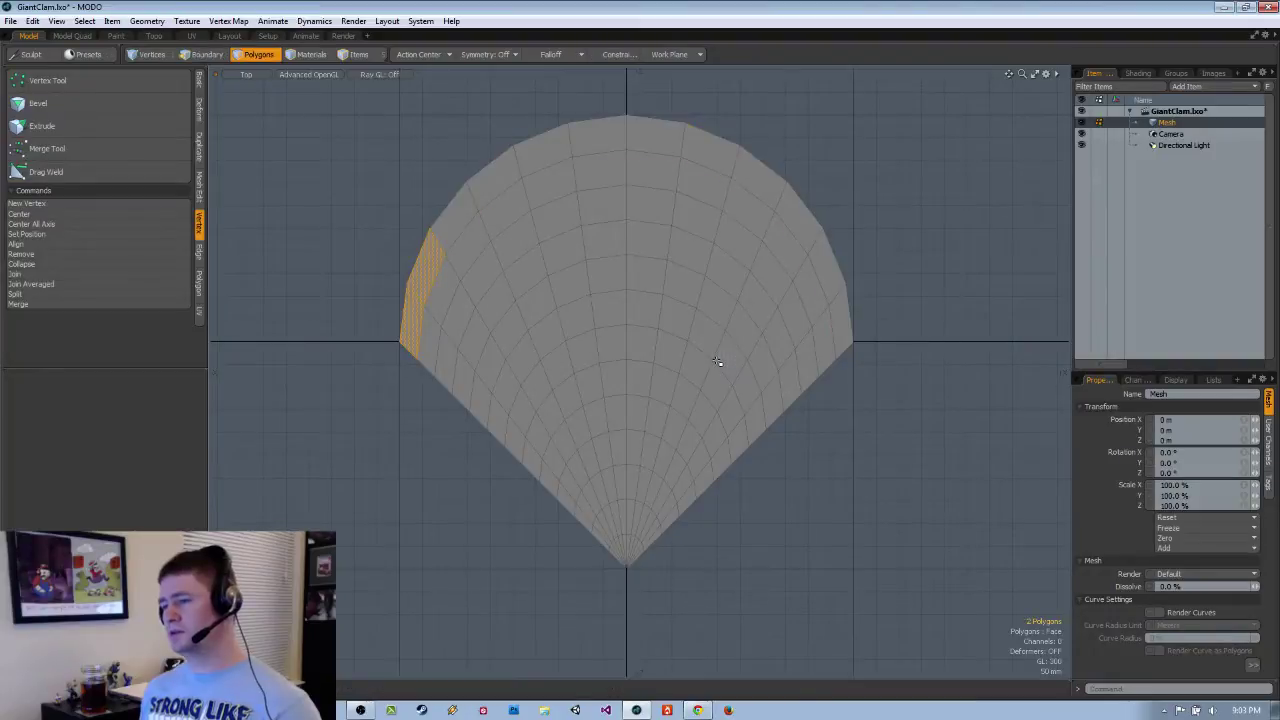
key("ctrl+z")
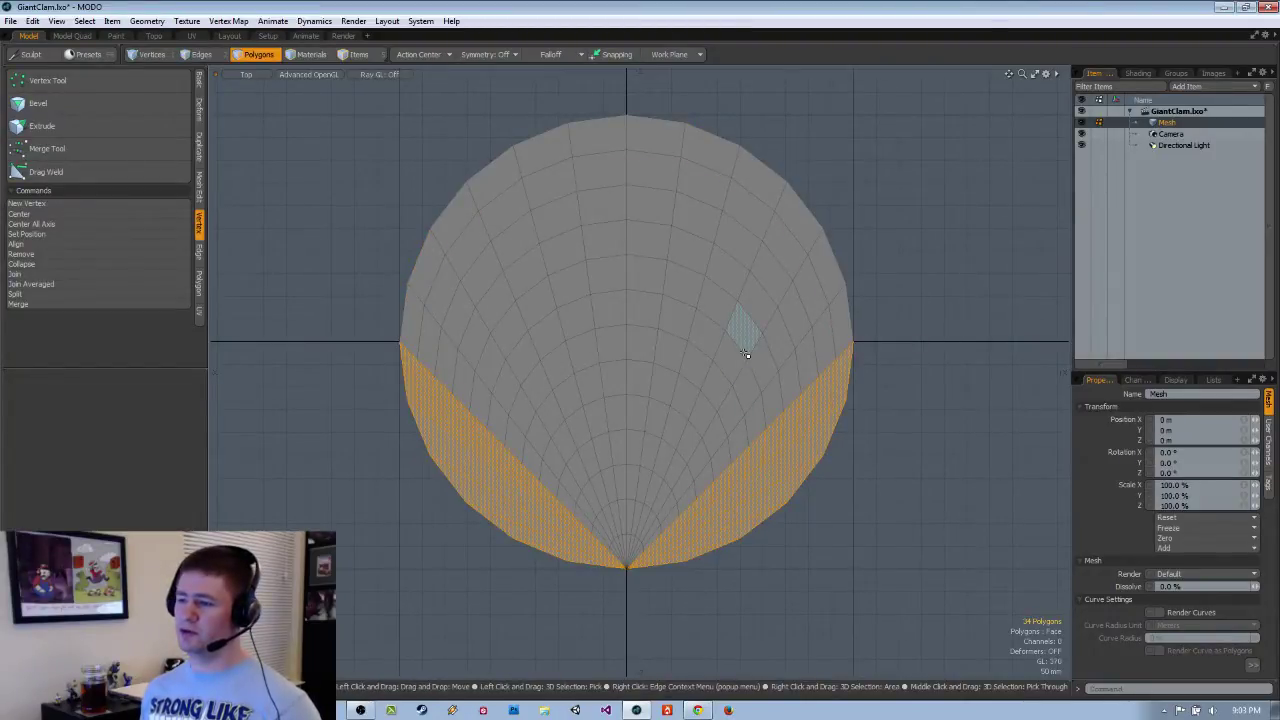
key("ctrl+z")
key("ctrl+z")
key("ctrl+z")
key("ctrl+z")
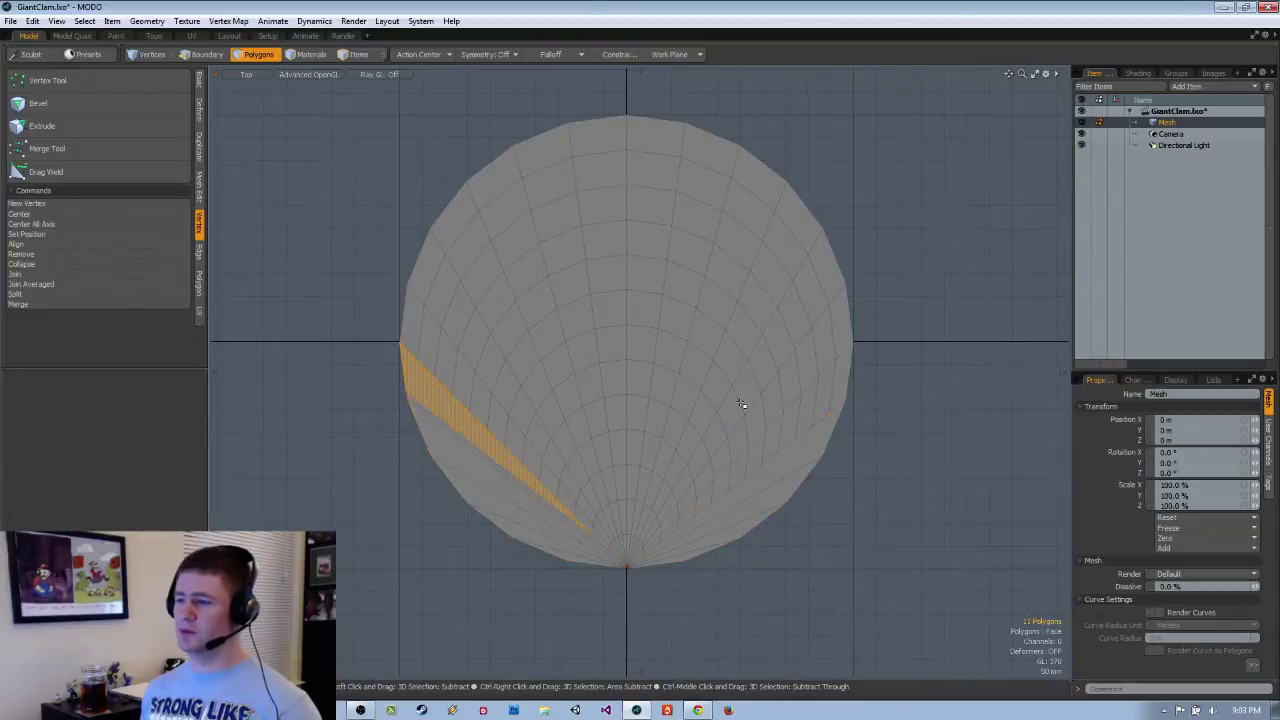
key("ctrl+z")
key("ctrl+z")
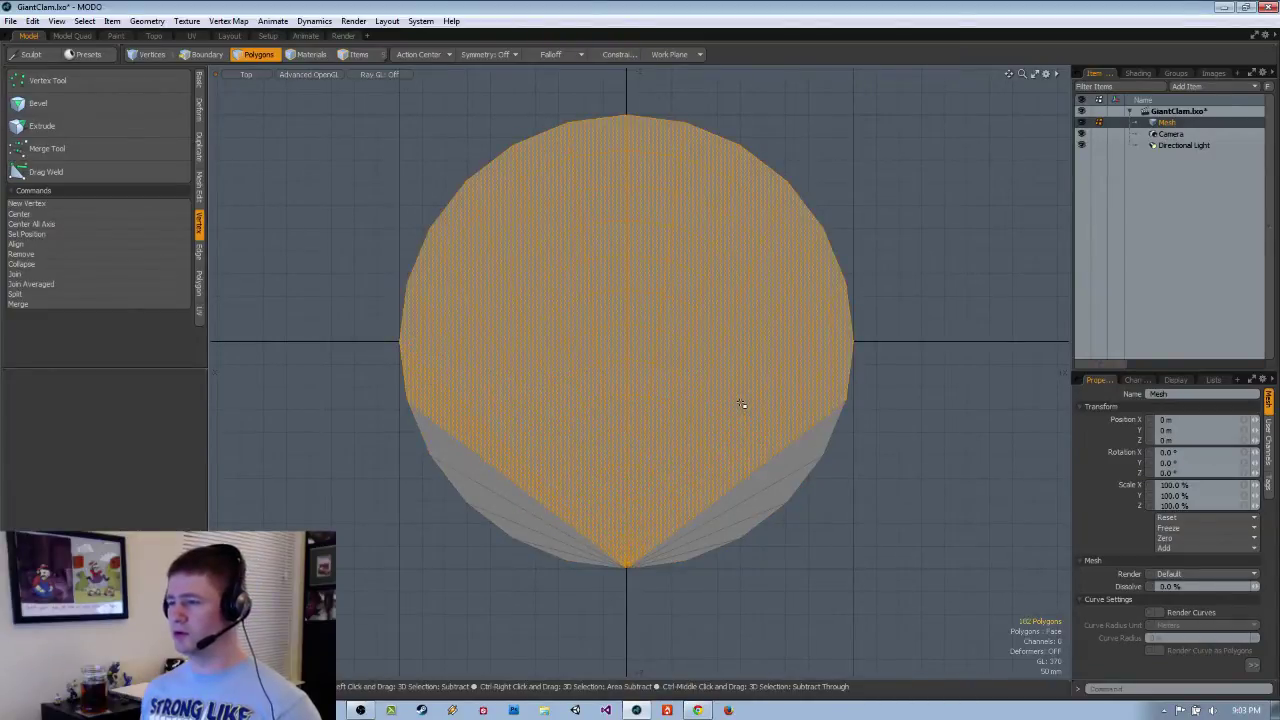
Add one more wedge on each side to the selection and cut the sixteen wedges using Loop Slice with a count of 12.
key("alt+c")
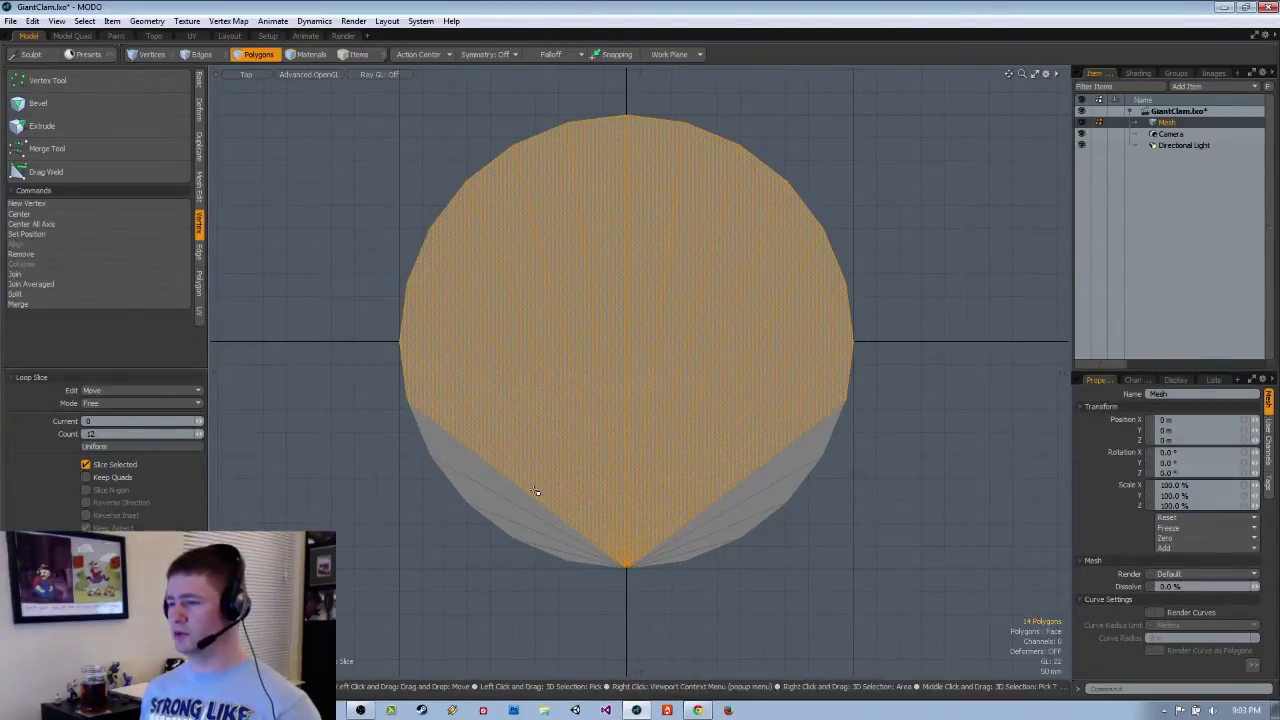
key("space")
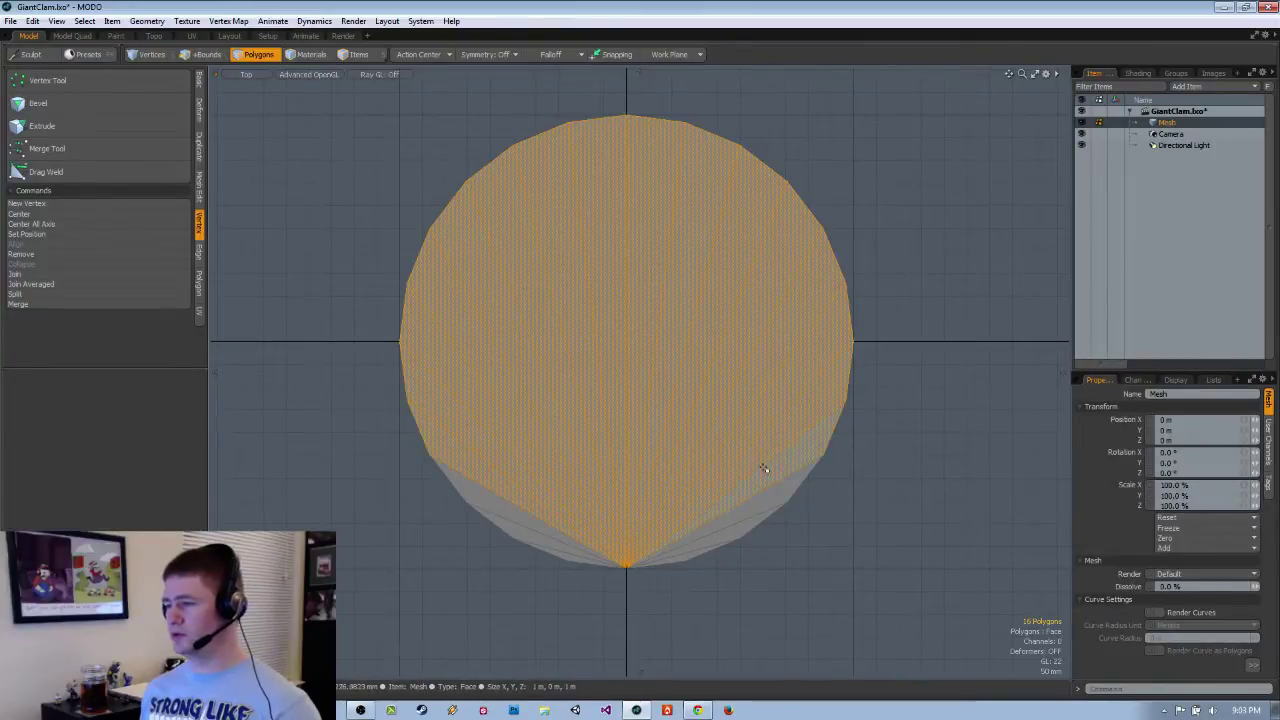
key("alt+c")
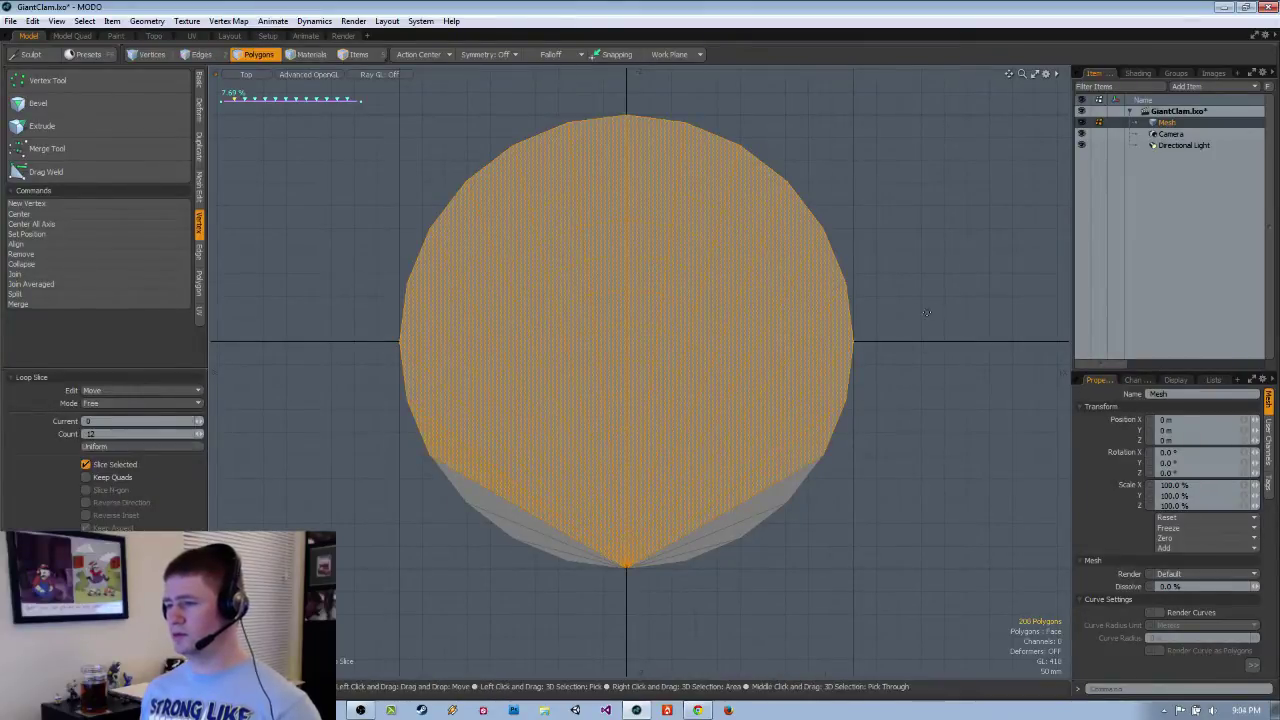
key("space")
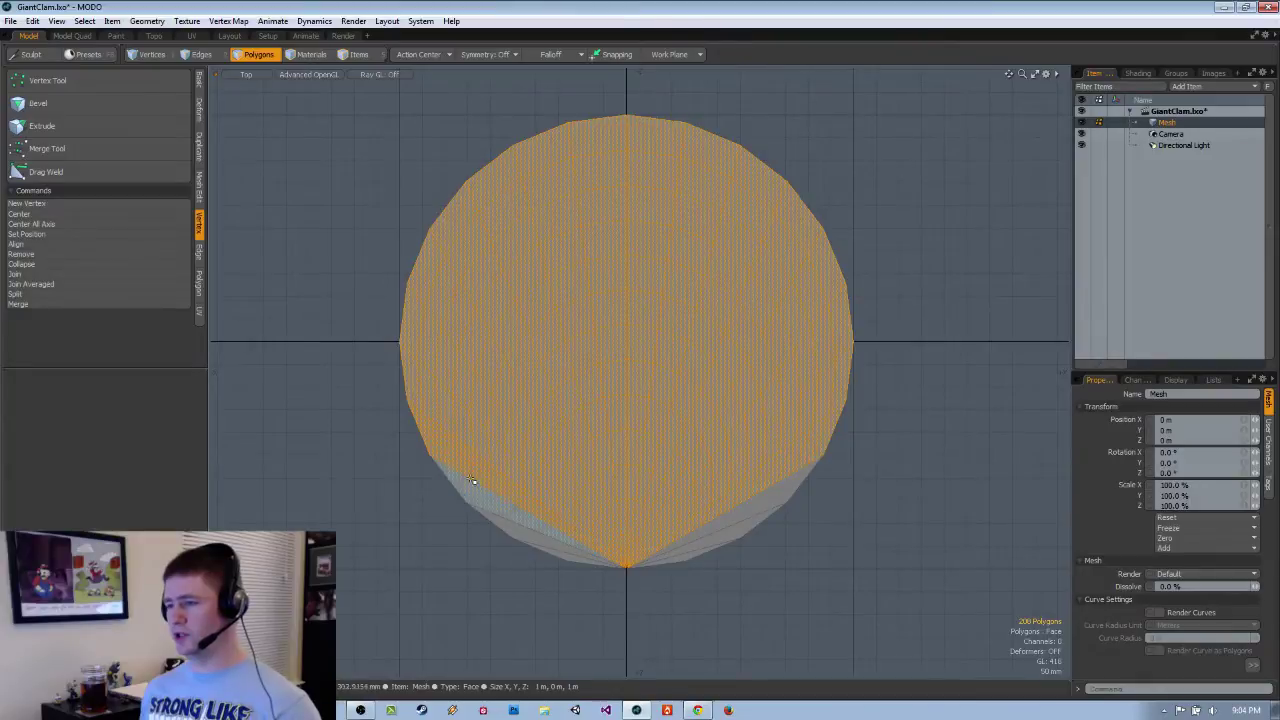
Select the uncut wedges and the outermost sliced column on the left side of the disc in polygon mode.
key("space")
key("space")
key("3")
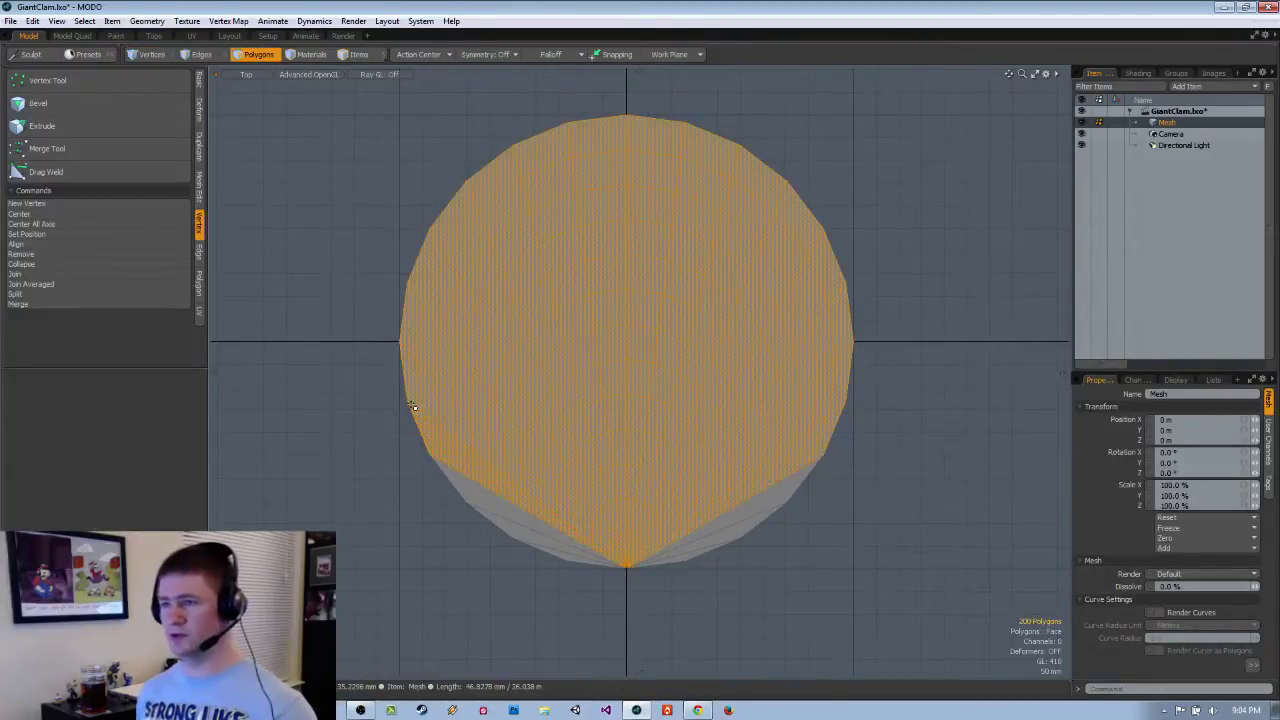
right_click_drag(400, 384, 498, 457)
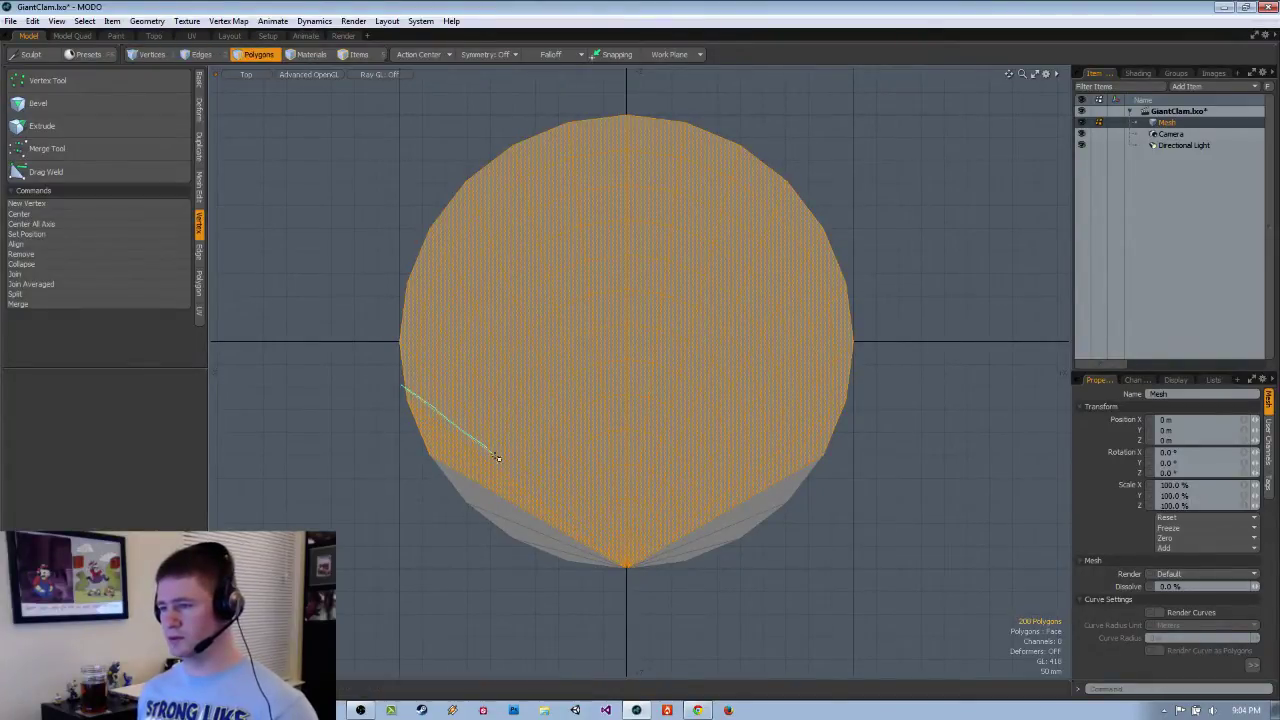
right_click_drag(592, 646, 522, 628)
mouse_move(530, 550)
left_mouse_down()
mouse_move(478, 464)
mouse_move(412, 421)
left_mouse_up()
scroll(411, 422, "up", 6)
scroll(477, 415, "down", 10)
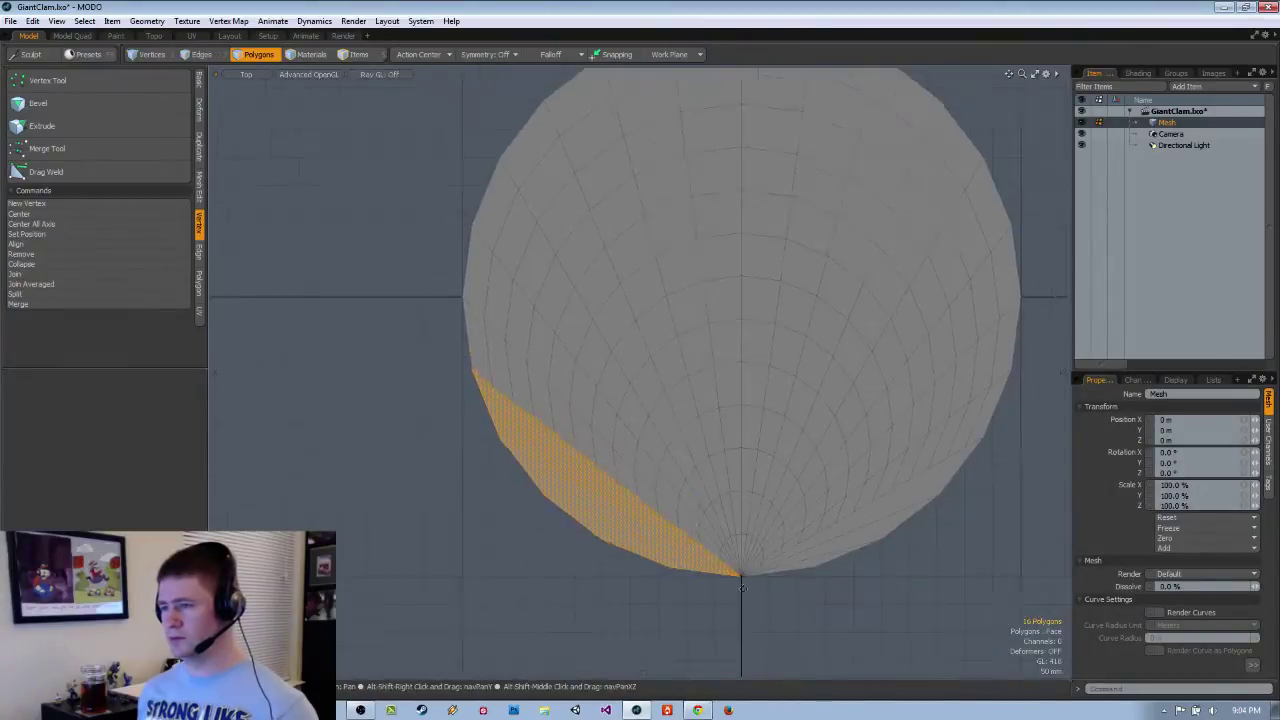
Add the uncut wedges and outermost sliced column on the right side to the selection, and delete all the selected polygons.
scroll(517, 380, "up", 8)
scroll(600, 310, "down", 10)
scroll(723, 329, "up", 5)
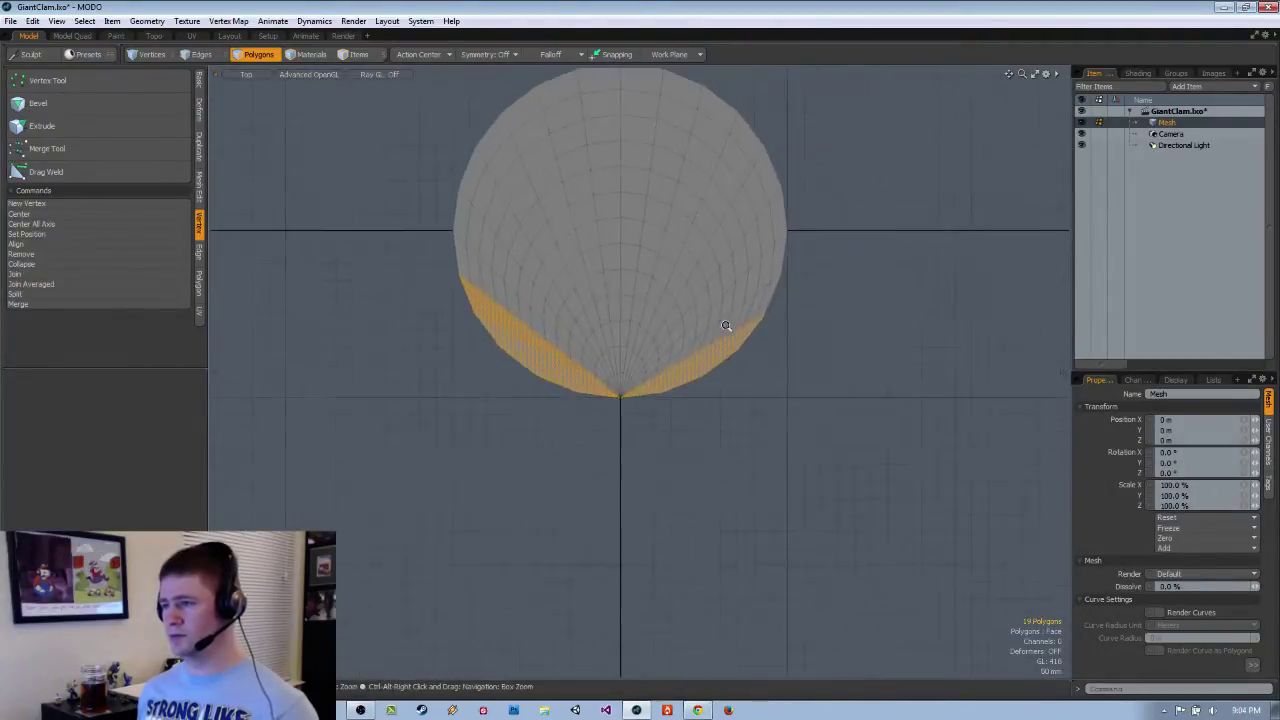
left_click_drag(755, 408, 647, 481, "shift")
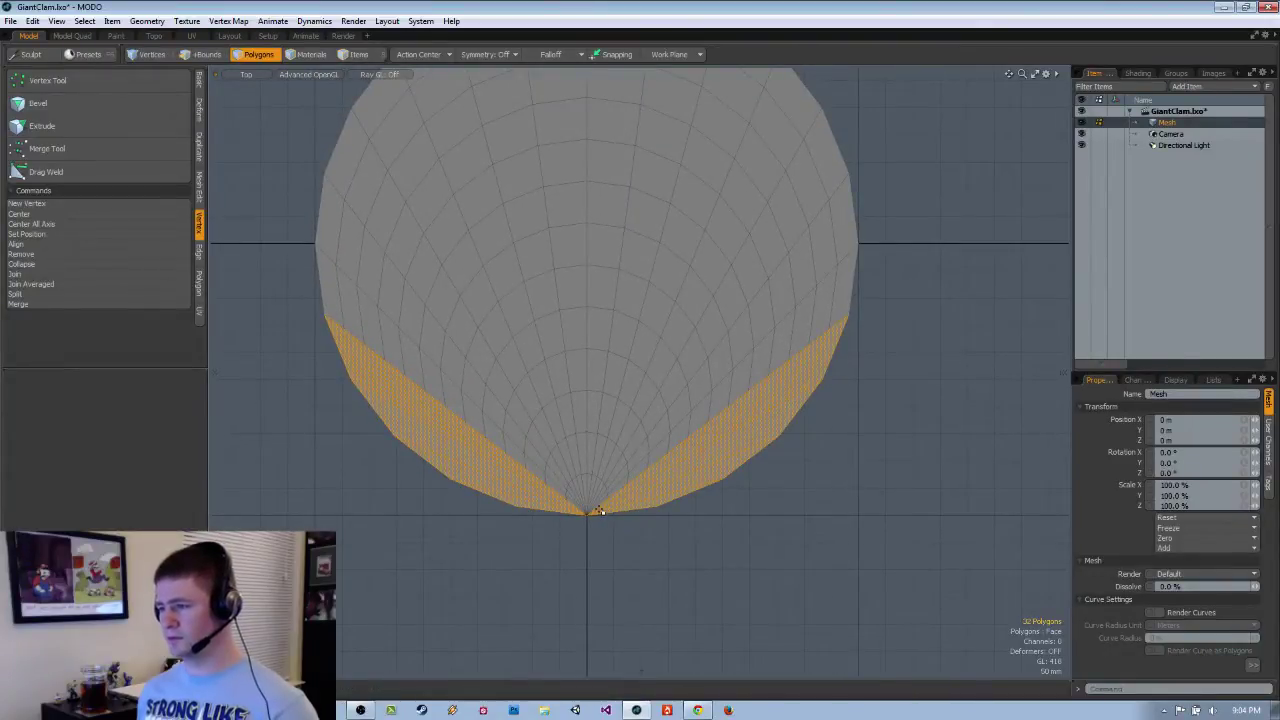
scroll(705, 429, "up", 3)
scroll(705, 434, "down", 3)
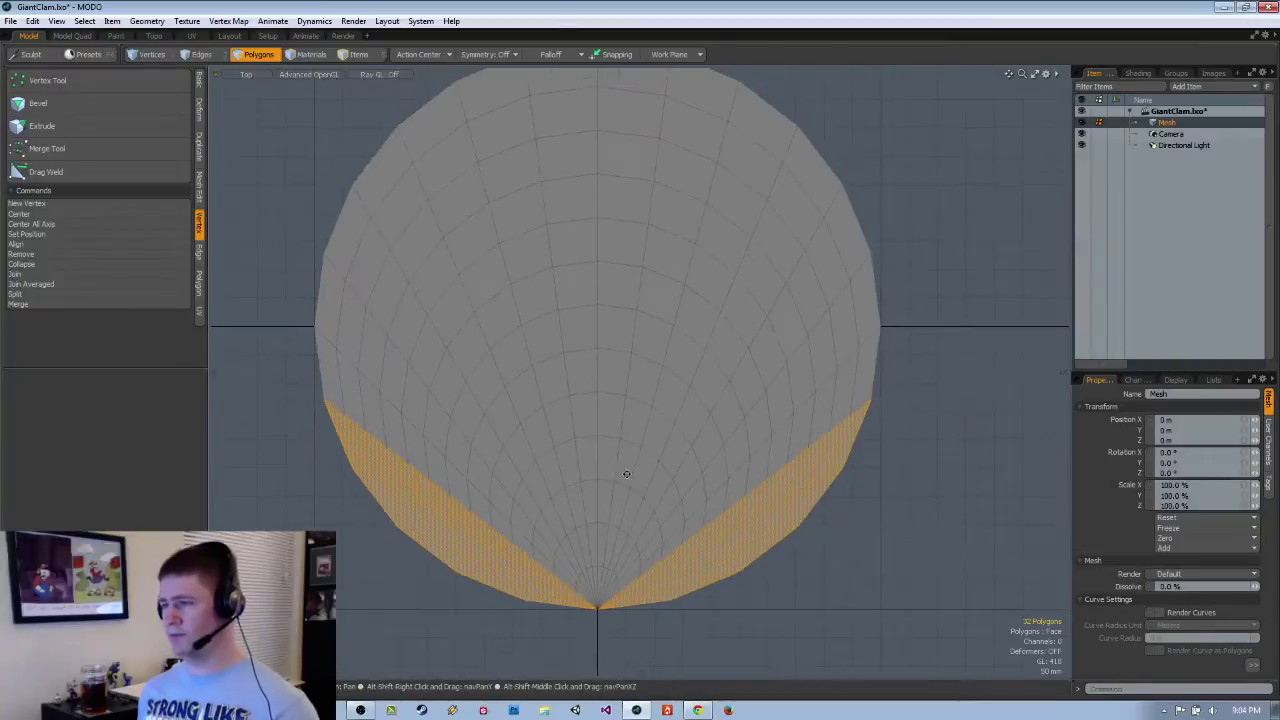
key("Delete")
Select alternate radial edges across the trimmed fan in edge mode, and clear the selection.
left_click_drag(630, 451, 483, 433, "ctrl+alt")
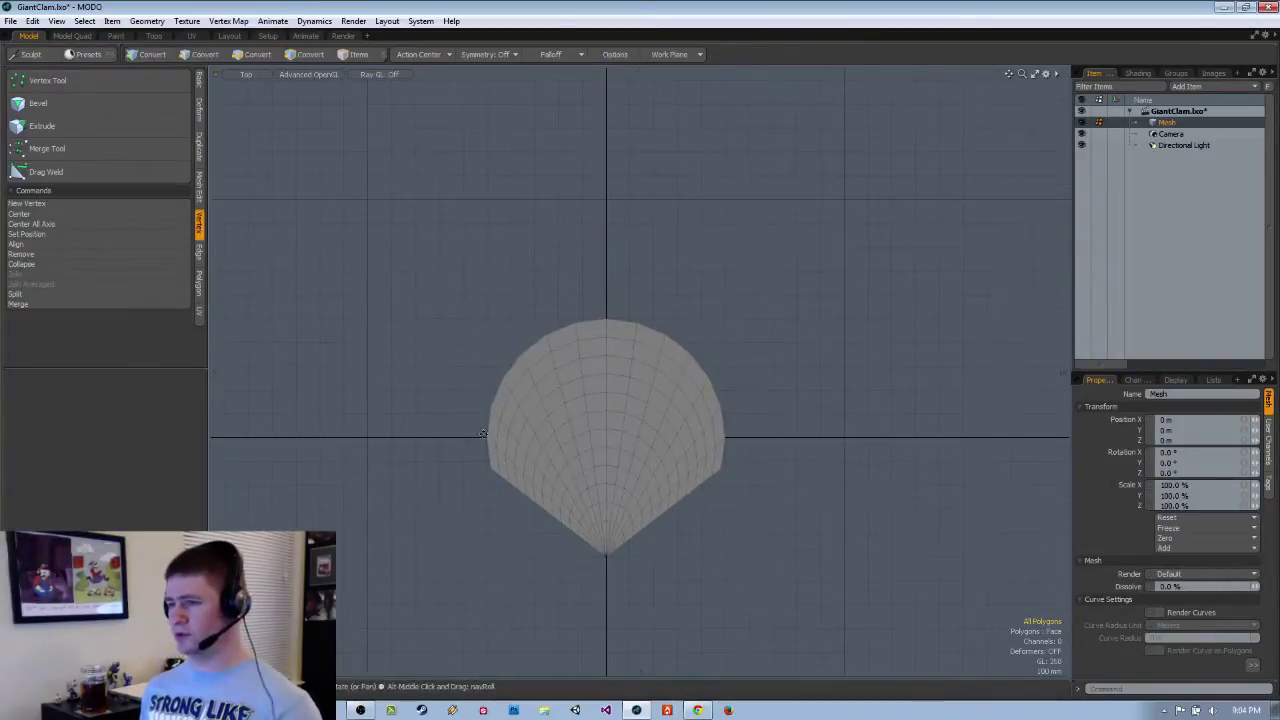
right_click_drag(482, 433, 686, 460, "alt")
mouse_move(775, 436)
left_mouse_down()
mouse_move(766, 405)
mouse_move(749, 427)
left_mouse_up()
key("l")
left_click_drag(708, 468, 736, 413, "alt+shift")
left_click_drag(736, 413, 750, 413, "ctrl+alt")
key("space")
key("space")
left_click(607, 233)
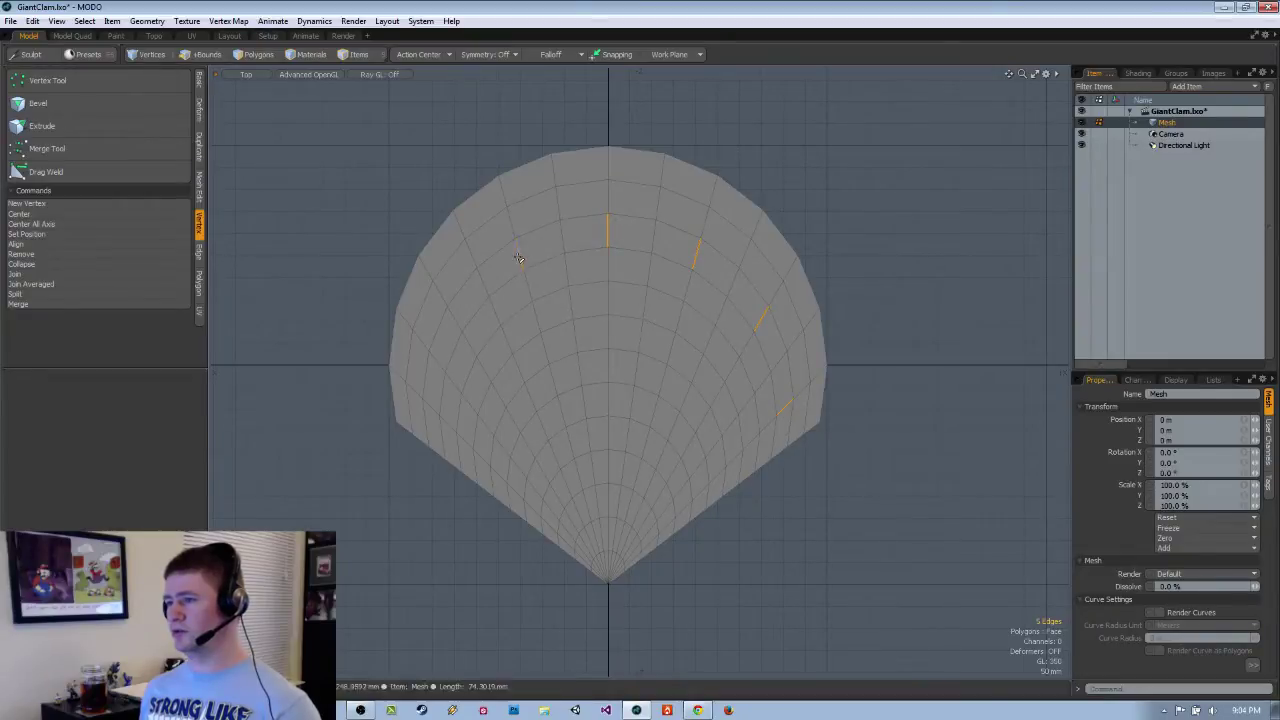
left_click(423, 420, "shift")
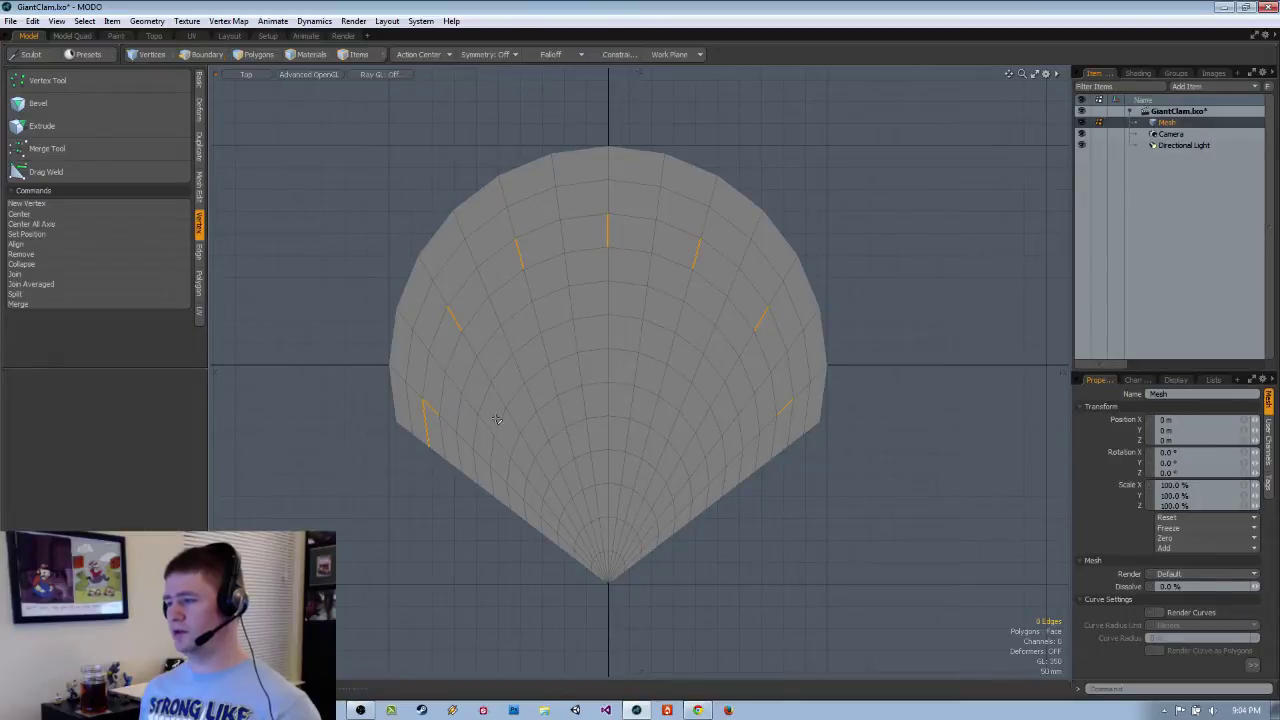
left_click(889, 524)
Save the scene, duplicate the fan mesh item, and hide the original mesh.
left_click_drag(777, 446, 758, 465, "alt+shift")
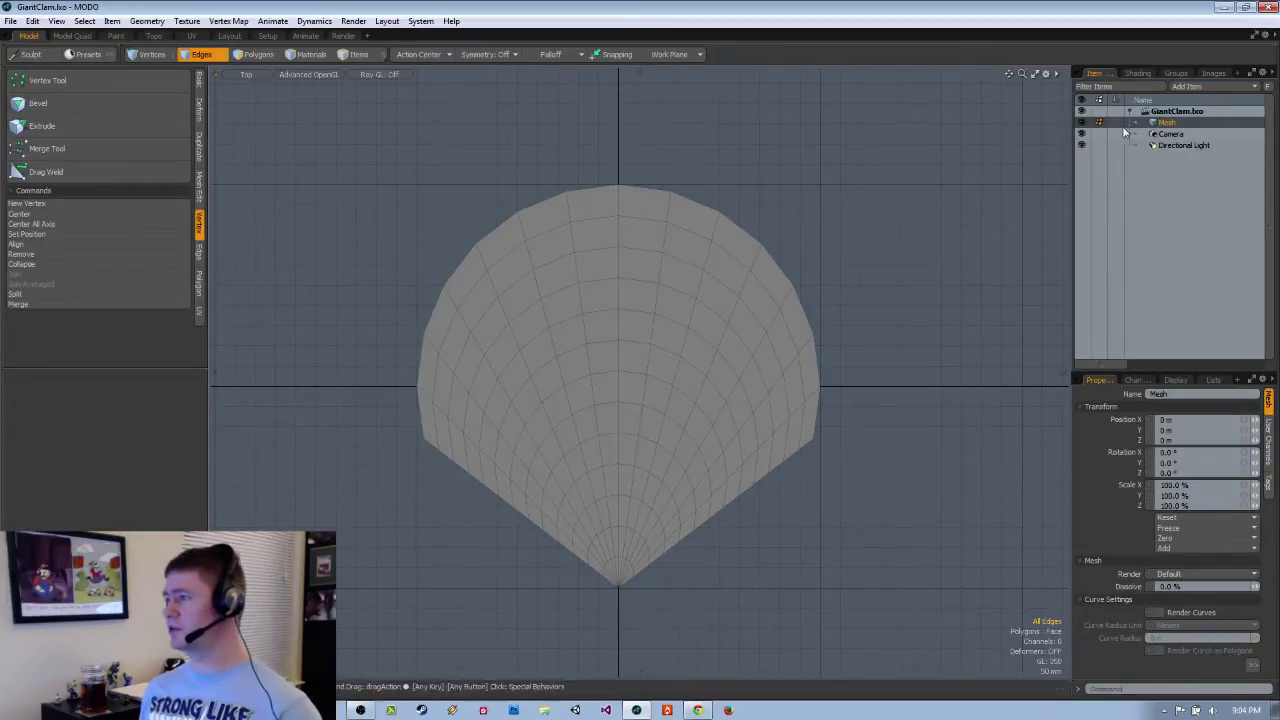
left_click(1158, 359)
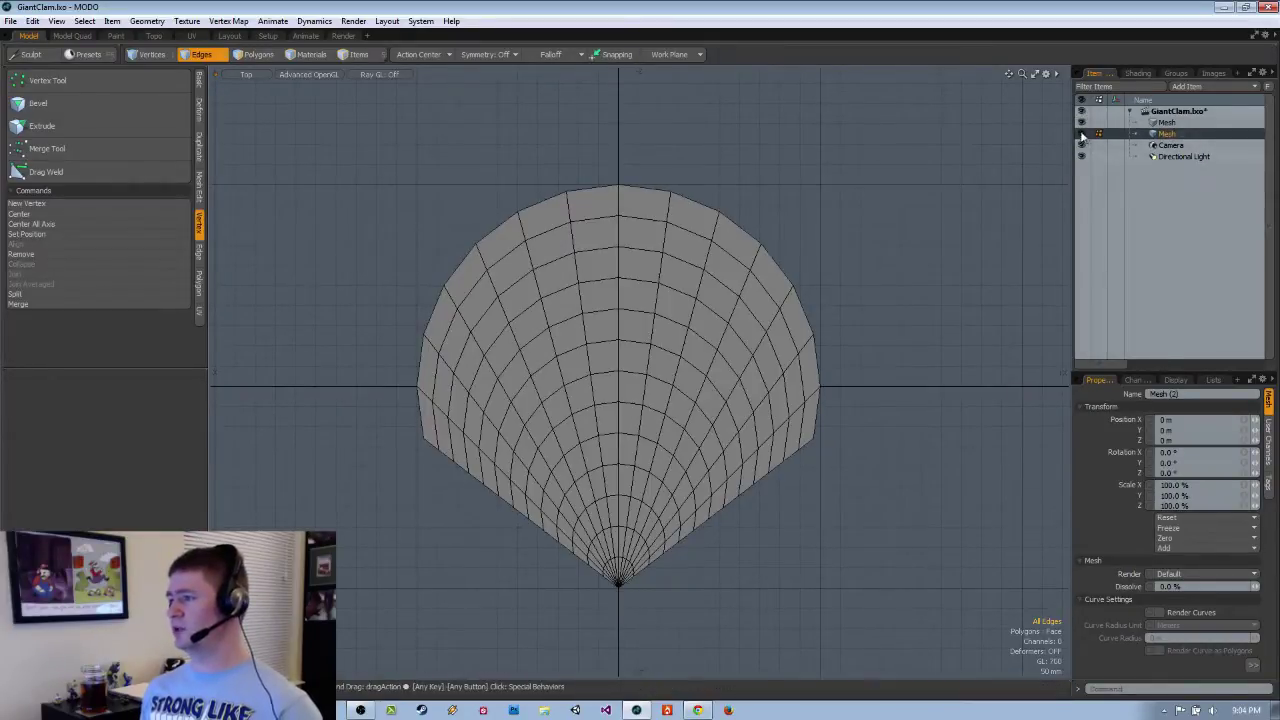
left_click(1081, 123)
left_click_drag(698, 470, 708, 466, "alt+shift")
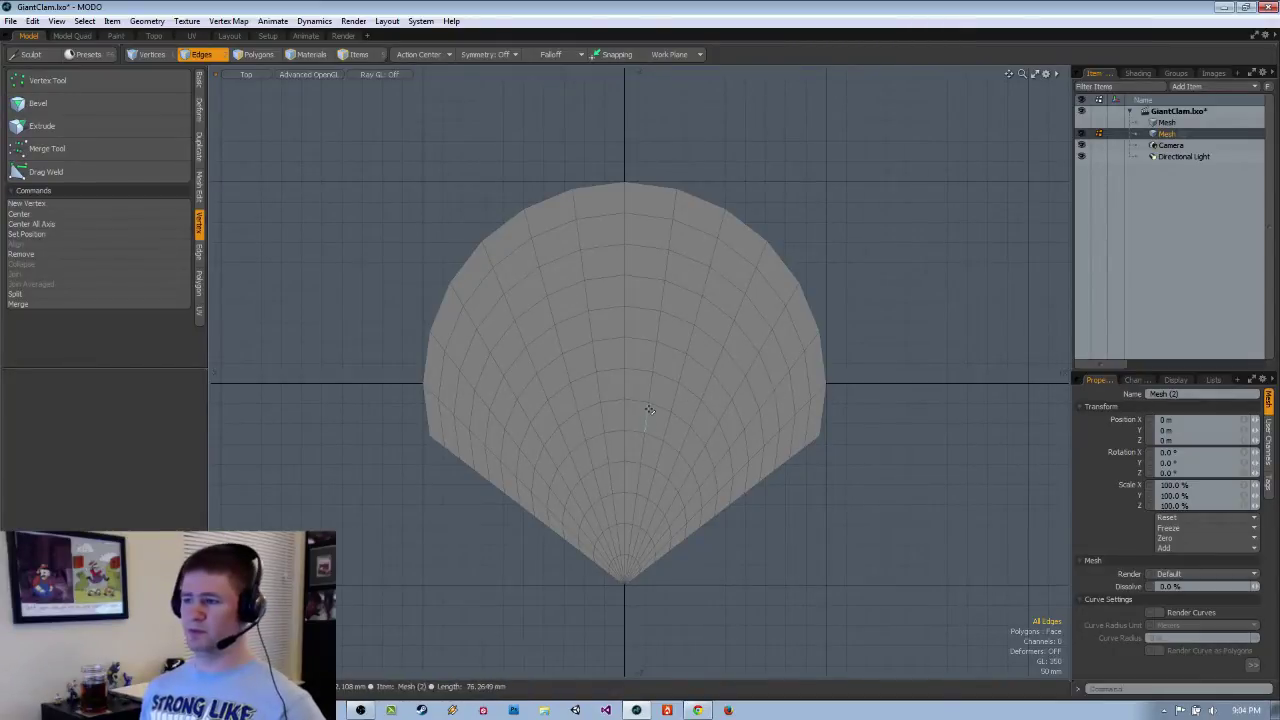
Smooth the whole duplicated fan mesh in polygon mode with strength 1.0 and 200 iterations.
left_click_drag(625, 400, 627, 388, "alt+shift")
left_click_drag(627, 388, 617, 386, "alt+shift")
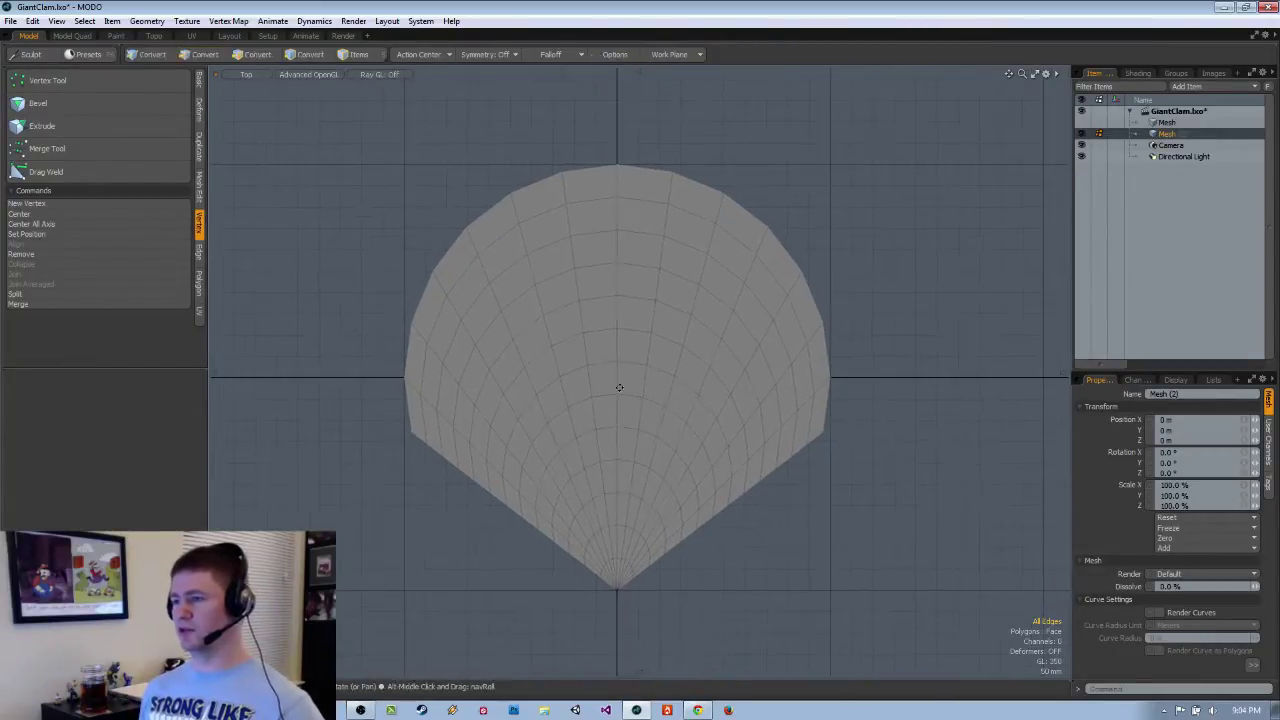
key("space")
key("space")
key("2")
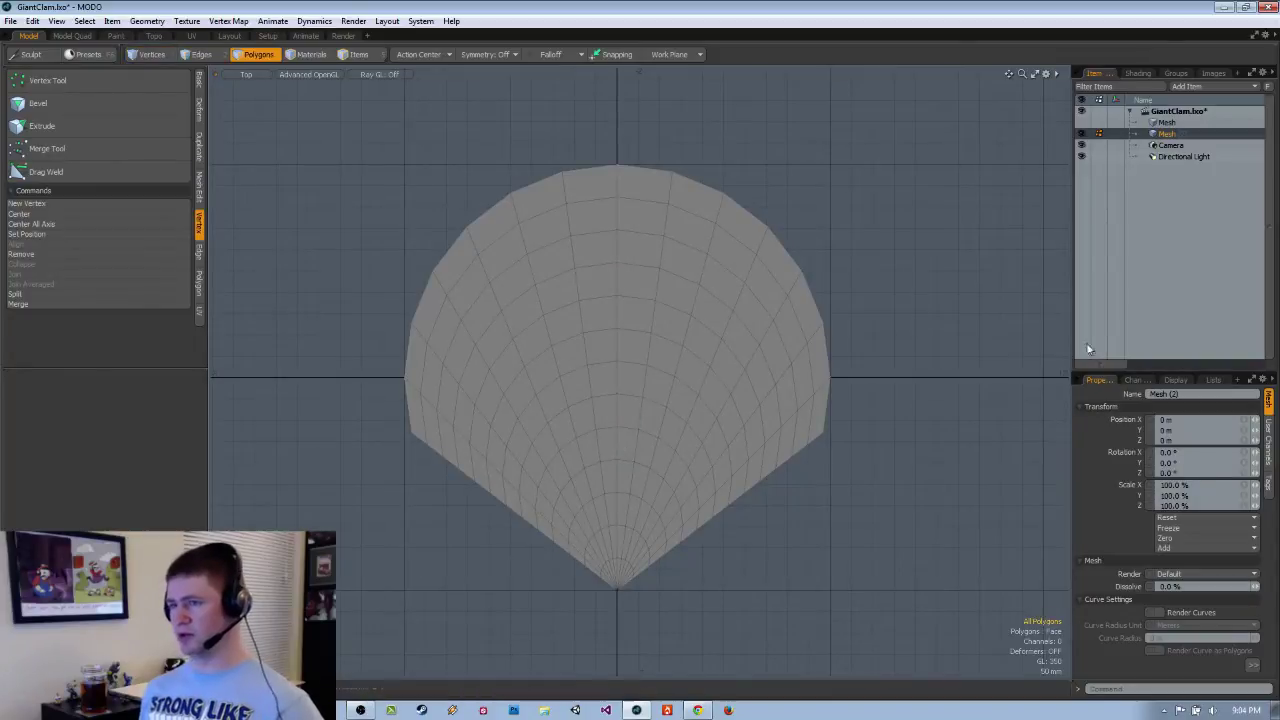
key("3")
left_click_drag(568, 470, 517, 480, "alt+shift")
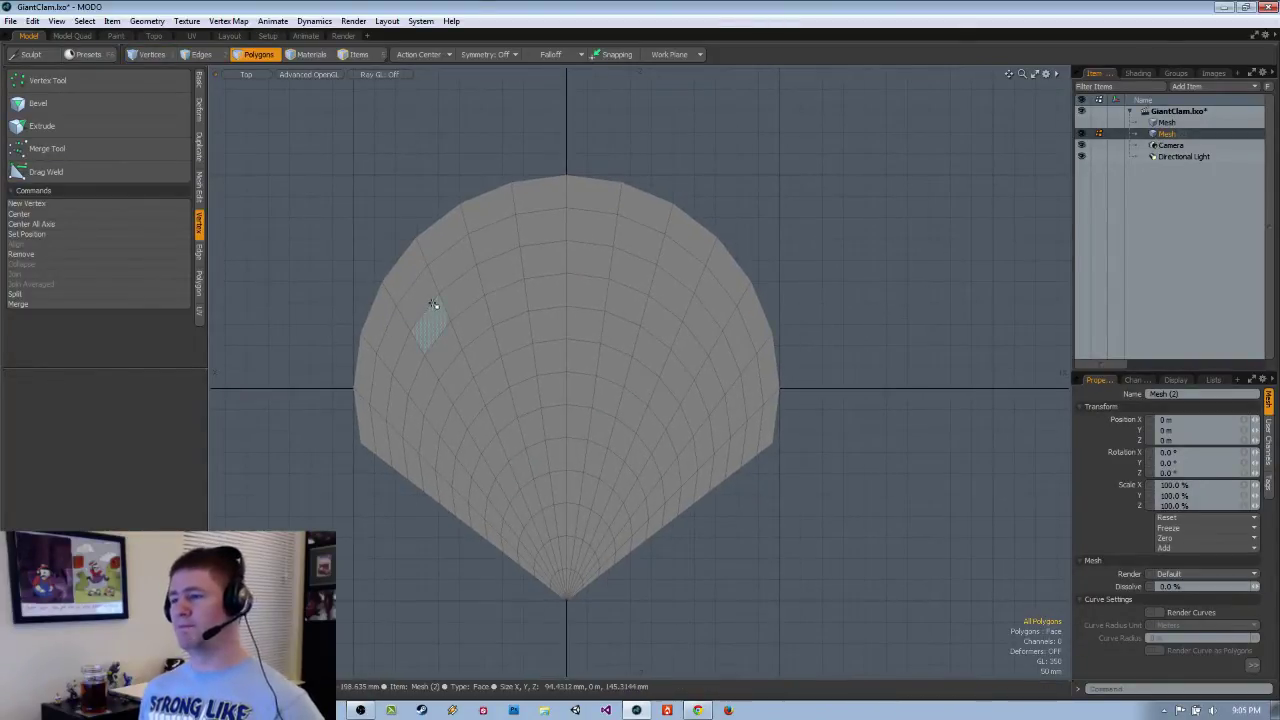
left_click(197, 116)
left_click(166, 147)
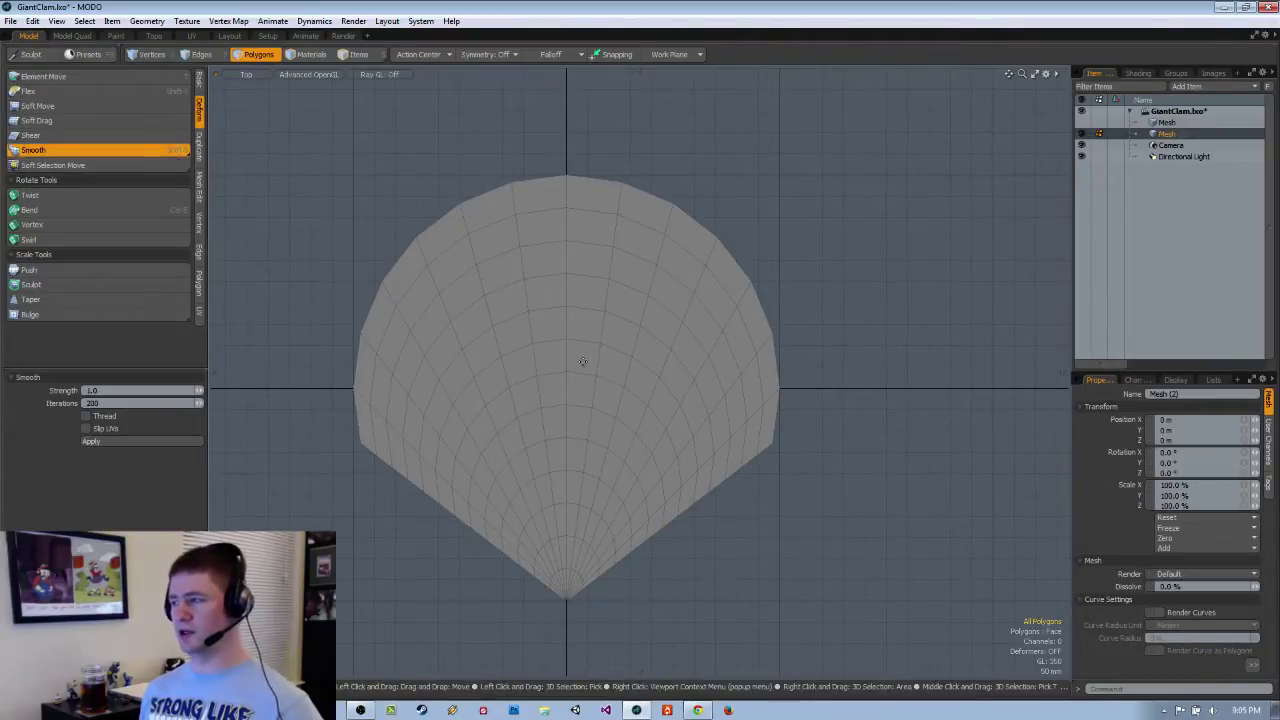
left_click_drag(816, 387, 1063, 372)
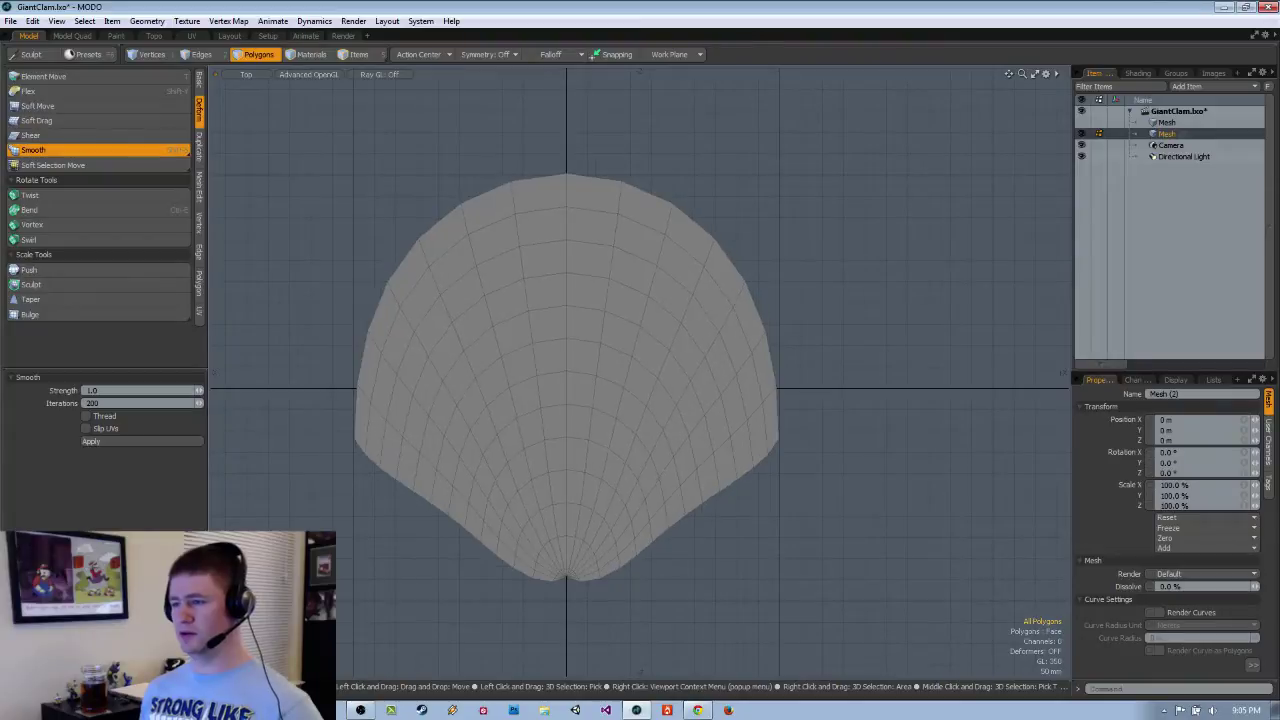
Try much higher Smooth iteration counts on the fan mesh and set the iterations to 5000.
left_click_drag(199, 403, 330, 403)
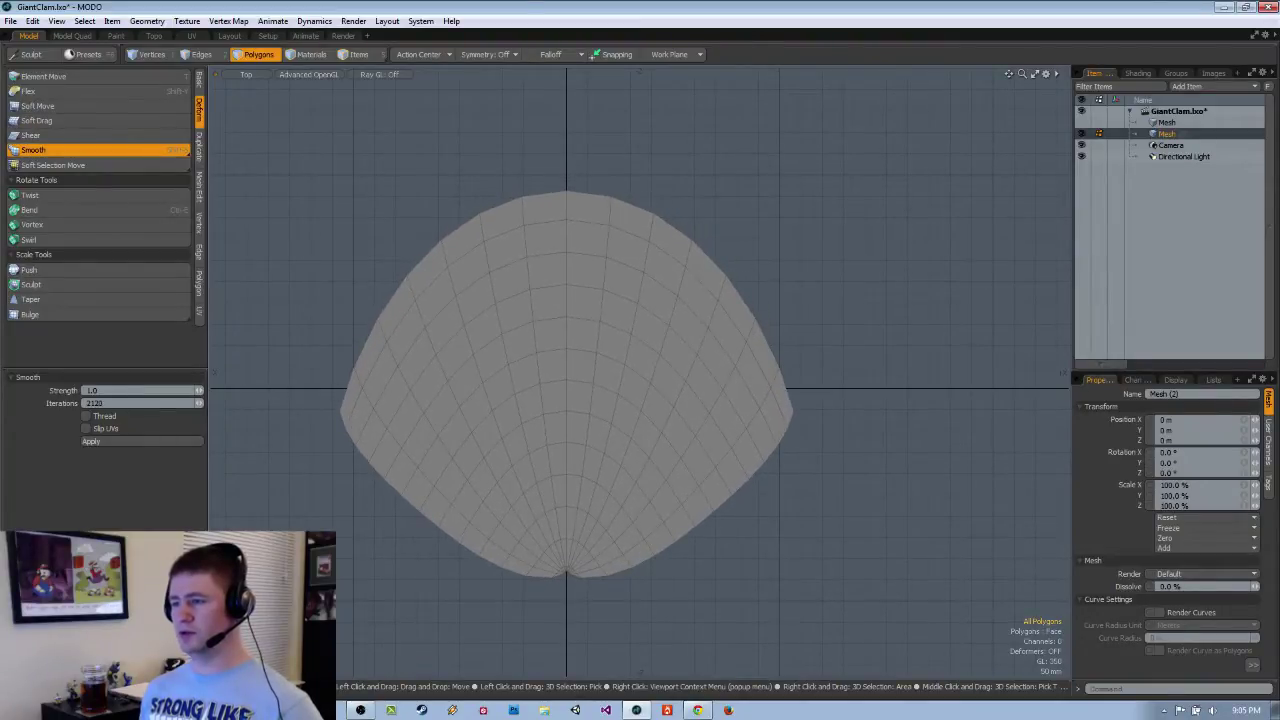
left_click_drag(1279, 372, 1279, 372)
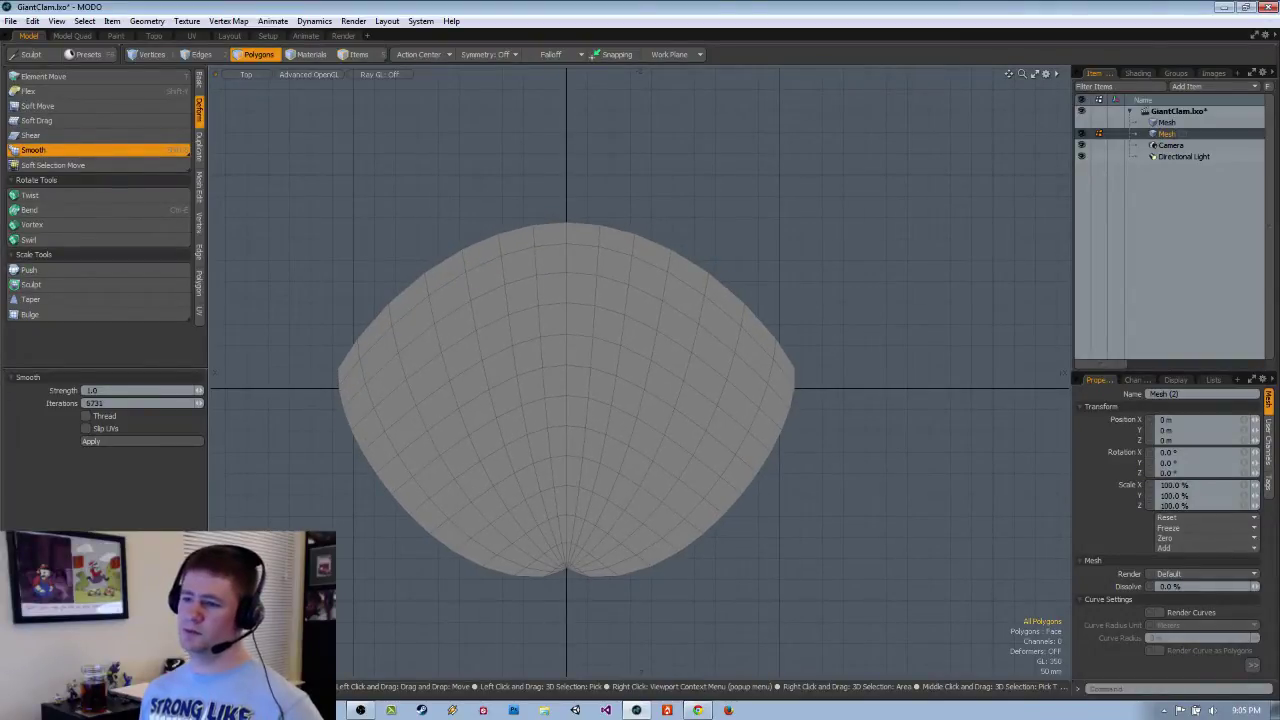
left_click_drag(1279, 372, 138, 420)
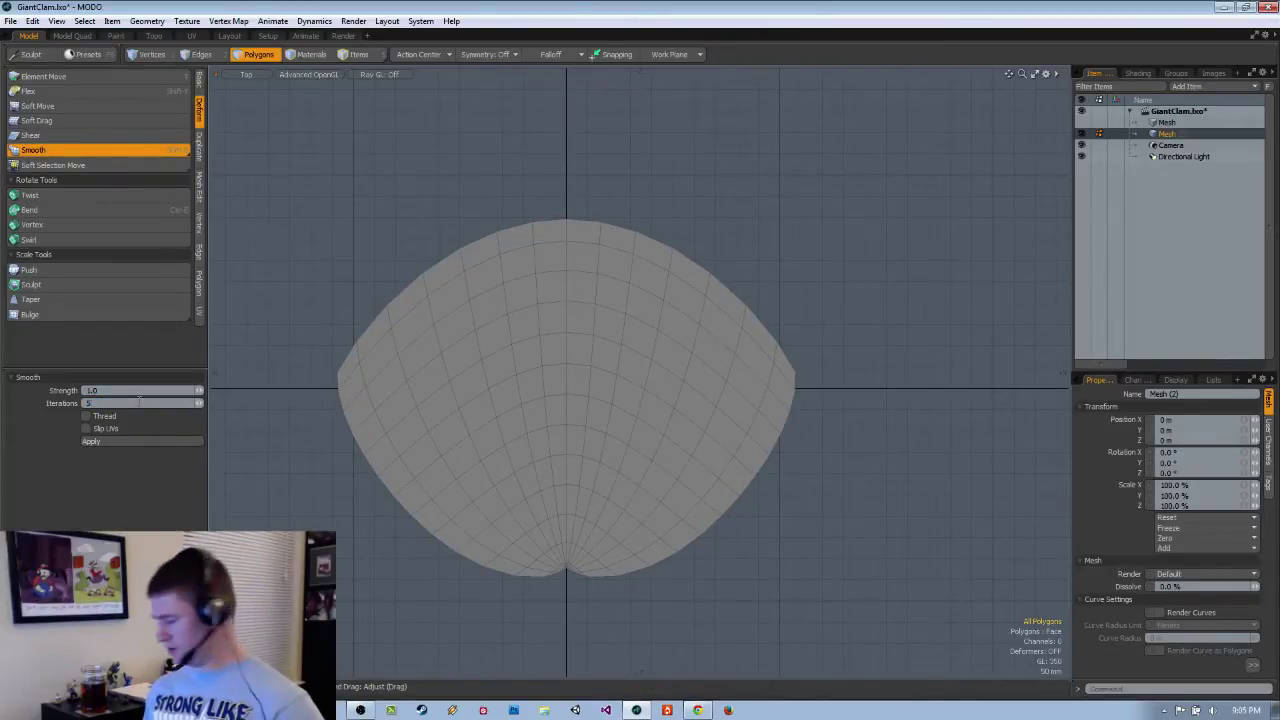
key("Return")
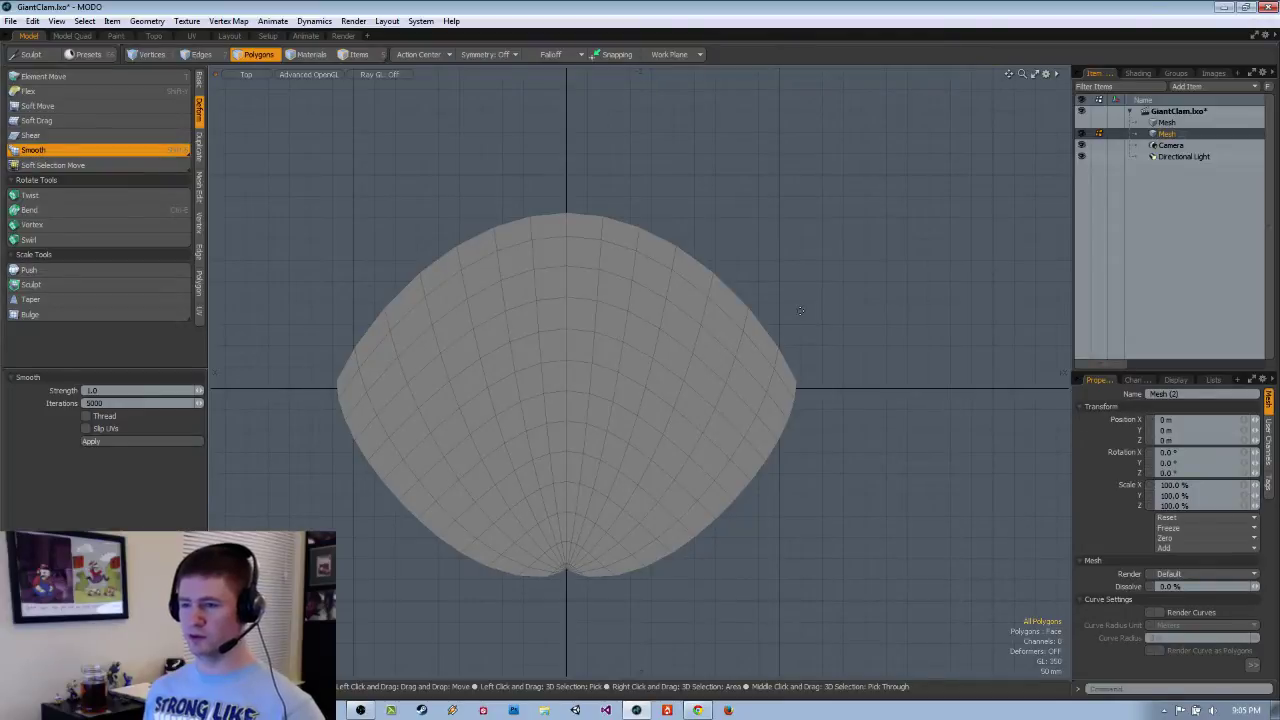
Inspect the smoothed outline, open the AC293E15 reference image from the desktop for comparison, and return to the maximized MODO window.
left_click_drag(709, 443, 271, 434, "alt")
key("ctrl+space")
left_click(633, 422)
left_click_drag(641, 414, 650, 409, "alt+shift")
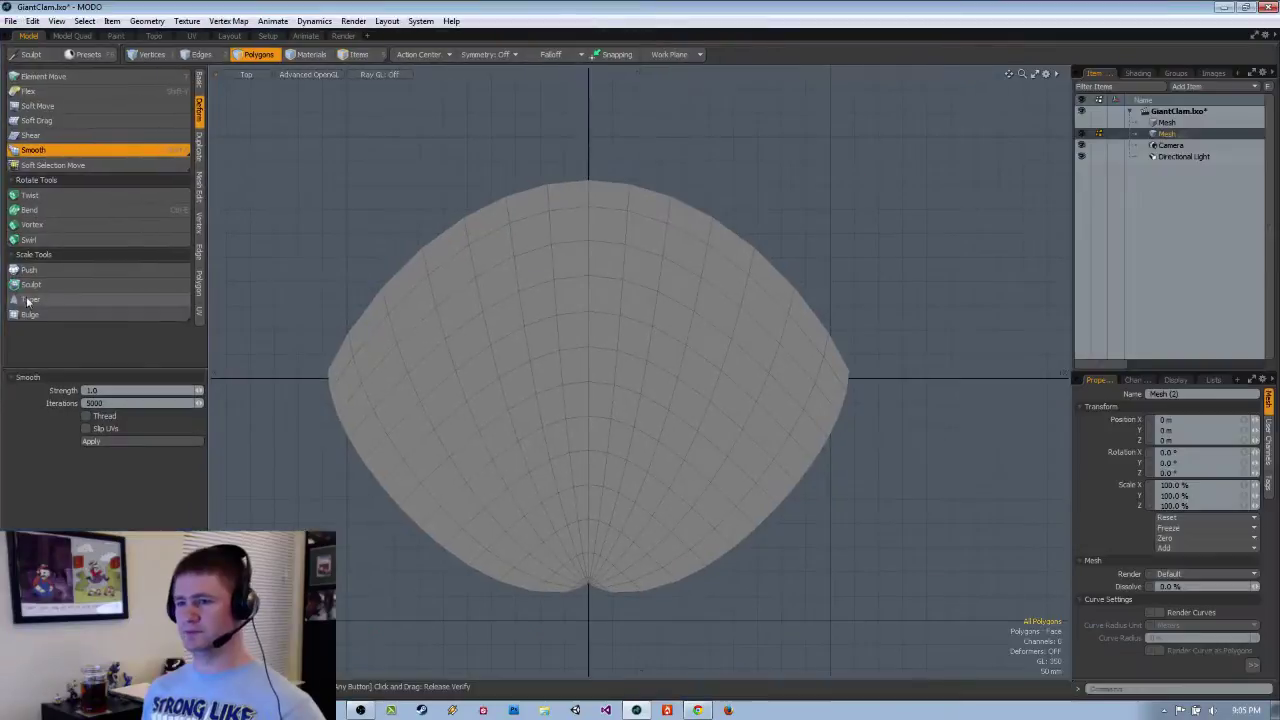
left_click_drag(583, 8, 784, 17)
double_click(28, 280)
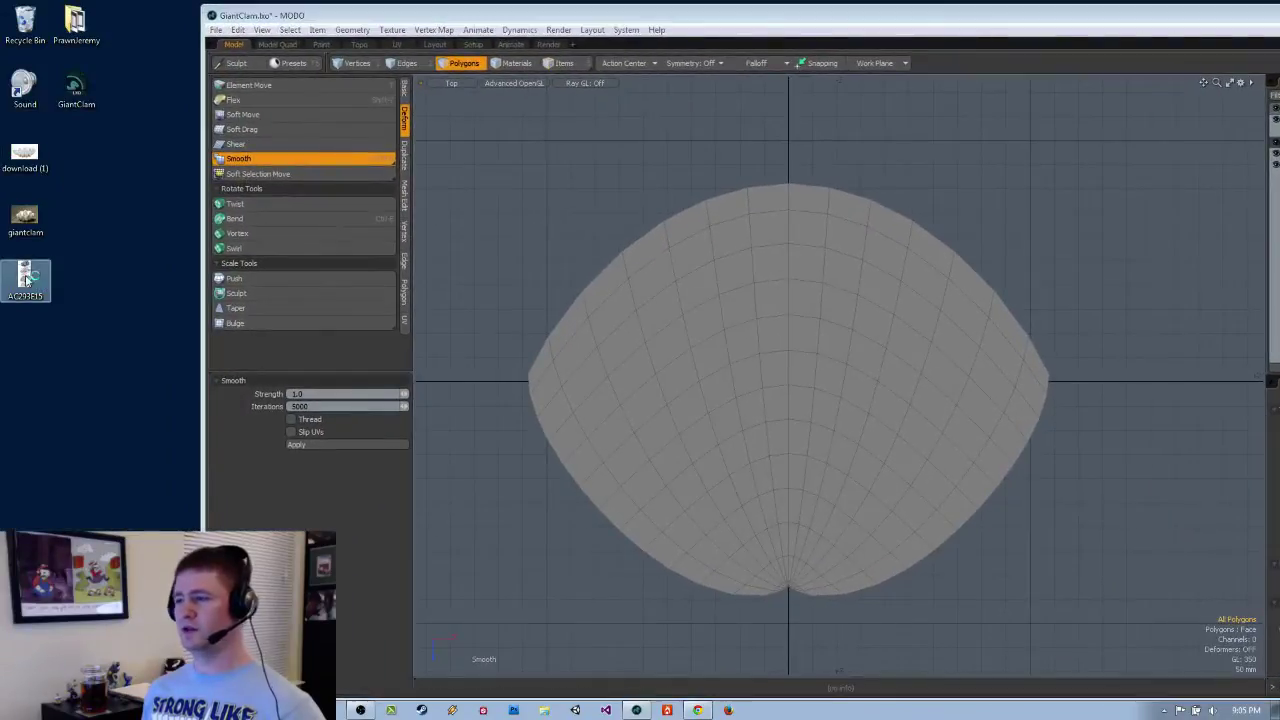
double_click(25, 280)
left_click_drag(603, 132, 428, 165)
double_click(610, 17)
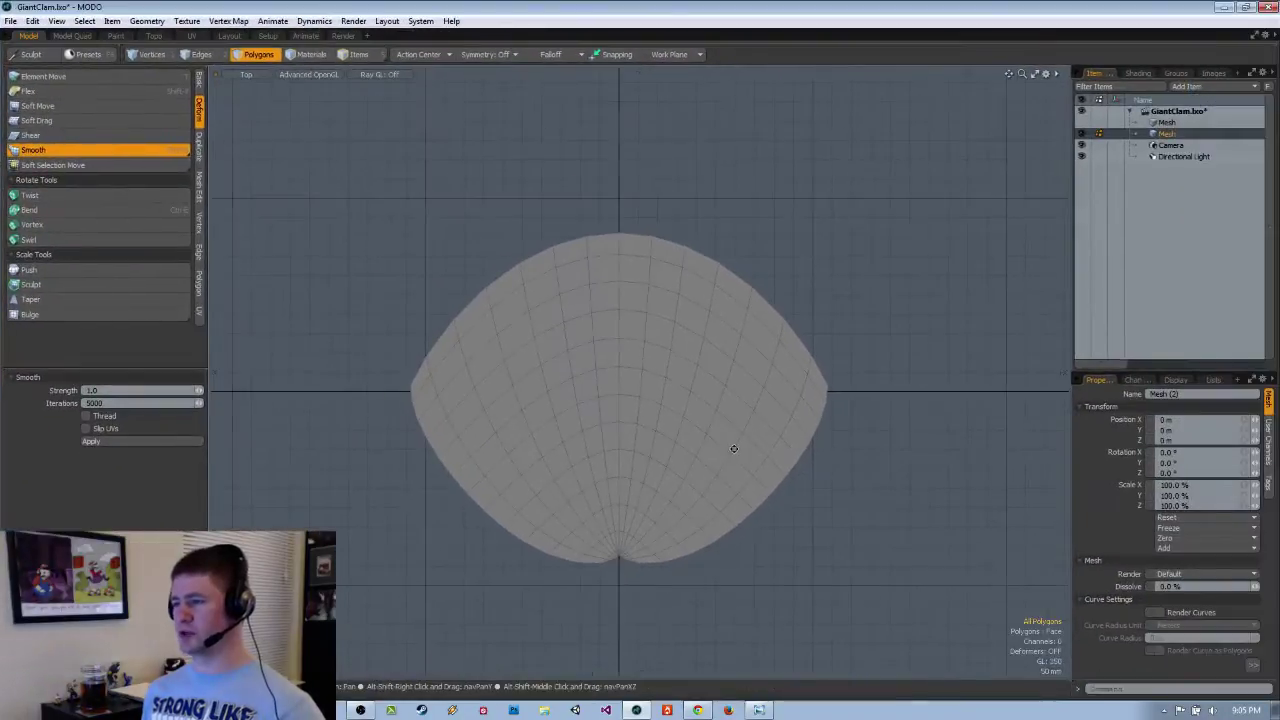
Exit the Smooth tool and examine the polygons around the shell's hinge notch in perspective and top views.
key("q")
left_click_drag(841, 397, 869, 381, "alt")
key("ctrl+space")
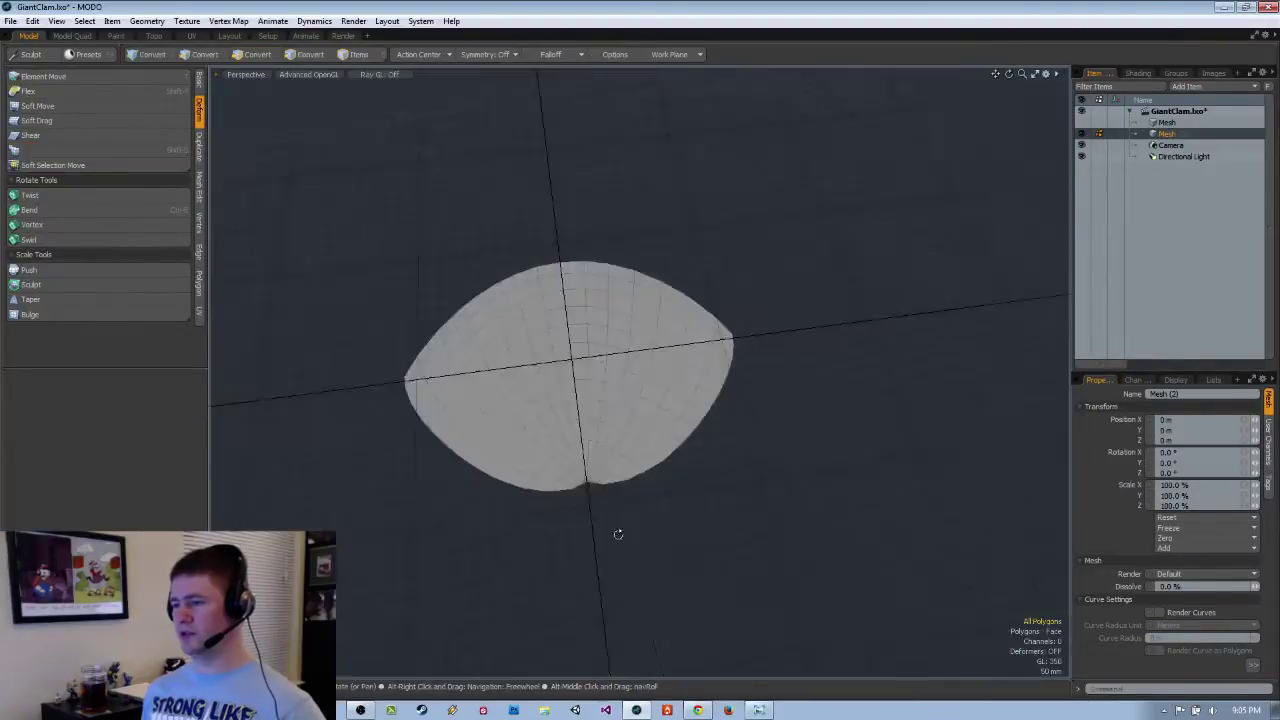
left_click_drag(617, 534, 643, 530, "alt")
scroll(613, 506, "up", 4)
left_click_drag(595, 455, 608, 479)
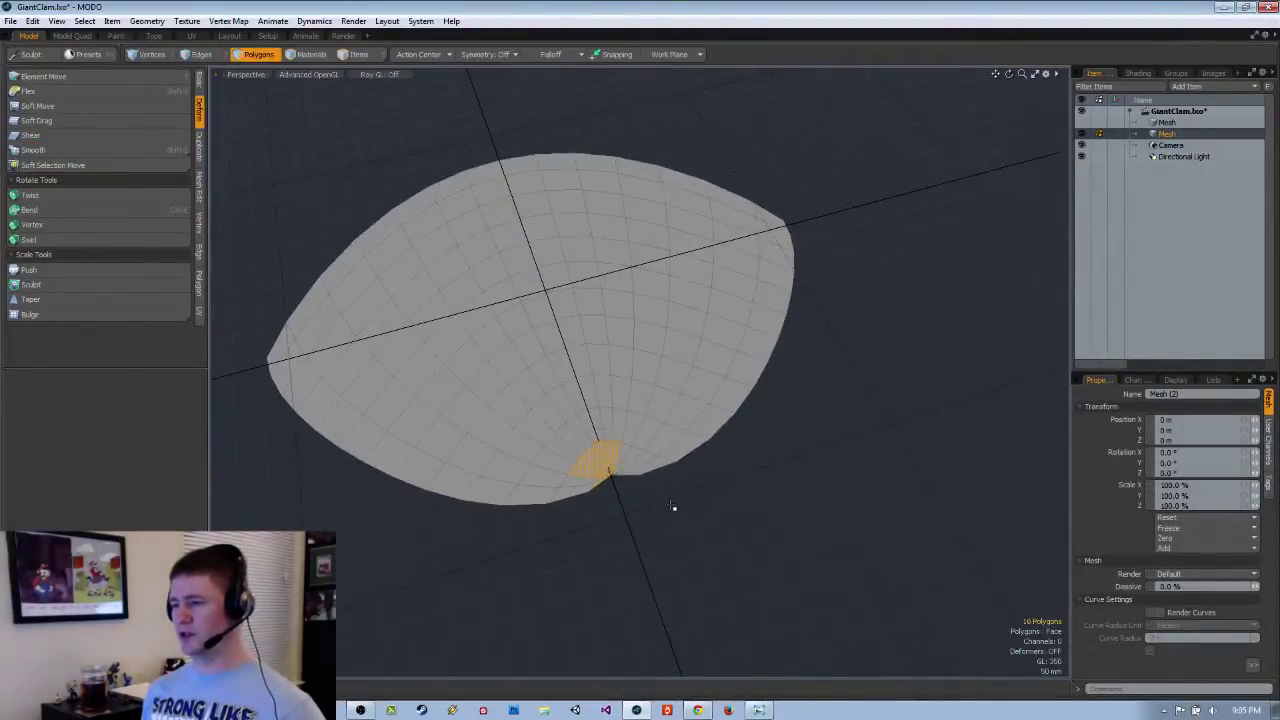
left_click(674, 508)
key("ctrl+space")
key("a")
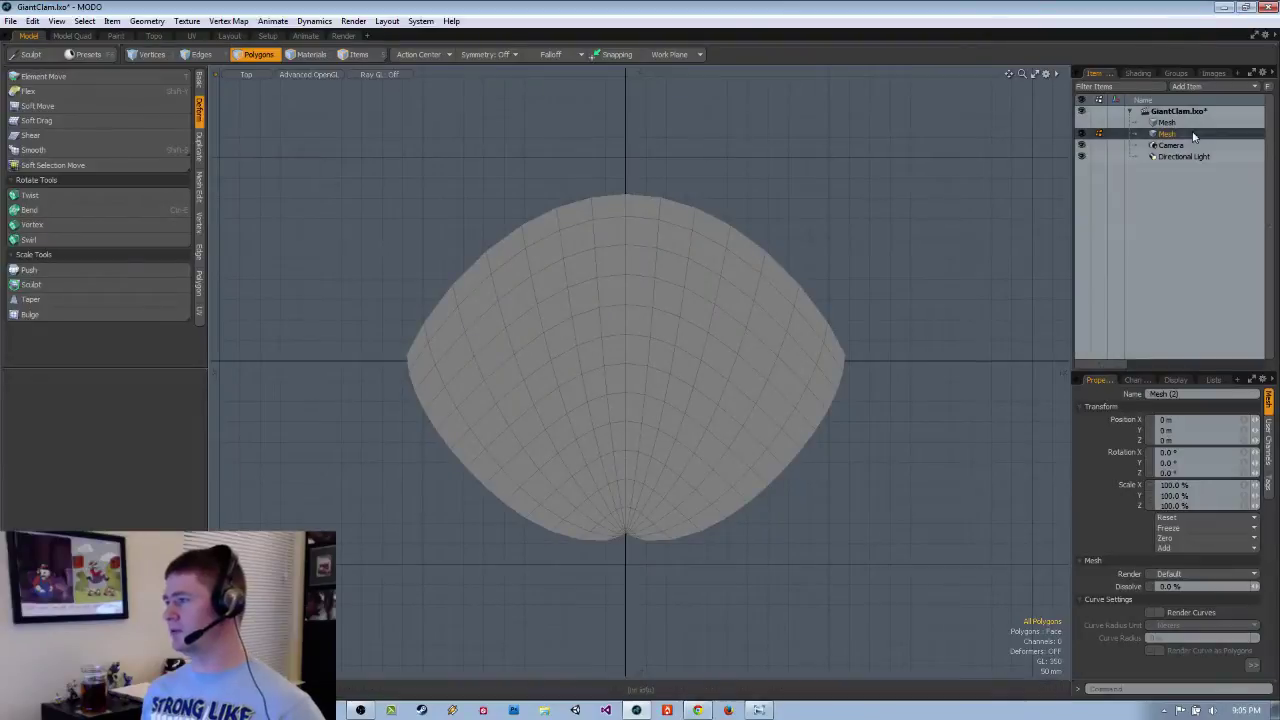
Duplicate the smoothed mesh item, hide the mesh it was copied from, and save the scene.
key("ctrl+d")
left_click(1080, 136)
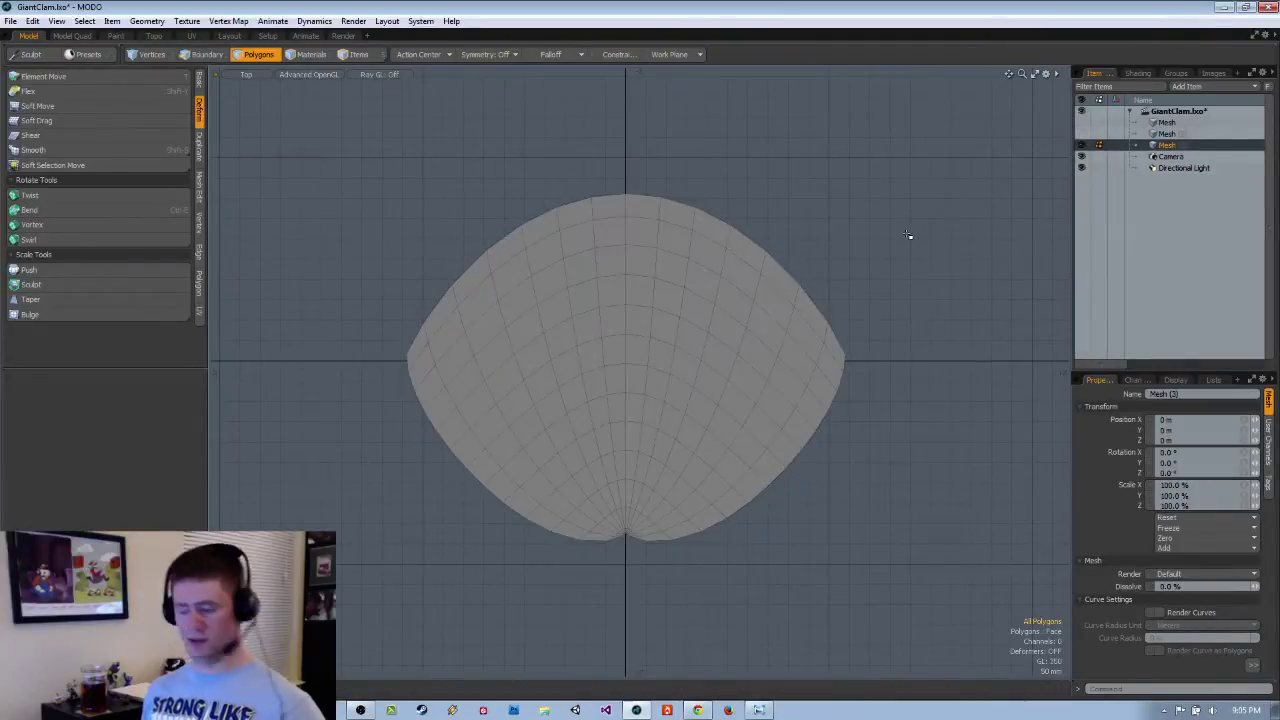
key("ctrl+s")
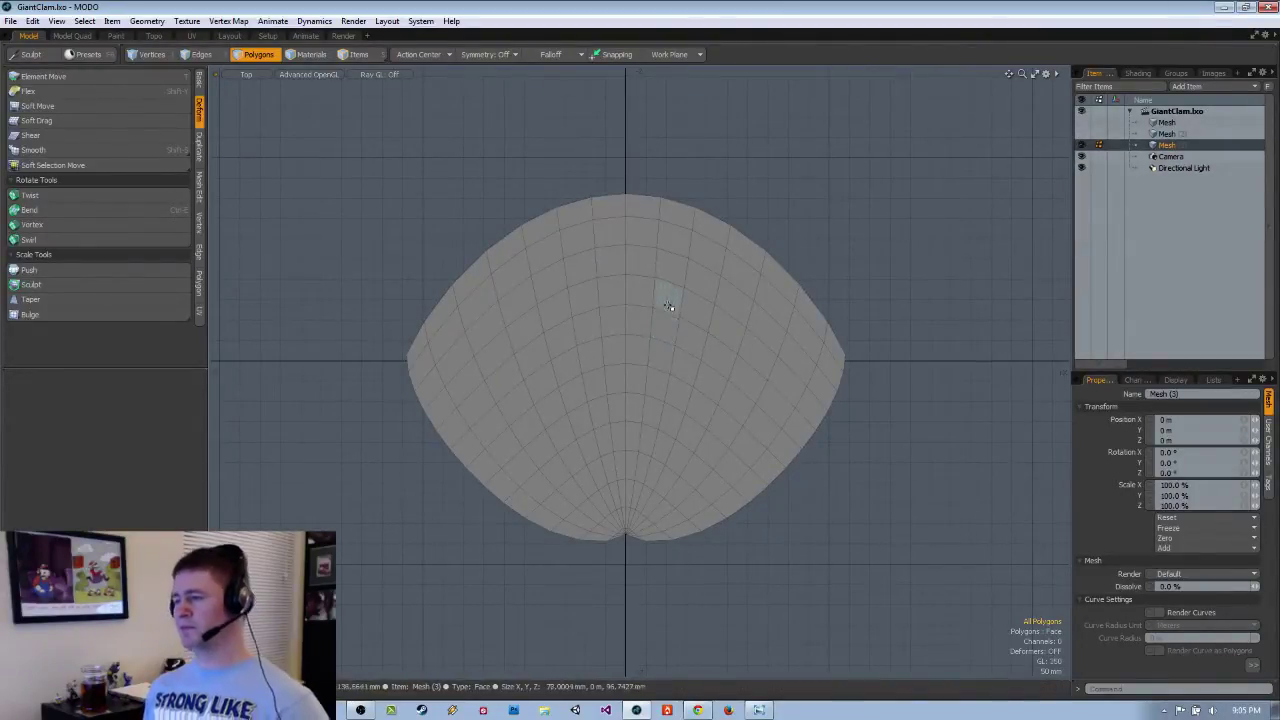
Enable snapping and draw a radial falloff around the shell in the top view, about 566 mm wide and 458 mm deep.
left_click_drag(662, 444, 615, 508, "alt+shift")
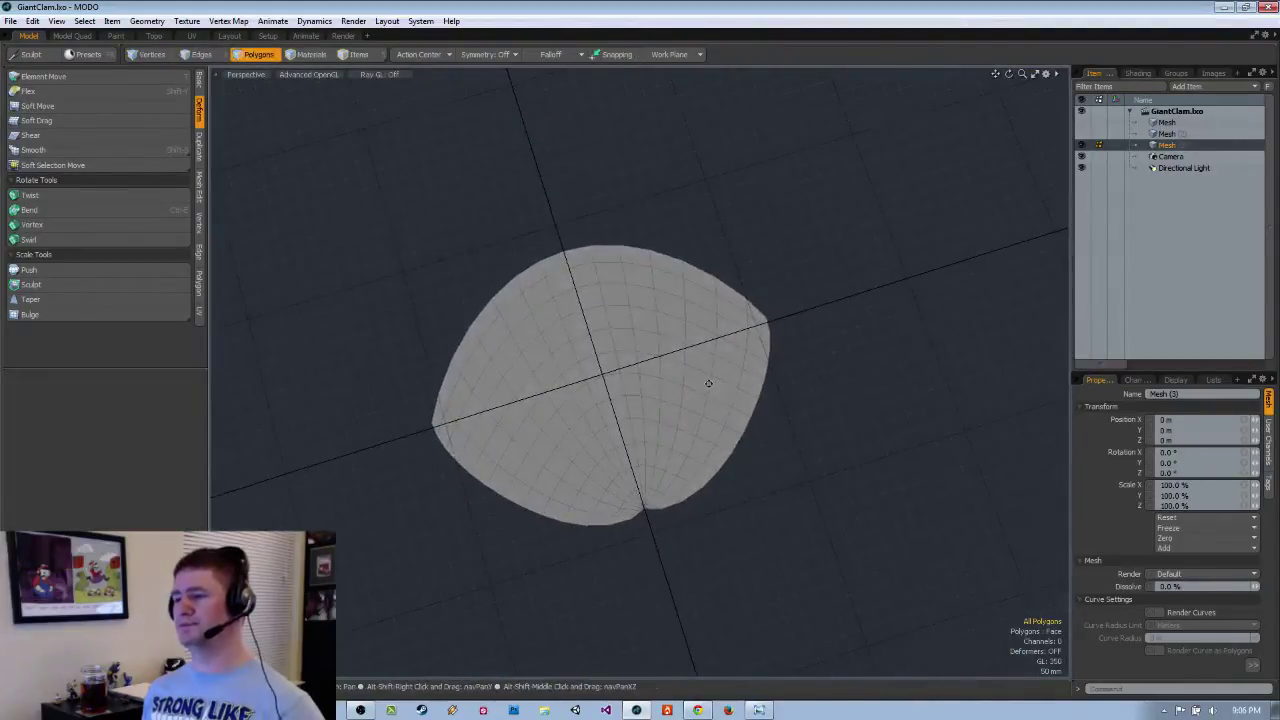
left_click_drag(705, 391, 682, 373, "alt+shift")
key("ctrl+space")
left_click(680, 325)
left_click_drag(620, 347, 632, 346, "ctrl+alt")
key("a")
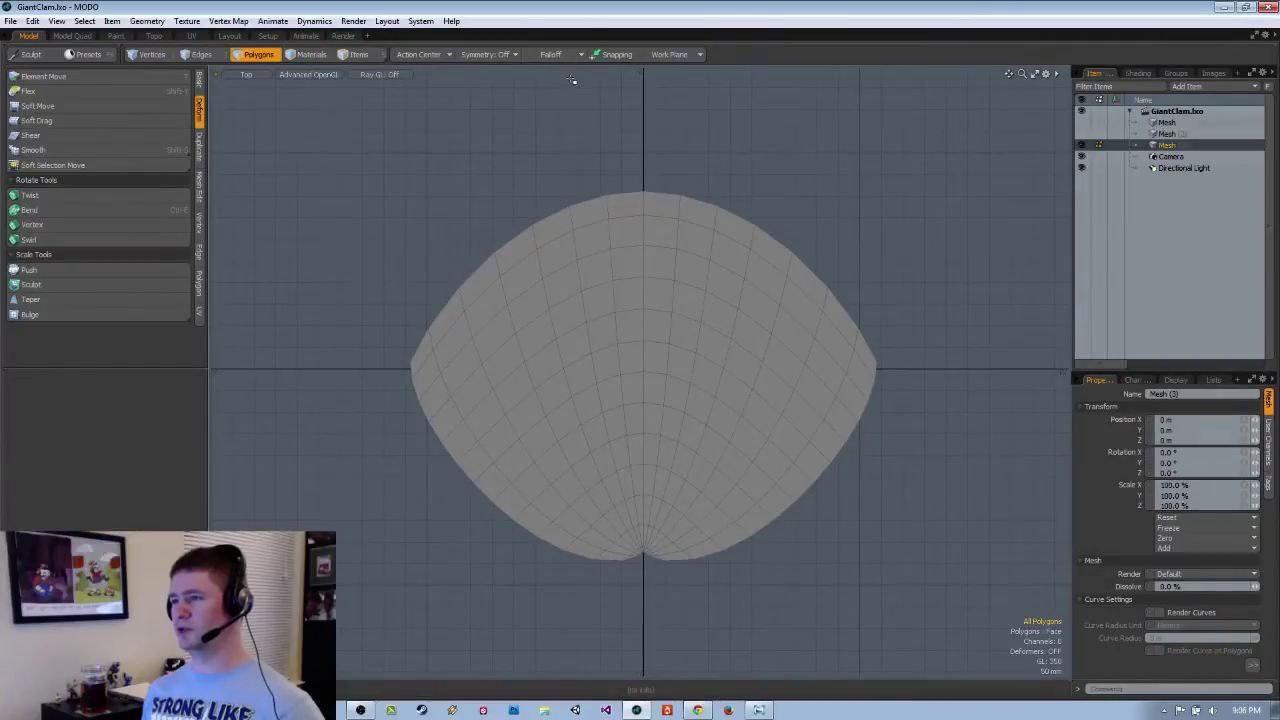
left_click(614, 54)
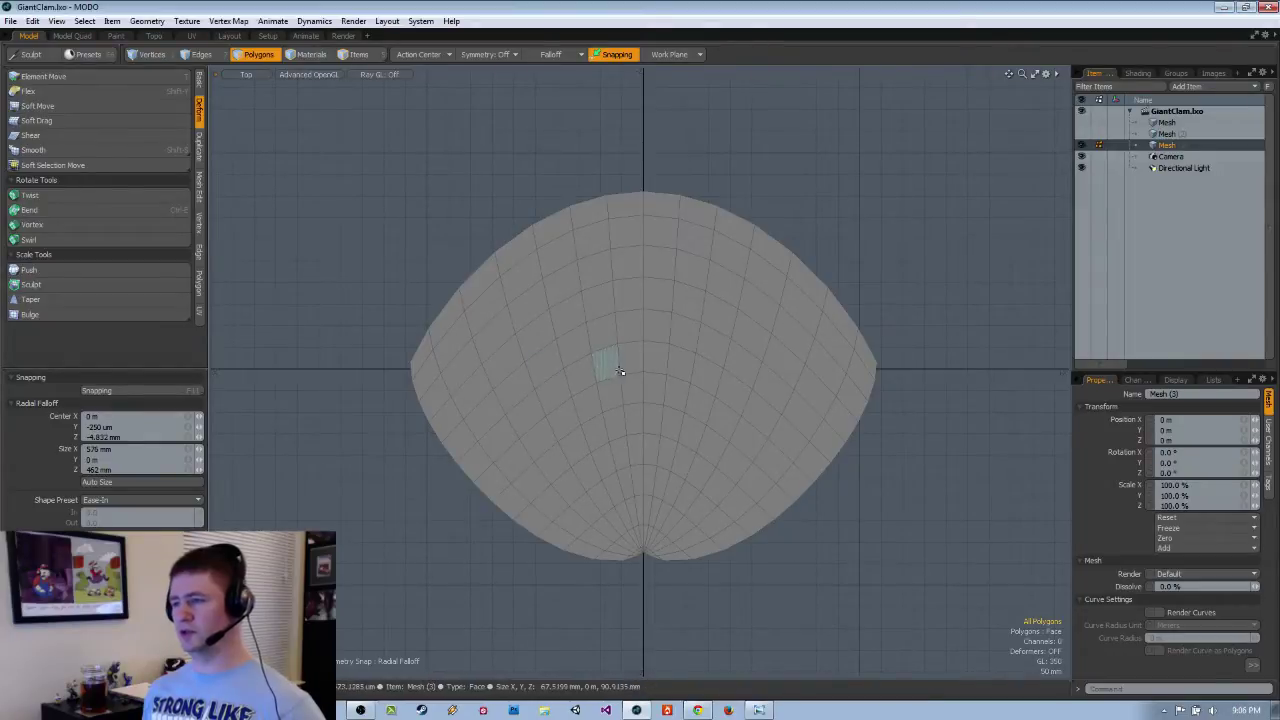
left_click_drag(531, 334, 618, 438)
left_click(496, 552)
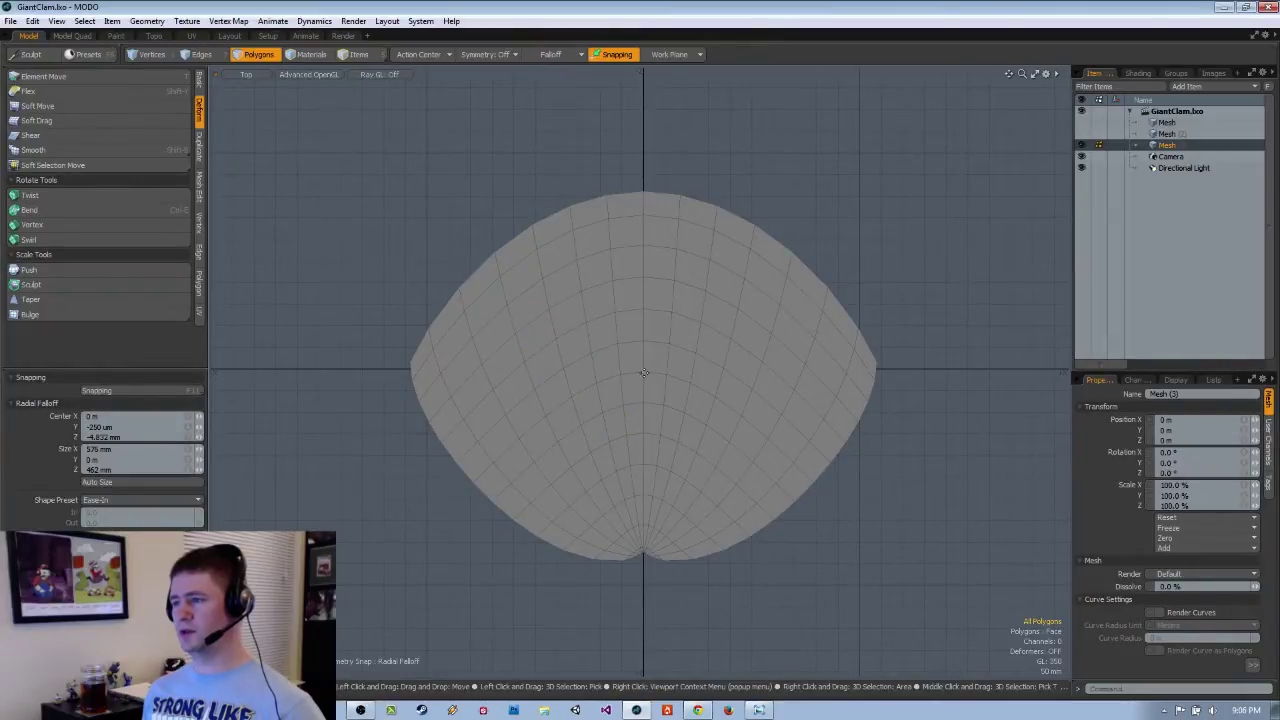
left_click_drag(644, 373, 888, 569)
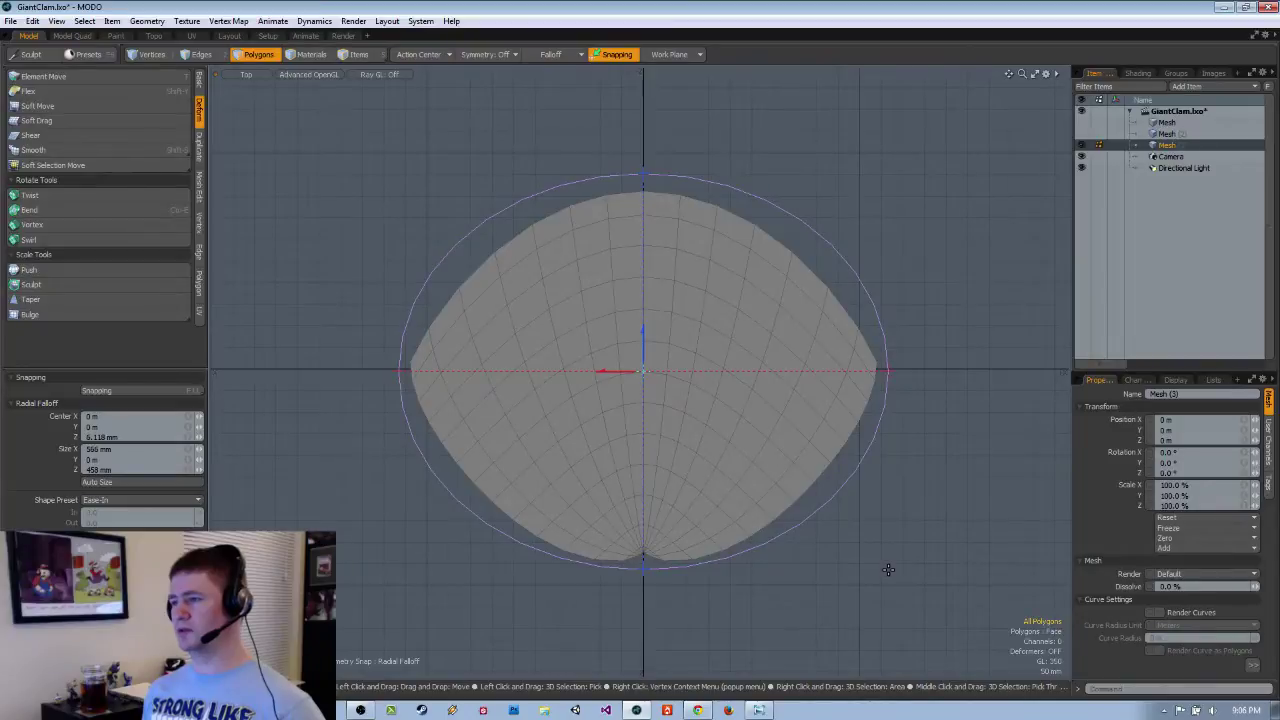
Disable snapping and move the shell mesh up about 252 mm in Y through the radial falloff to form a dome.
scroll(594, 254, "down", 1)
left_click_drag(594, 254, 577, 256, "alt")
key("KP_Decimal")
left_click_drag(600, 365, 791, 286, "alt")
key("w")
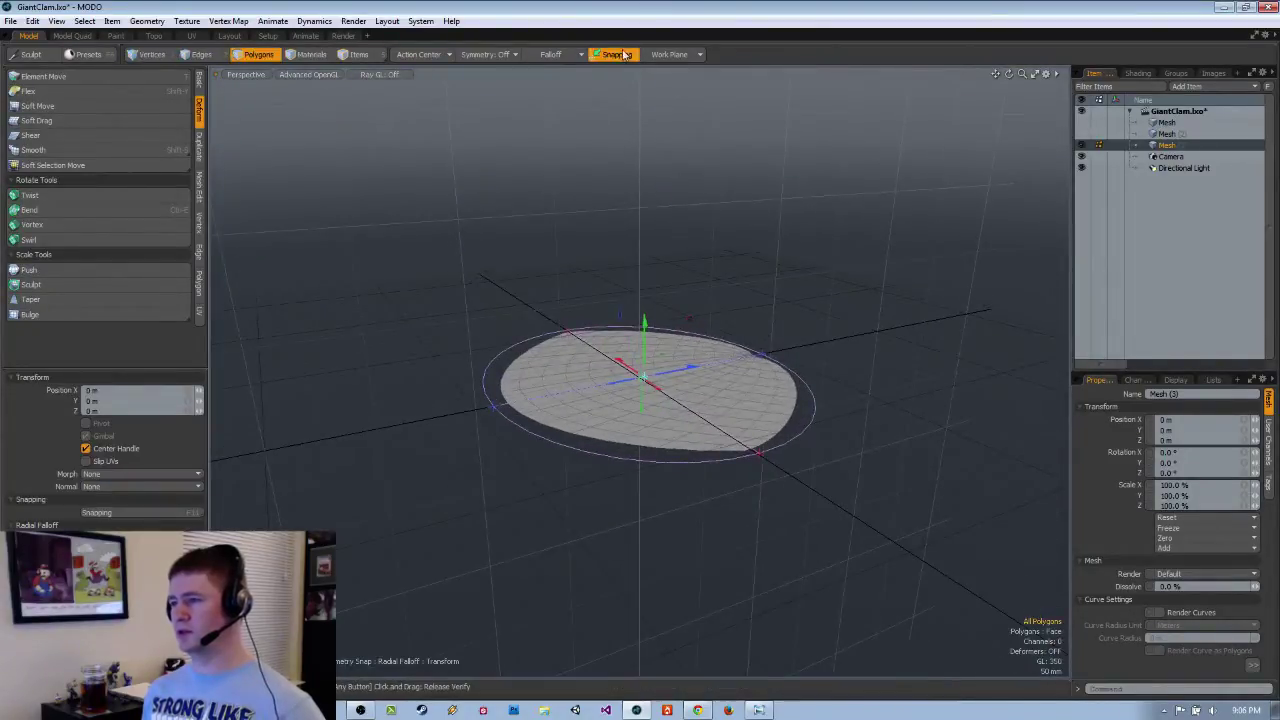
left_click(625, 55)
left_click_drag(645, 322, 646, 290)
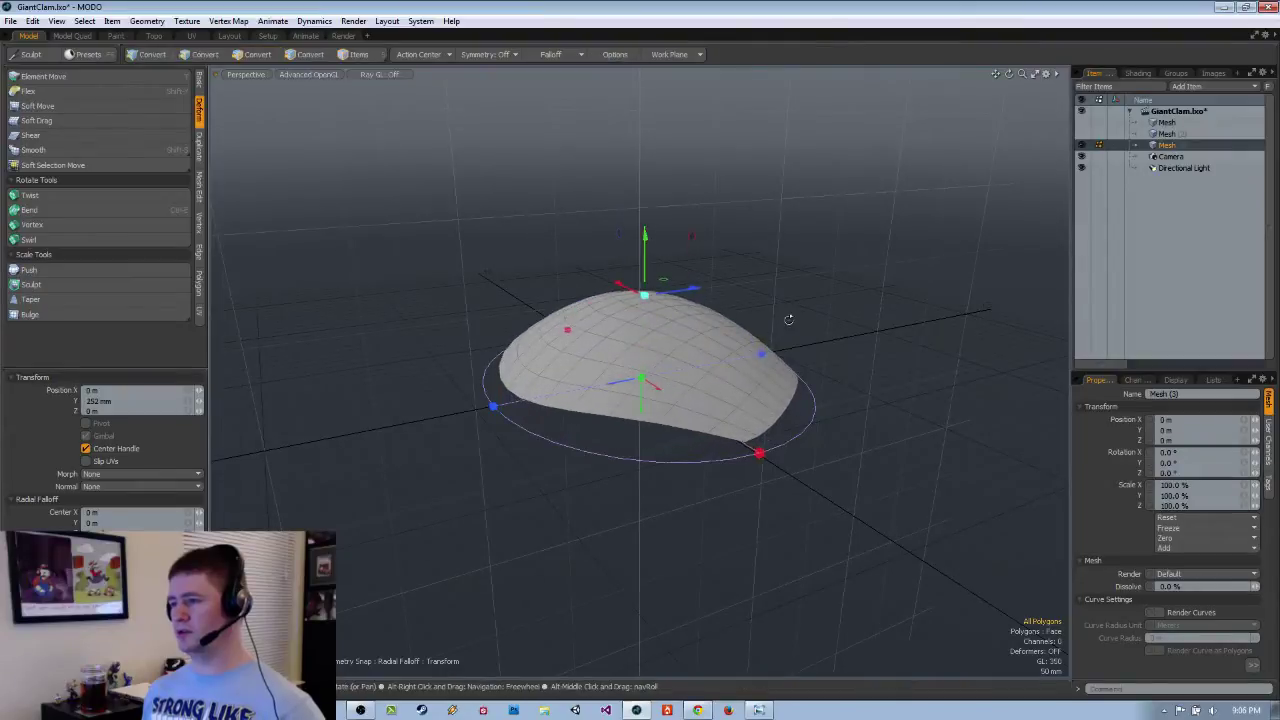
Set the falloff-weighted Y move of the shell to 250 mm.
left_click_drag(786, 320, 672, 328, "alt")
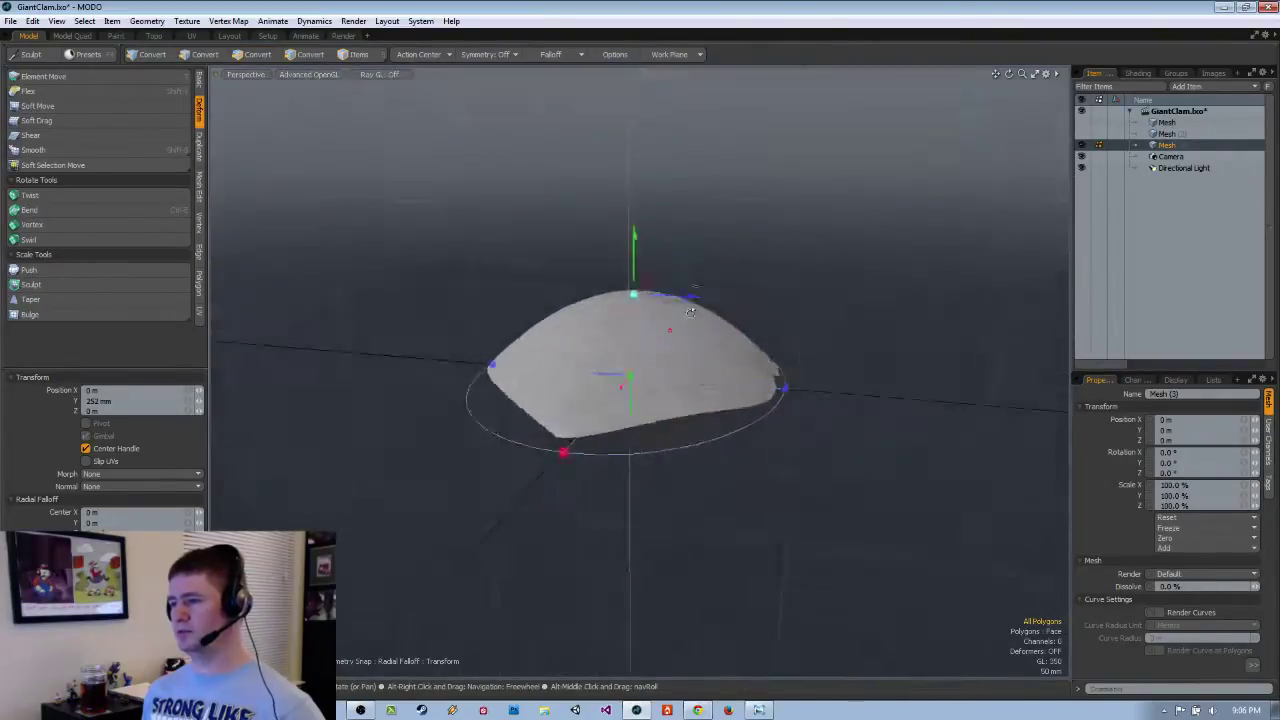
key("KP_3")
left_click_drag(749, 294, 749, 307, "alt+shift")
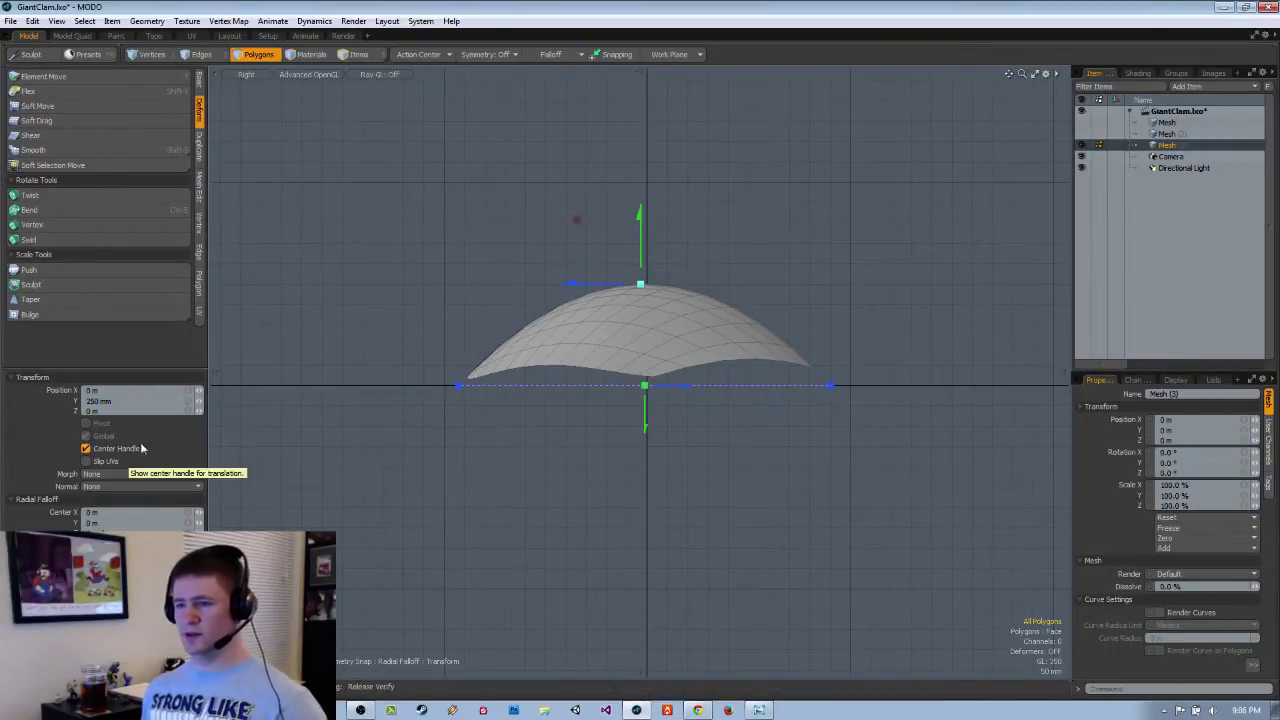
Examine the domed shell's profile and front edge in perspective and right views.
scroll(600, 306, "up", 3)
left_click_drag(629, 300, 608, 292, "alt+shift")
key("ctrl+space")
left_click(706, 391)
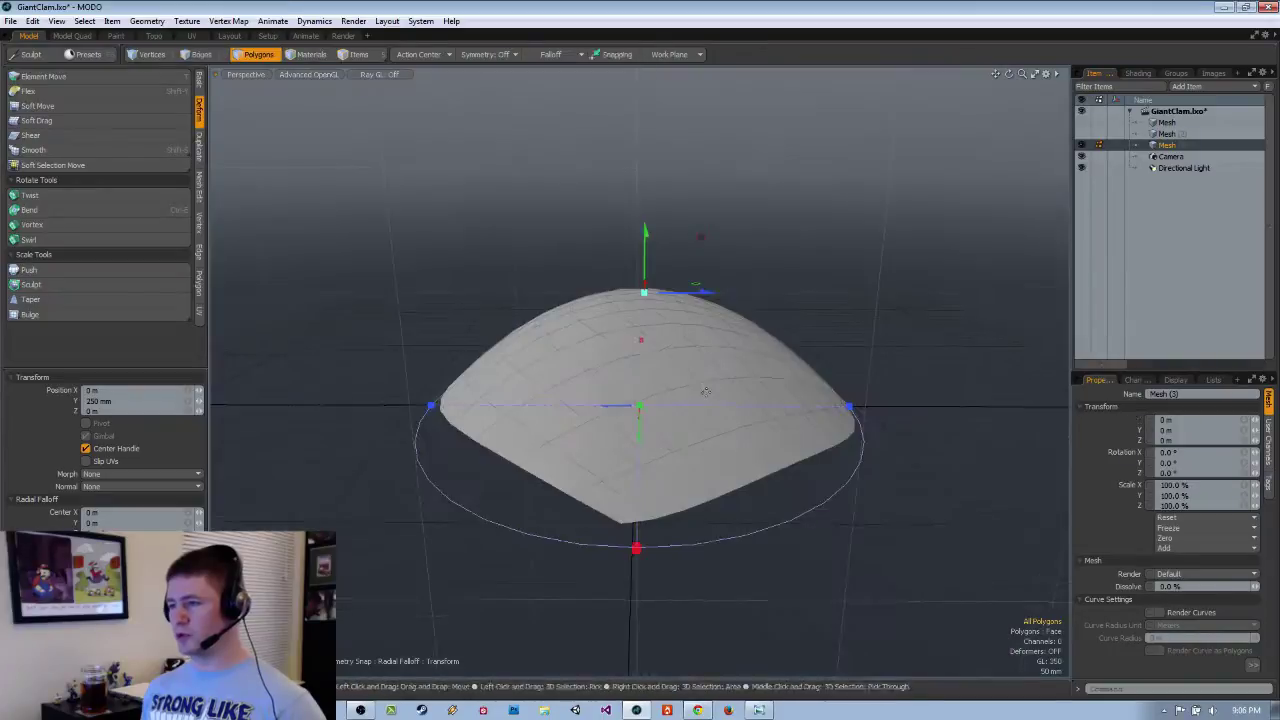
left_click_drag(706, 391, 660, 372, "alt")
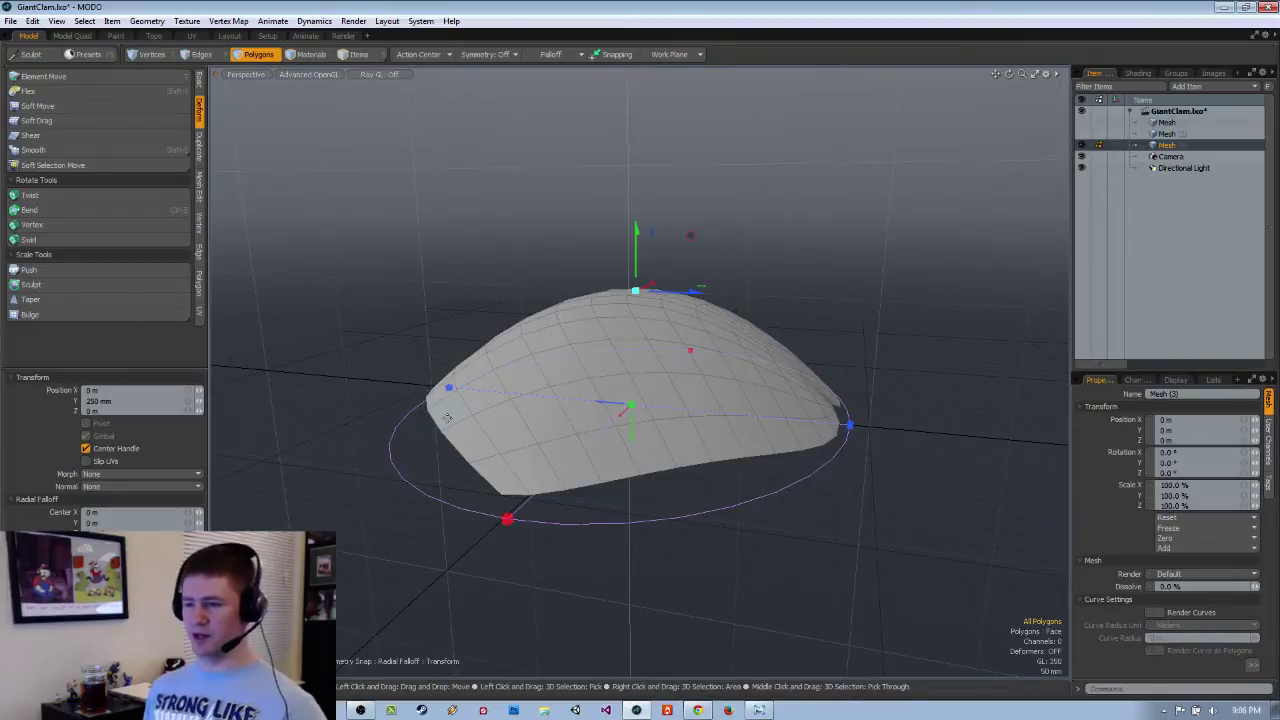
left_click_drag(496, 426, 613, 382, "alt")
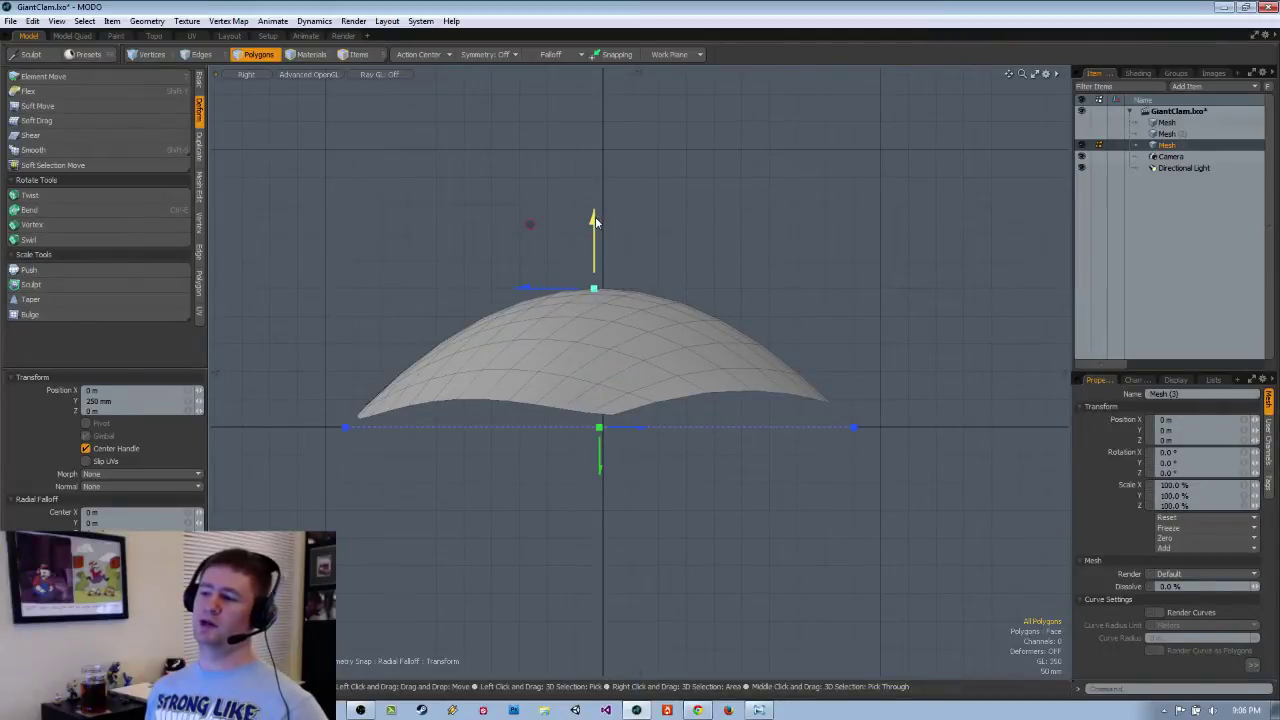
Increase the shell's falloff-weighted Y move to 300 mm.
left_click_drag(595, 216, 594, 188)
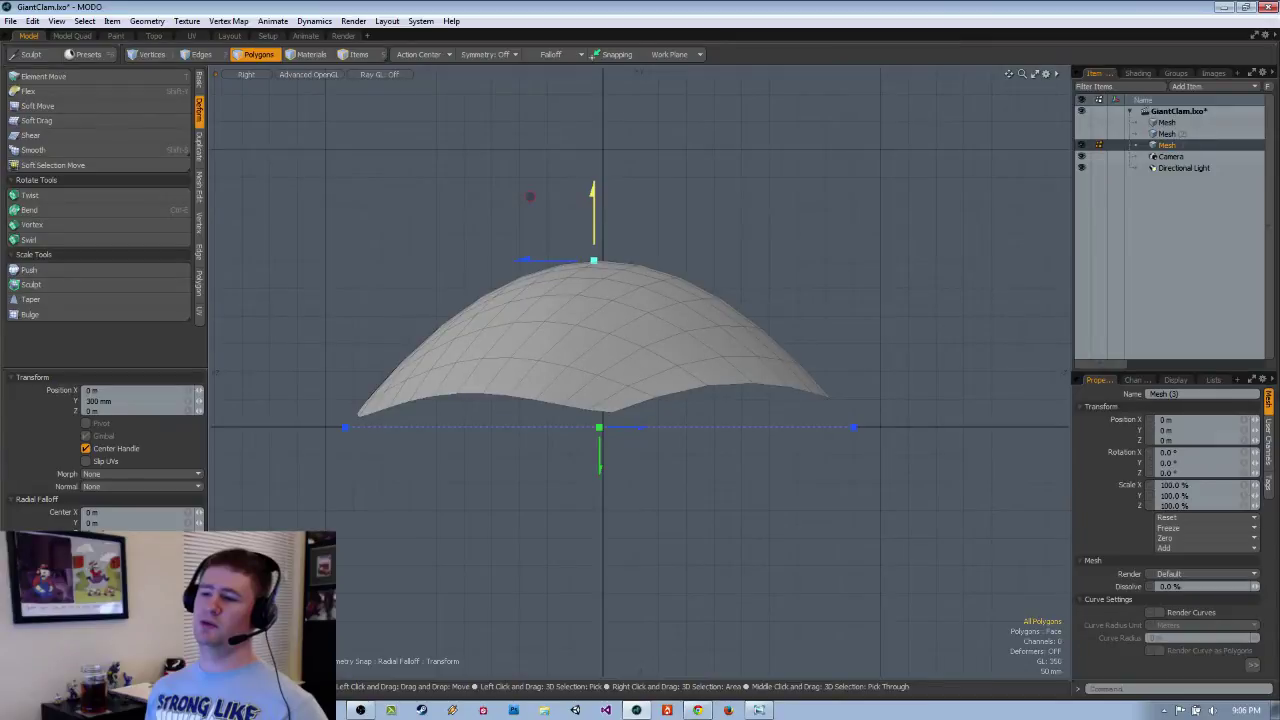
key("ctrl")
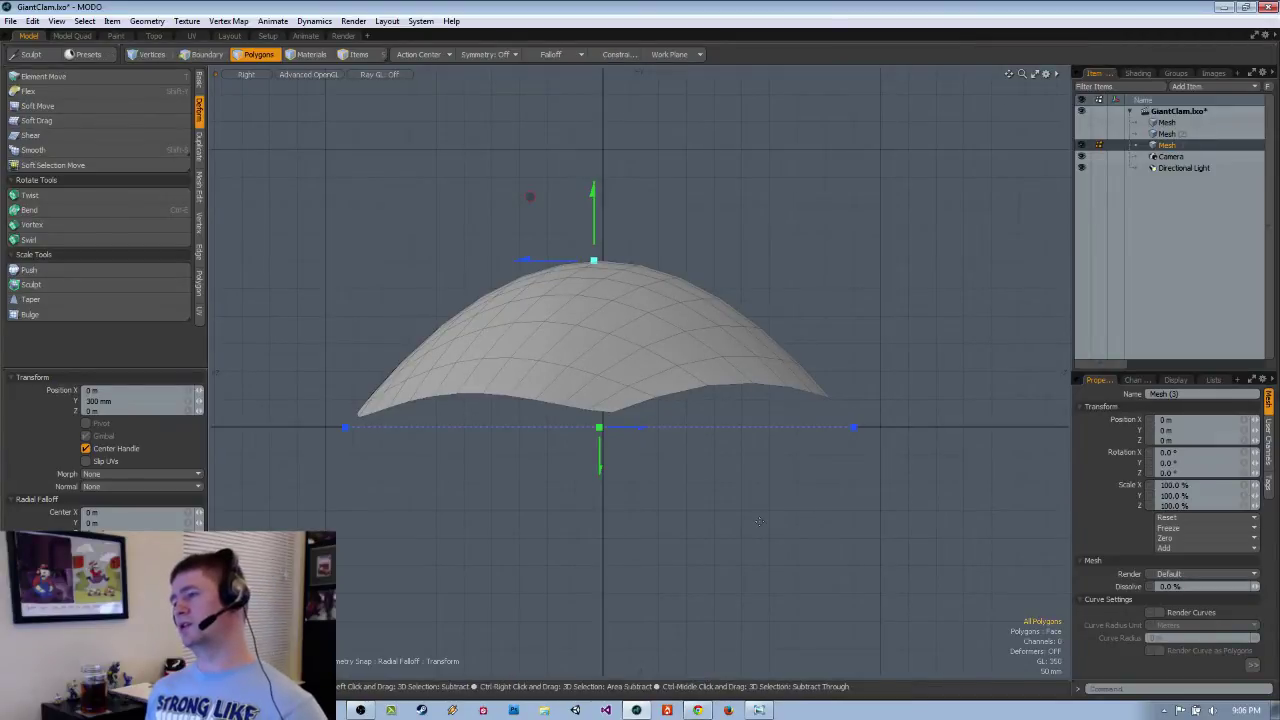
Examine the clam anatomy reference drawing in Windows Photo Viewer, then return to the maximized MODO window.
left_click_drag(607, 9, 816, 18)
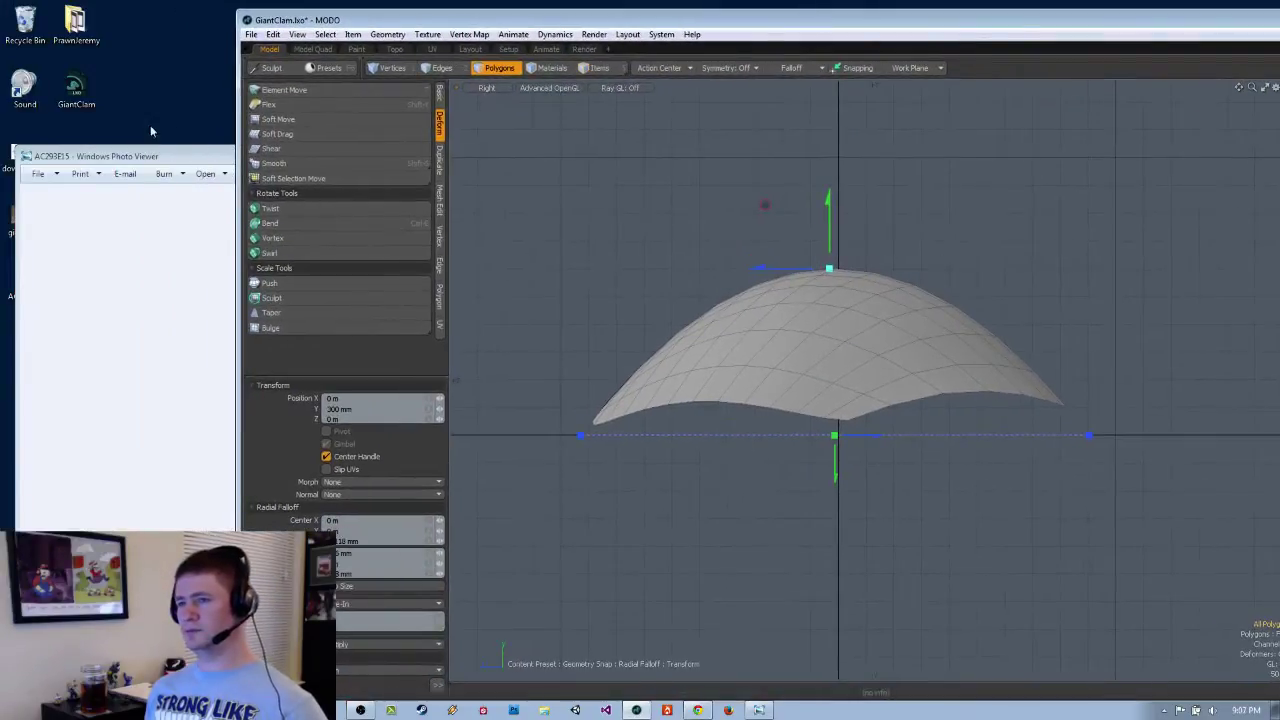
left_click_drag(165, 162, 41, 111)
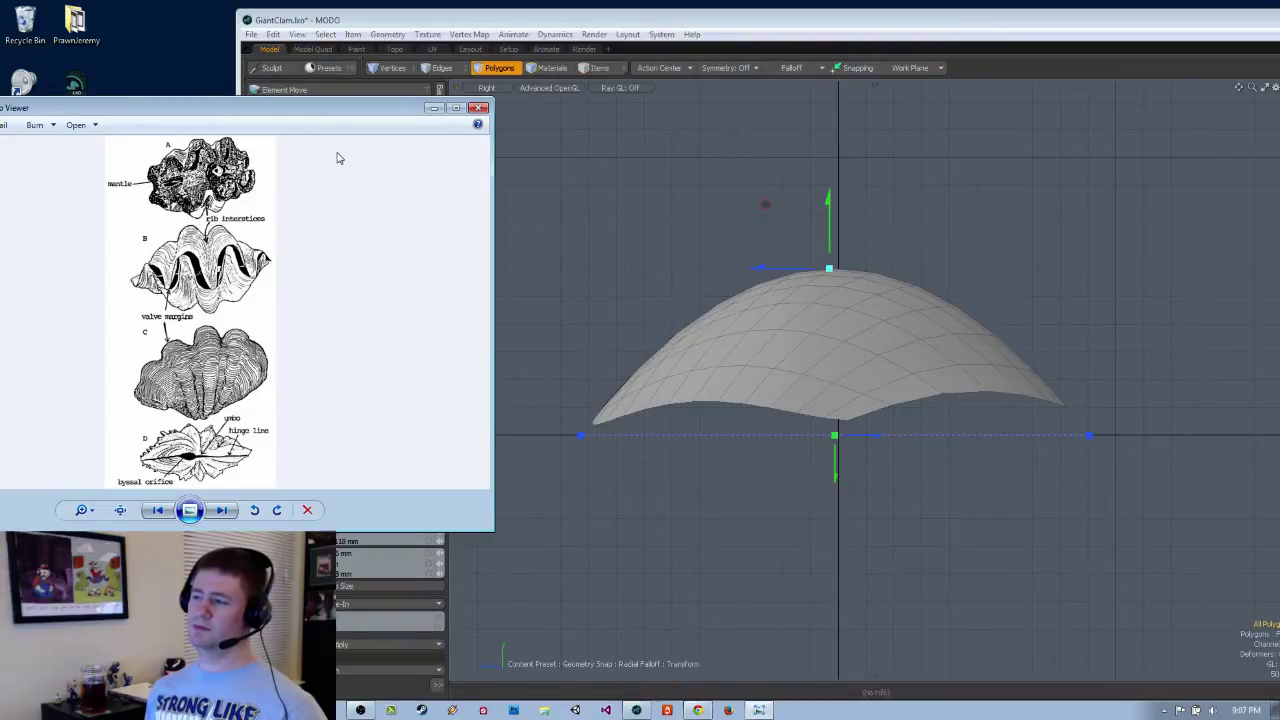
left_click(841, 14)
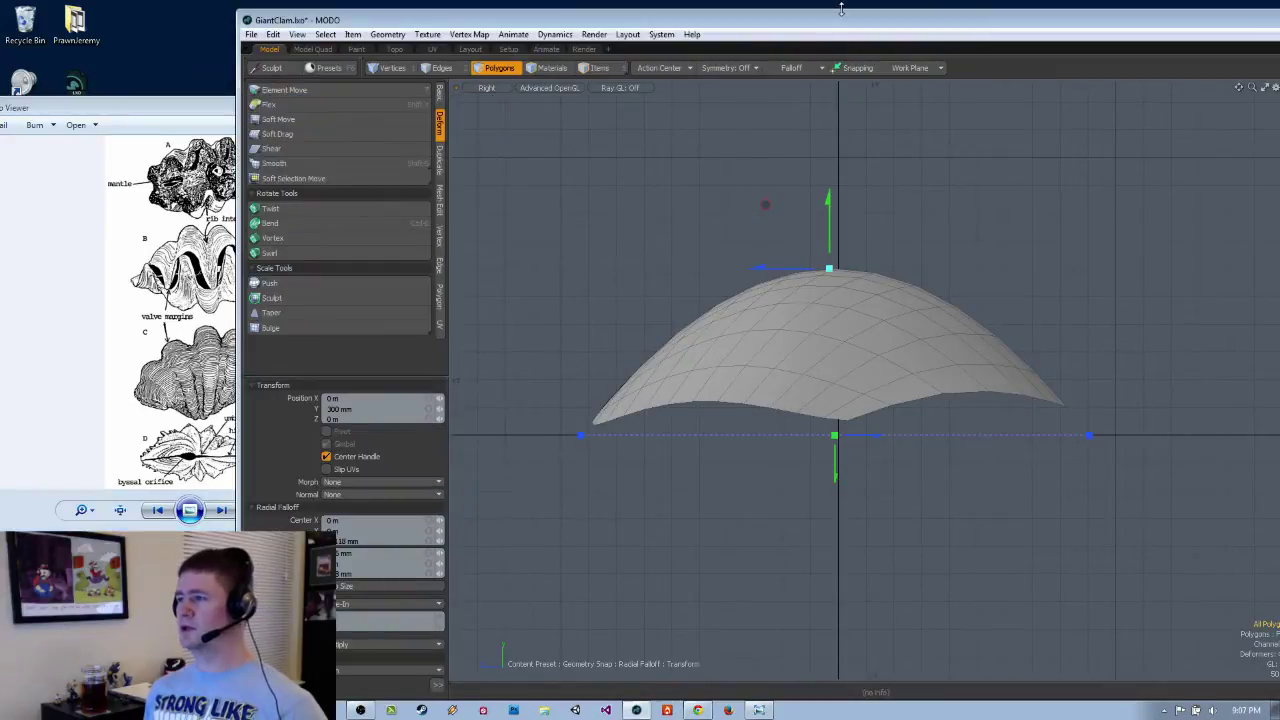
double_click(666, 14)
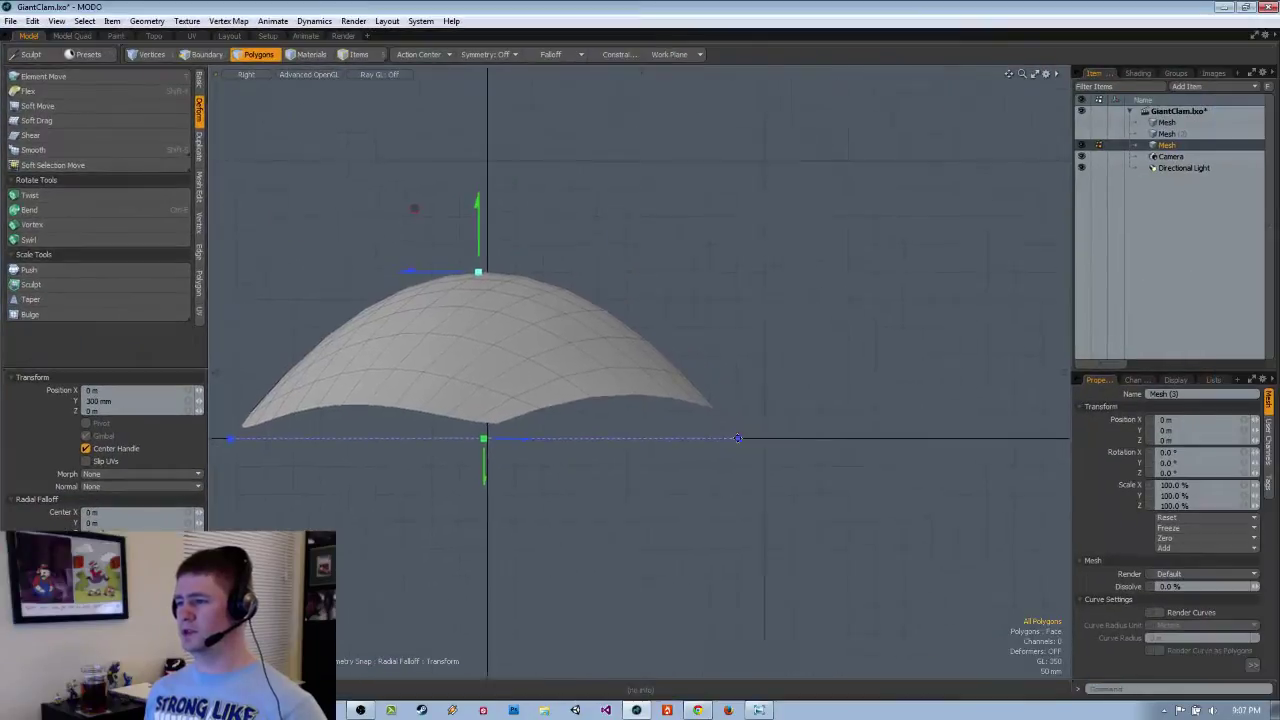
Finish the dome move and remove the radial falloff, returning to polygon mode.
left_click_drag(890, 434, 652, 400, "alt")
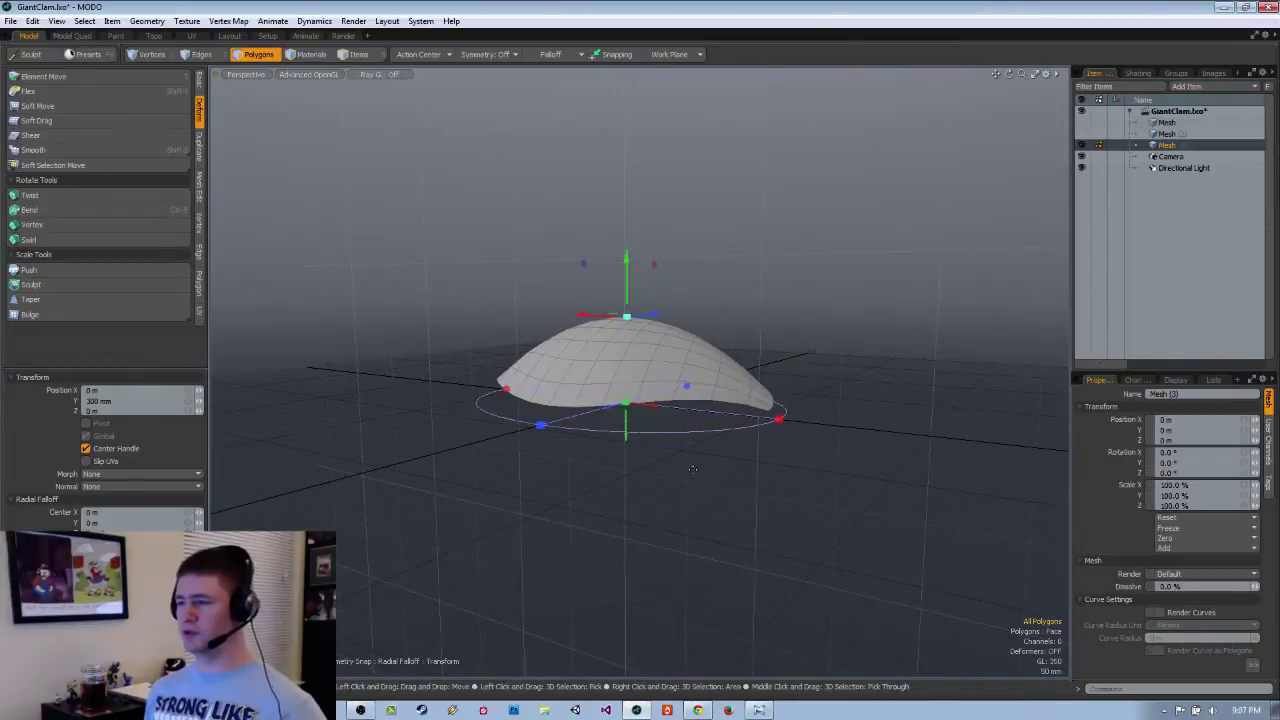
key("space")
left_click_drag(882, 352, 760, 425, "alt")
left_click(550, 56)
left_click(550, 68)
left_click_drag(610, 350, 631, 369, "alt")
key("3")
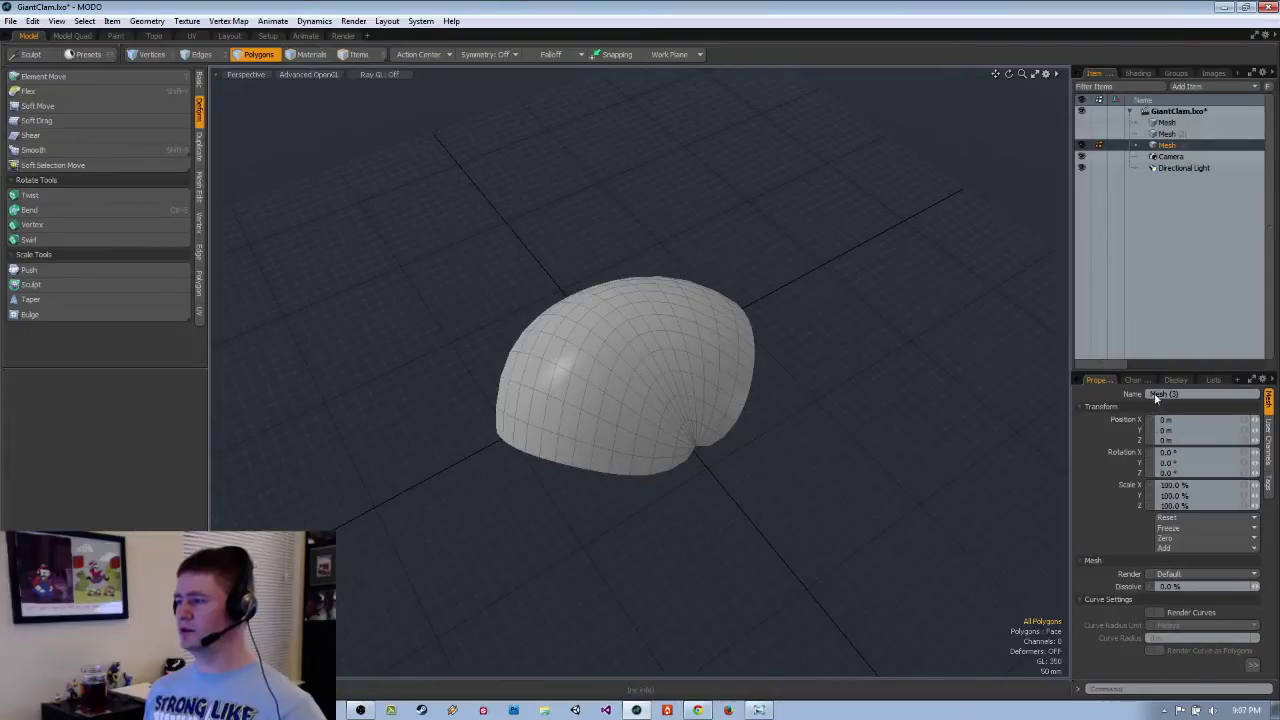
Copy the domed shell's polygons into a new mesh item and hide the previous mesh.
key("ctrl+c")
key("n")
key("ctrl+v")
left_click_drag(792, 266, 868, 240, "alt")
left_click(1082, 145)
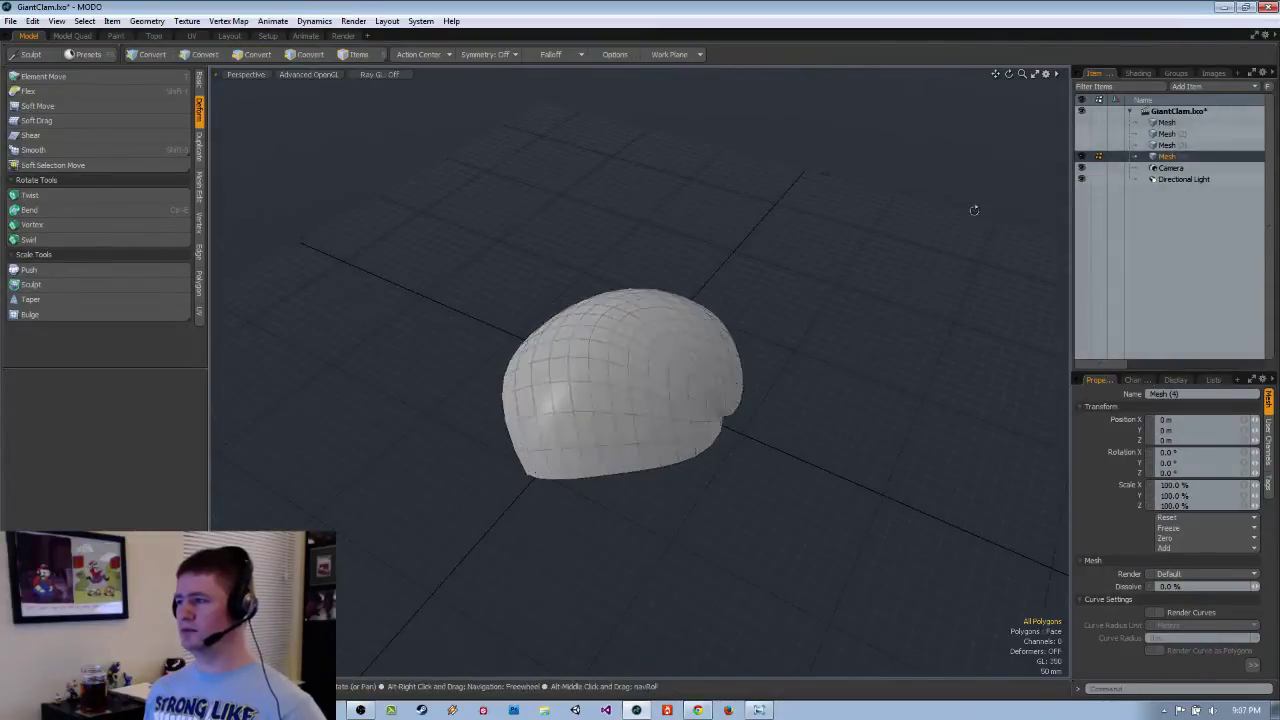
Set the action center to Origin and mirror the shell across the Y axis to make the opposite half.
left_click_drag(974, 210, 726, 391, "alt")
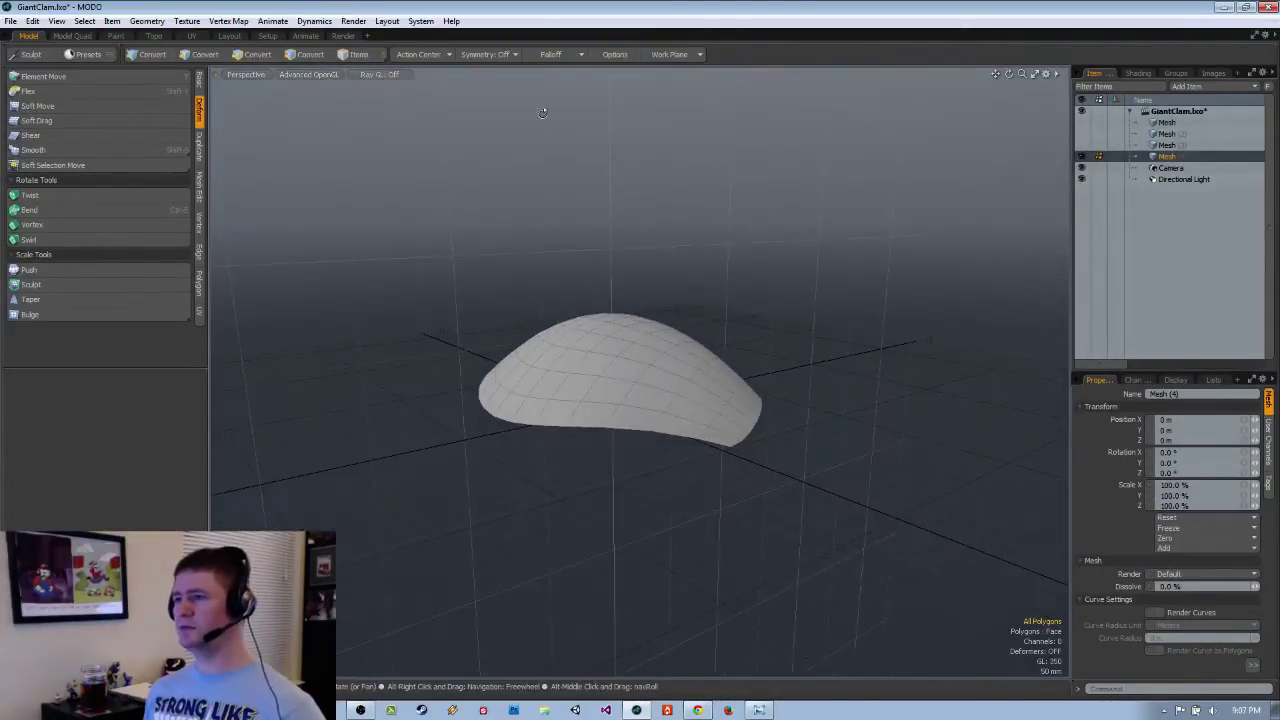
left_click(420, 54)
left_click(443, 108)
left_click(199, 148)
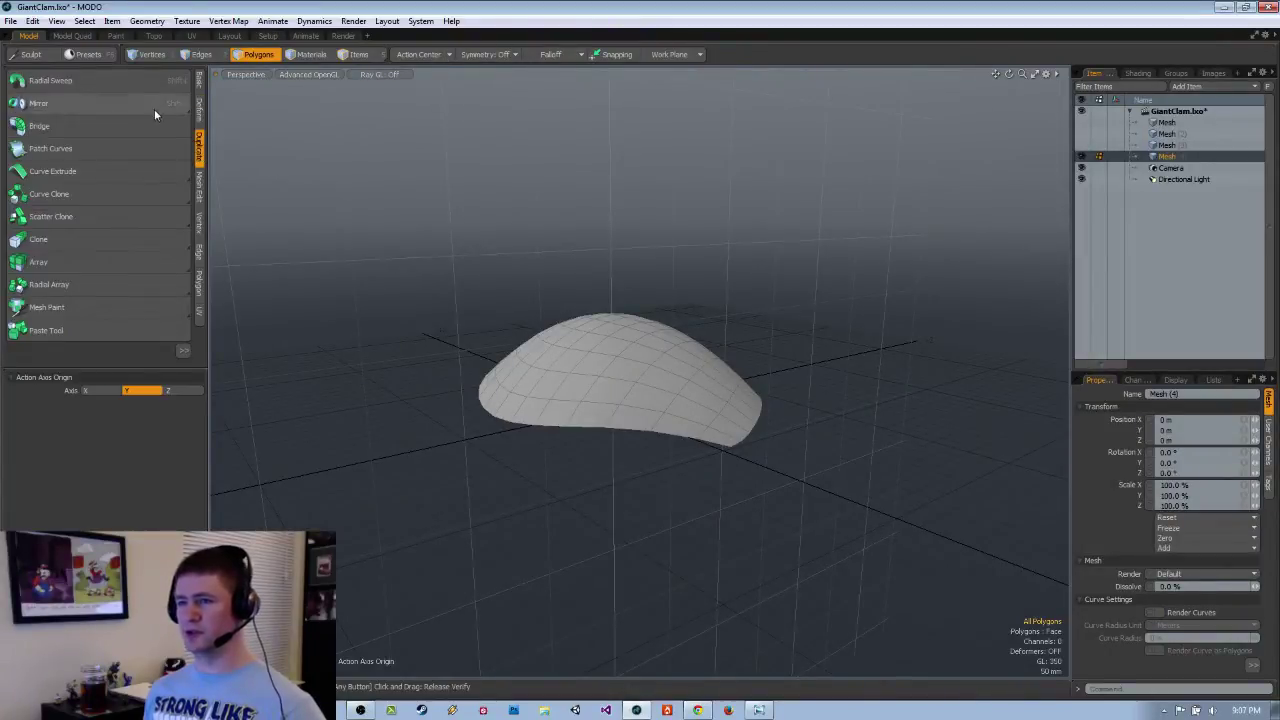
left_click(122, 104)
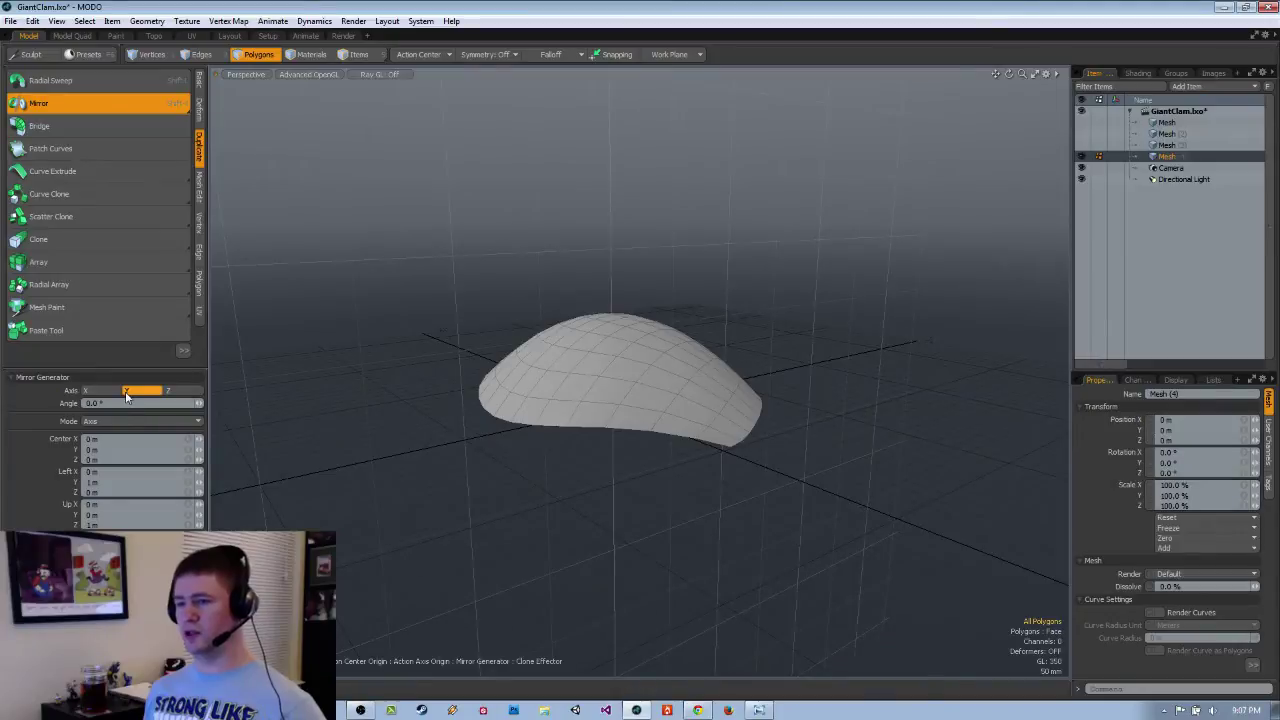
left_click(822, 462)
left_click_drag(822, 462, 652, 492, "alt")
key("q")
Select the open border edge loops of both the upper and lower shell halves.
key("3")
key("1")
key("2")
left_click(650, 441)
left_click(640, 471, "shift")
key("l")
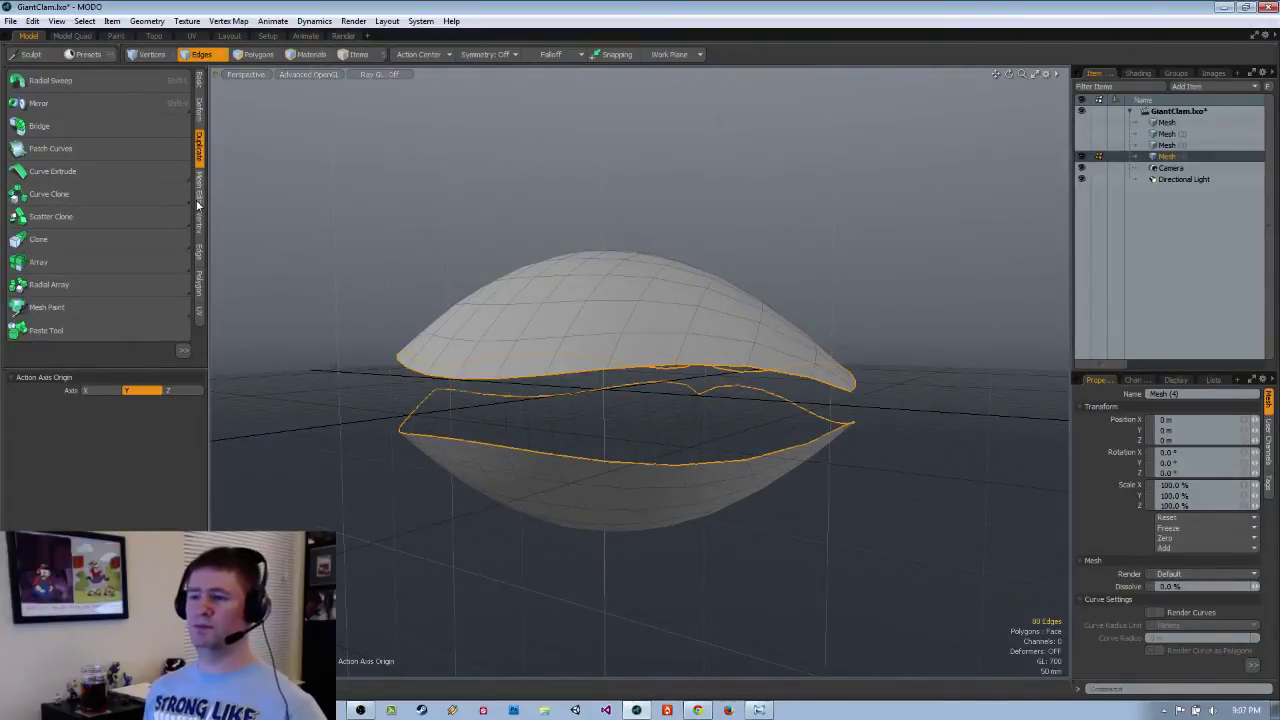
Bridge the two selected border loops with 2 segments, trying different bridge modes for the joining band.
left_click(200, 281)
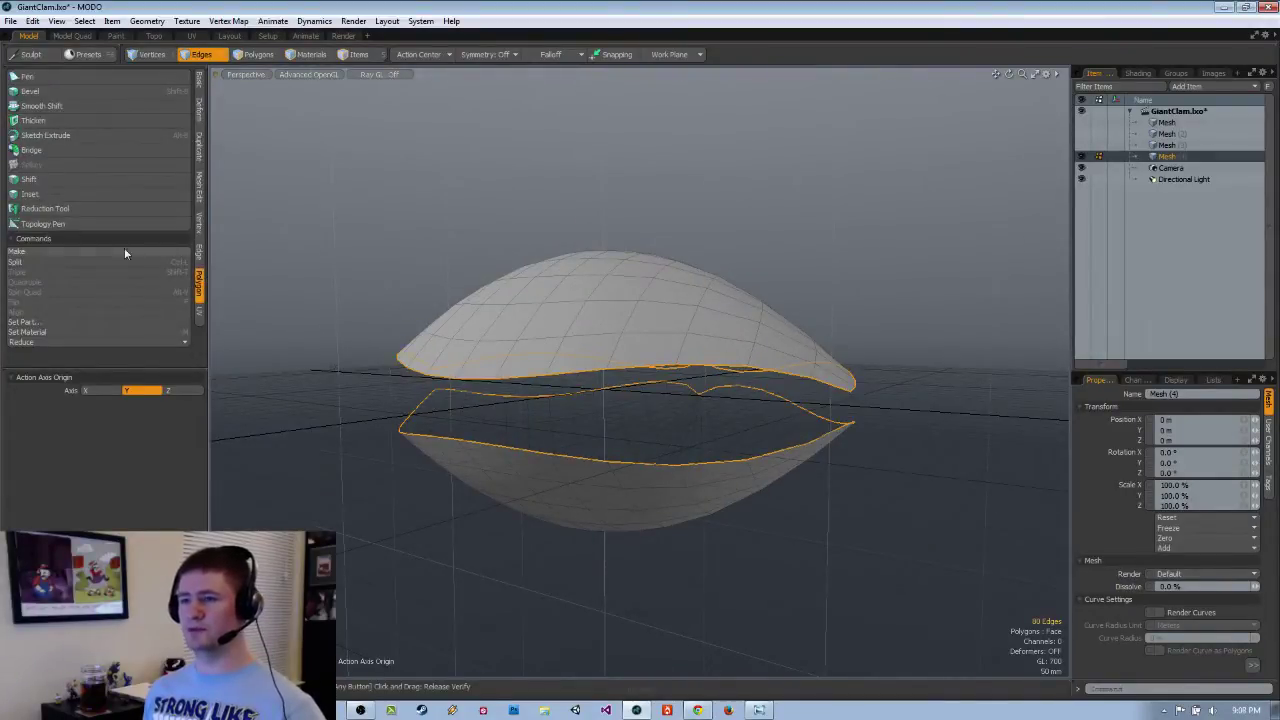
left_click(199, 250)
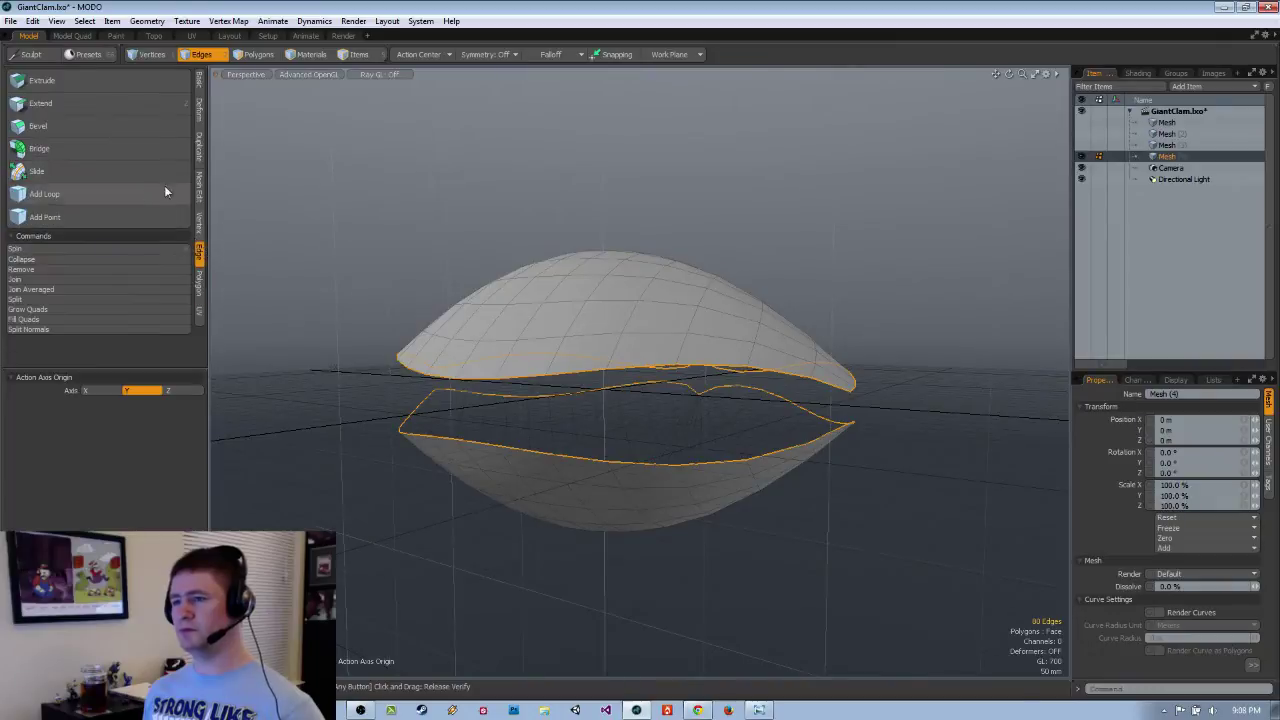
left_click(100, 156)
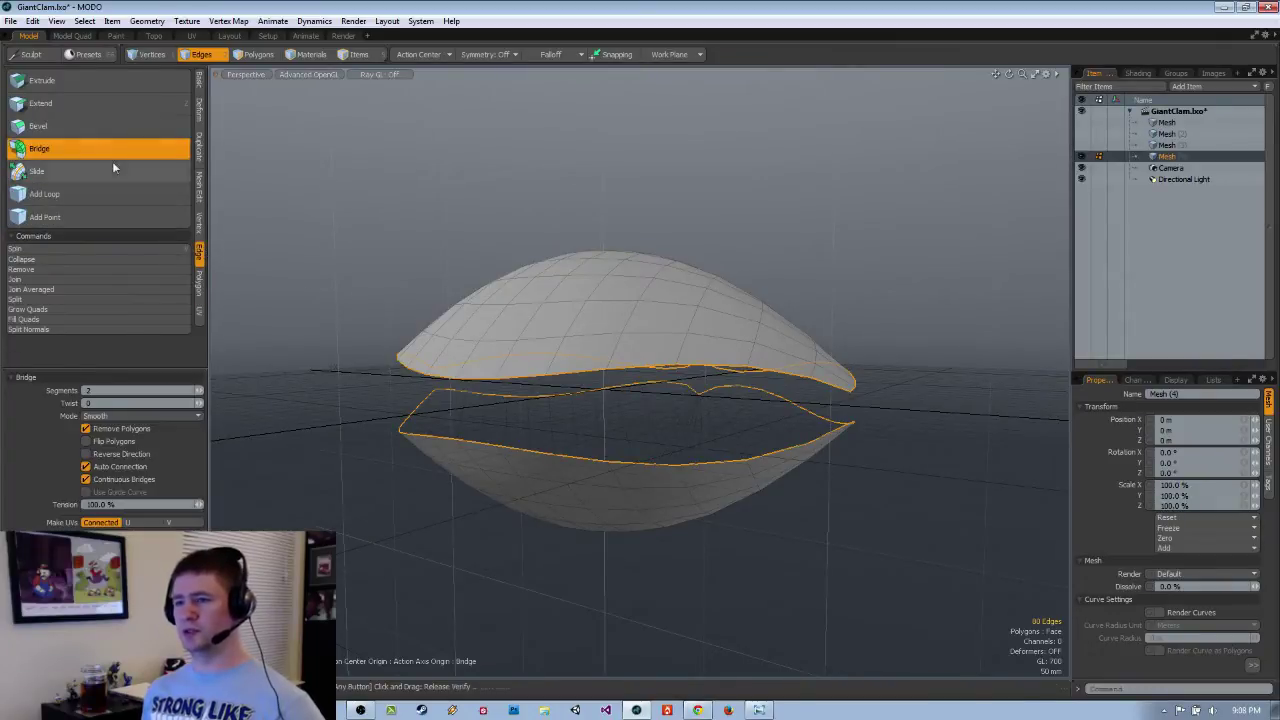
left_click(341, 288)
left_click_drag(403, 384, 300, 400, "alt")
left_click(113, 417)
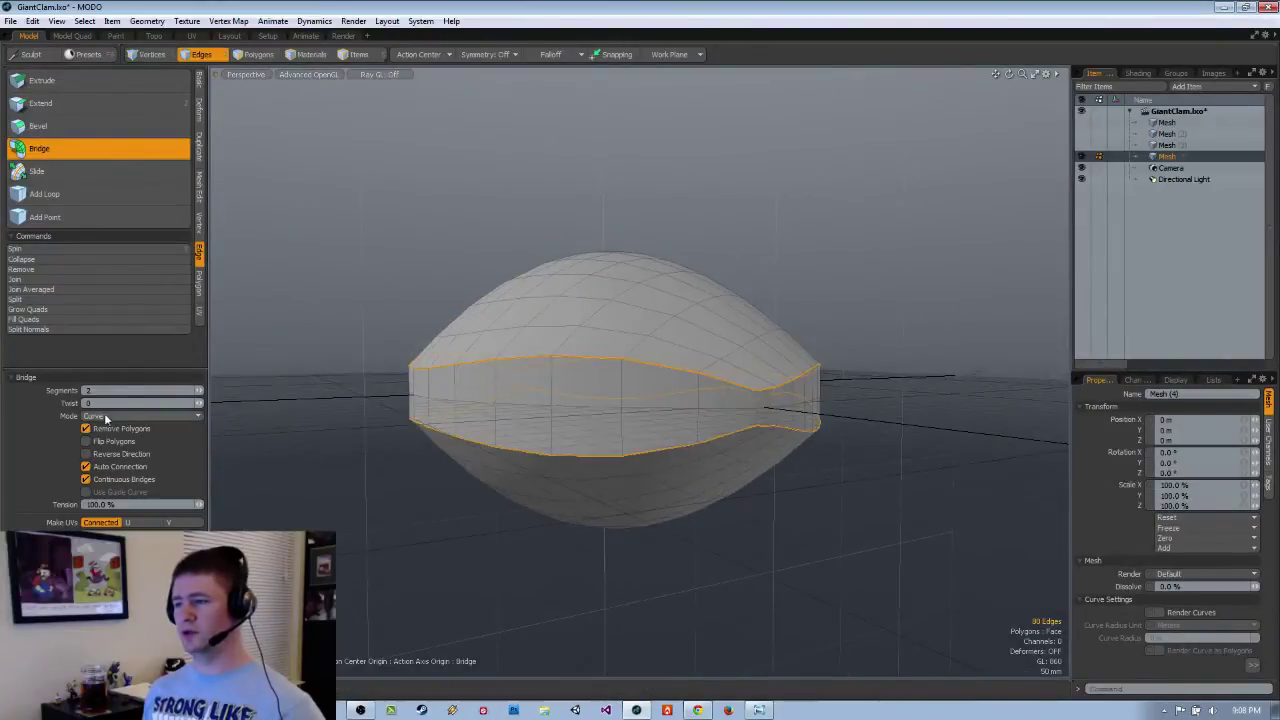
left_click(122, 415)
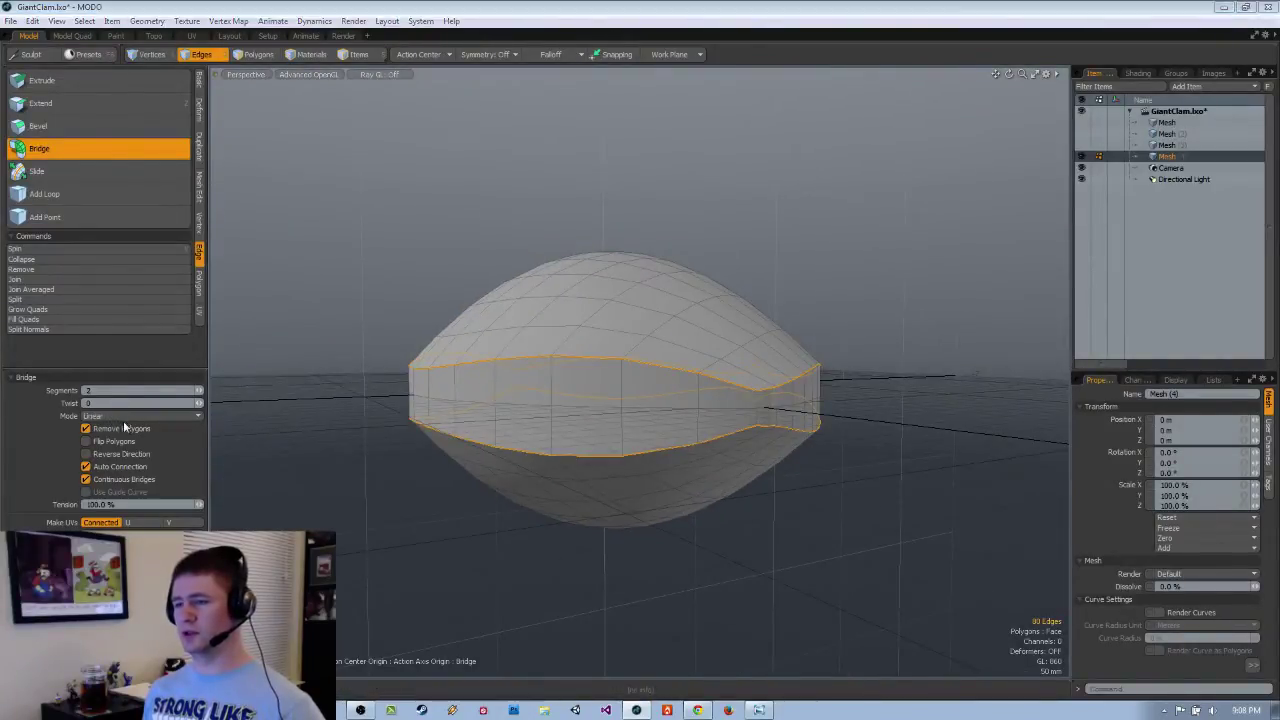
left_click(127, 441)
left_click_drag(700, 405, 530, 400, "alt")
key("q")
Clear the edge selection and start smoothing the whole closed shell with strength 1.0 and 1 iteration.
left_click(441, 513)
scroll(433, 416, "up", 4)
left_click_drag(433, 416, 491, 342, "alt")
key("3")
left_click_drag(456, 390, 483, 348)
left_click_drag(483, 348, 537, 396, "alt")
left_click(353, 532)
left_click(199, 92)
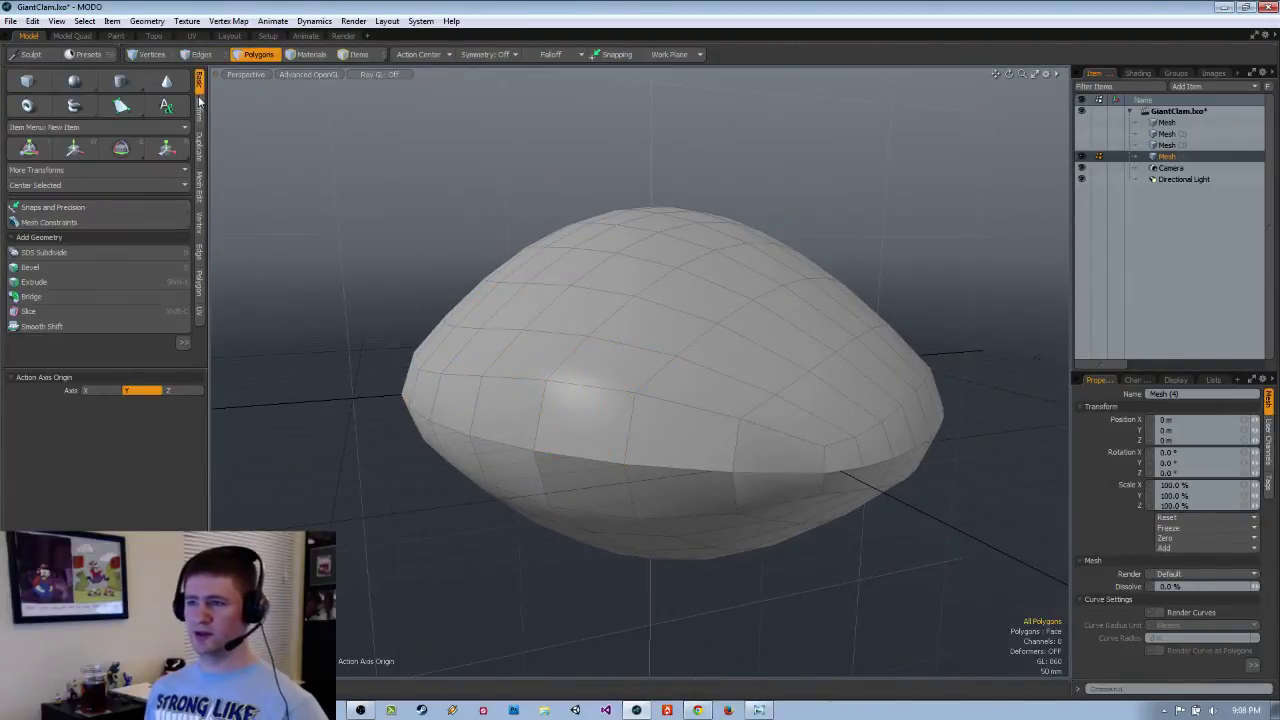
left_click(199, 115)
left_click(68, 149)
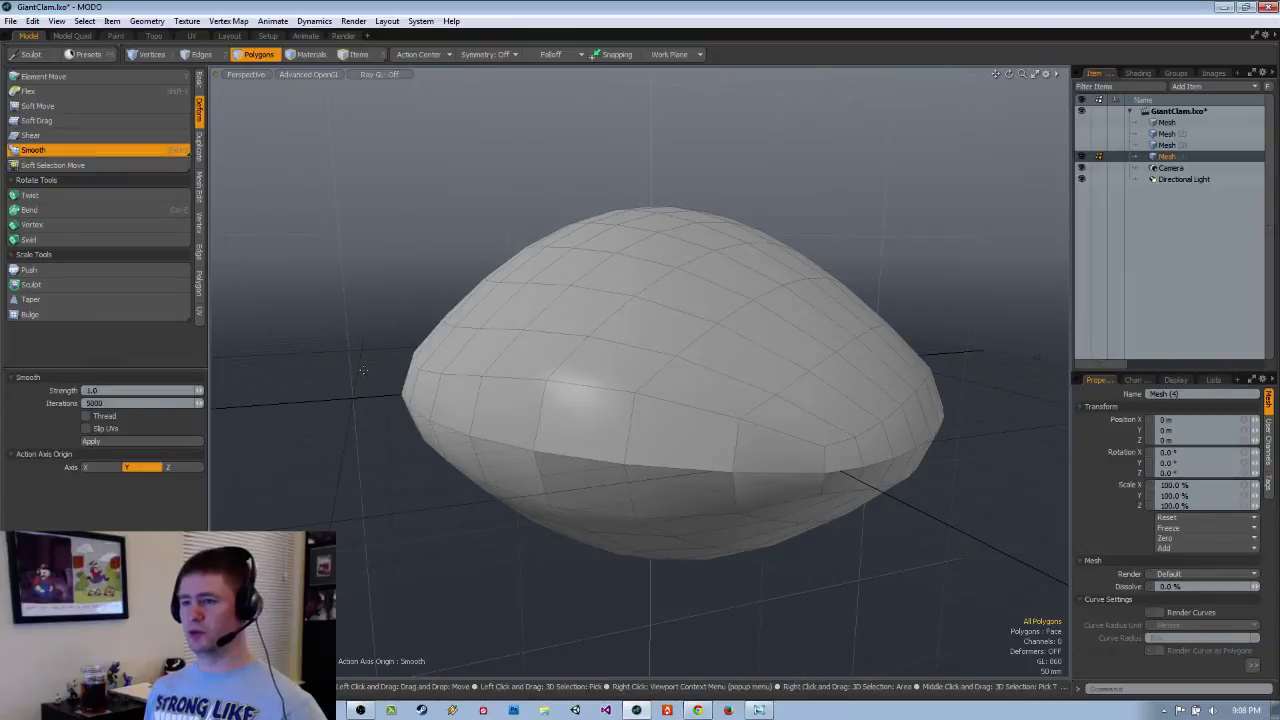
type("1")
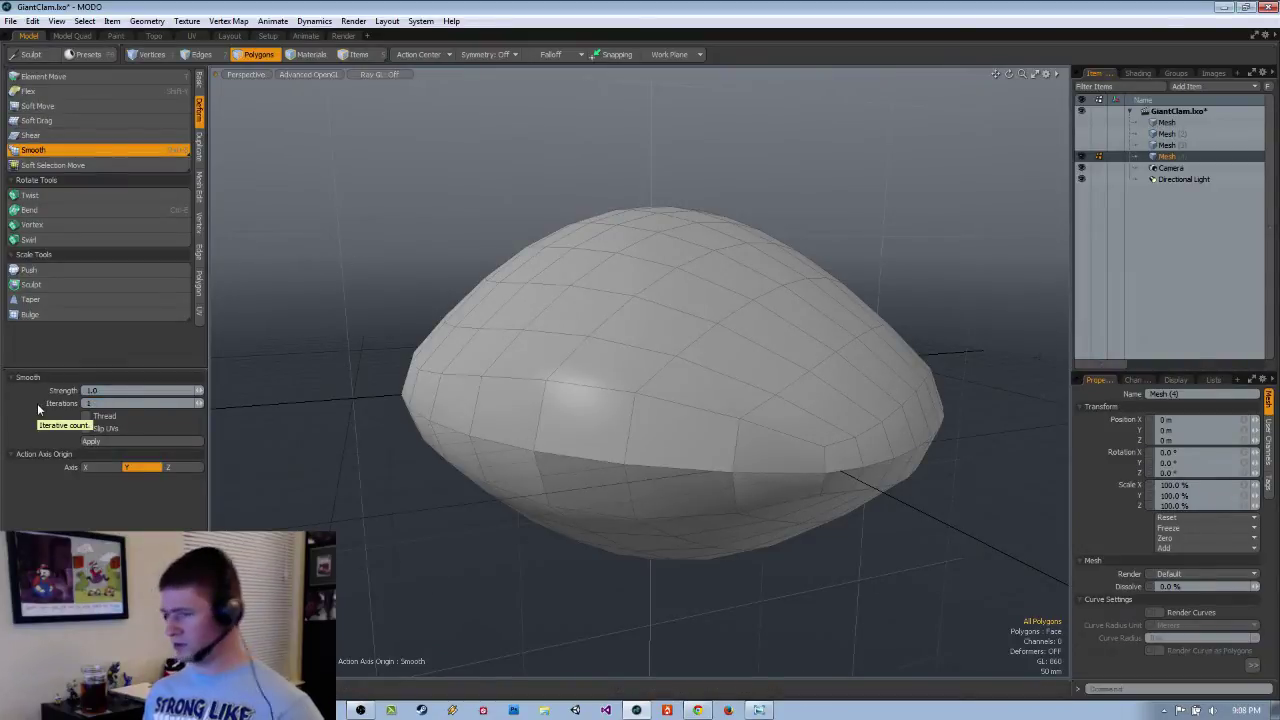
key("Return")
Raise the shell's Smooth iterations to 250, comparing the result with the less smoothed shape.
left_click_drag(395, 278, 422, 277, "alt")
left_click_drag(199, 403, 300, 405)
left_click_drag(270, 470, 360, 426, "alt")
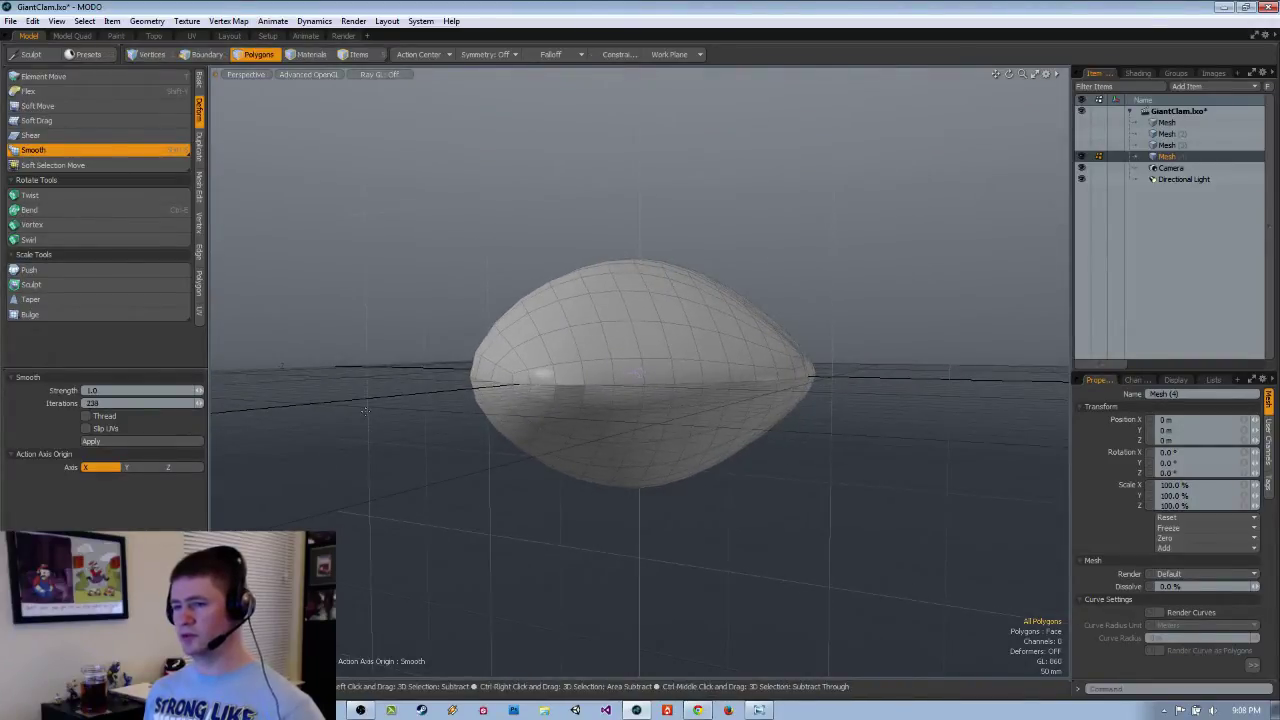
key("ctrl+z")
left_click_drag(365, 411, 380, 457, "alt")
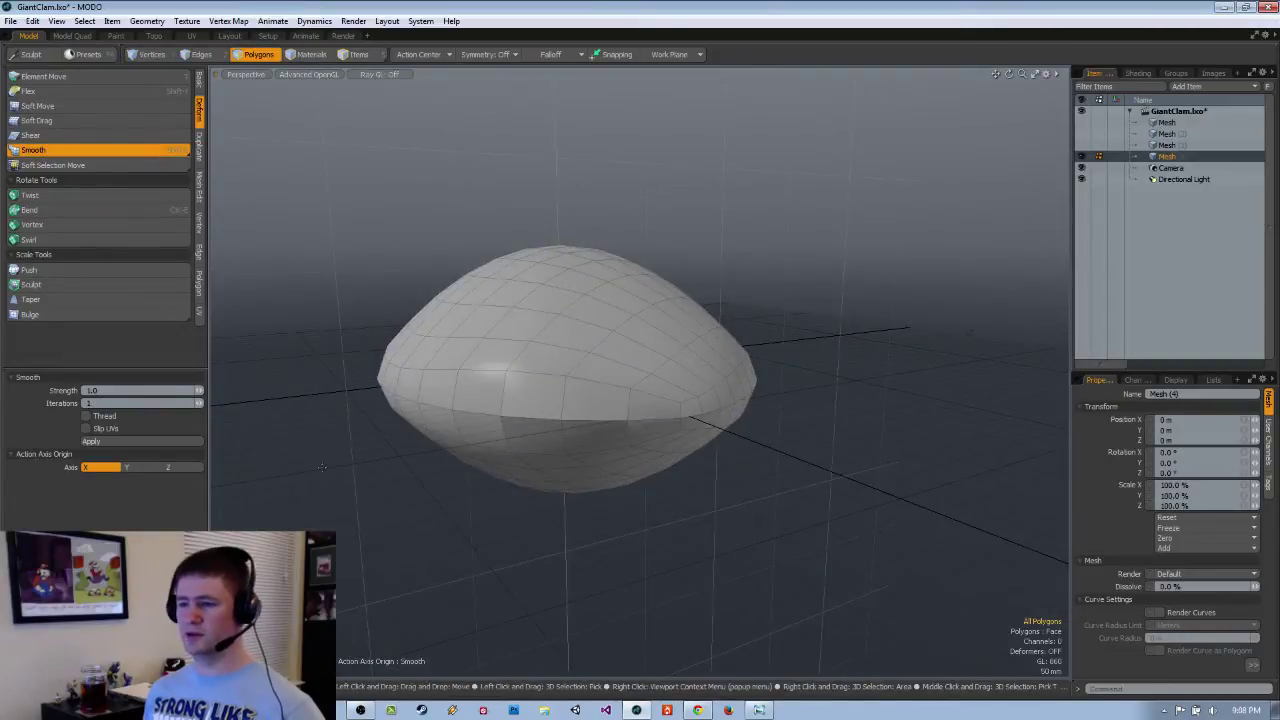
key("ctrl+shift+z")
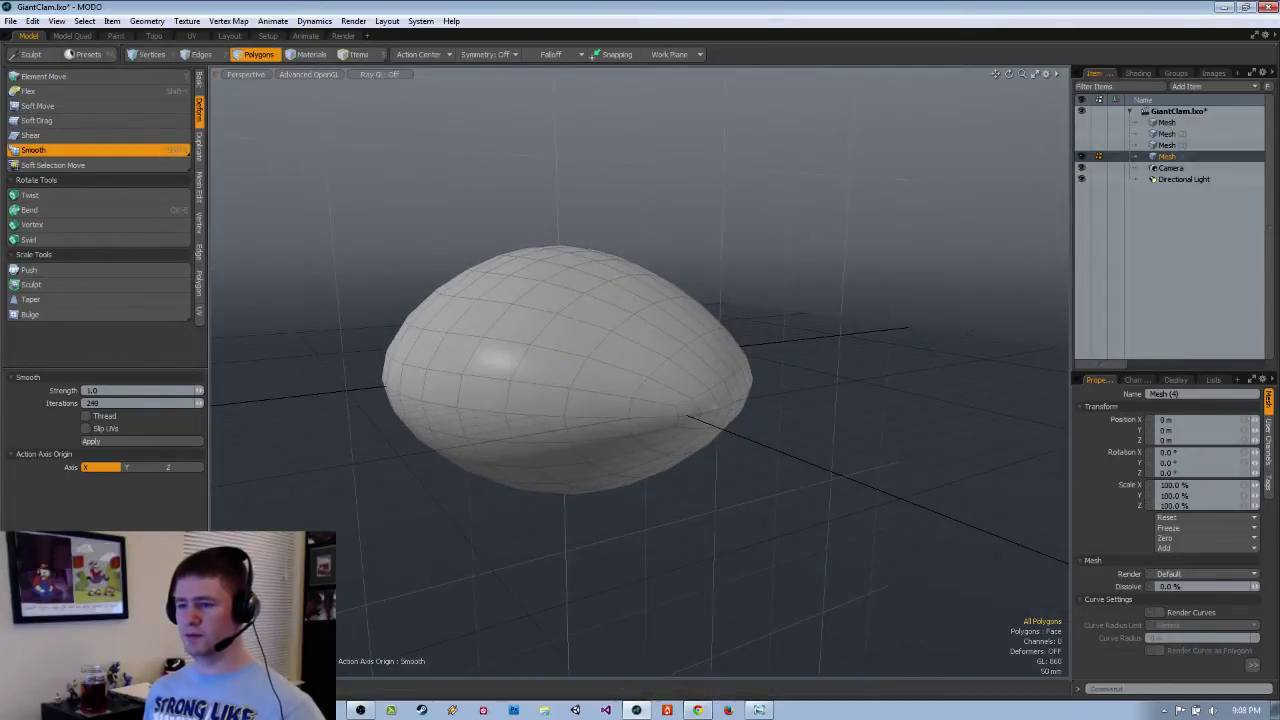
left_click_drag(938, 424, 591, 652, "alt")
End the smoothing and select the single vertex in the middle of the notch at the shell's hinge.
key("KP_1")
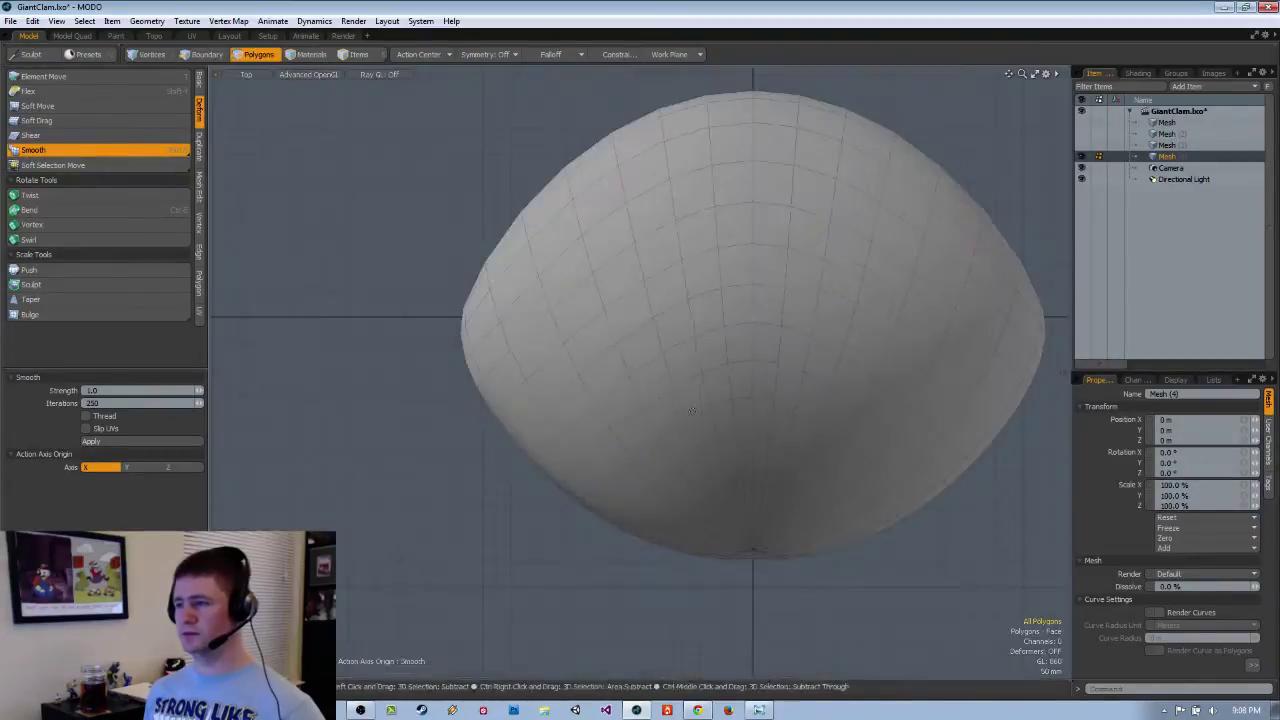
left_click_drag(755, 432, 674, 416, "alt+shift")
key("KP_Decimal")
left_click_drag(794, 546, 778, 399, "alt")
key("space")
key("space")
key("space")
key("space")
key("space")
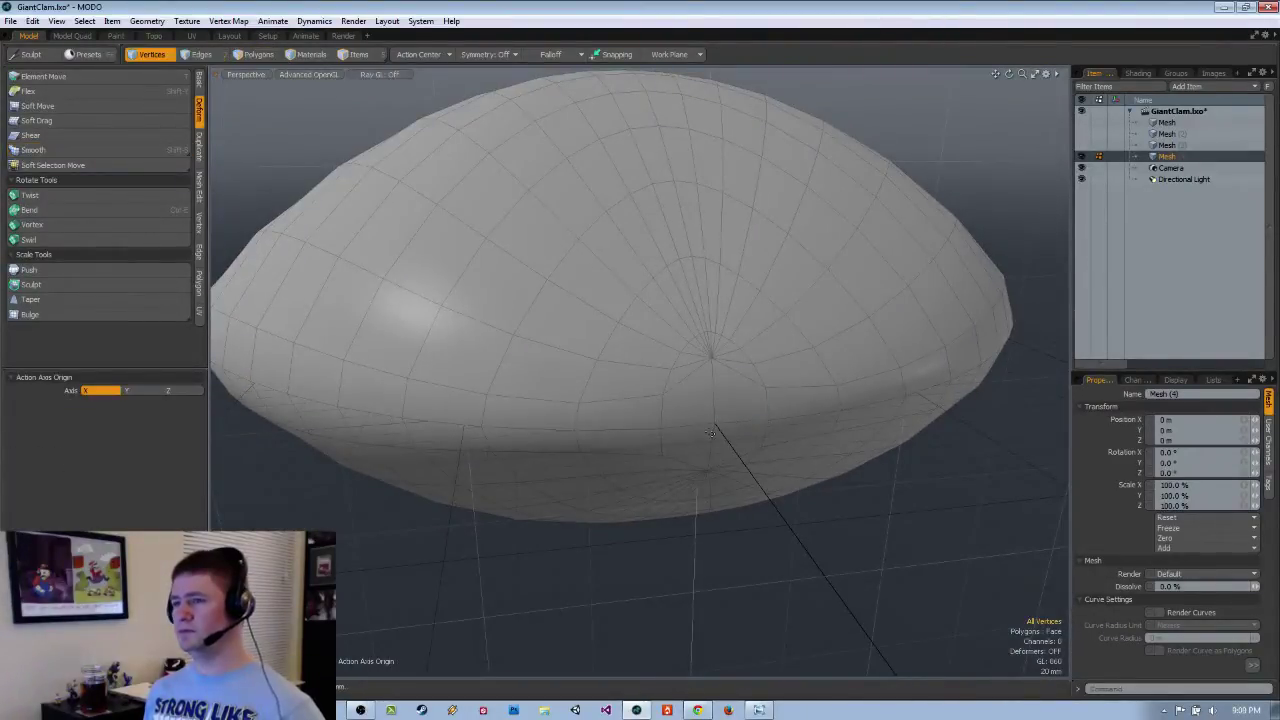
key("w")
key("space")
left_click(716, 427)
Set the action center to Automatic and move the hinge vertex -9 mm in Z.
key("w")
left_click_drag(716, 427, 762, 508, "alt")
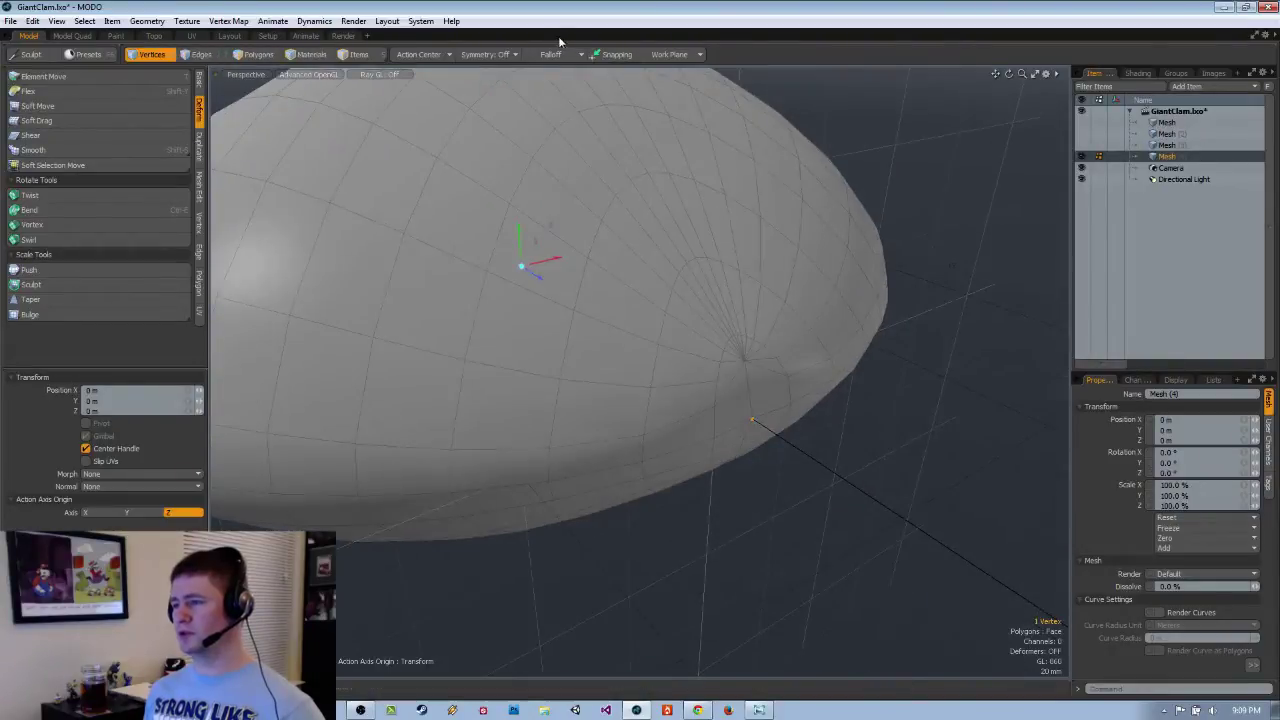
left_click(440, 57)
left_click(438, 76)
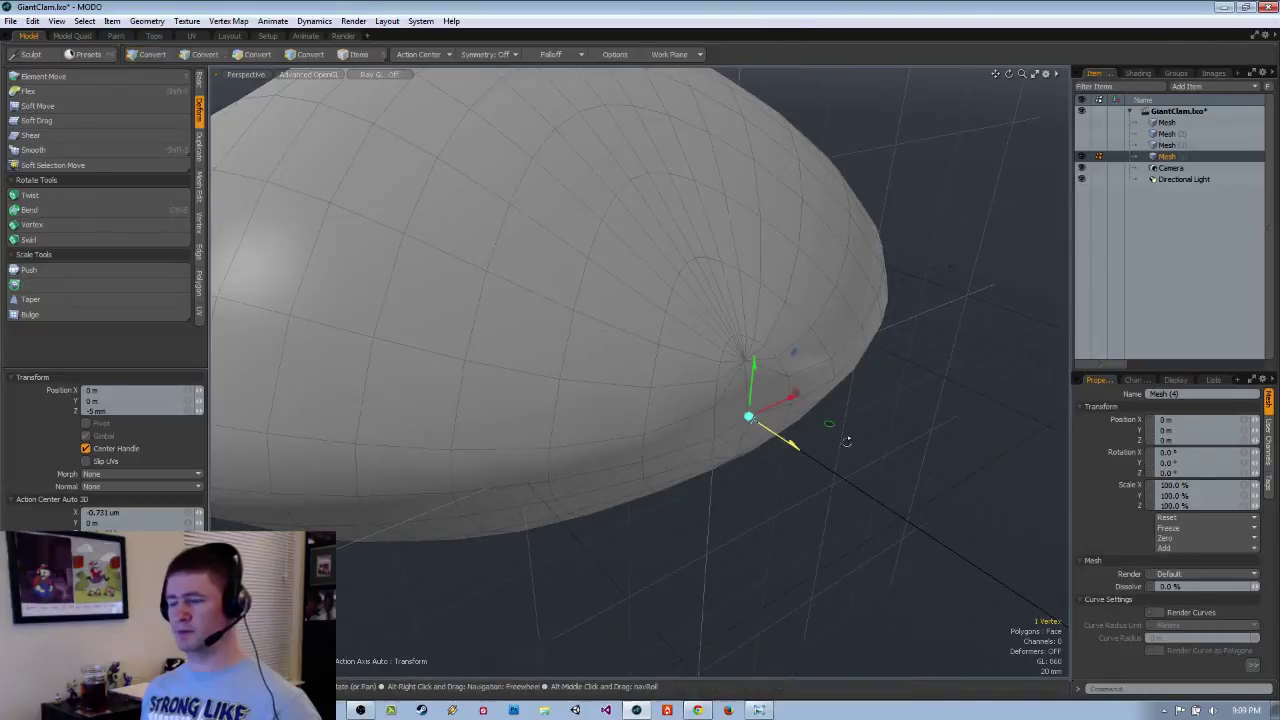
middle_click_drag(846, 440, 814, 557, "alt")
left_click_drag(814, 557, 802, 455, "ctrl+alt")
left_click_drag(802, 455, 756, 419, "alt+shift")
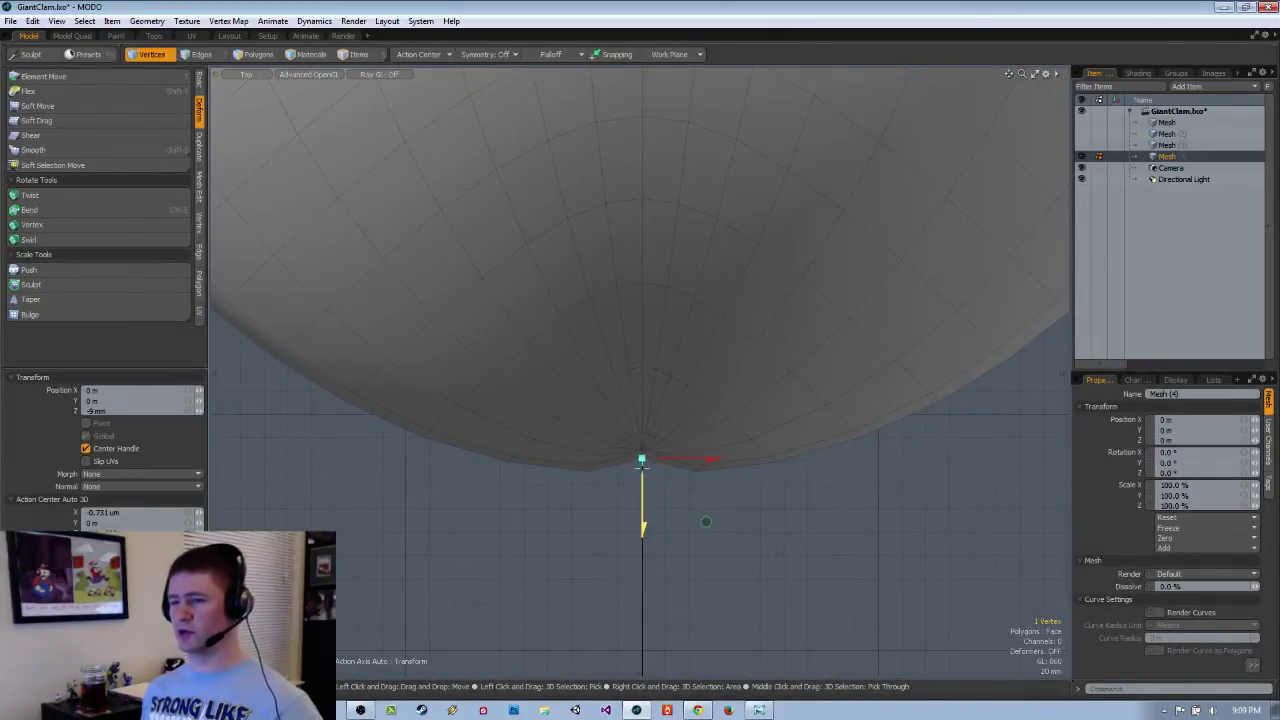
key("q")
left_click(706, 541)
Duplicate the smoothed shell's mesh item with its modifiers, not as an instance, and hide the original.
key("ctrl+space")
left_click(752, 523)
left_click_drag(786, 440, 604, 376, "alt")
left_click_drag(604, 376, 766, 462, "alt")
key("a")
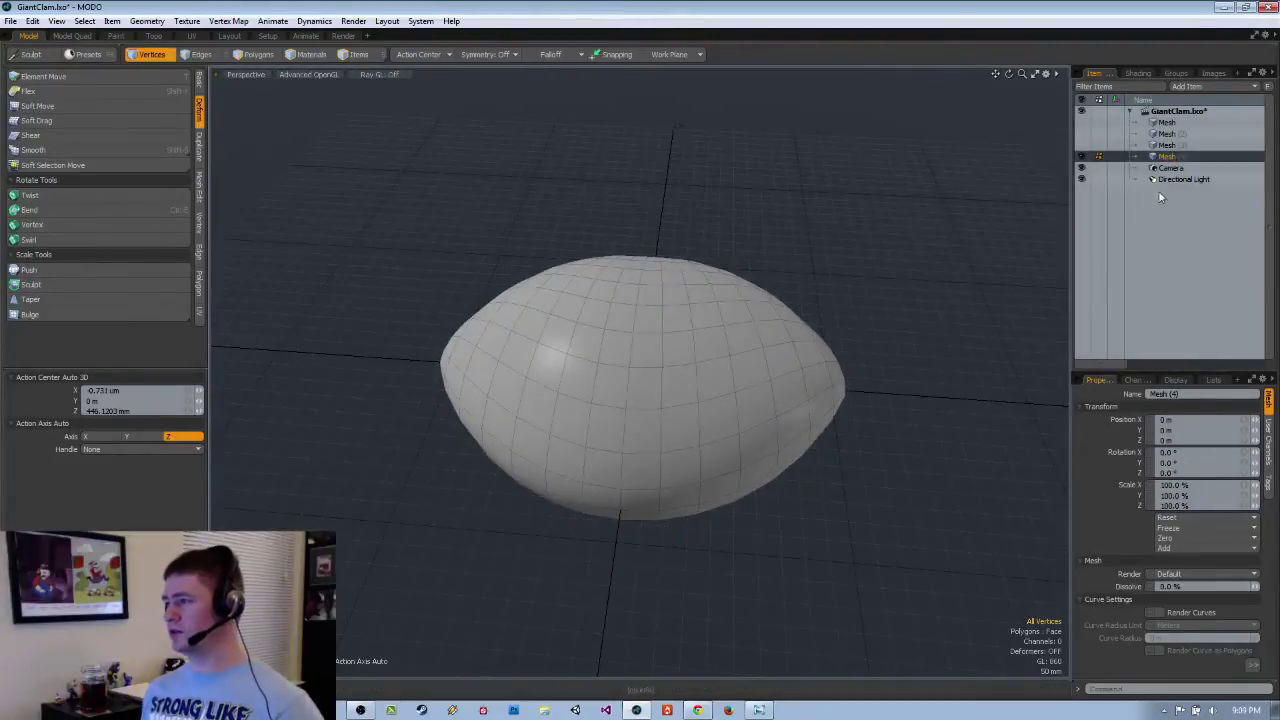
key("ctrl+d")
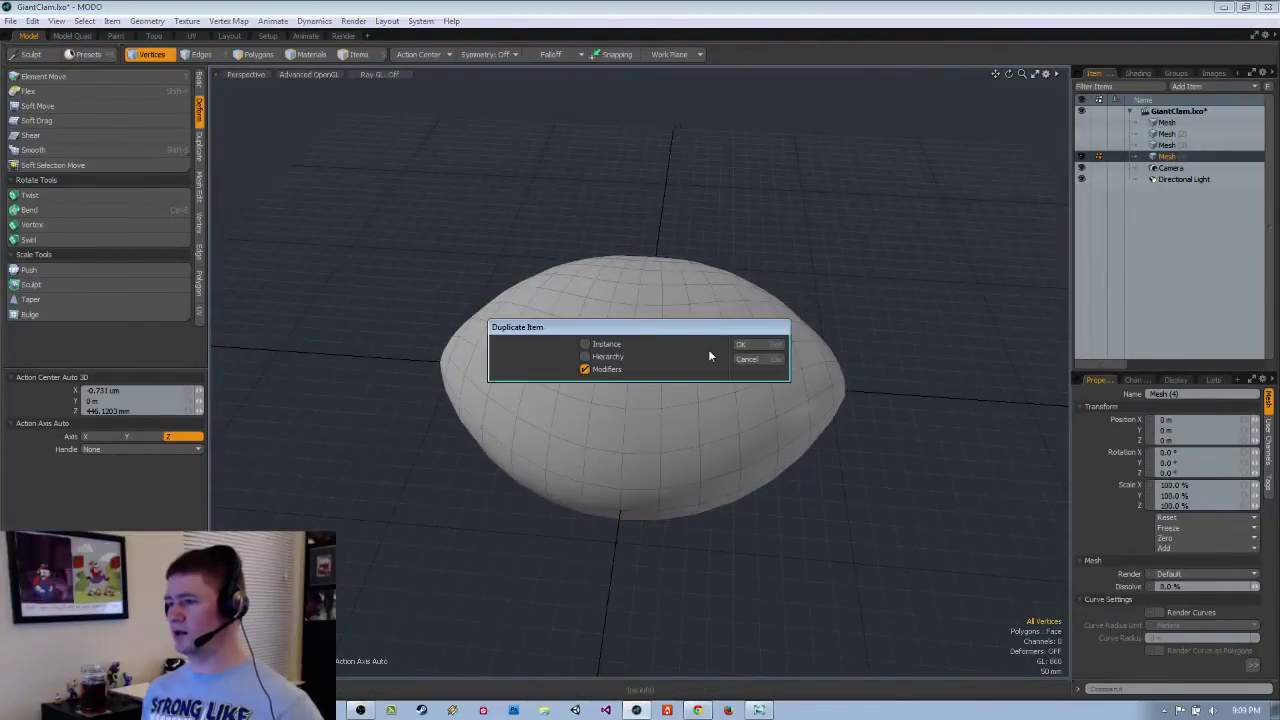
key("Return")
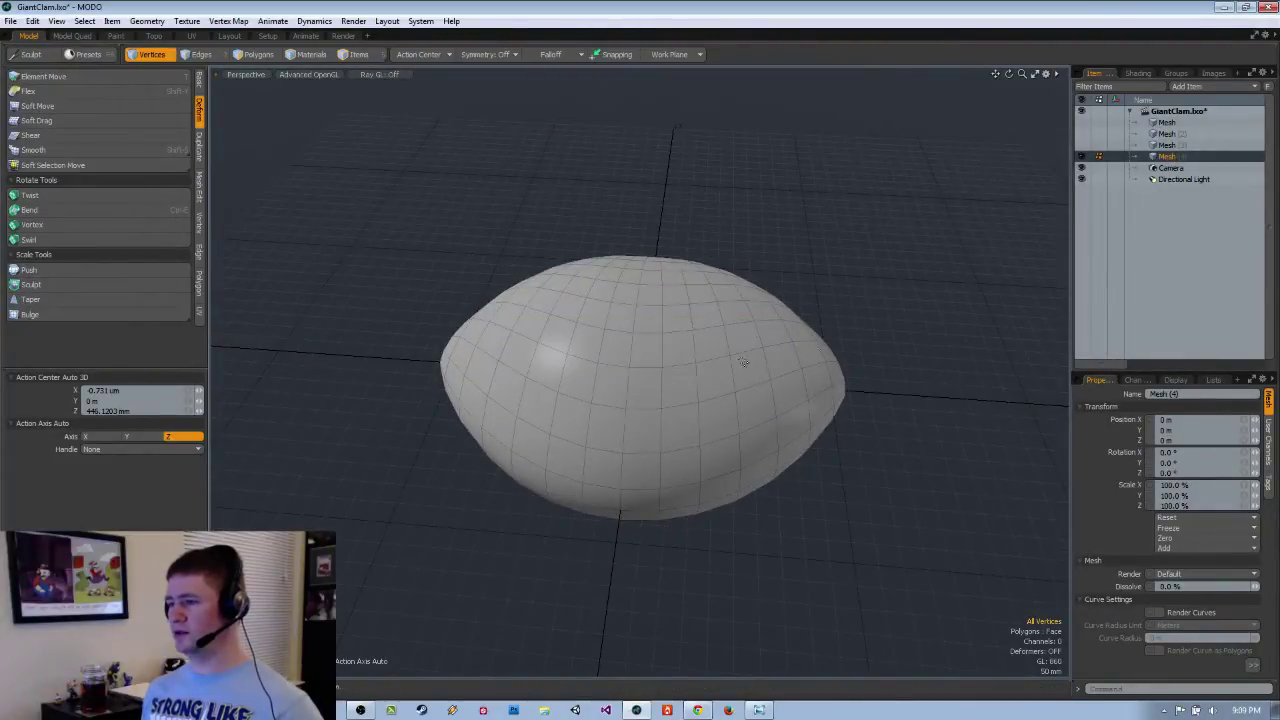
left_click(1120, 398)
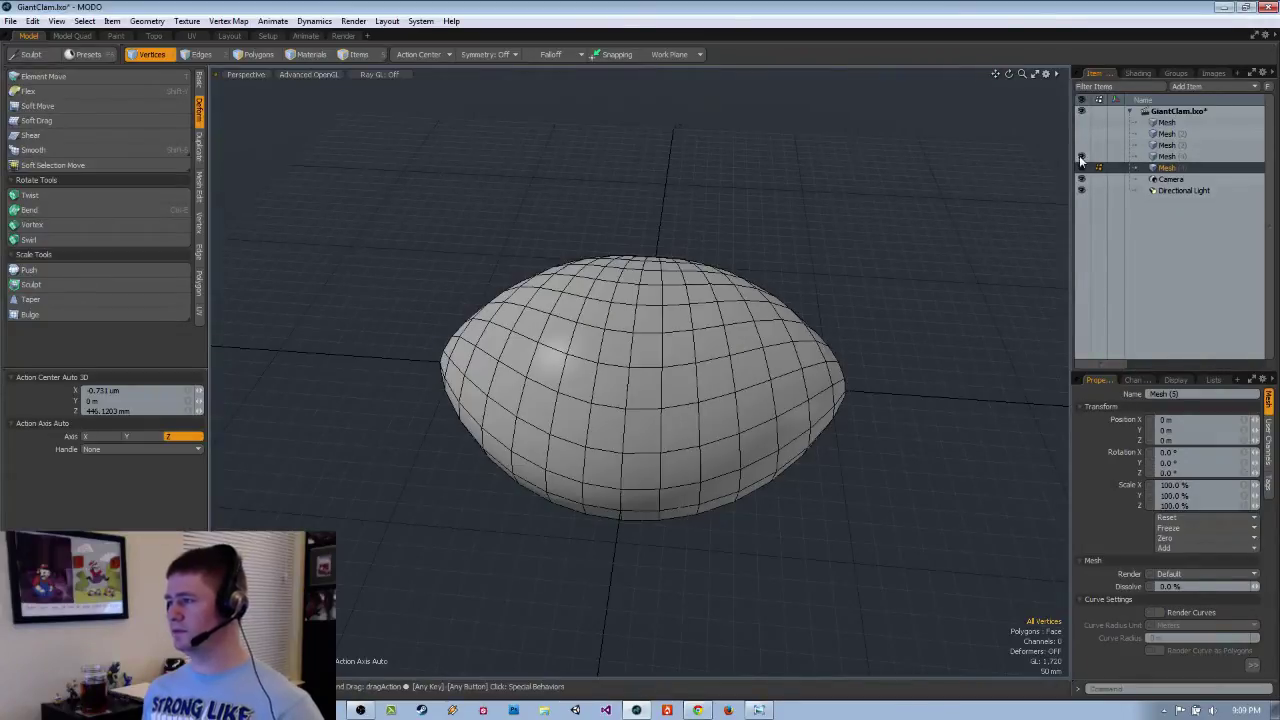
Examine the duplicated shell's shape from the right, front and back and in perspective.
left_click_drag(871, 400, 763, 320, "alt")
key("ctrl+space")
left_click(931, 320)
left_click_drag(885, 327, 837, 335, "alt+shift")
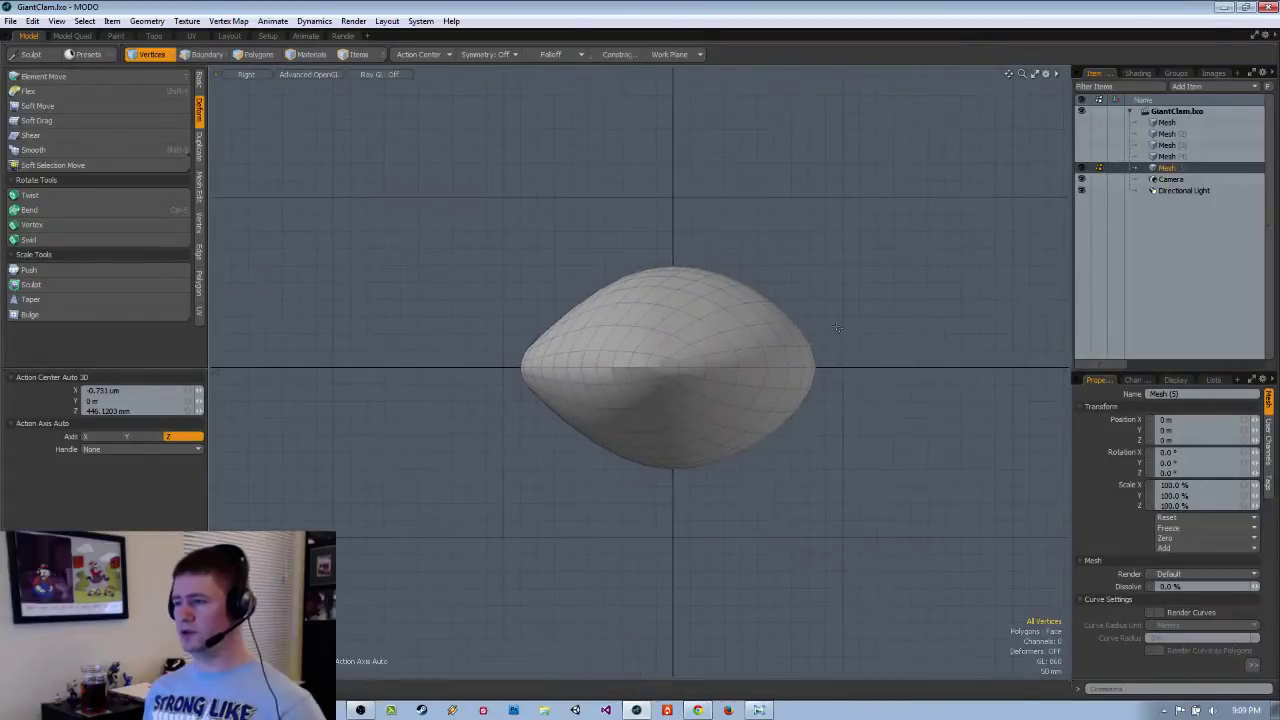
key("ctrl+space")
left_click(881, 373)
key("ctrl+space")
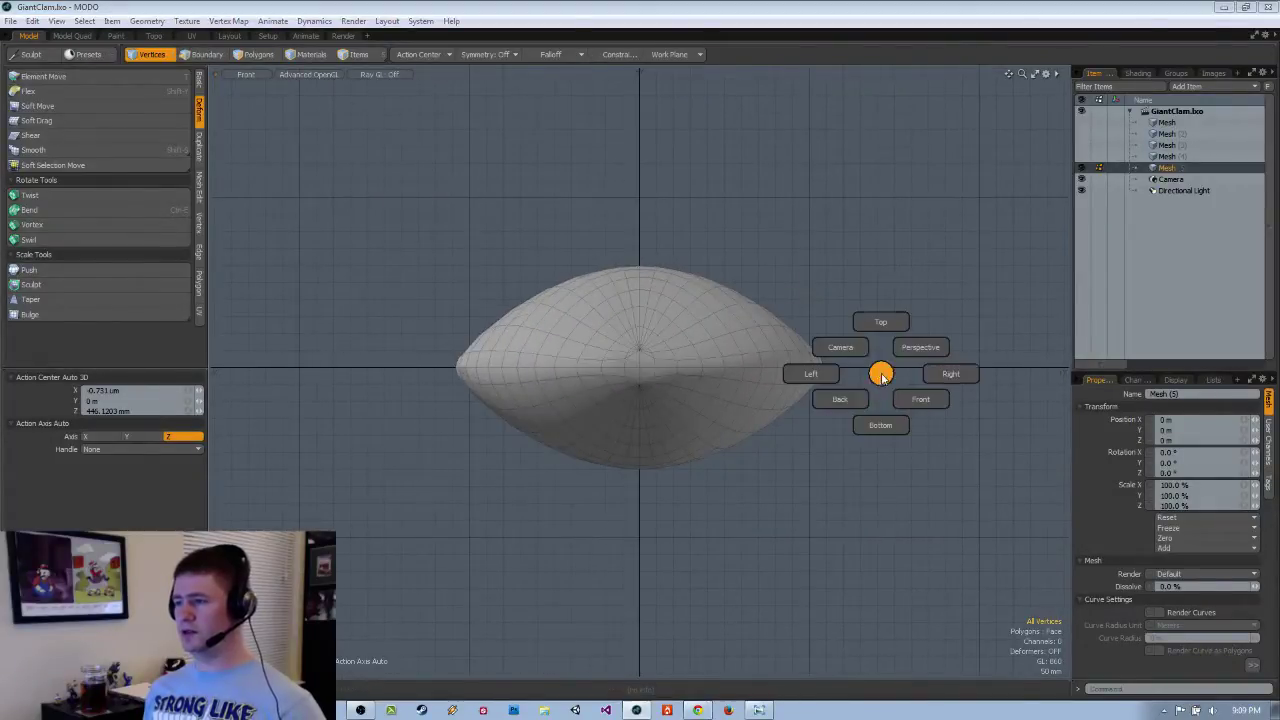
left_click(838, 400)
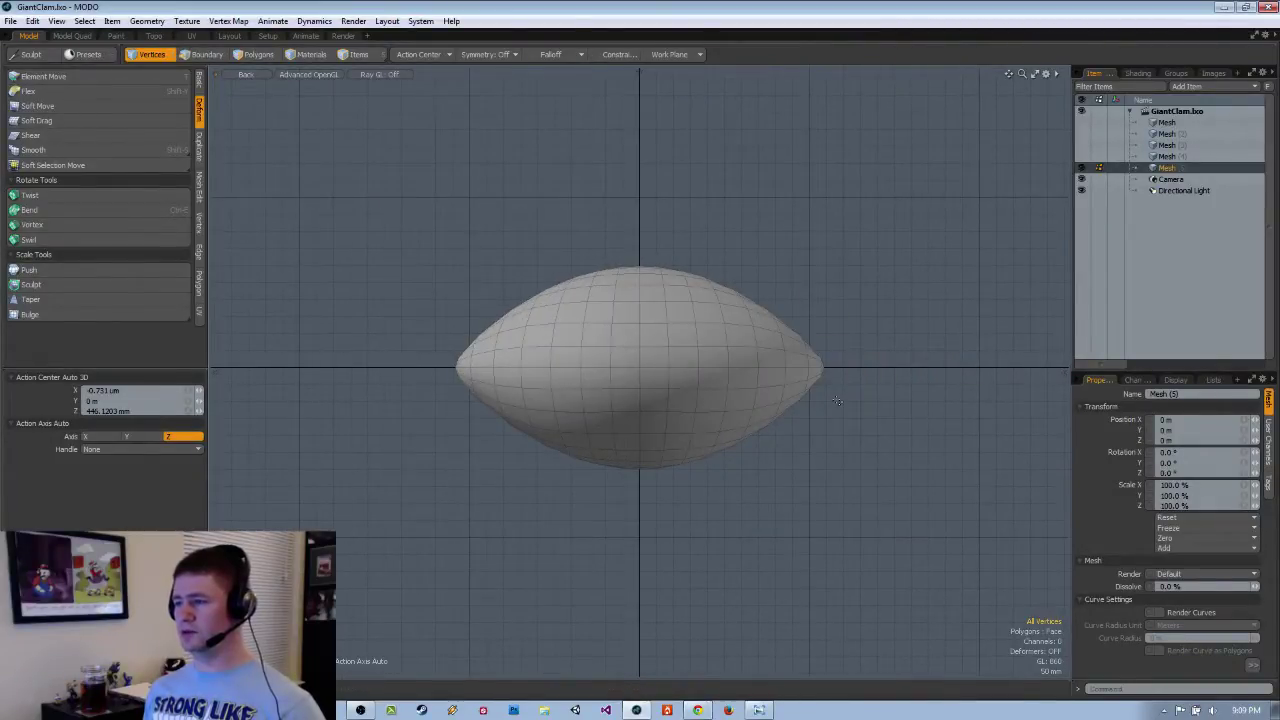
left_click_drag(837, 401, 427, 130, "alt")
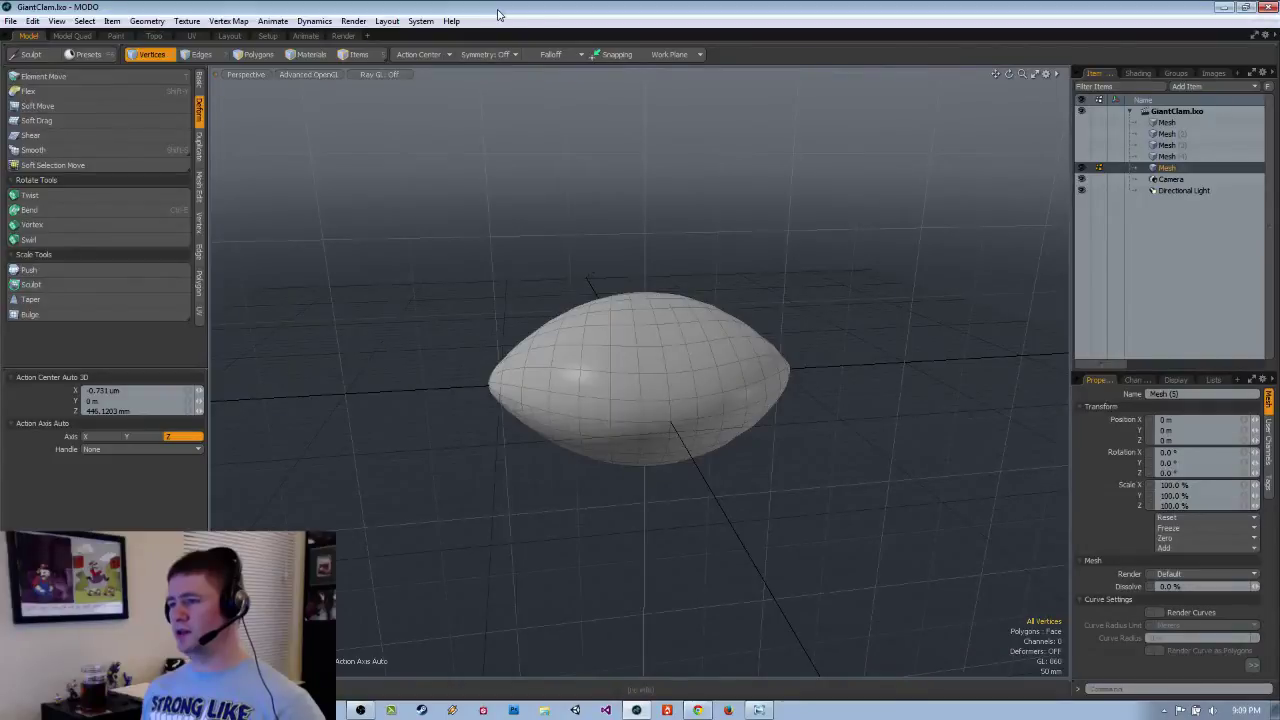
Move the modeling window aside and compare the shell with the giant clam reference drawings.
left_click_drag(498, 12, 726, 23)
left_click_drag(332, 20, 441, 22)
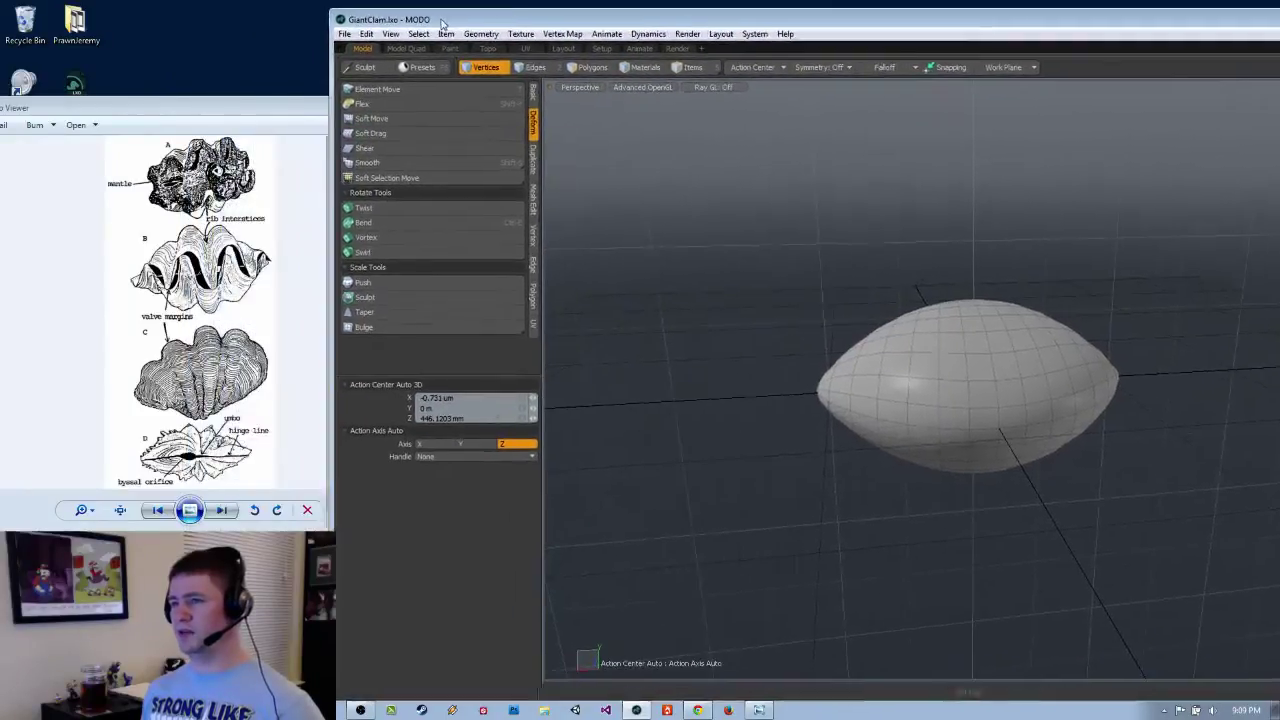
left_click(225, 112)
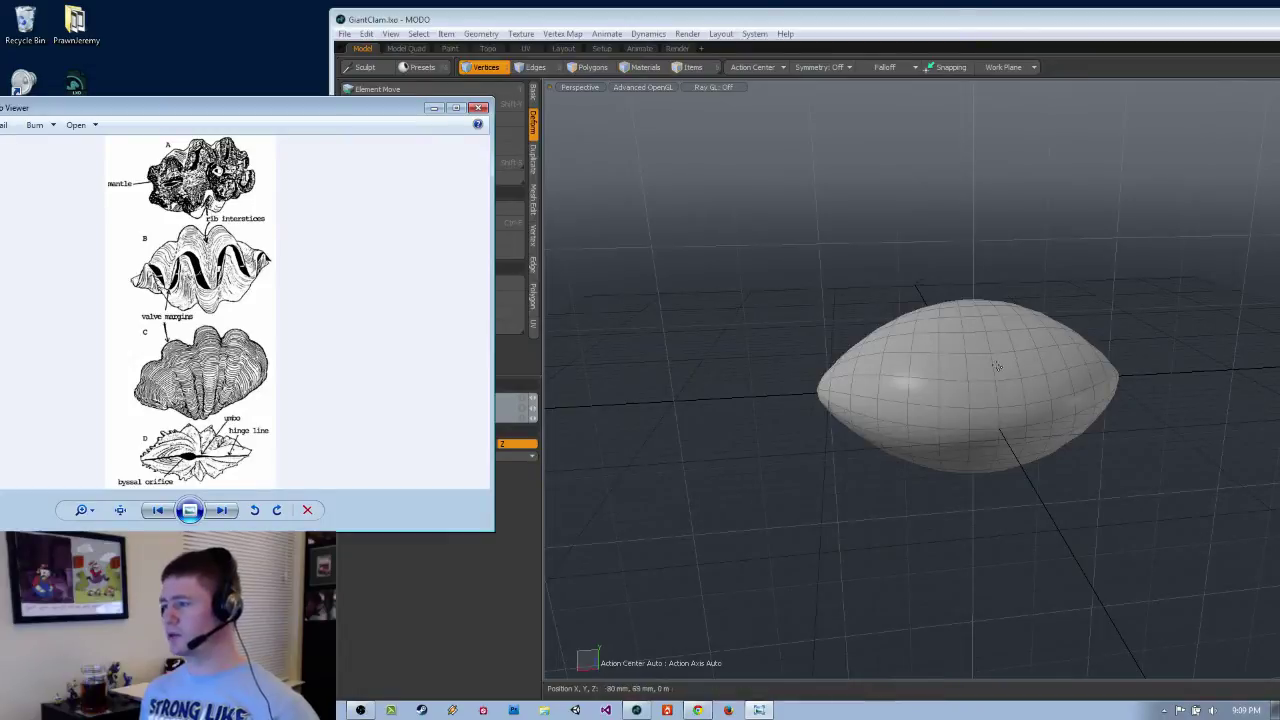
Select the edge loop that runs around the middle of the shell from the front rim to the hinge.
left_click(971, 263)
left_click_drag(1014, 378, 876, 33, "alt")
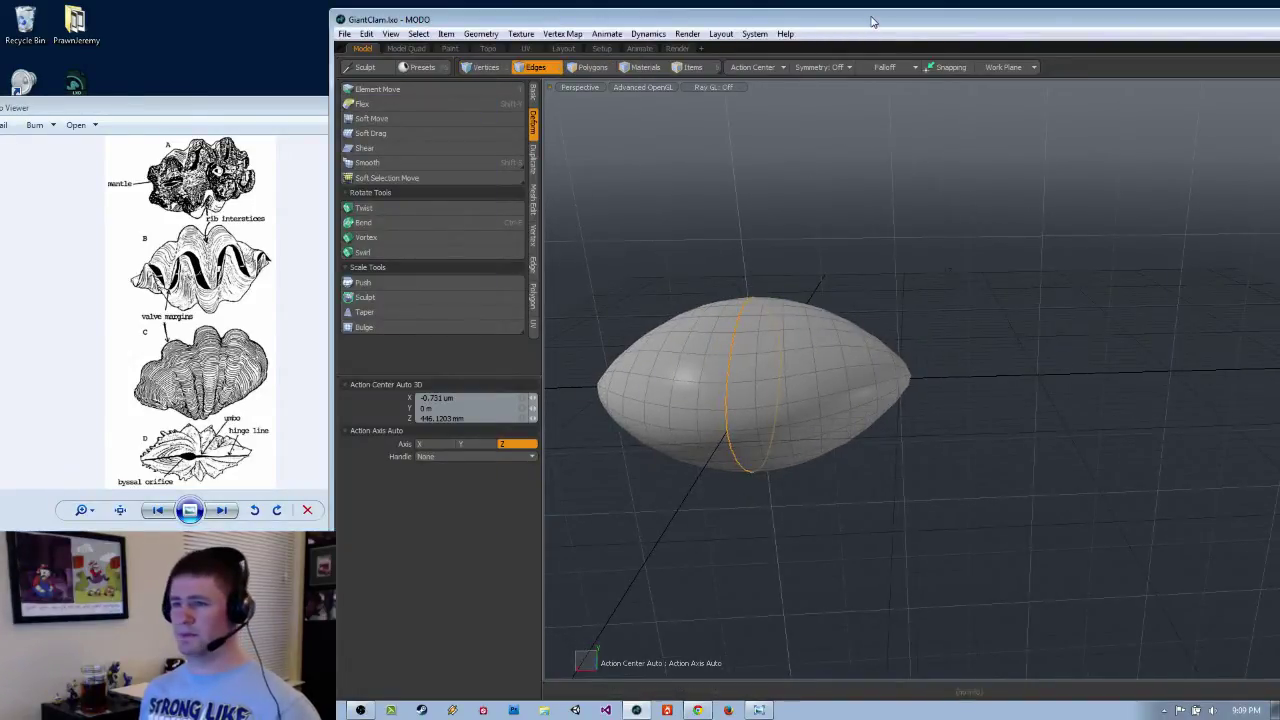
double_click(872, 21)
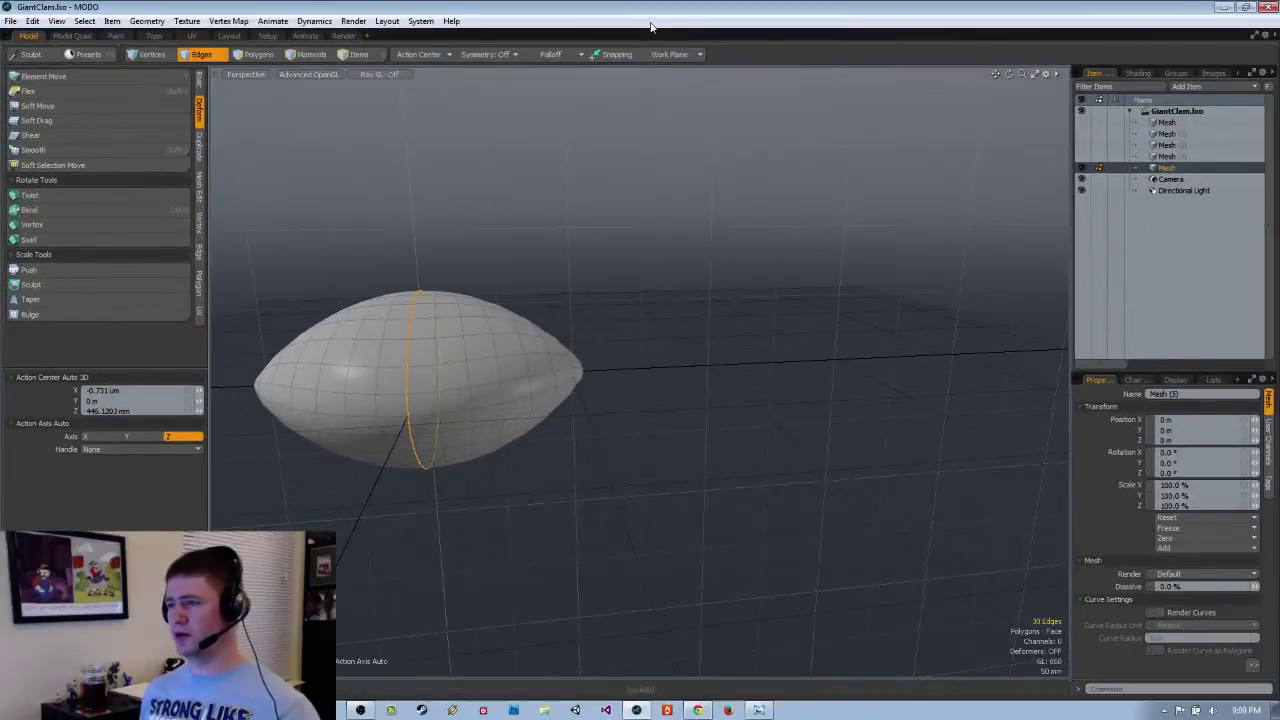
left_click_drag(641, 372, 632, 467, "alt")
key("3")
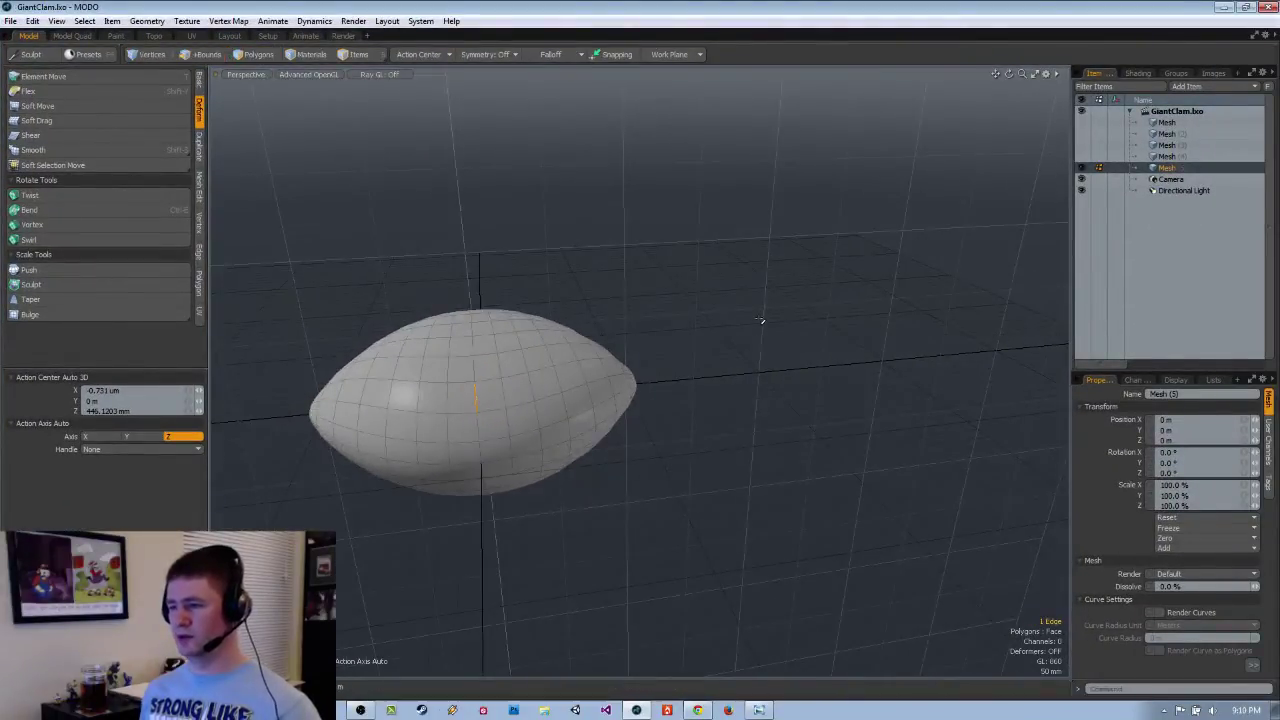
key("l")
left_click_drag(760, 320, 655, 526, "alt")
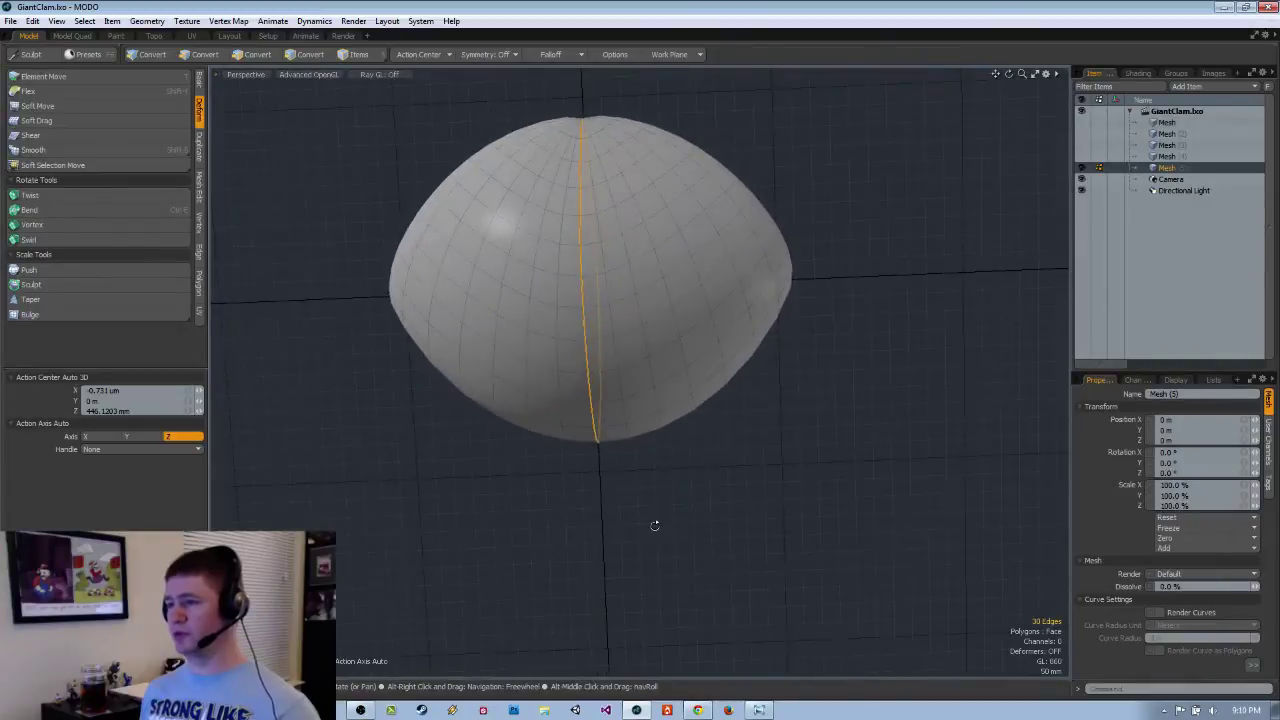
In the top view, select every second lengthwise edge along one row all around the shell.
key("ctrl+space")
left_click(657, 474)
left_click_drag(731, 486, 652, 378, "alt+shift")
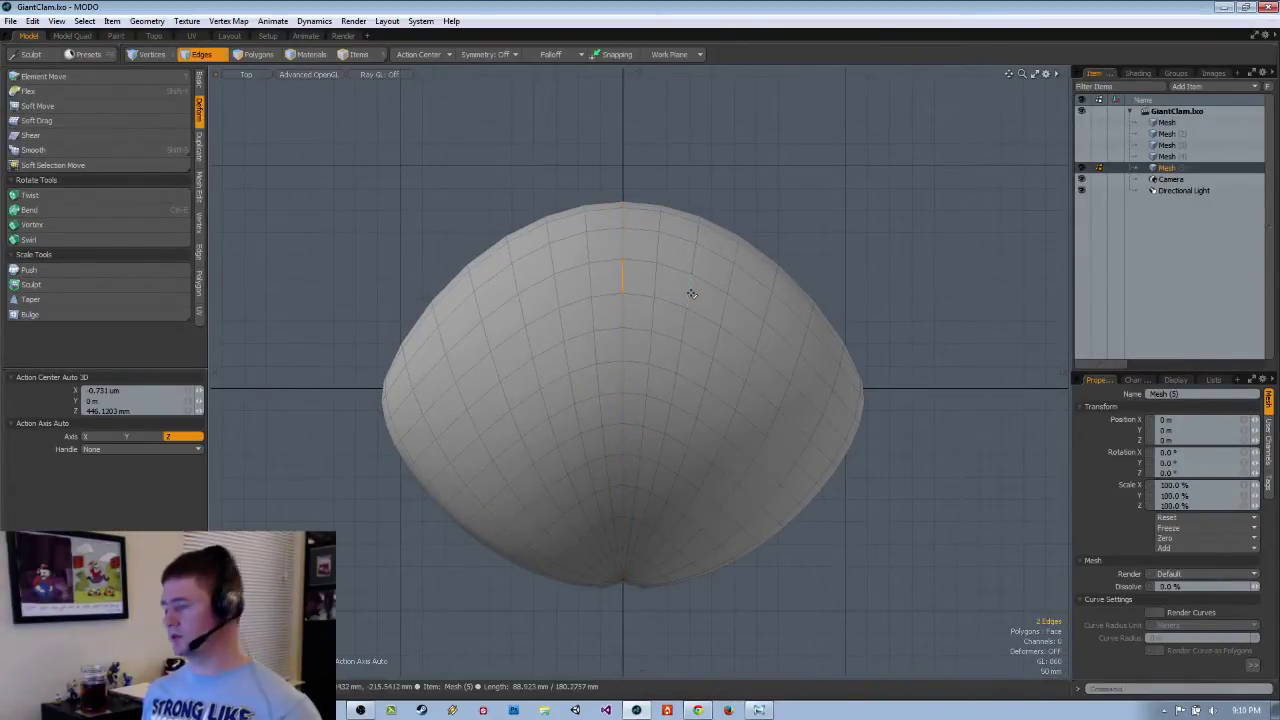
key("Up")
key("Up")
key("Up")
key("Up")
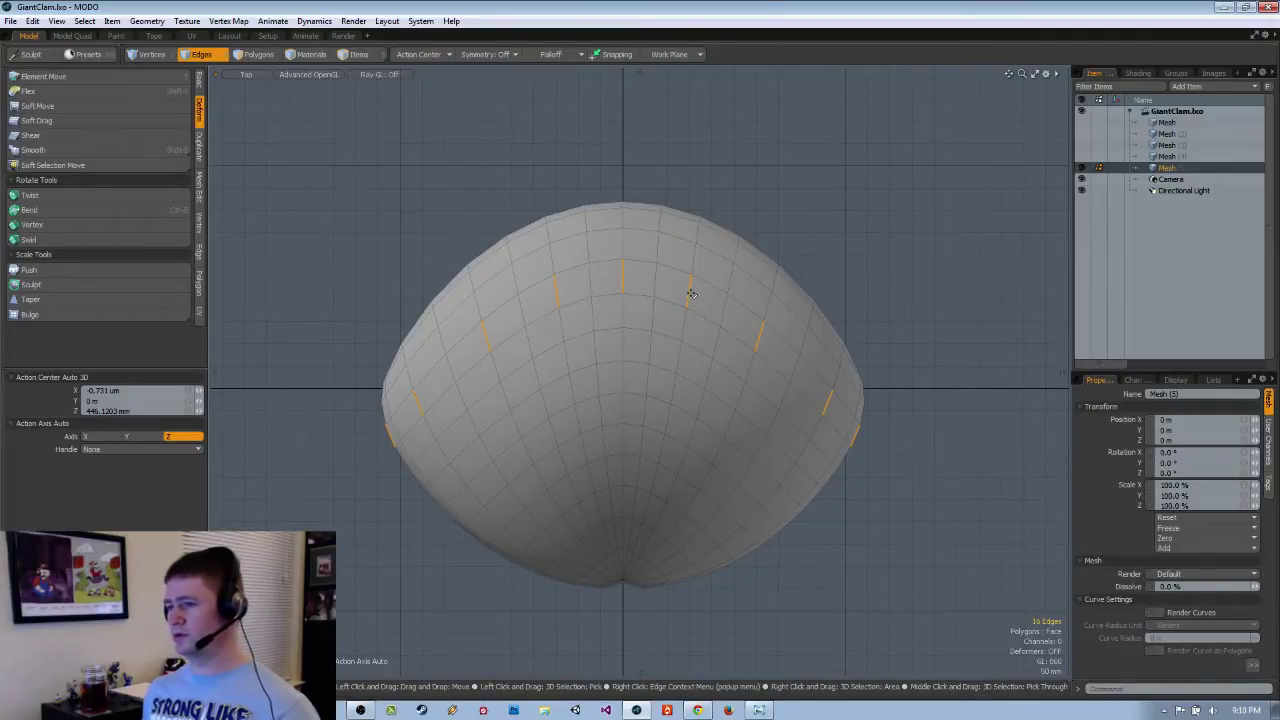
Expand the alternating edges to full edge loops that converge at the shell's hinge.
key("ctrl+space")
left_click(703, 363)
left_click_drag(700, 306, 730, 381, "alt")
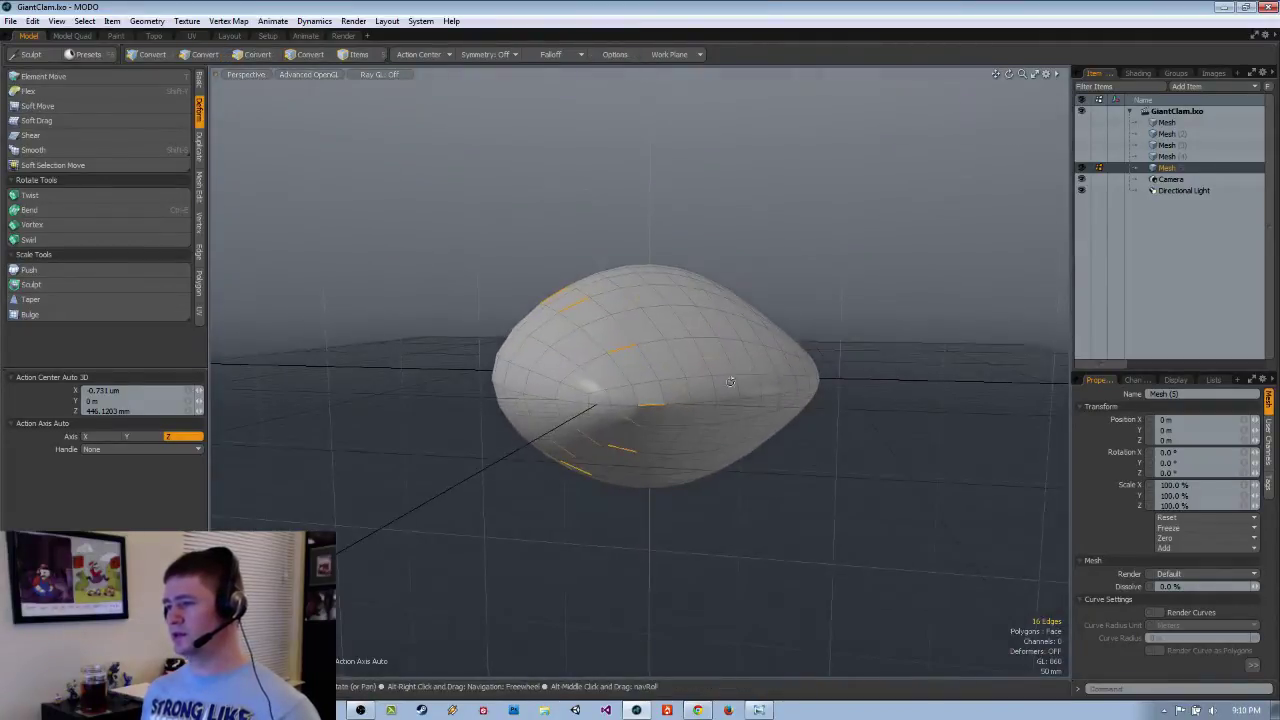
left_click_drag(655, 408, 742, 415, "alt")
left_click_drag(817, 380, 700, 450, "alt")
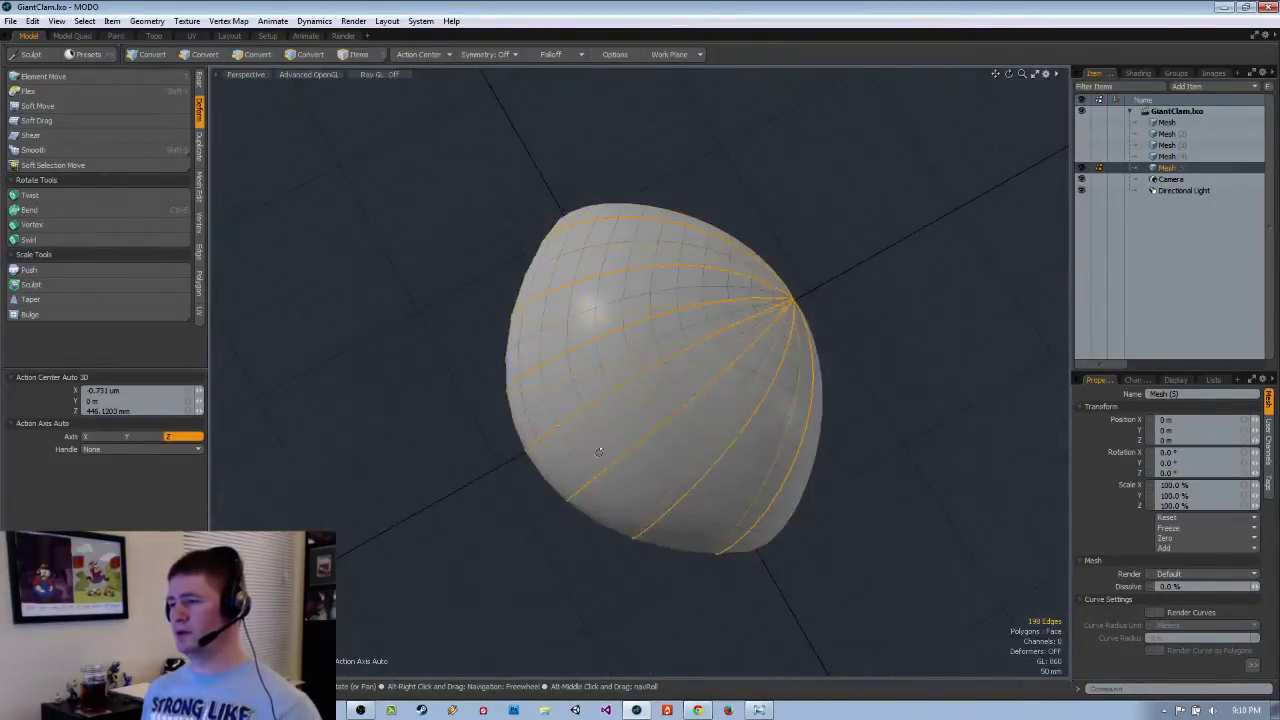
Add a linear falloff in the top view, snapped between the hinge and the middle of the front rim.
key("ctrl+space")
left_click(700, 388)
mouse_move(700, 386)
left_mouse_down("ctrl+alt")
mouse_move(731, 383)
mouse_move(721, 378)
left_mouse_up("ctrl+alt")
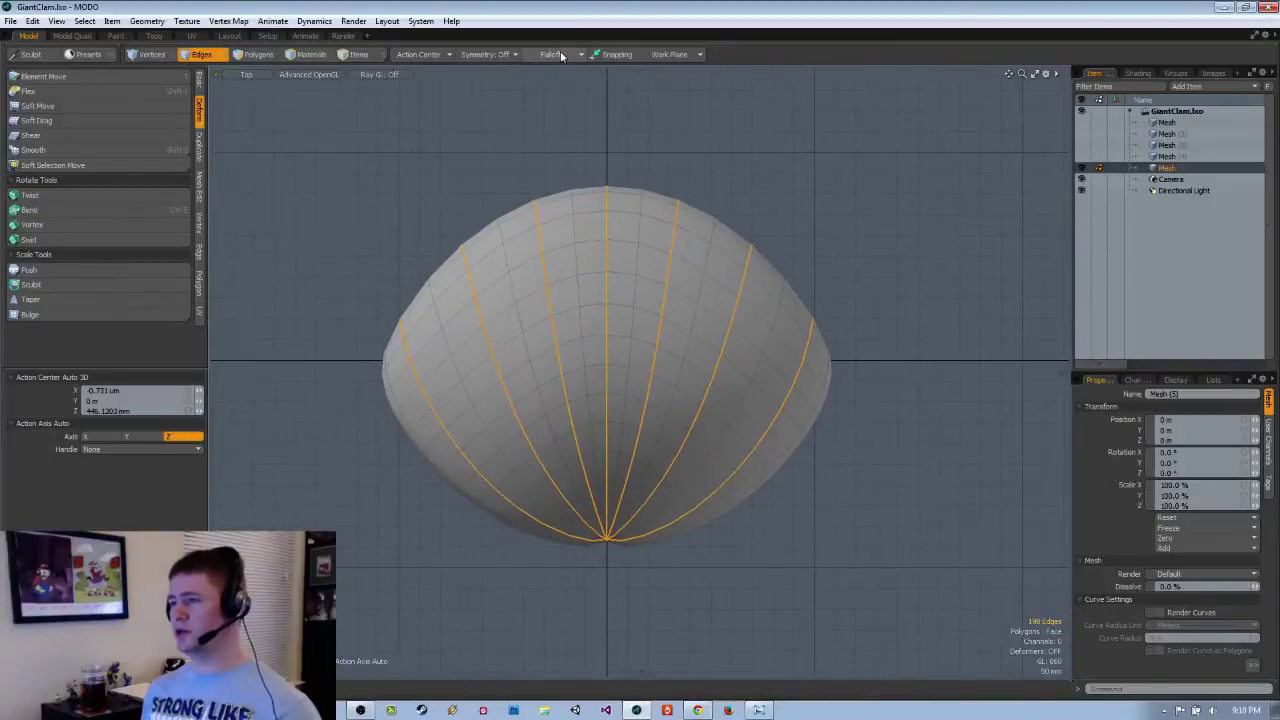
left_click(560, 54)
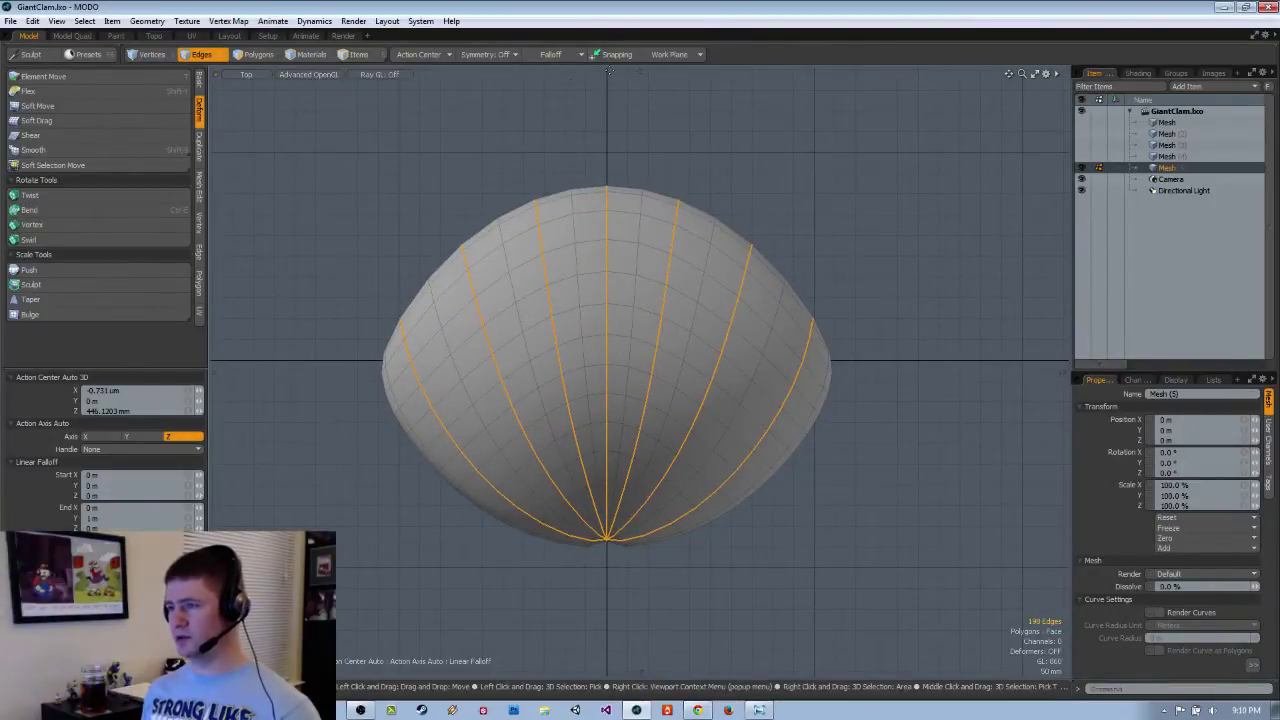
left_click(614, 54)
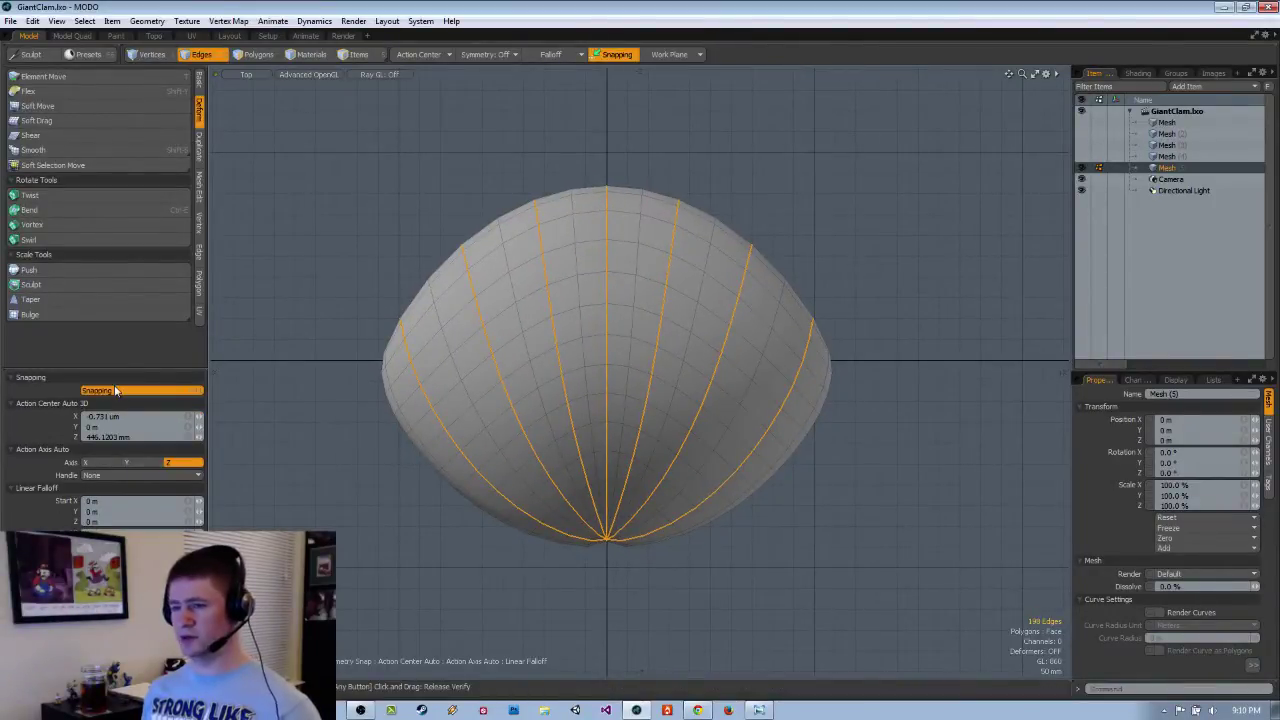
left_click(629, 566)
key("ctrl+z")
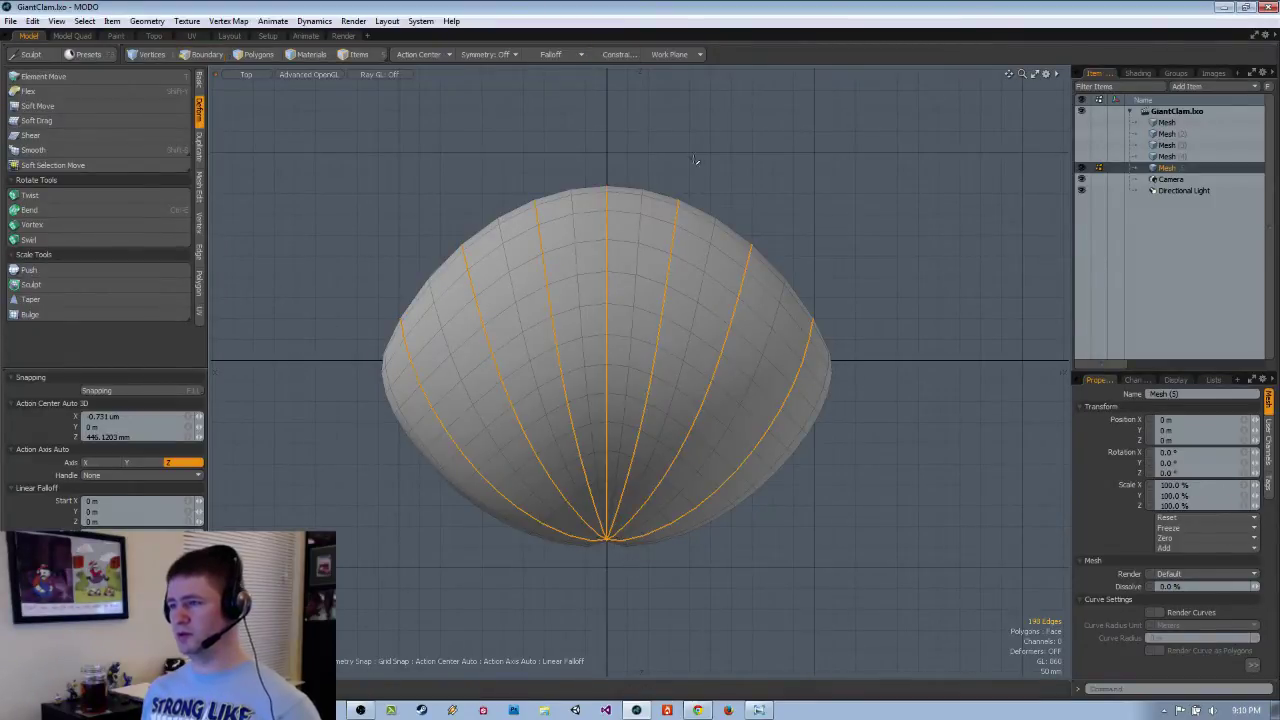
left_click(606, 541)
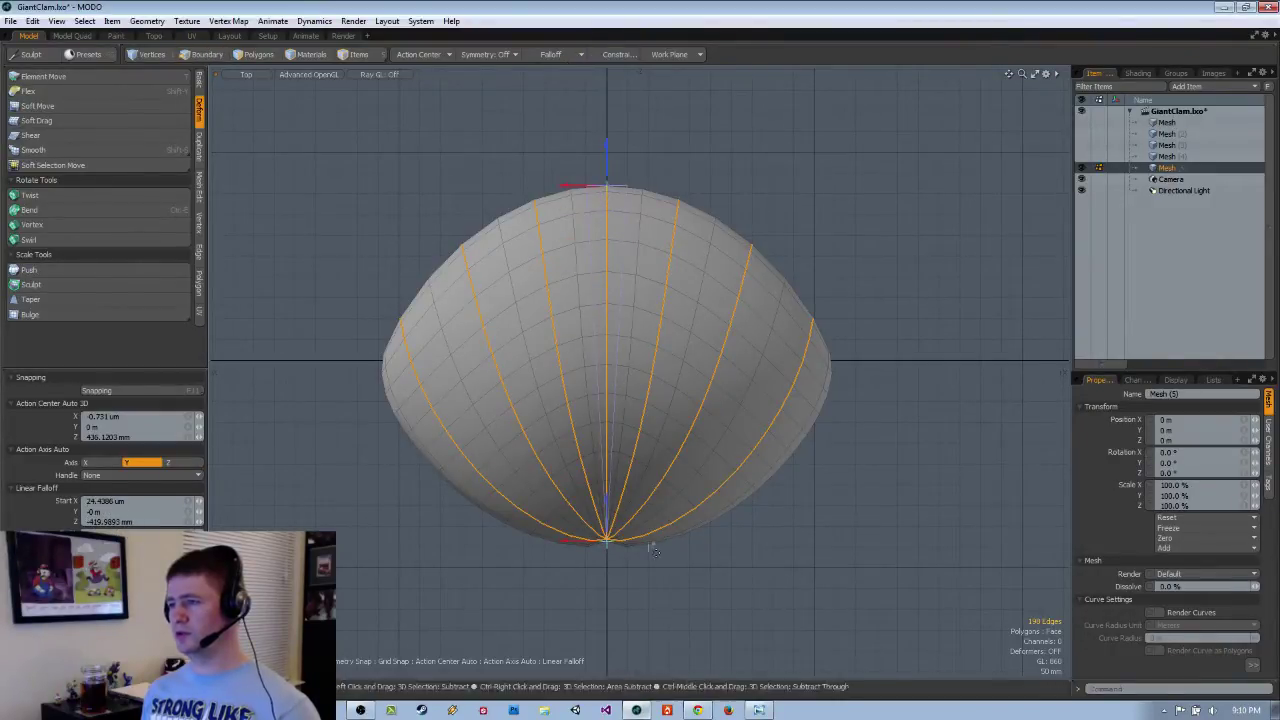
Try moving the selected edge loops vertically with the linear falloff, and undo the move.
left_click_drag(601, 184, 780, 295, "alt")
key("w")
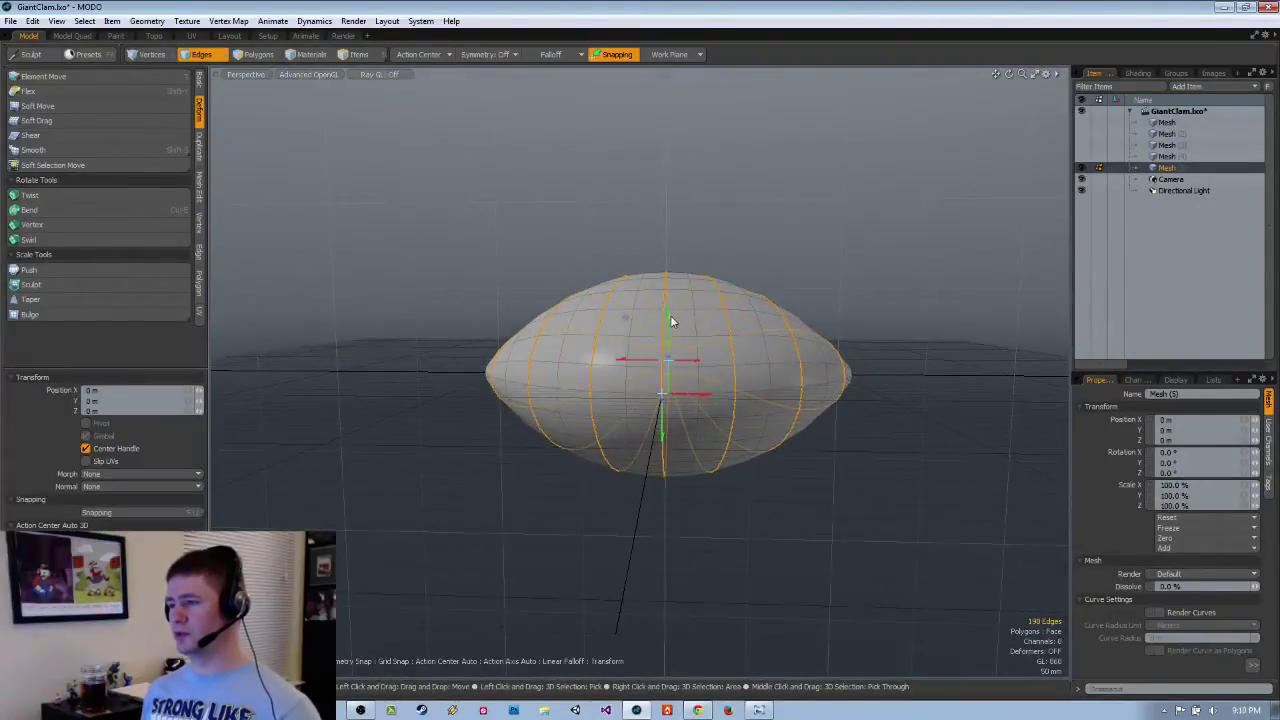
left_click_drag(670, 340, 766, 416)
key("ctrl+z")
Add a radial falloff to the linear one, centered on the shell and sized to just enclose its outline in the top view.
key("ctrl+space")
left_click(775, 325)
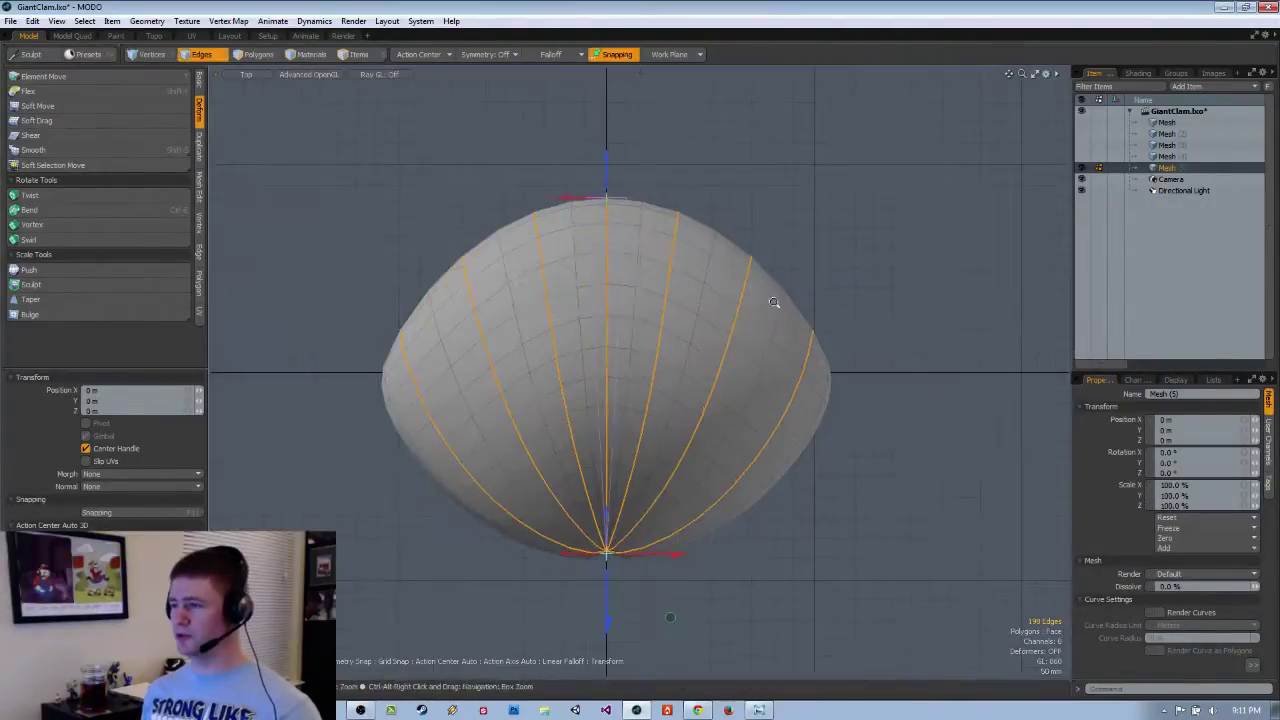
scroll(745, 296, "down", 2)
key("q")
left_click_drag(736, 293, 749, 251, "alt+shift")
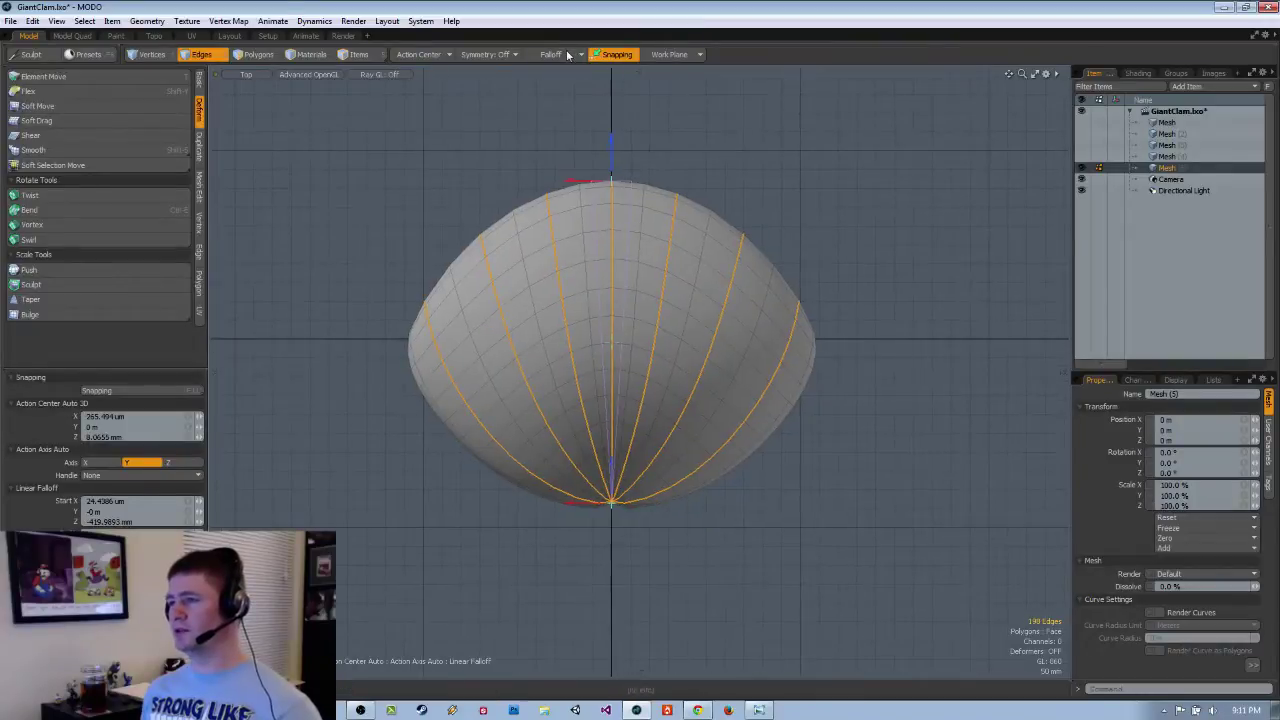
left_click(566, 54)
left_click(570, 107)
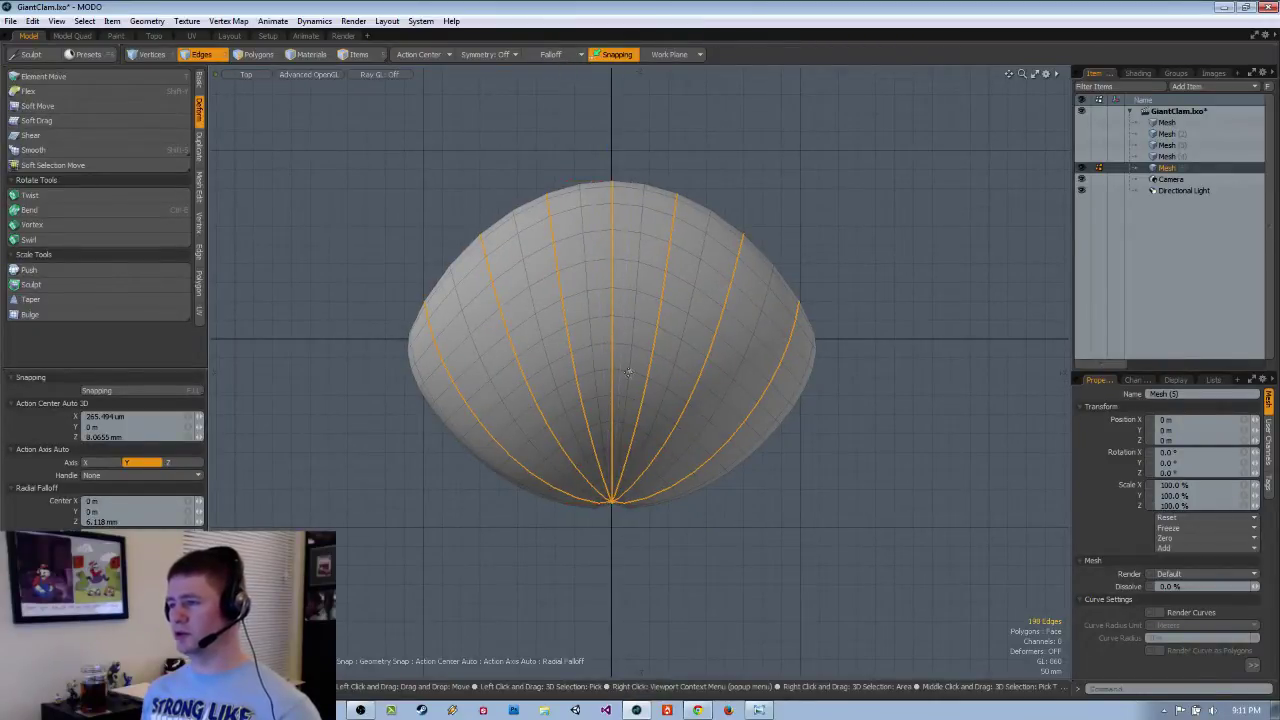
left_click(555, 70)
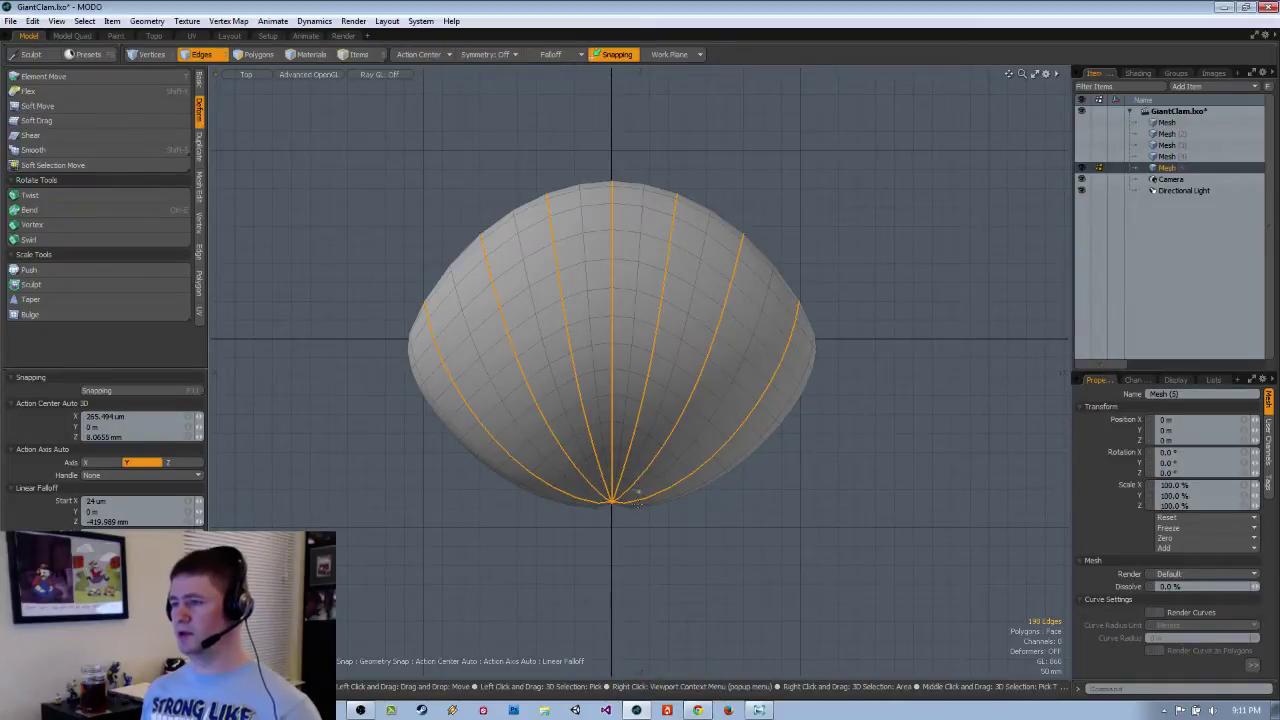
left_click(610, 503)
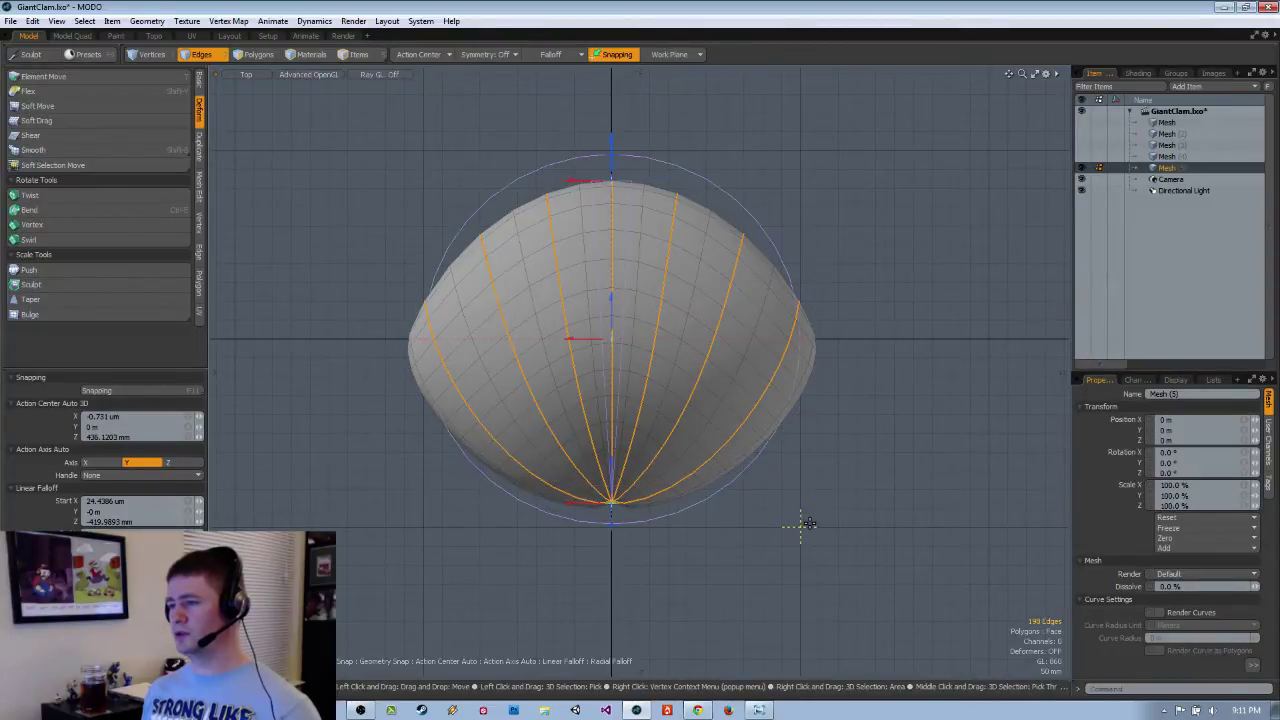
left_click_drag(808, 523, 818, 512)
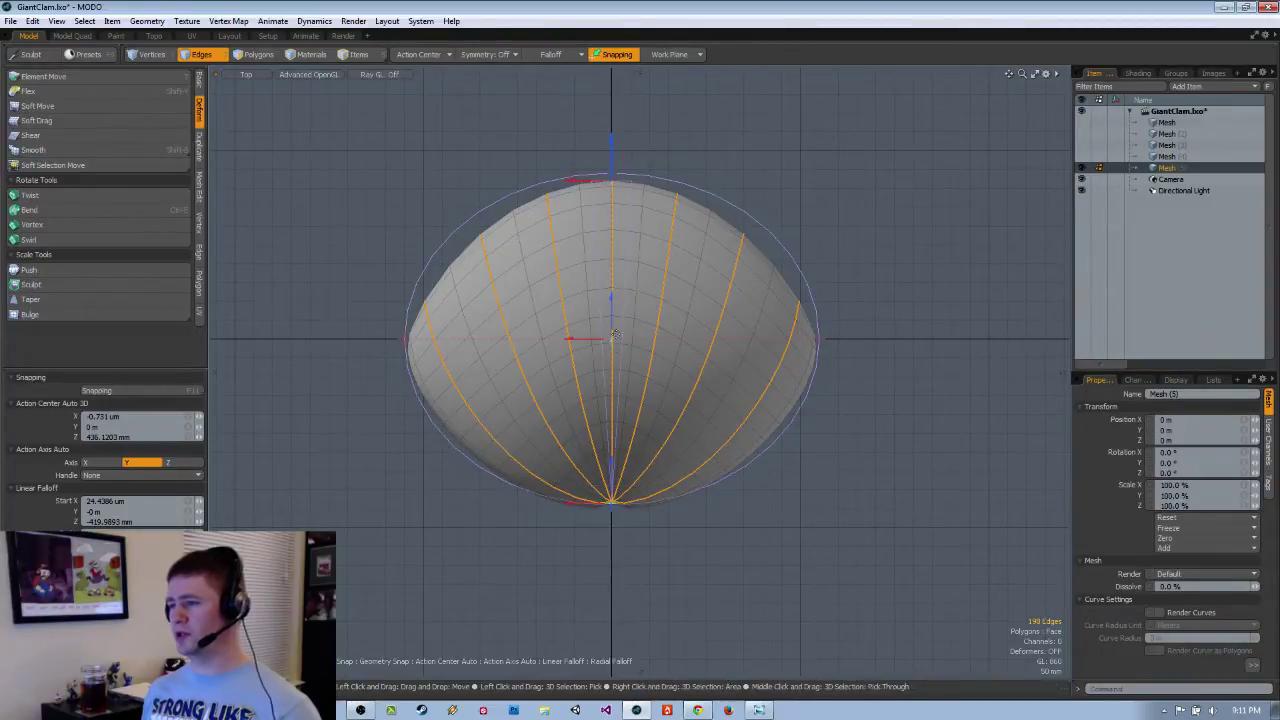
Try moving the selected edge loops 250 mm in Y with the linear and radial falloffs combined.
key("ctrl+space")
left_click(660, 471)
left_click_drag(708, 352, 741, 350, "alt")
key("w")
mouse_move(754, 303)
left_mouse_down()
mouse_move(754, 266)
mouse_move(766, 318)
mouse_move(837, 325)
mouse_move(579, 342)
mouse_move(682, 340)
mouse_move(751, 283)
left_mouse_up()
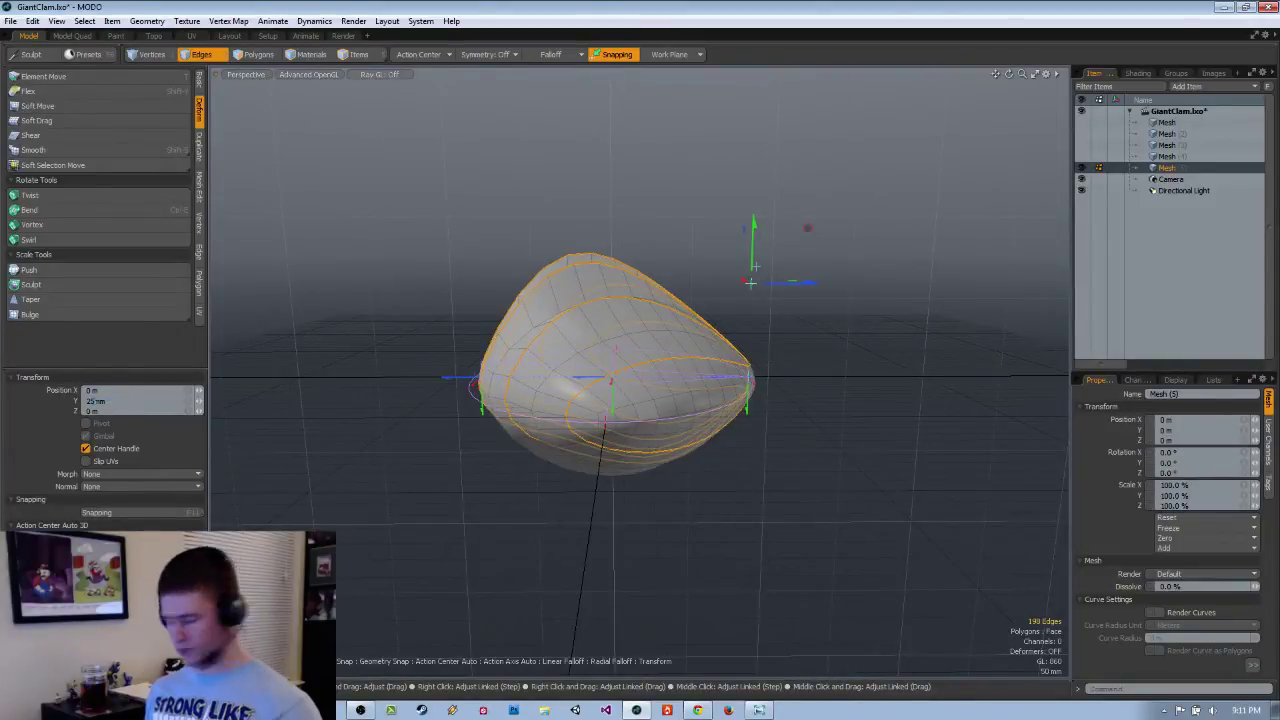
key("Return")
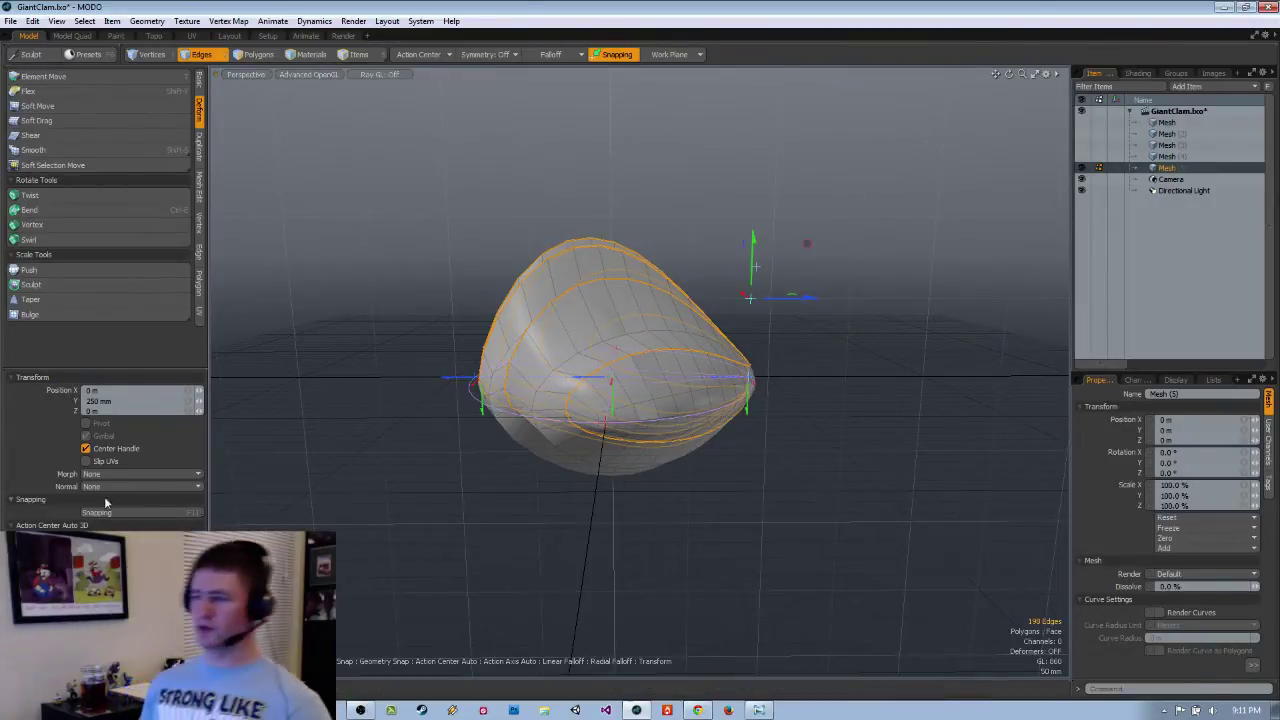
Set the edge loops' Y offset to 100 mm, inspect the ribs from several sides, and undo the move.
left_click_drag(704, 467, 877, 326, "alt")
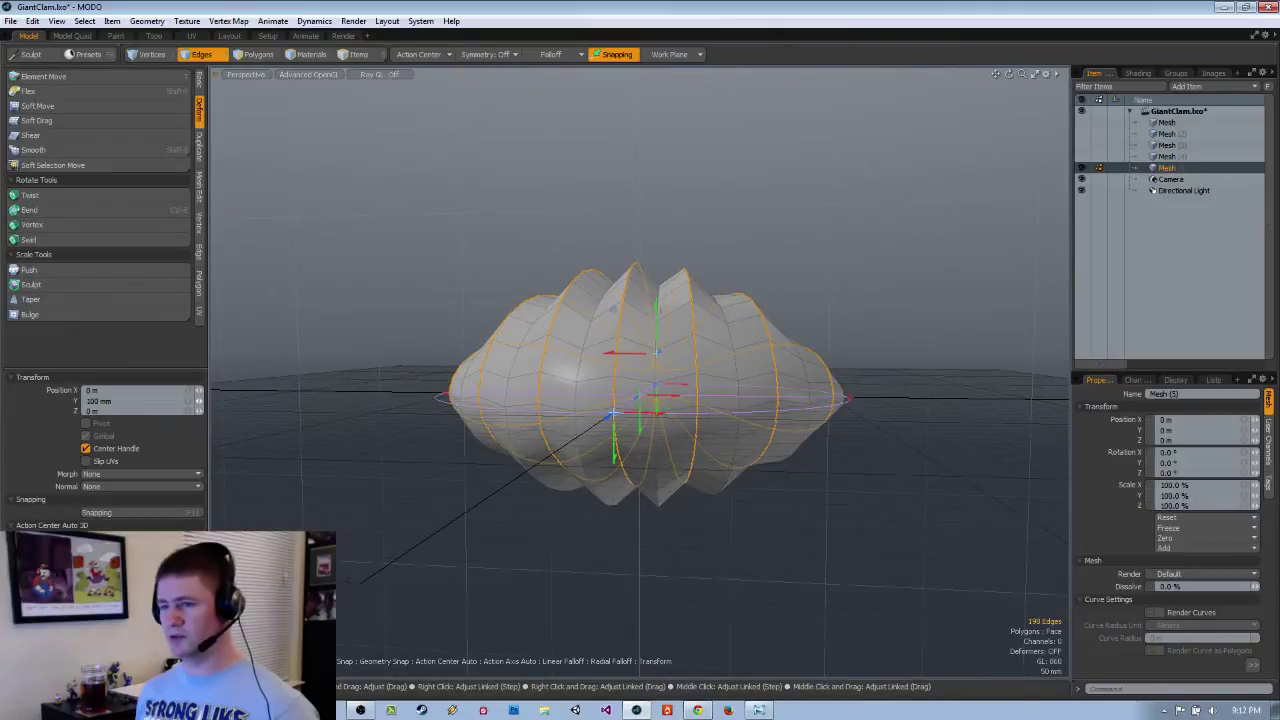
left_click_drag(612, 413, 578, 415, "alt")
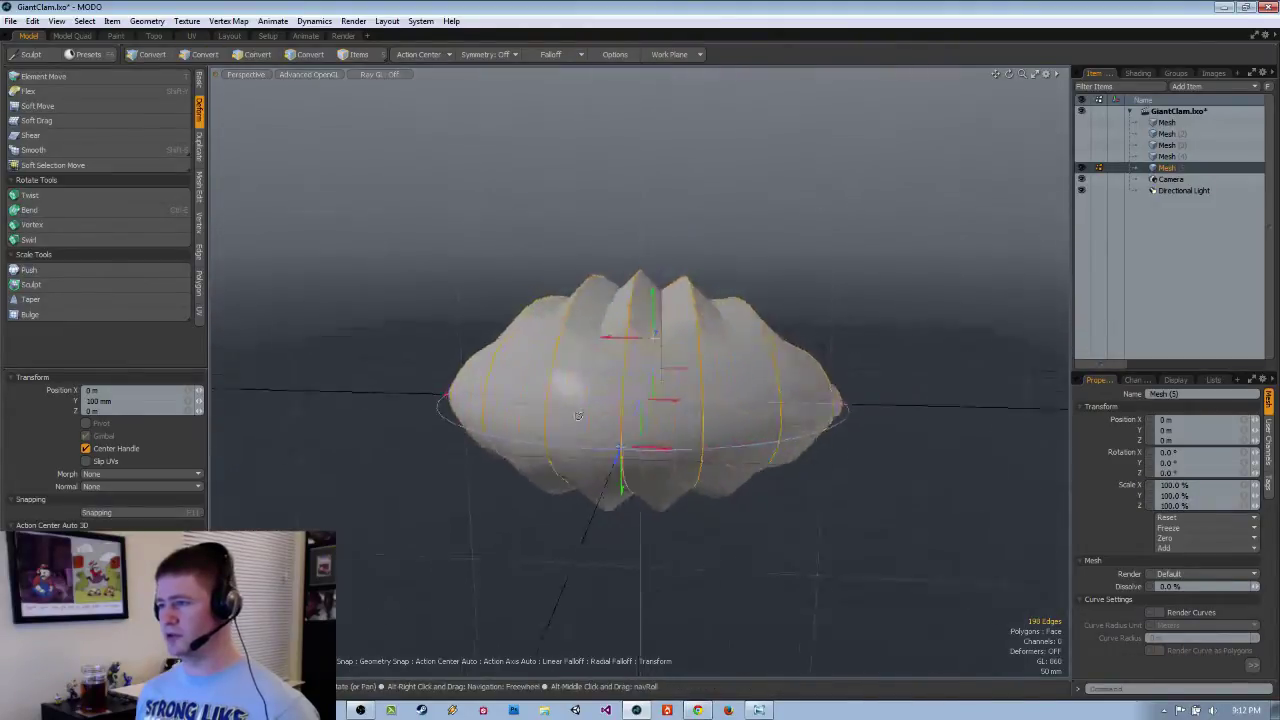
left_click_drag(476, 416, 513, 369, "alt")
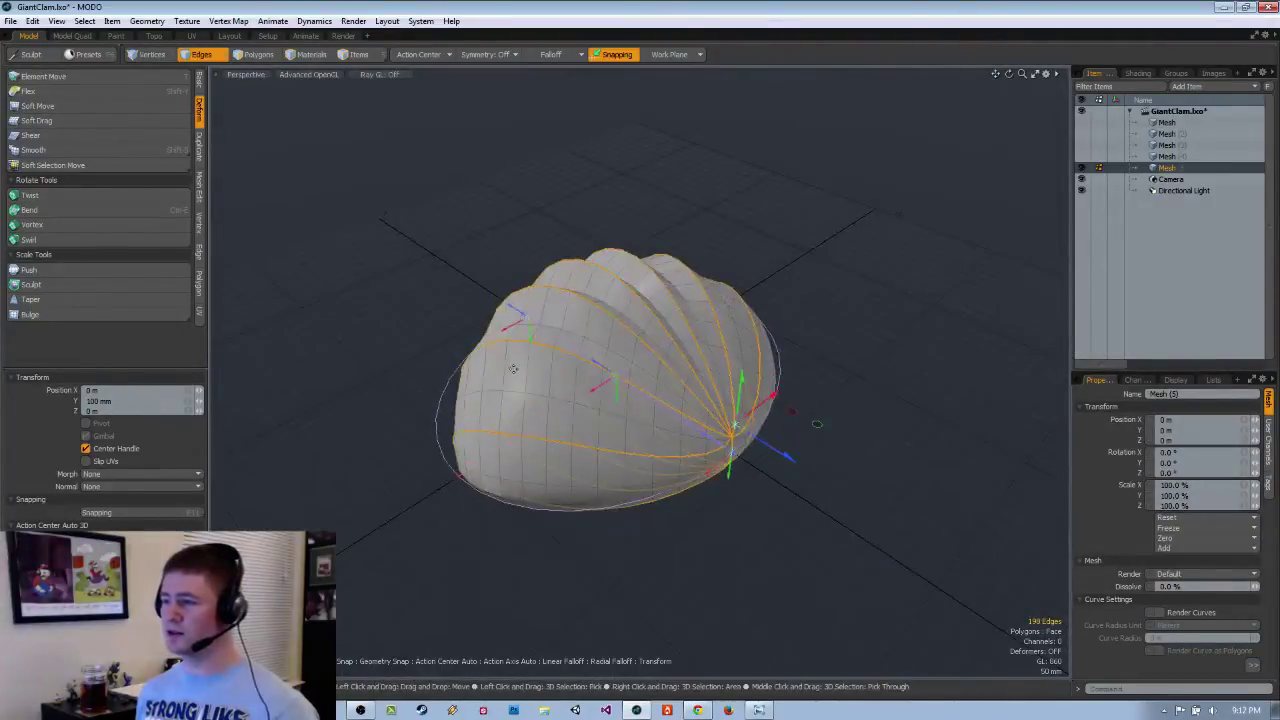
key("ctrl+z")
key("ctrl+z")
key("ctrl+z")
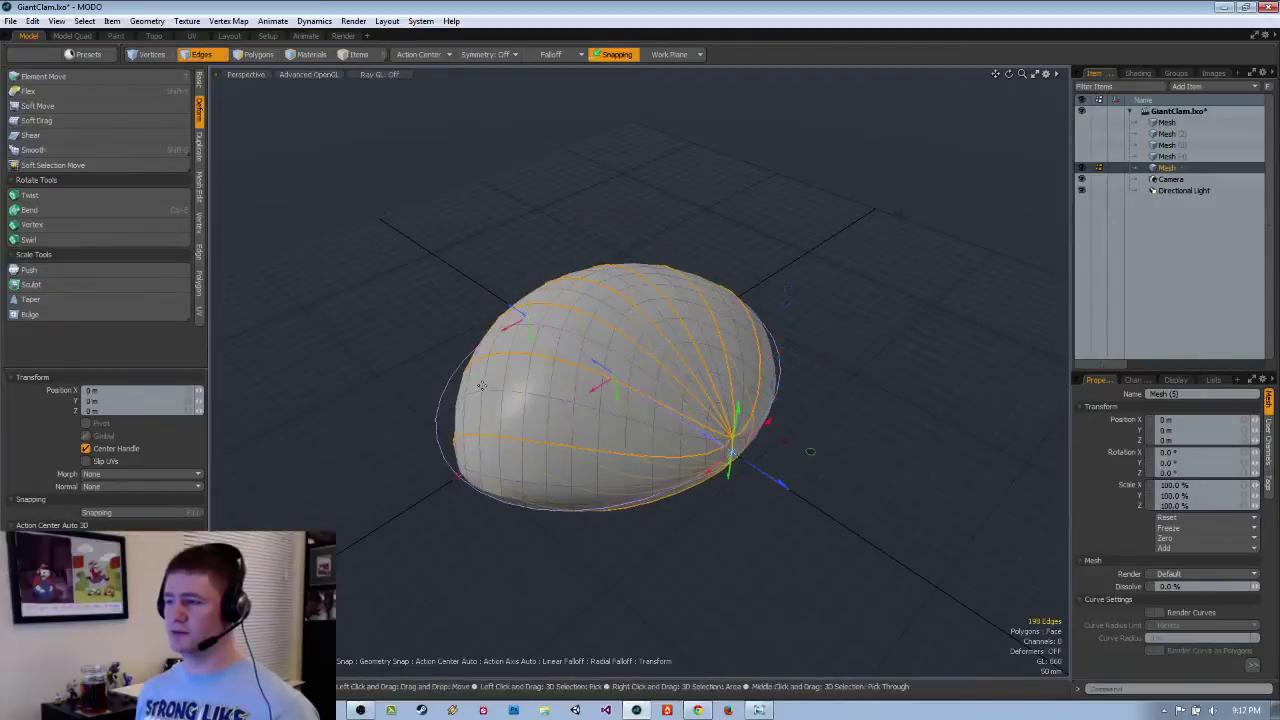
Start scaling the selected edge loops and place the scale center just behind the hinge point in the top view.
left_click_drag(481, 386, 910, 326, "alt")
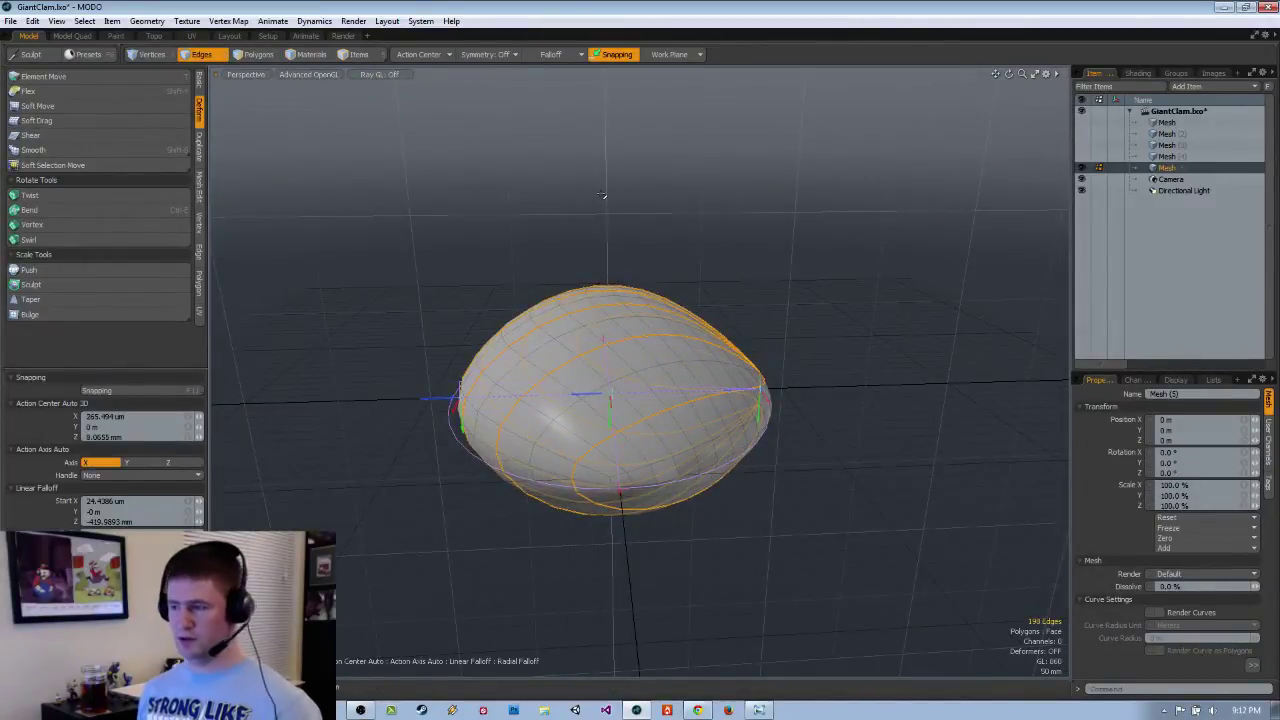
key("r")
left_click_drag(728, 286, 614, 406, "alt")
key("ctrl+space")
left_click(643, 349)
left_click_drag(641, 352, 604, 291, "alt")
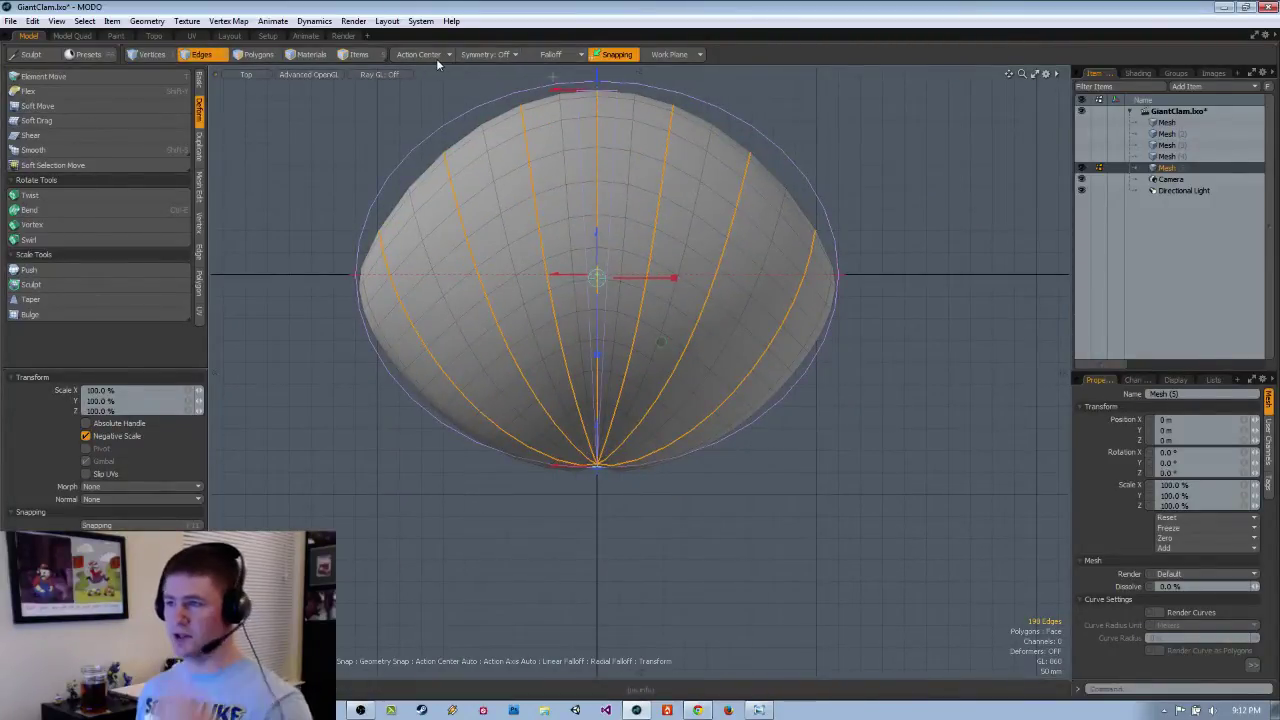
left_click(596, 493)
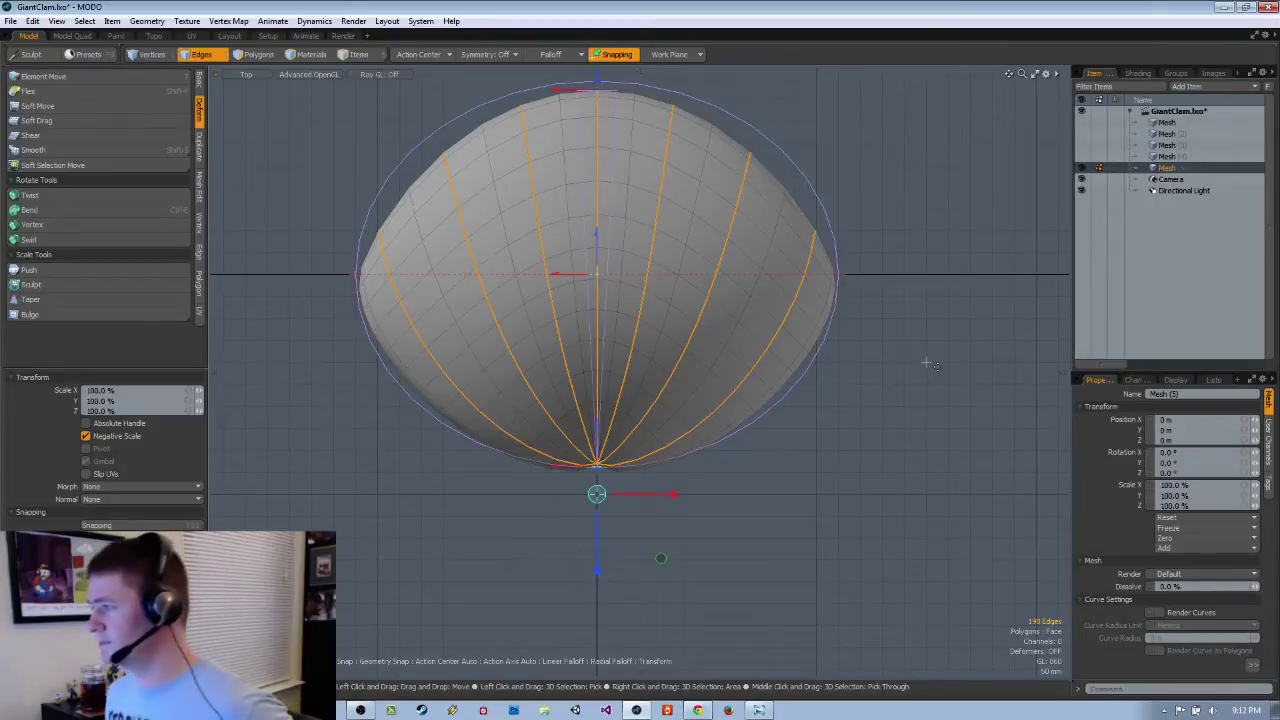
scroll(703, 411, "up", 1)
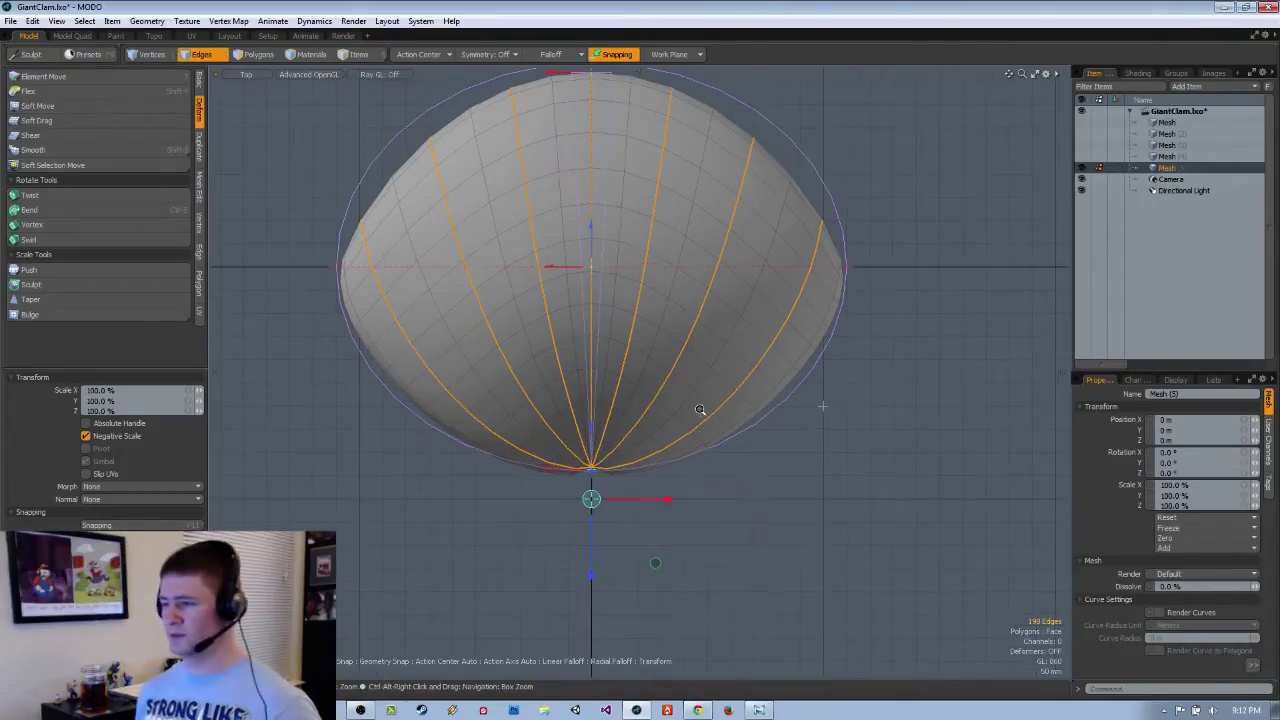
Try scaling the edge loops up uniformly to 114% about the center behind the hinge, and undo the scaling attempts.
key("ctrl+space")
left_click(722, 498)
left_click_drag(722, 503, 657, 471, "alt")
key("ctrl+space")
left_click(657, 420)
left_click_drag(655, 411, 675, 372, "alt+shift")
scroll(674, 372, "up", 3)
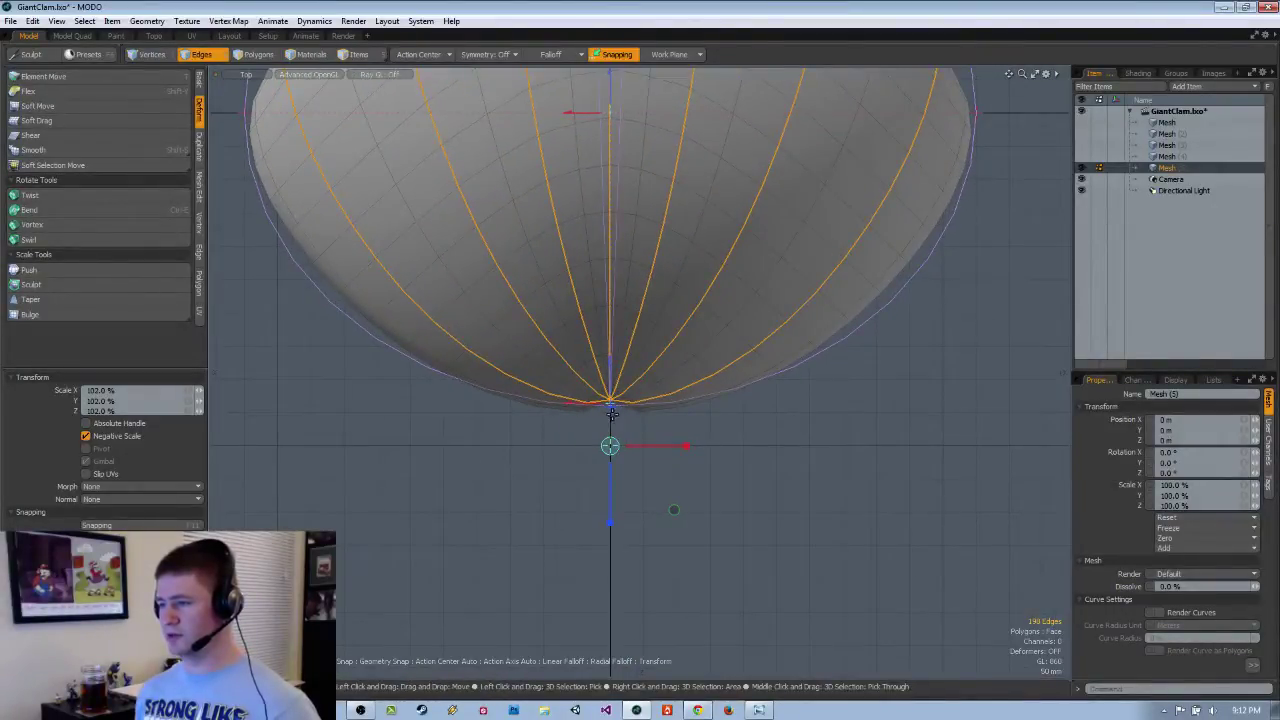
left_click_drag(609, 447, 670, 428, "alt")
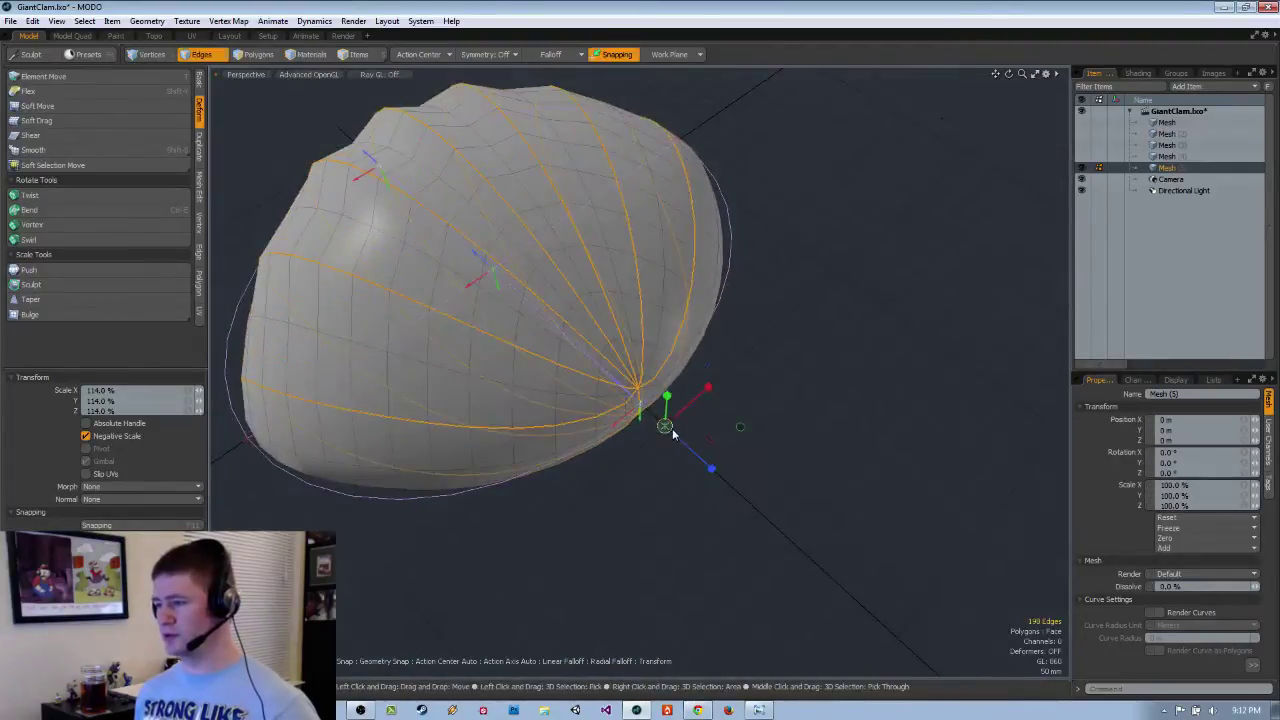
key("ctrl+z")
key("ctrl+z")
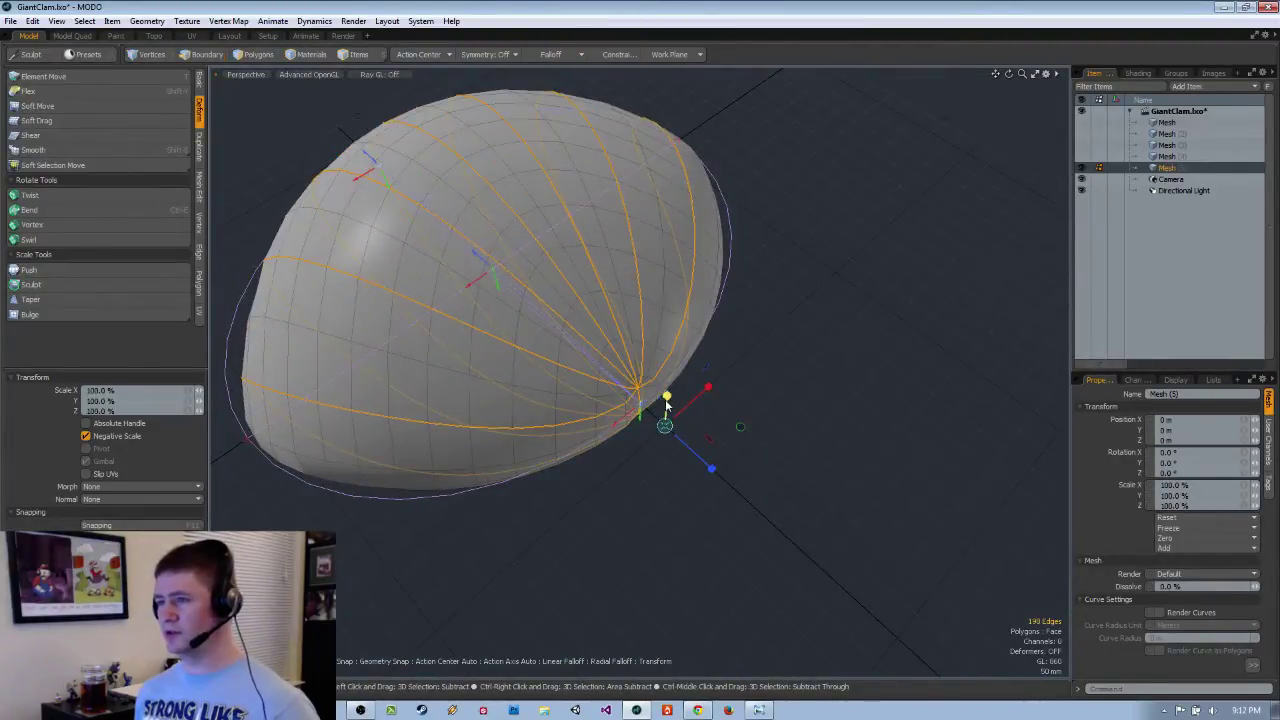
left_click_drag(652, 462, 770, 368, "alt")
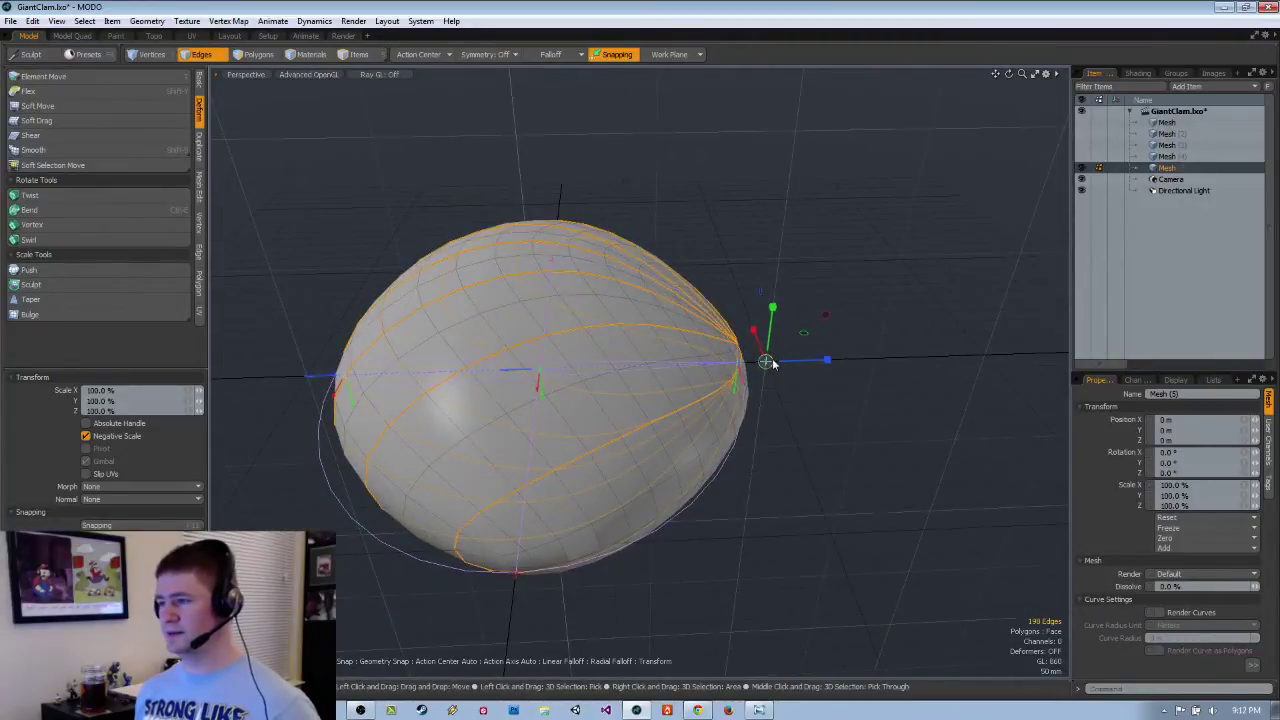
left_click_drag(781, 358, 673, 375)
key("ctrl+z")
Leave the scale operation and stretch the radial falloff in Z well beyond the shell's front edge and hinge in the top view.
key("ctrl+space")
left_click(669, 263)
scroll(669, 263, "down", 3)
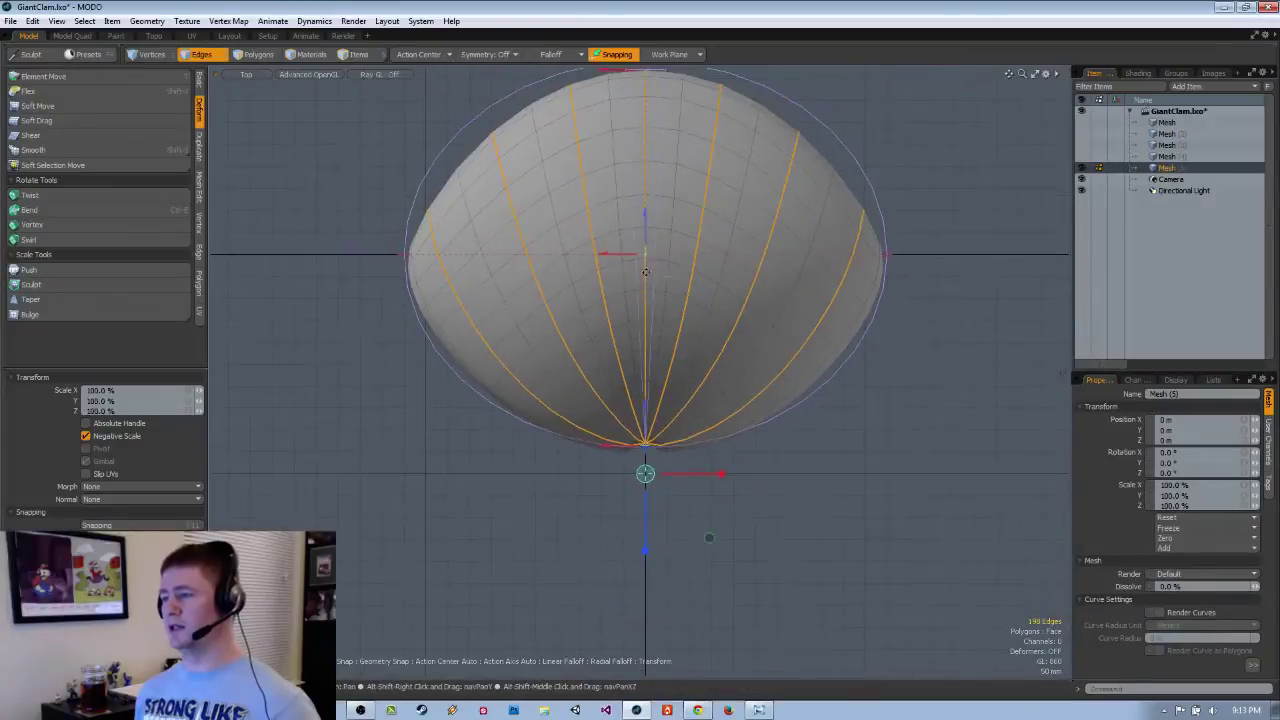
left_click_drag(669, 263, 617, 352, "alt+shift")
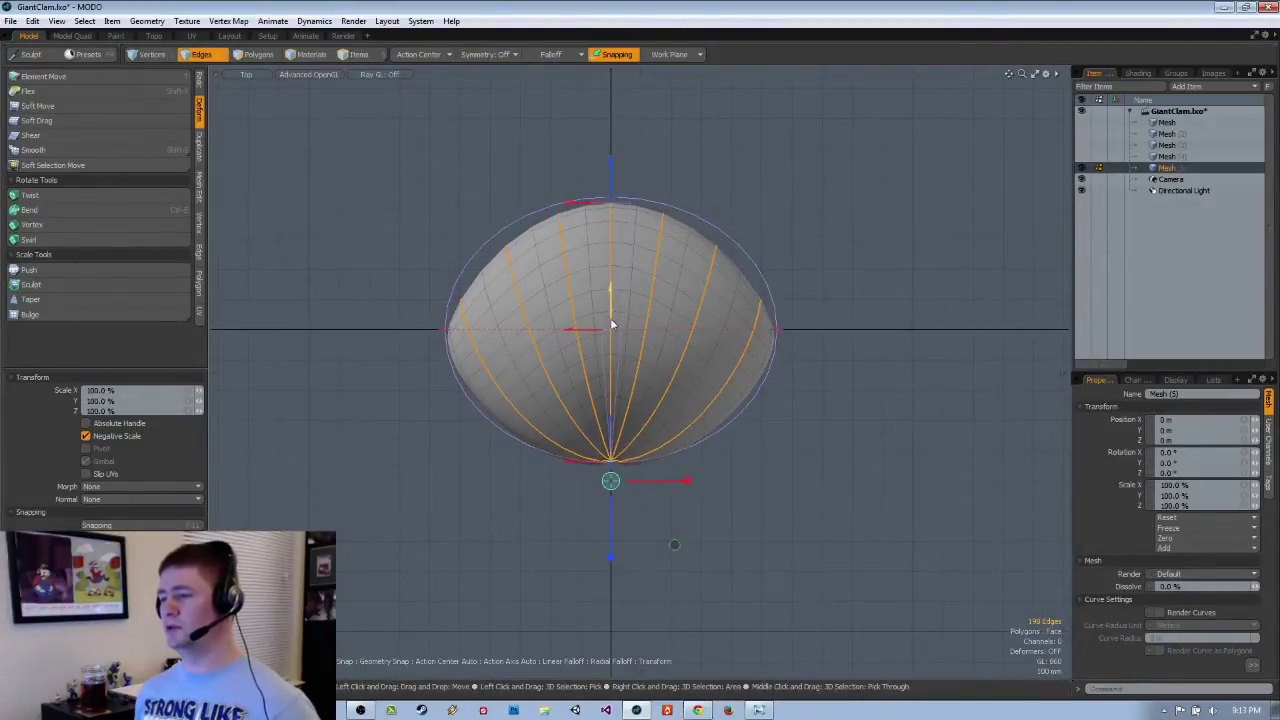
key("space")
scroll(616, 205, "up", 2)
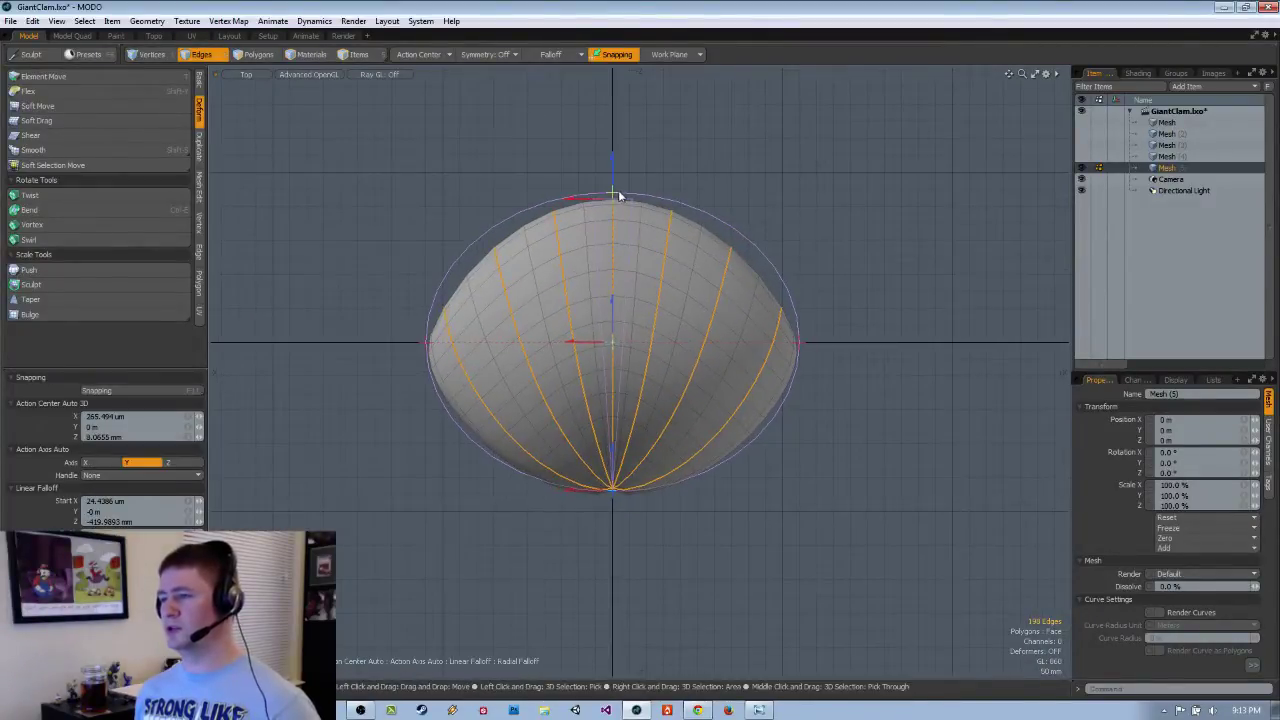
left_click_drag(616, 196, 612, 103)
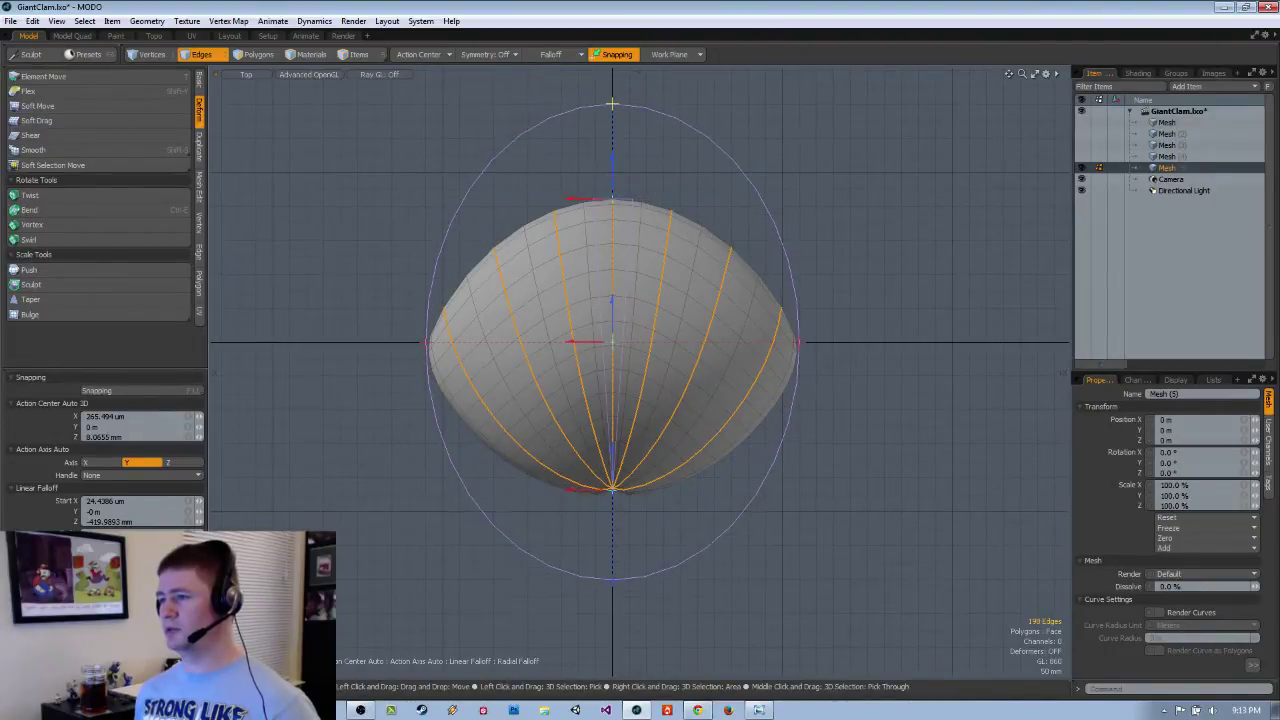
scroll(658, 372, "up", 1)
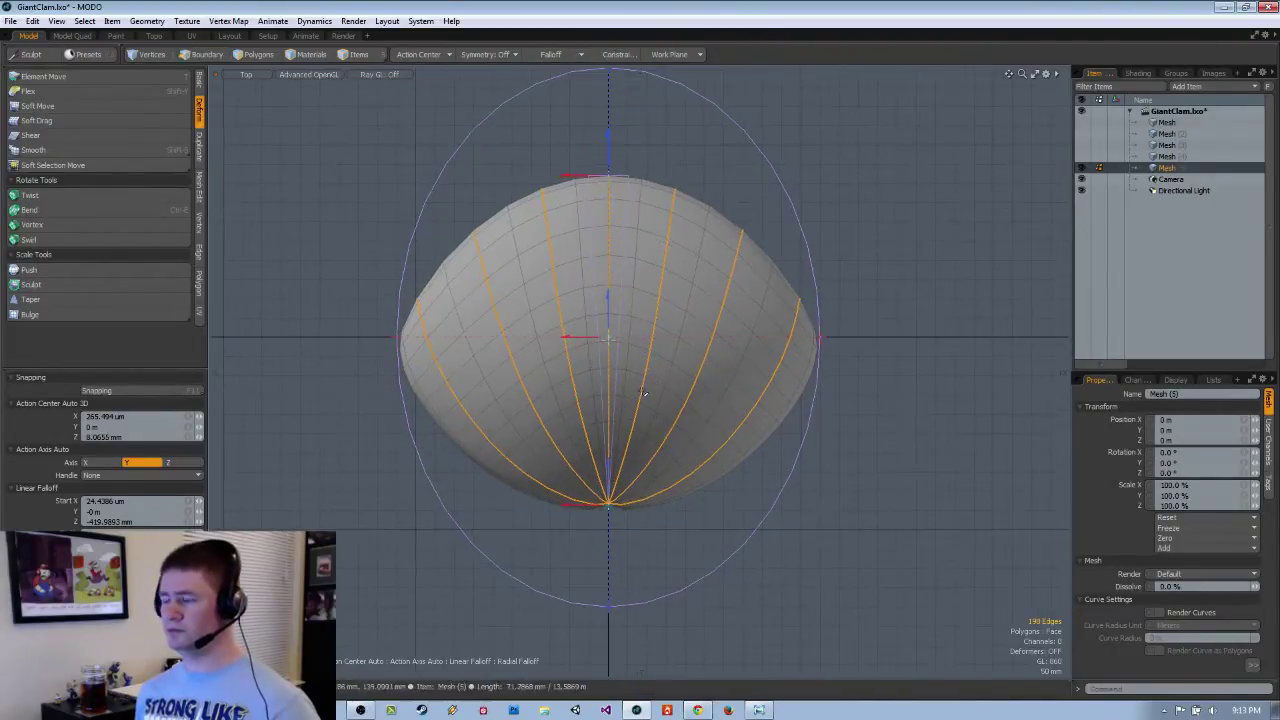
Place the scale center at the hinge point and scale the edge loops up uniformly to 119.5%.
left_click_drag(643, 393, 500, 508, "alt")
key("ctrl+space")
left_click(506, 357)
key("r")
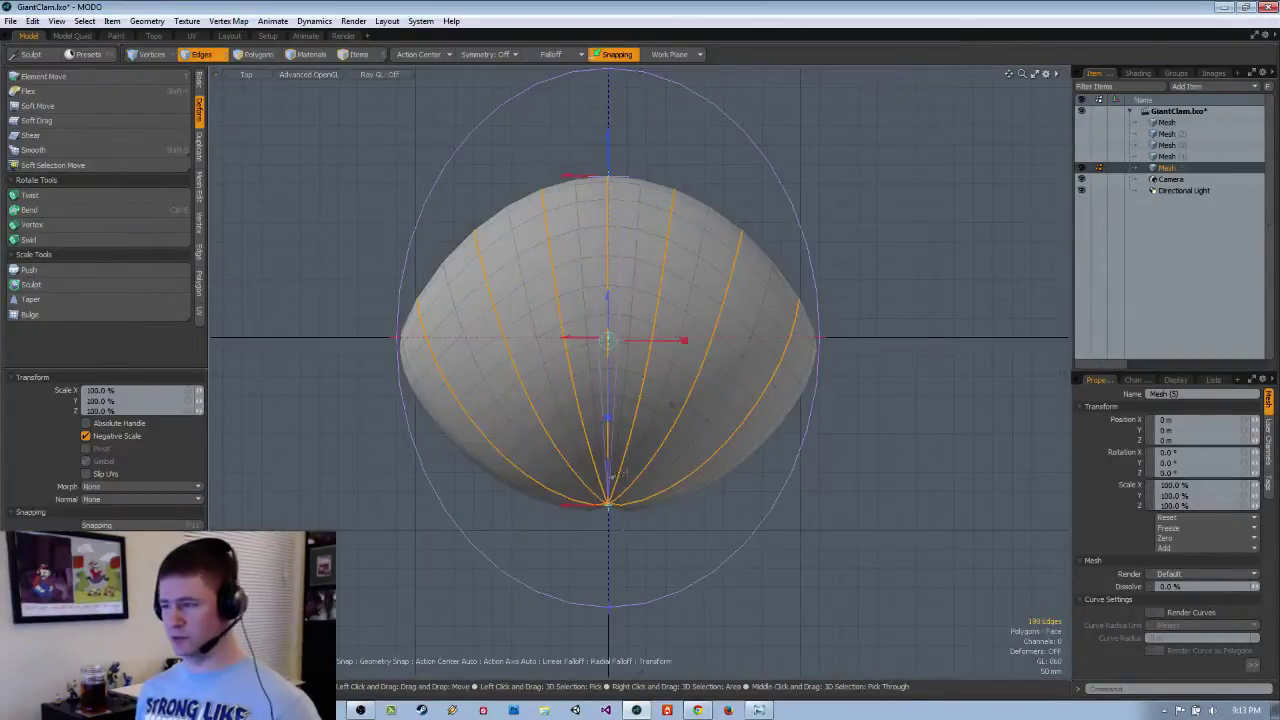
scroll(646, 520, "up", 5)
scroll(600, 480, "down", 6)
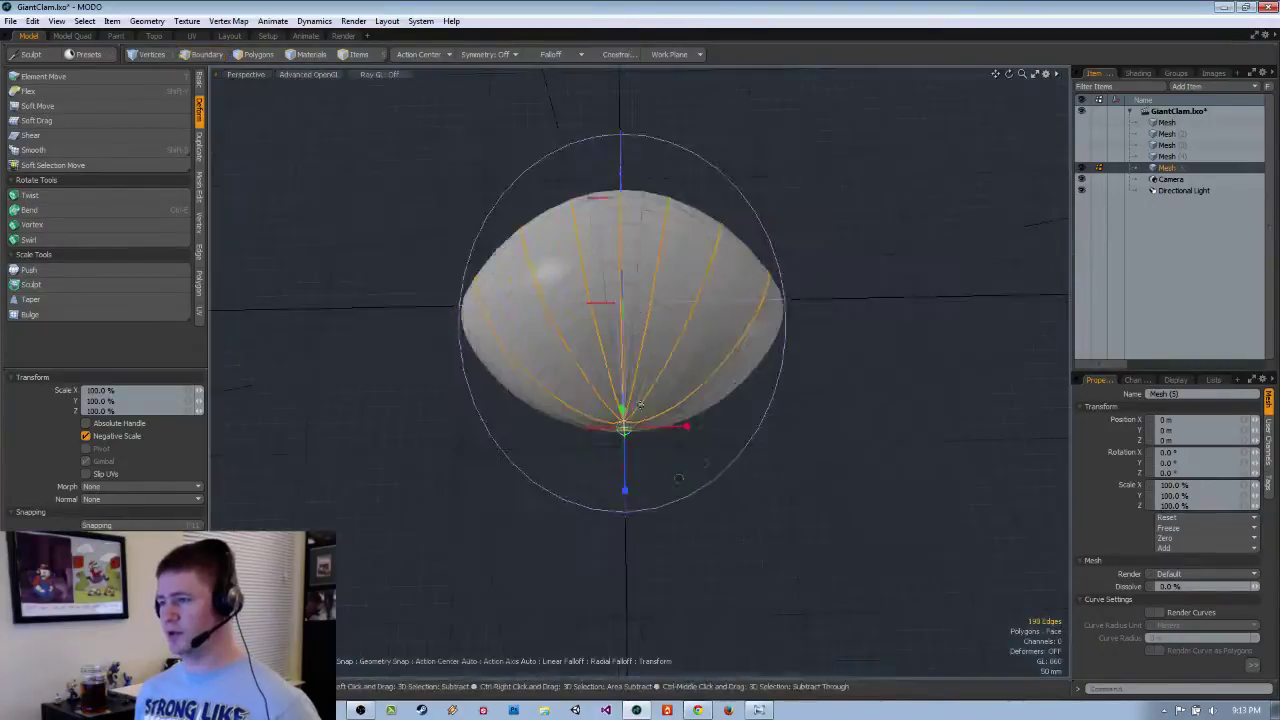
left_click_drag(640, 470, 480, 430, "alt")
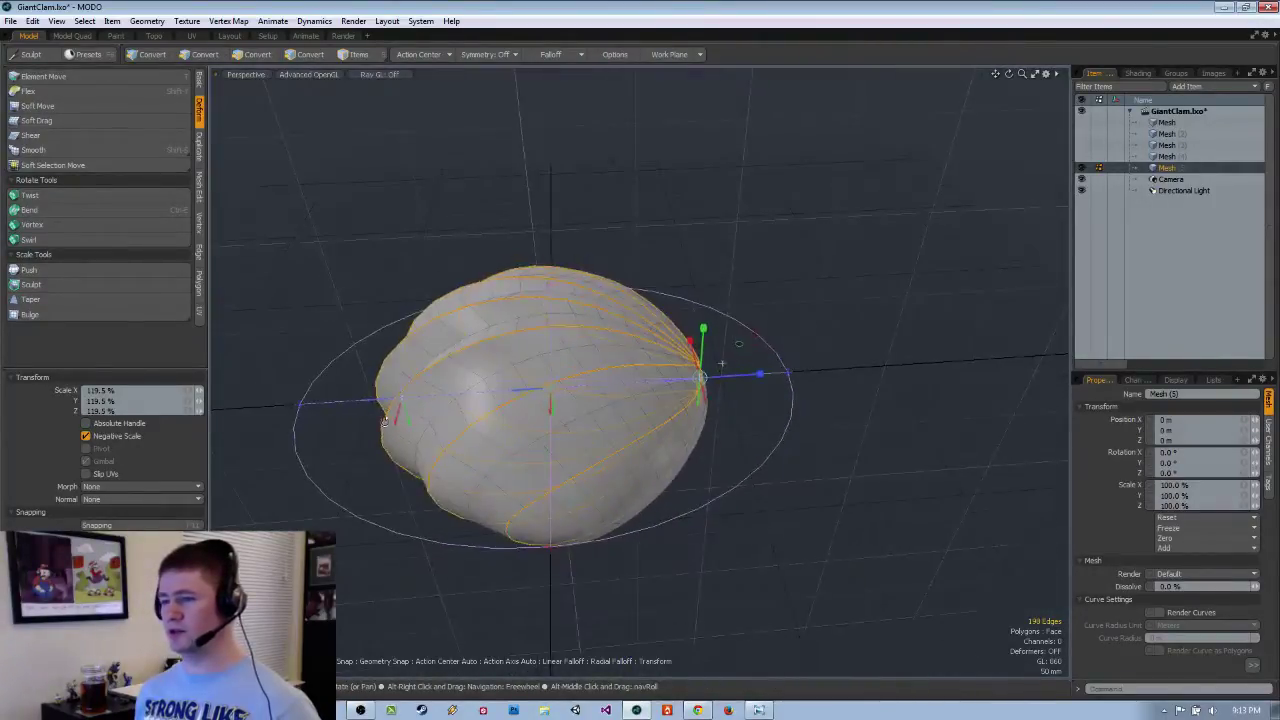
Try a scale of 120% on all three axes for the edge loops, and settle on 110%.
type("12")
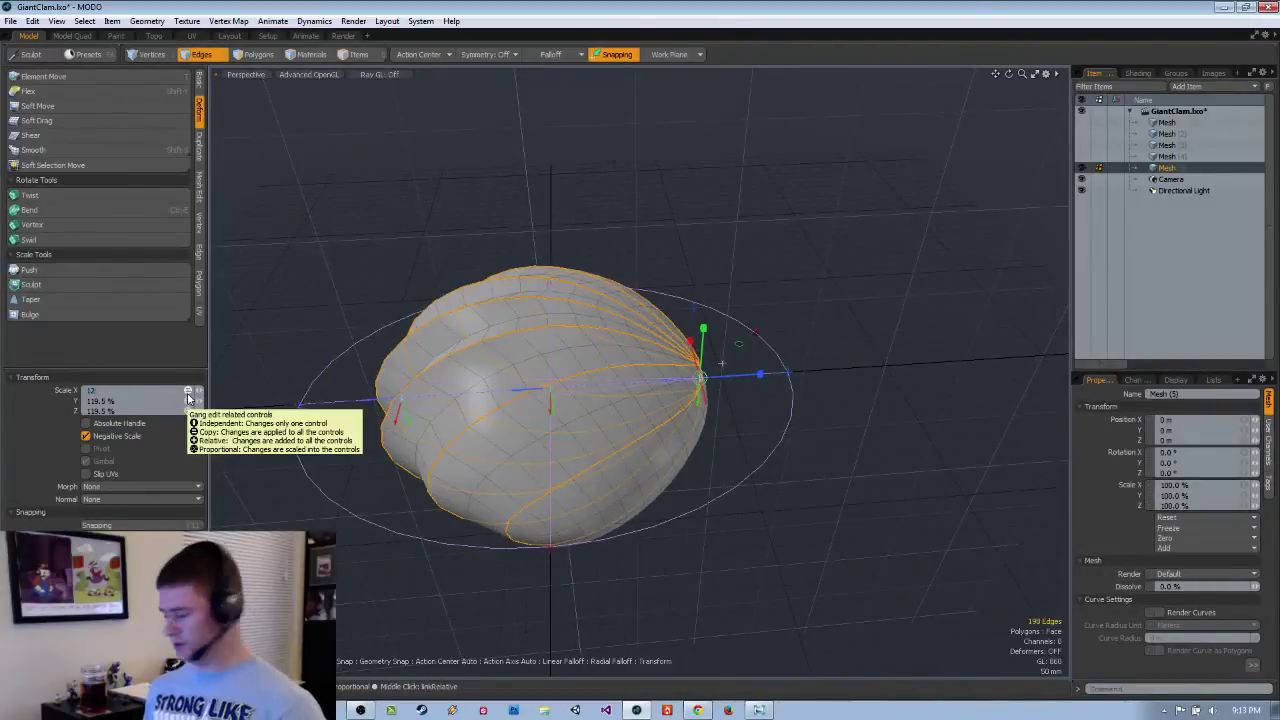
type("0")
key("Return")
left_click(188, 393)
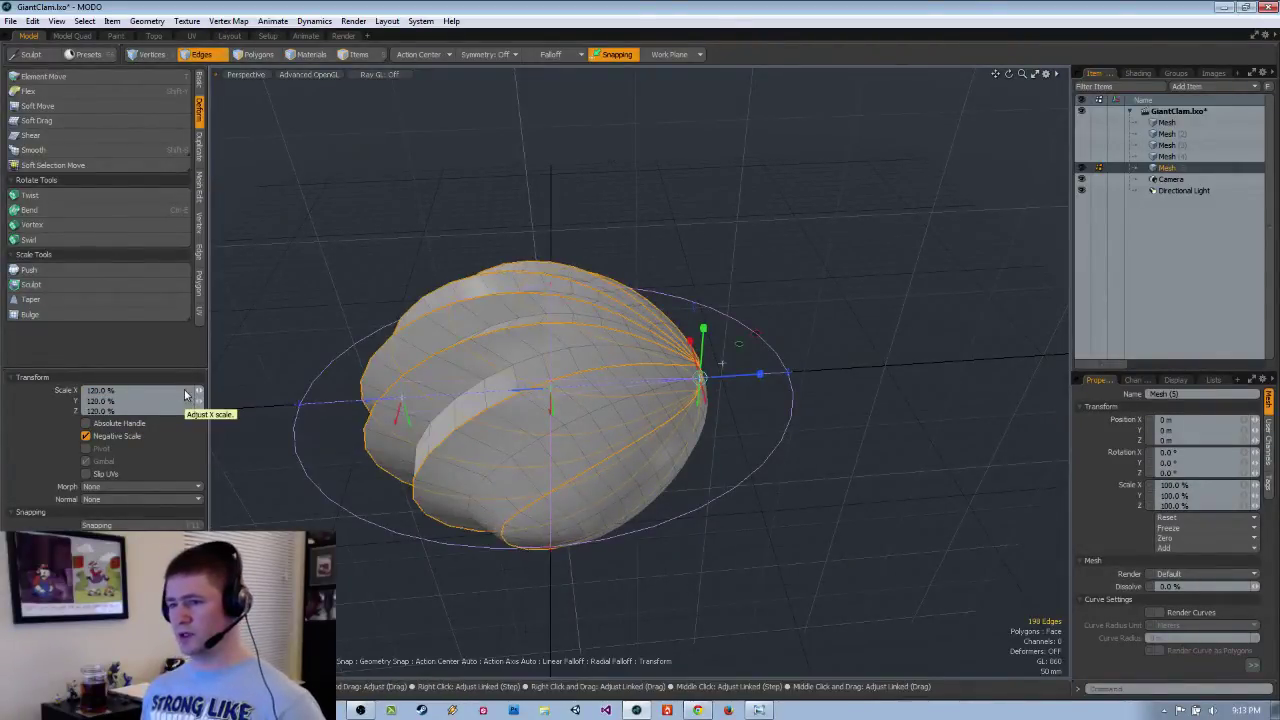
left_click(175, 391)
type("110")
key("Return")
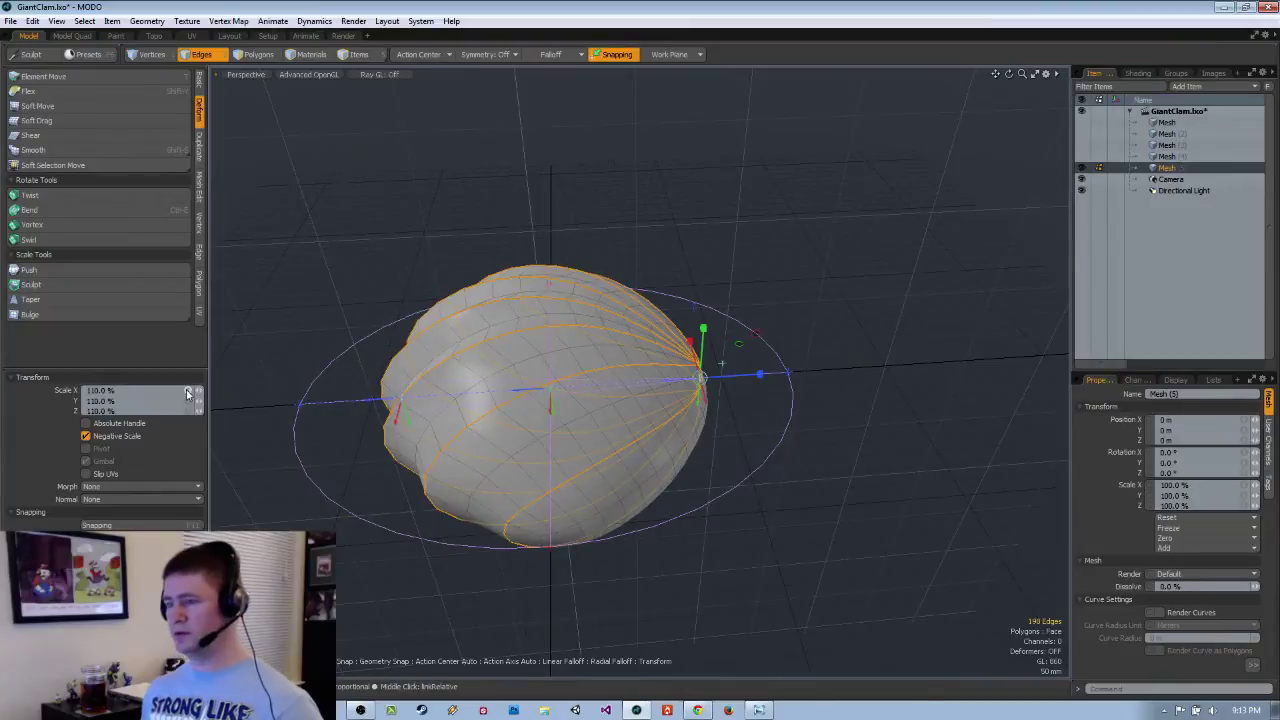
Widen the radial falloff in X beyond the shell's sides and inspect the resulting ribs from the front.
left_click_drag(862, 150, 1276, 48, "alt")
left_click_drag(716, 462, 635, 500, "alt")
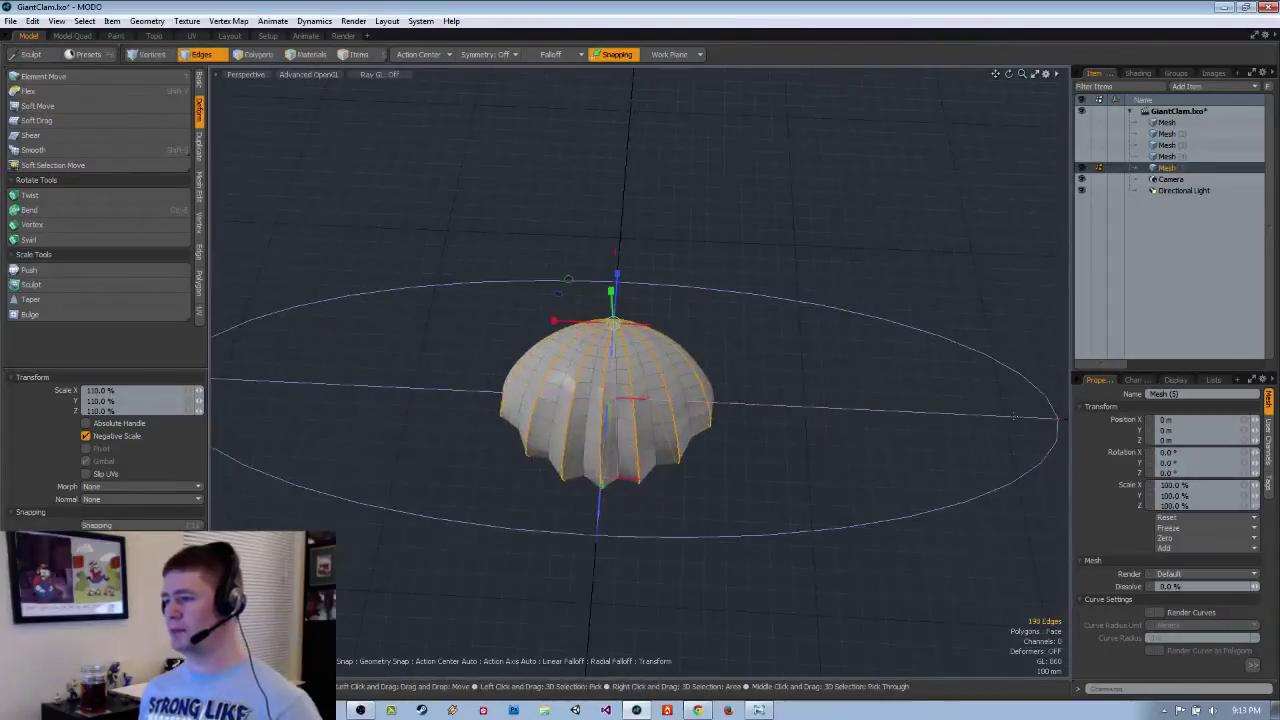
left_click_drag(1059, 419, 788, 406)
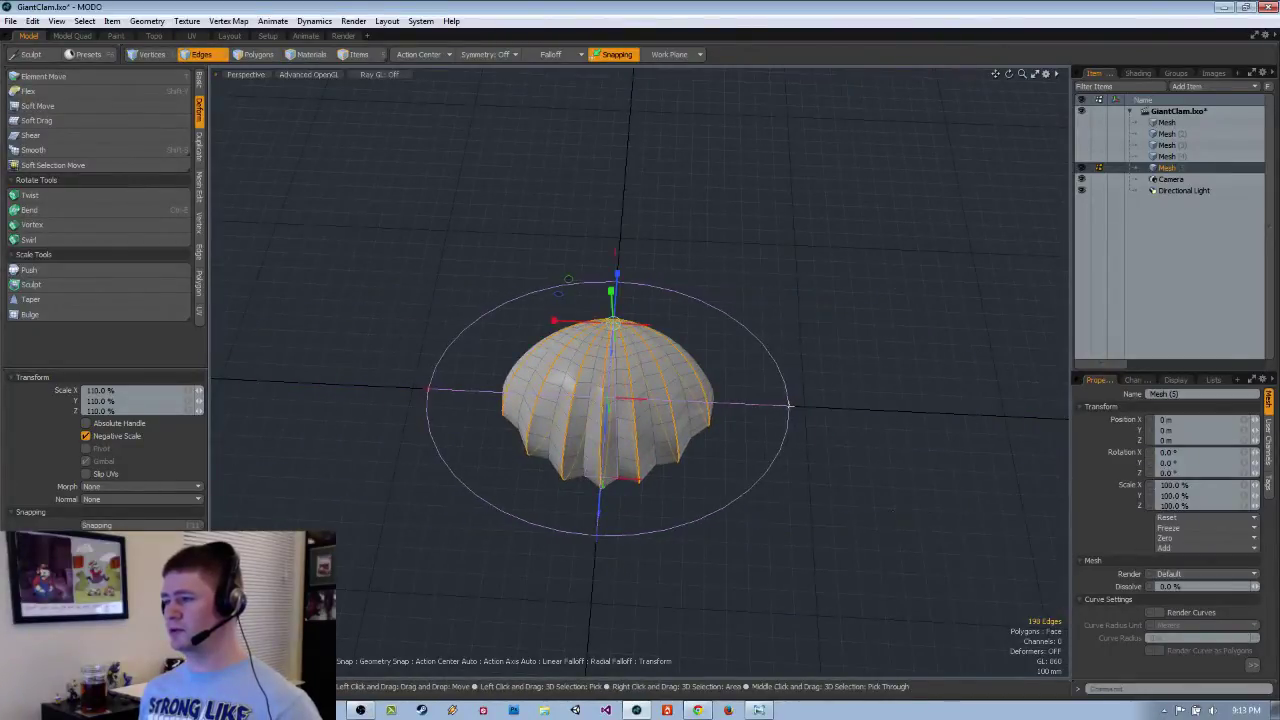
scroll(769, 421, "up", 5)
left_click_drag(789, 321, 700, 345, "alt")
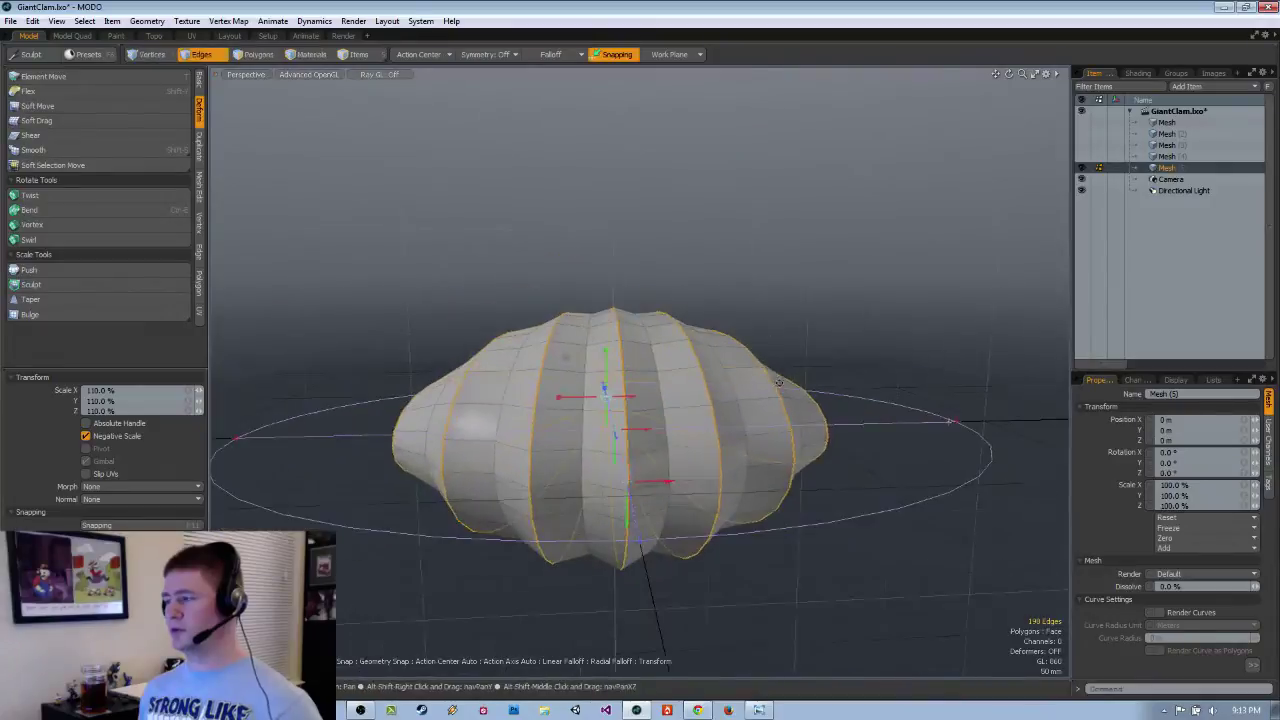
left_click_drag(656, 437, 566, 298, "alt")
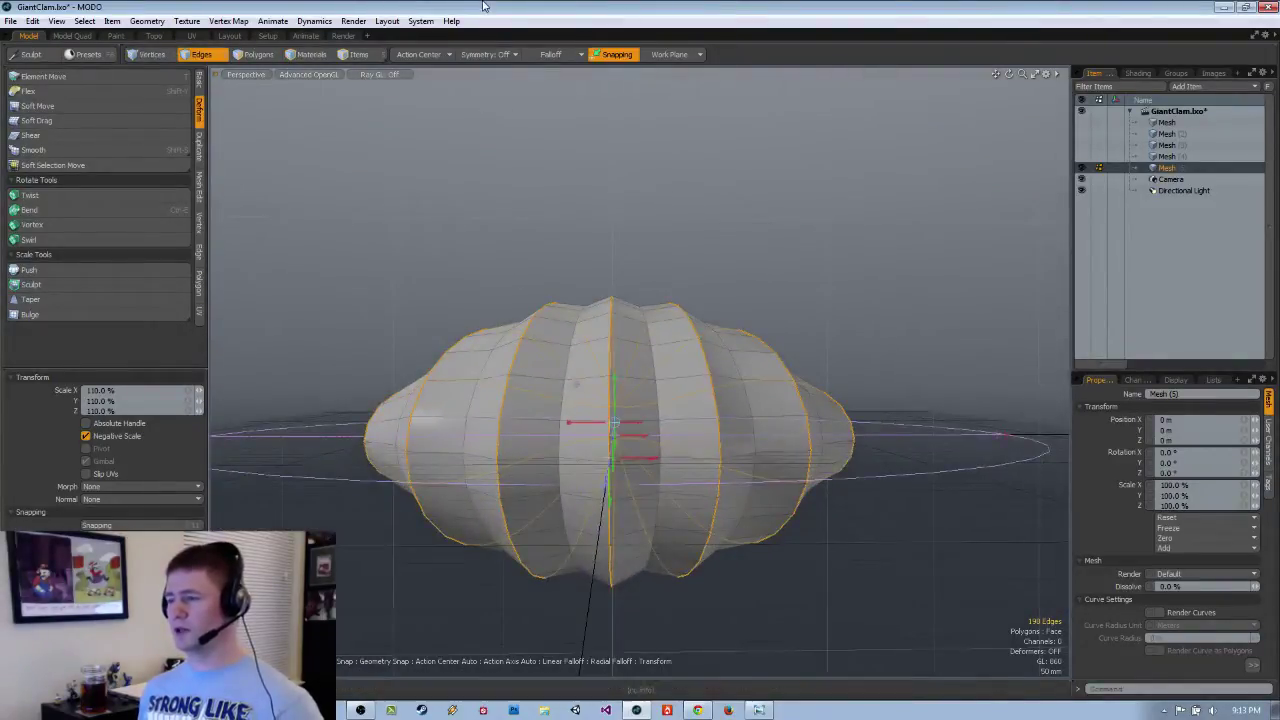
left_click_drag(607, 380, 638, 355, "alt")
Undo the last scale center changes and try stretching the edge loops further in Y about the shell's center.
key("ctrl+z")
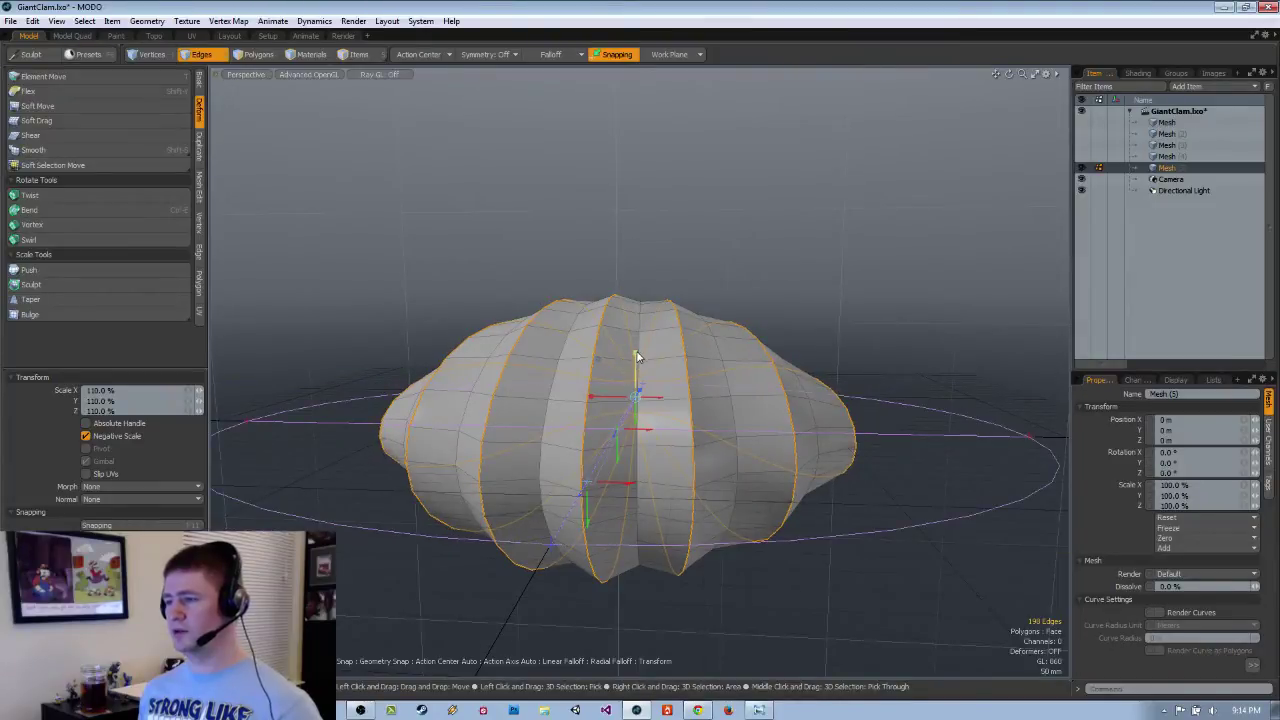
key("ctrl+z")
key("ctrl+z")
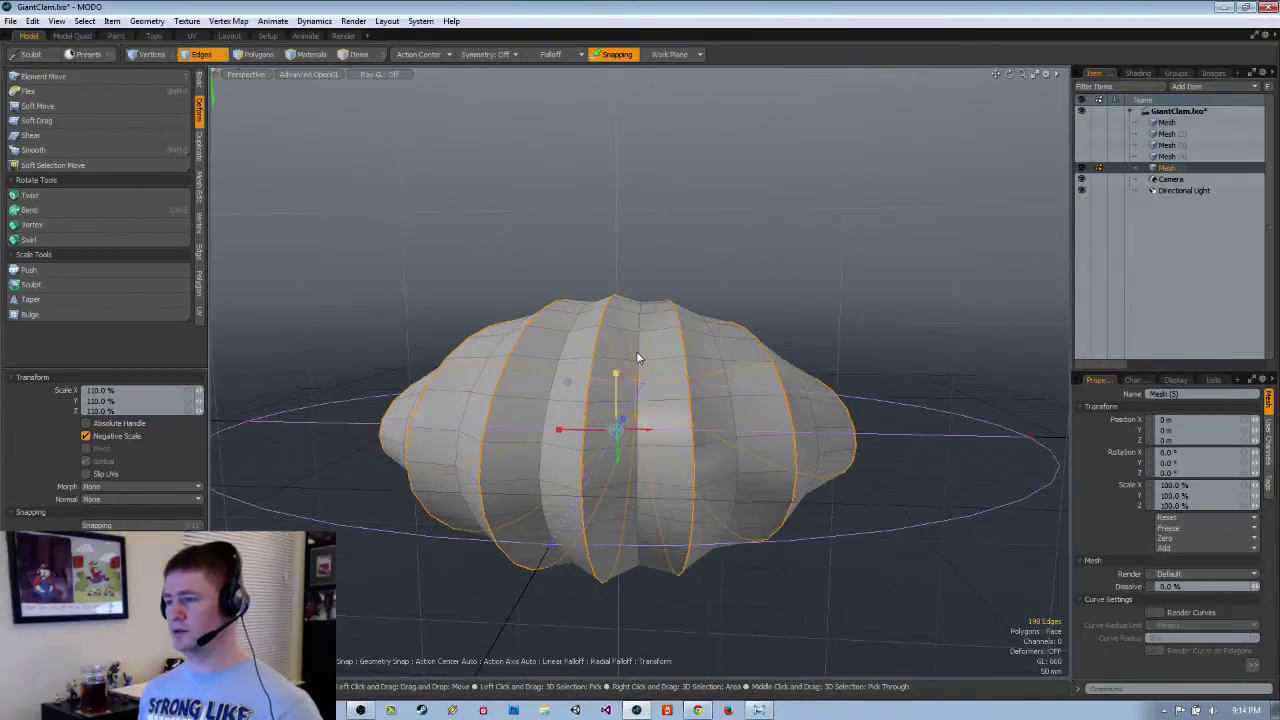
left_click_drag(639, 358, 788, 414, "alt")
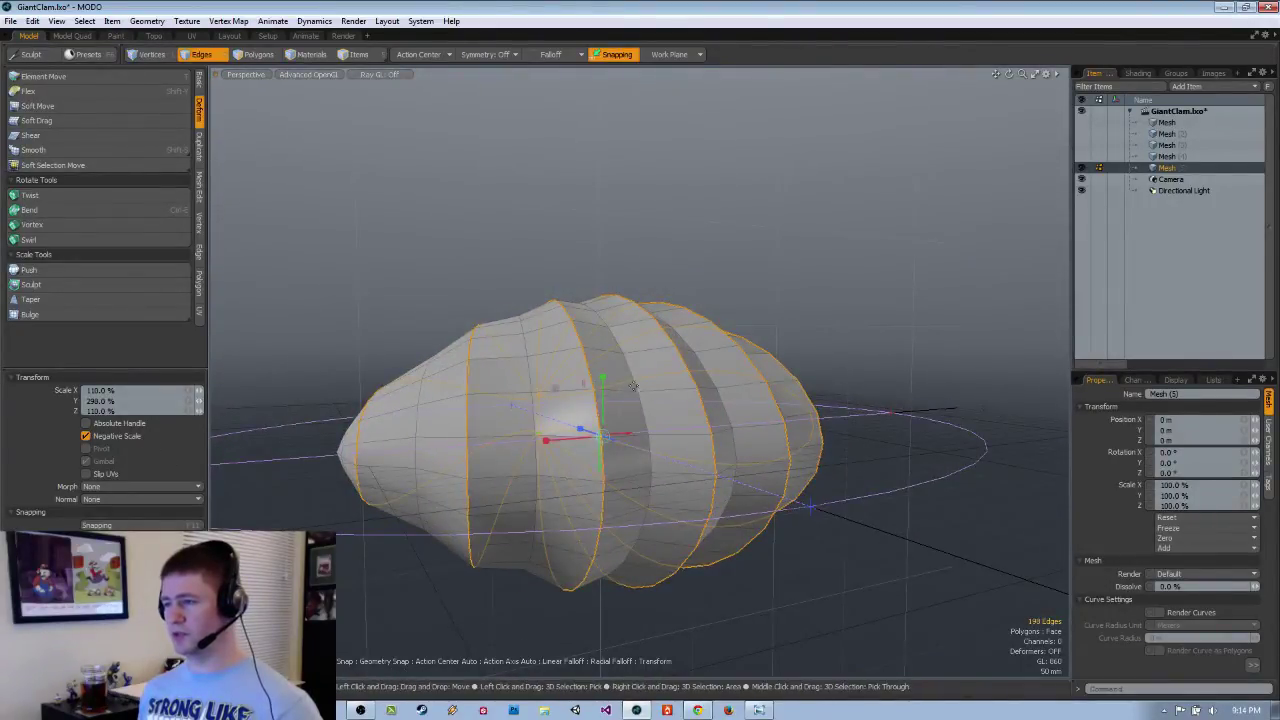
left_click_drag(634, 386, 556, 426, "alt")
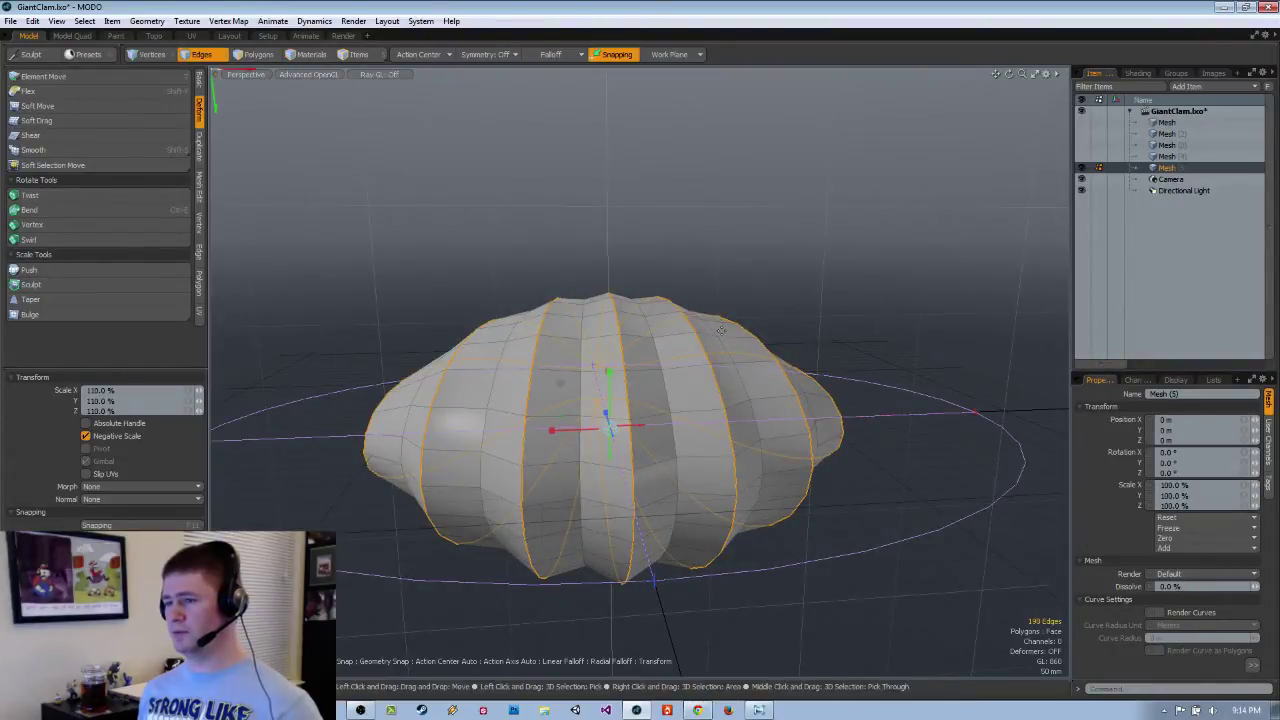
Undo the edge loops' scaling and the falloff's X widening, and check the falloff around the shell in top and perspective views.
key("q")
key("r")
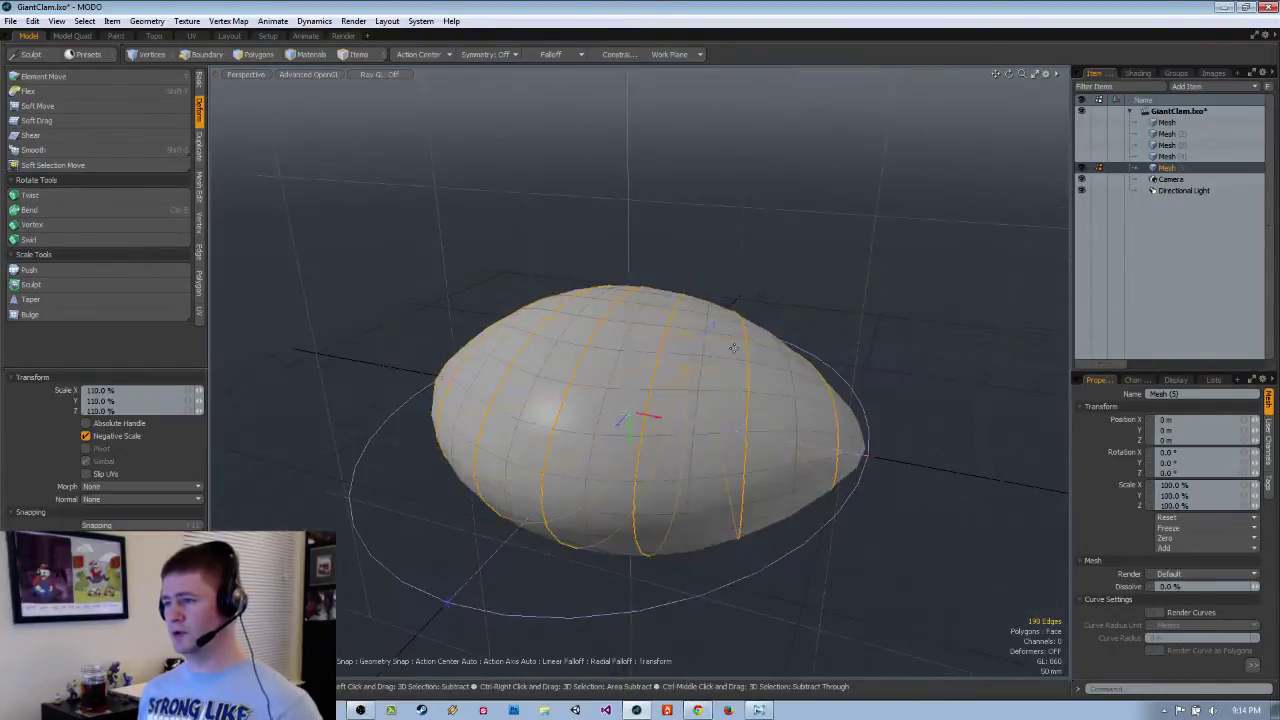
left_click_drag(733, 347, 354, 471, "alt")
key("ctrl+space")
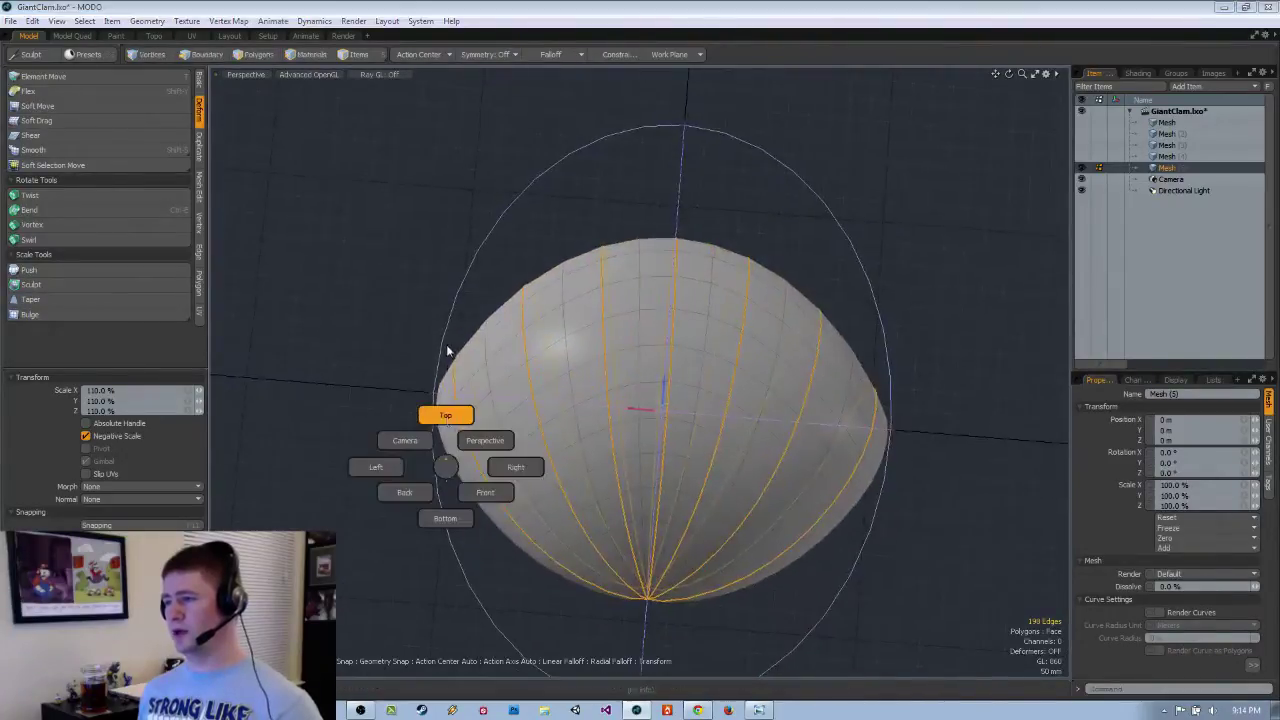
left_click(618, 358)
key("ctrl+space")
left_click(614, 336)
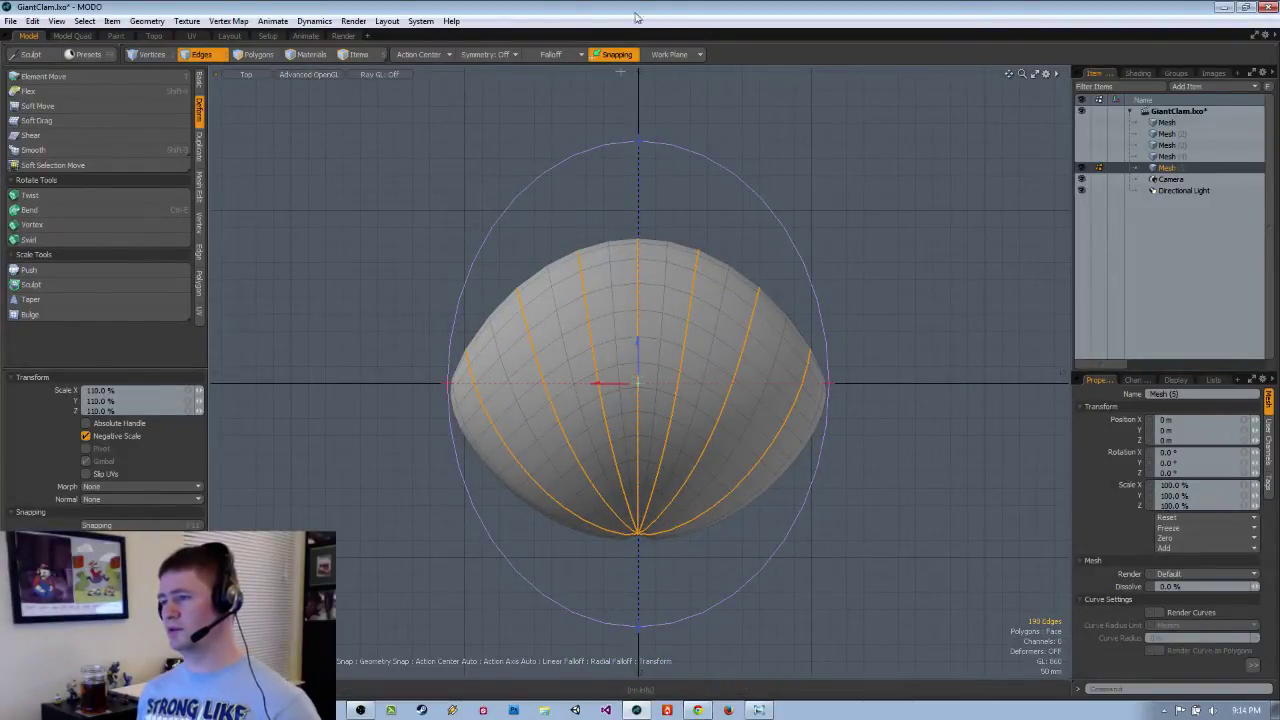
key("ctrl+space")
left_click(688, 298)
left_click_drag(688, 298, 628, 326, "alt")
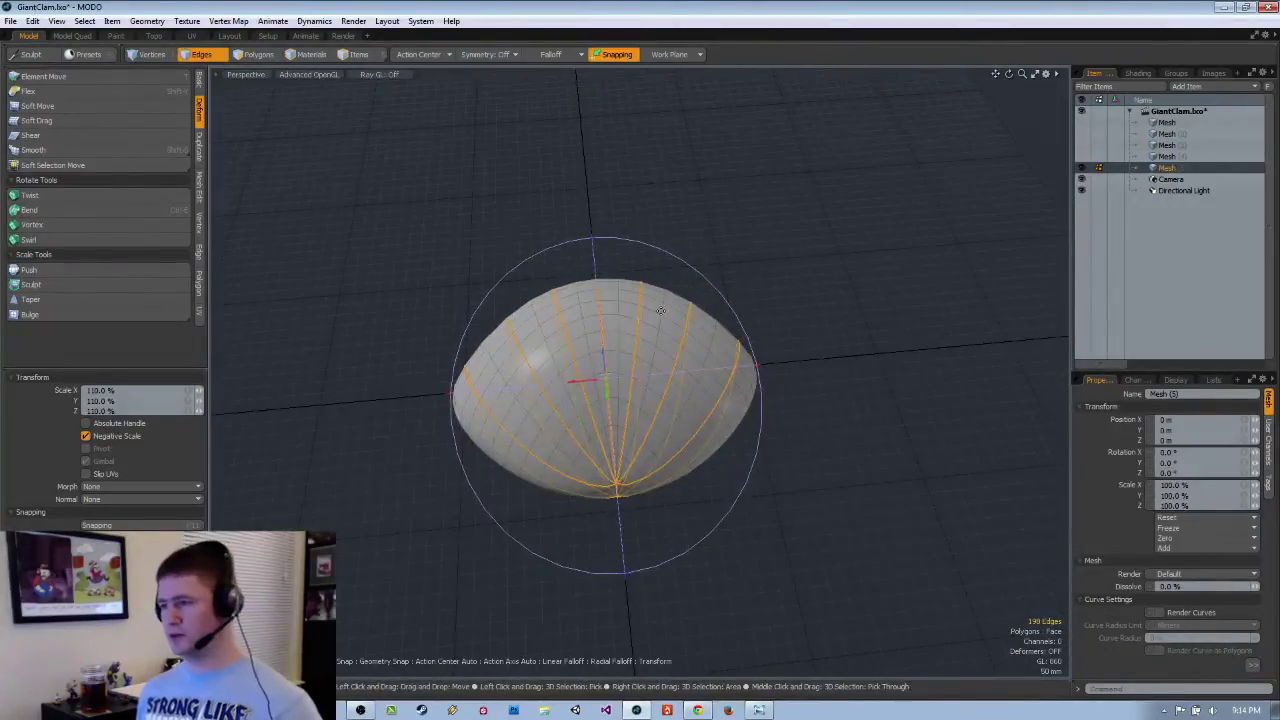
Clear the linear and radial falloffs, restore the alternating edge loop selection, and center the shell in the top view.
key("space")
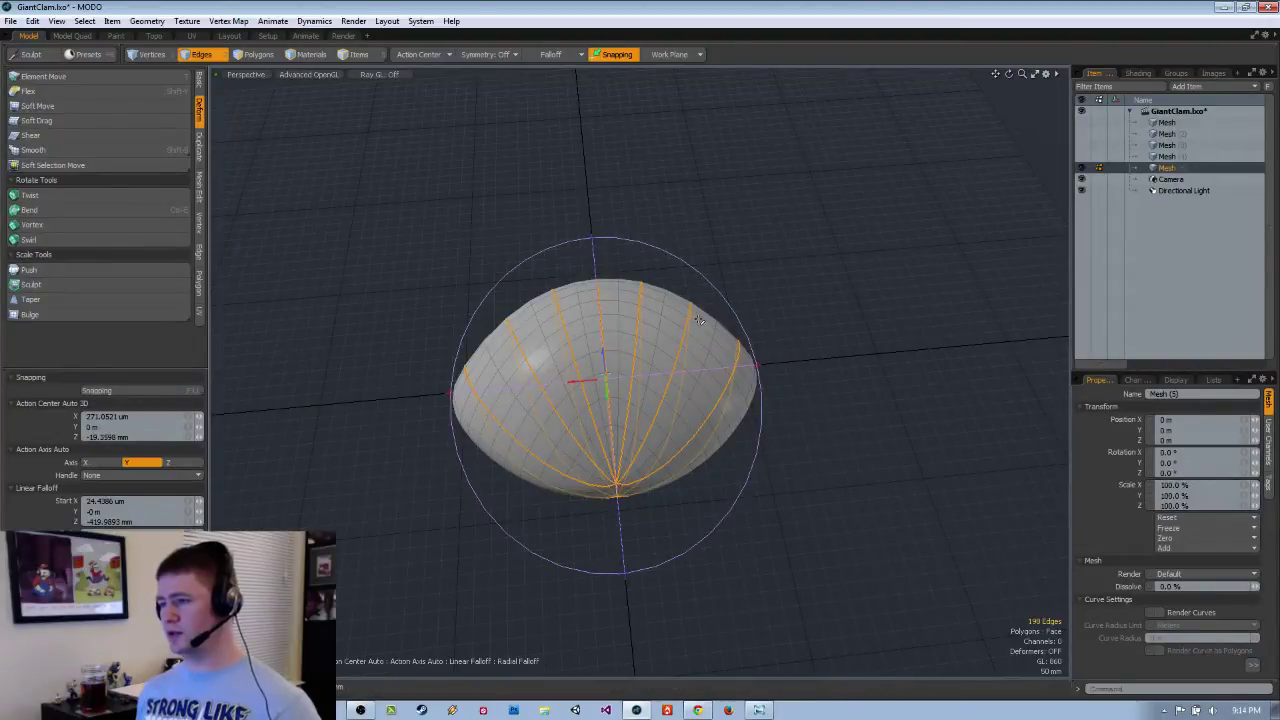
key("Escape")
key("Escape")
key("Escape")
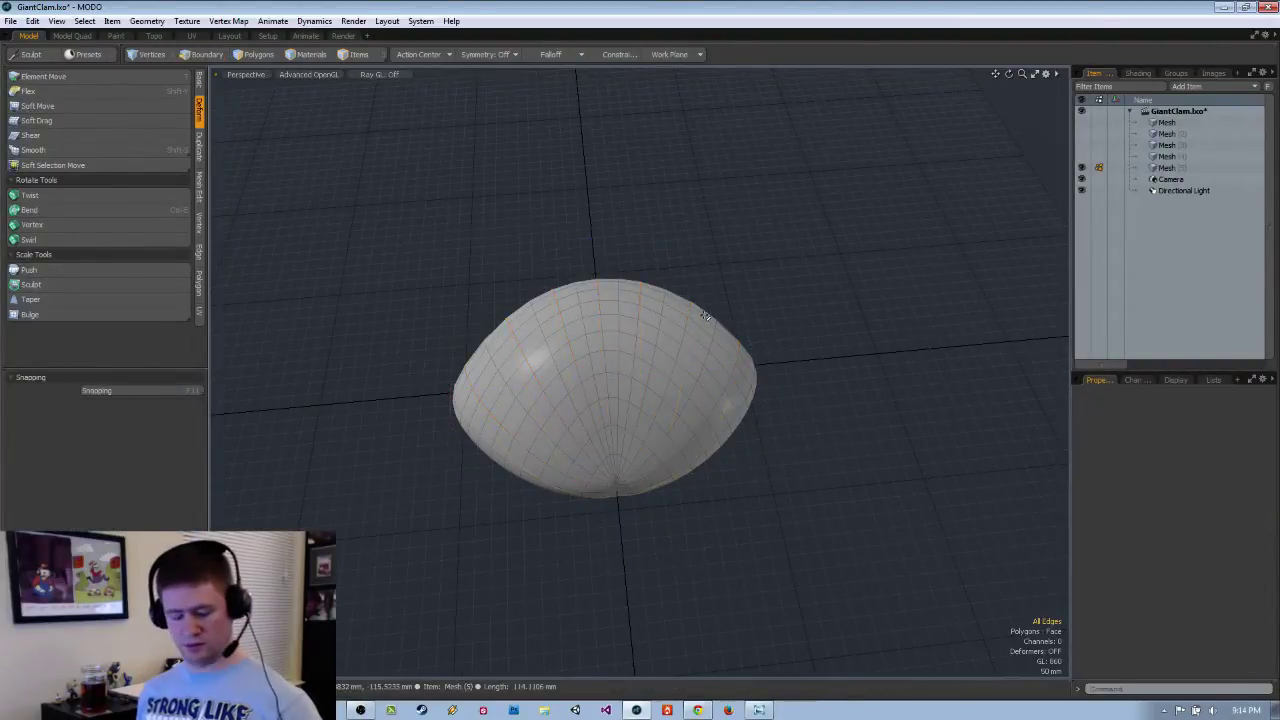
key("ctrl+z")
left_click(705, 316)
key("2")
key("ctrl+space")
left_click(733, 236)
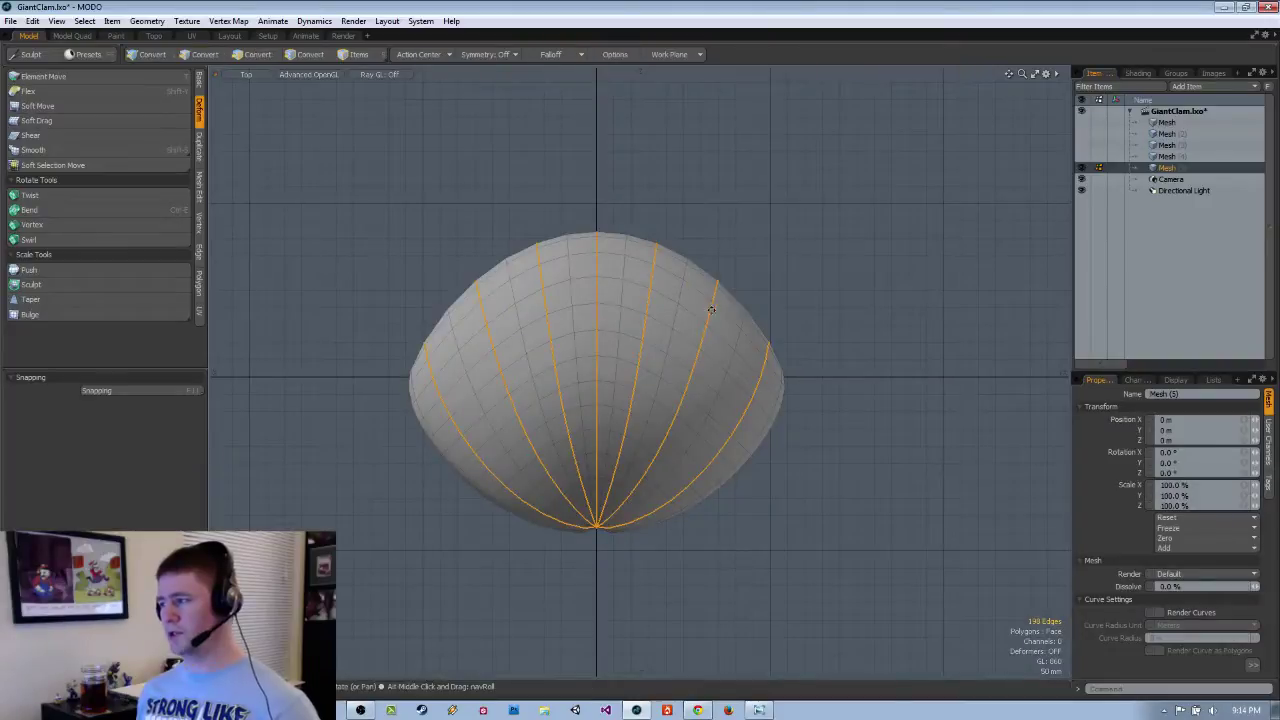
left_click_drag(628, 333, 651, 300, "alt+shift")
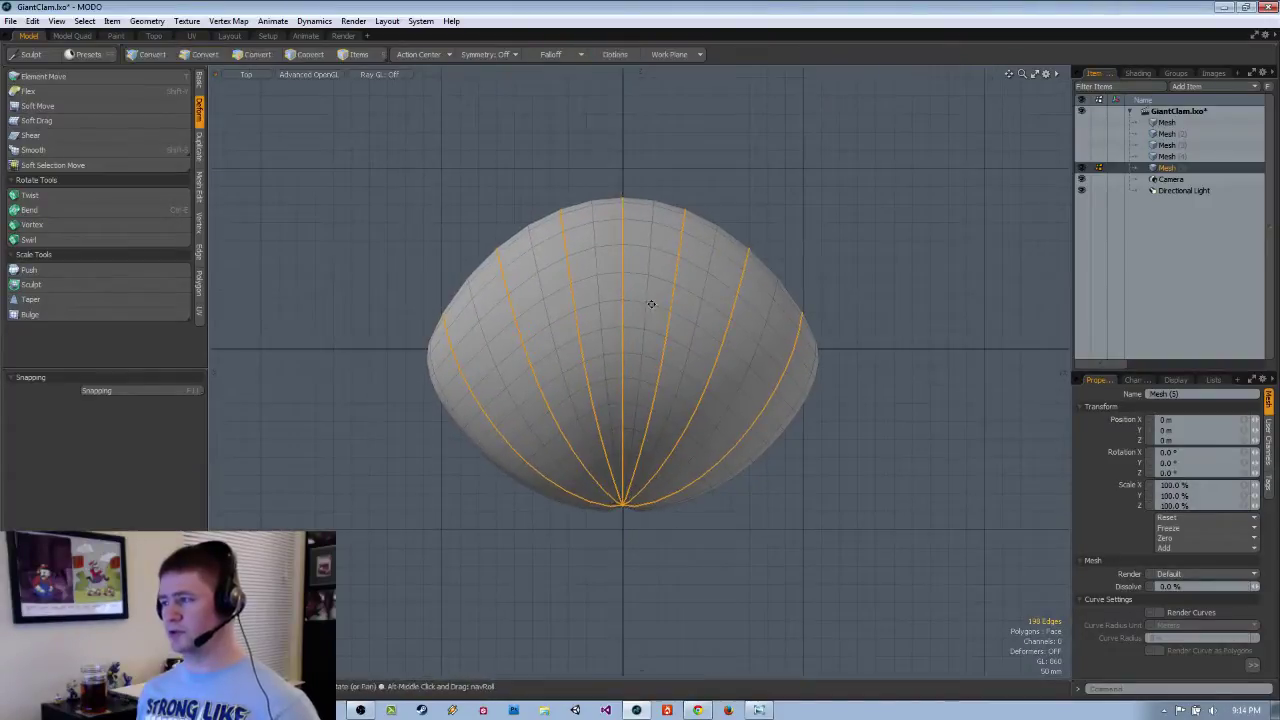
Add a linear falloff running between the shell's hinge point and its opposite outer edge in the top view.
left_click(569, 59)
left_click(567, 85)
left_click_drag(621, 516, 621, 197)
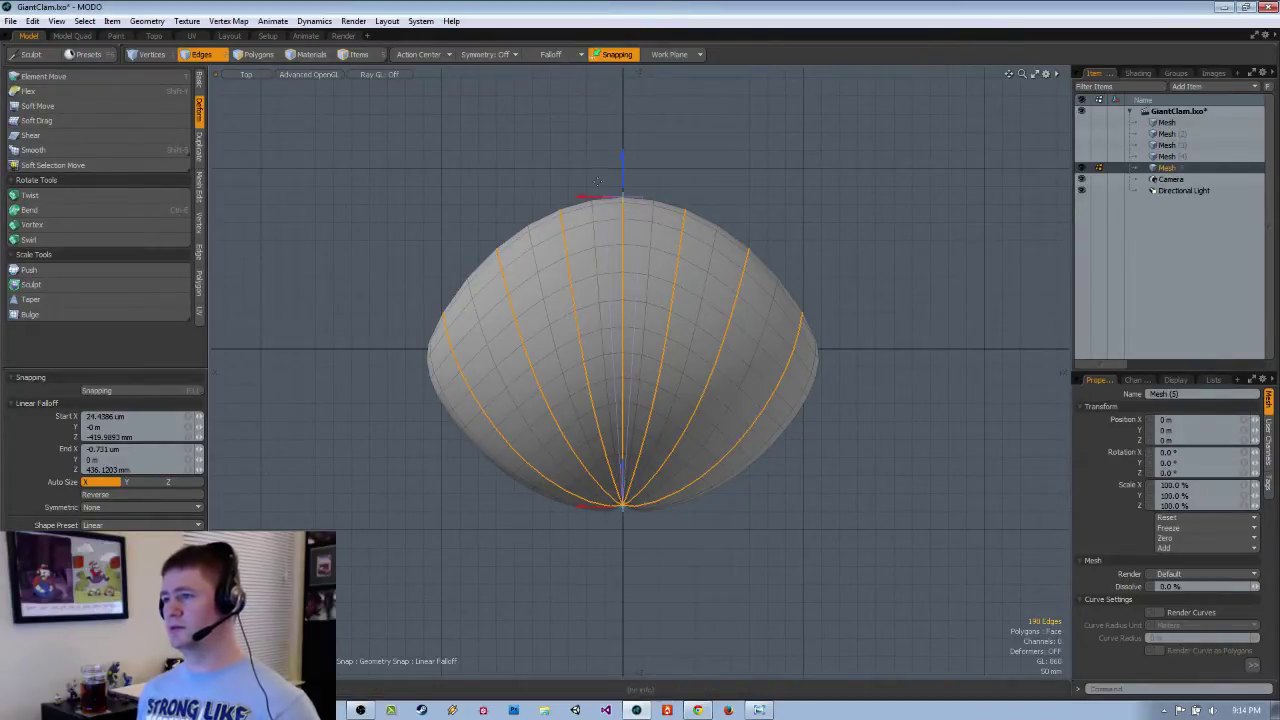
Add a radial falloff centered on the shell and enlarge it well beyond the shell's outline.
left_click(621, 246)
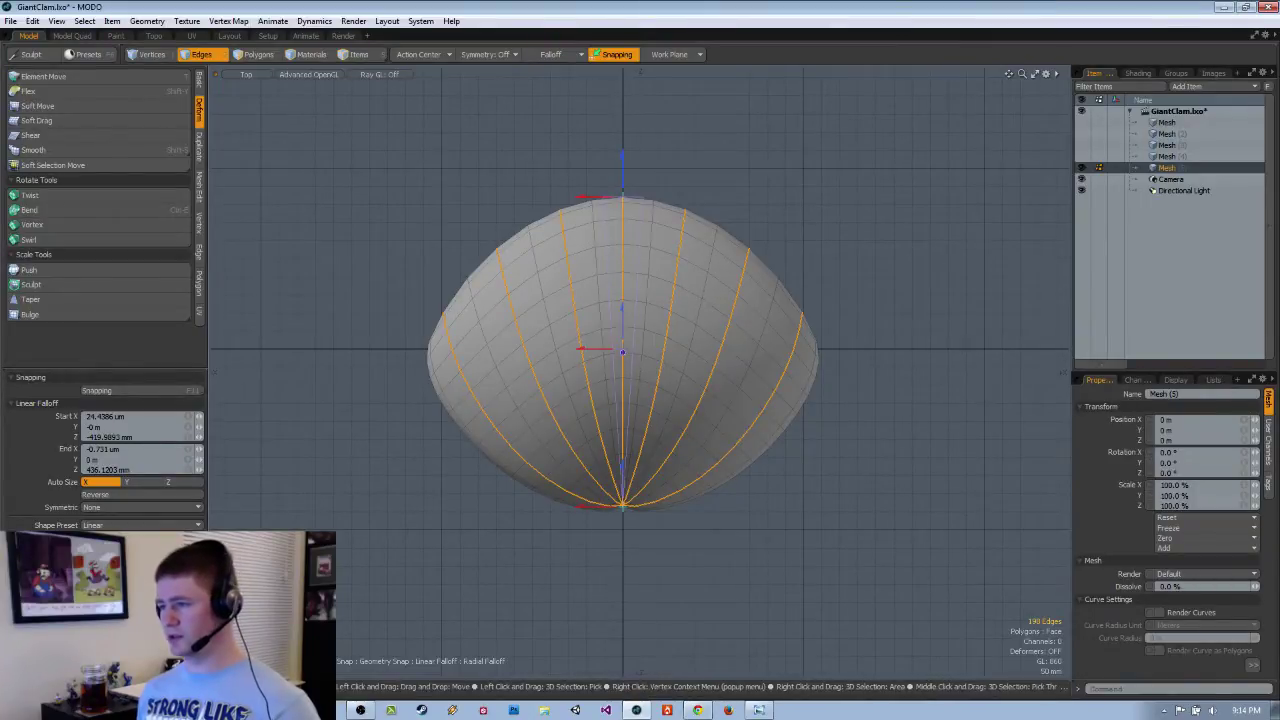
left_click_drag(806, 440, 1000, 683)
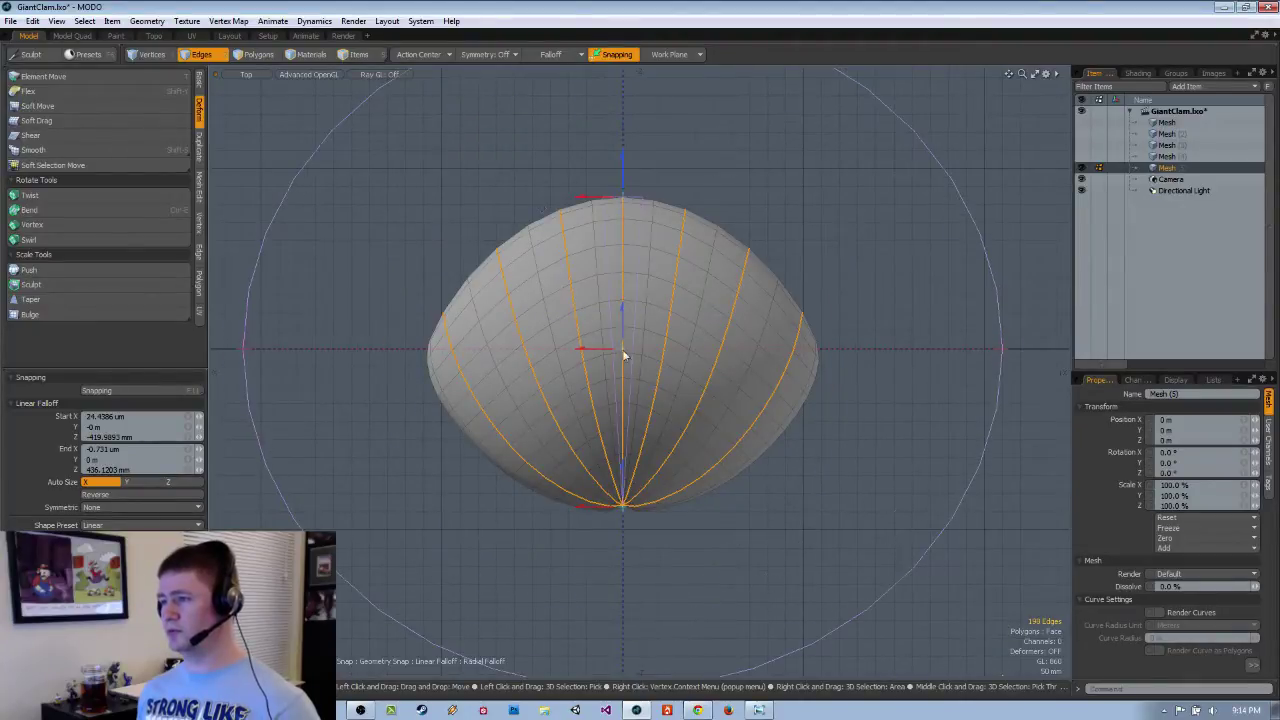
left_click_drag(626, 355, 584, 285, "alt+shift")
left_click_drag(584, 285, 535, 266, "ctrl+alt")
mouse_move(535, 266)
left_mouse_down("alt+shift")
mouse_move(520, 263)
mouse_move(530, 291)
left_mouse_up("alt+shift")
scroll(548, 280, "up", 1)
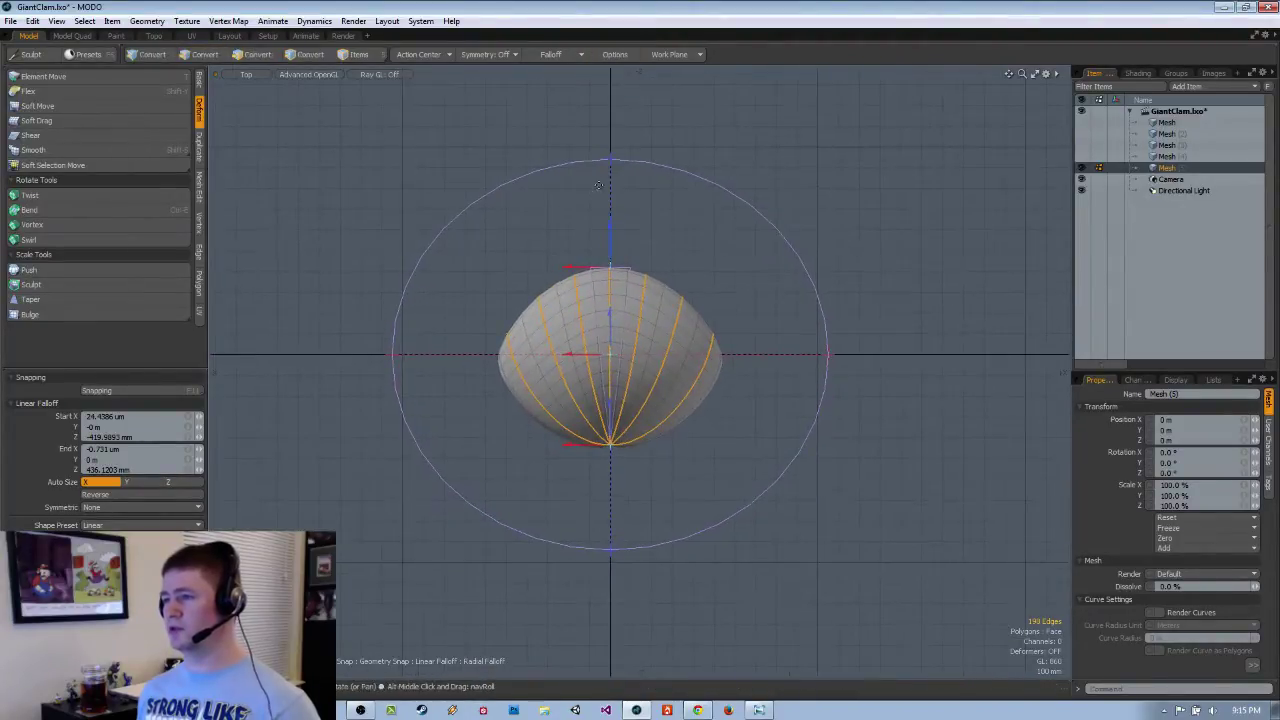
left_click_drag(610, 161, 610, 146)
scroll(548, 150, "up", 3)
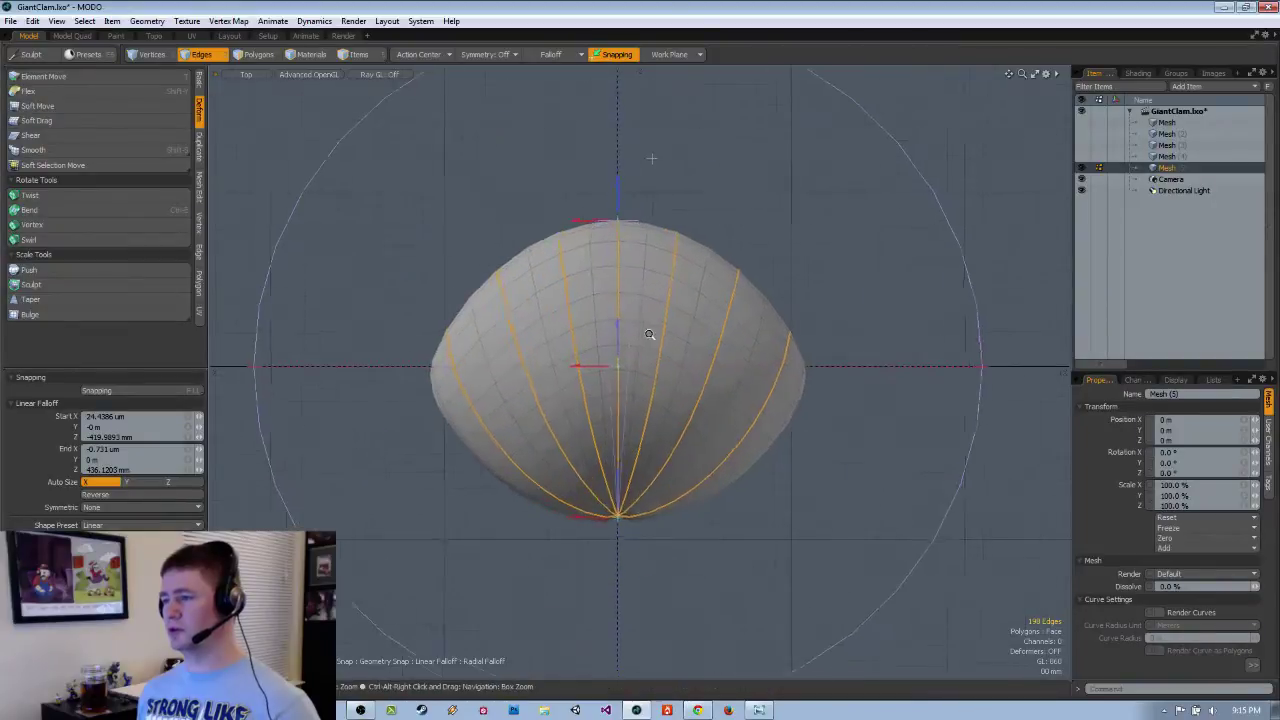
scroll(650, 300, "down", 1)
left_click_drag(650, 300, 649, 246, "alt+shift")
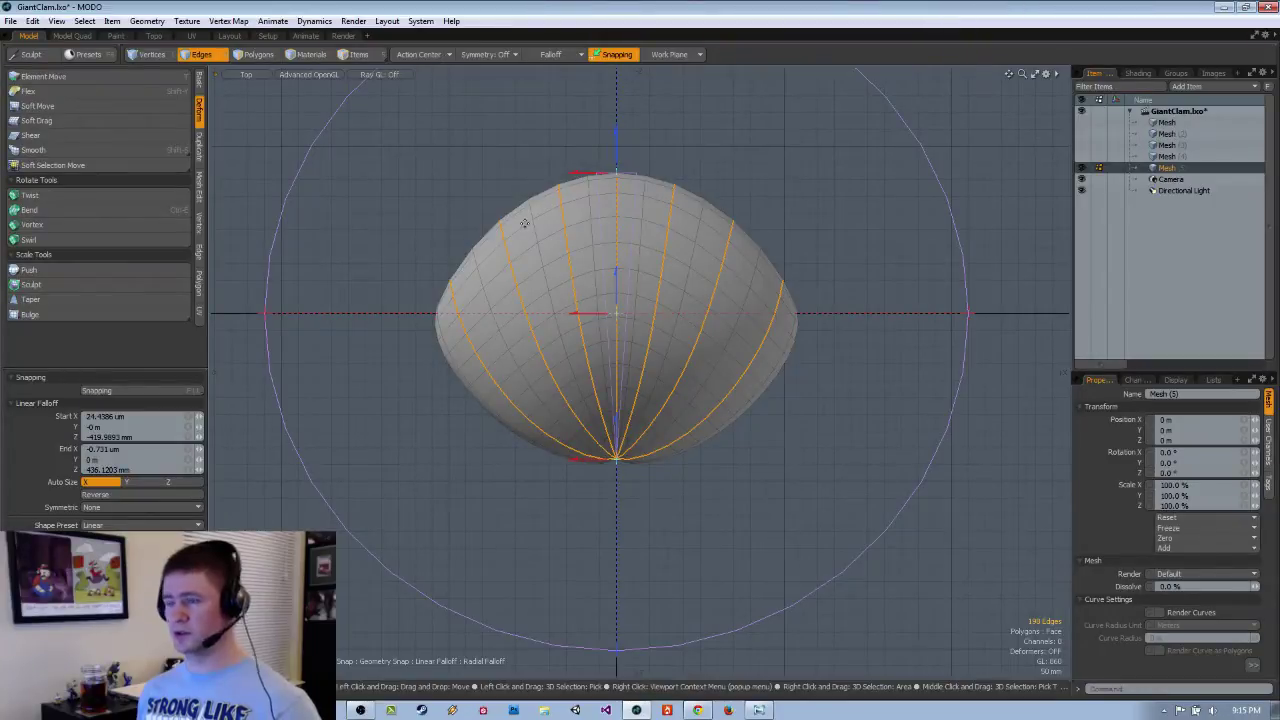
Try scaling the edge loops about the hinge point with an automatic action center, using 110% X, 188.5% Y and 119% Z.
key("r")
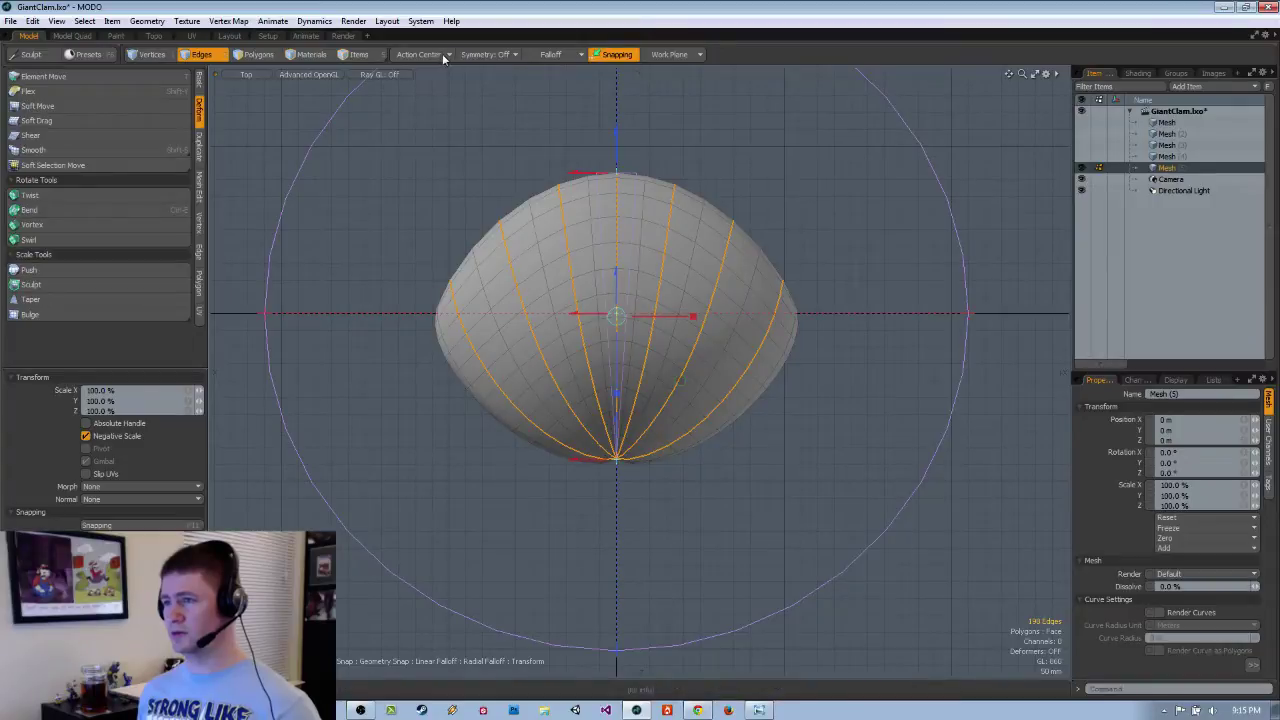
scroll(655, 445, "up", 5)
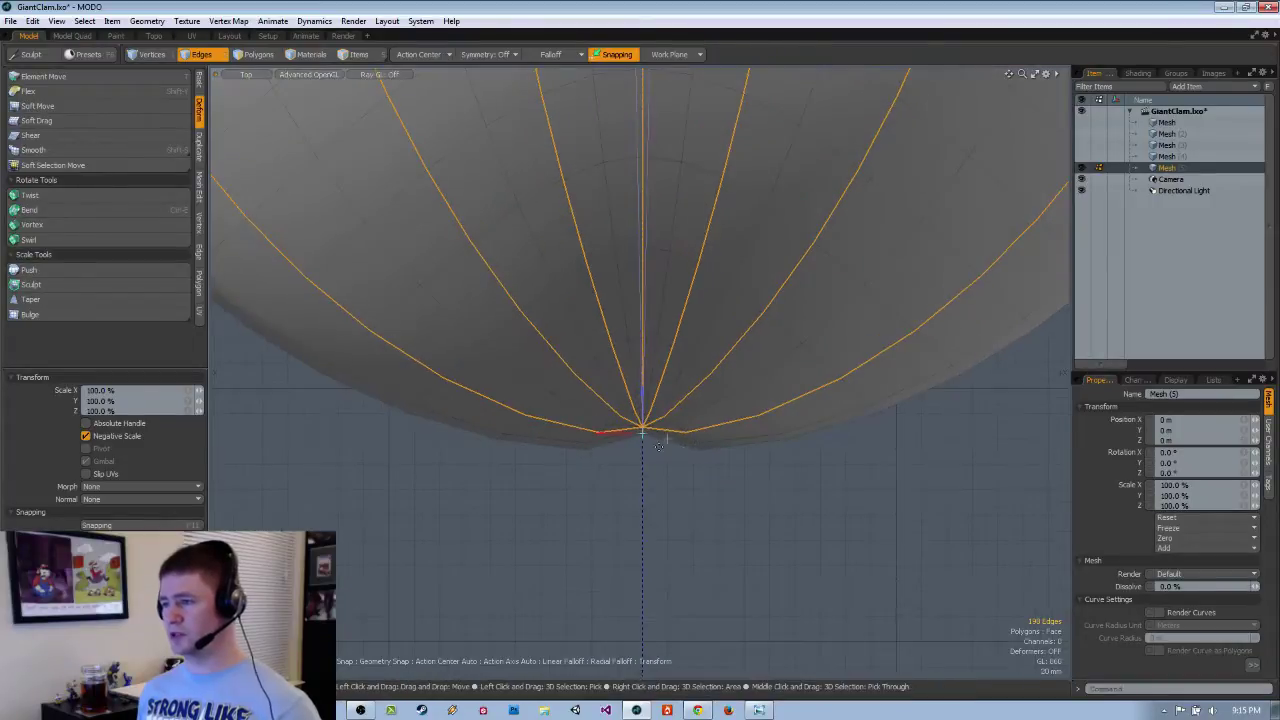
scroll(668, 463, "down", 5)
key("ctrl+space")
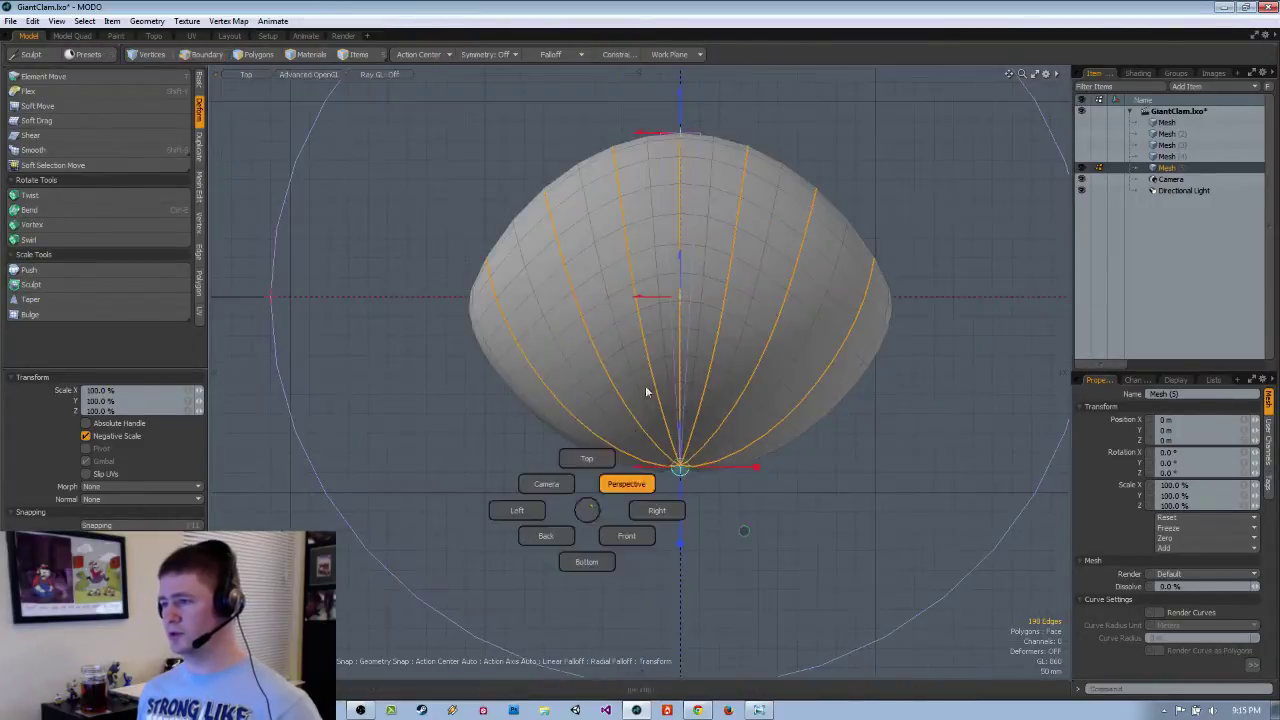
left_click(646, 391)
left_click_drag(646, 391, 725, 388, "alt")
left_click_drag(550, 403, 711, 313, "alt")
left_click_drag(453, 429, 592, 428, "alt")
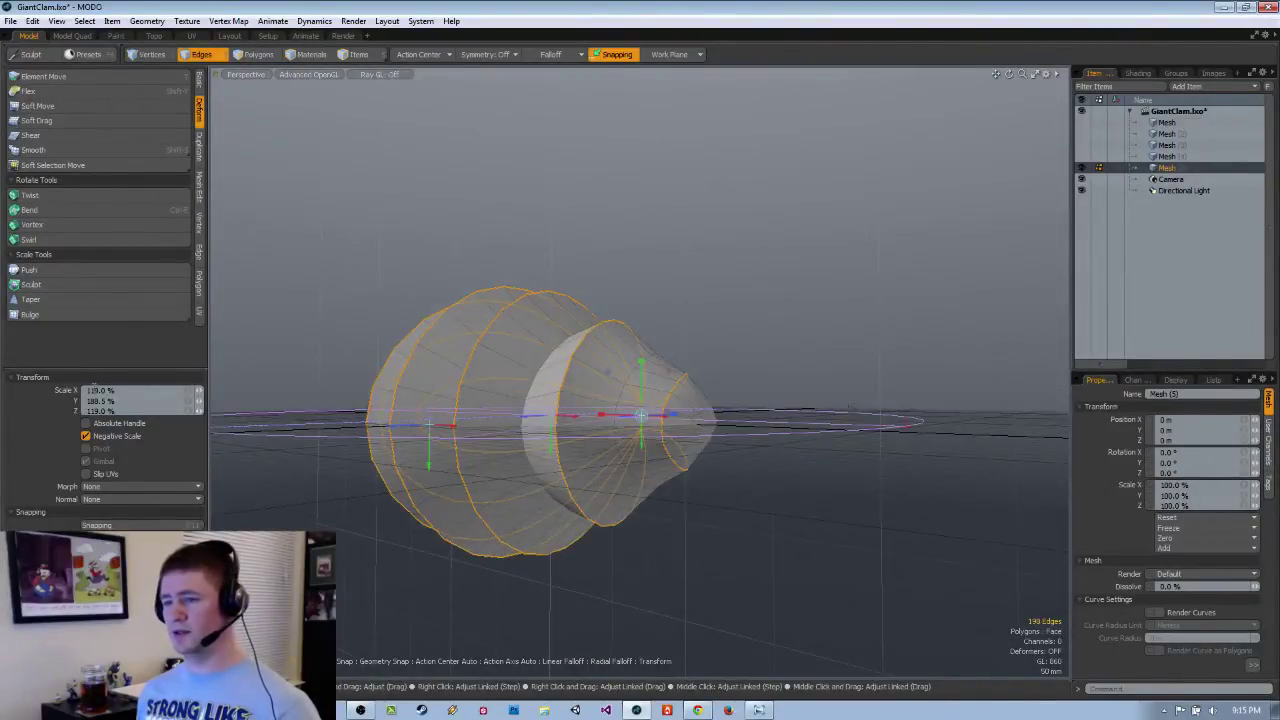
type("110")
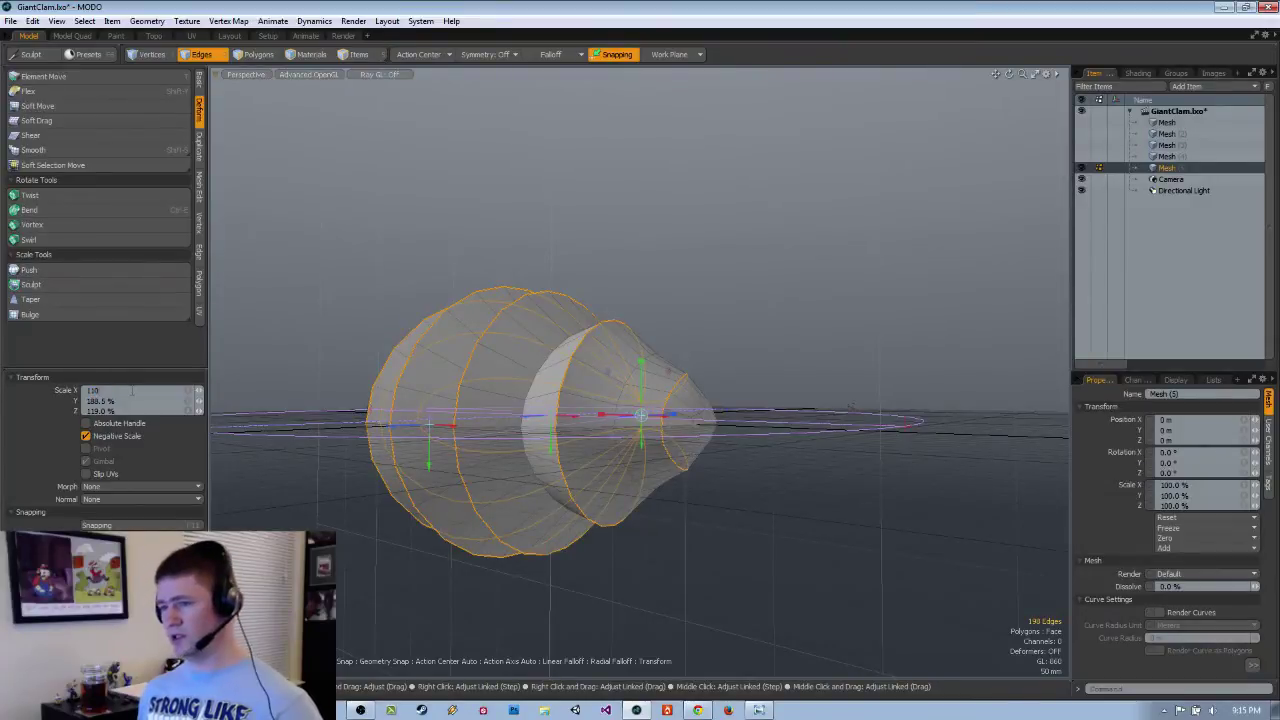
left_click(122, 408)
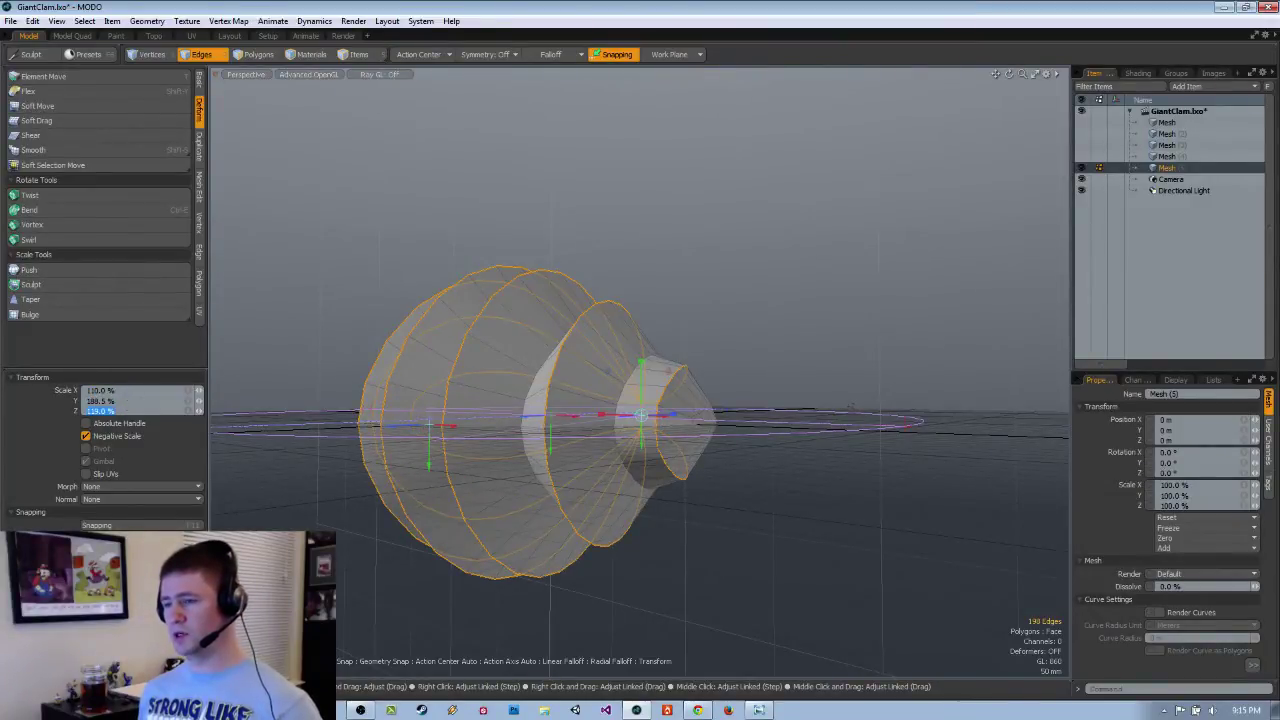
Inspect the stretched ribs and undo the edge loops' last scale changes.
left_click_drag(466, 364, 362, 434, "alt")
key("ctrl+z")
key("ctrl+z")
key("ctrl+z")
mouse_move(716, 398)
left_mouse_down("alt")
mouse_move(712, 385)
mouse_move(724, 393)
left_mouse_up("alt")
Try scaling the edge loops to about 112.5% in X and 118% in Y and Z, and undo it.
left_click_drag(199, 393, 203, 393)
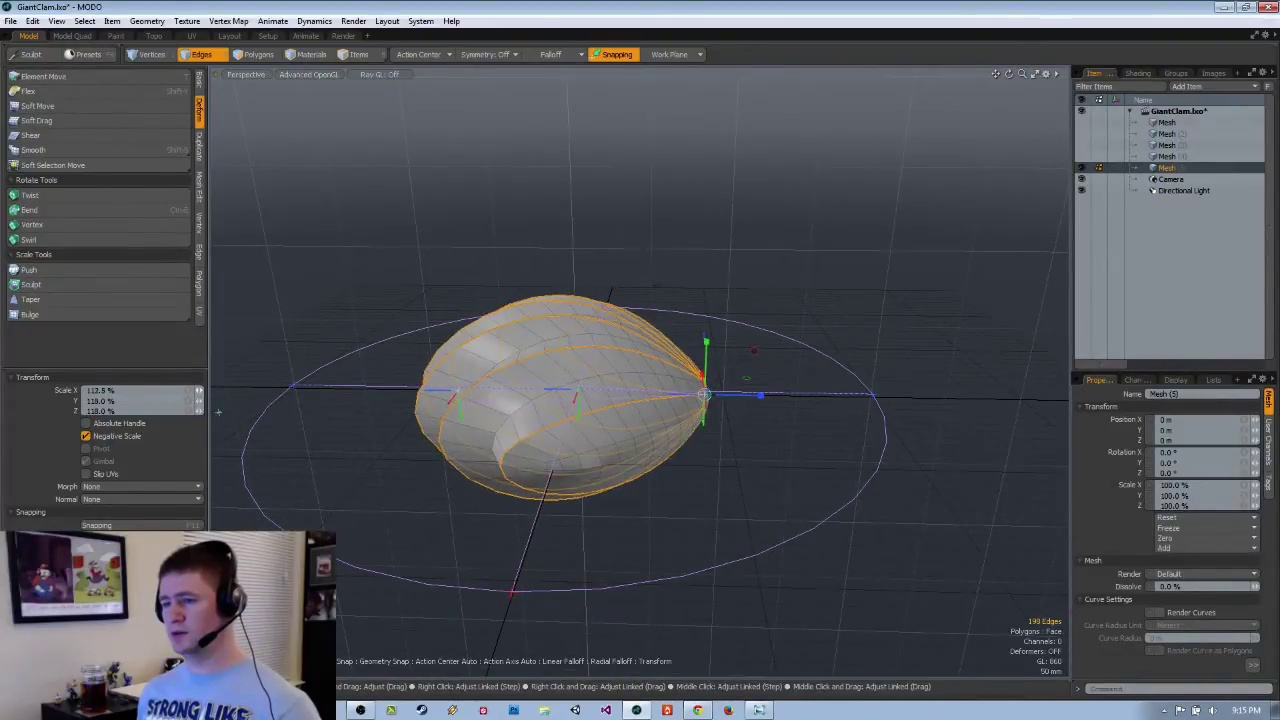
key("ctrl+z")
key("ctrl+z")
left_click_drag(498, 378, 530, 372, "alt")
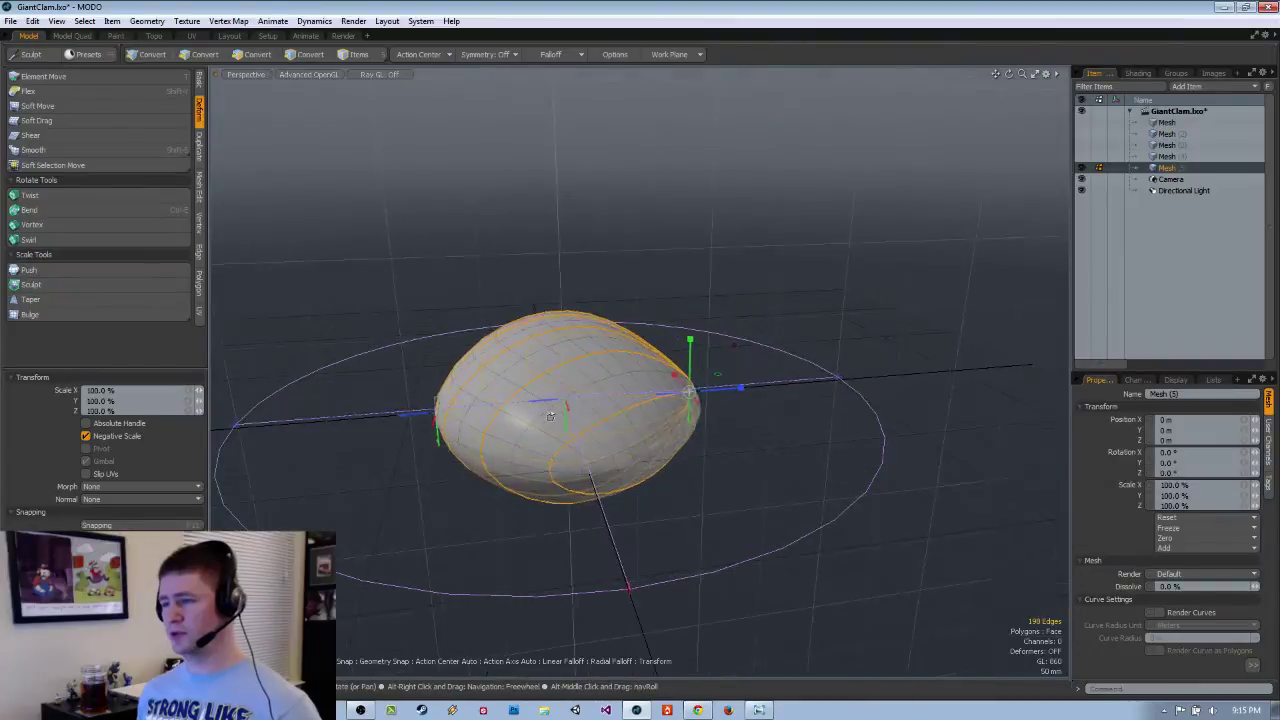
Scale the edge loops to 111% X, 140% Y and 110% Z, and compare the ribs with the clam reference drawings.
left_click_drag(201, 396, 908, 440)
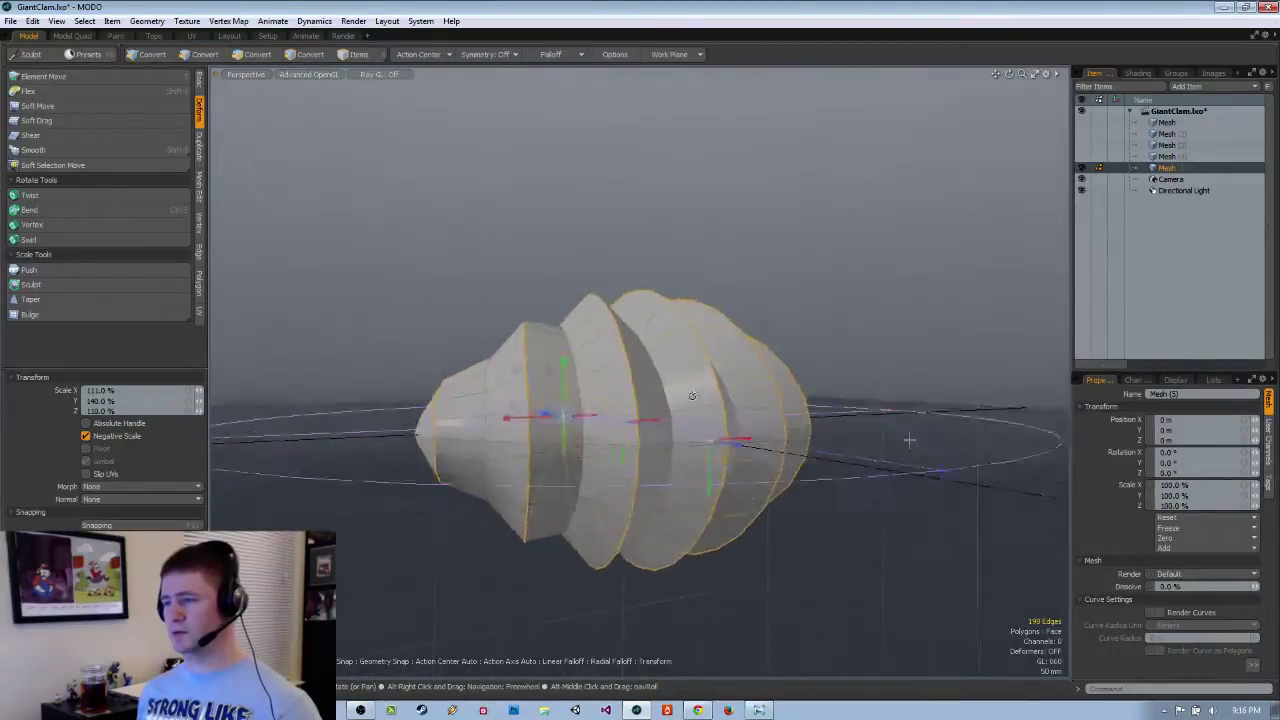
left_click_drag(692, 396, 619, 394, "alt")
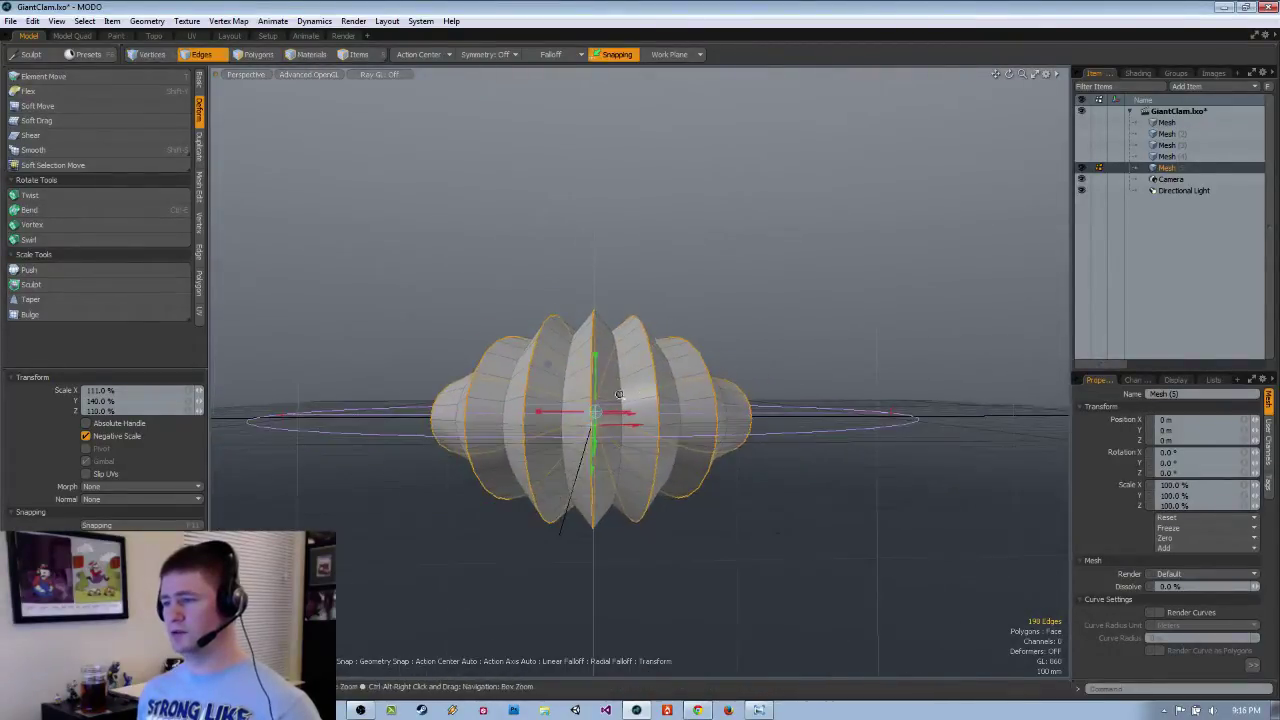
left_click_drag(617, 8, 899, 23)
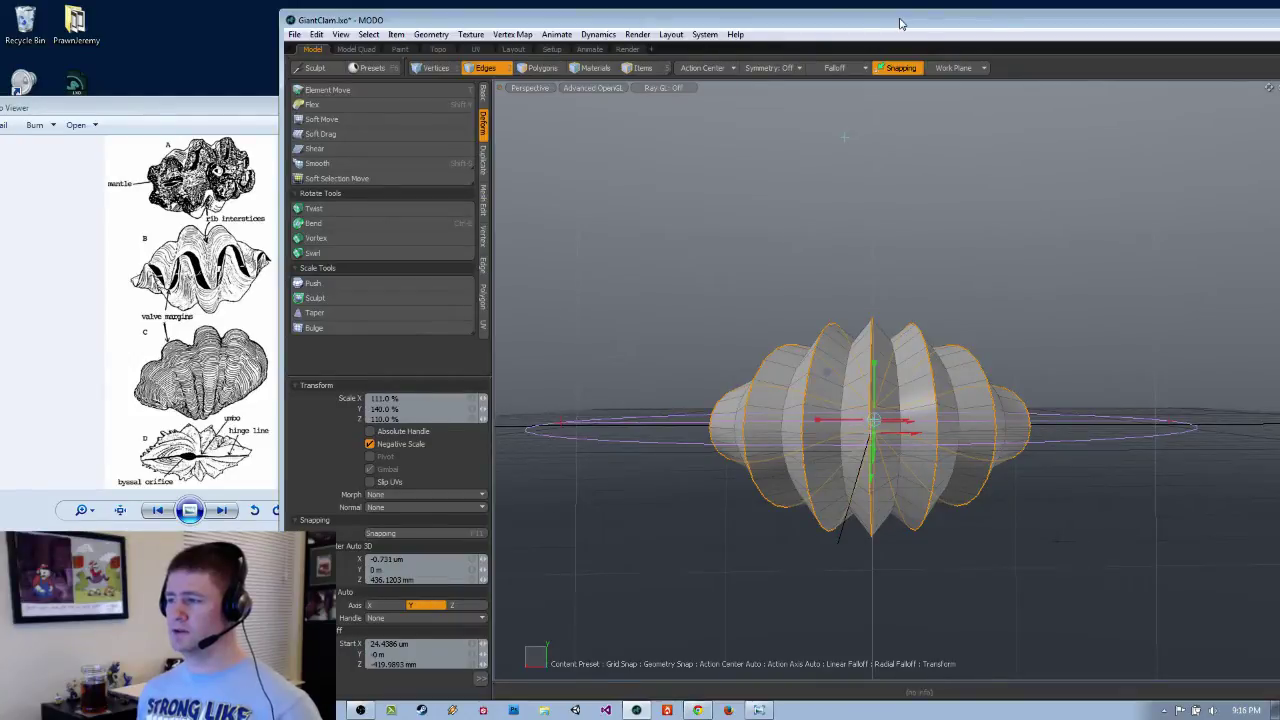
left_click_drag(899, 23, 897, 24)
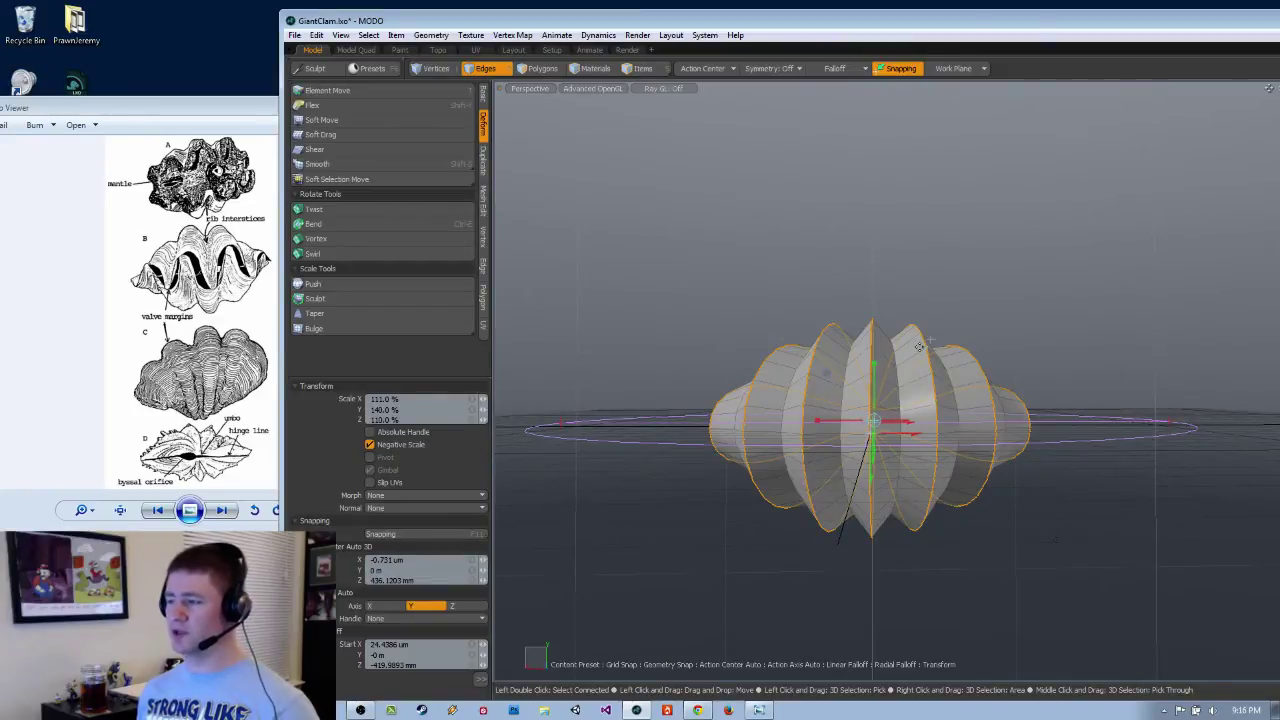
left_click_drag(929, 337, 979, 334, "alt")
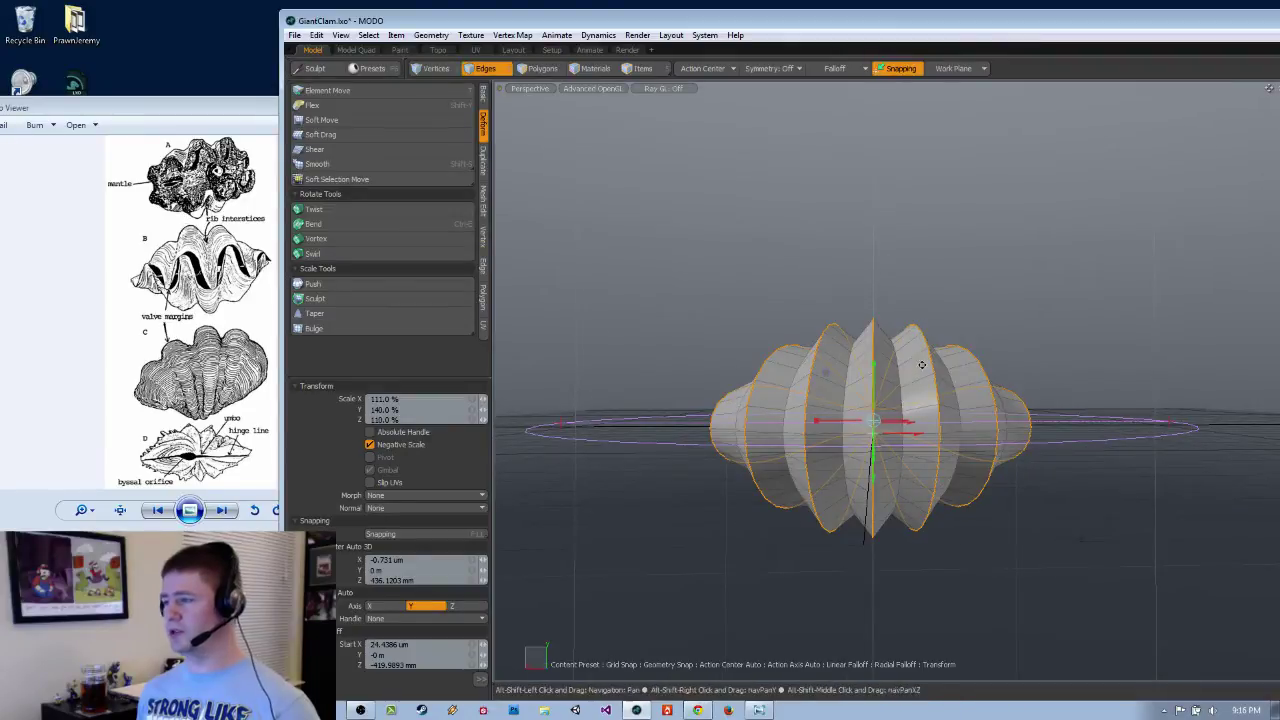
mouse_move(882, 375)
left_mouse_down("alt")
mouse_move(885, 390)
mouse_move(905, 366)
left_mouse_up("alt")
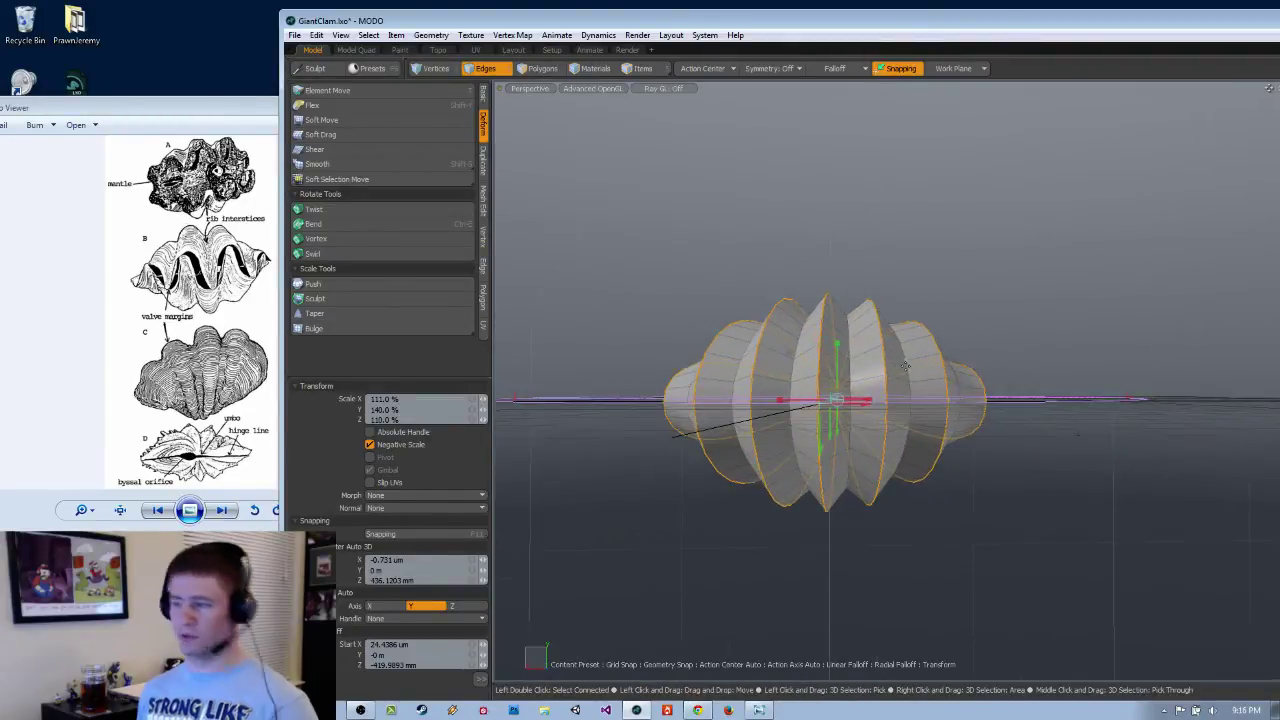
Drop the Scale tool, undo the edge loops' scaling and the last falloff changes, and activate the Move tool.
key("q")
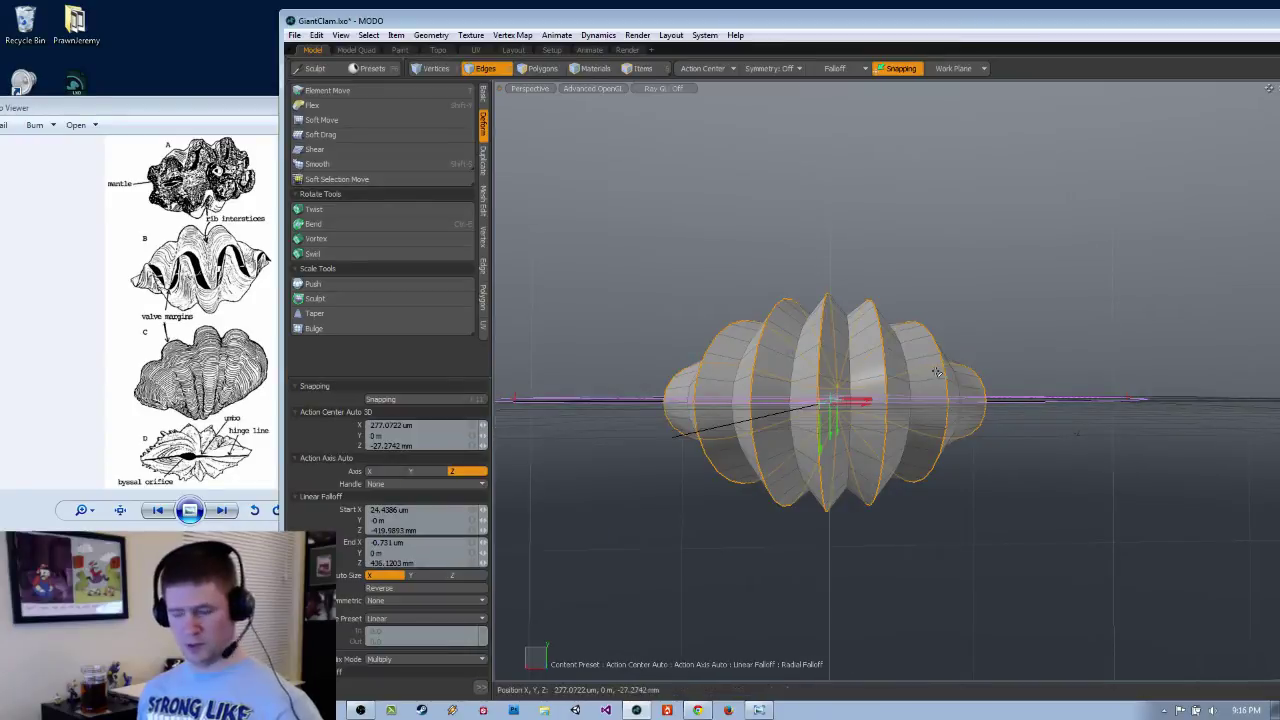
key("w")
mouse_move(840, 354)
left_mouse_down("alt")
mouse_move(853, 364)
mouse_move(829, 318)
mouse_move(826, 250)
mouse_move(876, 291)
mouse_move(858, 357)
mouse_move(823, 355)
left_mouse_up("alt")
key("ctrl+z")
key("ctrl+z")
key("ctrl+z")
key("ctrl+z")
key("w")
scroll(822, 355, "up", 2)
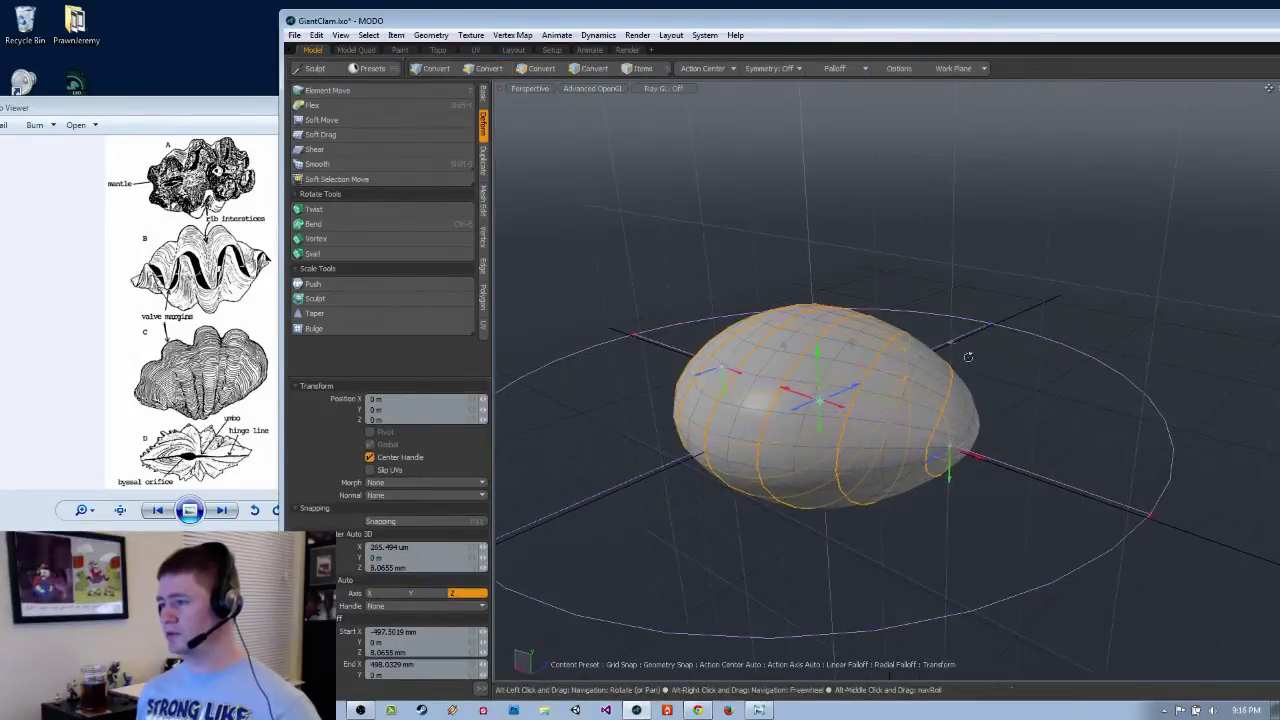
Drop the Move tool in the top view, maximize the modeling window, and clear the linear and radial falloffs.
left_click_drag(967, 355, 767, 468, "alt")
key("ctrl+space")
left_click(824, 380)
left_click_drag(860, 381, 822, 380, "ctrl+alt")
left_click_drag(1000, 372, 765, 358, "alt+shift")
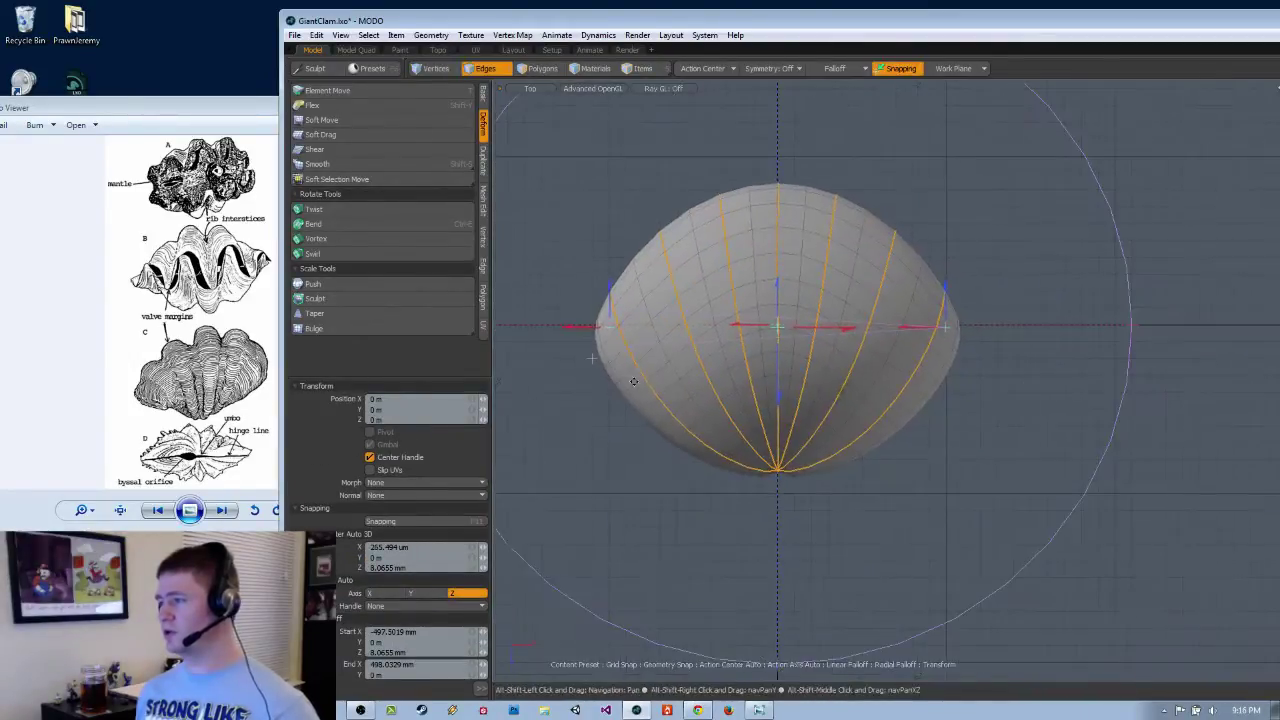
left_click_drag(890, 330, 818, 352, "ctrl+alt")
key("q")
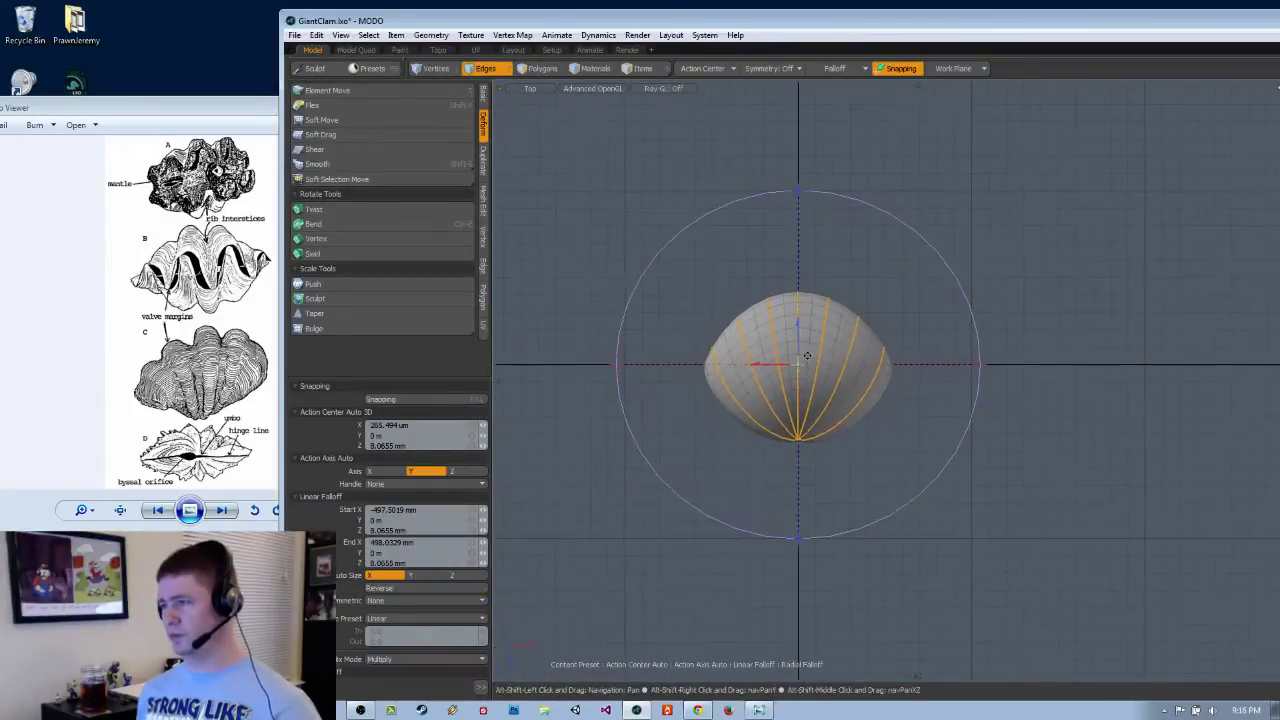
double_click(889, 21)
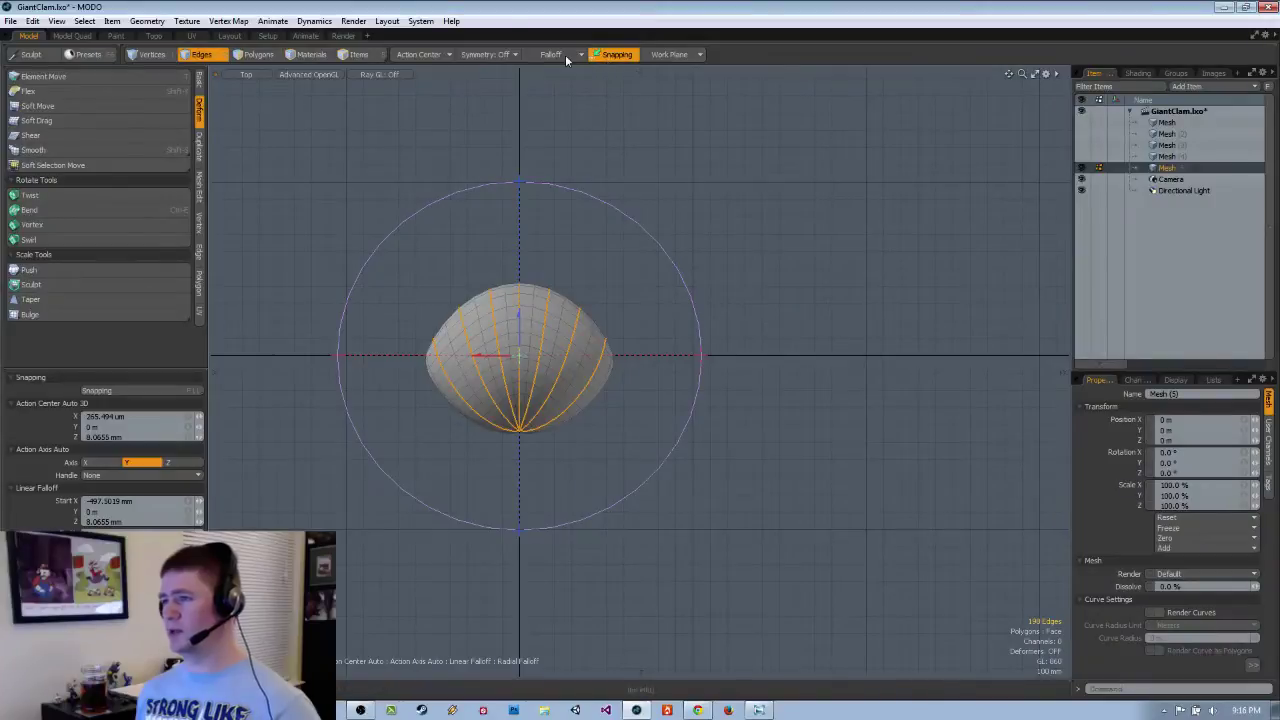
left_click(571, 58)
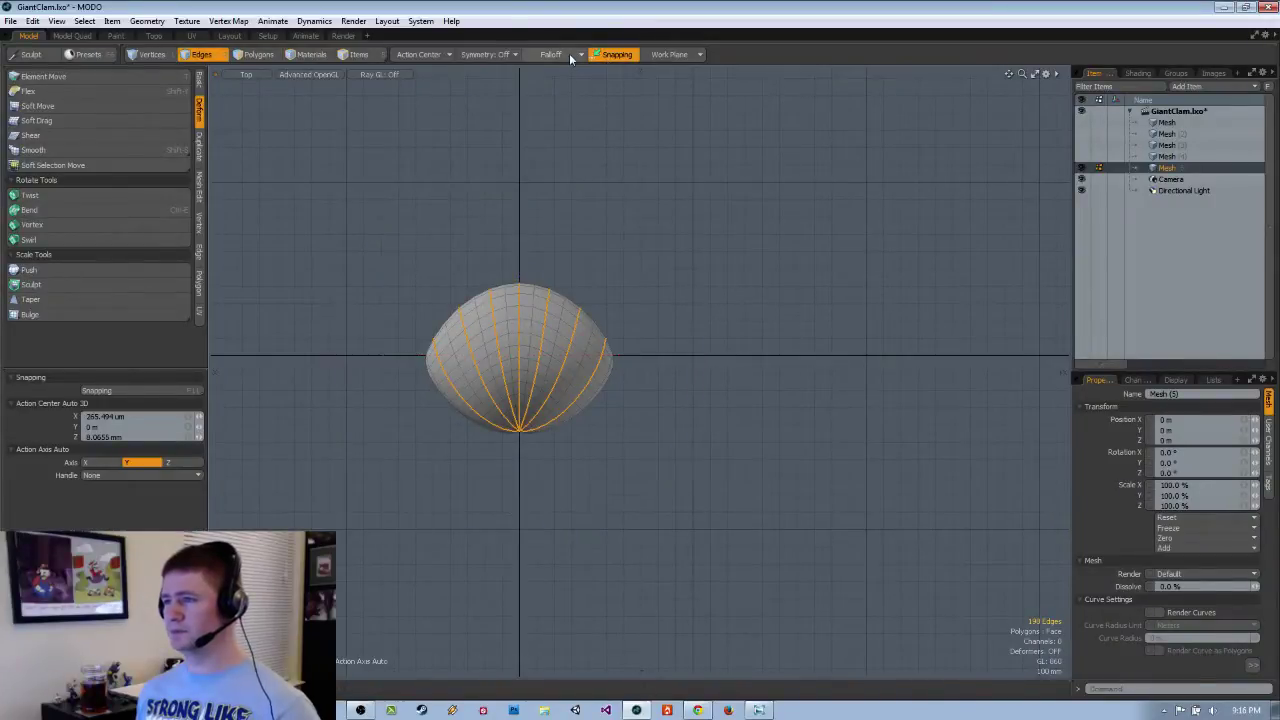
Add a new linear falloff with one end at the shell's hinge point and the other near the shell's middle.
left_click(564, 58)
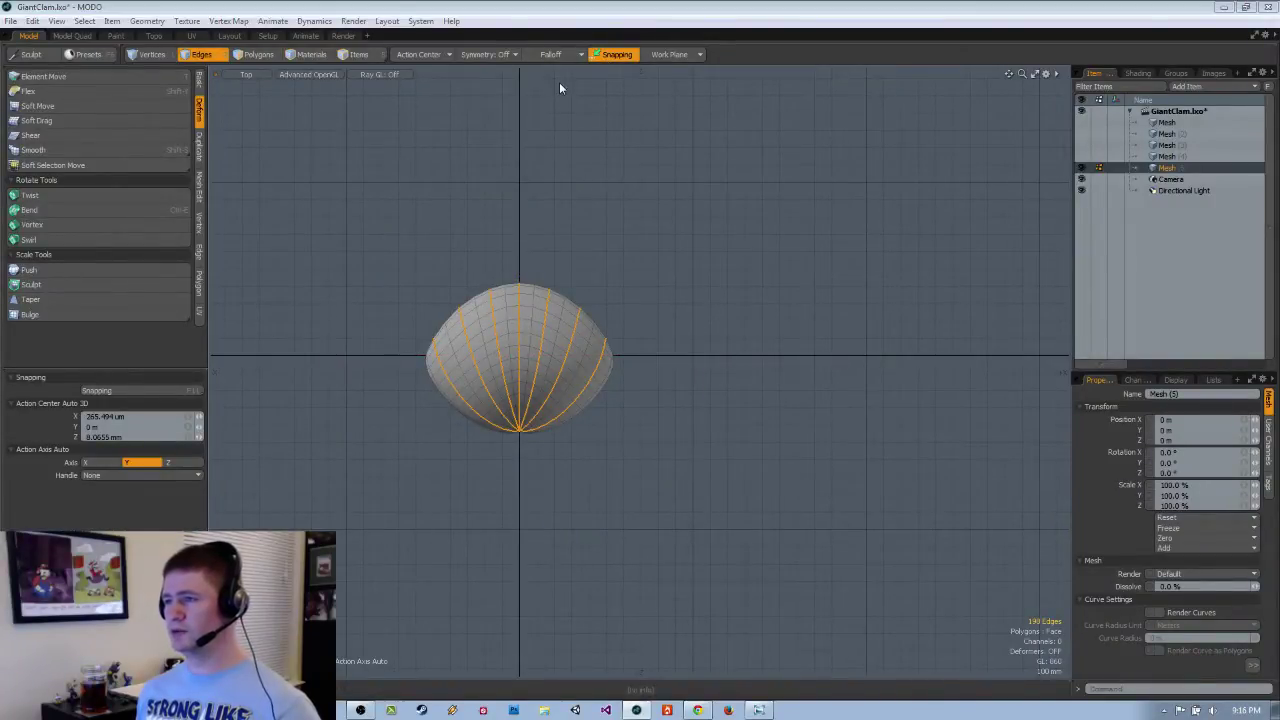
left_click(562, 65)
left_click_drag(502, 463, 545, 463, "ctrl+alt")
left_click_drag(503, 463, 518, 498, "alt+shift")
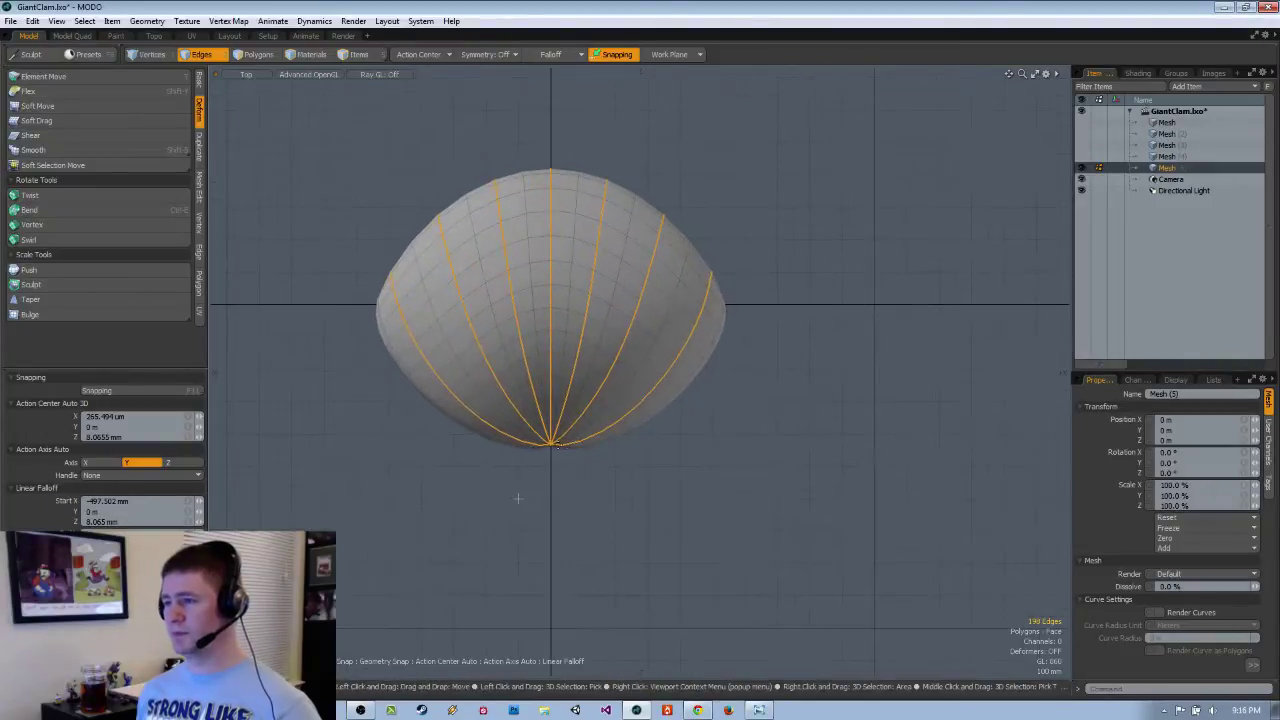
scroll(552, 447, "up", 4)
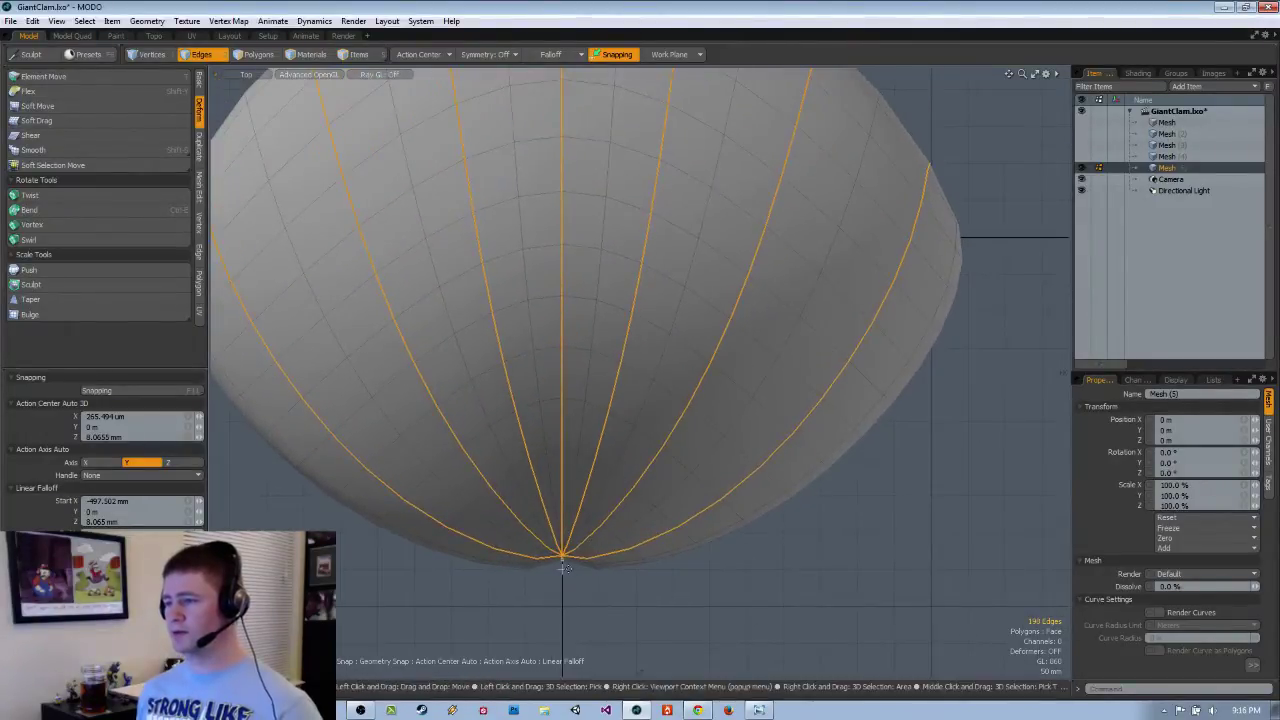
left_click_drag(563, 568, 569, 203)
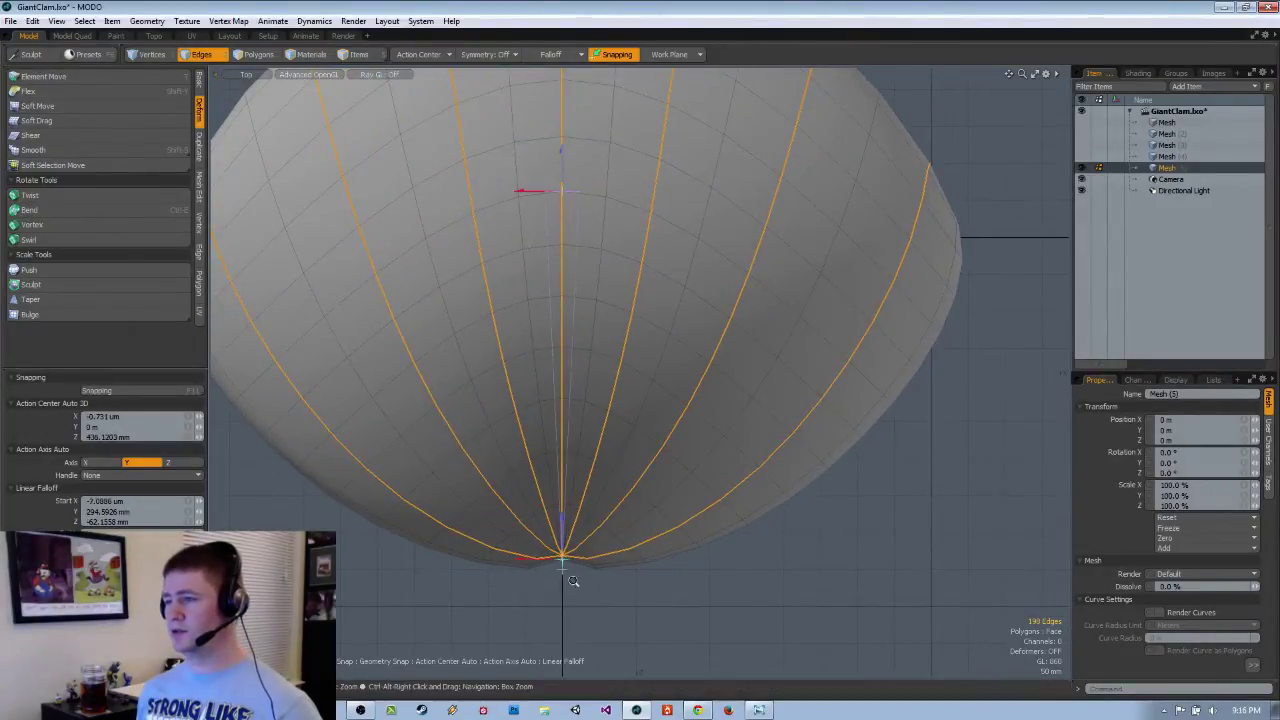
Move the linear falloff's start handle out to the shell's outer edge opposite the hinge.
left_click_drag(718, 433, 695, 429, "ctrl+alt")
left_click_drag(622, 271, 618, 428, "alt+shift")
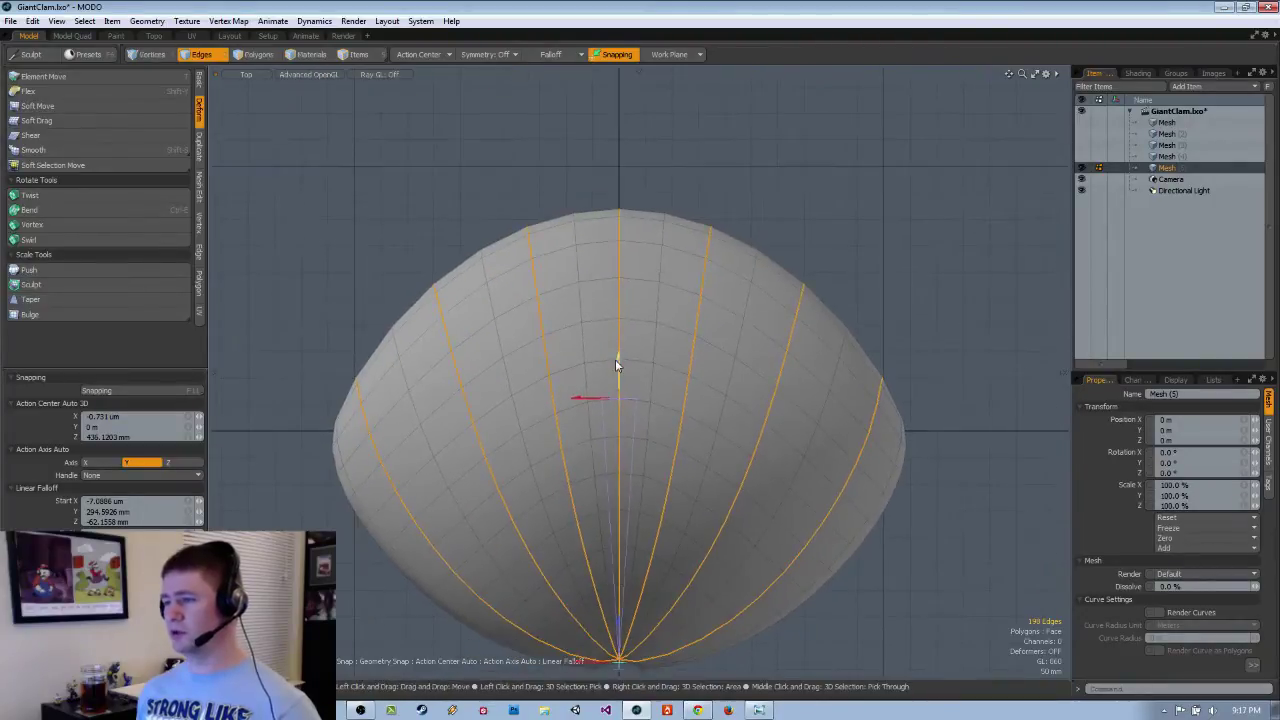
left_click_drag(619, 360, 618, 170)
left_click_drag(683, 262, 654, 266, "ctrl+alt")
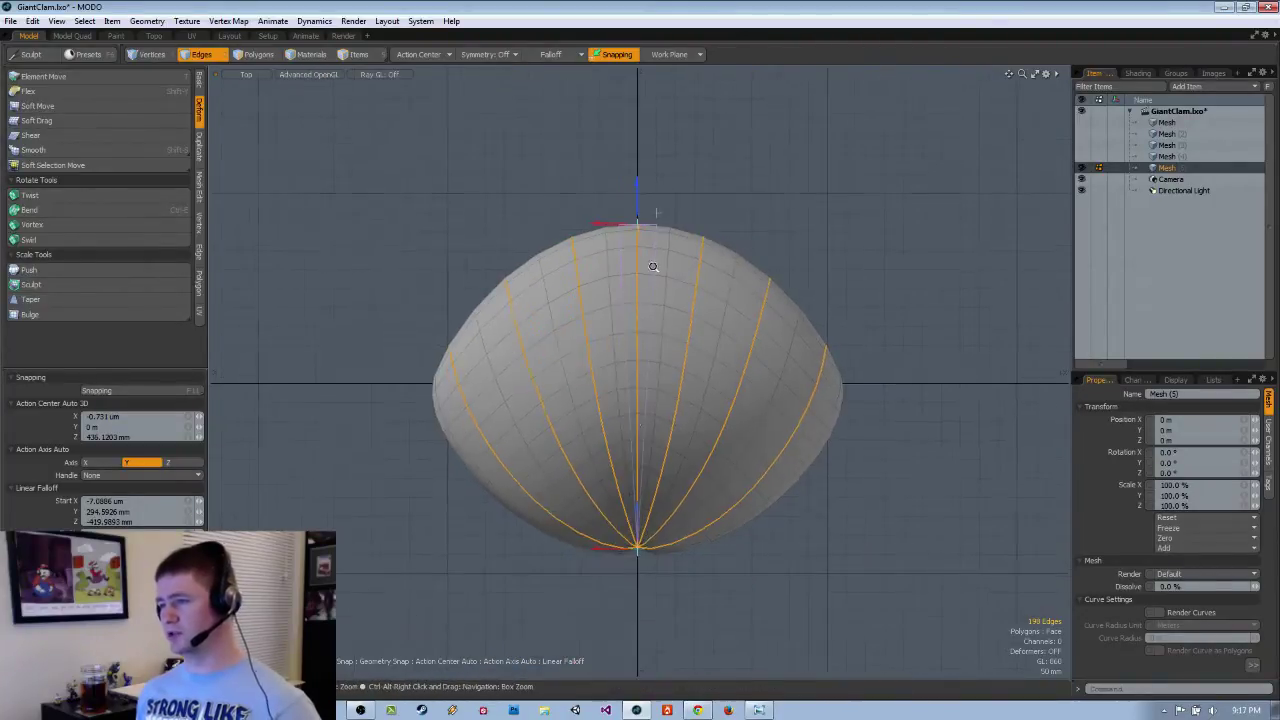
left_click_drag(704, 370, 685, 371, "ctrl+alt")
left_click_drag(685, 371, 631, 357, "alt+shift")
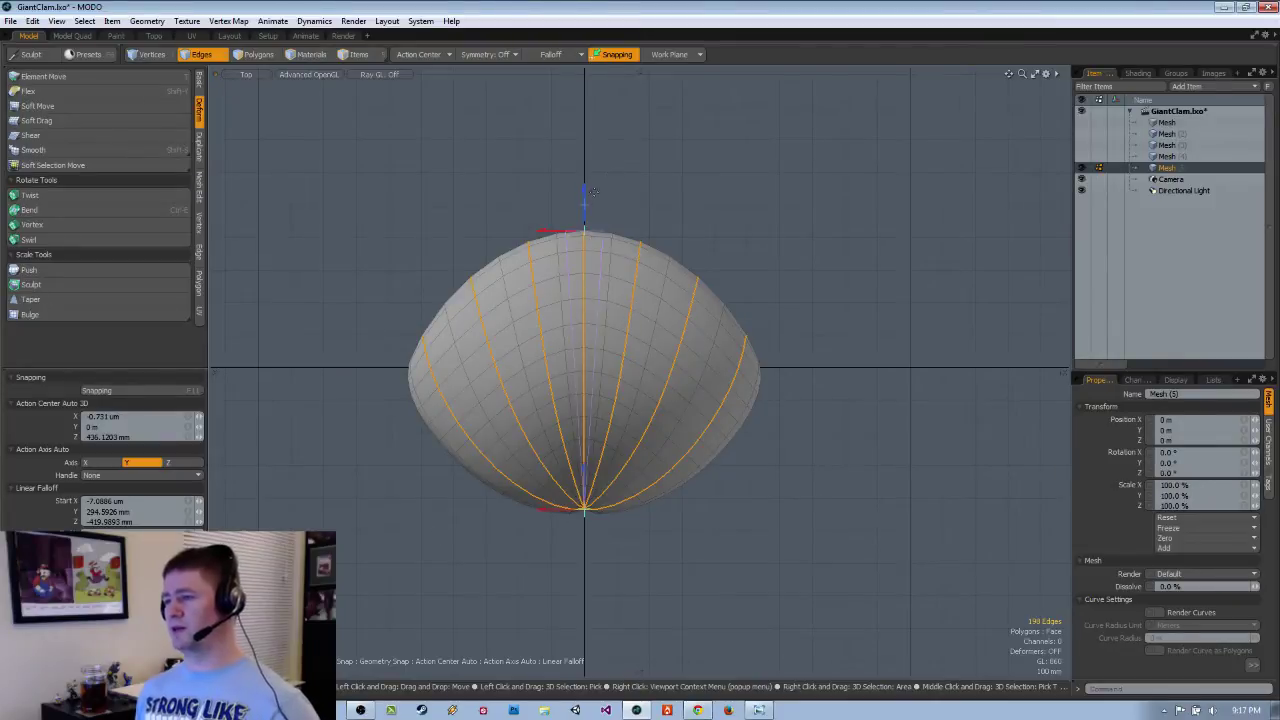
Switch the falloff to radial, then back to a linear falloff running between the shell's hinge point and its opposite outer edge.
left_click(550, 54)
left_click(560, 100)
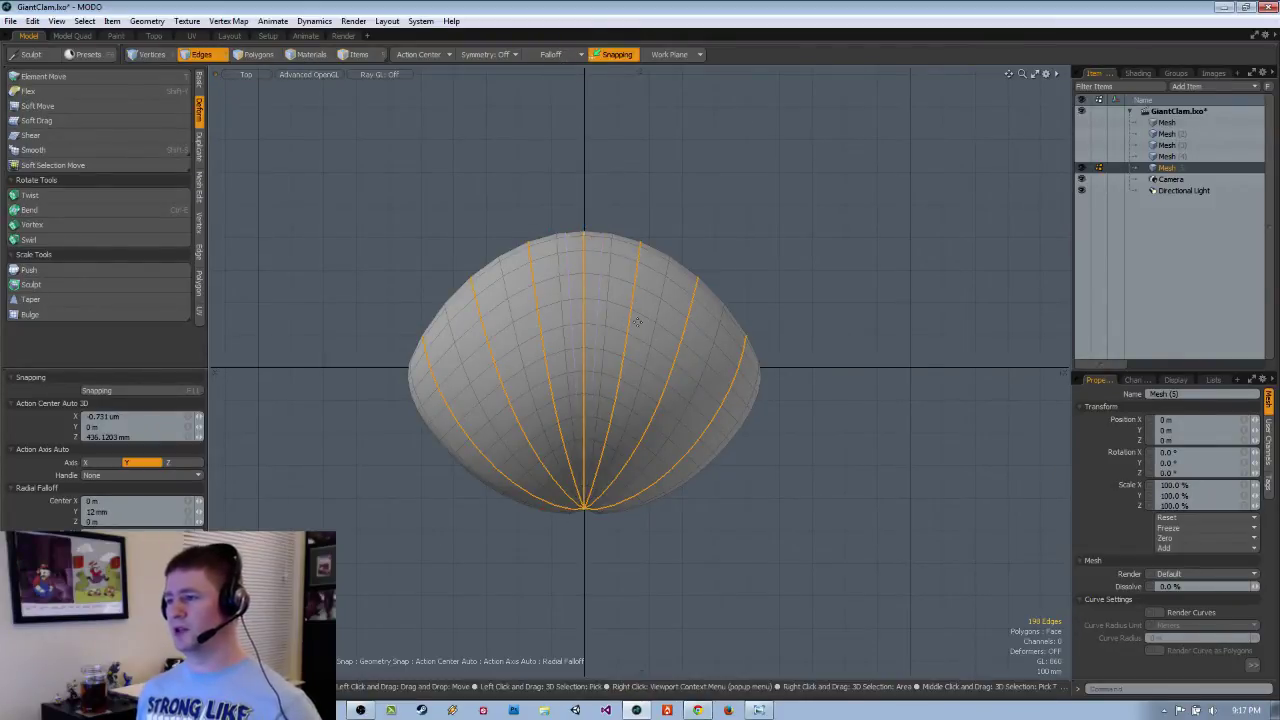
left_click(559, 59)
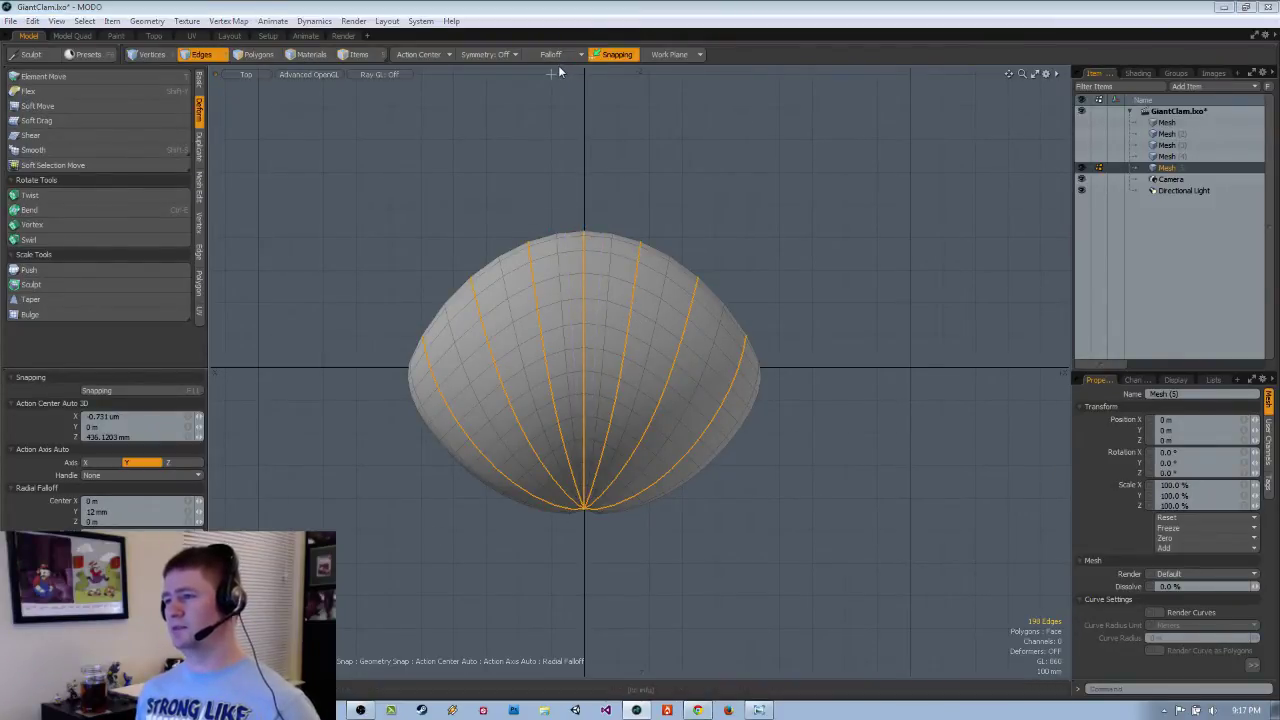
left_click(559, 78)
left_click_drag(586, 512, 646, 511, "ctrl+alt")
left_click_drag(614, 465, 581, 538, "alt+shift")
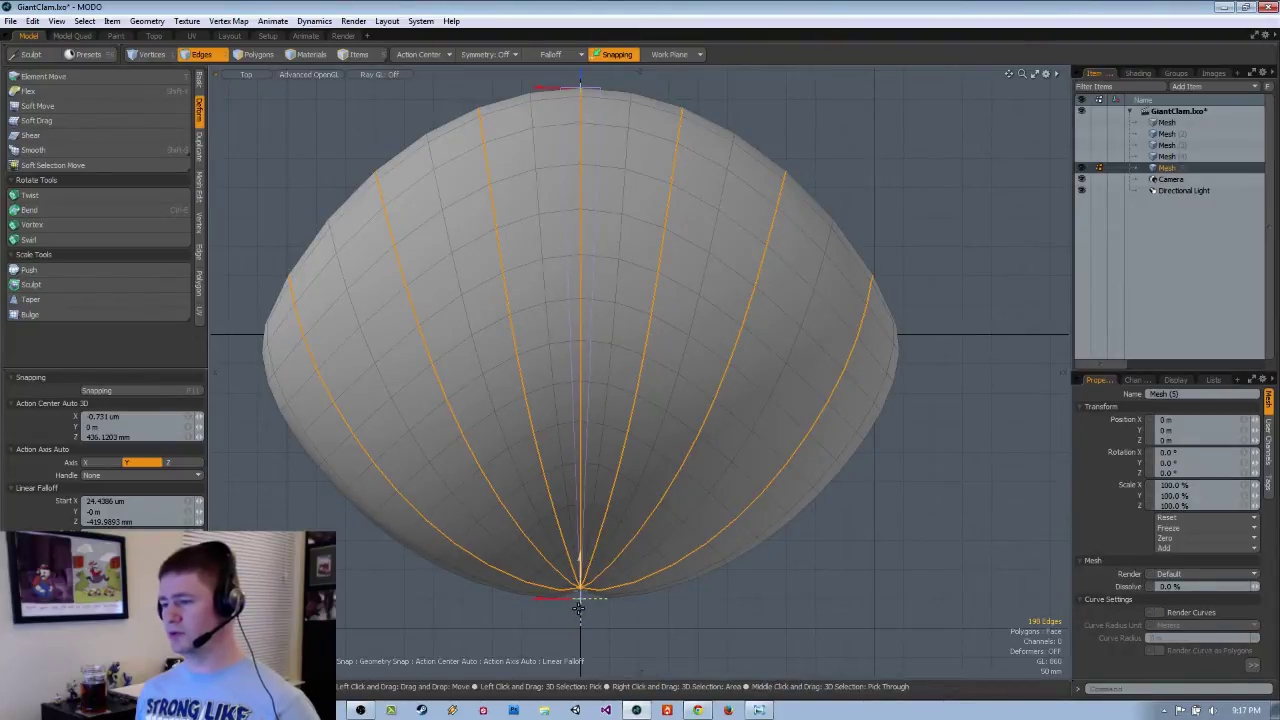
scroll(714, 330, "down", 3)
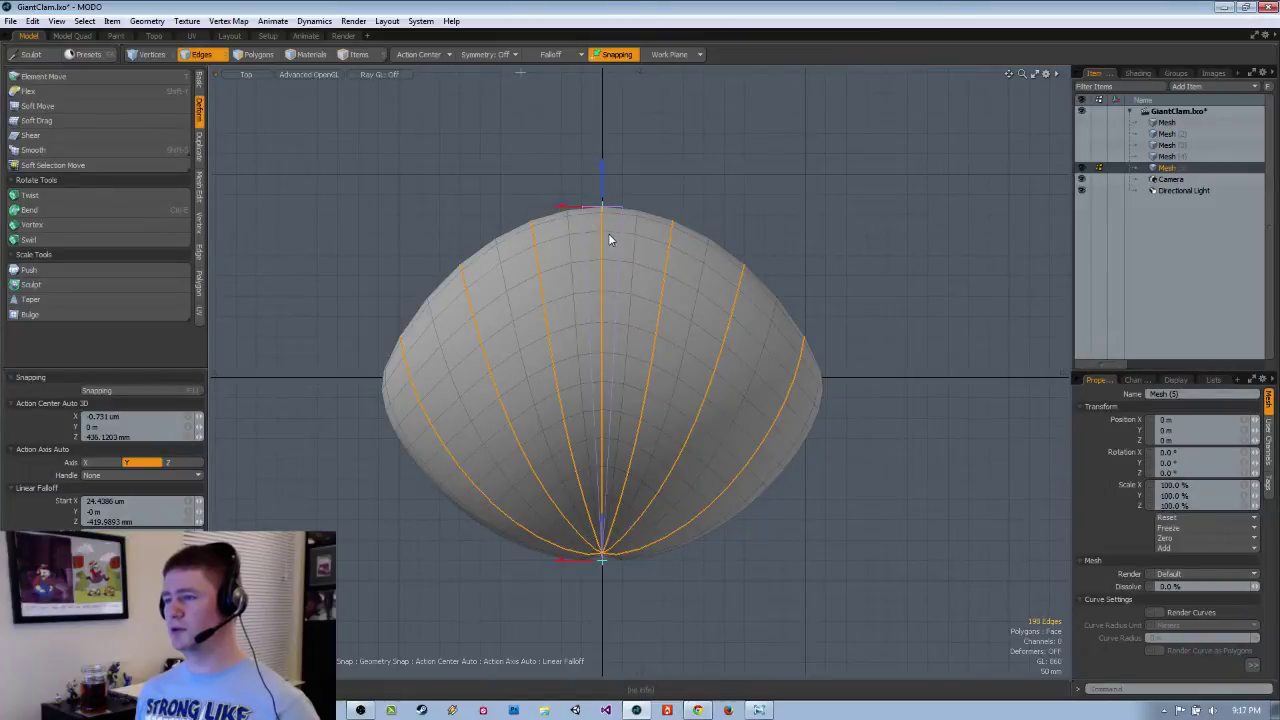
Add a radial falloff alongside the linear one, centred on the origin and extending well beyond the shell in the top view.
scroll(612, 300, "down", 3)
scroll(616, 369, "up", 3)
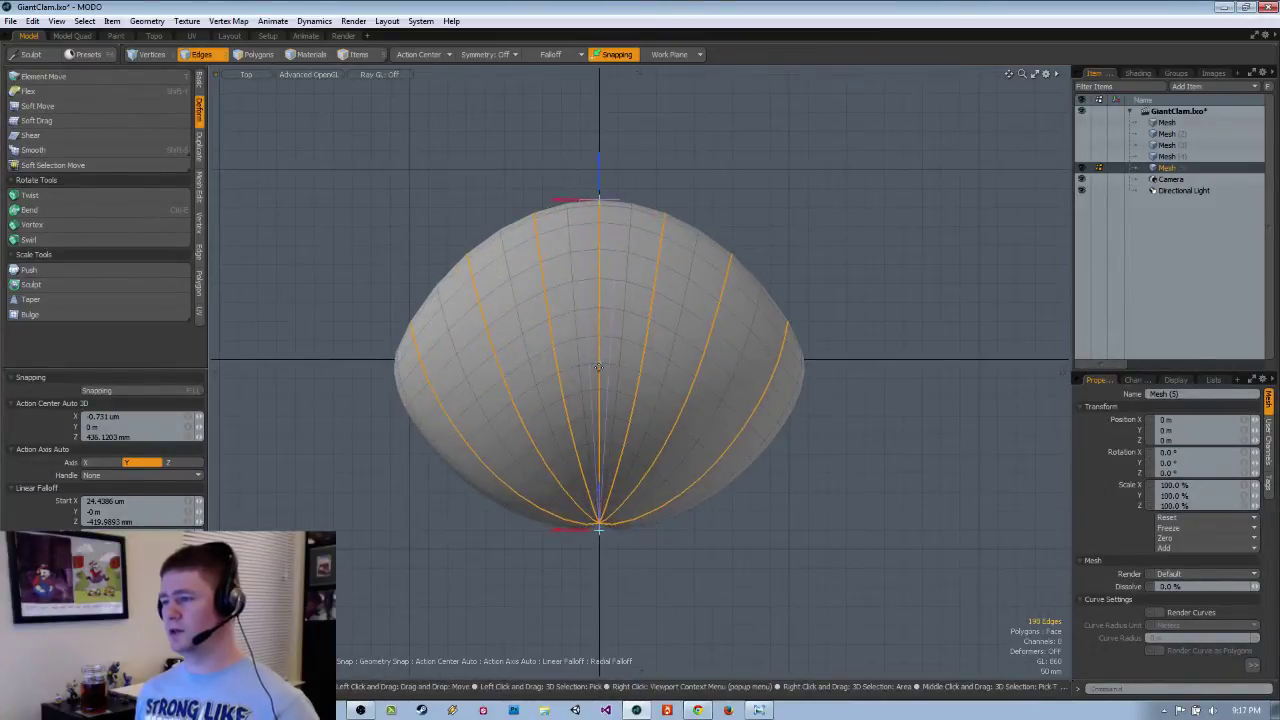
left_click_drag(789, 527, 960, 659)
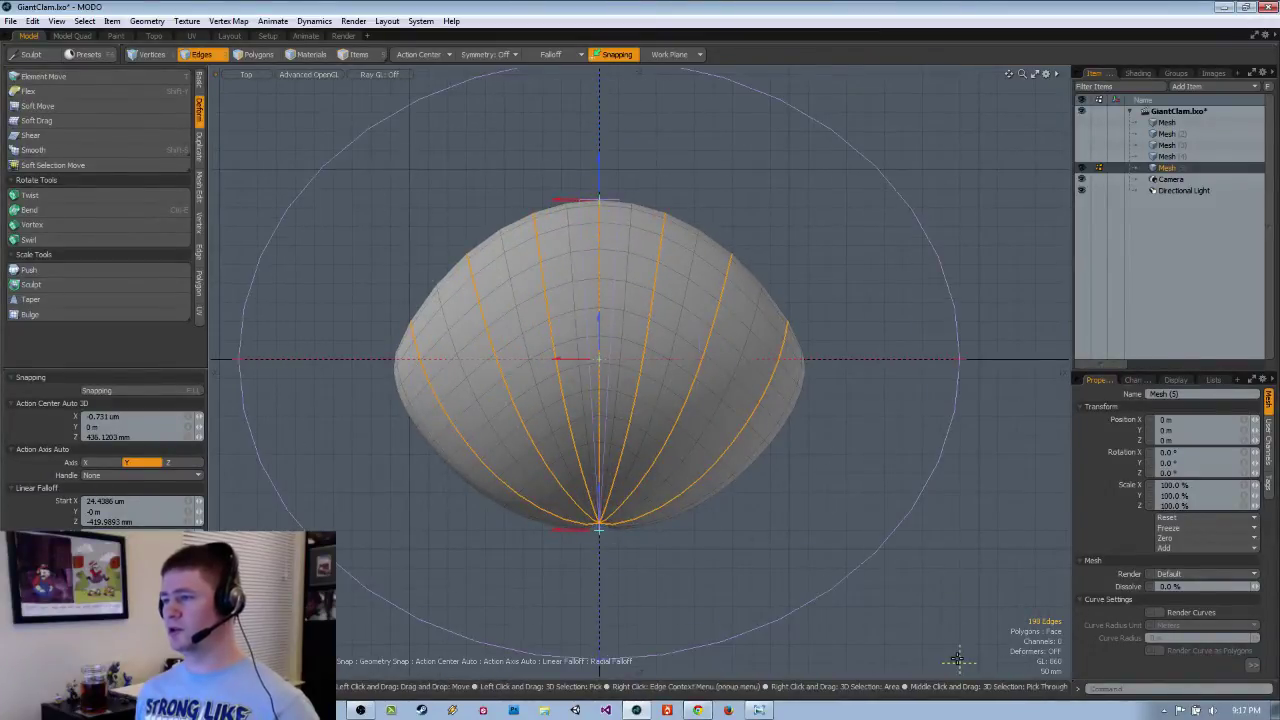
Stretch the radial falloff's front, back and side extents until it forms an even circle well outside the shell.
scroll(514, 249, "down", 3)
left_click_drag(588, 242, 629, 288, "alt")
scroll(682, 475, "down", 2)
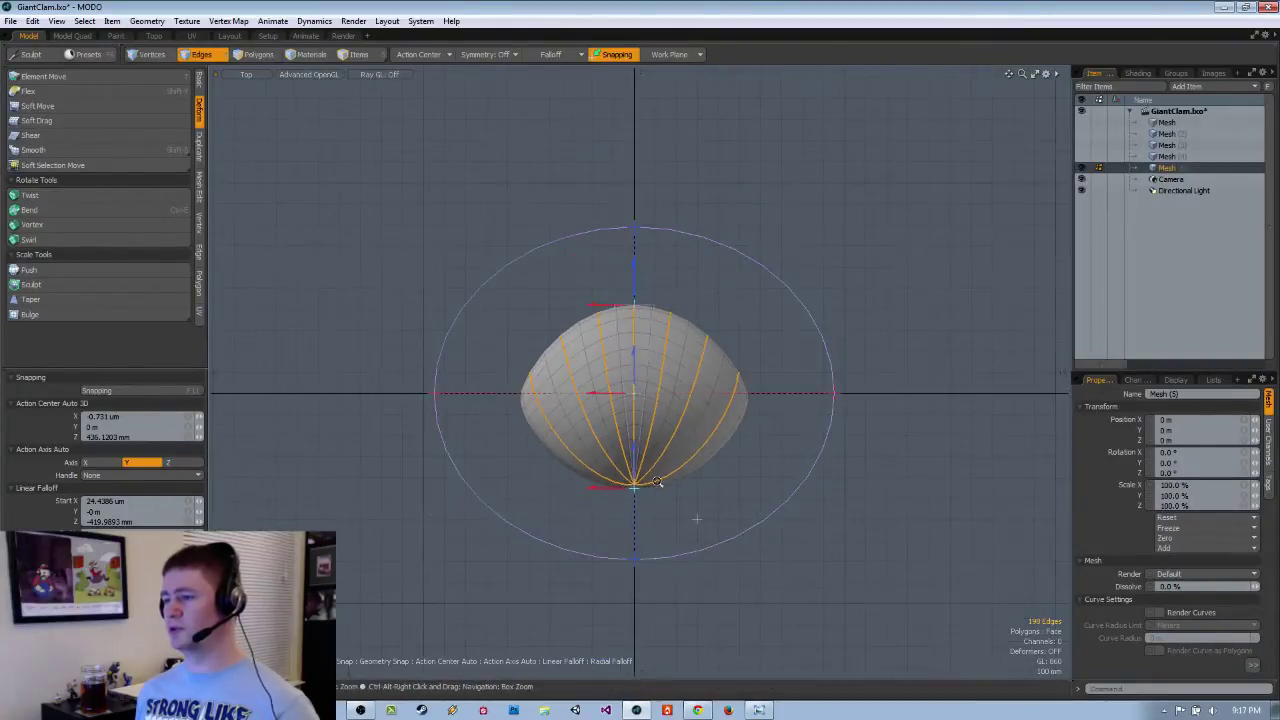
left_click_drag(636, 568, 634, 604)
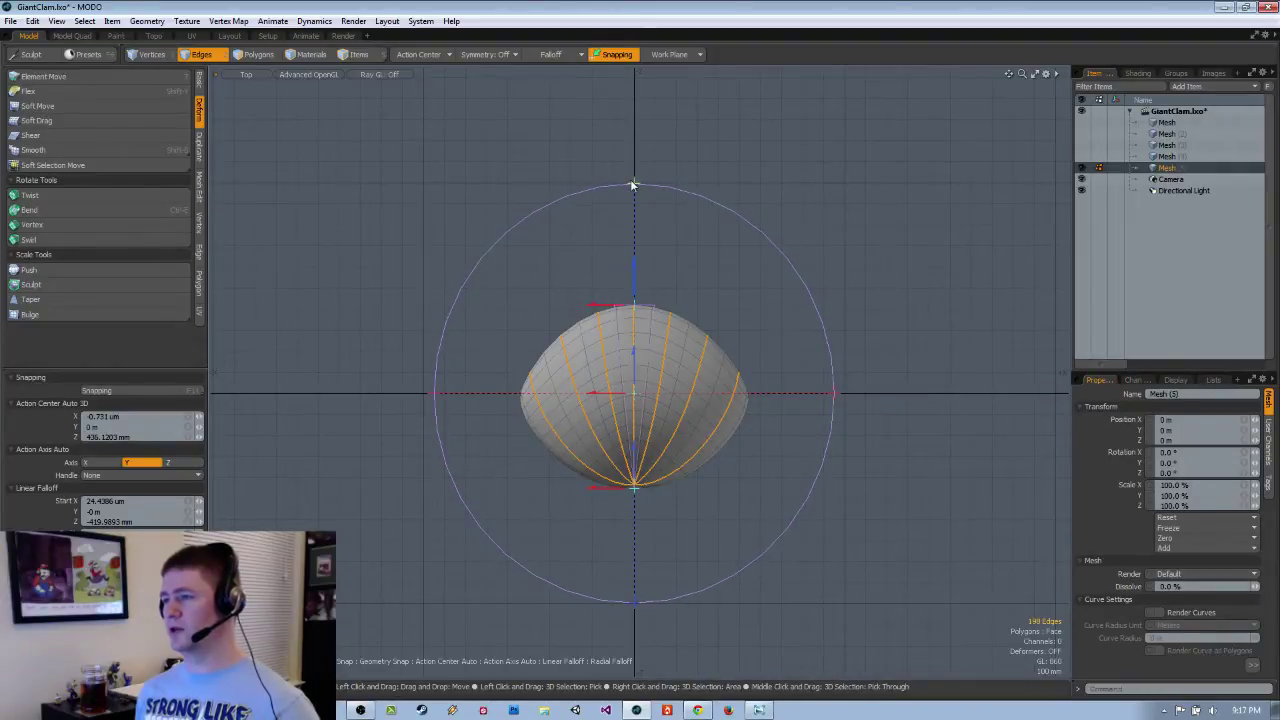
left_click_drag(634, 185, 634, 181)
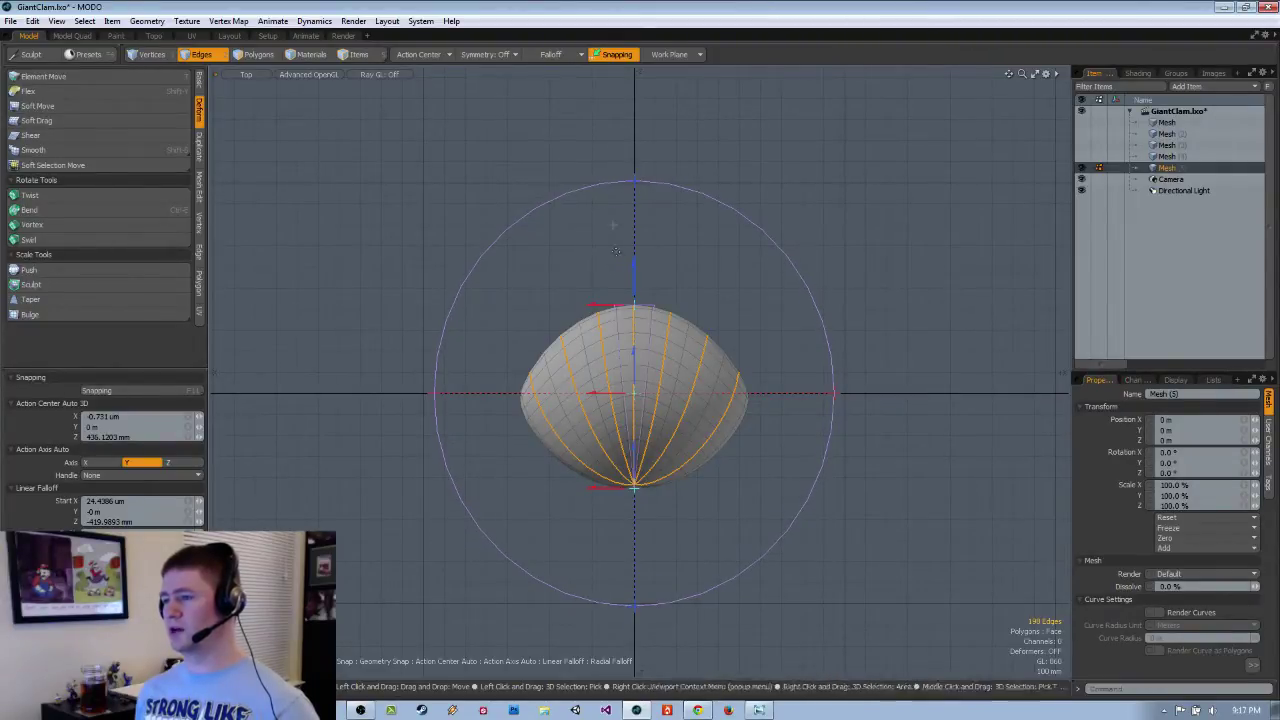
left_click_drag(843, 395, 846, 394)
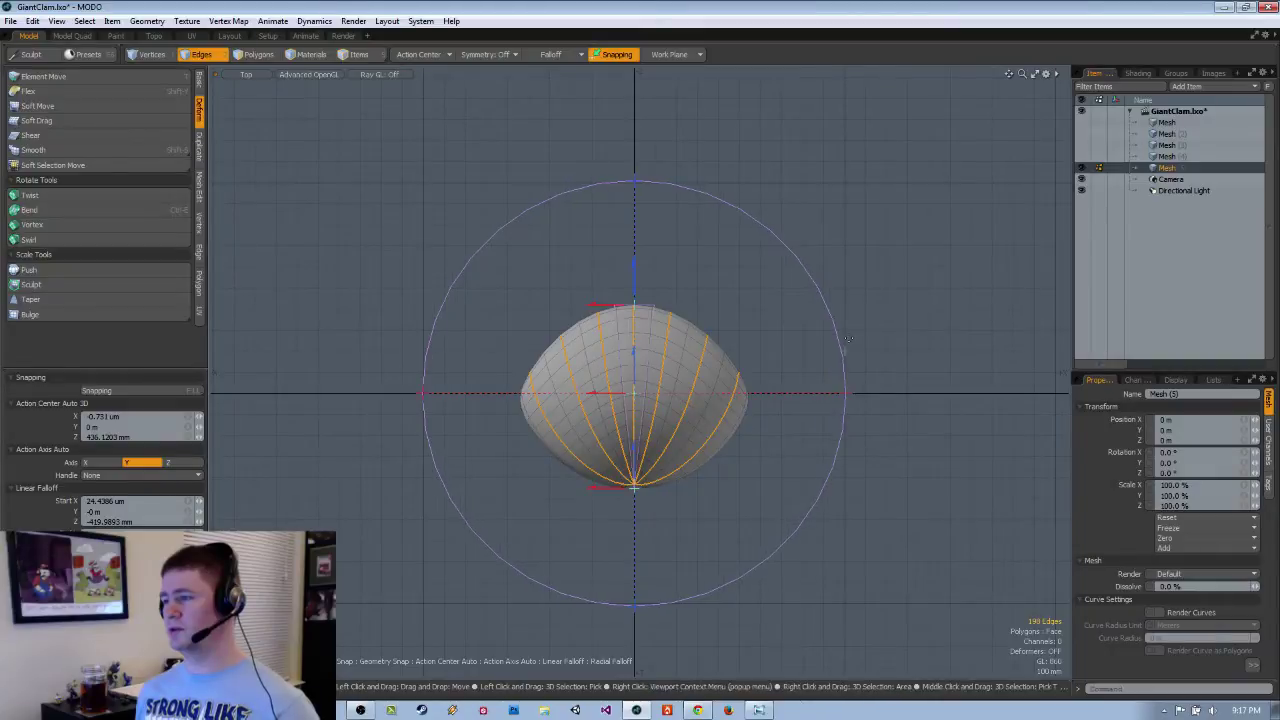
Examine the linear and radial falloffs around the shell in the perspective view from low and side angles.
scroll(648, 342, "up", 4)
scroll(706, 325, "down", 2)
key("ctrl+space")
left_click(706, 418)
left_click_drag(706, 410, 806, 300, "alt")
scroll(790, 330, "up", 1)
left_click_drag(765, 399, 738, 328, "alt")
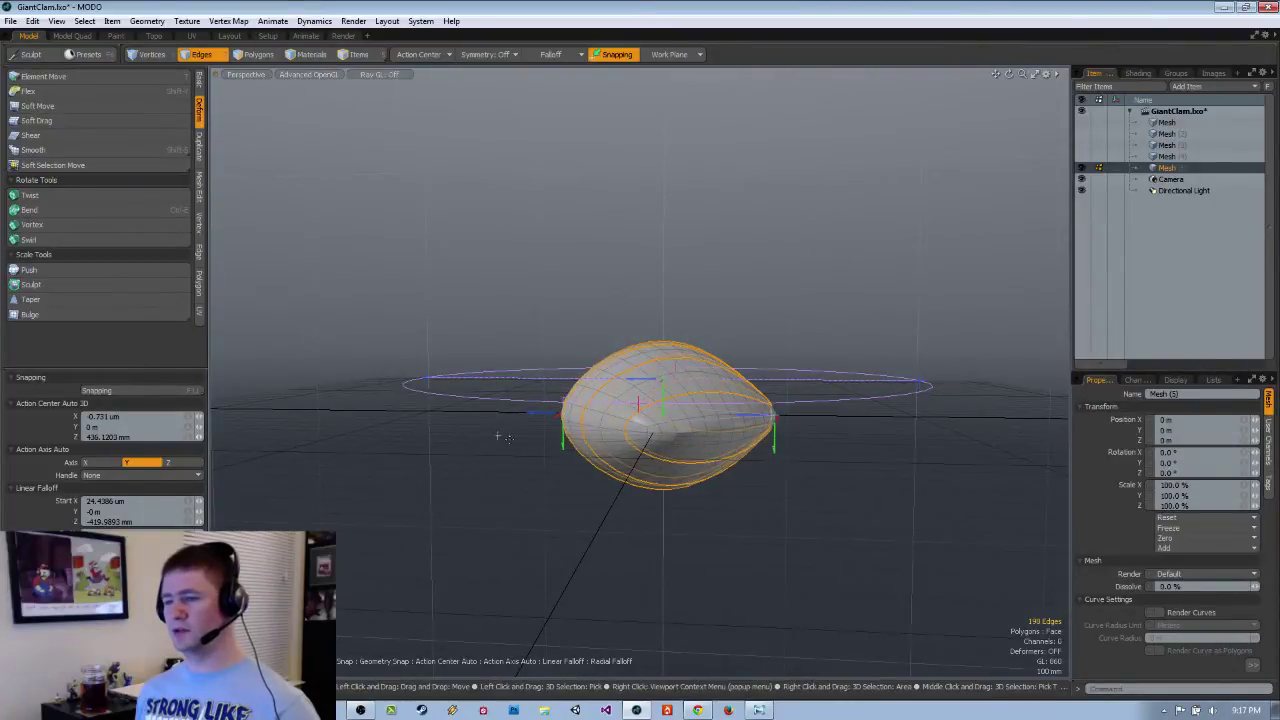
left_click_drag(649, 418, 811, 340, "alt")
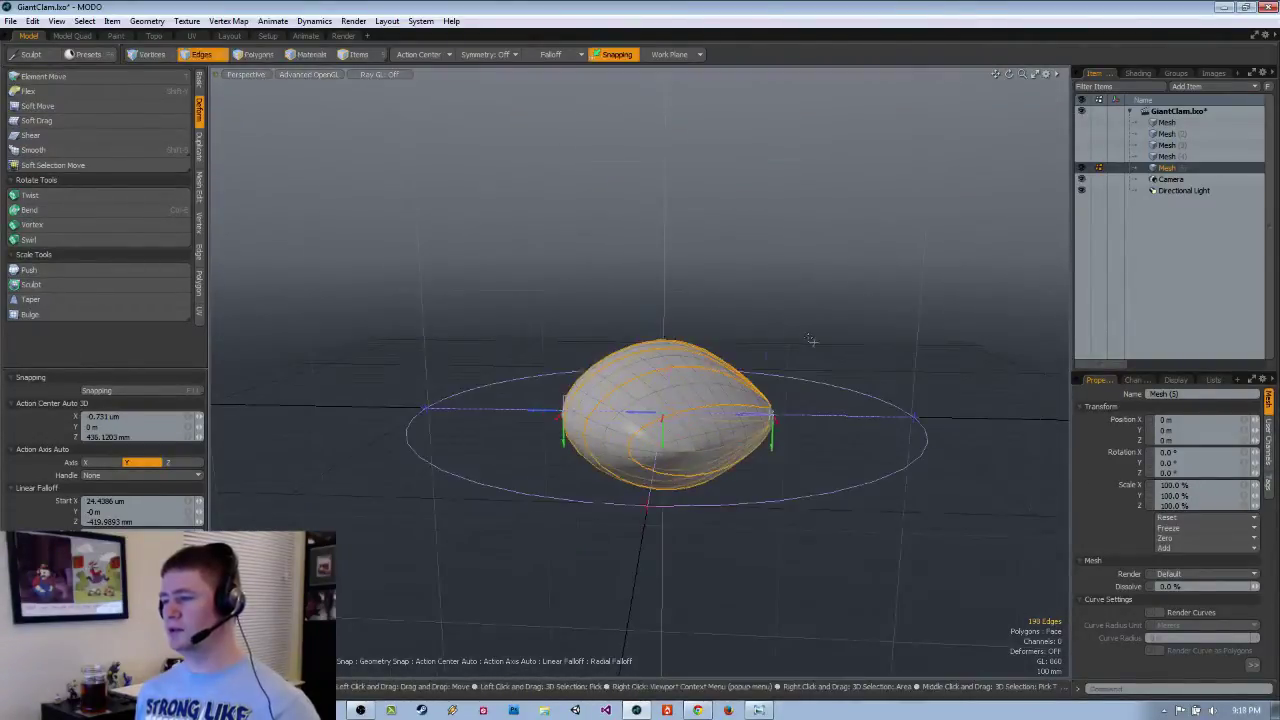
Move the selected edge loops with the Move tool by 100 mm in Y and -50 mm in Z.
key("w")
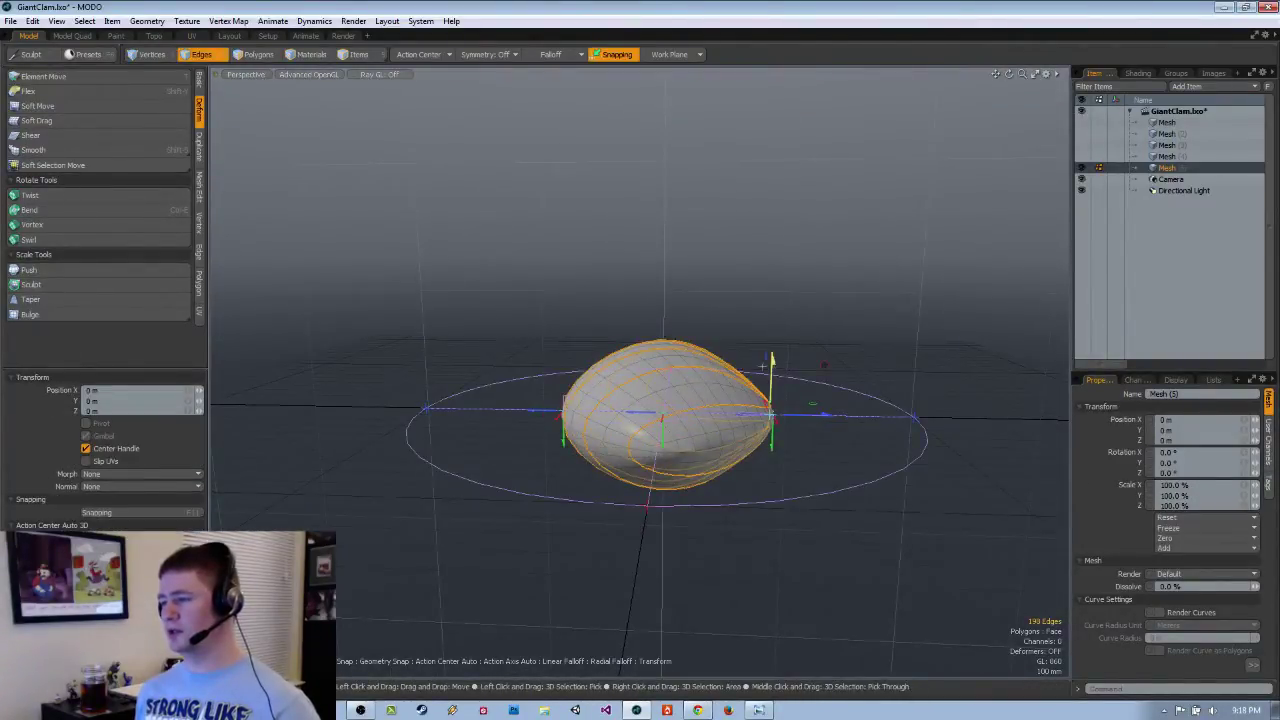
mouse_move(773, 379)
left_mouse_down("alt")
mouse_move(603, 370)
mouse_move(760, 385)
left_mouse_up("alt")
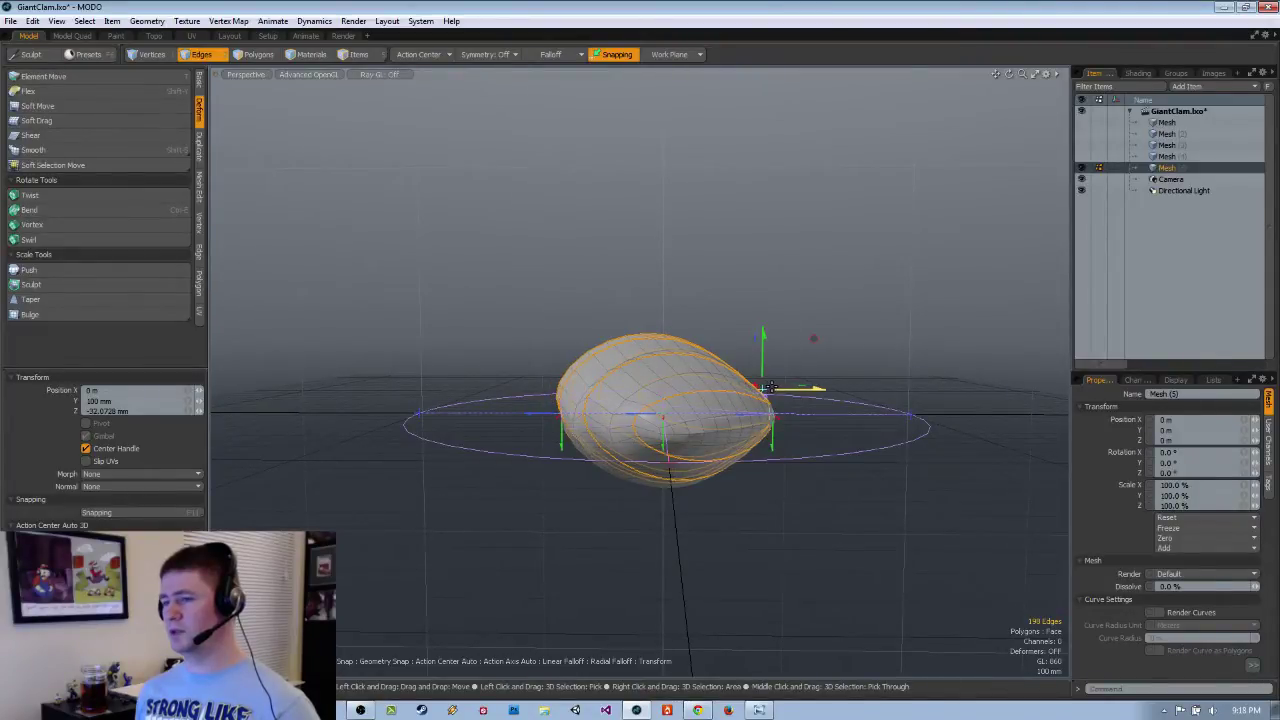
left_click_drag(767, 387, 615, 427, "alt")
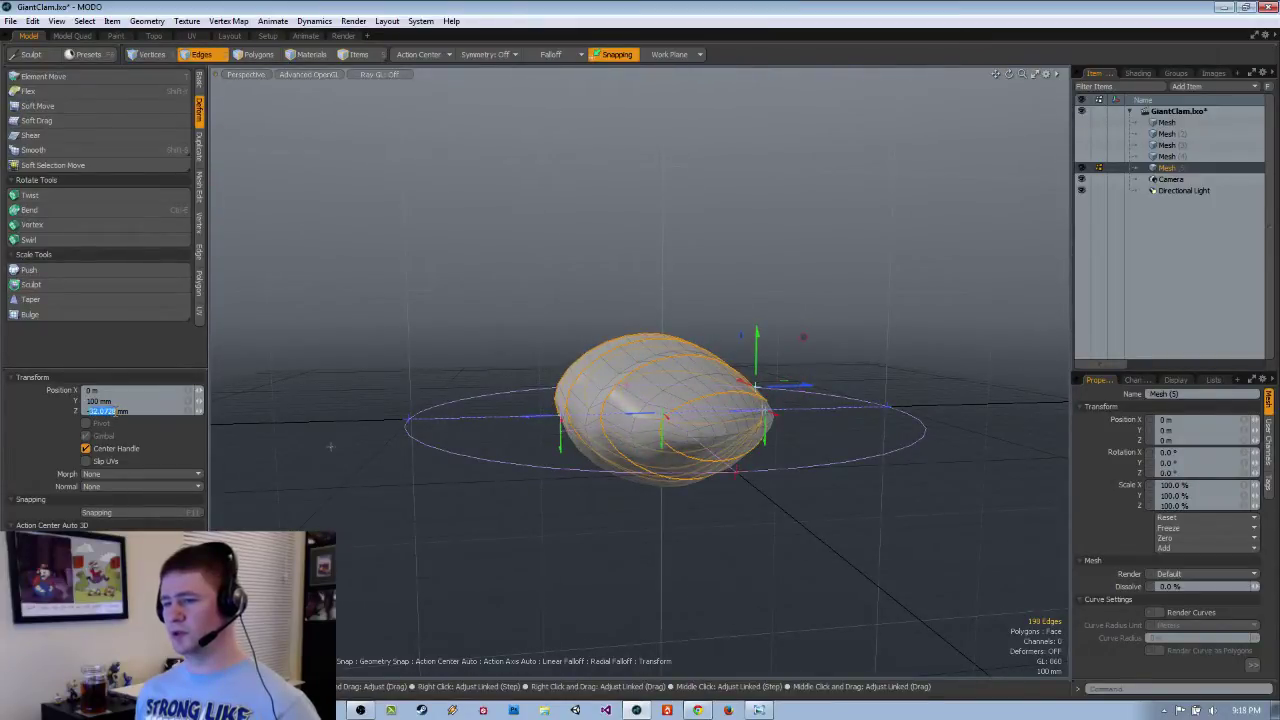
type("-50")
key("Return")
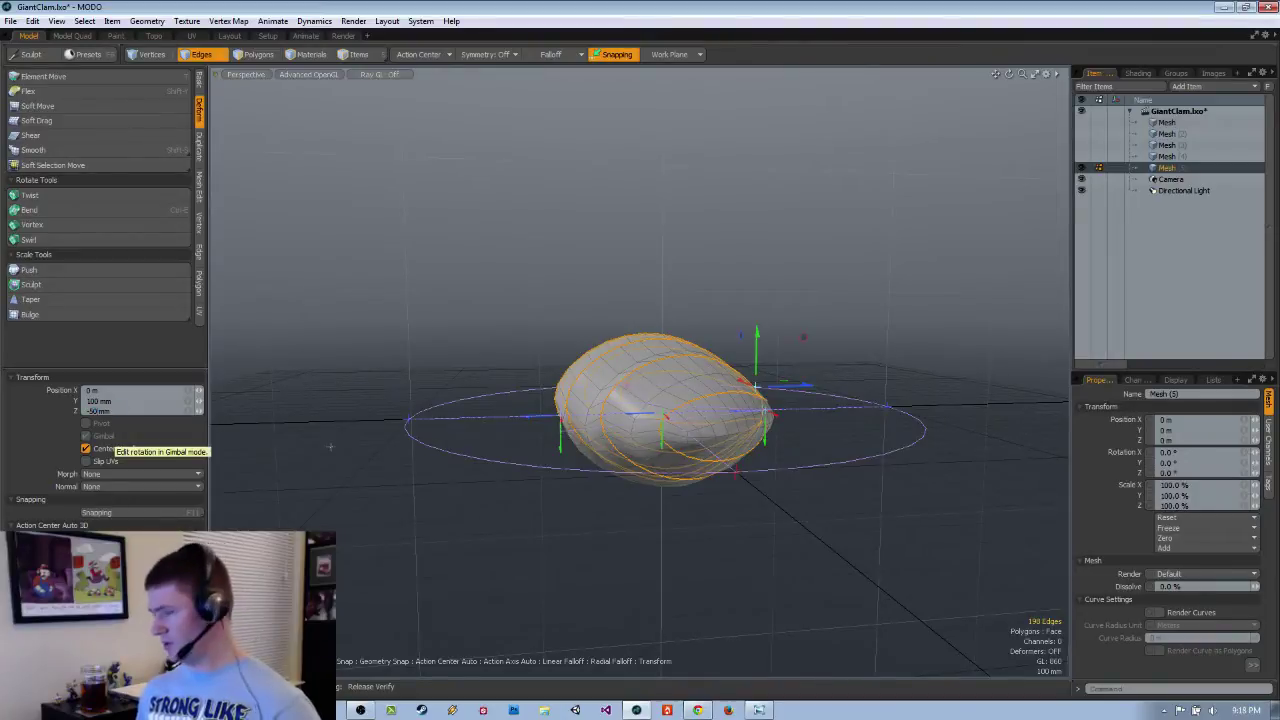
Examine the raised ribs on both halves of the shell in the perspective, front and back views.
left_click_drag(735, 385, 890, 350, "alt")
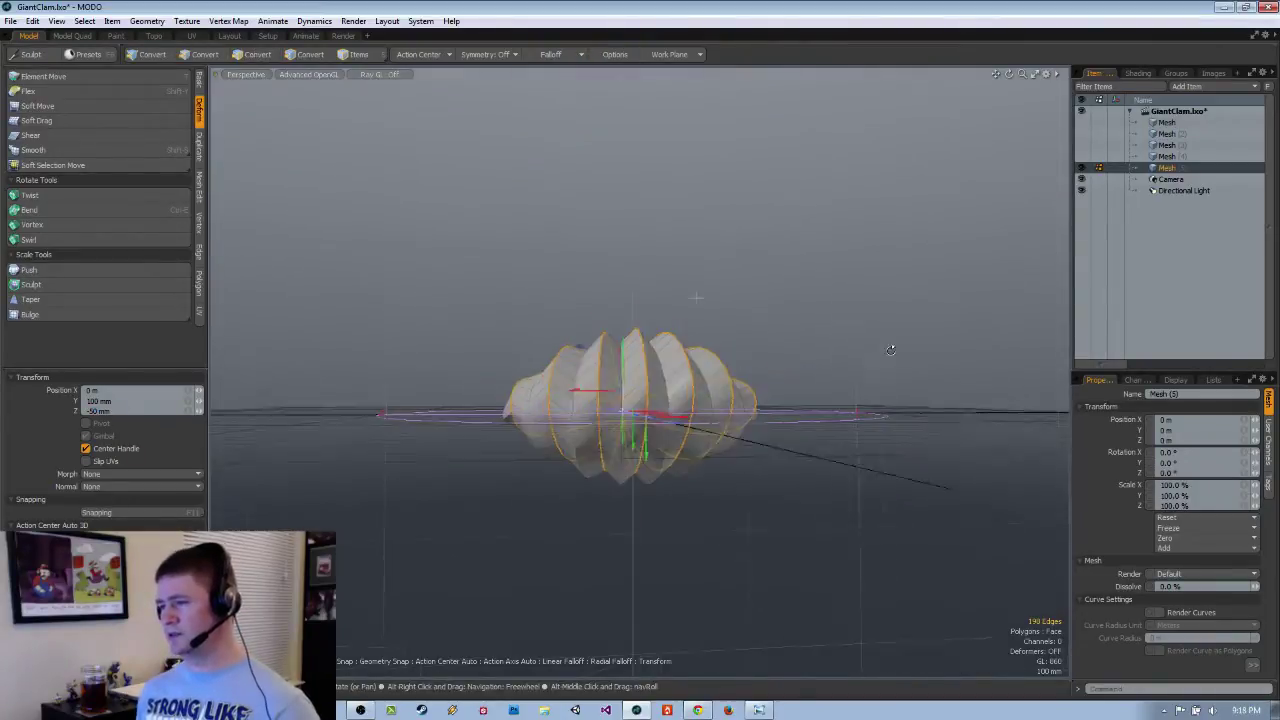
scroll(686, 483, "up", 3)
left_click_drag(686, 483, 950, 491, "alt")
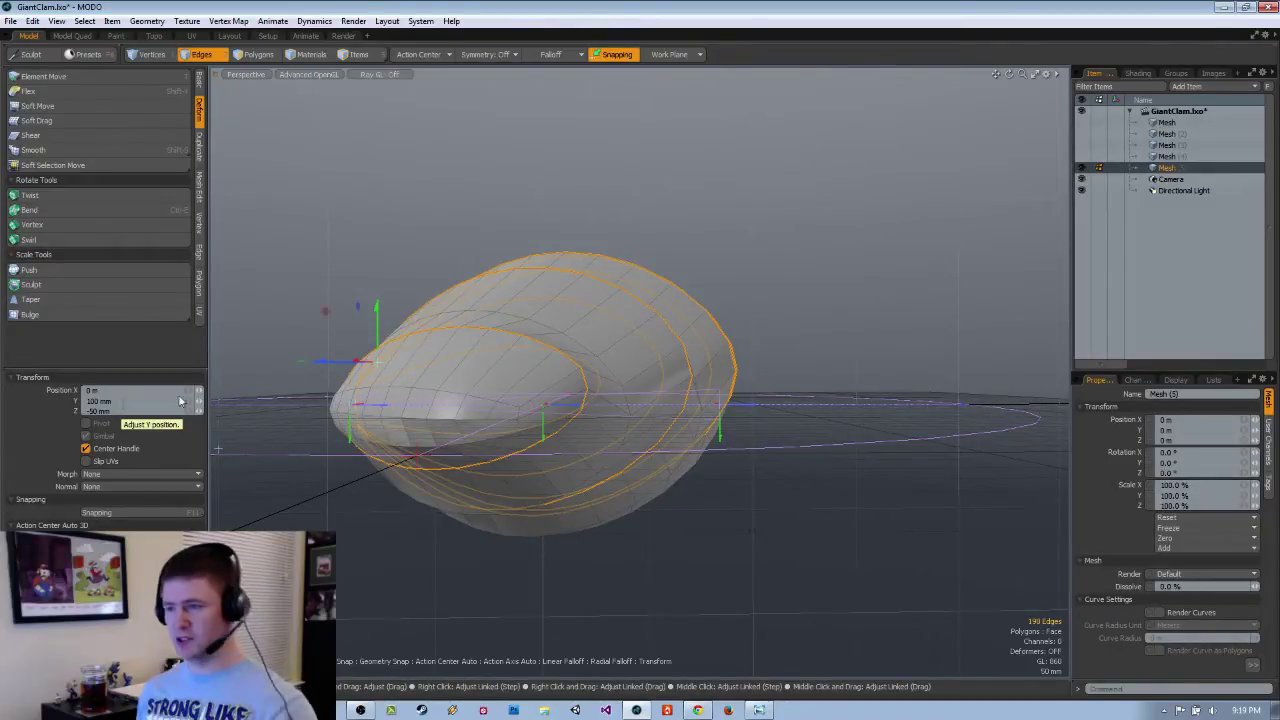
left_click_drag(627, 326, 455, 352, "alt")
key("ctrl+space")
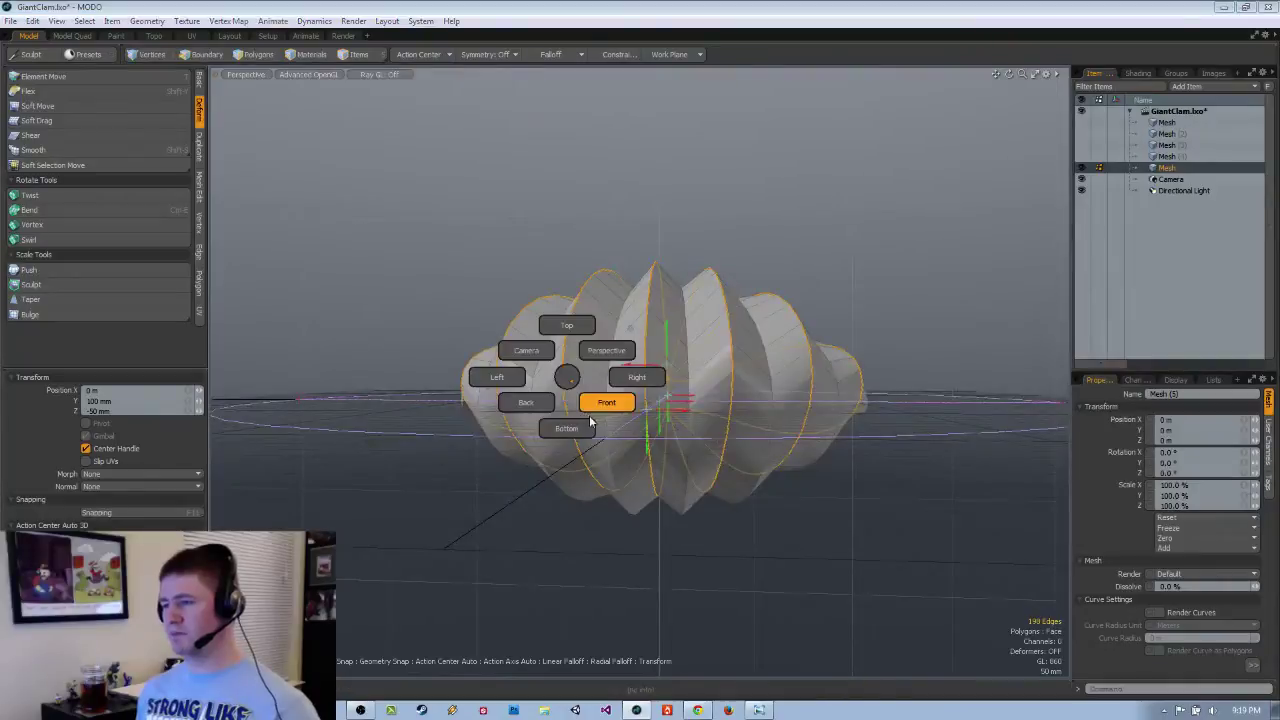
left_click(591, 420)
key("ctrl+space")
left_click(576, 438)
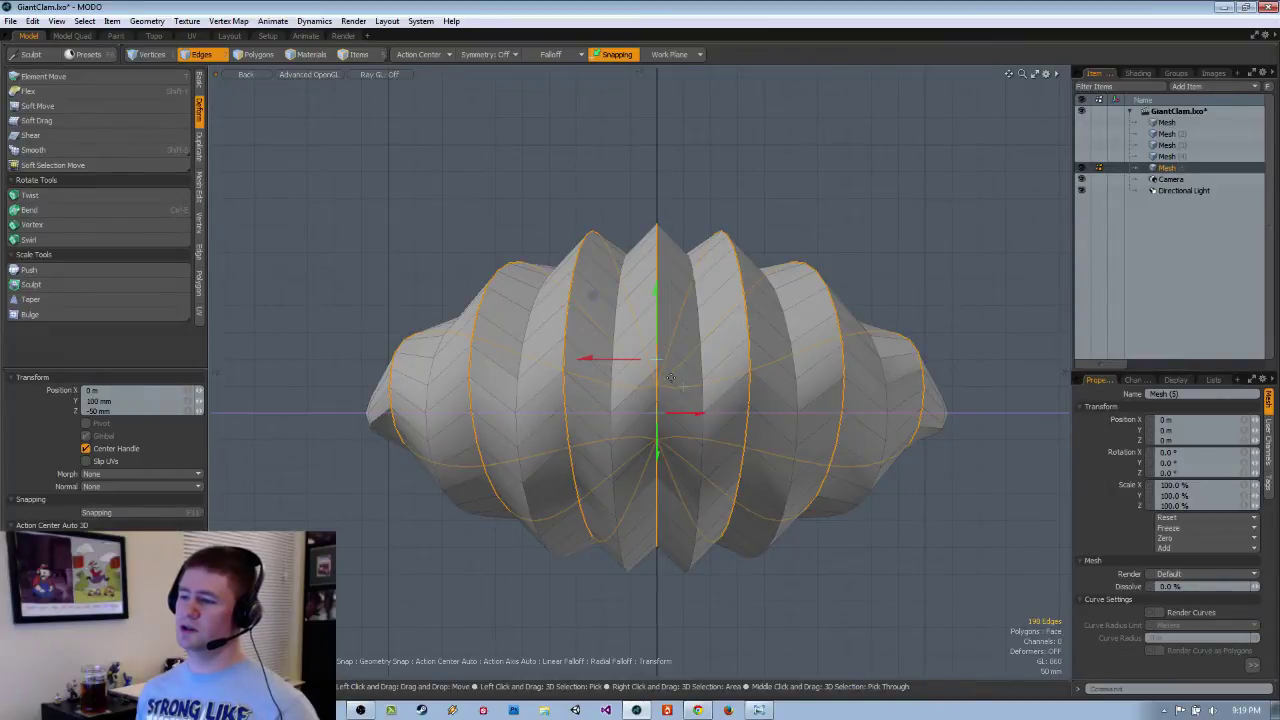
Undo the edge loops' Y and Z move and activate the Scale tool in the top view.
key("ctrl")
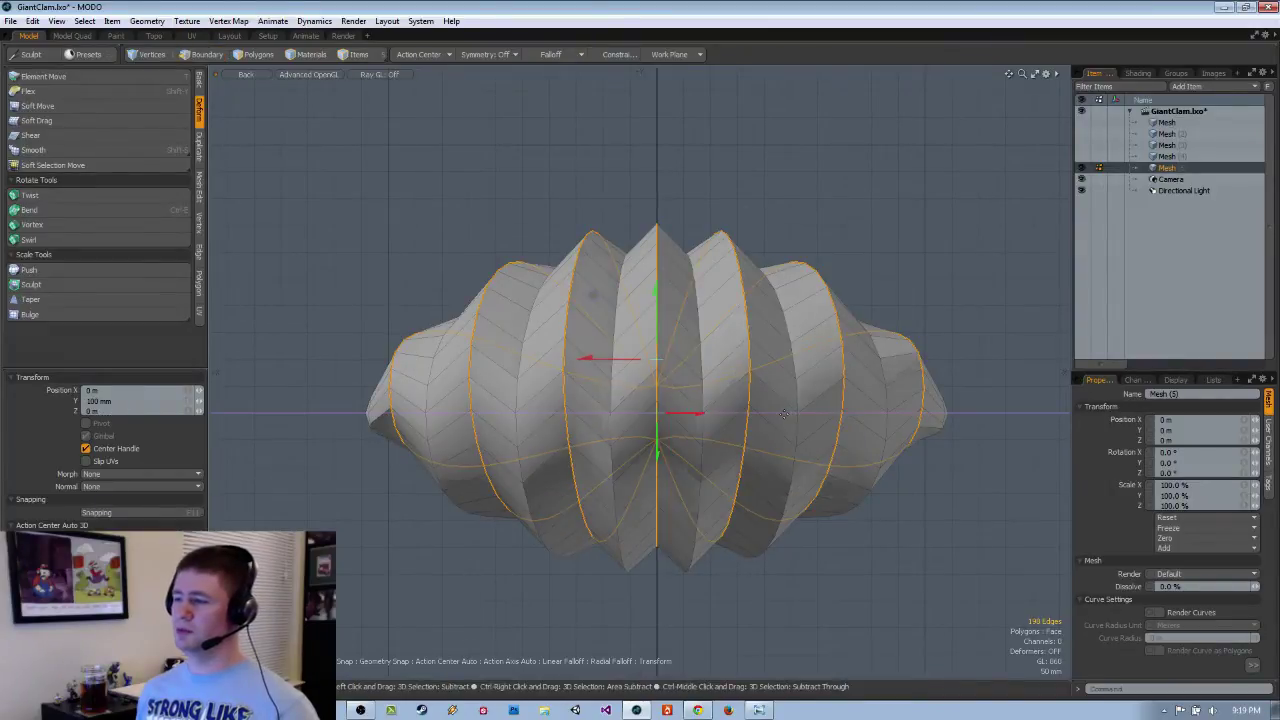
key("ctrl+z")
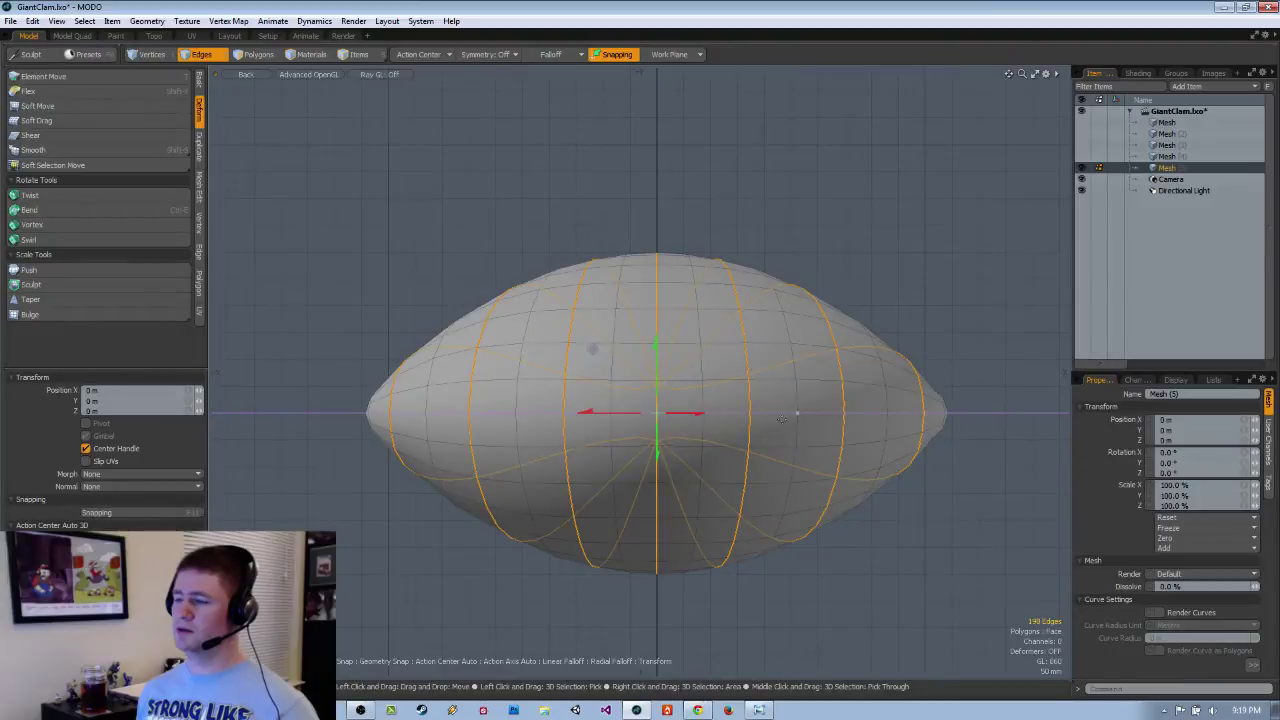
left_click_drag(782, 420, 721, 441, "alt")
key("r")
key("KP_1")
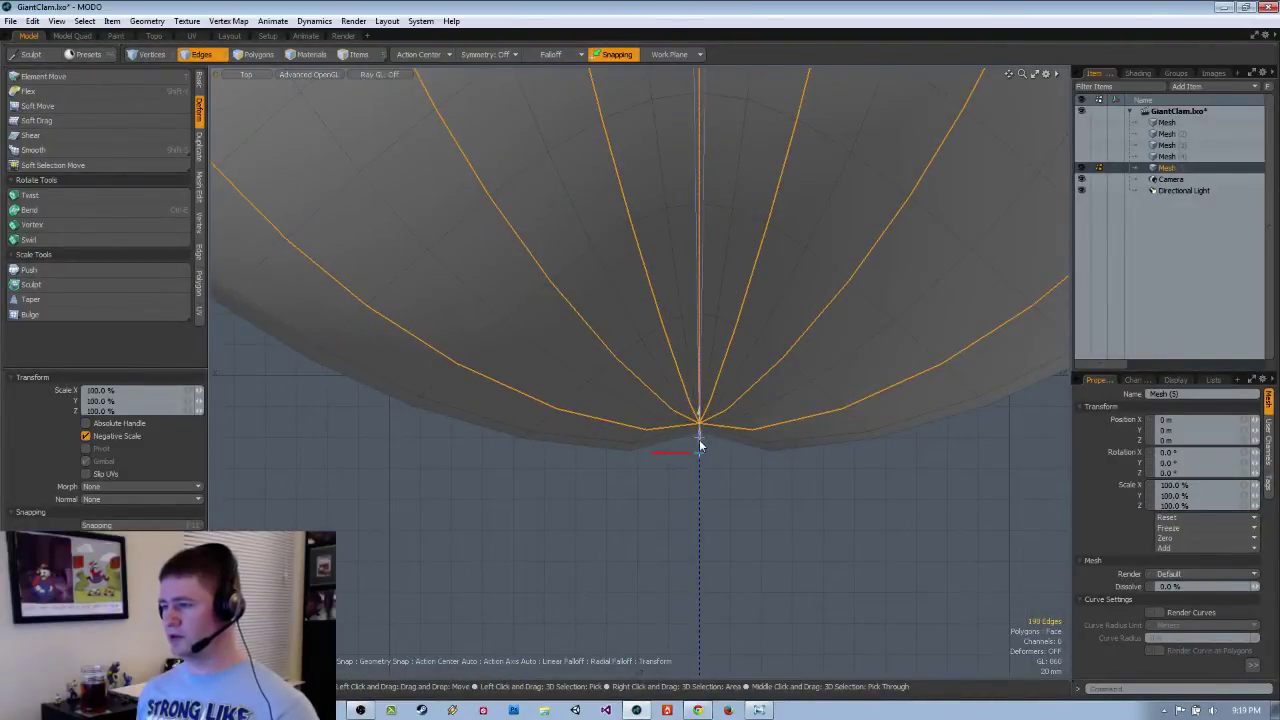
Drop the Scale tool and lasso-deselect the edge loops on the shell's lower half in the back view.
key("KP_Decimal")
left_click_drag(750, 387, 785, 374, "ctrl+alt")
key("ctrl+space")
left_click(729, 381)
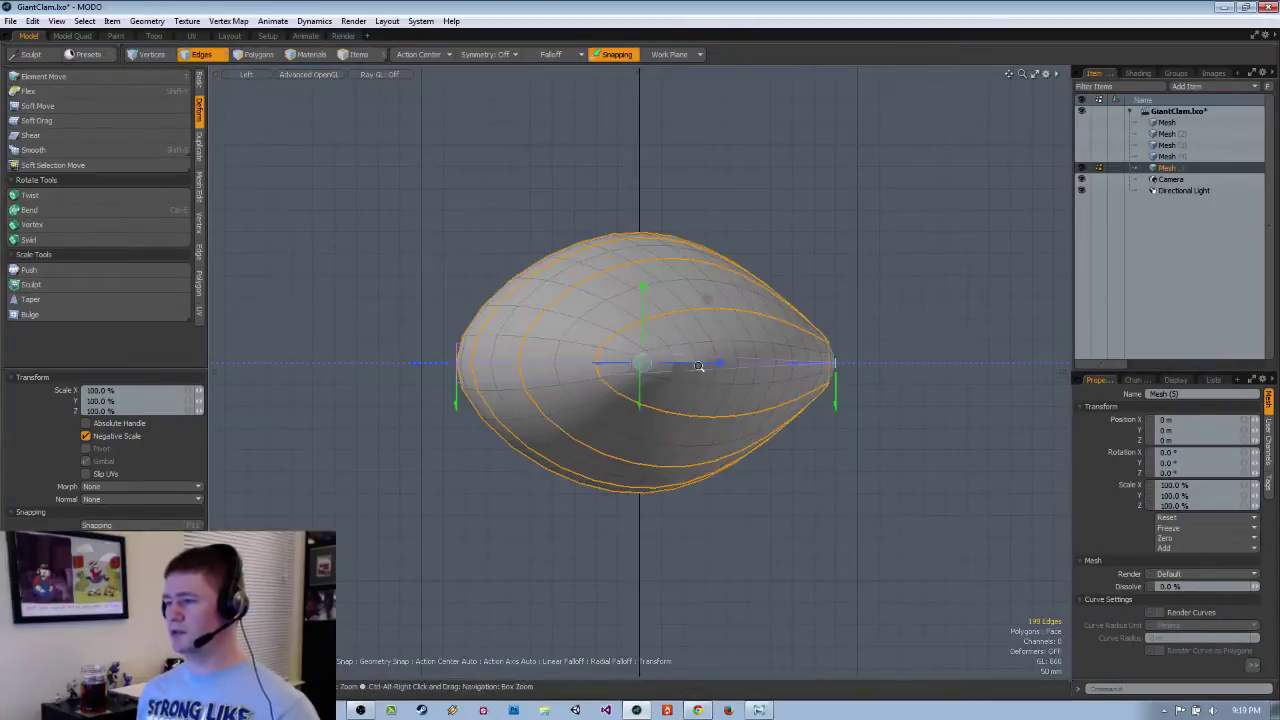
key("ctrl+space")
left_click(885, 373)
key("ctrl+space")
left_click(790, 415)
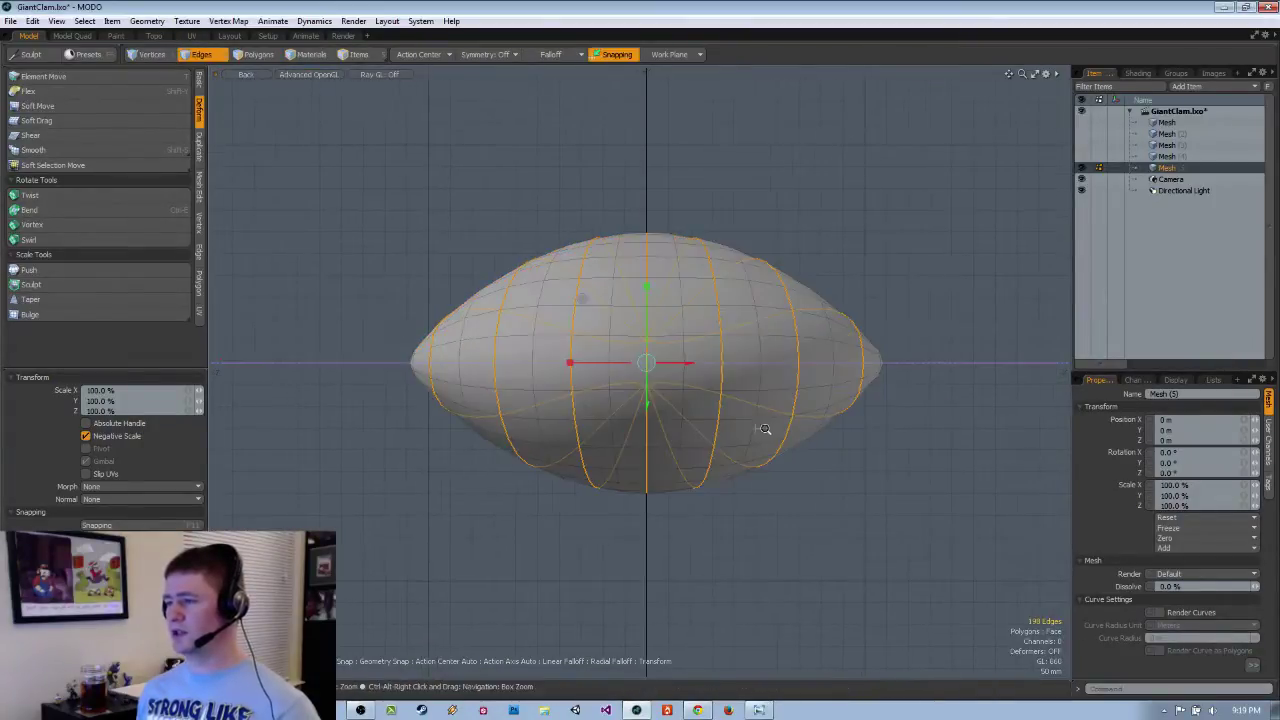
key("space")
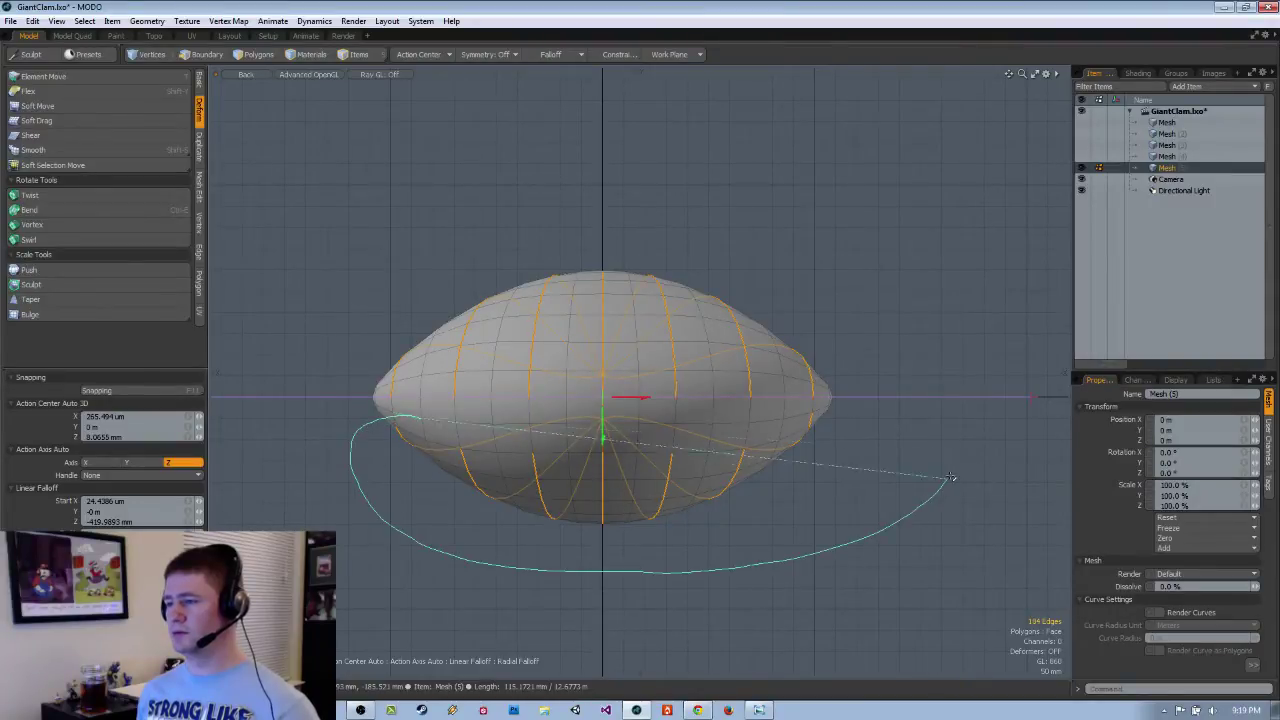
mouse_move(950, 478)
right_mouse_down("ctrl")
mouse_move(986, 410)
mouse_move(904, 437)
right_mouse_up("ctrl")
Activate the Scale tool for the upper edge loops and place its center just behind the hinge in the top view.
left_click_drag(690, 477, 661, 378, "alt")
key("r")
key("ctrl+space")
left_click(741, 328)
scroll(663, 470, "up", 2)
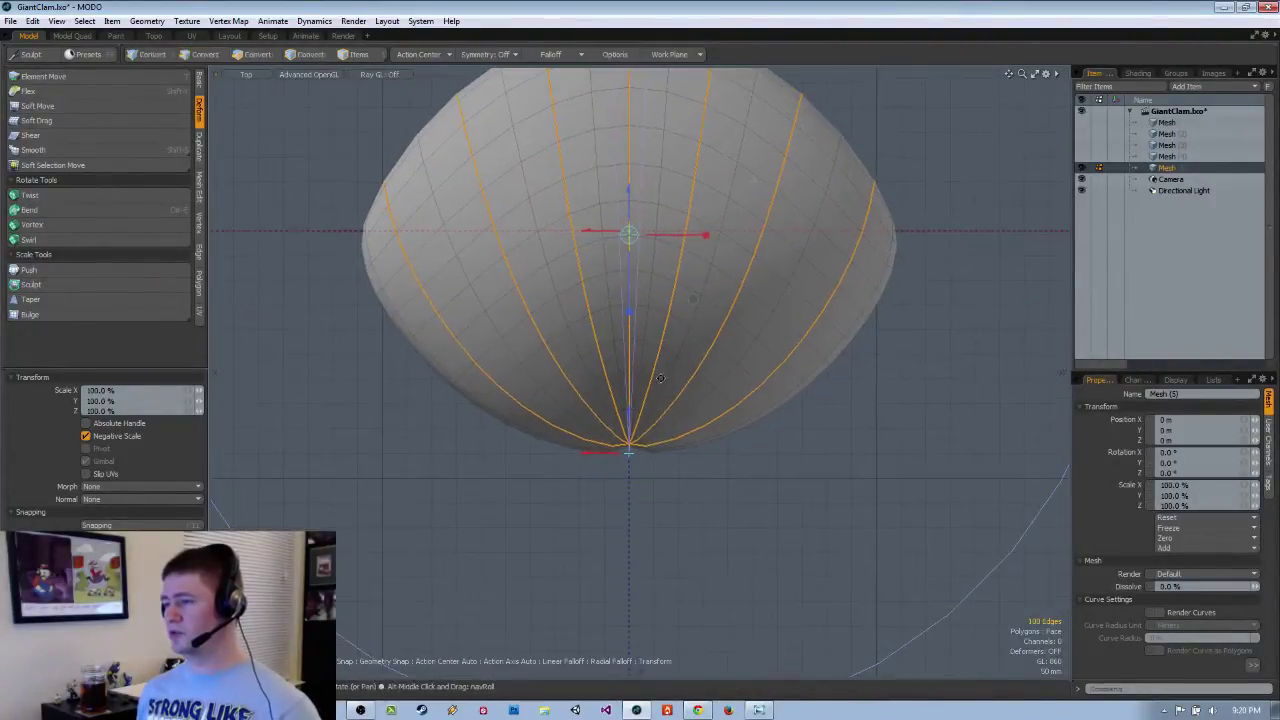
scroll(660, 378, "up", 2)
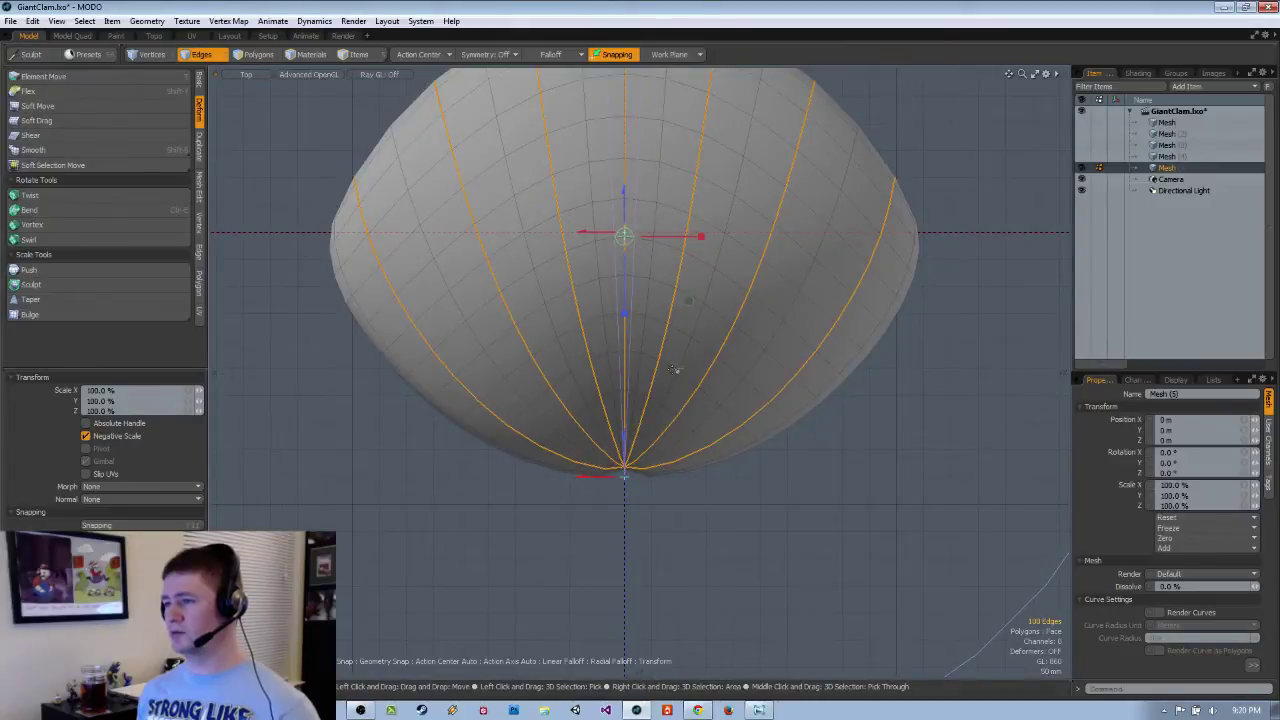
key("q")
key("r")
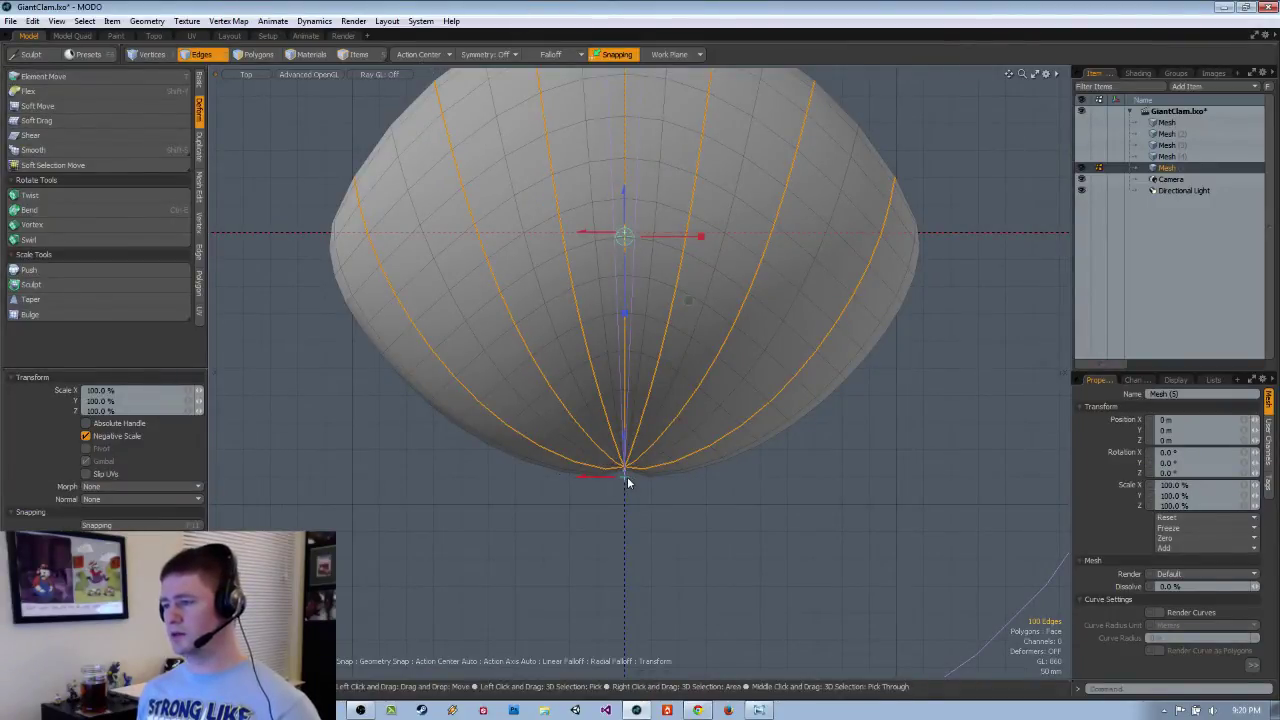
left_click(624, 504)
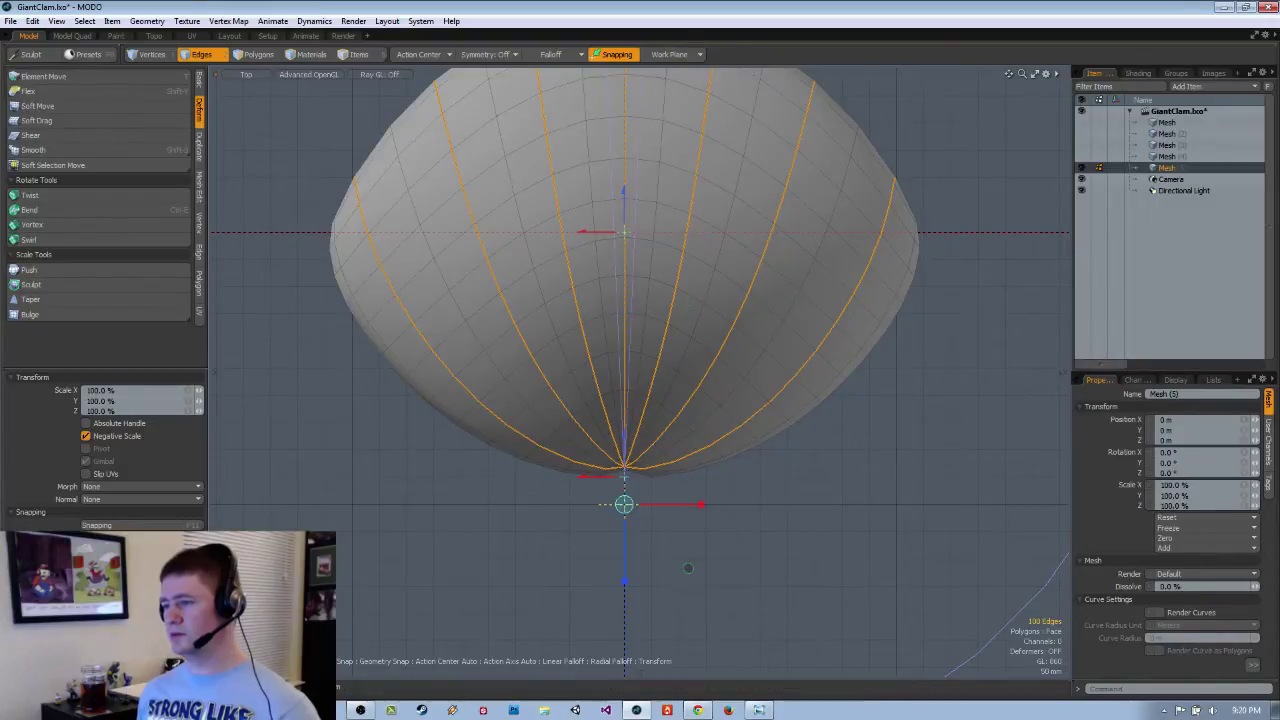
Undo the scale center's placement and set it again on the ground plane beside the hinge in the perspective view.
left_click_drag(627, 497, 616, 517)
key("ctrl+z")
key("x")
left_click_drag(650, 503, 632, 432)
key("KP_1")
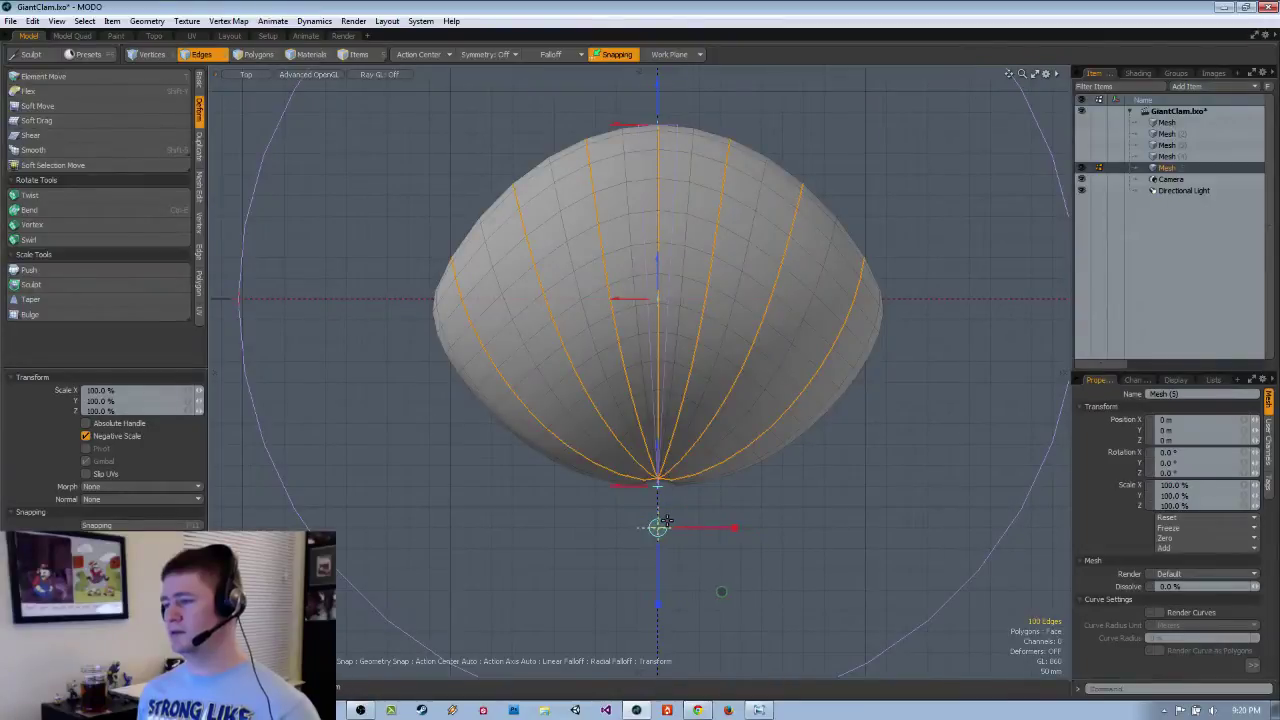
left_click_drag(657, 505, 785, 352, "alt")
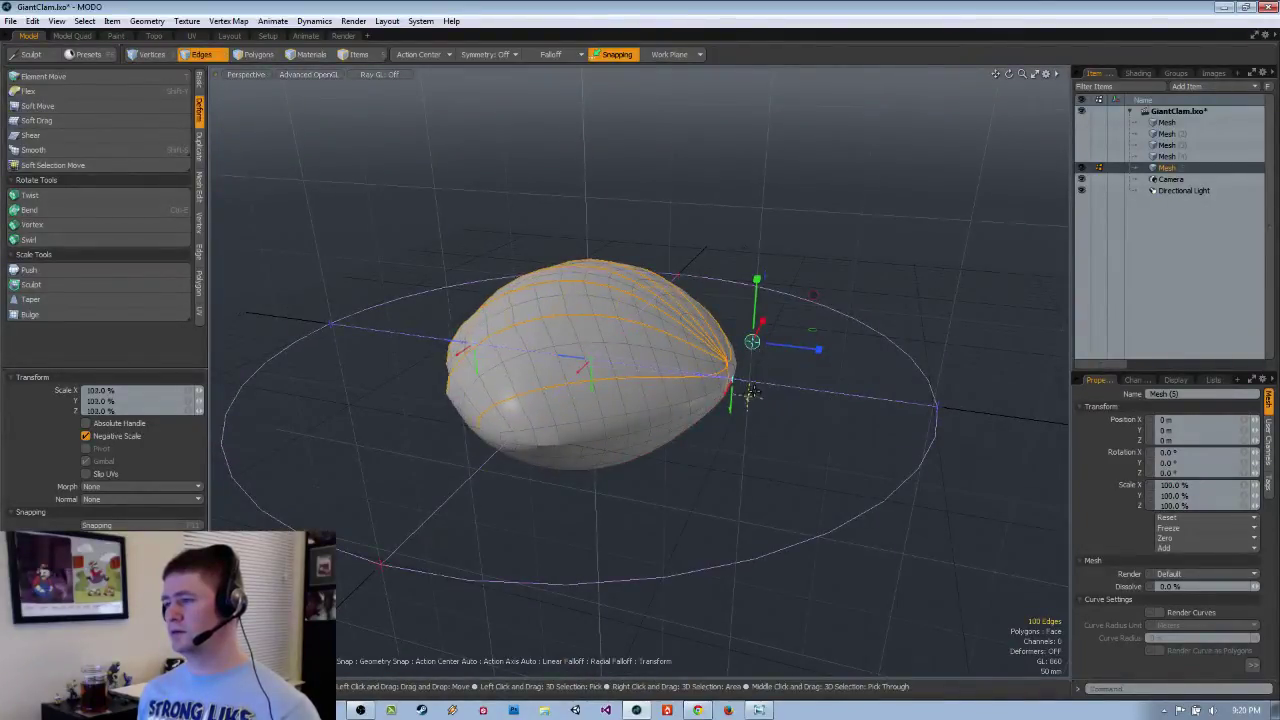
key("ctrl+z")
key("ctrl+z")
left_click(753, 335)
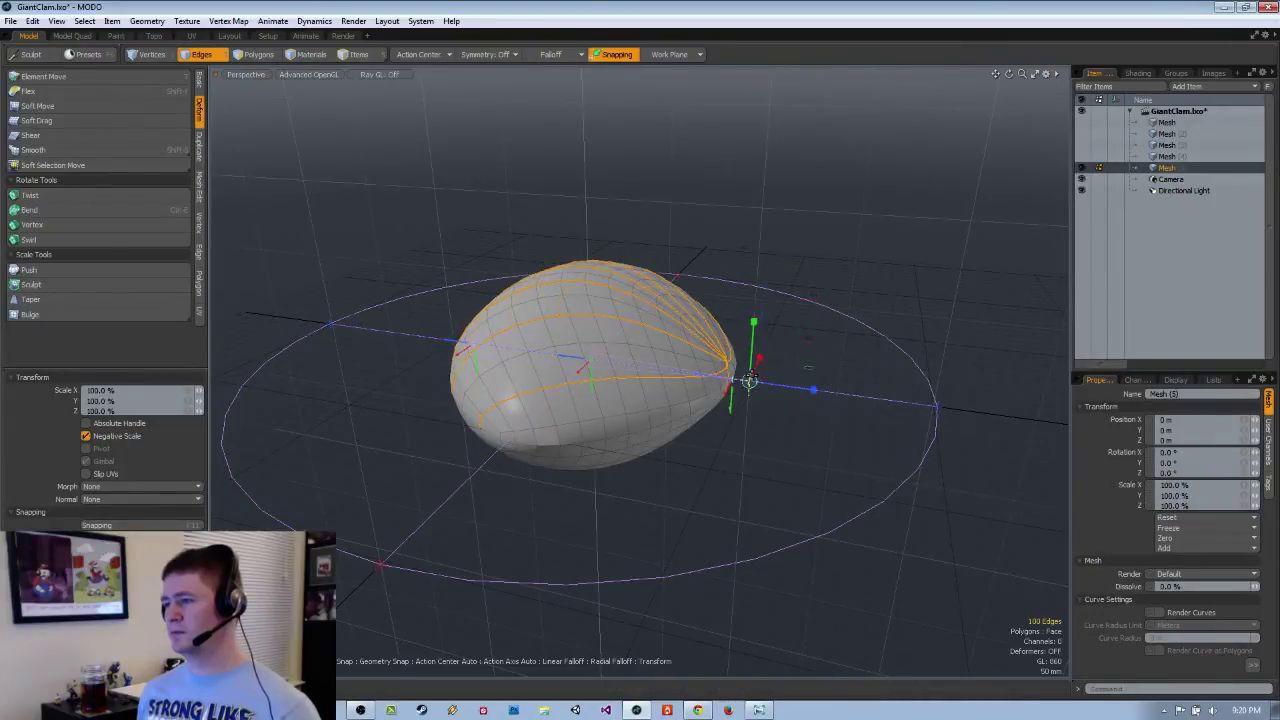
Try scaling the upper edge loops to 112% in X and Z and 140% in Y.
left_click_drag(760, 373, 905, 275, "alt")
key("ctrl+space")
left_click(672, 468)
key("ctrl+space")
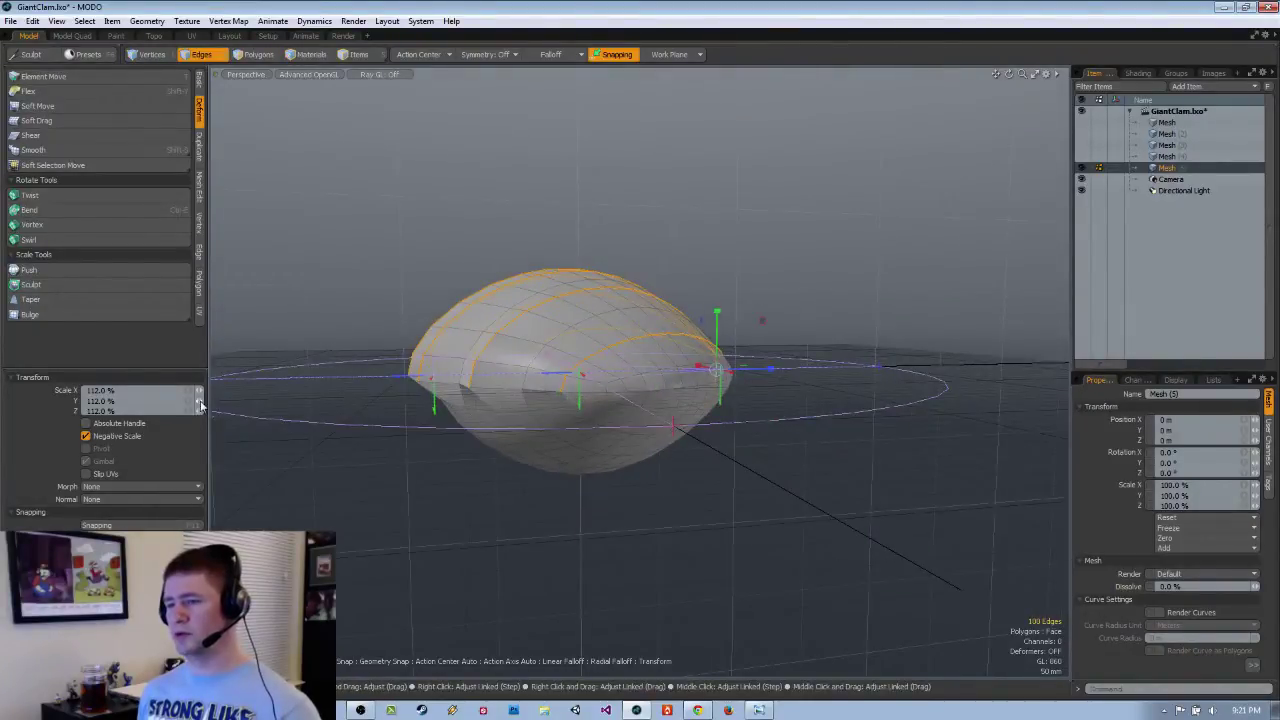
left_click_drag(199, 401, 199, 390)
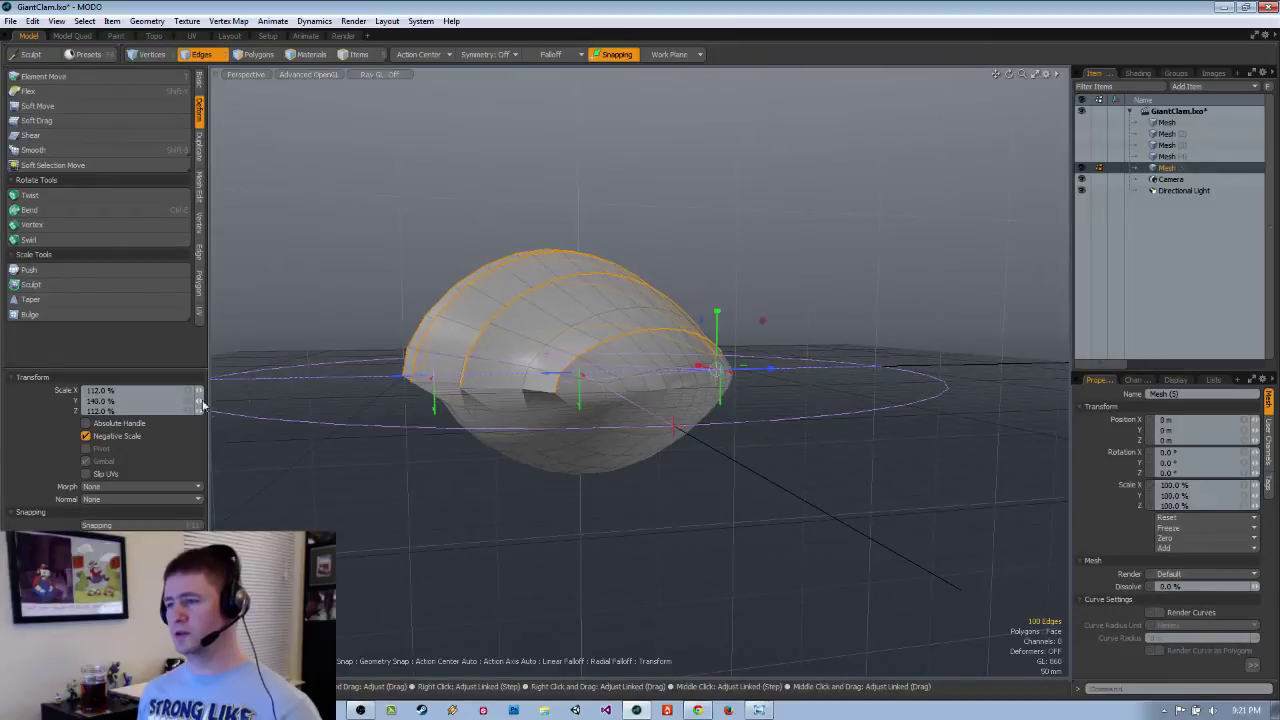
Undo the last scaling and scale the upper edge loops to 130% in Y and 110% in X.
key("ctrl+z")
key("ctrl+z")
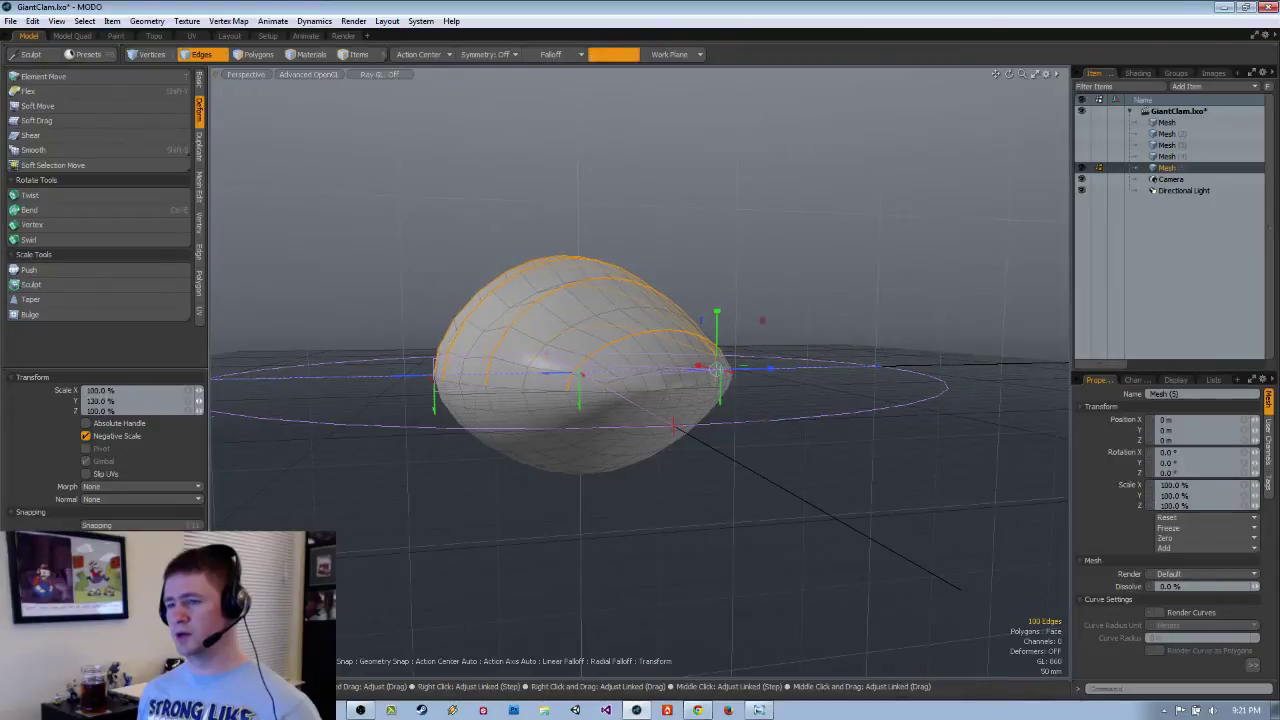
left_click_drag(468, 350, 430, 358, "alt")
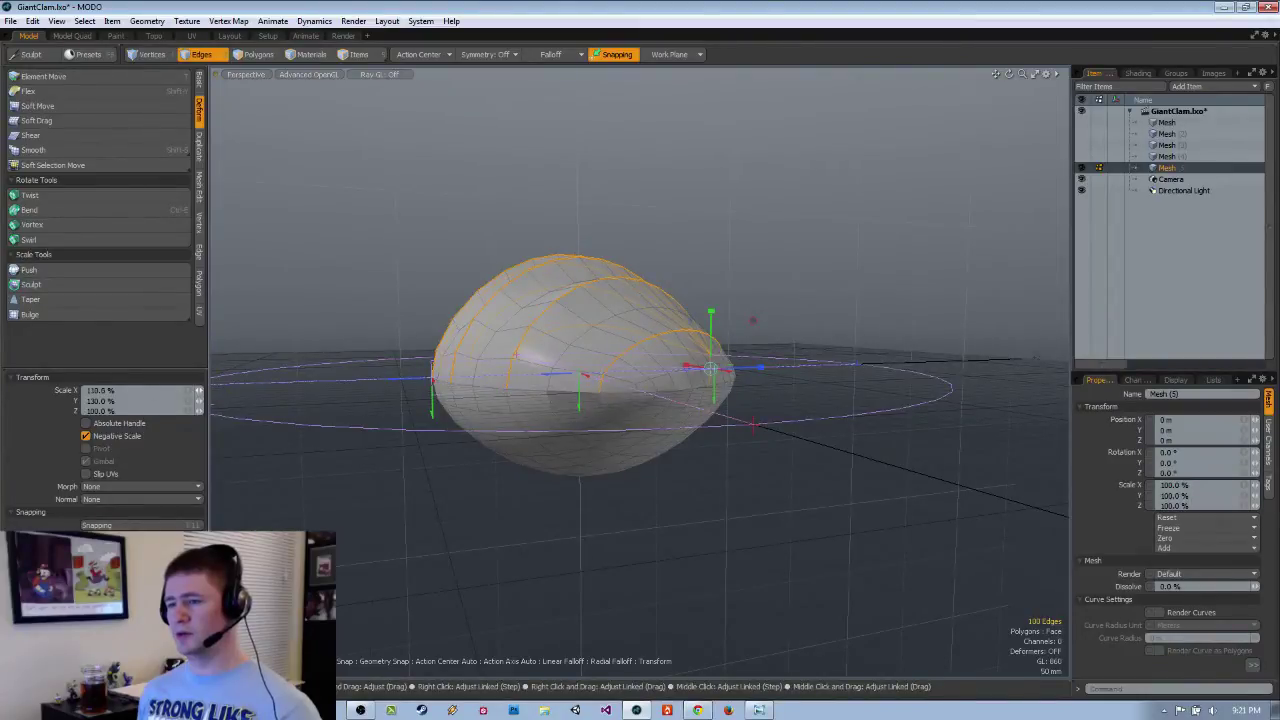
Try scaling the selected rib edges of the upper shell to 110% in X, 130% in Y and 110% in Z.
mouse_move(199, 390)
left_mouse_down()
mouse_move(215, 390)
mouse_move(200, 425)
mouse_move(200, 400)
left_mouse_up()
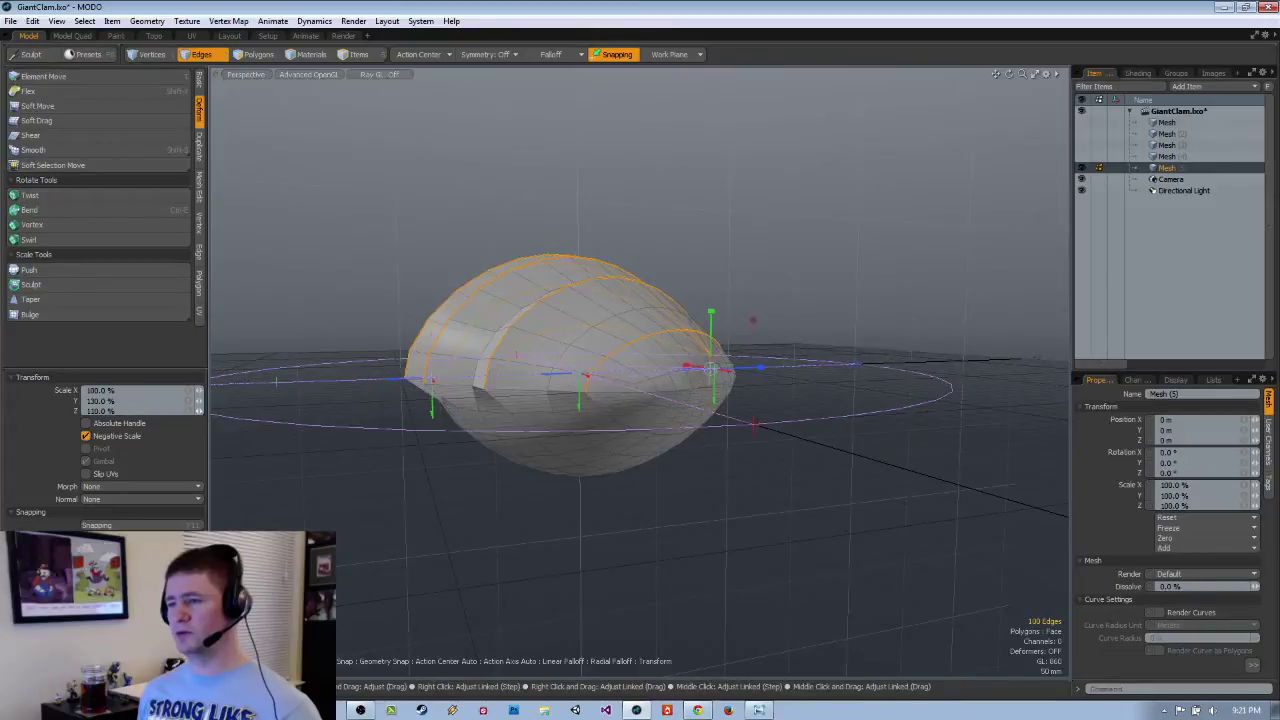
left_click_drag(300, 440, 603, 324, "alt")
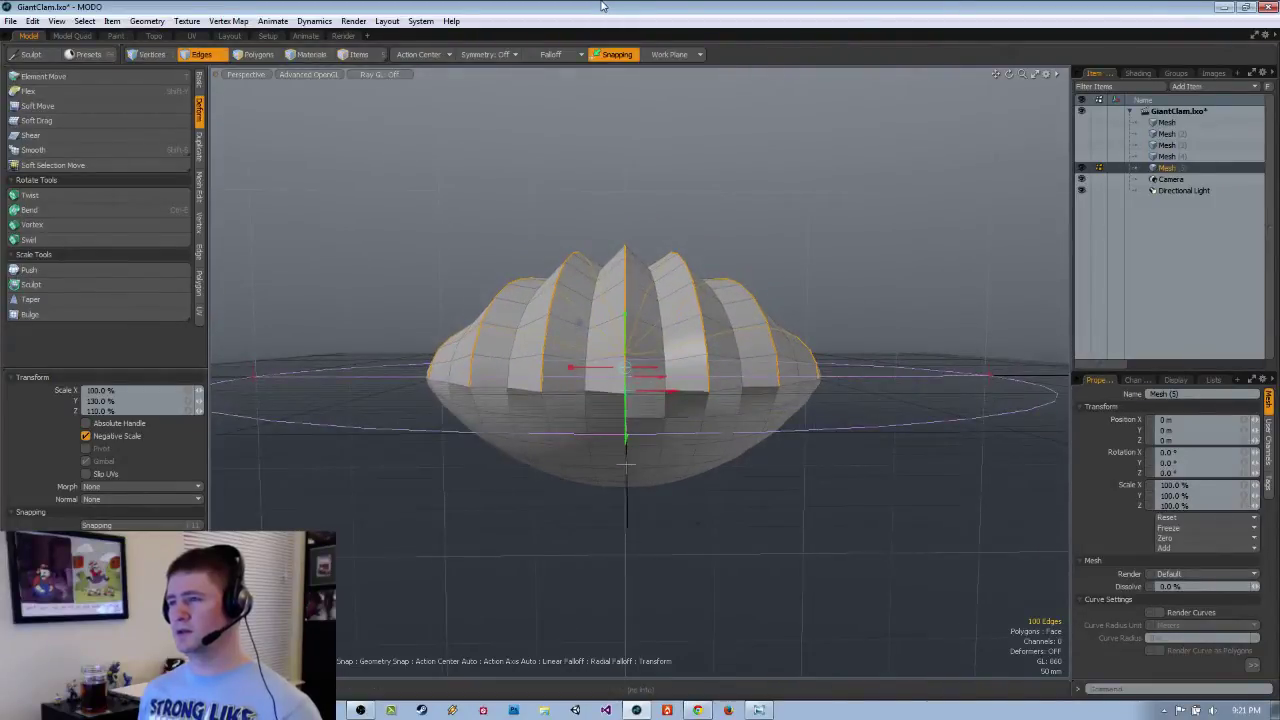
left_click_drag(600, 8, 900, 2)
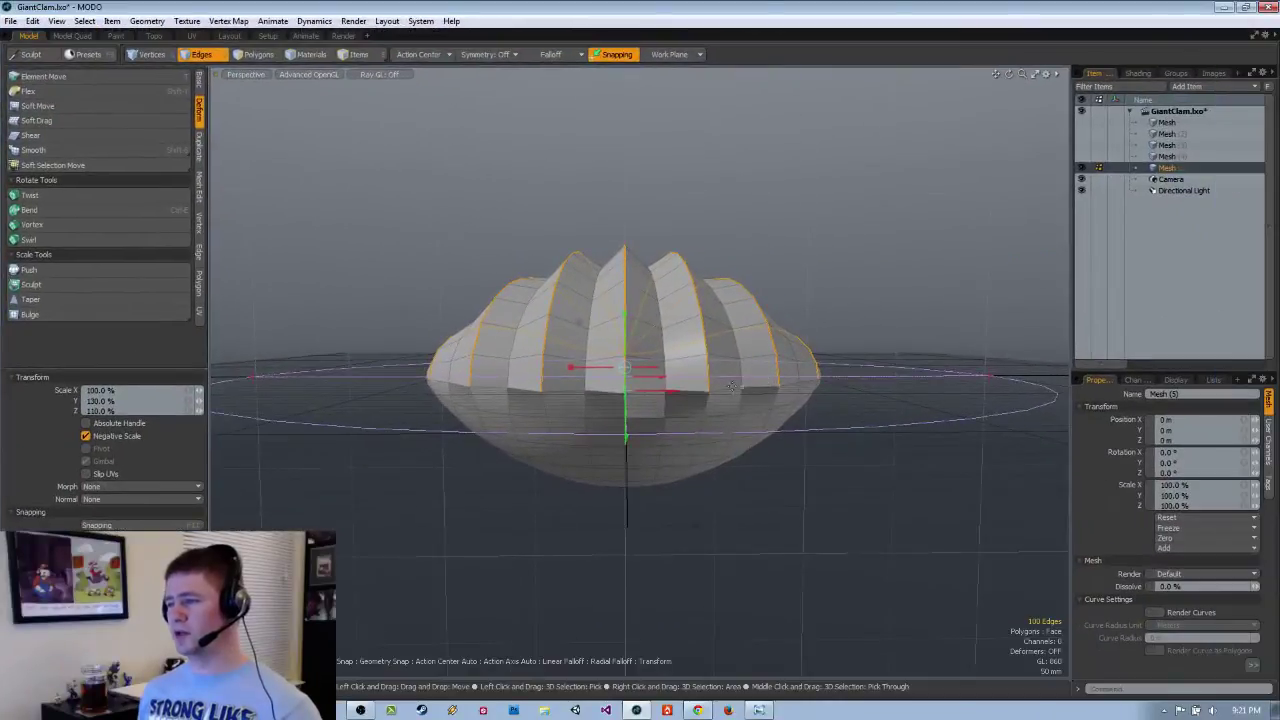
scroll(702, 428, "up", 1)
mouse_move(702, 428)
left_mouse_down("alt")
mouse_move(706, 385)
mouse_move(701, 434)
mouse_move(871, 437)
mouse_move(646, 441)
mouse_move(698, 429)
left_mouse_up("alt")
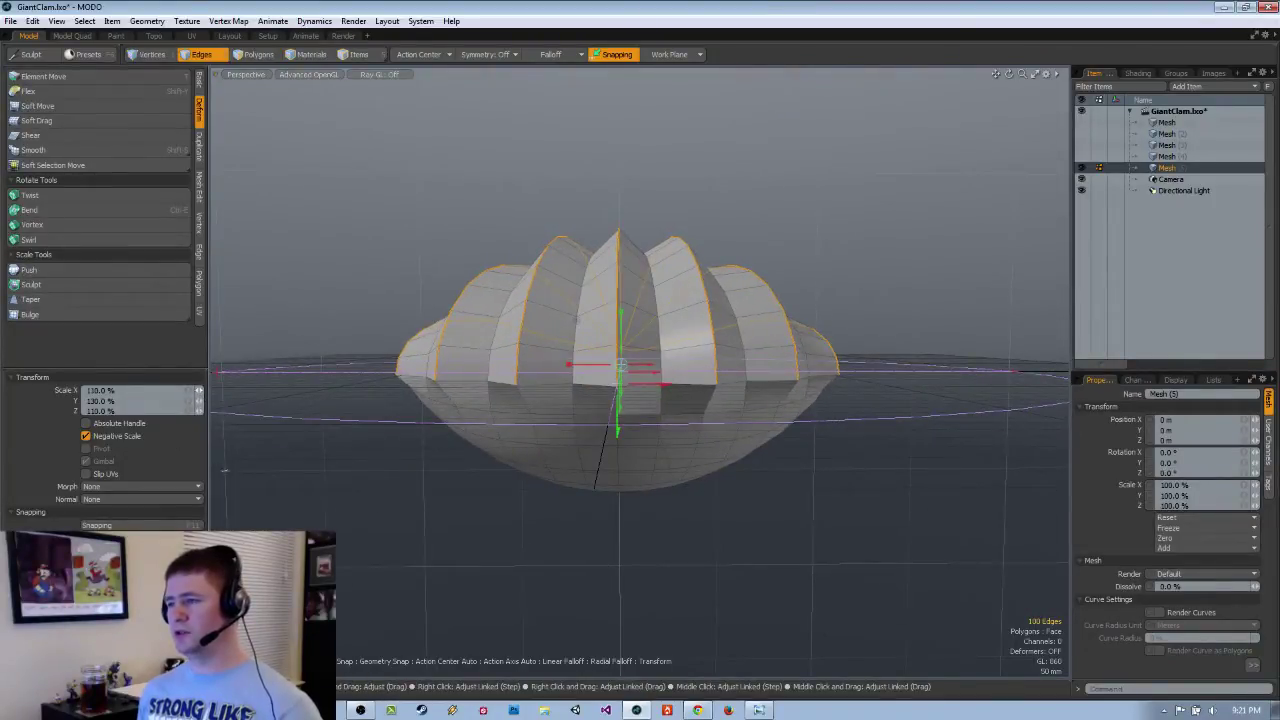
left_click_drag(690, 372, 609, 390, "alt")
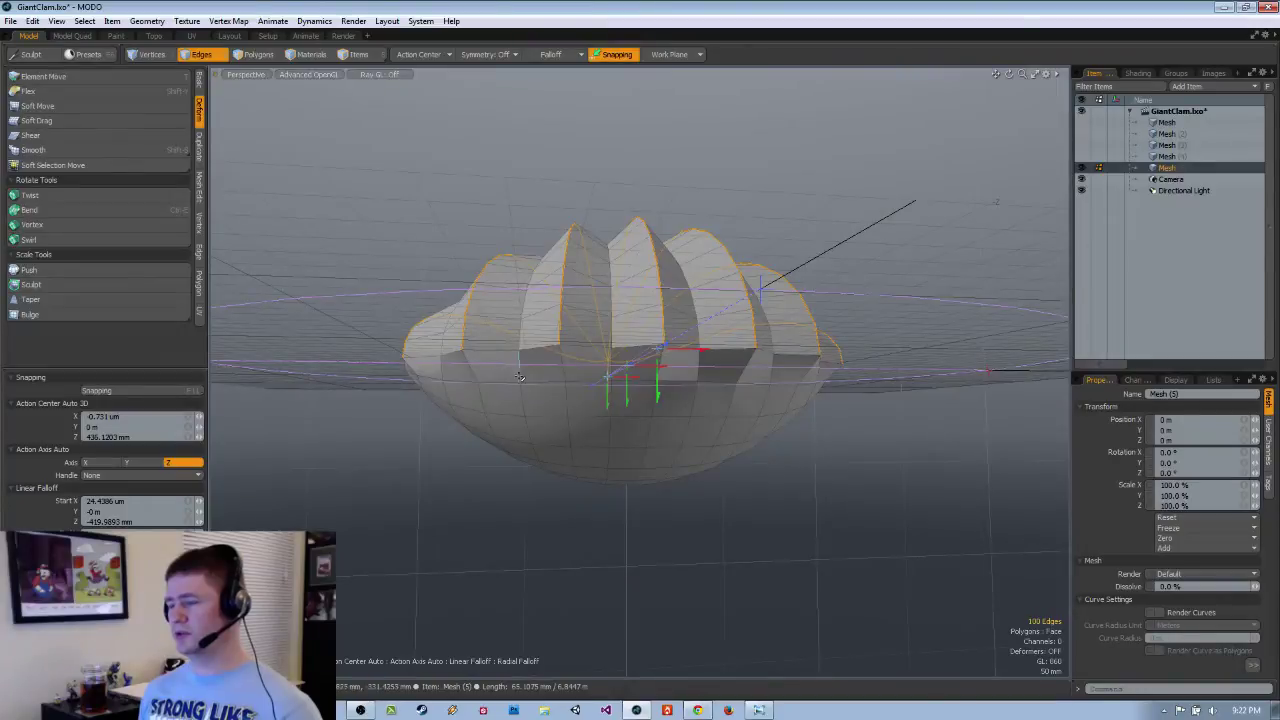
Undo the scaling of the upper shell's rib edges.
left_click_drag(519, 376, 677, 466, "alt")
key("r")
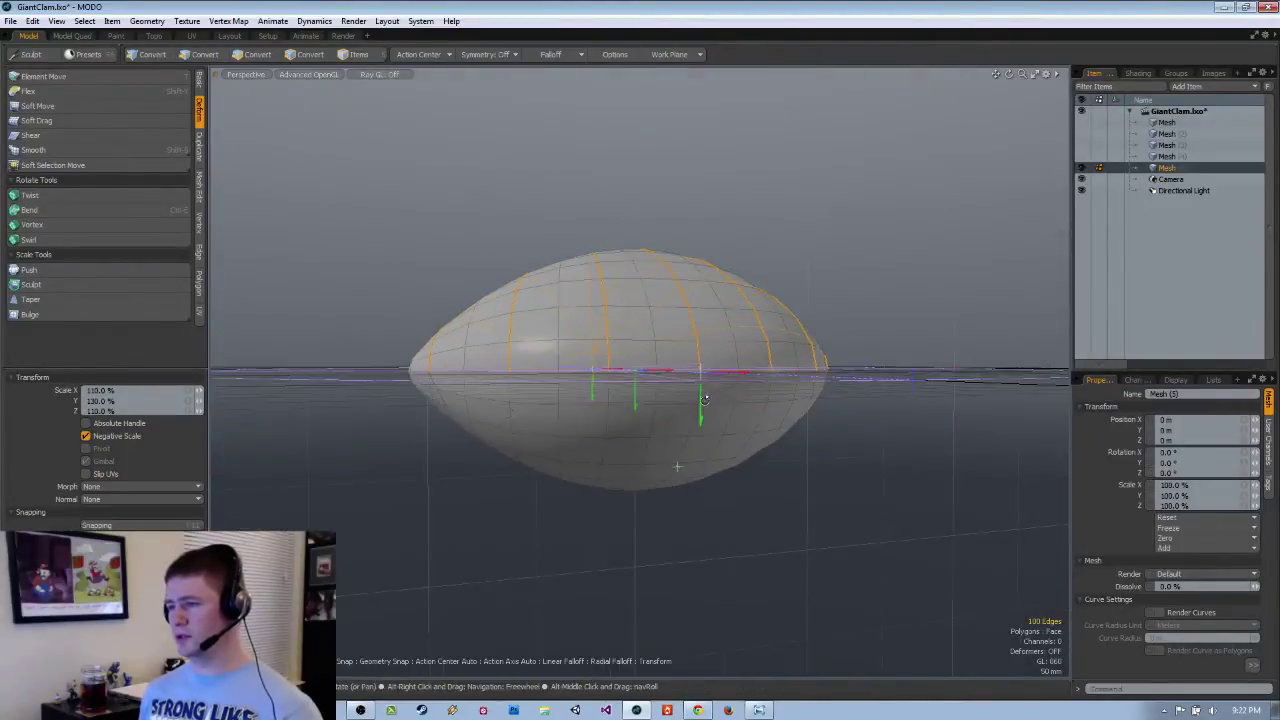
left_click_drag(587, 411, 642, 385, "alt")
key("3")
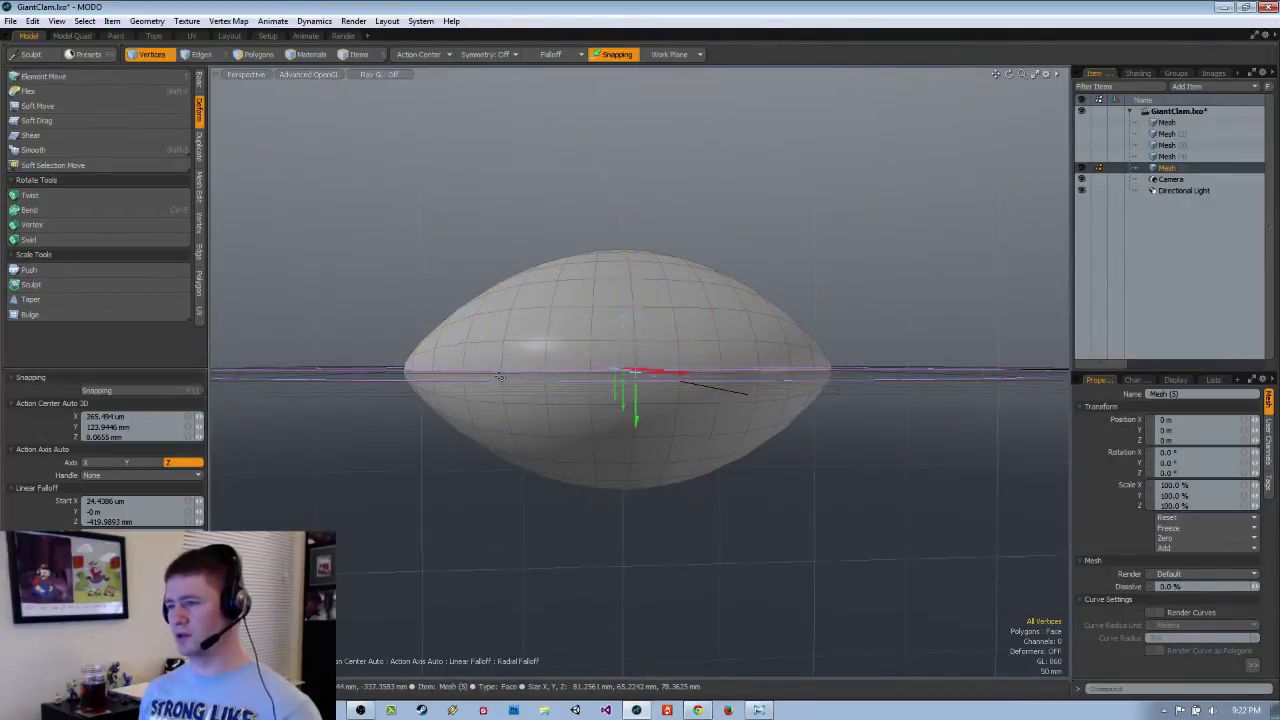
Extend the edge selection with alternate lengthwise edge rows running from the hinge across the lower shell half.
left_click_drag(520, 372, 460, 396, "alt")
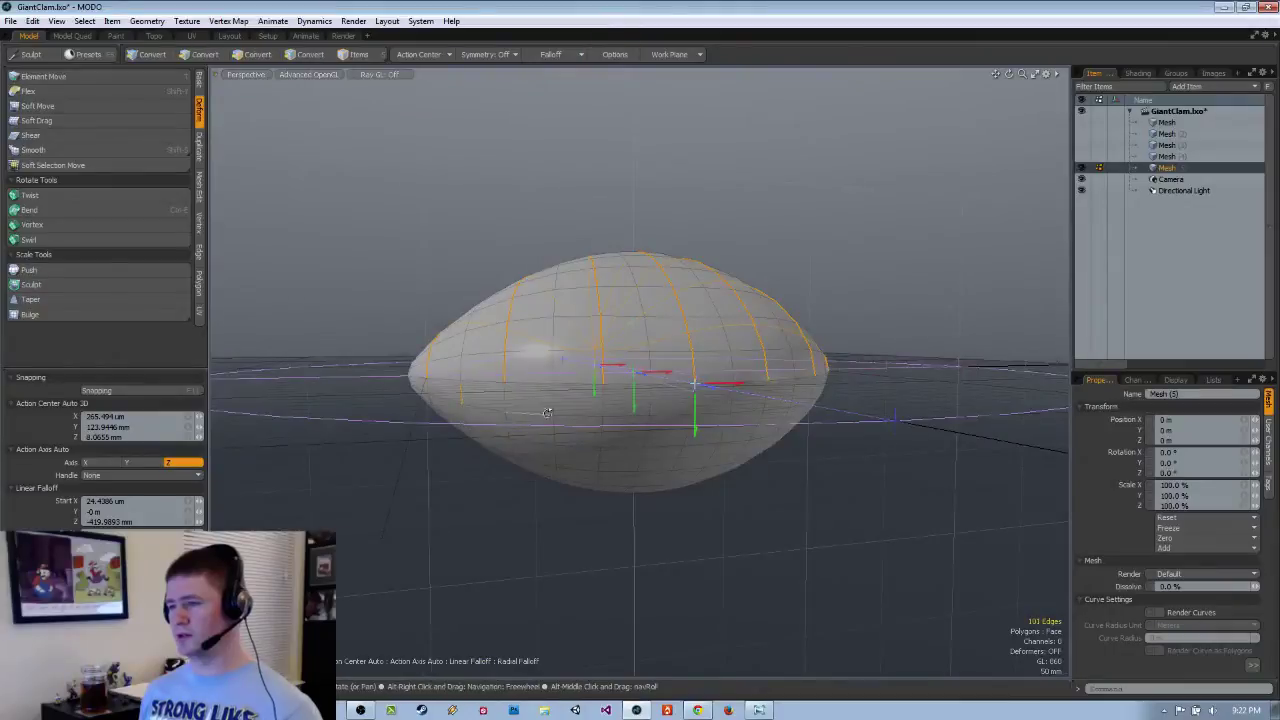
left_click_drag(547, 412, 555, 366, "alt")
left_click_drag(475, 346, 818, 271, "alt")
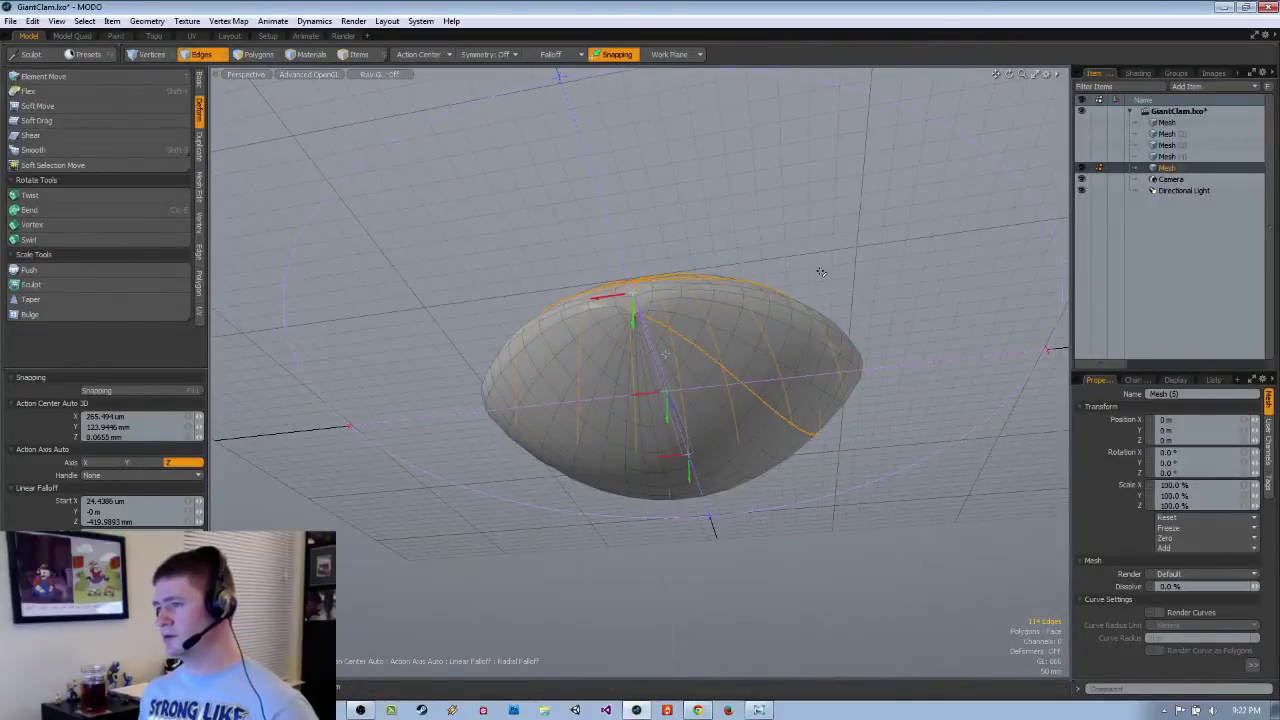
left_click_drag(820, 271, 903, 380, "alt")
key("x")
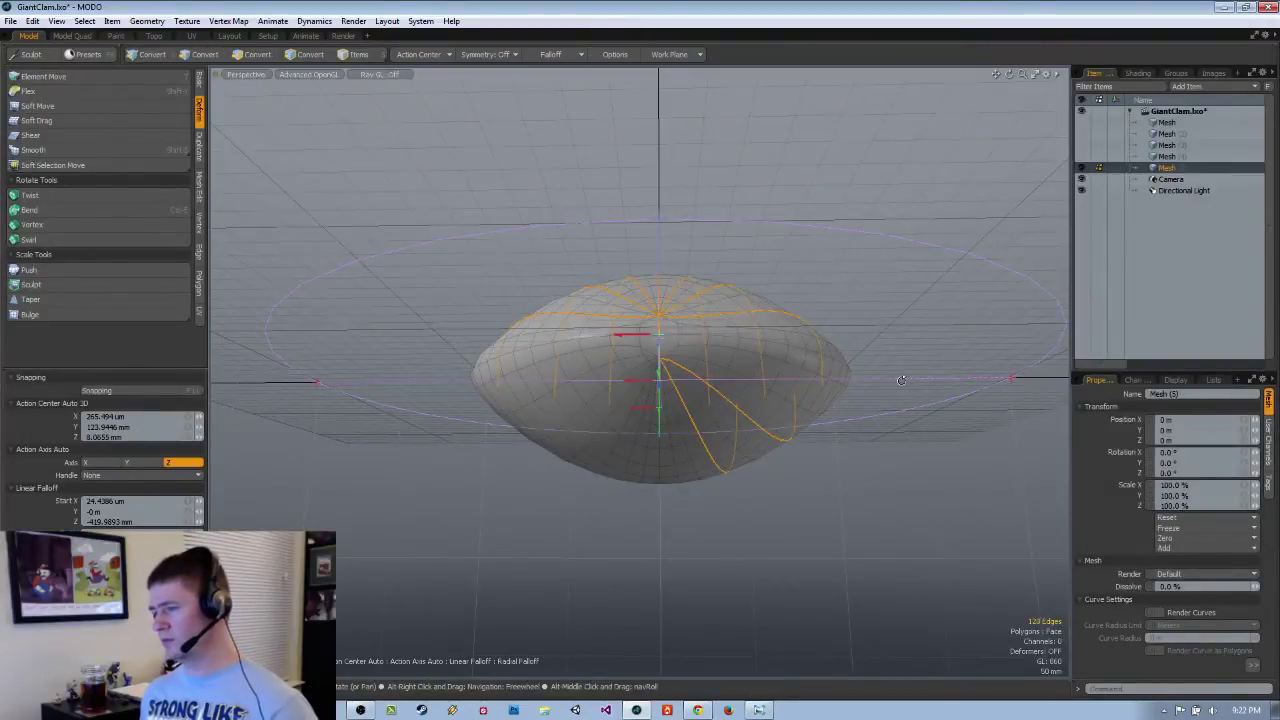
left_click_drag(901, 380, 815, 206, "alt")
scroll(895, 328, "up", 3)
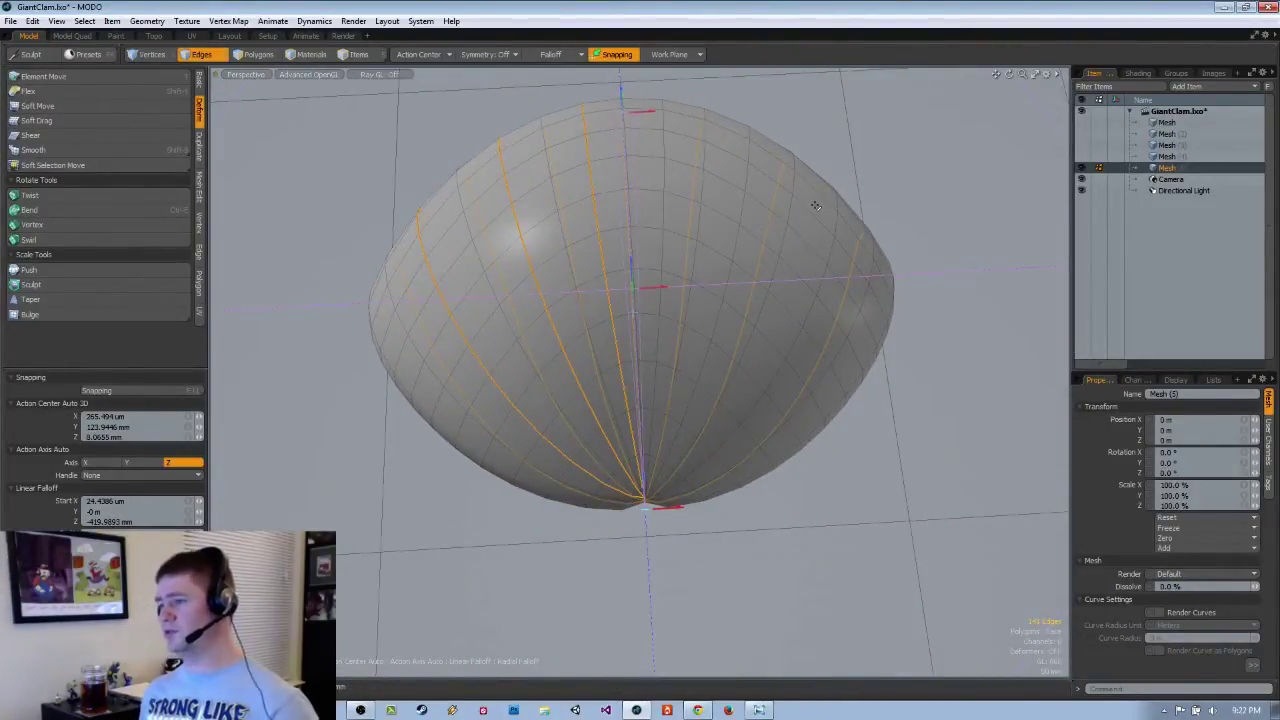
left_click_drag(680, 140, 669, 212, "alt")
left_click_drag(672, 467, 486, 428, "ctrl+alt")
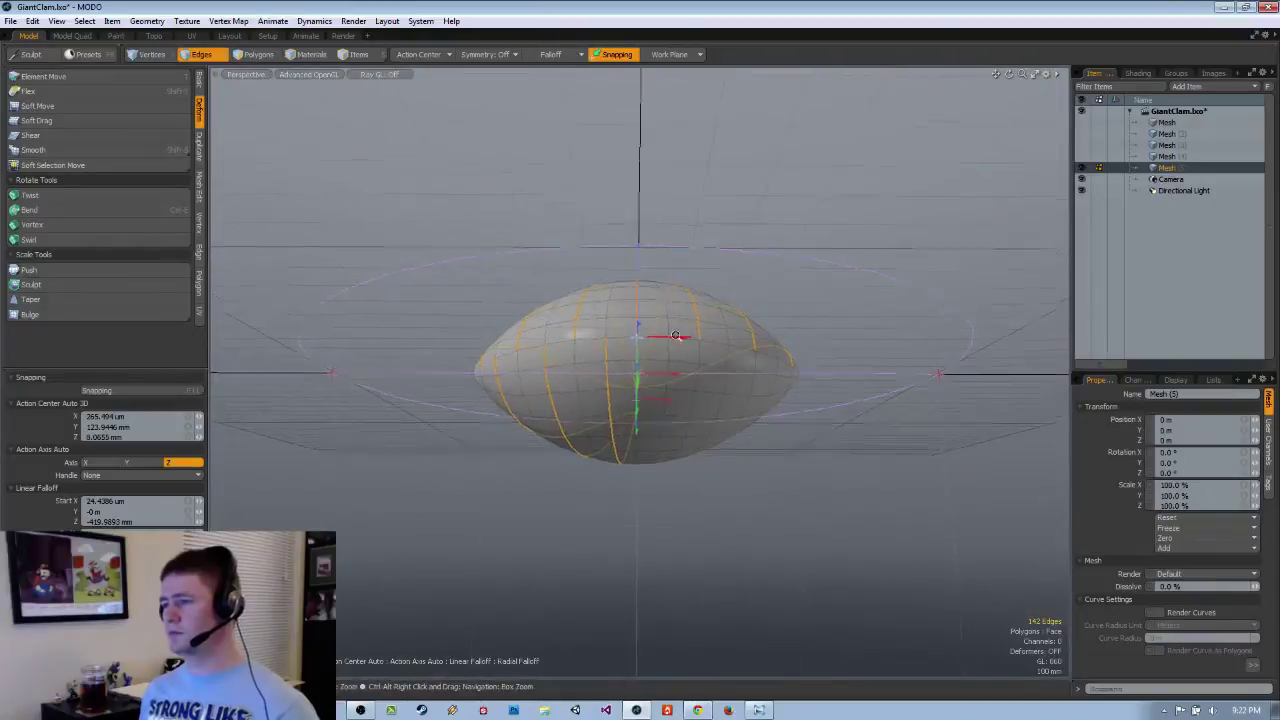
left_click_drag(610, 345, 645, 445, "alt")
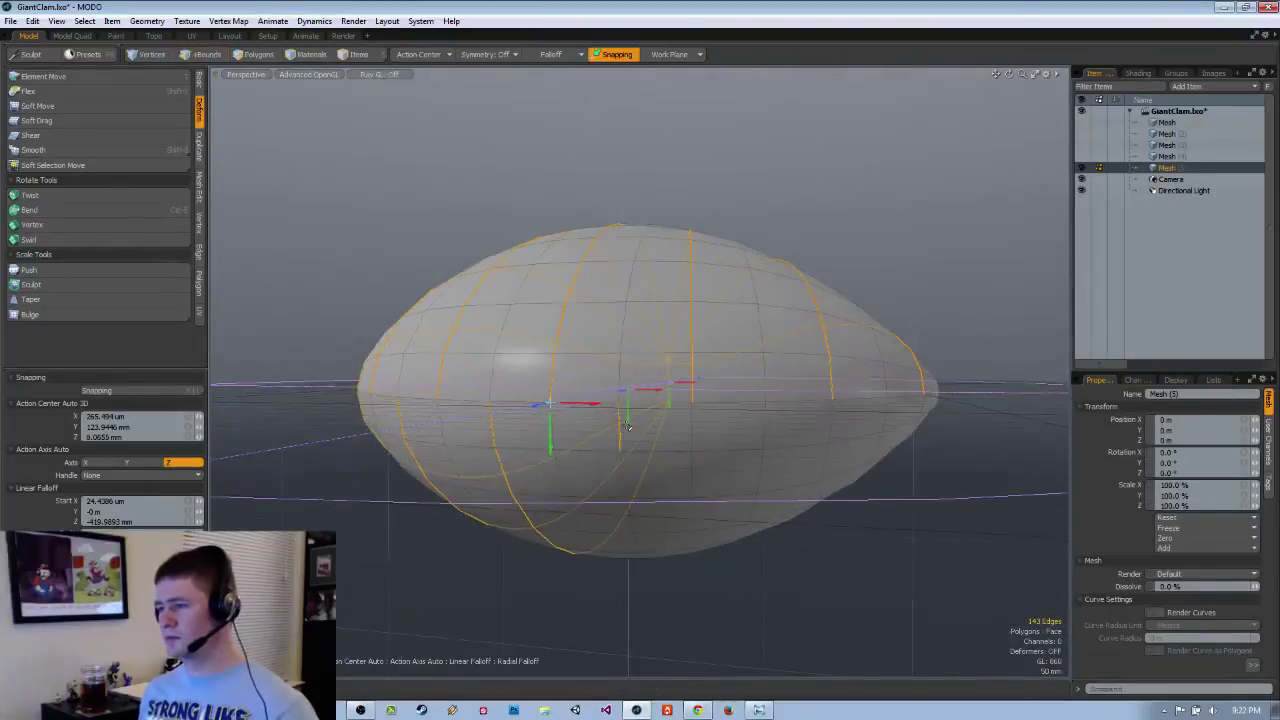
left_click_drag(687, 513, 766, 457, "alt")
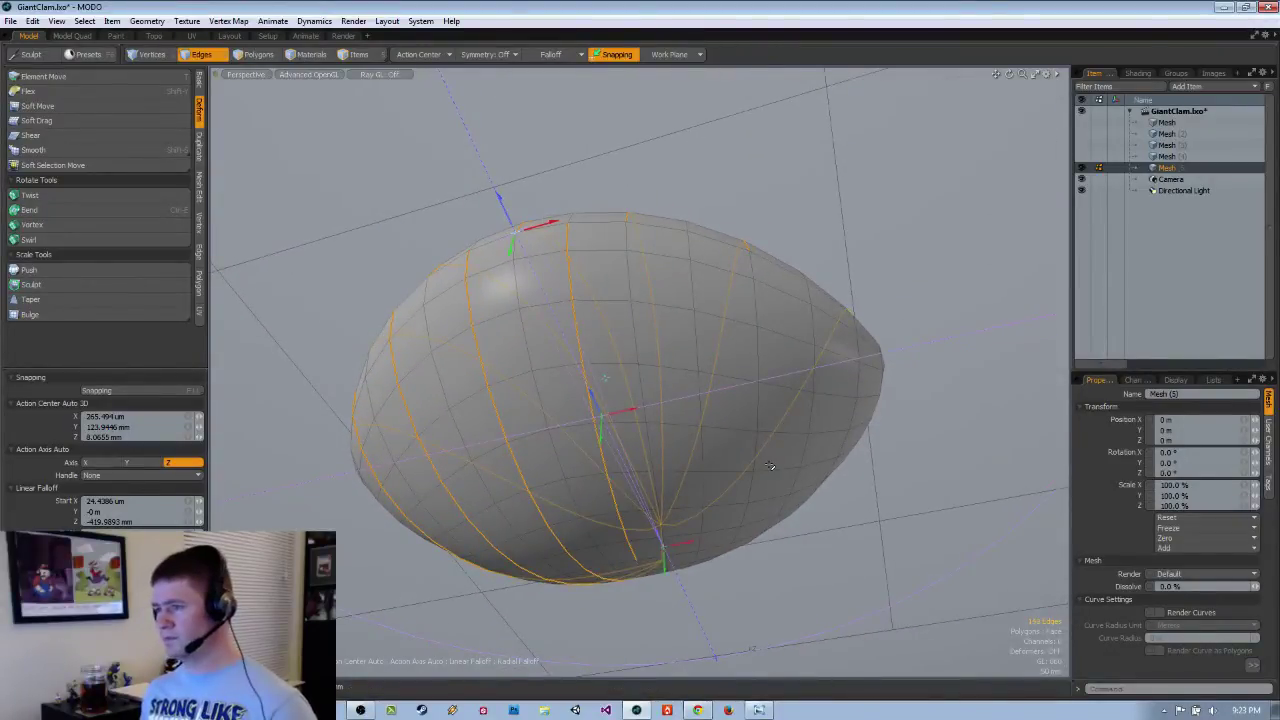
left_click_drag(781, 450, 702, 306, "alt")
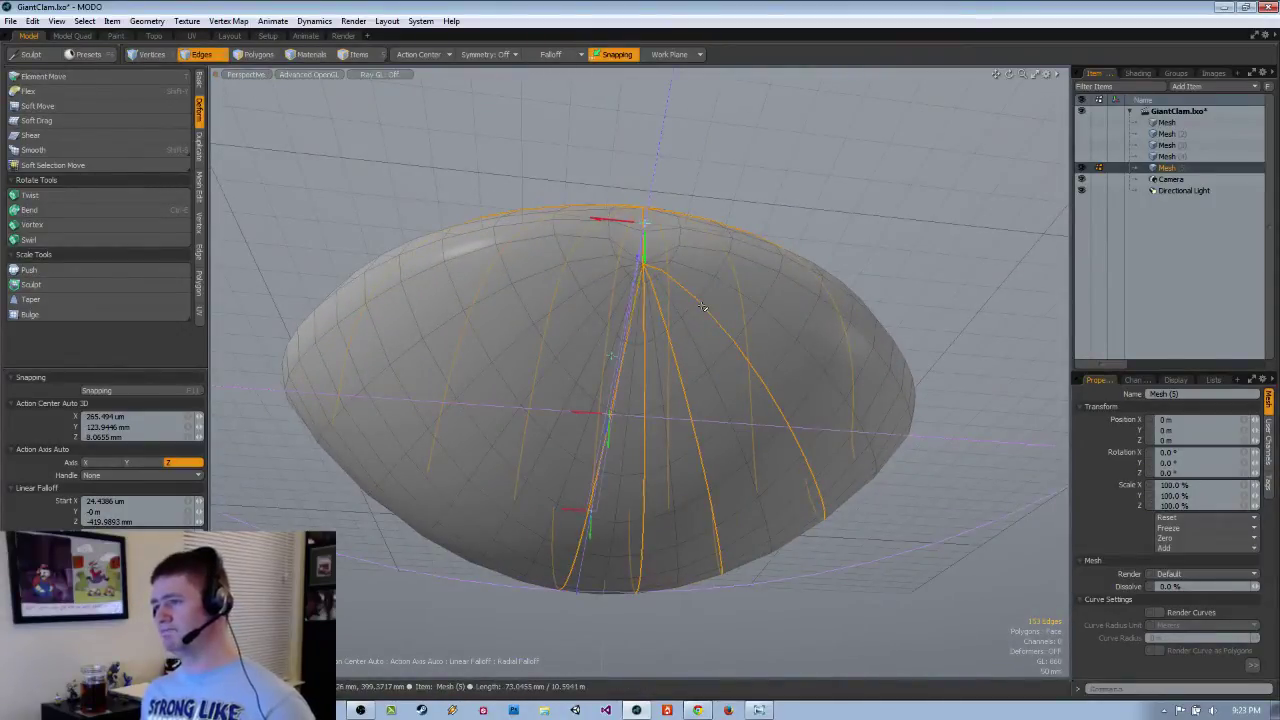
left_click_drag(731, 305, 667, 438, "alt")
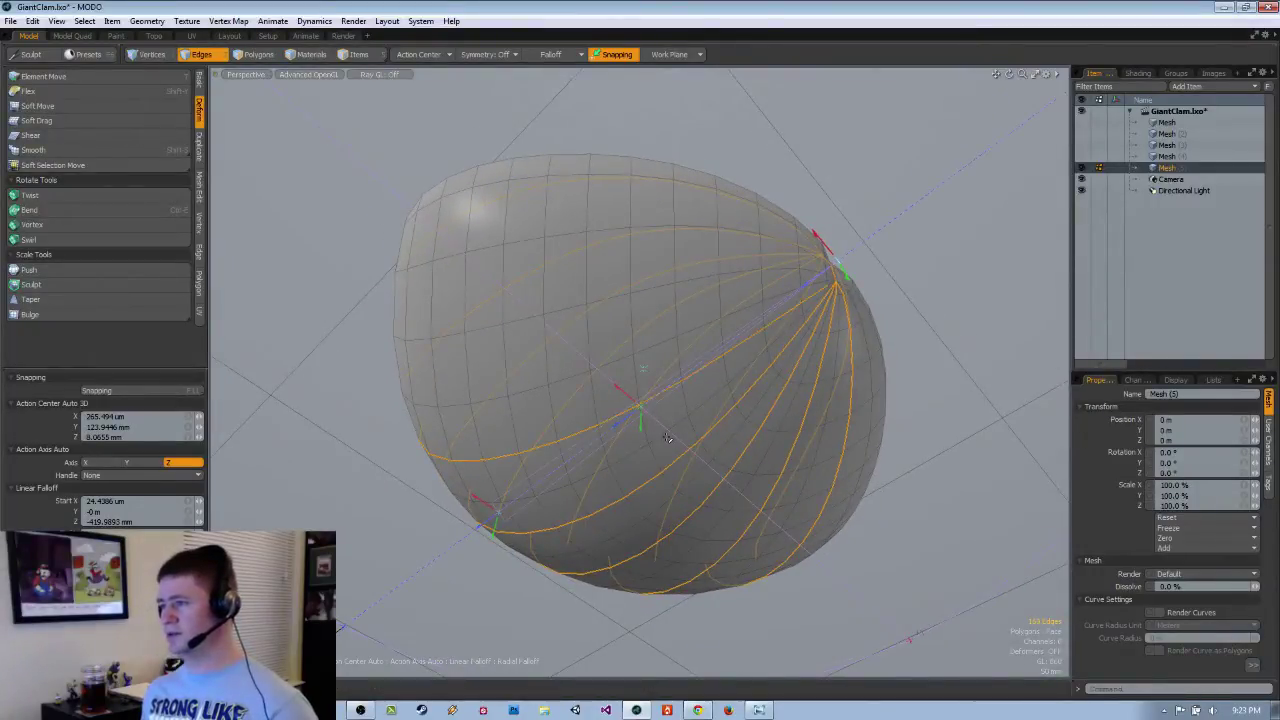
left_click_drag(627, 430, 586, 403, "alt")
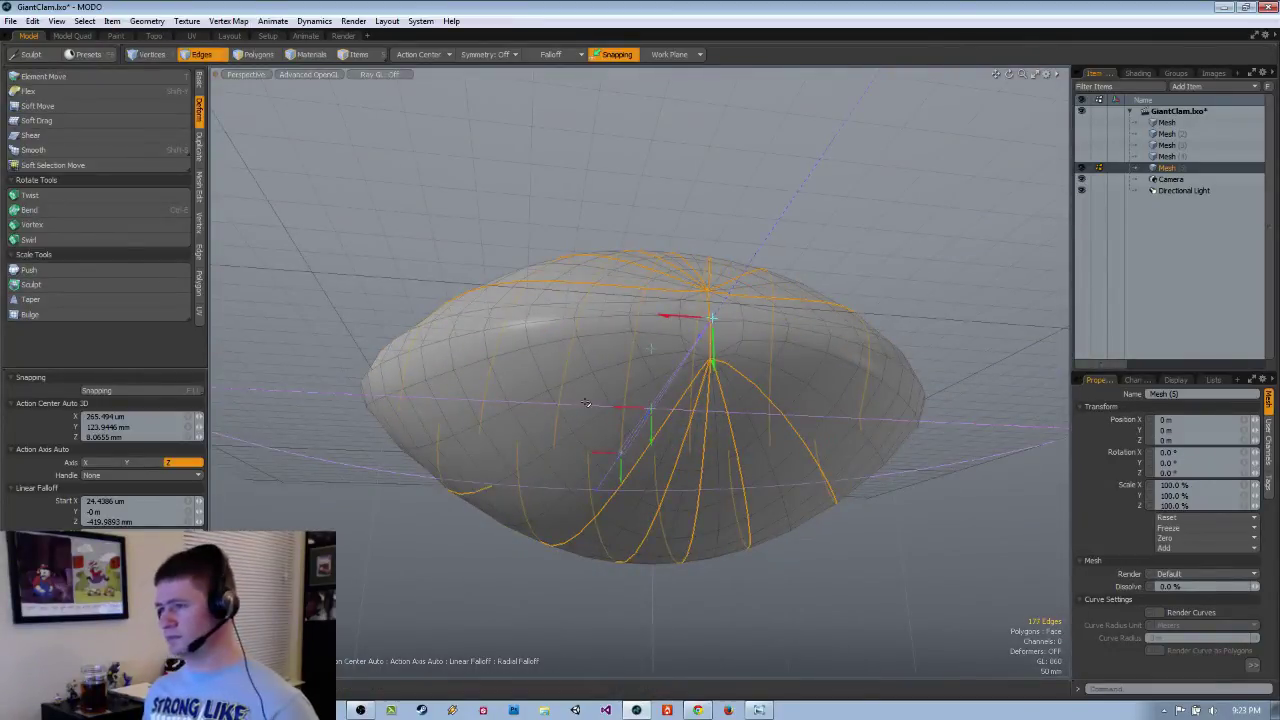
left_click_drag(586, 403, 730, 463, "alt")
Start scaling the selected rib edges and place the scale centre at the shell's hinge point, using the top view.
key("r")
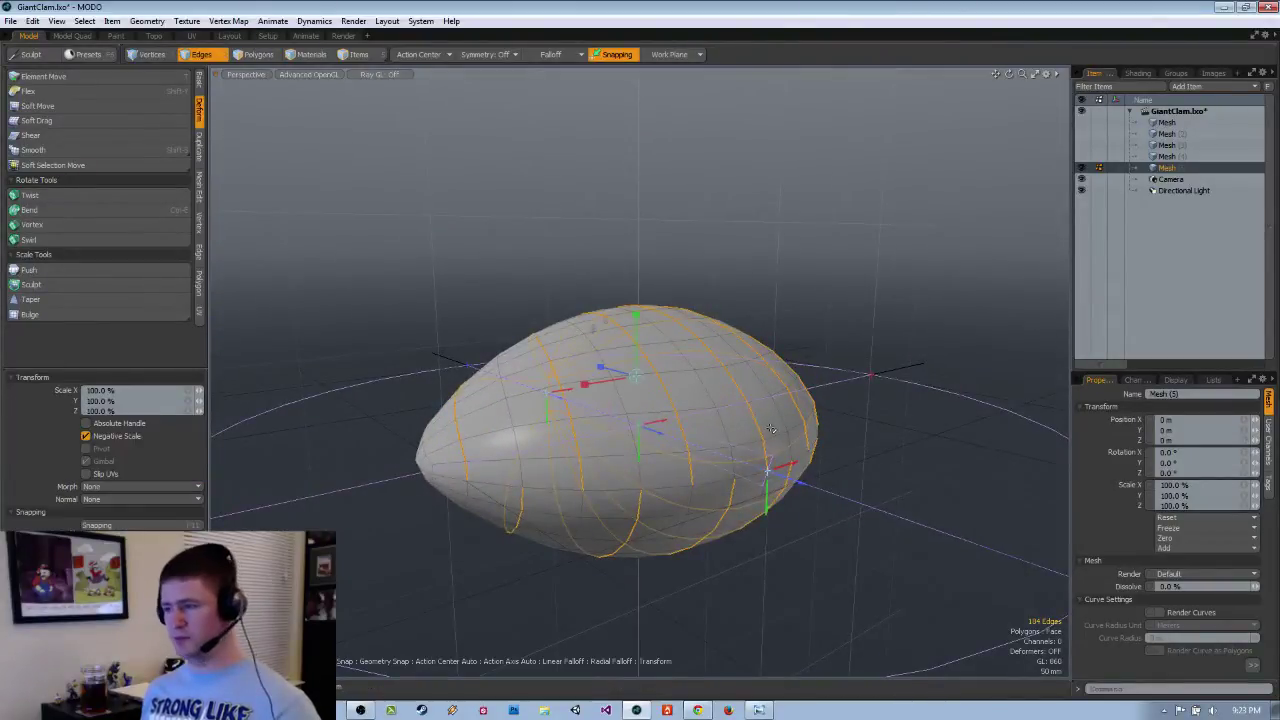
left_click_drag(593, 338, 650, 384, "alt")
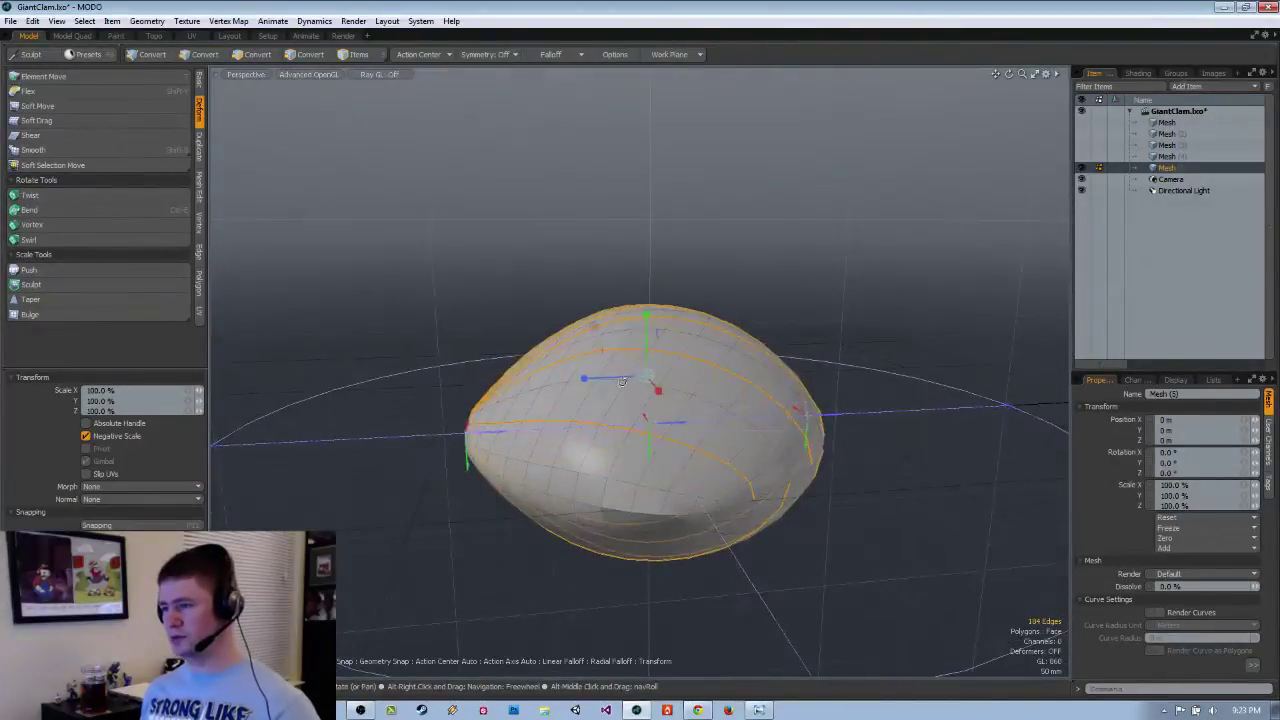
left_click_drag(528, 400, 657, 555)
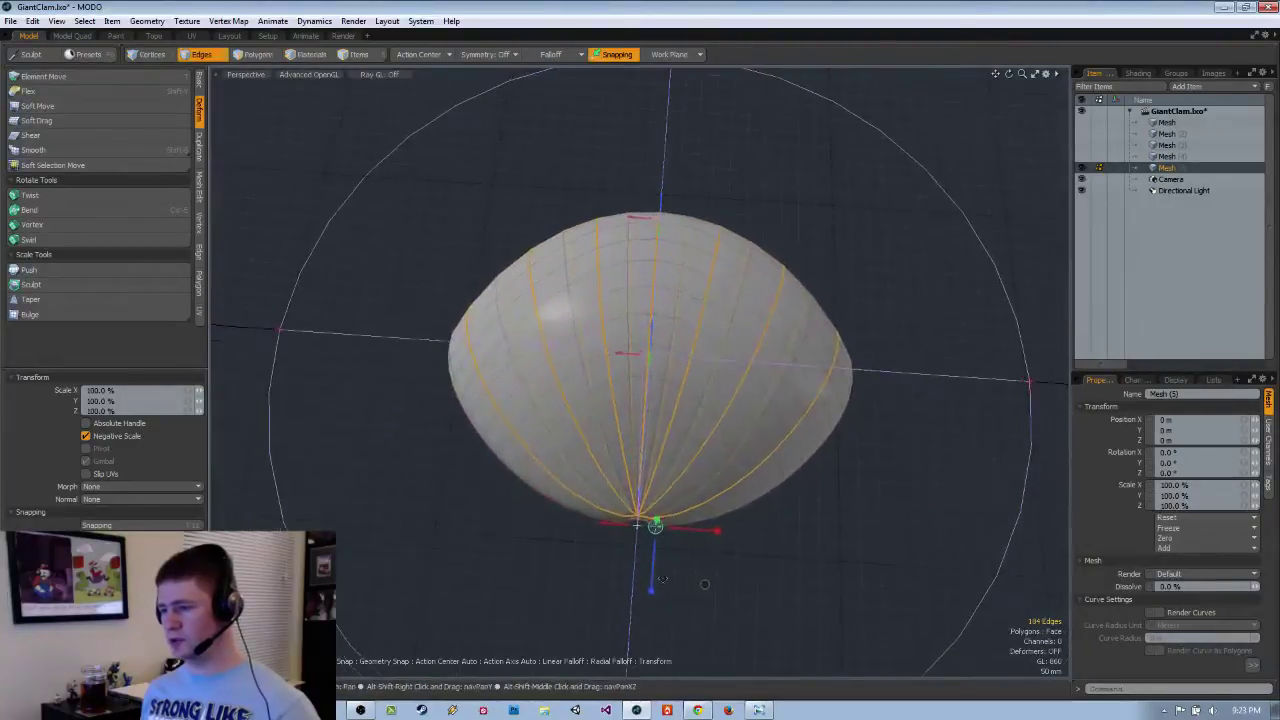
key("ctrl+space")
left_click(657, 509)
scroll(657, 509, "up", 2)
left_click_drag(657, 509, 658, 392, "alt")
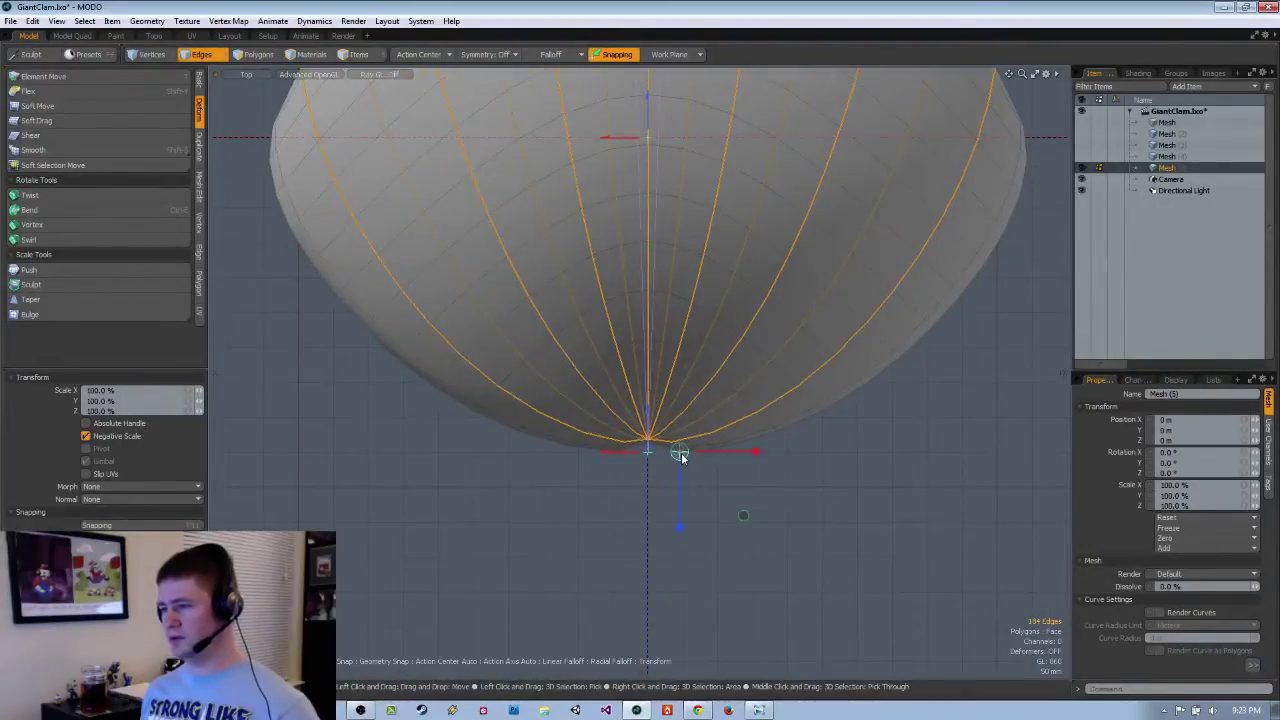
left_click_drag(712, 516, 762, 372, "alt")
left_click_drag(760, 387, 716, 369, "alt")
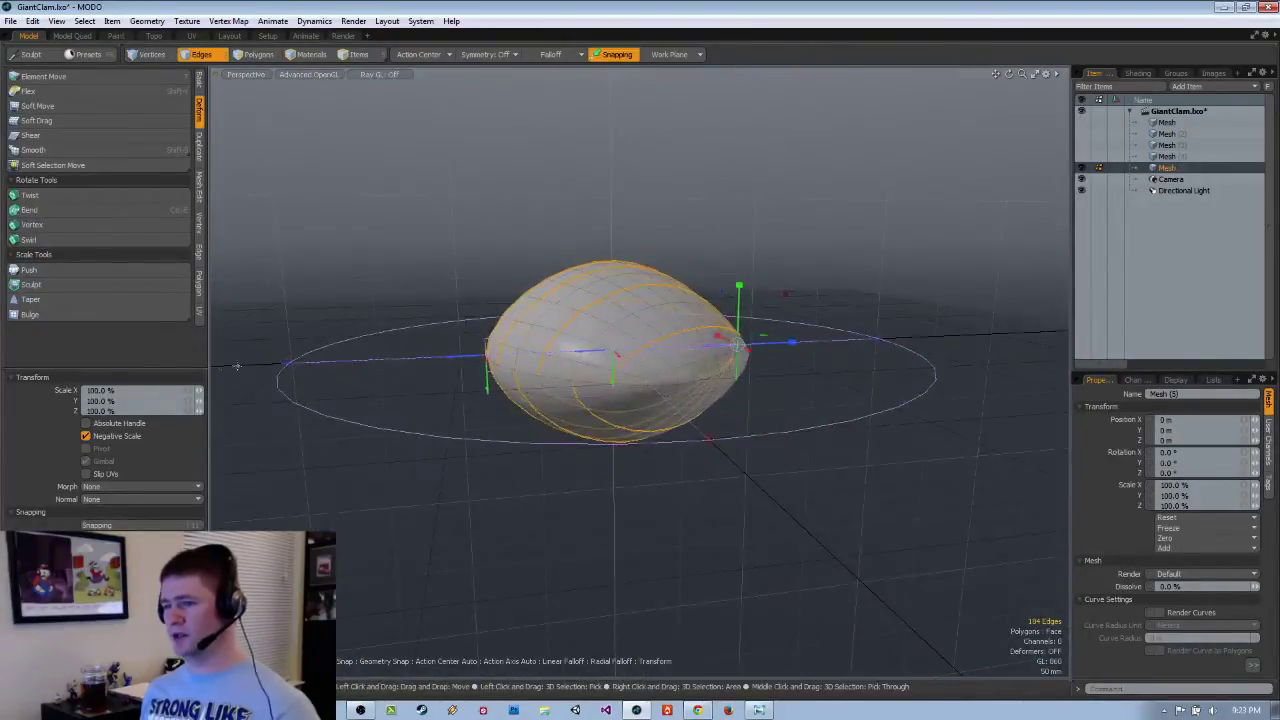
Scale the selected rib edges of both shell halves to 110% in X, 130% in Y and 110% in Z.
left_click_drag(200, 391, 208, 391)
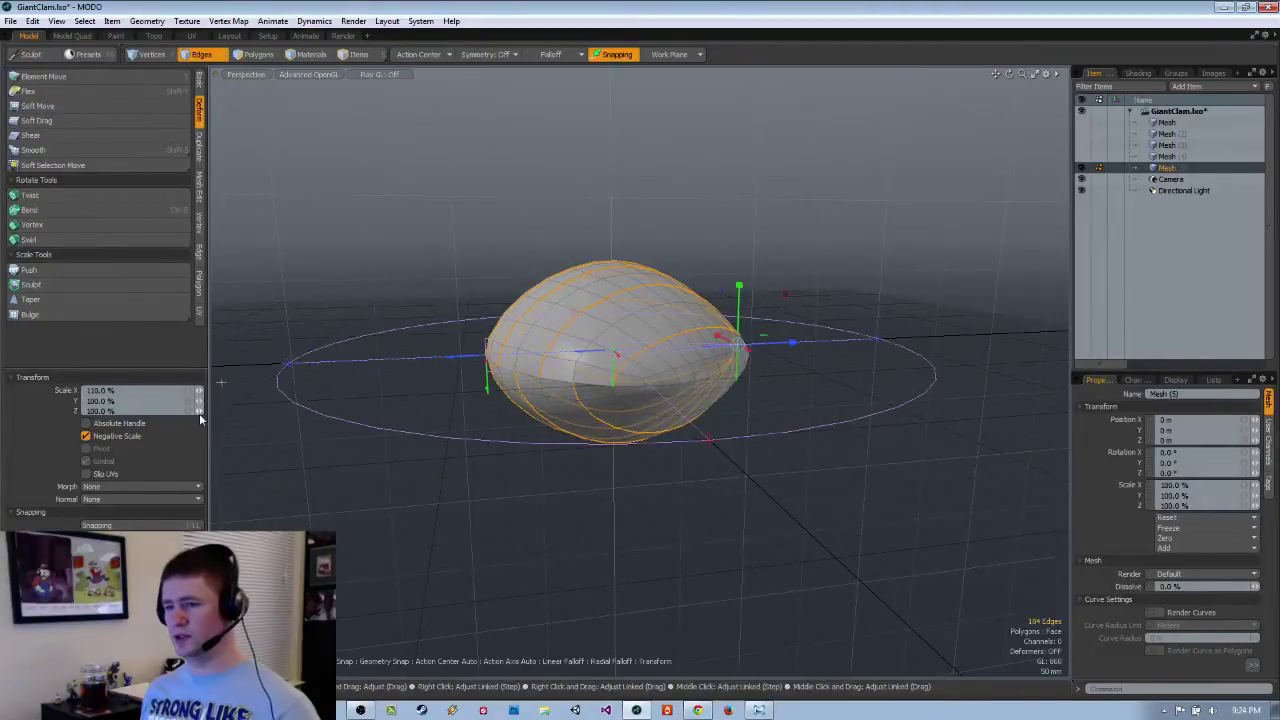
left_click_drag(200, 411, 239, 401)
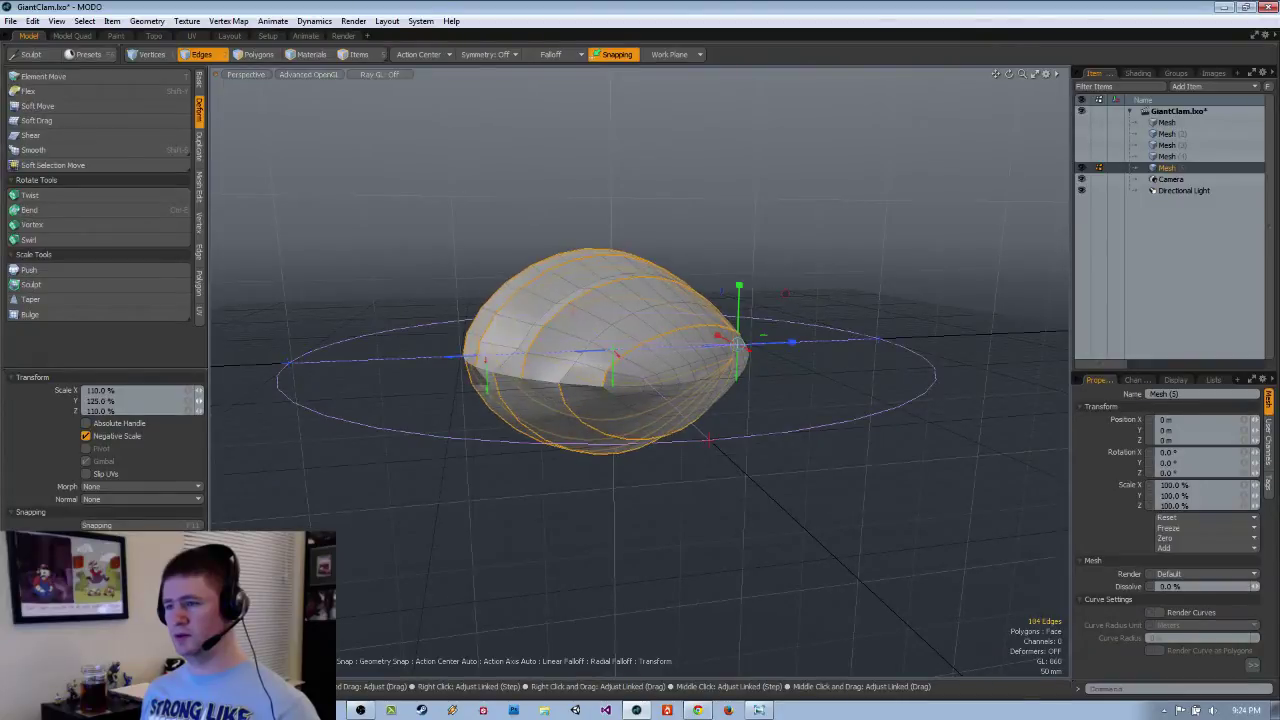
left_click_drag(450, 390, 621, 369, "alt")
left_click_drag(571, 468, 629, 445, "alt")
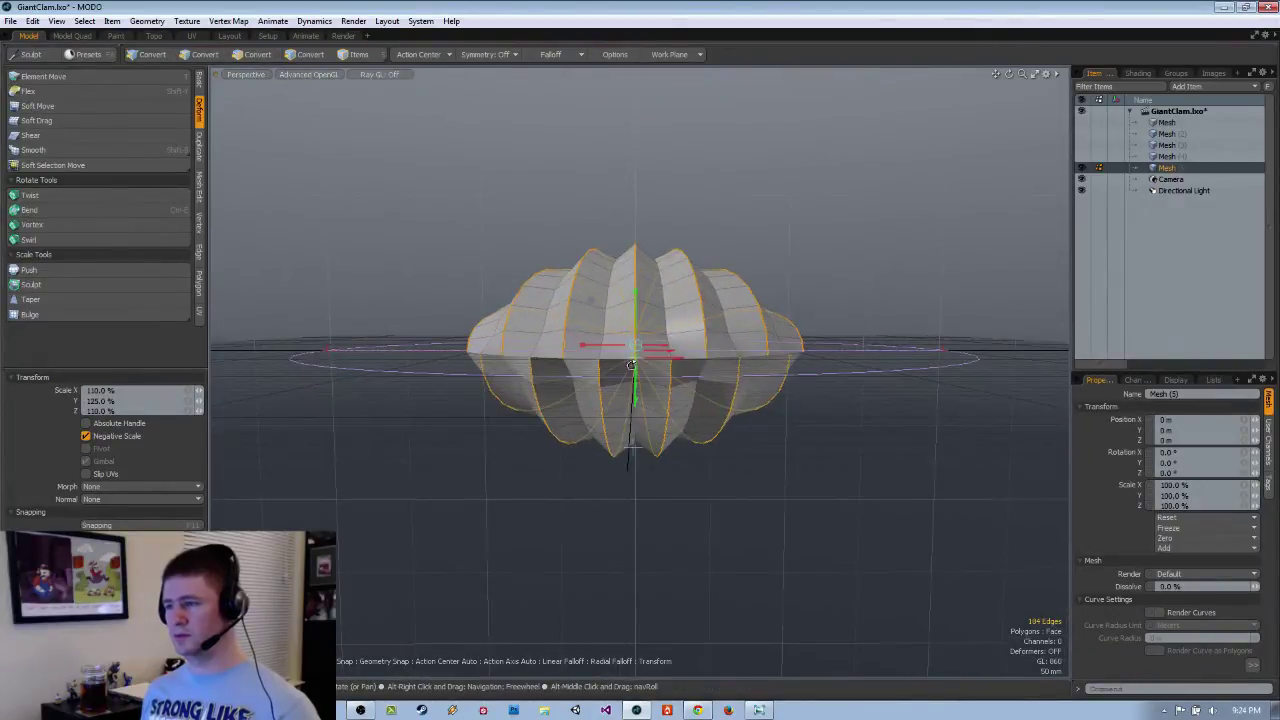
mouse_move(631, 364)
left_mouse_down("alt")
mouse_move(634, 240)
mouse_move(697, 471)
mouse_move(642, 343)
left_mouse_up("alt")
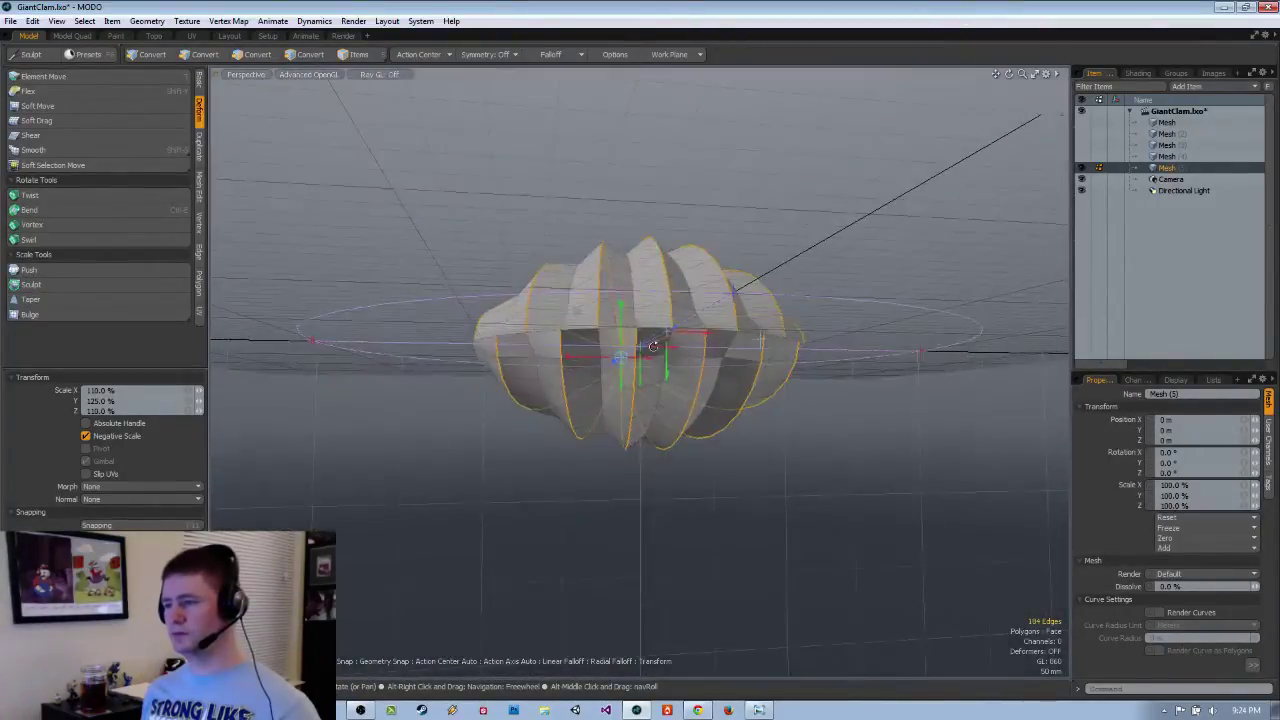
left_click_drag(198, 401, 198, 394)
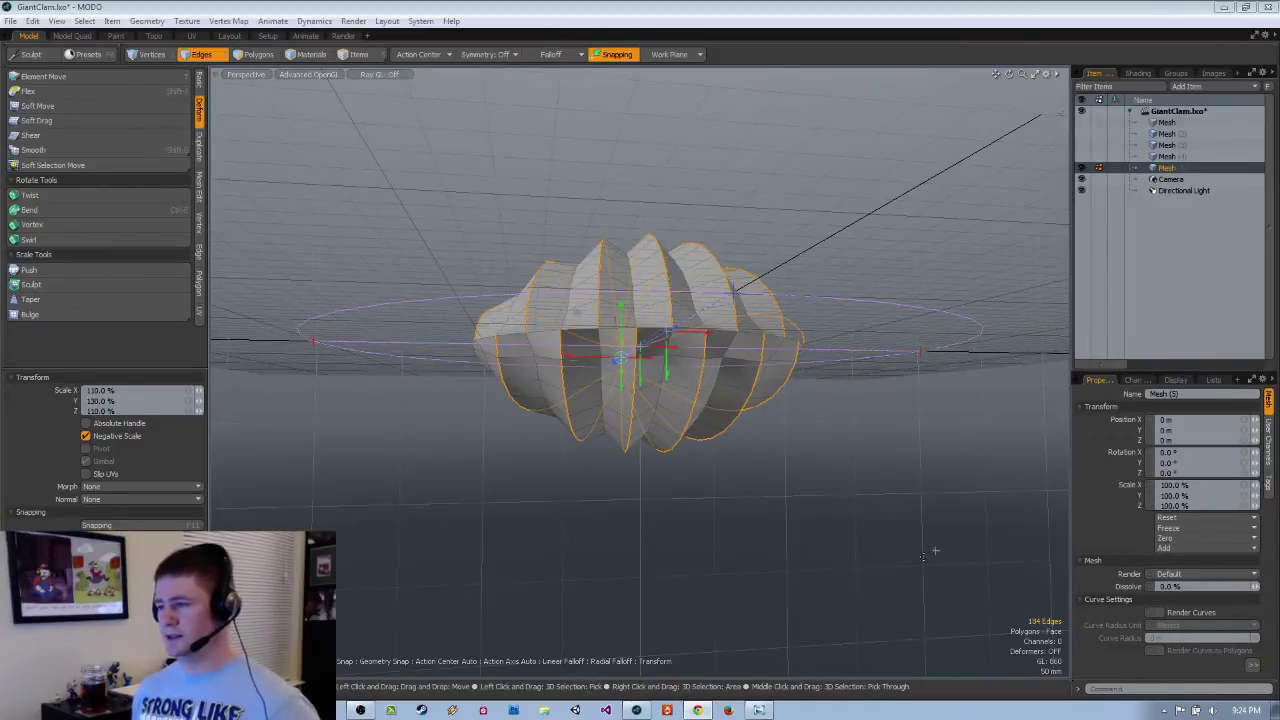
left_click_drag(840, 518, 797, 453, "alt")
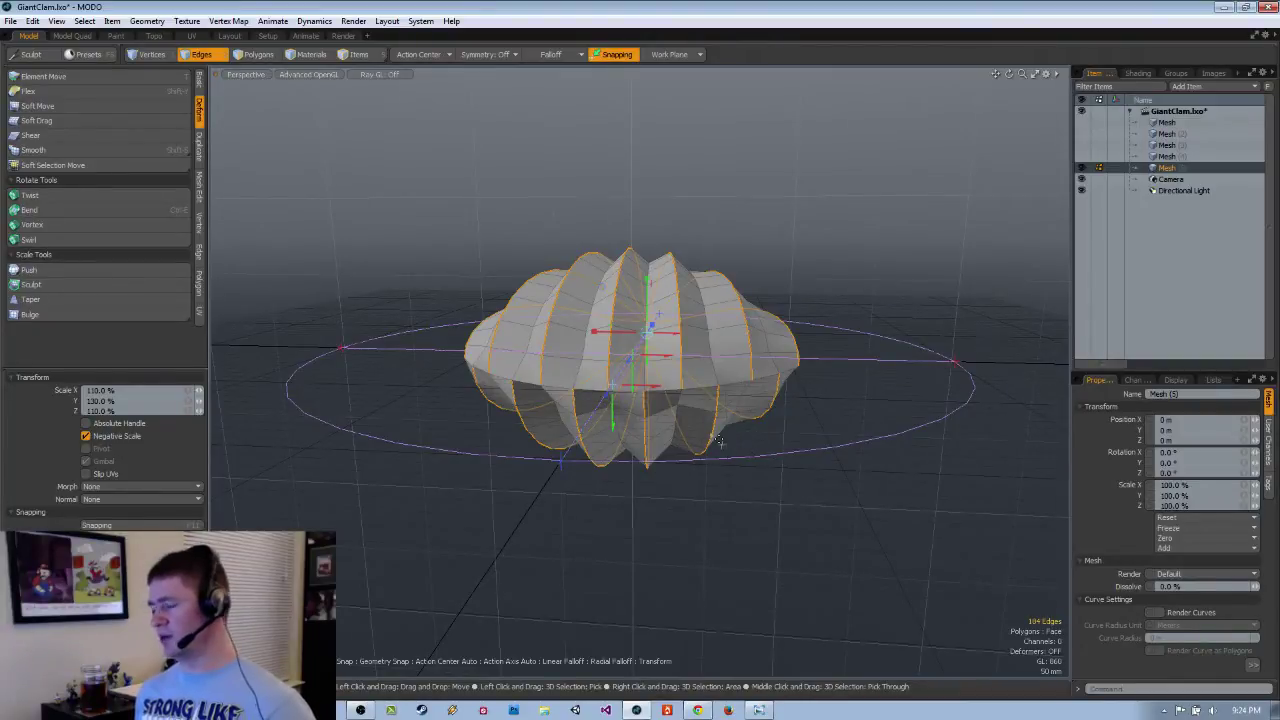
left_click_drag(718, 440, 694, 394, "alt")
scroll(706, 449, "up", 5)
key("space")
Select the edge loop along the seam where the two shell halves meet and show the edge tools.
key("3")
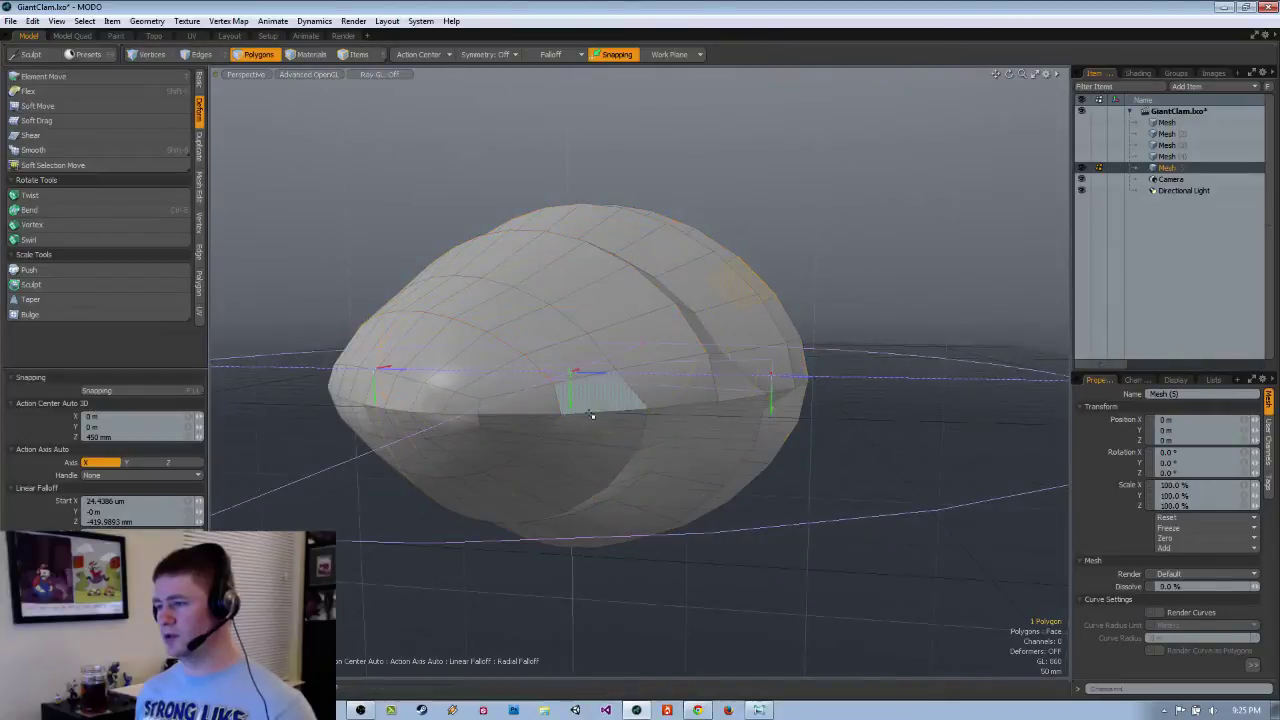
key("space")
key("space")
double_click(591, 413)
left_click_drag(591, 413, 739, 435, "alt")
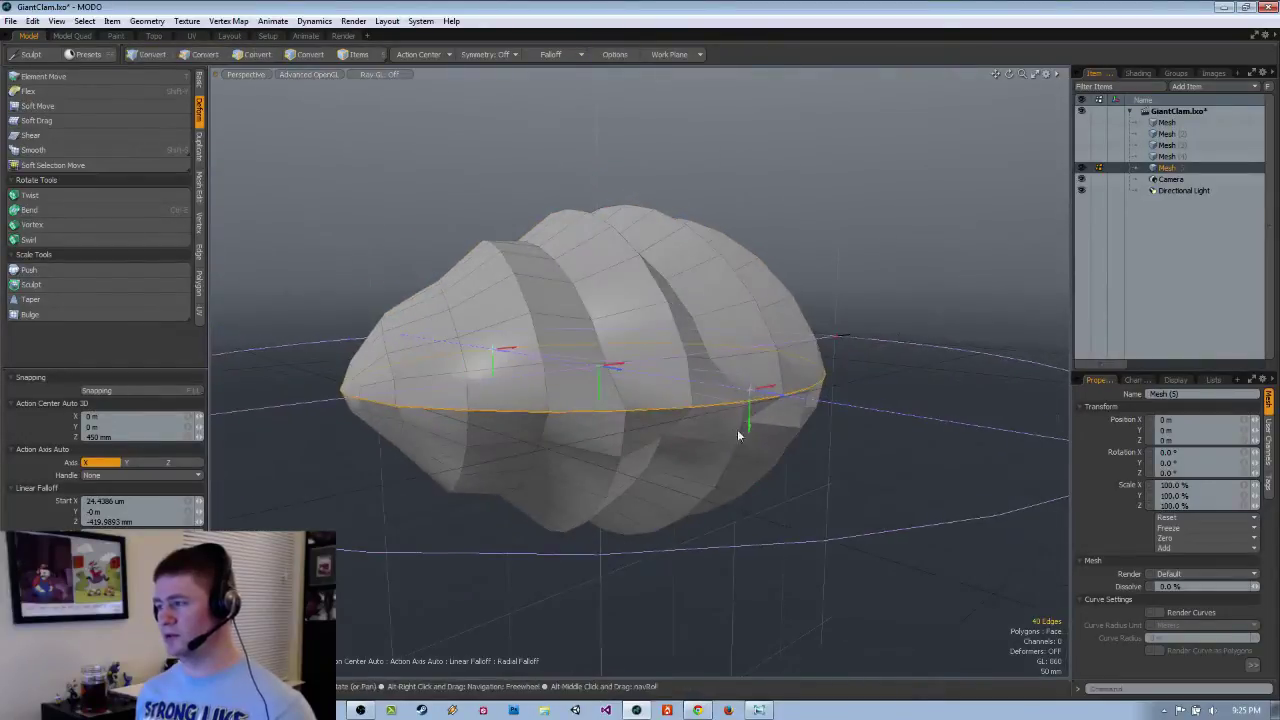
left_click(199, 252)
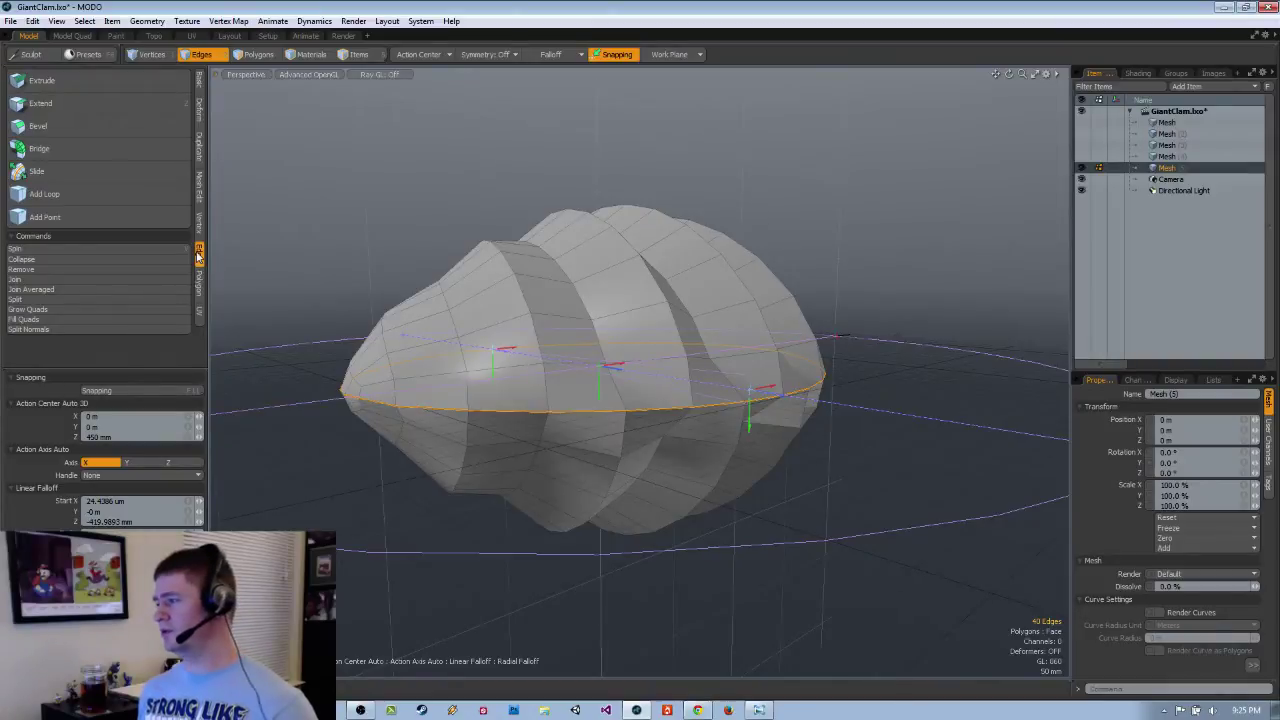
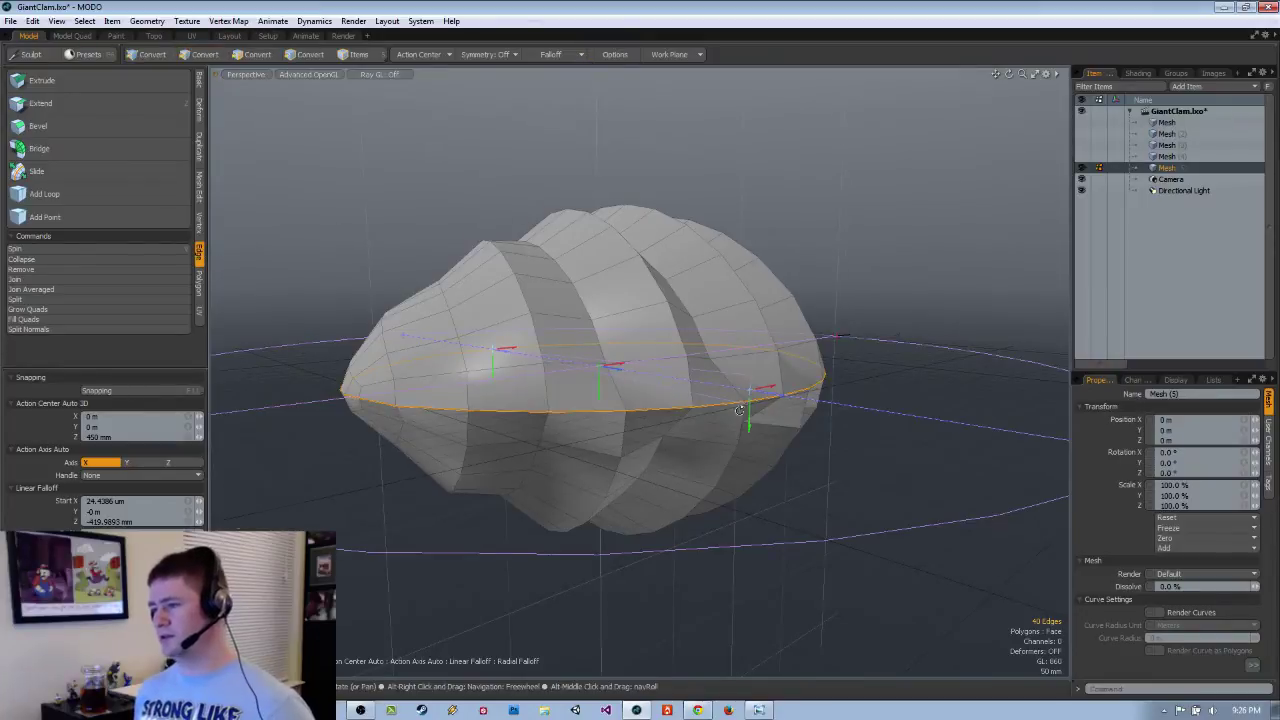
left_click_drag(740, 410, 687, 385, "alt")
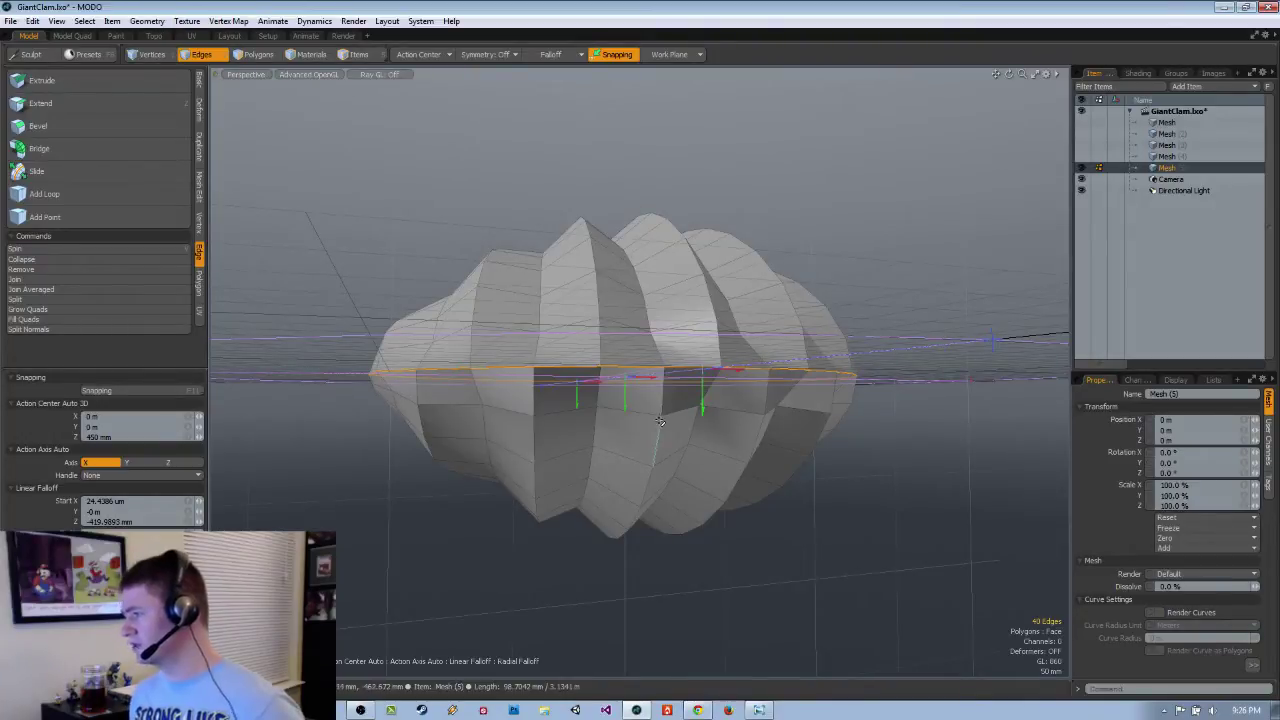
left_click_drag(660, 421, 728, 457, "alt")
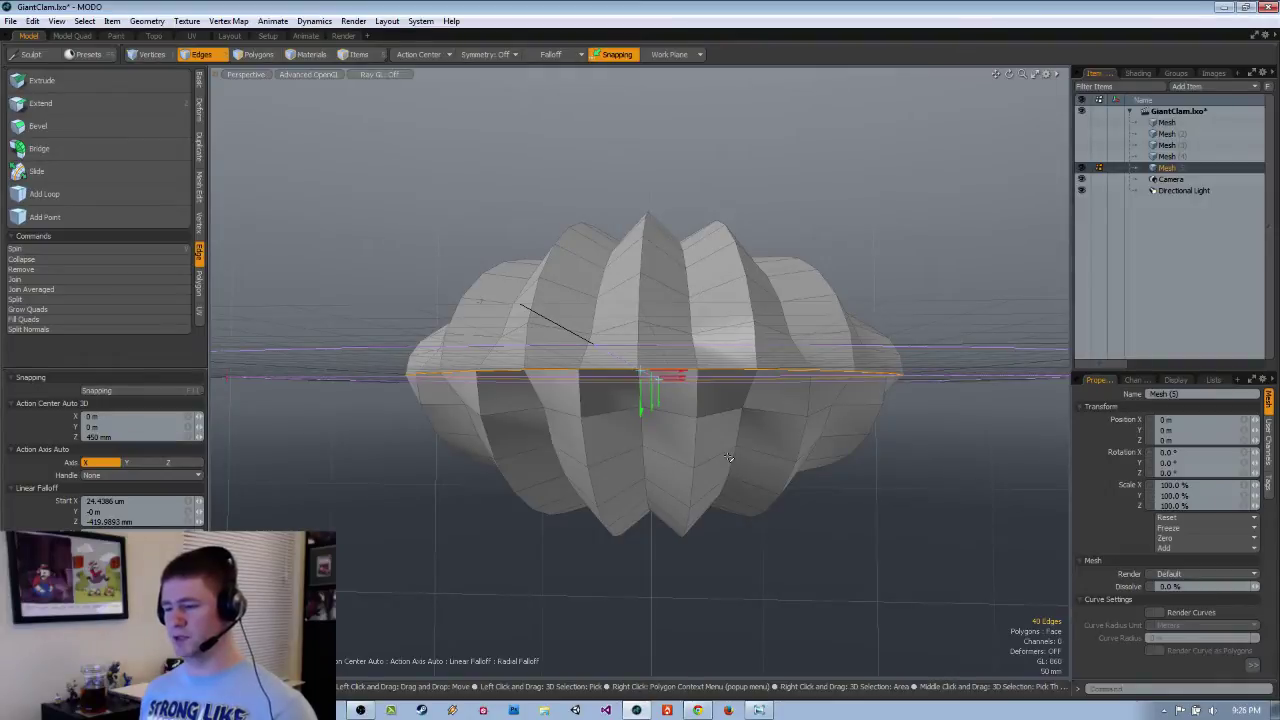
left_click_drag(728, 457, 698, 340, "alt")
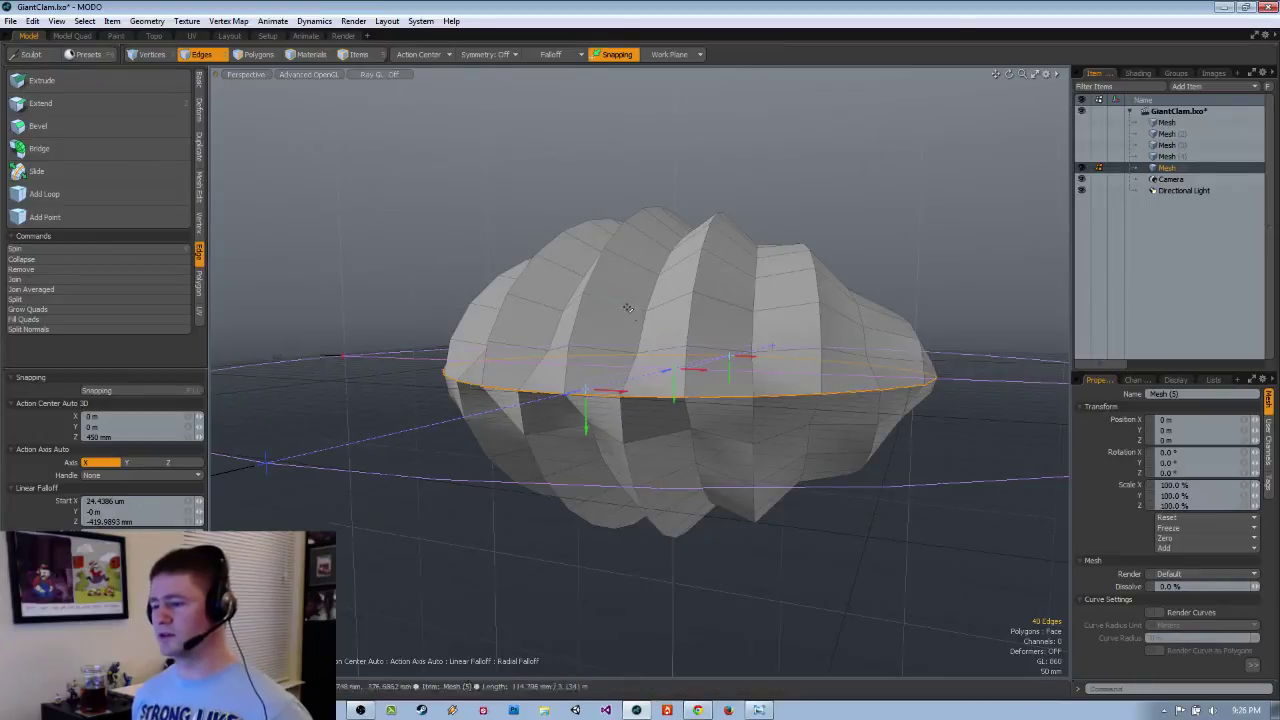
Split the mesh along the selected seam edge loop between the two shell halves.
left_click_drag(606, 326, 566, 375, "alt")
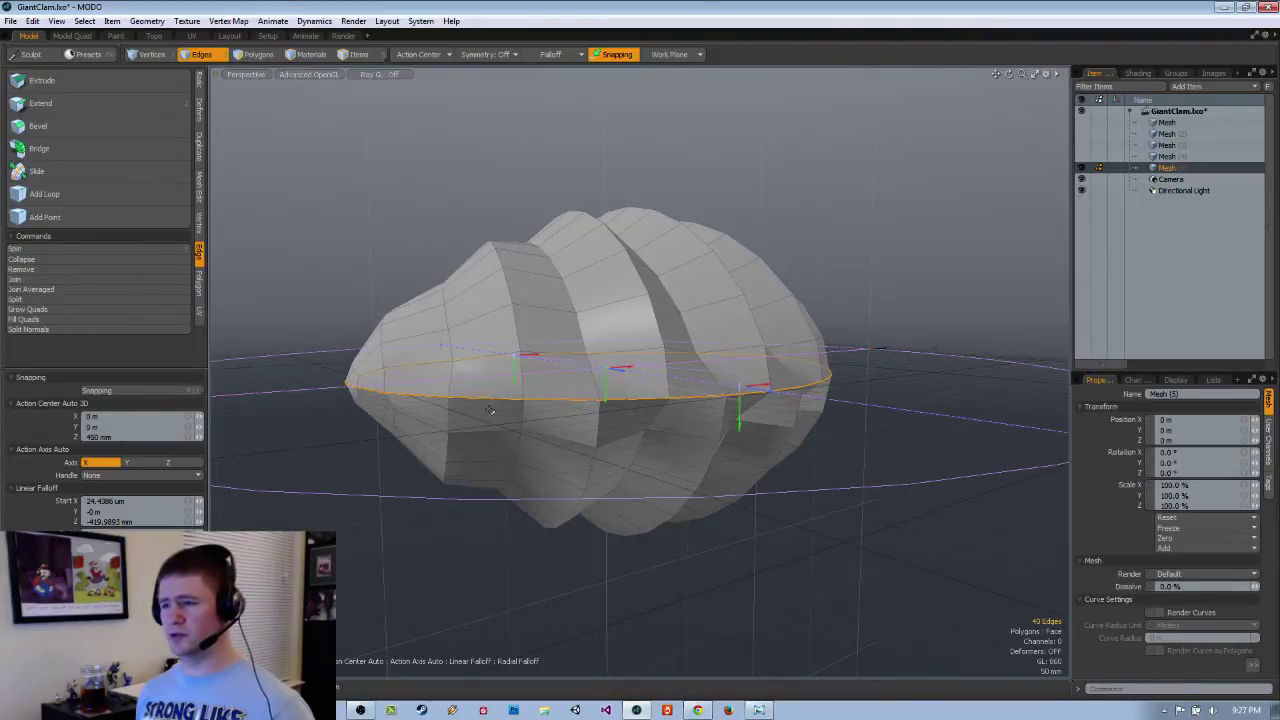
key("space")
key("space")
key("space")
key("space")
key("space")
key("space")
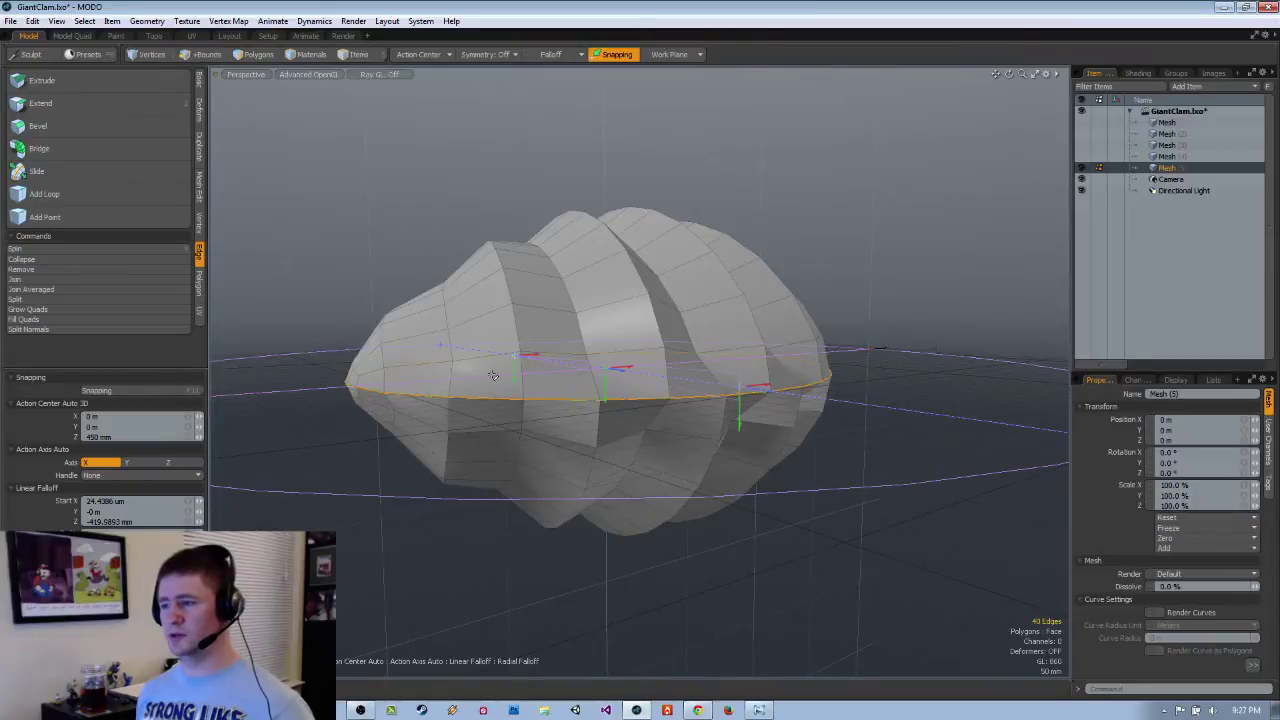
left_click(64, 300)
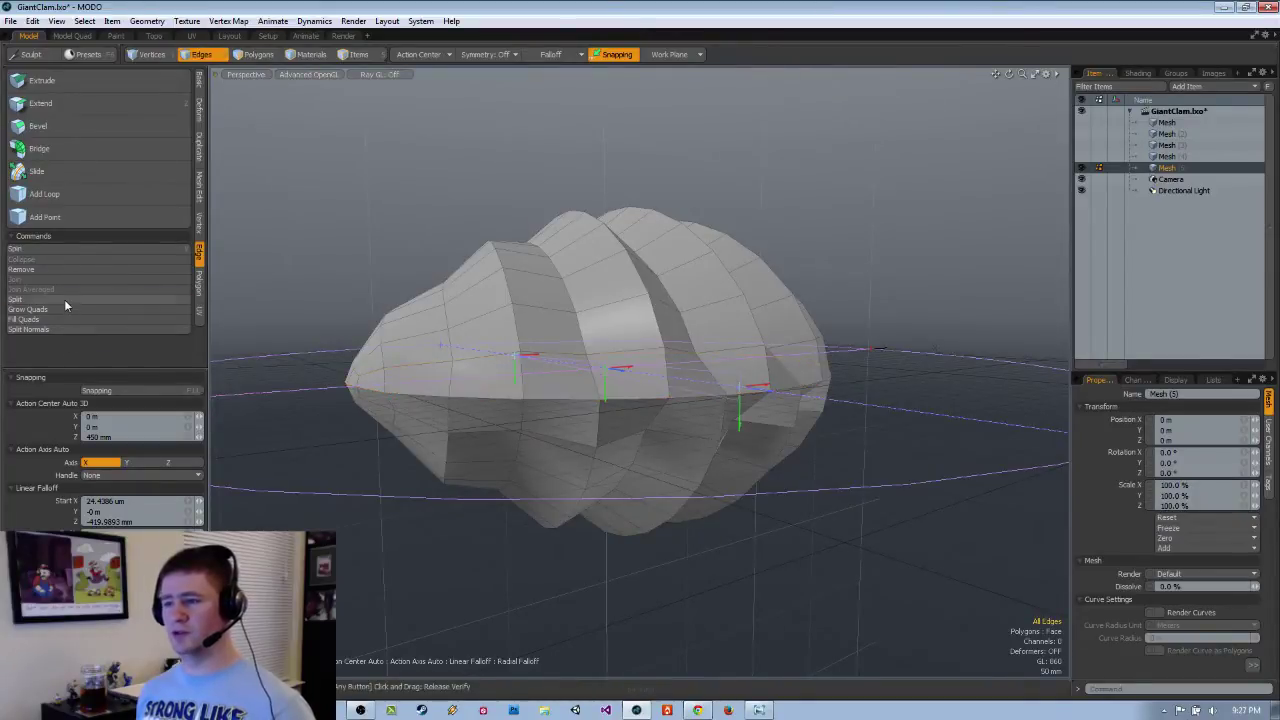
left_click_drag(571, 387, 534, 449, "alt")
key("Tab")
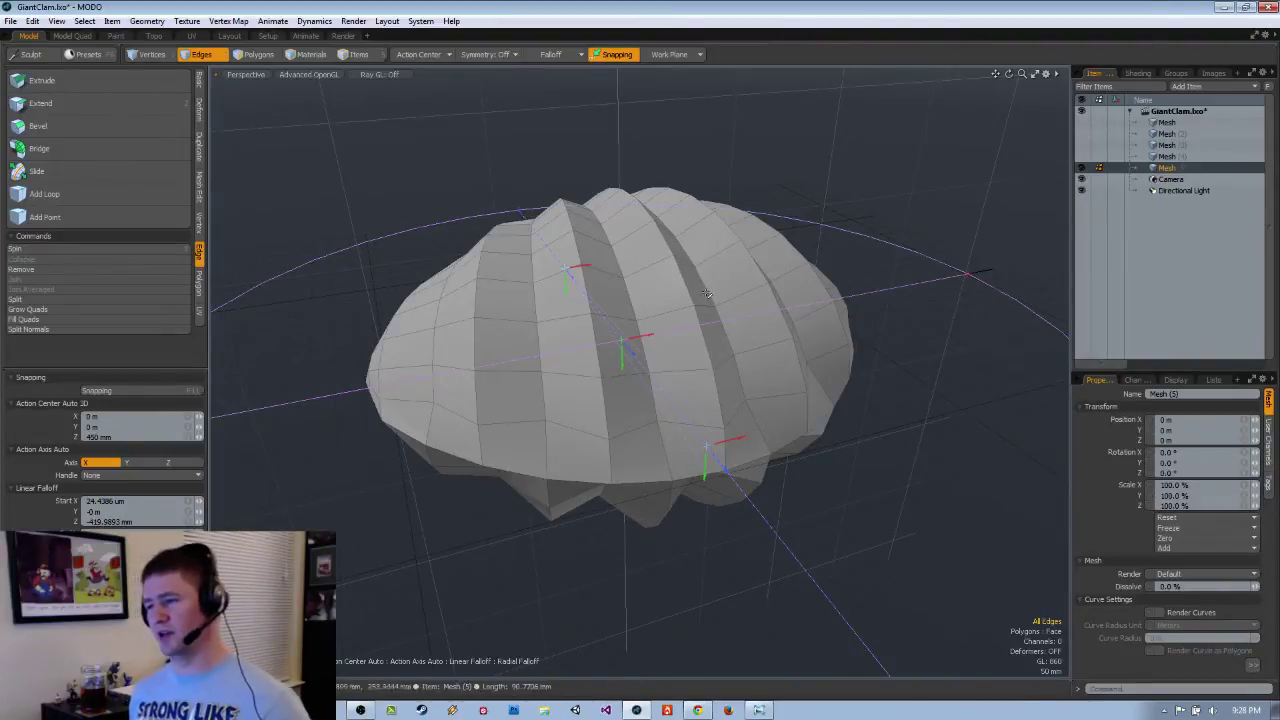
Undo the seam split and the rib scaling, back to the point where the rib edges are selected.
left_click_drag(777, 382, 830, 331, "alt")
key("space")
key("space")
key("space")
key("space")
key("space")
key("space")
key("space")
key("space")
key("space")
key("space")
key("space")
key("space")
key("space")
key("space")
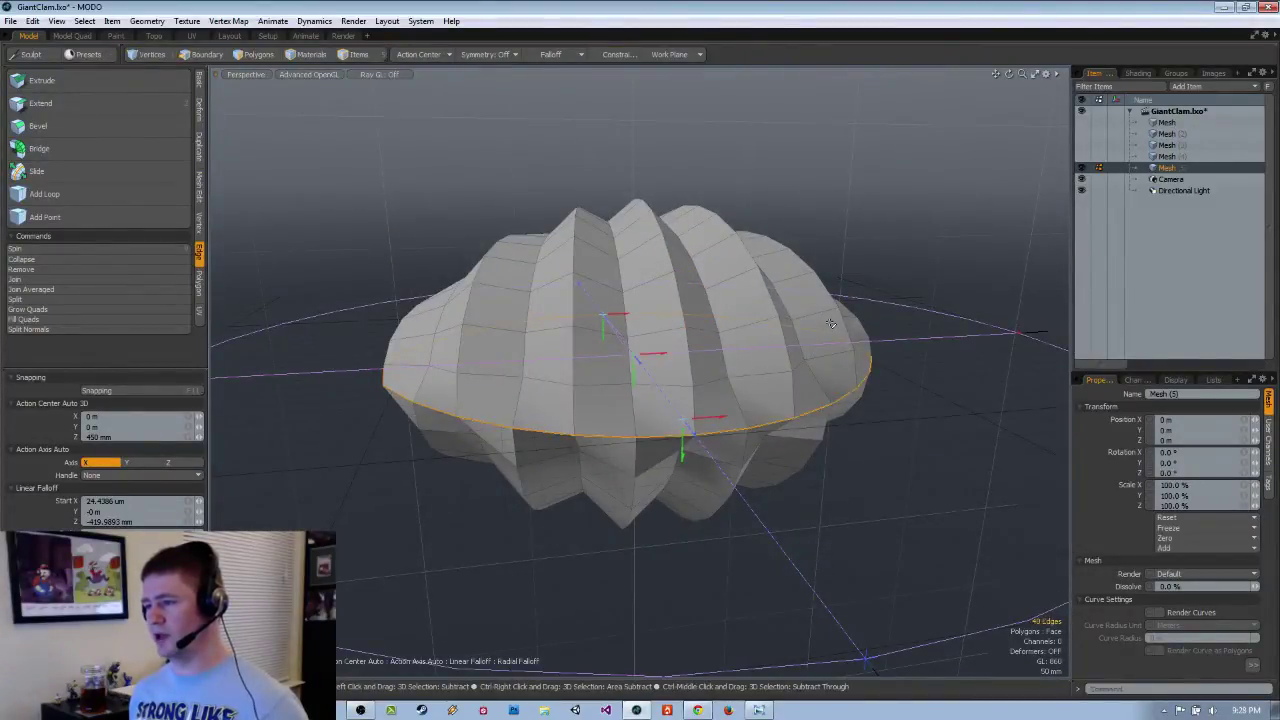
key("2")
key("ctrl+z")
key("ctrl+z")
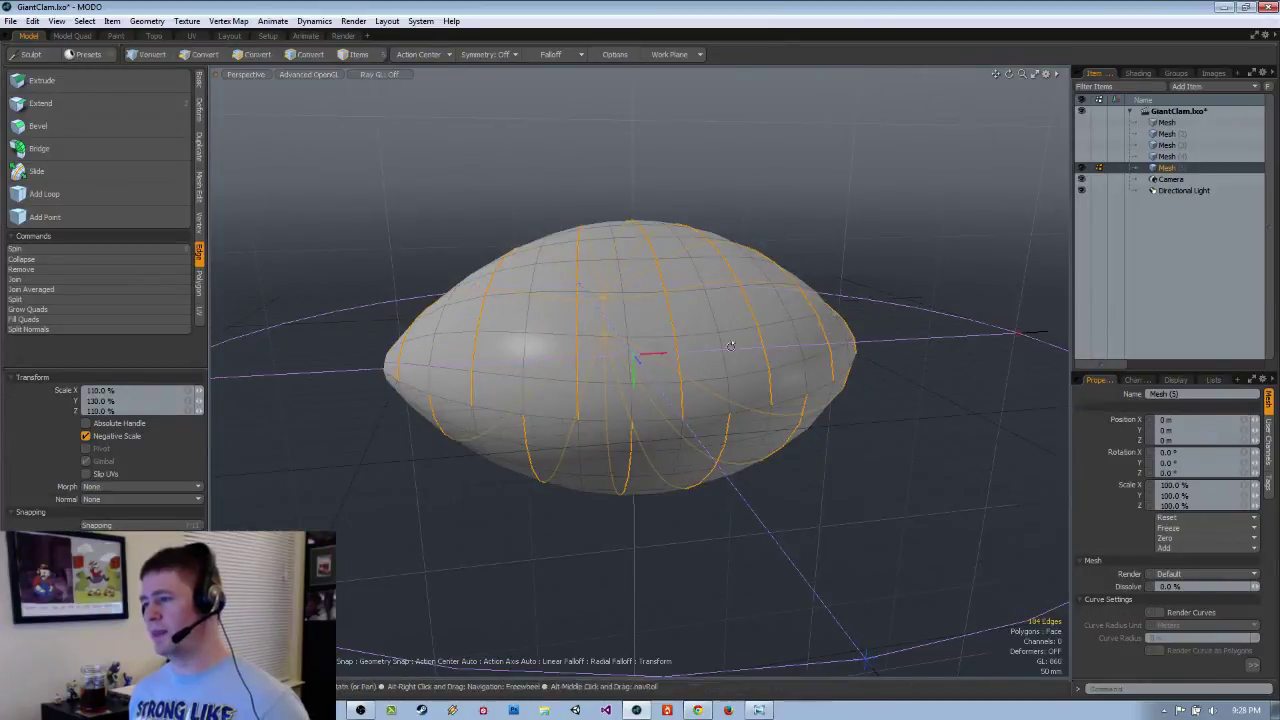
Save the selected rib edges as an edge selection set named Grooves in Add mode.
left_click_drag(760, 342, 660, 361, "alt")
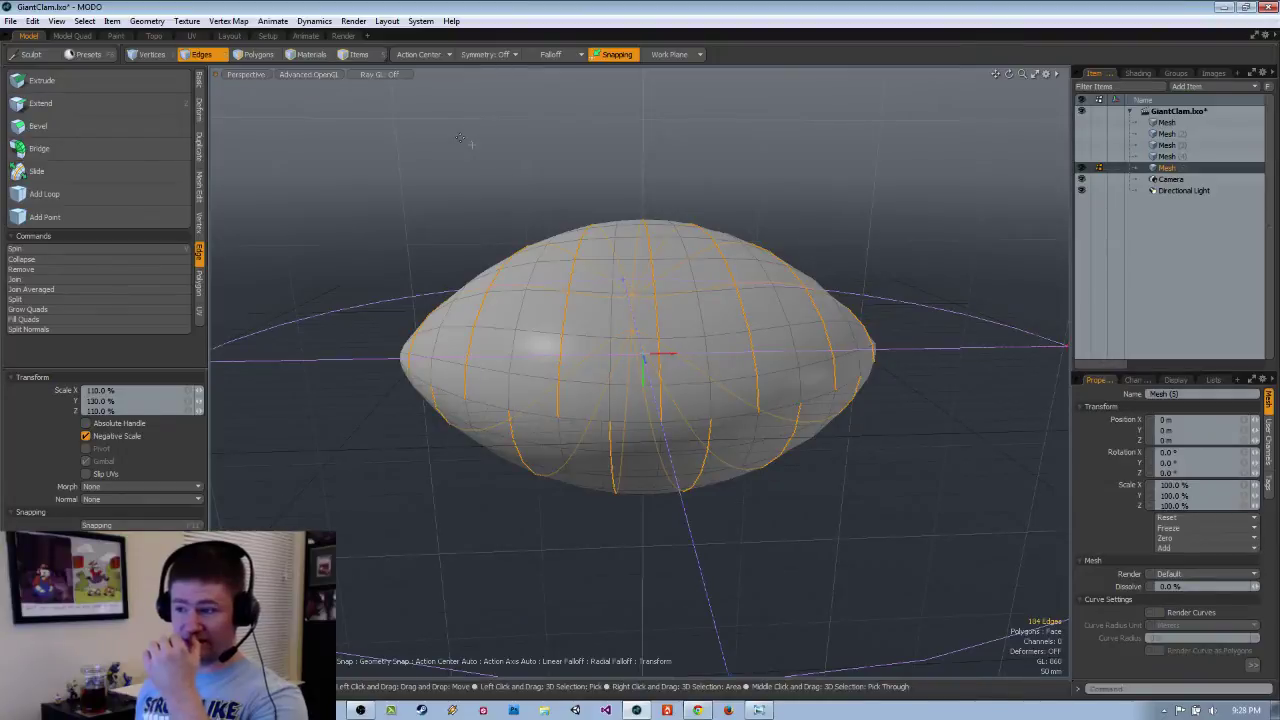
left_click(84, 22)
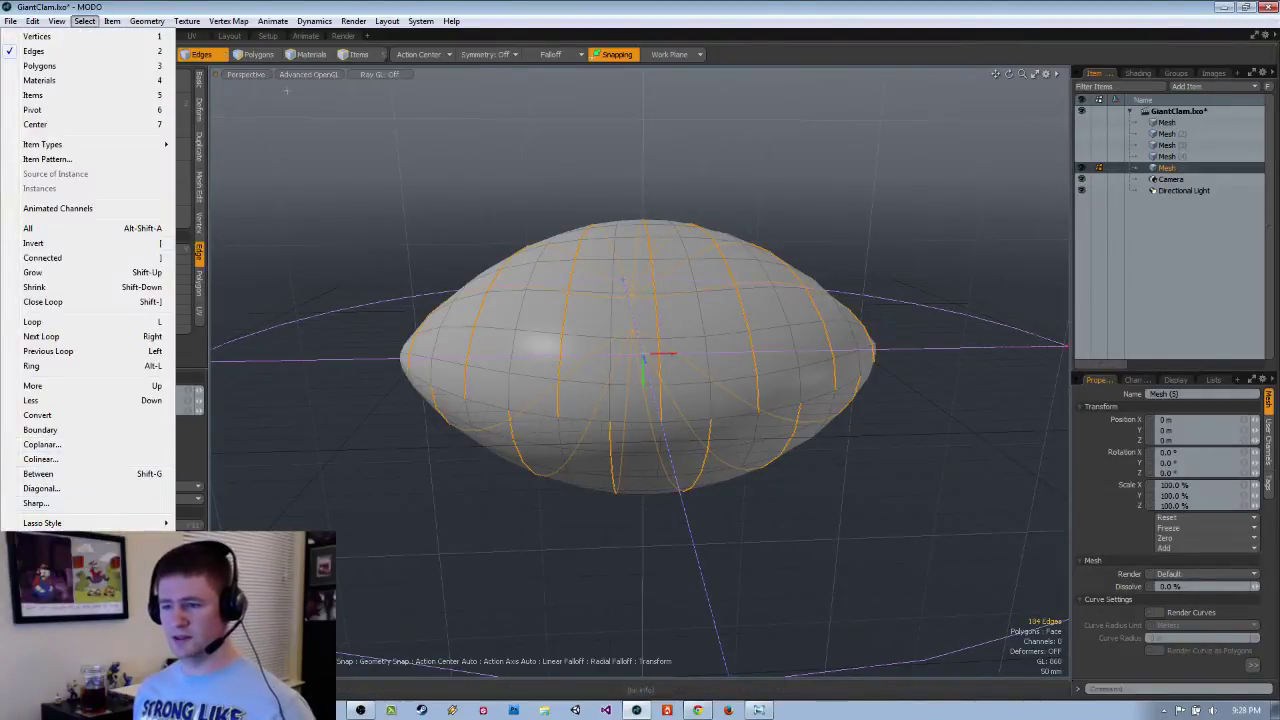
left_click(62, 558)
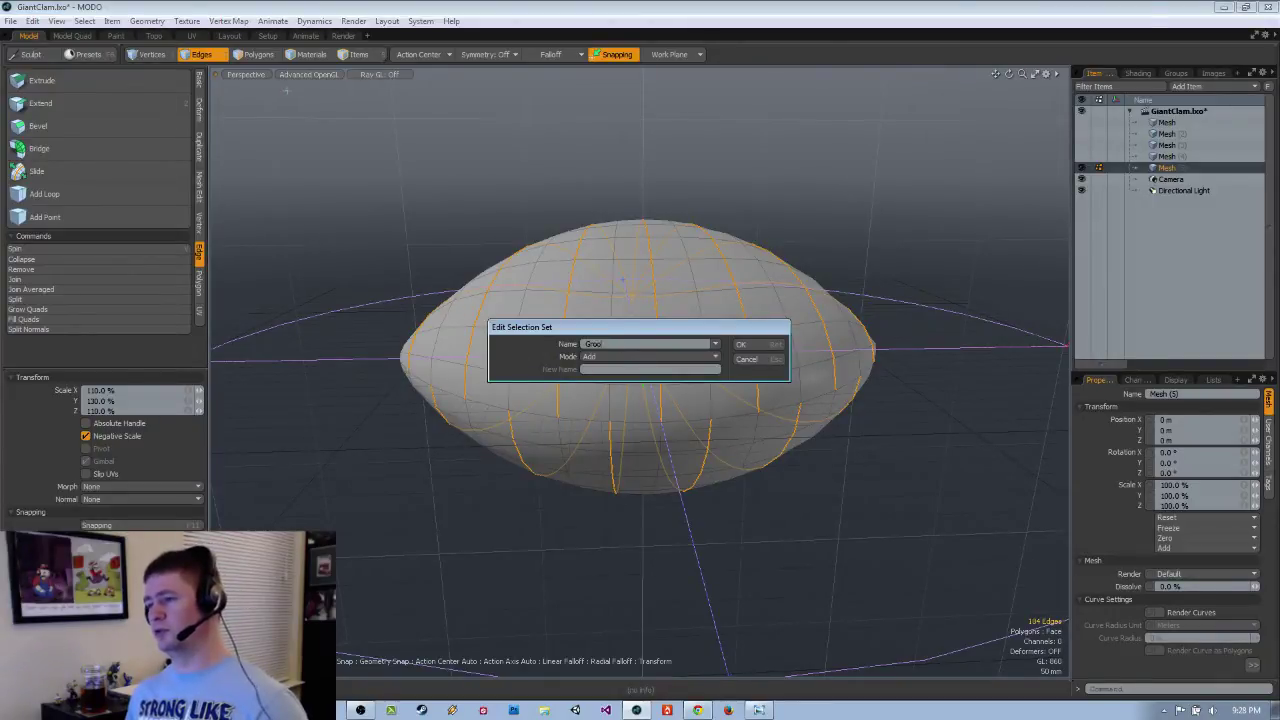
key("Return")
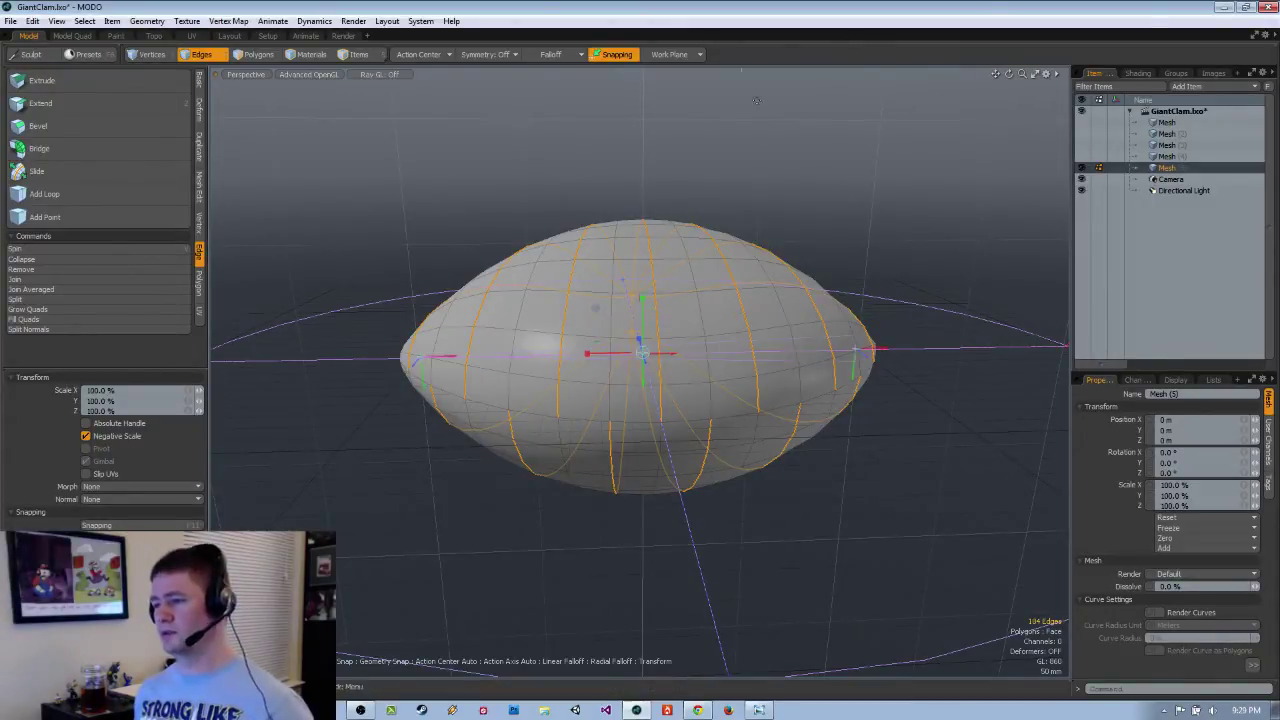
Drop the scale tool, select the seam edge loop between the unscaled shell halves and split the mesh along it.
left_click_drag(599, 388, 648, 392, "alt")
key("q")
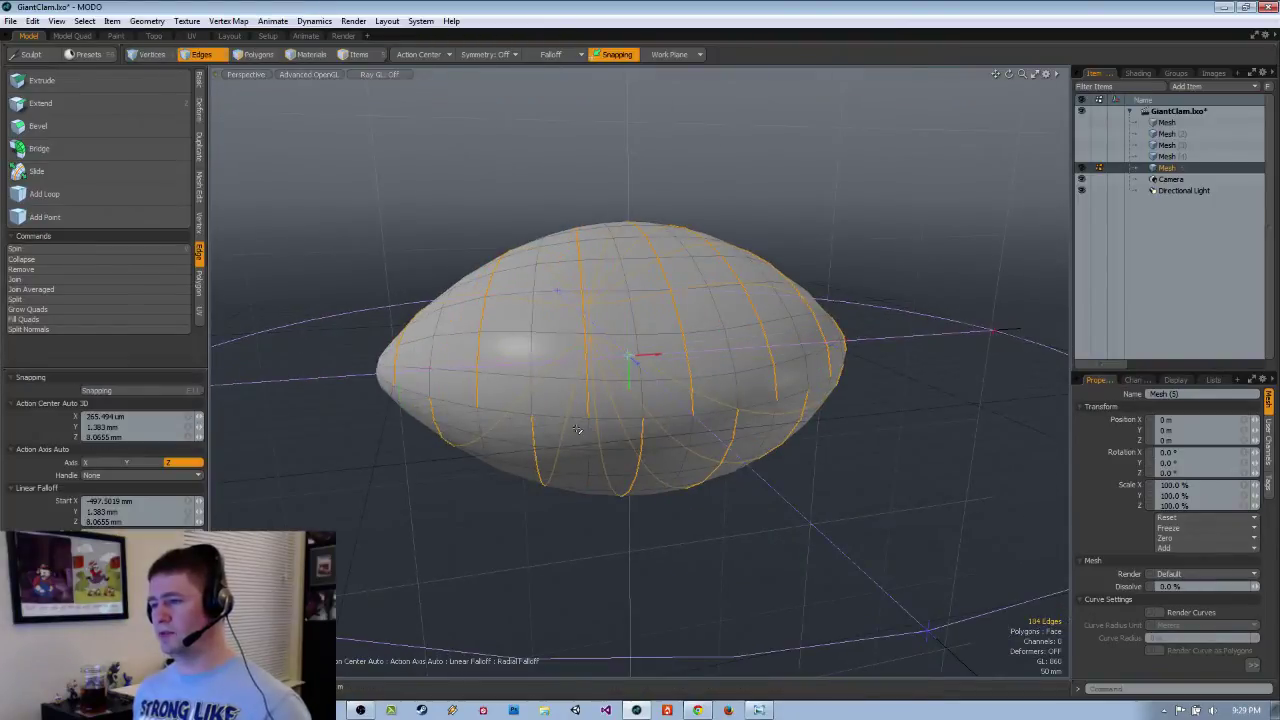
double_click(563, 417)
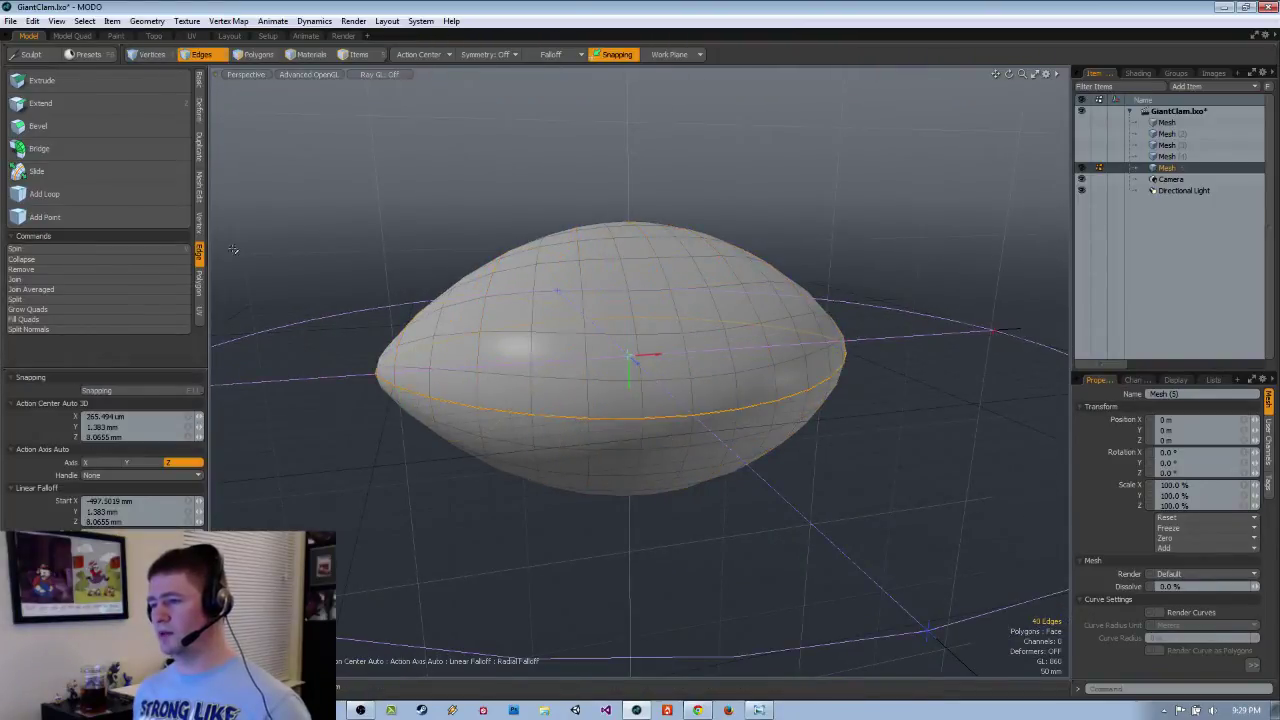
left_click(41, 301)
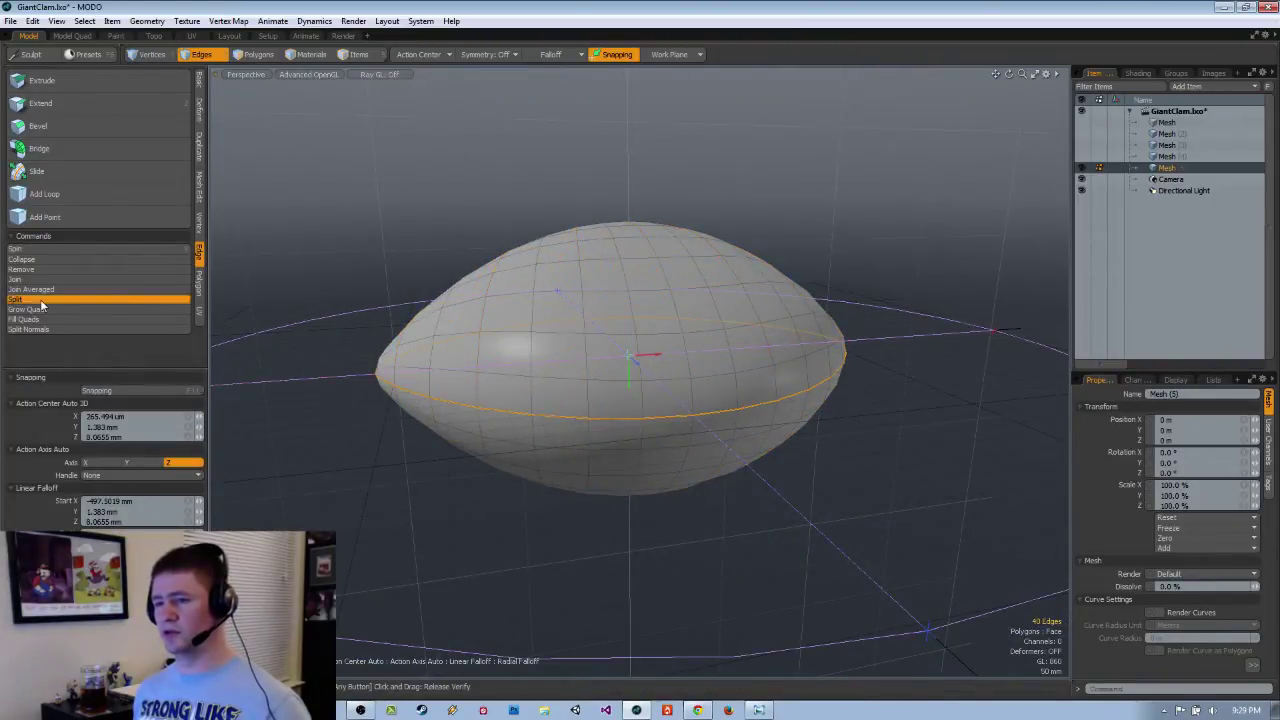
Recall the Grooves selection set to reselect the rib edges on both shell halves.
left_click(80, 21)
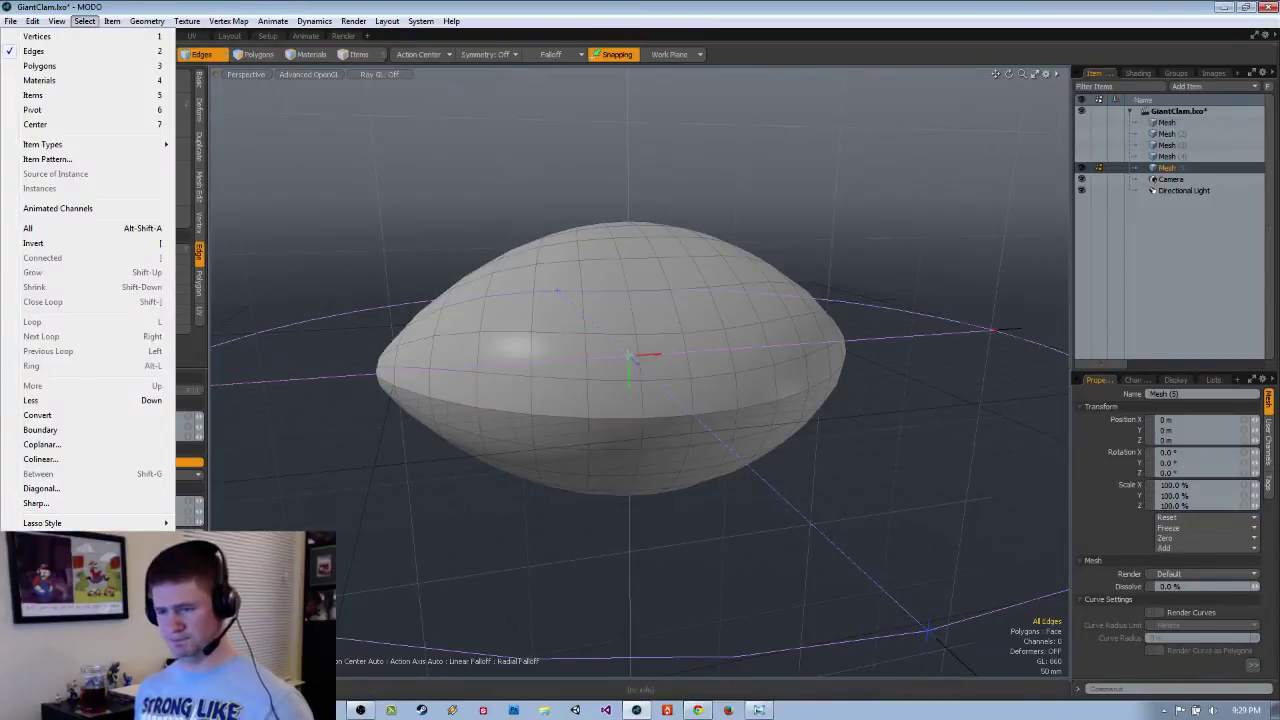
left_click(60, 587)
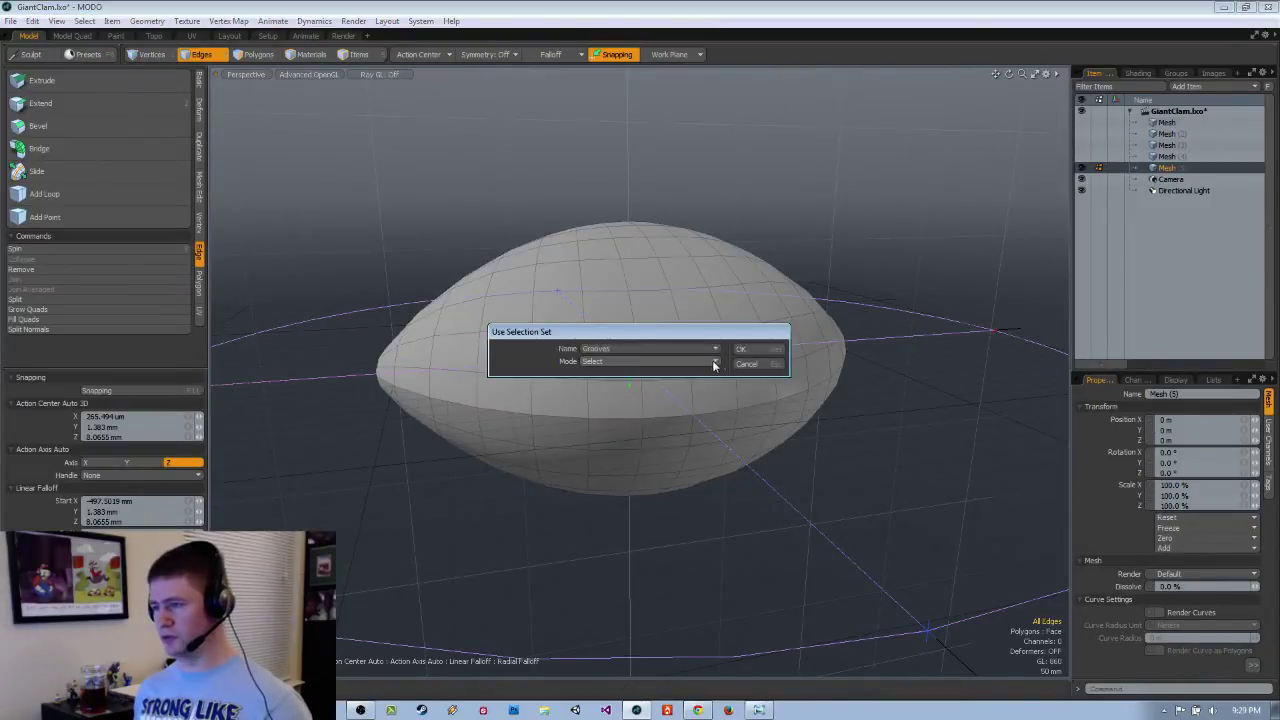
left_click(744, 349)
left_click_drag(740, 350, 846, 386, "alt")
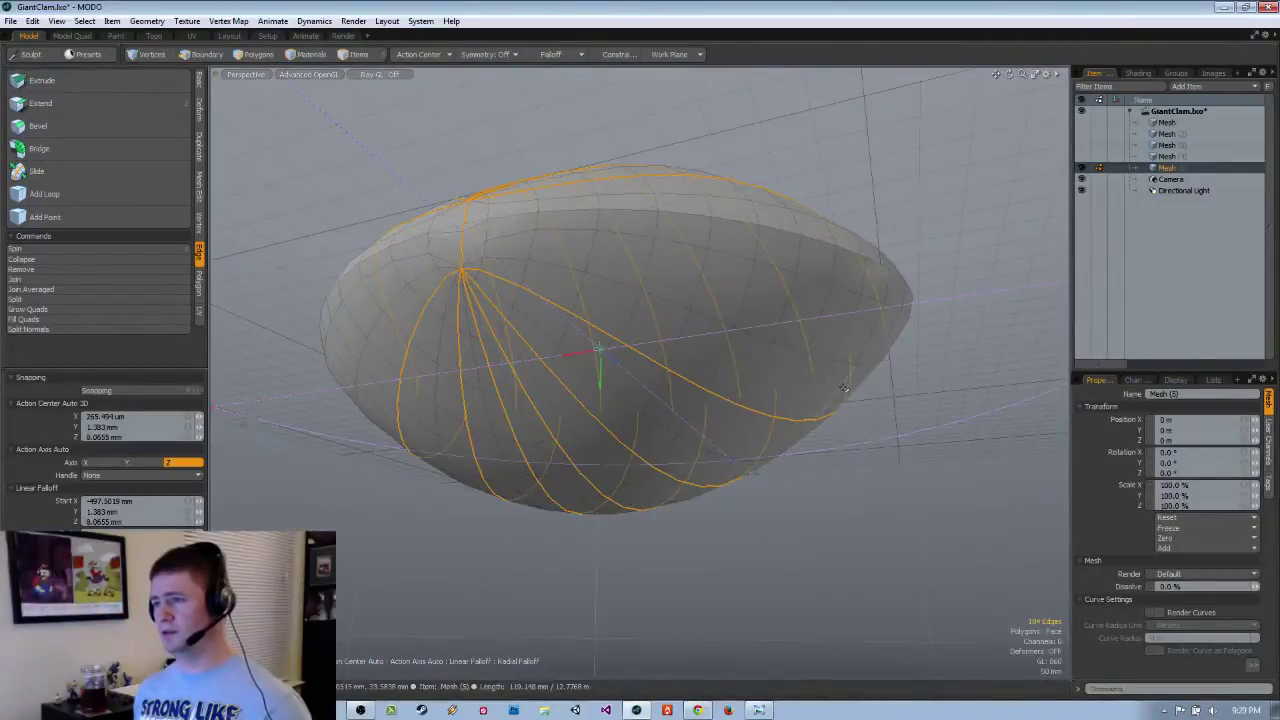
Place the linear falloff in the top view so it runs between the shell's hinge point and its front lip.
key("ctrl+space")
left_click(843, 341)
left_click_drag(814, 283, 688, 353, "ctrl+alt")
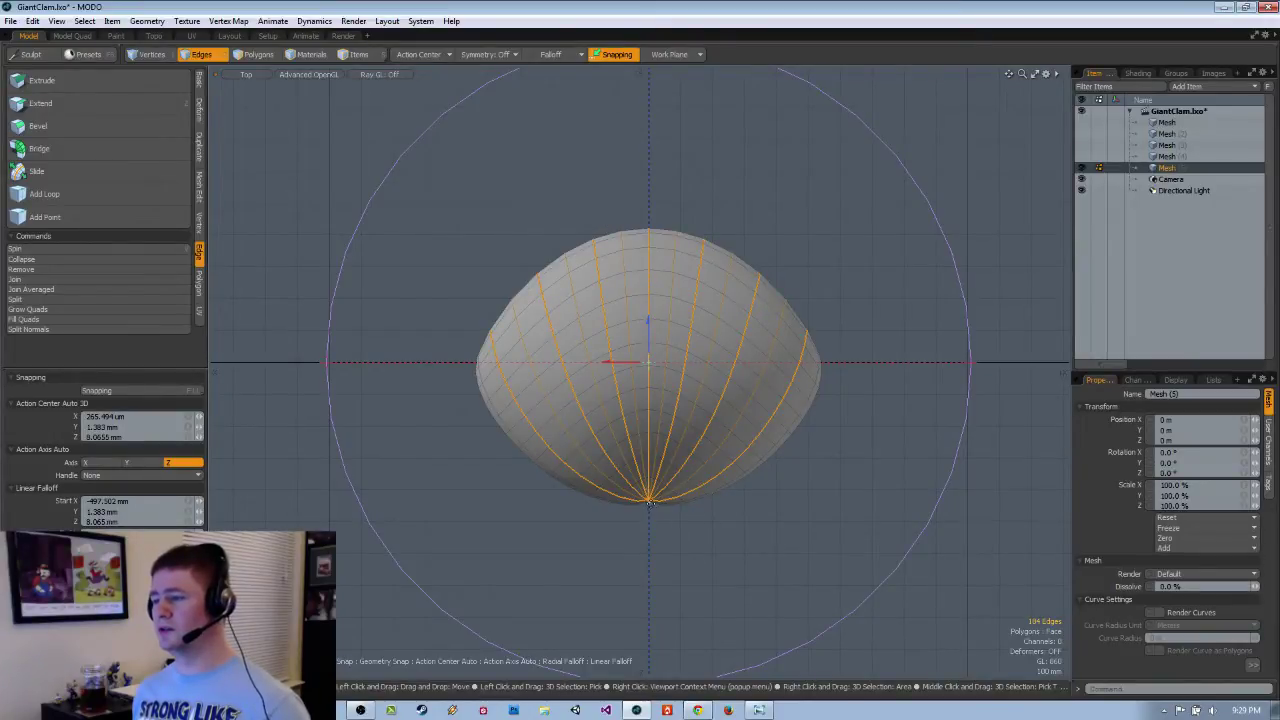
left_click_drag(649, 504, 647, 440)
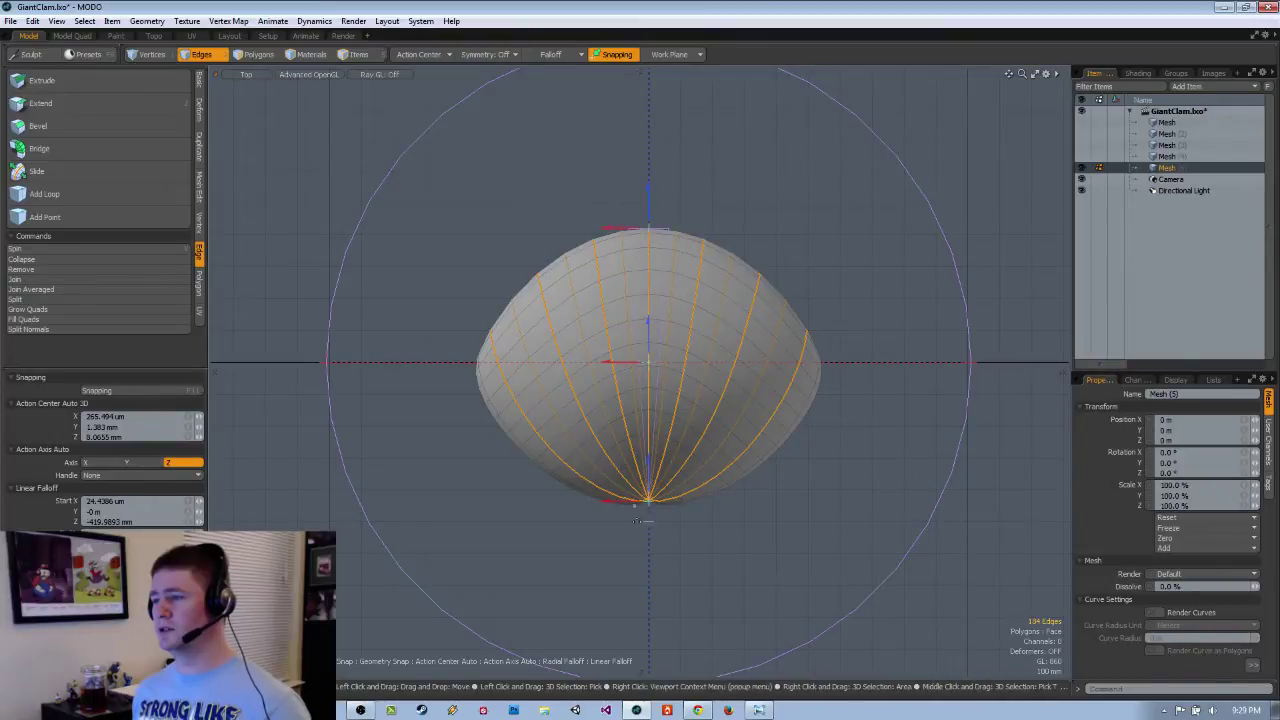
scroll(678, 410, "up", 2)
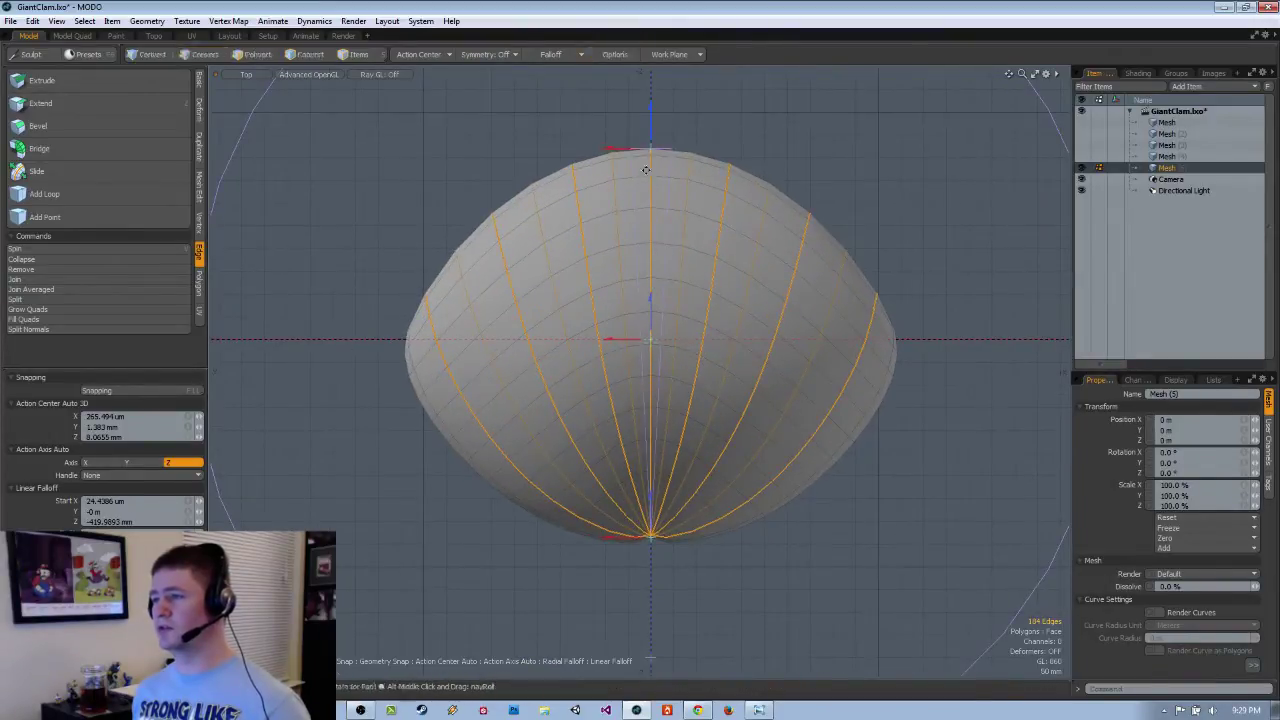
left_click_drag(646, 160, 630, 215, "alt+shift")
mouse_move(630, 210)
left_mouse_down("ctrl+alt")
mouse_move(757, 200)
mouse_move(612, 222)
left_mouse_up("ctrl+alt")
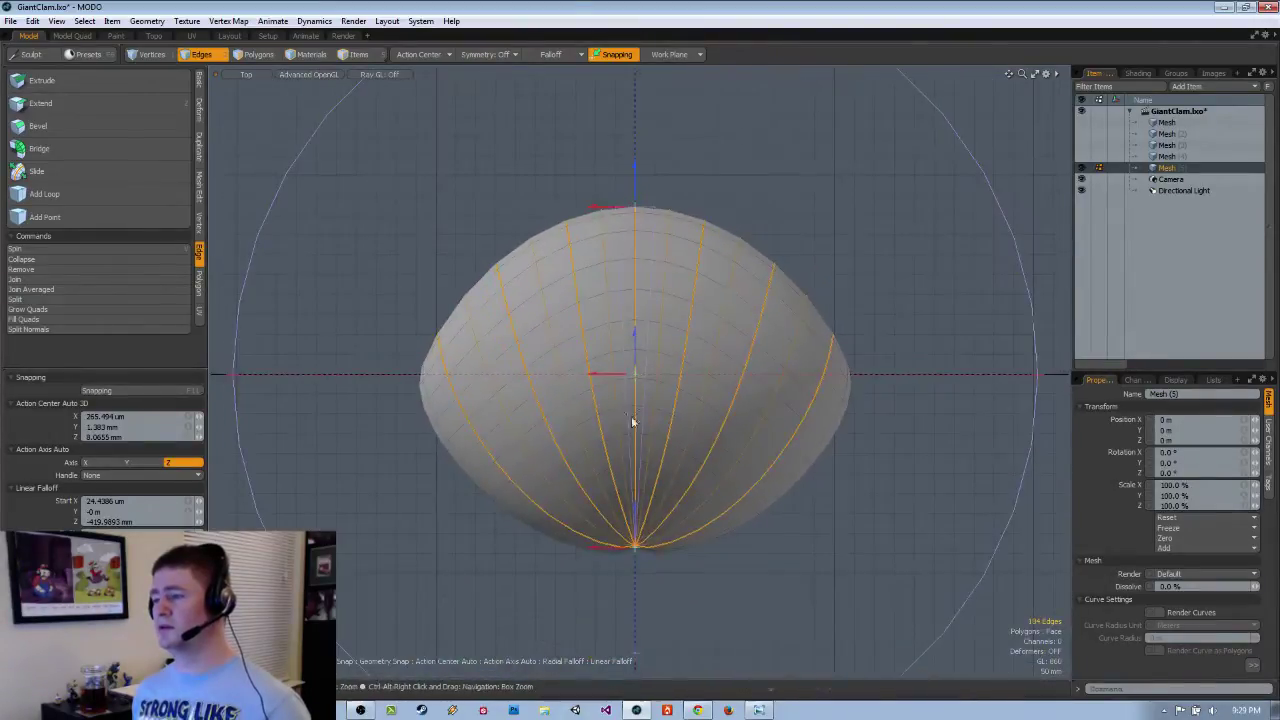
key("ctrl+space")
left_click(646, 455)
left_click_drag(640, 480, 736, 515, "alt")
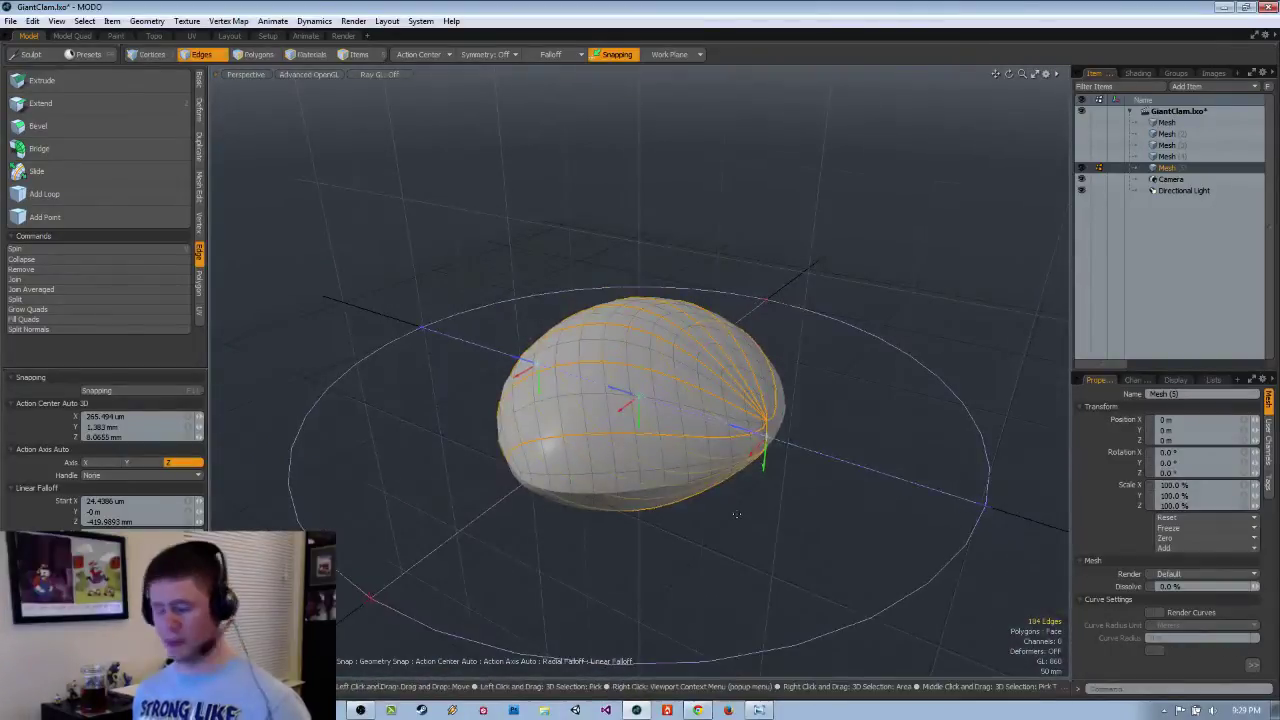
Scale the rib edges from the hinge point to 110% in X, 130% in Y and 110% in Z.
key("r")
key("x")
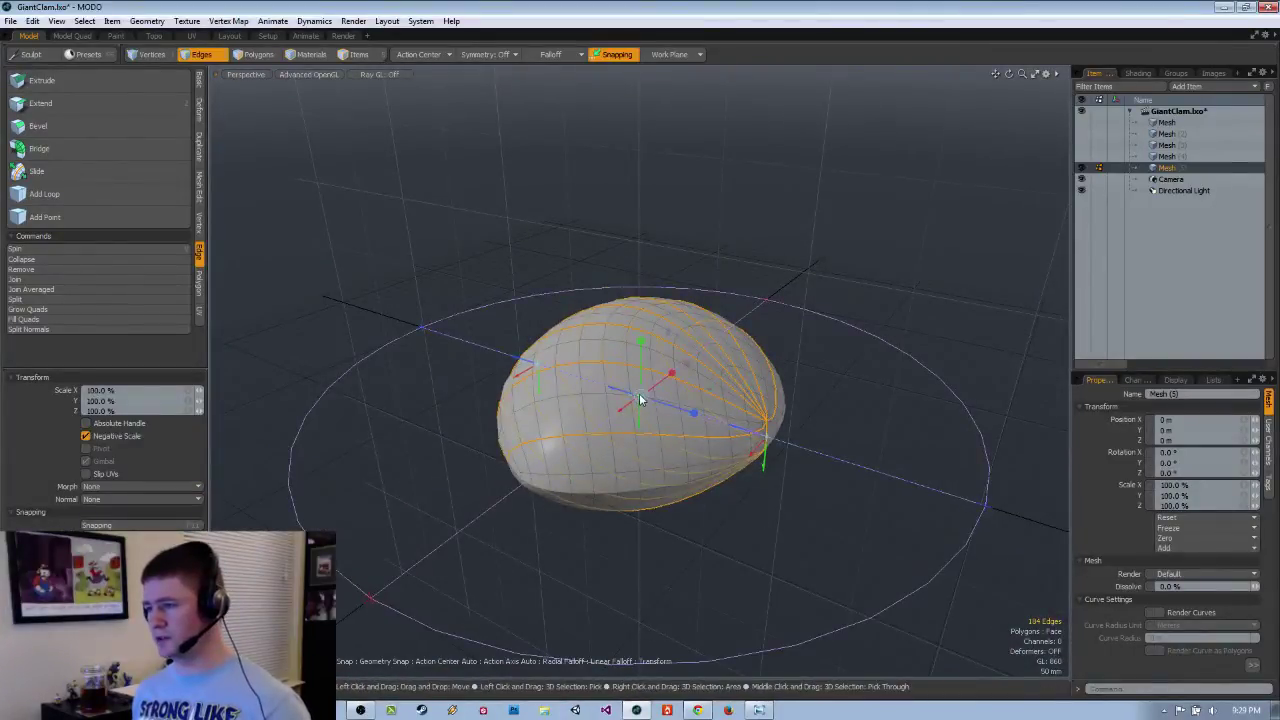
left_click_drag(643, 402, 808, 440, "alt")
key("ctrl+space")
left_click(751, 324)
left_click_drag(692, 571, 655, 371, "alt+shift")
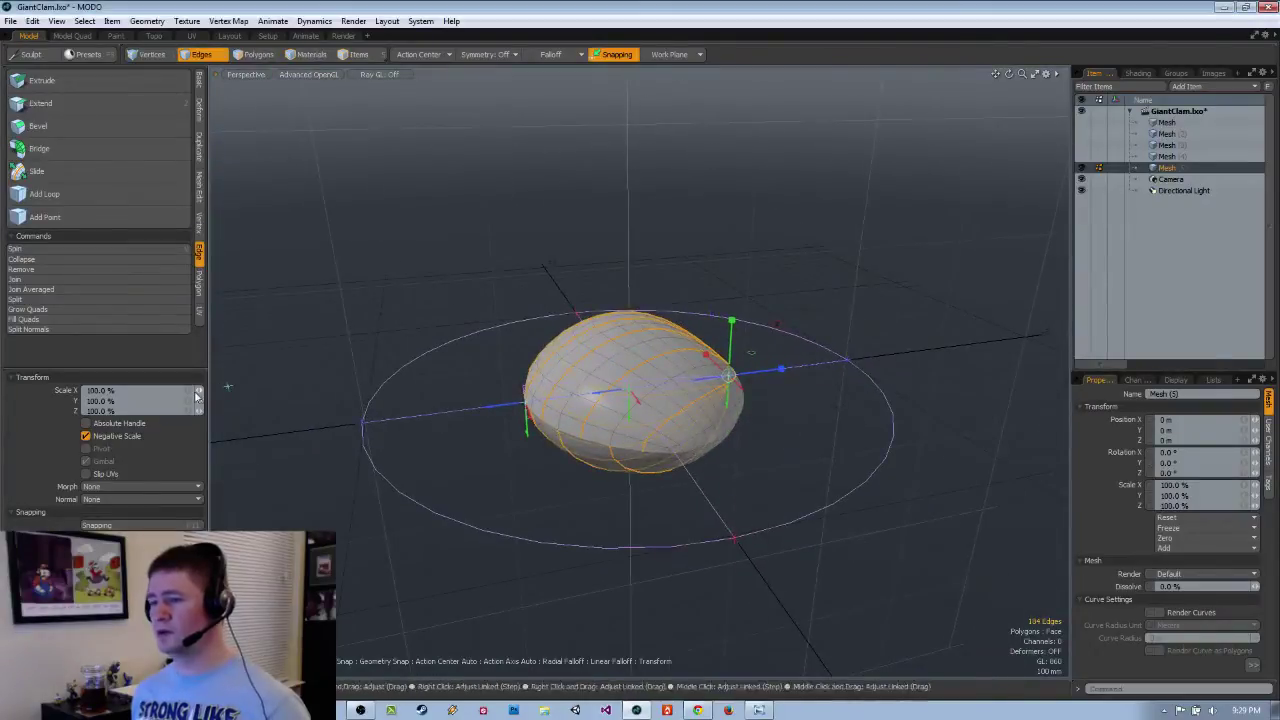
left_click_drag(199, 391, 229, 401)
left_click_drag(570, 450, 782, 391, "alt")
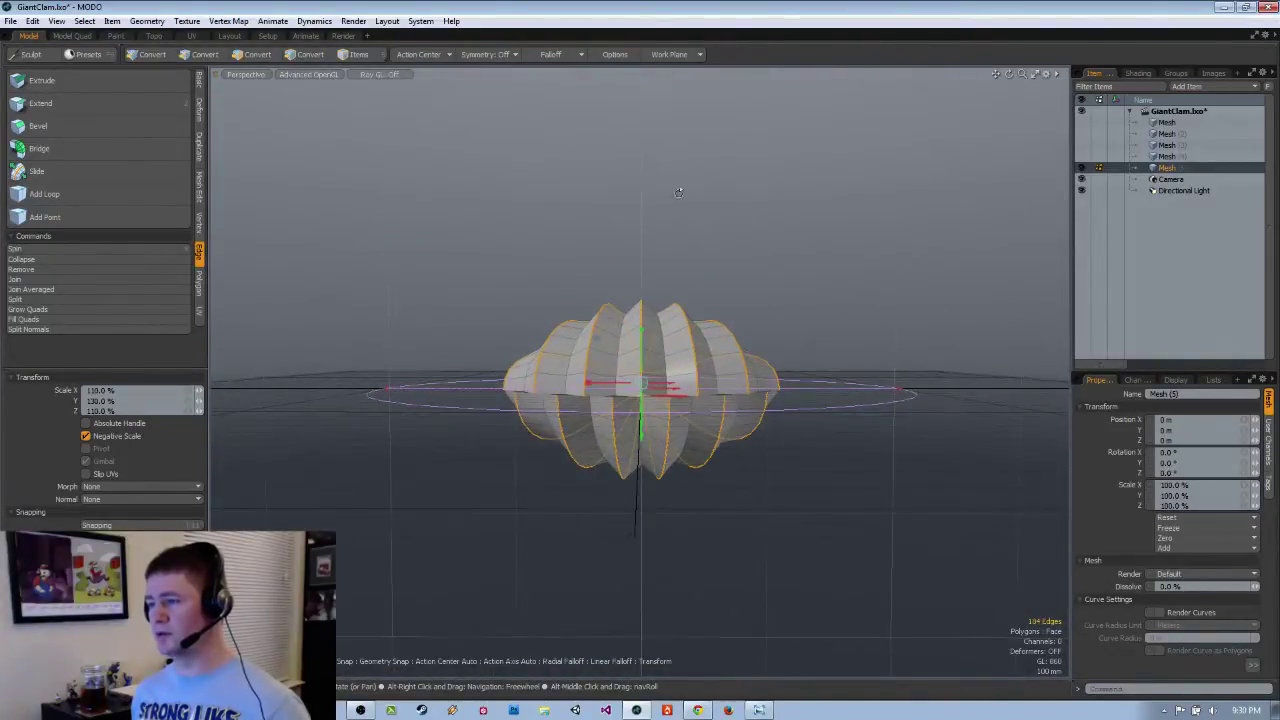
Uncover the giant clam reference drawing on the desktop and compare its ribs and valve margins with the model.
left_click_drag(645, 11, 955, 39)
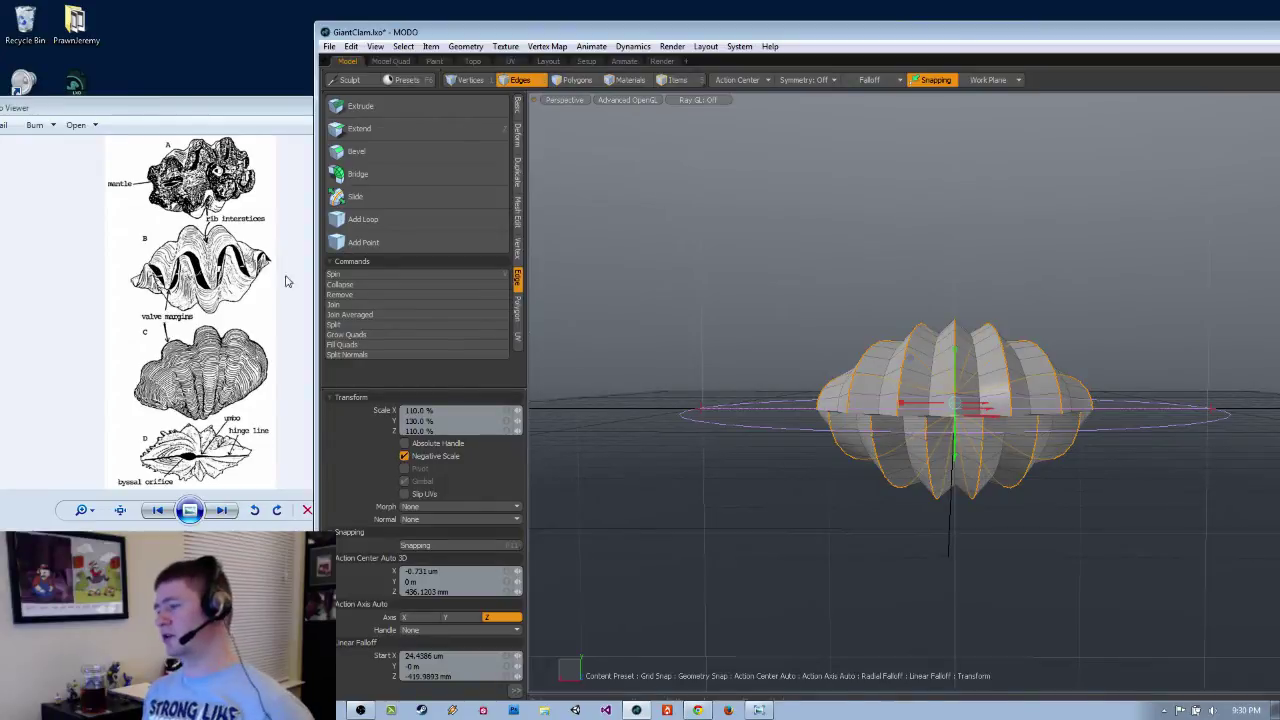
left_click_drag(1067, 457, 899, 449, "alt")
double_click(897, 32)
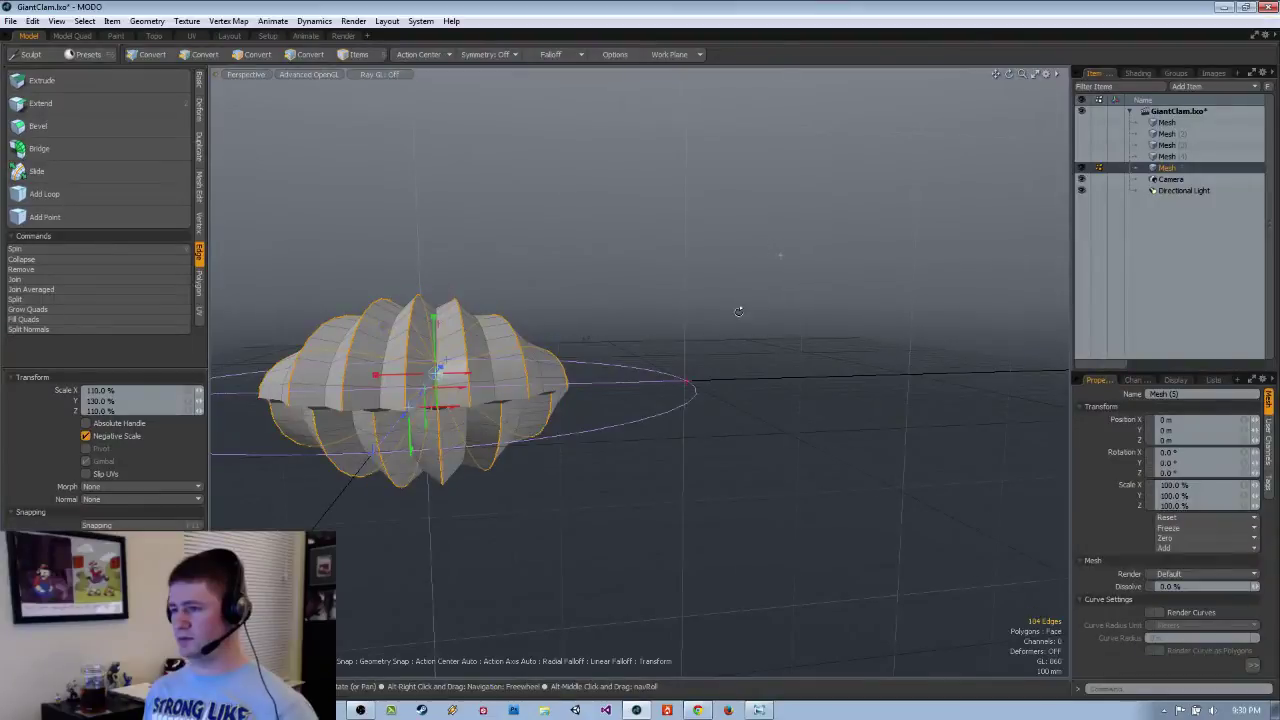
Drop the scale tool, duplicate the ribbed shell mesh item and hide the original.
left_click_drag(739, 312, 694, 324, "alt")
key("q")
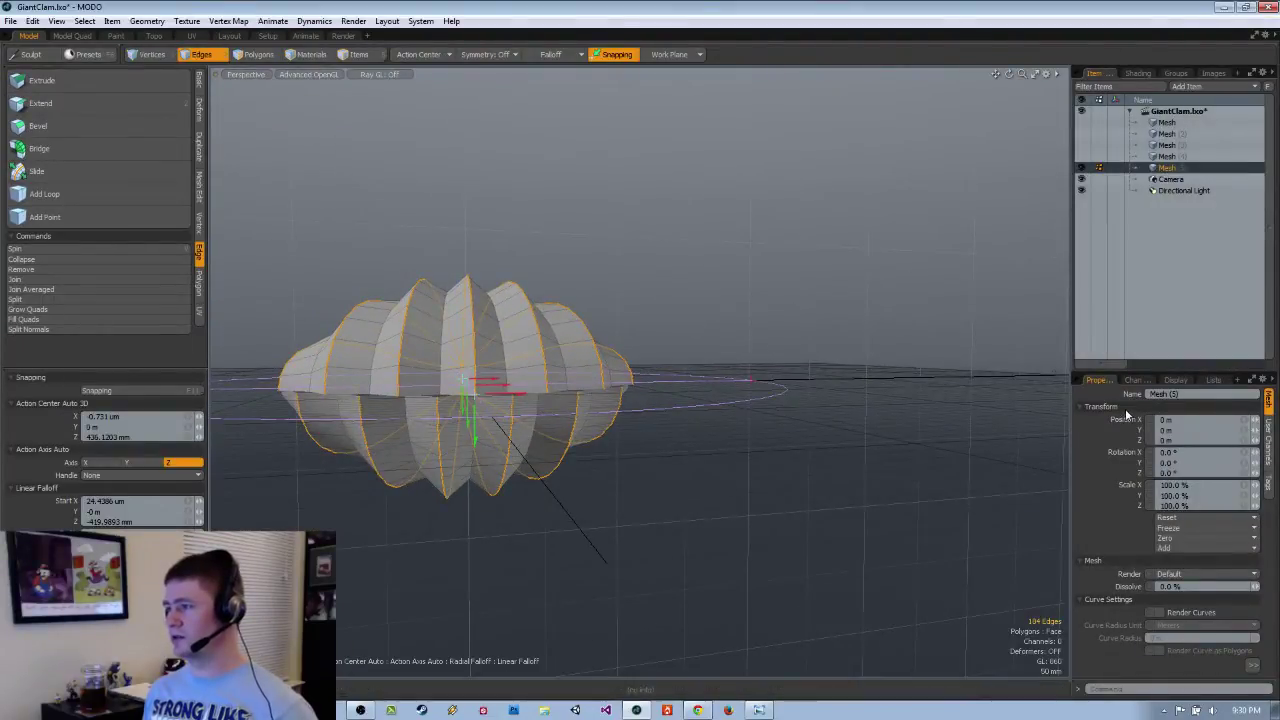
key("ctrl+d")
left_click(1082, 167)
left_click_drag(520, 350, 713, 349, "alt")
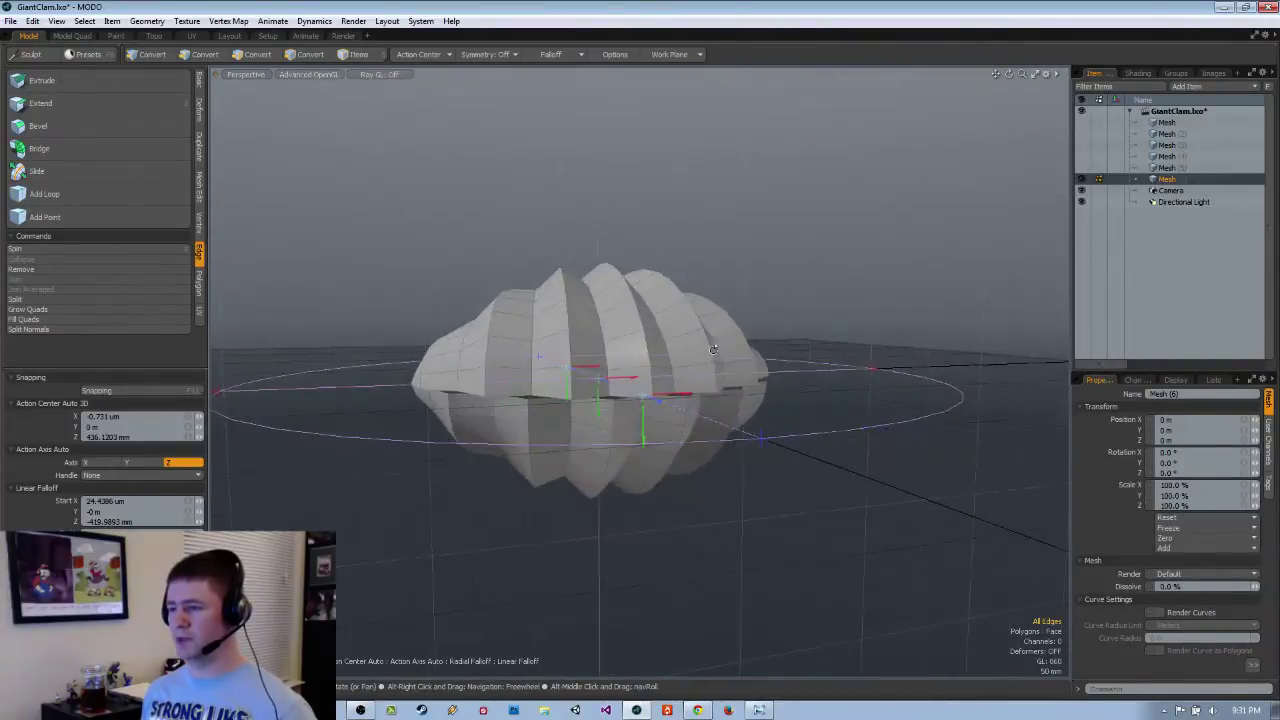
Reselect the rib edges on the duplicated shell using the saved Grooves selection set.
left_click(84, 21)
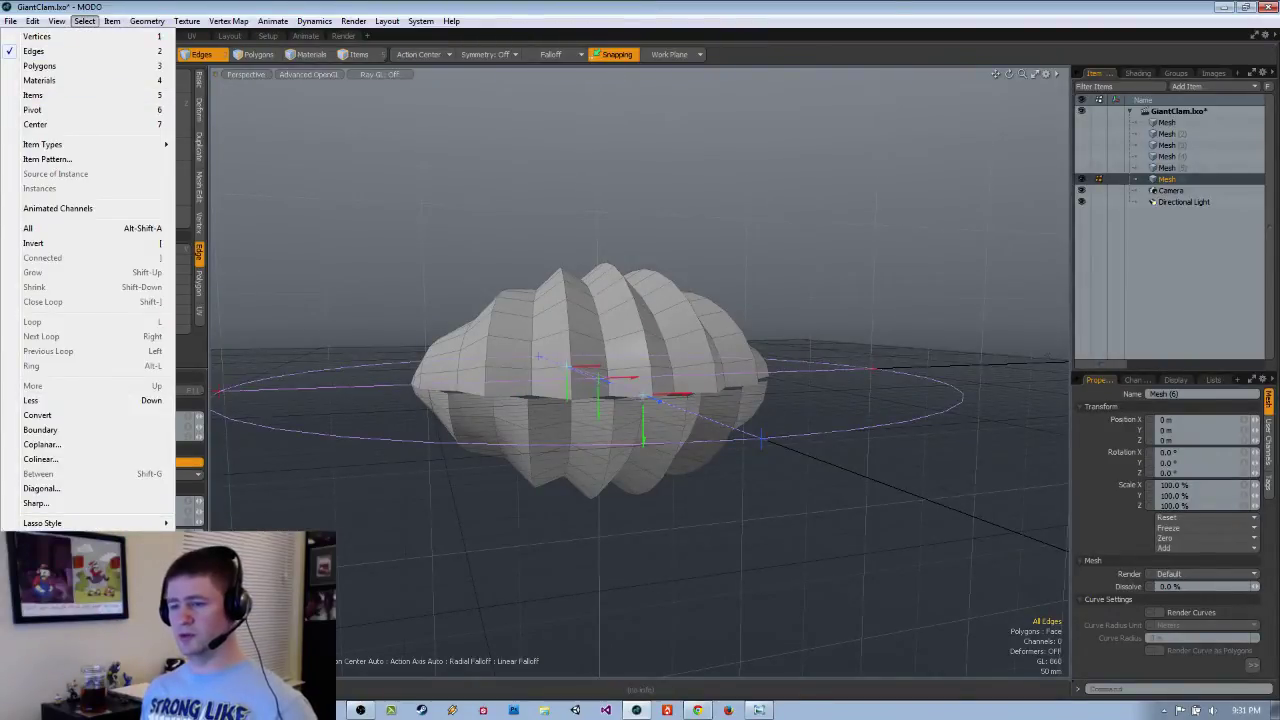
left_click(62, 572)
left_click(750, 350)
left_click_drag(750, 352, 571, 373, "alt")
Try moving the rib edges up in Y in the back view, by about 77 mm and about 51 mm, undoing each move.
key("w")
key("ctrl+space")
left_click(526, 383)
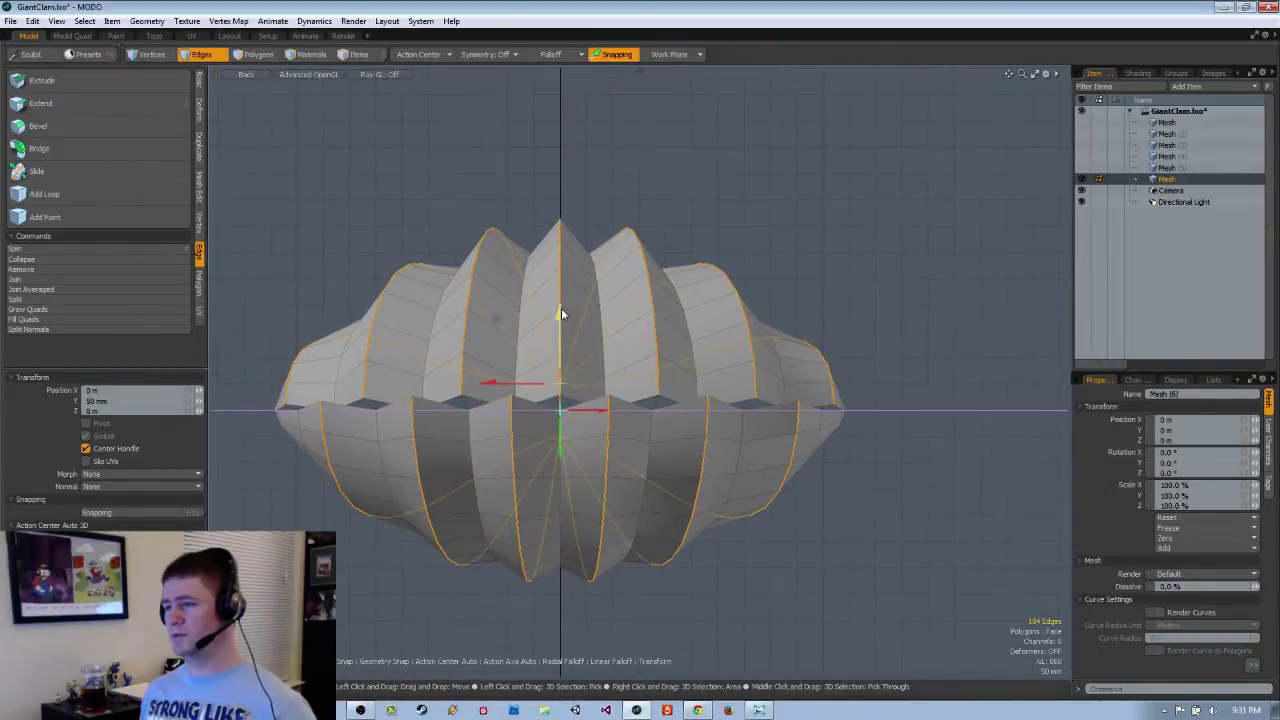
left_click_drag(560, 320, 559, 368)
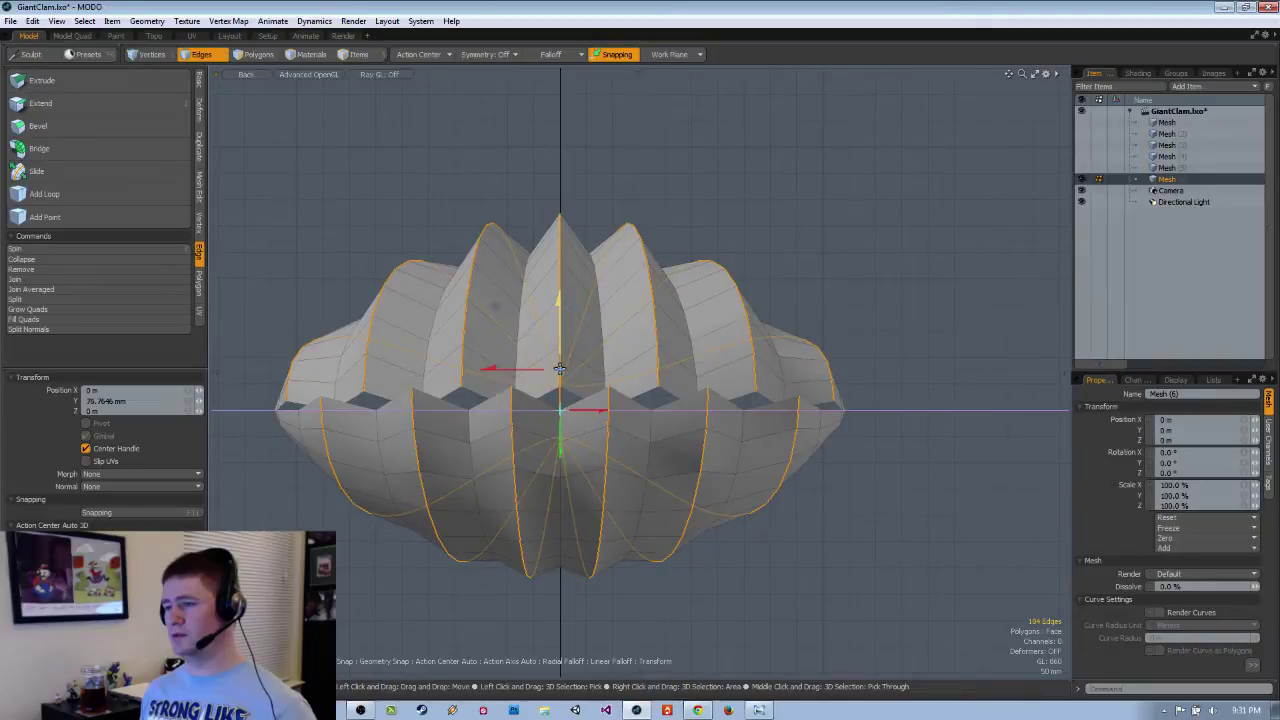
key("ctrl+z")
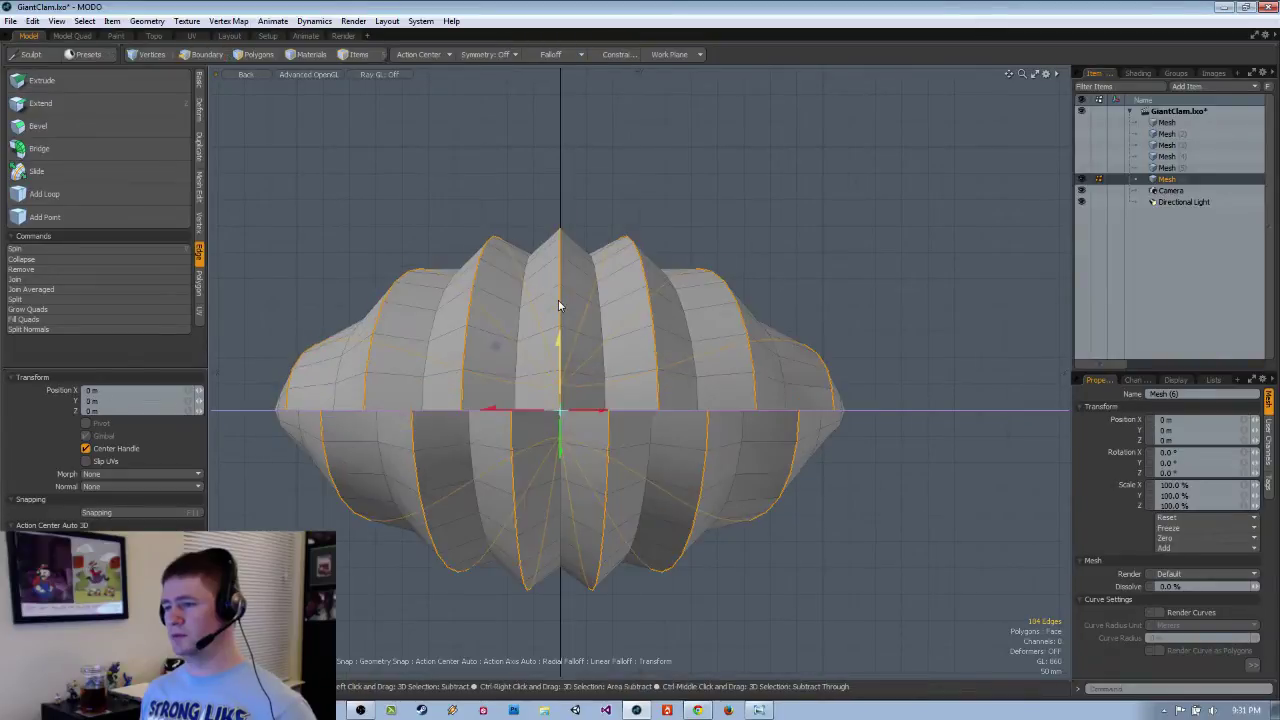
left_click_drag(561, 397, 565, 382)
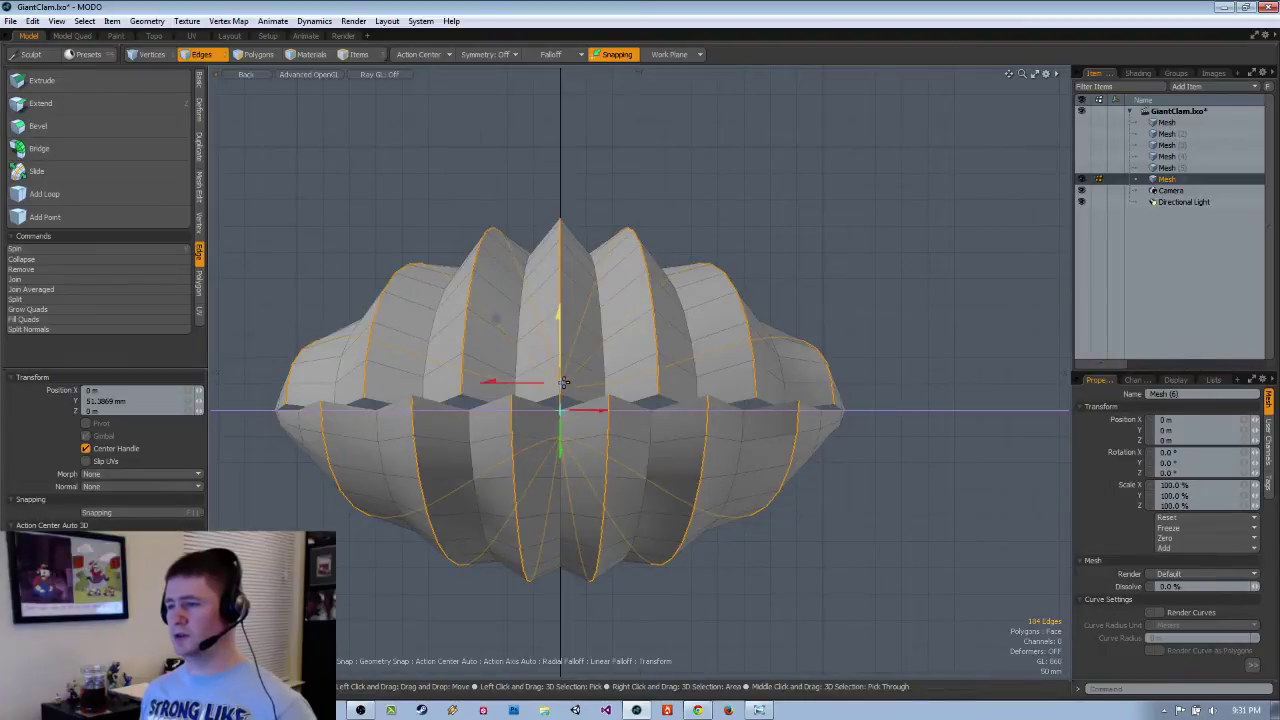
key("ctrl+z")
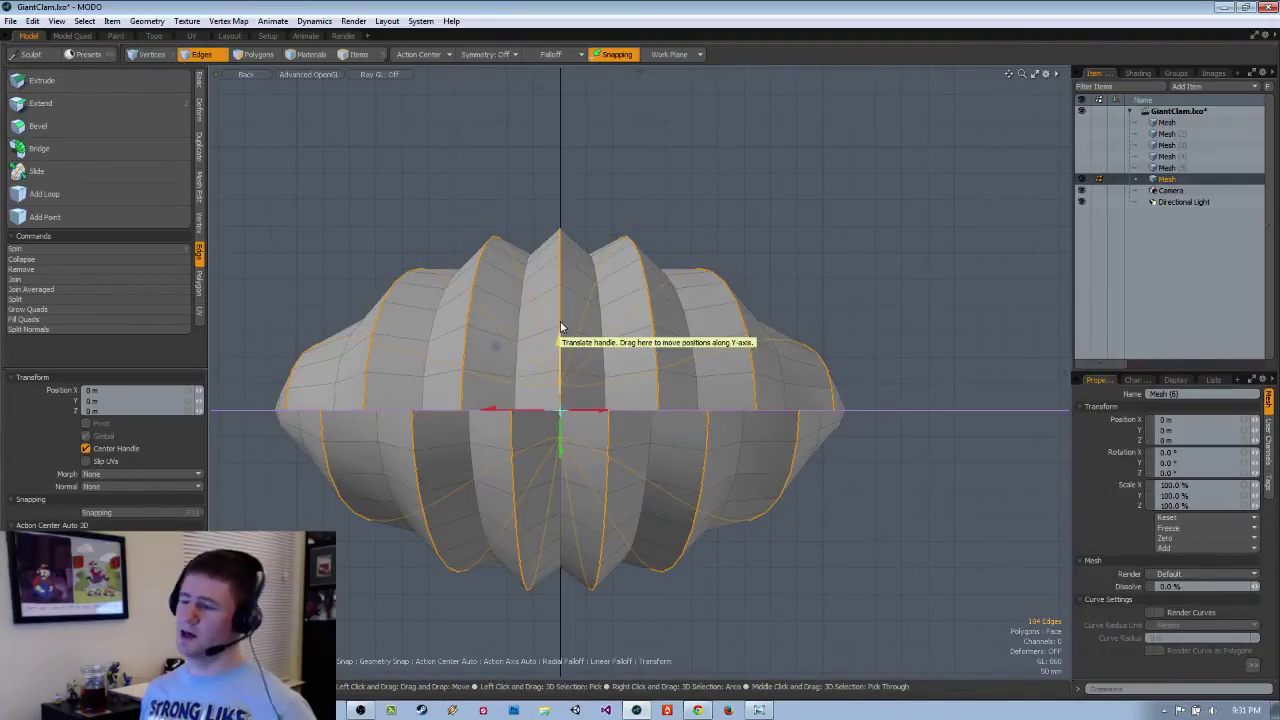
In the back view, deselect the selected rib edges on the lower half of the shell.
left_click_drag(535, 451, 884, 412, "alt")
left_click_drag(705, 469, 820, 477, "alt")
key("space")
key("ctrl+space")
left_click(706, 477)
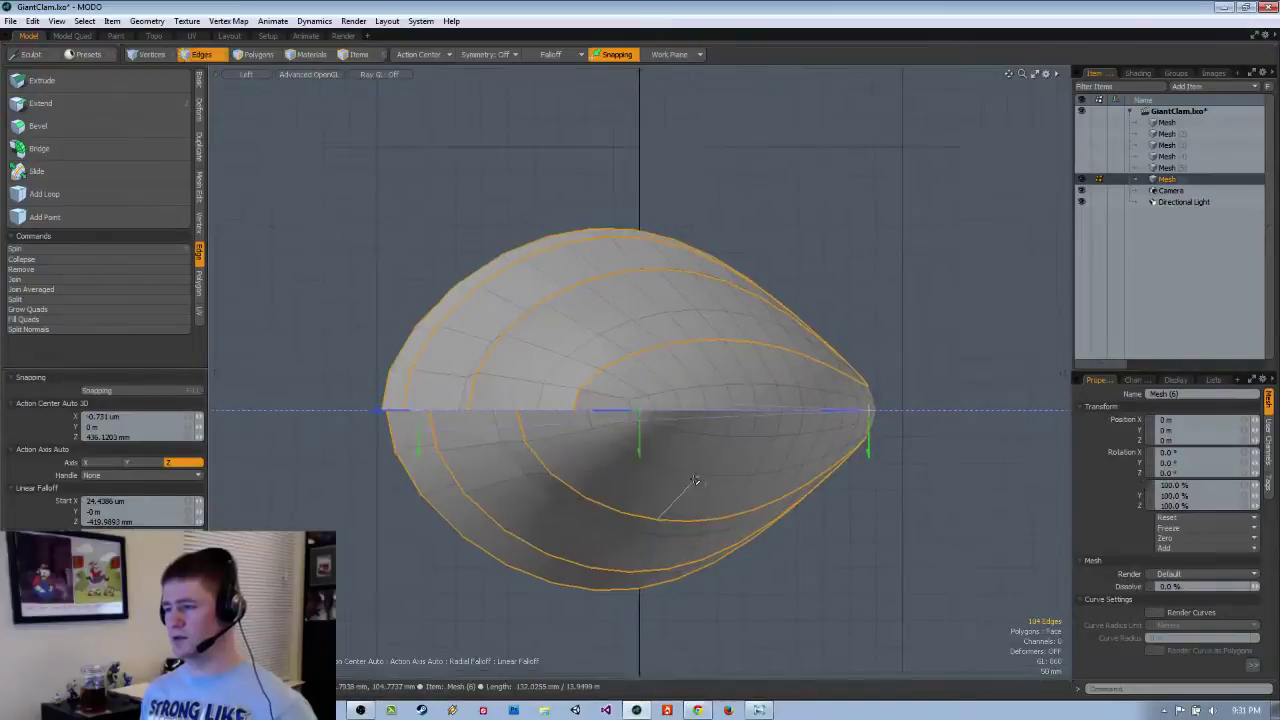
scroll(704, 477, "down", 2)
key("ctrl+space")
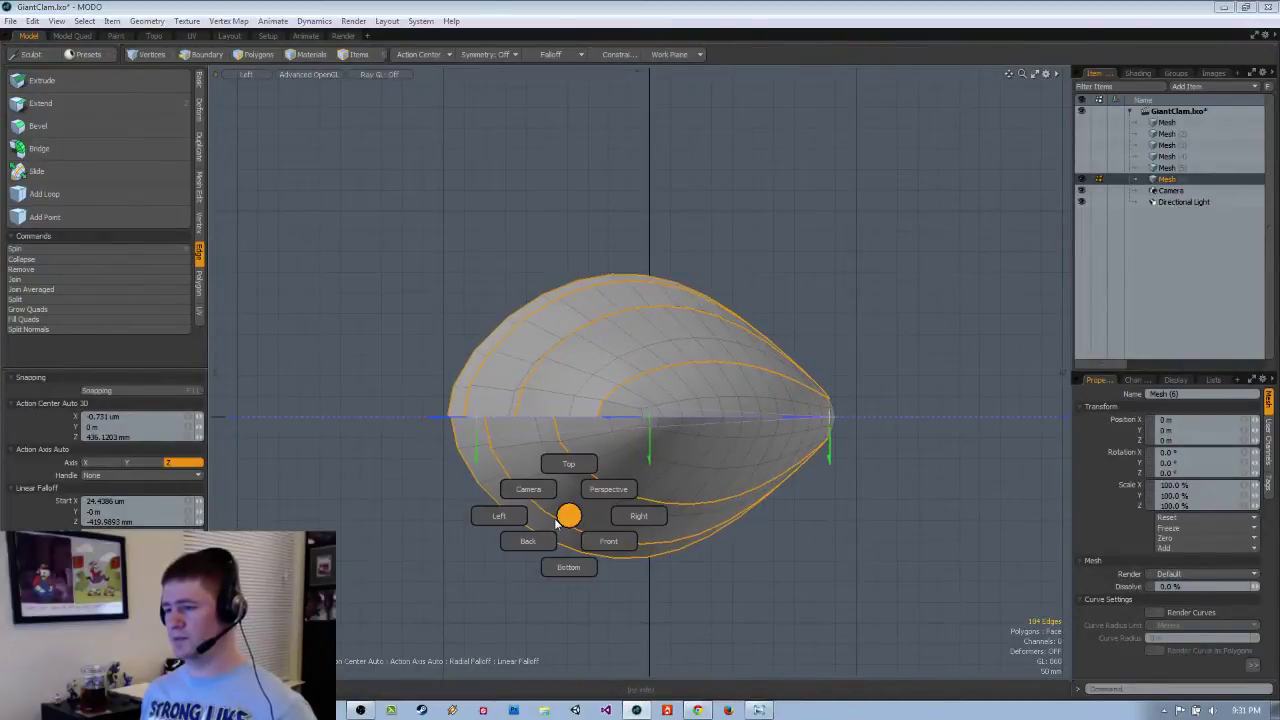
left_click(545, 550)
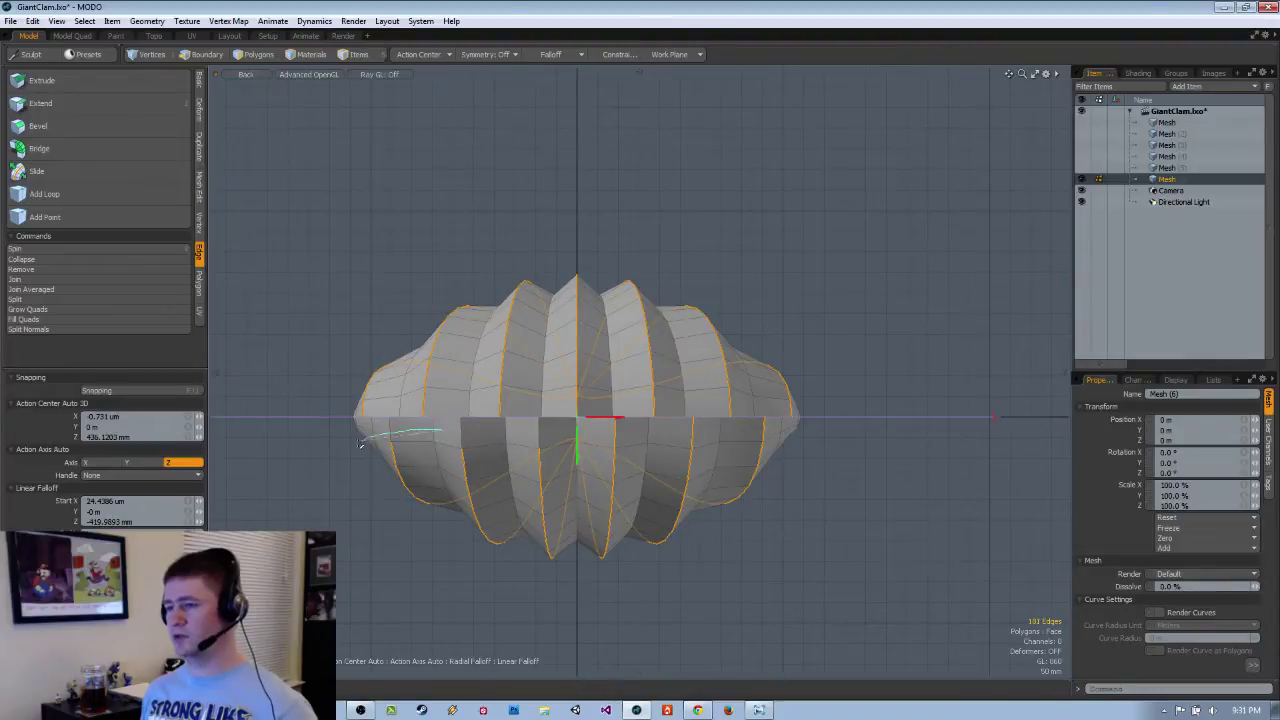
right_click_drag(928, 442, 926, 444, "ctrl")
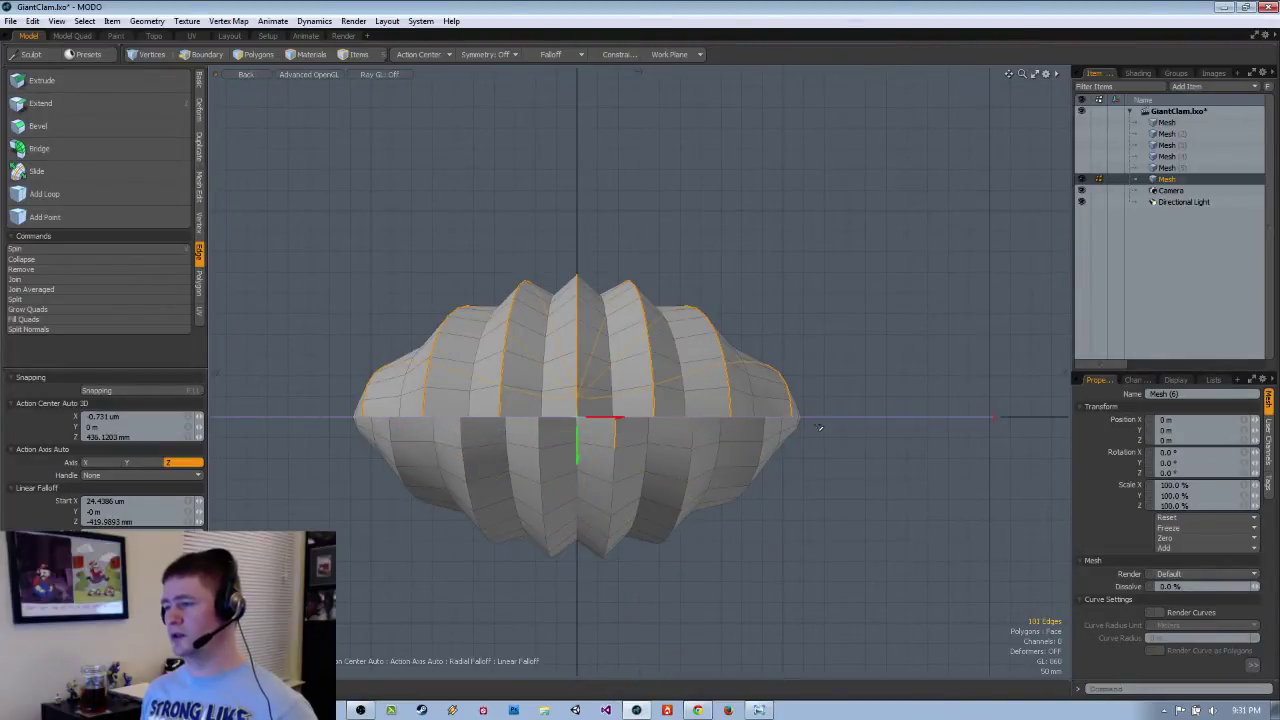
Select the alternate edge loops on the lower half that line up with the upper half's selected rib edges.
left_click_drag(439, 432, 706, 473, "alt")
key("ctrl+space")
left_click(660, 493)
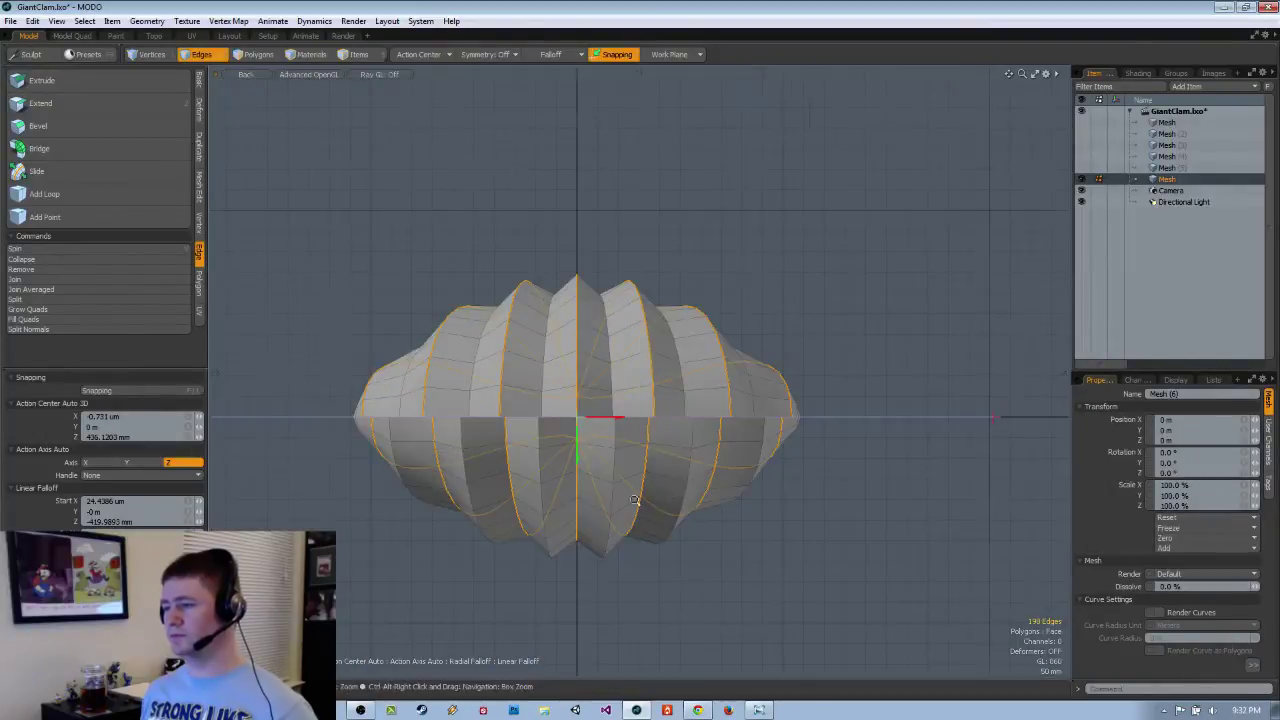
Move the selected rib edges of both halves up 50 mm in Y.
left_click_drag(634, 508, 656, 516, "alt")
scroll(656, 516, "up", 1)
key("w")
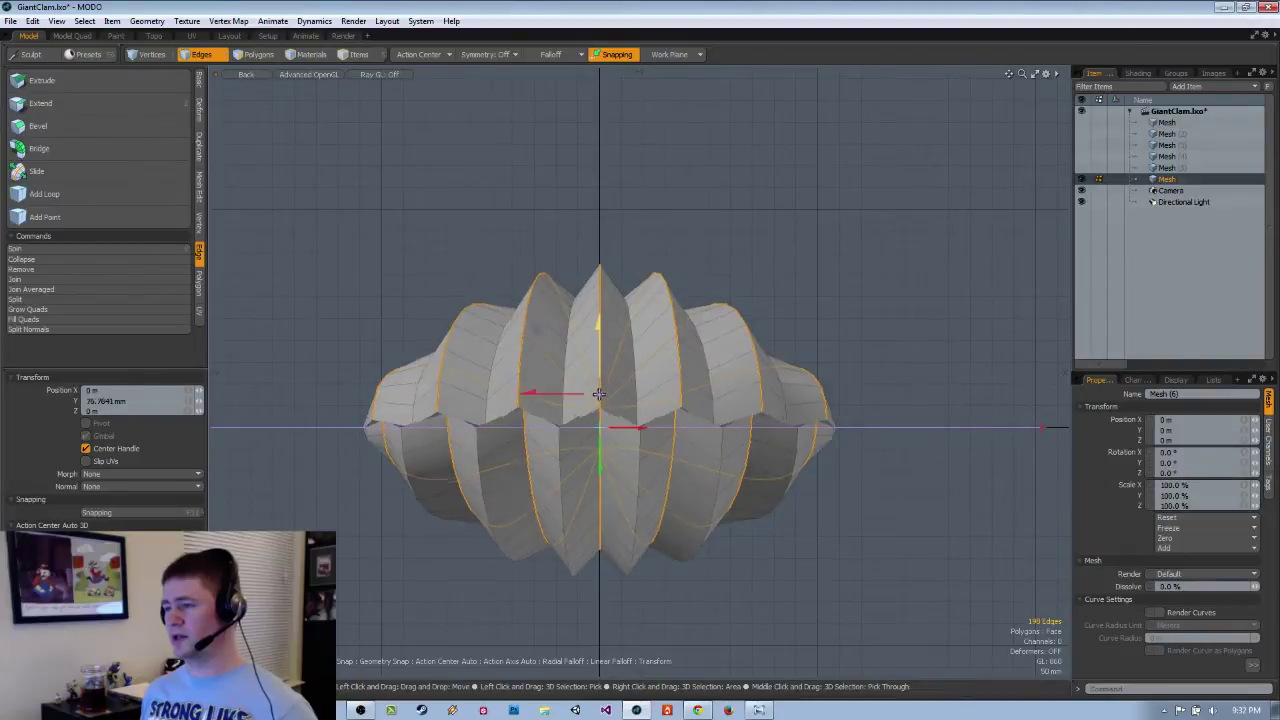
mouse_move(598, 394)
left_mouse_down()
mouse_move(597, 419)
mouse_move(594, 396)
left_mouse_up()
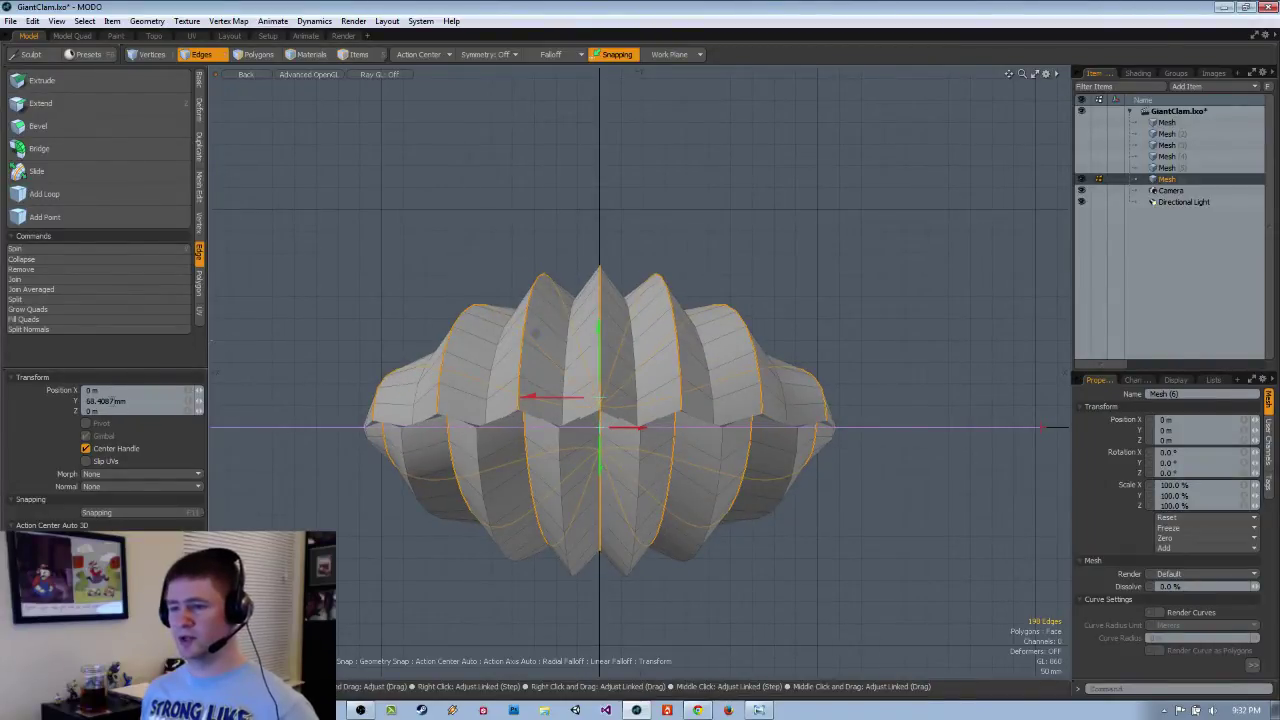
type("5")
key("Return")
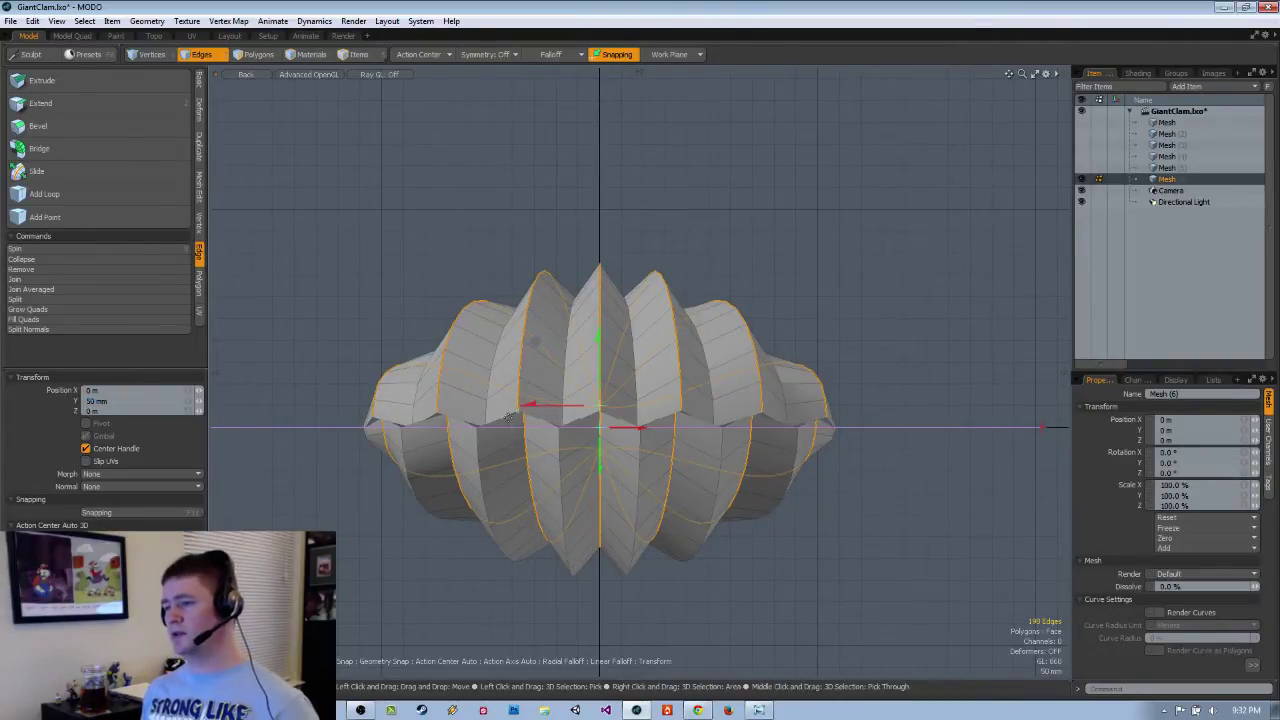
Examine the raised rib edges along the seam in perspective and back views, and drop the move tool.
key("ctrl+space")
left_click(674, 446)
mouse_move(668, 444)
left_mouse_down("alt")
mouse_move(682, 422)
mouse_move(790, 421)
mouse_move(690, 421)
mouse_move(865, 421)
mouse_move(775, 412)
mouse_move(655, 434)
left_mouse_up("alt")
key("ctrl+space")
left_click(662, 449)
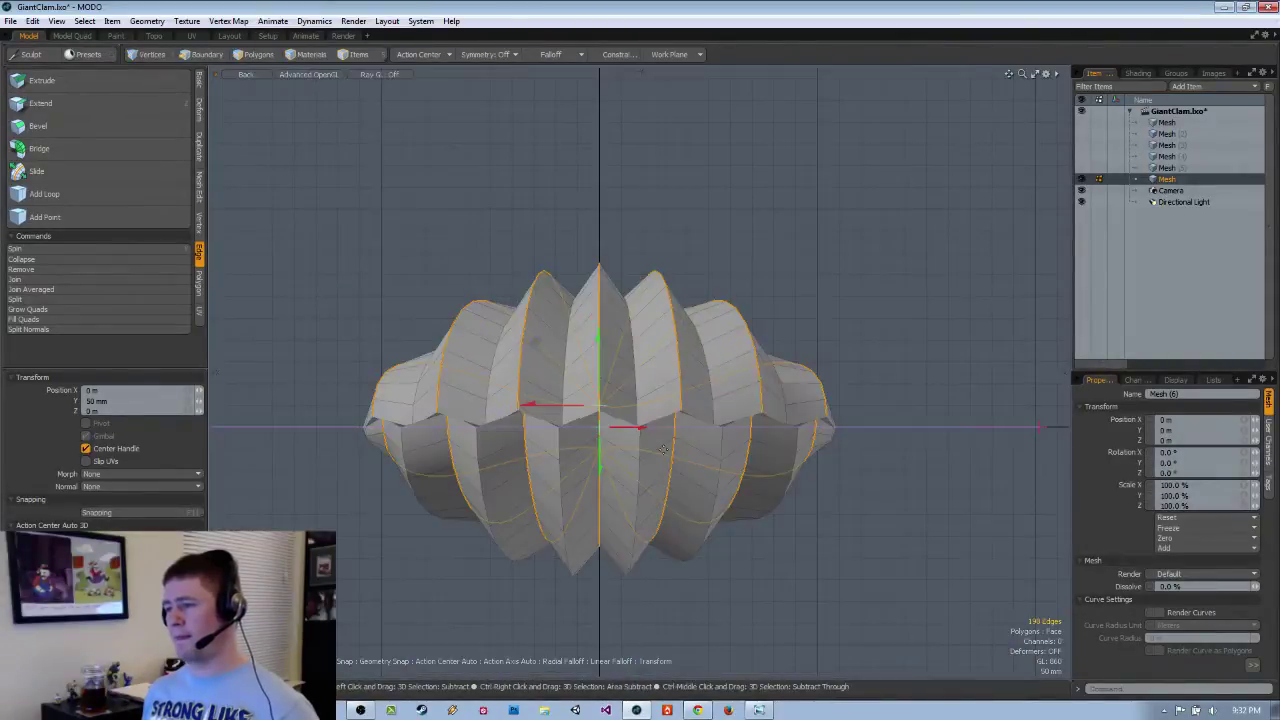
key("x")
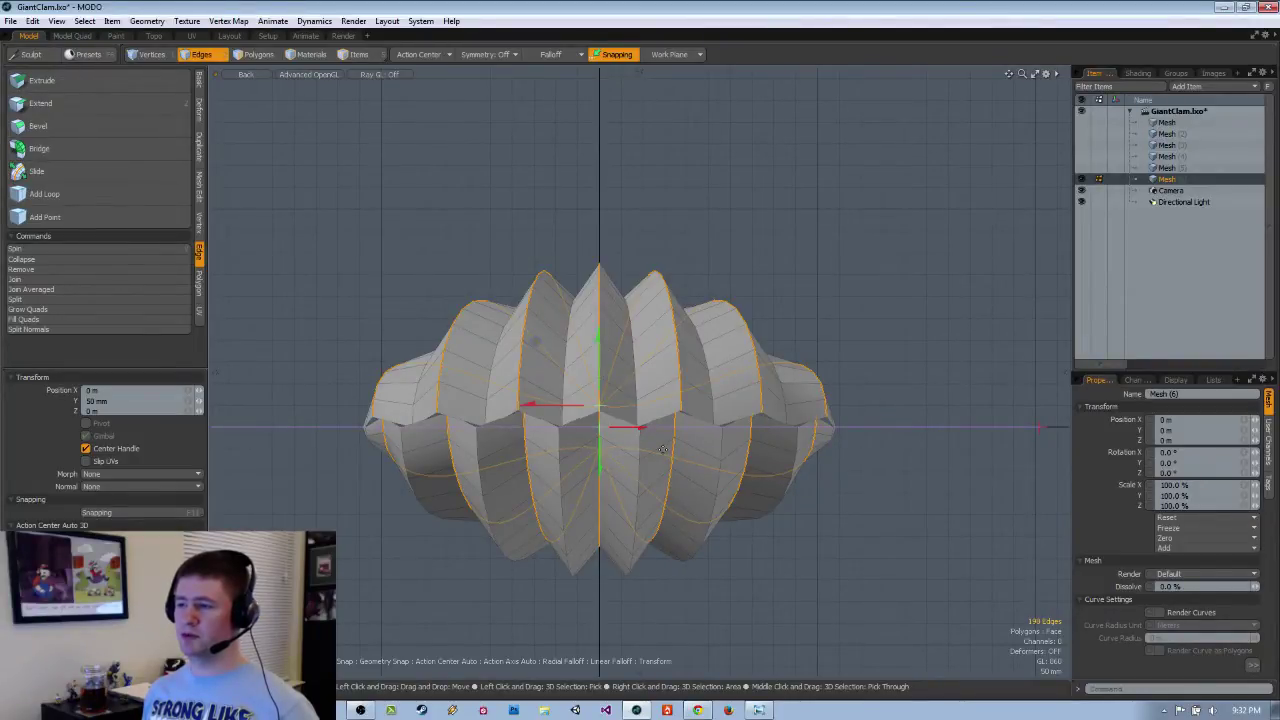
left_click_drag(662, 449, 580, 382, "alt")
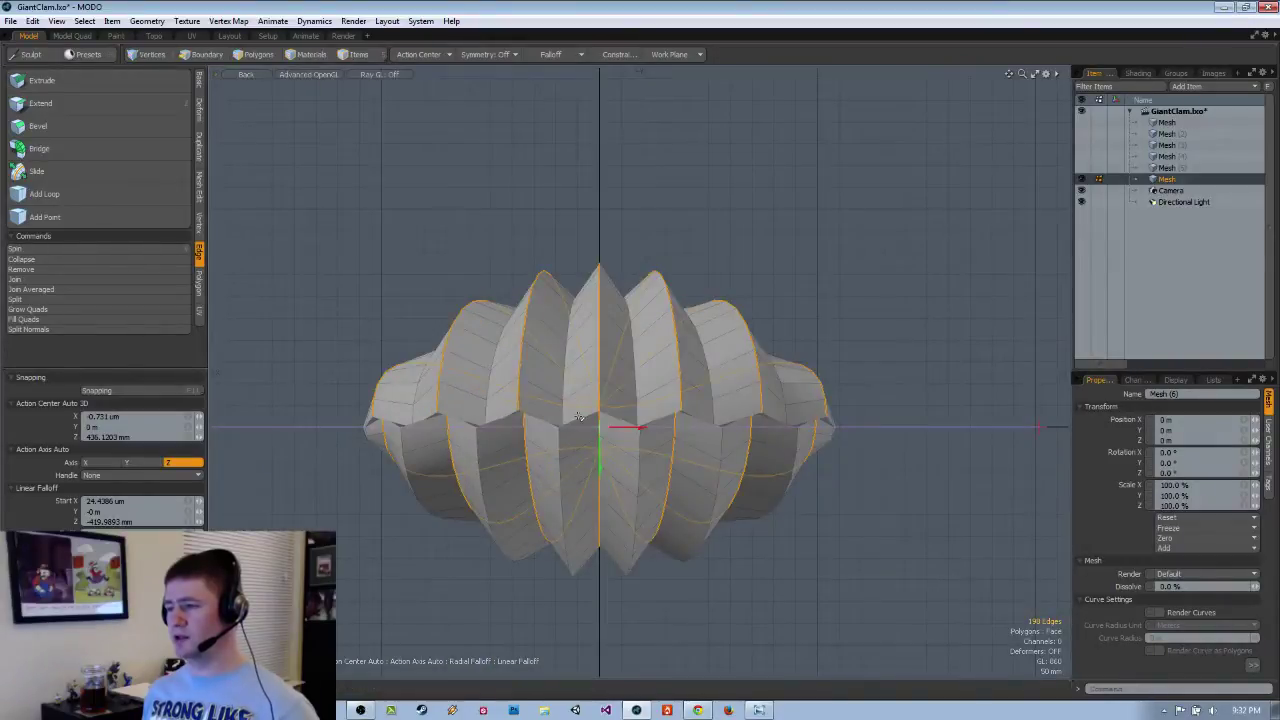
scroll(571, 412, "up", 1)
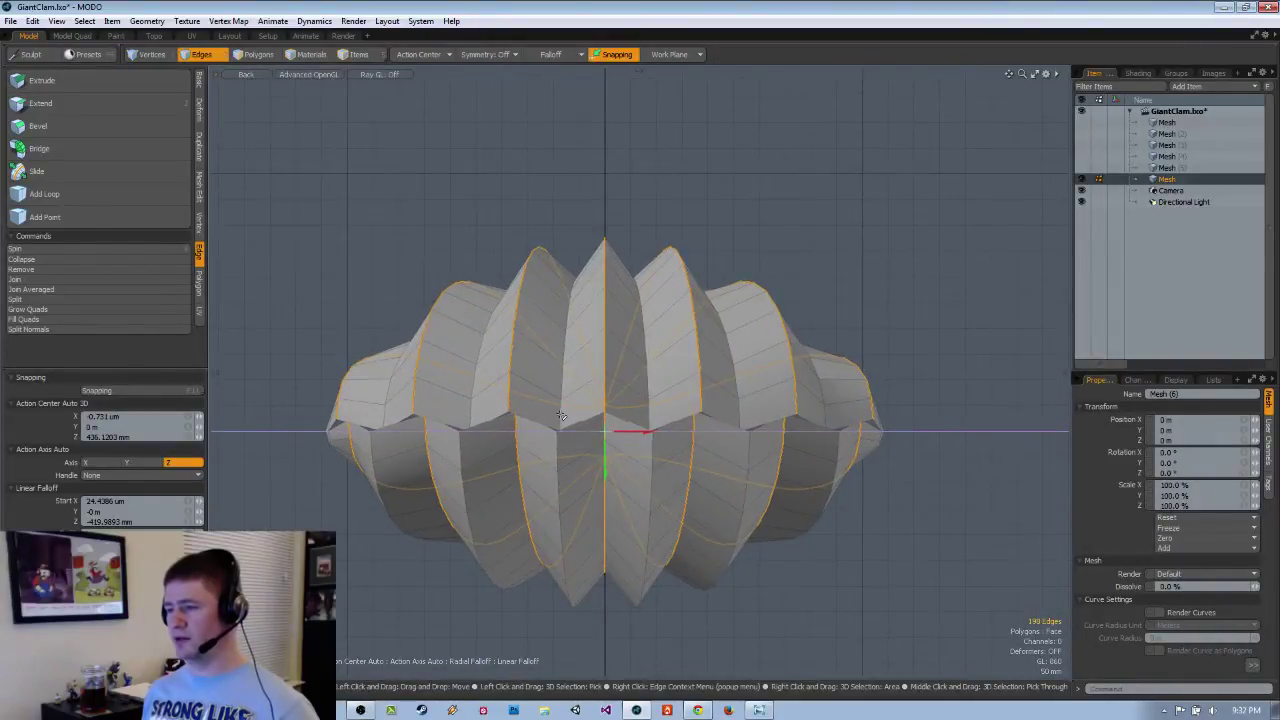
Replace the selection with the alternate edge loops between the raised ribs on both shell halves.
left_click_drag(561, 416, 583, 404, "alt+shift")
left_click(583, 404)
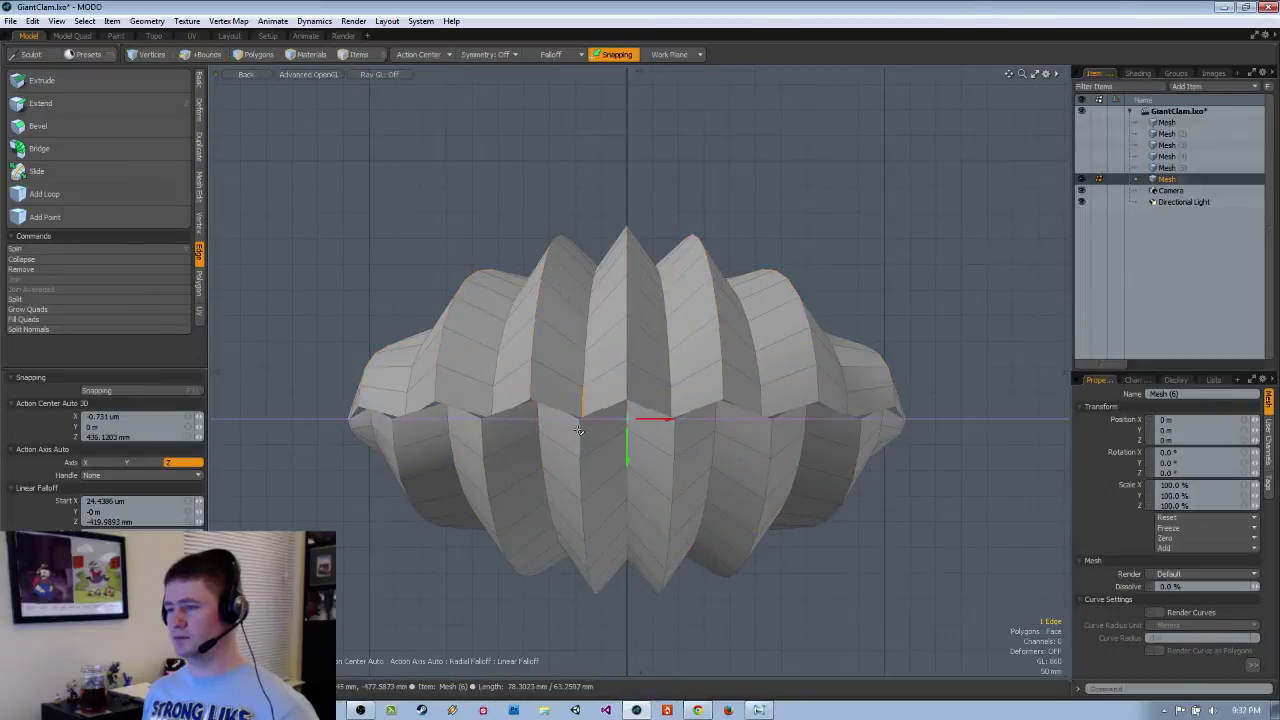
double_click(582, 430, "shift")
left_click_drag(697, 383, 636, 390, "alt+shift")
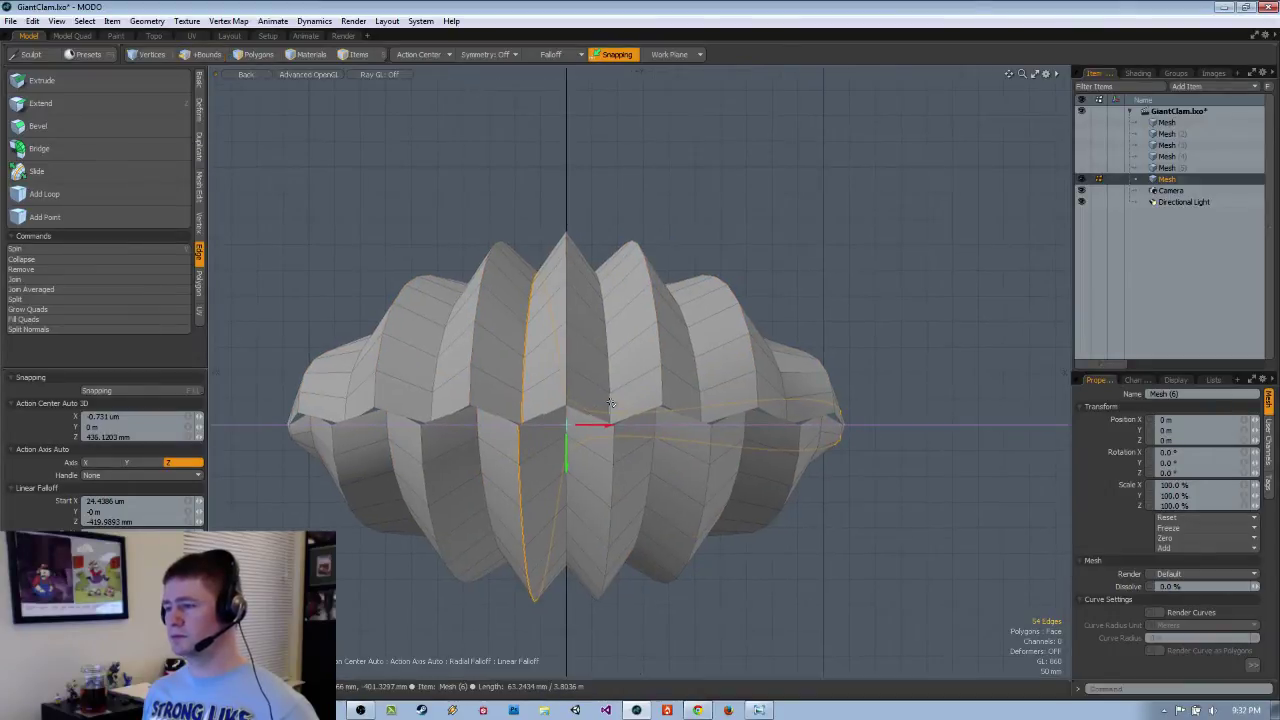
double_click(611, 403, "shift")
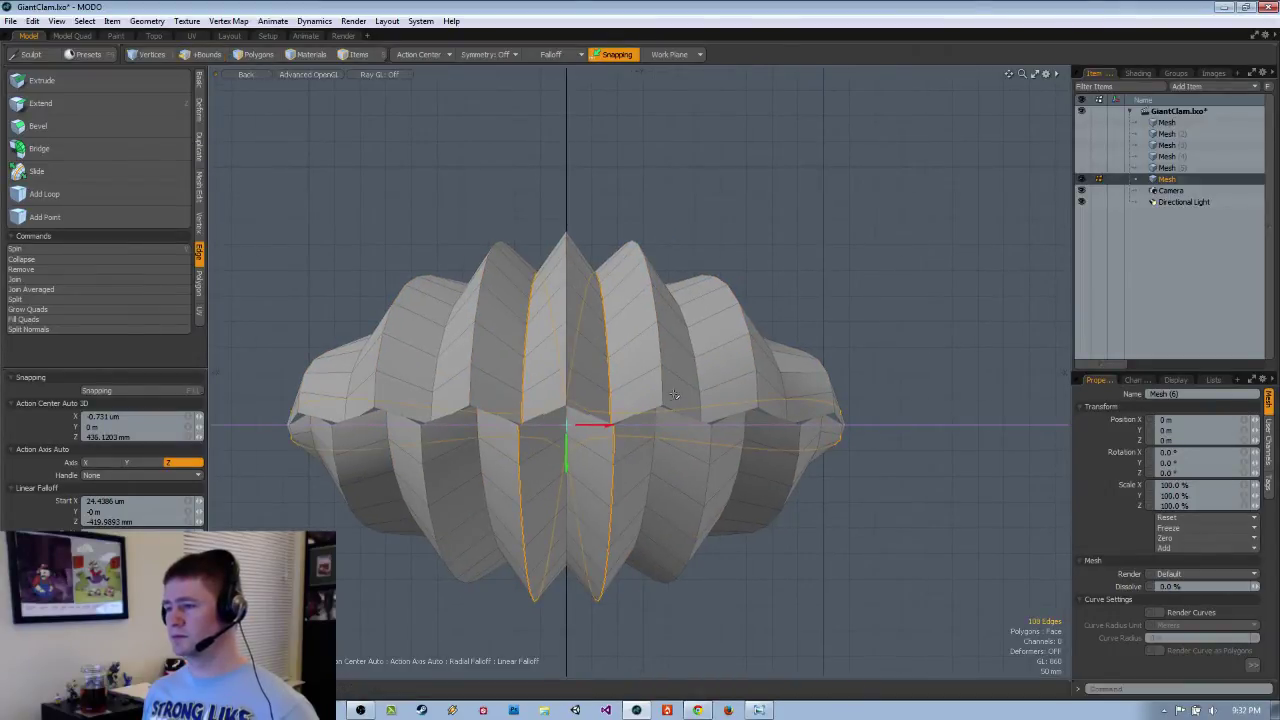
key("shift")
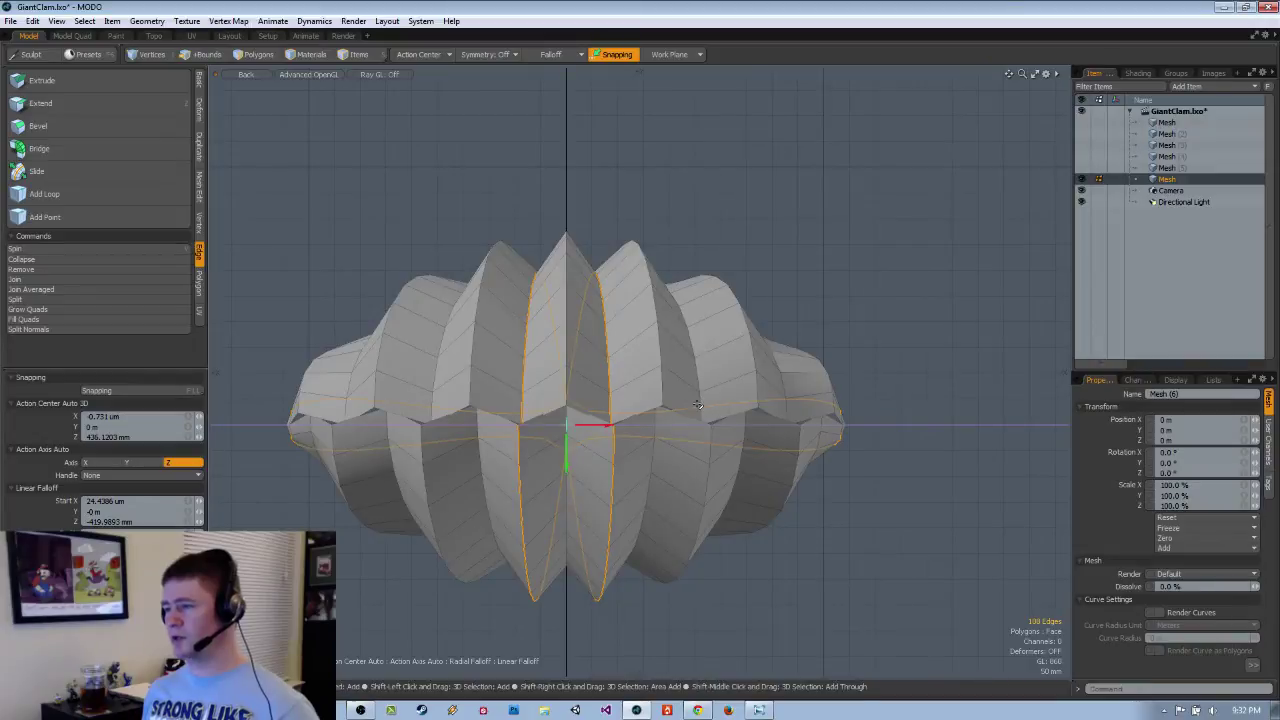
double_click(713, 443, "shift")
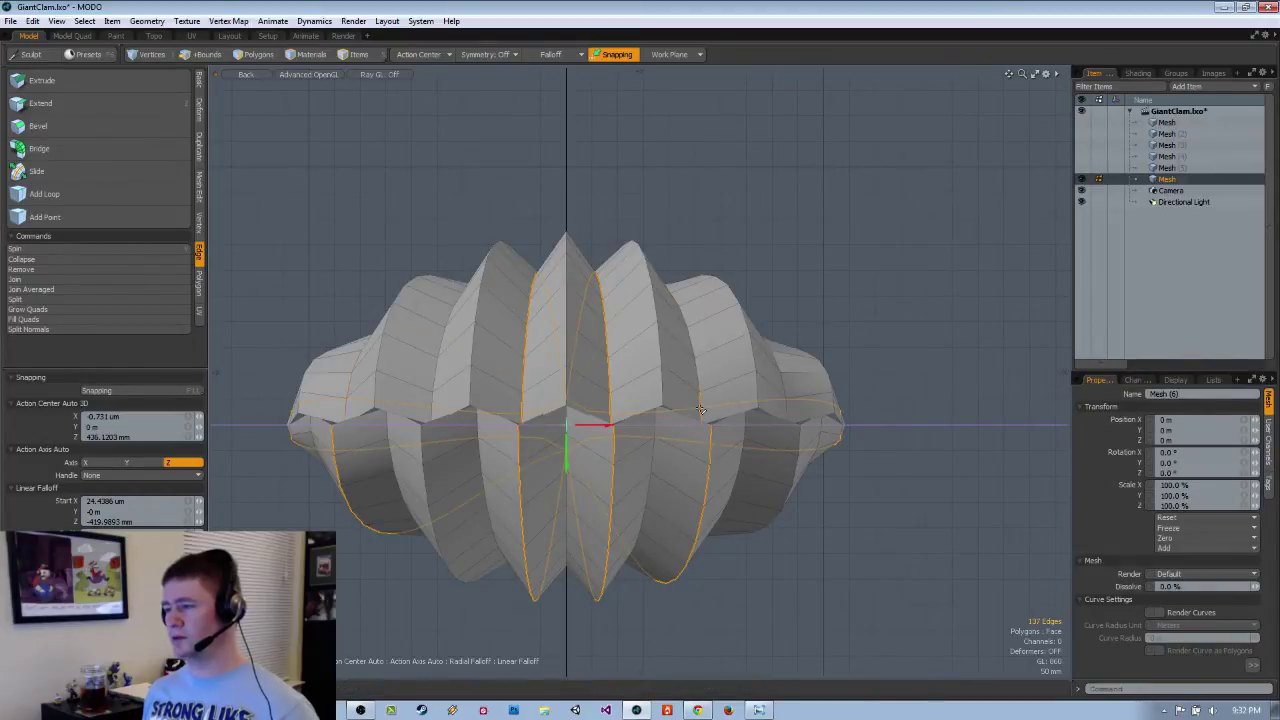
left_click_drag(701, 410, 593, 415, "alt")
left_click(747, 433, "shift")
double_click(739, 408, "shift")
key("ctrl+space")
left_click(562, 433)
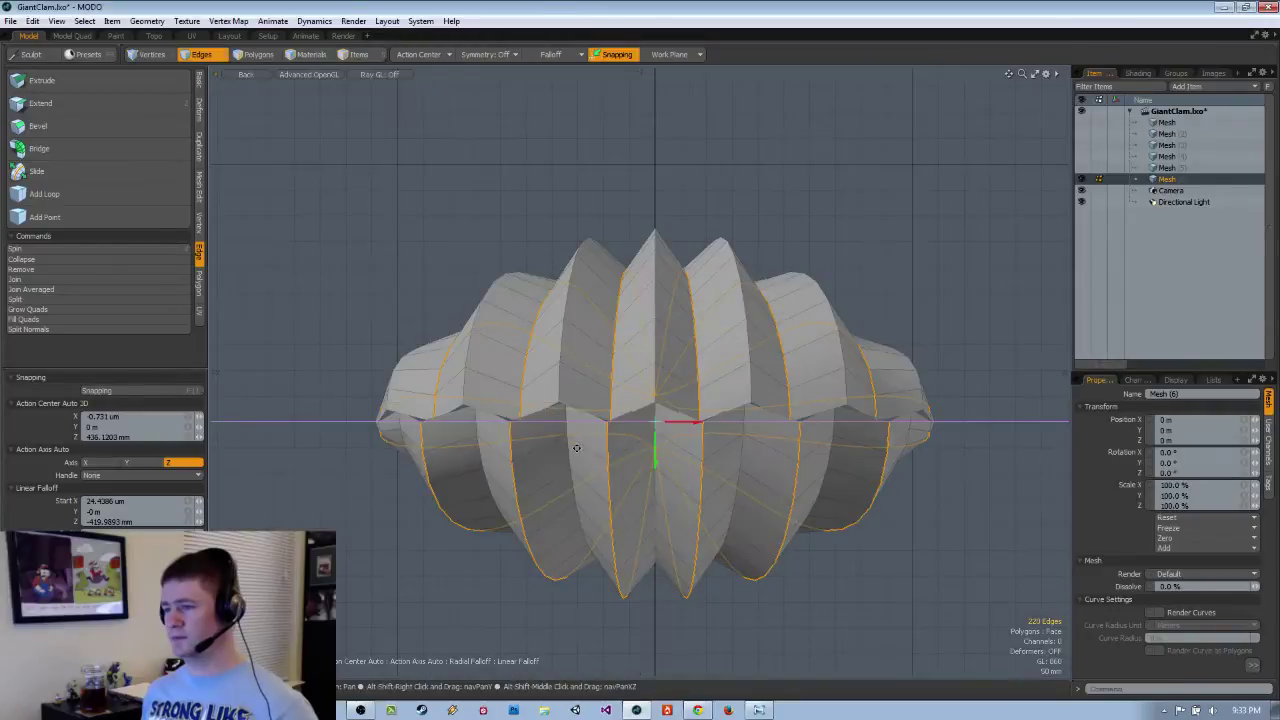
Move the selected alternate edge loops down in Y by -50 mm.
left_click_drag(530, 439, 580, 437, "alt+shift")
key("ctrl+space")
left_click(609, 443)
key("ctrl+space")
left_click(538, 465)
key("w")
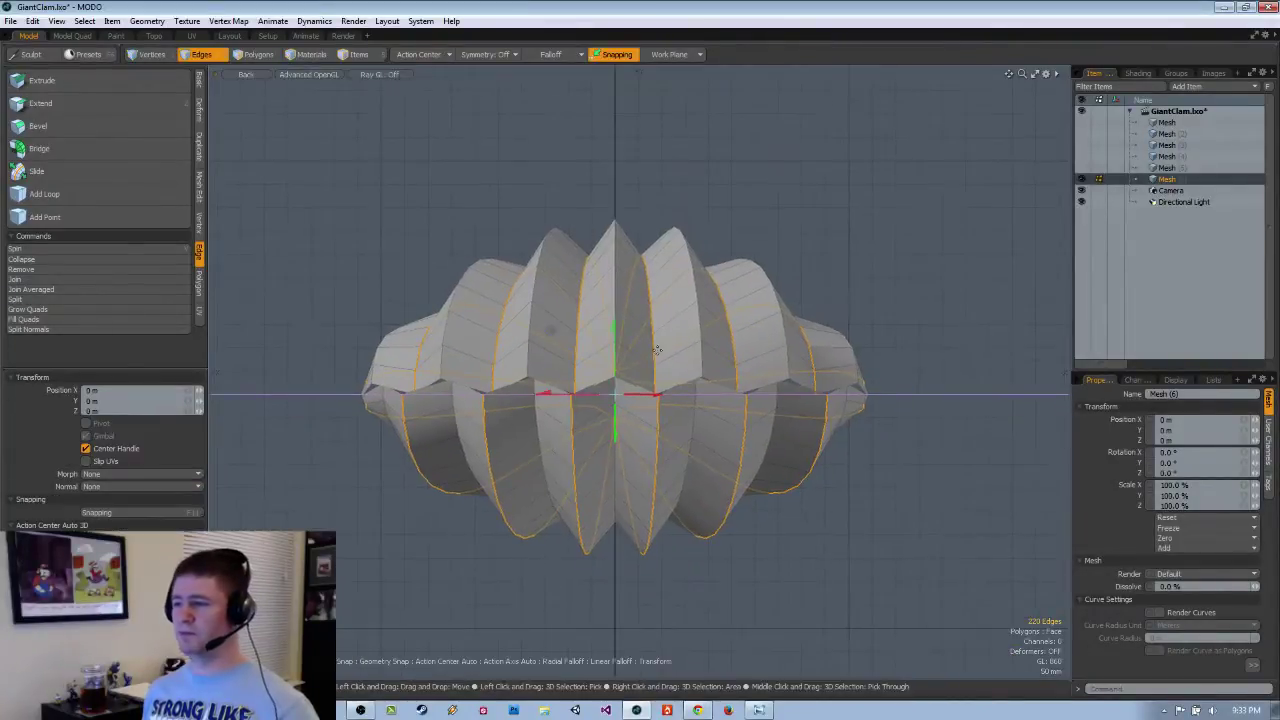
left_click_drag(616, 335, 608, 423)
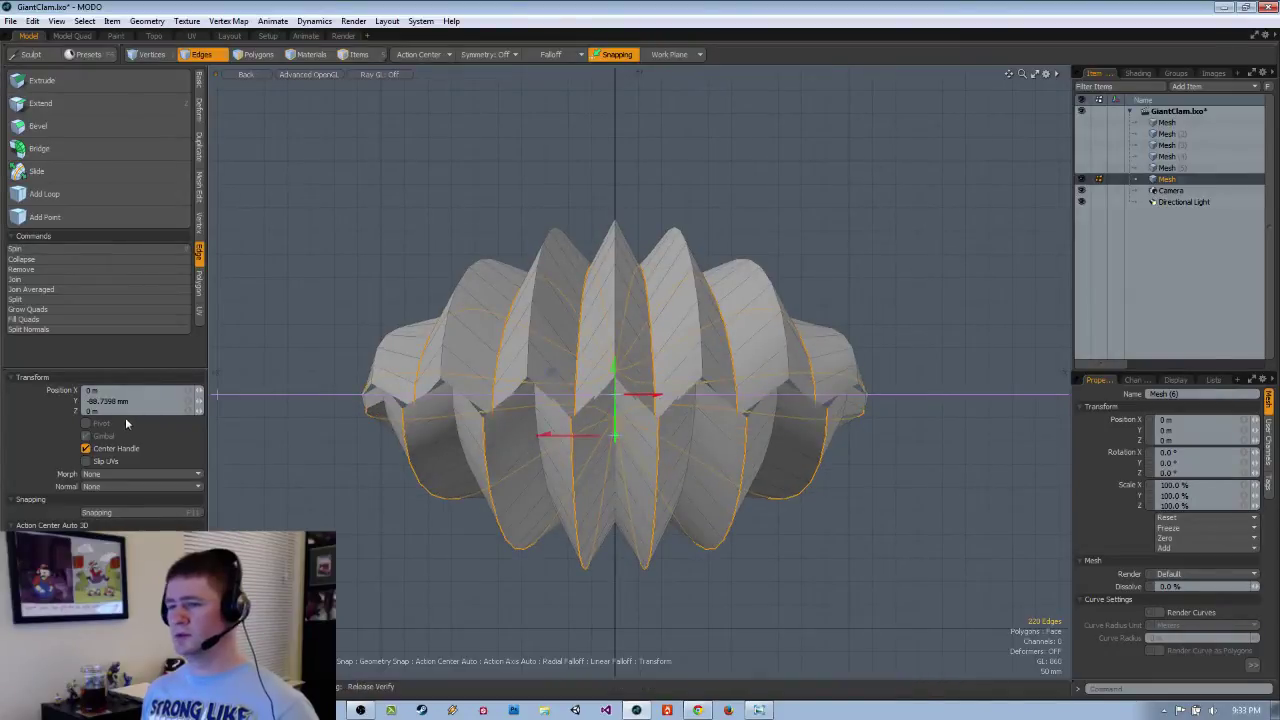
type("-5mm")
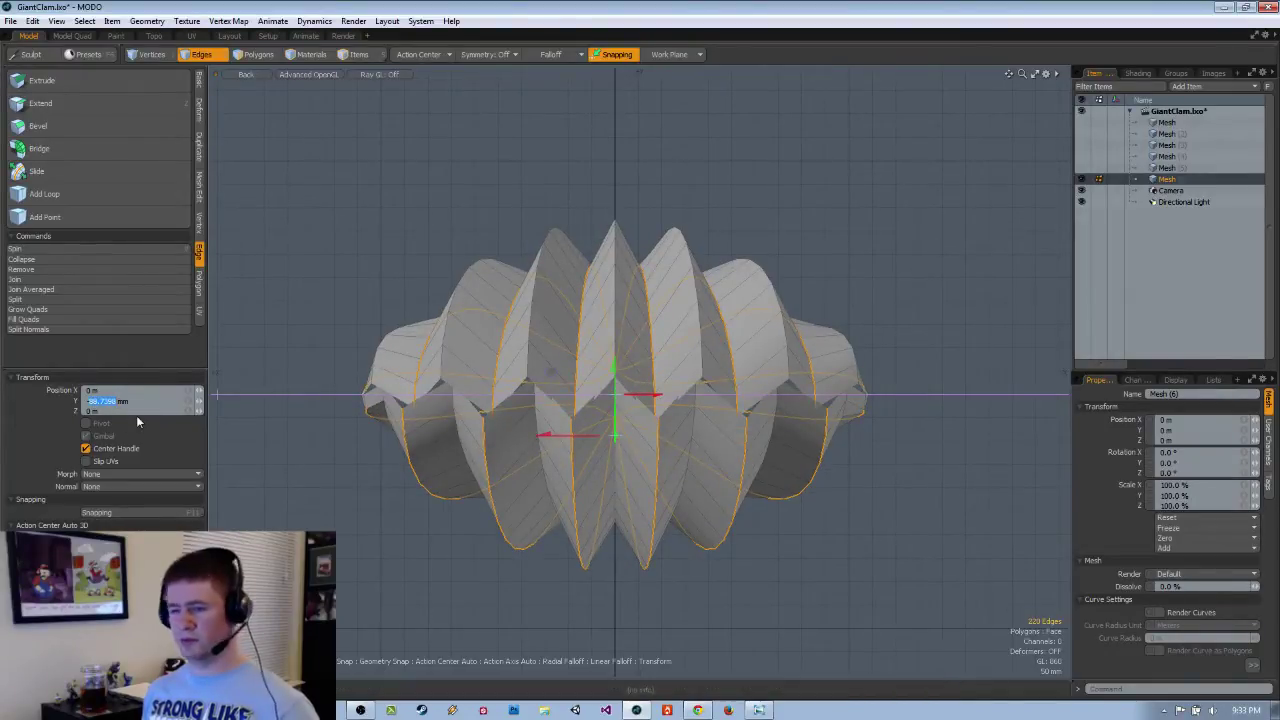
key("Return")
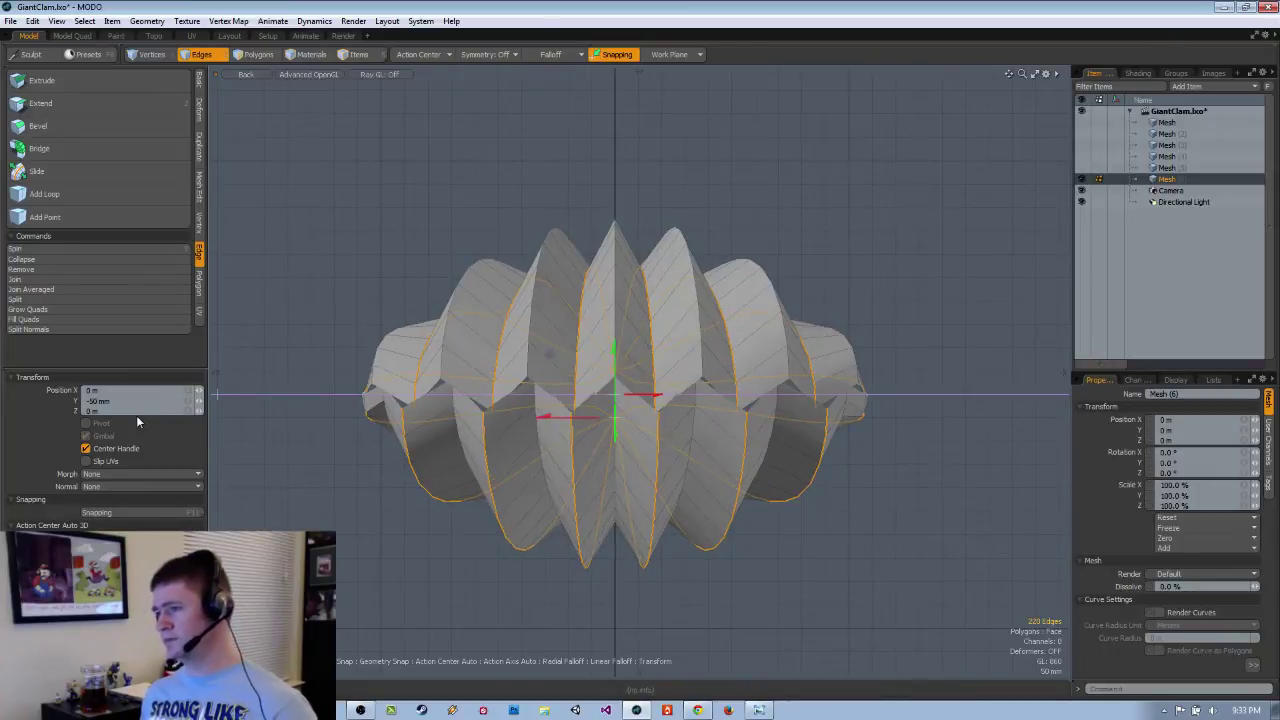
Duplicate the wavy-margined shell mesh item and hide the original.
left_click_drag(802, 461, 915, 468, "alt")
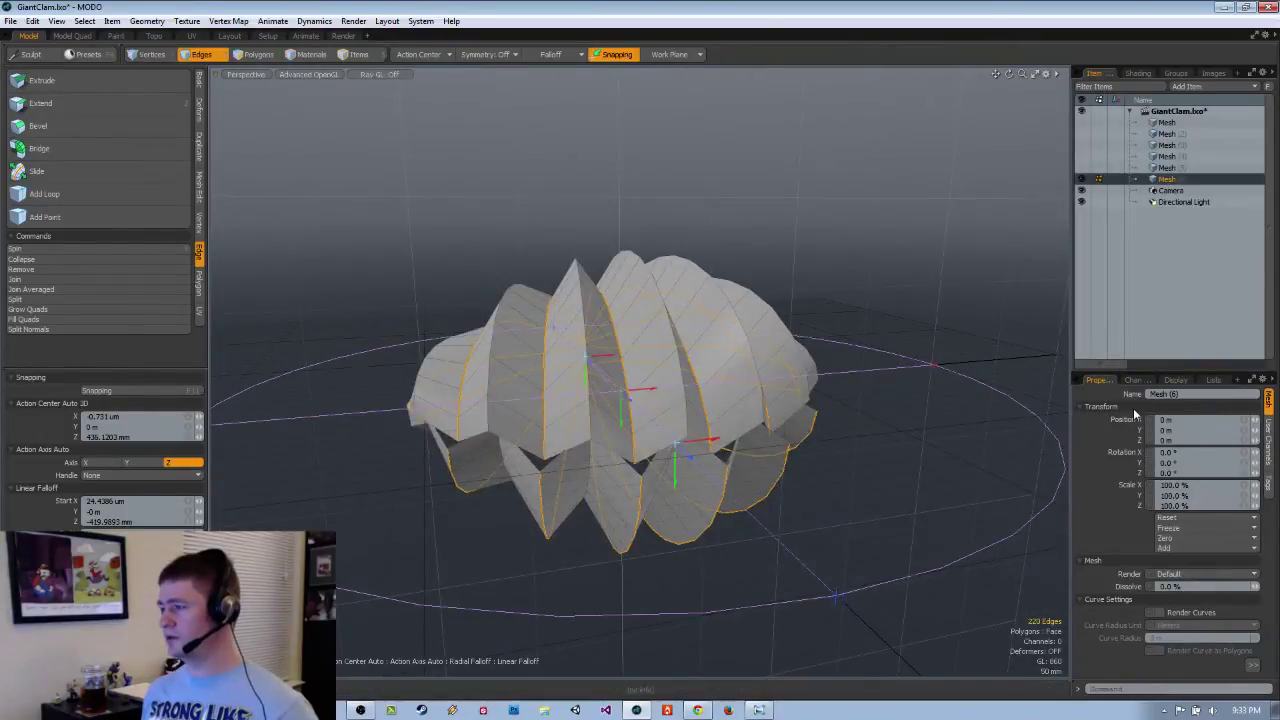
key("ctrl+d")
left_click(1082, 180)
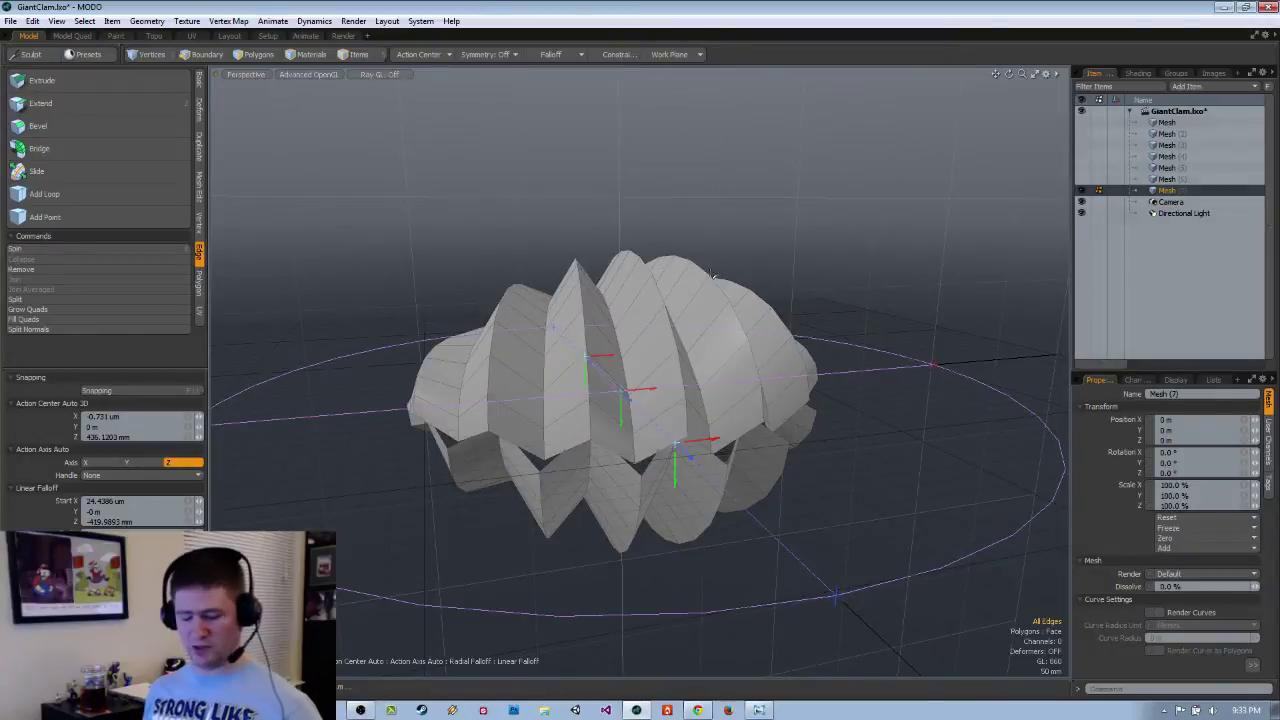
Save the scene and turn off snapping, the action center and the falloffs.
key("ctrl+s")
left_click(612, 56)
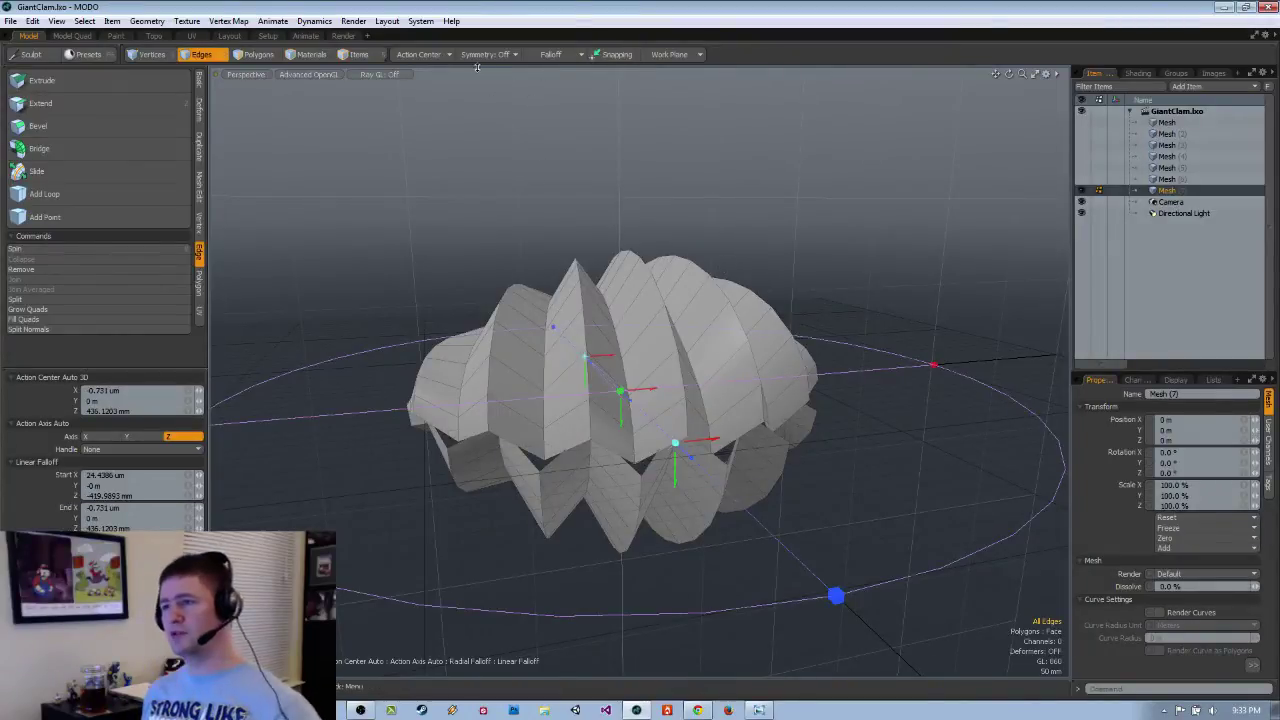
key("Escape")
key("Escape")
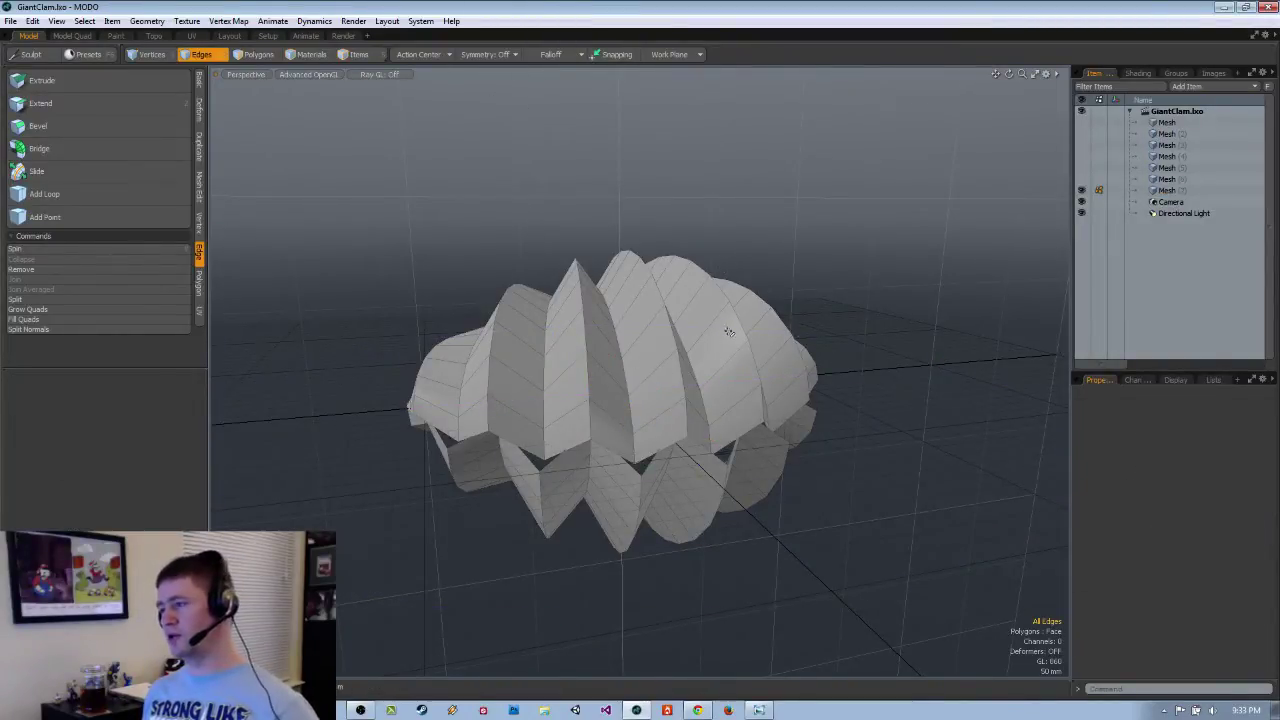
Rotate the whole duplicated shell 180° about Z in the back view.
left_click_drag(729, 332, 816, 341, "alt")
key("KP_Divide")
left_click_drag(764, 374, 773, 374, "alt+shift")
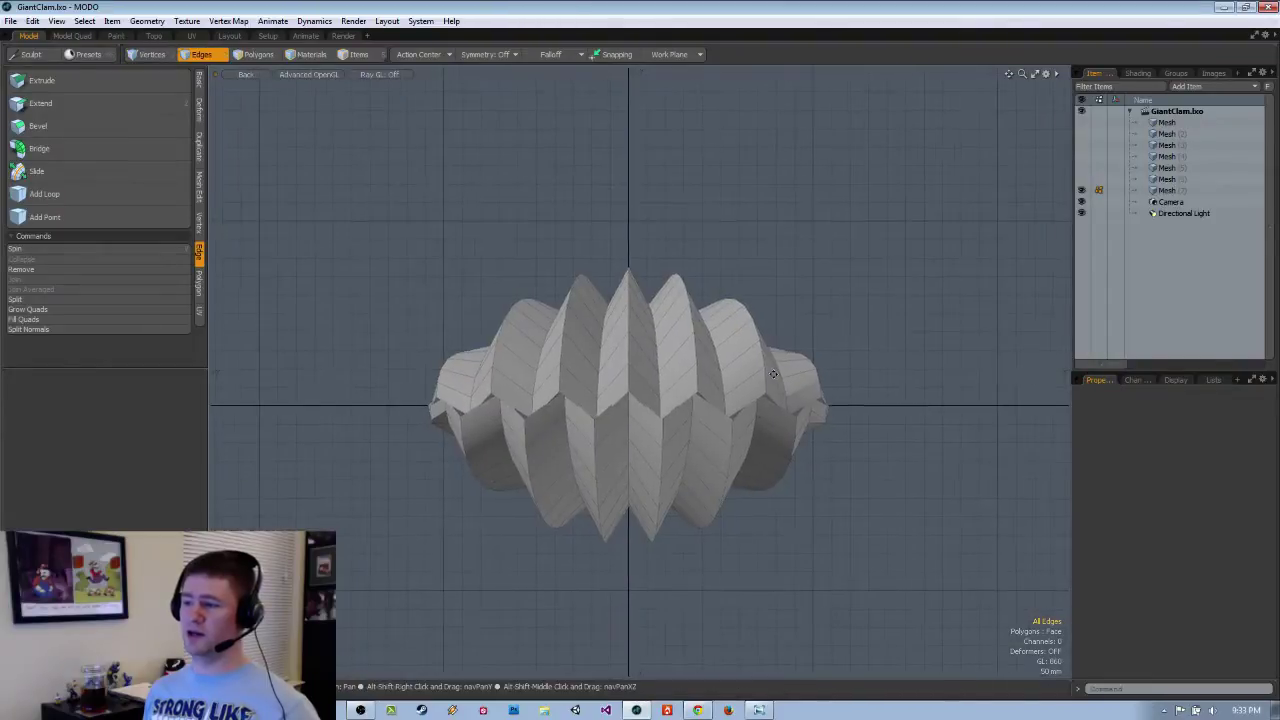
key("e")
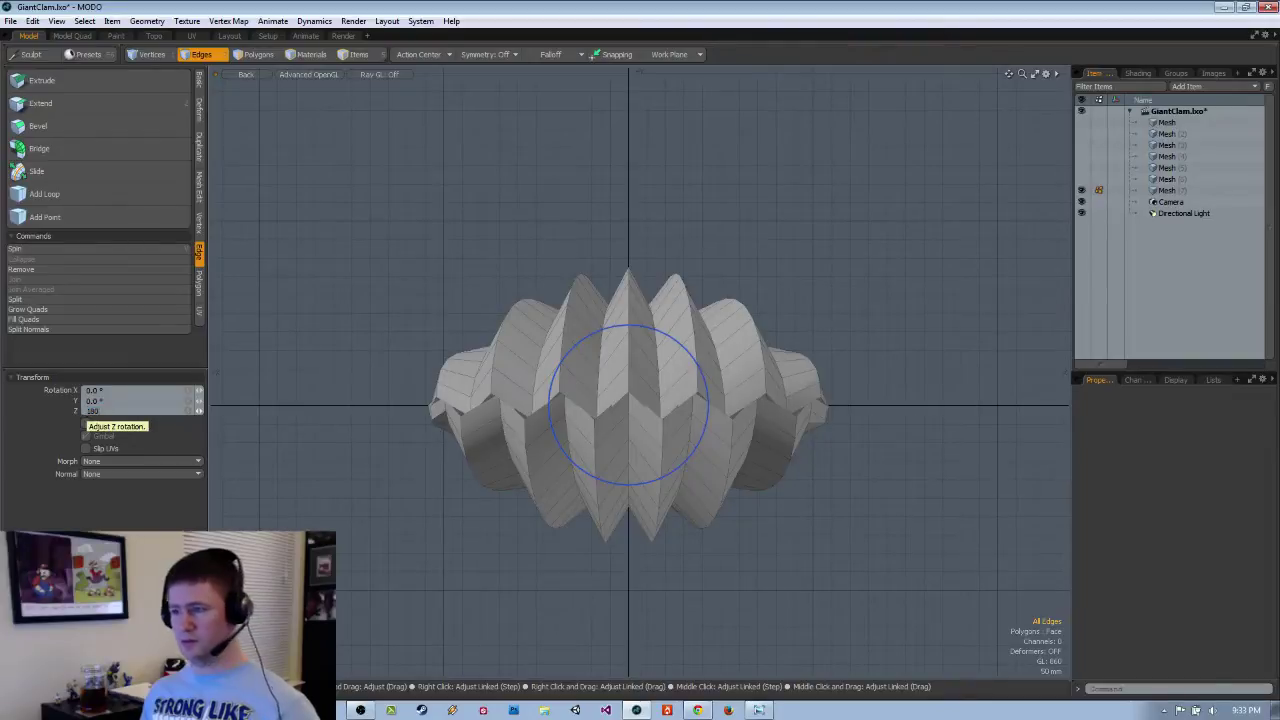
key("Return")
key("space")
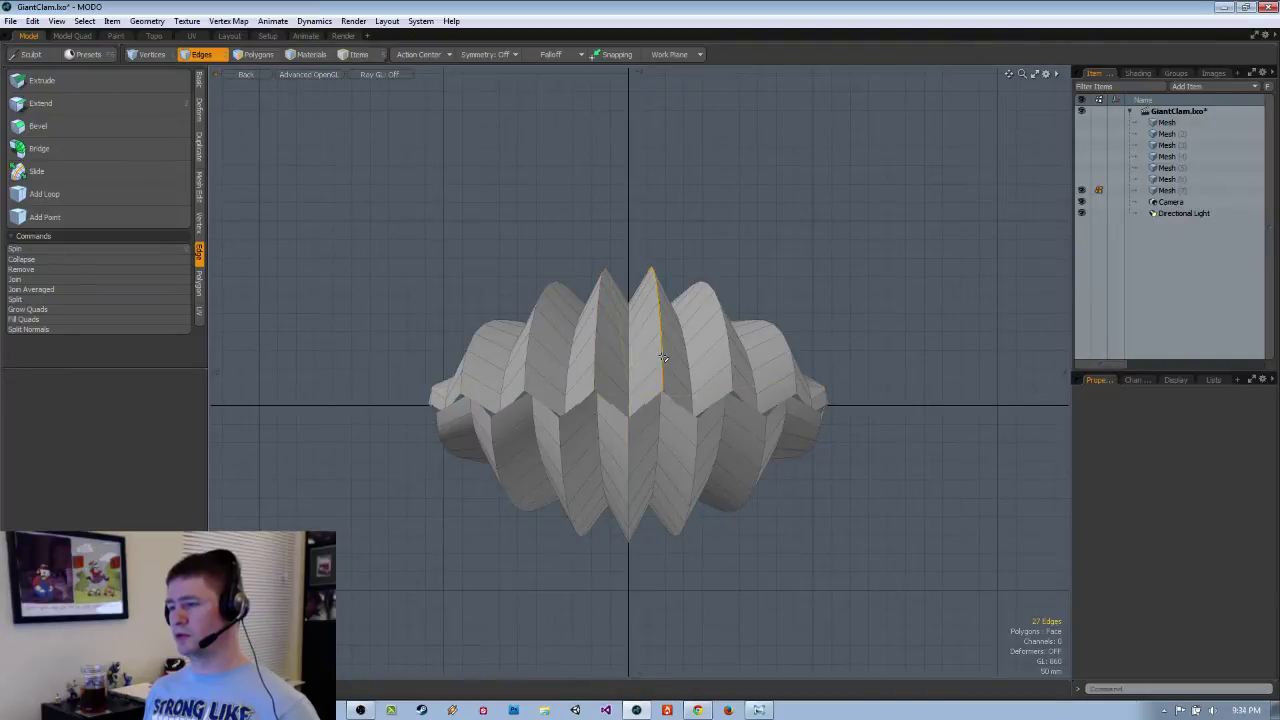
Inspect the rotated shell's interlocking margins and seam gaps from several angles and close up.
left_click_drag(773, 558, 845, 470, "alt")
left_click_drag(548, 7, 665, 36)
double_click(665, 36)
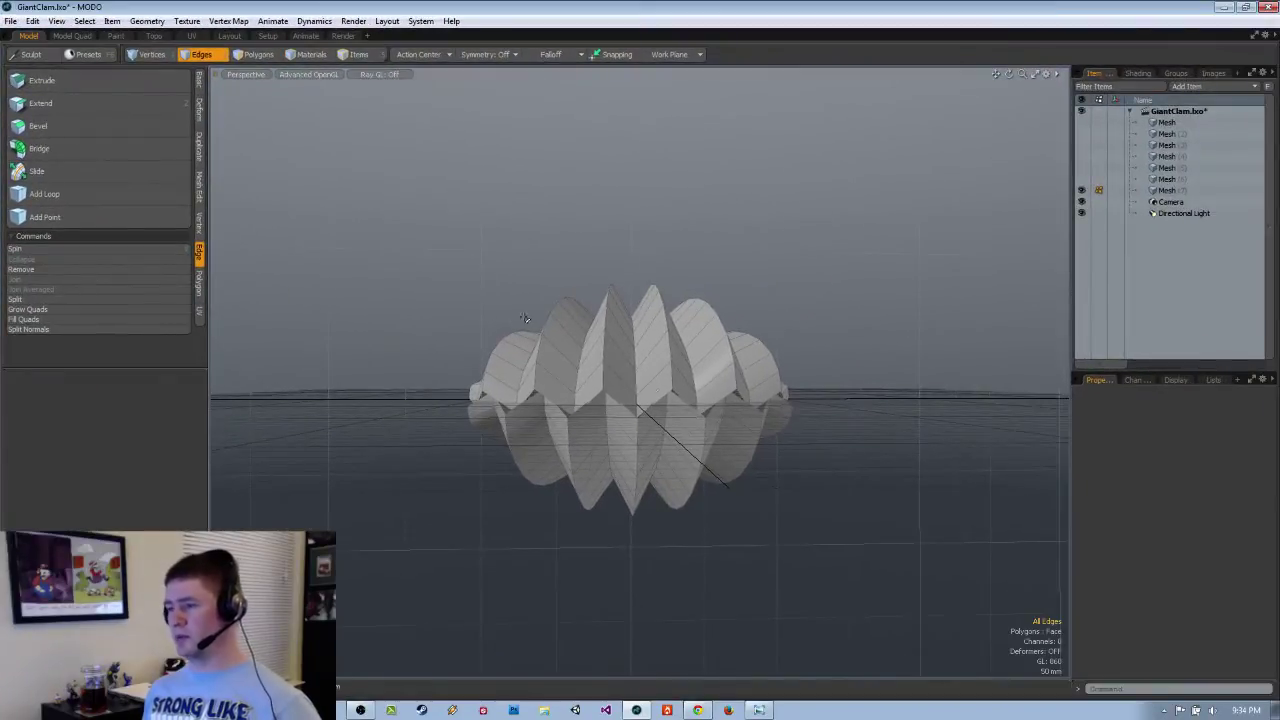
left_click_drag(524, 318, 790, 397, "alt")
scroll(702, 393, "up", 5)
left_click(601, 363)
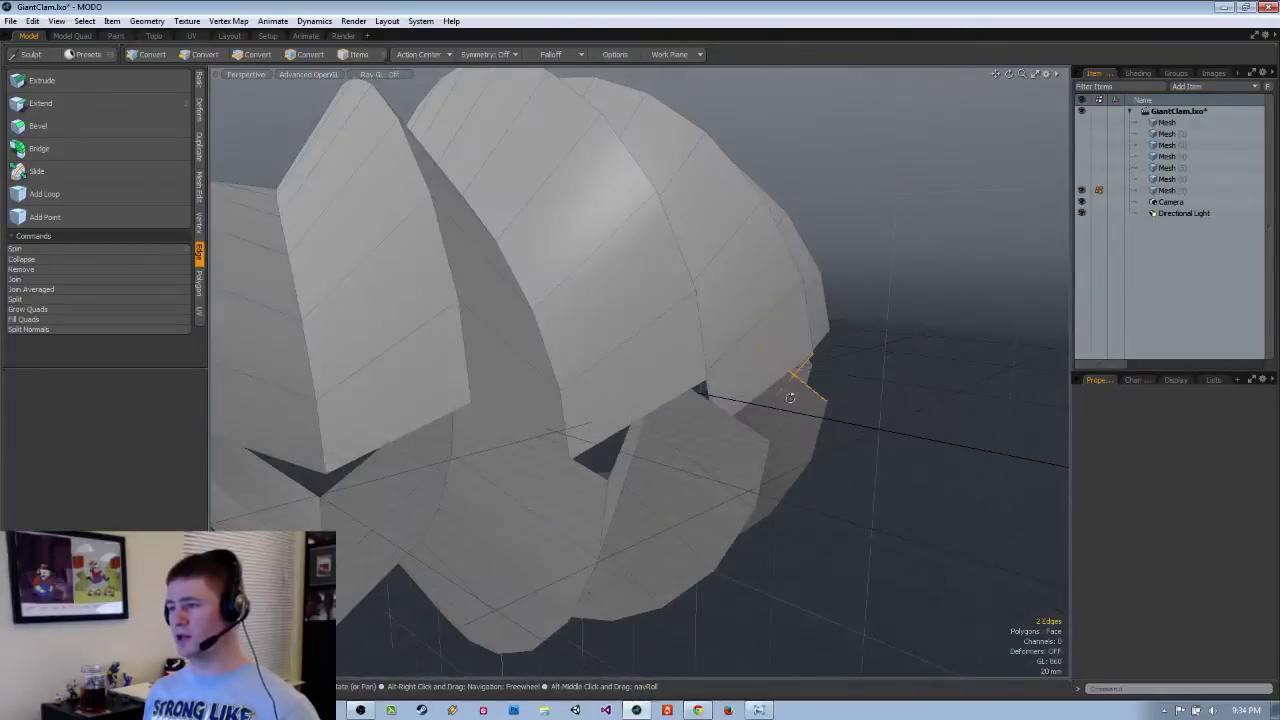
scroll(790, 397, "down", 5)
left_click(954, 392)
left_click_drag(954, 392, 825, 362, "alt")
left_click_drag(822, 6, 626, 2)
left_click_drag(600, 330, 758, 436, "alt")
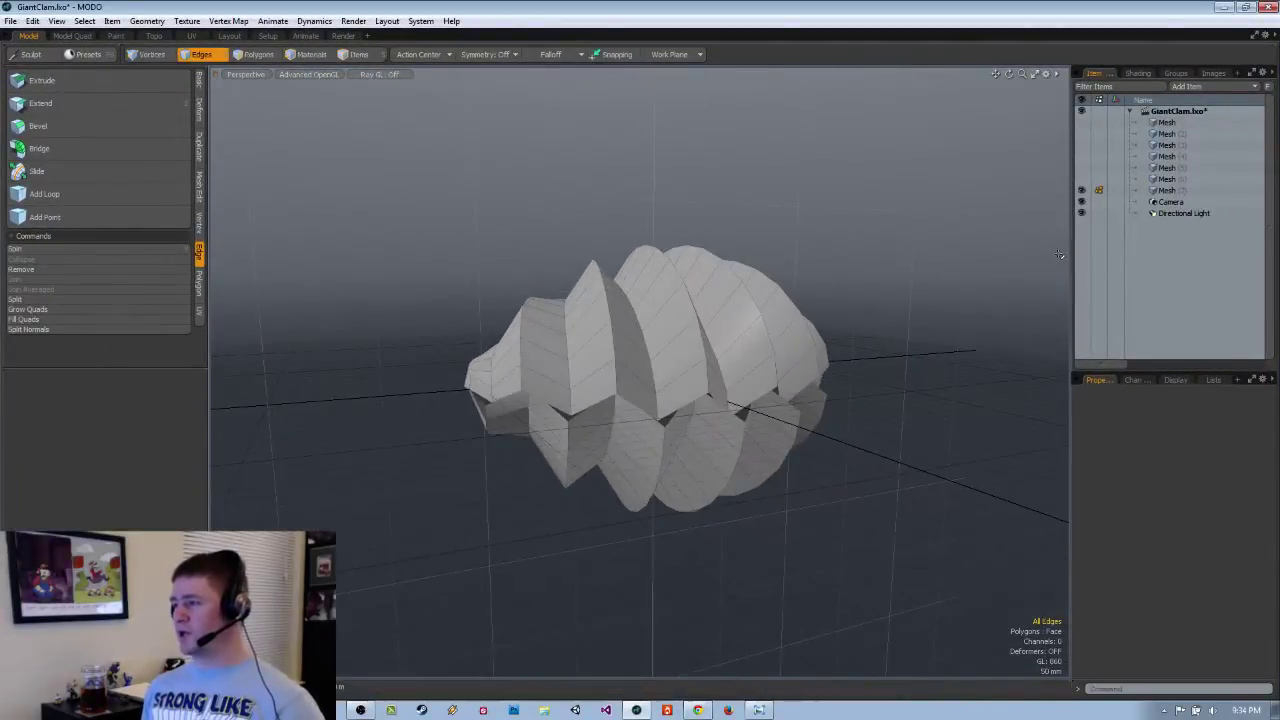
left_click_drag(672, 392, 576, 384, "alt")
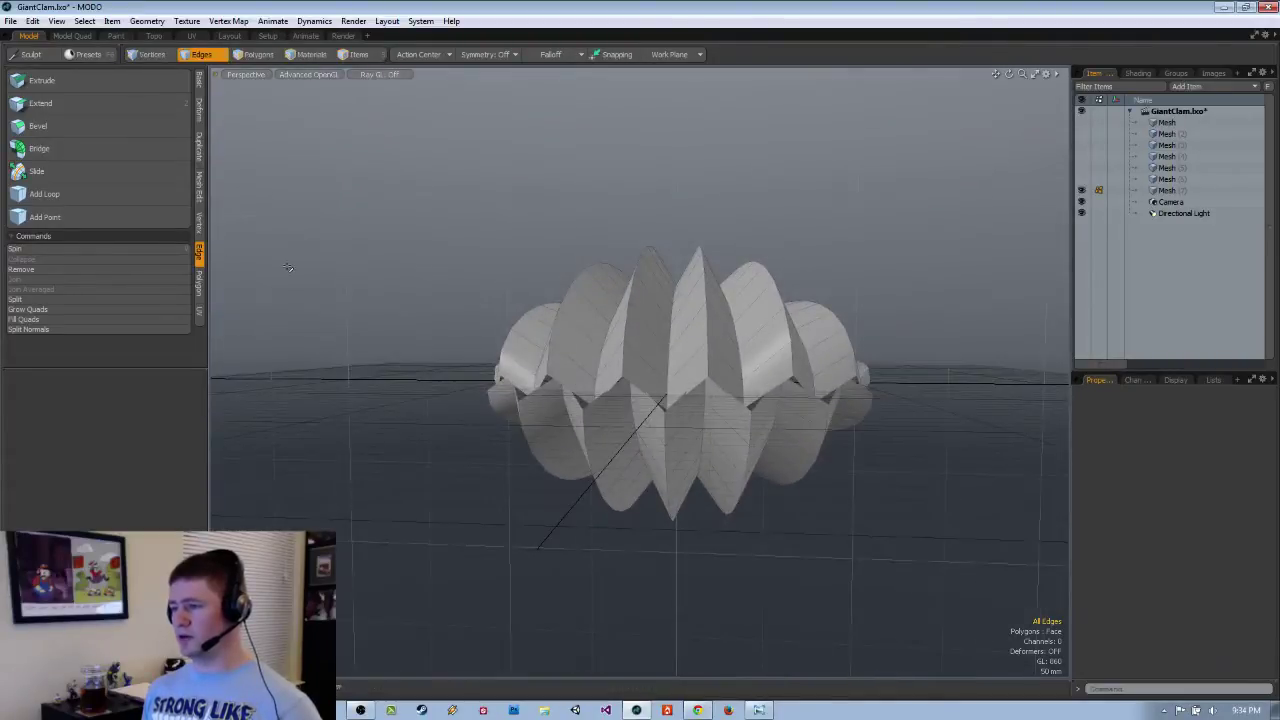
Try smoothing the whole shell mesh at strength 1.0 with 5 iterations, and undo the trial.
left_click(201, 116)
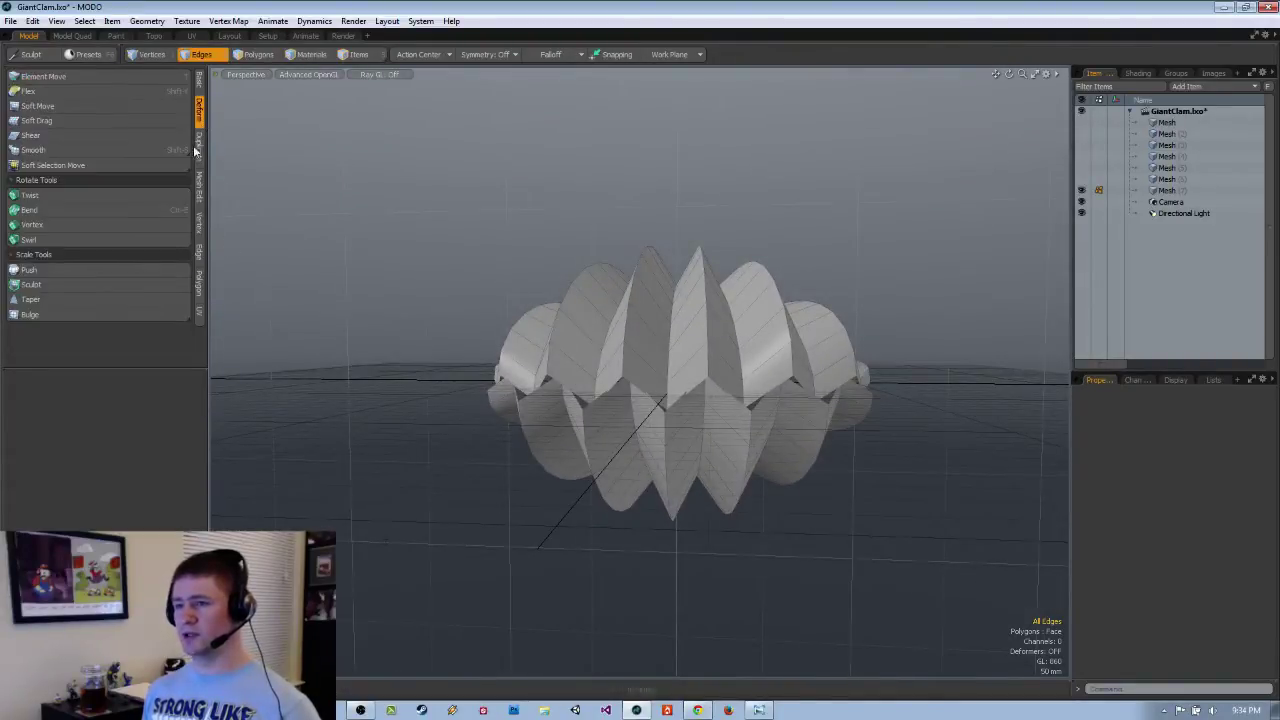
left_click(130, 152)
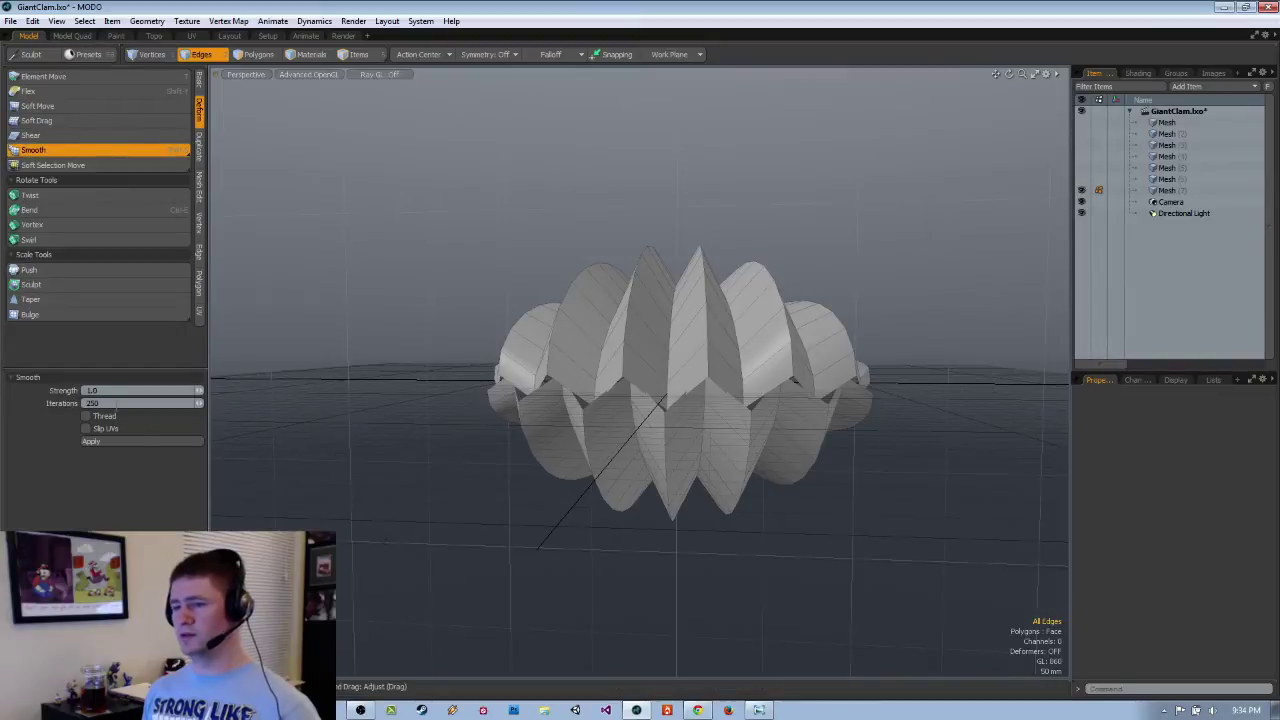
type("1")
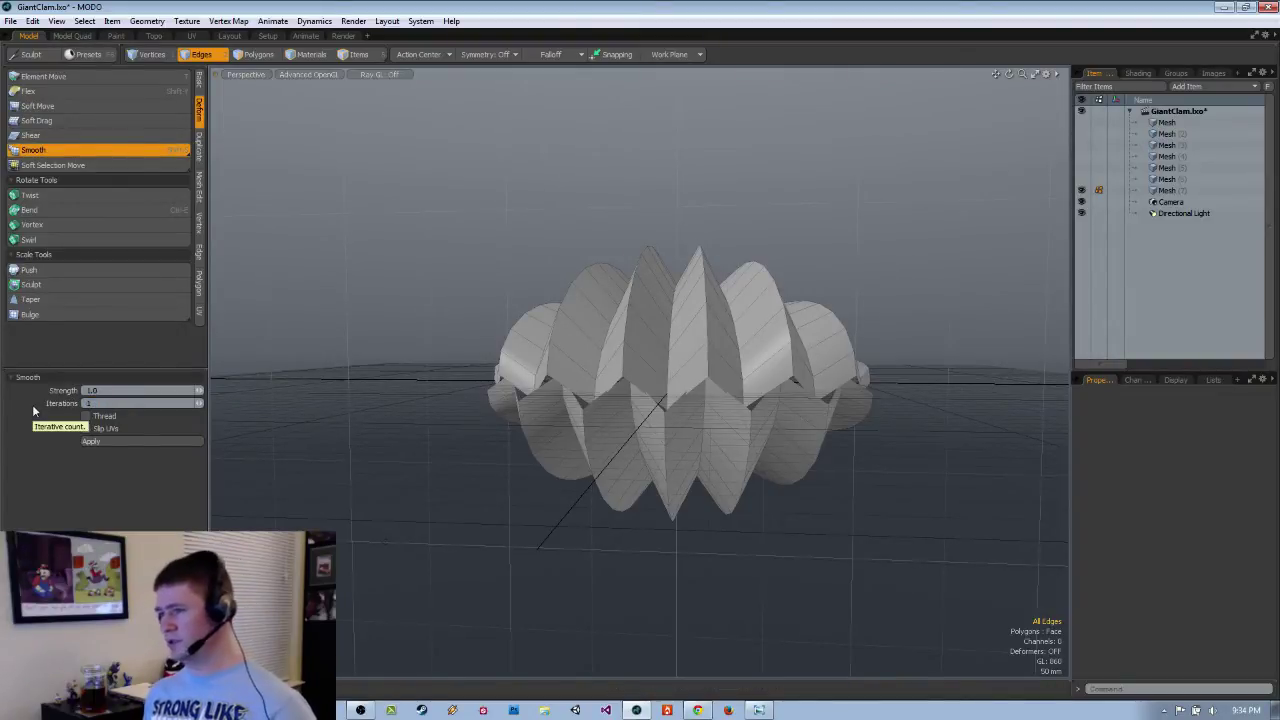
left_click_drag(447, 427, 498, 474, "alt")
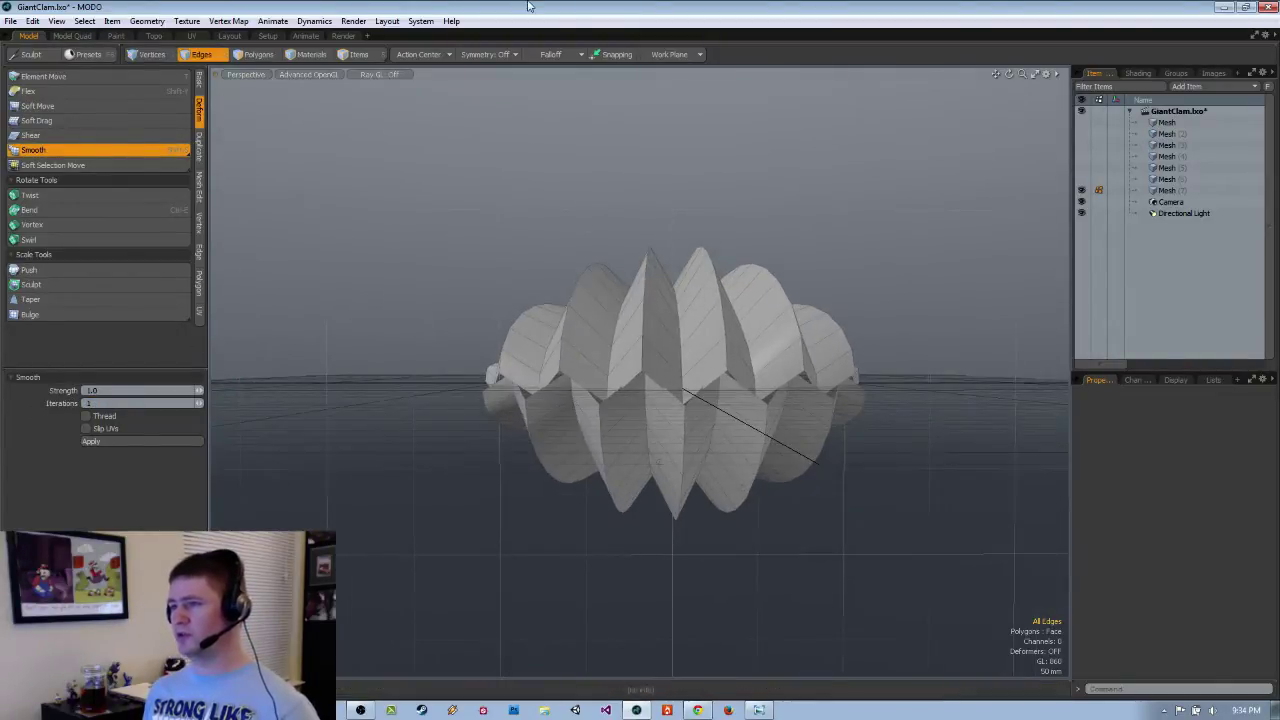
left_click_drag(529, 6, 566, 1)
left_click_drag(565, 346, 567, 467, "alt")
left_click_drag(428, 546, 468, 546)
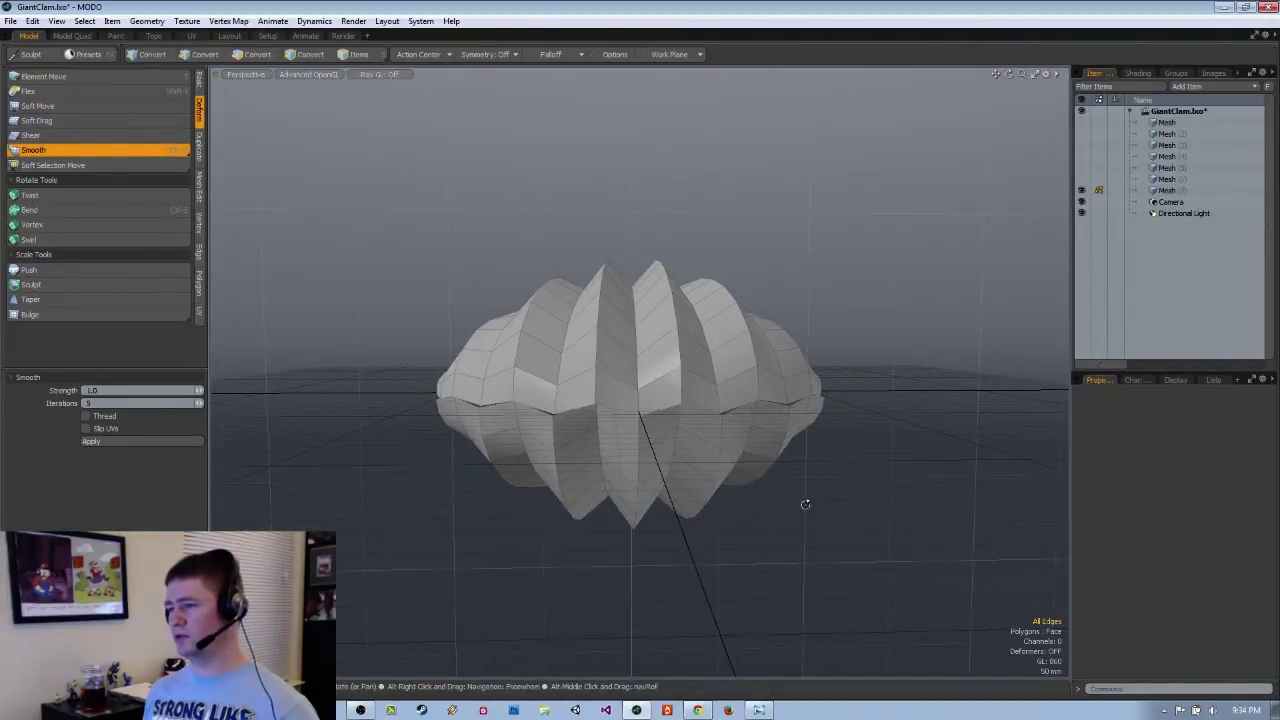
left_click_drag(806, 506, 743, 493, "alt")
key("ctrl+z")
Try smoothing the shell with 4 iterations, check it in the back and perspective views, and discard the trial.
key("ctrl+space")
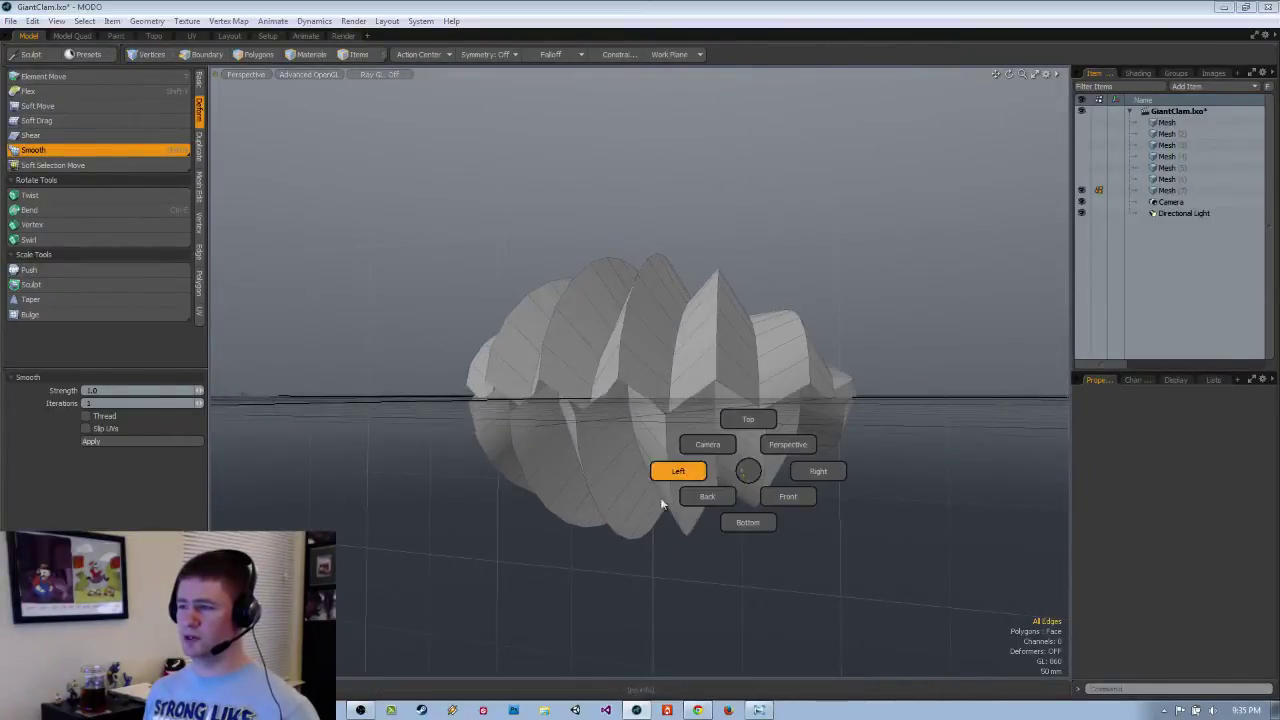
left_click(677, 466)
key("ctrl+space")
left_click(719, 506)
key("ctrl+space")
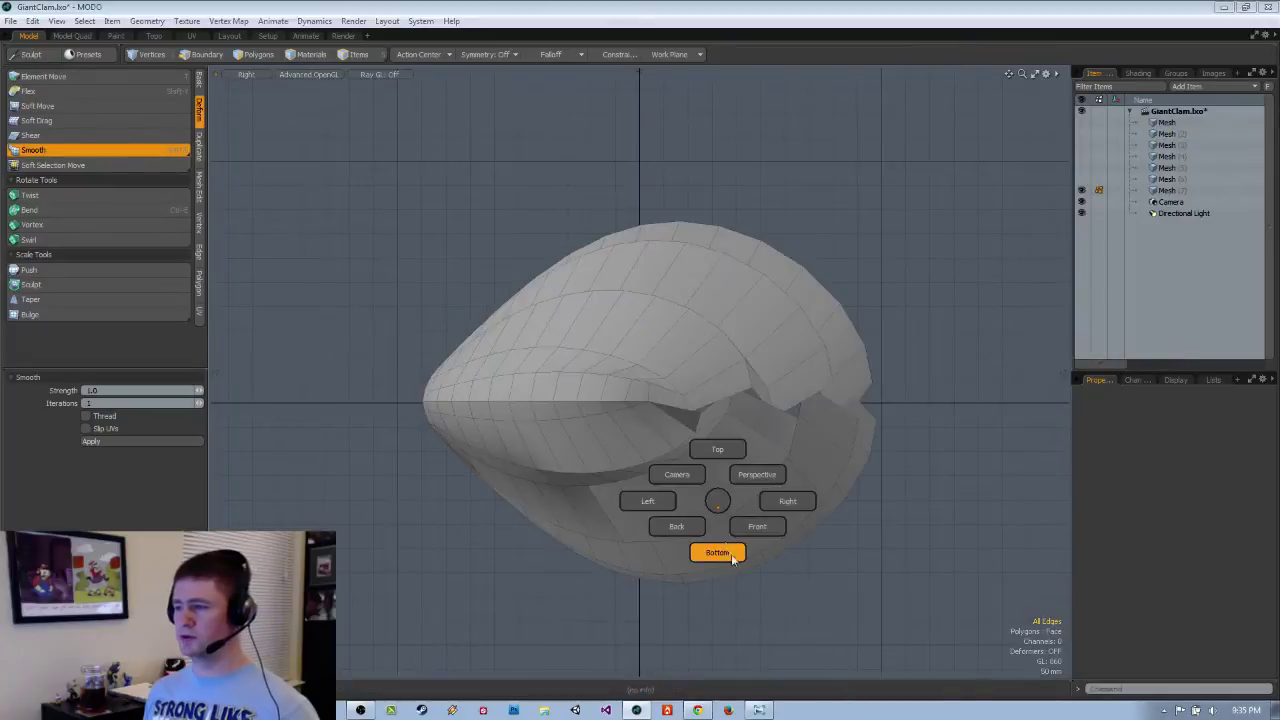
left_click(714, 549)
key("ctrl+space")
left_click(680, 549)
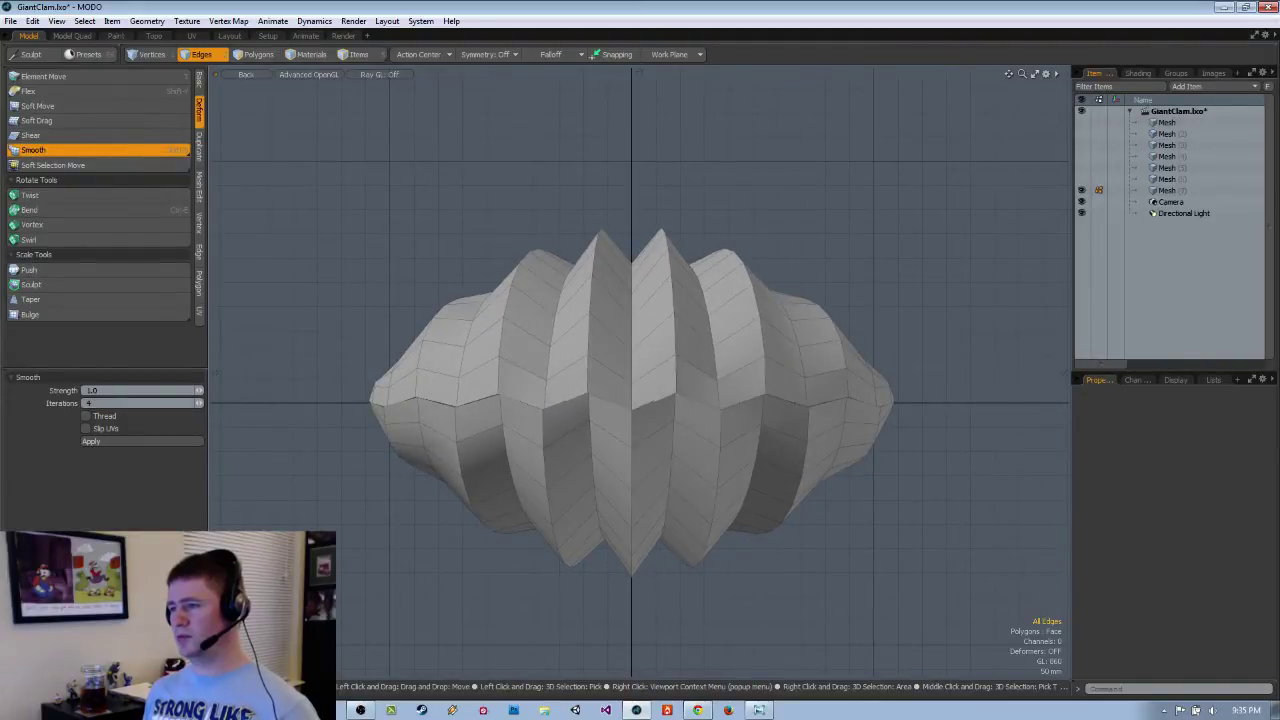
key("ctrl+space")
left_click(560, 425)
left_click_drag(560, 425, 585, 444, "alt")
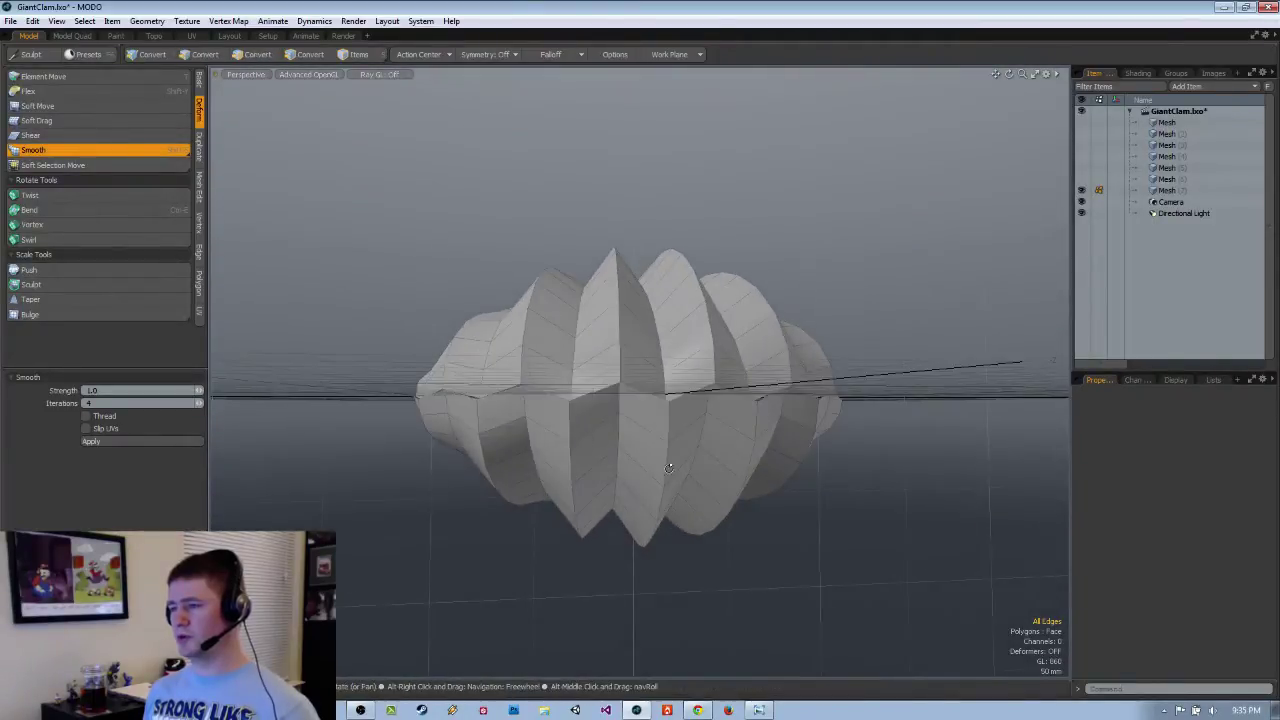
left_click_drag(669, 468, 525, 386, "alt")
scroll(714, 438, "down", 2)
key("q")
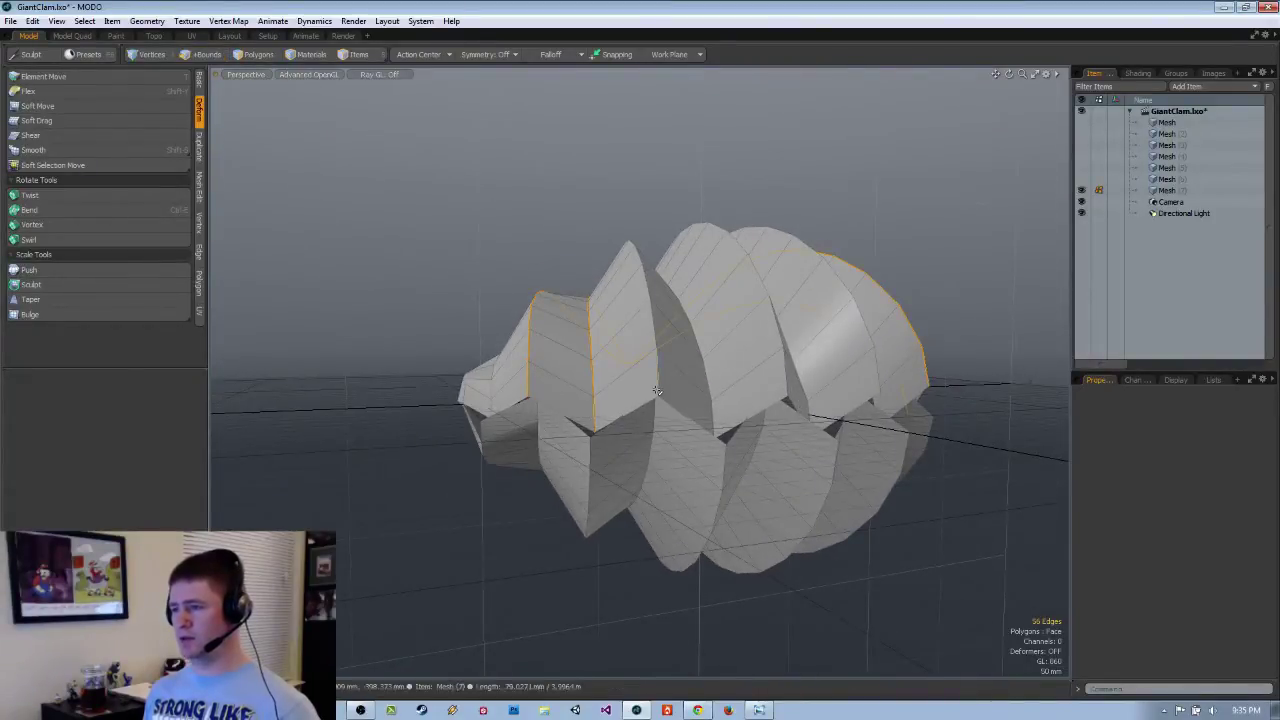
Select the lengthwise edge loops along the rib ridges and grooves of the upper and lower valves.
left_click_drag(752, 391, 634, 442, "alt")
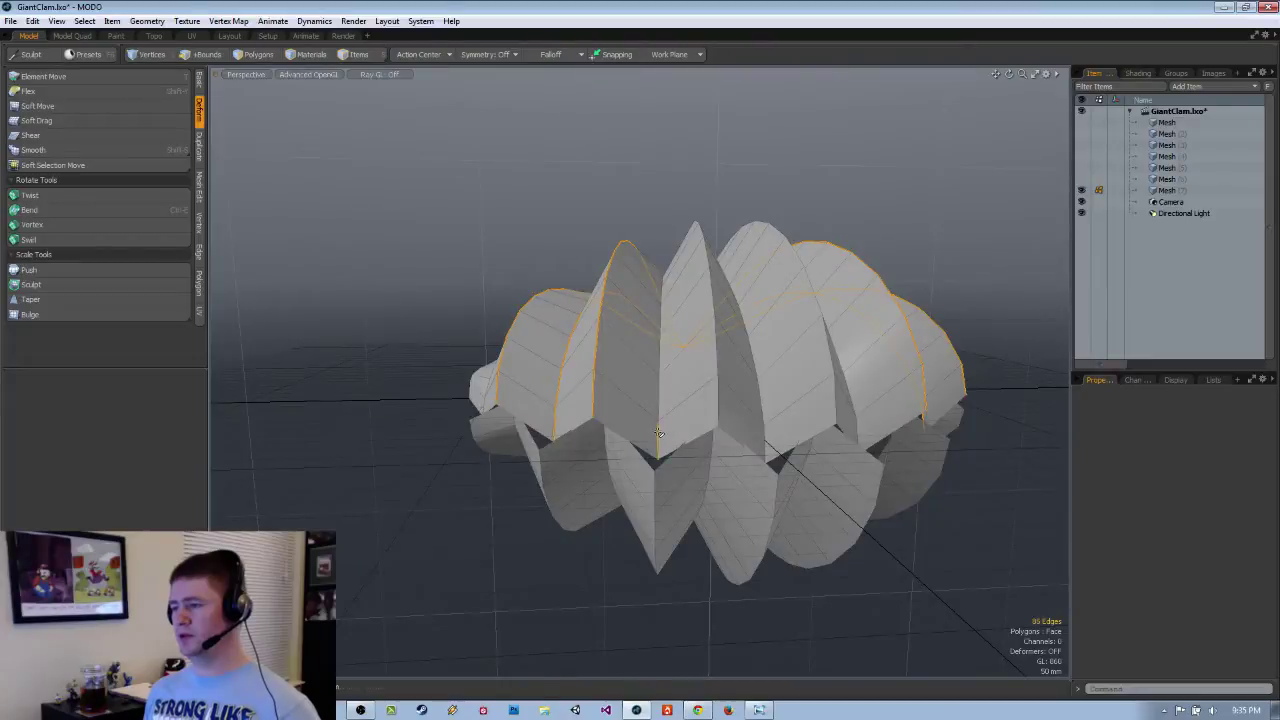
left_click_drag(733, 408, 675, 431, "alt")
left_click_drag(772, 421, 726, 392, "alt")
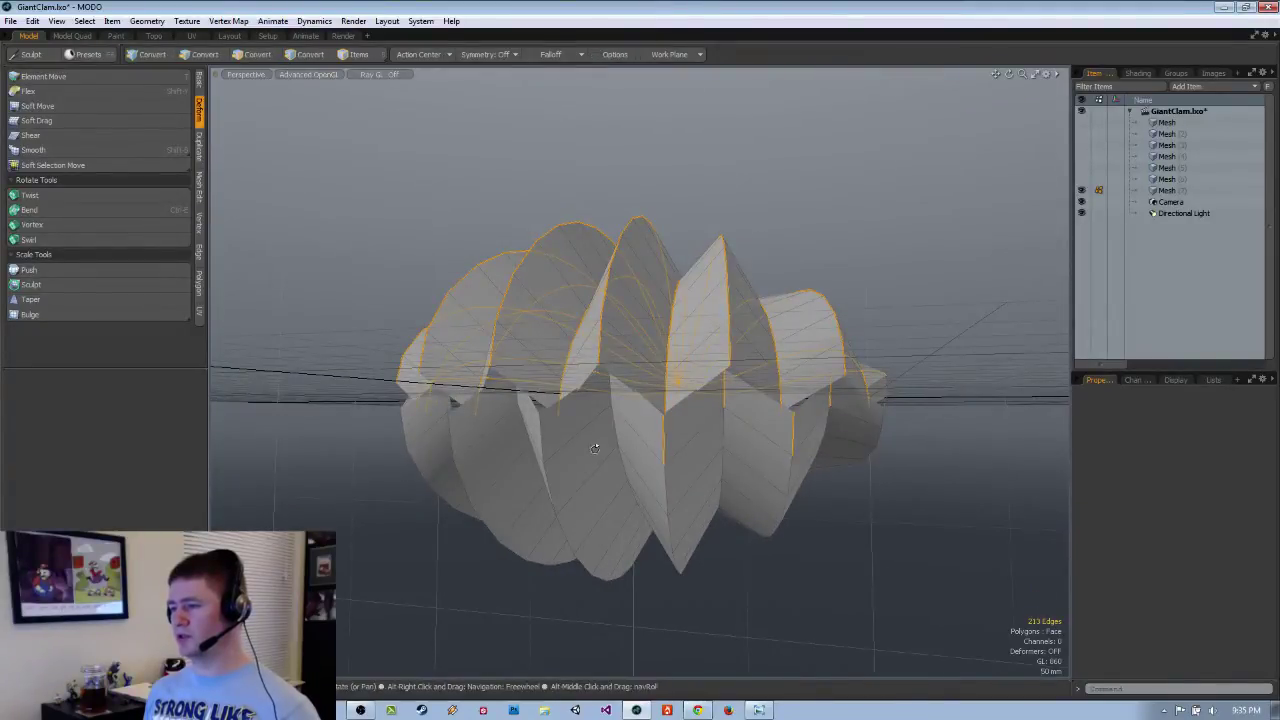
left_click_drag(595, 449, 548, 450, "alt")
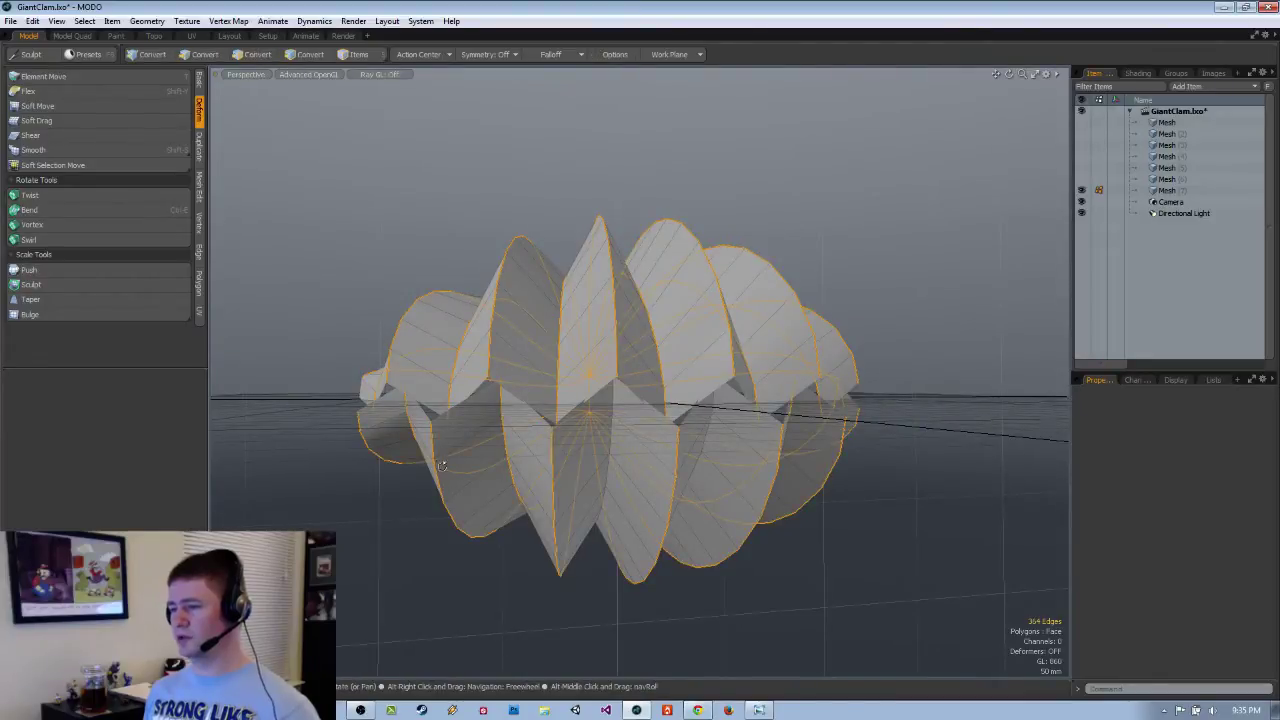
left_click_drag(441, 465, 551, 512, "alt")
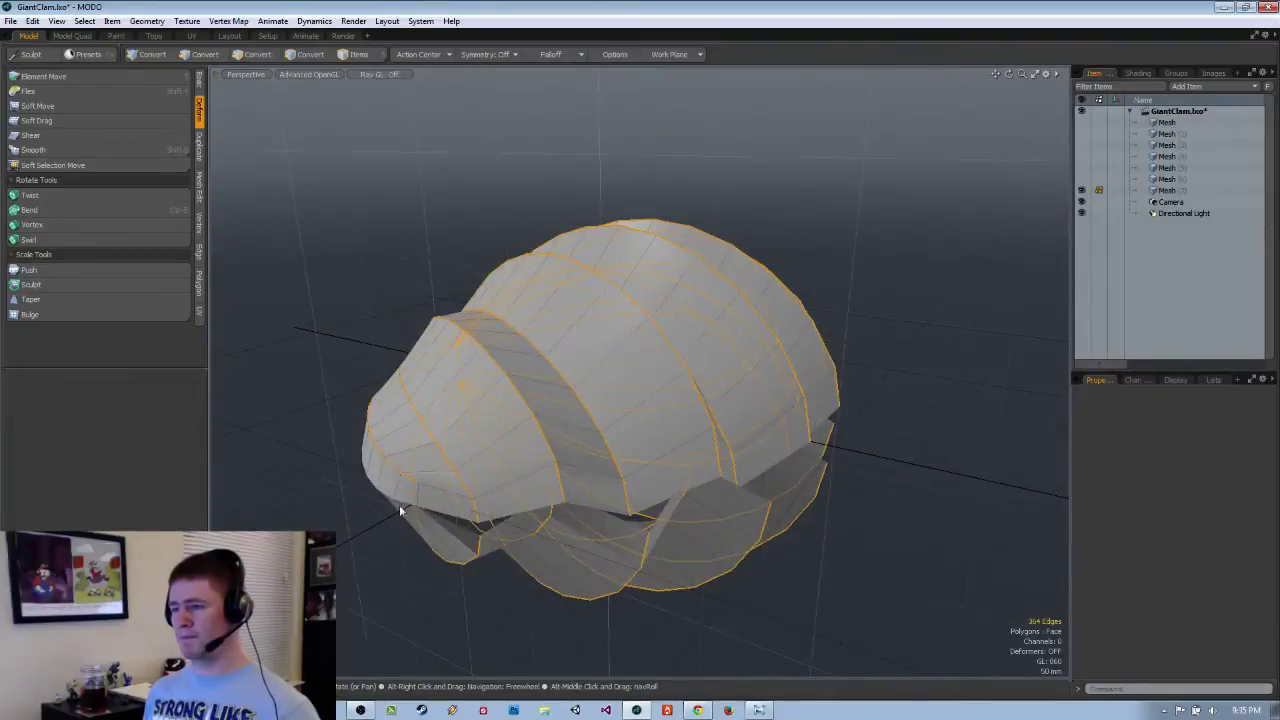
Deselect the rib loop edges near the split seam on both sides of the shell, restoring any loops dropped by mistake.
left_click_drag(392, 472, 557, 494, "alt")
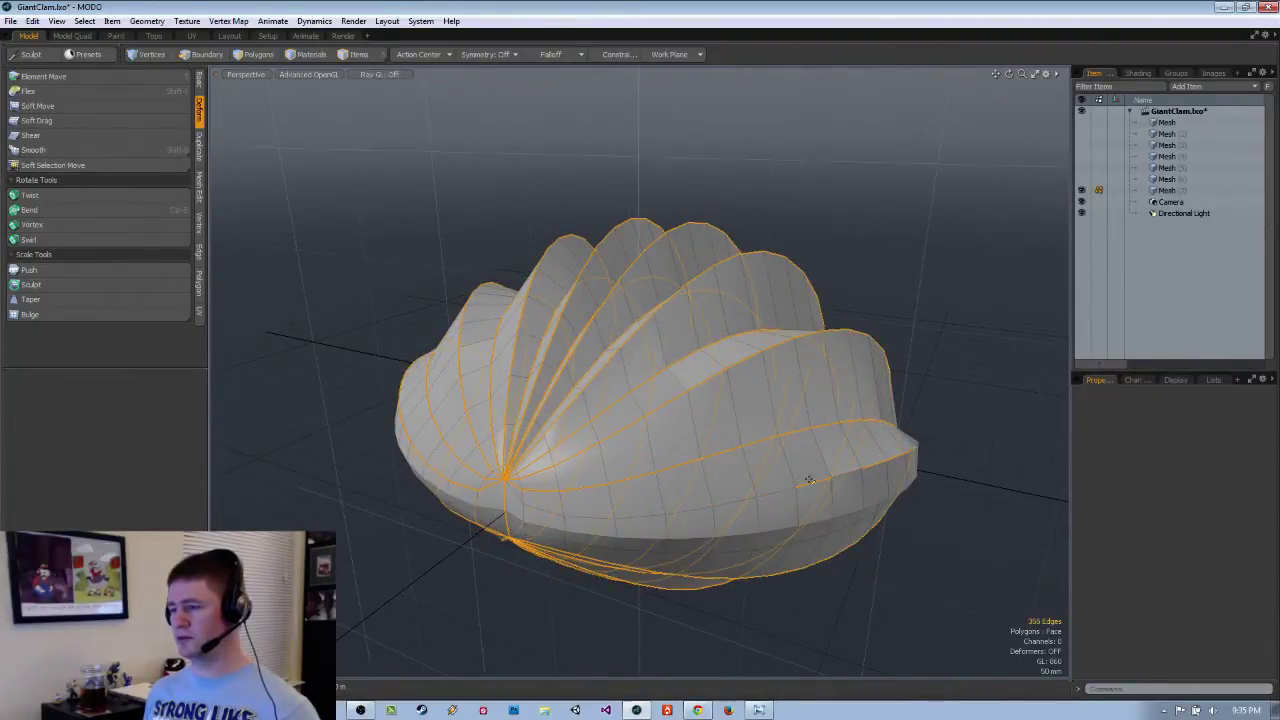
left_click_drag(818, 486, 660, 525, "alt")
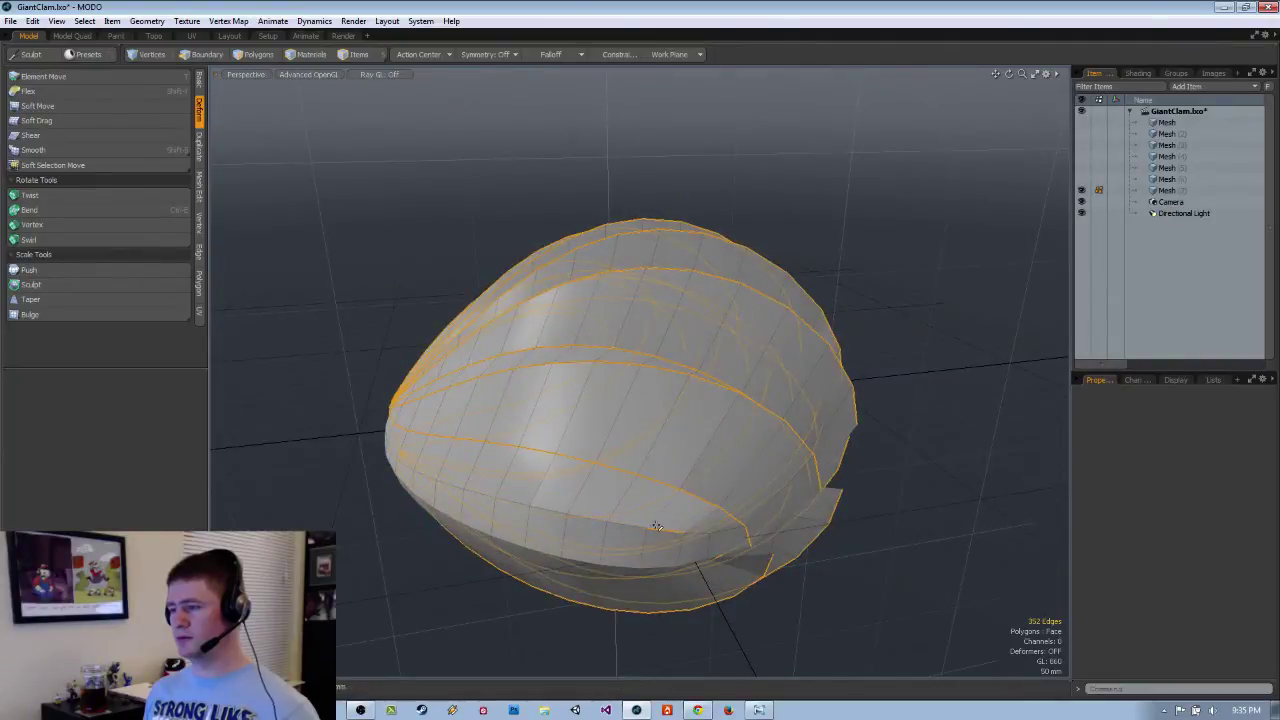
mouse_move(865, 516)
left_mouse_down("alt")
mouse_move(690, 477)
mouse_move(578, 492)
left_mouse_up("alt")
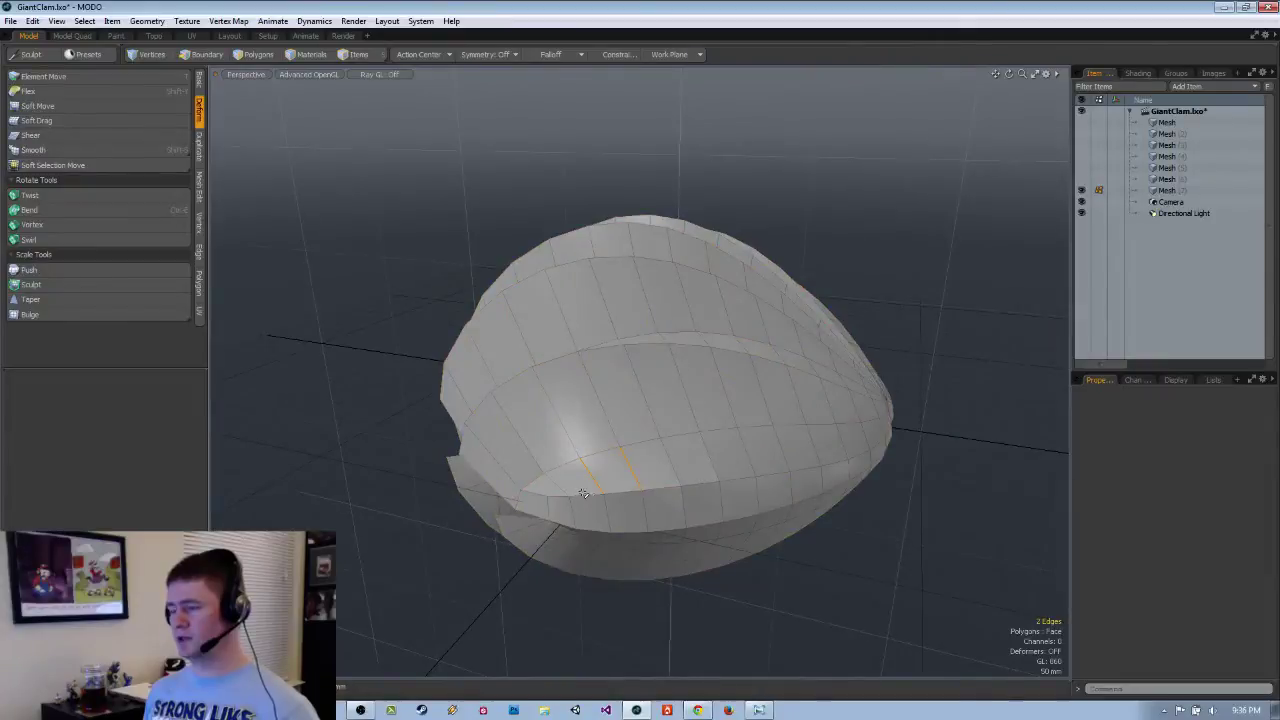
key("ctrl+z")
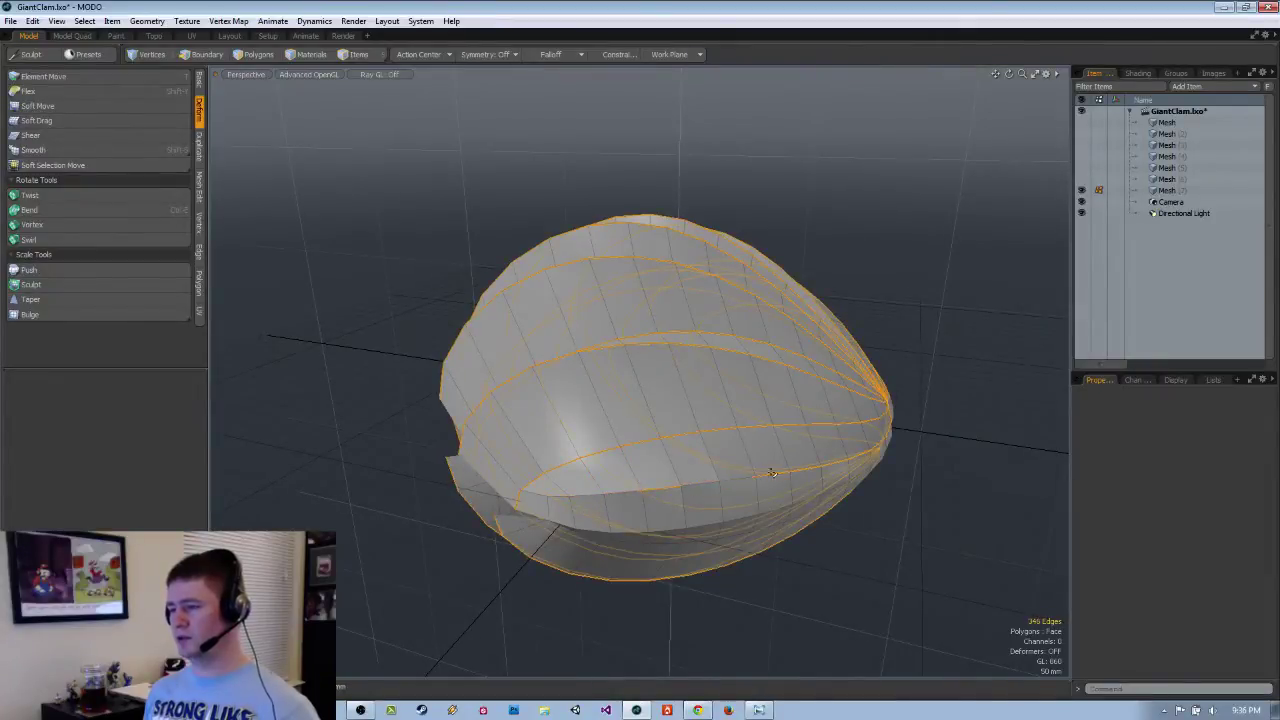
left_click_drag(829, 459, 678, 494, "alt")
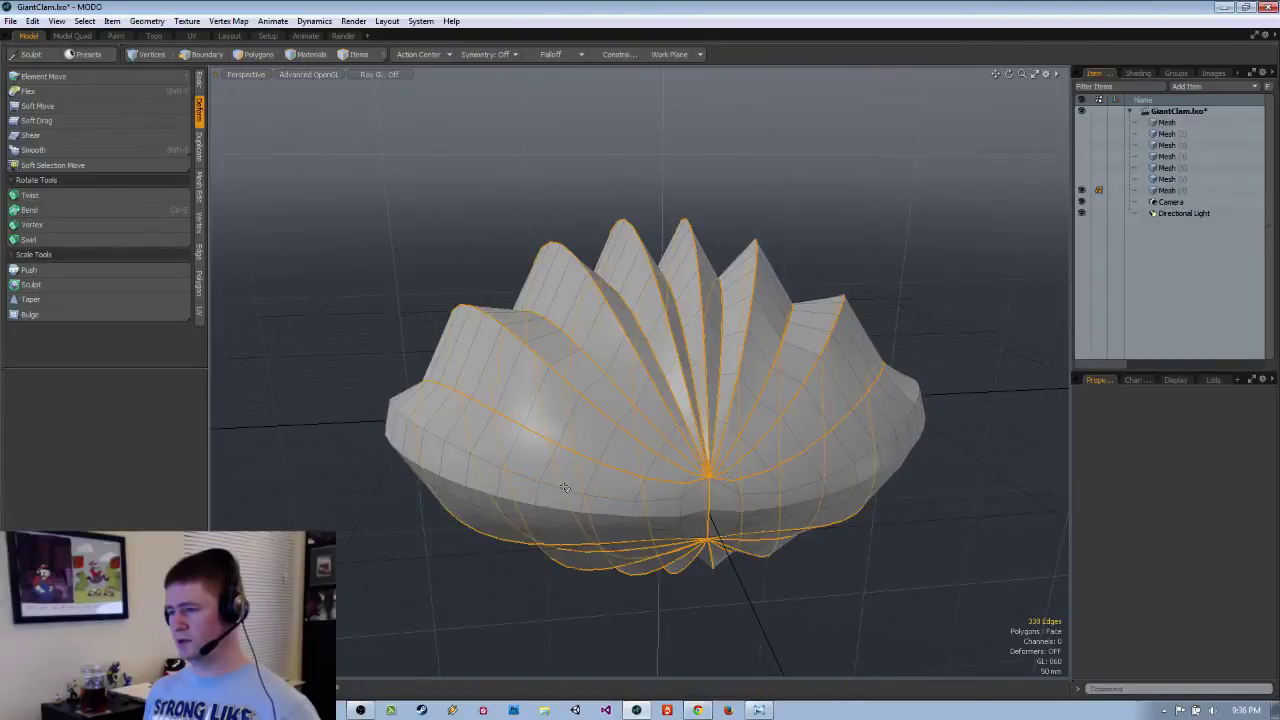
left_click_drag(565, 487, 534, 246, "alt")
Try an 11 mm edge bevel on the selected rib edges, using Width mode and round level 1.
key("b")
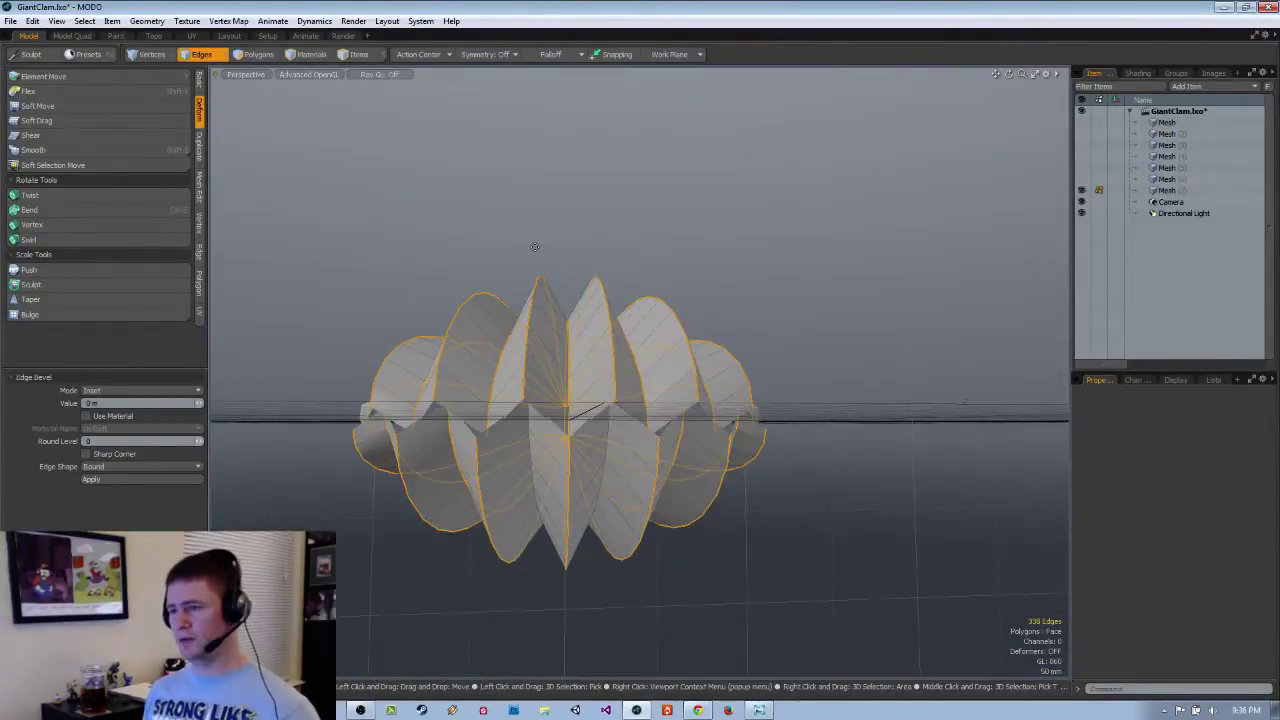
left_click_drag(564, 360, 600, 360)
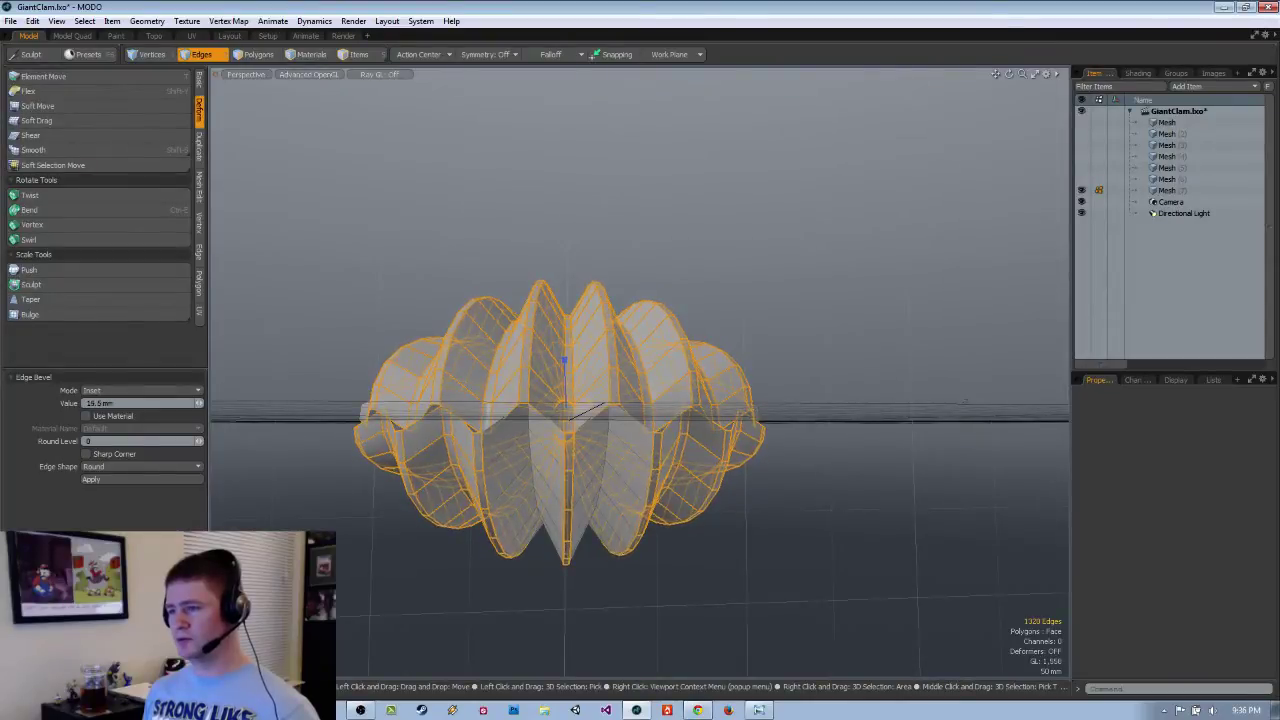
left_click_drag(487, 336, 484, 370, "alt")
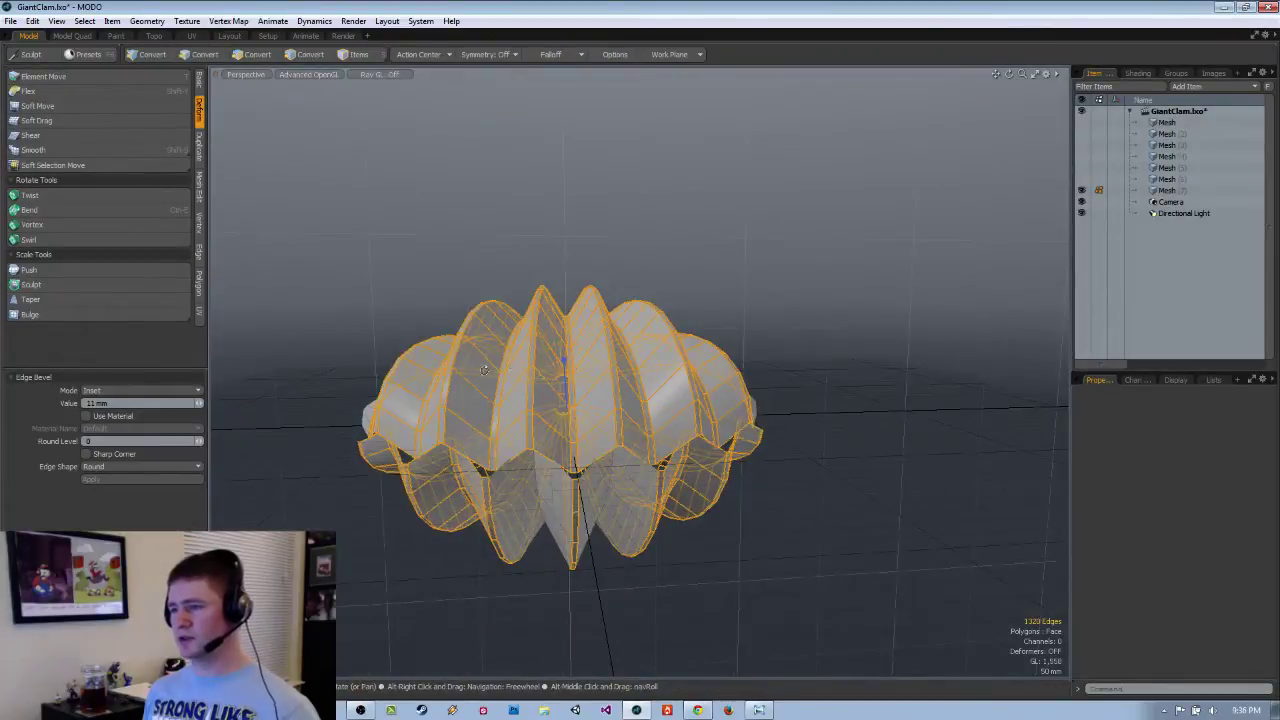
left_click(192, 391)
left_click(192, 412)
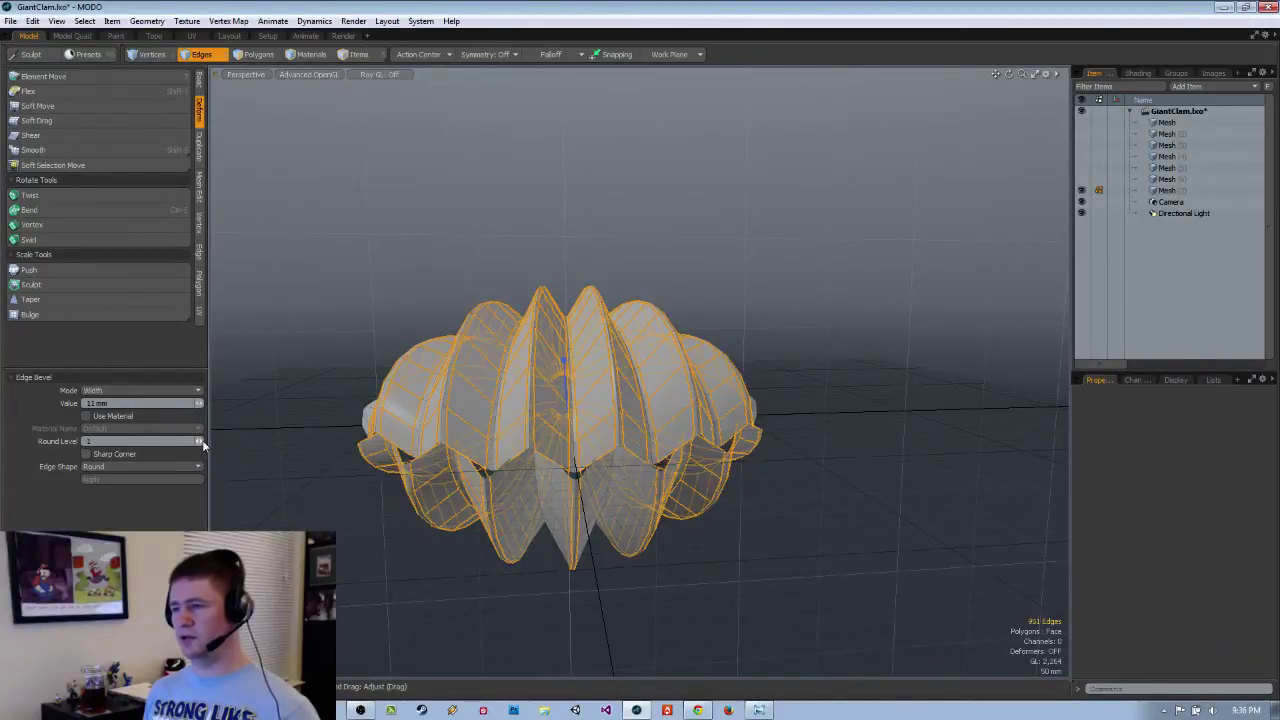
Widen the trial rib edge bevel to 40 mm and check the rounding from the side and front.
left_click_drag(338, 508, 352, 484, "alt")
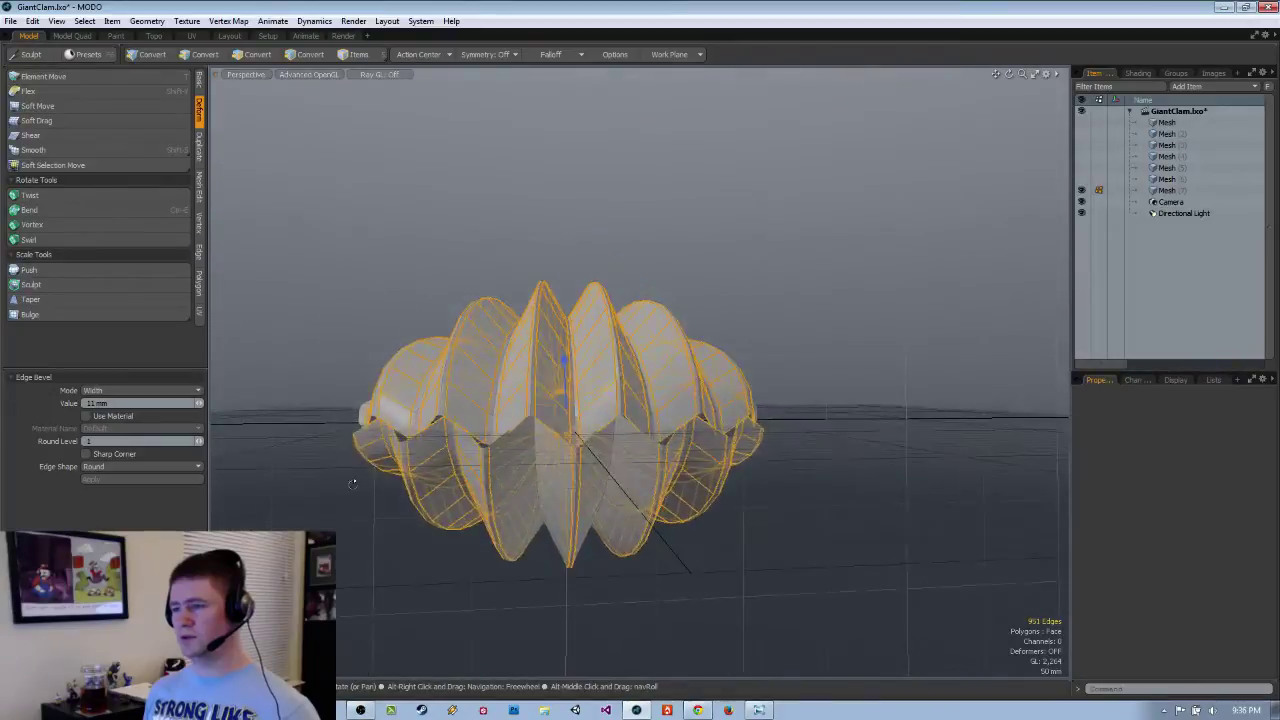
mouse_move(199, 403)
left_mouse_down()
mouse_move(219, 403)
mouse_move(205, 403)
left_mouse_up()
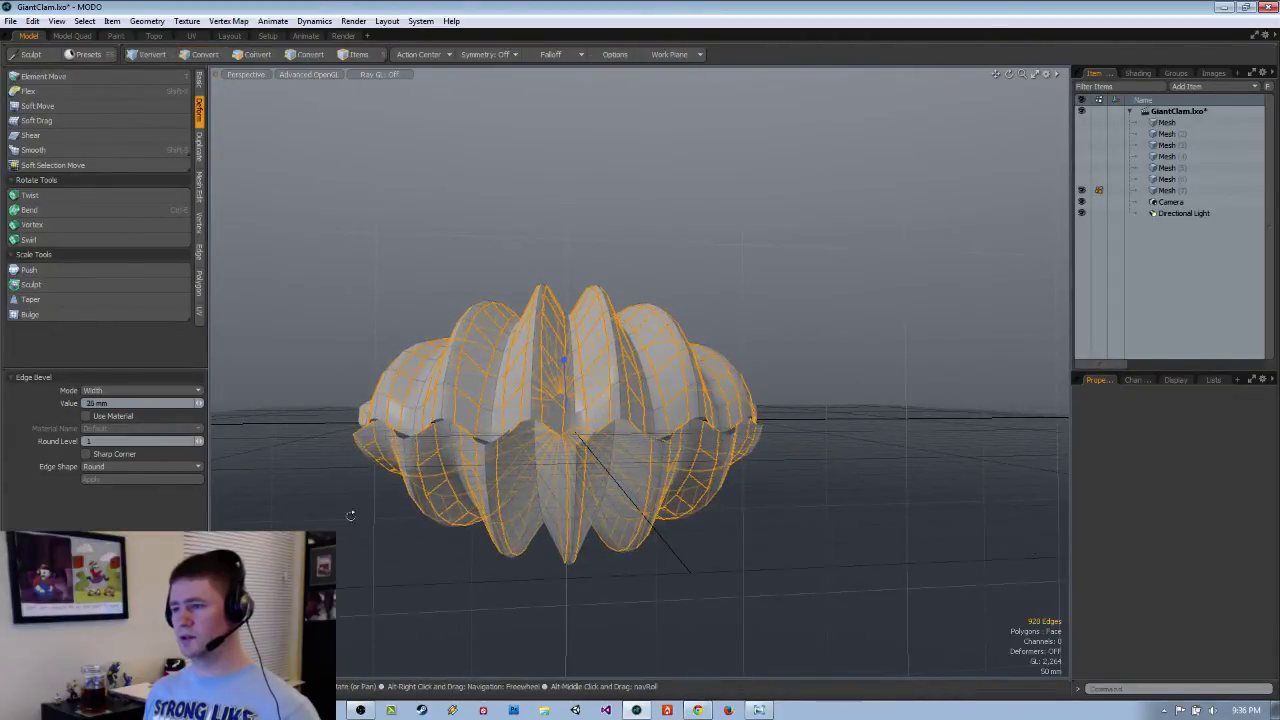
left_click_drag(415, 430, 445, 425, "alt")
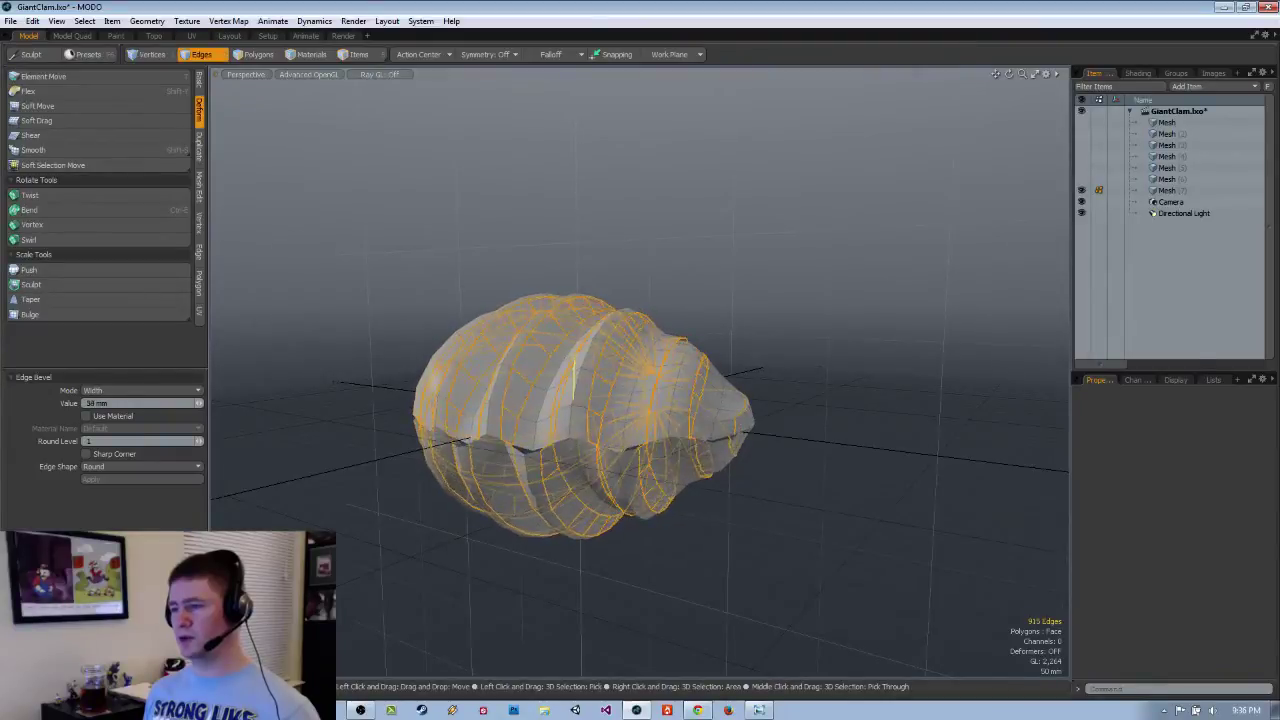
left_click_drag(574, 372, 574, 385)
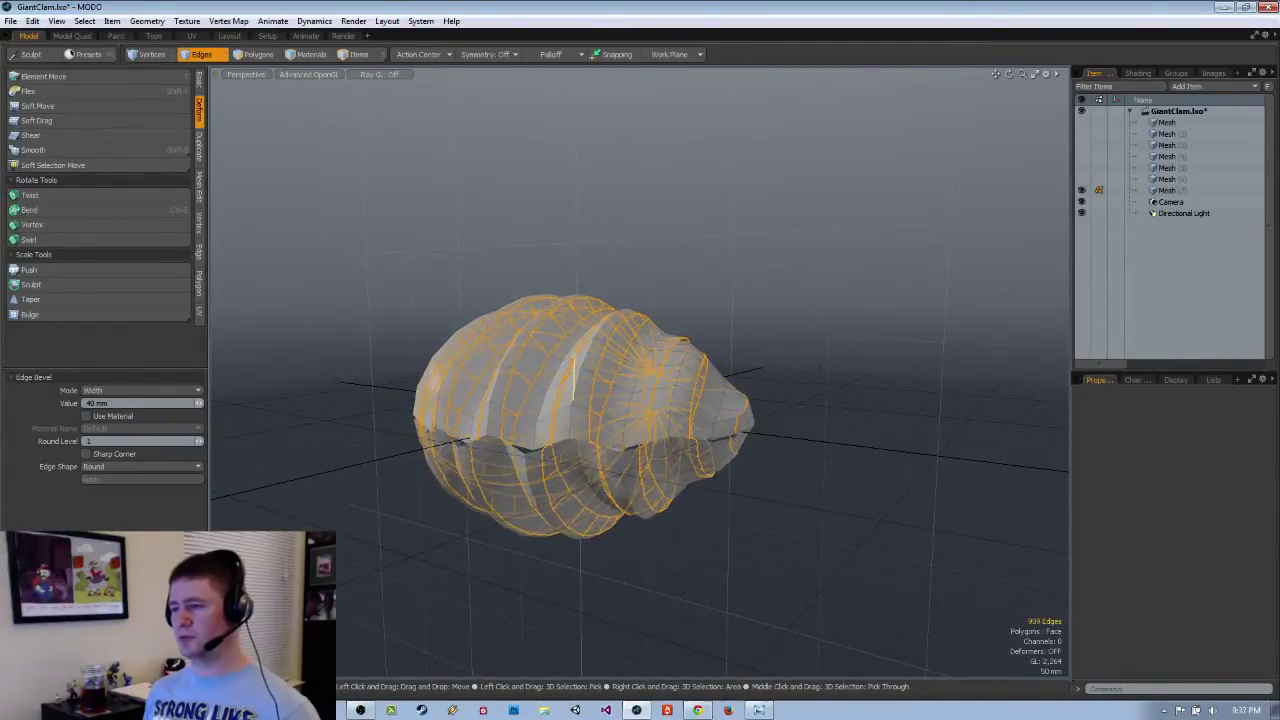
left_click_drag(574, 354, 594, 424, "alt")
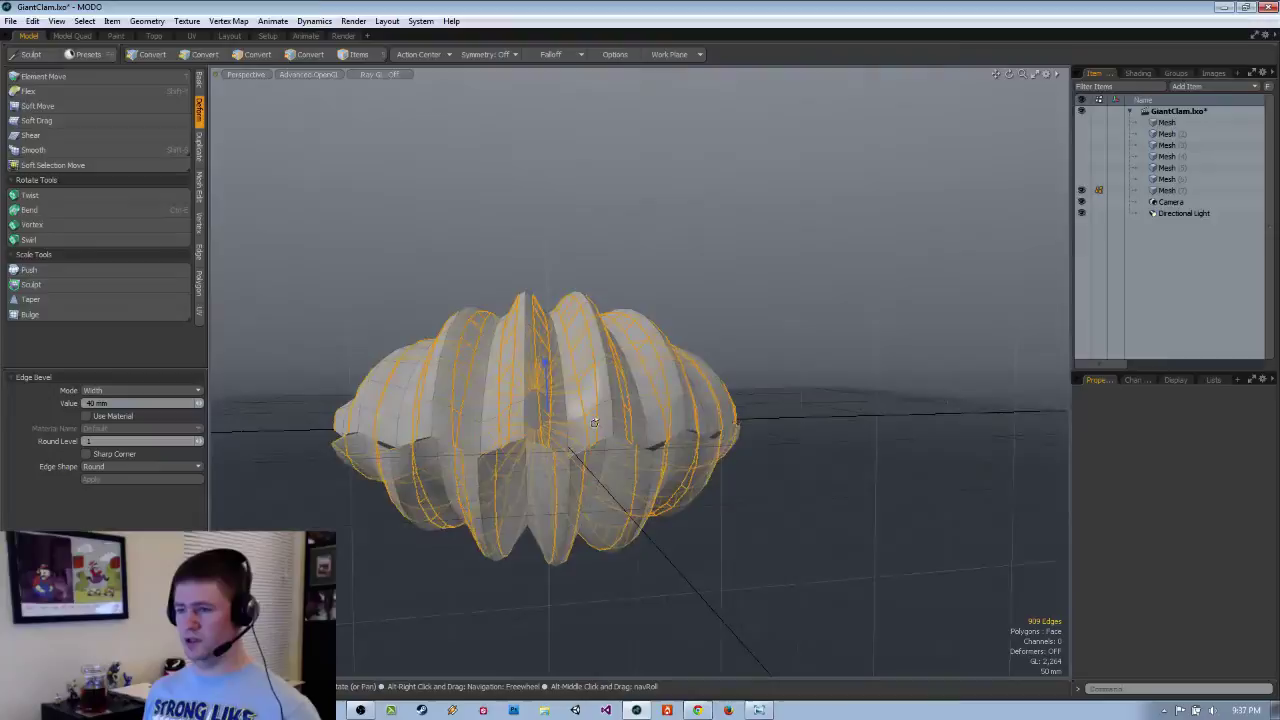
Switch the trial rib bevel to Inset mode and raise its value to 64 mm.
left_click(159, 392)
left_click(160, 391)
left_click_drag(424, 430, 552, 393, "alt")
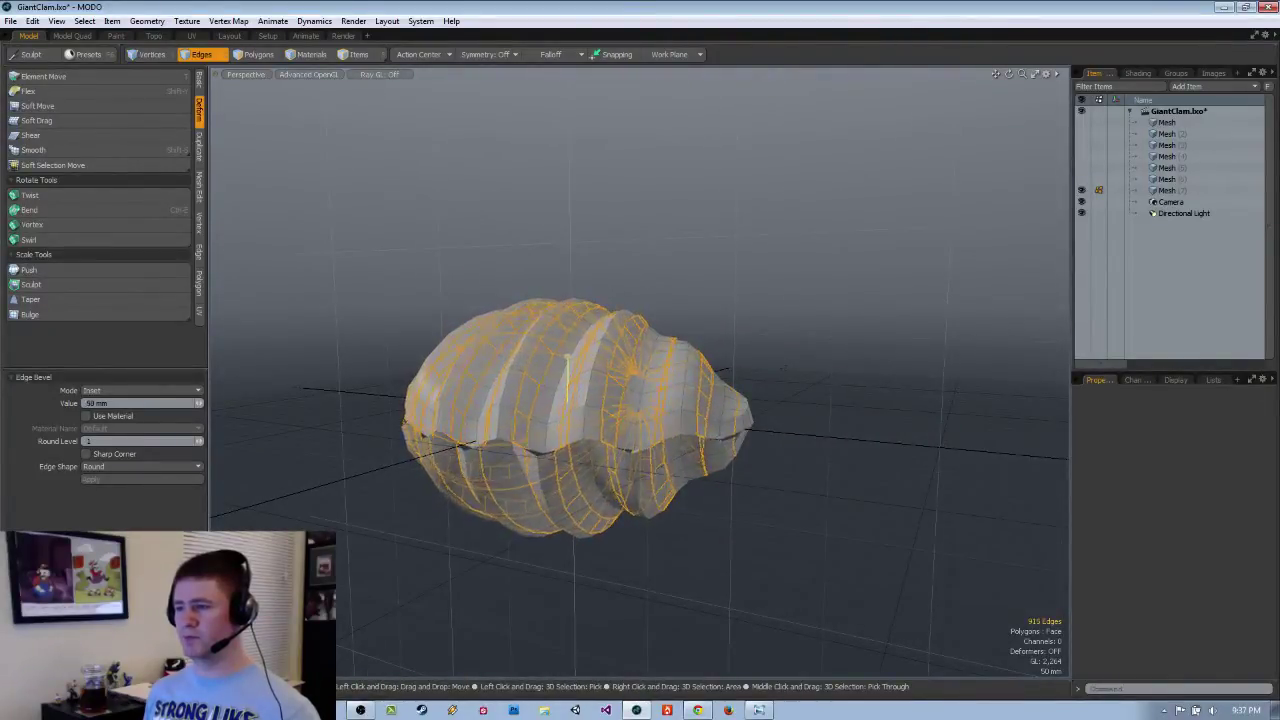
left_click_drag(778, 372, 555, 340, "alt")
scroll(493, 258, "up", 3)
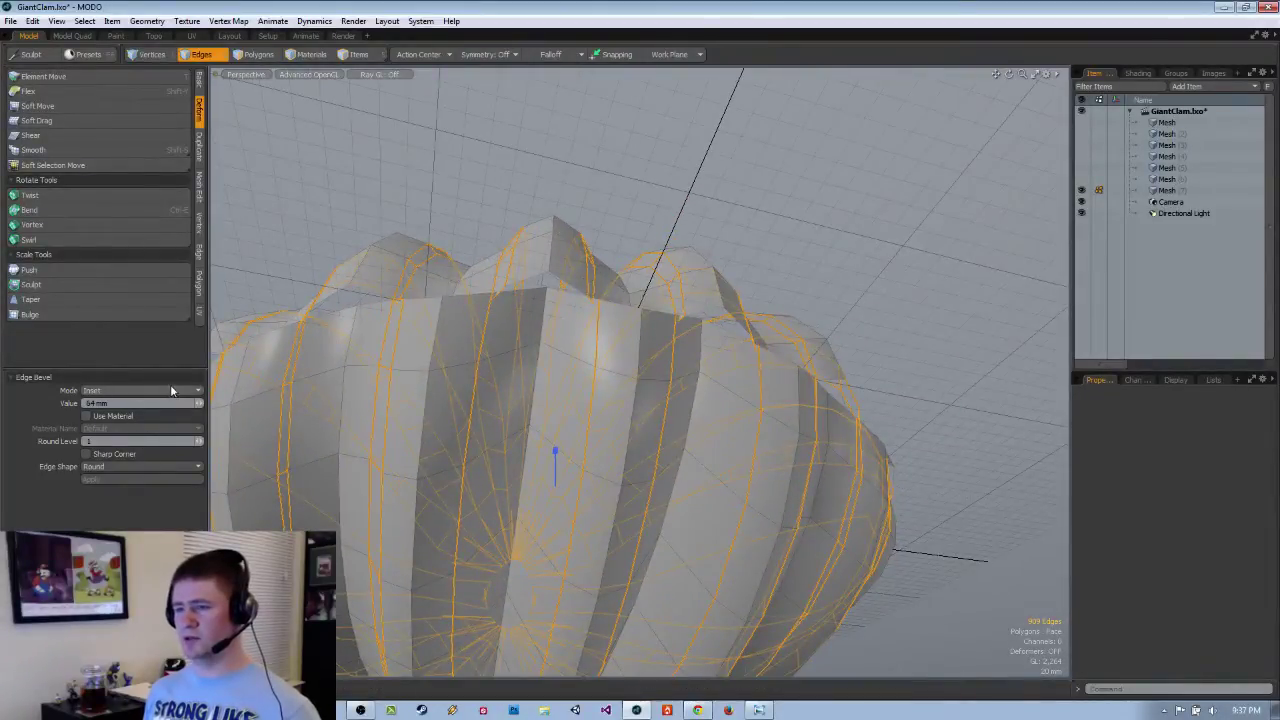
Return the rib bevel to Width mode at 45 mm, finish it and clear the edge selection to view the shell.
left_click(171, 391)
left_click(172, 402)
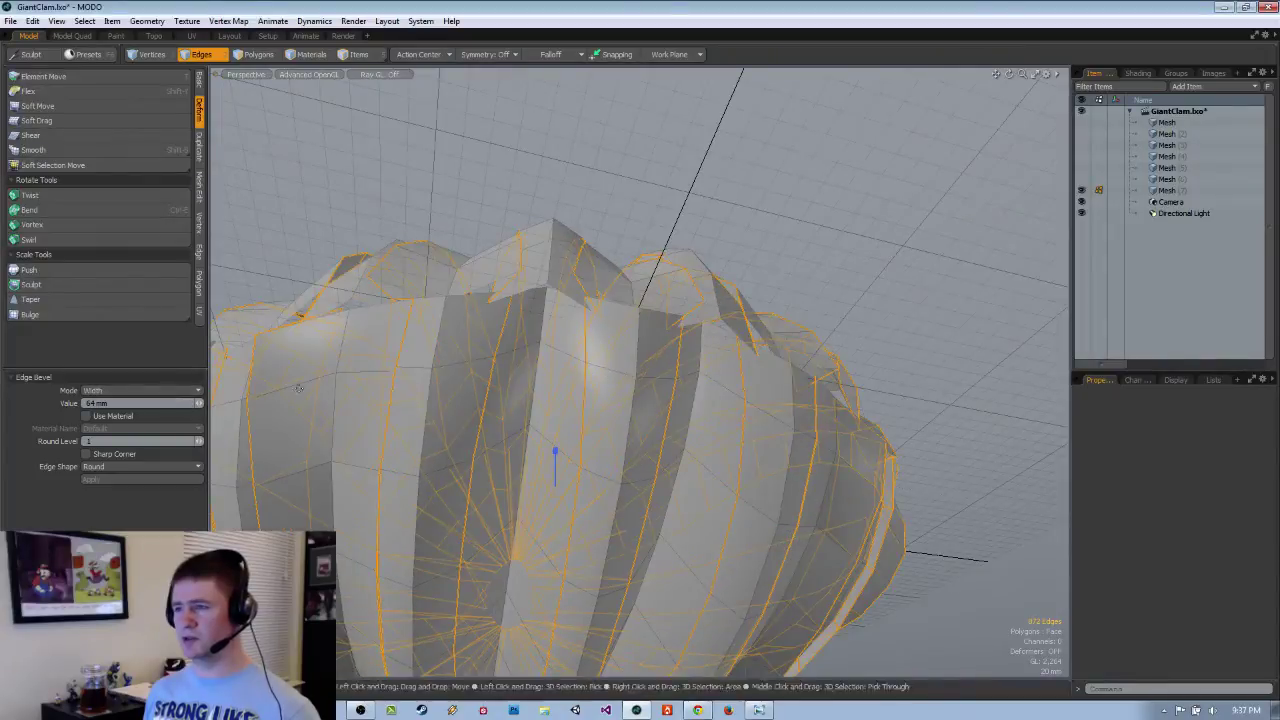
mouse_move(522, 350)
left_mouse_down("alt")
mouse_move(565, 330)
mouse_move(540, 360)
left_mouse_up("alt")
left_click_drag(597, 415, 475, 432)
key("q")
left_click(745, 240)
left_click_drag(745, 240, 458, 368, "alt")
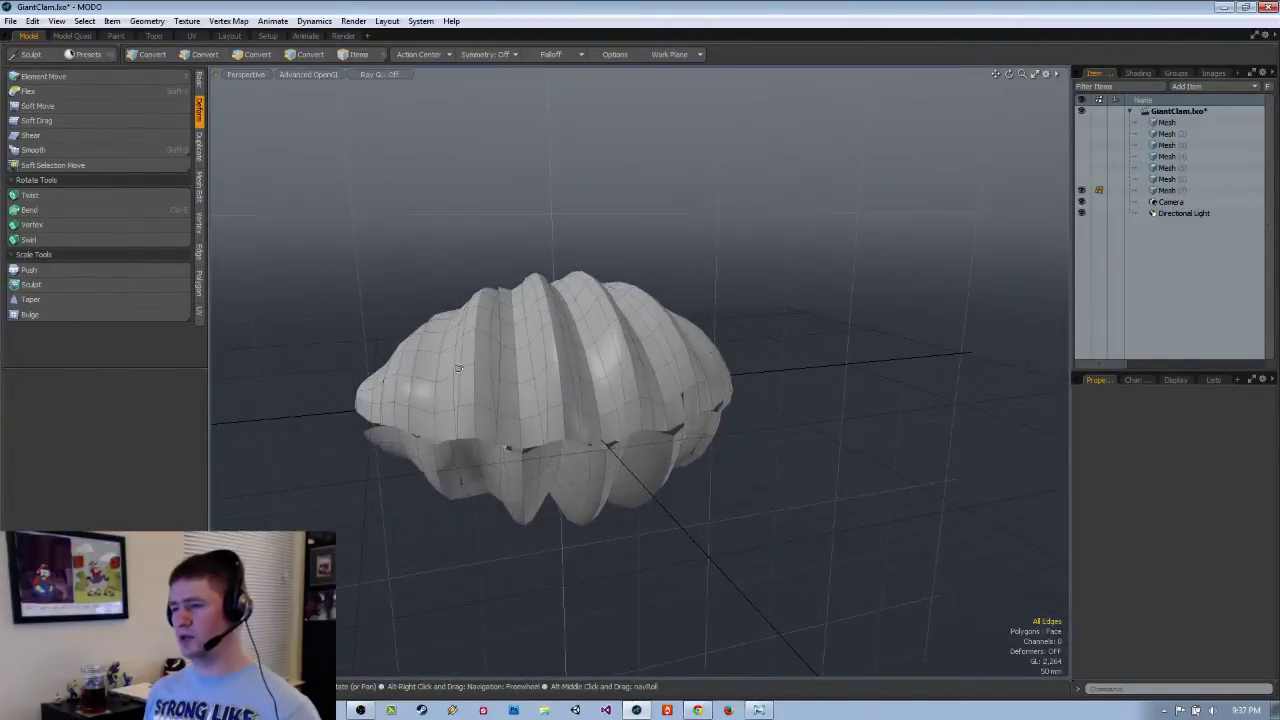
Undo the rib edge bevel and bring back the selection of the rib edges.
key("ctrl+z")
key("ctrl+z")
key("ctrl+z")
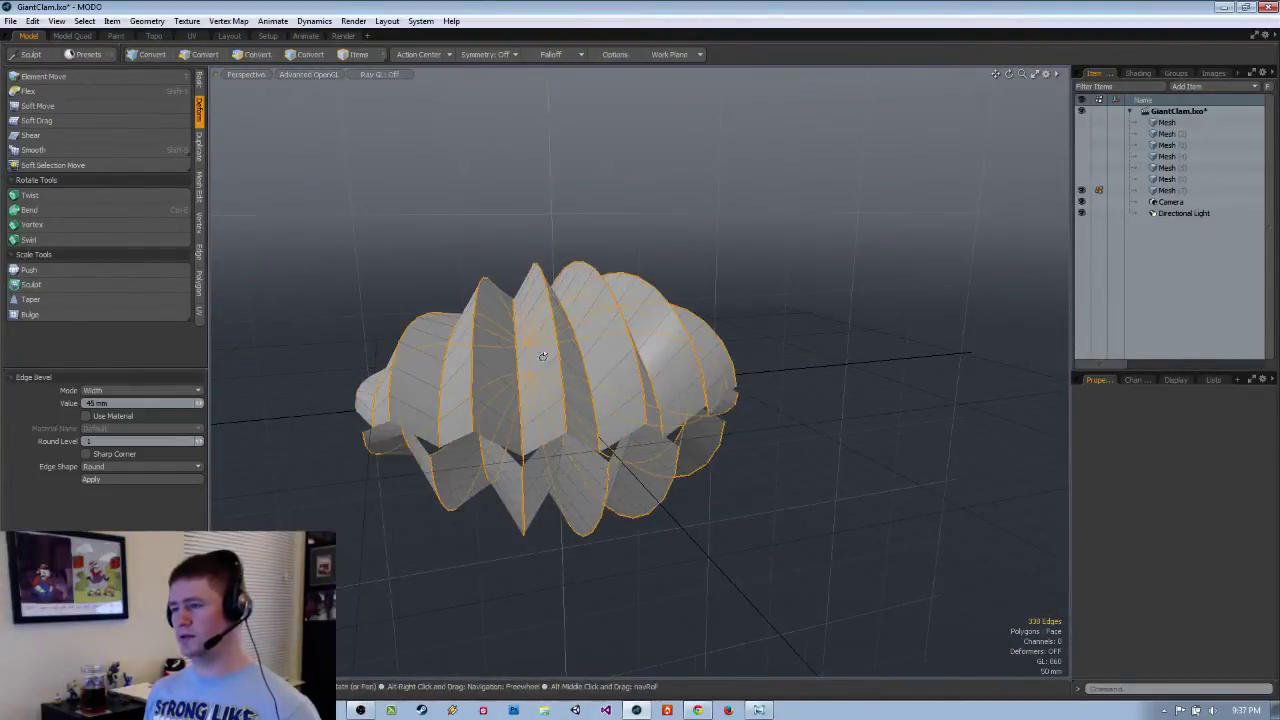
Drop the bevel tool, deselect the rib edges nearest the hinge points and show the Mesh (6) item for comparison.
left_click_drag(542, 356, 700, 460, "alt")
scroll(612, 468, "up", 2)
key("q")
mouse_move(612, 437)
left_mouse_down("ctrl")
mouse_move(652, 437)
mouse_move(660, 483)
mouse_move(667, 443)
mouse_move(634, 417)
left_mouse_up("ctrl")
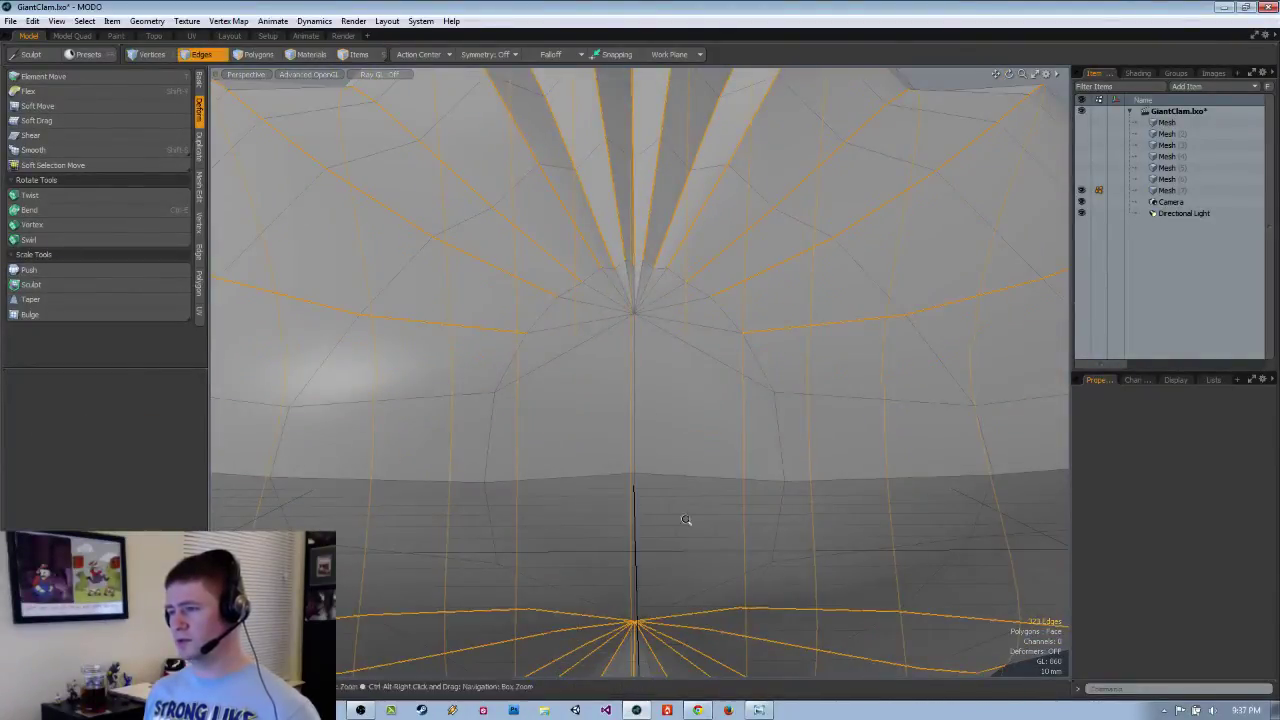
left_click_drag(686, 520, 592, 400, "ctrl+alt")
left_click(1081, 180)
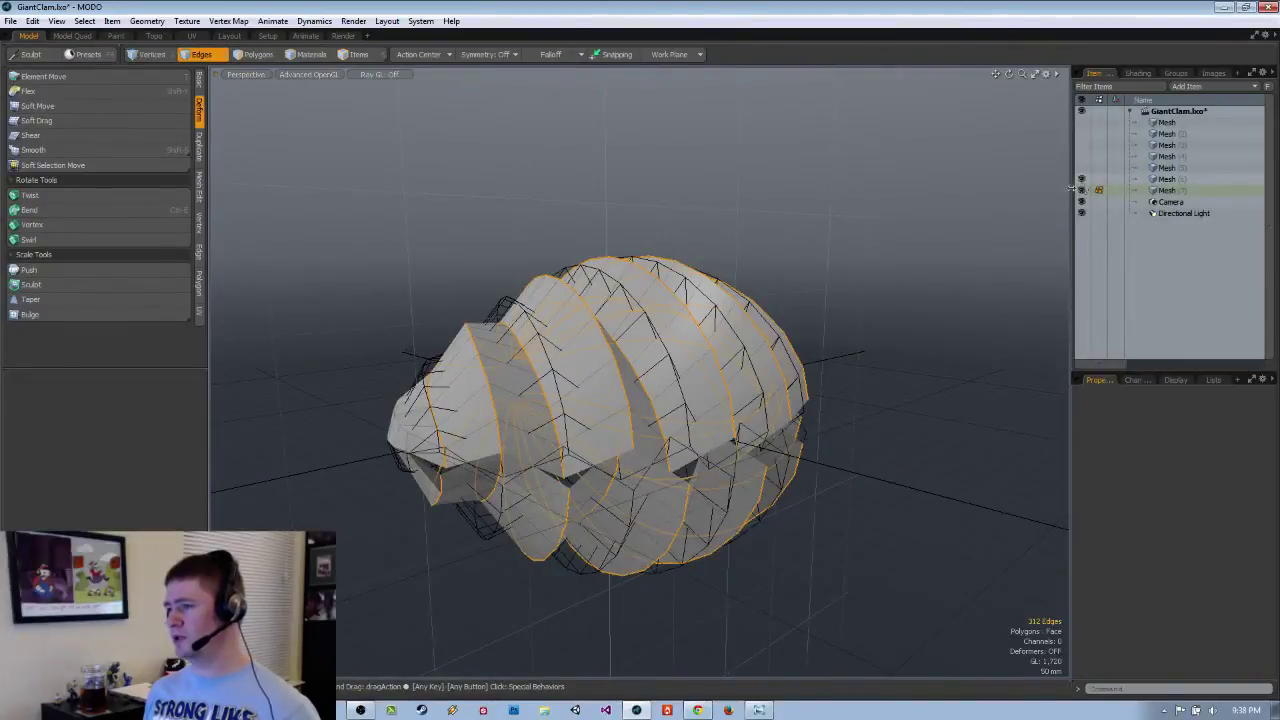
Duplicate the Mesh (7) item and hide the original along with Mesh (6).
left_click_drag(1040, 250, 968, 285, "alt")
left_click(1081, 190)
left_click(1163, 190)
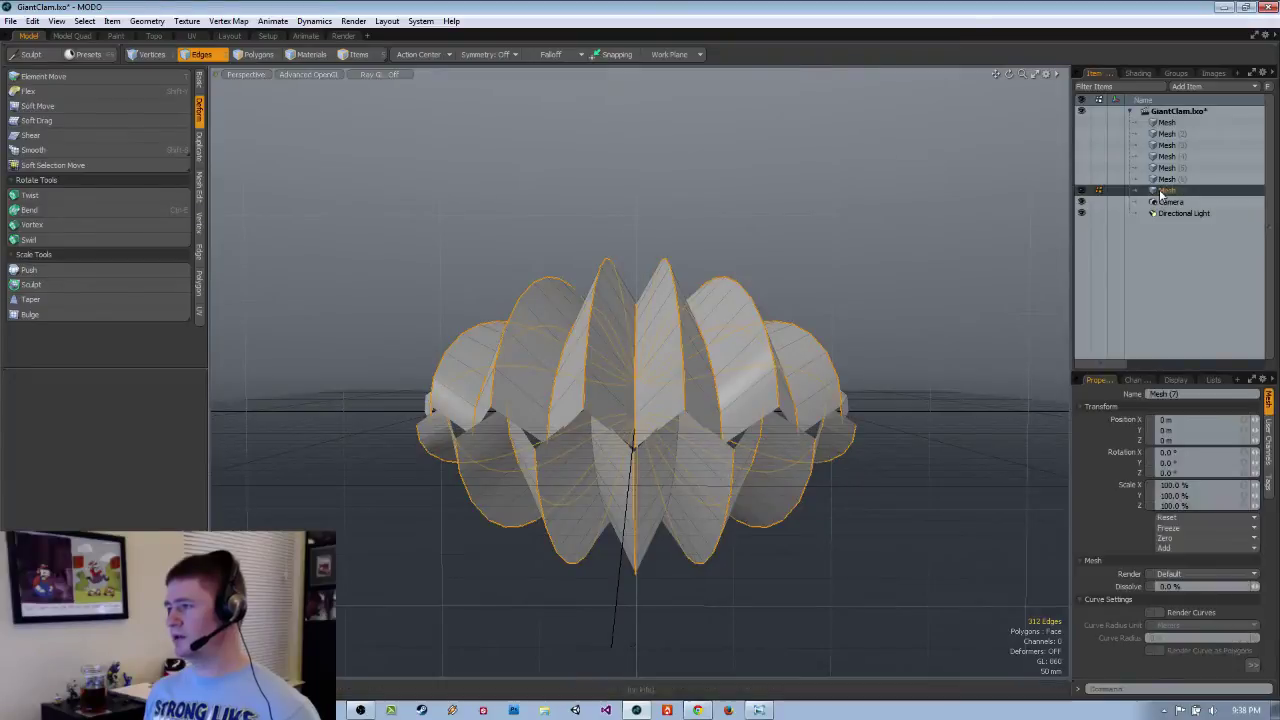
key("ctrl+d")
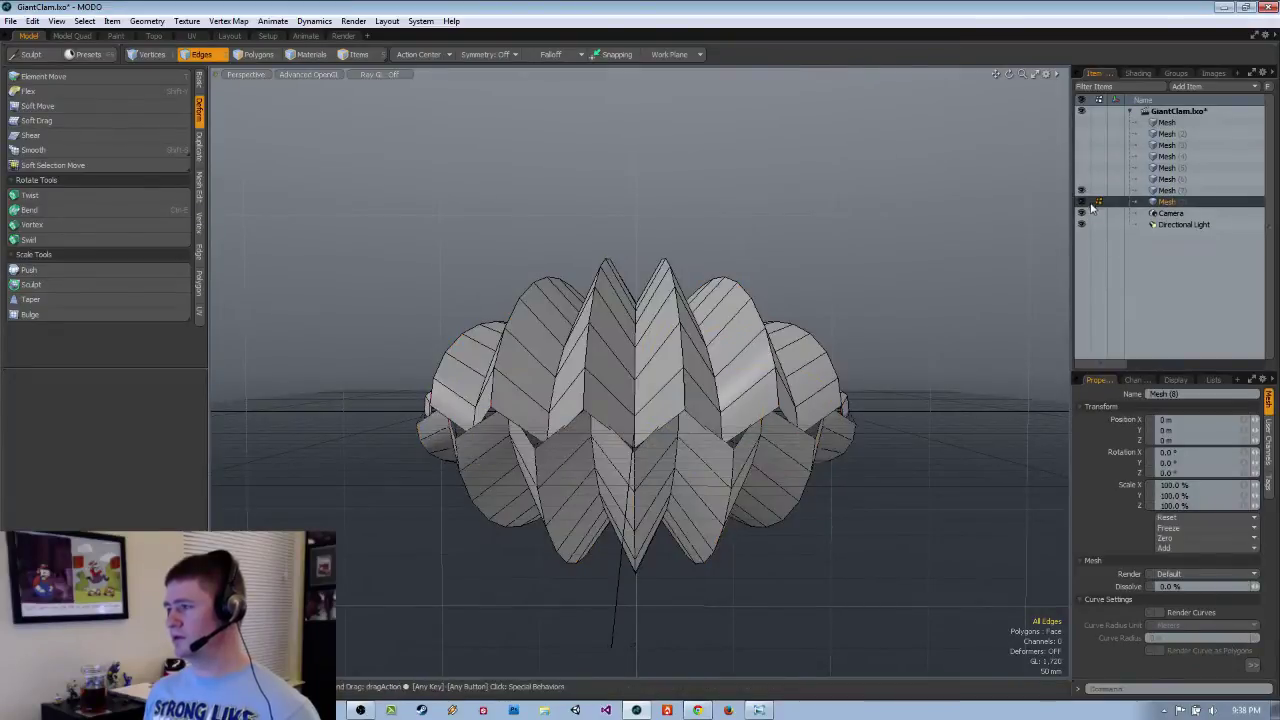
left_click(1081, 191)
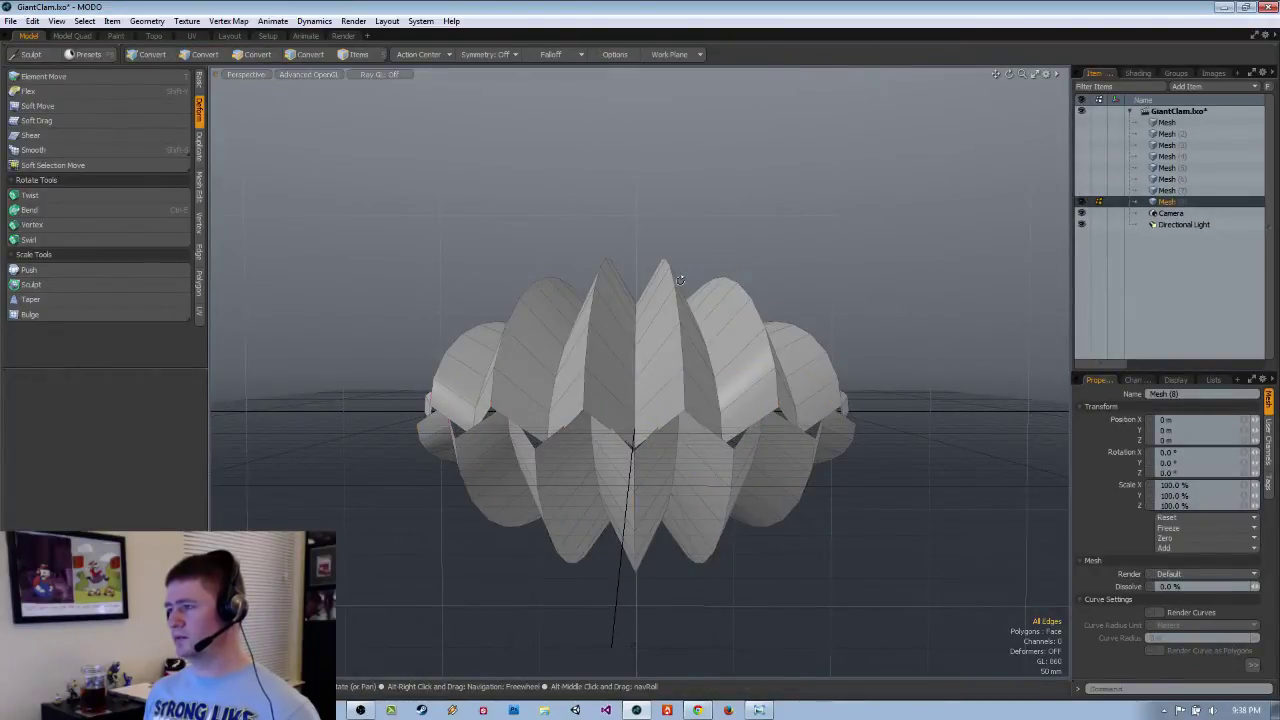
Select an edge on every rib ridge and groove of both shell halves and extend the selection to full edge loops.
left_click_drag(792, 298, 781, 315, "alt")
key("1")
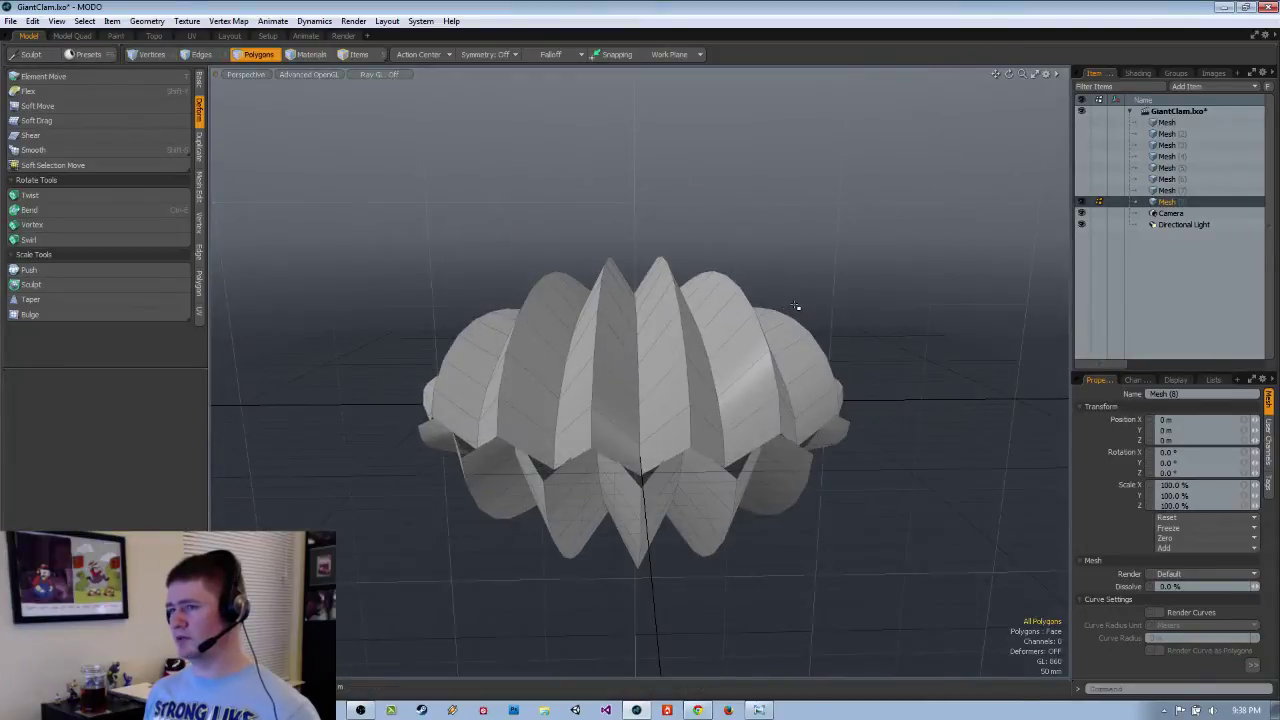
left_click_drag(829, 272, 437, 414, "alt")
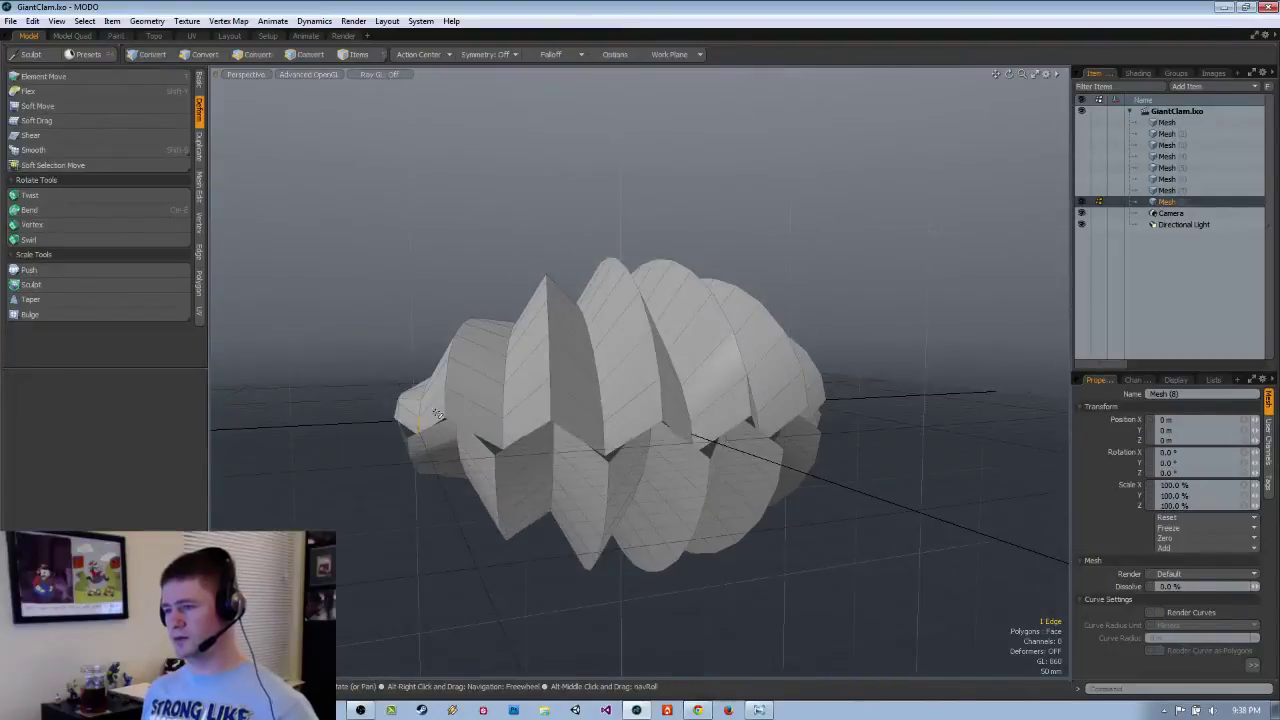
left_click_drag(561, 414, 646, 418, "alt")
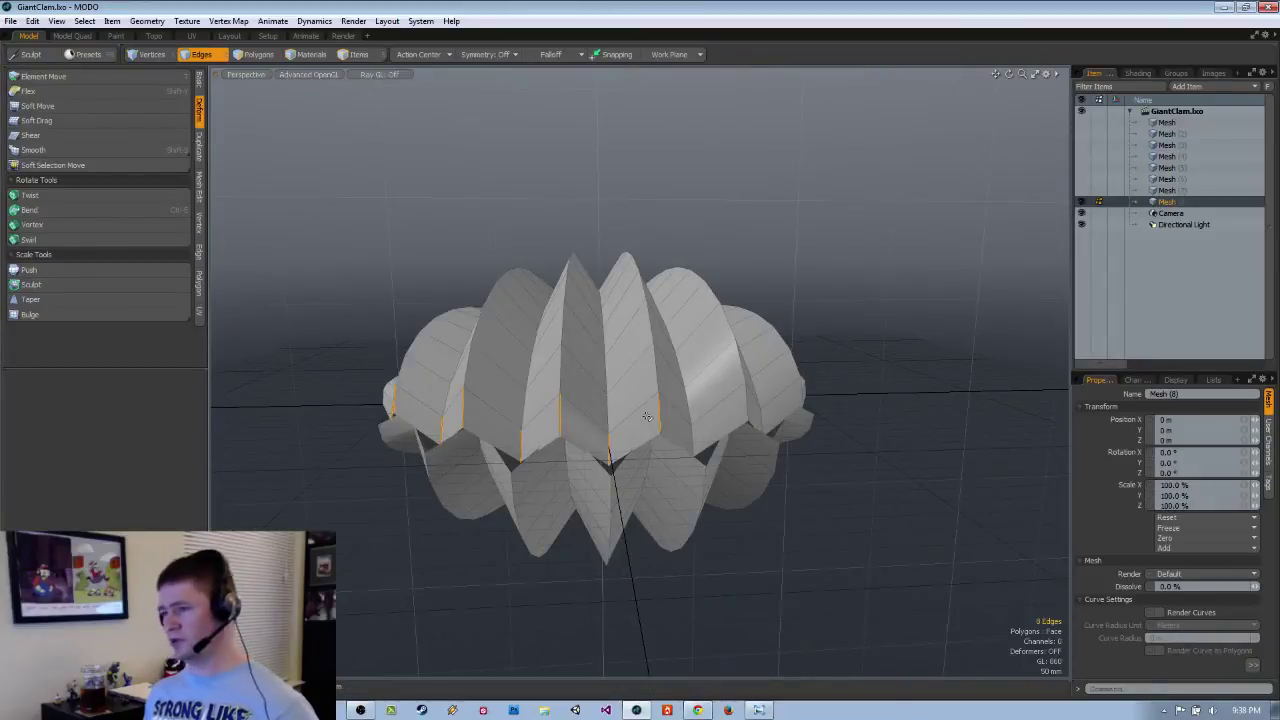
left_click_drag(646, 417, 690, 420, "alt")
key("l")
left_click_drag(740, 465, 588, 458, "alt")
left_click_drag(444, 408, 557, 453, "alt")
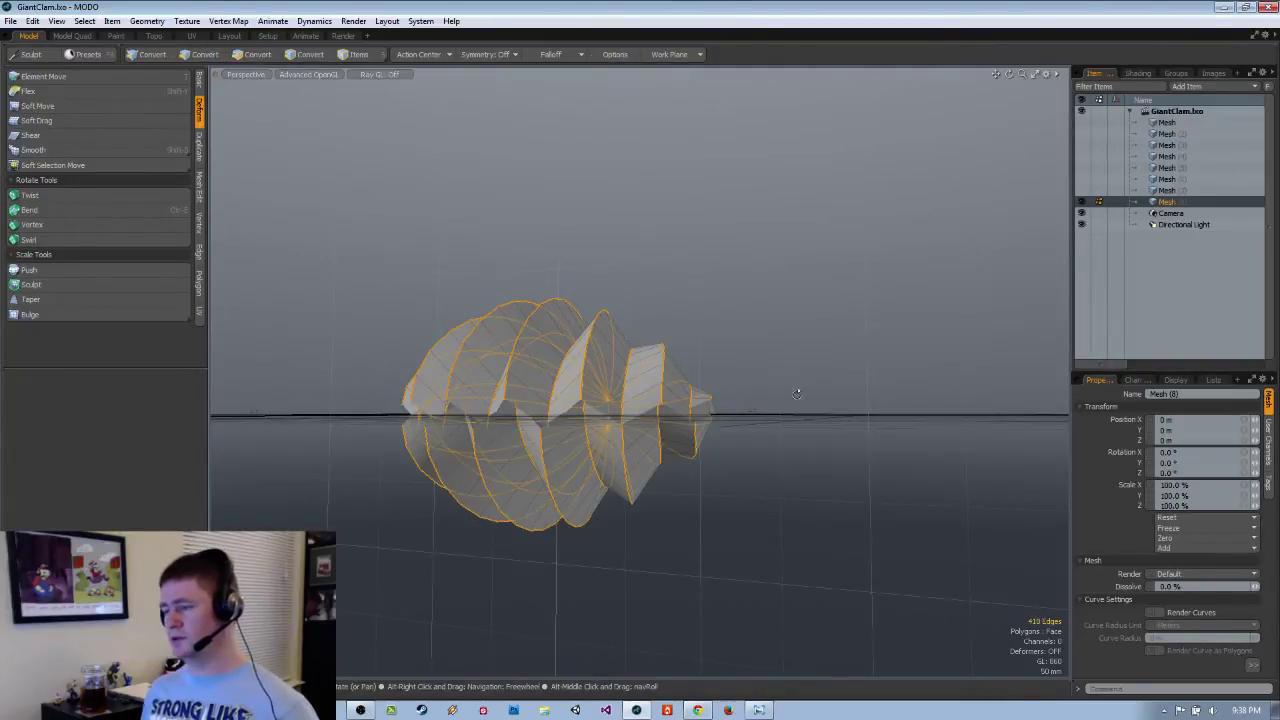
Deselect the outermost edge loop along one side of the upper shell half.
left_click_drag(797, 394, 489, 427, "alt")
left_click_drag(715, 400, 737, 480, "alt")
left_click_drag(645, 440, 541, 429, "ctrl+alt")
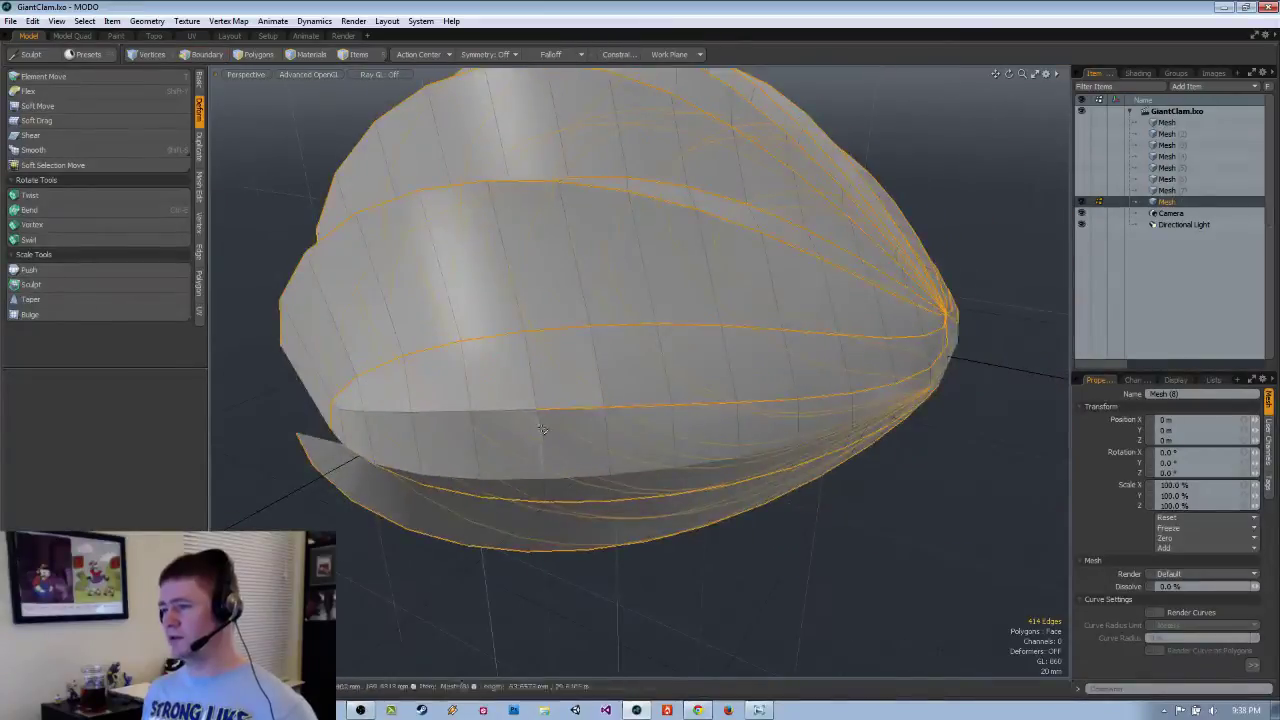
left_click_drag(819, 410, 546, 380, "alt")
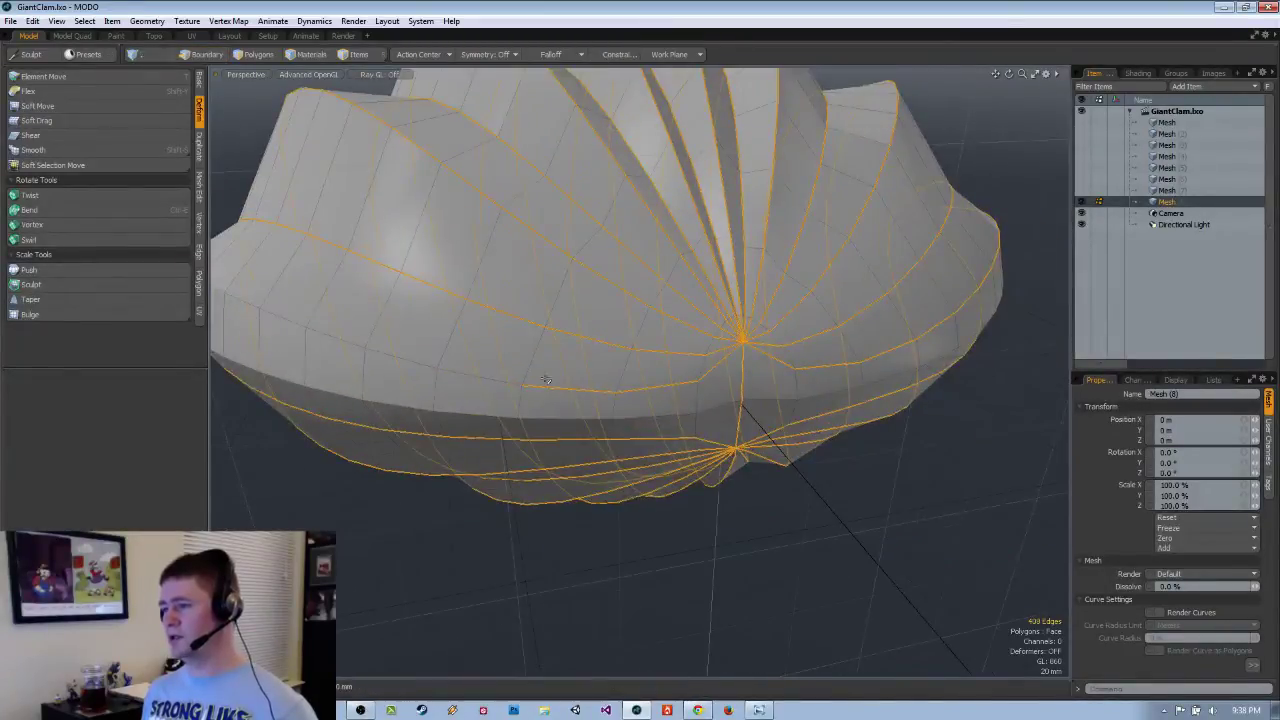
left_click_drag(716, 365, 700, 390, "alt")
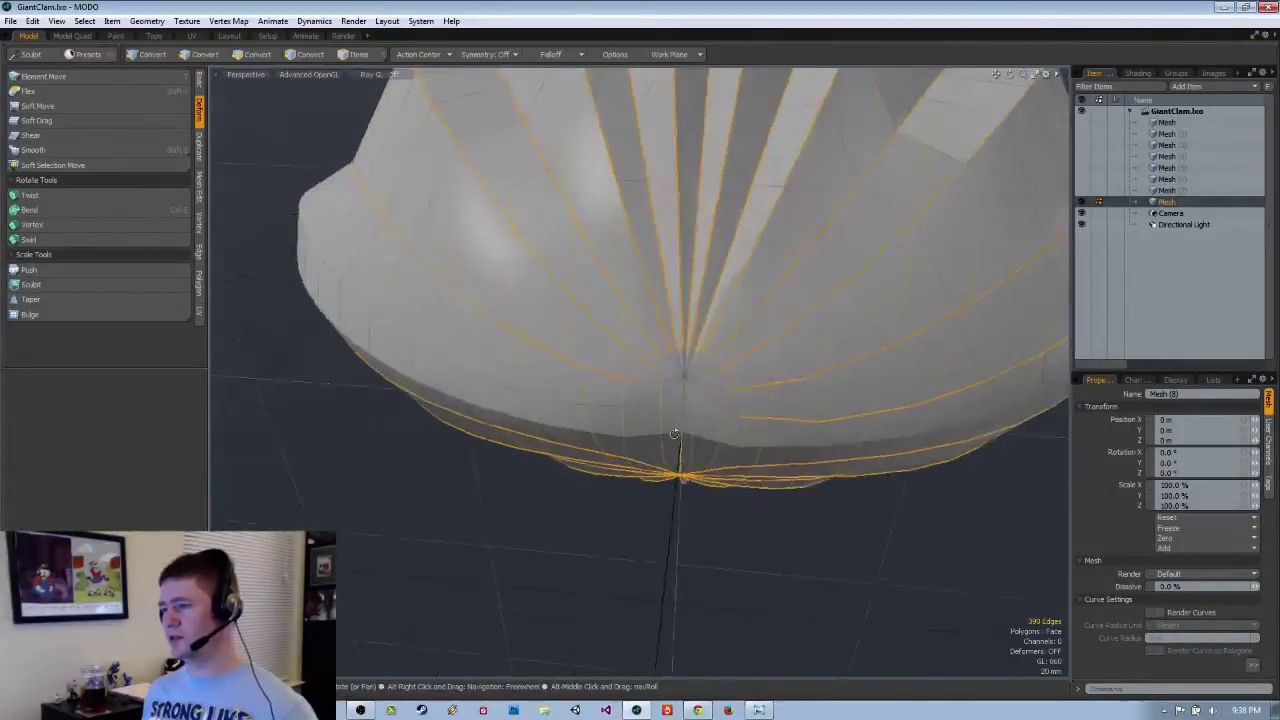
Deselect the edges meeting at the upper half's hinge point and the outermost loop along its other side.
scroll(720, 405, "up", 3)
left_click(687, 440, "ctrl")
left_click_drag(687, 440, 572, 422, "alt")
left_click(572, 422, "ctrl")
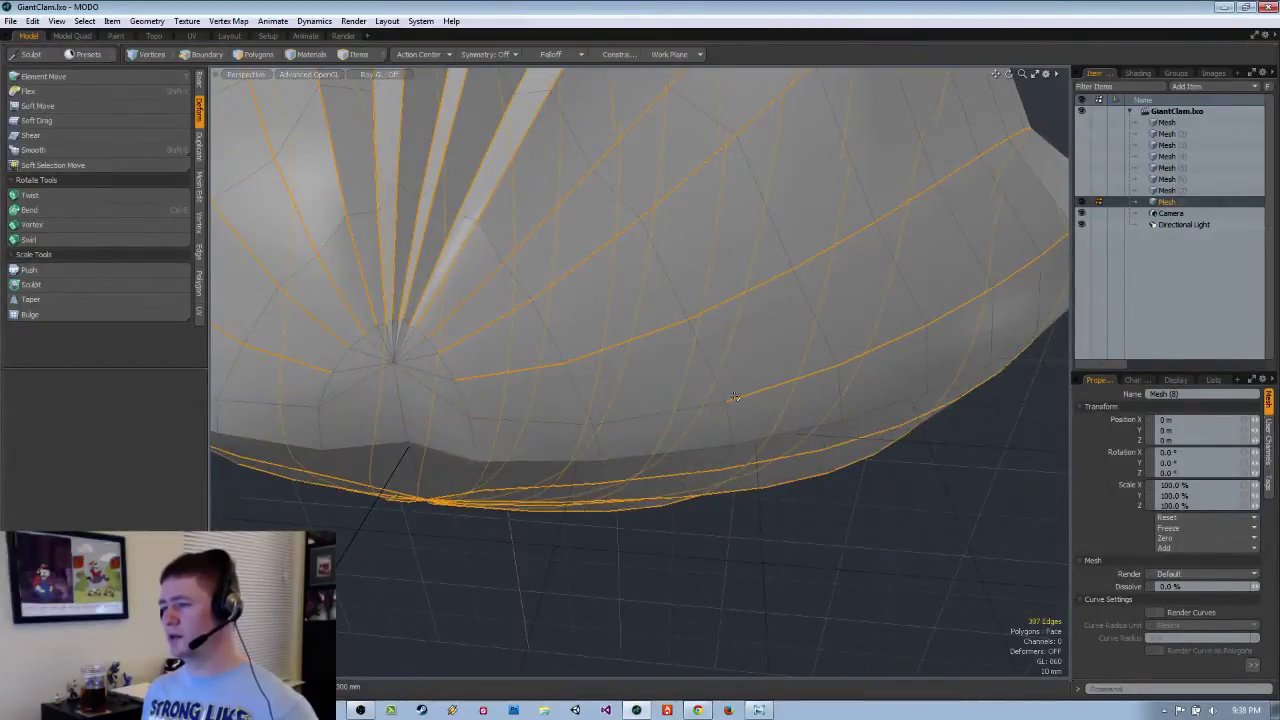
left_click_drag(734, 397, 775, 490, "alt")
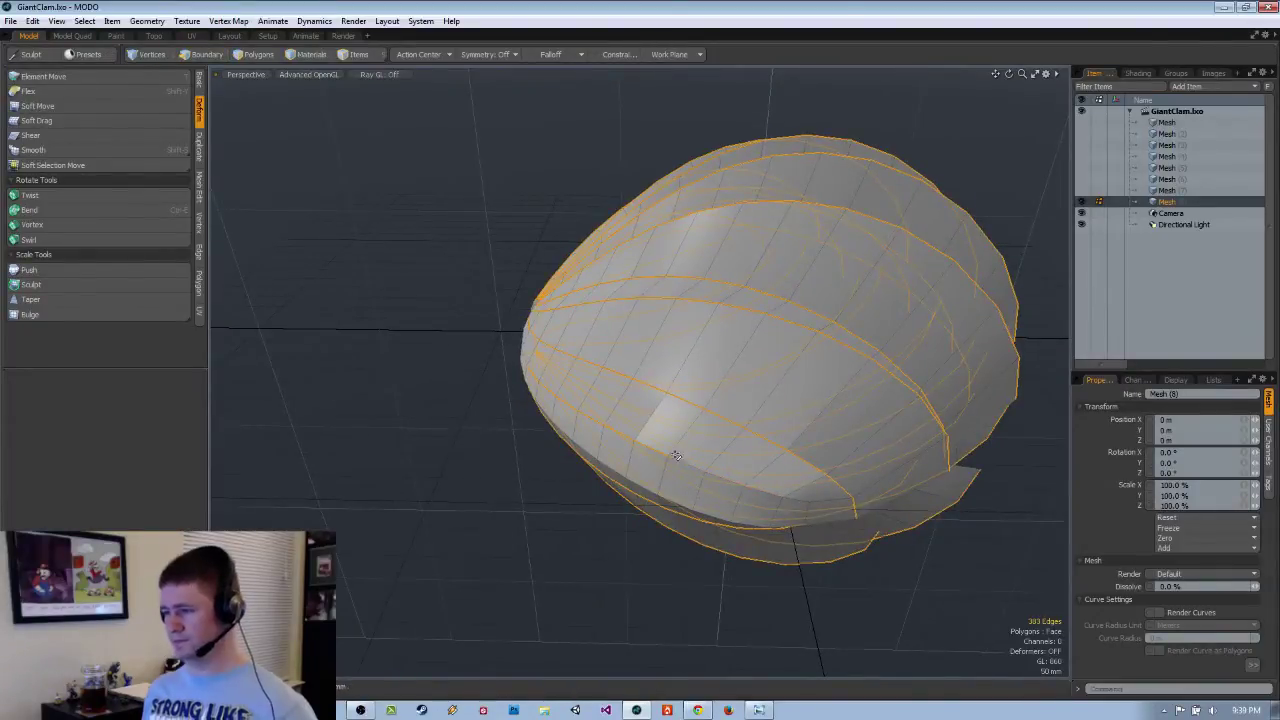
left_click_drag(596, 415, 753, 388, "alt")
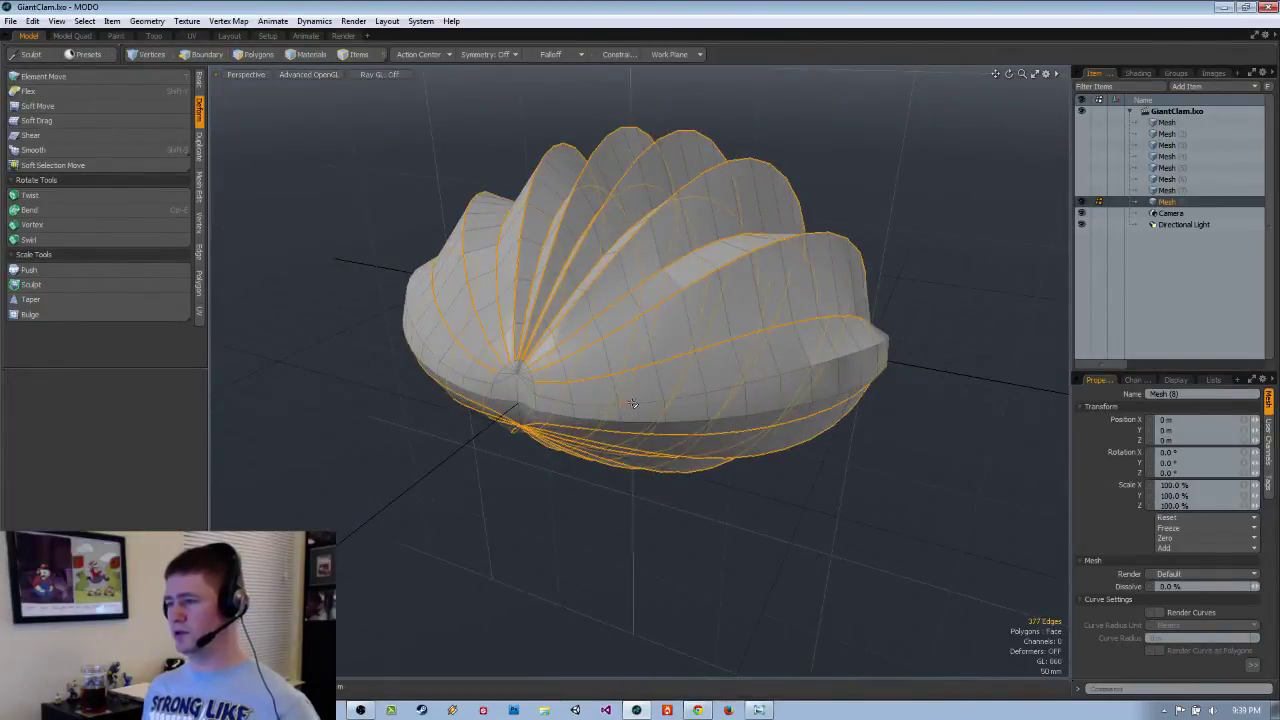
Deselect the edges meeting at the lower half's hinge point and its outermost edge loop on both sides.
left_click_drag(632, 403, 725, 335, "alt")
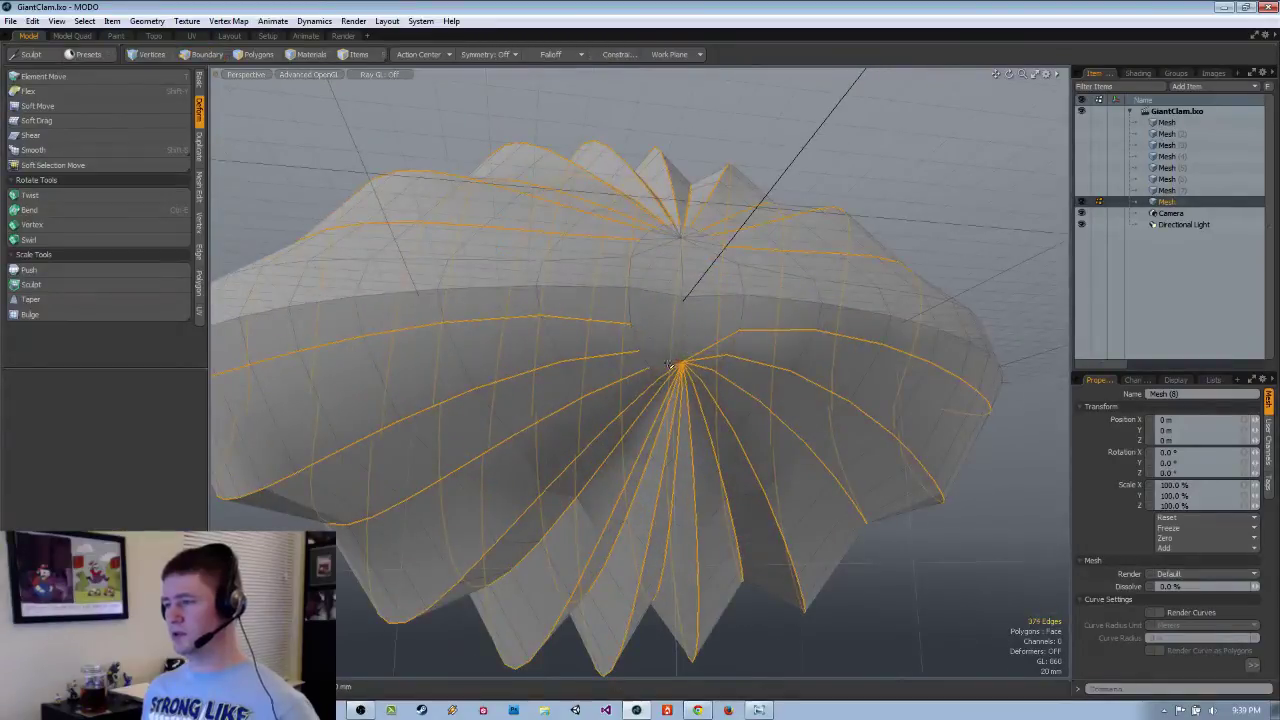
mouse_move(677, 373)
left_mouse_down("alt")
mouse_move(686, 337)
mouse_move(749, 337)
mouse_move(843, 391)
mouse_move(768, 404)
mouse_move(634, 357)
mouse_move(668, 369)
left_mouse_up("alt")
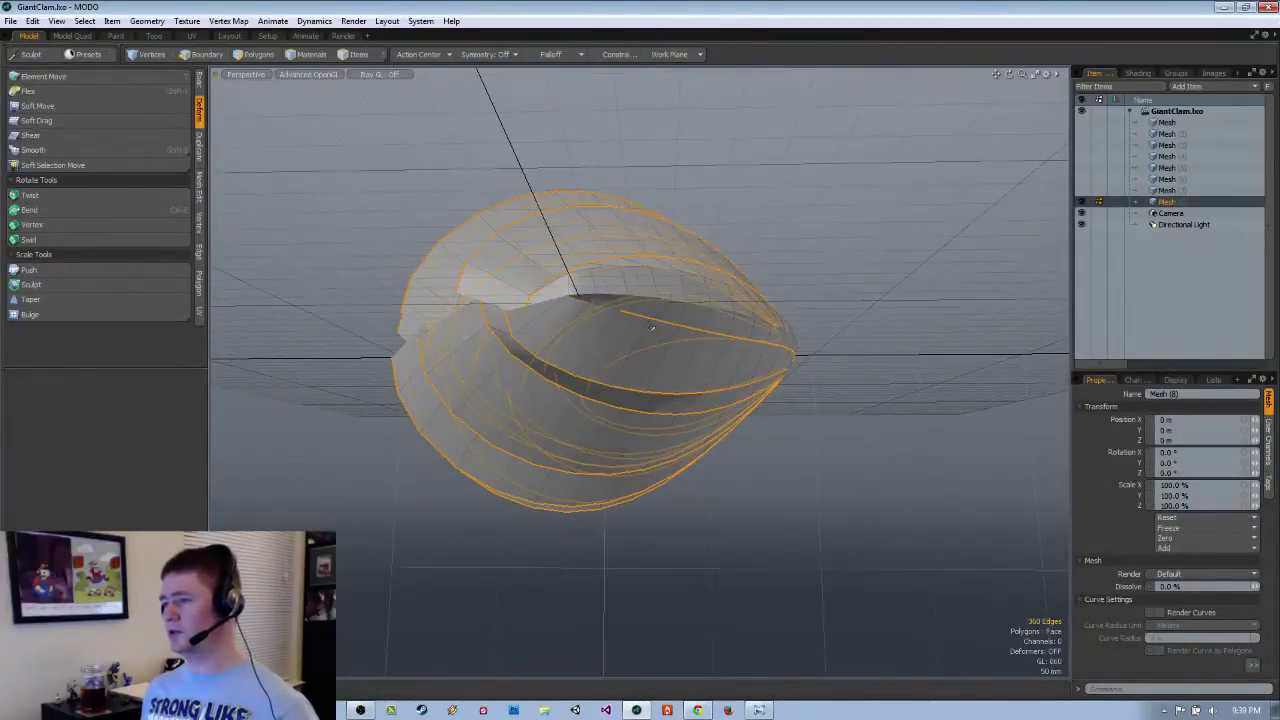
left_click_drag(757, 345, 569, 354, "alt")
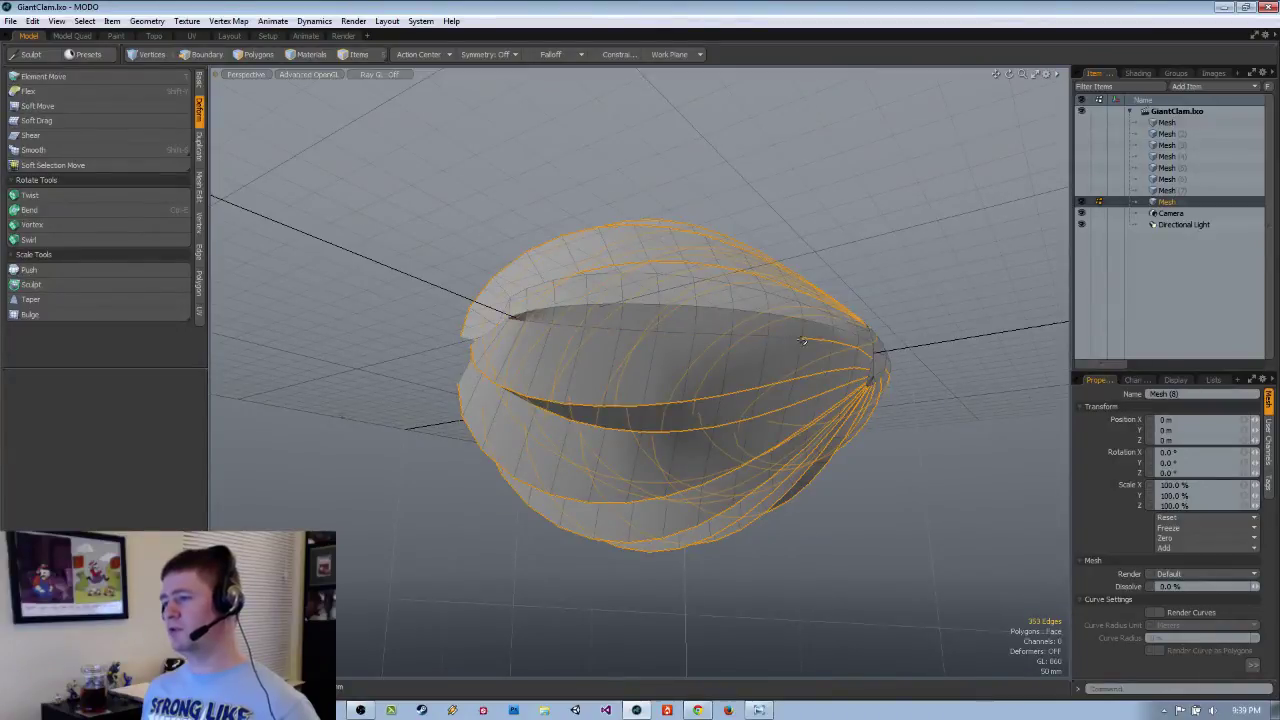
left_click_drag(867, 353, 546, 350, "alt")
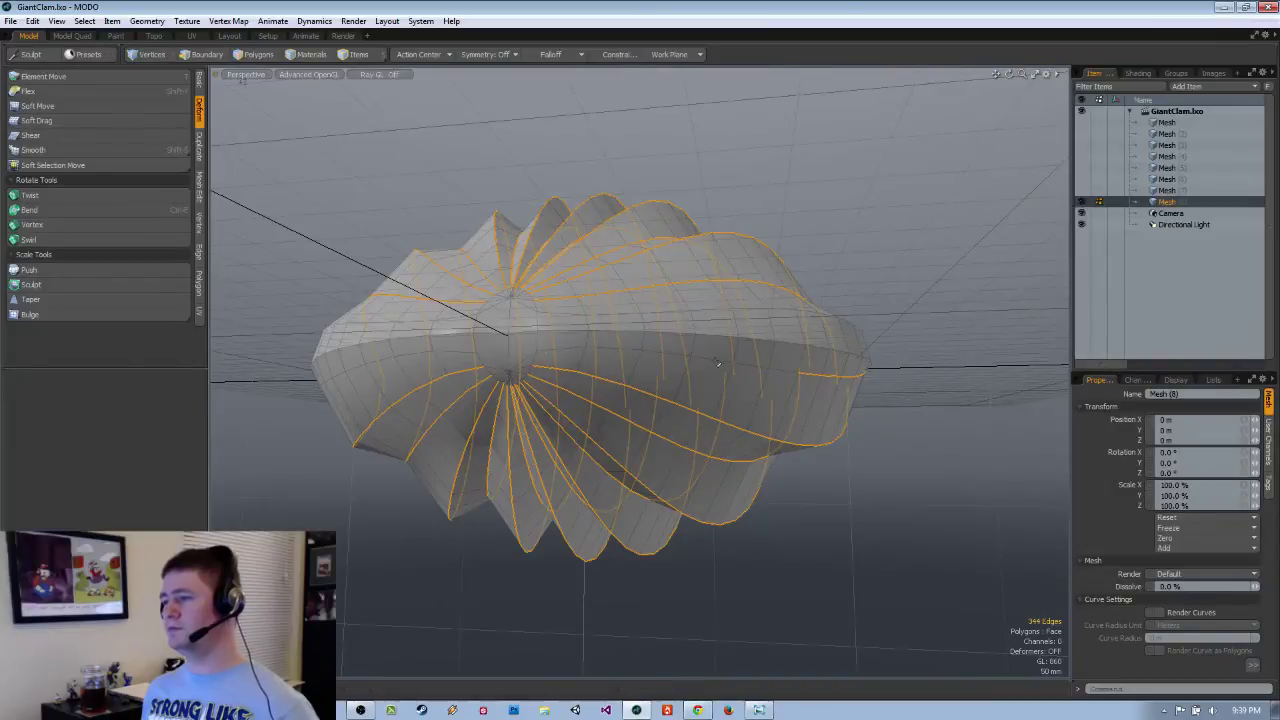
key("2")
left_click_drag(717, 363, 591, 376, "alt")
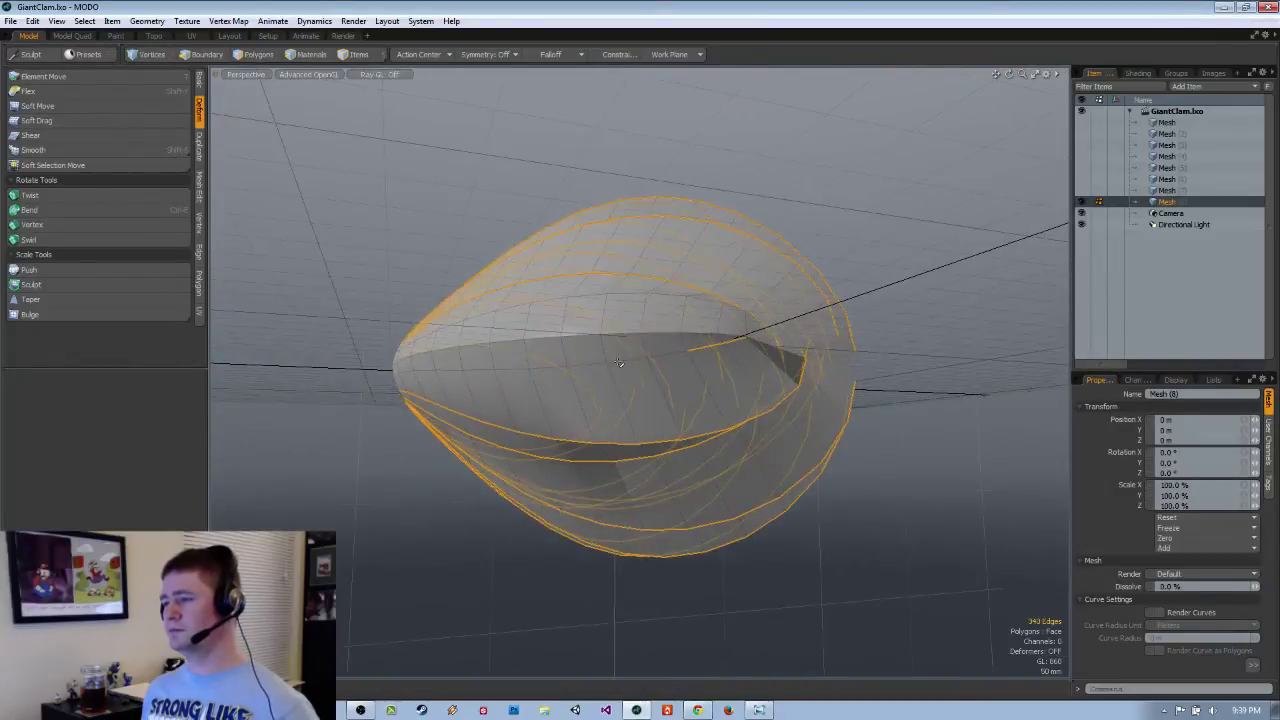
left_click_drag(719, 386, 430, 414, "alt")
scroll(475, 411, "down", 5)
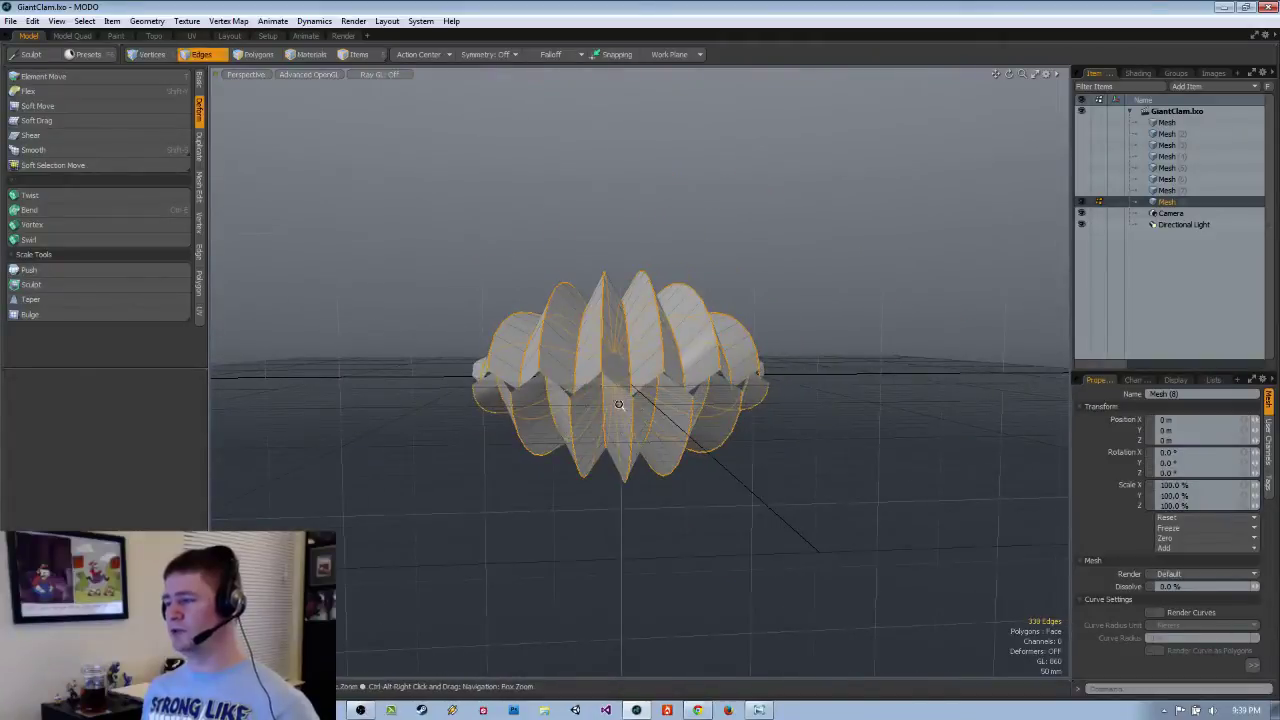
Store the selected rib and groove edges in a new selection set, using Add mode.
scroll(680, 430, "up", 4)
left_click_drag(680, 430, 490, 343, "alt")
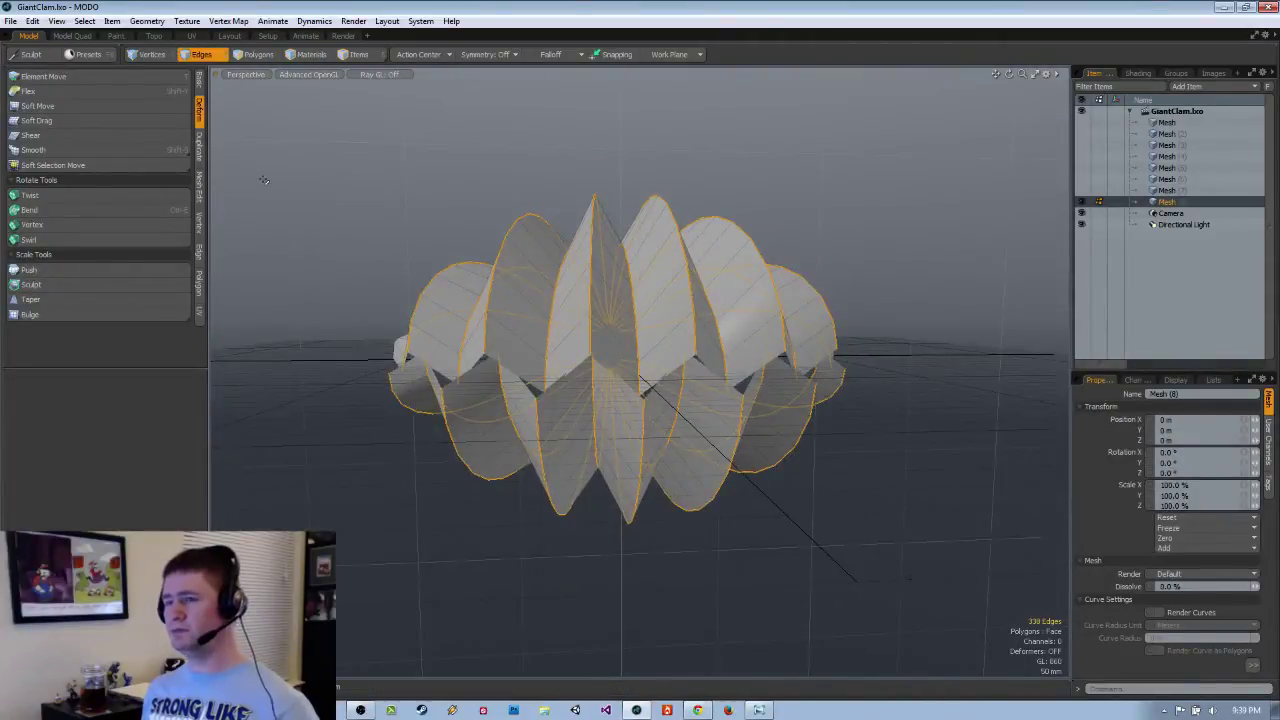
left_click(84, 21)
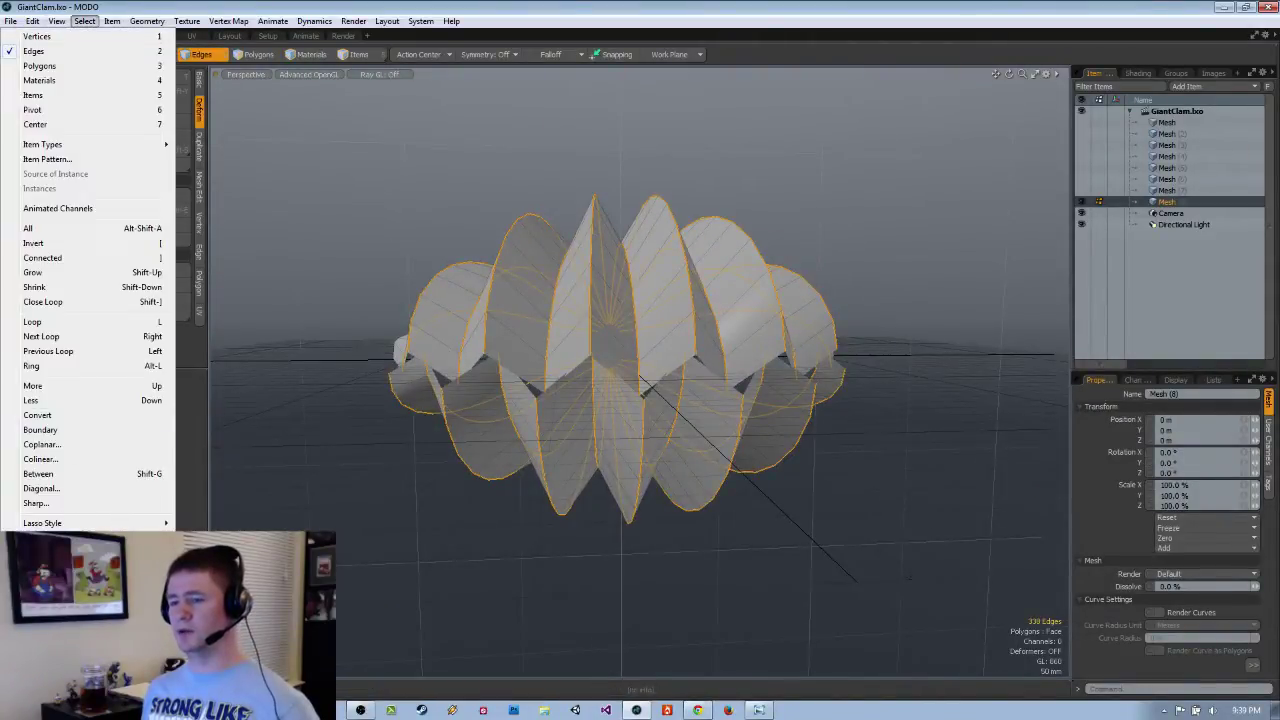
left_click(60, 558)
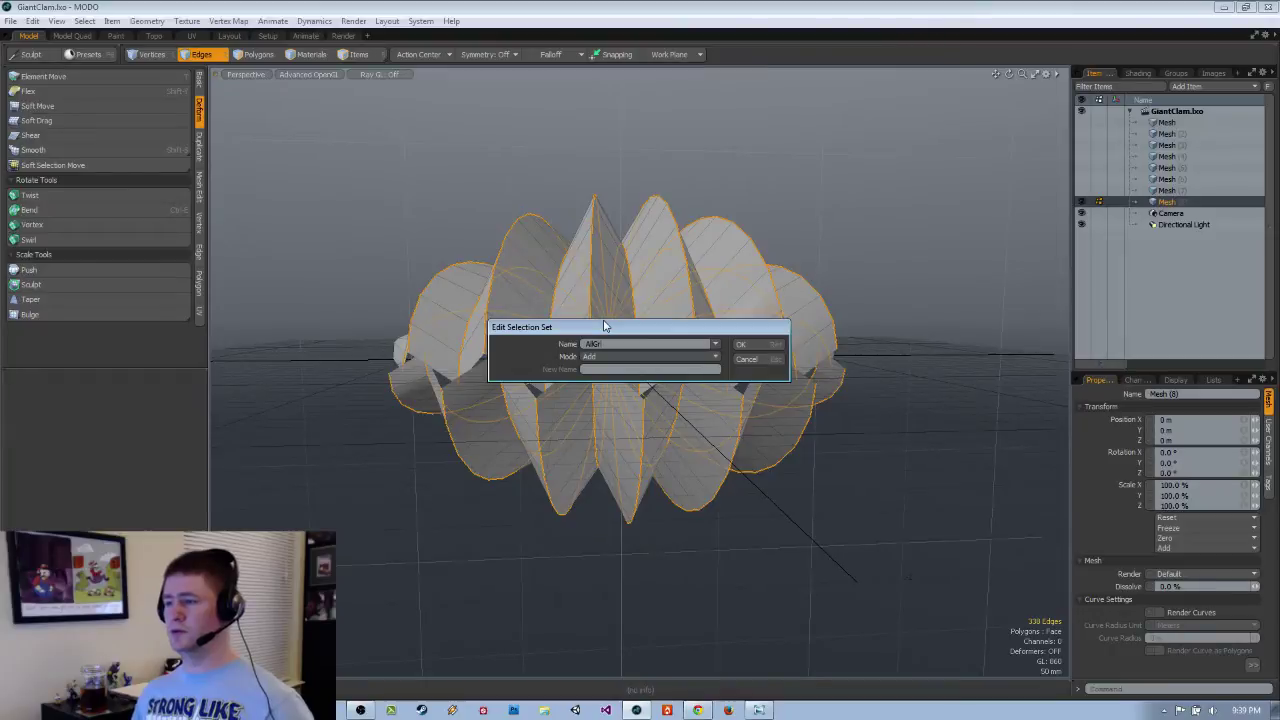
key("Return")
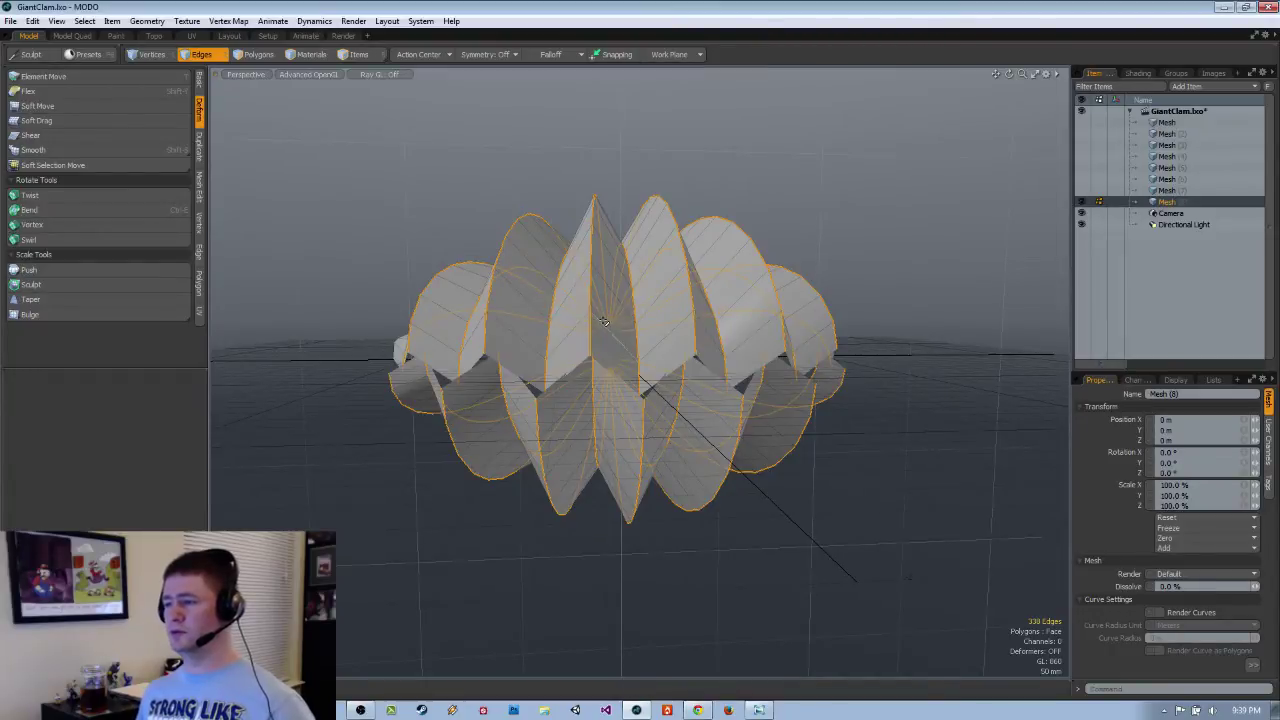
Bevel the selected rib and groove edges in Width mode with a value of 50 mm.
key("b")
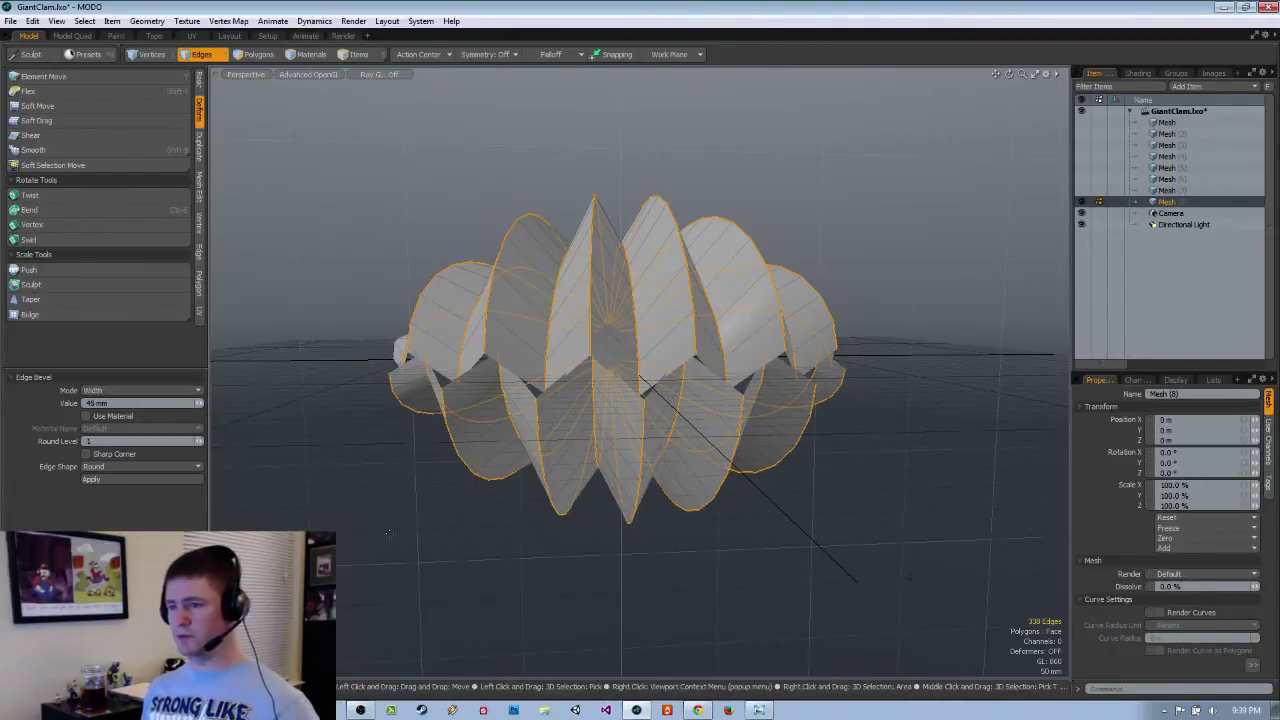
left_click_drag(640, 357, 675, 355)
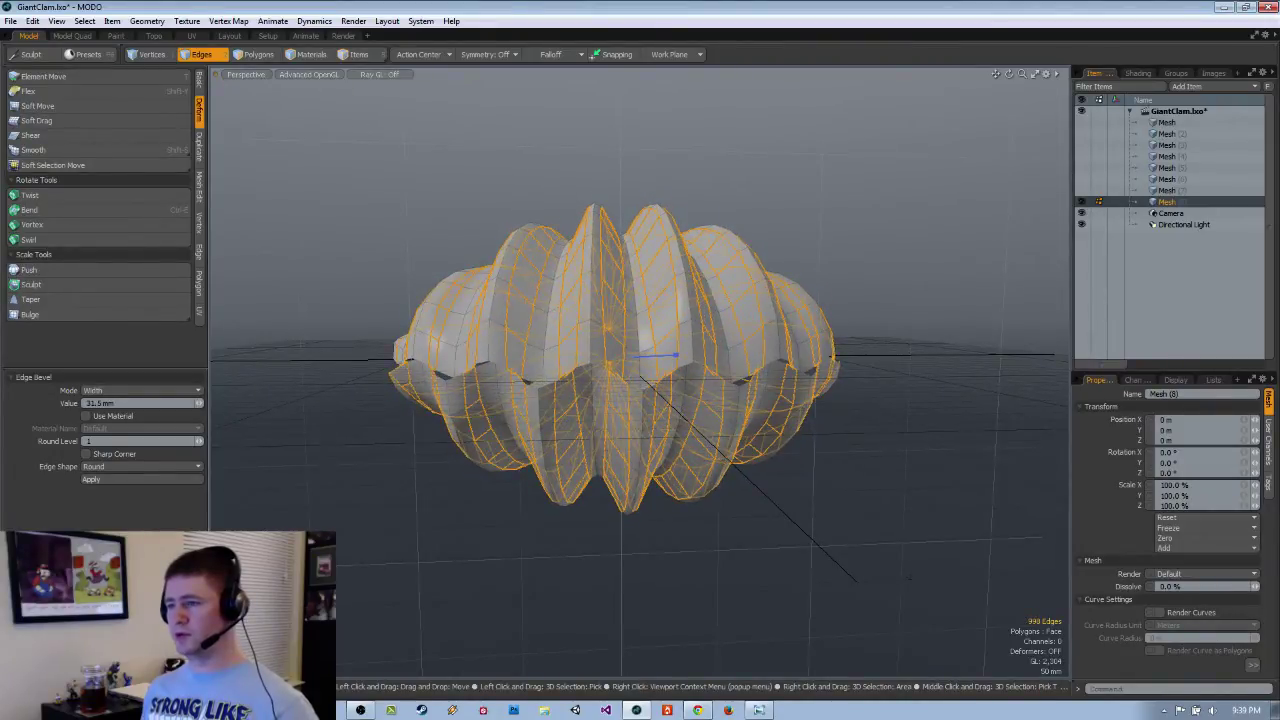
left_click_drag(490, 512, 530, 536, "alt")
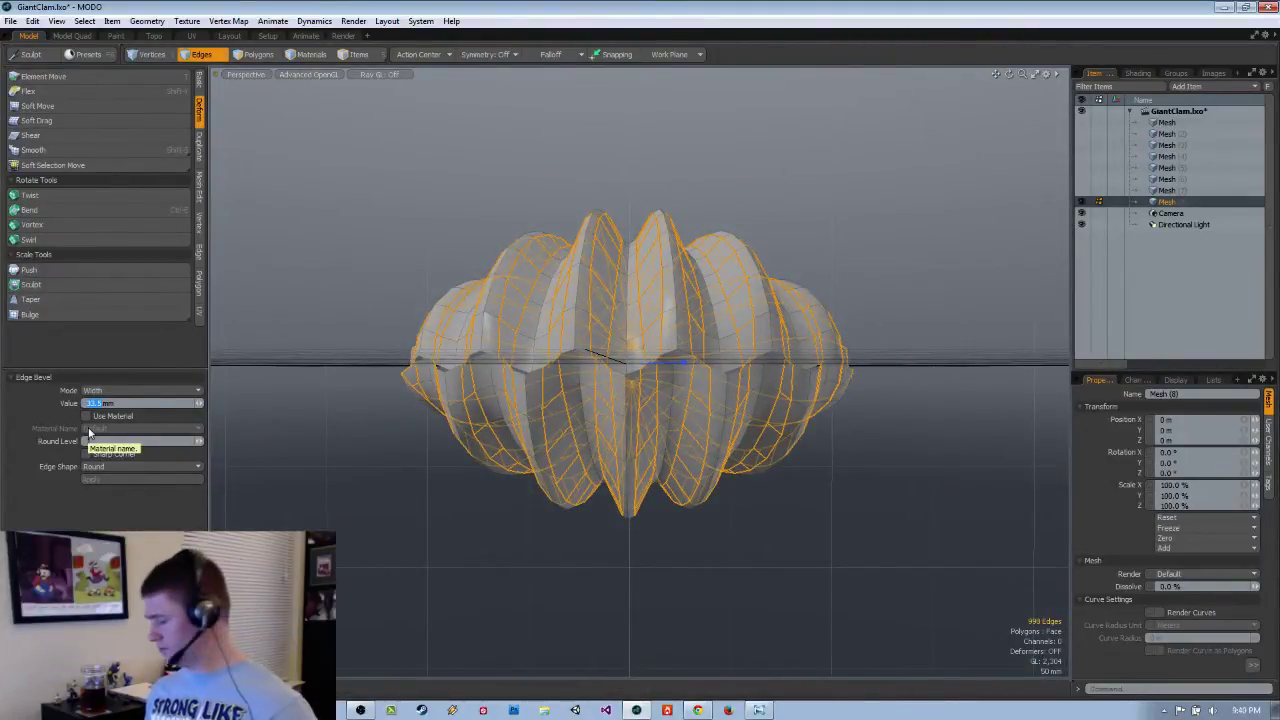
key("Return")
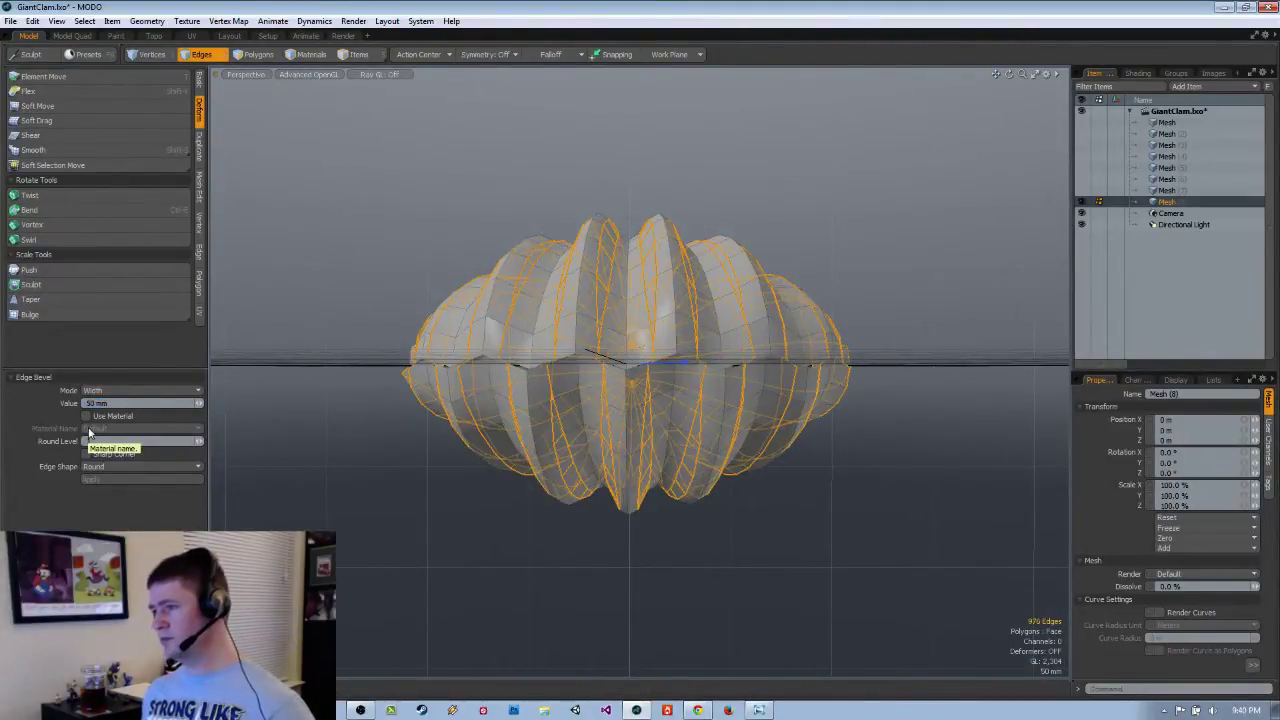
Try the edge bevel in Inset mode at 50 mm, then return it to Width mode with a value of 25 mm.
left_click(127, 382)
left_click_drag(680, 430, 1003, 466, "alt")
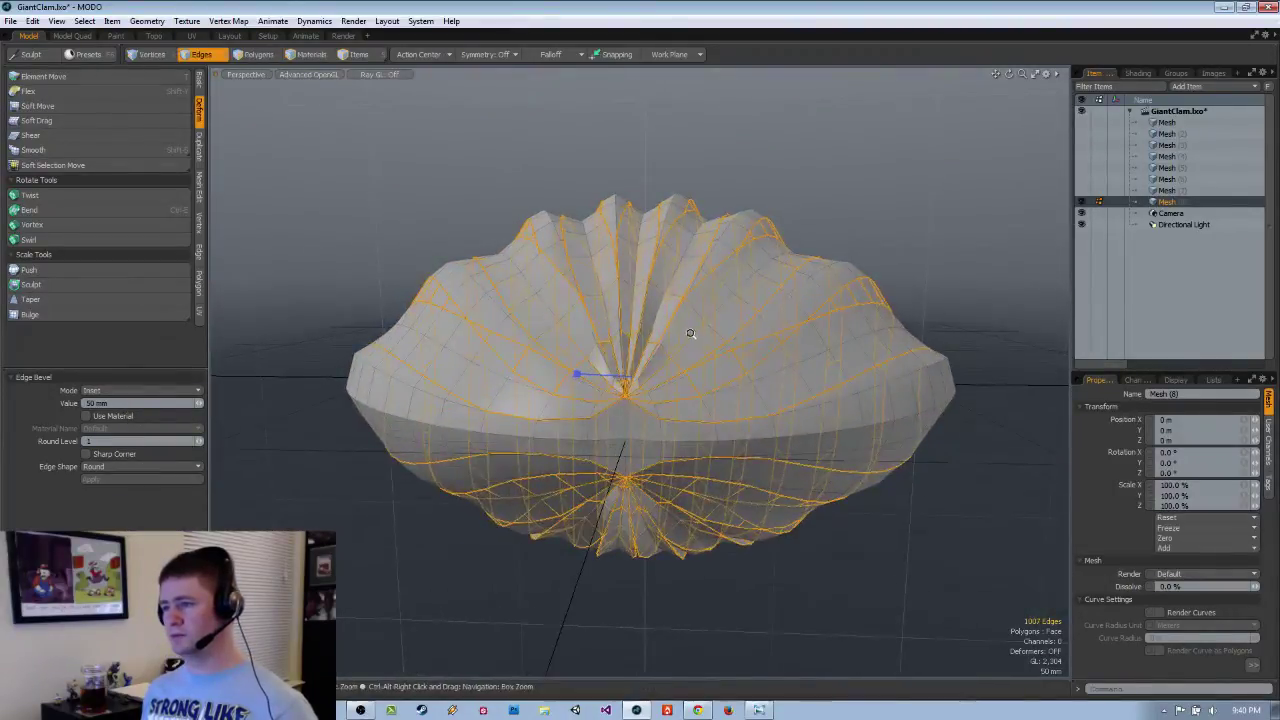
scroll(690, 336, "up", 3)
left_click_drag(694, 363, 700, 385, "alt")
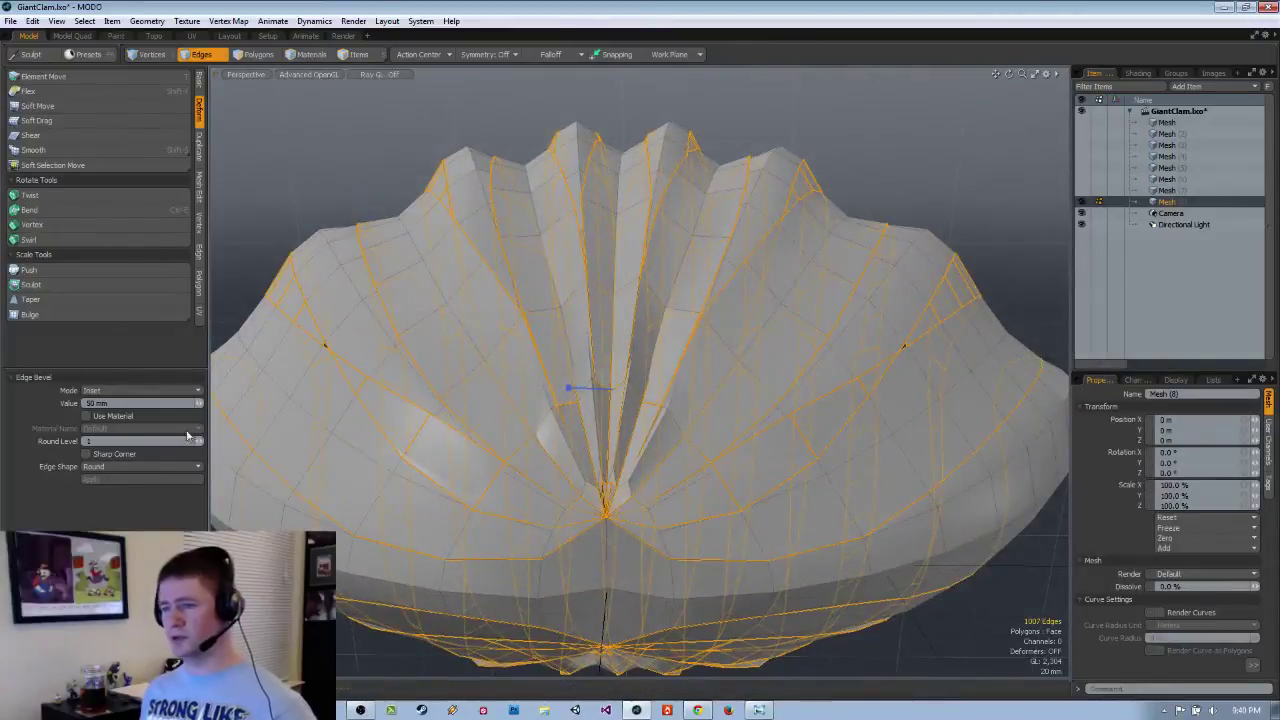
left_click(164, 393)
left_click(168, 403)
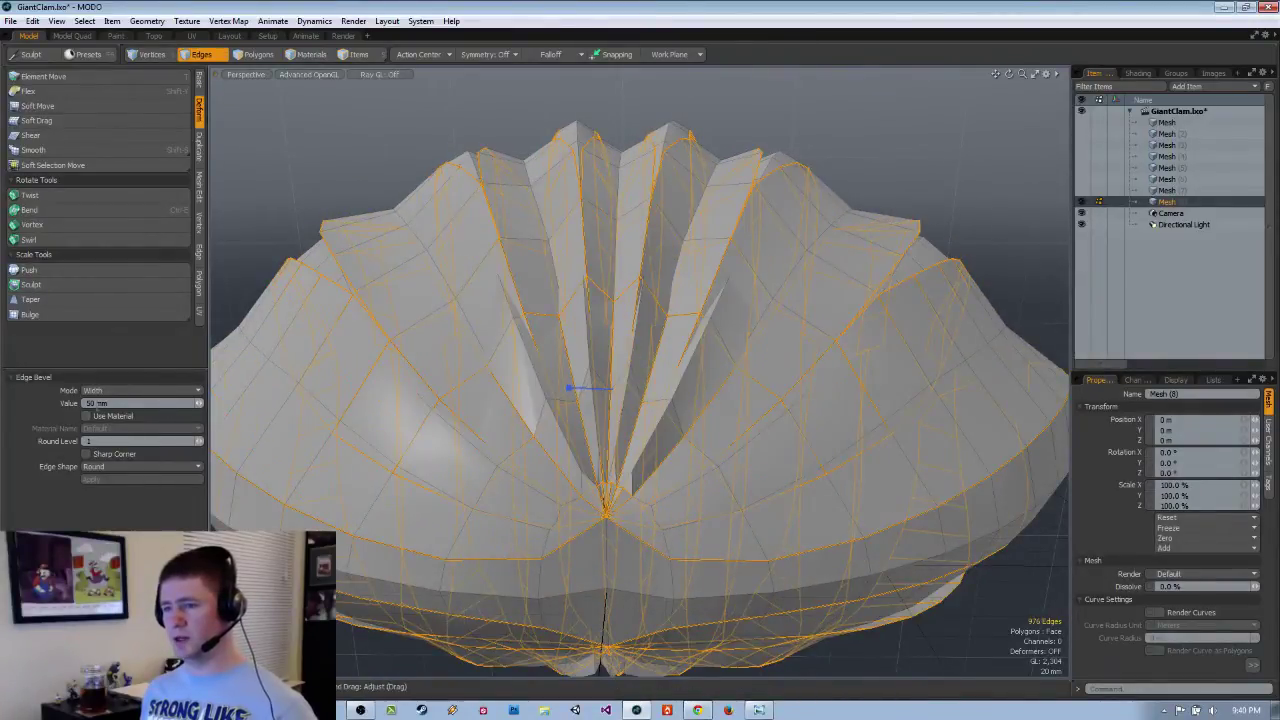
key("Return")
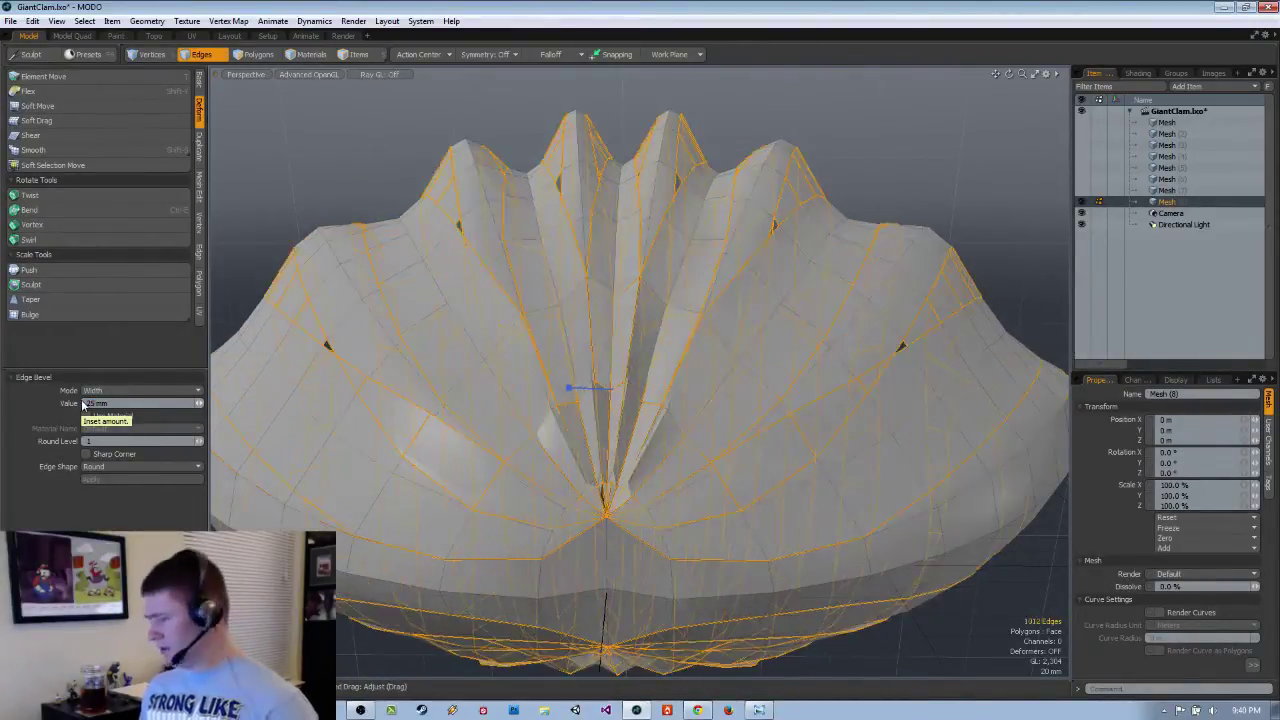
Switch the 25 mm trial bevel to Inset mode, inspect the ribs and undo the bevel.
left_click_drag(424, 427, 498, 414, "alt")
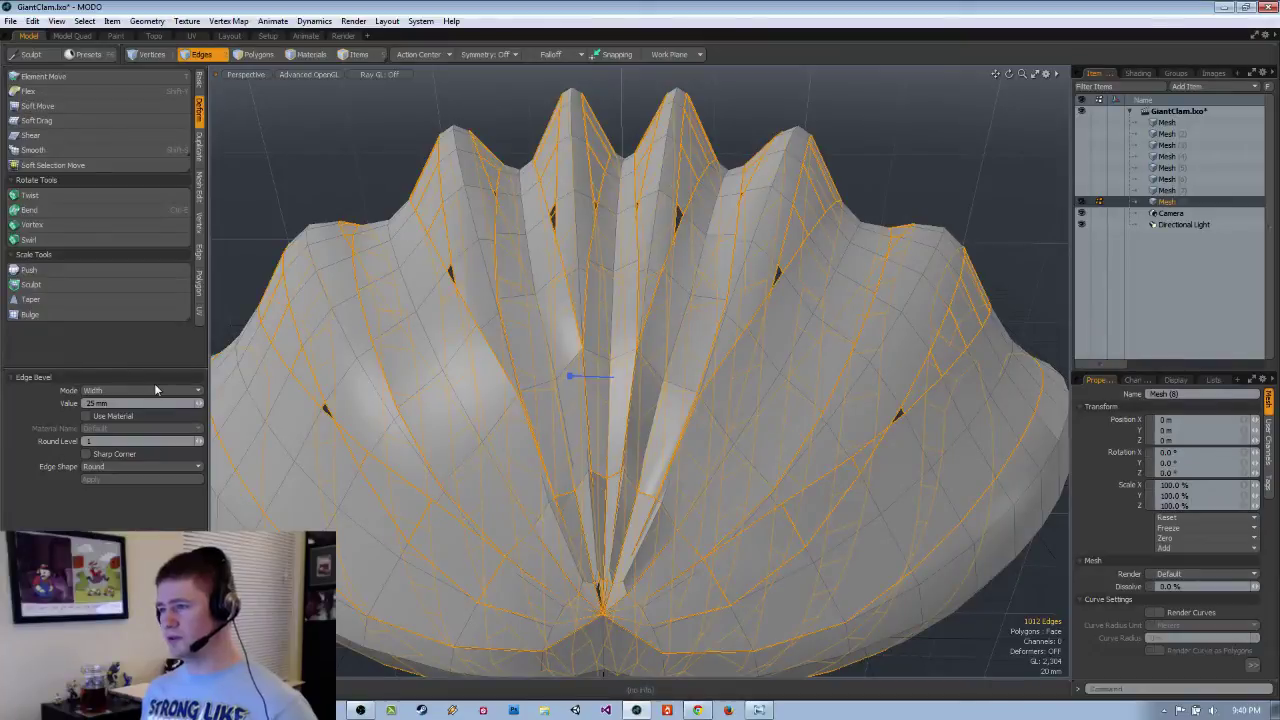
scroll(155, 387, "up", 1)
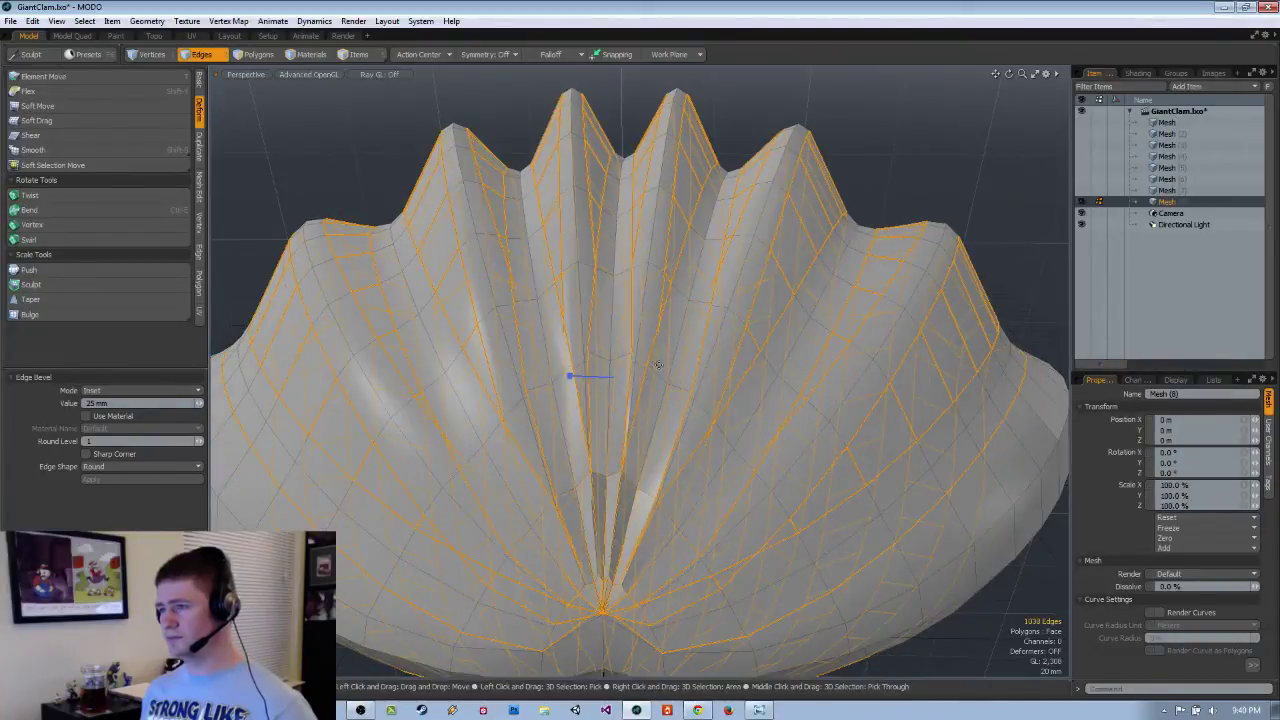
left_click_drag(571, 372, 423, 549, "alt")
key("space")
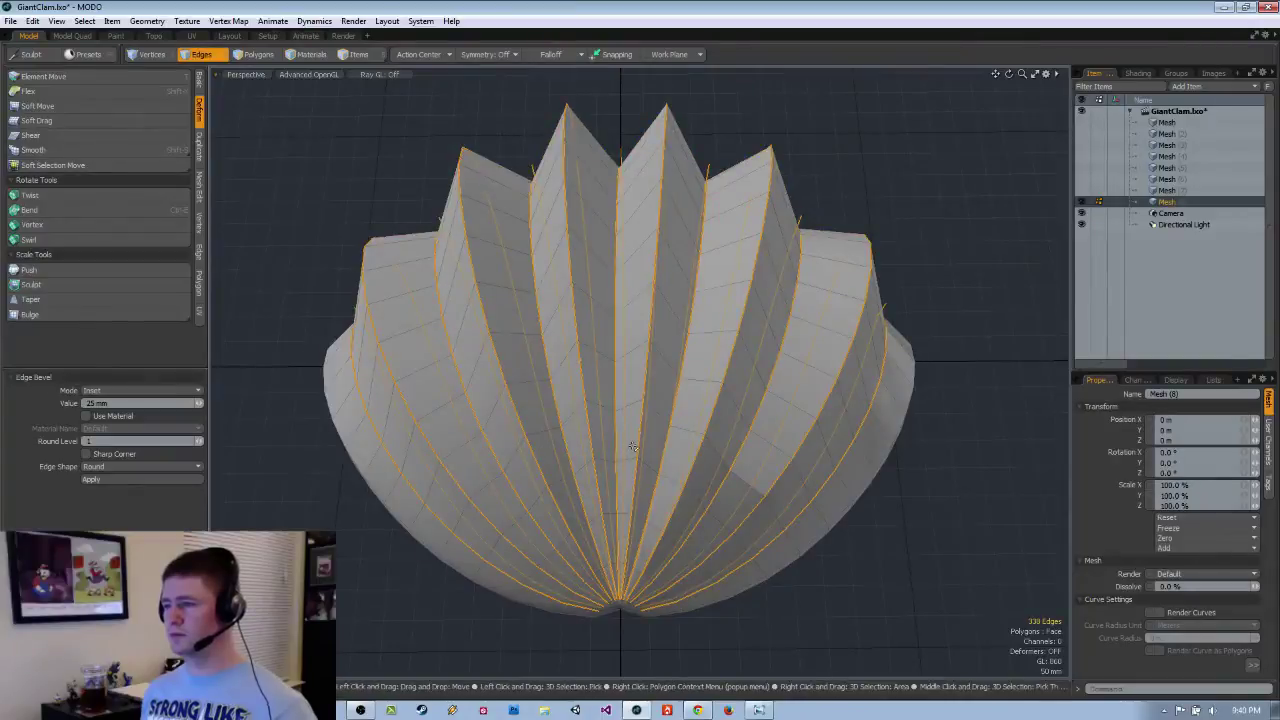
Drop the Edge Bevel tool and switch the viewport to the Top view of the whole shell.
key("space")
key("ctrl+space")
left_click(629, 320)
left_click_drag(629, 314, 568, 377, "ctrl+alt")
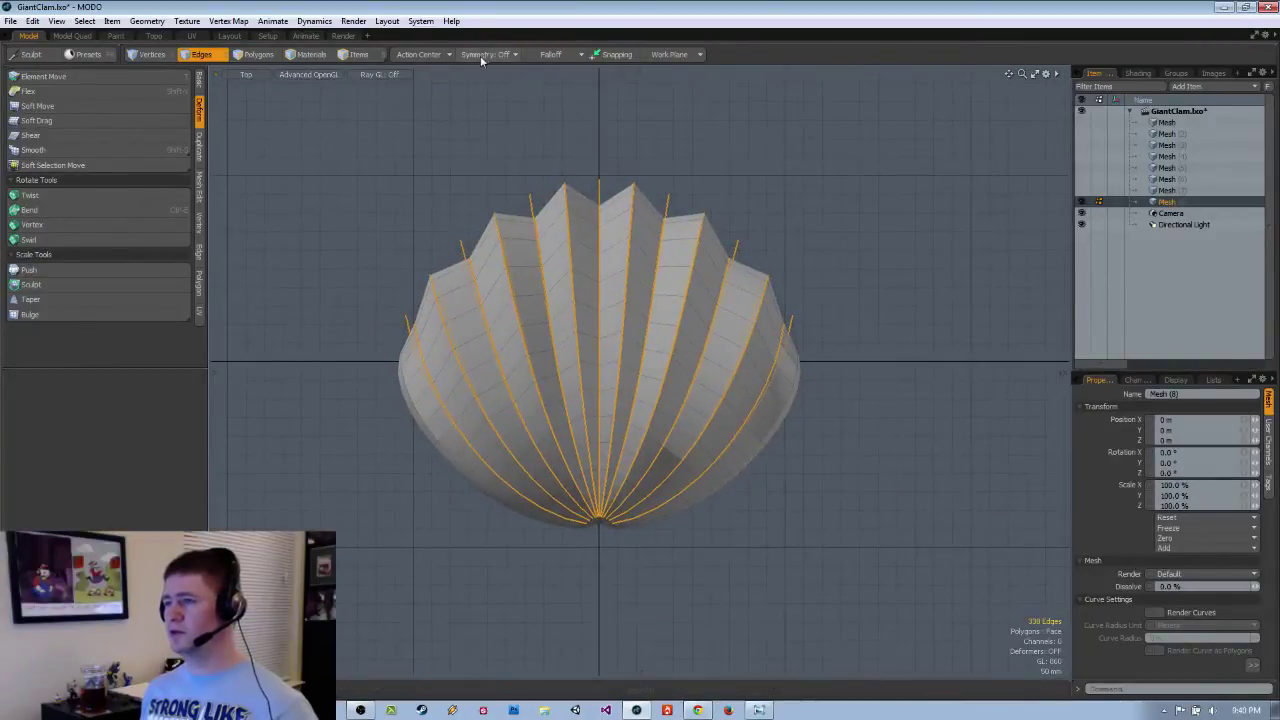
Add a linear falloff between the shell's wavy margin and hinge, along Z from about -491 mm to 436 mm, then disable snapping.
left_click(551, 56)
left_click(565, 90)
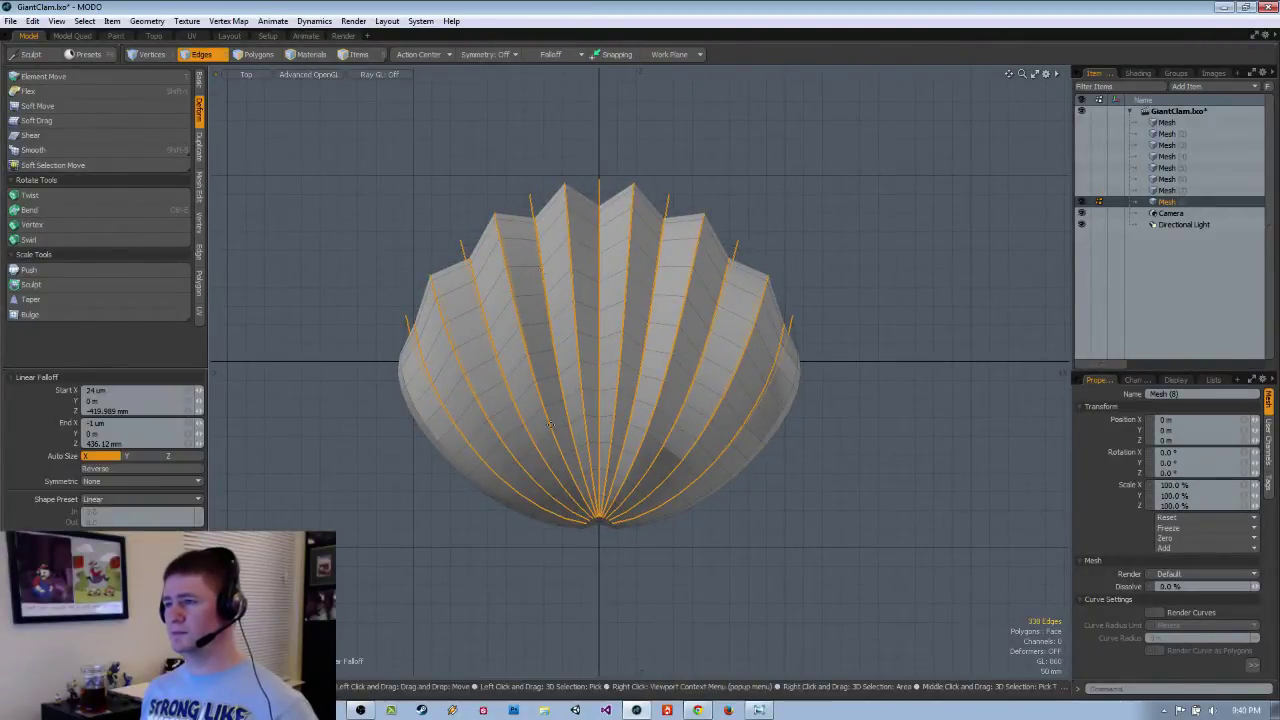
left_click(614, 54)
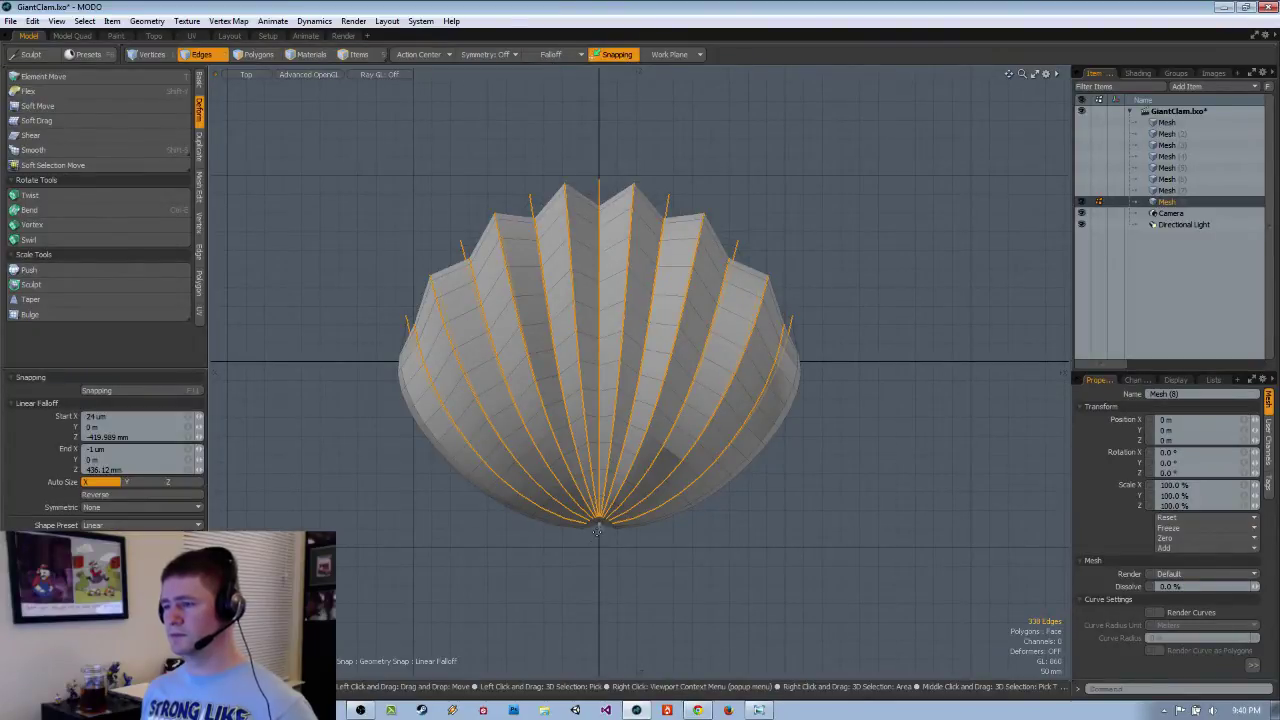
key("ctrl+space")
left_click(732, 460)
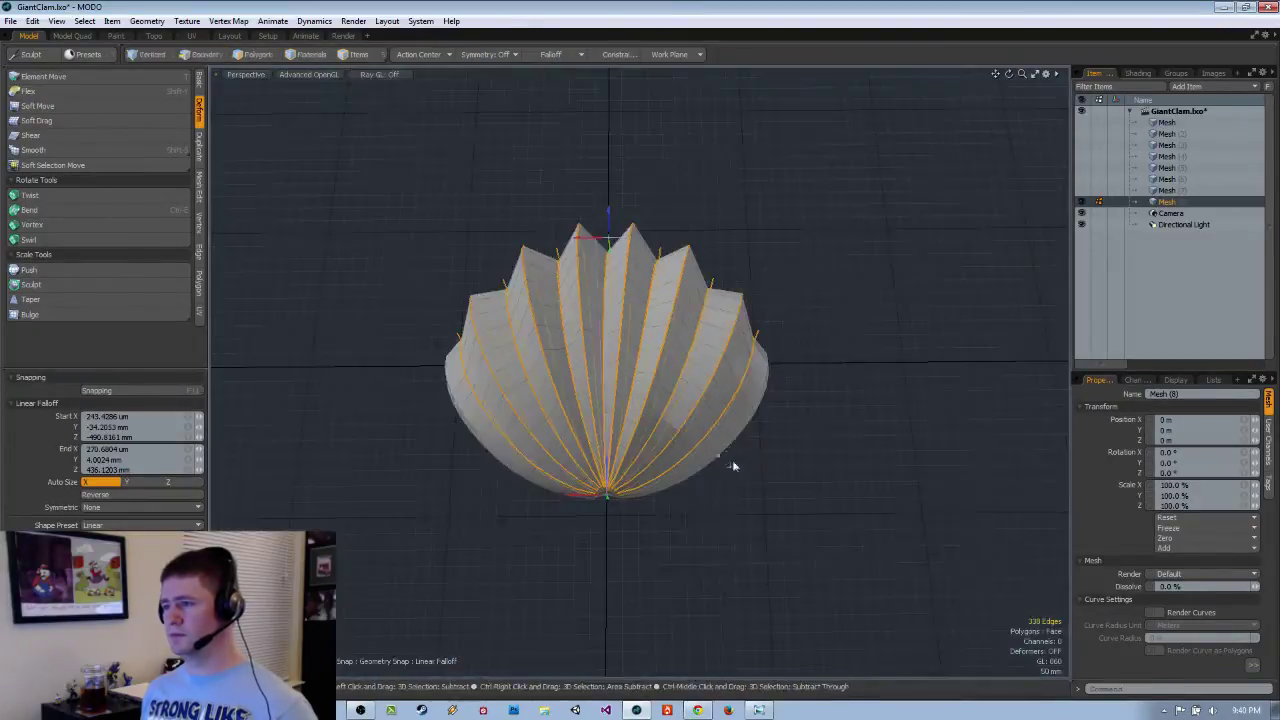
left_click_drag(732, 460, 1010, 330, "alt")
scroll(668, 468, "up", 2)
left_click_drag(668, 468, 700, 466, "alt")
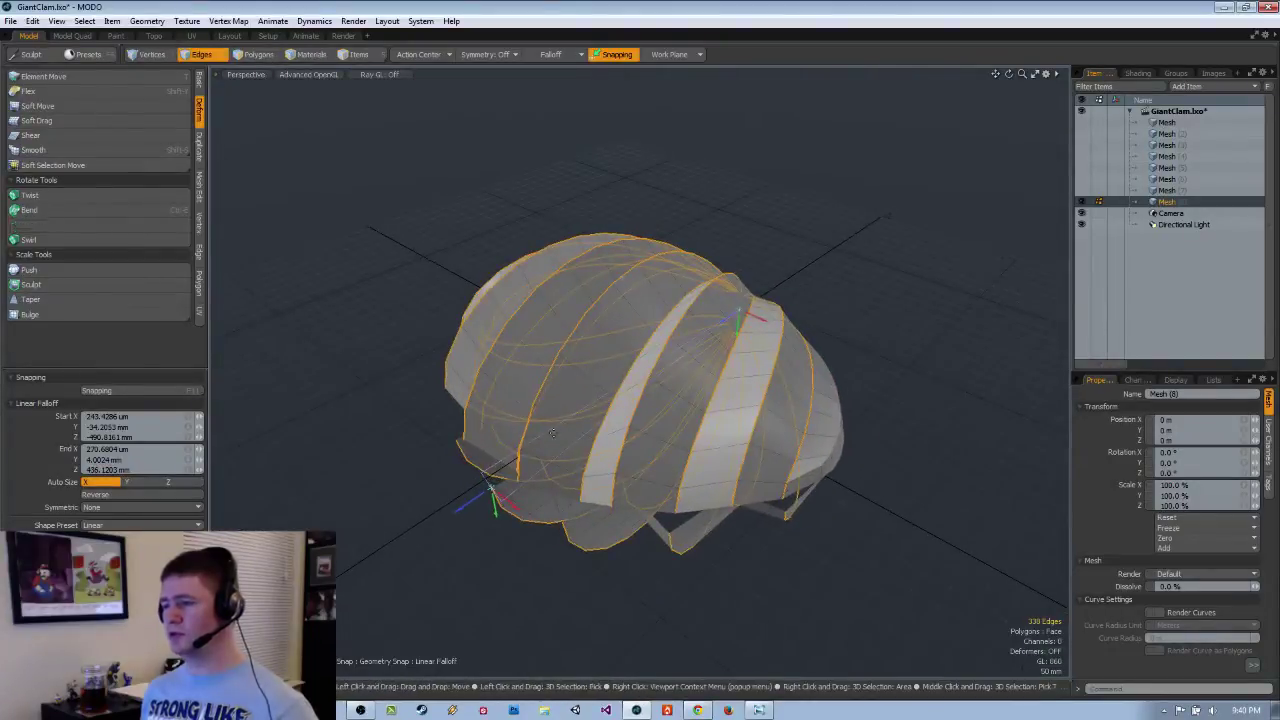
left_click(605, 56)
Bevel the selected rib and groove edges in Inset mode under the linear falloff, with a value of 40 mm.
left_click_drag(503, 223, 528, 216, "alt")
key("b")
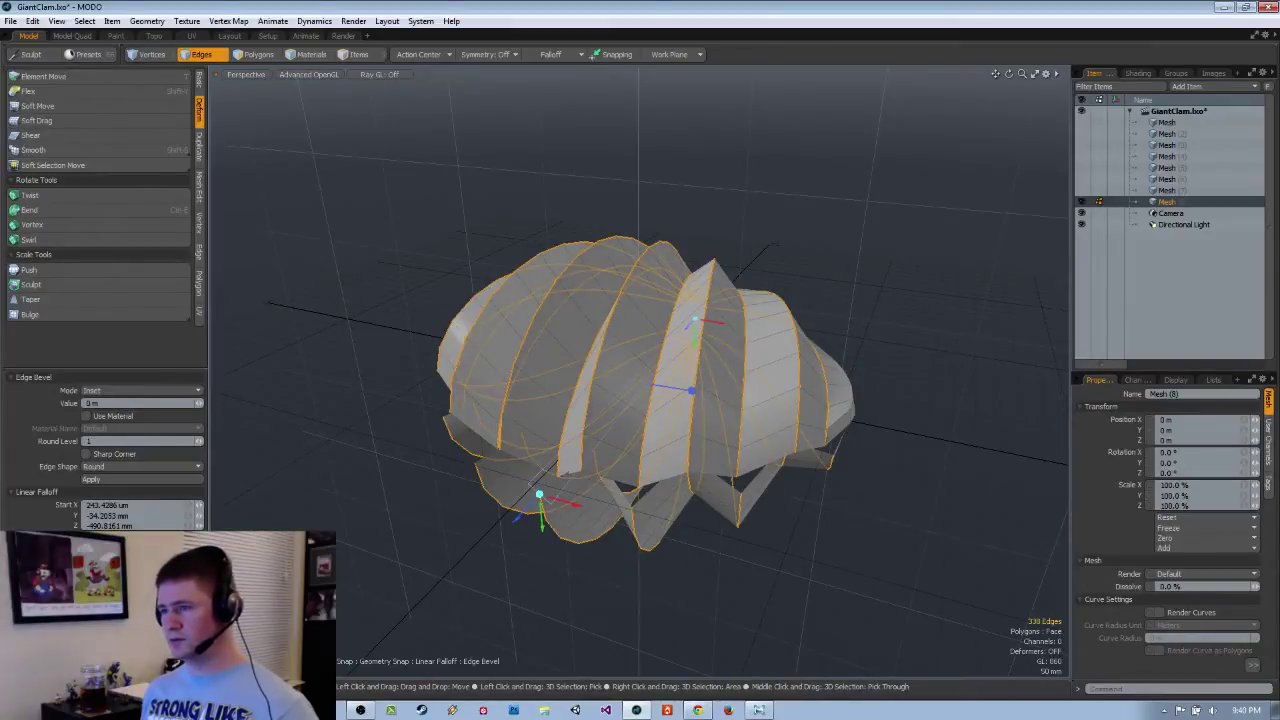
left_click_drag(691, 390, 357, 389)
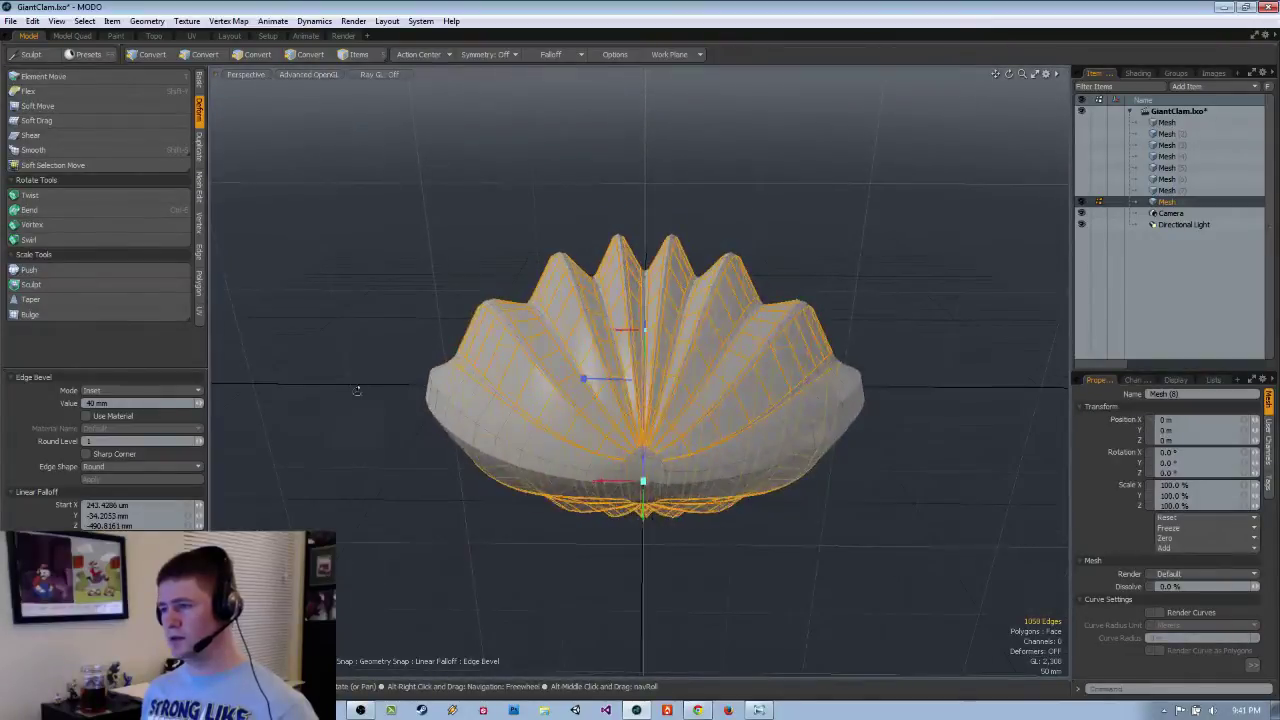
scroll(640, 380, "up", 4)
left_click_drag(640, 380, 622, 412, "alt")
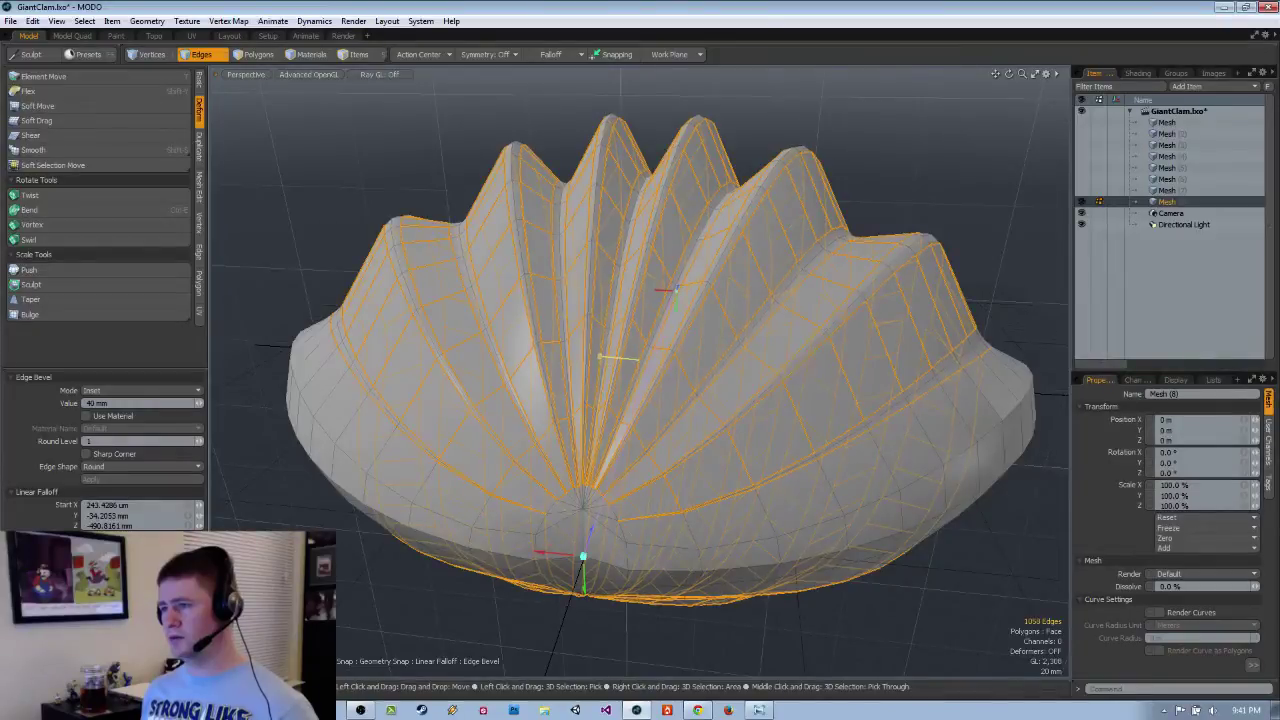
Set the falloff-weighted Inset bevel's value to 50 mm and check it on the shell's ribs.
left_click_drag(600, 357, 629, 358)
left_click_drag(690, 289, 608, 342)
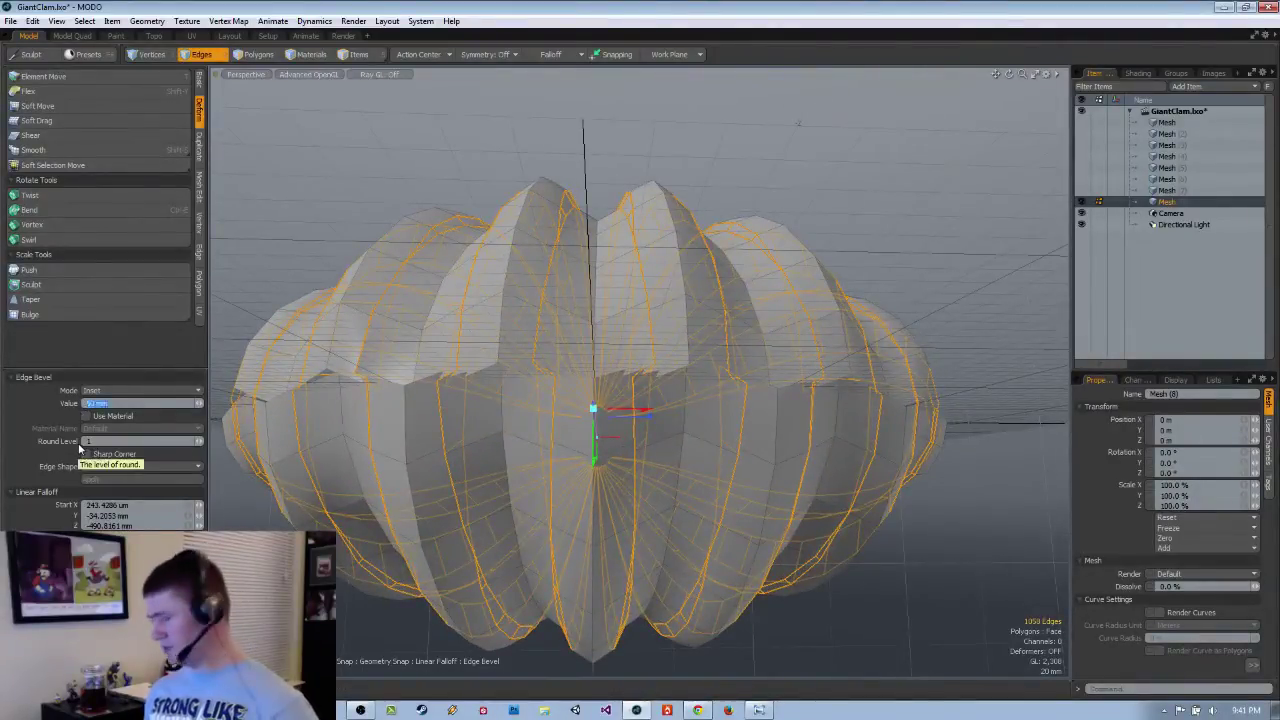
type("50")
key("Return")
left_click_drag(596, 387, 680, 360, "alt")
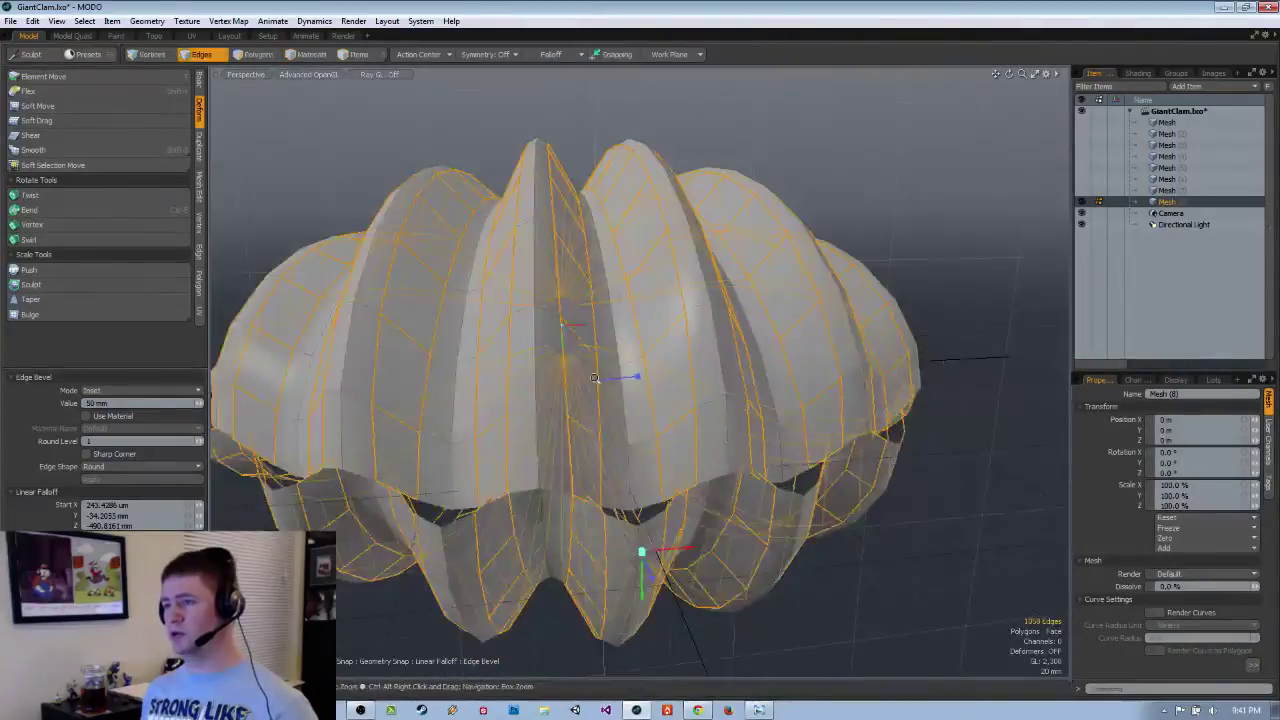
Finish the edge bevel, clear the edge selection and remove the linear falloff.
scroll(690, 355, "down", 3)
key("q")
left_click_drag(820, 304, 748, 303, "alt")
left_click(897, 249)
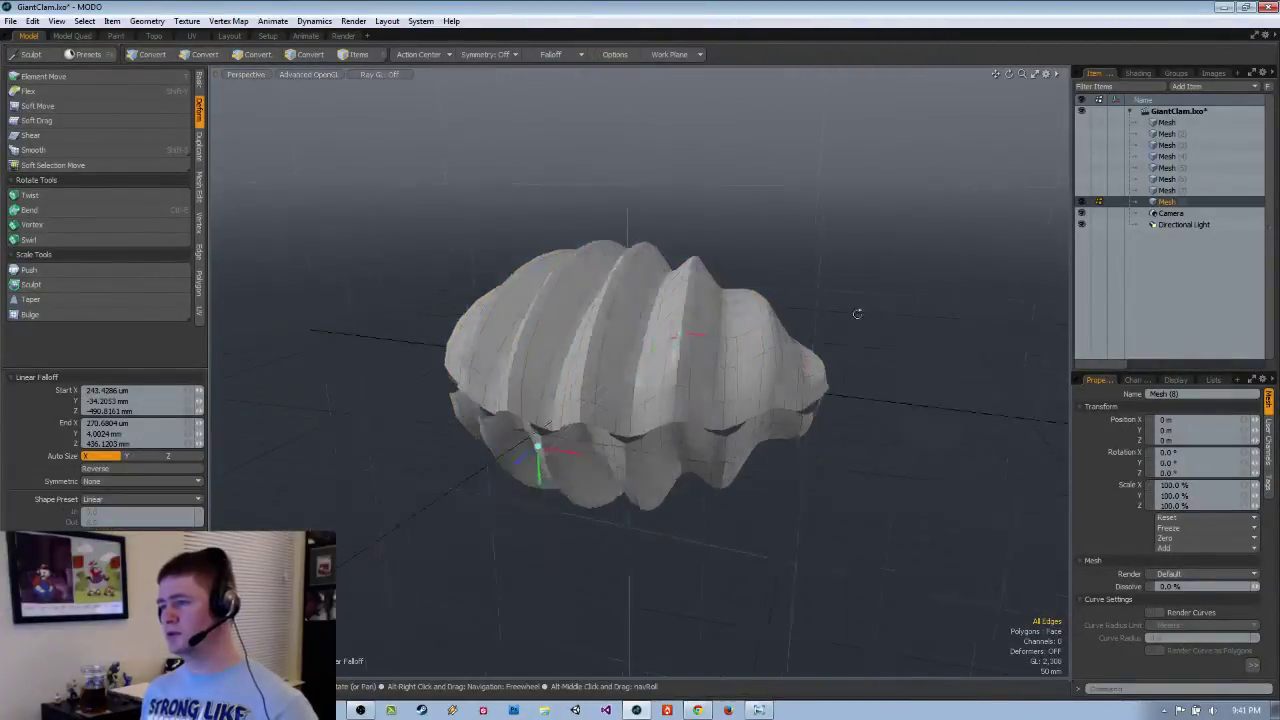
left_click_drag(857, 312, 732, 293, "alt")
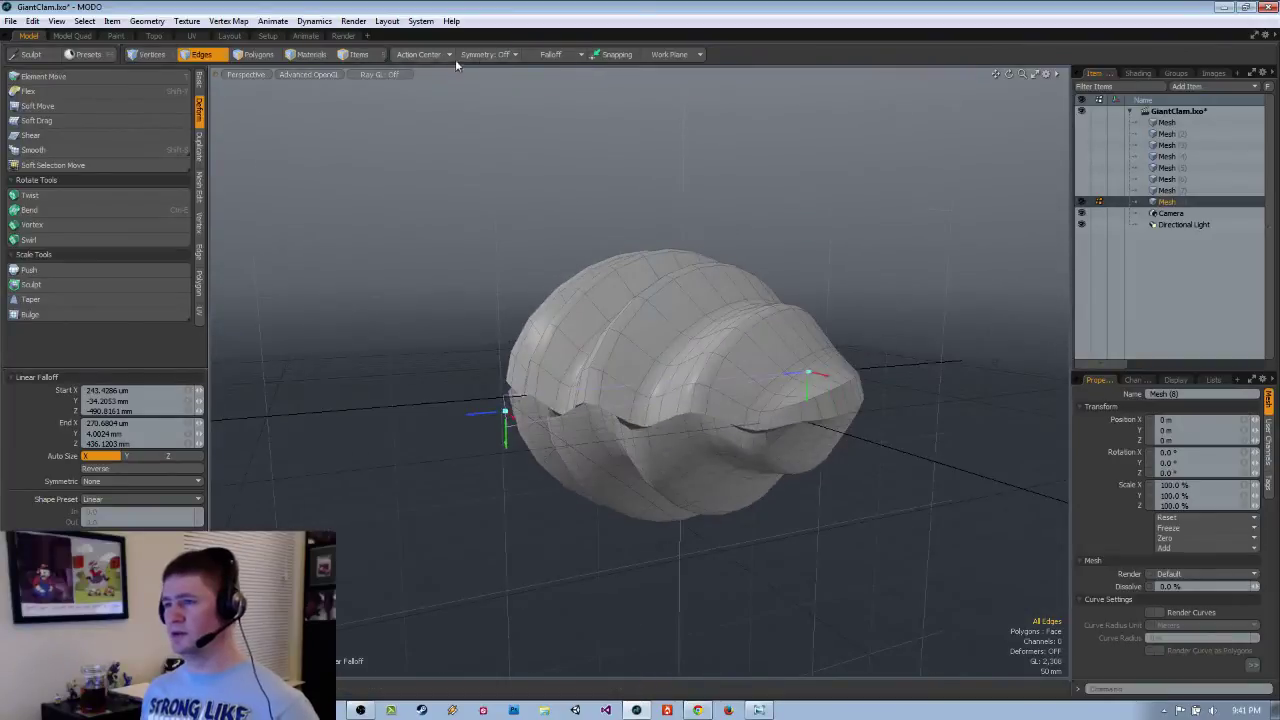
left_click(564, 55)
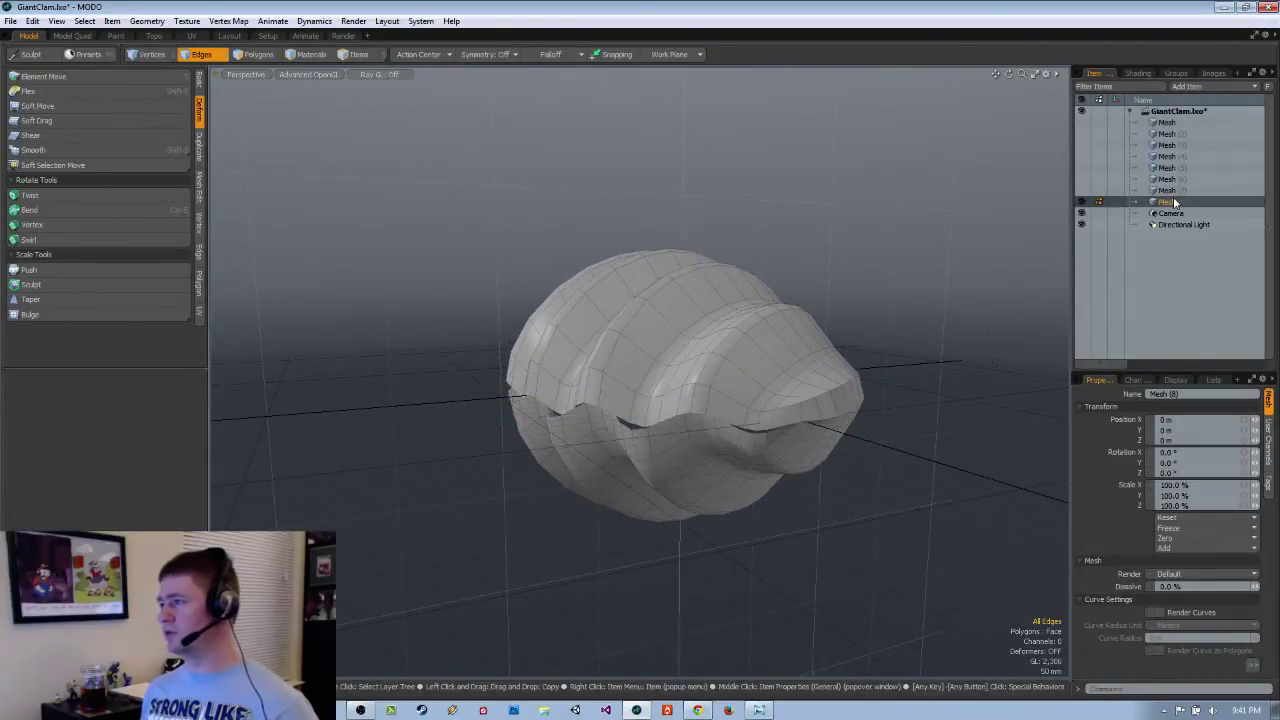
Duplicate the bevelled shell mesh and hide the original, leaving only the copy visible.
key("ctrl+d")
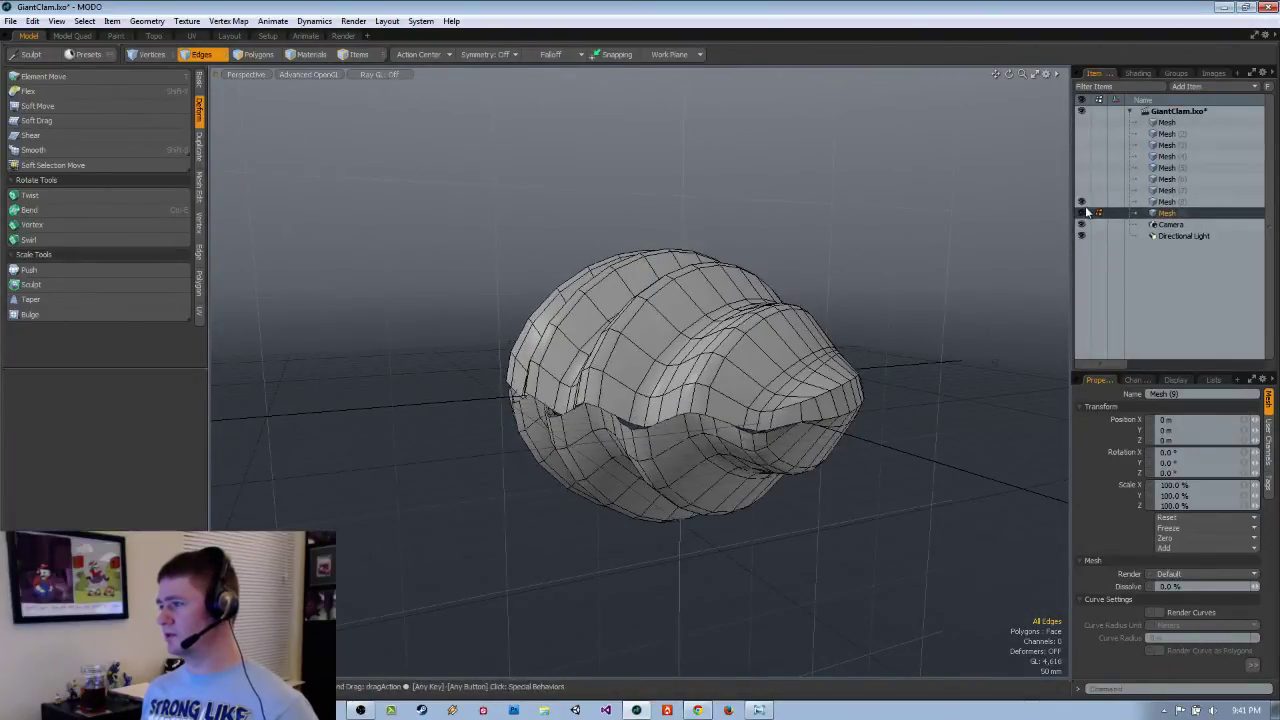
left_click_drag(1000, 268, 983, 418, "alt")
scroll(478, 481, "up", 6)
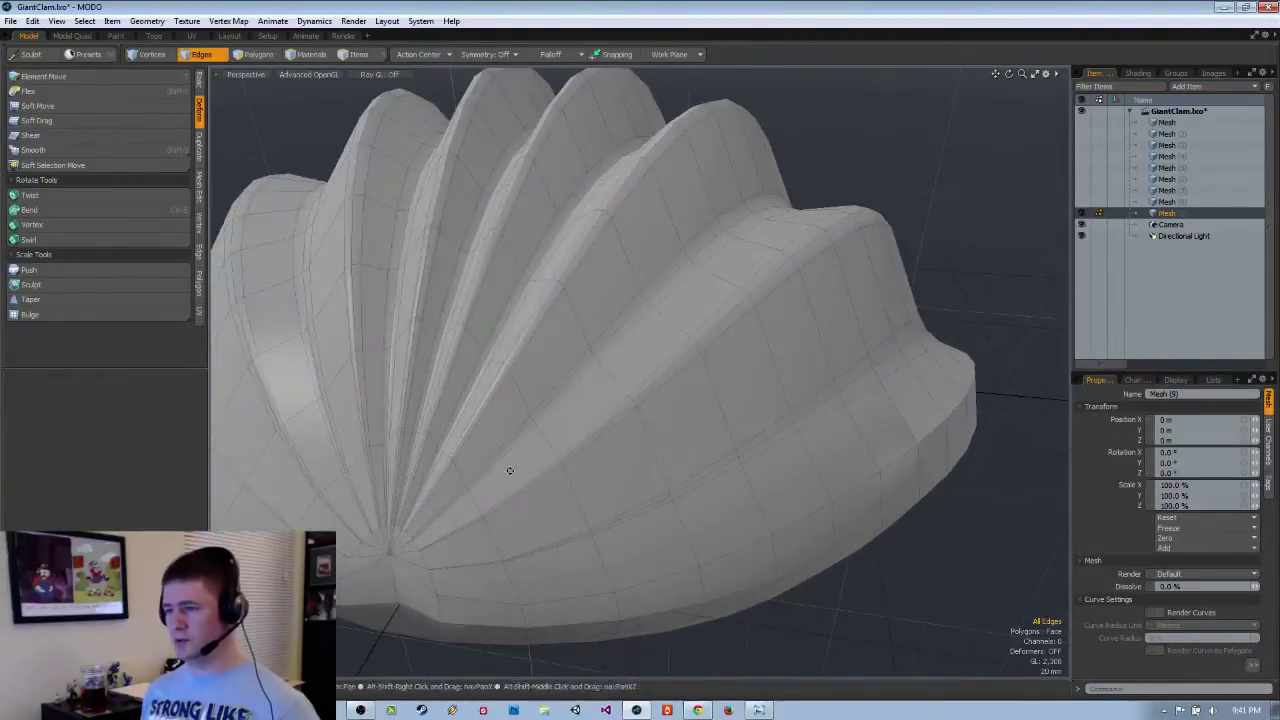
Try a single lengthwise loop slice at 50% through one rib's side strip, with Slice Selected turned off.
key("space")
left_click_drag(478, 481, 610, 450, "alt")
key("space")
scroll(634, 411, "down", 6)
key("space")
left_click_drag(594, 552, 586, 517)
key("alt+c")
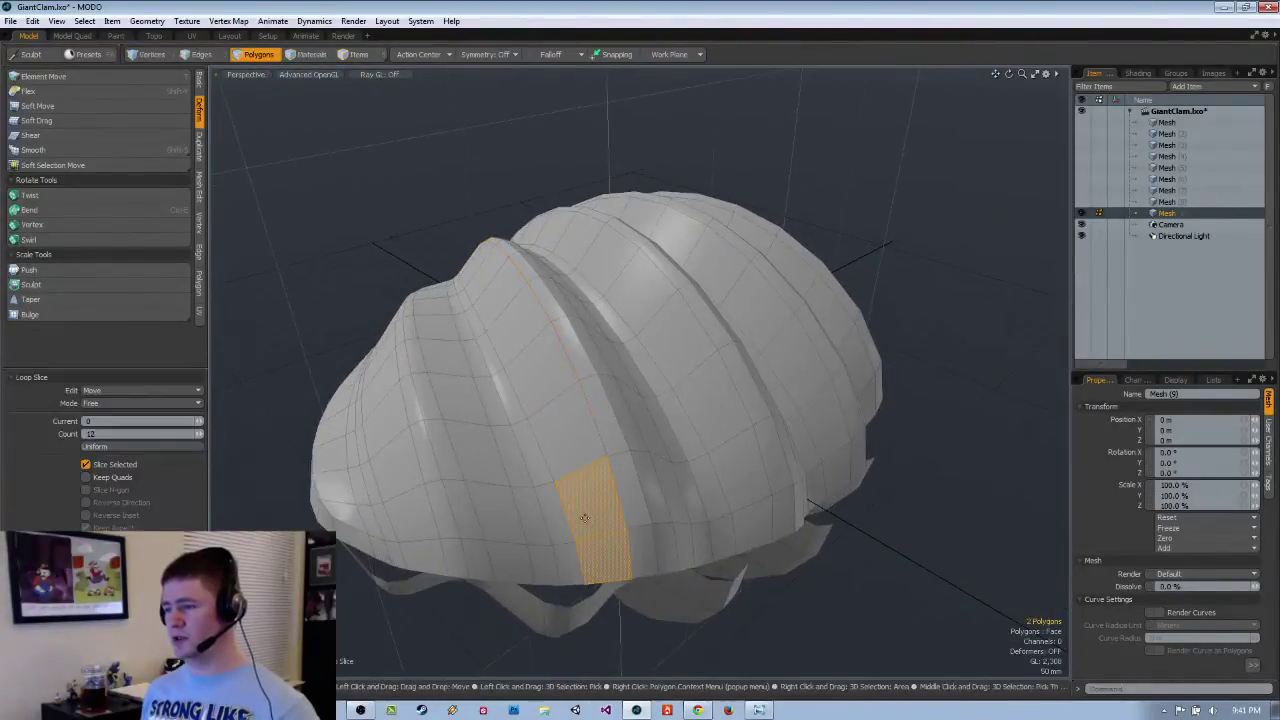
left_click(586, 517)
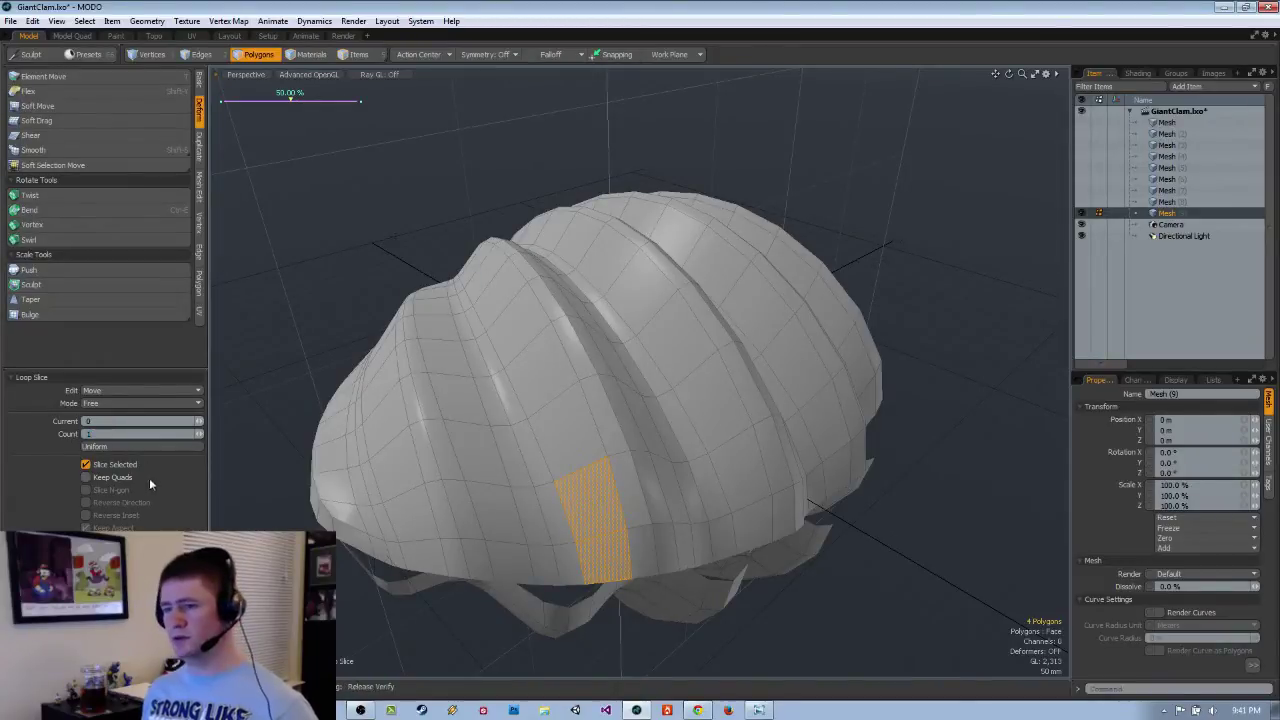
left_click(115, 468)
left_click_drag(691, 349, 520, 363, "alt")
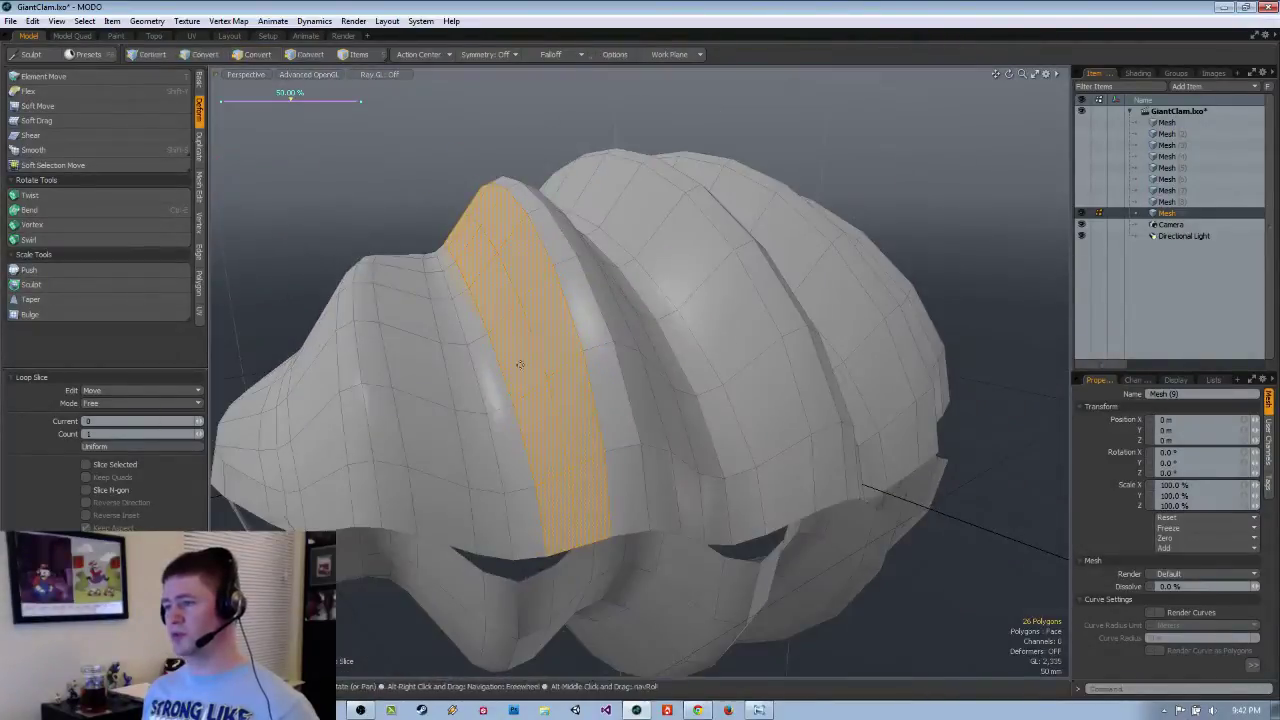
left_click_drag(572, 424, 544, 396, "alt")
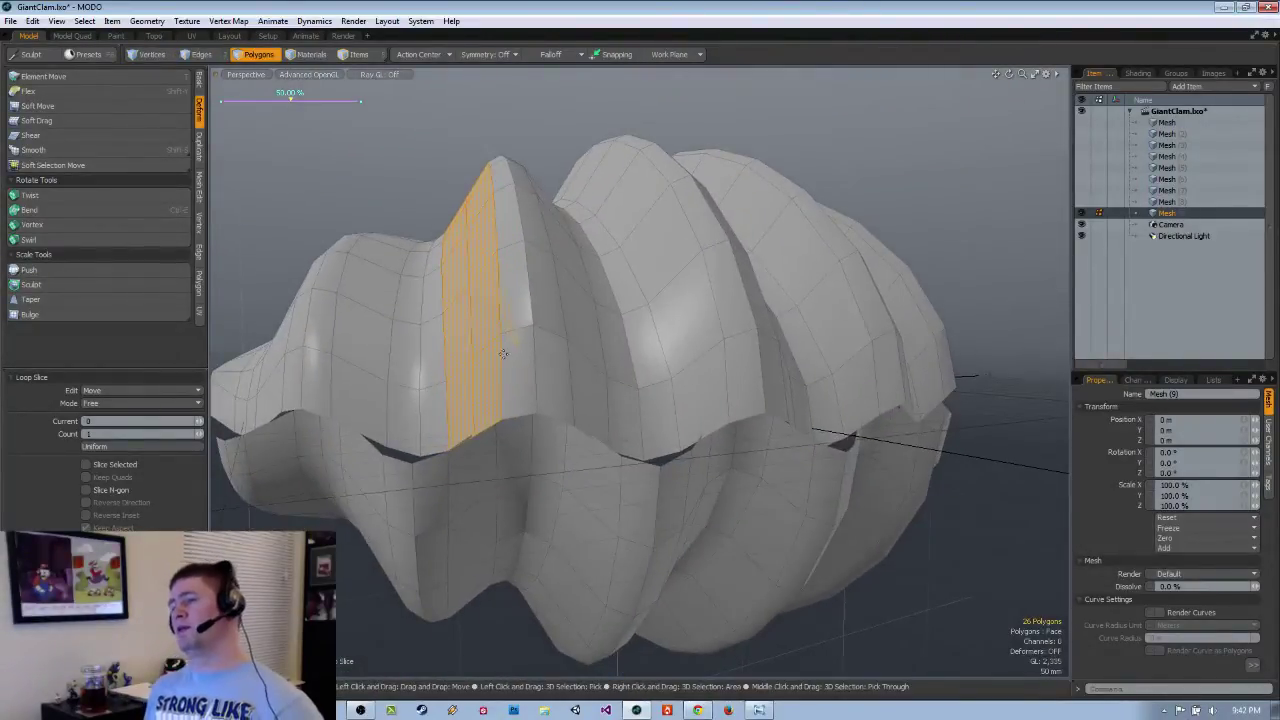
mouse_move(494, 297)
left_mouse_down("alt")
mouse_move(489, 286)
mouse_move(501, 314)
left_mouse_up("alt")
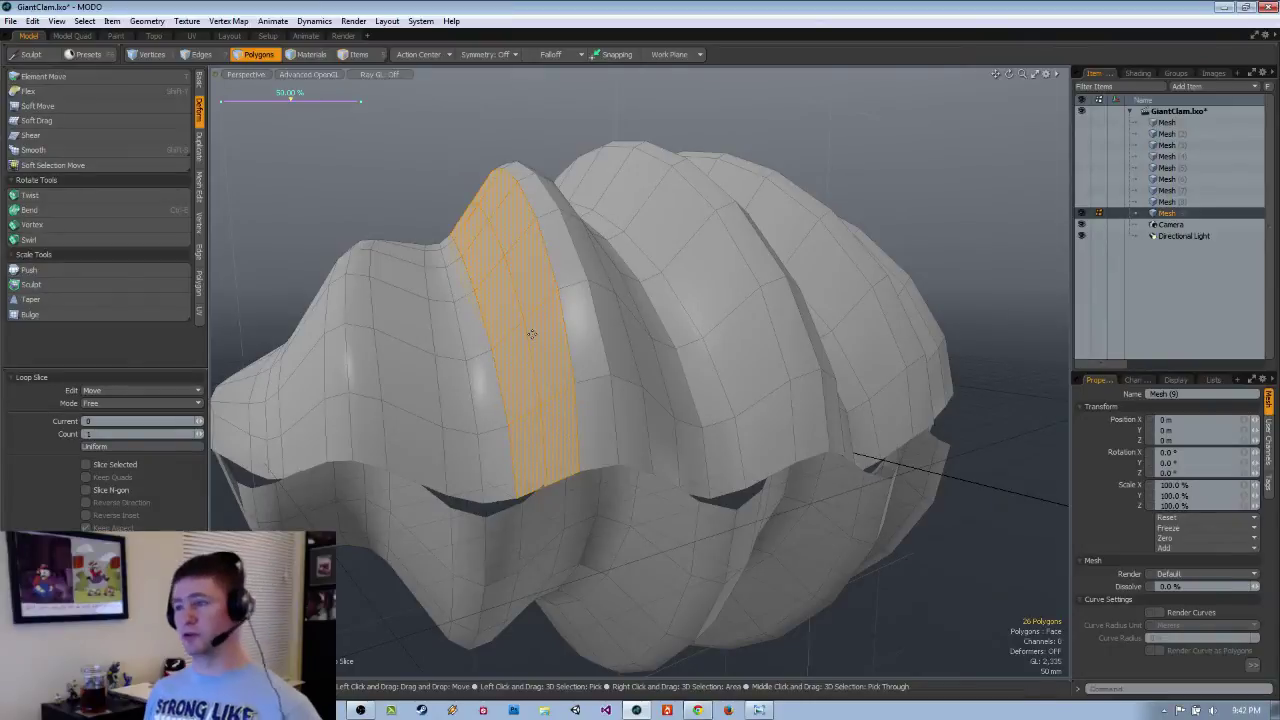
left_click_drag(541, 331, 583, 305, "alt")
Try removing the two edge loops bordering the sliced strip, and undo the removal.
key("1")
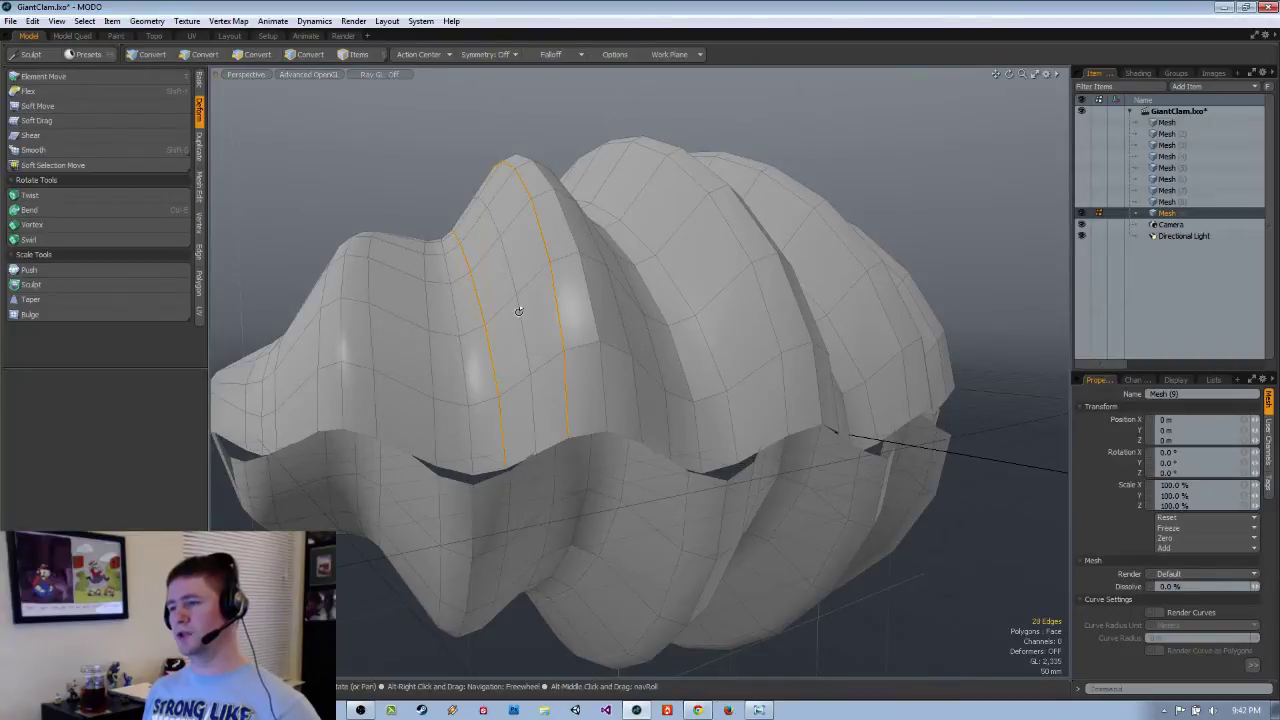
key("BackSpace")
left_click_drag(498, 311, 466, 254, "alt")
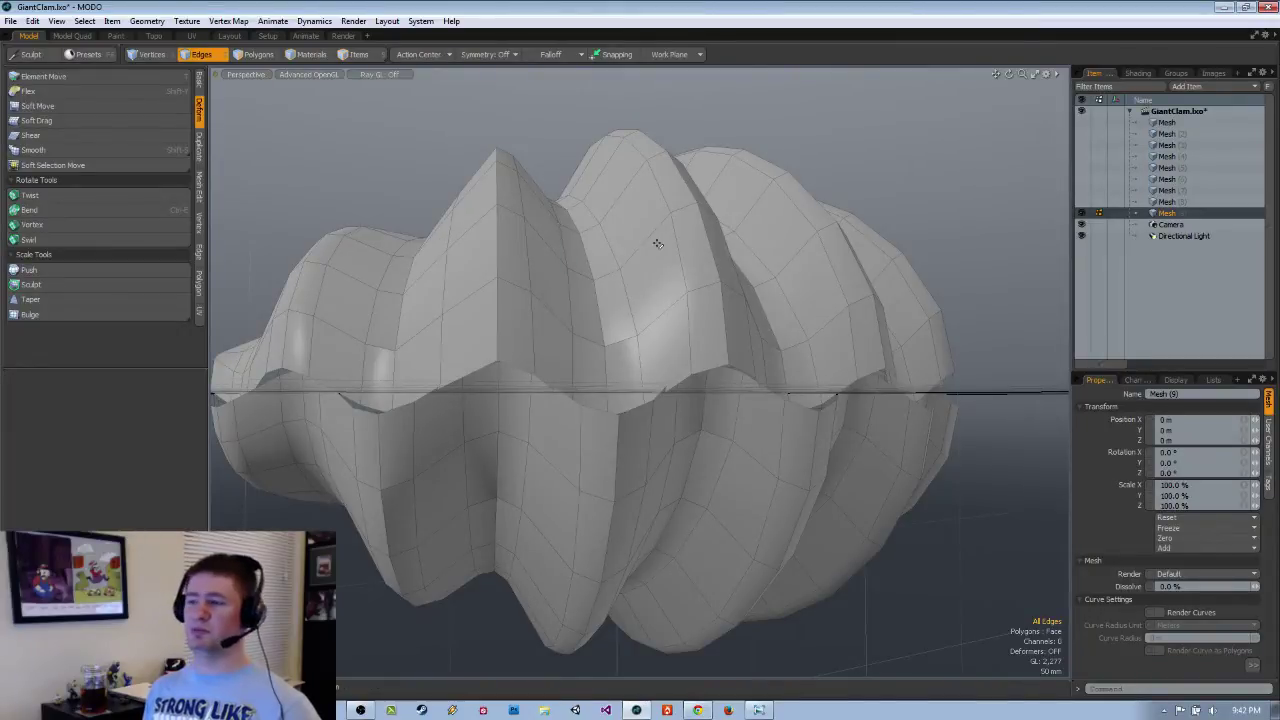
key("ctrl+z")
left_click_drag(505, 252, 697, 407, "alt")
Undo the lengthwise loop slice on the rib strip and clear the polygon selection.
key("ctrl+z")
key("l")
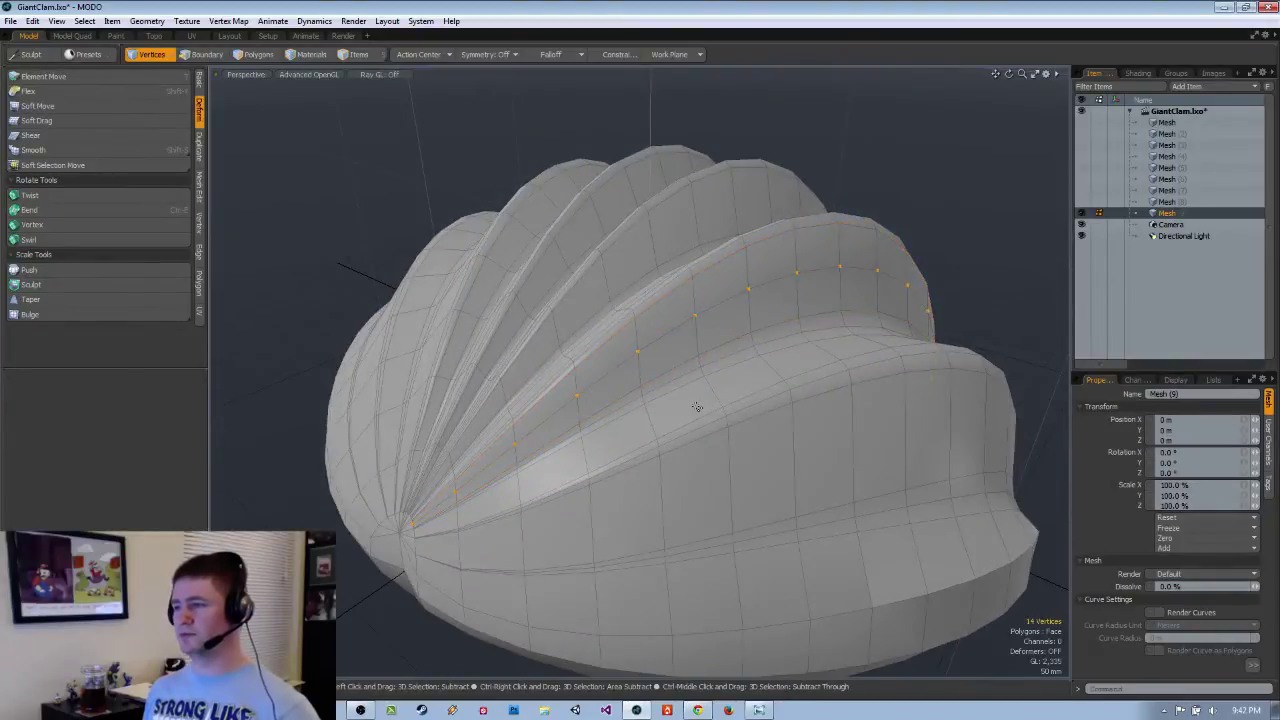
key("ctrl+z")
key("ctrl+z")
key("ctrl+z")
left_click_drag(711, 406, 634, 346, "alt")
key("space")
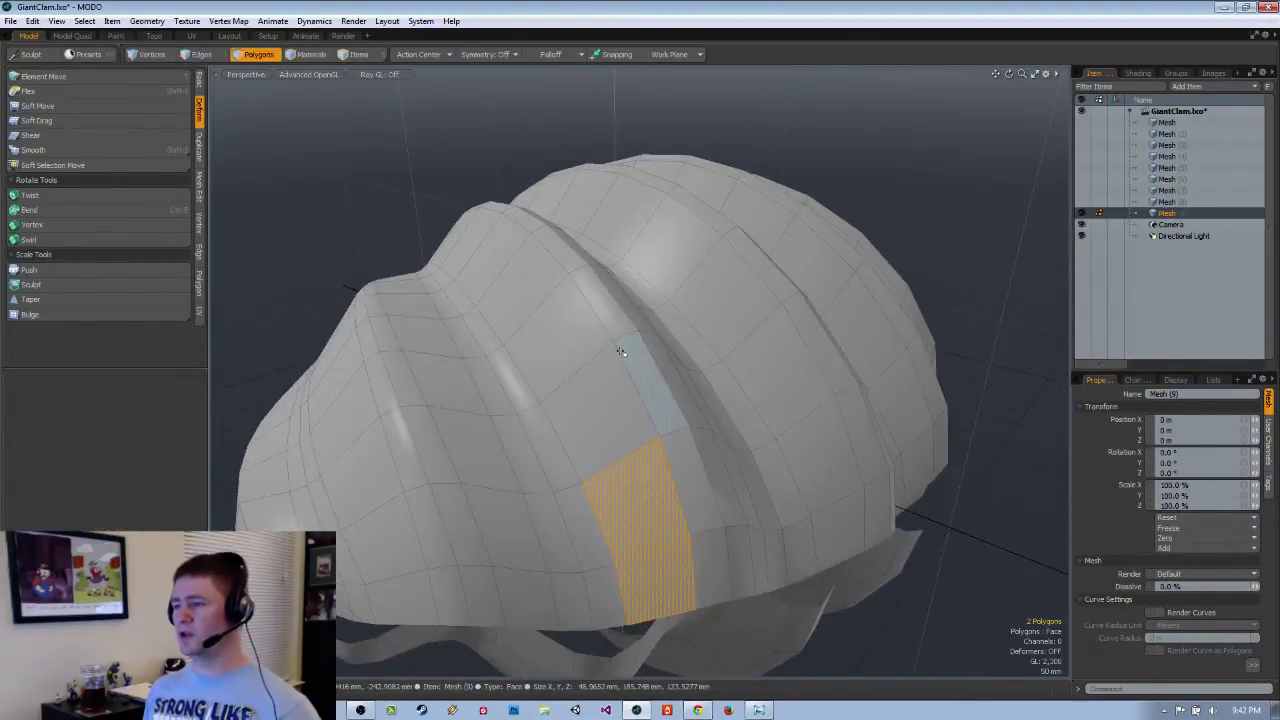
left_click(443, 169)
Examine the bevelled rib strips where they converge at the hinge and run towards the shell's margin.
left_click_drag(604, 400, 631, 311, "alt")
scroll(643, 328, "down", 3)
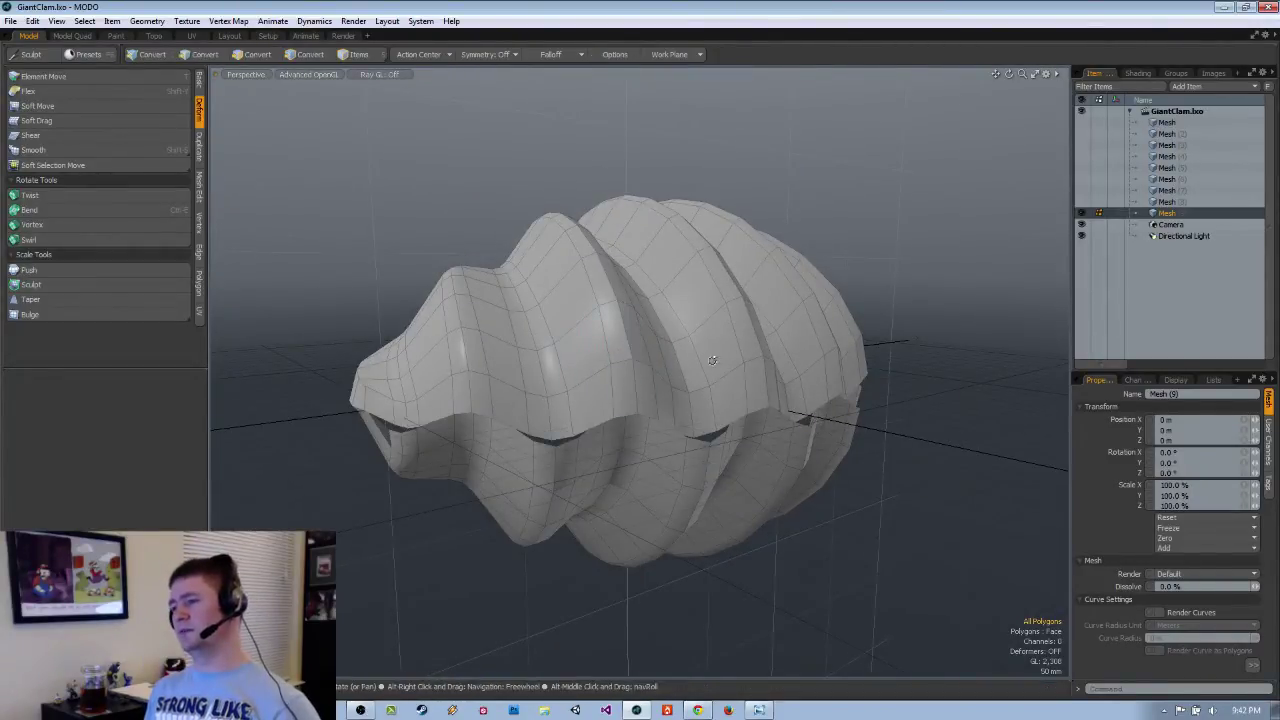
left_click_drag(712, 360, 971, 396, "alt")
scroll(660, 386, "up", 5)
left_click(556, 304)
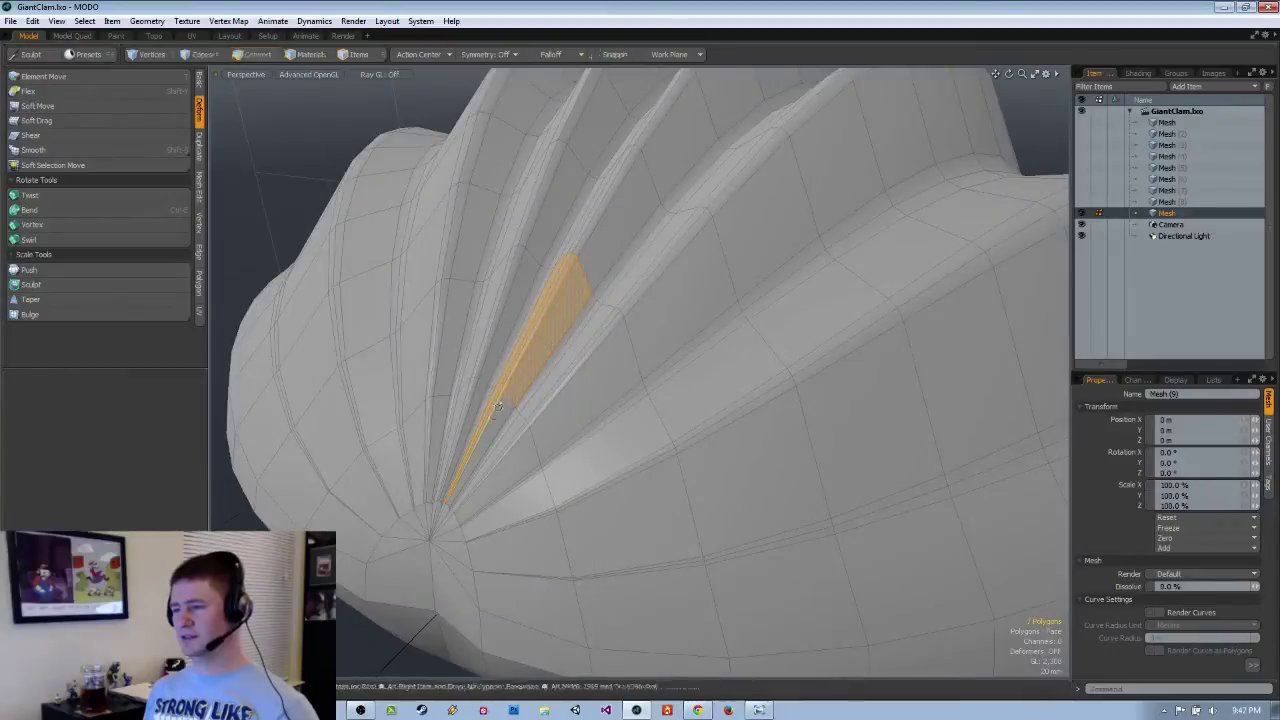
scroll(500, 410, "up", 3)
left_click_drag(608, 361, 505, 416, "ctrl+alt")
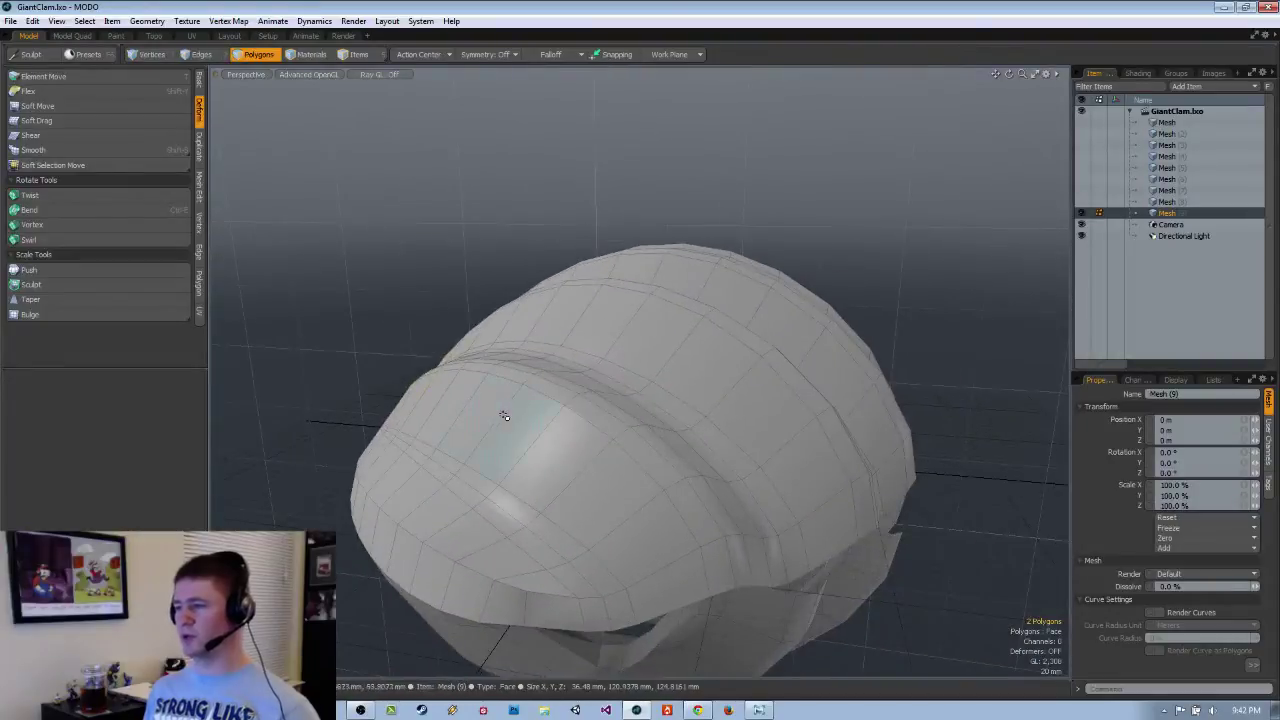
left_click_drag(743, 397, 660, 410, "alt")
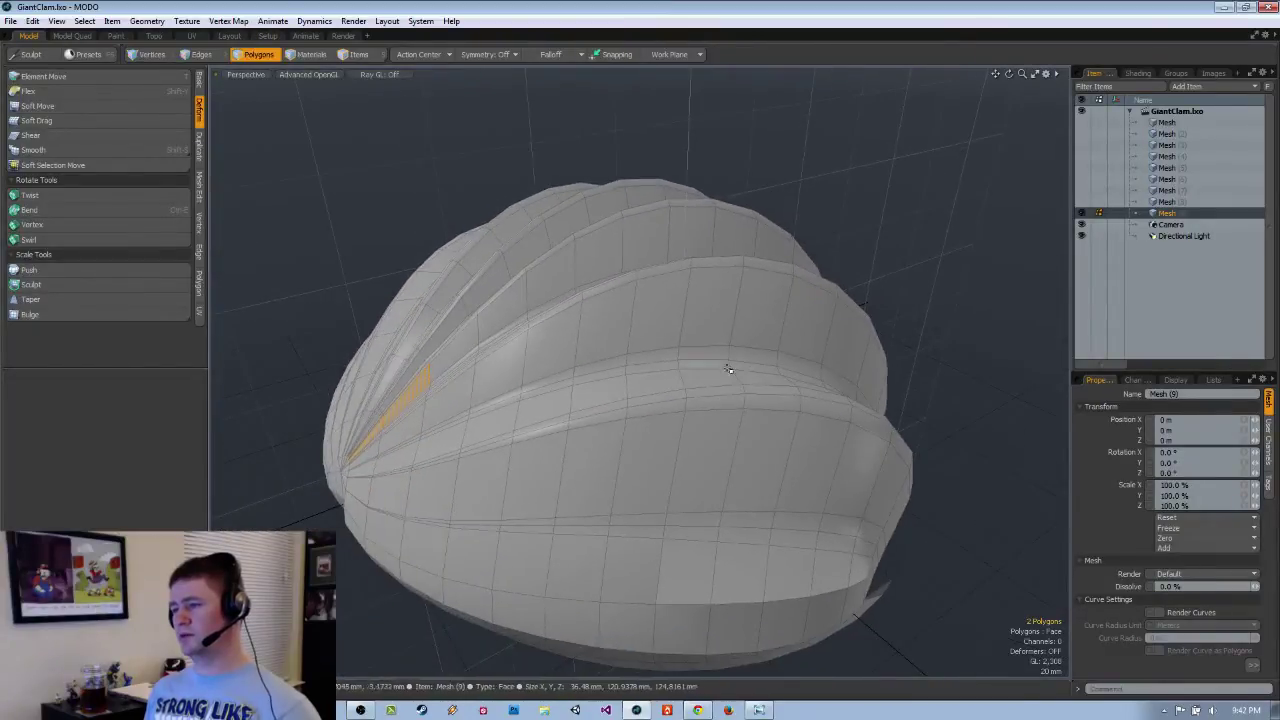
Bring up the edge tools and select the strip of polygons along one rib's side from hinge to margin.
left_click(199, 252)
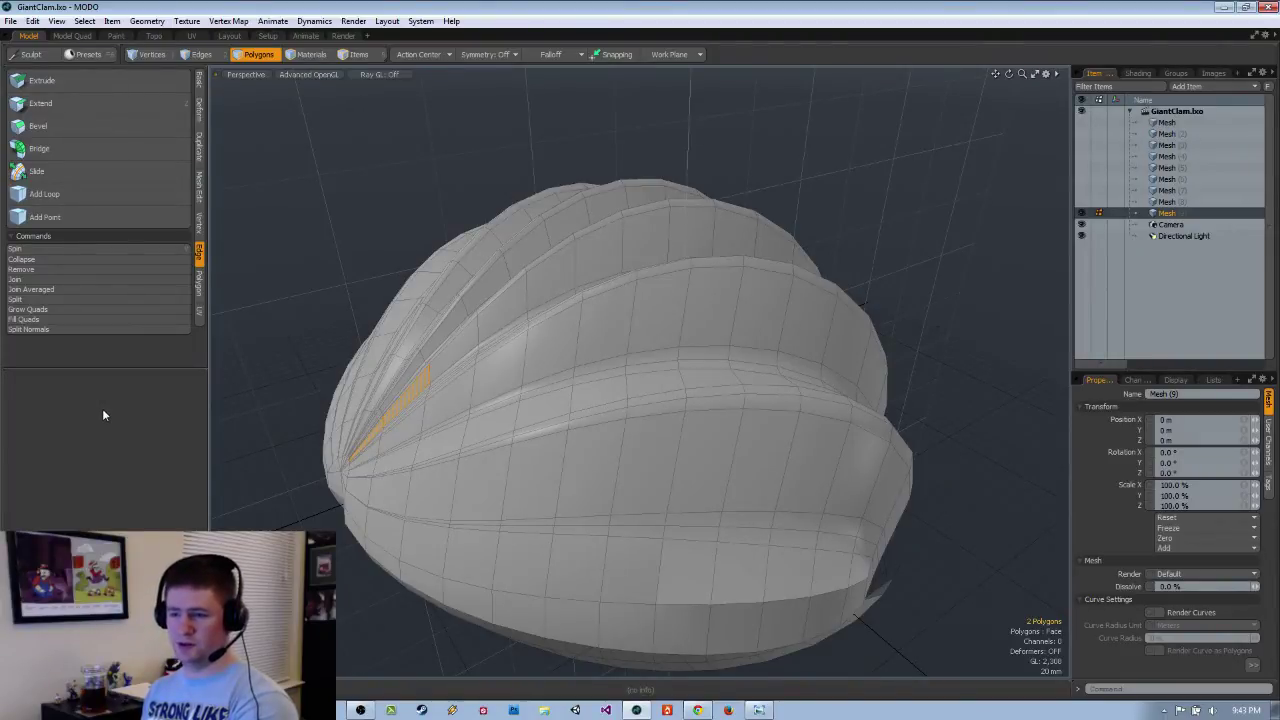
left_click(654, 316)
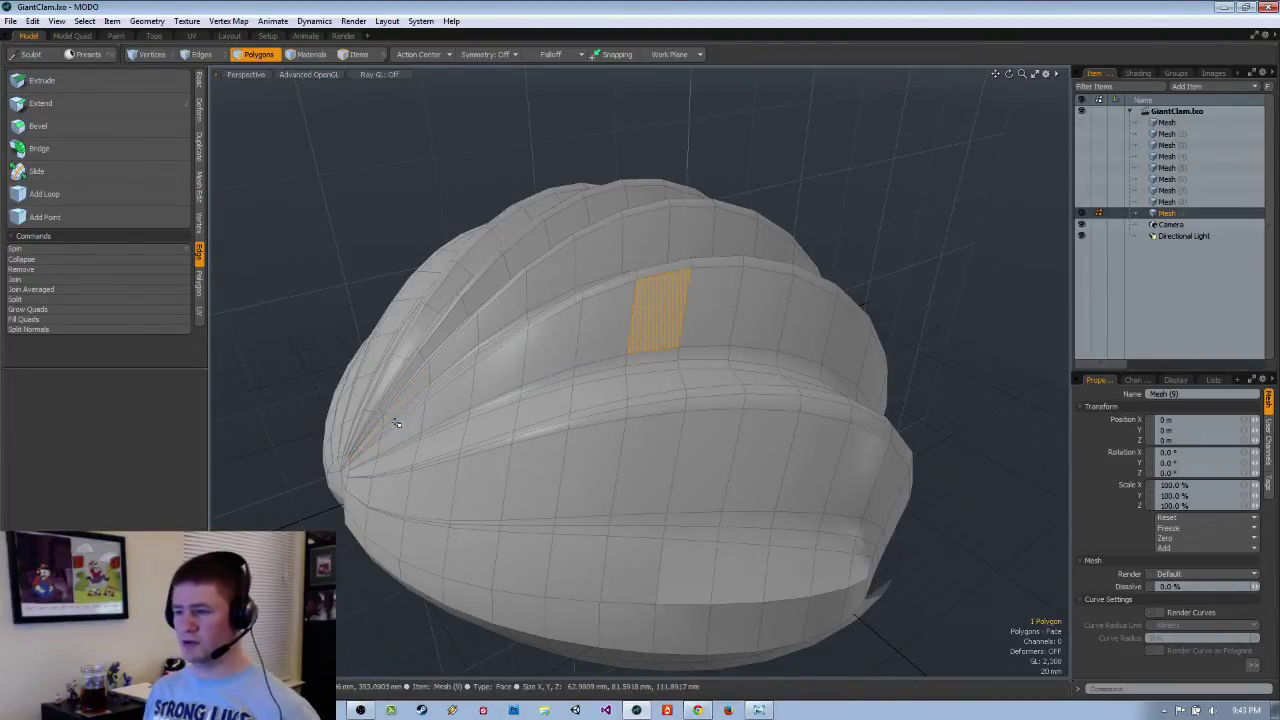
mouse_move(379, 452)
left_mouse_down()
mouse_move(529, 375)
mouse_move(771, 326)
mouse_move(609, 309)
left_mouse_up()
mouse_move(685, 355)
left_mouse_down("shift")
mouse_move(727, 428)
mouse_move(664, 338)
left_mouse_up("shift")
left_click_drag(664, 338, 707, 466, "shift")
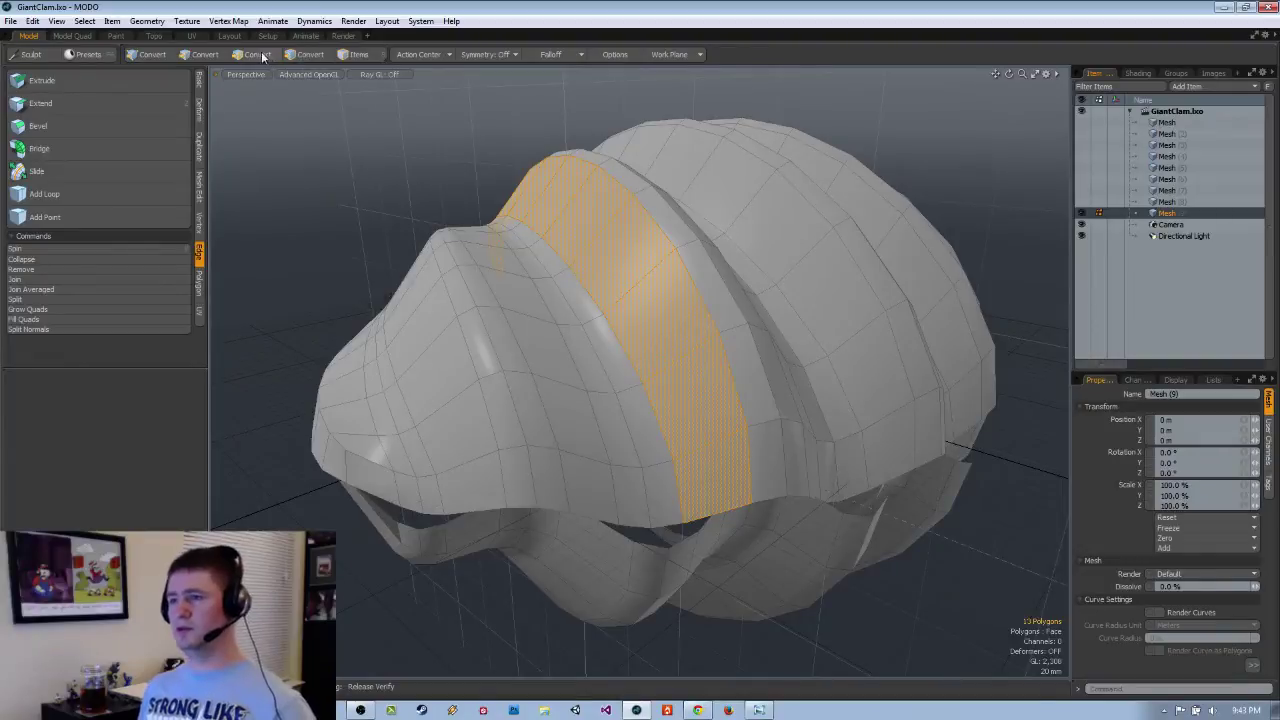
Convert the polygon strip to its boundary edges and deselect the short end edges, leaving its two long sides.
left_click(194, 57, "shift")
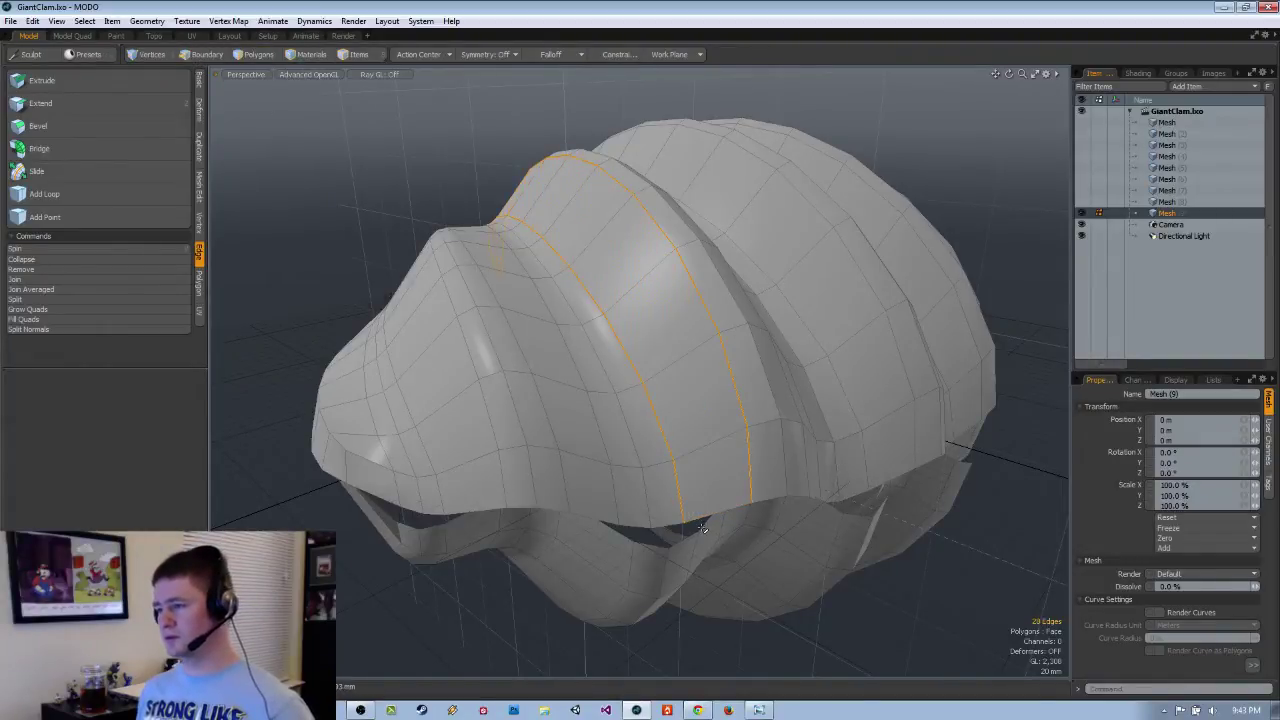
left_click_drag(703, 527, 654, 380, "alt")
left_click_drag(661, 212, 556, 362, "alt+shift")
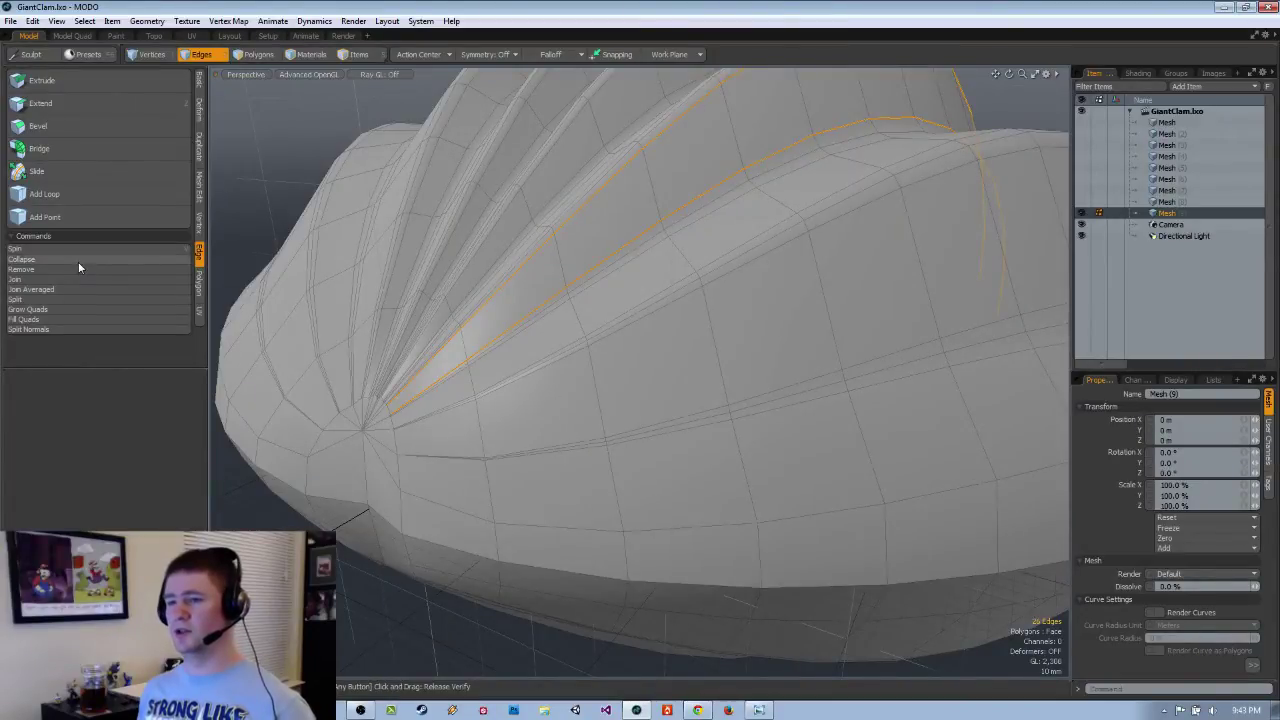
Try Join Averaged on the strip's two long edge loops, then undo back to the polygon strip selection.
left_click(79, 289)
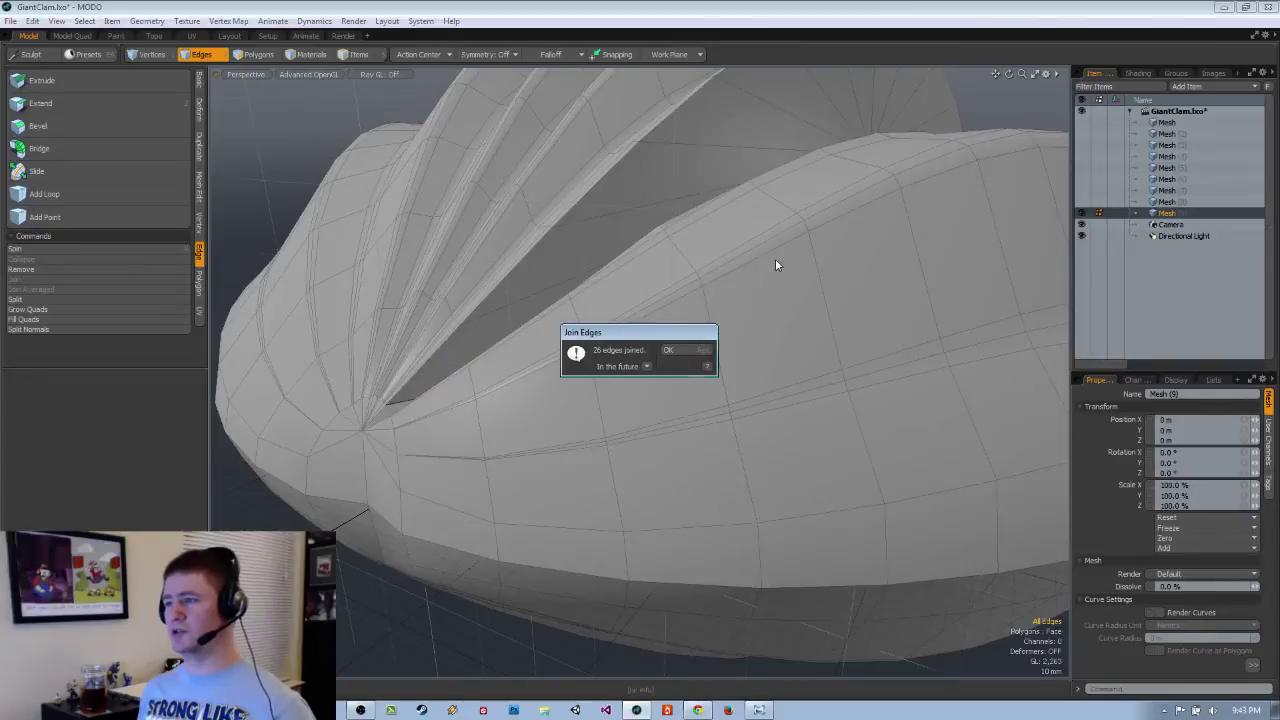
left_click(666, 349)
left_click_drag(669, 347, 763, 287, "alt")
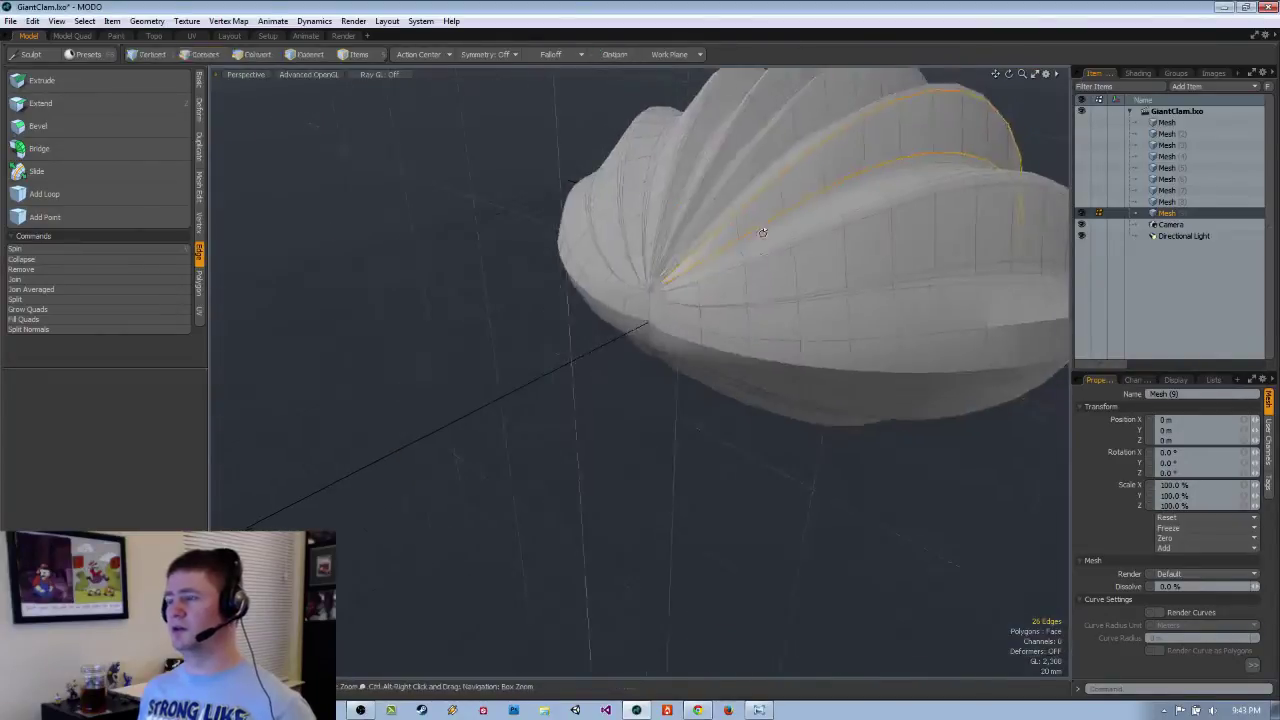
left_click_drag(762, 232, 586, 256, "alt")
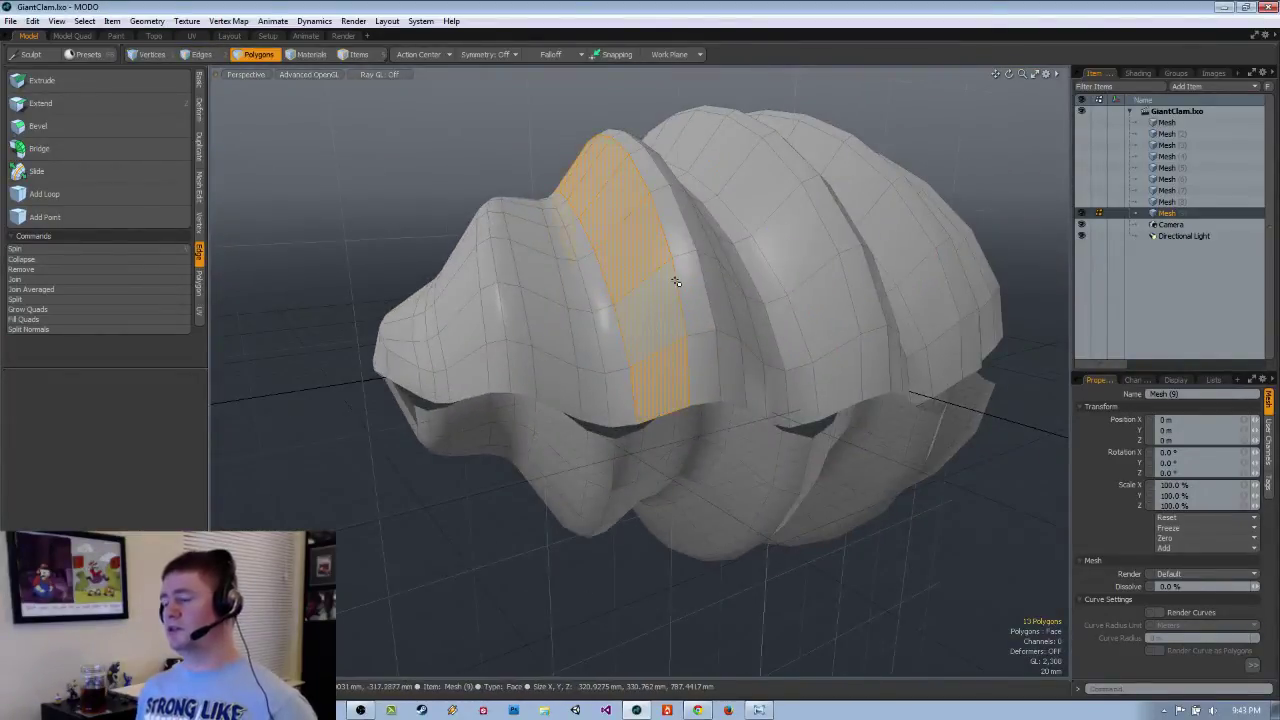
Add the polygon strips along the remaining rib sides of the upper shell half to the selection.
left_click_drag(556, 351, 506, 318, "alt")
left_click_drag(506, 318, 602, 318, "alt")
left_click_drag(602, 318, 566, 358, "alt")
mouse_move(566, 358)
left_mouse_down("shift")
mouse_move(575, 325)
mouse_move(628, 338)
left_mouse_up("shift")
mouse_move(664, 378)
left_mouse_down("shift")
mouse_move(678, 346)
mouse_move(580, 366)
mouse_move(593, 329)
mouse_move(656, 355)
mouse_move(702, 327)
mouse_move(738, 369)
left_mouse_up("shift")
left_click(745, 338, "shift")
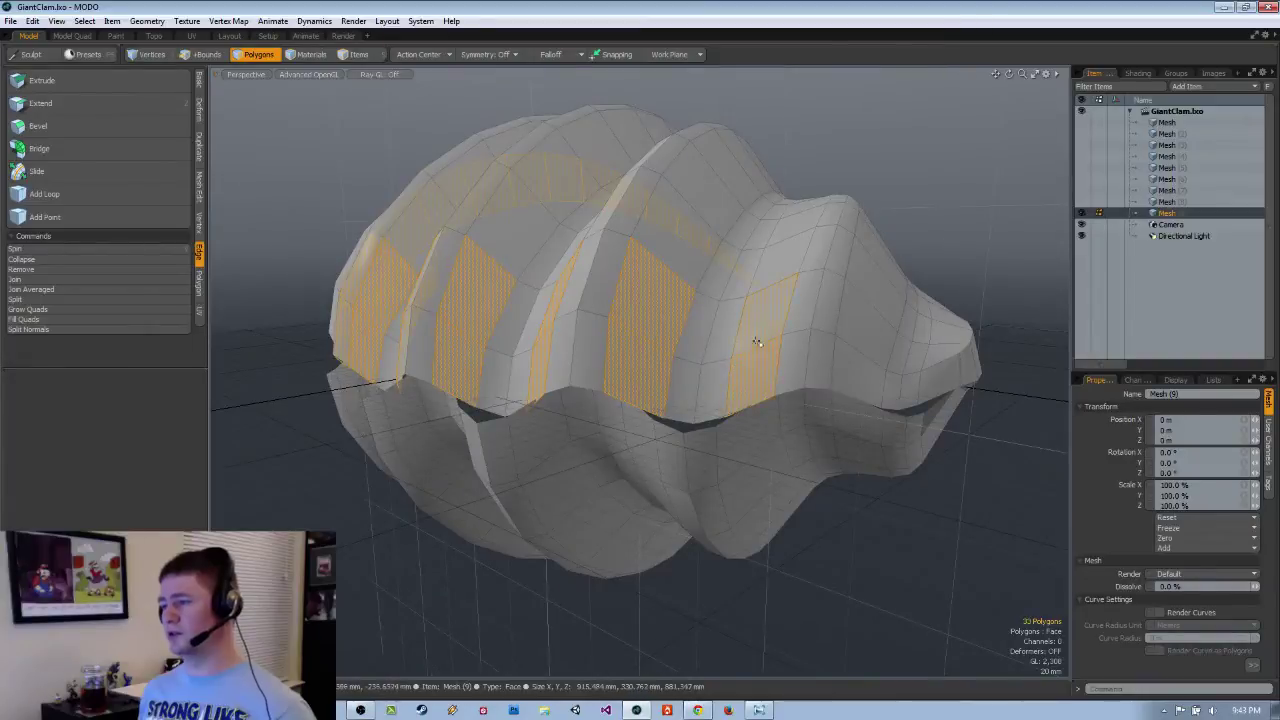
left_click(860, 350, "shift")
Extend the polygon selection with the matching rib-side strips around the lower shell half.
left_click_drag(860, 350, 860, 285, "alt")
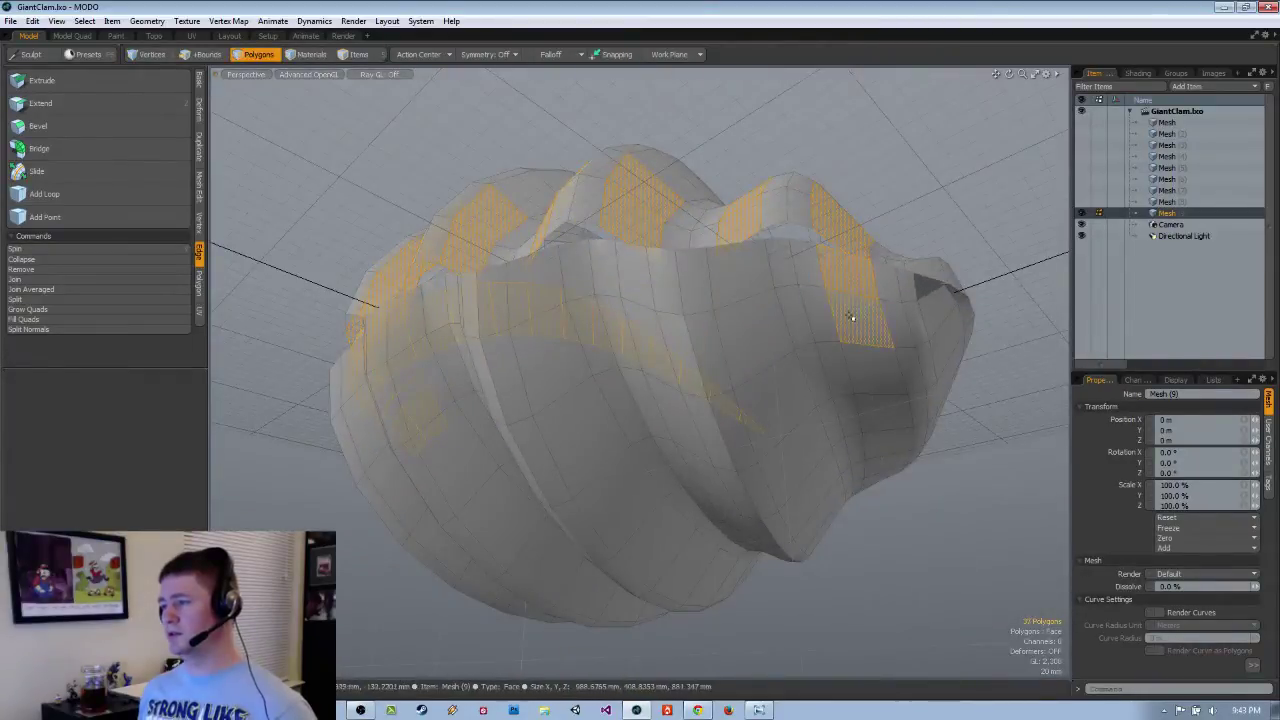
mouse_move(745, 278)
left_mouse_down("shift")
mouse_move(738, 317)
mouse_move(779, 336)
mouse_move(770, 350)
left_mouse_up("shift")
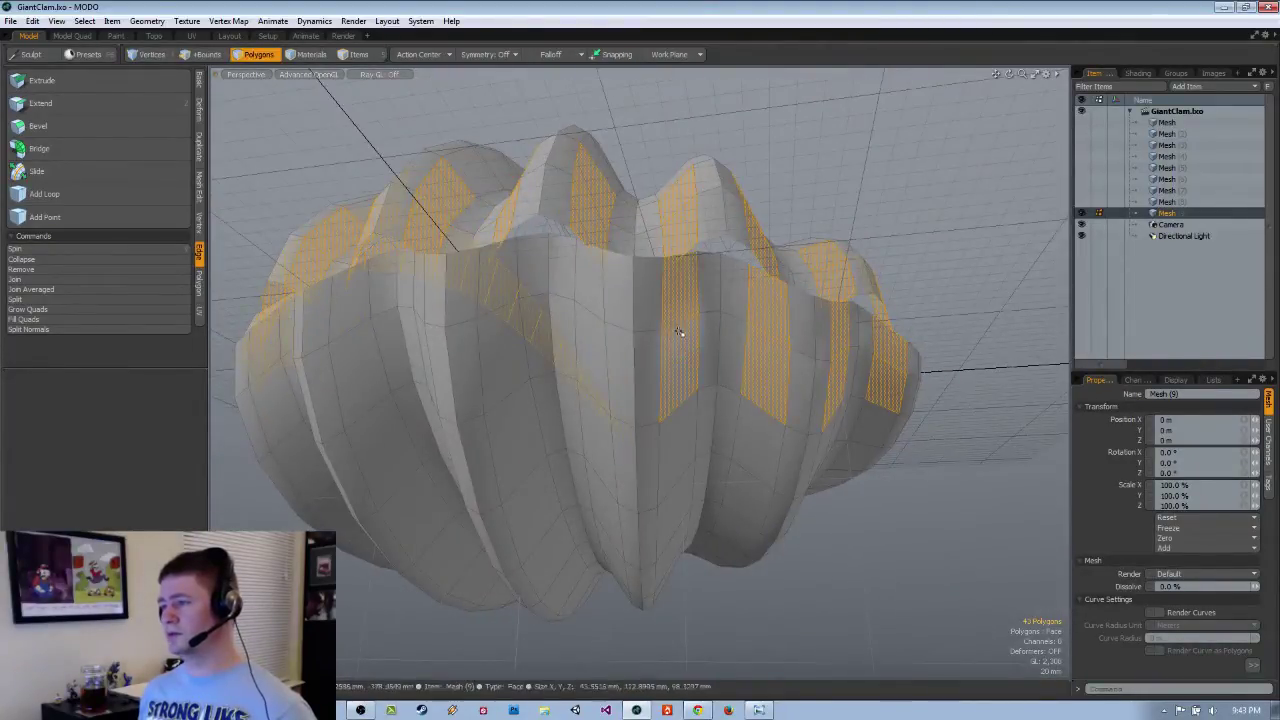
left_click_drag(679, 332, 632, 327, "alt")
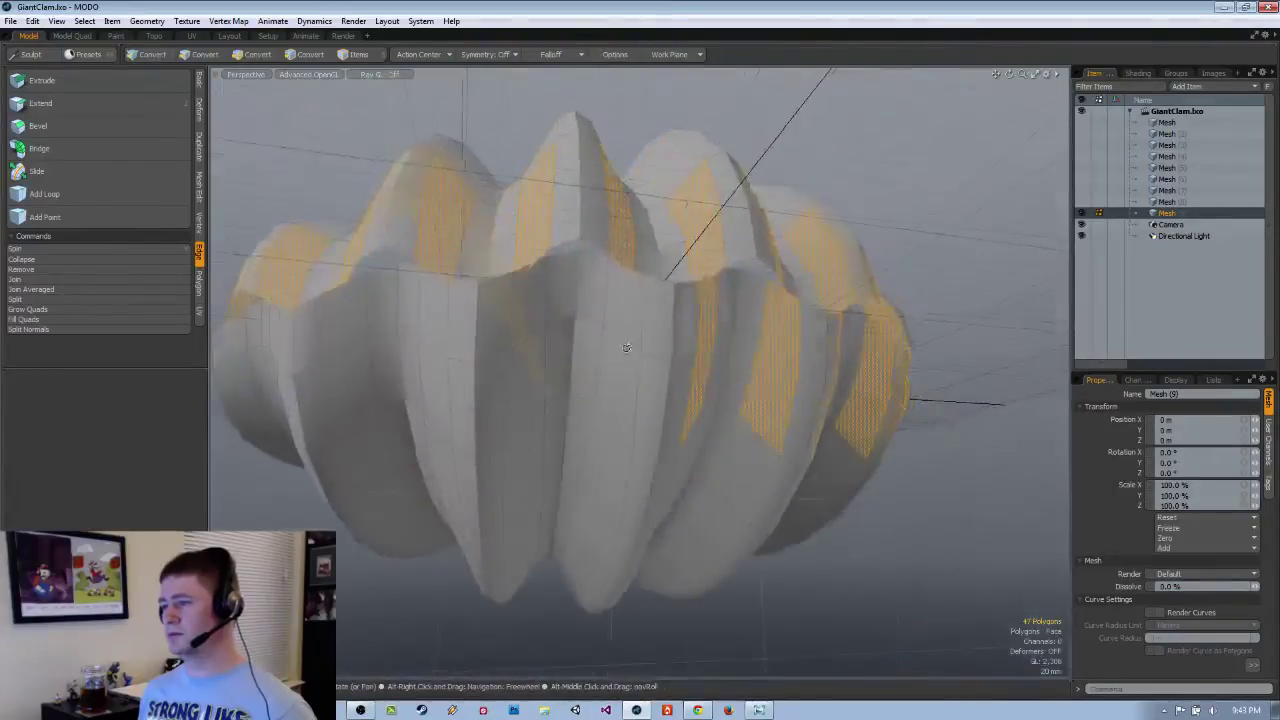
left_click_drag(570, 358, 602, 385, "alt")
left_click_drag(566, 358, 646, 350, "alt")
left_click_drag(618, 325, 609, 398, "shift")
left_click_drag(514, 337, 527, 358, "alt")
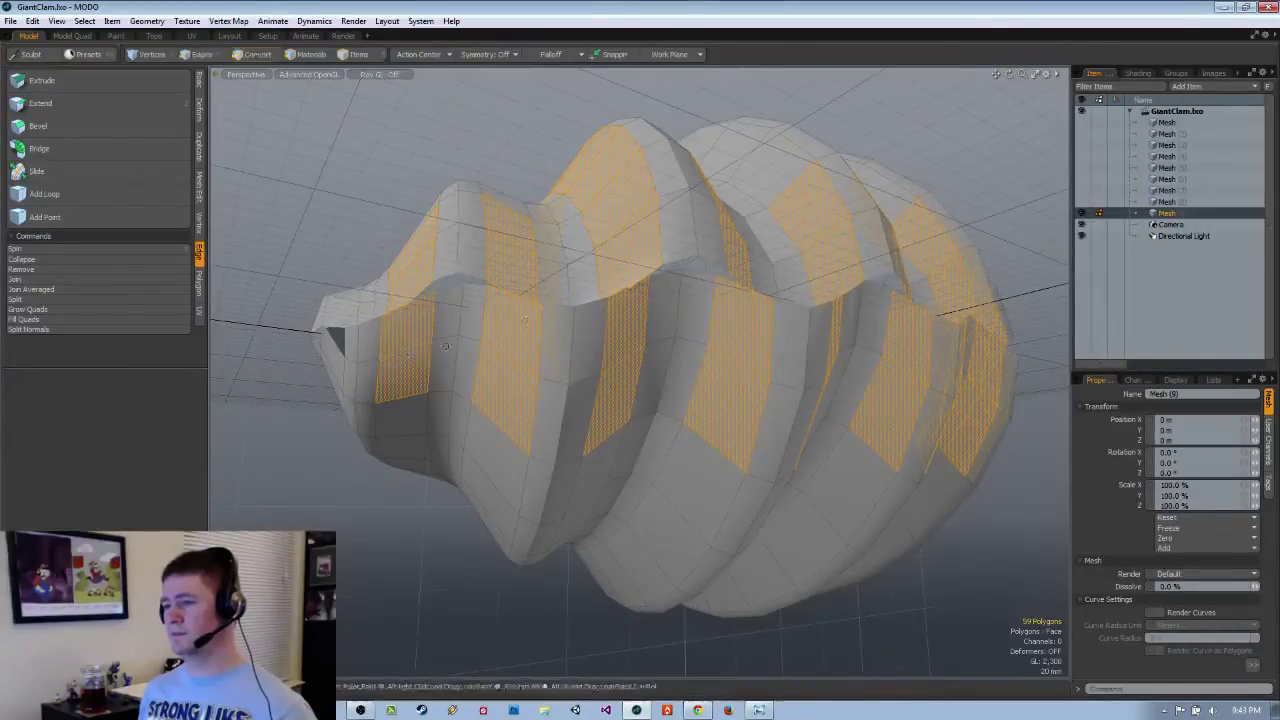
mouse_move(404, 338)
left_mouse_down("alt")
mouse_move(814, 320)
mouse_move(657, 324)
mouse_move(600, 343)
mouse_move(714, 356)
mouse_move(645, 362)
mouse_move(666, 338)
mouse_move(764, 356)
mouse_move(817, 341)
mouse_move(828, 346)
mouse_move(823, 386)
mouse_move(731, 369)
mouse_move(657, 390)
mouse_move(828, 358)
mouse_move(814, 318)
mouse_move(691, 293)
mouse_move(774, 360)
left_mouse_up("alt")
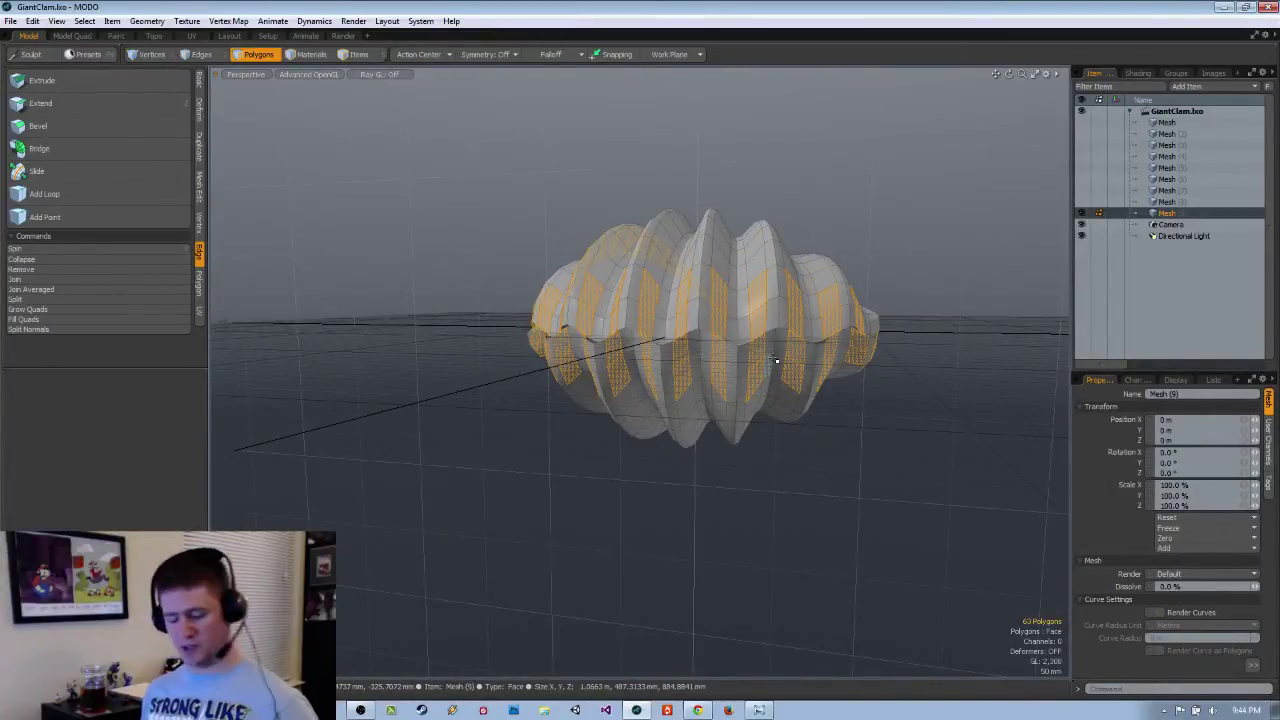
Loop Slice the selected rib-side strips with a single cut at 50%.
key("alt+c")
left_click(774, 360)
left_click_drag(774, 360, 703, 404, "alt")
scroll(680, 304, "up", 5)
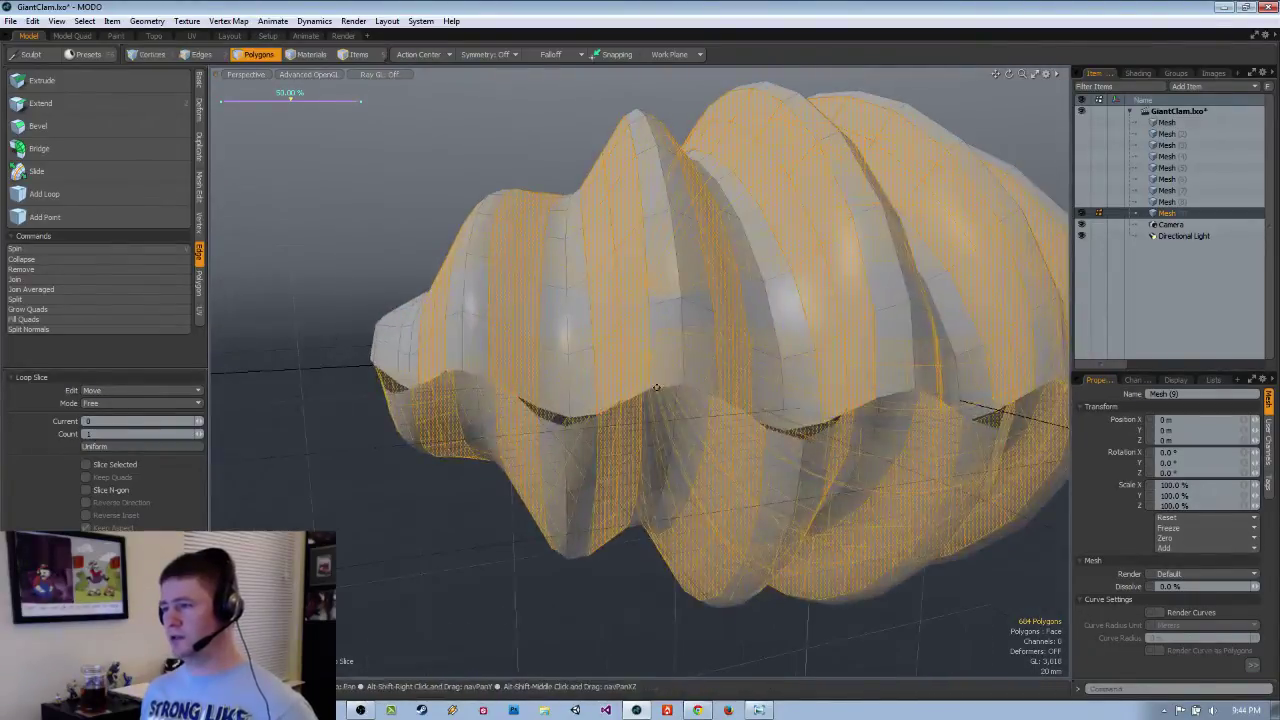
left_click_drag(588, 384, 682, 378, "alt")
key("space")
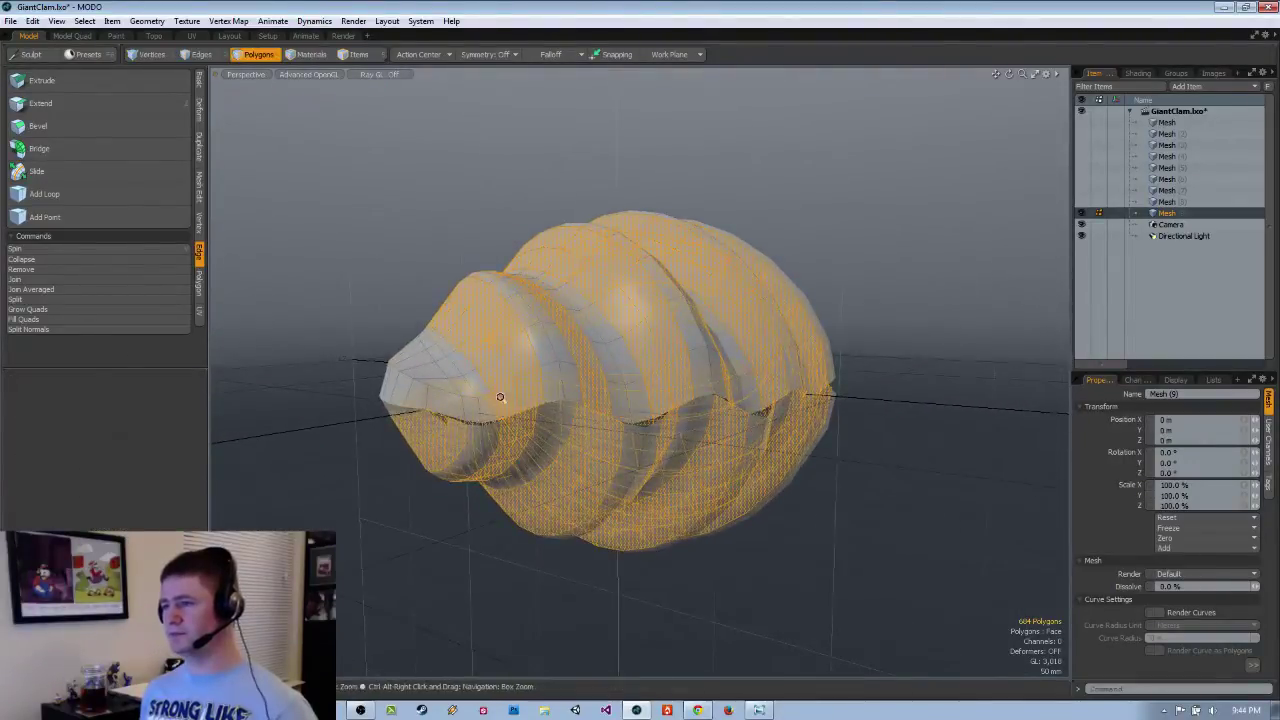
Switch to the edge selection of the newly sliced loops running down the middle of the rib-side strips.
scroll(500, 397, "up", 3)
key("space")
key("space")
left_click_drag(523, 346, 731, 424, "alt")
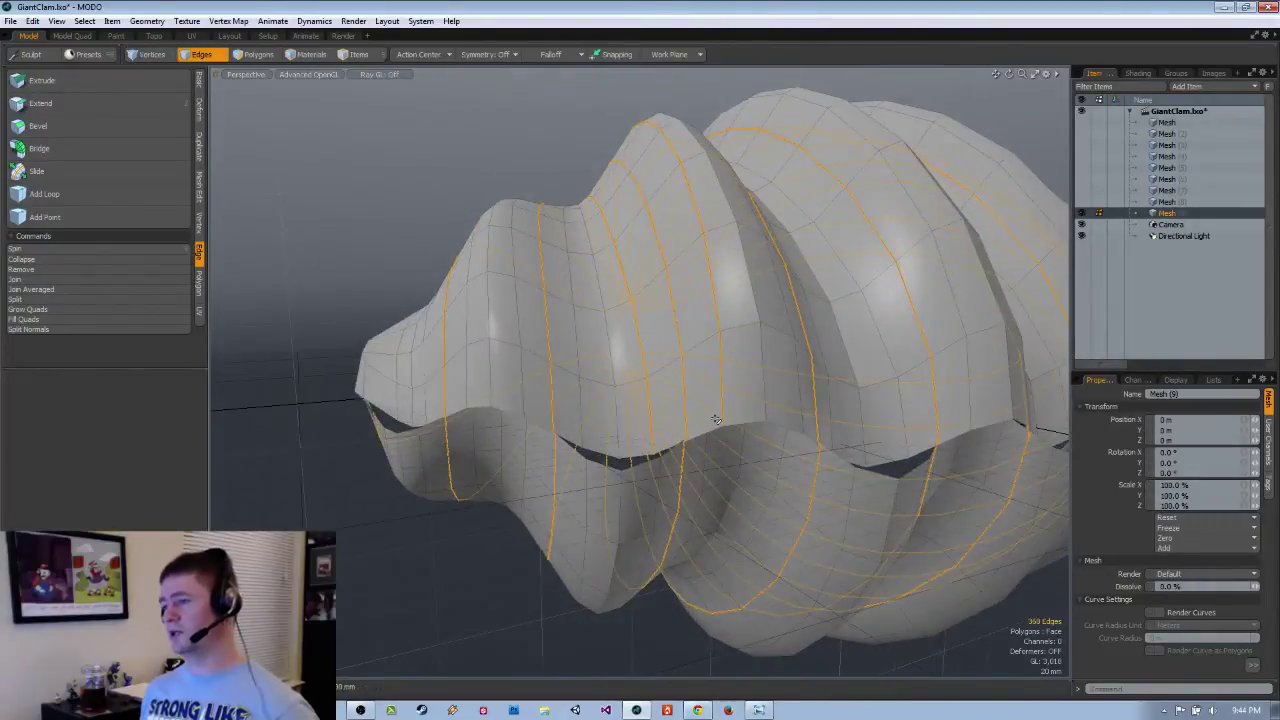
left_click_drag(607, 385, 676, 334, "alt")
left_click(678, 335)
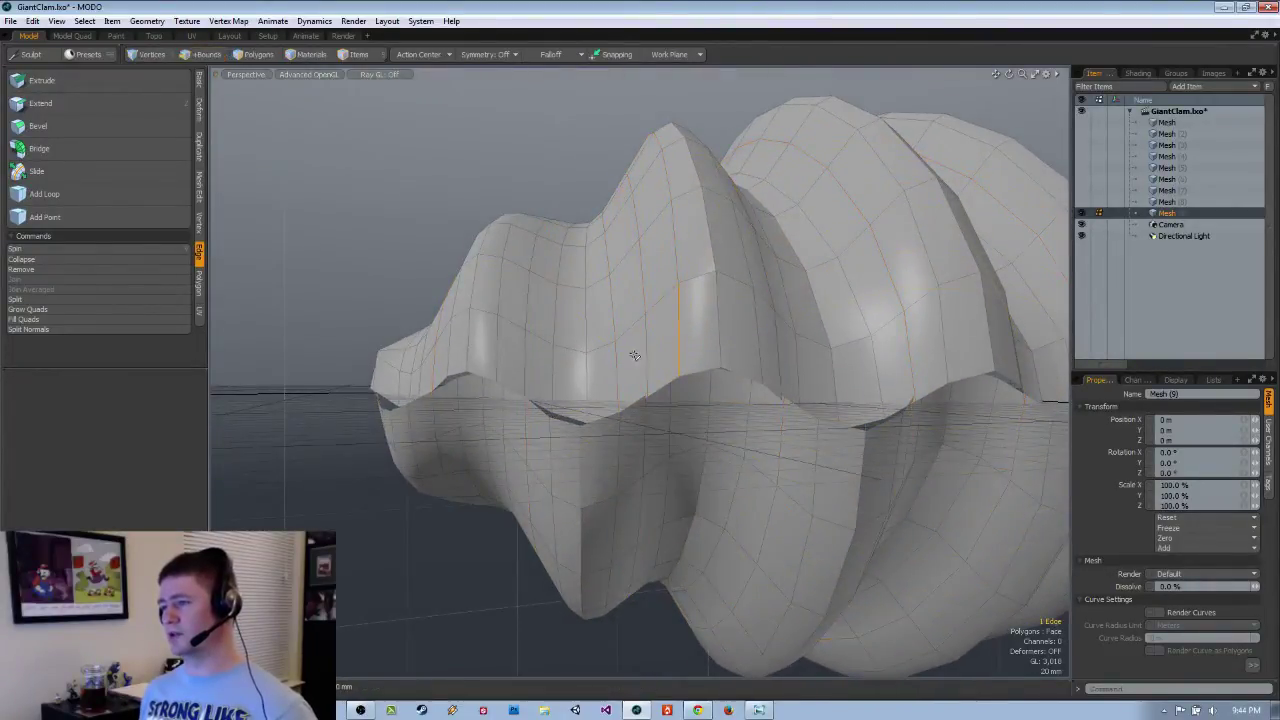
double_click(619, 364, "shift")
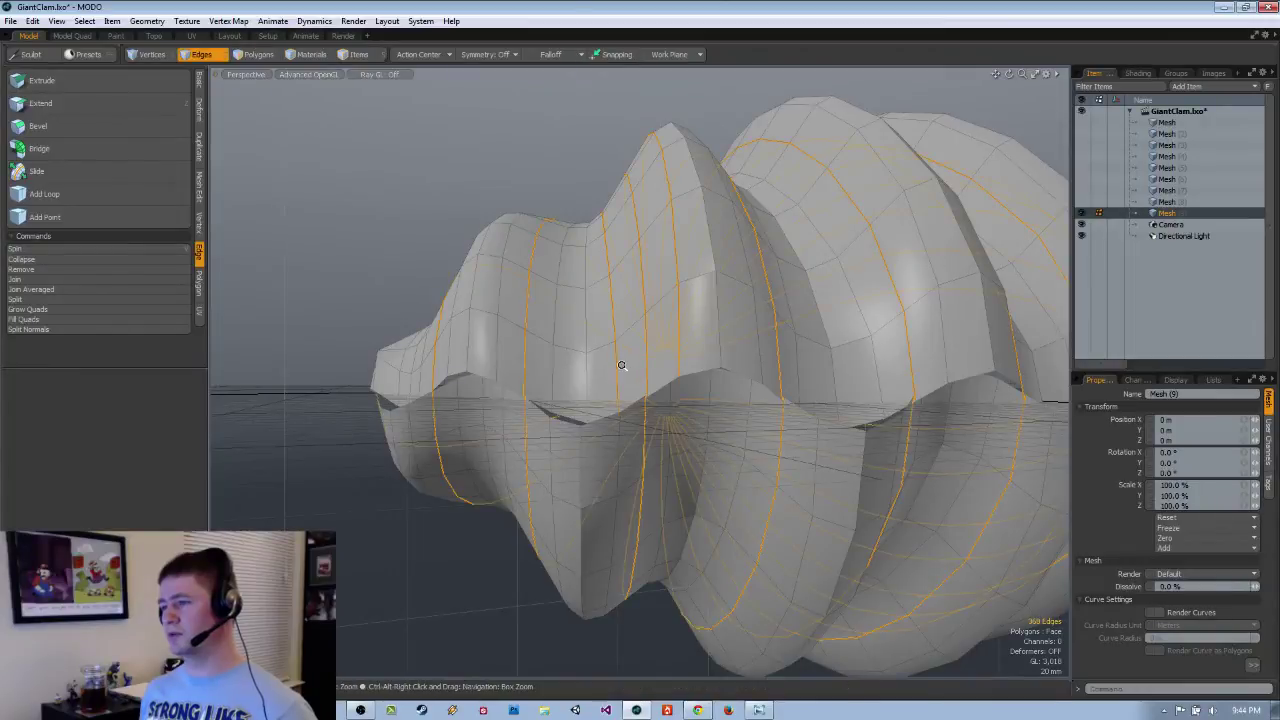
Deselect the stray edges around the ribs and hinge, leaving only the centre loop of each strip selected.
left_click_drag(622, 366, 617, 386, "ctrl+alt")
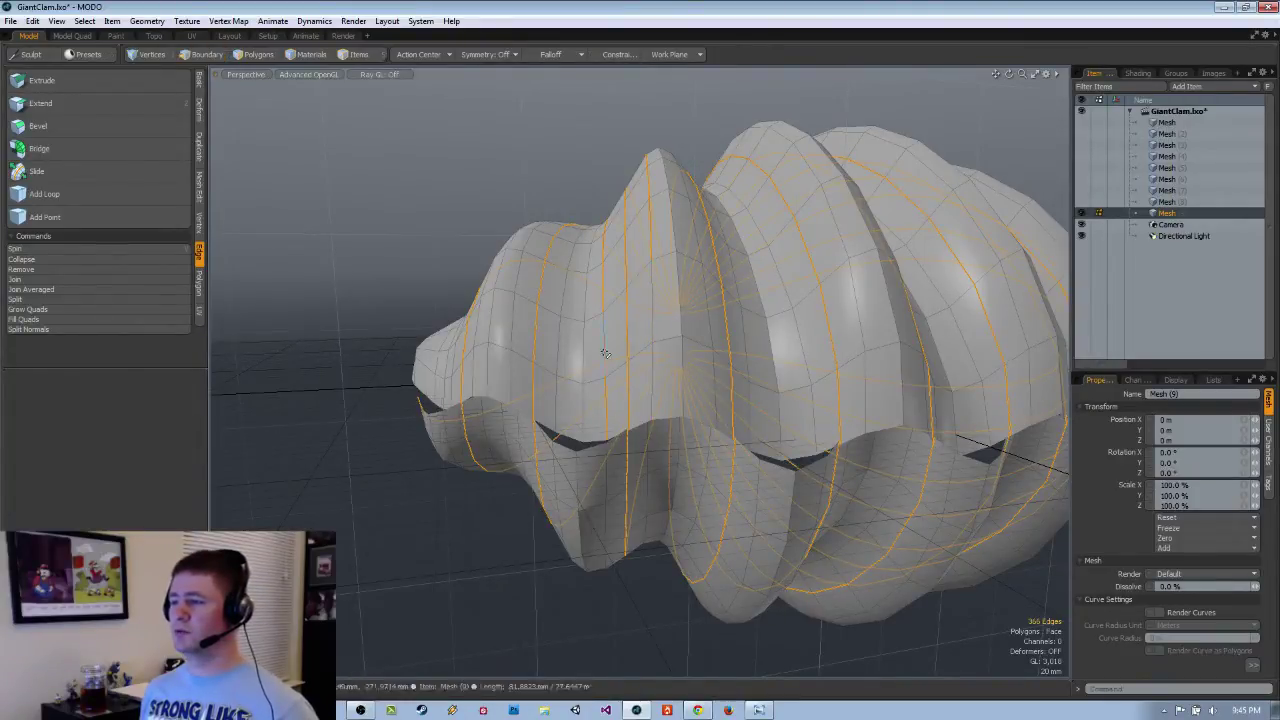
left_click_drag(608, 244, 689, 313, "alt")
left_click_drag(525, 321, 816, 292, "alt")
left_click_drag(613, 357, 683, 325, "alt")
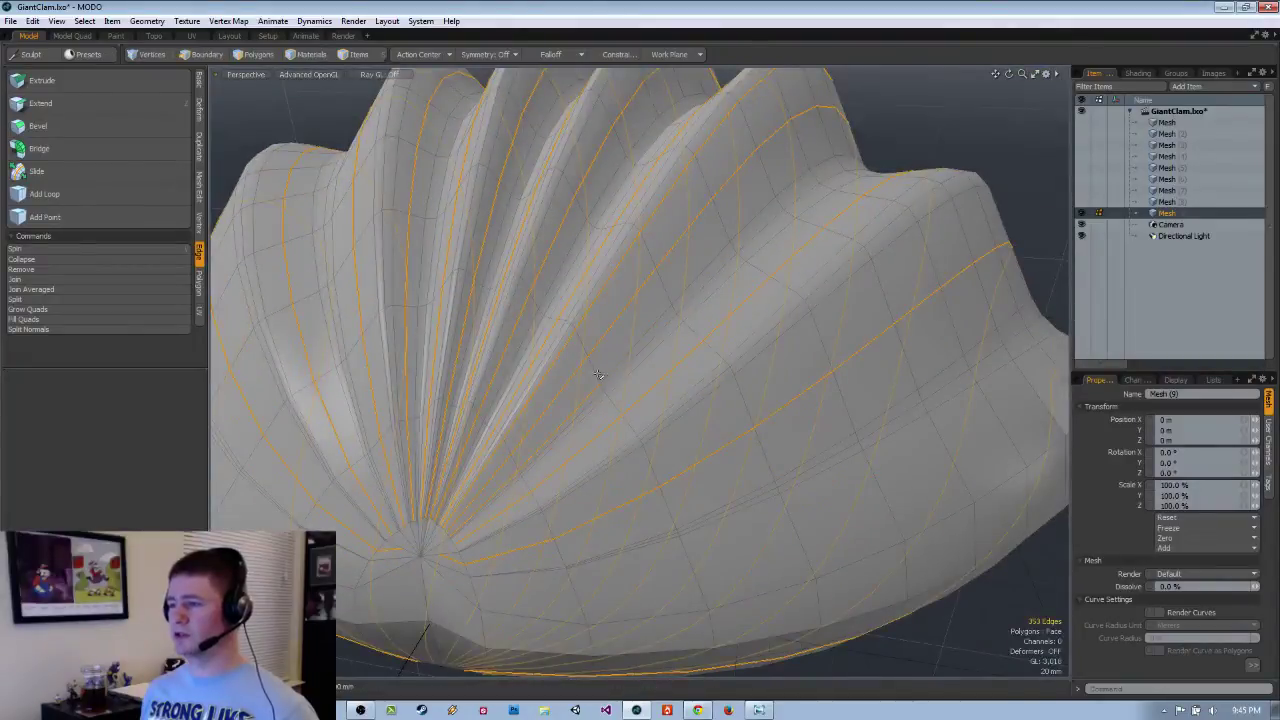
left_click_drag(511, 481, 579, 400, "alt")
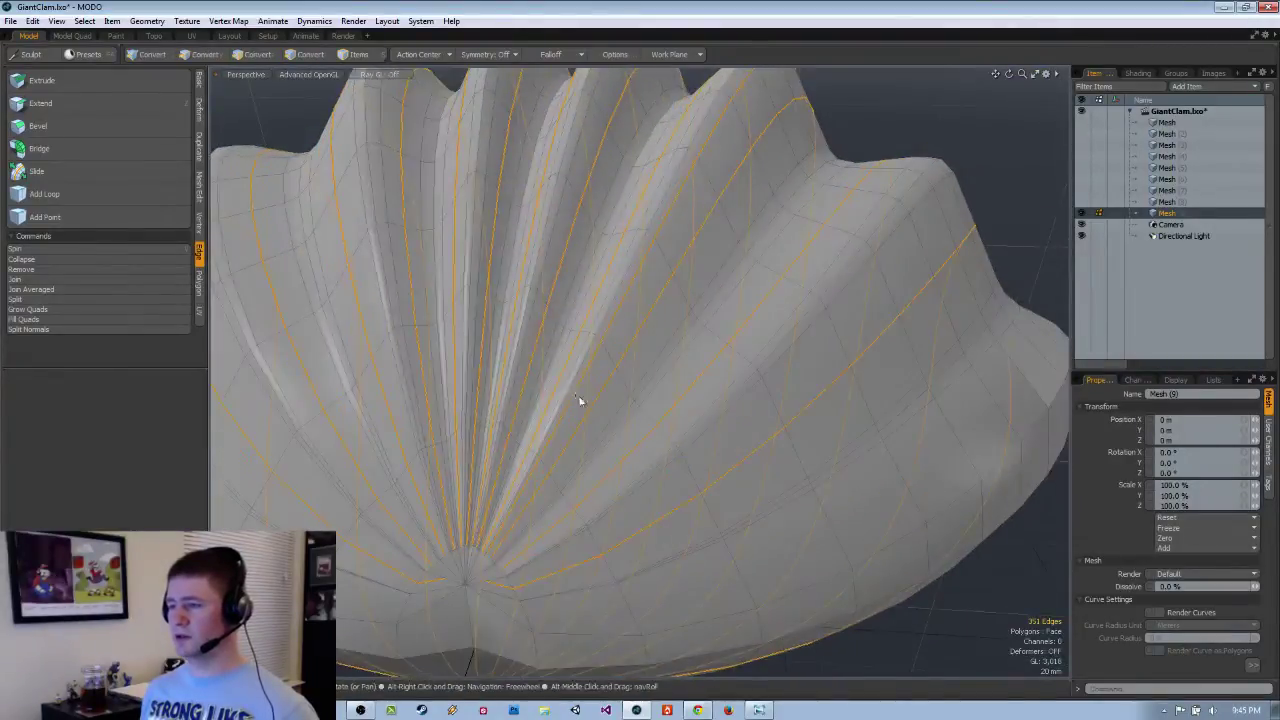
left_click_drag(537, 466, 663, 280, "alt")
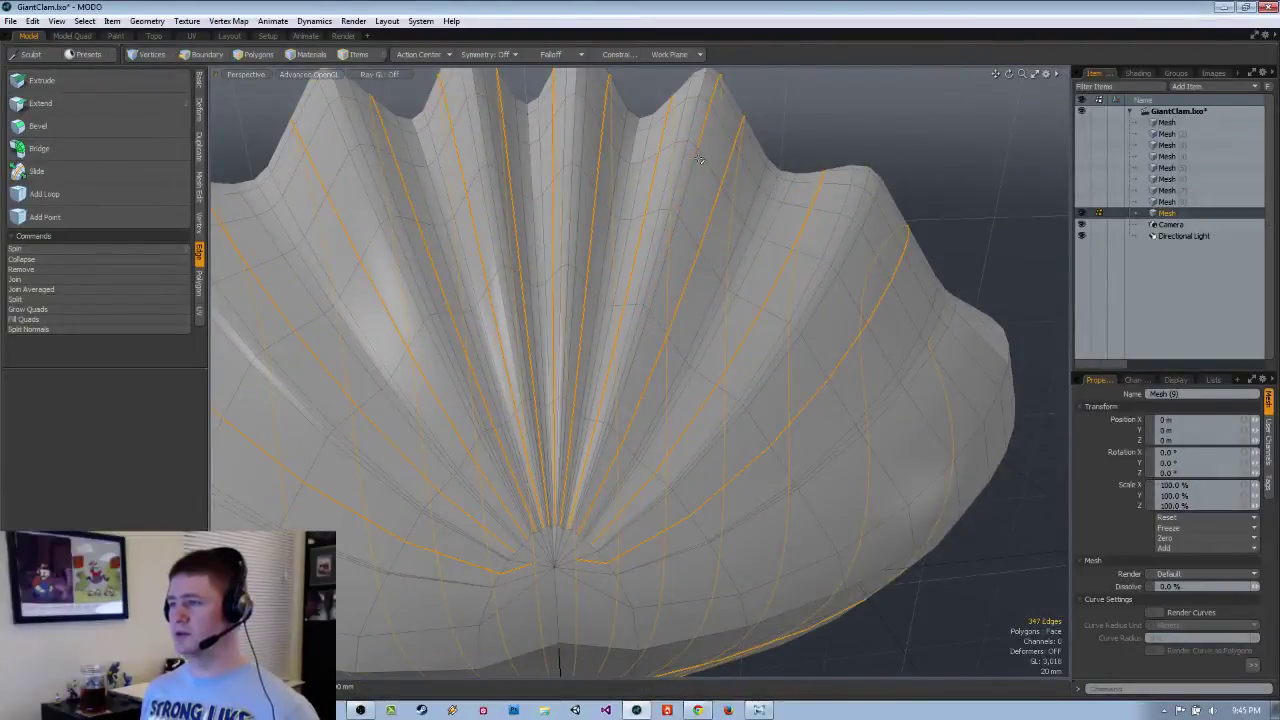
left_click_drag(699, 160, 591, 271, "alt")
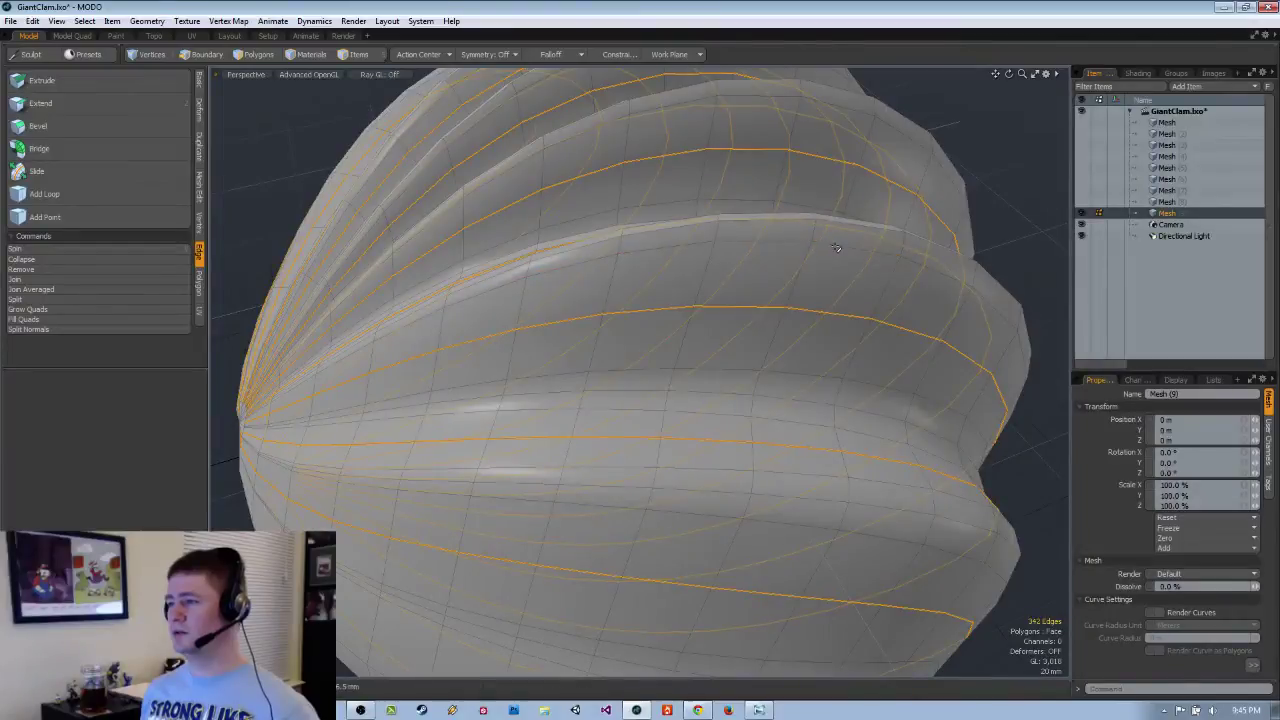
left_click_drag(836, 248, 706, 360, "alt")
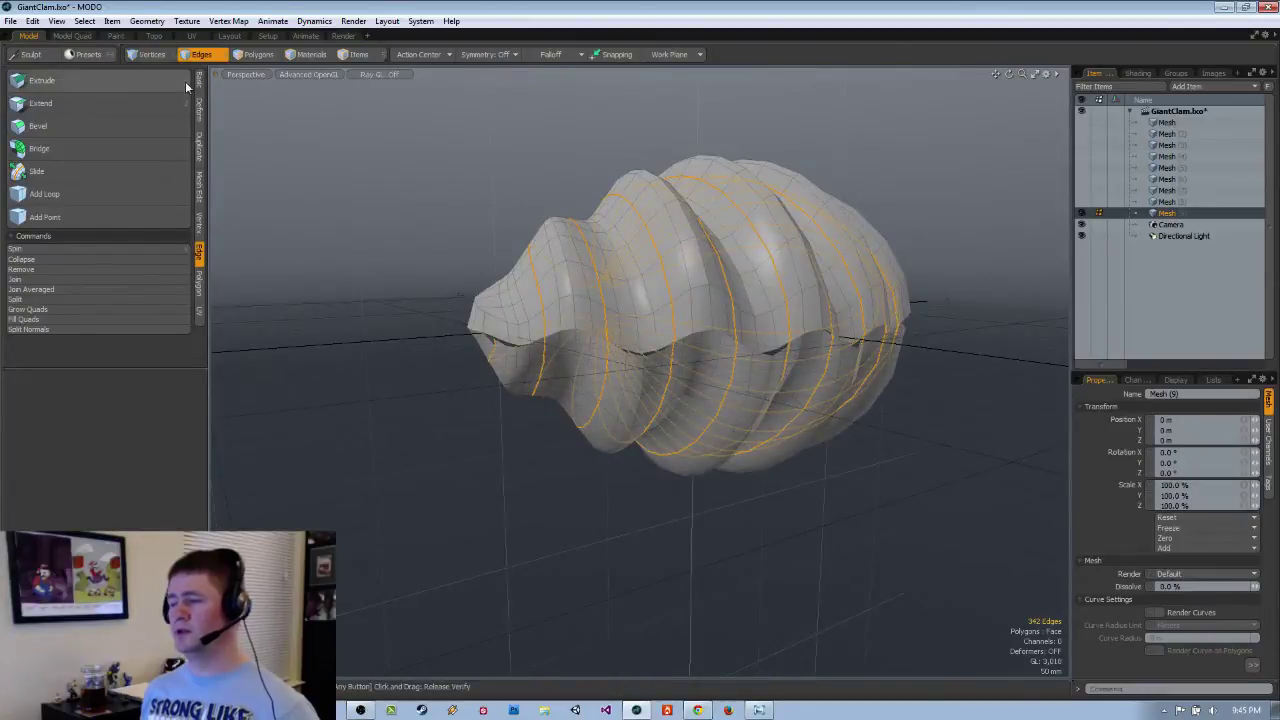
Store the selected centre edge loops in a selection set named Keep.
left_click(84, 21)
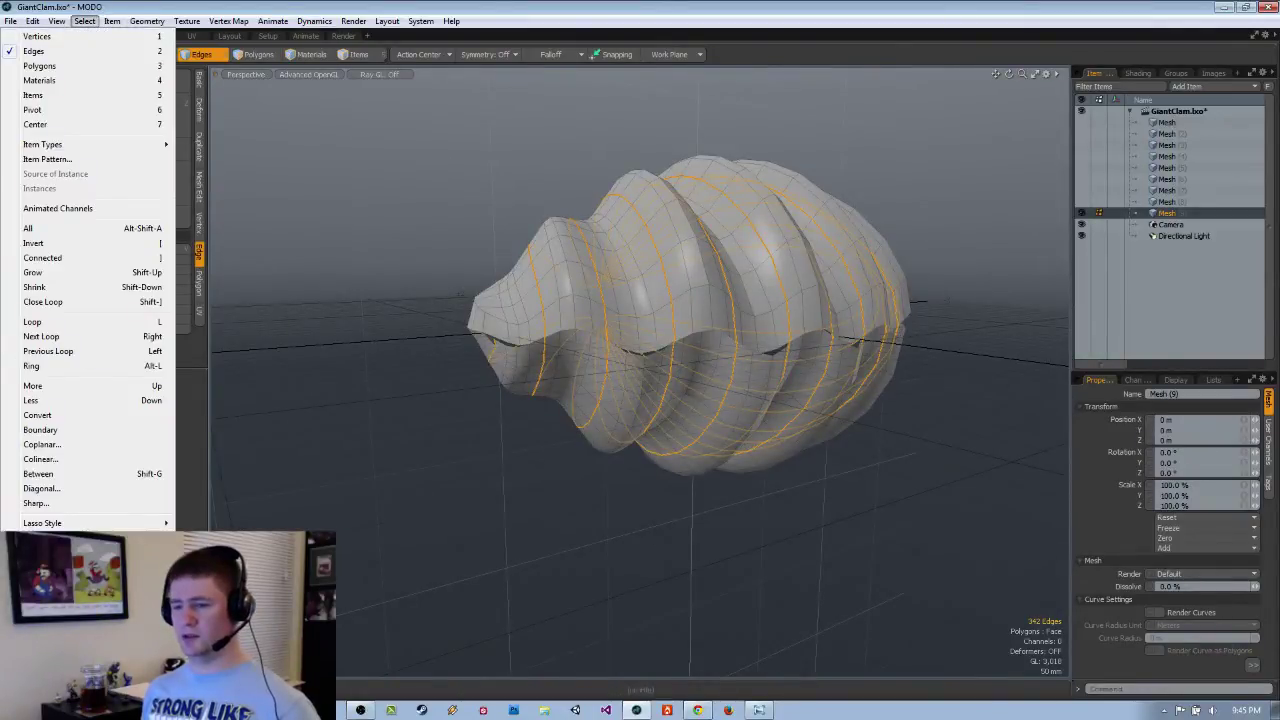
left_click(62, 558)
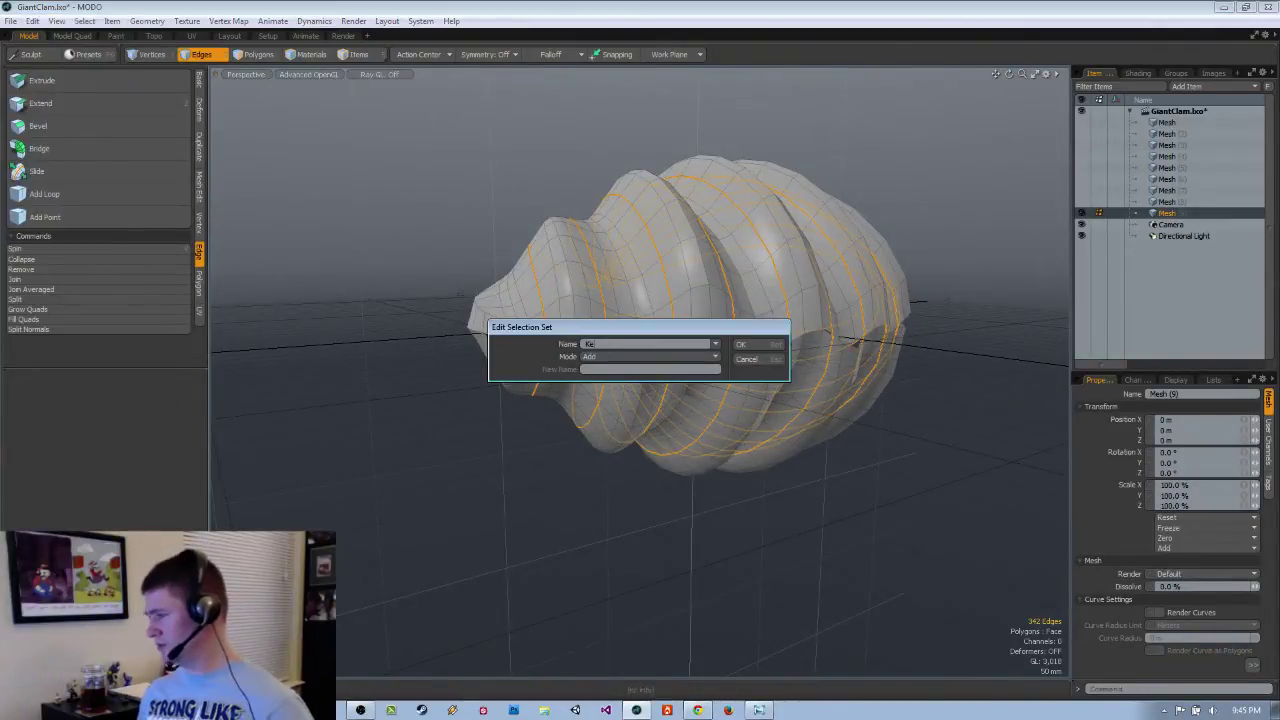
key("Return")
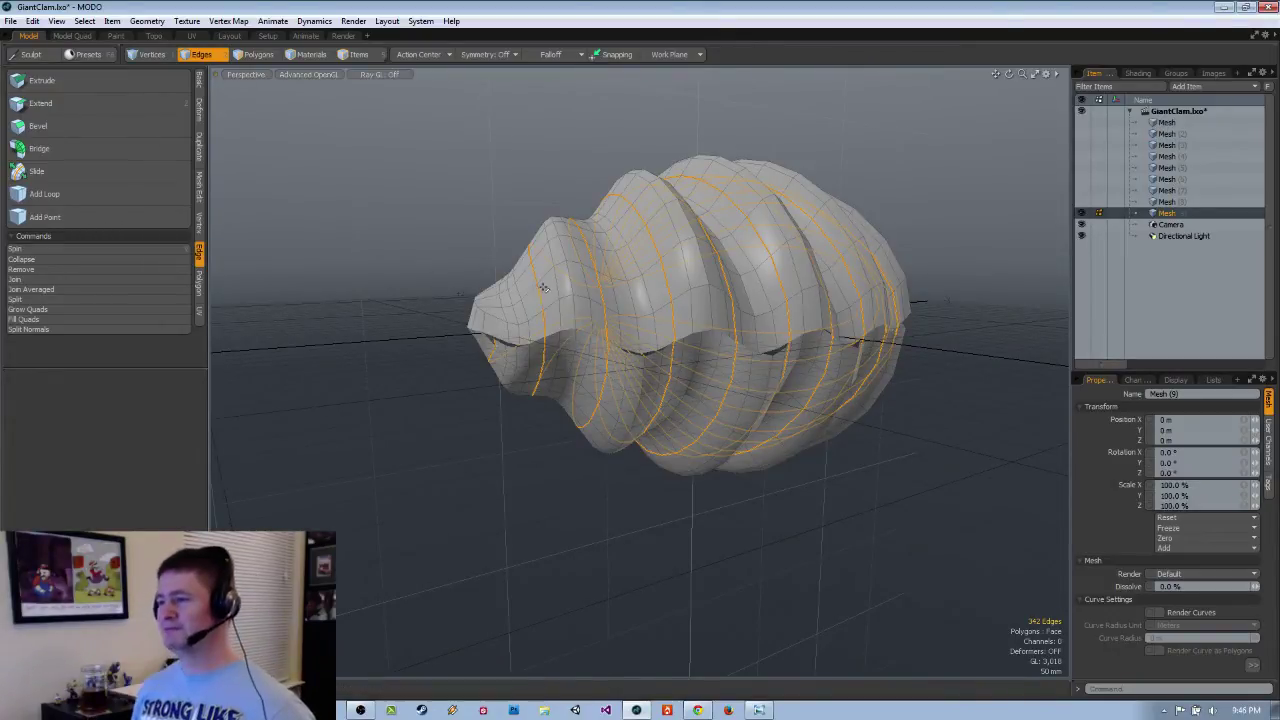
Try growing and shrinking the edge selection and converting it to polygons, then undo back to the centre loops.
left_click_drag(544, 288, 510, 362, "alt")
key("shift+Up")
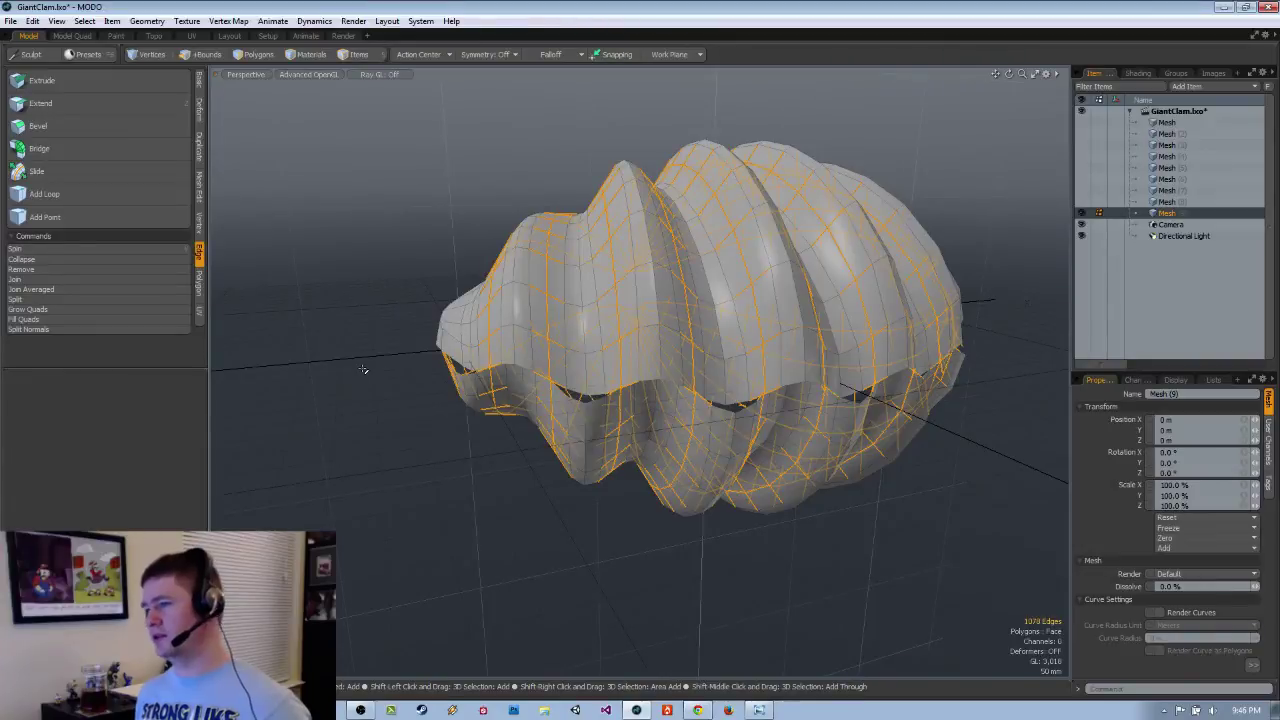
key("shift+Down")
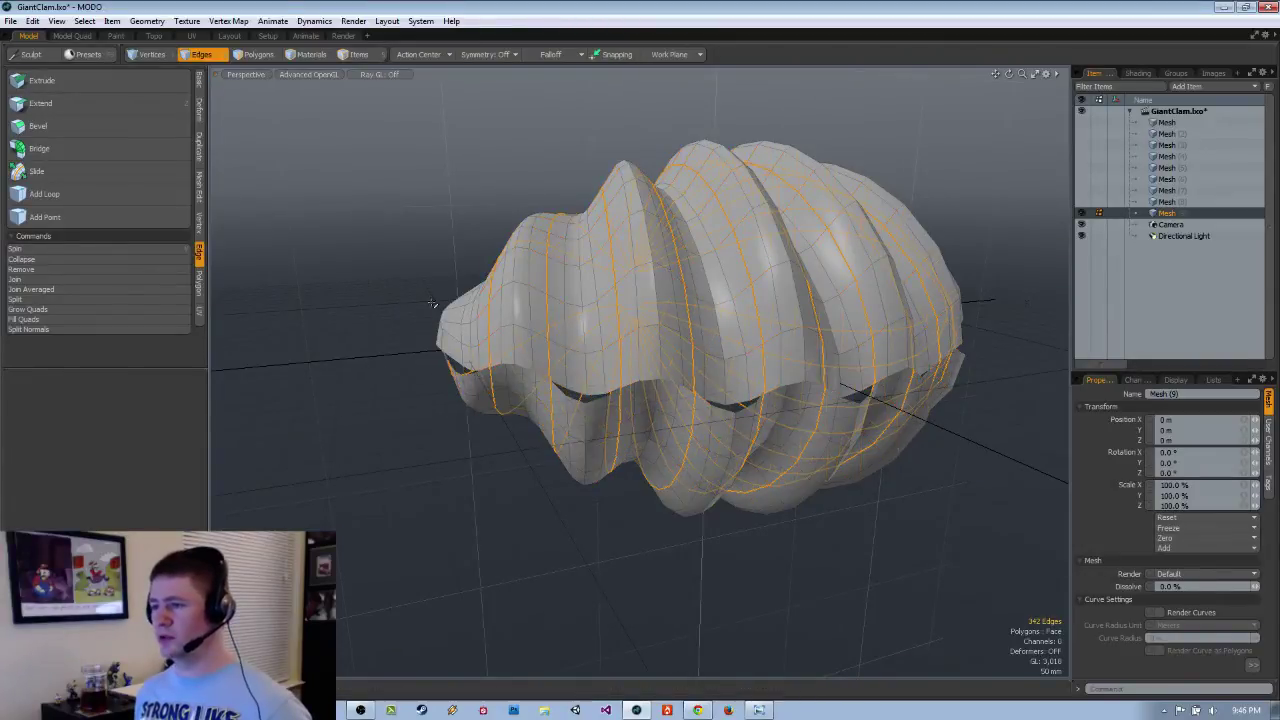
left_click(252, 60, "alt")
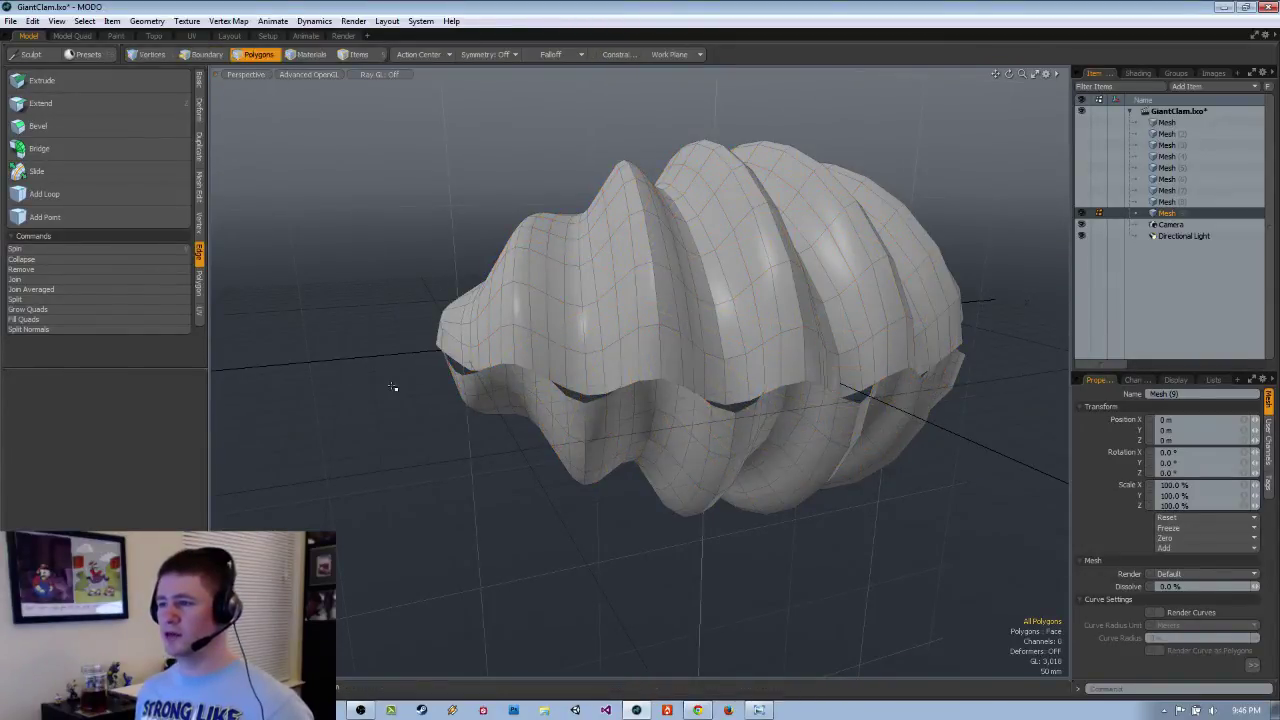
key("ctrl+z")
mouse_move(572, 333)
left_mouse_down("ctrl+alt")
mouse_move(602, 322)
mouse_move(580, 328)
left_mouse_up("ctrl+alt")
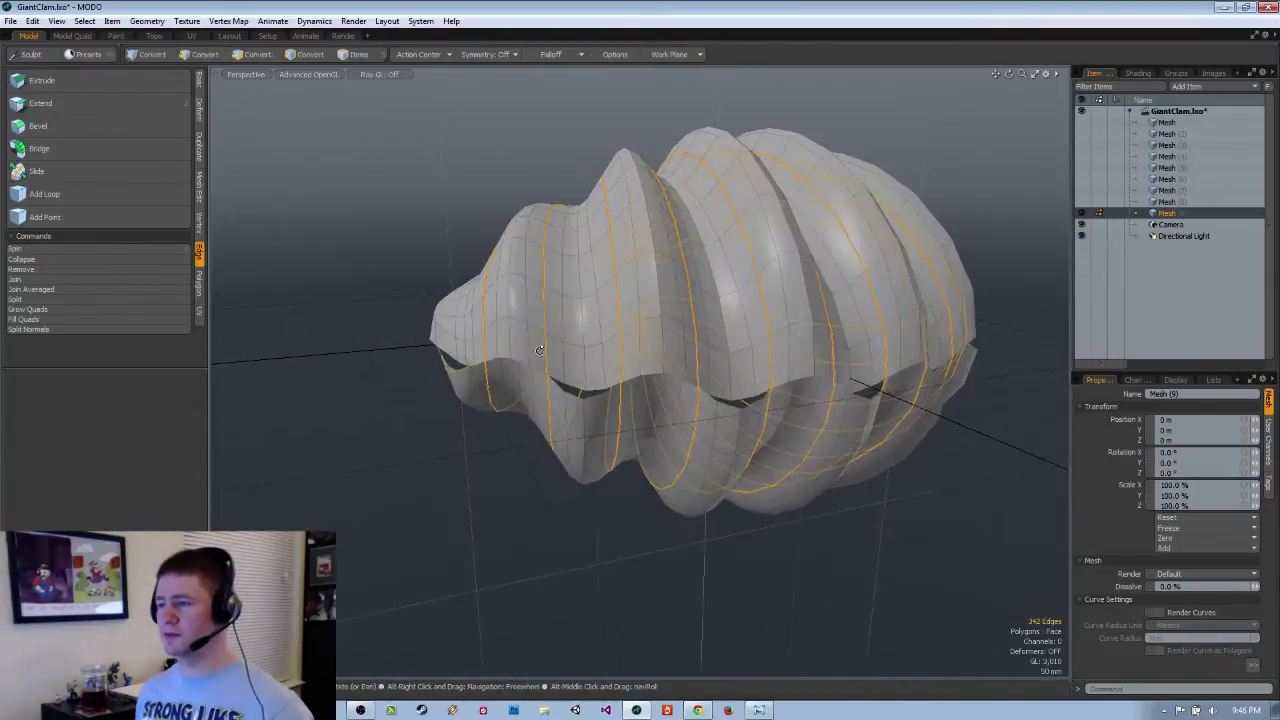
Return to the polygon selection of the rib-side strips and convert it to edges.
left_click_drag(682, 274, 885, 331, "alt")
key("3")
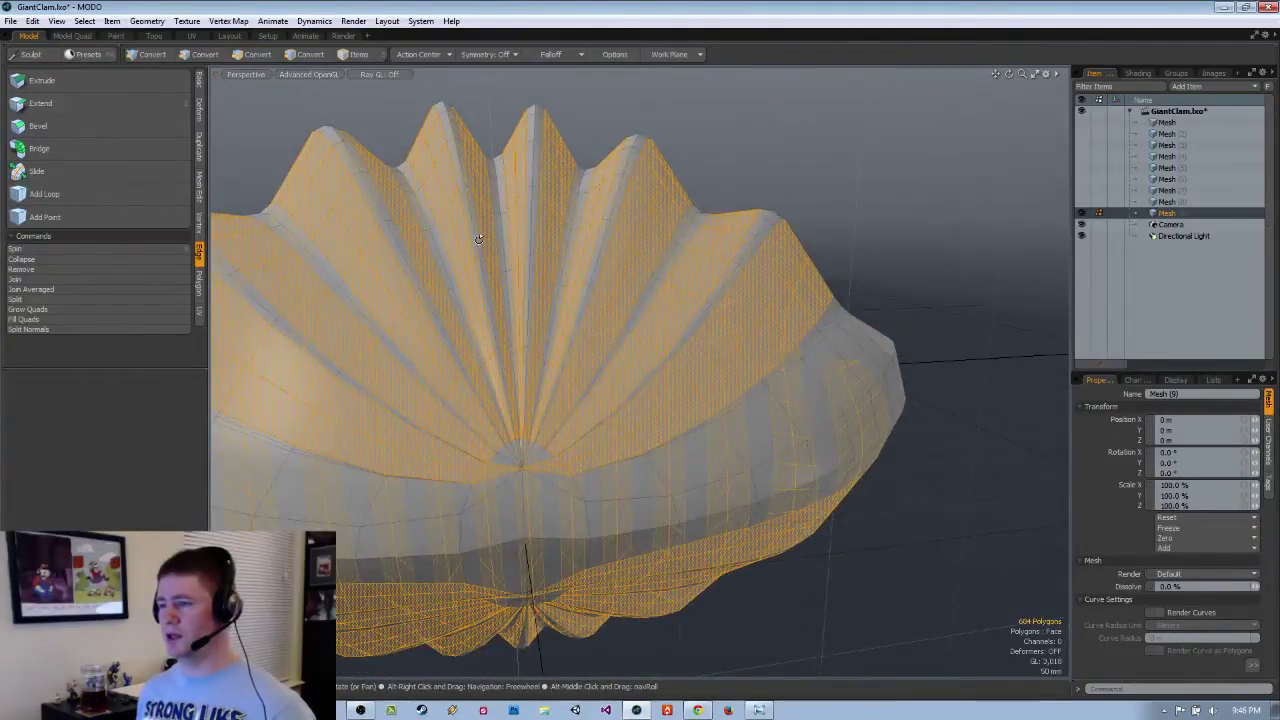
scroll(512, 494, "up", 4)
scroll(600, 459, "down", 3)
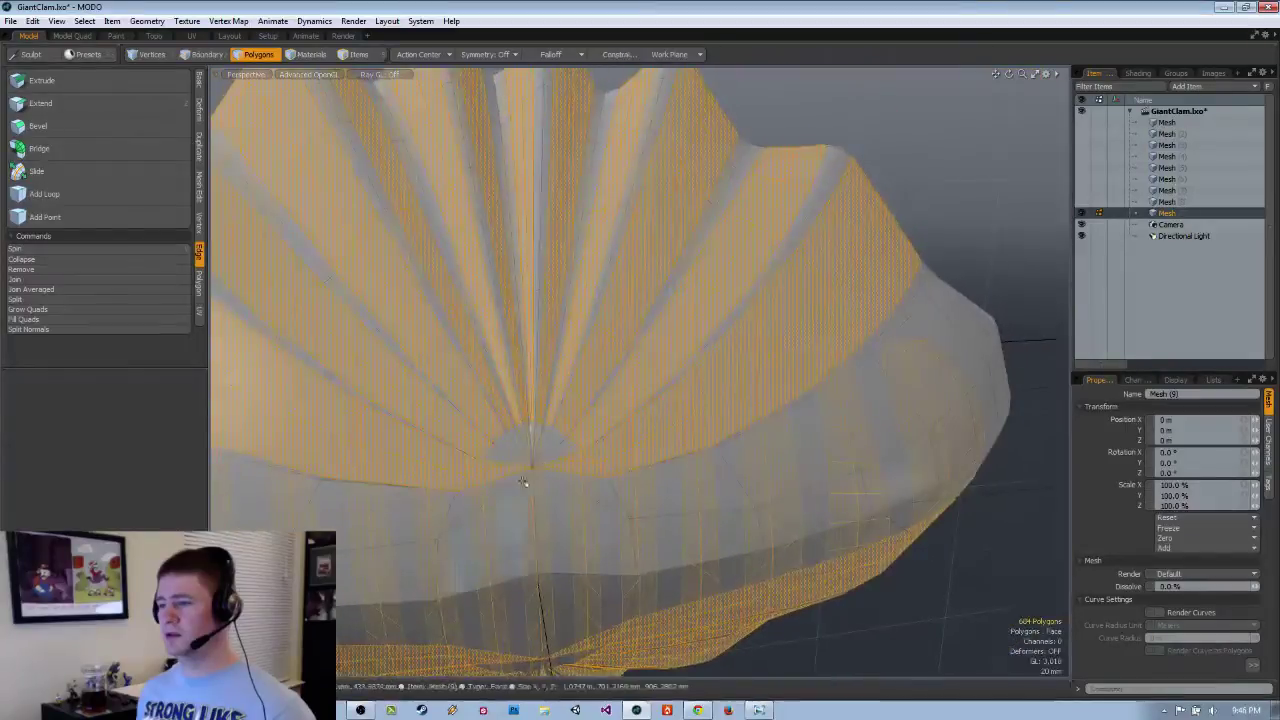
left_click(197, 54, "alt")
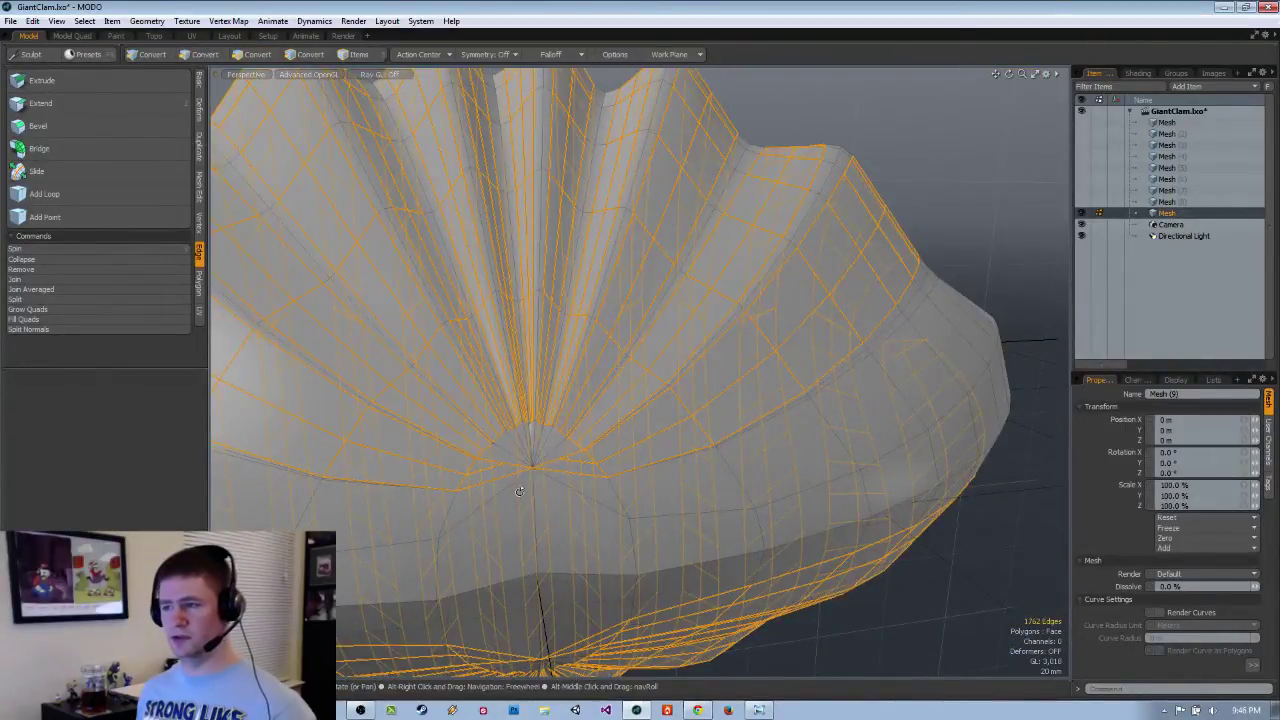
Deselect the edges that converge at the hinge centre on both shell halves.
scroll(519, 491, "up", 5)
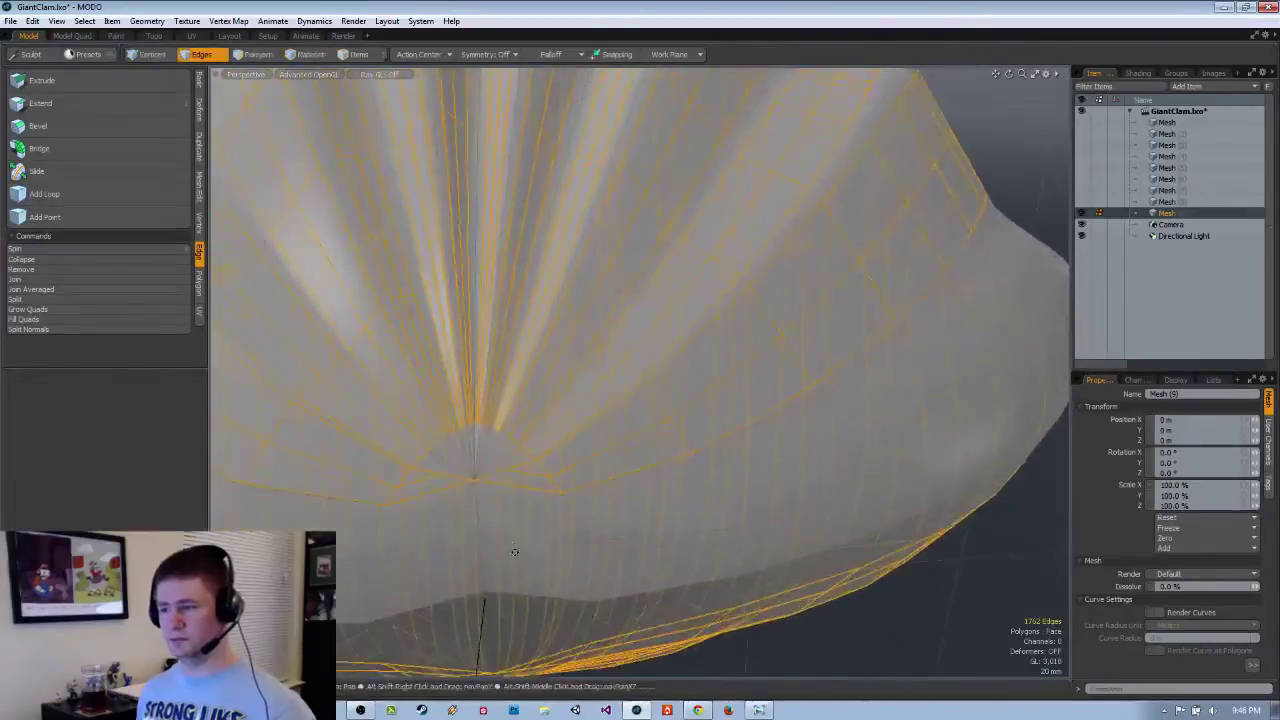
scroll(515, 552, "up", 1)
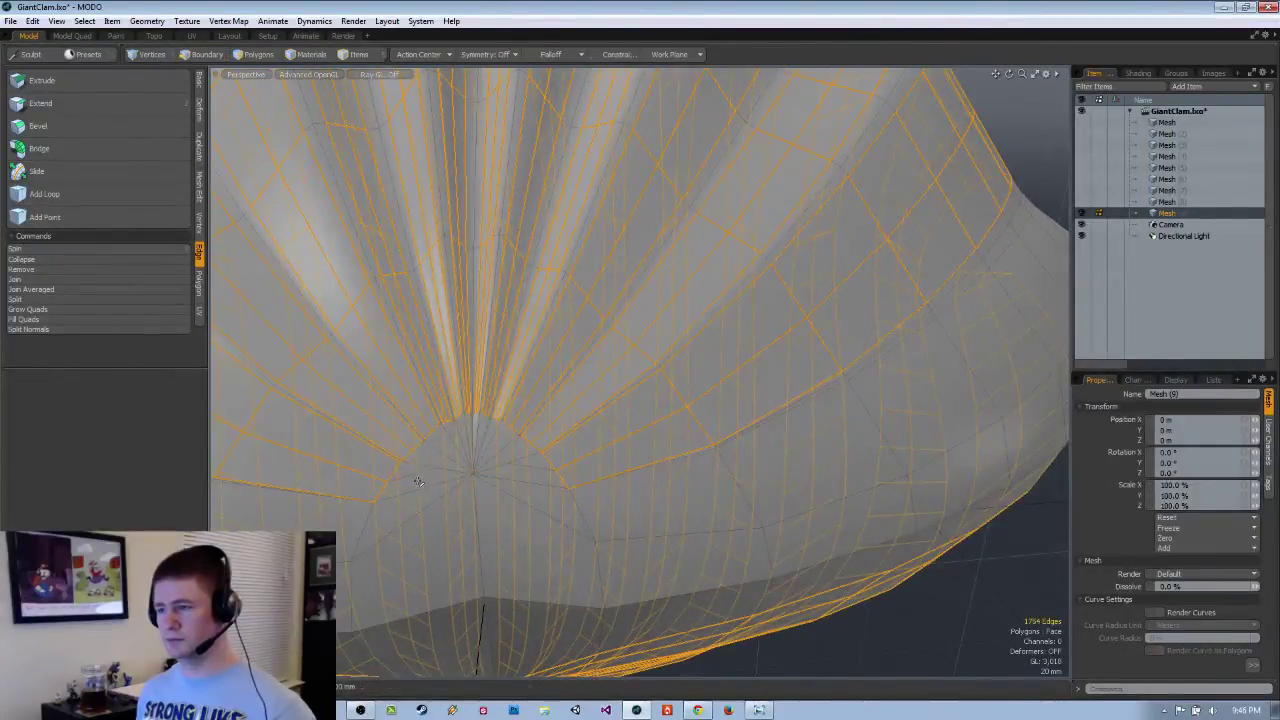
scroll(419, 481, "down", 5)
left_click_drag(421, 480, 476, 371, "alt")
scroll(476, 371, "up", 3)
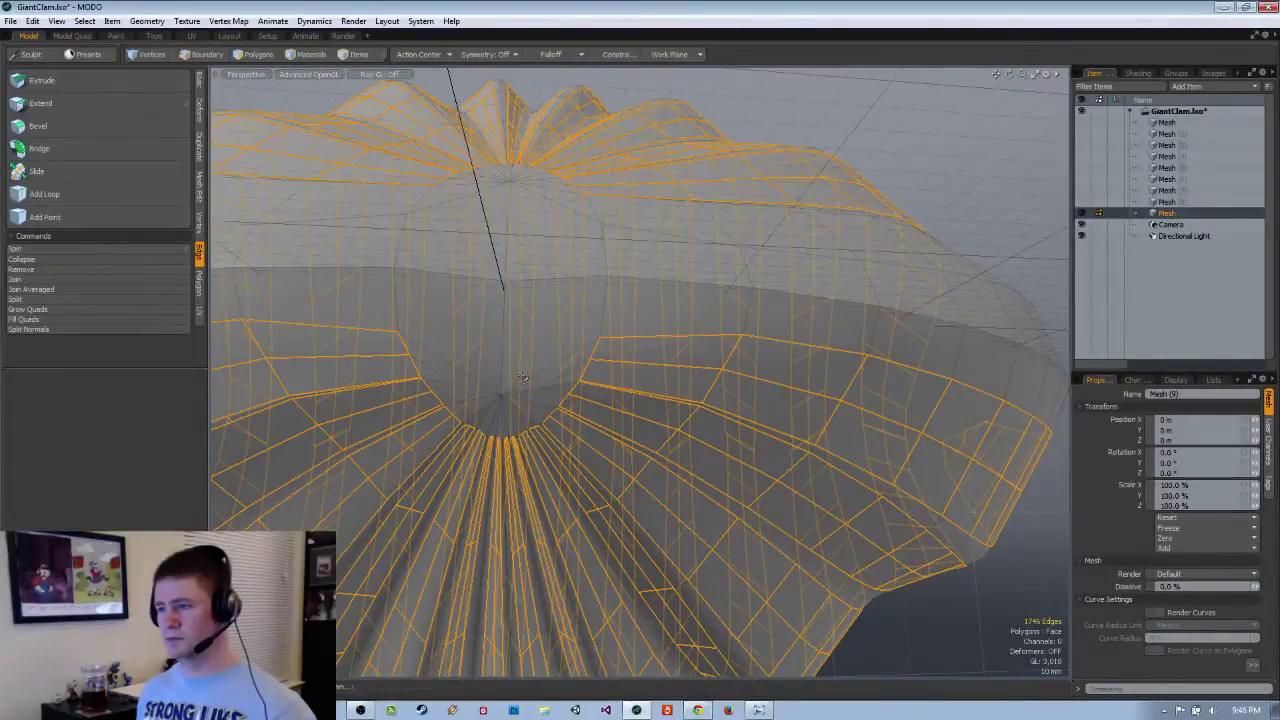
left_click_drag(522, 377, 610, 366, "alt")
scroll(676, 330, "down", 5)
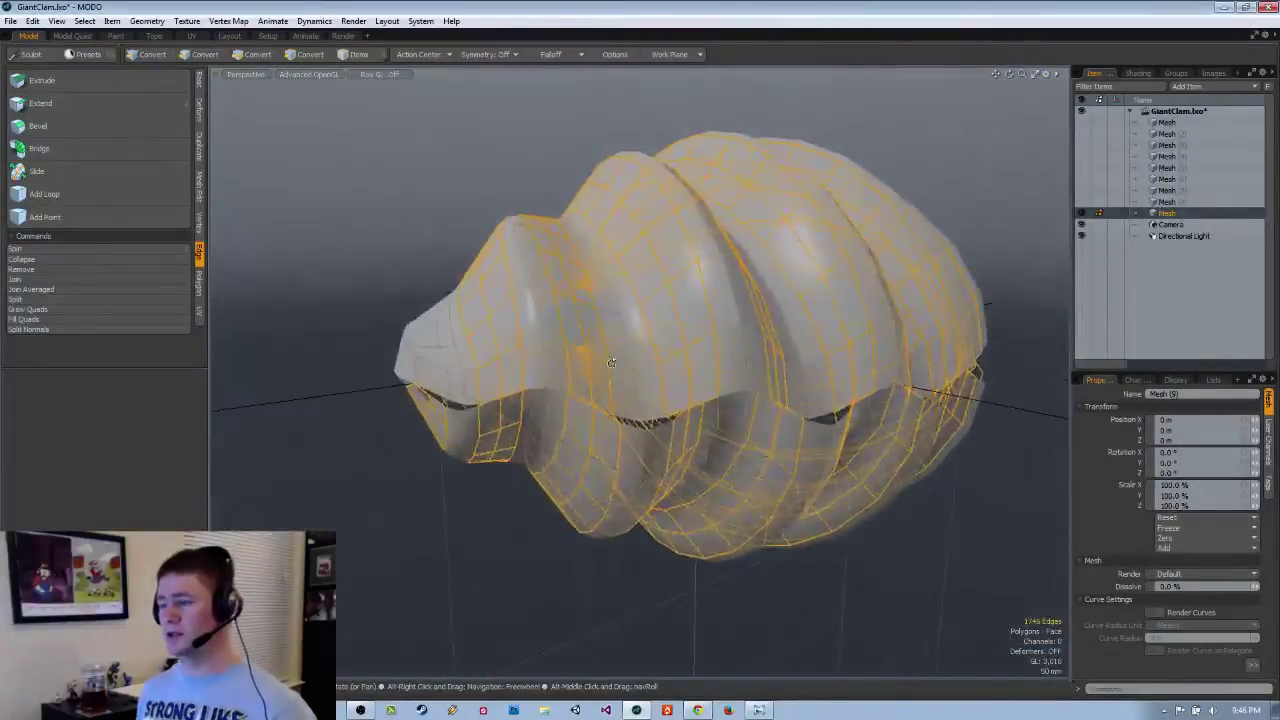
Use the Keep selection set to remove the centre loops from the current edge selection.
left_click(82, 22)
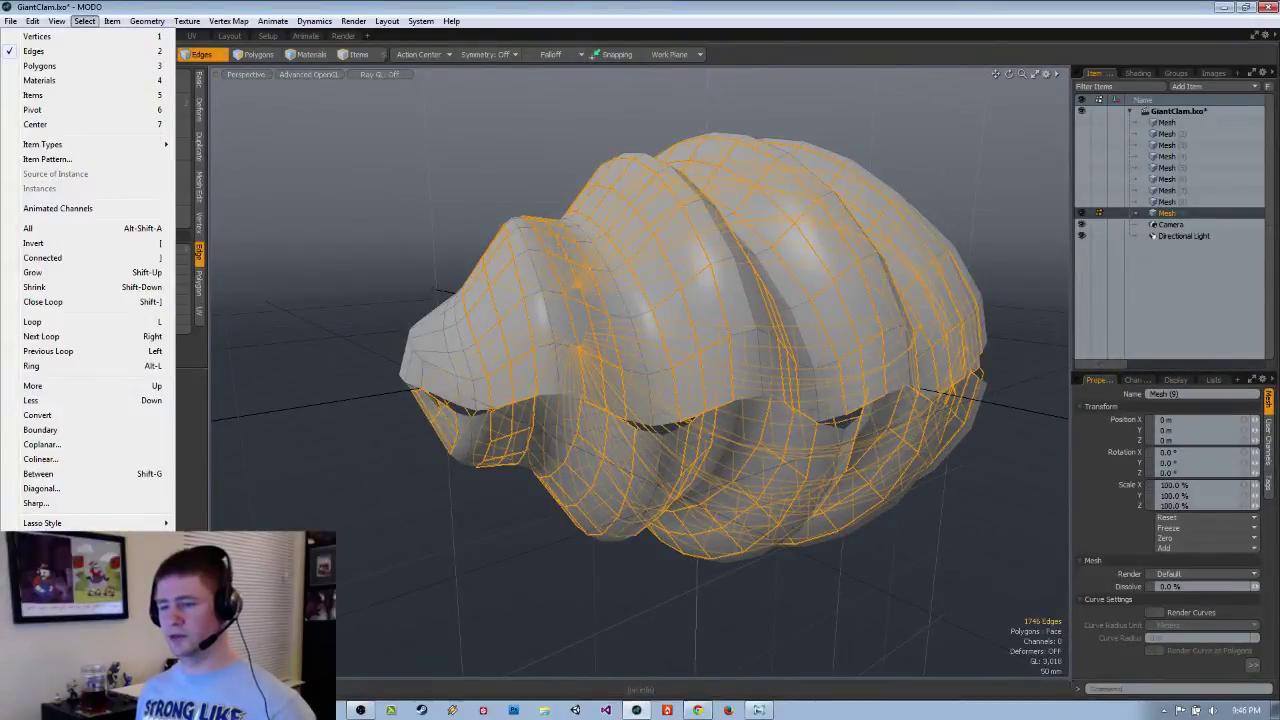
left_click(62, 562)
left_click(652, 346)
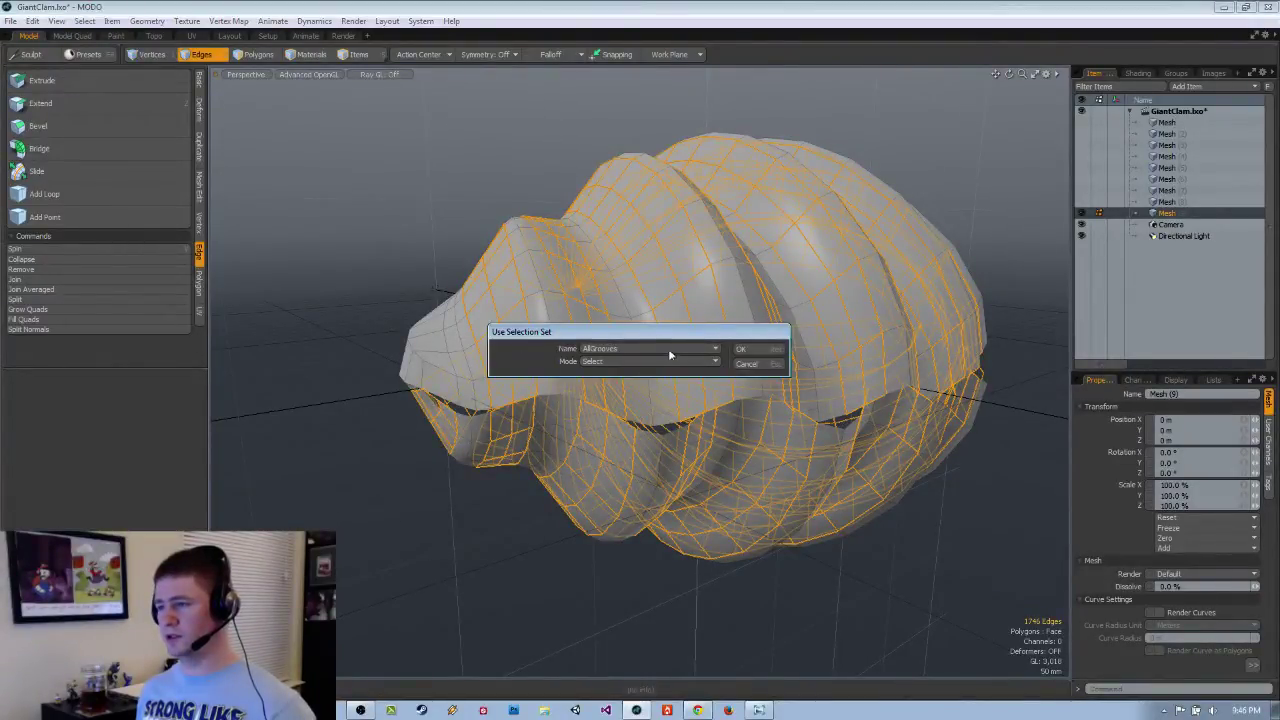
left_click(662, 362)
left_click(662, 362)
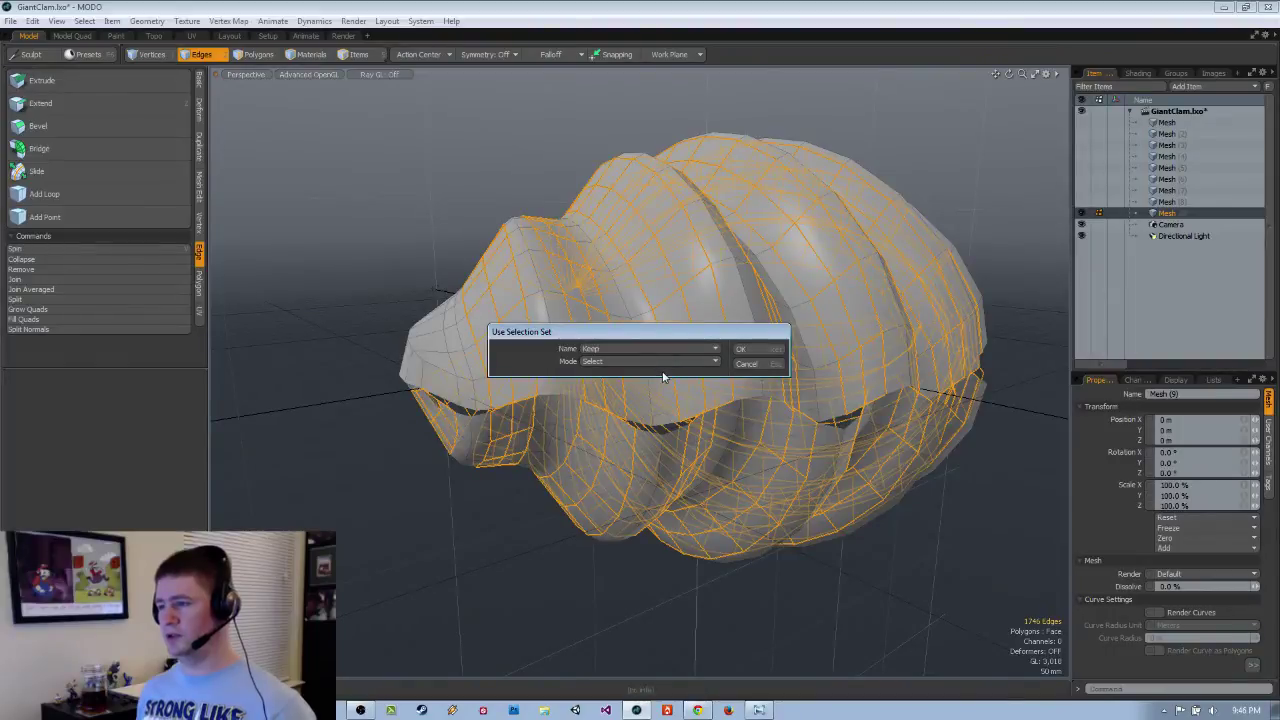
left_click(663, 374)
left_click(742, 349)
left_click_drag(741, 348, 673, 372, "alt")
scroll(702, 394, "up", 4)
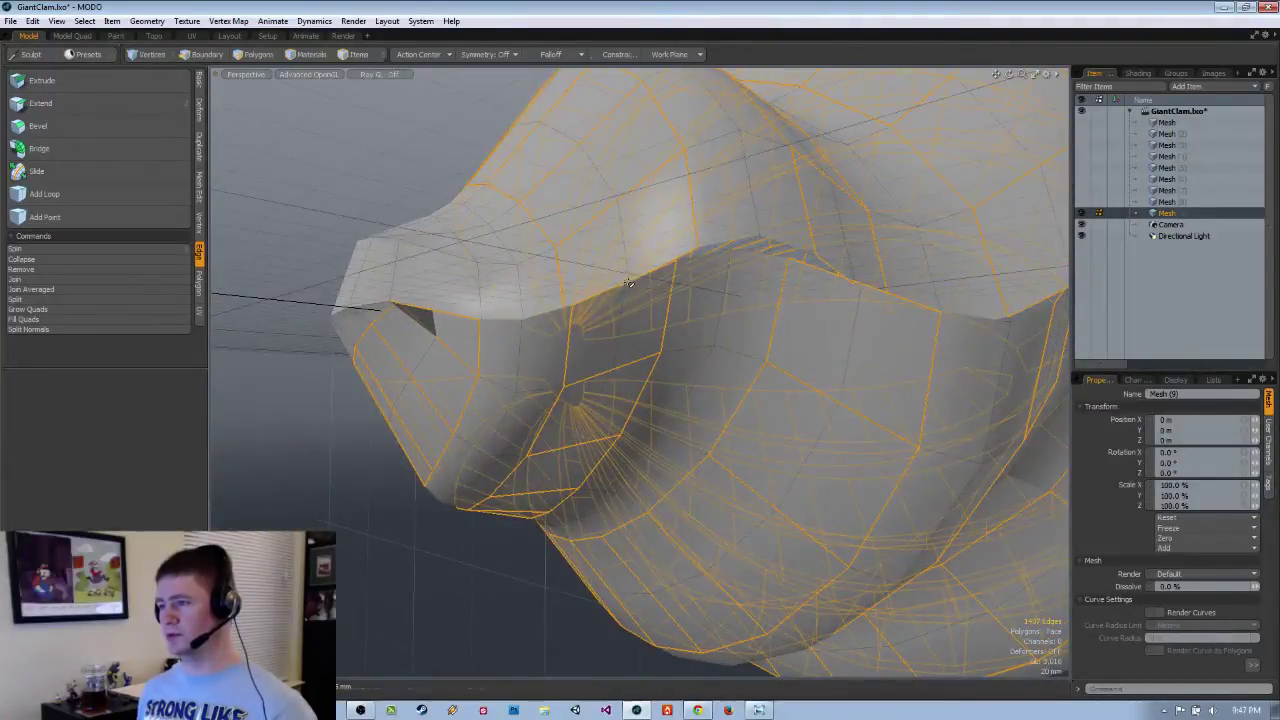
Try deselecting the remaining unwanted edges along the ribs of both shell halves.
left_click_drag(628, 284, 583, 362, "alt")
key("2")
left_click_drag(538, 243, 815, 443, "alt")
left_click_drag(704, 318, 813, 250, "alt")
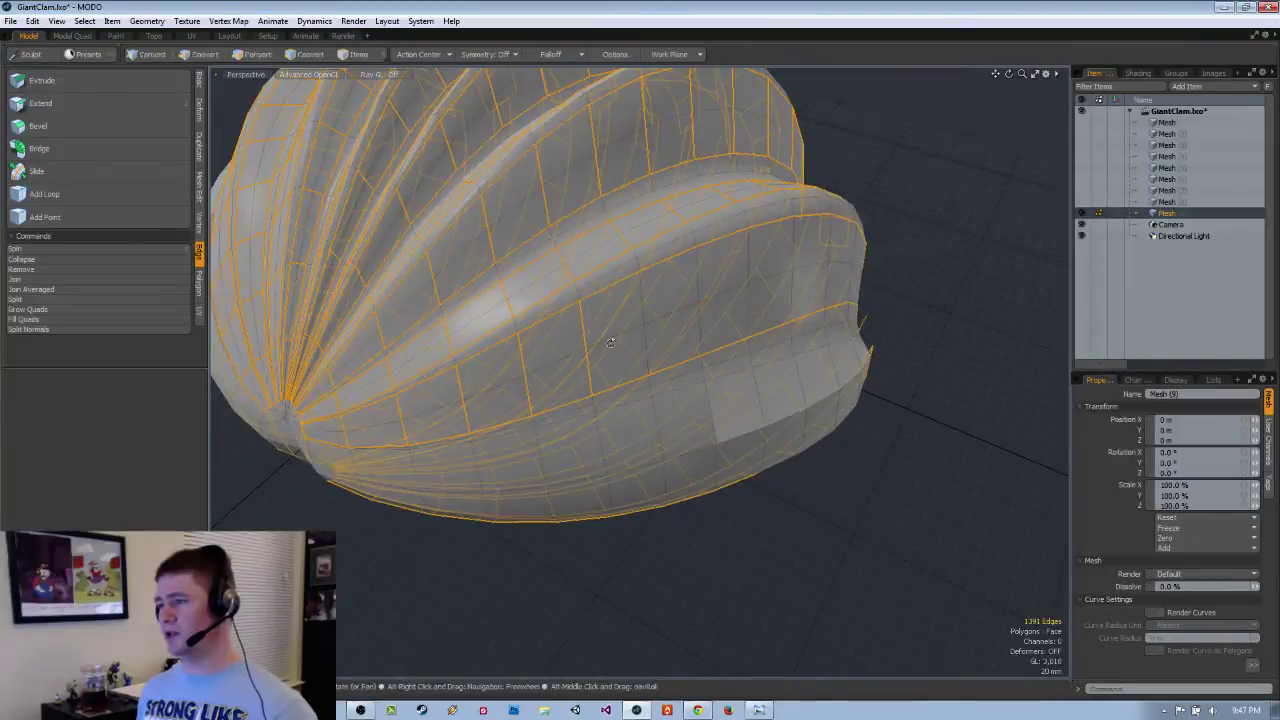
left_click_drag(820, 288, 780, 290, "alt")
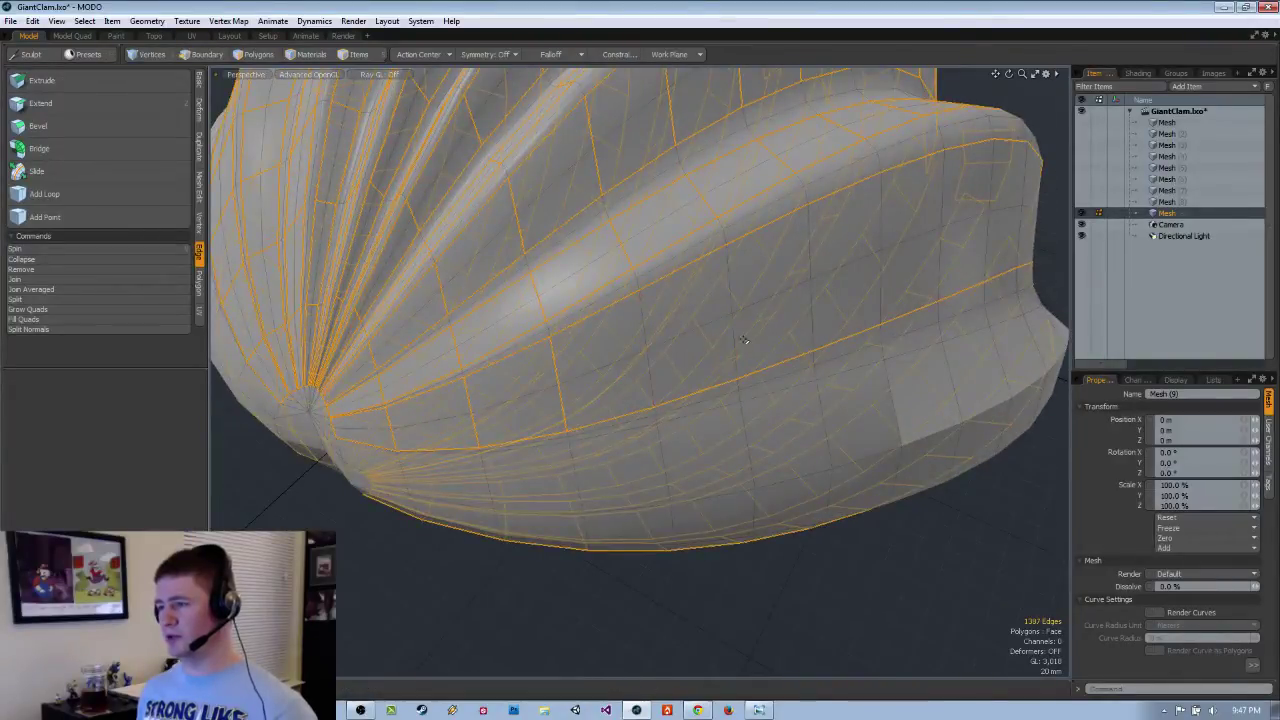
left_click_drag(743, 340, 689, 281, "alt")
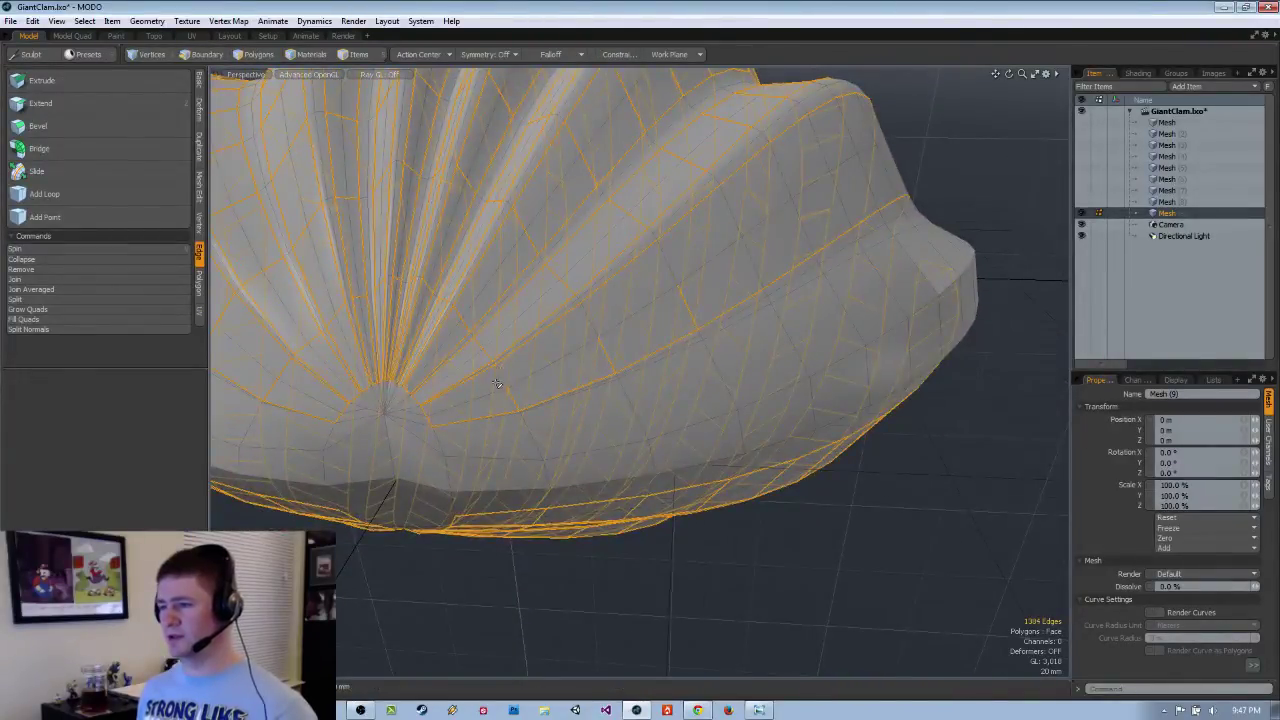
left_click_drag(748, 290, 540, 304, "alt")
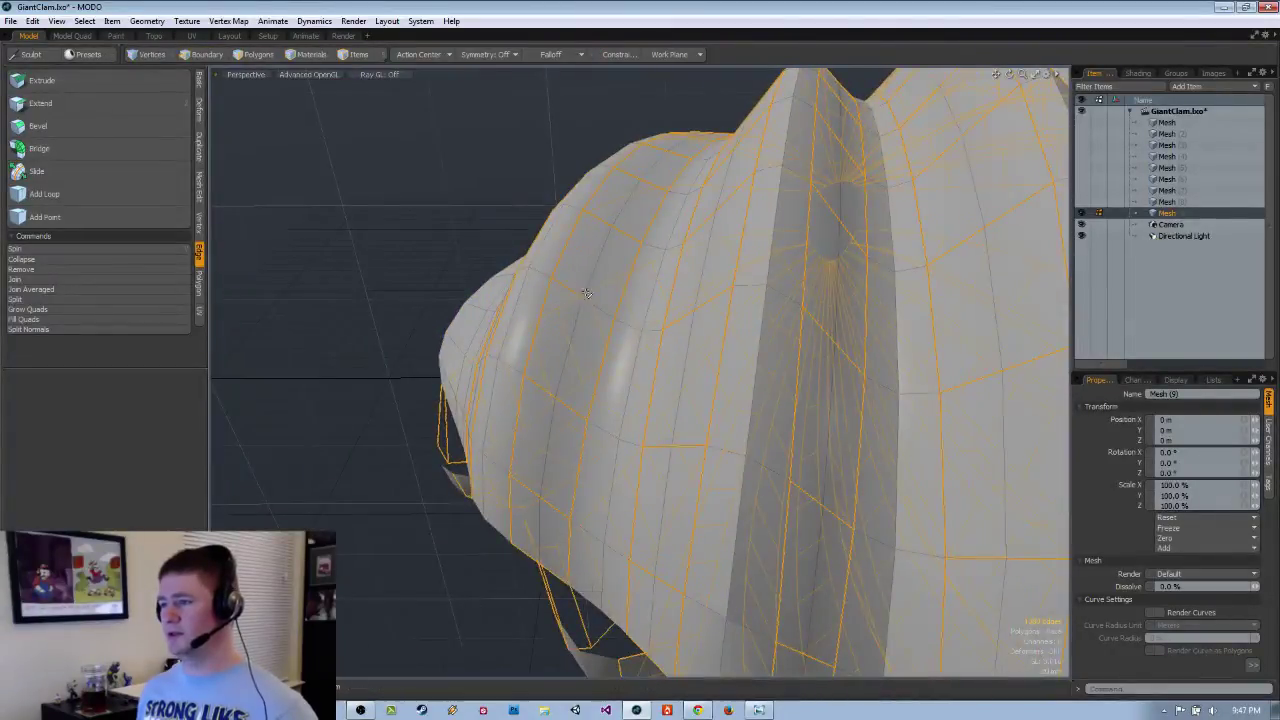
left_click_drag(547, 497, 826, 341, "alt")
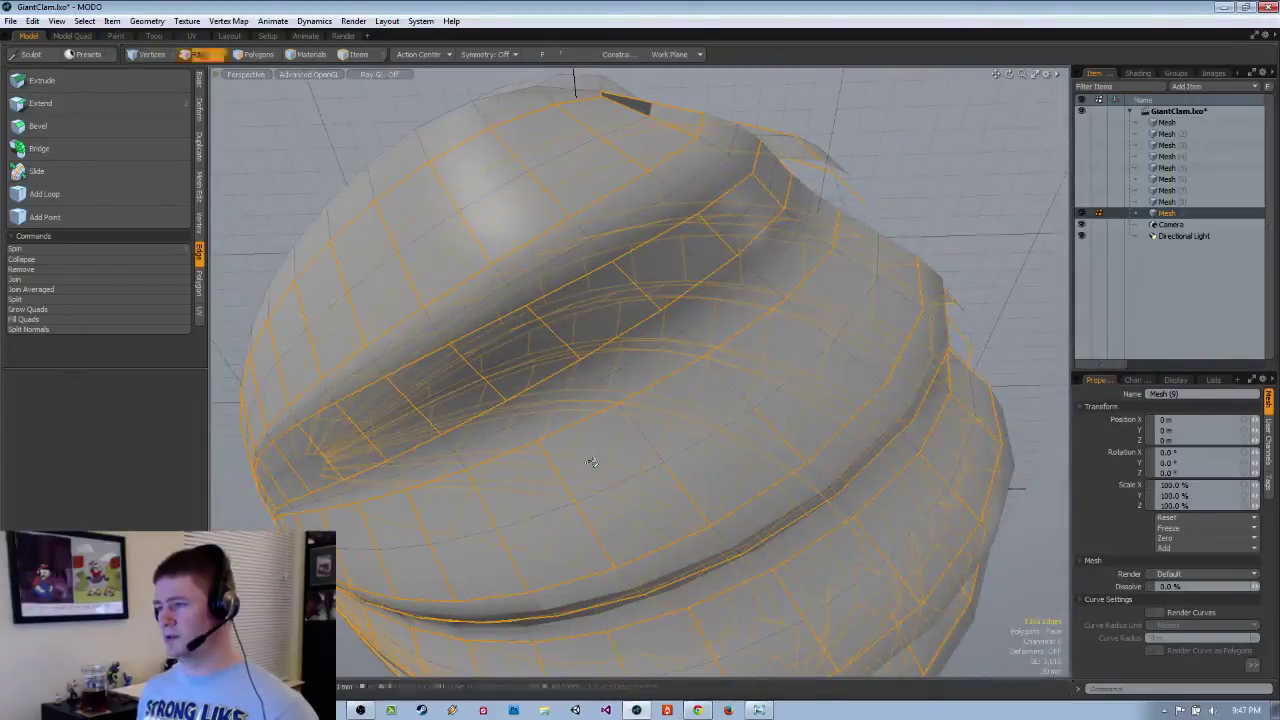
left_click_drag(591, 462, 775, 540, "alt")
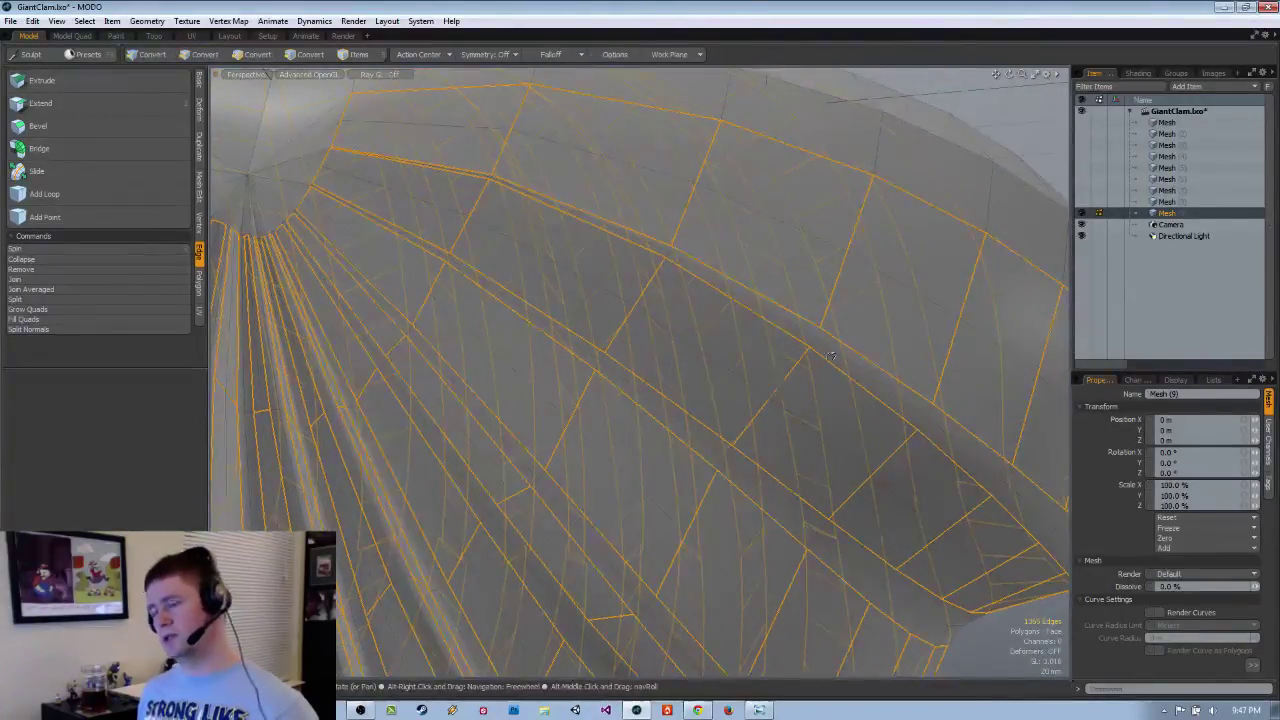
left_click_drag(831, 356, 585, 327, "ctrl+alt")
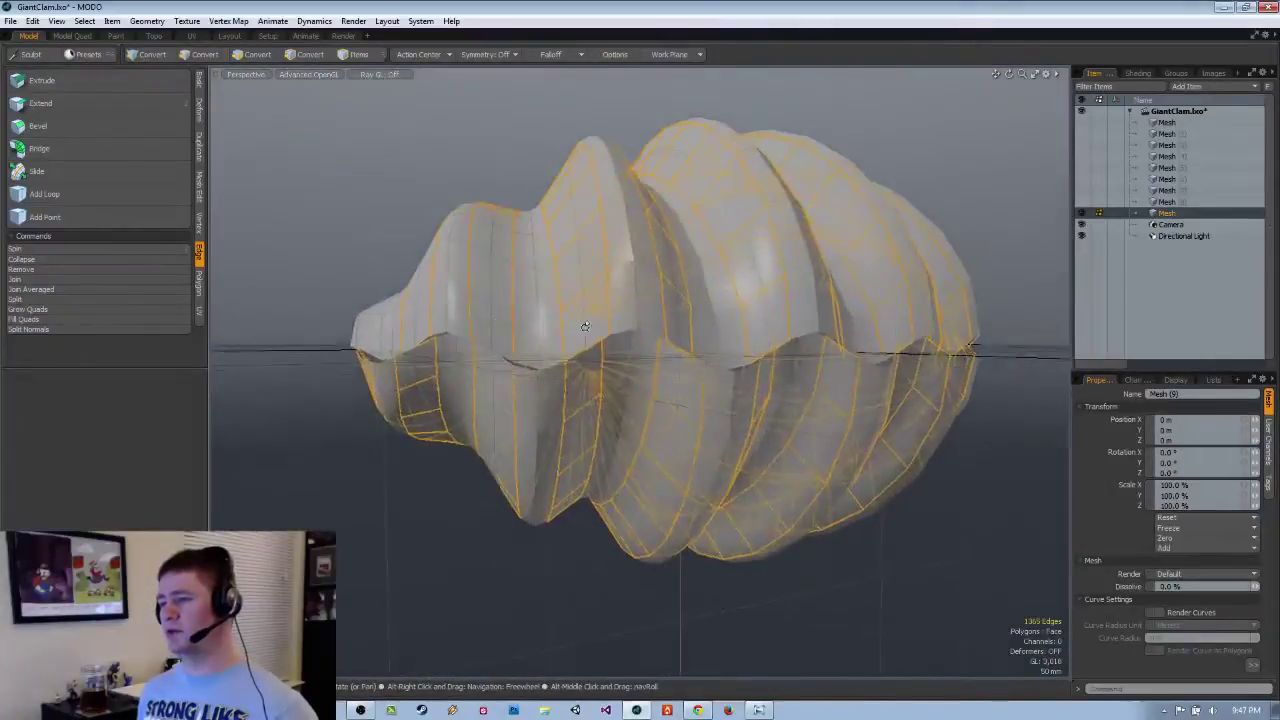
scroll(480, 320, "up", 3)
Select the surplus lengthwise edge loops across the upper shell half's ribs and delete them.
left_click(464, 308)
left_click_drag(470, 307, 509, 362, "alt")
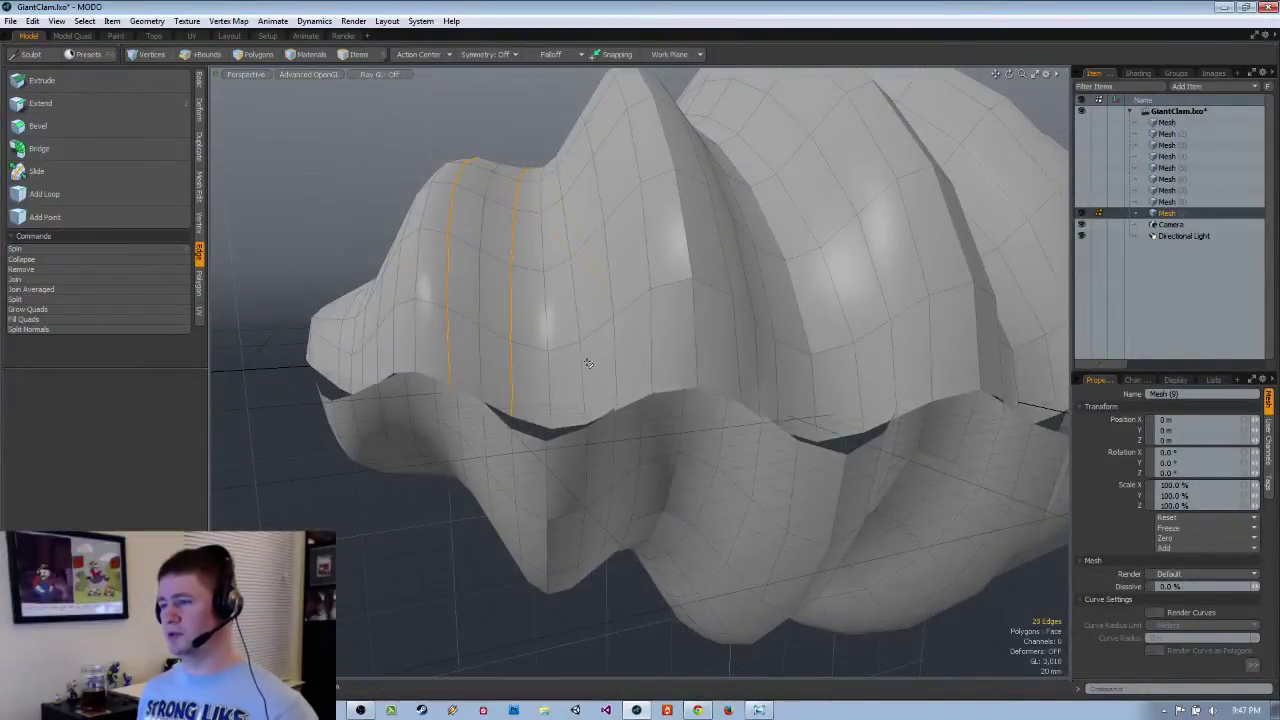
left_click_drag(655, 341, 613, 367, "alt")
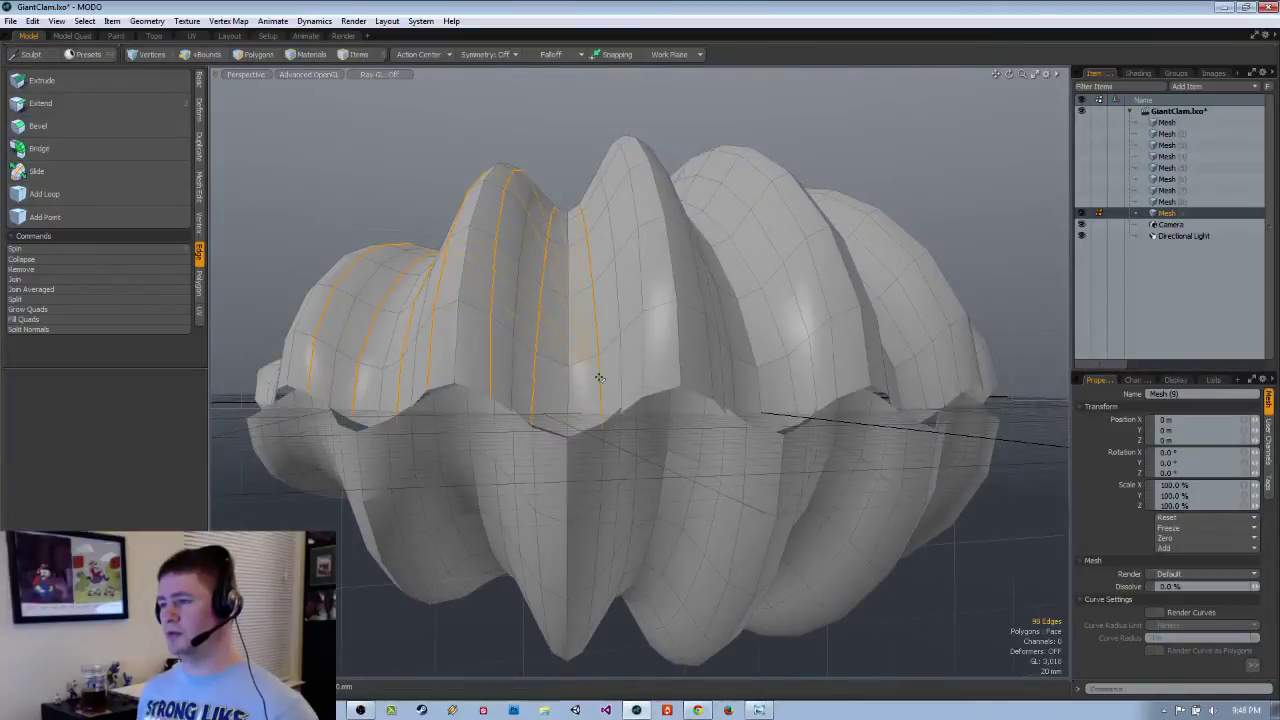
left_click_drag(718, 350, 548, 369, "alt")
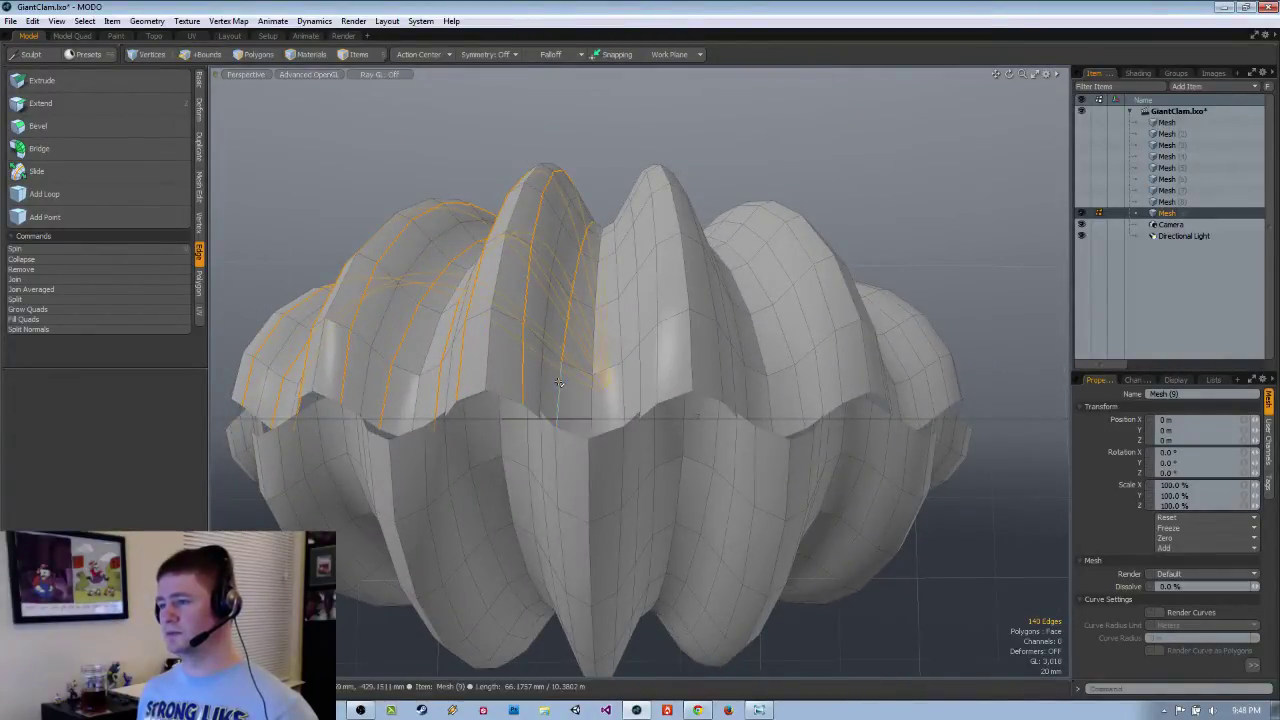
left_click(1081, 202)
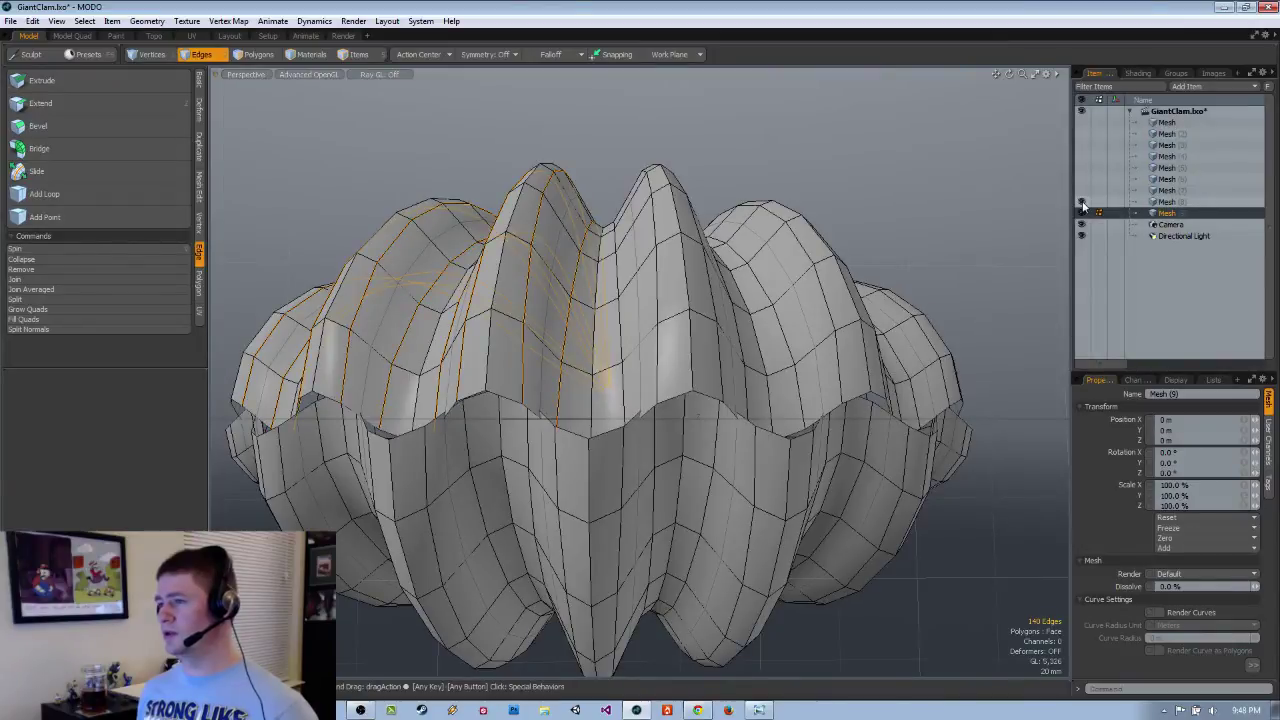
left_click(1081, 203)
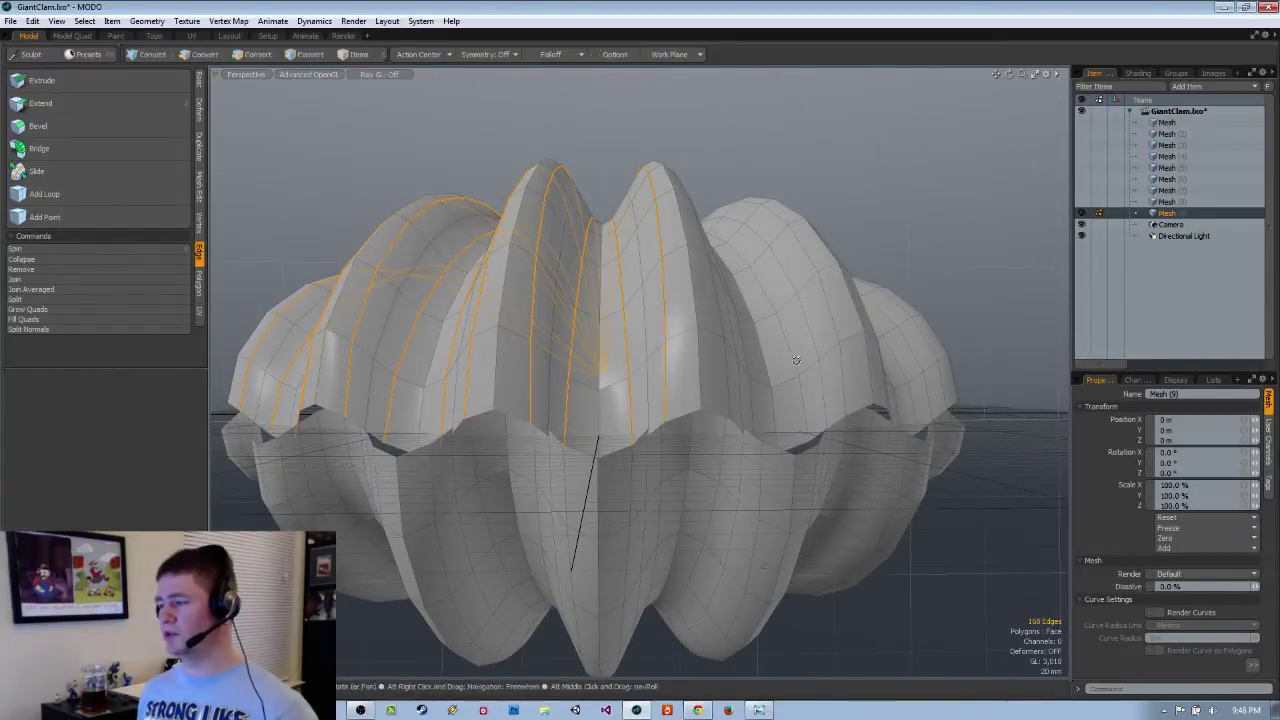
left_click_drag(796, 360, 697, 377, "alt")
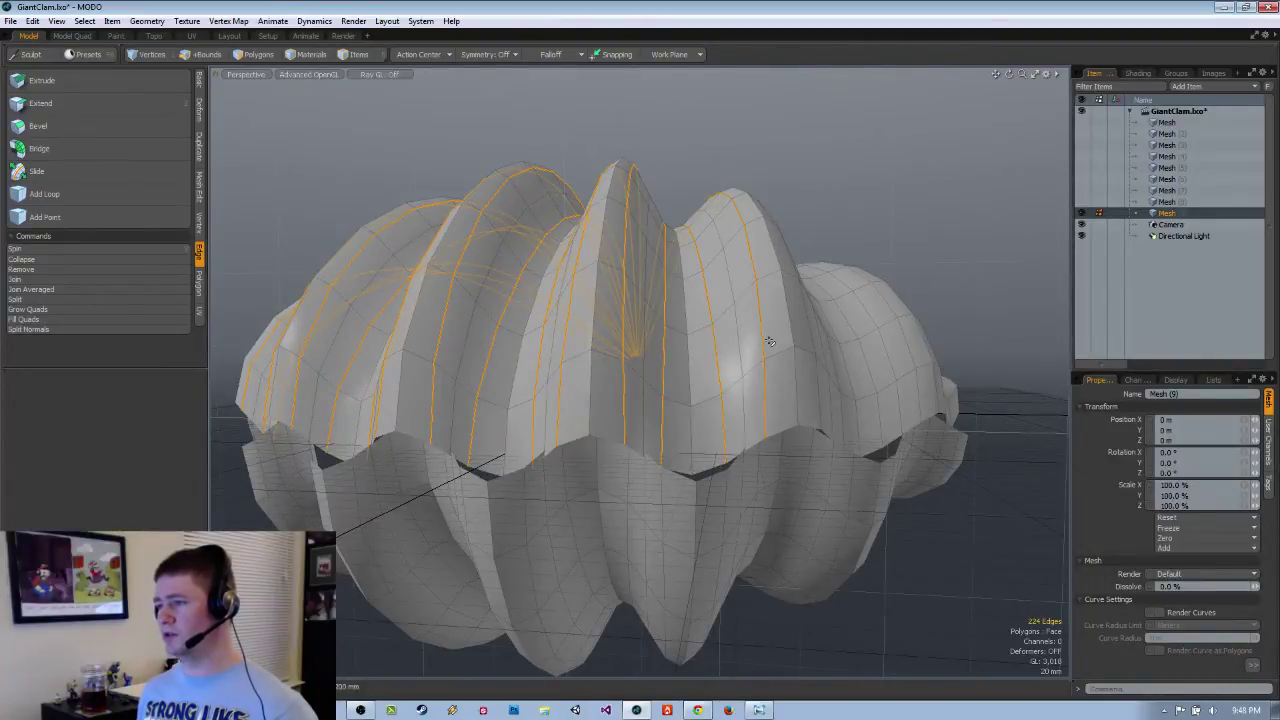
left_click_drag(769, 342, 737, 351, "alt")
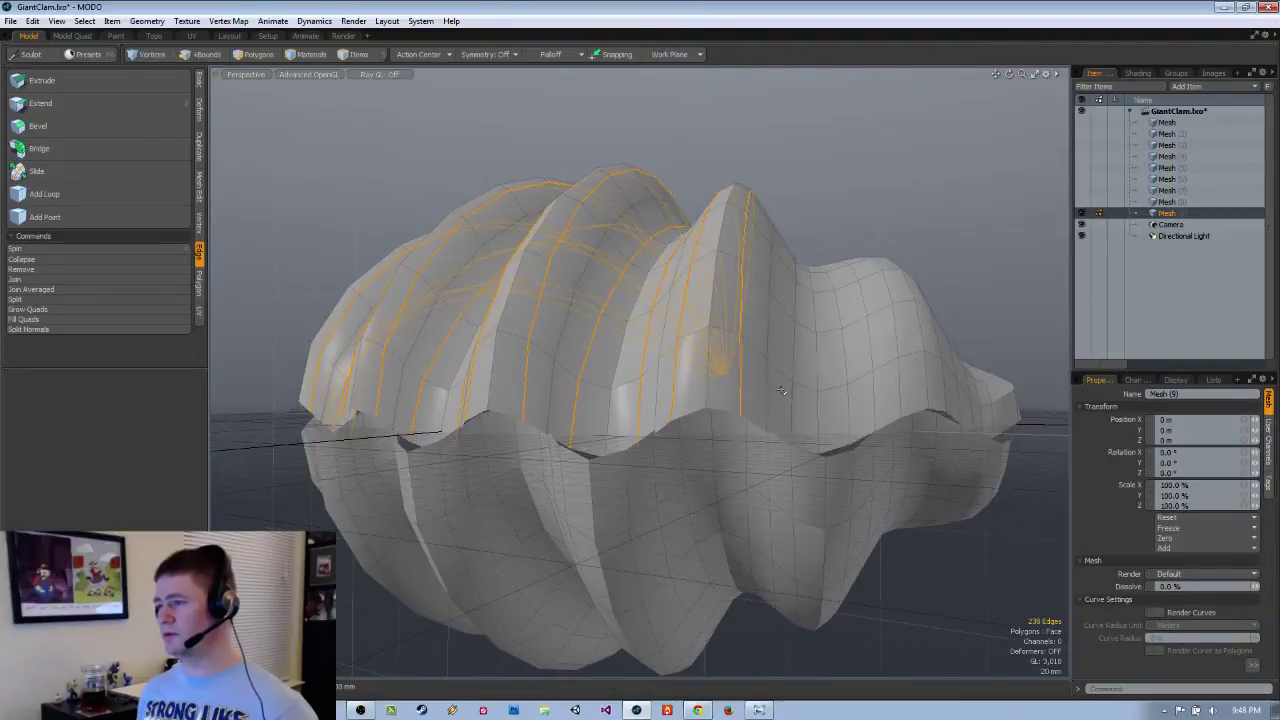
left_click_drag(822, 447, 709, 454, "alt")
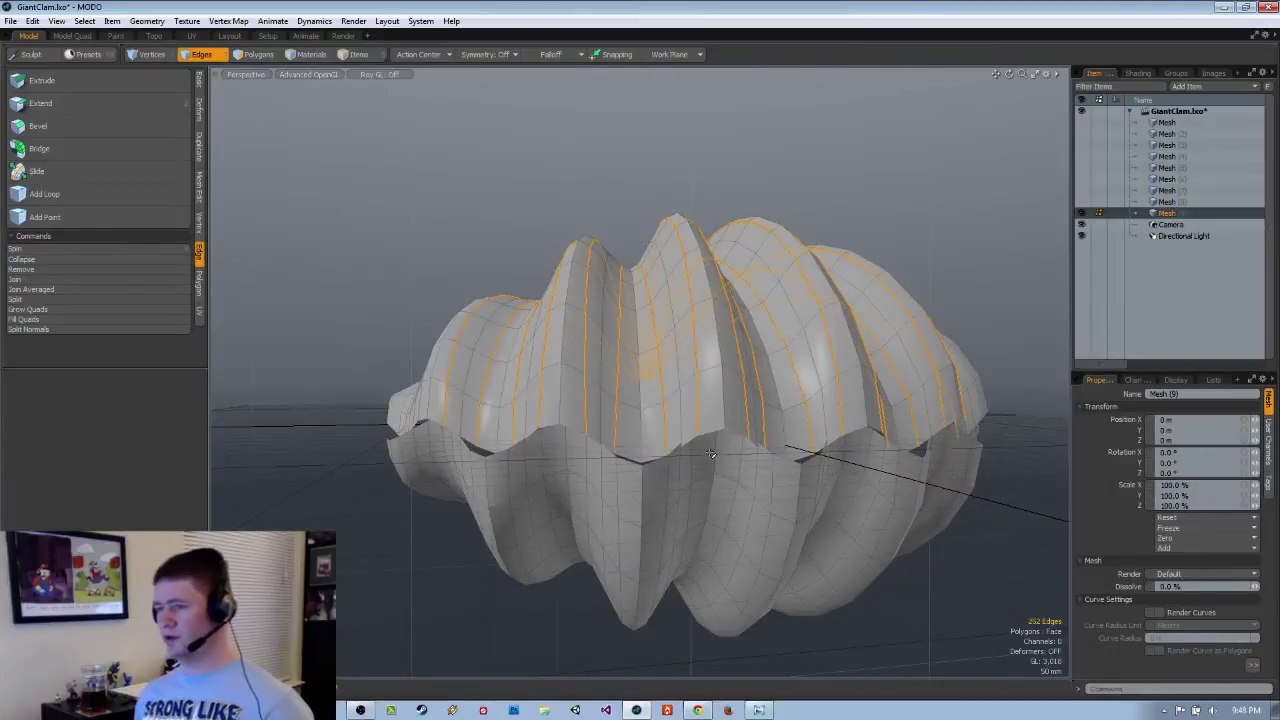
key("Delete")
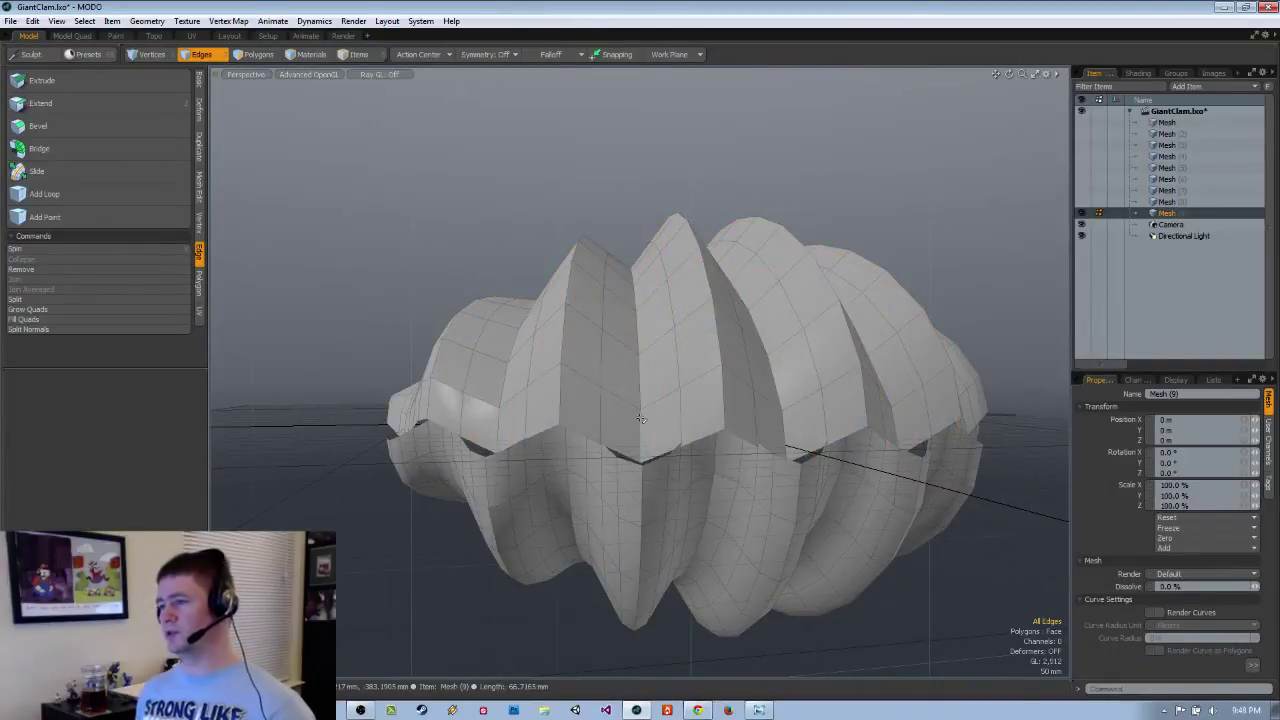
Undo and repeat the deletion of the upper shell's loops to compare its shape before and after.
left_click_drag(641, 418, 789, 380, "alt")
key("ctrl+z")
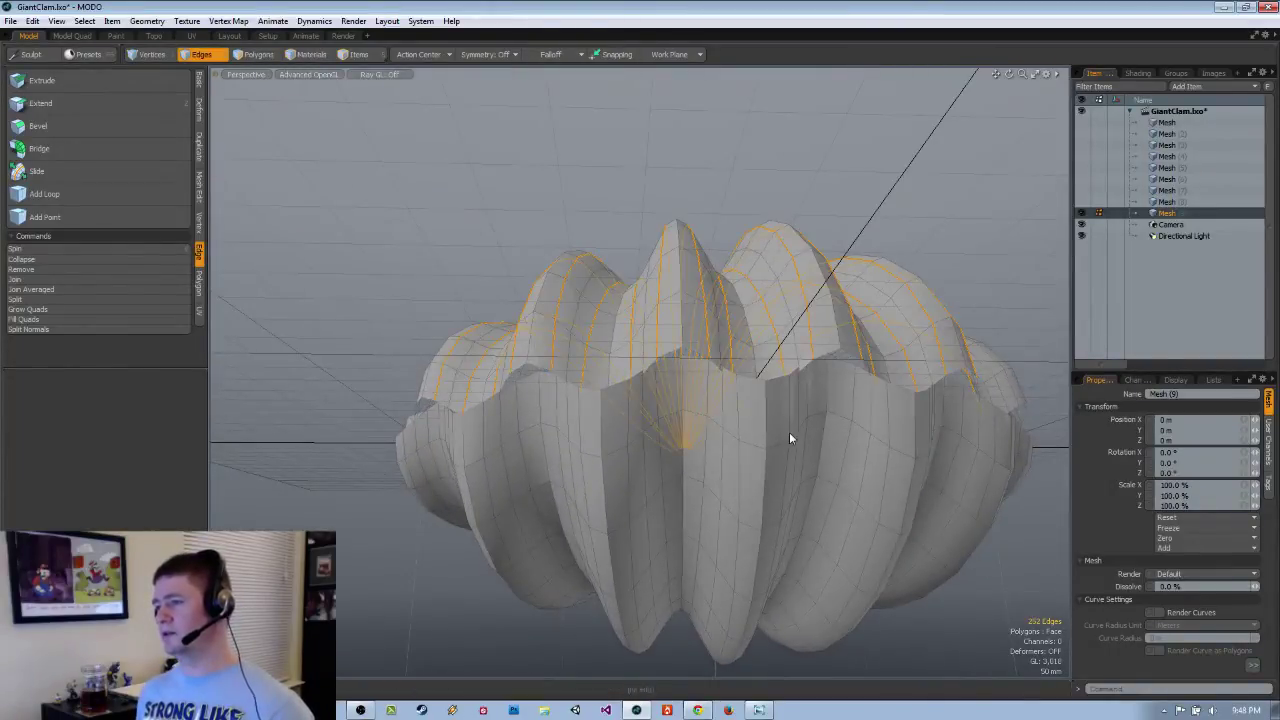
key("Delete")
key("ctrl+z")
key("Delete")
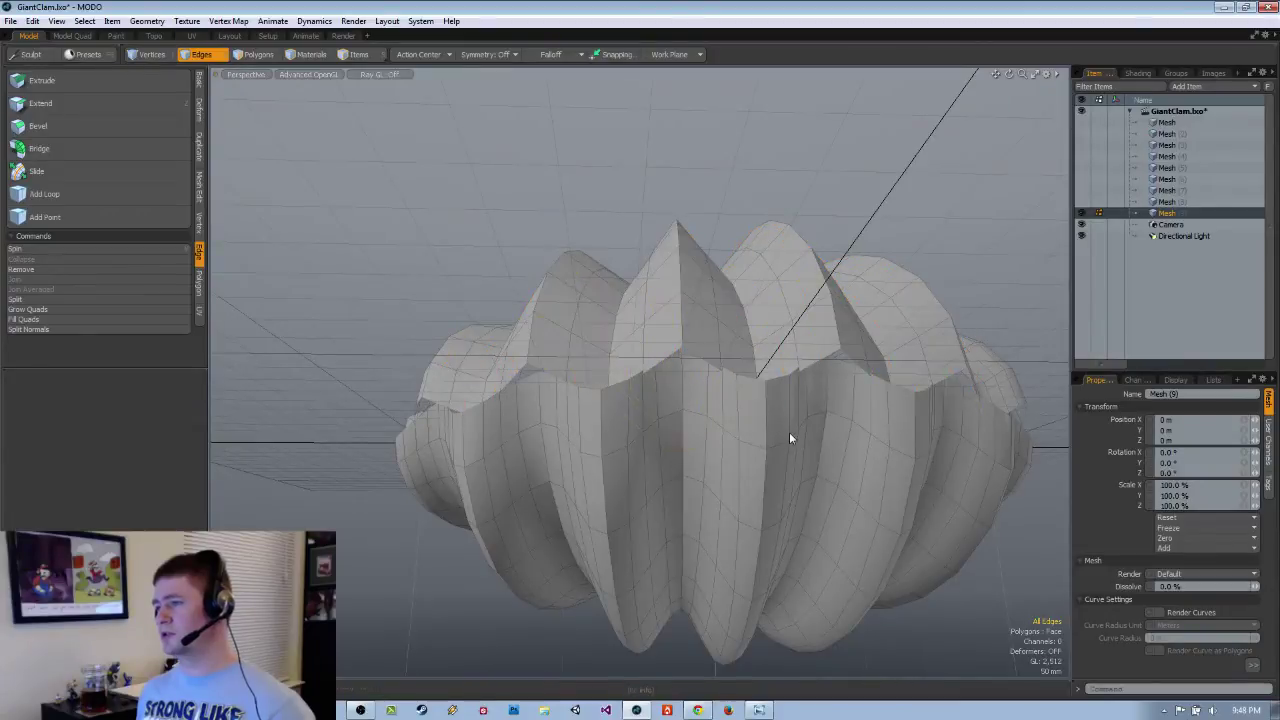
left_click_drag(789, 437, 784, 478, "alt")
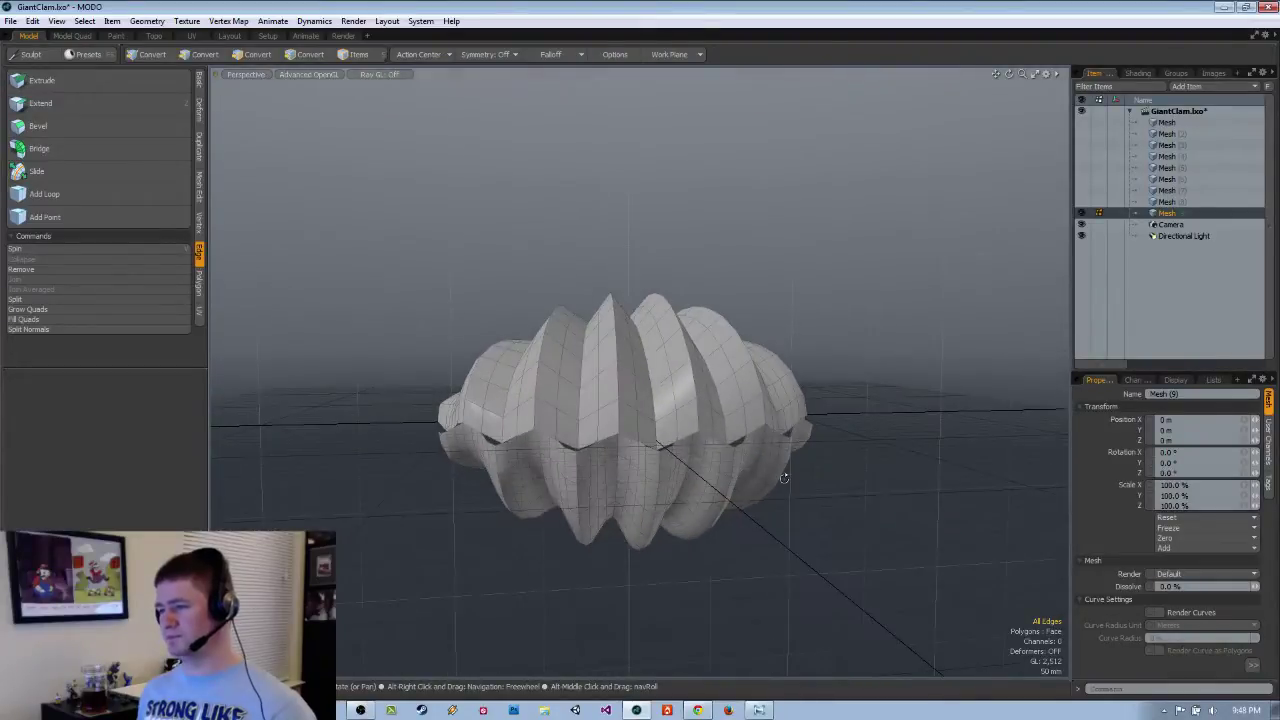
left_click_drag(614, 442, 617, 251, "alt")
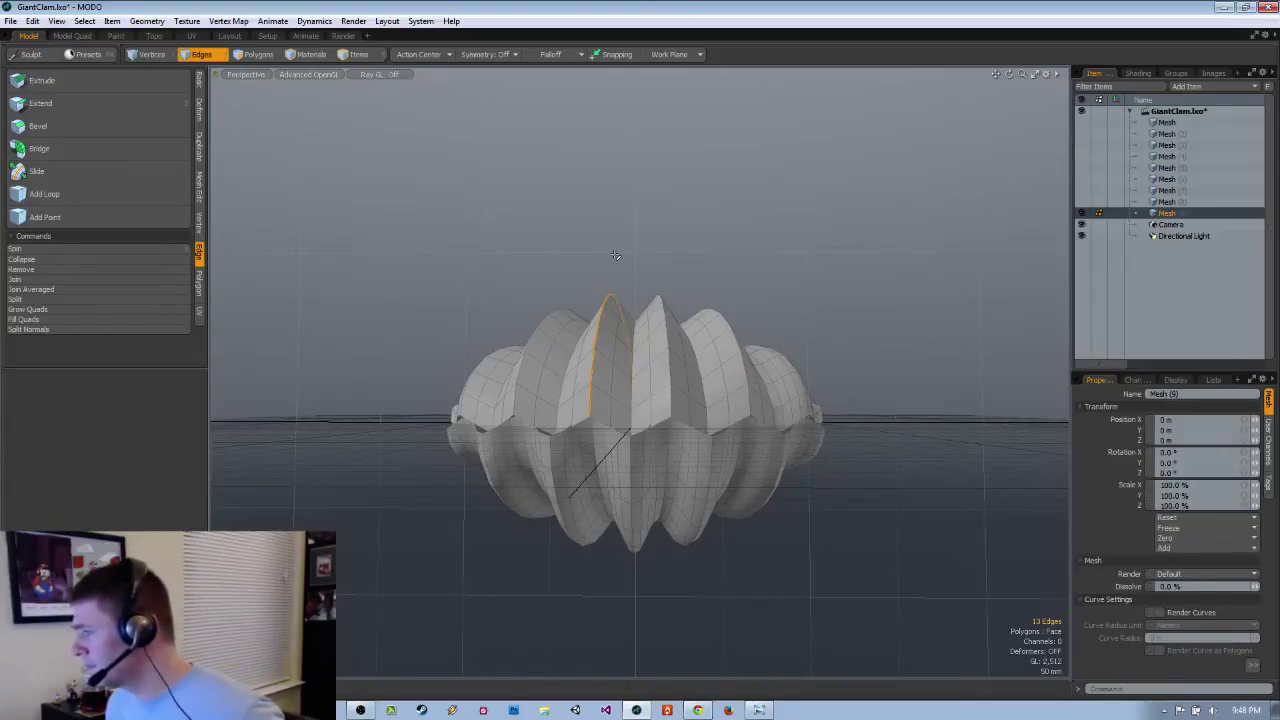
mouse_move(640, 462)
left_mouse_down("alt")
mouse_move(668, 398)
mouse_move(722, 387)
mouse_move(620, 450)
left_mouse_up("alt")
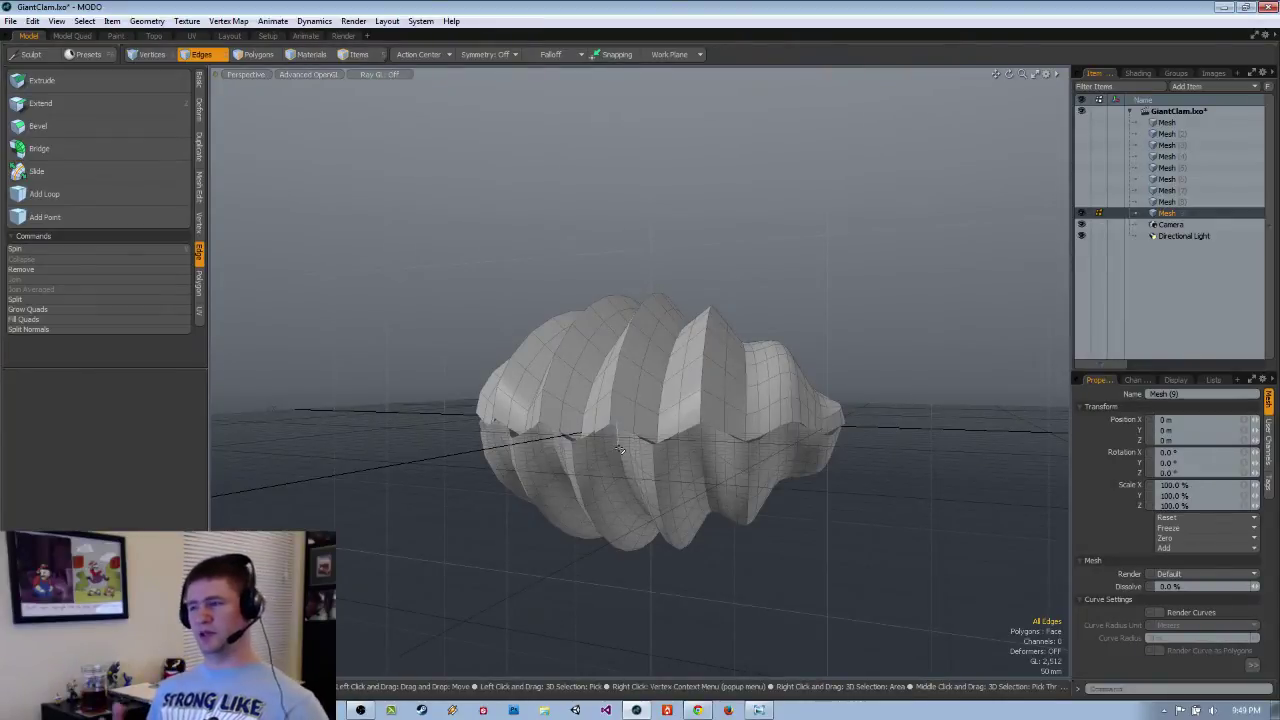
Select the matching surplus lengthwise edge loops across the ribs of the lower shell half.
mouse_move(619, 450)
left_mouse_down("alt")
mouse_move(723, 461)
mouse_move(752, 483)
mouse_move(689, 456)
mouse_move(586, 470)
mouse_move(591, 431)
mouse_move(613, 407)
mouse_move(626, 429)
mouse_move(621, 388)
mouse_move(655, 430)
mouse_move(620, 428)
mouse_move(752, 453)
mouse_move(700, 428)
mouse_move(633, 434)
left_mouse_up("alt")
key("2")
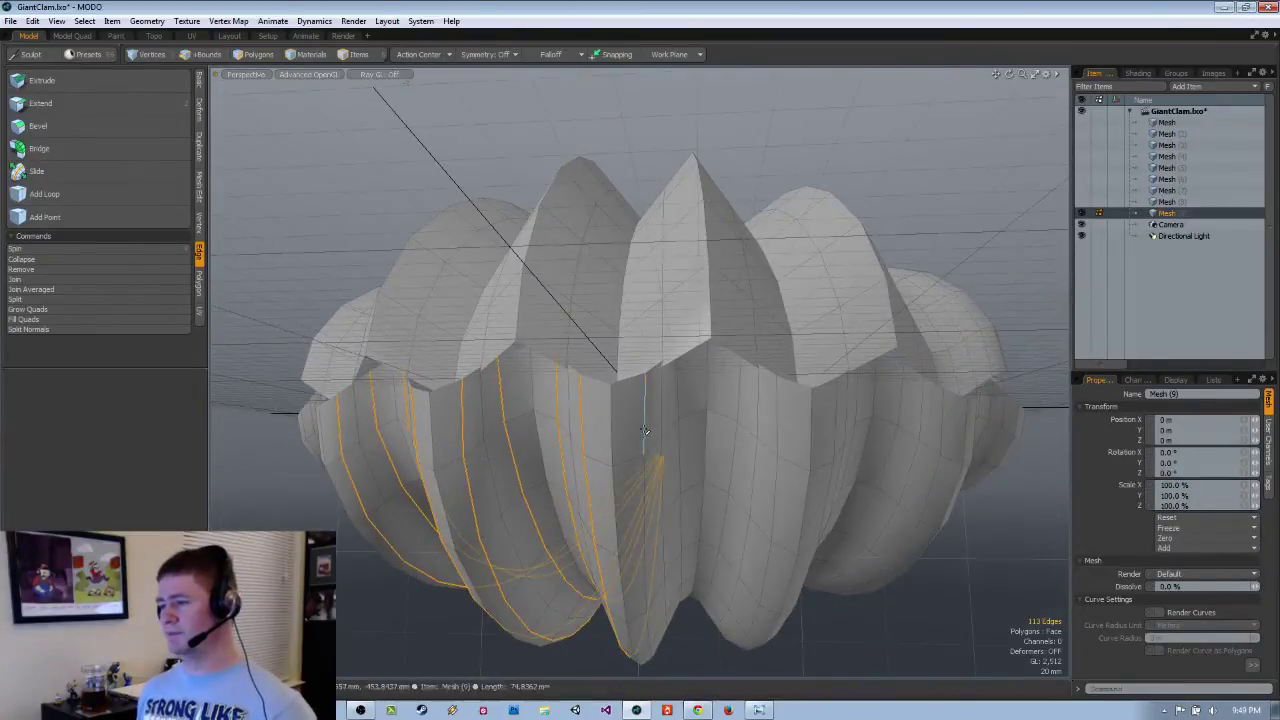
double_click(677, 401, "shift")
left_click_drag(717, 417, 674, 461, "alt")
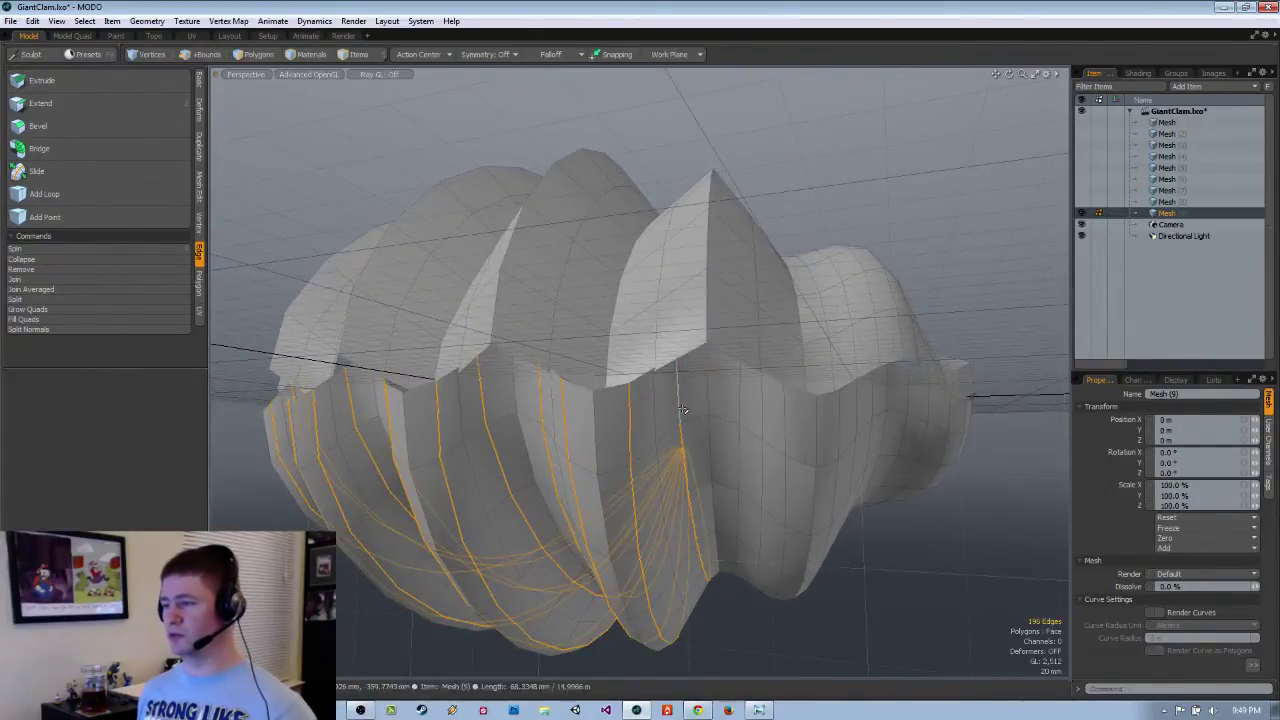
mouse_move(683, 410)
left_mouse_down("alt")
mouse_move(674, 423)
mouse_move(672, 374)
mouse_move(716, 419)
mouse_move(685, 435)
left_mouse_up("alt")
double_click(717, 389, "shift")
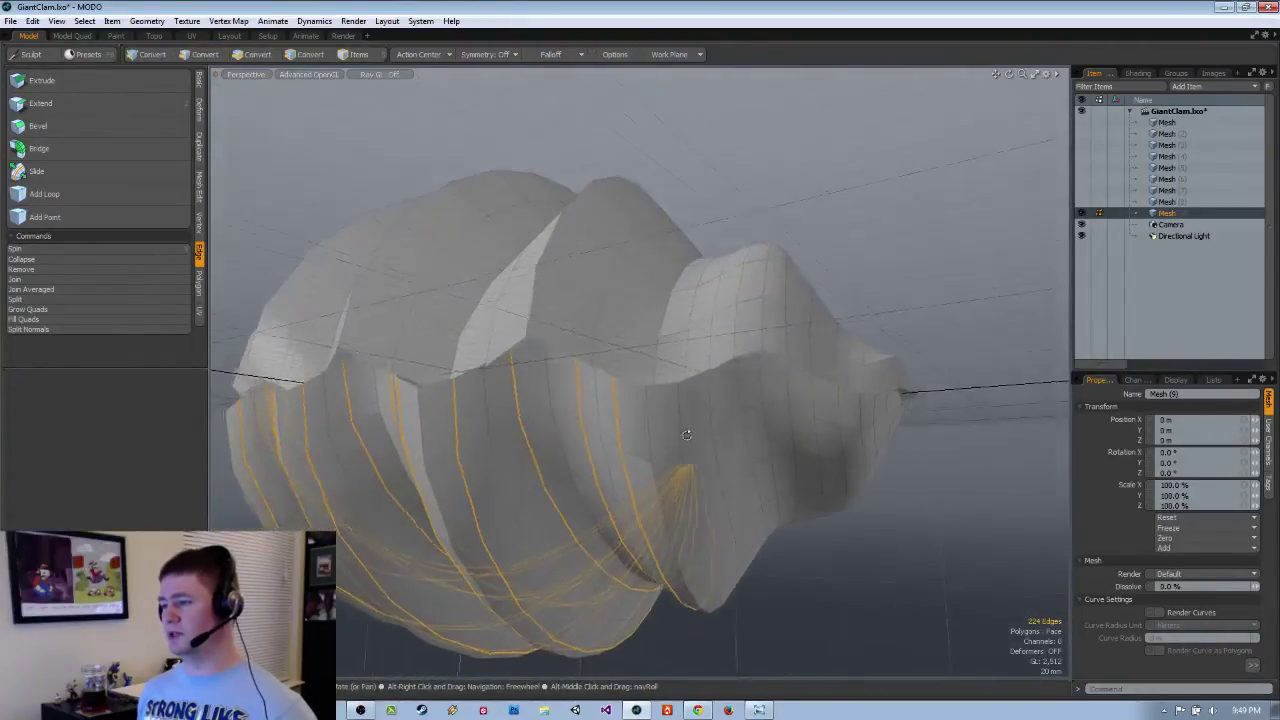
left_click(680, 430, "shift")
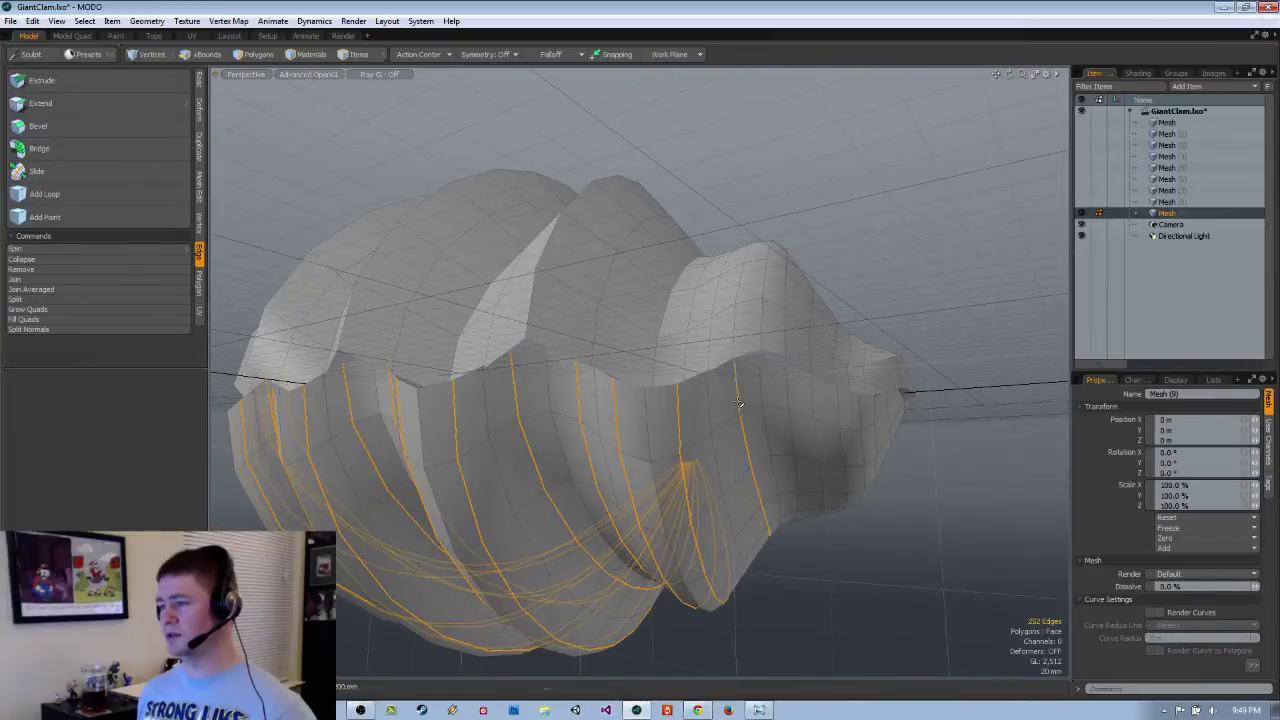
mouse_move(738, 403)
left_mouse_down("alt")
mouse_move(780, 512)
mouse_move(747, 416)
left_mouse_up("alt")
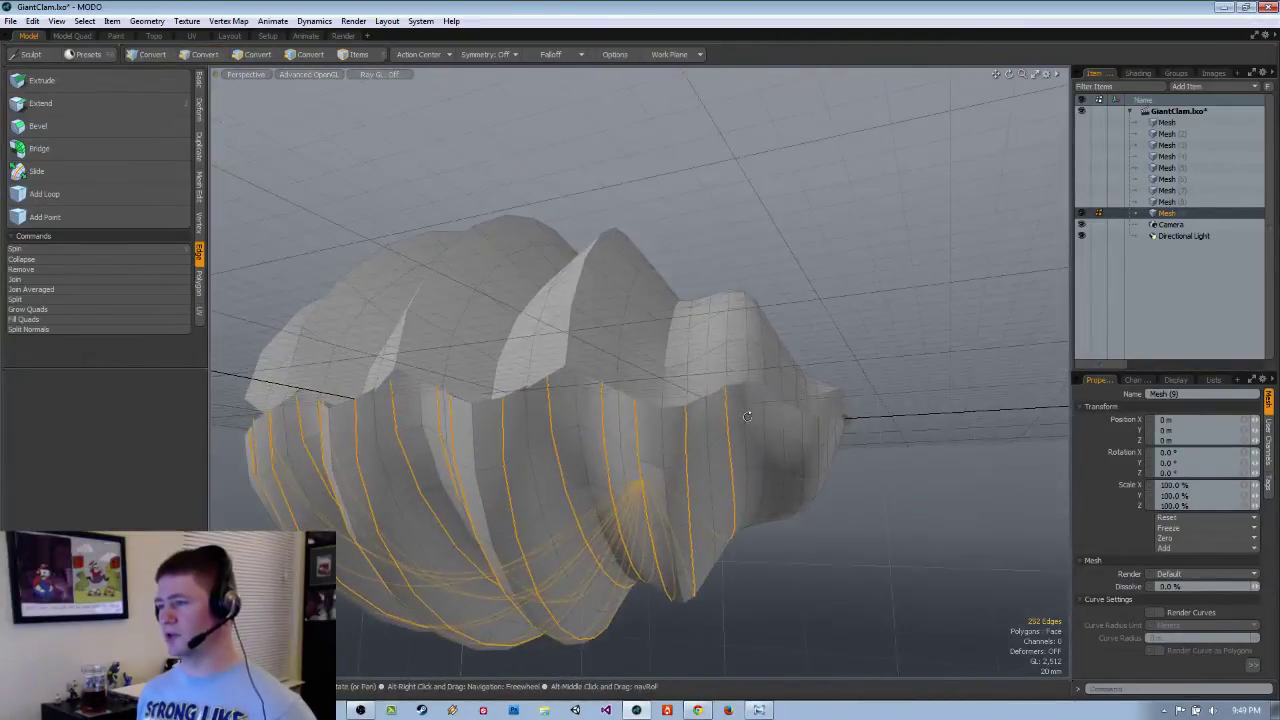
Add the in-between edge loops on the end ridge of the upper shell half to the existing edge selection.
left_click_drag(706, 378, 632, 432, "alt")
scroll(714, 394, "up", 5)
left_click_drag(710, 400, 685, 444, "alt")
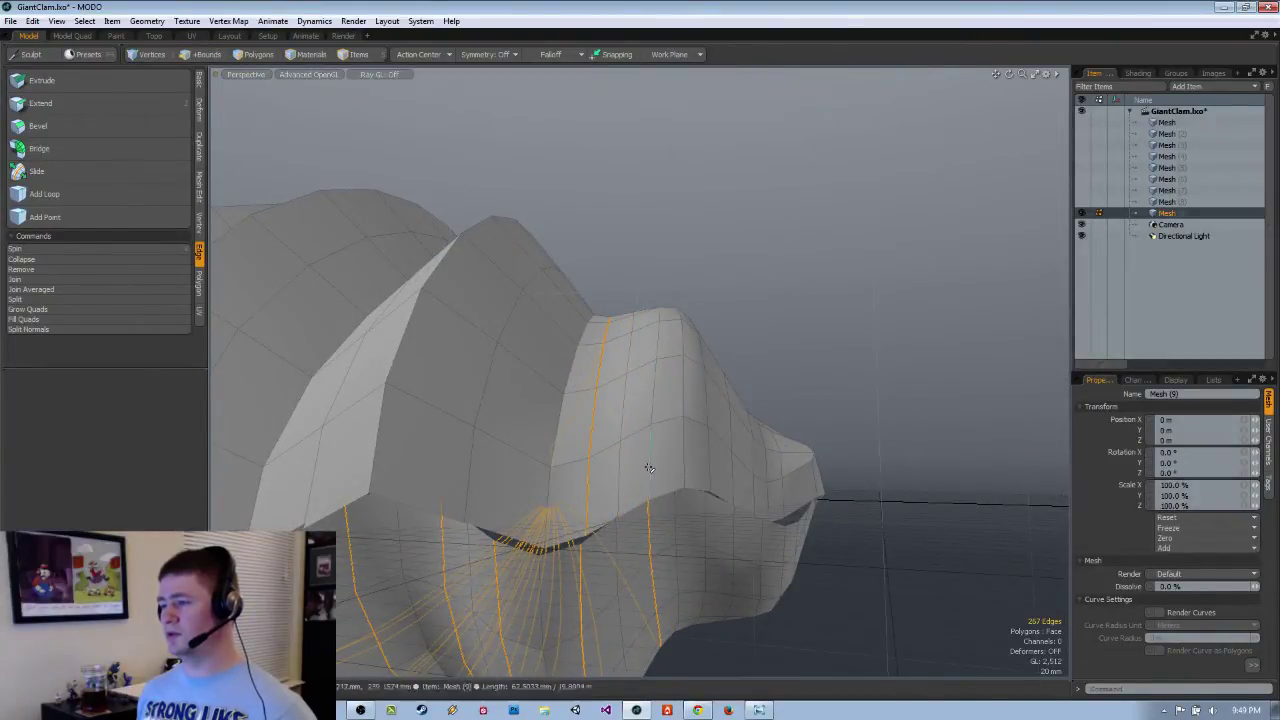
left_click_drag(652, 474, 656, 408, "alt")
key("ctrl+space")
left_click(618, 435)
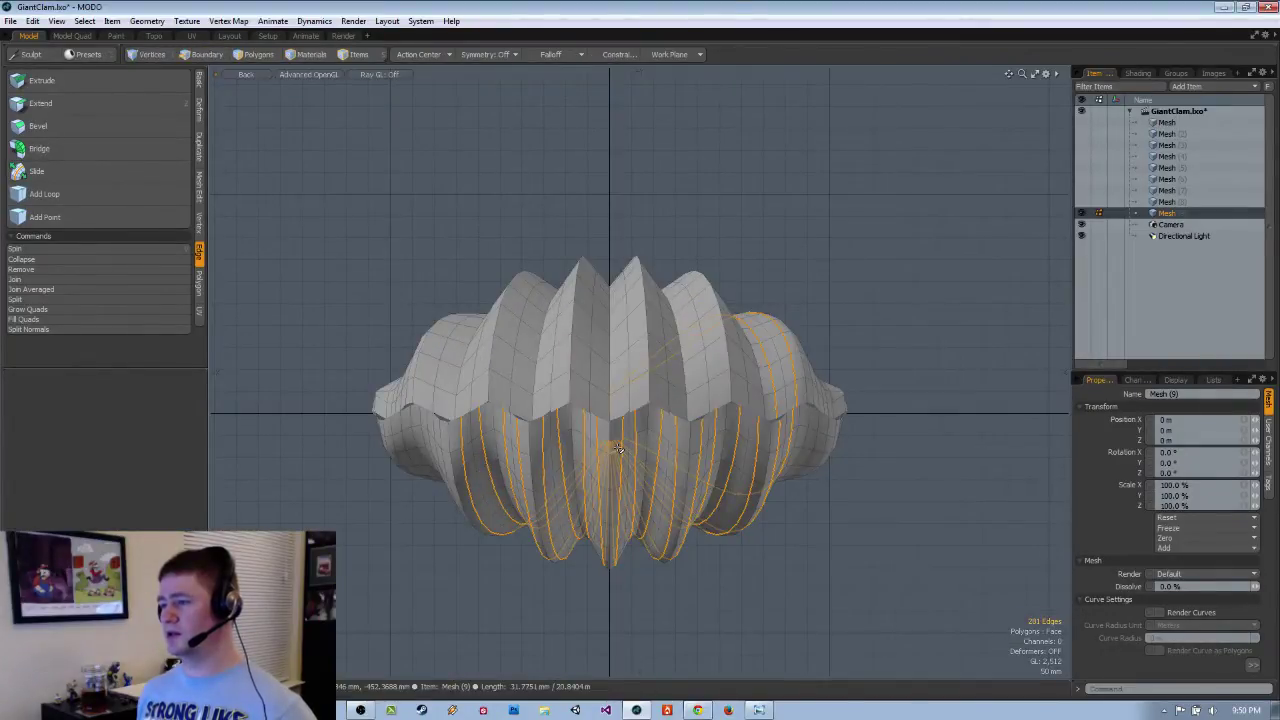
left_click_drag(637, 528, 616, 474, "alt")
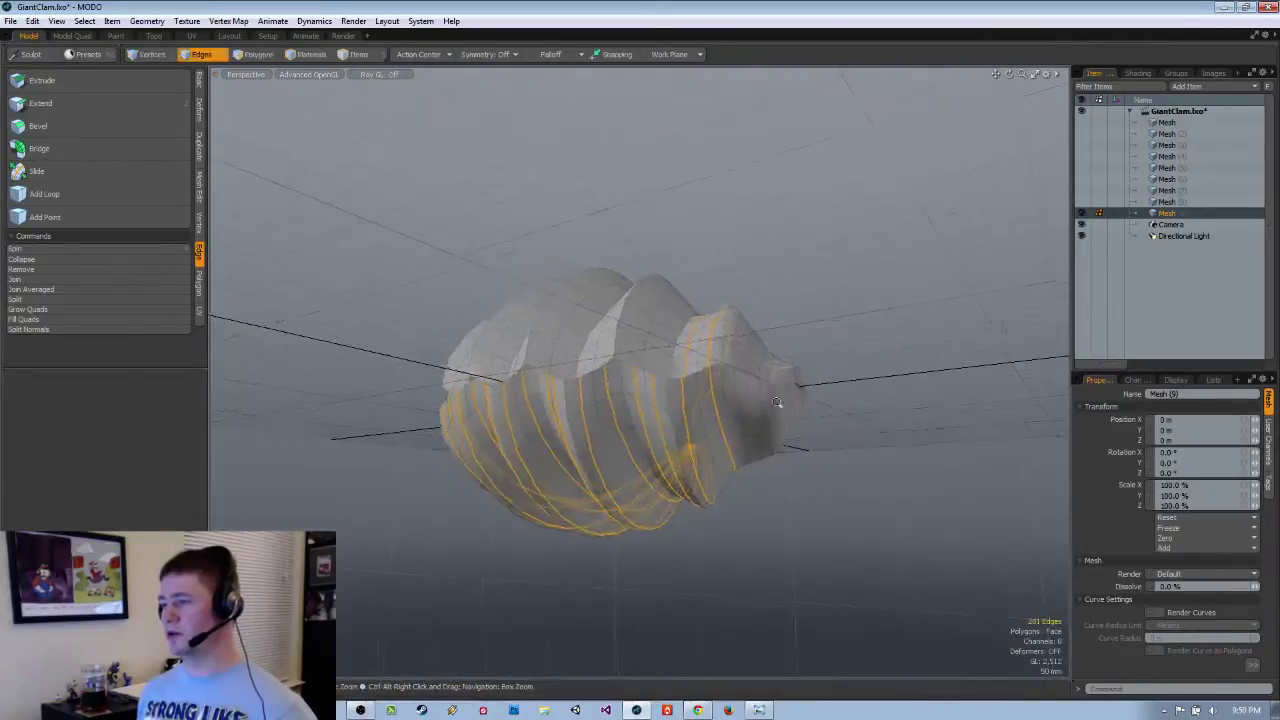
Add the in-between edge loops around the shell's opposite end to the selection and remove all selected edges.
scroll(722, 382, "up", 3)
left_click_drag(717, 378, 613, 422, "alt")
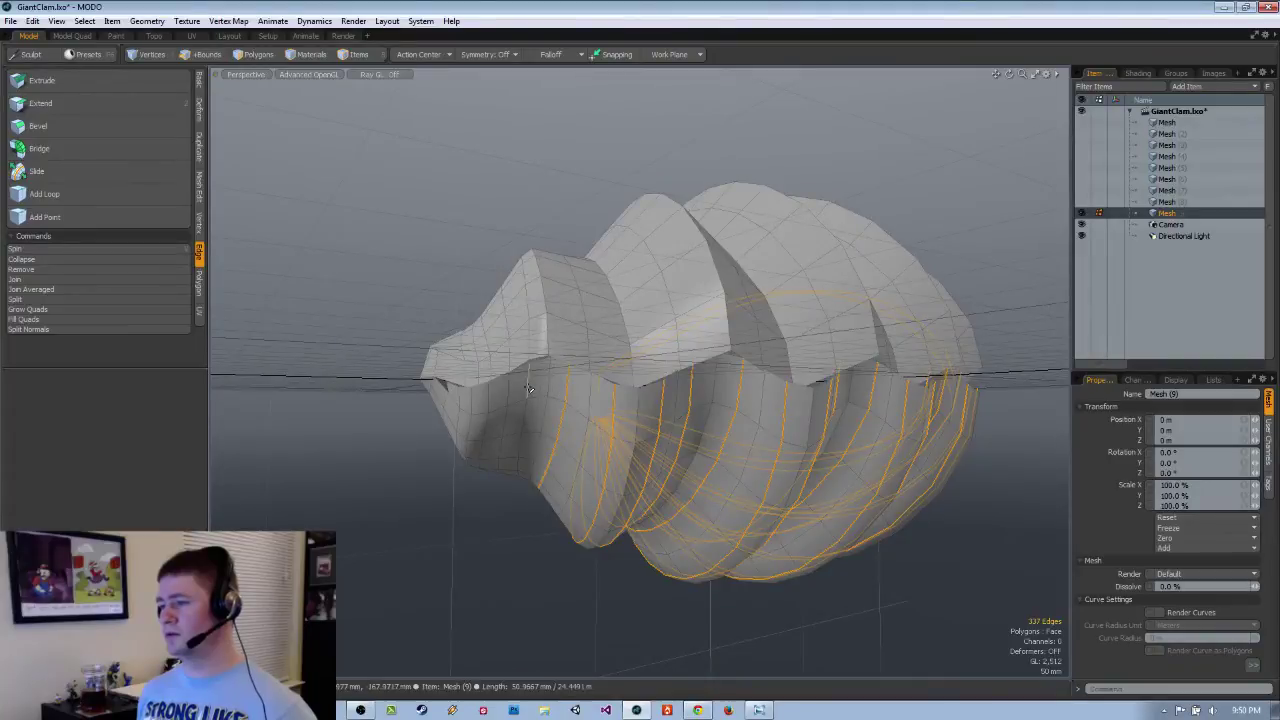
left_click_drag(537, 441, 550, 549, "alt")
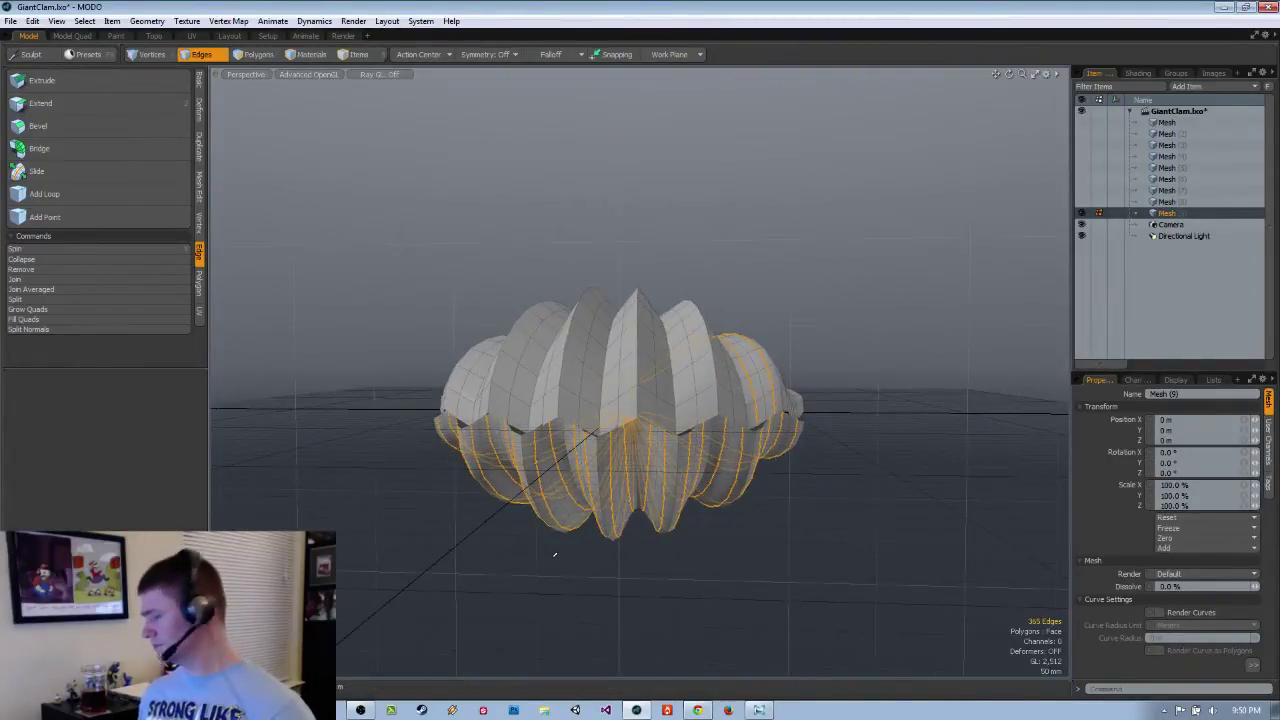
left_click(554, 554)
left_click_drag(625, 525, 681, 463, "alt")
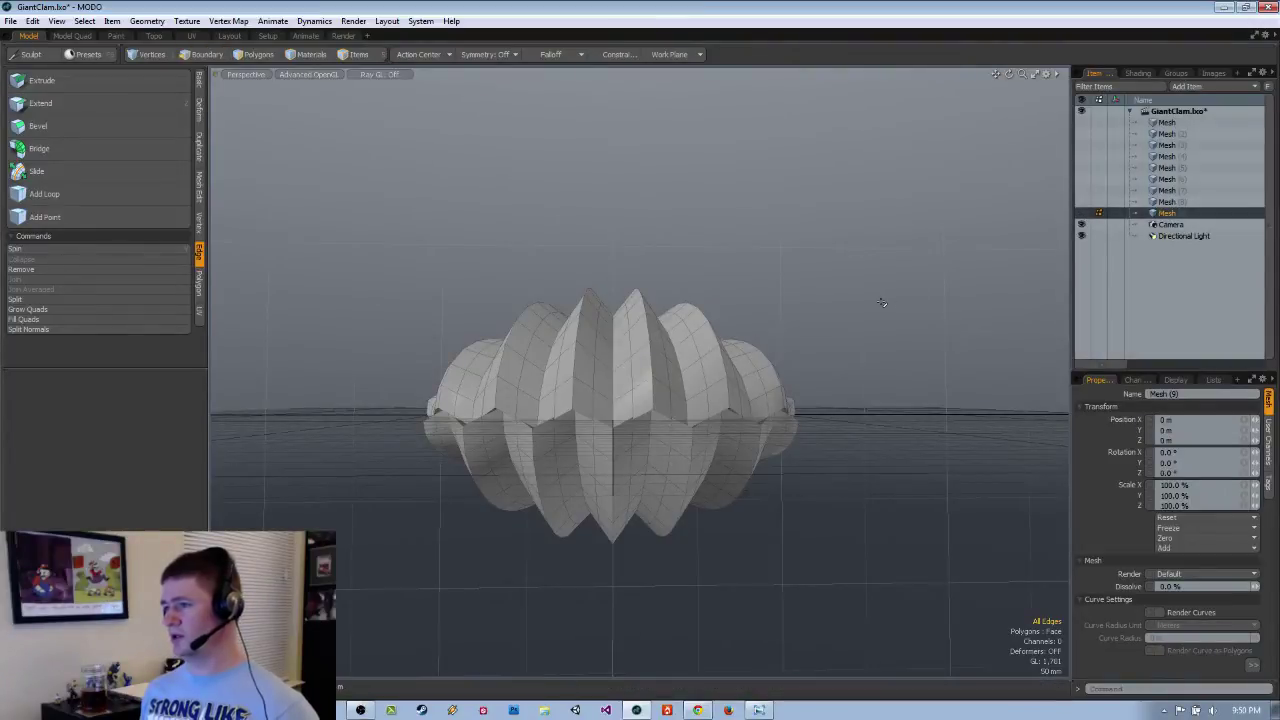
Compare the reduced shell with the Mesh (8) and Mesh (7) versions in the back view, ending on Mesh (9) in perspective.
key("ctrl+space")
left_click(830, 345)
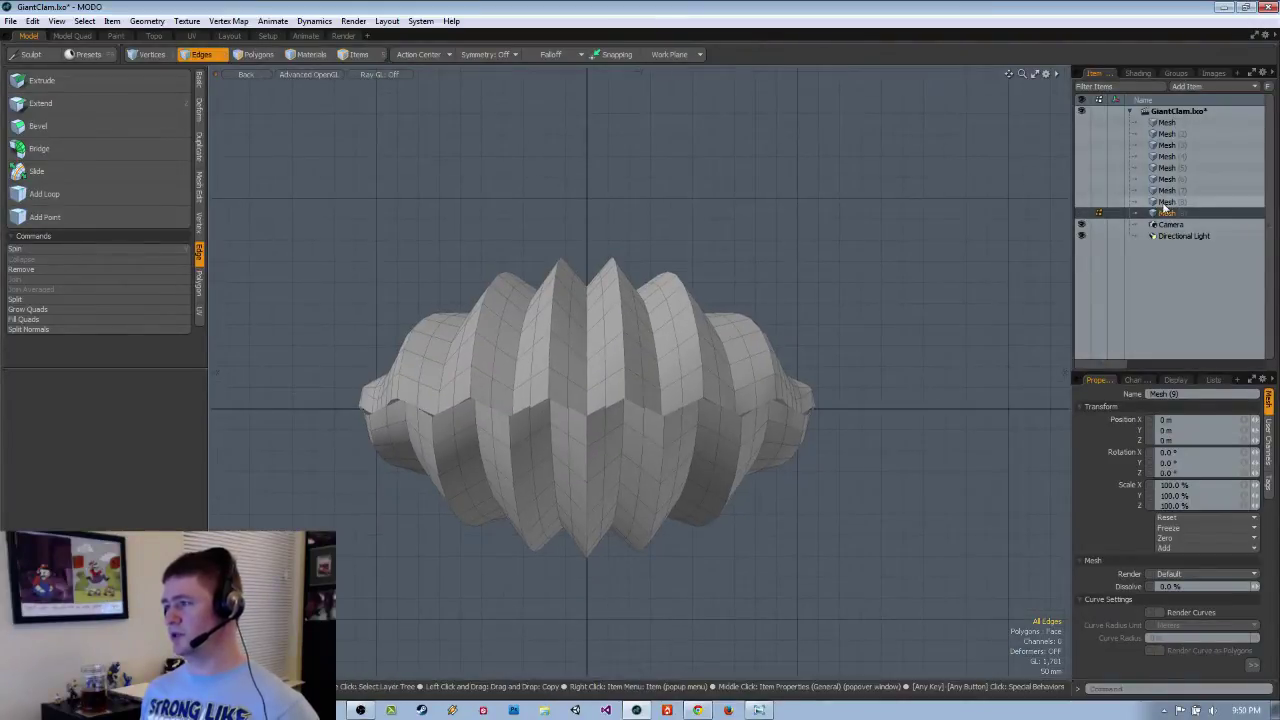
left_click(1165, 202)
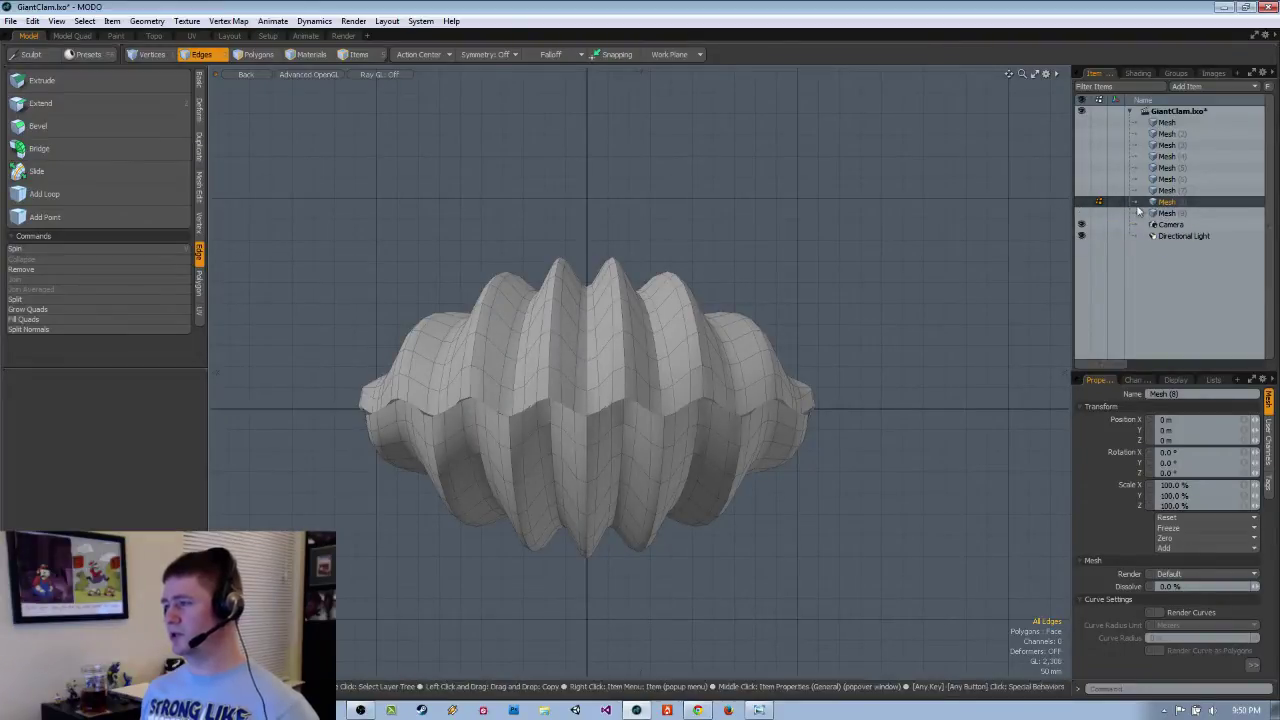
left_click(1166, 191)
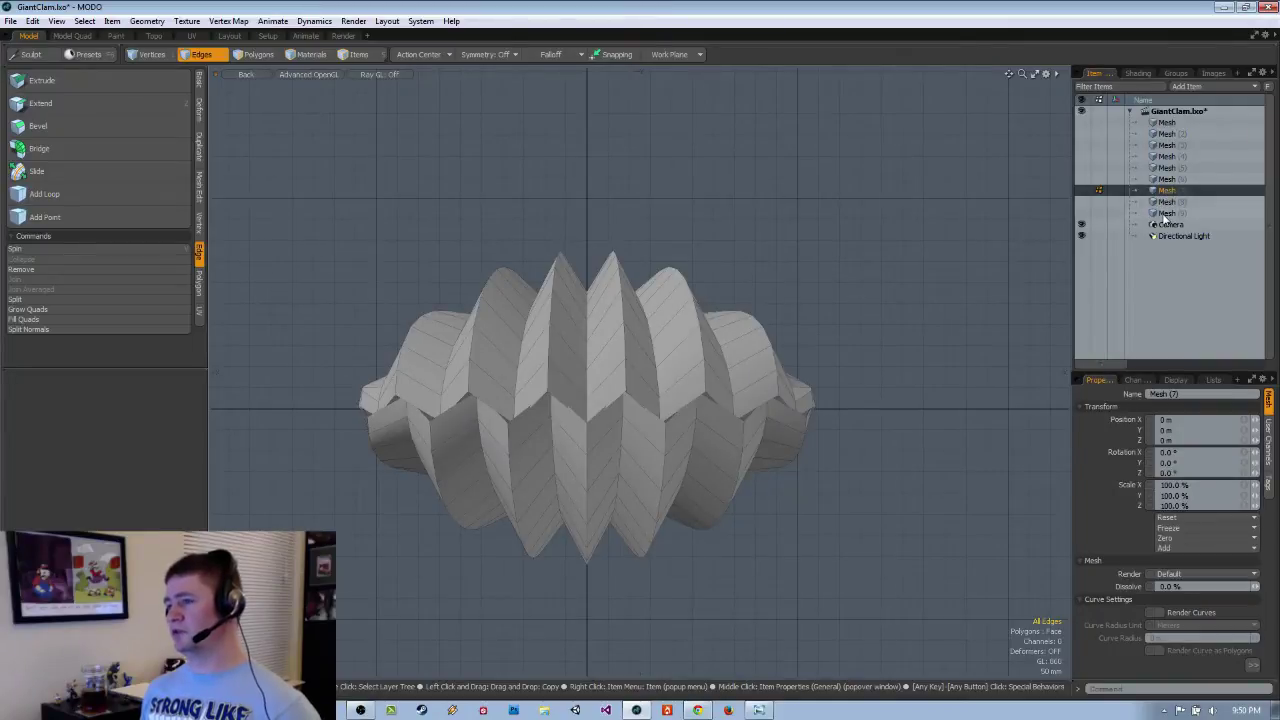
left_click(1166, 214)
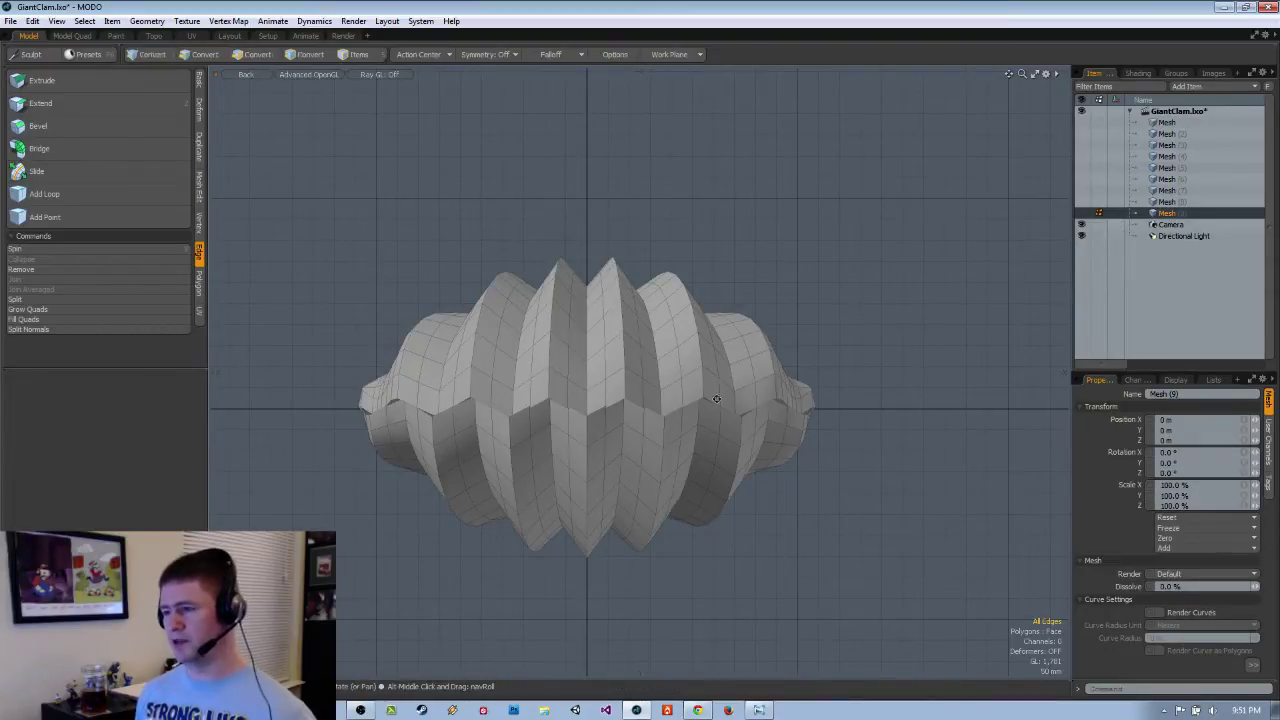
left_click_drag(580, 475, 613, 477, "alt")
key("ctrl+space")
left_click(673, 441)
mouse_move(673, 441)
left_mouse_down("alt")
mouse_move(847, 494)
mouse_move(689, 489)
mouse_move(740, 478)
mouse_move(702, 427)
mouse_move(689, 438)
left_mouse_up("alt")
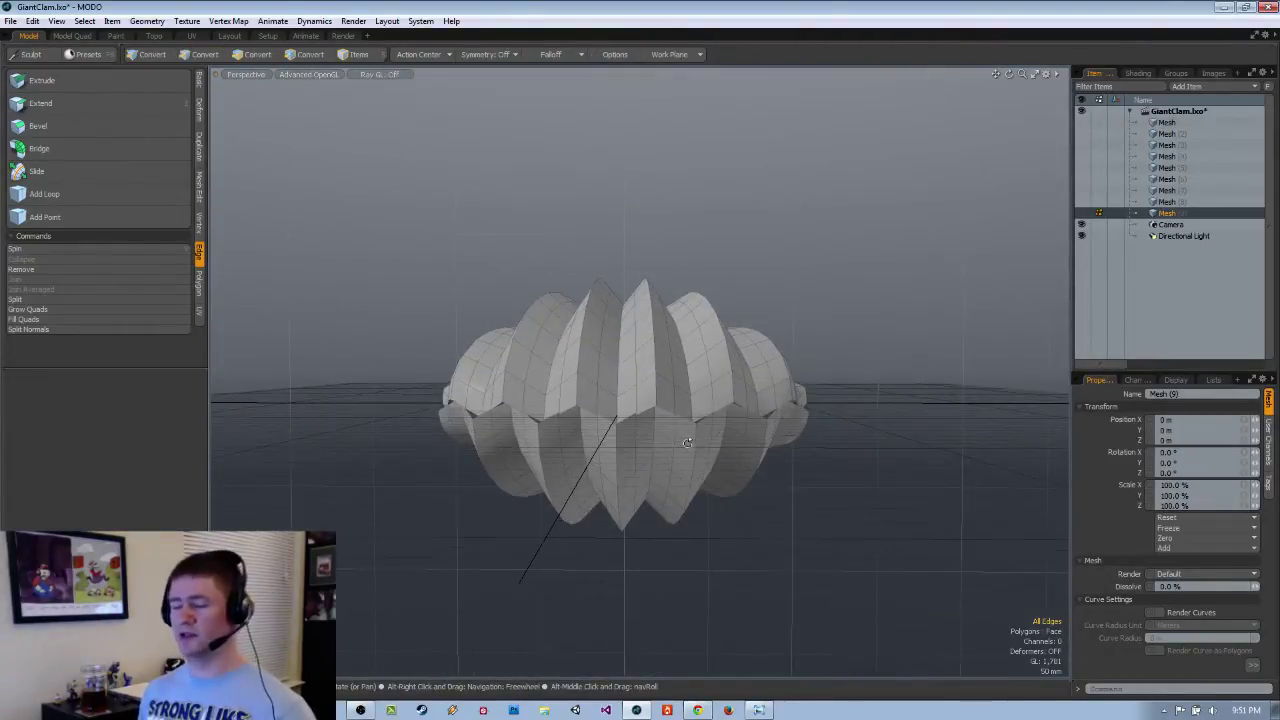
key("2")
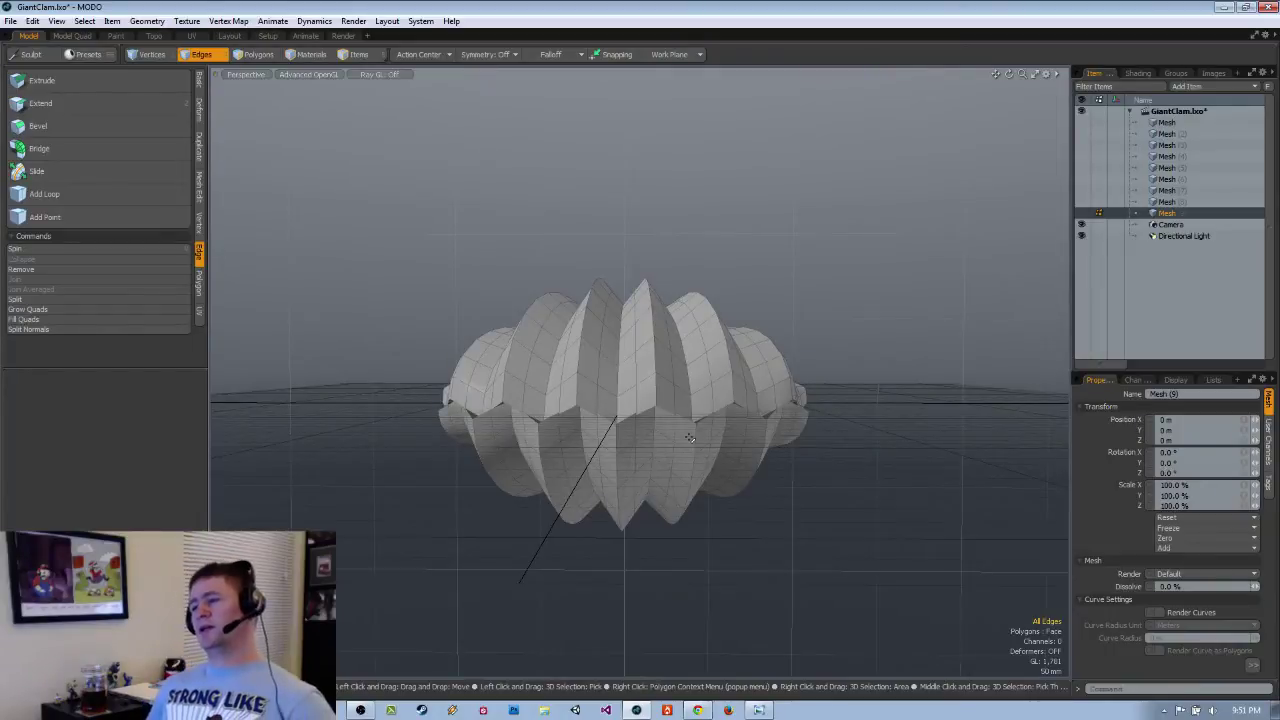
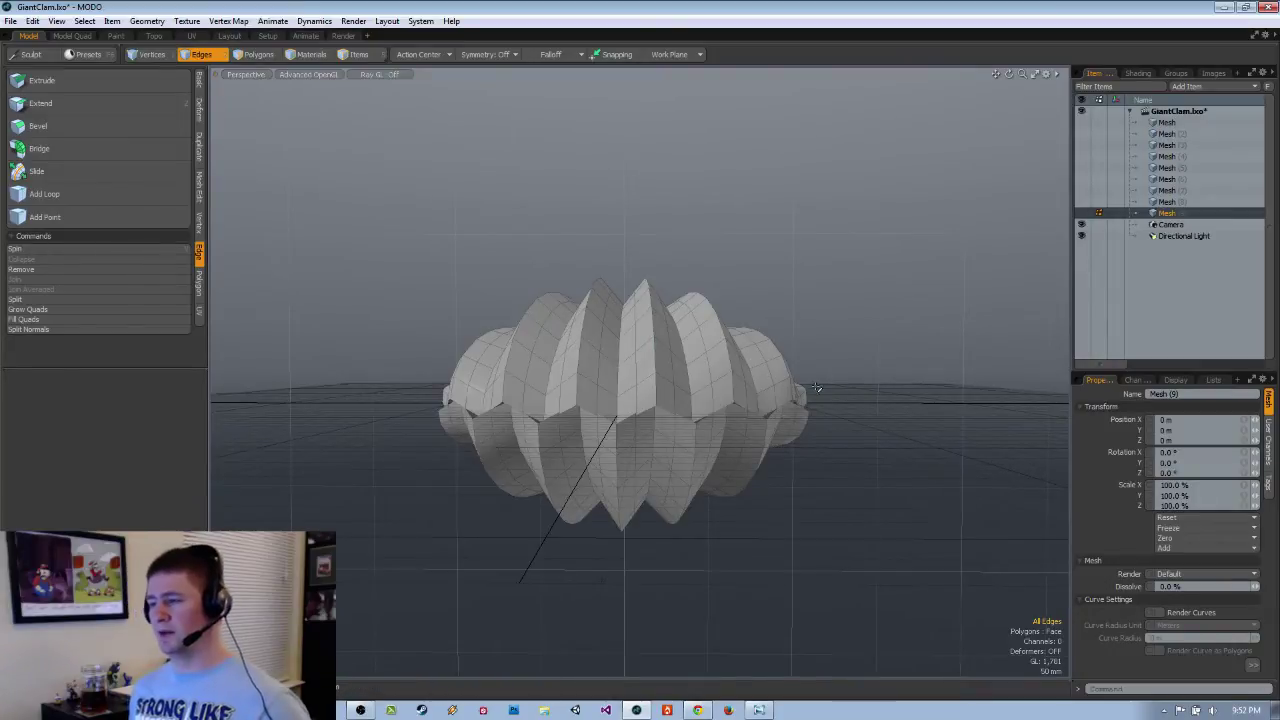
Select three surplus edge loops on the end ridges of the upper shell half and remove them.
left_click_drag(818, 388, 592, 383, "alt")
scroll(458, 383, "up", 3)
left_click_drag(480, 385, 797, 386, "alt")
double_click(474, 415)
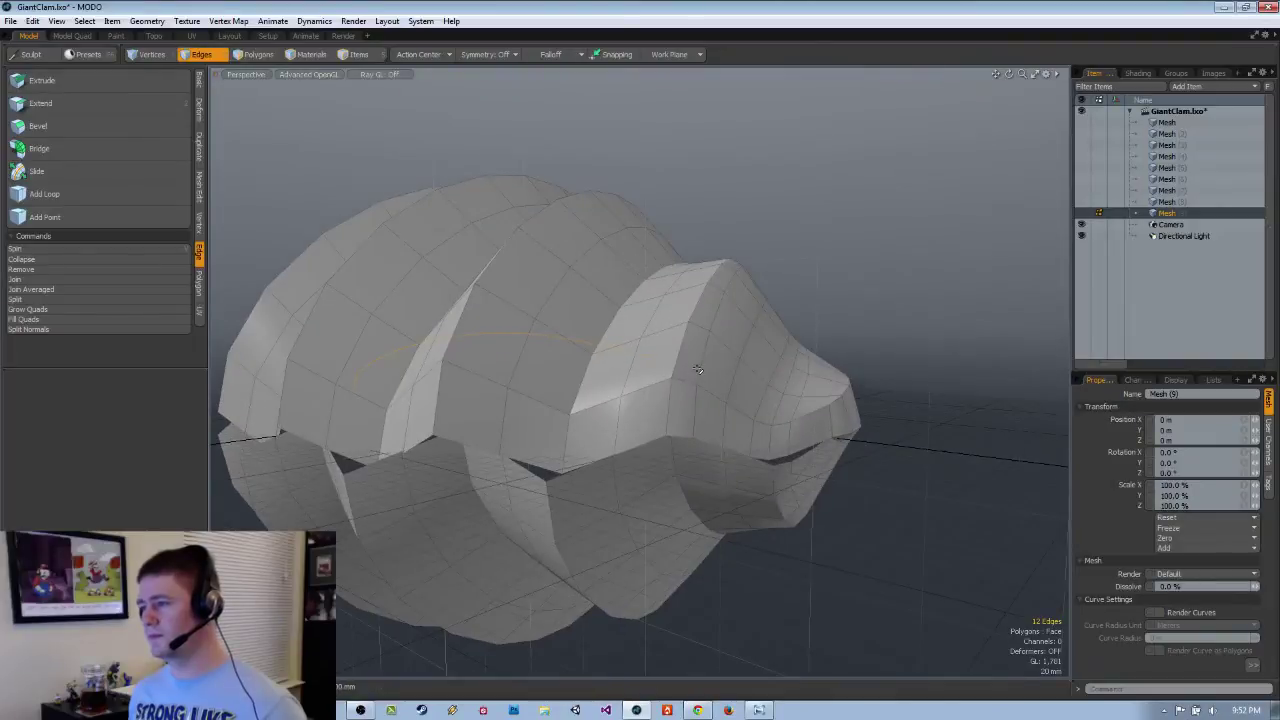
left_click(706, 370)
left_click(765, 405, "shift")
key("l")
key("Up")
key("Up")
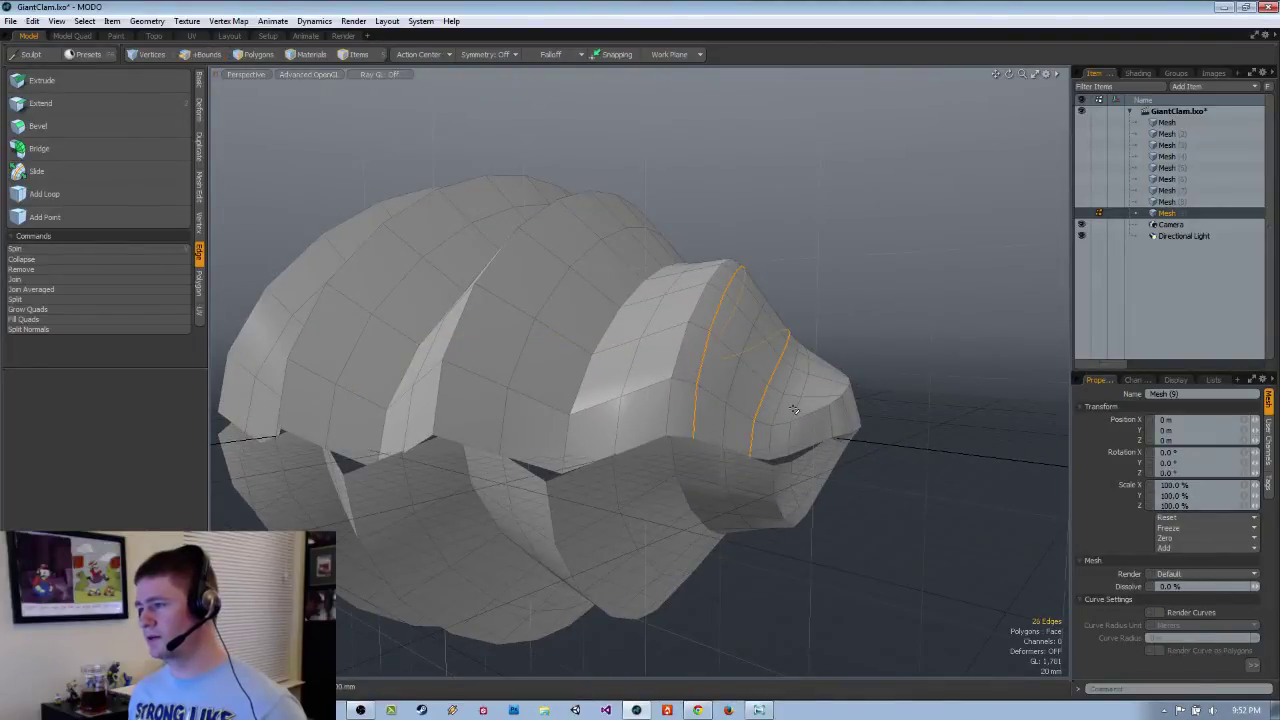
left_click_drag(745, 398, 850, 424, "alt")
left_click(840, 410)
scroll(850, 424, "down", 5)
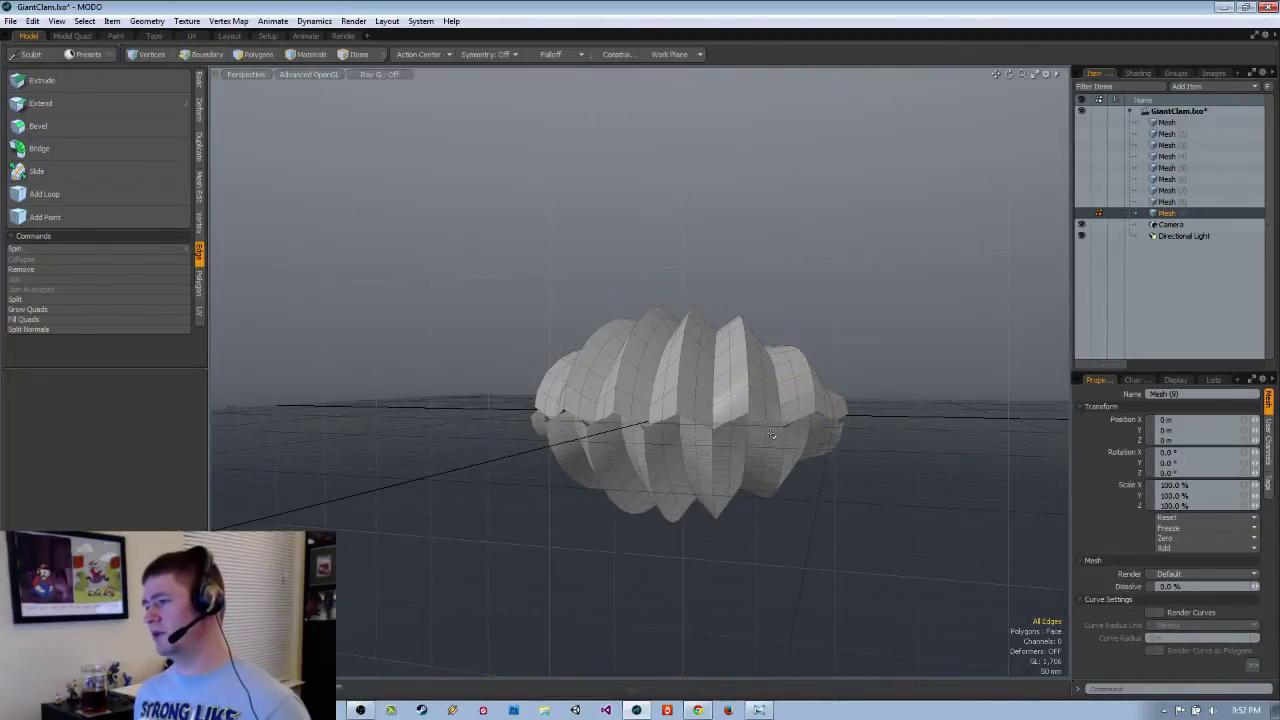
left_click_drag(770, 433, 670, 370, "alt")
key("ctrl+shift+z")
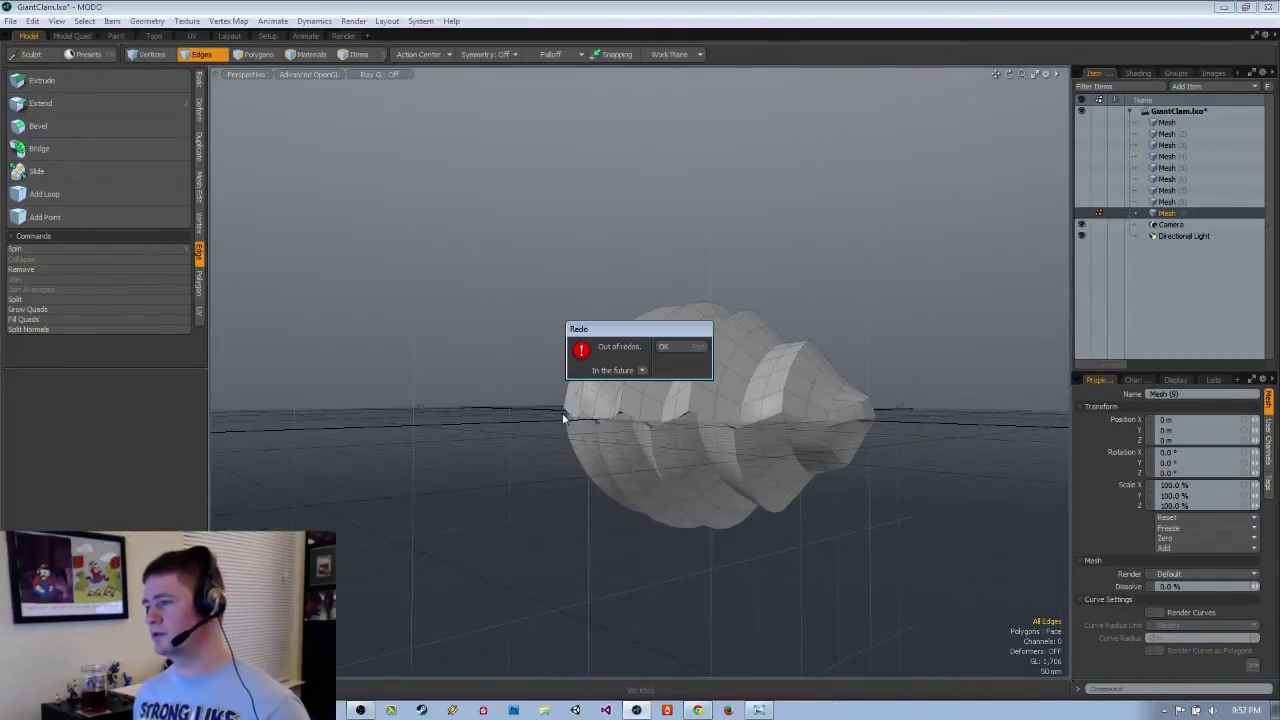
key("Return")
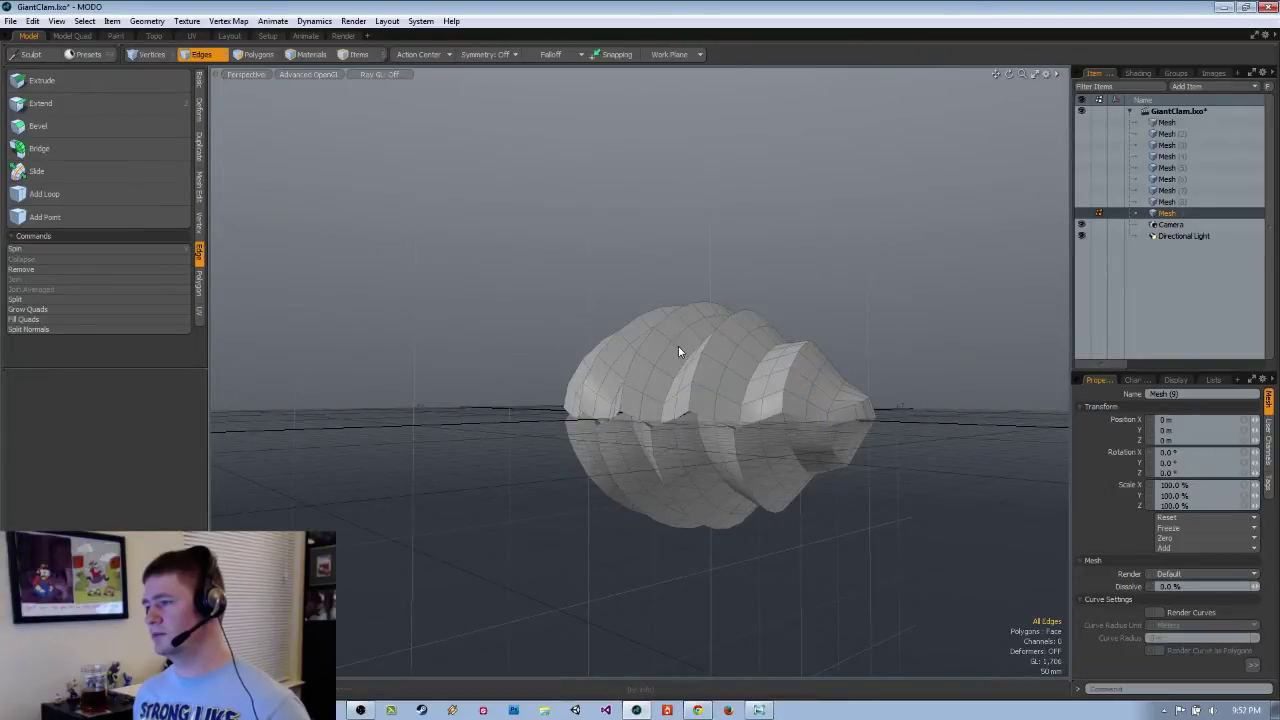
Select the three matching edge loops on the opposite end of the upper shell half and remove them.
left_click_drag(678, 346, 523, 410, "alt")
scroll(523, 410, "up", 5)
left_click(608, 412)
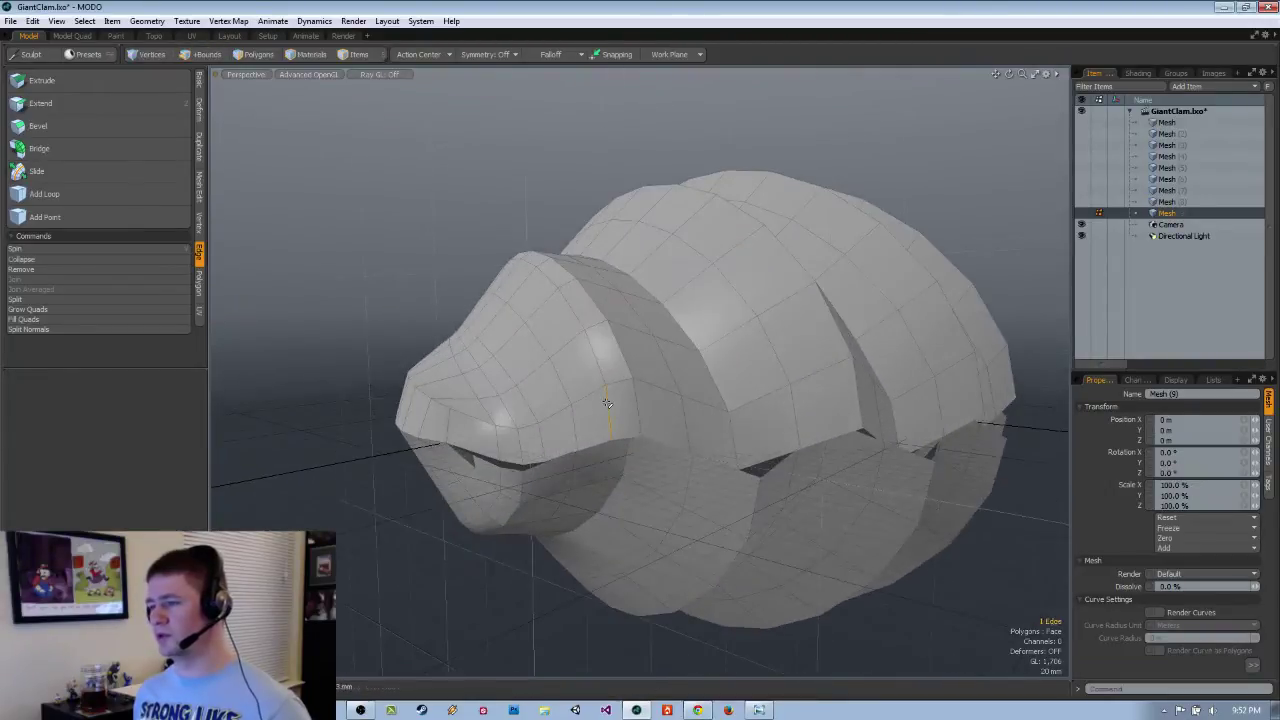
left_click(541, 434, "shift")
left_click(497, 439, "shift")
key("l")
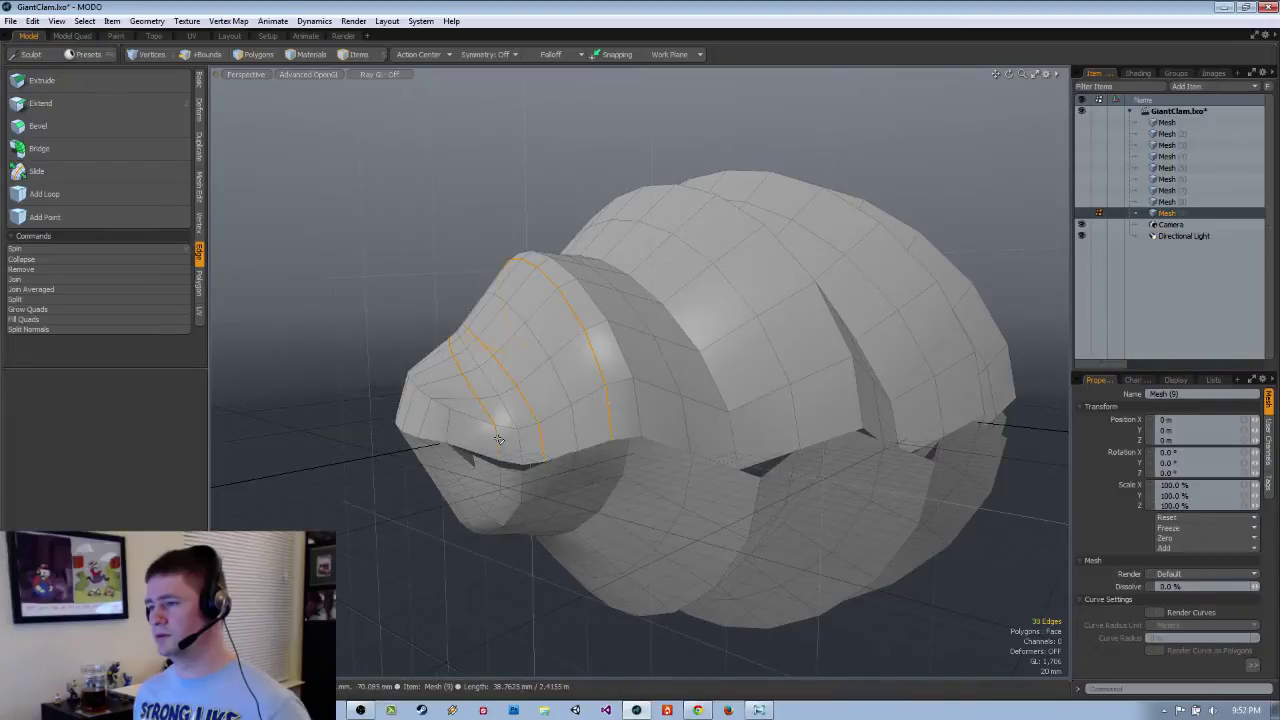
key("BackSpace")
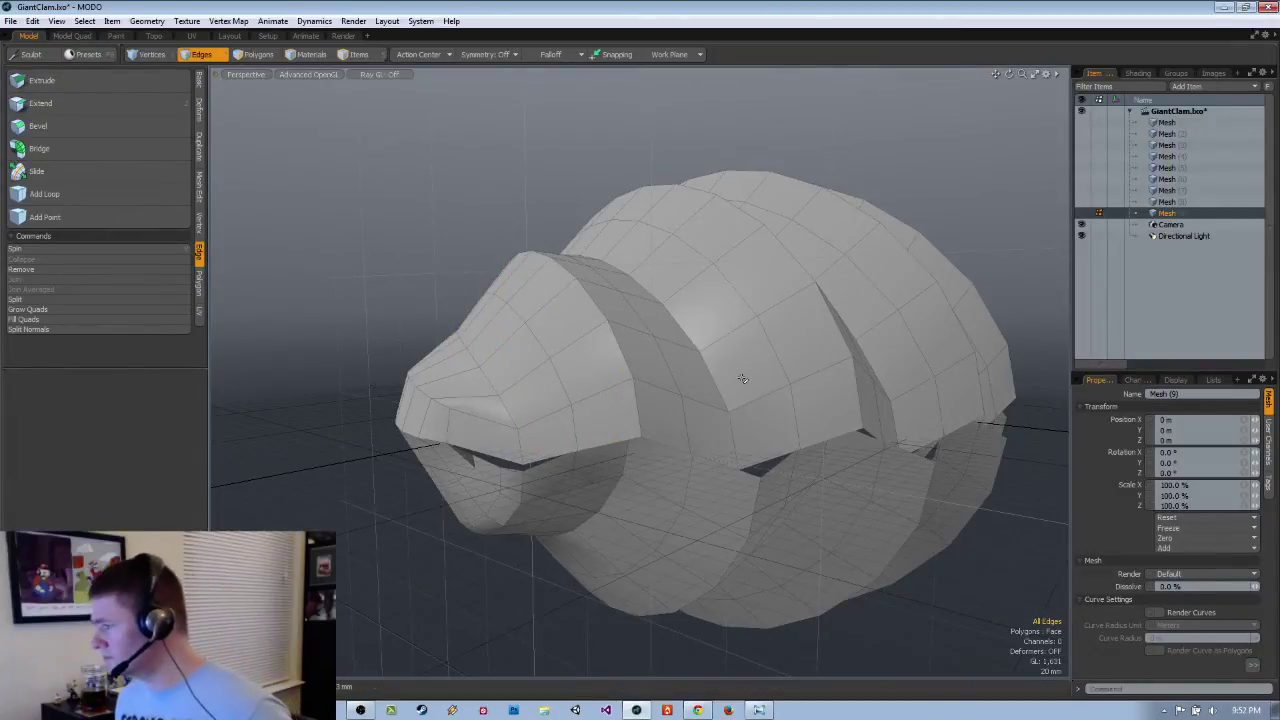
Select two surplus edge loops on one end ridge of the lower shell half.
left_click_drag(743, 384, 803, 480, "alt")
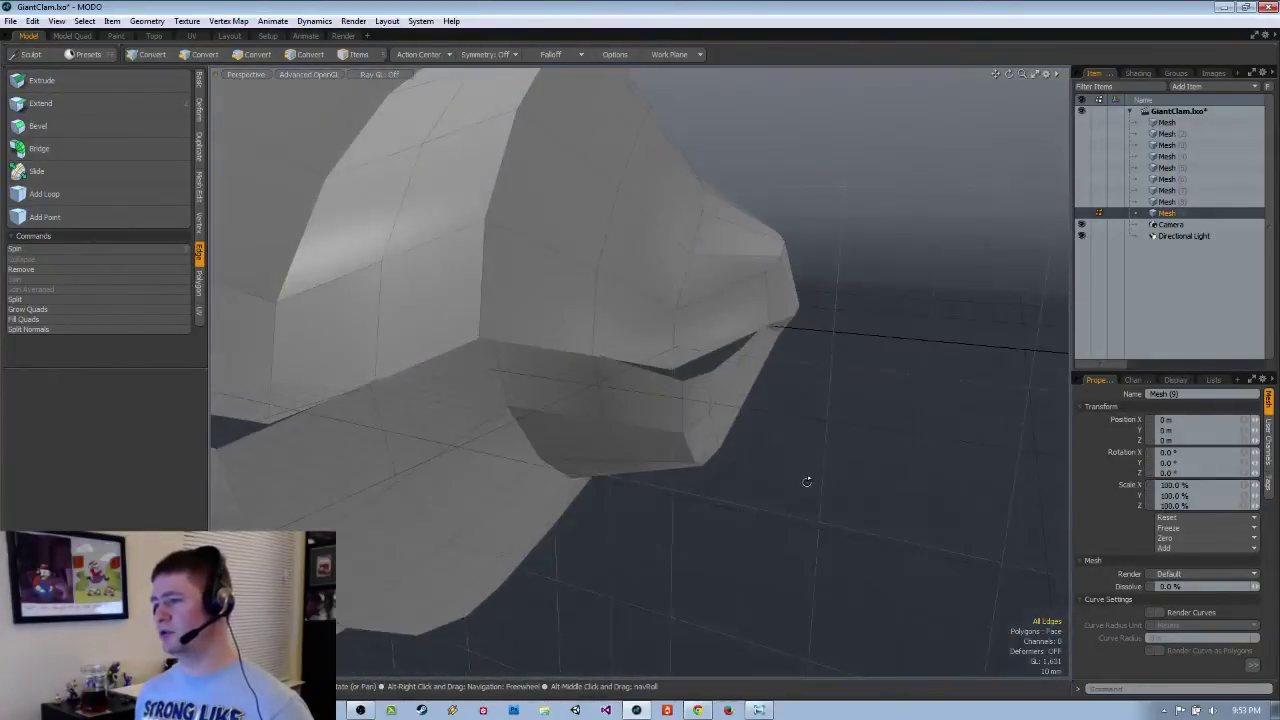
key("l")
left_click_drag(943, 491, 690, 433, "alt")
scroll(690, 433, "down", 1)
left_click(749, 309, "shift")
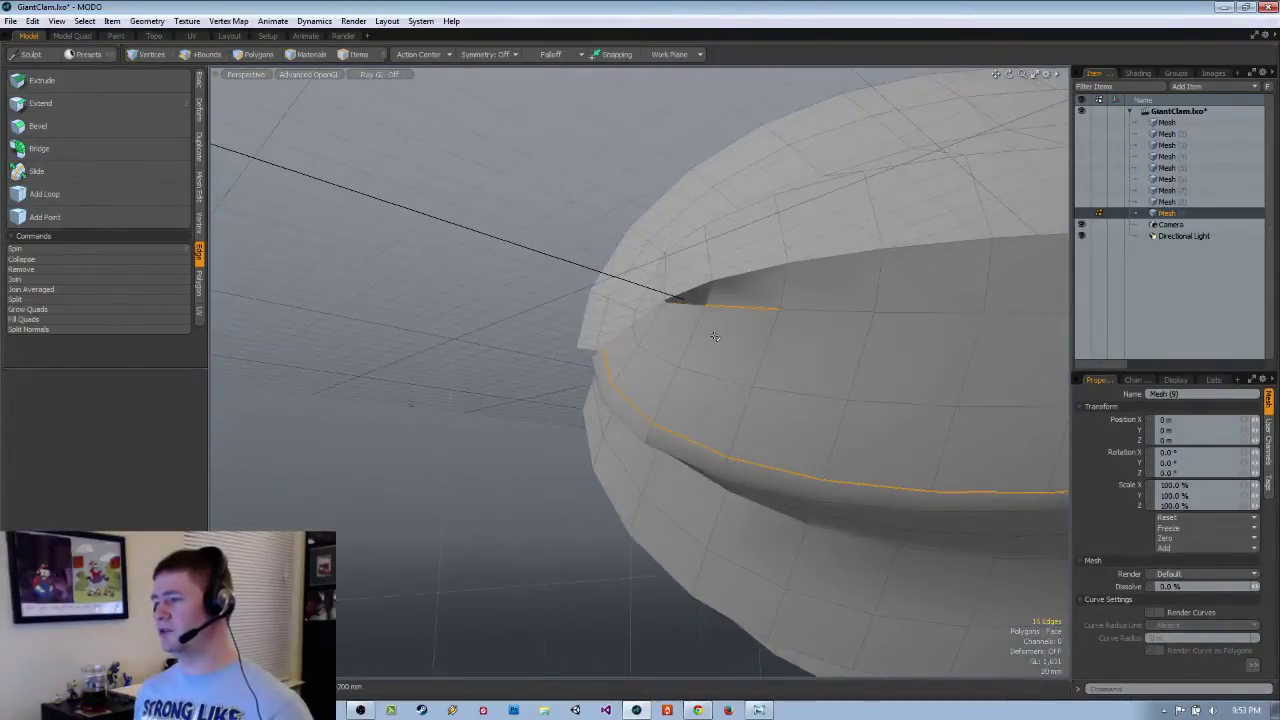
key("l")
left_click_drag(711, 334, 826, 497, "alt")
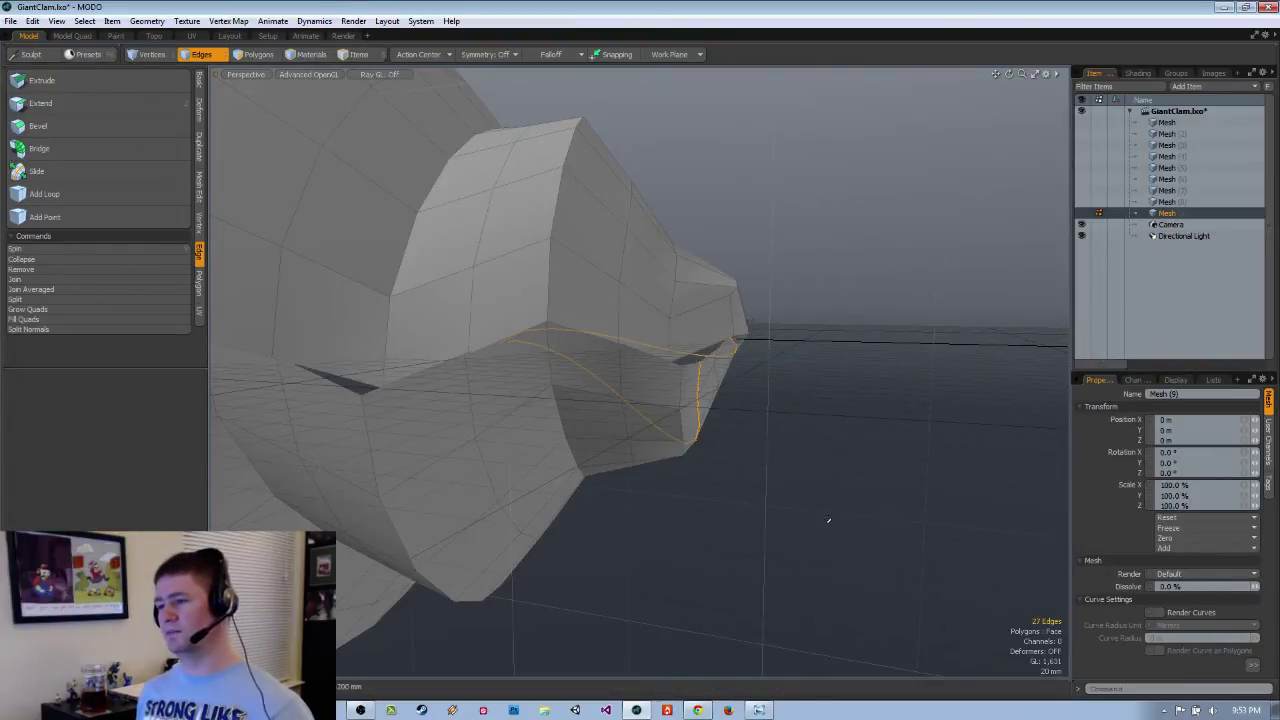
left_click_drag(830, 527, 667, 437, "alt")
left_click_drag(787, 428, 780, 464, "alt")
left_click(762, 418)
key("ctrl+z")
left_click(825, 463)
scroll(764, 444, "down", 6)
scroll(574, 437, "up", 6)
left_click_drag(594, 437, 968, 398, "alt")
left_click(600, 342)
left_click(508, 316, "shift")
key("l")
scroll(551, 343, "down", 3)
scroll(806, 431, "down", 2)
left_click_drag(806, 431, 824, 494, "alt")
key("ctrl+z")
key("ctrl+z")
key("ctrl+z")
key("ctrl+z")
Add the two matching edge loops at the lower shell's opposite end to the selection and remove all selected loops.
double_click(560, 377, "shift")
double_click(555, 400, "shift")
key("2")
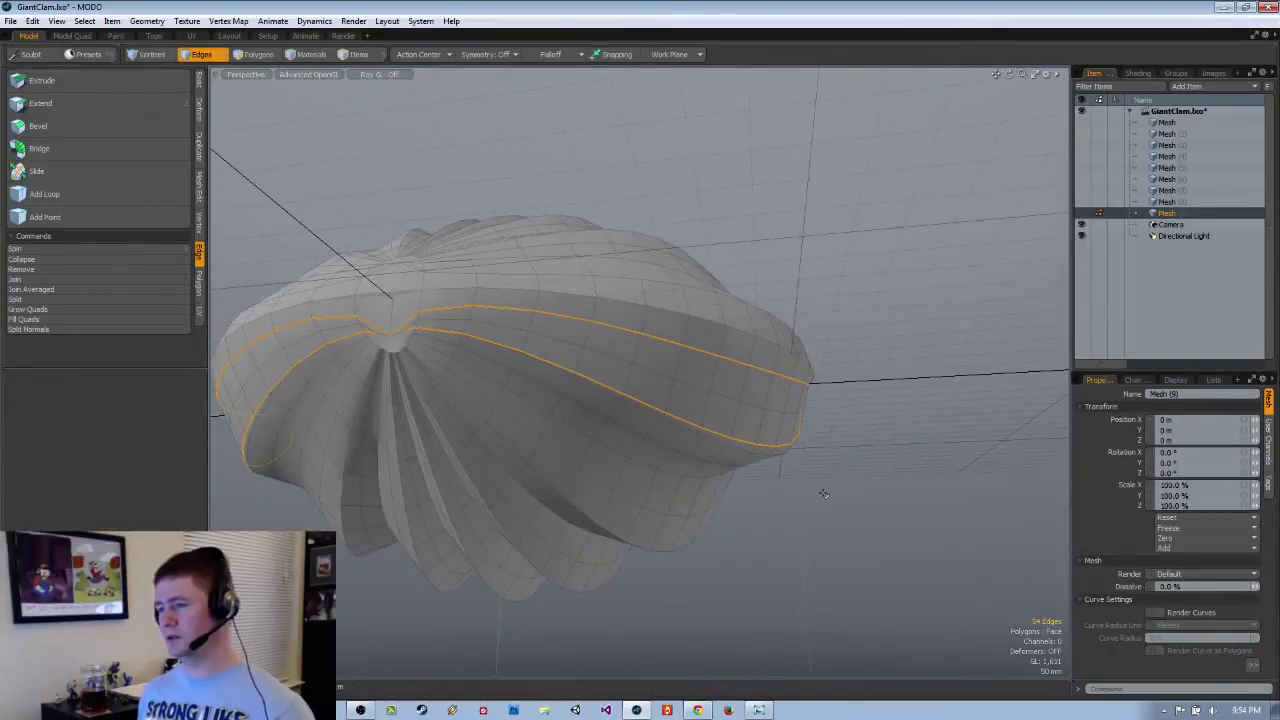
key("BackSpace")
Slice the large hinge polygon with Edge Slice from its peak vertex to the 50% point of its border edge.
left_click_drag(640, 428, 506, 309, "alt")
key("c")
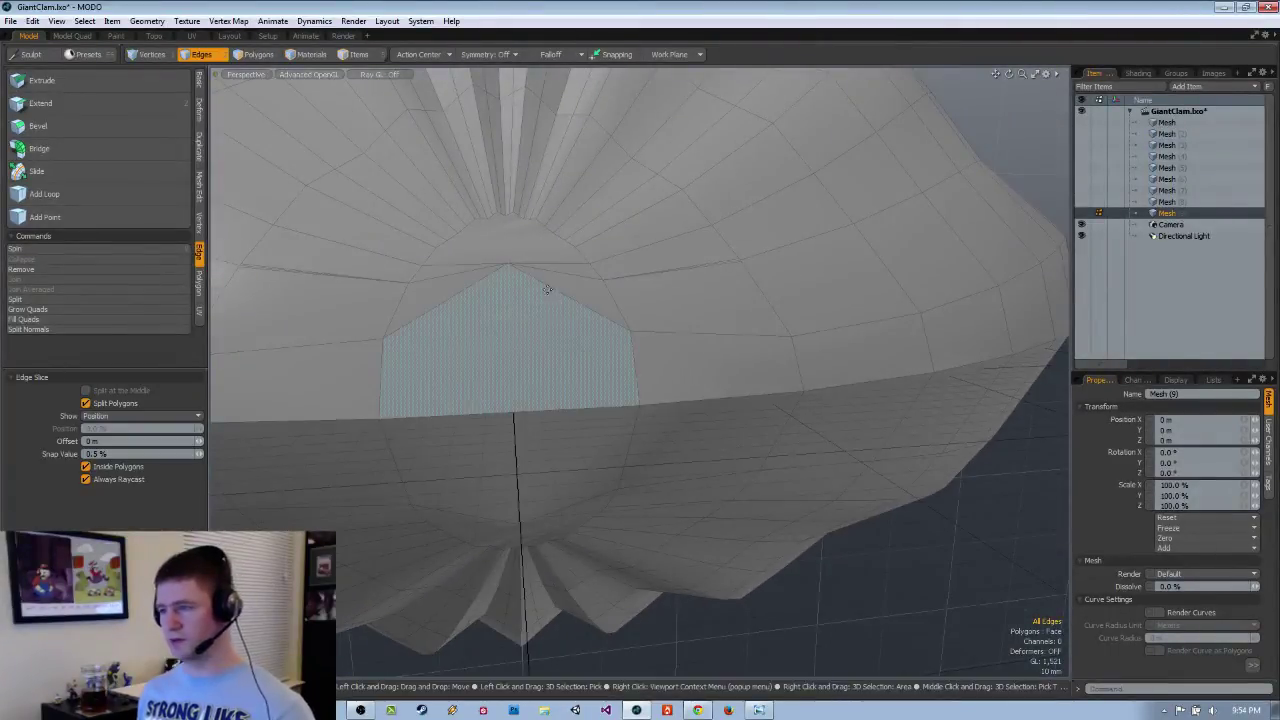
left_click(508, 263)
left_click(508, 262)
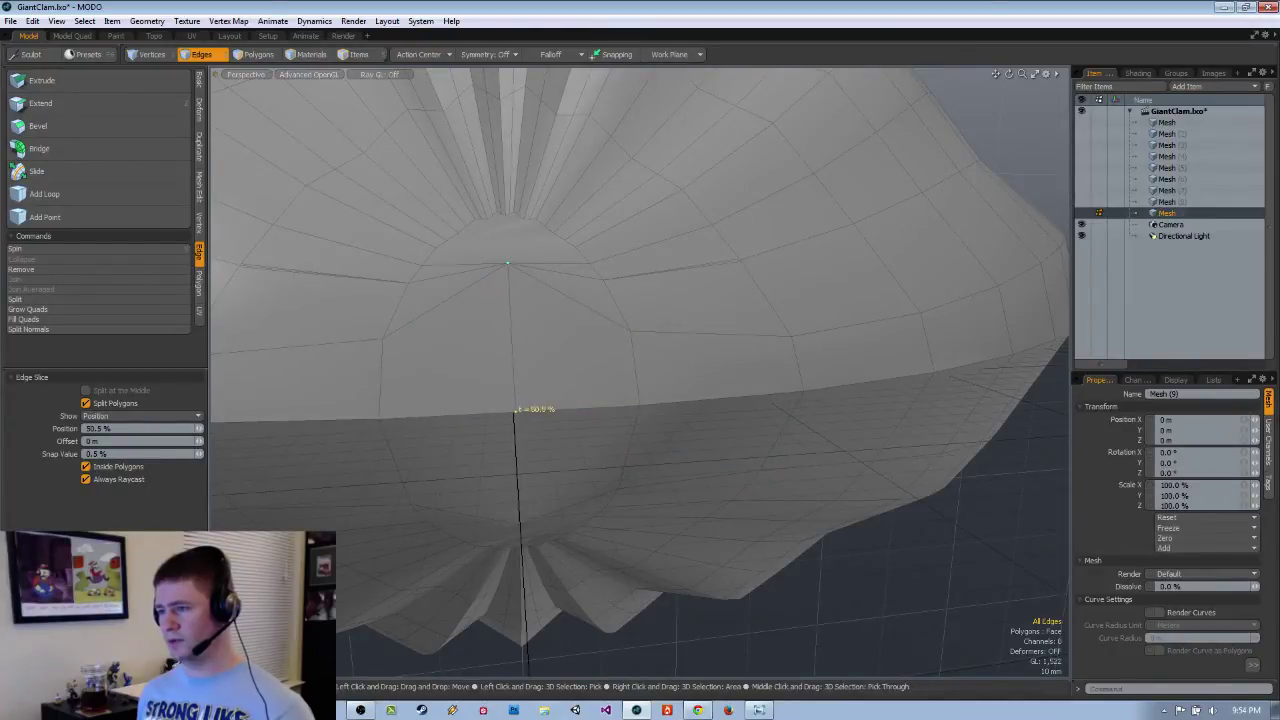
left_click_drag(575, 452, 689, 469, "alt")
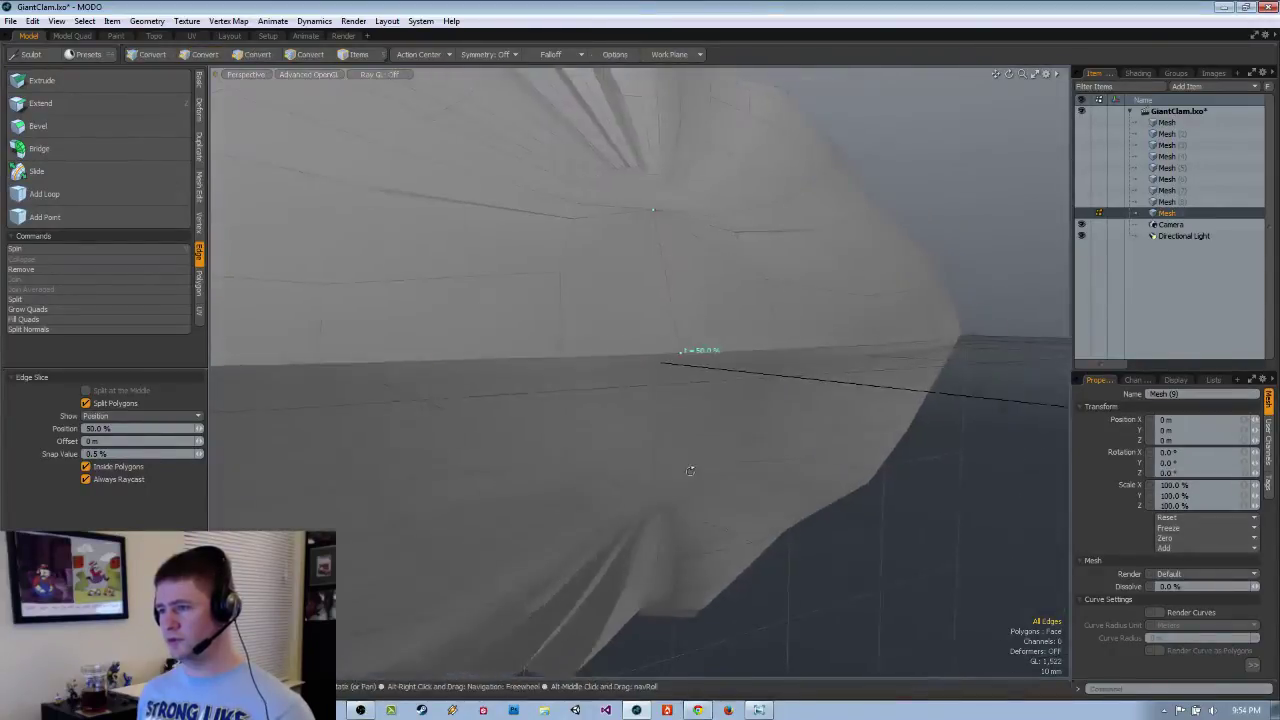
Switch to vertex selection and select the vertex where the new slice meets the hinge border.
key("3")
key("1")
left_click_drag(733, 386, 644, 313, "alt")
left_click(642, 309)
Show the mesh statistics, enlarge their display area, and expand the Vertices entry into its categories.
left_click(1211, 379)
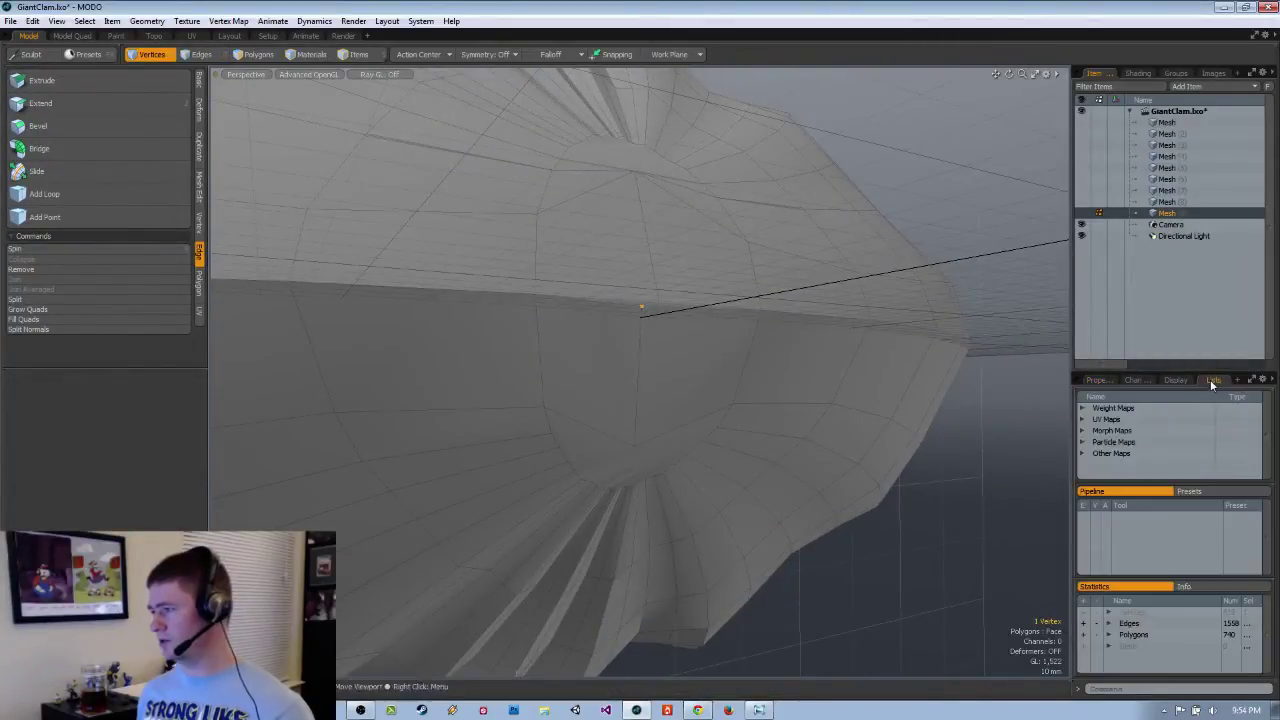
left_click_drag(1200, 372, 1200, 234)
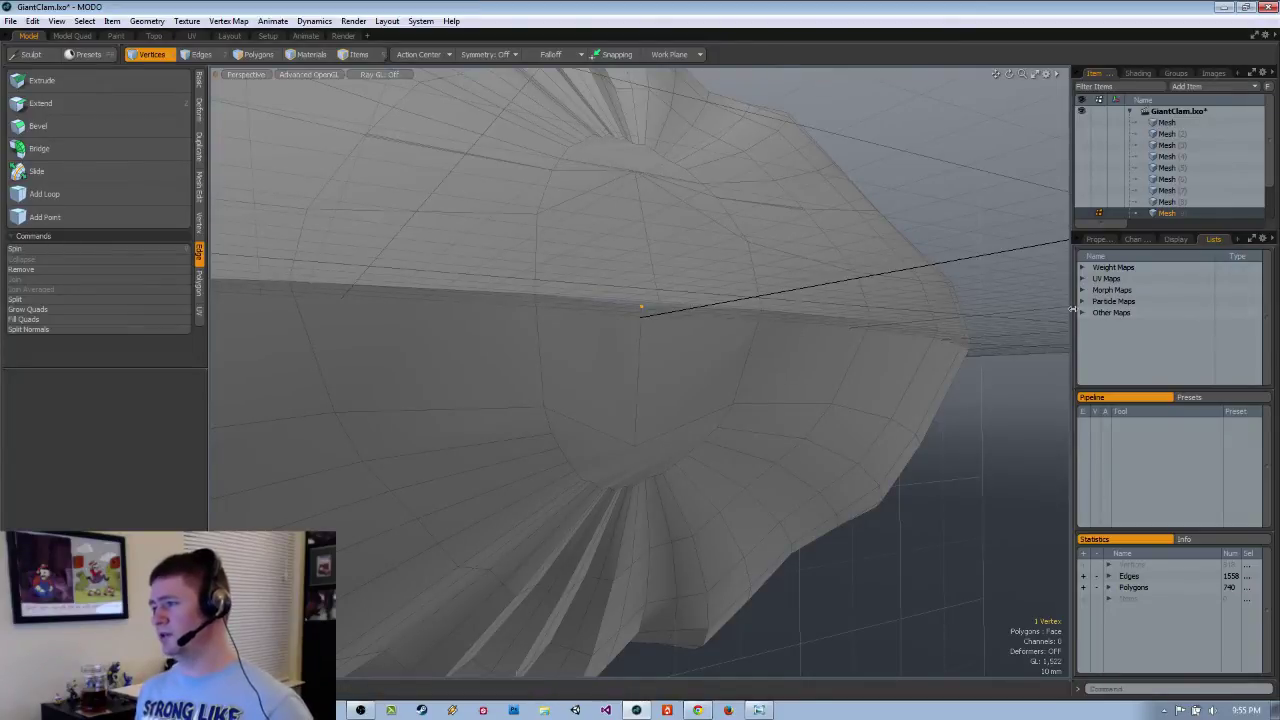
left_click_drag(1068, 308, 989, 308)
left_click_drag(795, 385, 777, 420, "alt")
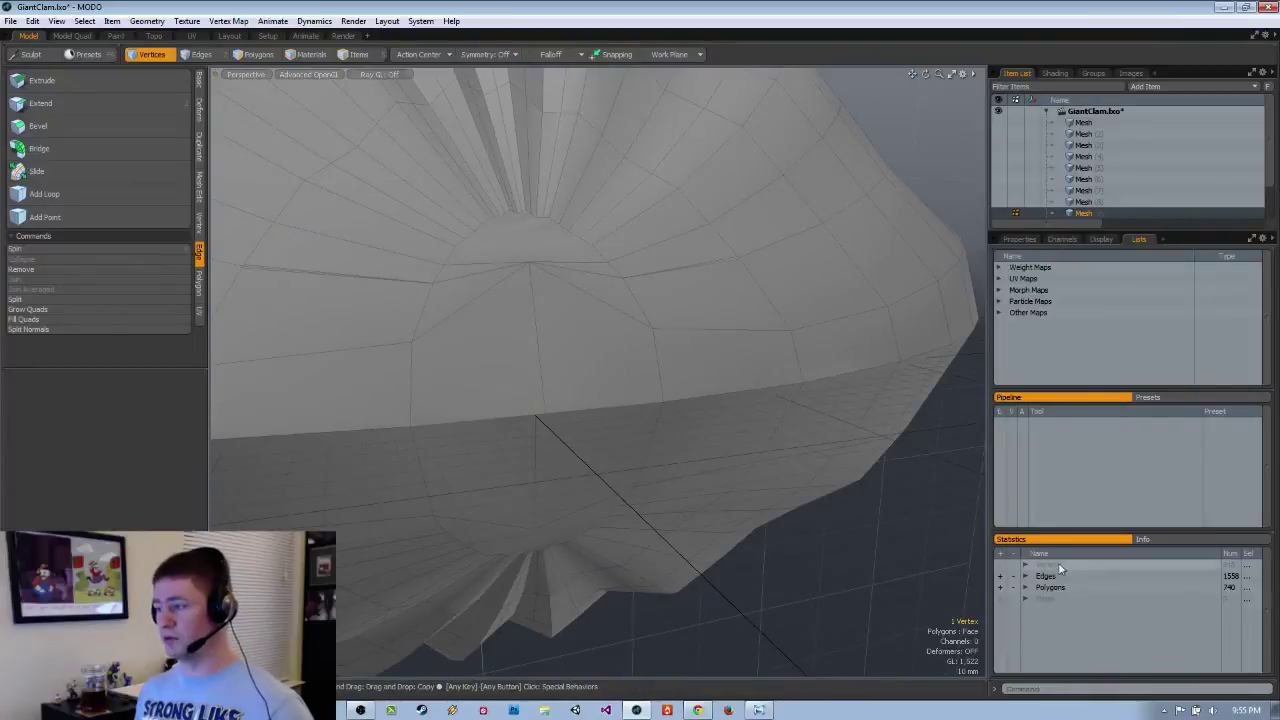
left_click_drag(1063, 532, 1063, 425)
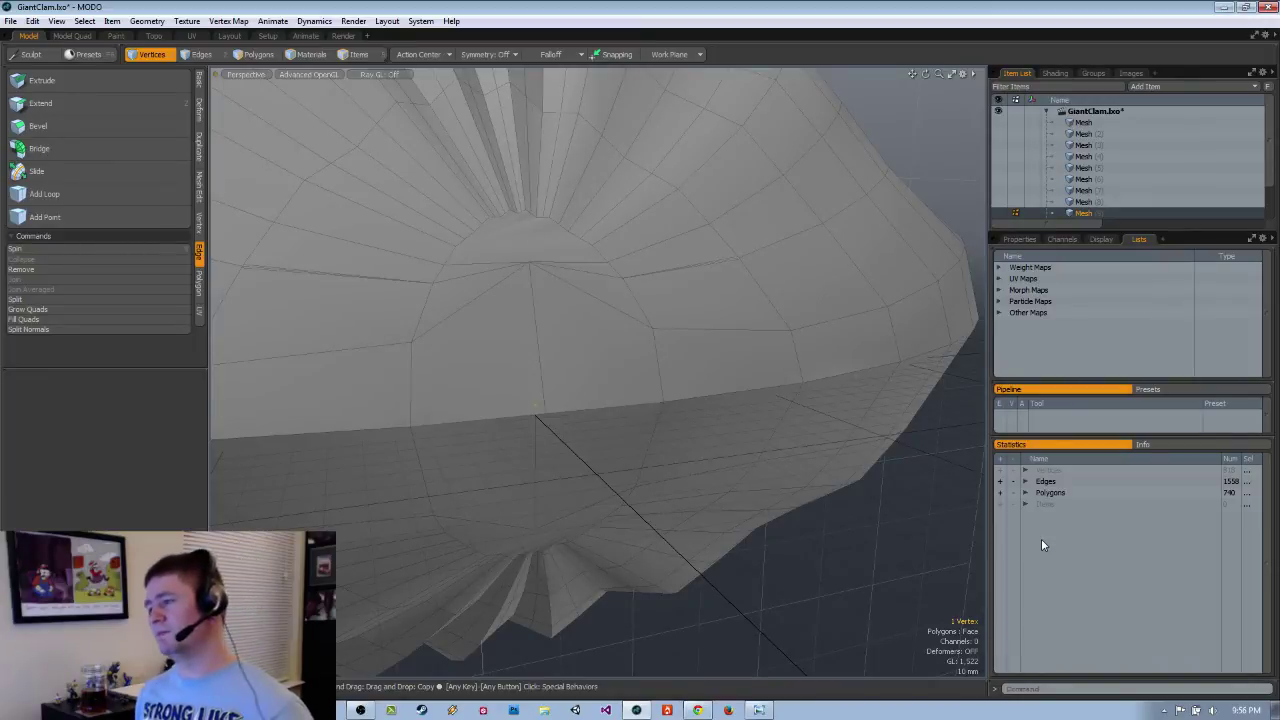
left_click_drag(700, 445, 727, 418, "alt")
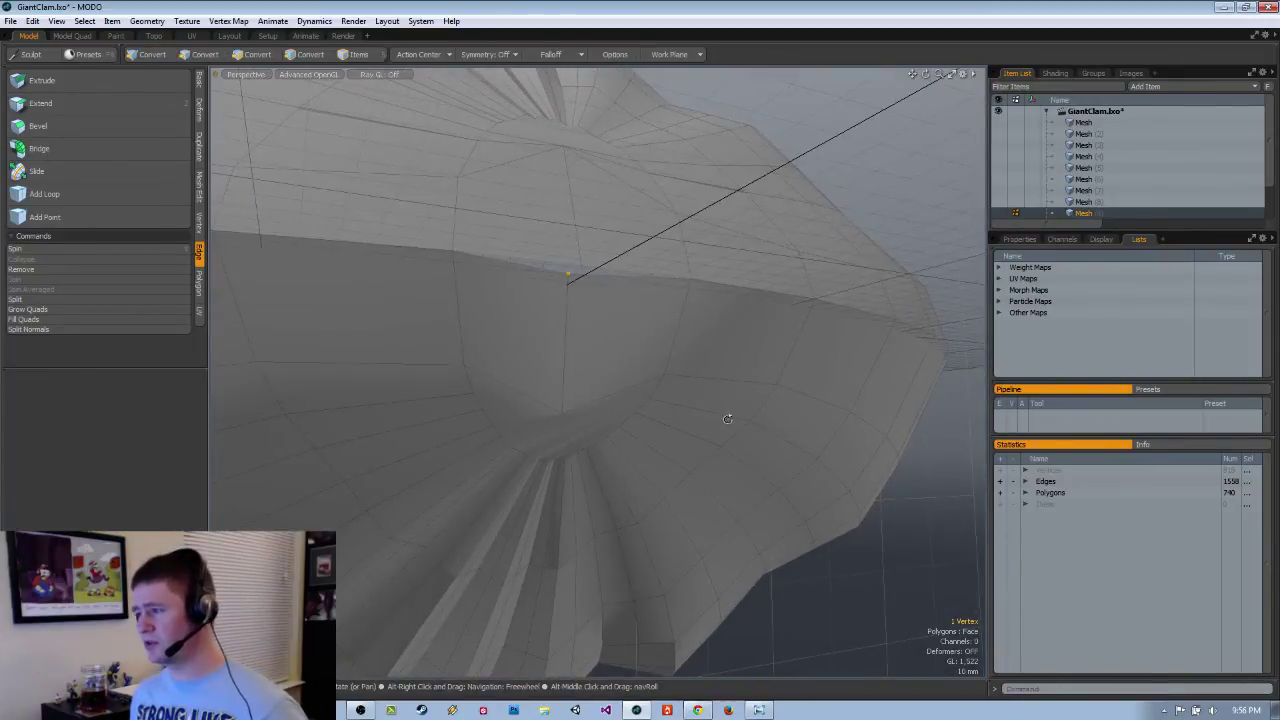
left_click(1024, 469)
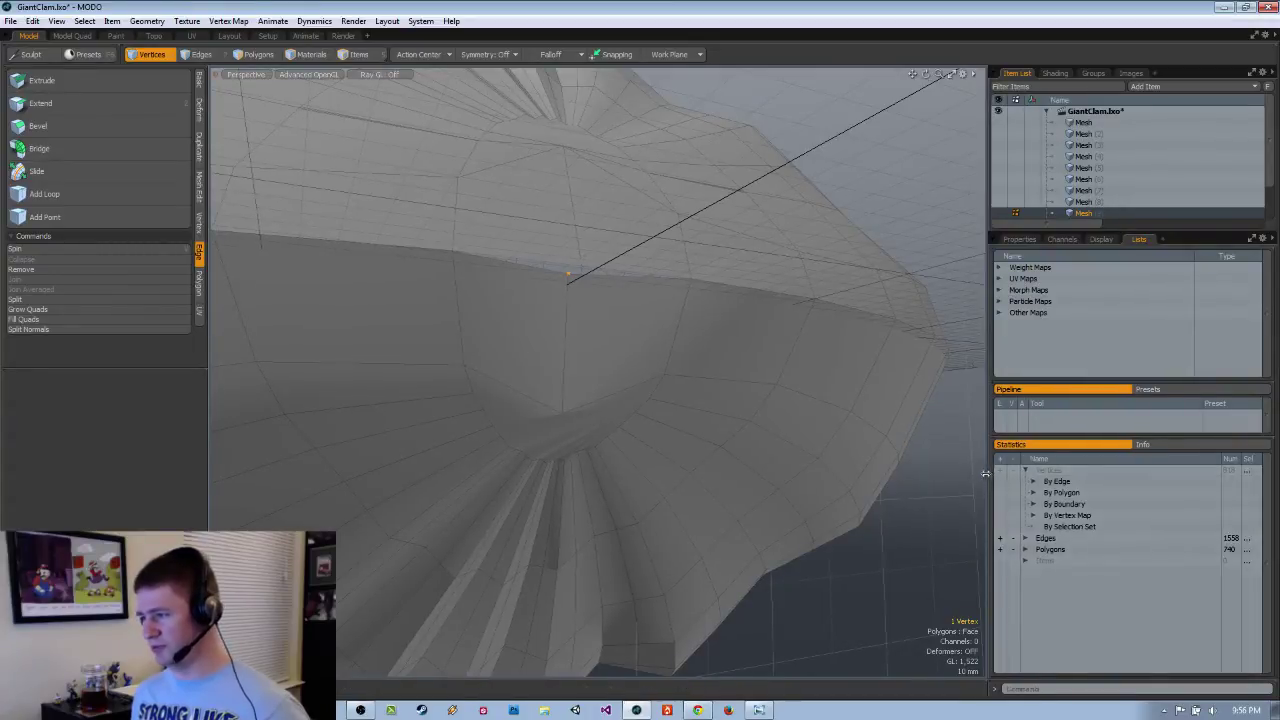
left_click_drag(986, 473, 956, 473)
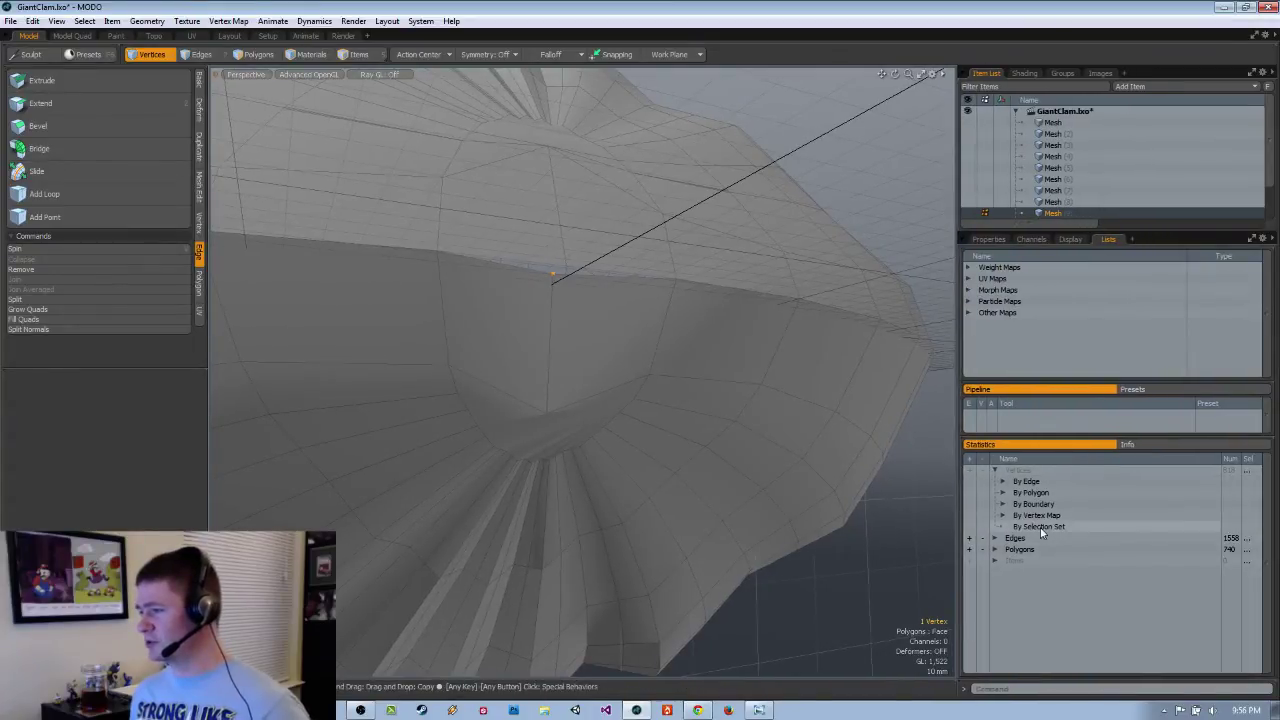
Show the selected hinge vertex's info, filter it to Position, and examine the hinge from several angles.
left_click(1001, 514)
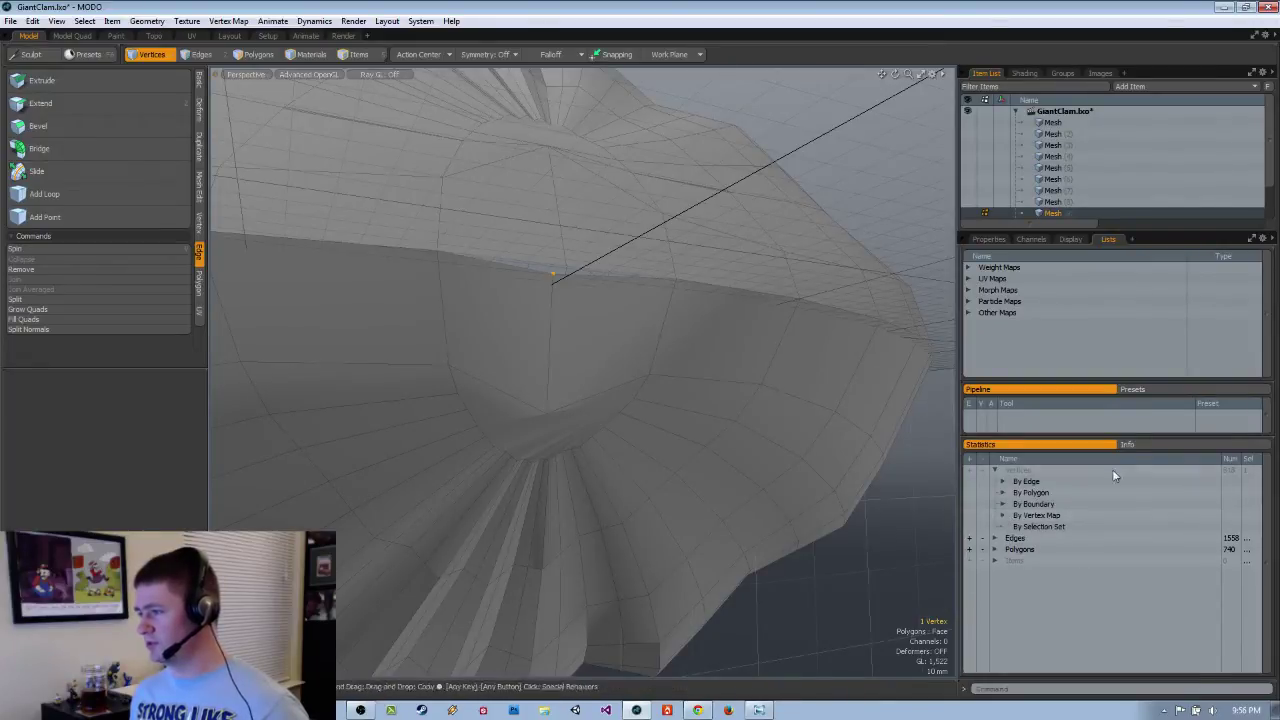
left_click(1140, 445)
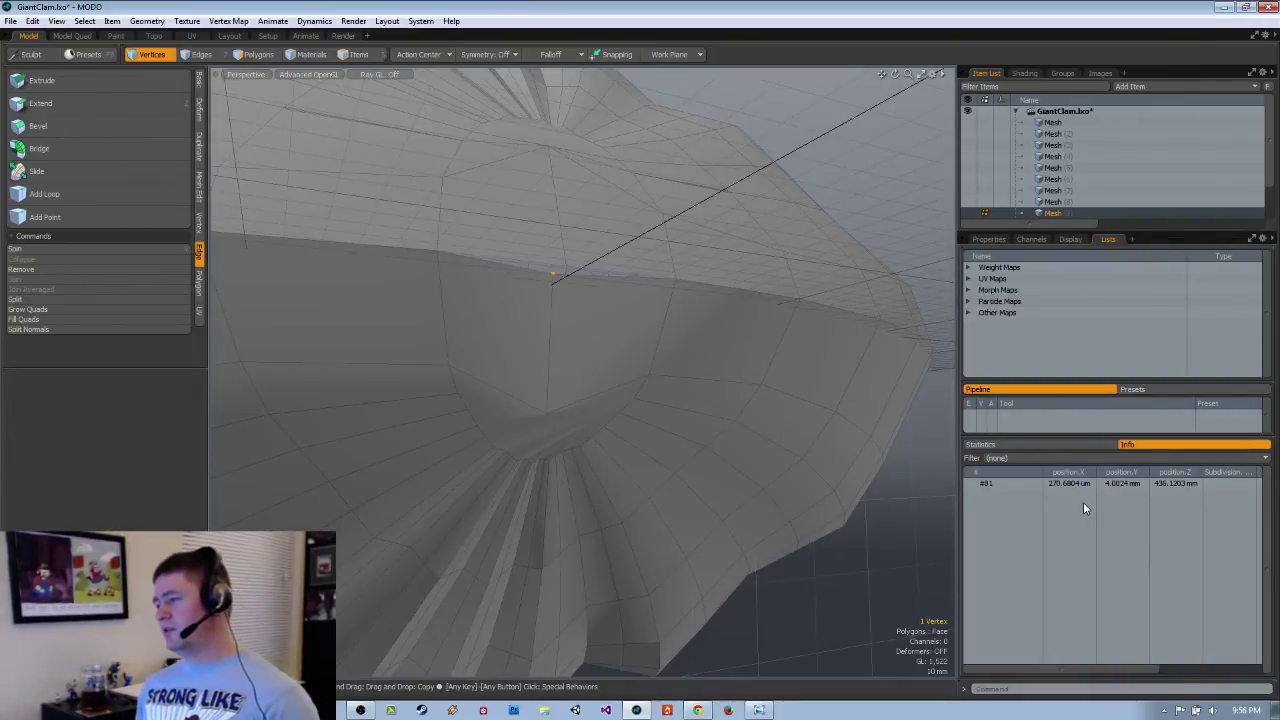
left_click(1067, 460)
left_click(1071, 481)
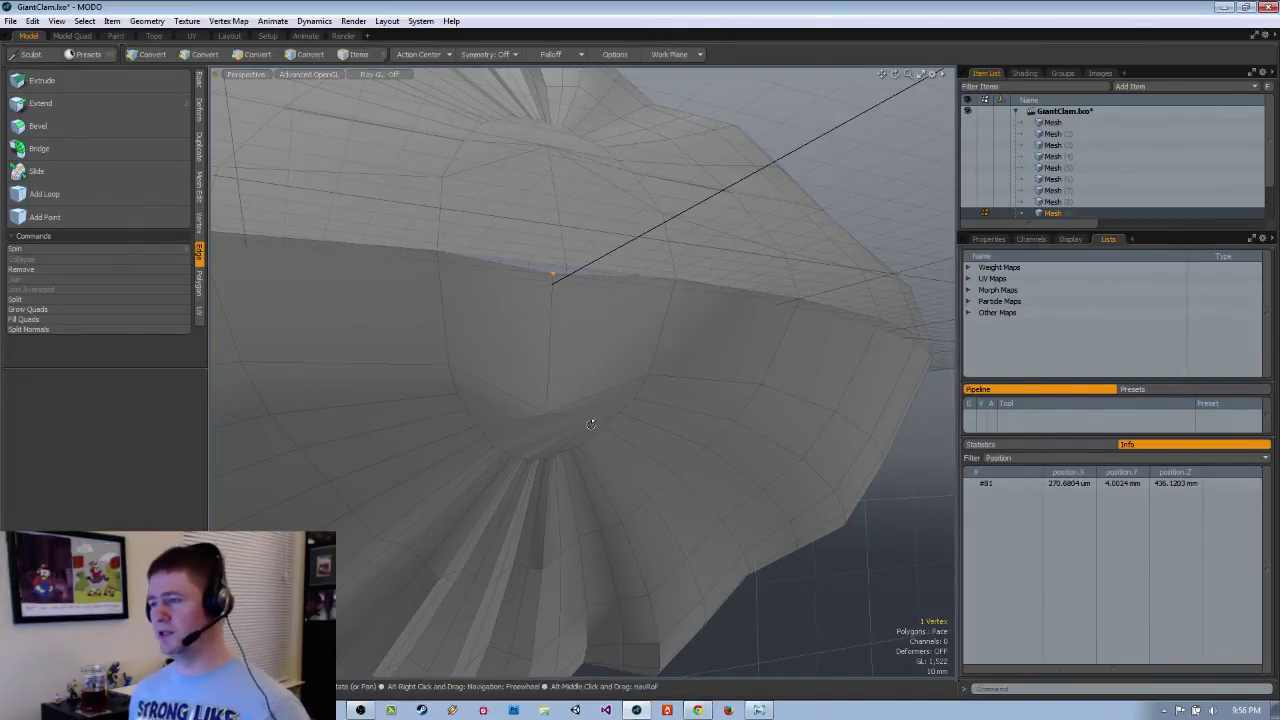
left_click_drag(586, 423, 609, 471, "alt")
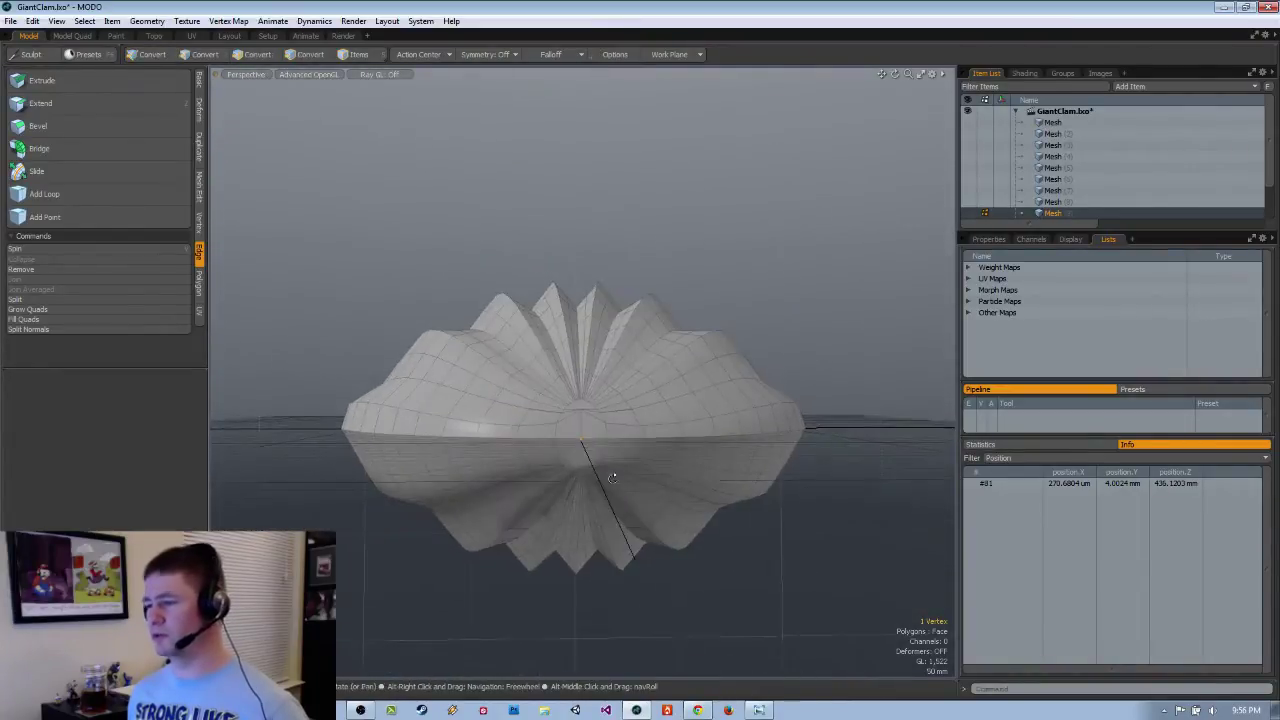
scroll(728, 445, "up", 5)
left_click_drag(728, 445, 714, 512, "alt")
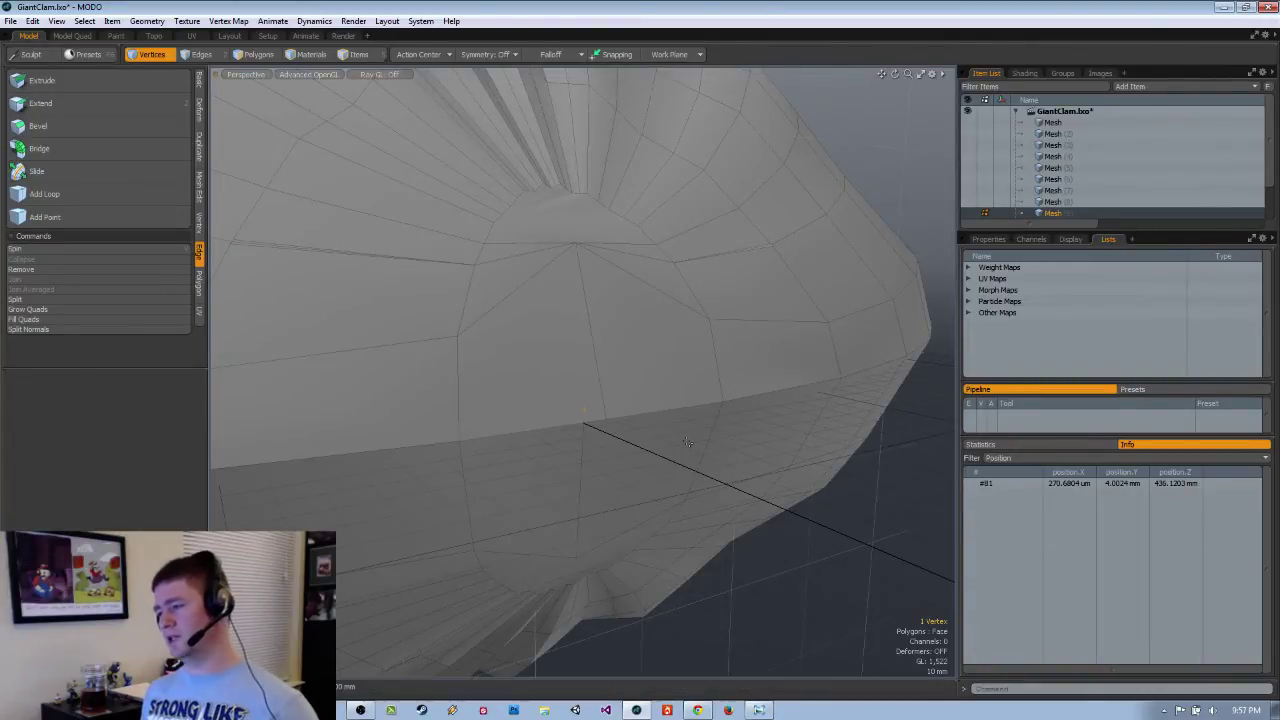
left_click_drag(687, 448, 703, 470, "alt")
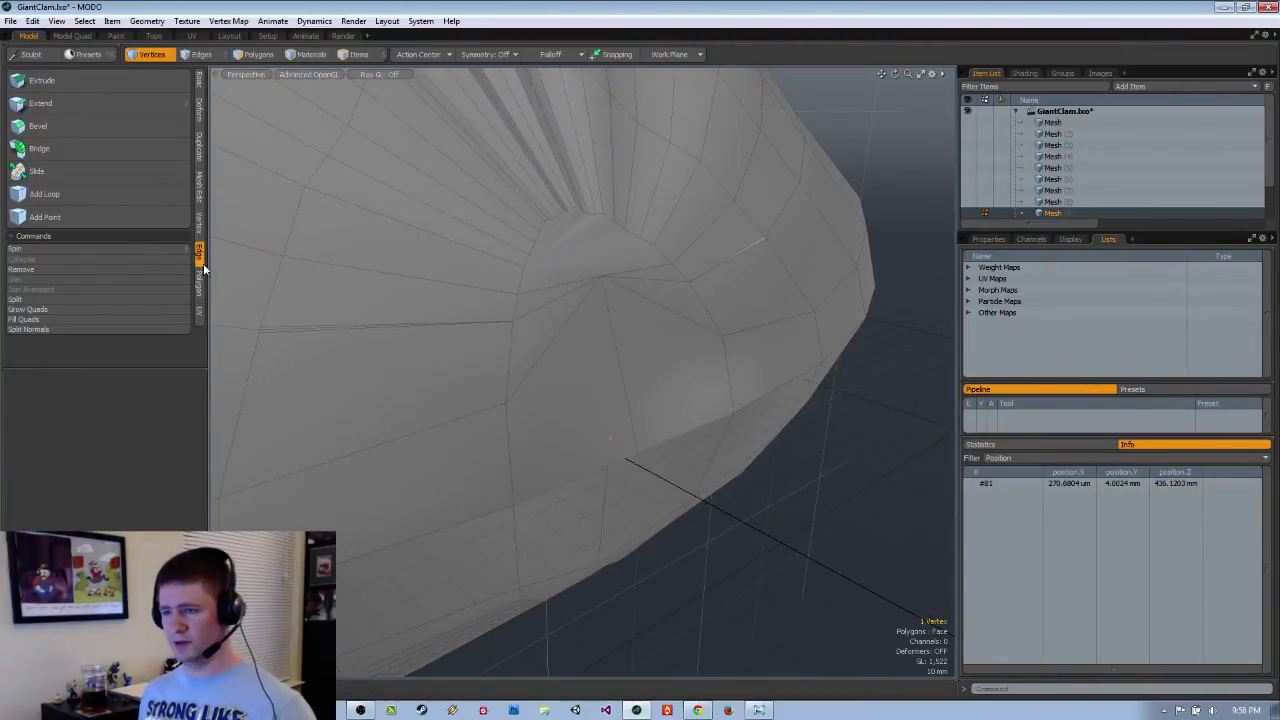
Switch to edge selection, enable snapping, and use Element Move to shift the gap's hinge edge about -12.5 mm in Z.
left_click(199, 224)
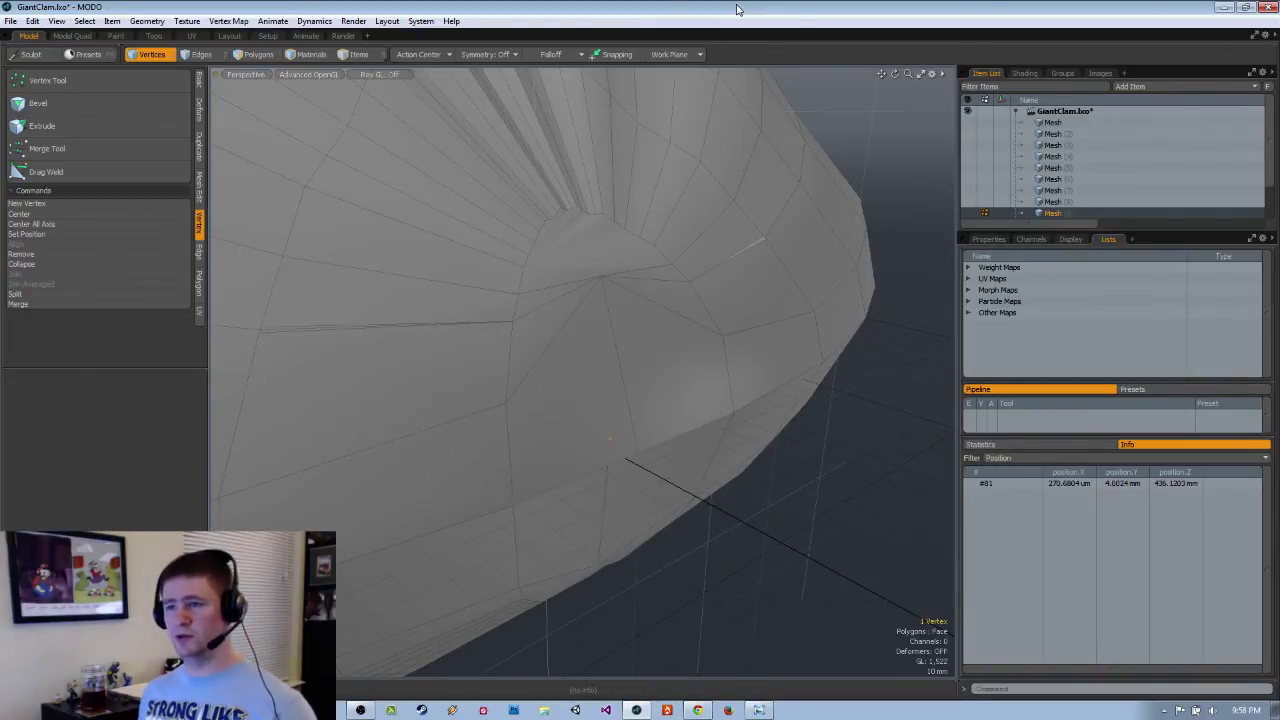
left_click_drag(645, 430, 683, 418, "alt")
key("2")
left_click_drag(717, 563, 750, 487, "alt")
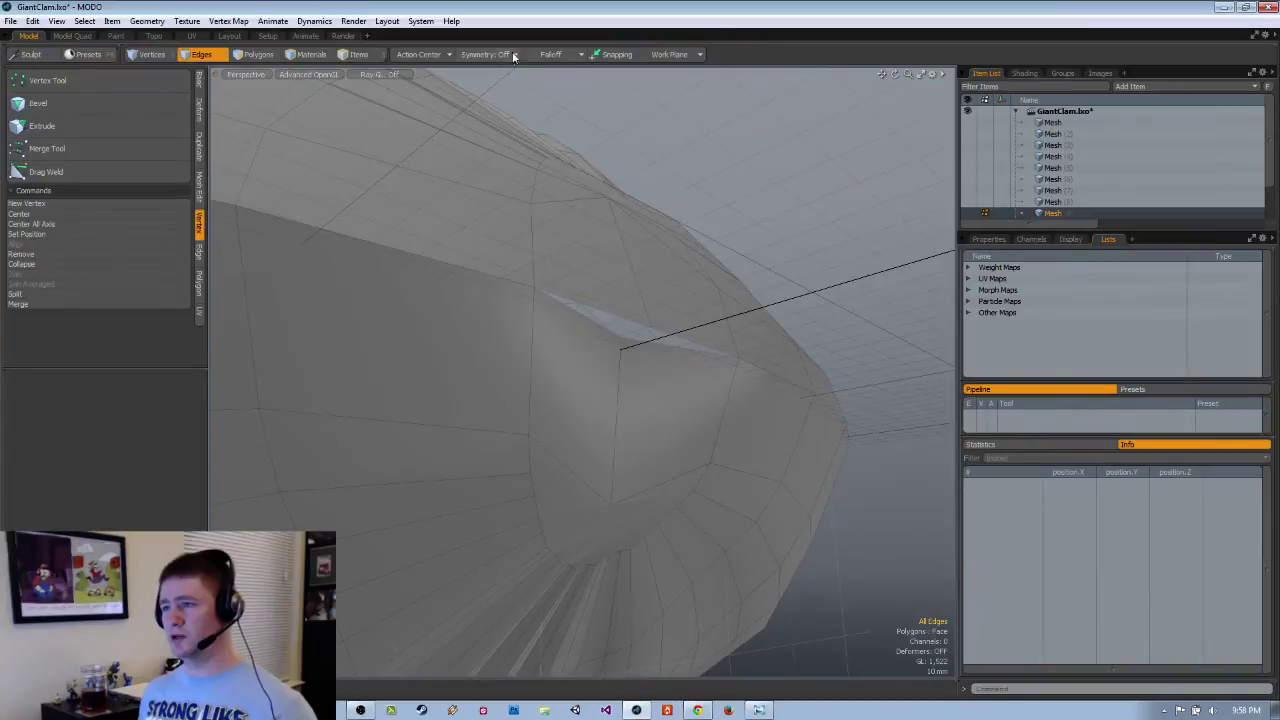
left_click(612, 54)
key("t")
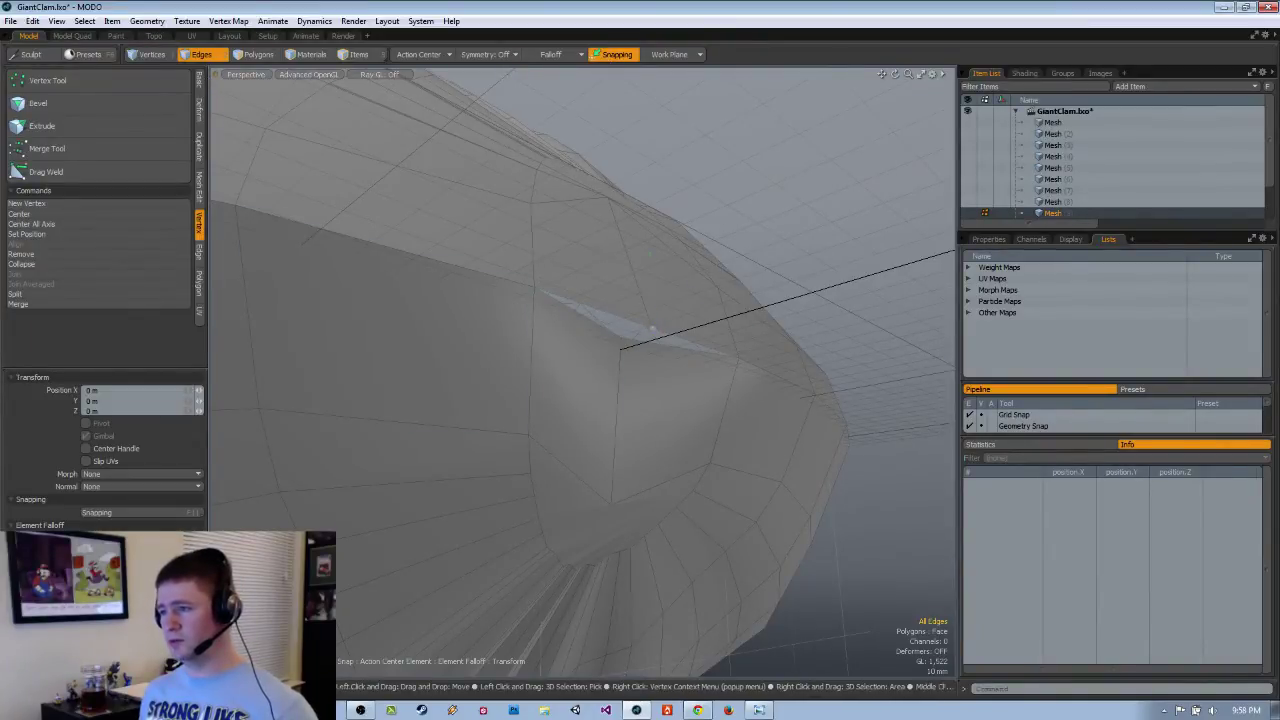
left_click_drag(654, 328, 740, 374)
scroll(740, 374, "down", 3)
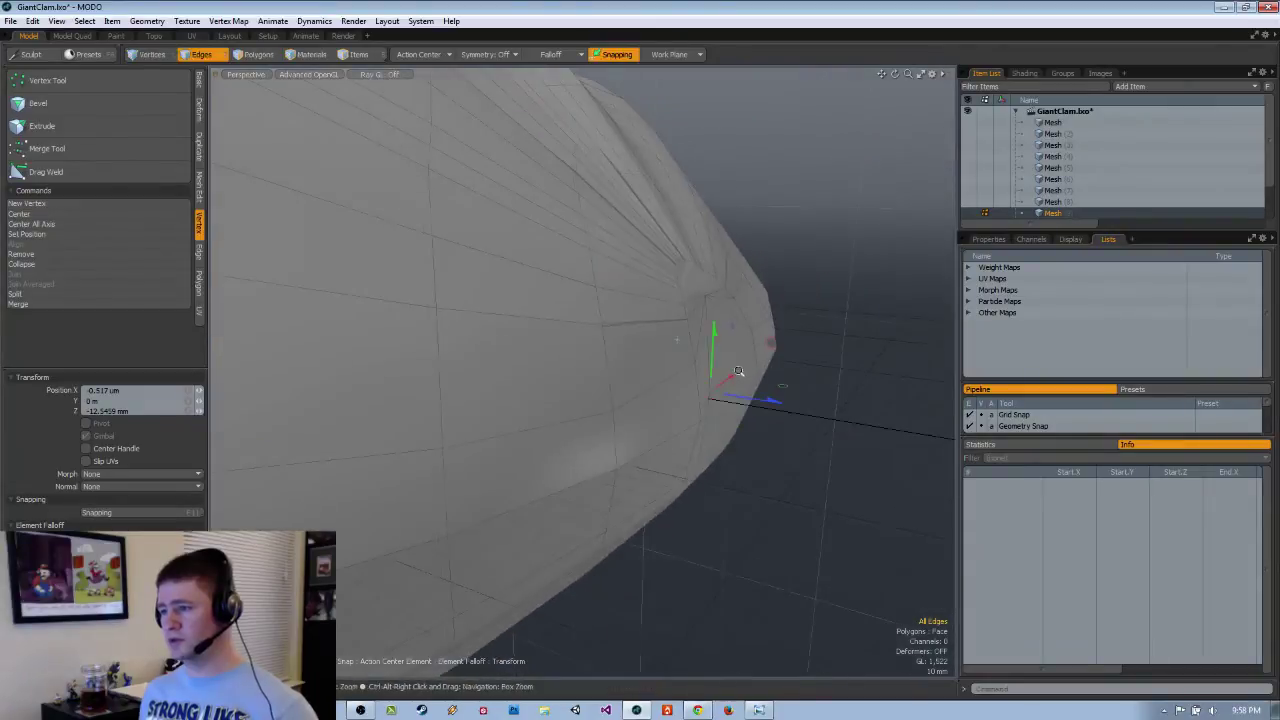
key("q")
Duplicate the clam shell's Mesh (9) item.
left_click_drag(806, 551, 760, 376, "alt")
scroll(757, 377, "down", 5)
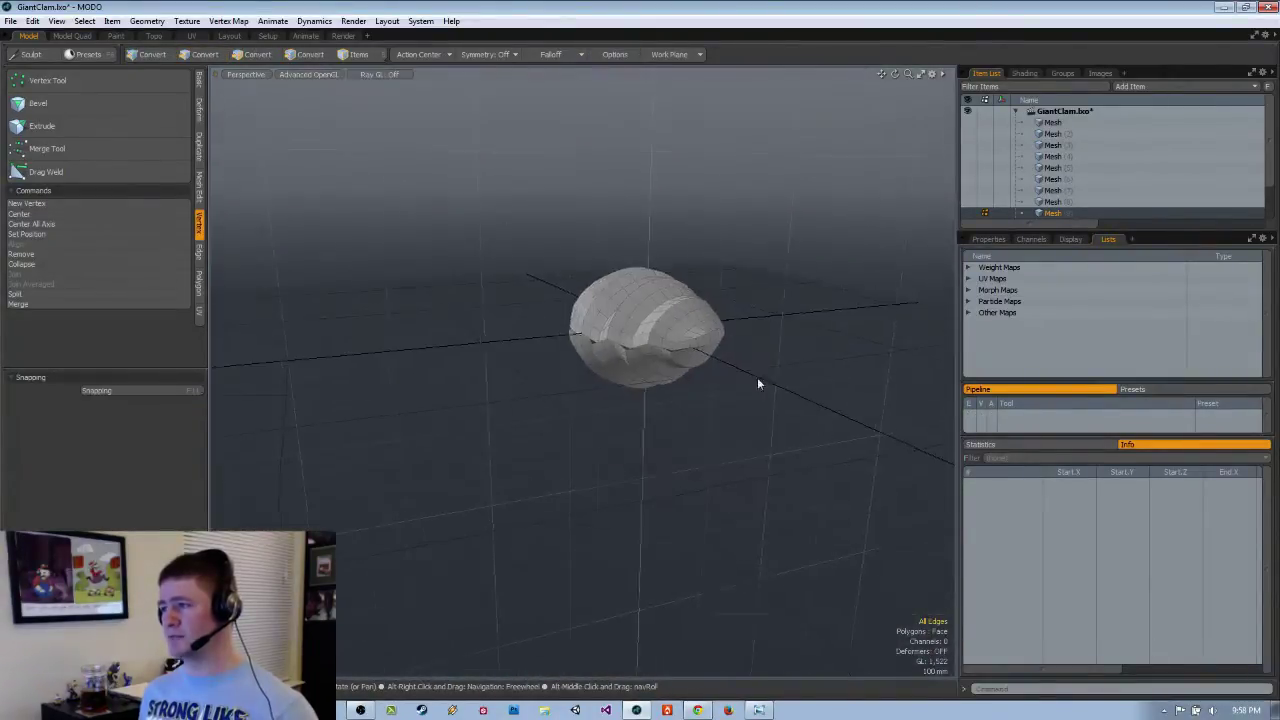
scroll(1087, 191, "down", 3)
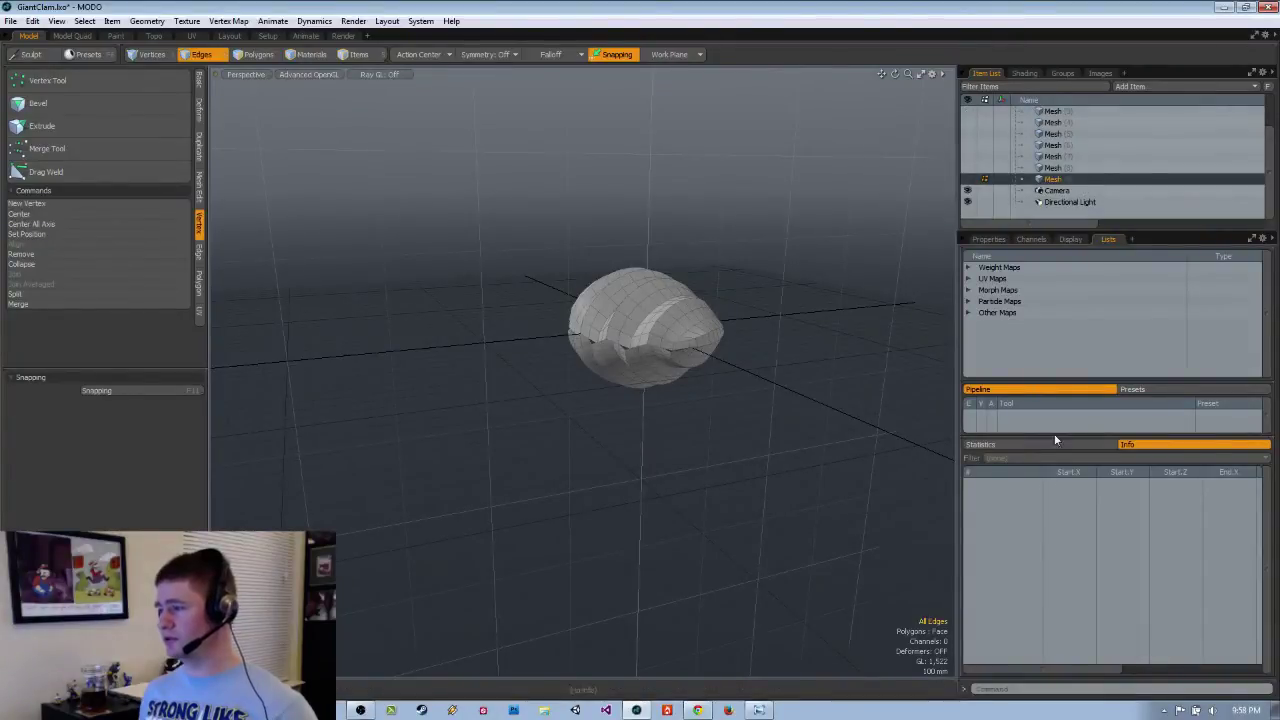
key("ctrl+d")
Try the Smooth deformer on the duplicated shell and undo it.
mouse_move(735, 342)
left_mouse_down("alt")
mouse_move(631, 354)
mouse_move(704, 347)
mouse_move(597, 337)
mouse_move(708, 328)
mouse_move(677, 317)
mouse_move(611, 346)
mouse_move(584, 342)
mouse_move(604, 309)
mouse_move(613, 334)
left_mouse_up("alt")
scroll(631, 354, "up", 4)
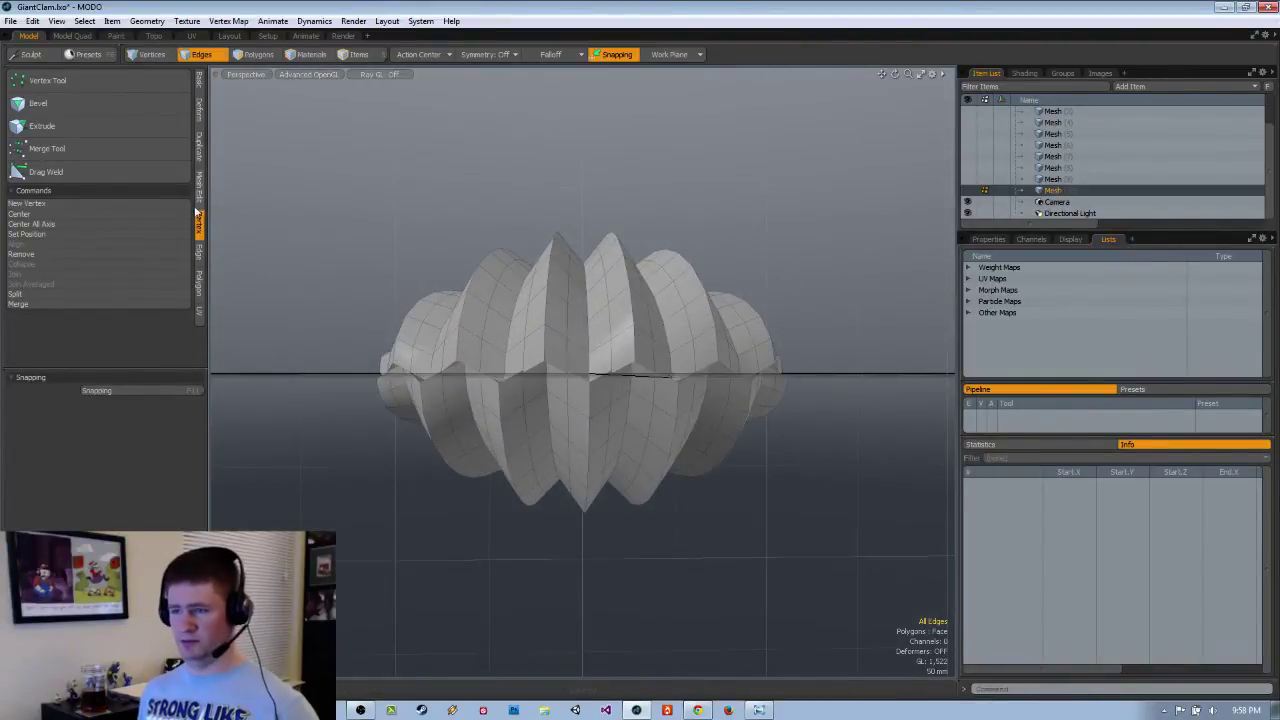
left_click(199, 88)
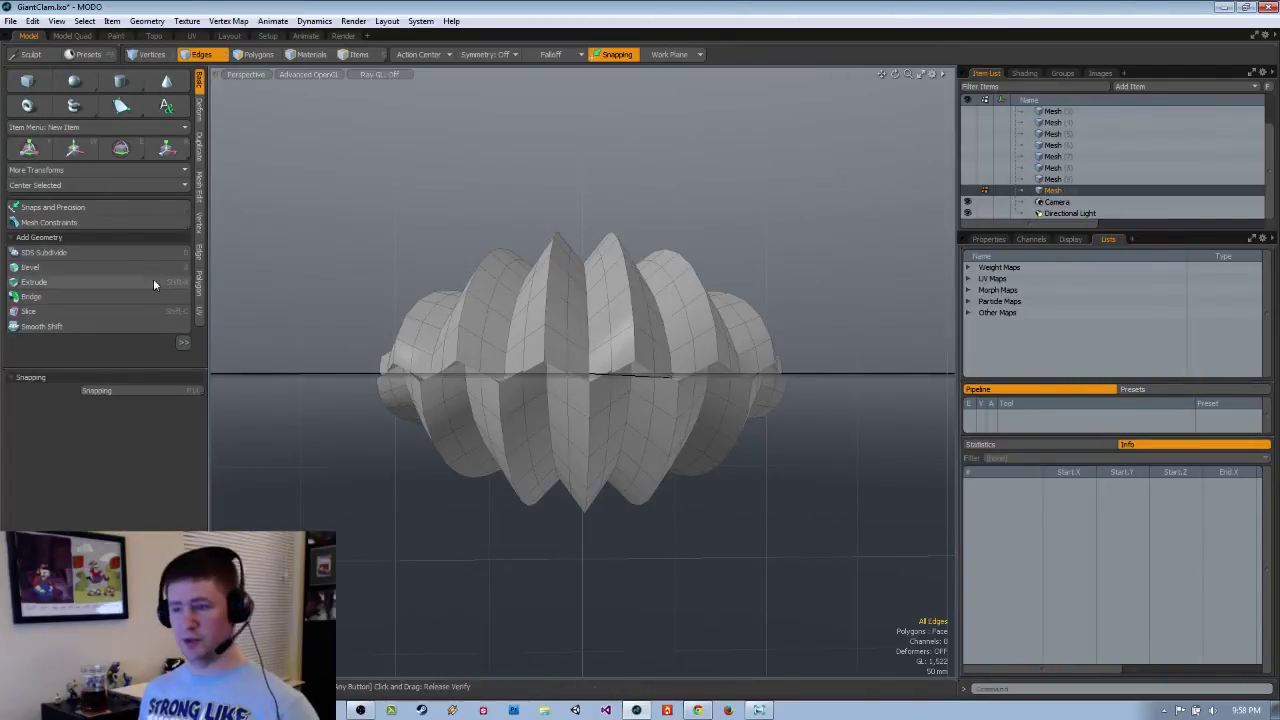
left_click(199, 158)
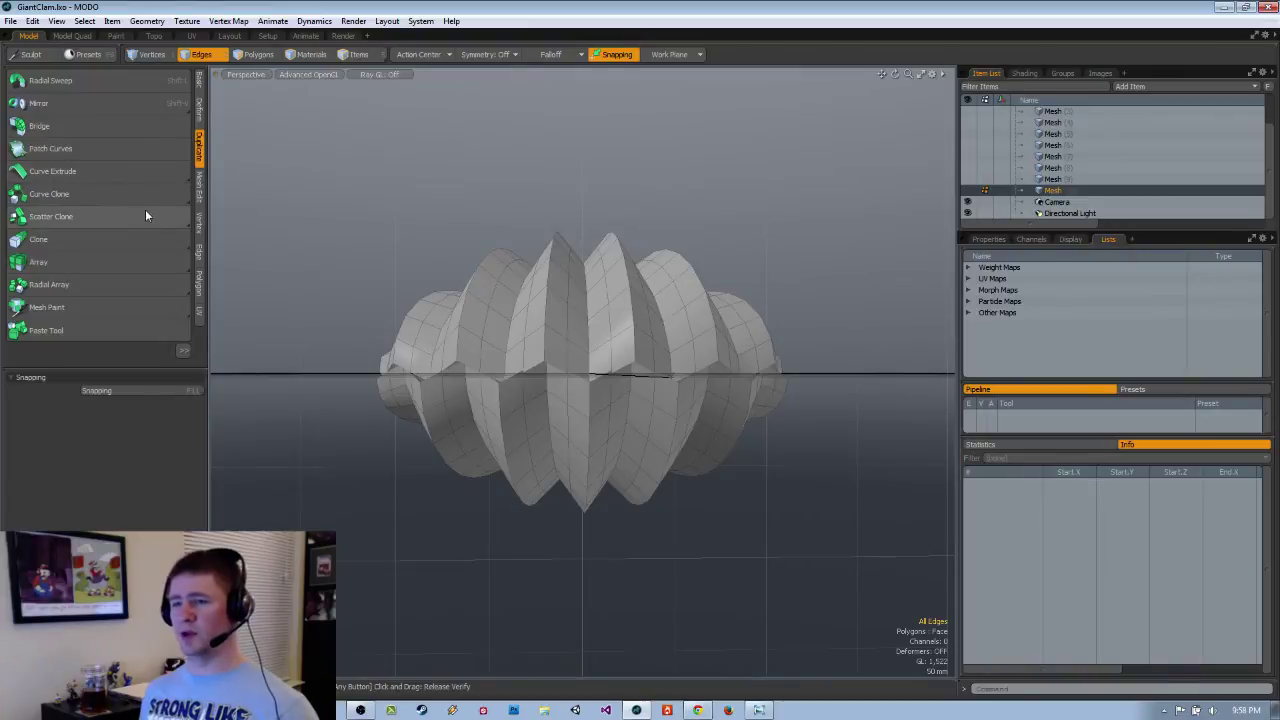
left_click(198, 114)
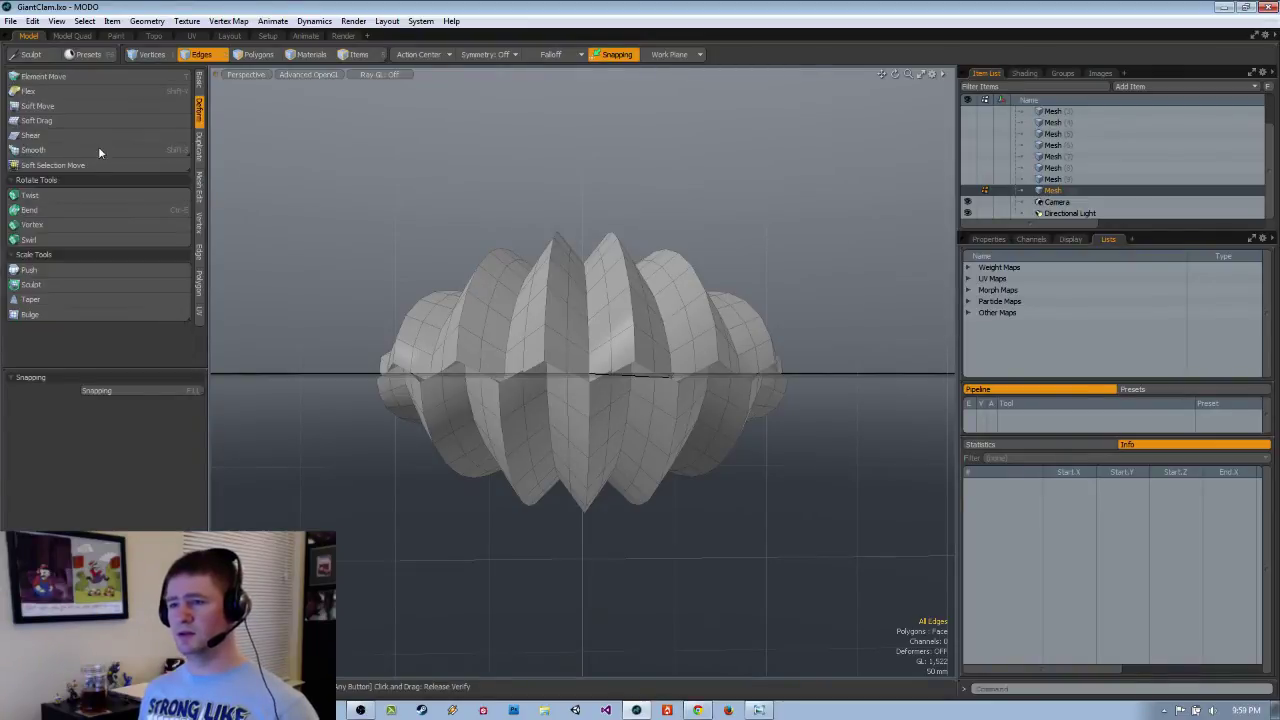
left_click(98, 149)
mouse_move(413, 485)
left_mouse_down()
mouse_move(450, 470)
mouse_move(457, 486)
mouse_move(446, 513)
mouse_move(426, 471)
mouse_move(409, 488)
left_mouse_up()
key("ctrl+z")
key("ctrl+z")
key("ctrl+z")
Try the Jitter deformer on the duplicated shell with a 4 mm range on all axes and undo it.
left_click_drag(534, 504, 460, 577, "alt")
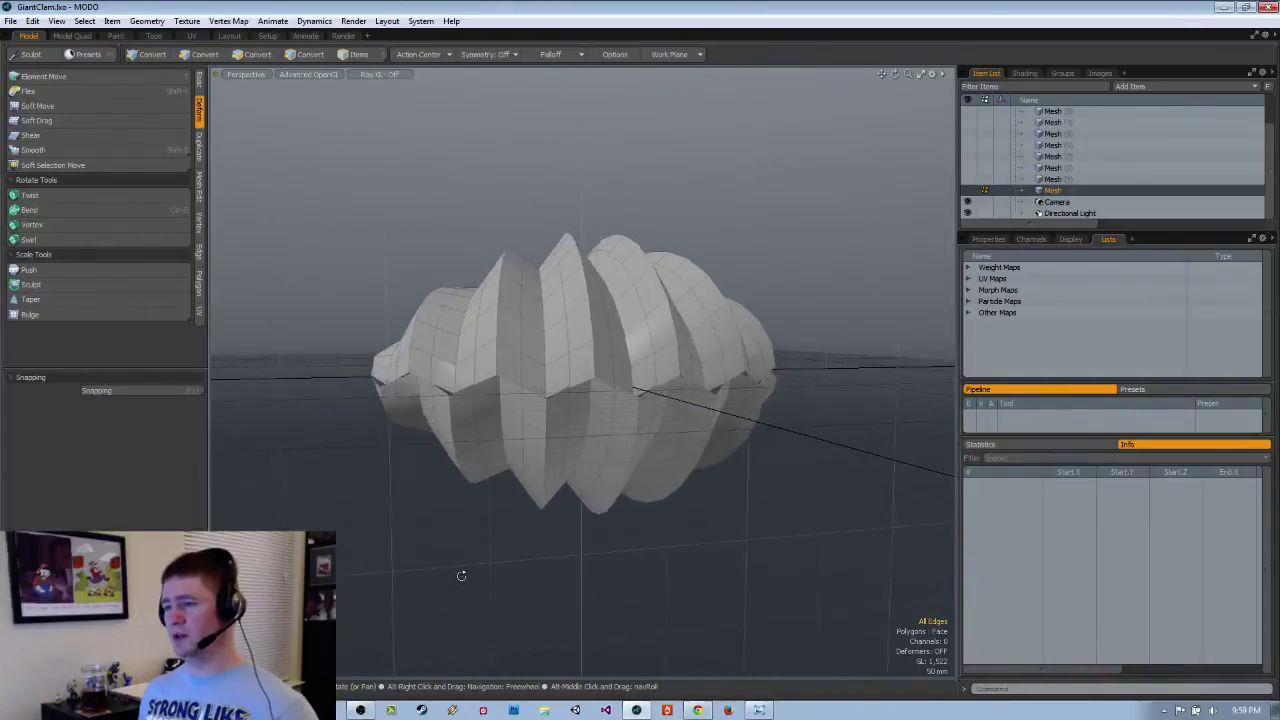
left_click(114, 171)
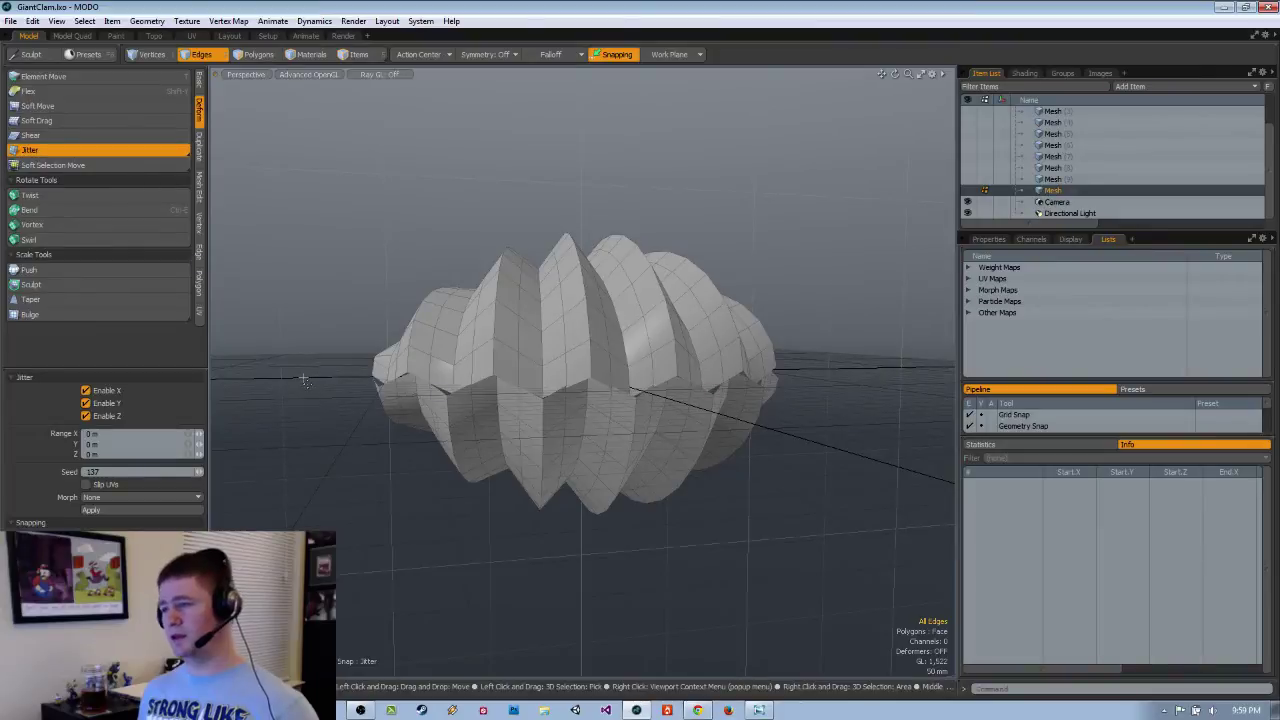
left_click_drag(303, 377, 304, 383)
mouse_move(536, 400)
left_mouse_down("alt")
mouse_move(528, 388)
mouse_move(514, 406)
left_mouse_up("alt")
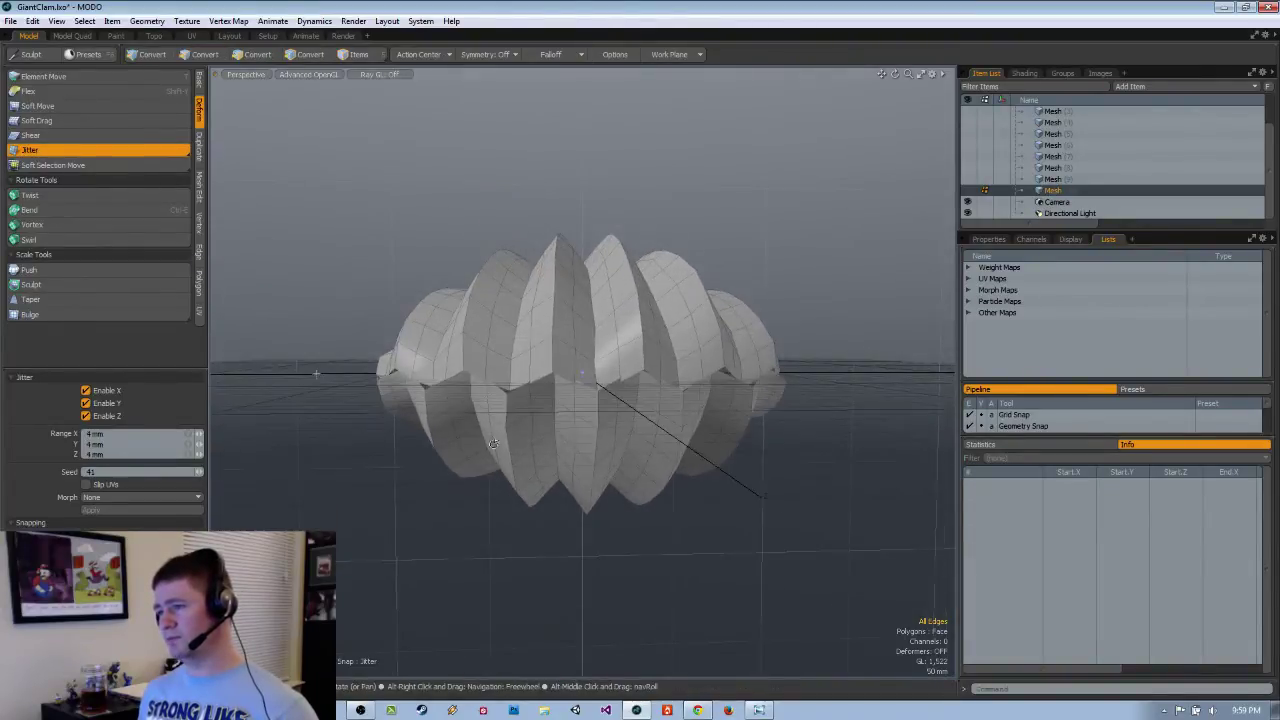
key("ctrl+z")
left_click(414, 487)
mouse_move(573, 455)
left_mouse_down("alt")
mouse_move(523, 466)
mouse_move(583, 466)
left_mouse_up("alt")
key("ctrl+z")
left_click(91, 152)
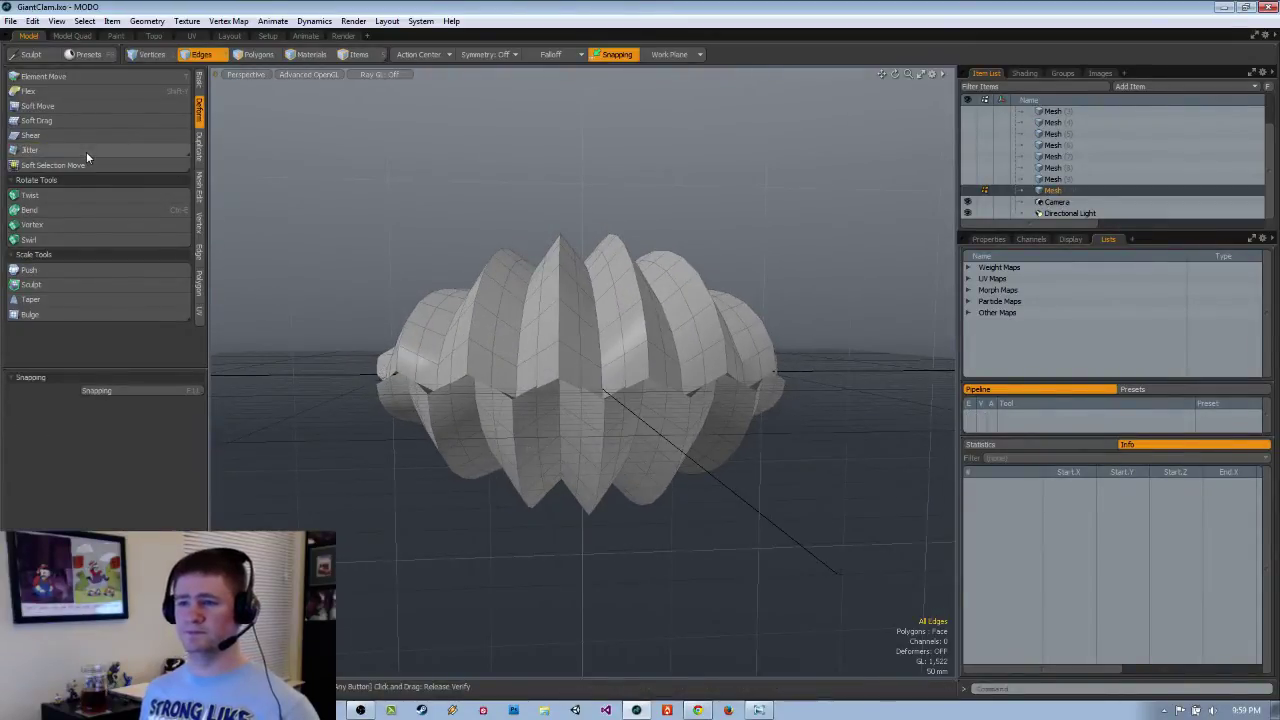
Try pushing the duplicated shell's surface outward 20 mm with the Push tool in the Back view.
left_click(70, 271)
left_click_drag(318, 420, 314, 418)
key("ctrl+z")
key("ctrl+space")
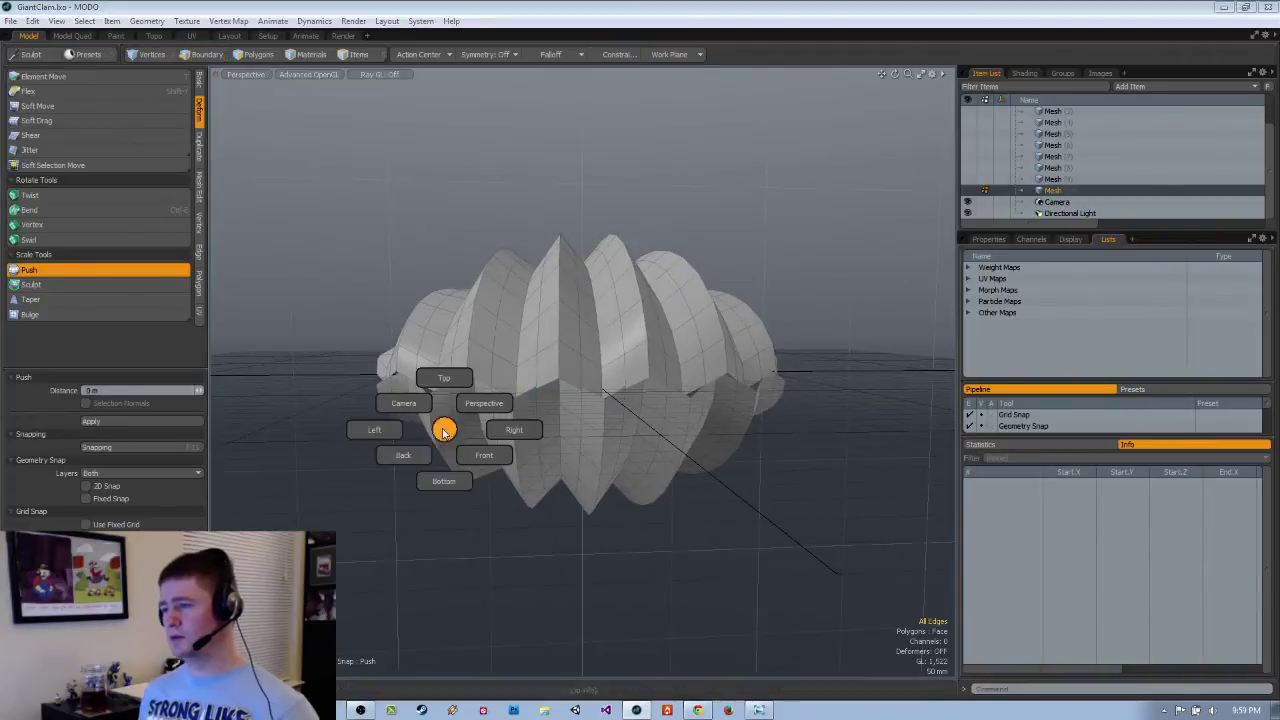
left_click(403, 455)
left_click_drag(451, 592, 451, 592)
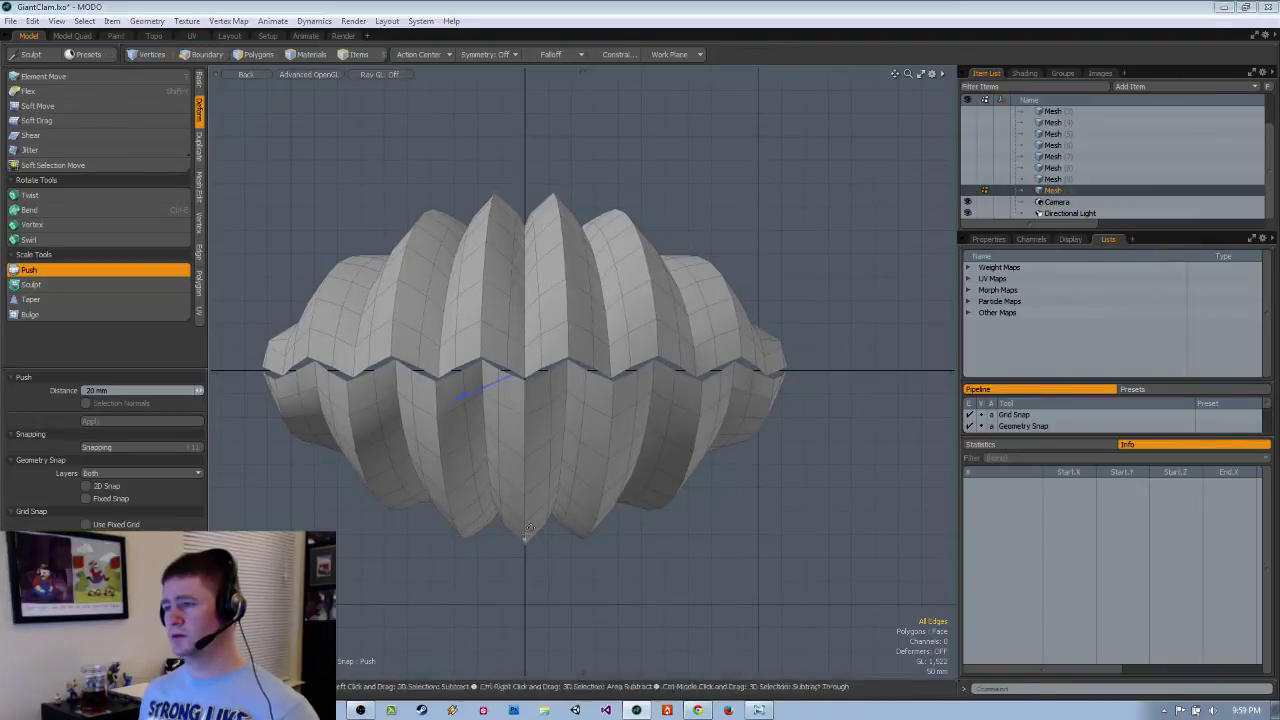
Check the pushed shell from several angles, undo the push, and leave the Push tool.
left_click_drag(560, 400, 689, 430, "alt")
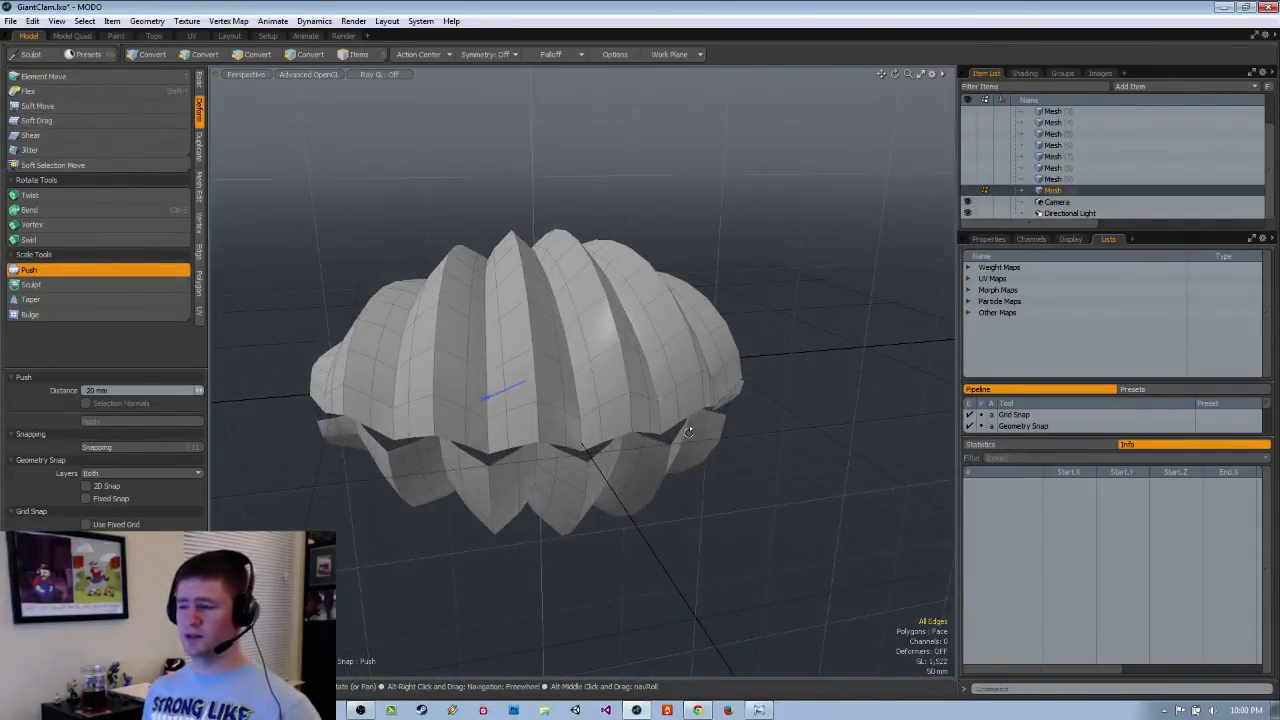
left_click_drag(689, 430, 662, 391, "alt")
left_click_drag(658, 390, 668, 340, "alt")
key("ctrl+space")
left_click(627, 366)
key("ctrl+z")
key("ctrl+space")
left_click(692, 372)
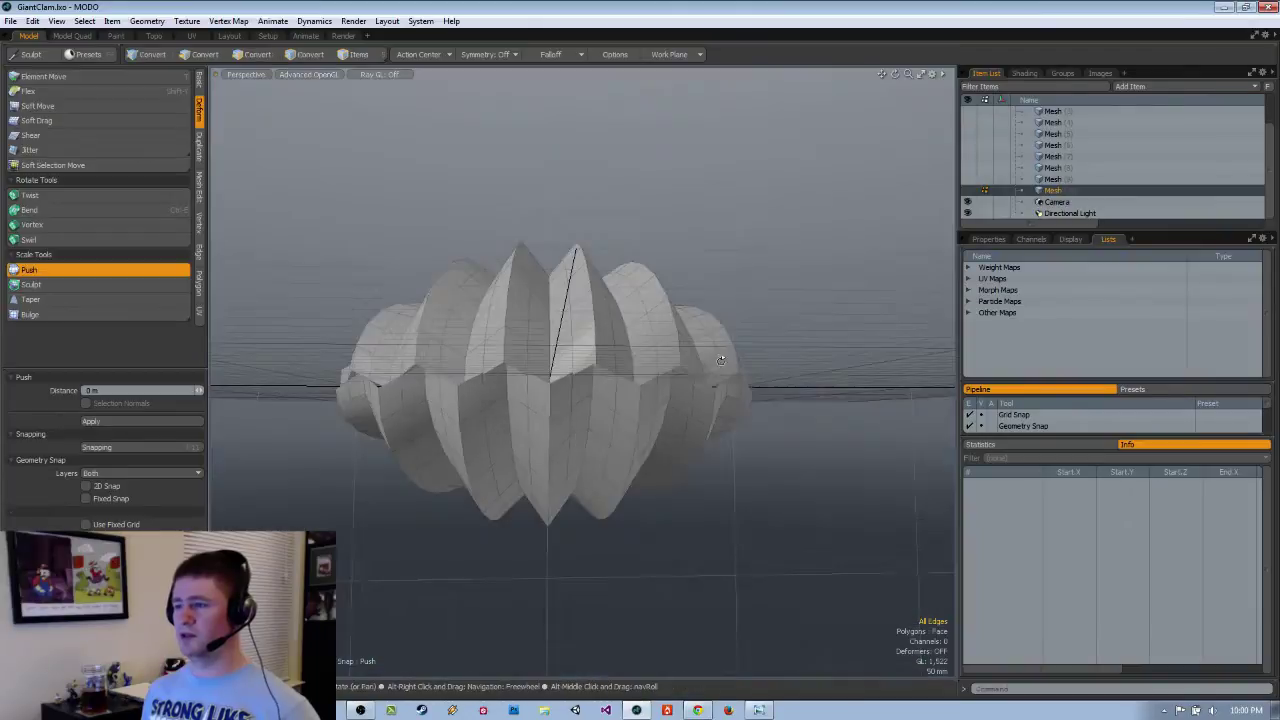
key("space")
Reselect the duplicated shell and push its surface outward 25 mm with the Push tool, using the Back view.
key("ctrl+space")
left_click(712, 322)
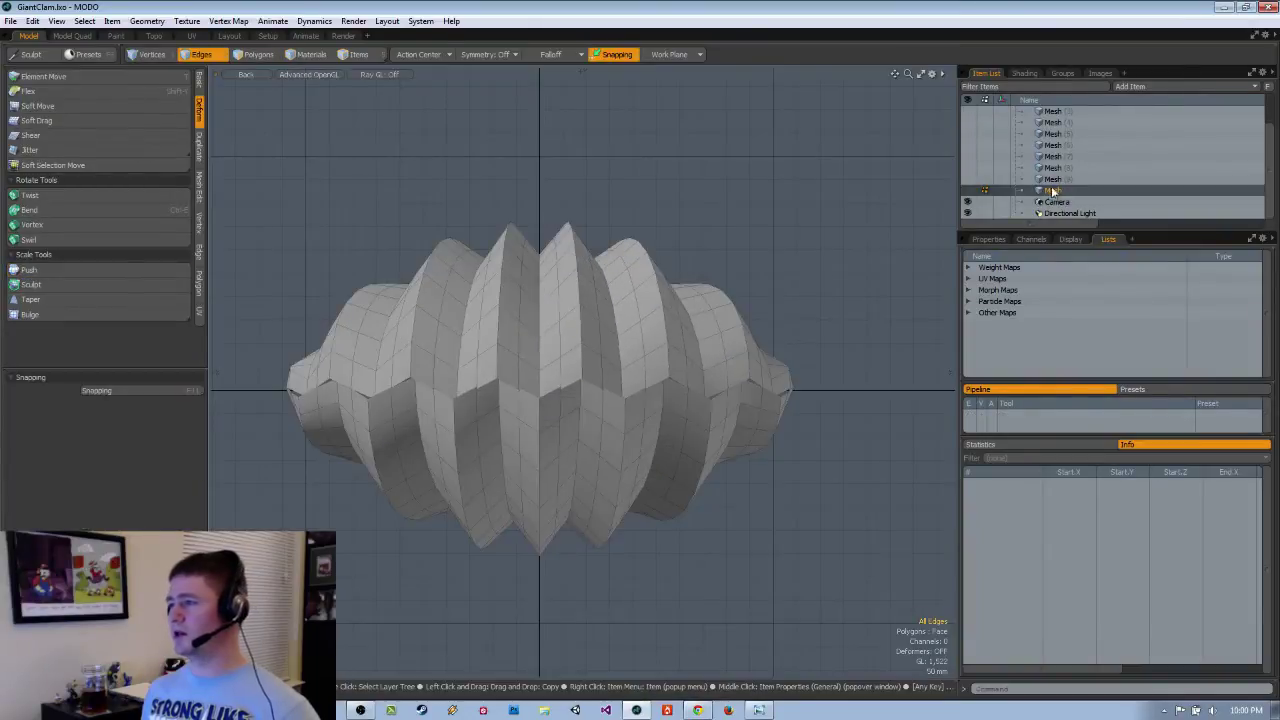
left_click(1054, 181)
left_click(1052, 191)
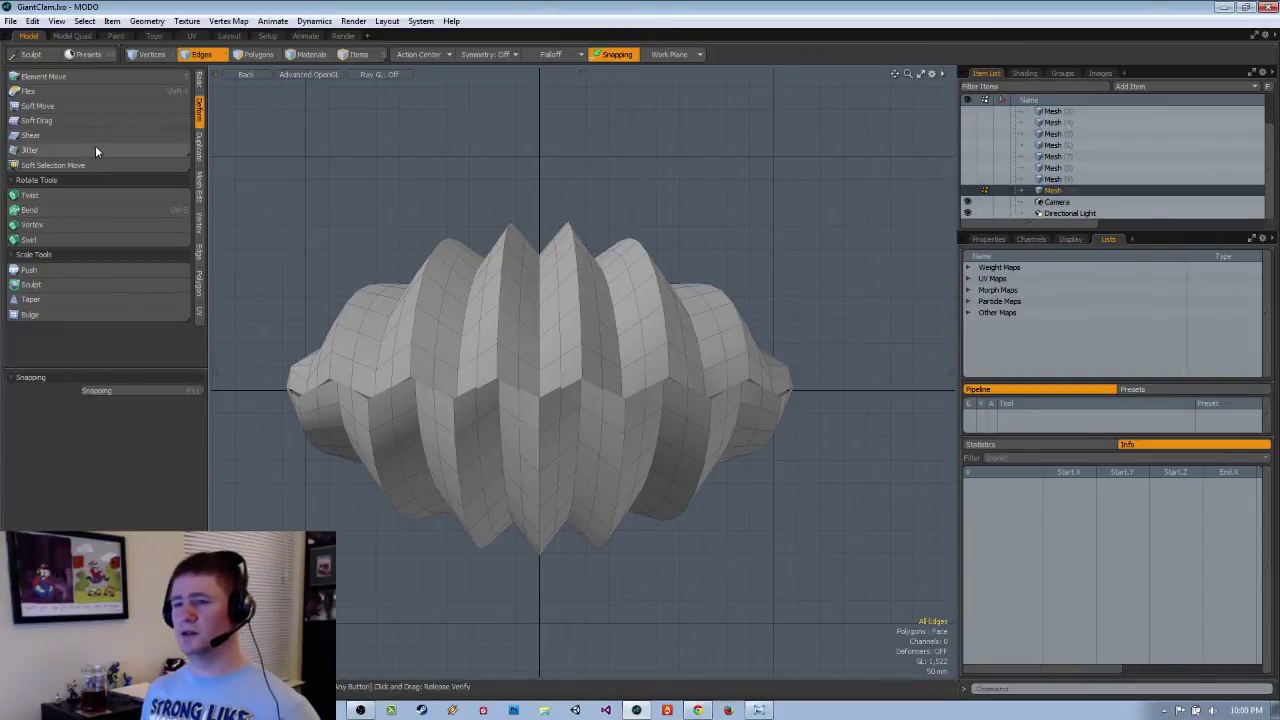
left_click(86, 270)
left_click_drag(352, 537, 342, 543)
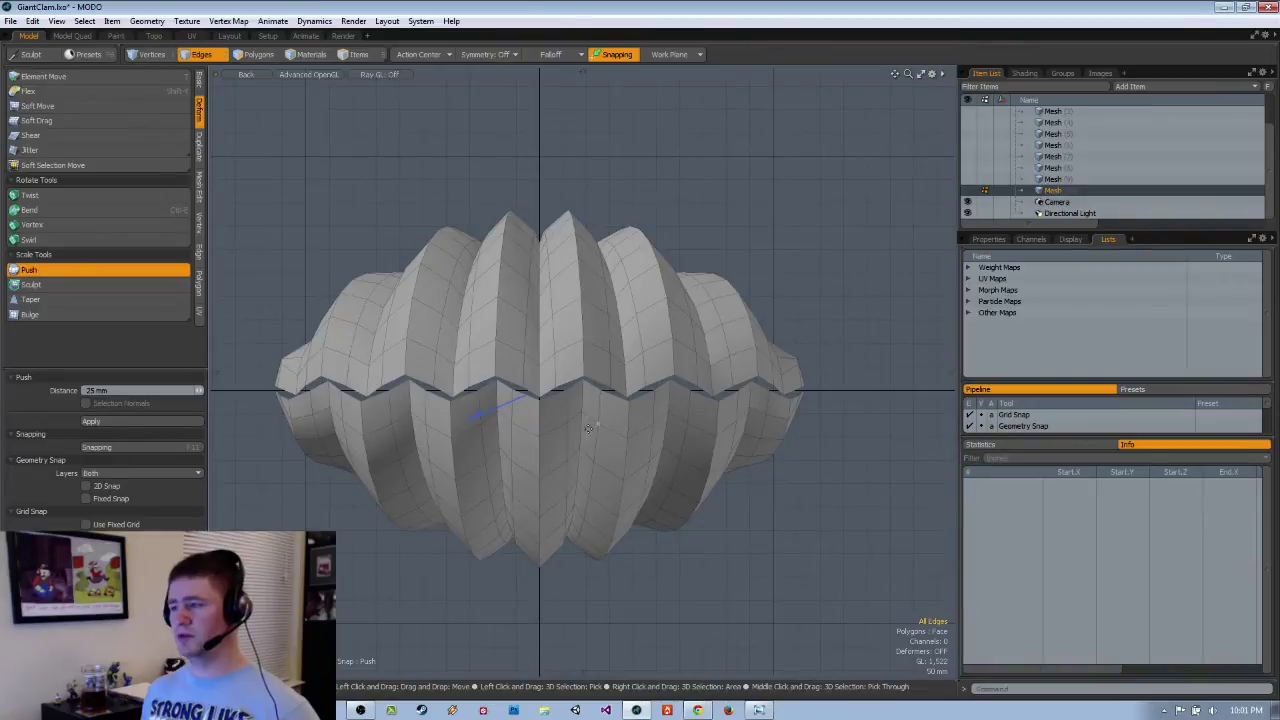
mouse_move(656, 396)
left_mouse_down("alt+shift")
mouse_move(616, 395)
mouse_move(669, 416)
mouse_move(680, 563)
mouse_move(657, 364)
mouse_move(697, 374)
mouse_move(660, 376)
left_mouse_up("alt+shift")
key("ctrl+space")
left_click(640, 414)
key("q")
key("ctrl+space")
left_click(700, 368)
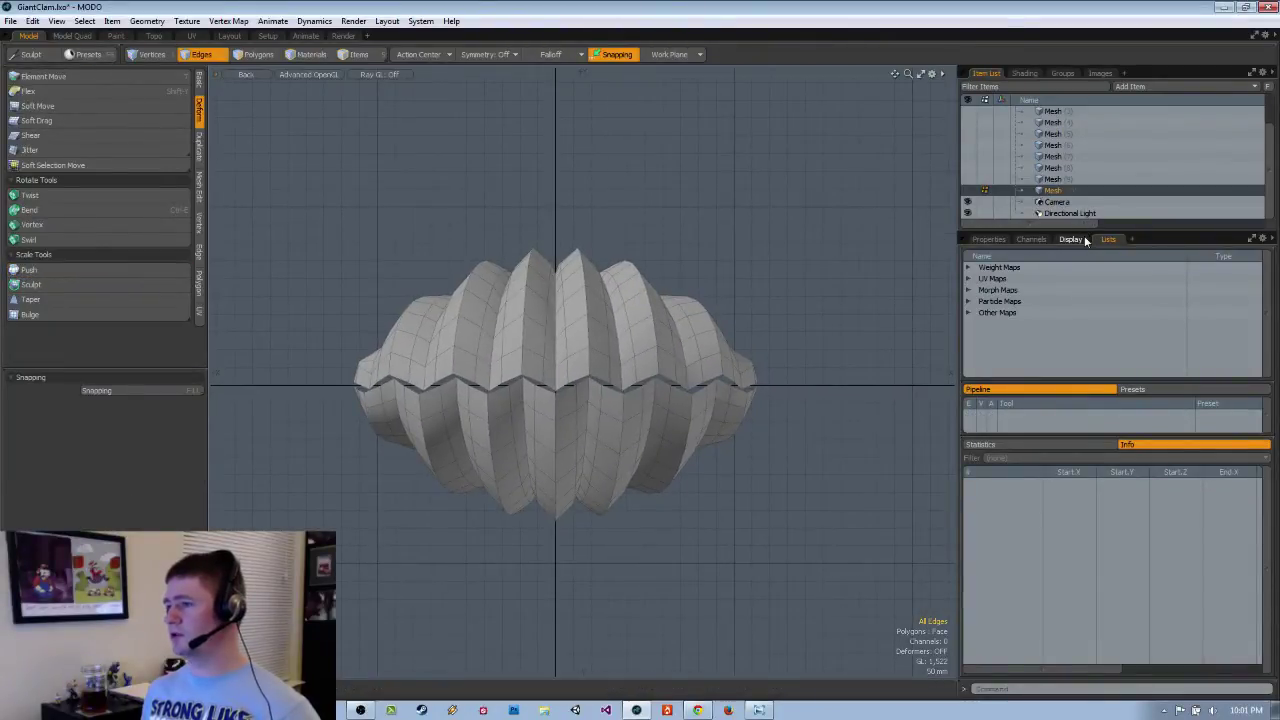
Enlarge the item list, duplicate Mesh (9) again, and place the new copy below Mesh (10).
left_click_drag(1086, 234, 1086, 338)
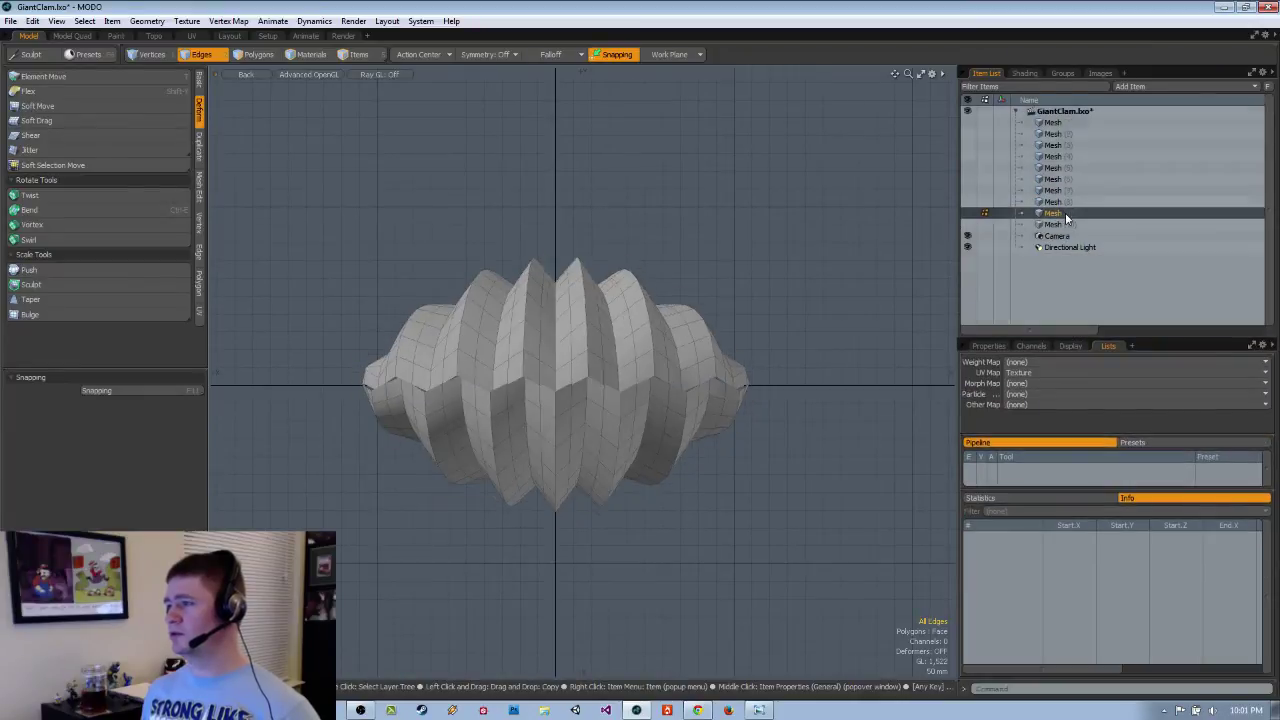
key("ctrl+d")
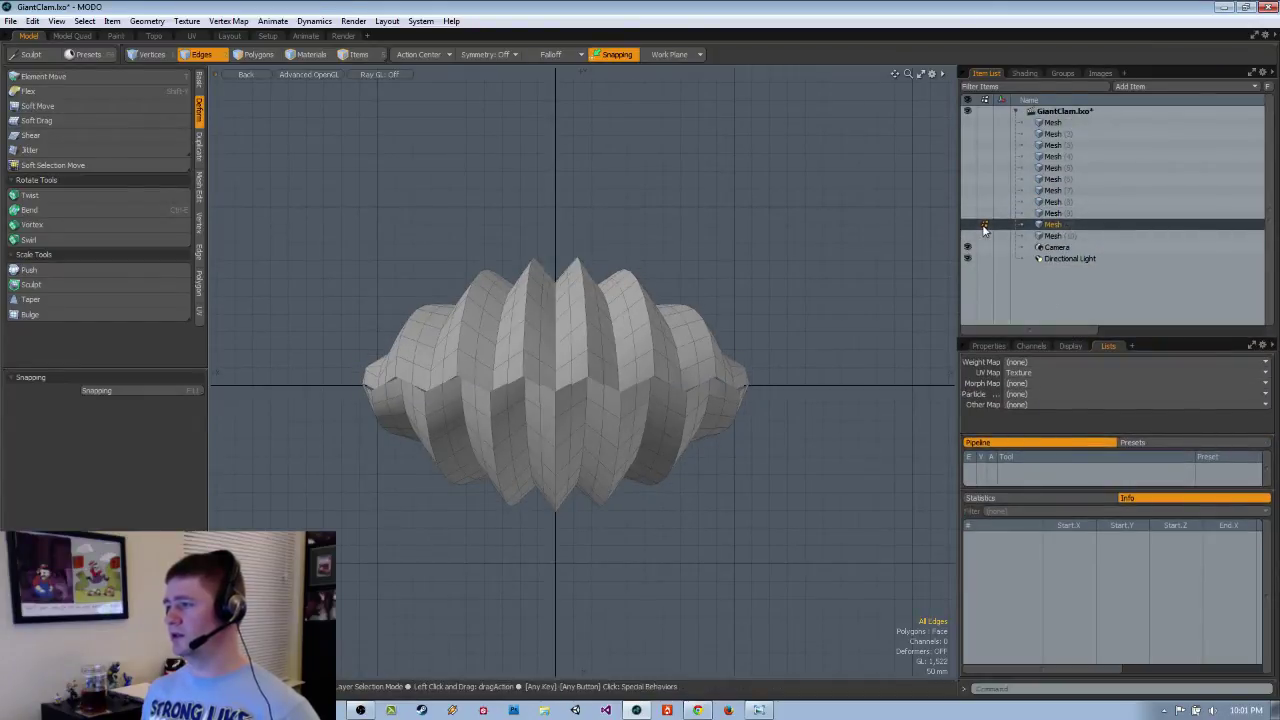
left_click_drag(1038, 242, 1048, 222)
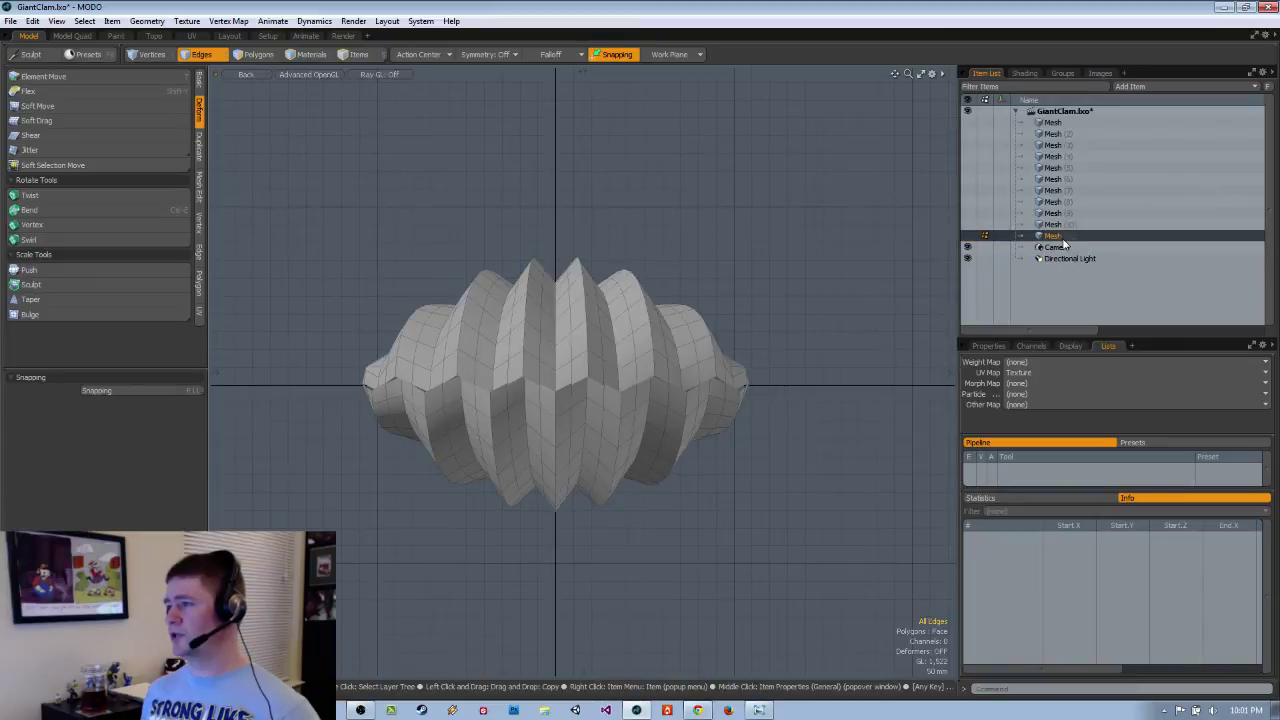
Switch to the Top view and add a Linear Falloff for the new shell copy.
key("ctrl+space")
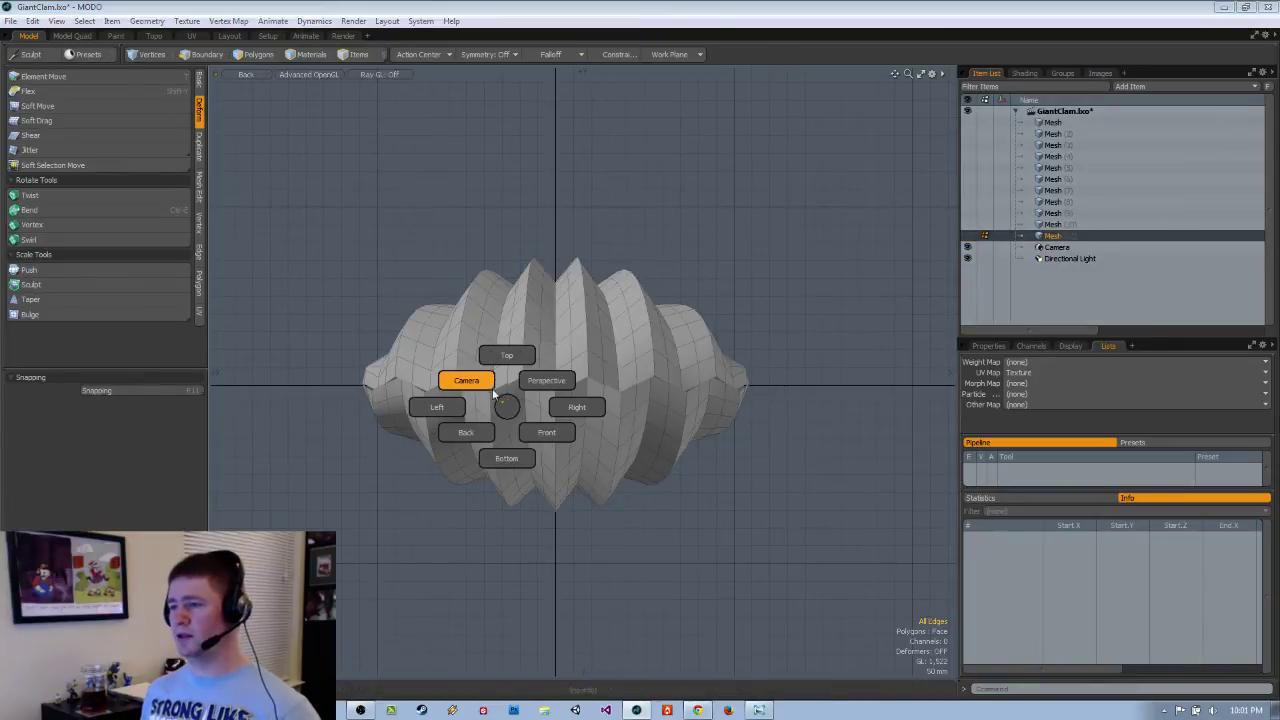
left_click(675, 157)
key("ctrl+space")
left_click(633, 168)
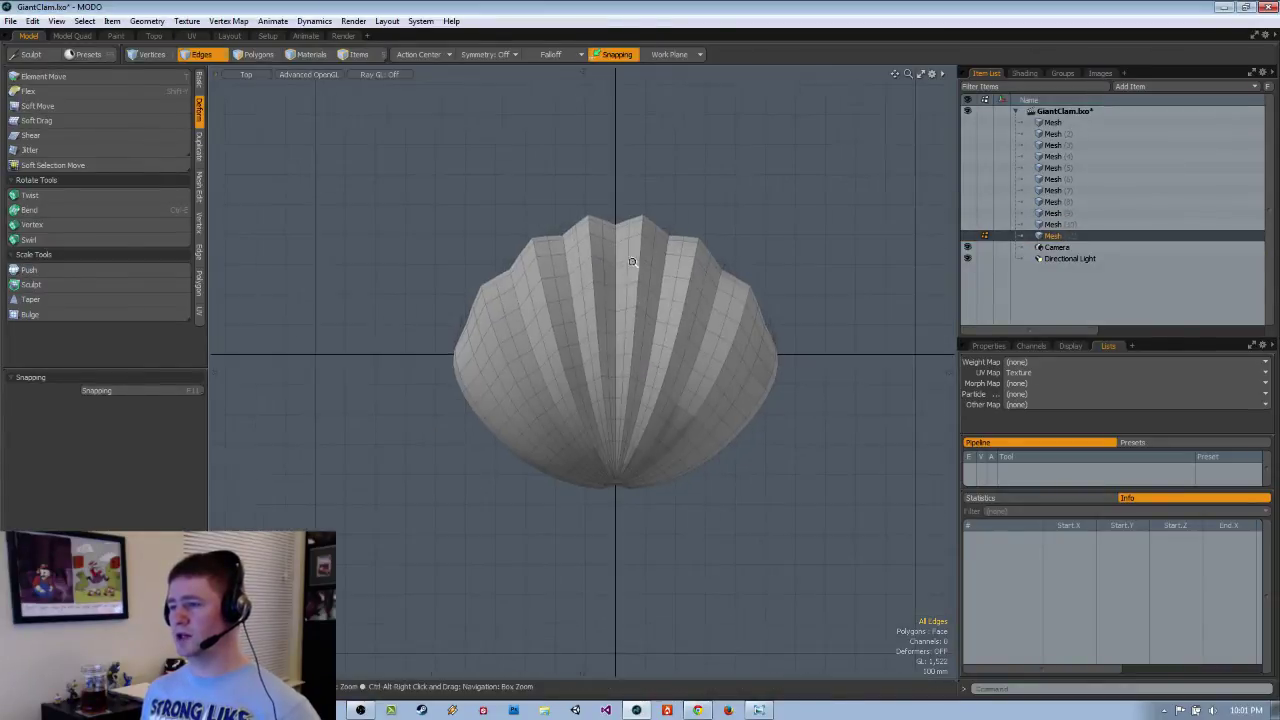
left_click(566, 77)
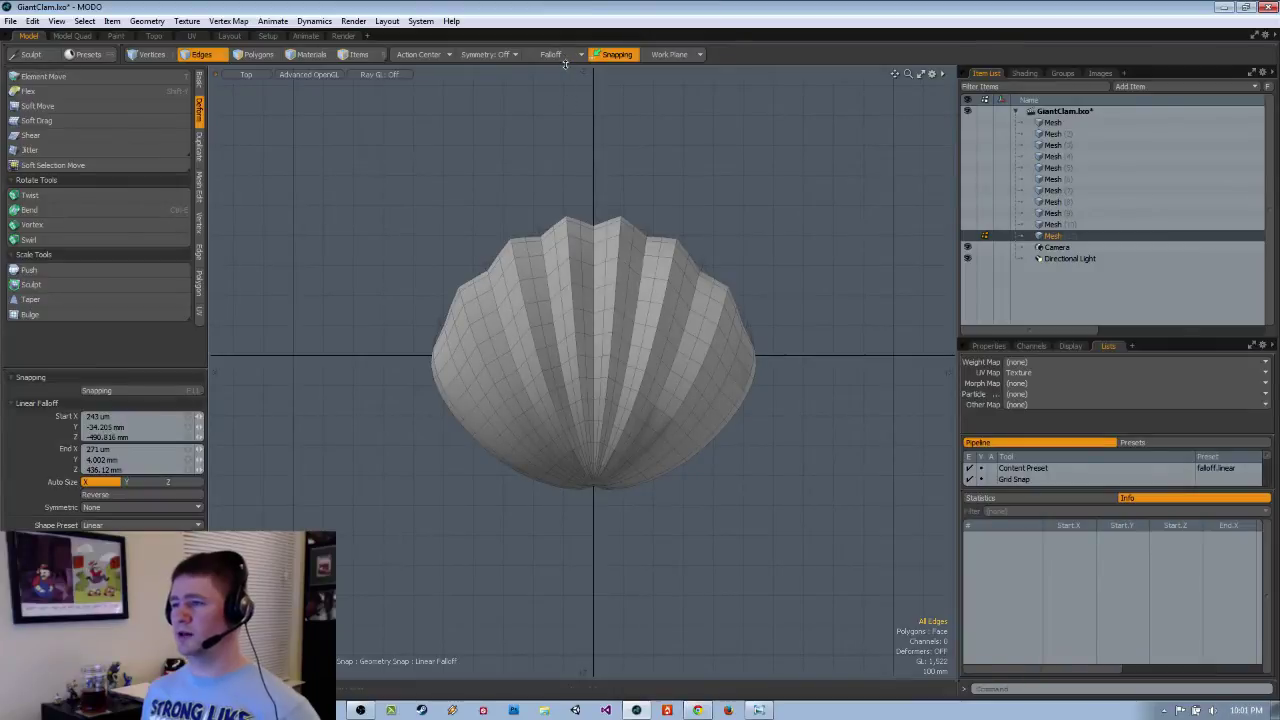
left_click_drag(590, 215, 619, 247, "ctrl+alt")
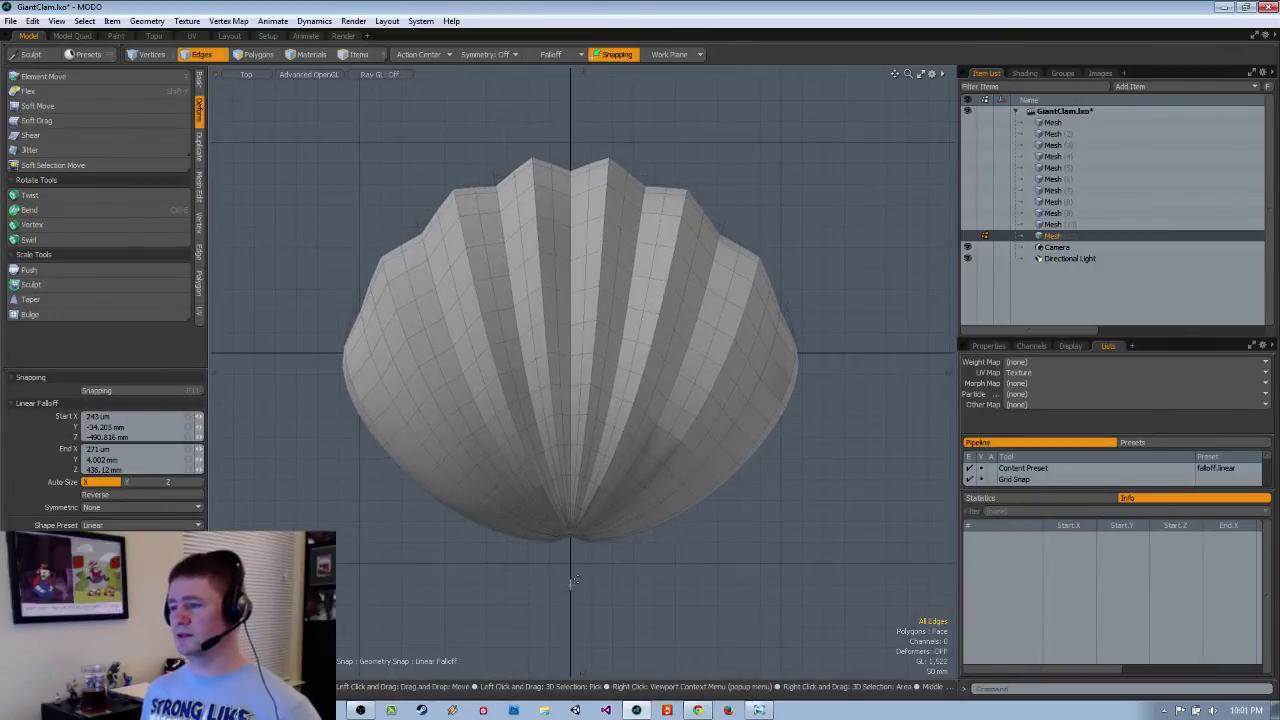
Place the linear falloff from the shell's hinge to its opposite fluted edge, and switch to the Perspective view.
left_click_drag(571, 545, 577, 143)
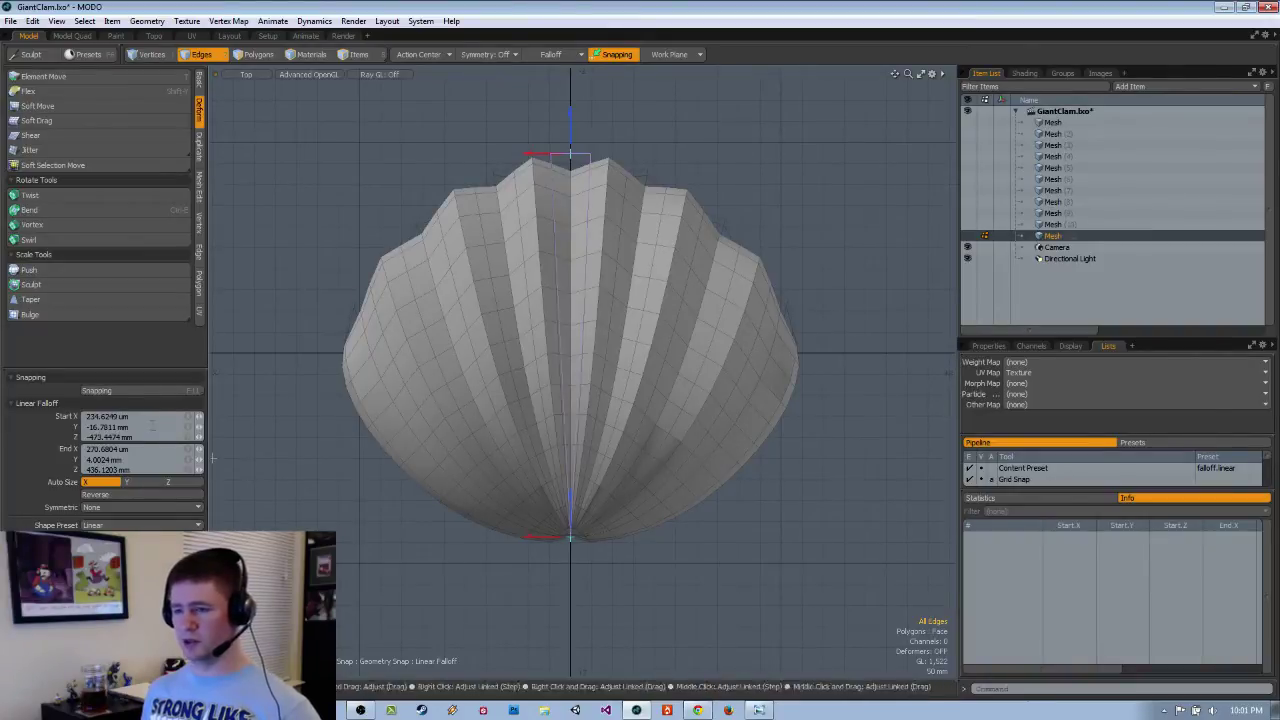
key("ctrl+space")
left_click(671, 207)
left_click_drag(671, 207, 480, 295, "alt")
key("2")
key("x")
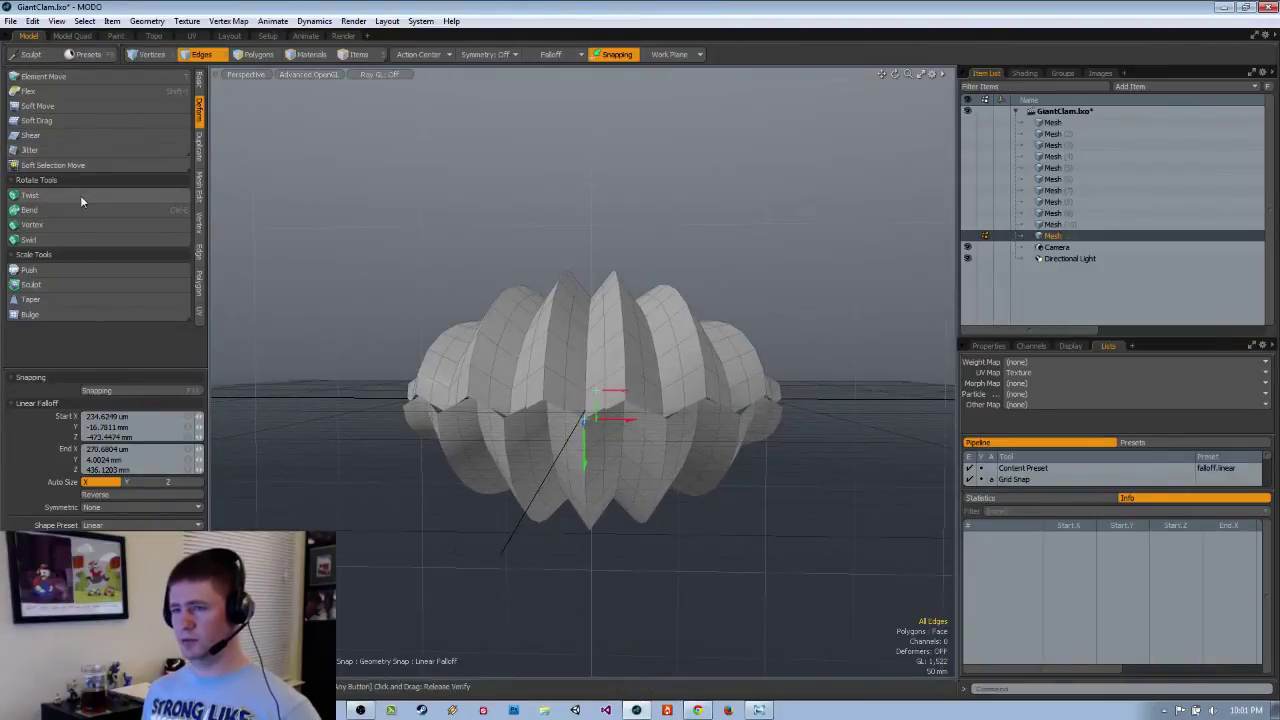
Push the shell copy's surface outward by 25 mm with the Push tool through the linear falloff.
left_click(69, 272)
left_click_drag(304, 295, 303, 295)
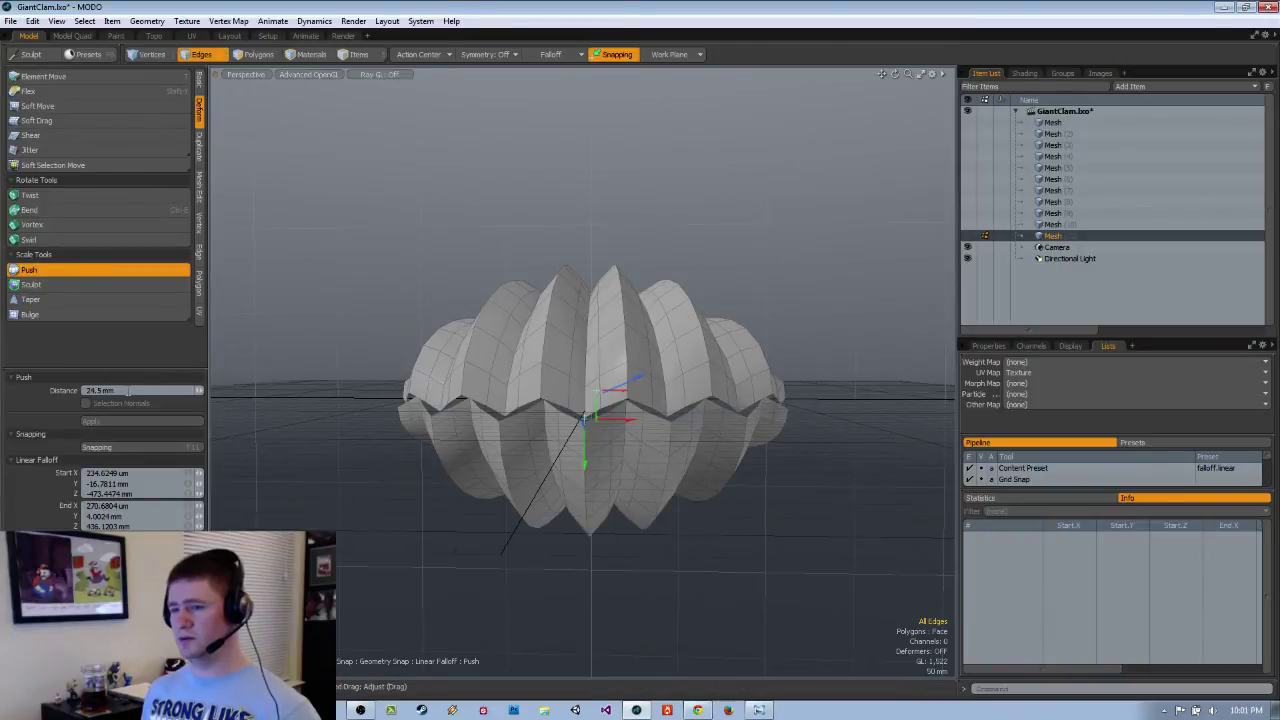
type("25")
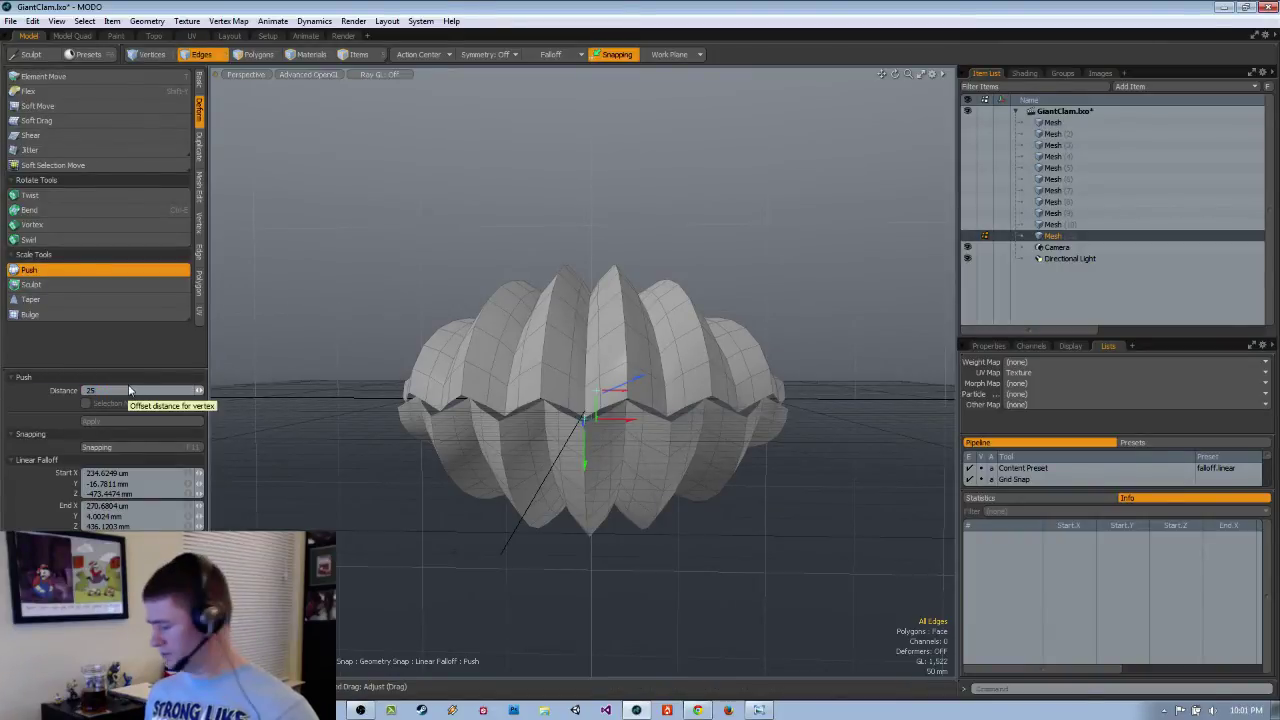
type(" mm")
key("Return")
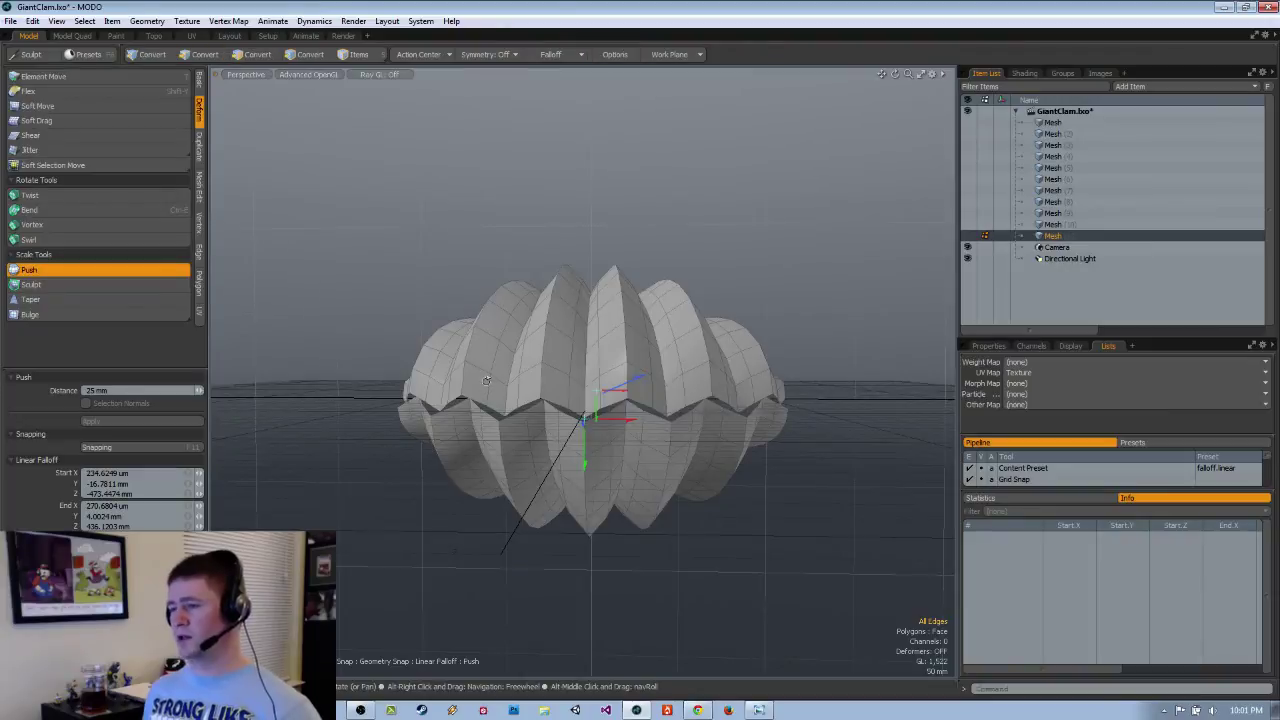
Inspect the pushed shell in the Back view, then undo the push and the falloff placement.
left_click_drag(460, 384, 486, 386, "alt")
key("ctrl+space")
left_click(444, 410)
left_click_drag(582, 409, 558, 409, "alt")
key("space")
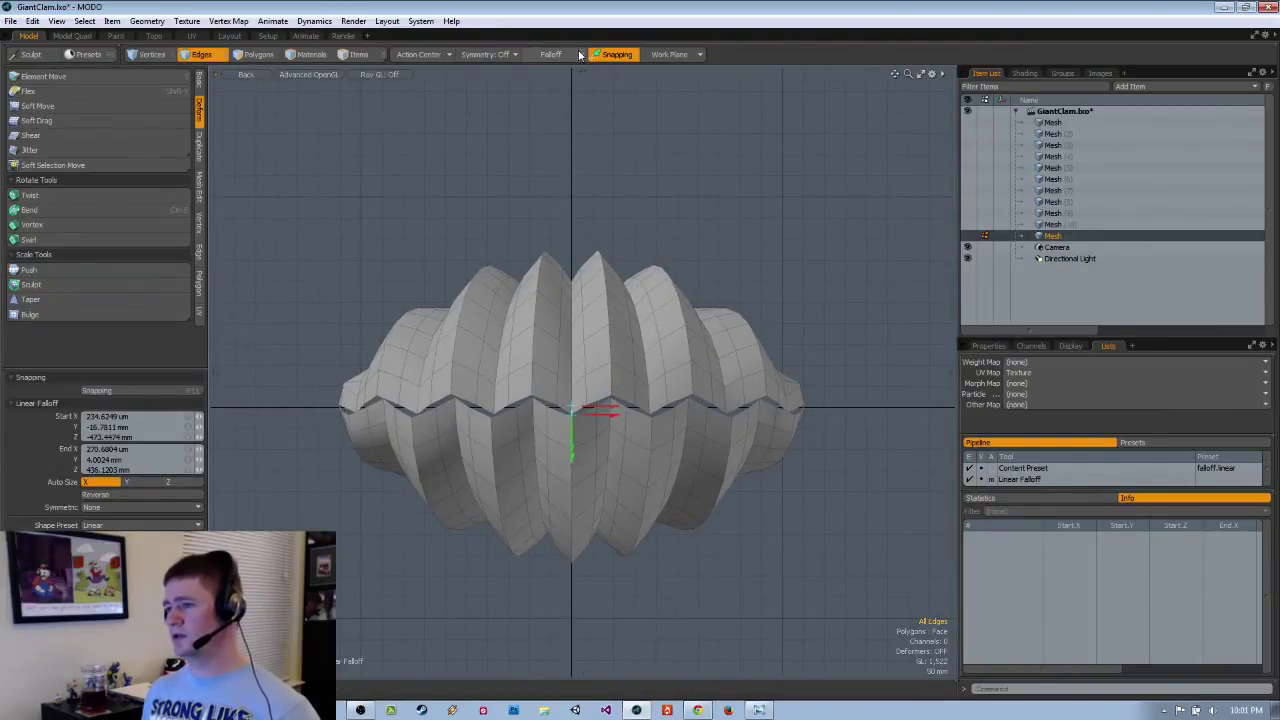
left_click_drag(575, 338, 571, 323, "alt")
left_click_drag(571, 405, 631, 418, "ctrl+alt")
key("ctrl+space")
left_click(749, 381)
key("ctrl+z")
key("ctrl+z")
key("ctrl+z")
key("ctrl+z")
Reset the falloff in the Top view and redraw a grid-snapped Linear Falloff along the shell from Z -500 mm to 450 mm.
key("ctrl+space")
left_click(631, 370)
left_click_drag(638, 372, 597, 286, "alt")
left_click_drag(597, 286, 586, 289, "ctrl+alt")
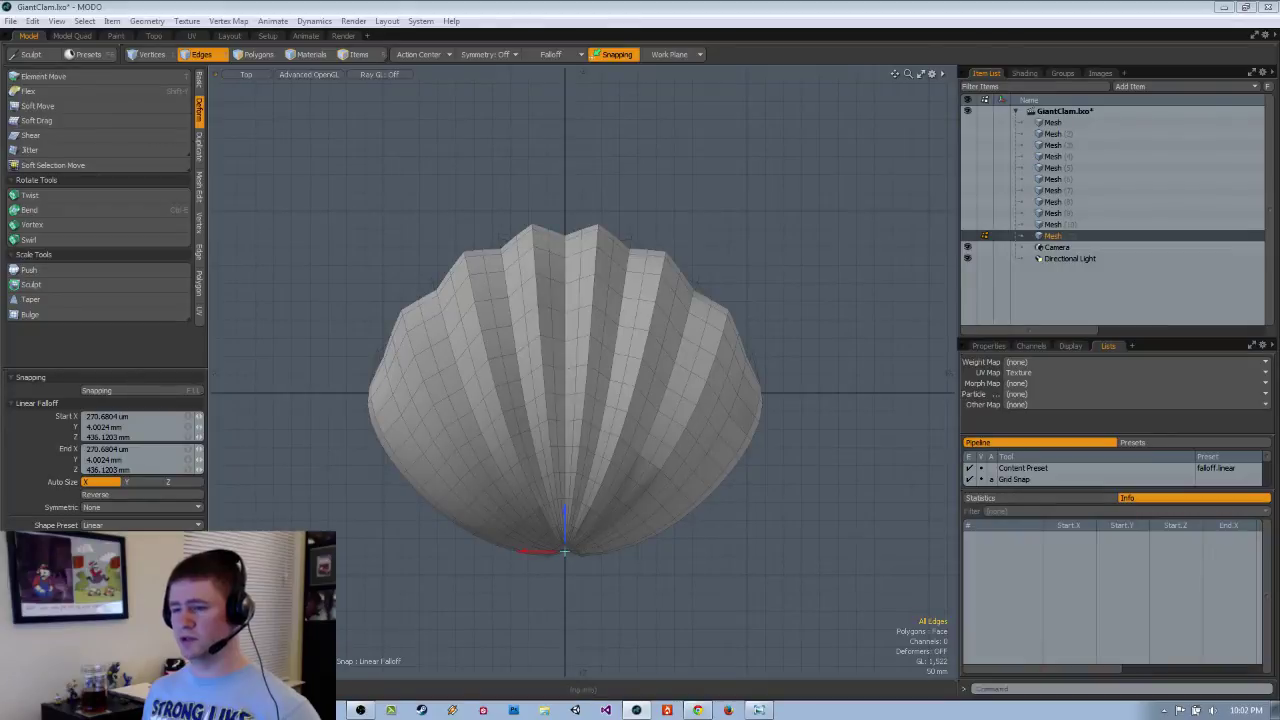
left_click(549, 54)
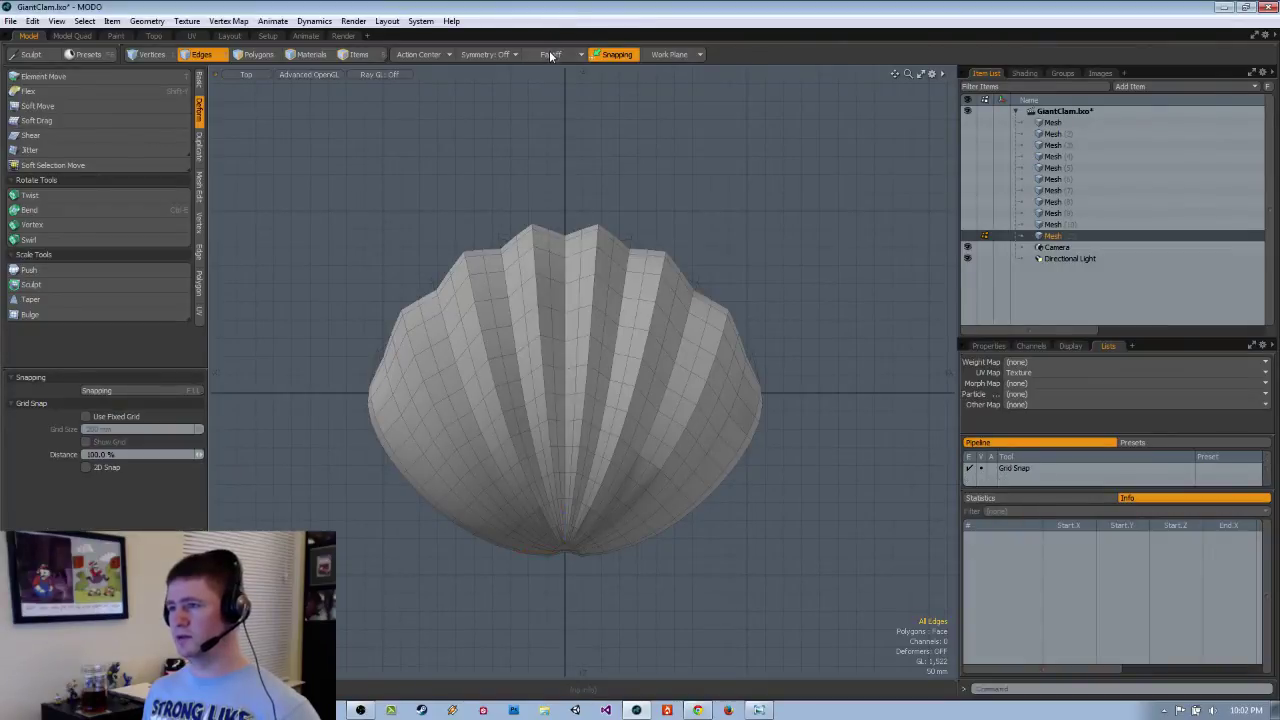
left_click(550, 56)
left_click(557, 57)
left_click(553, 57)
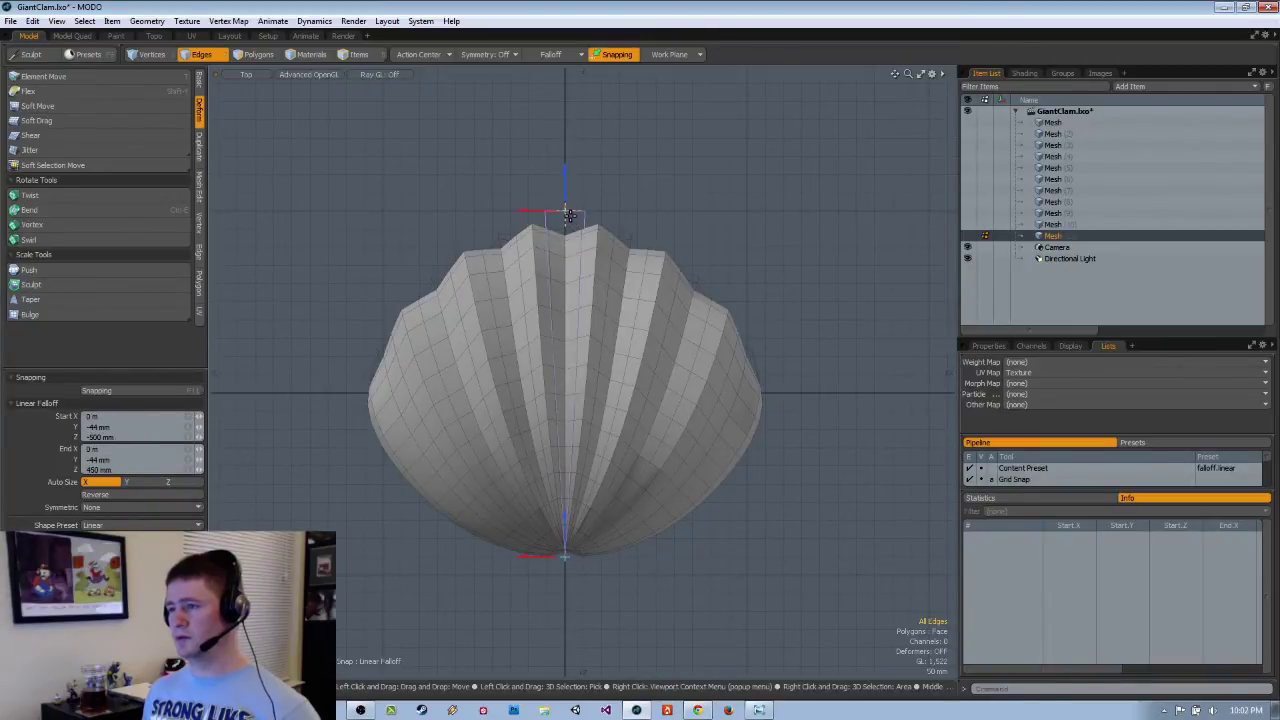
Apply a 25 mm Push to the shell copy with the falloff in the Back view, and drop the tools.
left_click_drag(557, 577, 493, 511, "ctrl+alt")
left_click(56, 272)
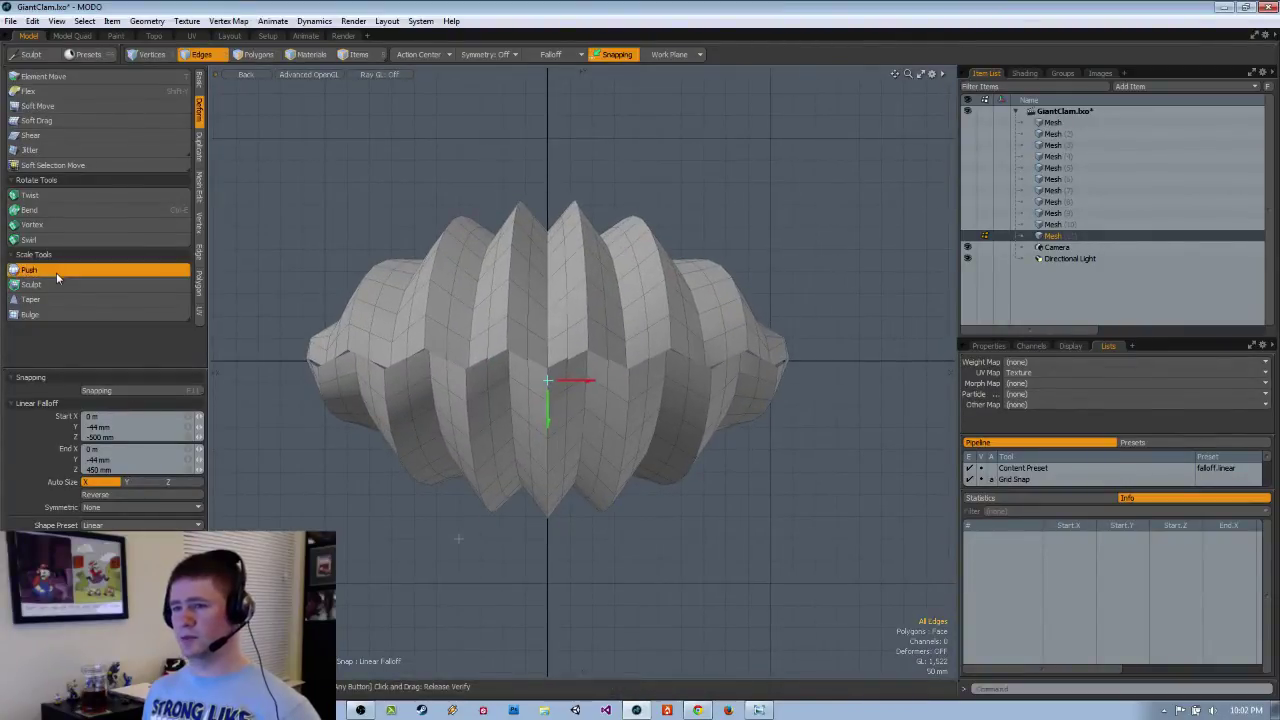
left_click(56, 272)
left_click(172, 420)
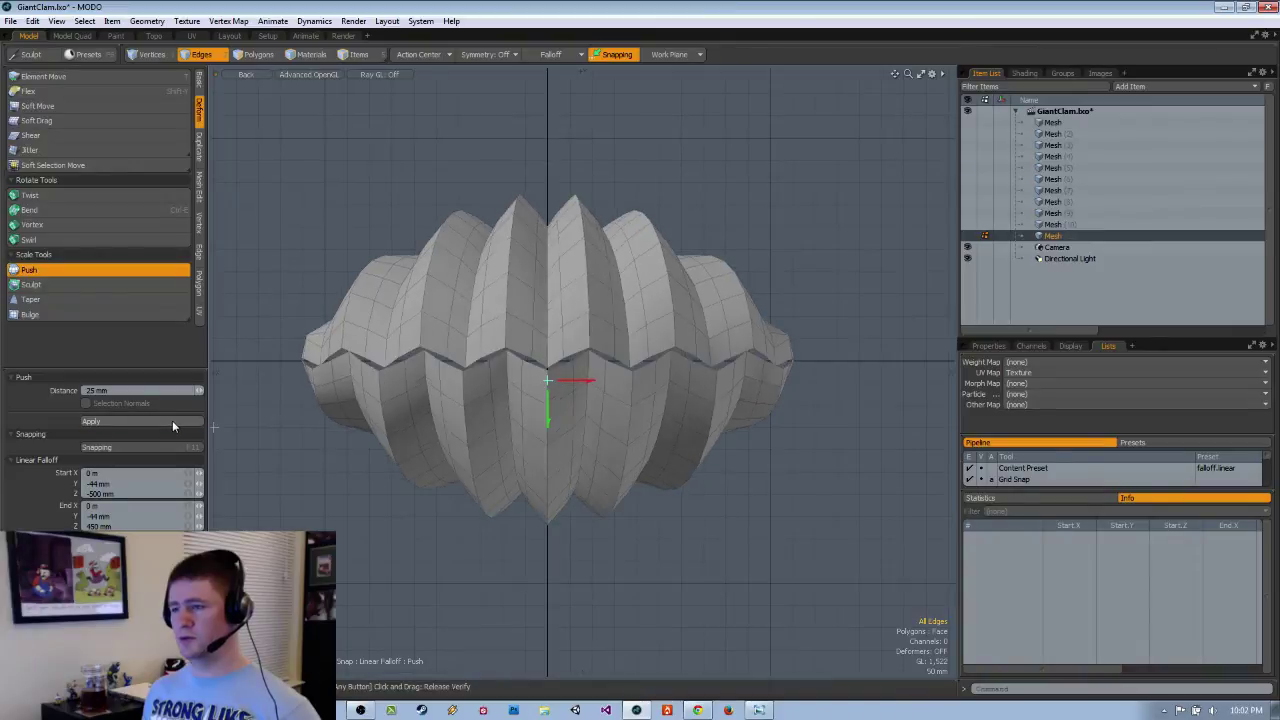
key("space")
key("Escape")
key("Escape")
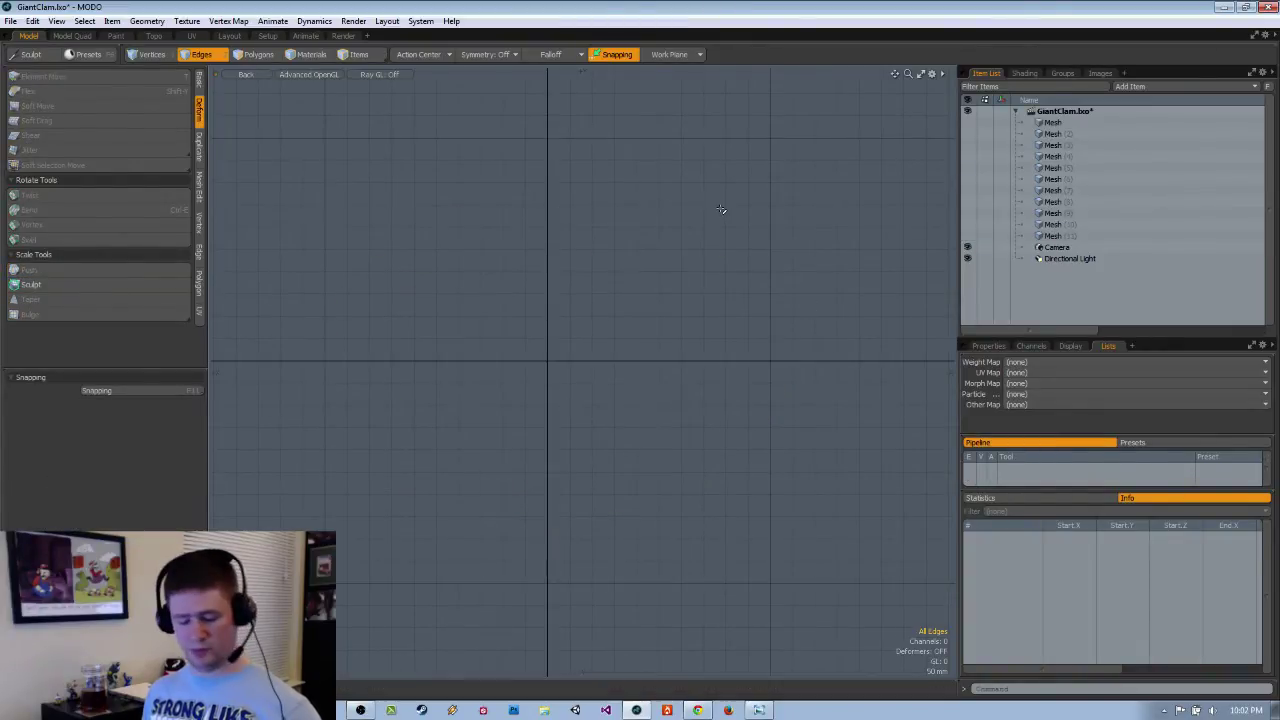
Restore the mesh selection and compare the pushed shells Mesh (10) and Mesh (11) in the Back view.
key("ctrl+z")
key("ctrl+z")
key("ctrl+z")
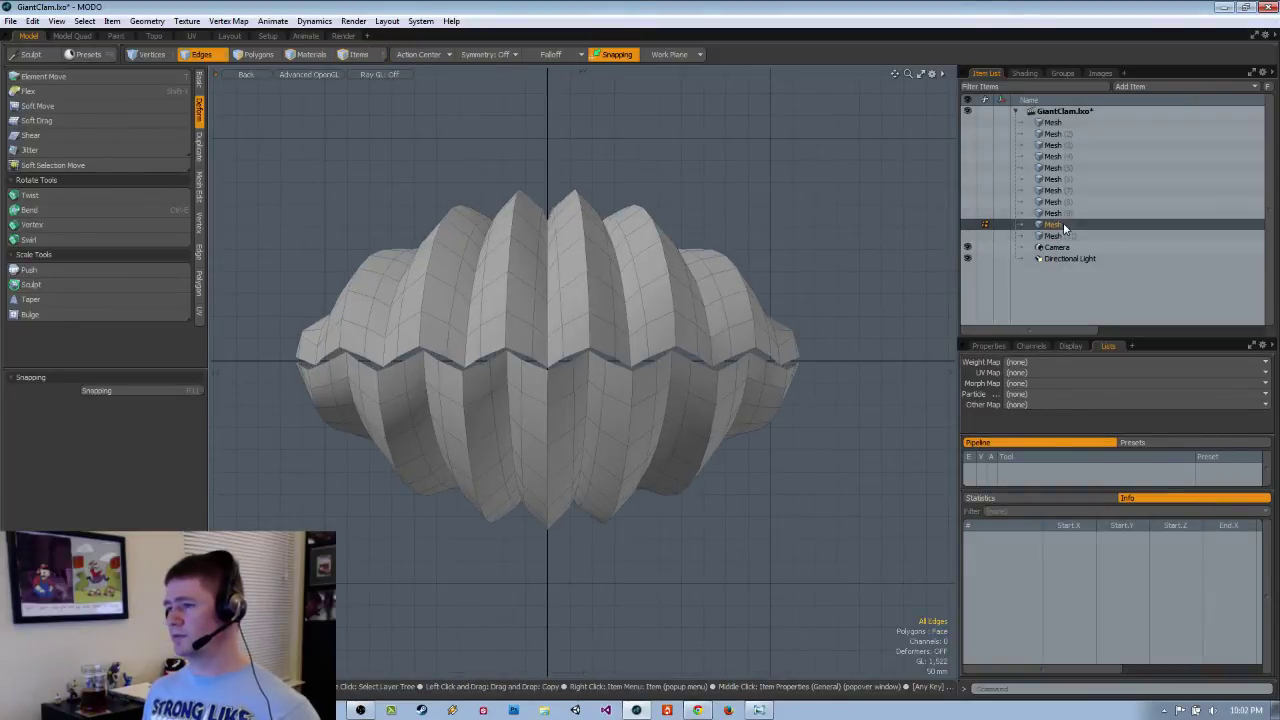
key("ctrl+z")
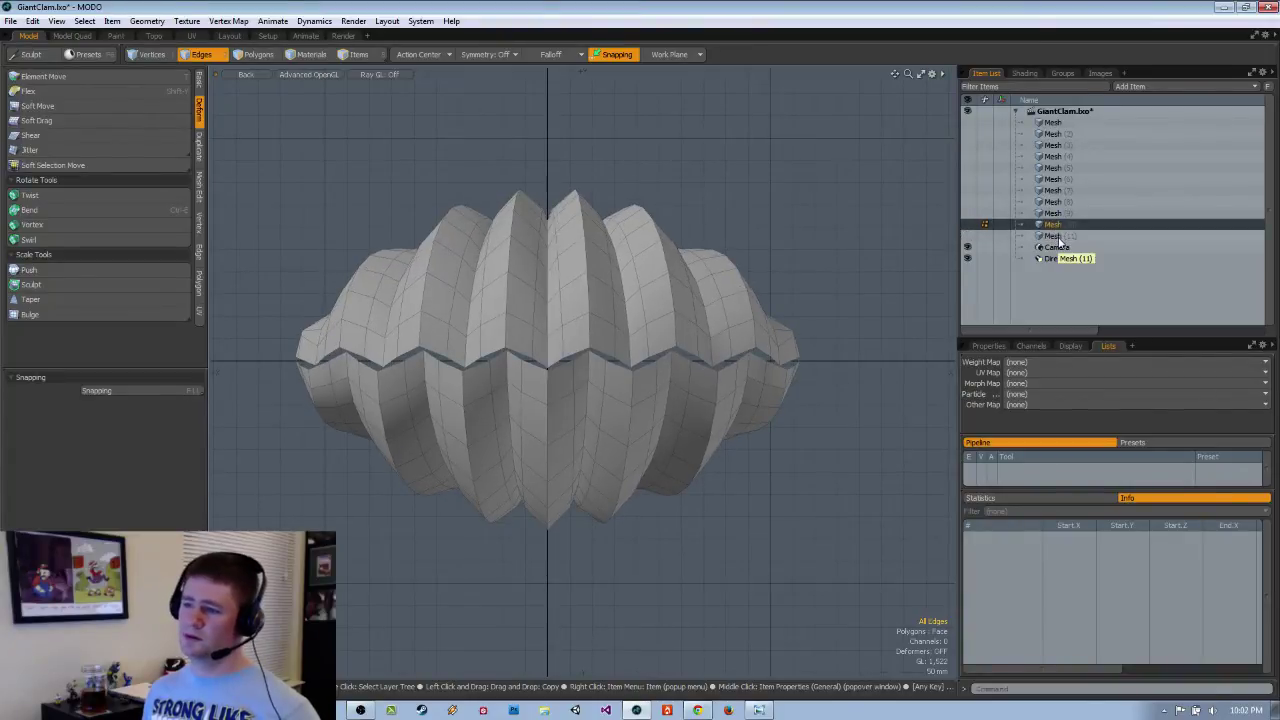
left_click(1059, 240)
scroll(818, 290, "down", 1)
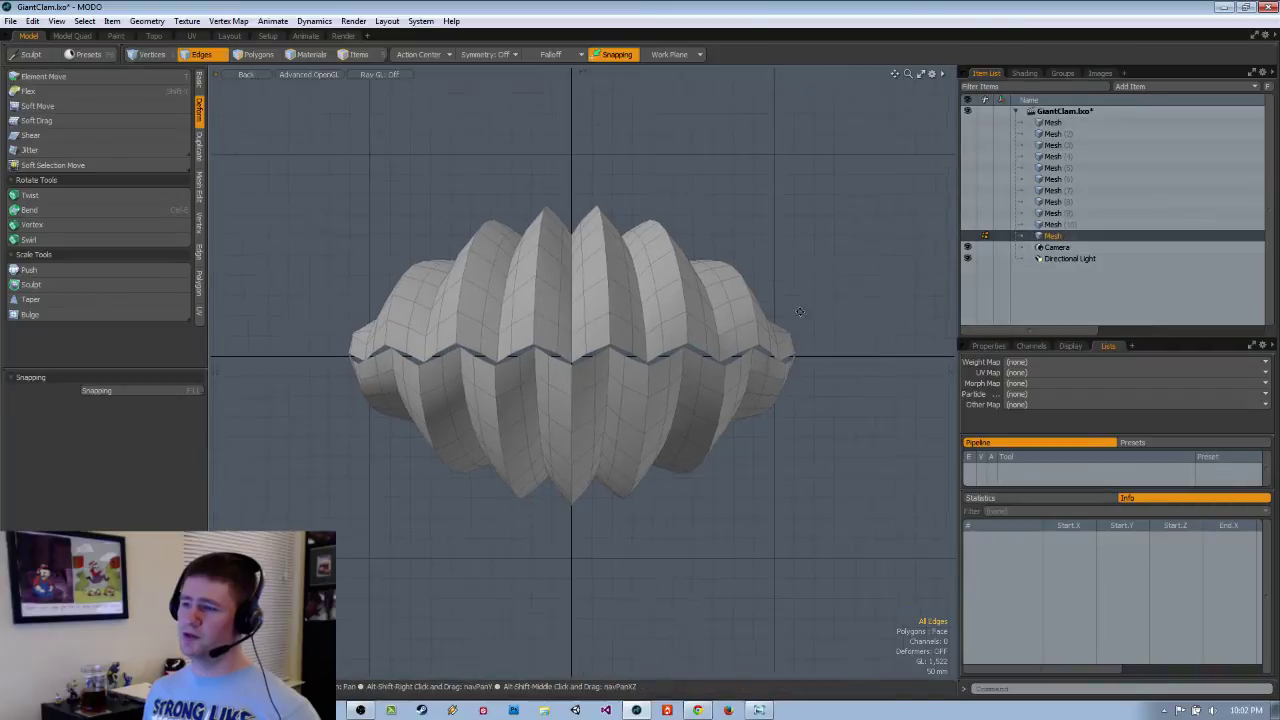
left_click_drag(823, 282, 815, 284, "alt")
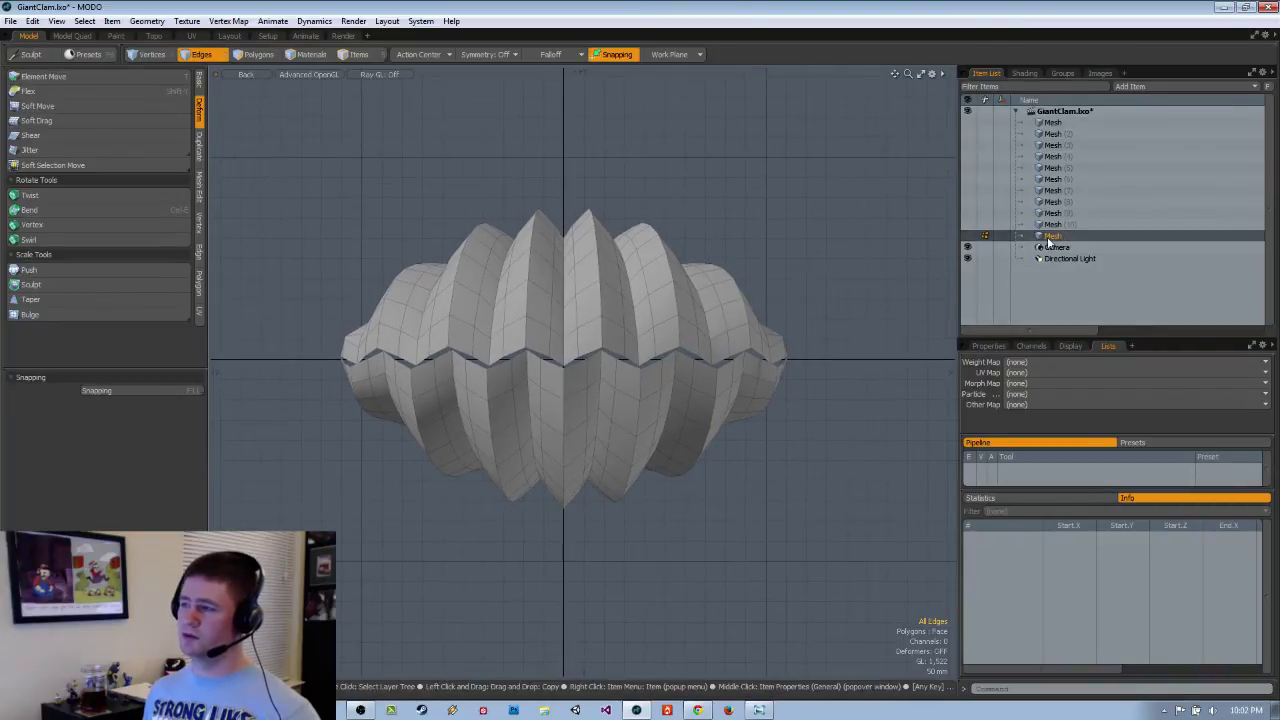
key("ctrl+z")
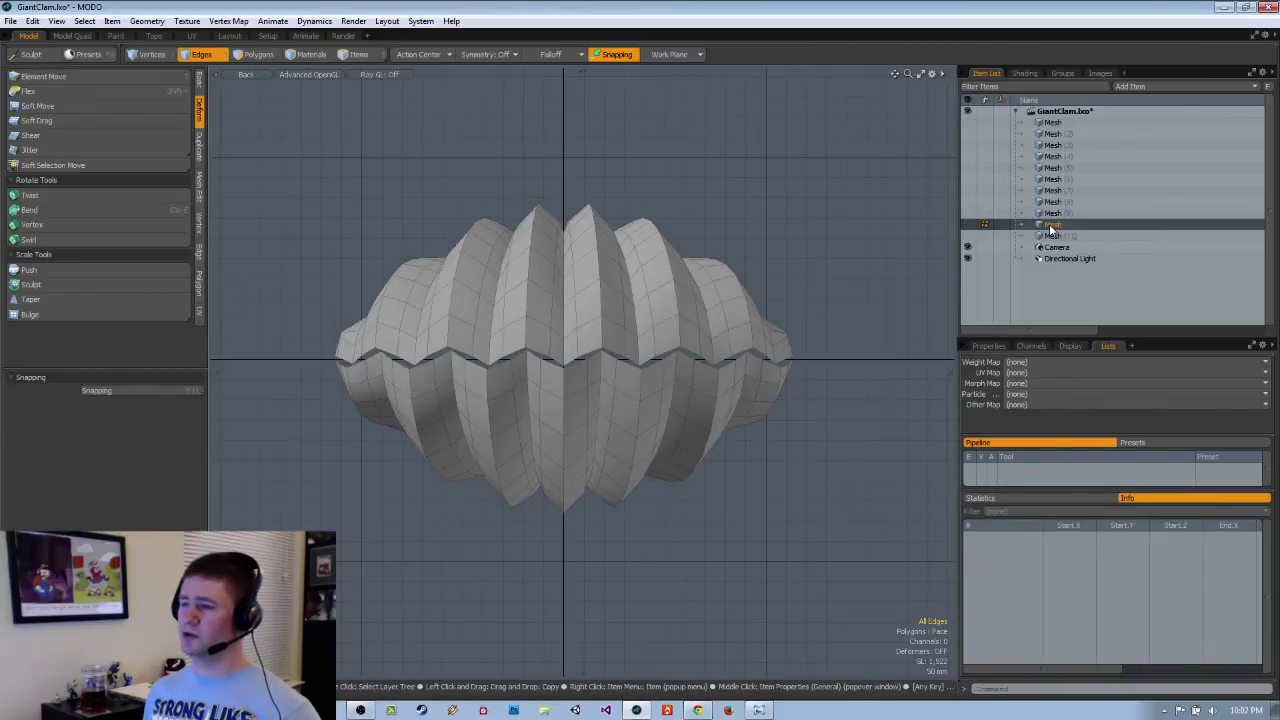
left_click(1053, 226)
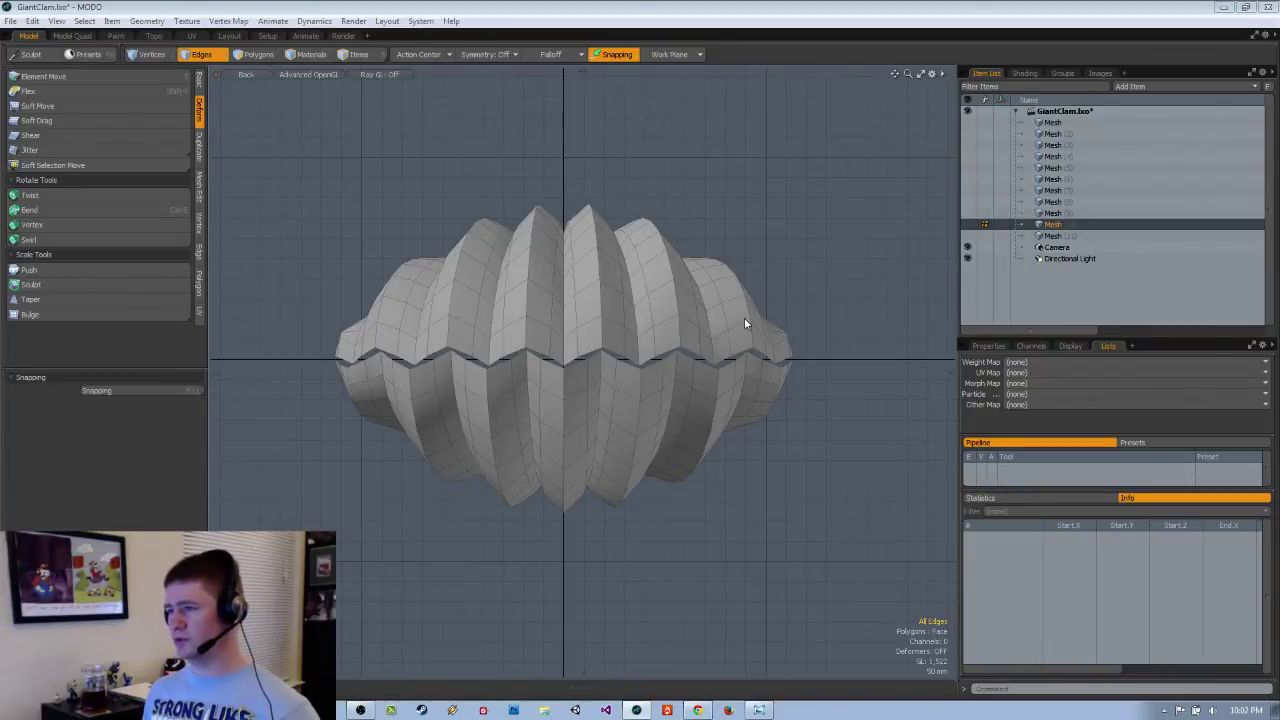
Hide the wireframe overlay and set the Base Material's smoothing angle to 90°.
left_click(668, 216)
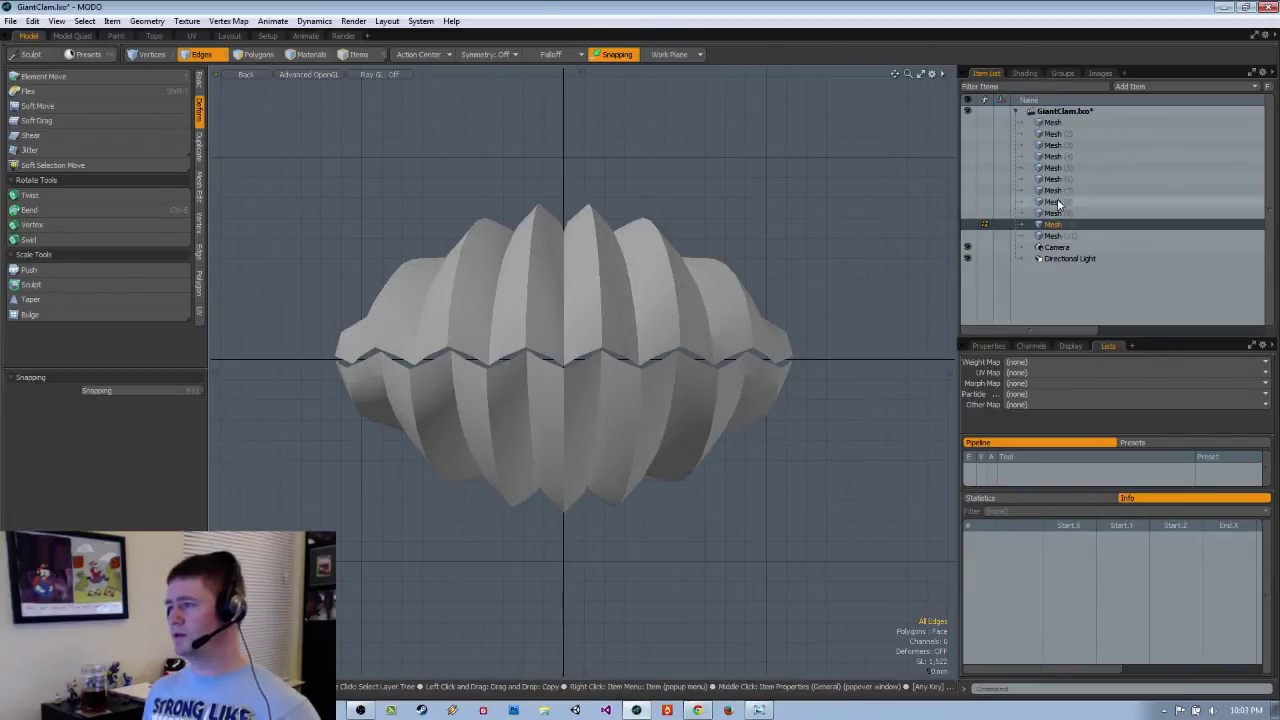
left_click(1024, 73)
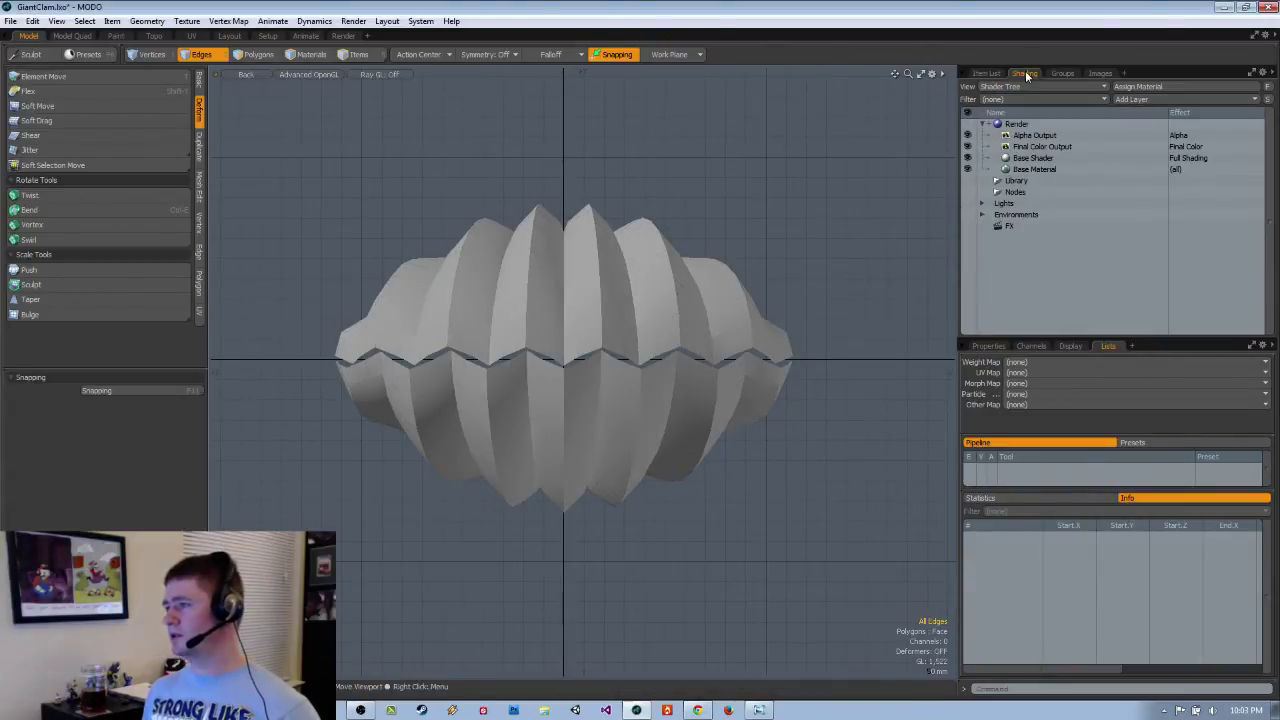
left_click(1036, 169)
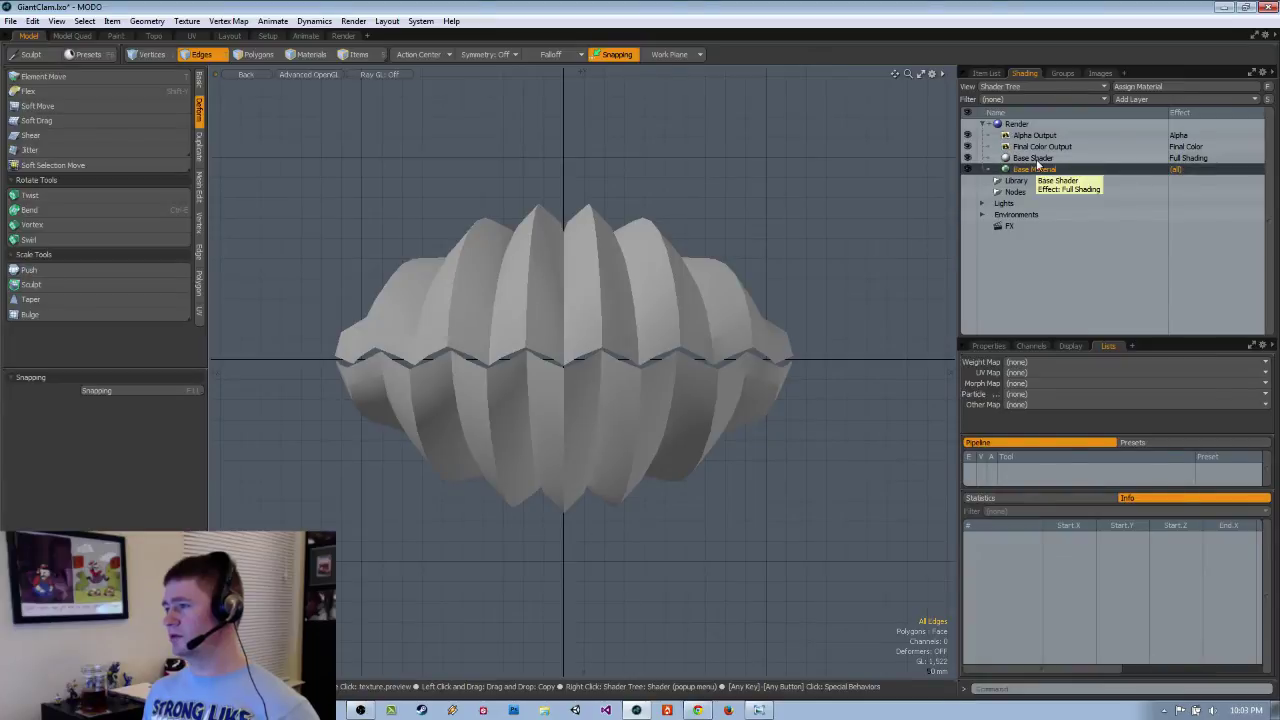
left_click(988, 345)
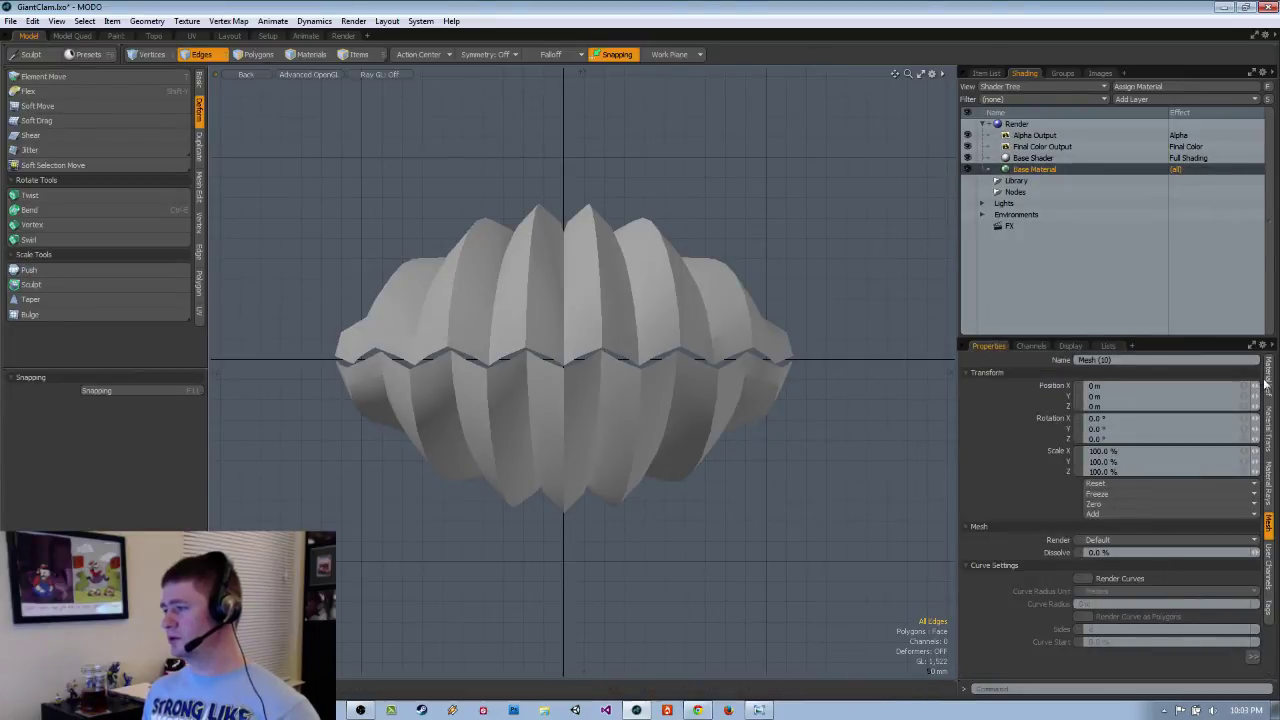
left_click(967, 361)
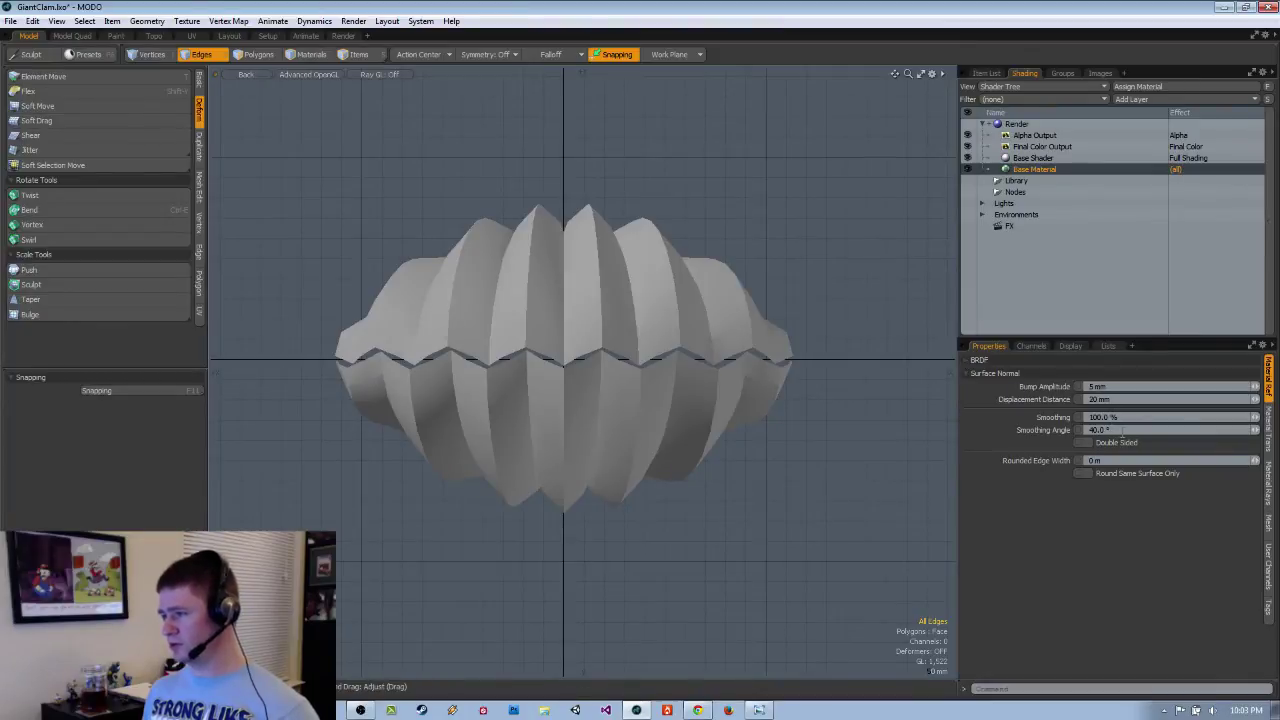
type("90")
key("Return")
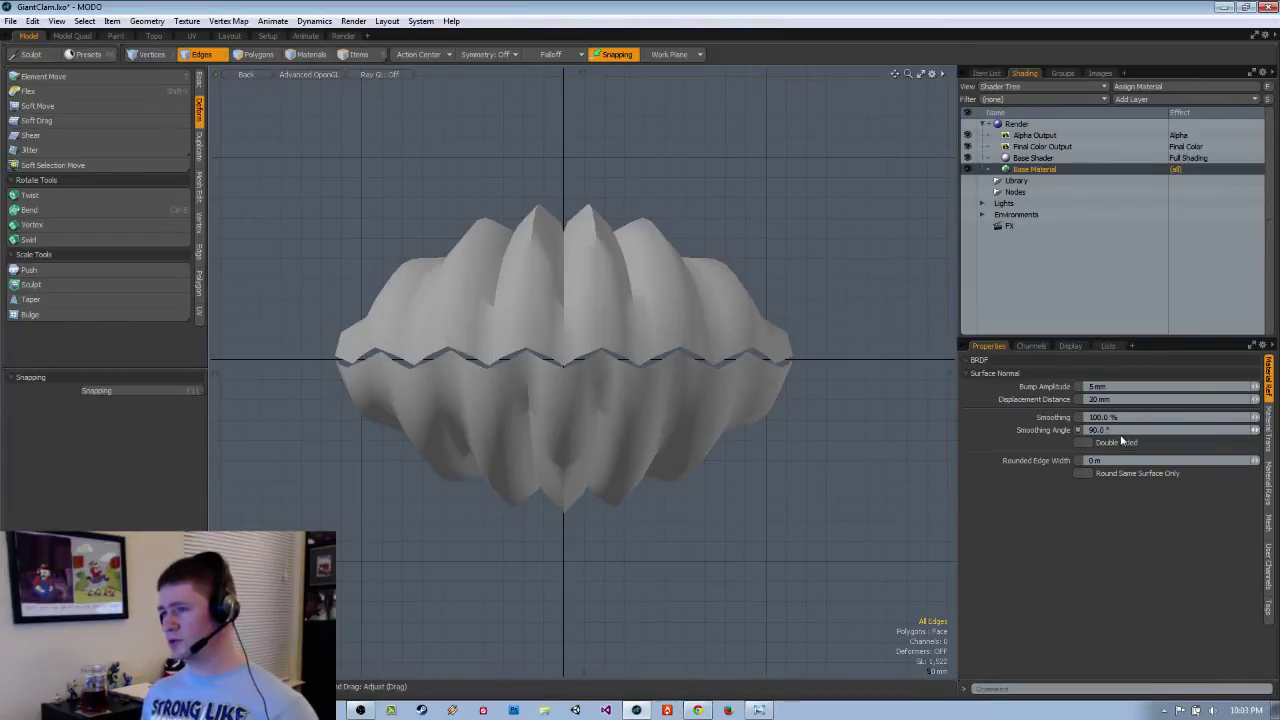
Raise the Base Material's smoothing angle to 180°.
left_click(1090, 430)
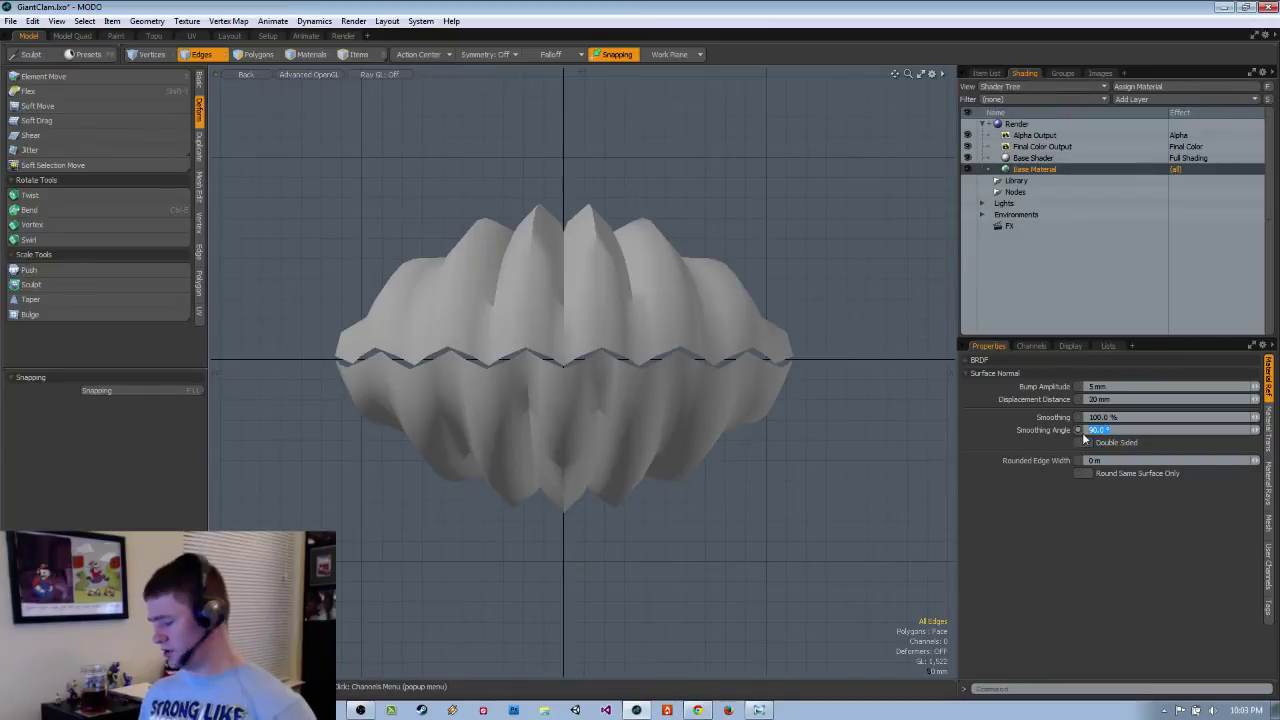
type("180")
key("Return")
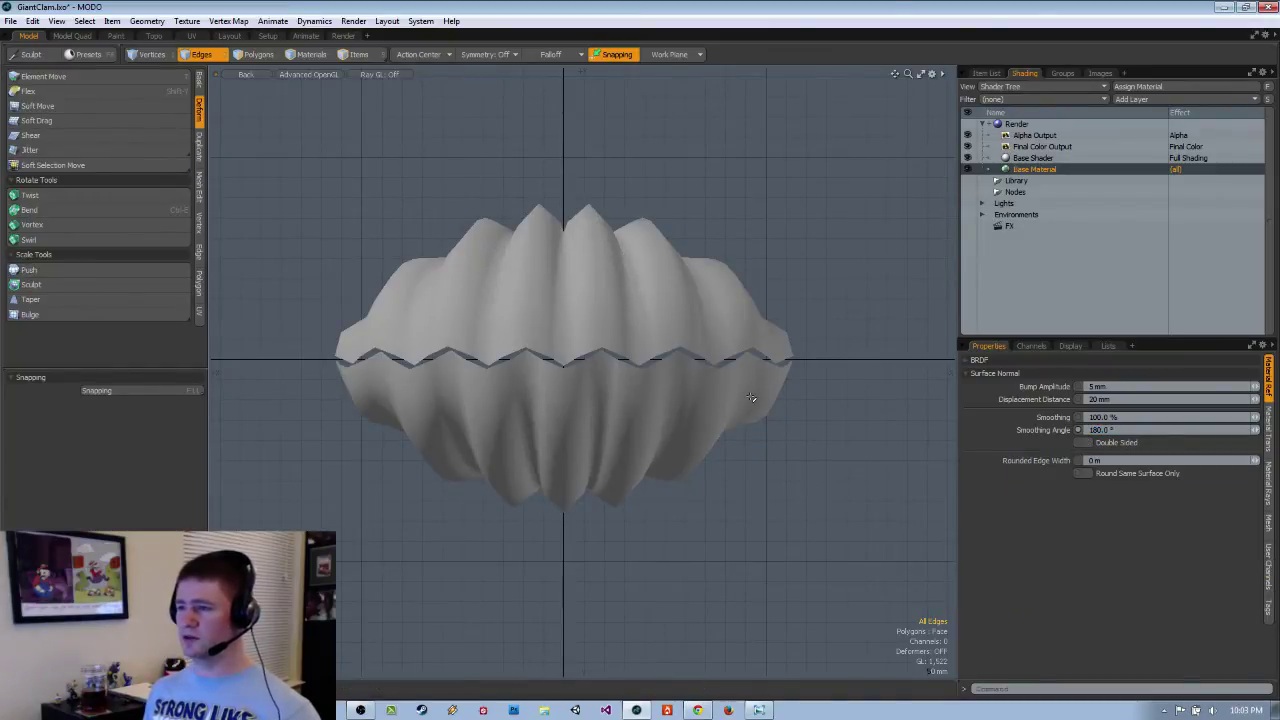
Compare the smoothed Mesh (10) and Mesh (11) shells in the Back and Perspective views.
mouse_move(812, 310)
left_mouse_down("ctrl+alt")
mouse_move(803, 334)
mouse_move(765, 320)
left_mouse_up("ctrl+alt")
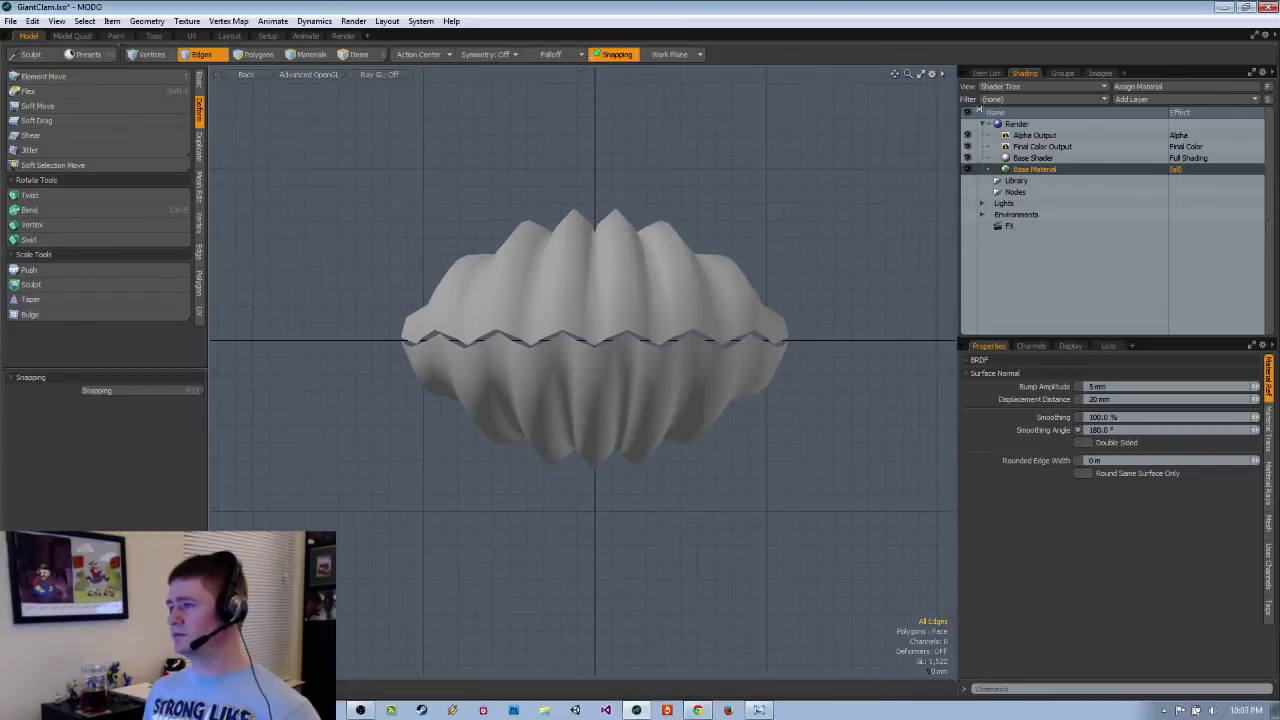
left_click(987, 76)
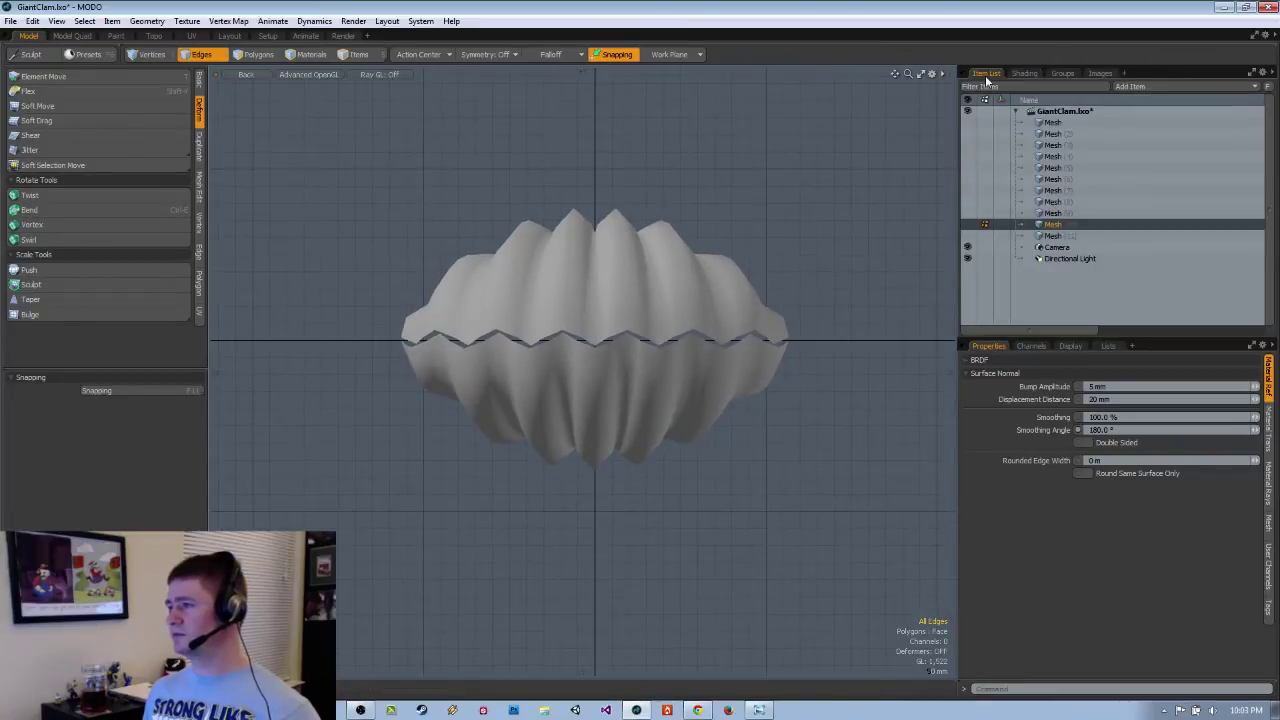
left_click(1055, 236)
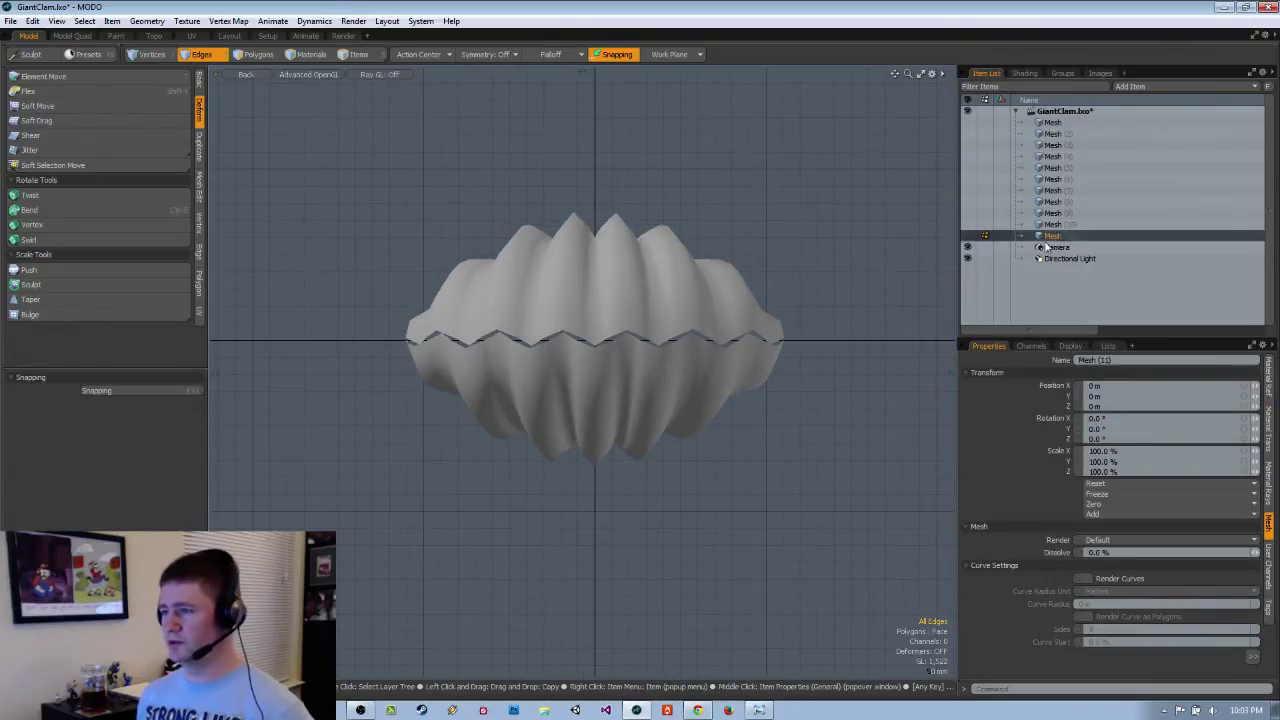
key("KP_Decimal")
left_click_drag(777, 509, 755, 478, "alt")
left_click(1053, 226)
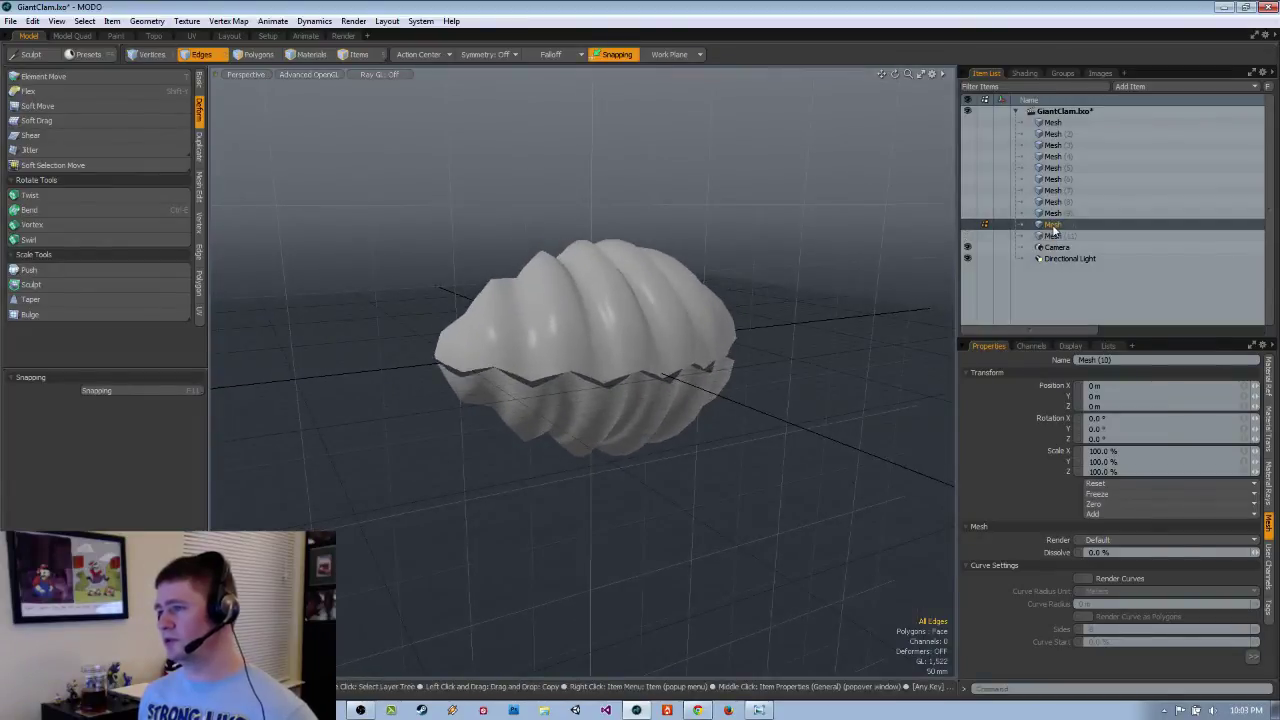
left_click_drag(800, 430, 690, 403, "alt")
key("KP_2")
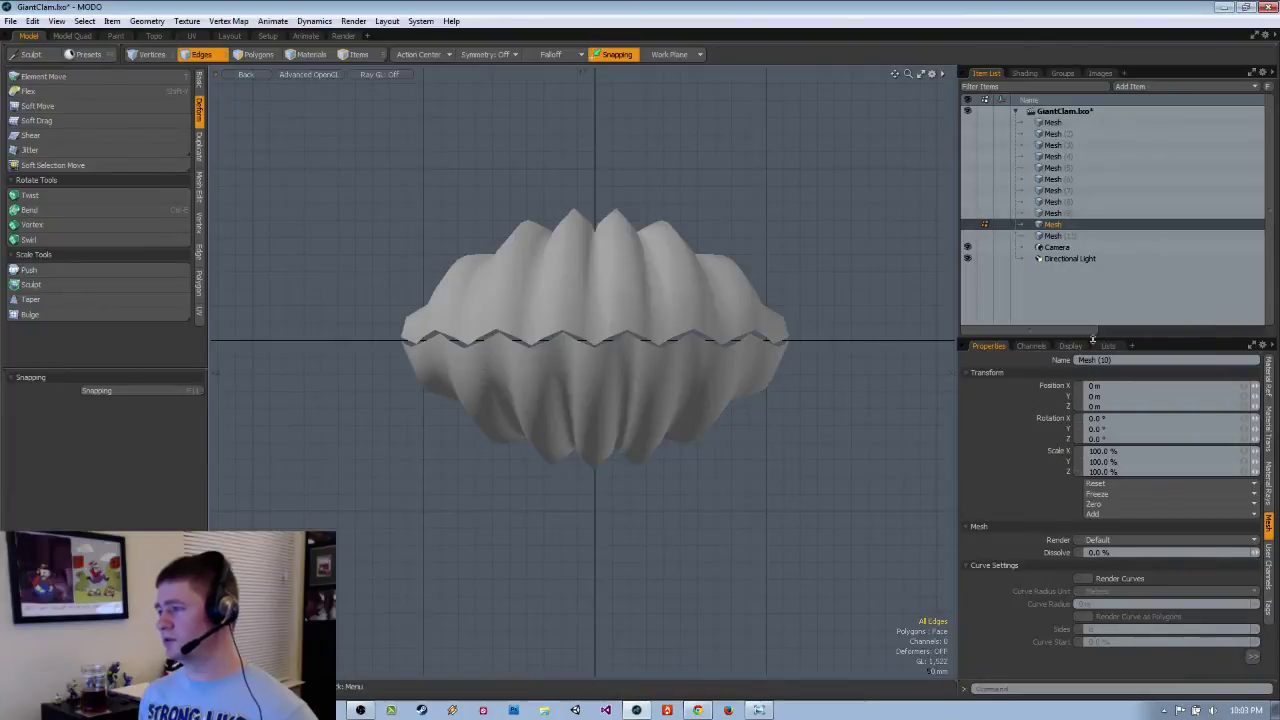
Show both pushed shells, Mesh (10) and Mesh (11), as silhouettes.
left_click_drag(1094, 338, 1083, 302)
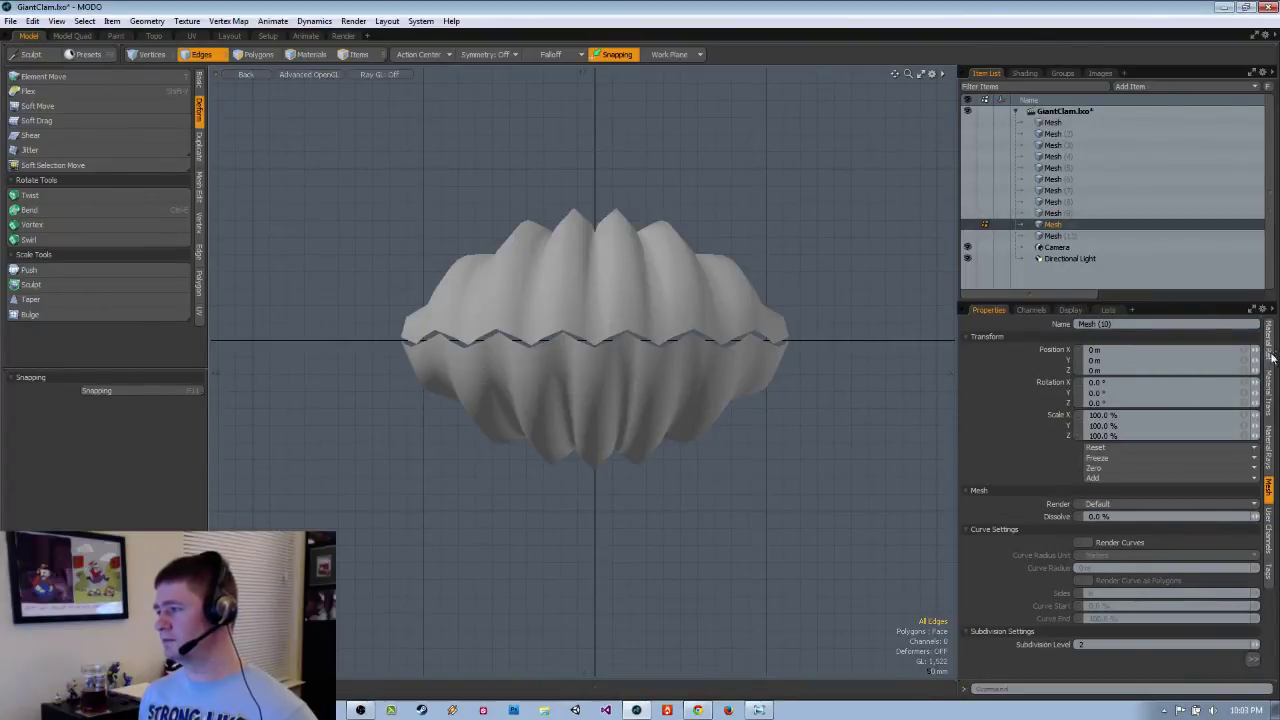
left_click(1069, 310)
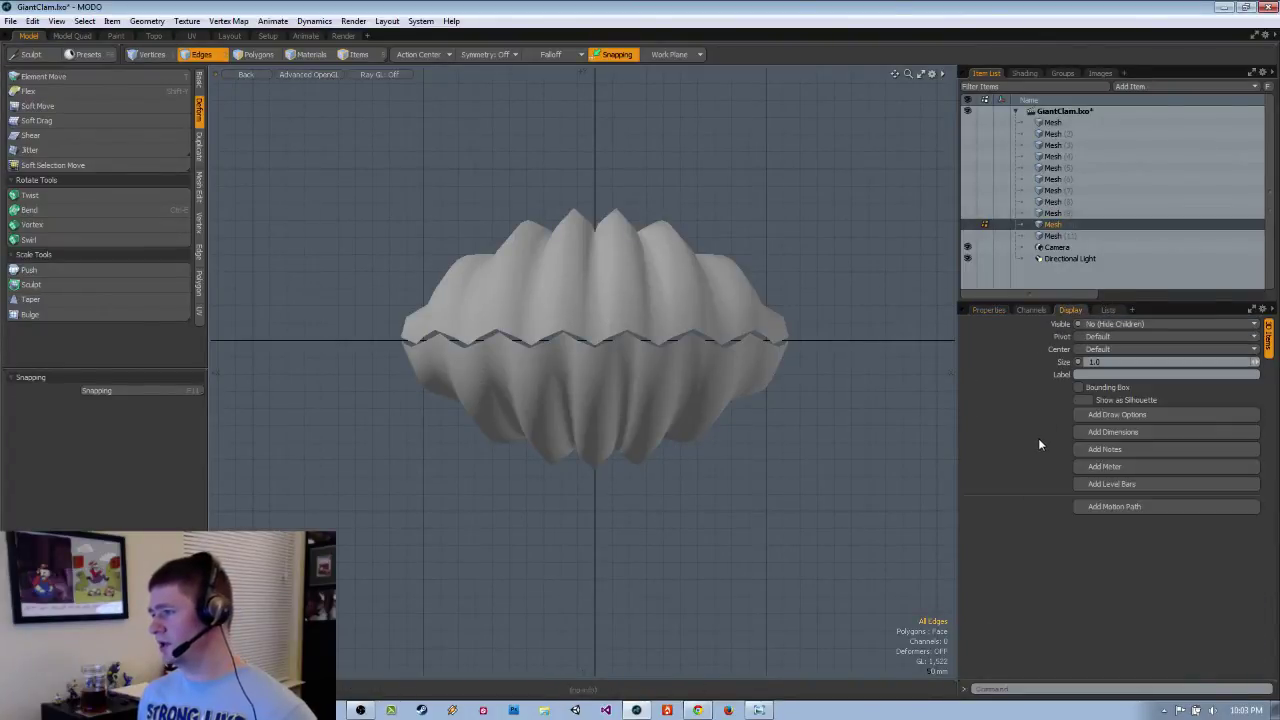
left_click(1088, 401)
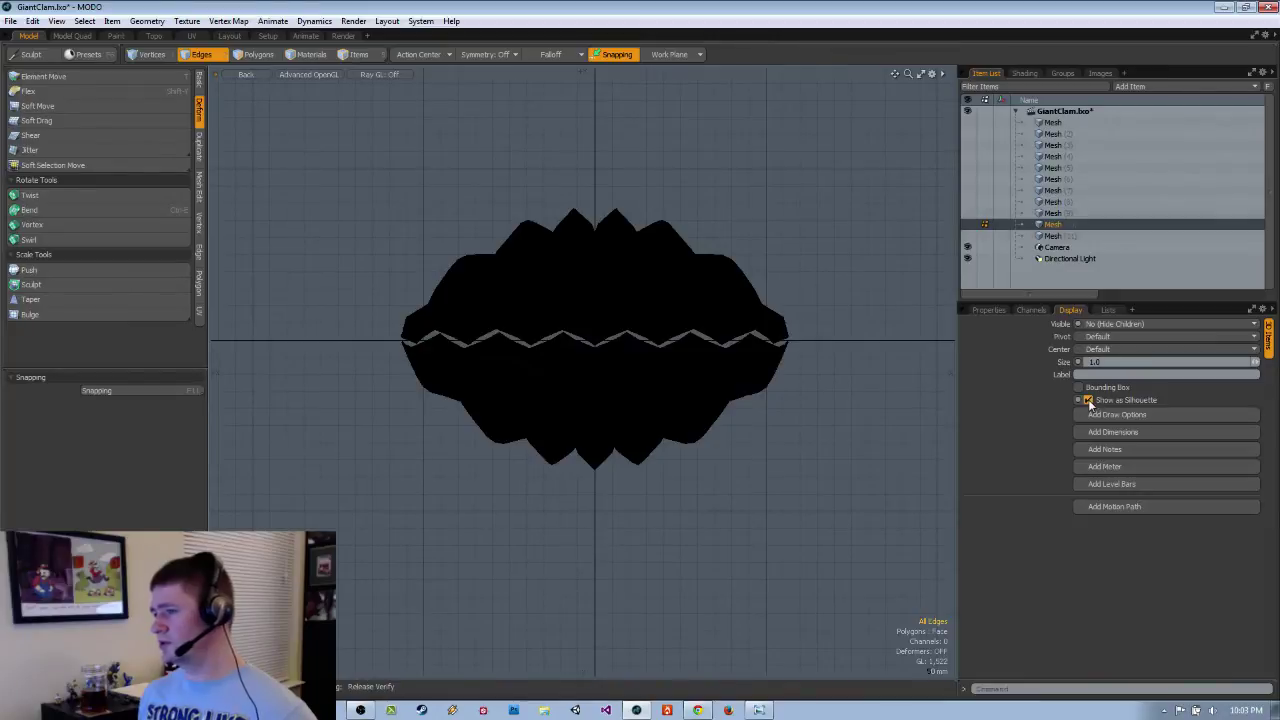
left_click(1054, 213)
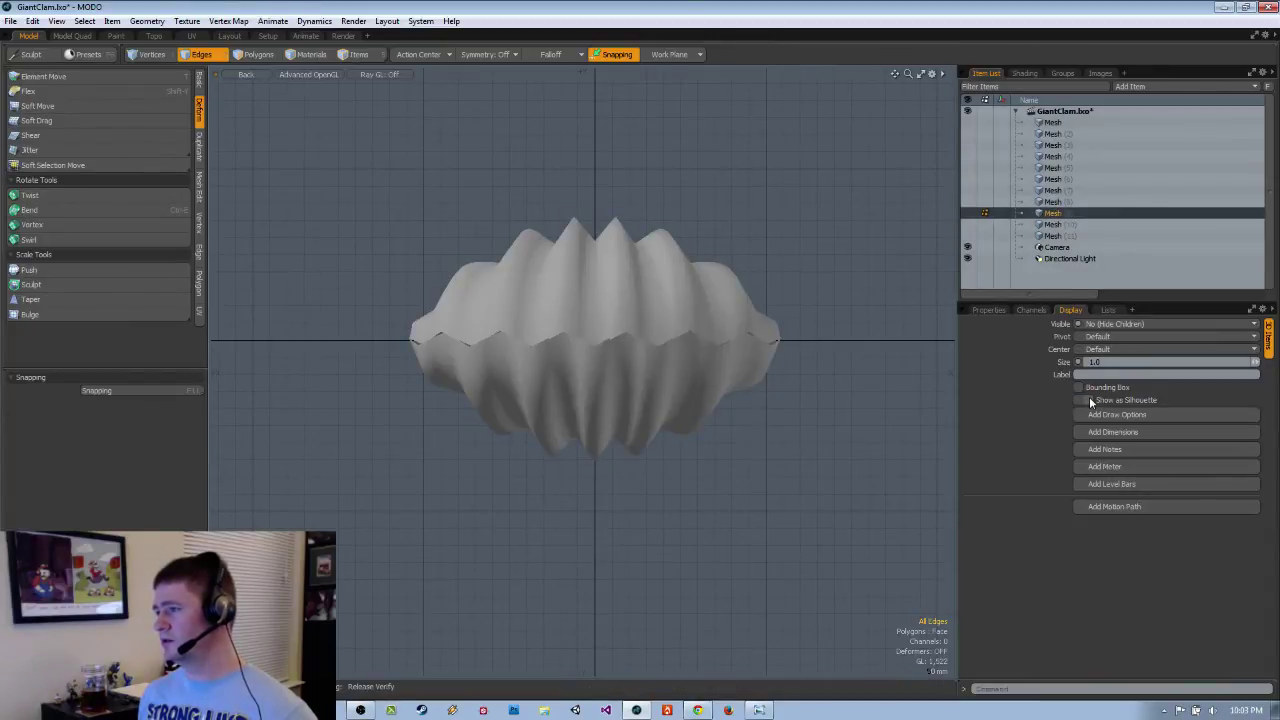
left_click(1054, 224)
left_click(1054, 236)
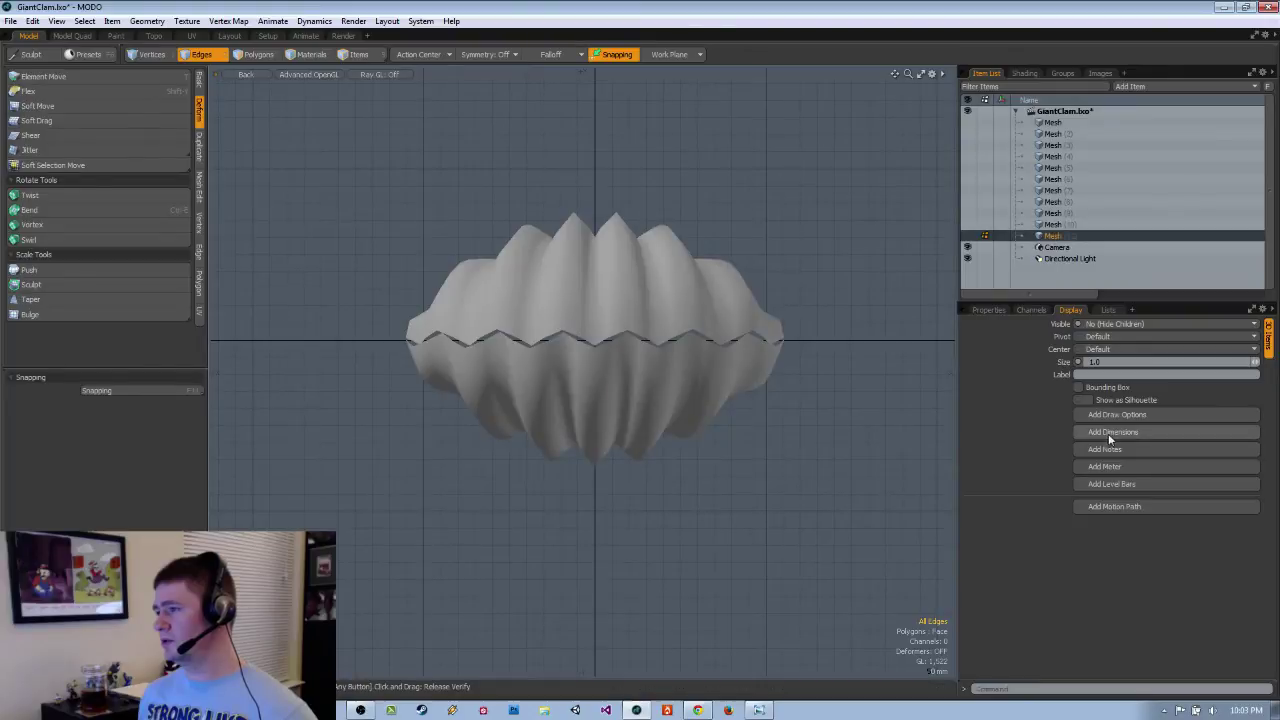
left_click(1088, 400)
Compare the silhouettes of Mesh (10) and Mesh (11) in the Back view.
left_click(1054, 224)
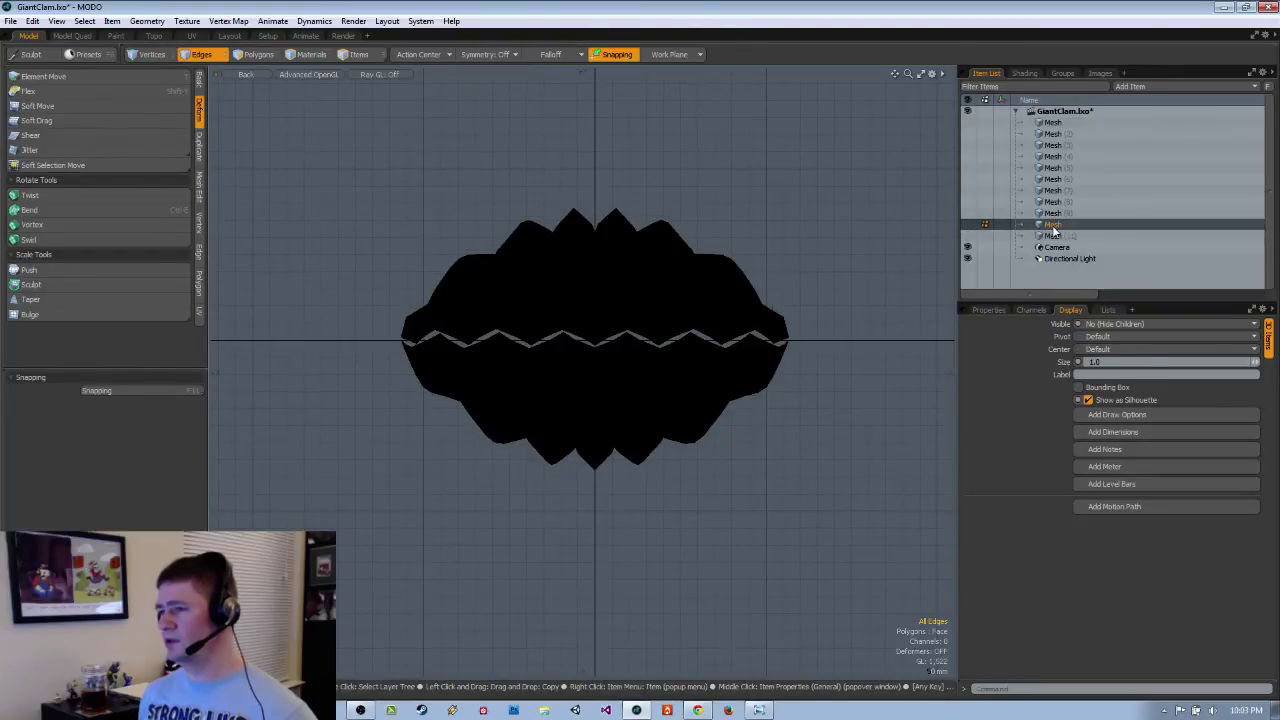
left_click(1053, 236)
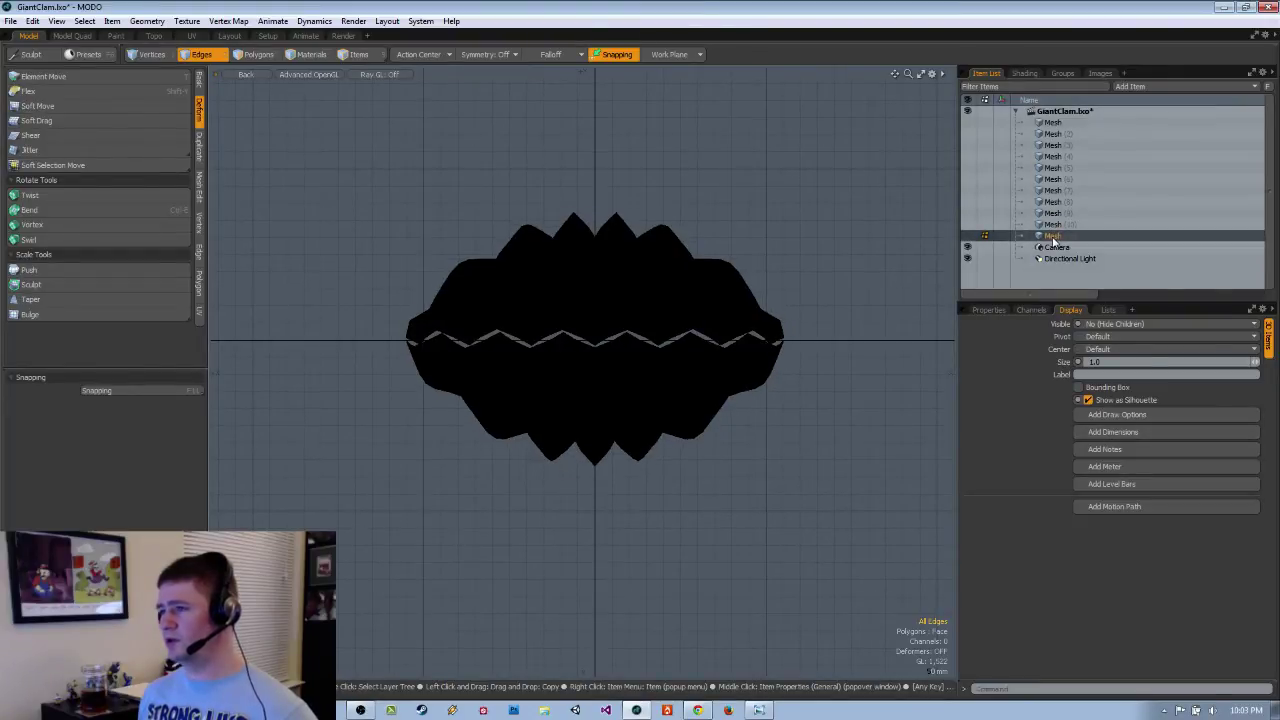
left_click(1050, 226)
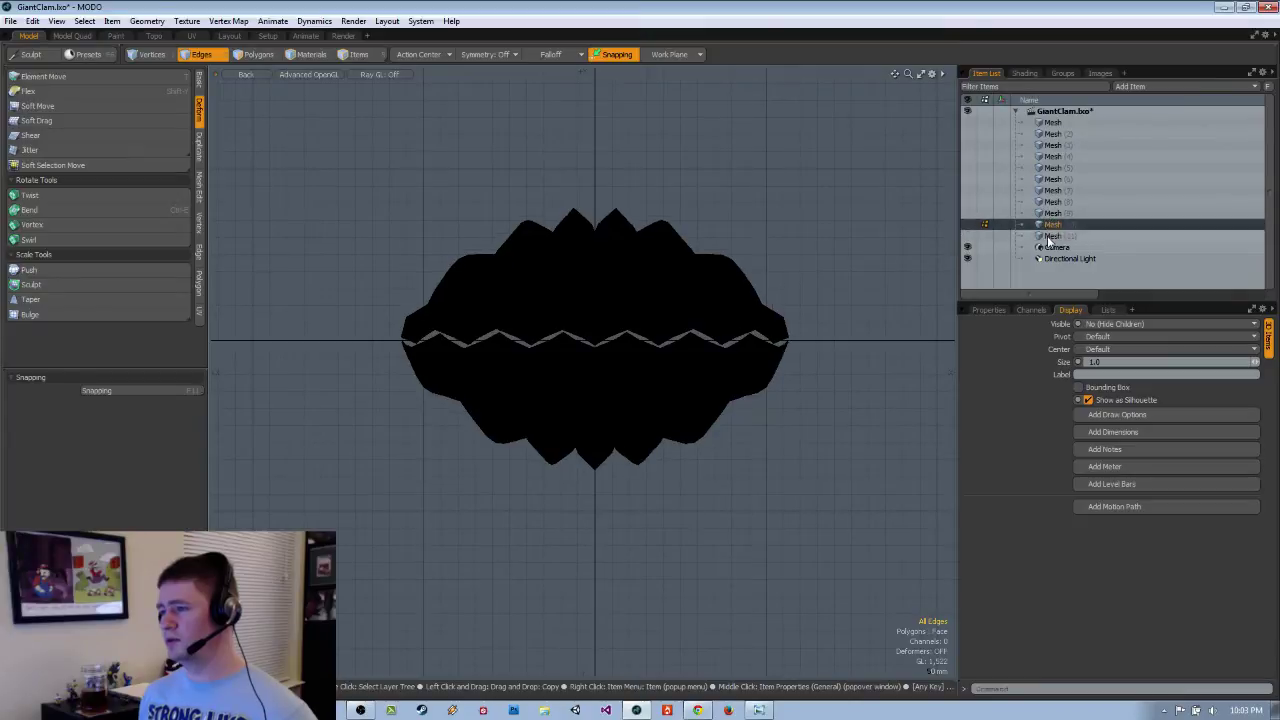
left_click(1050, 236)
left_click(1047, 226)
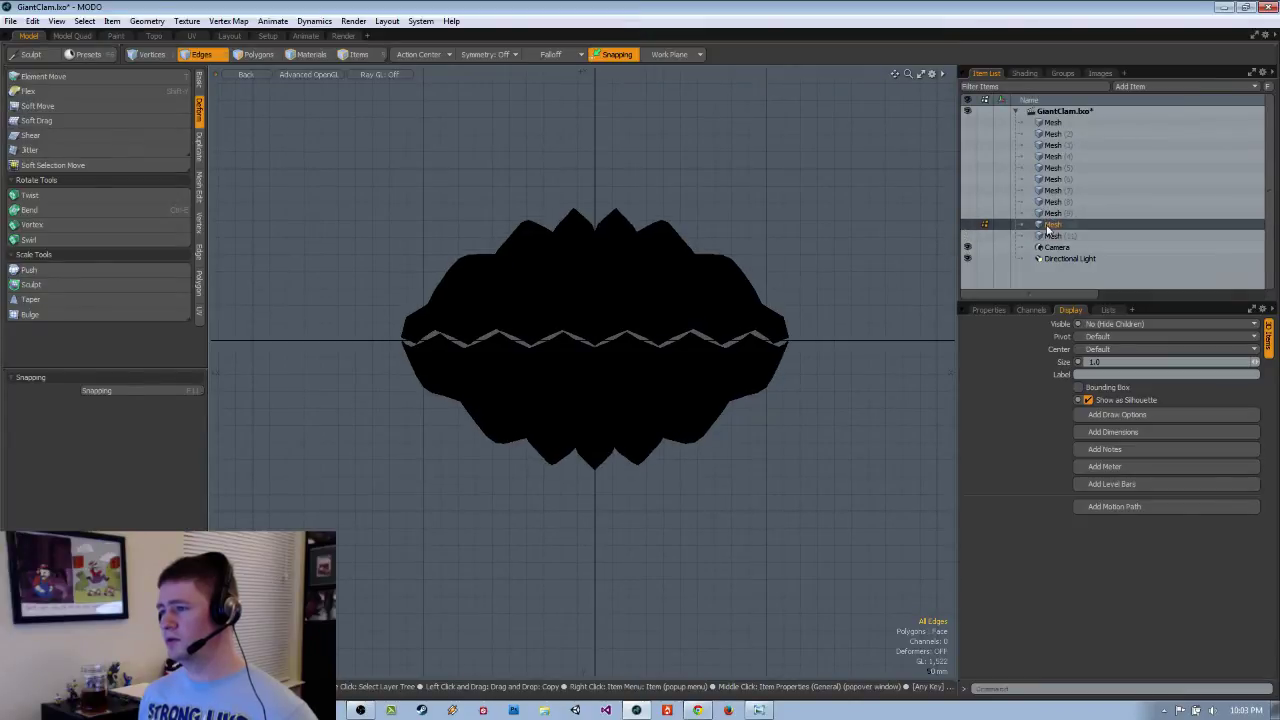
left_click(1052, 237)
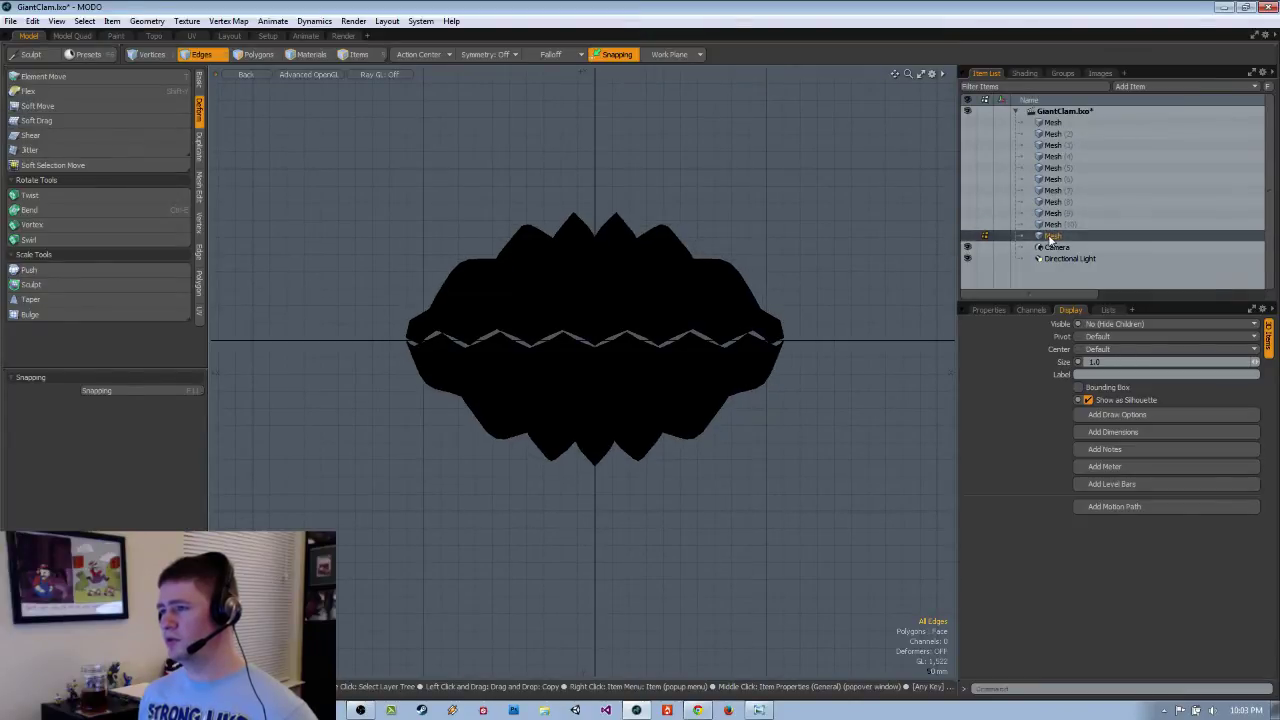
left_click(1051, 225)
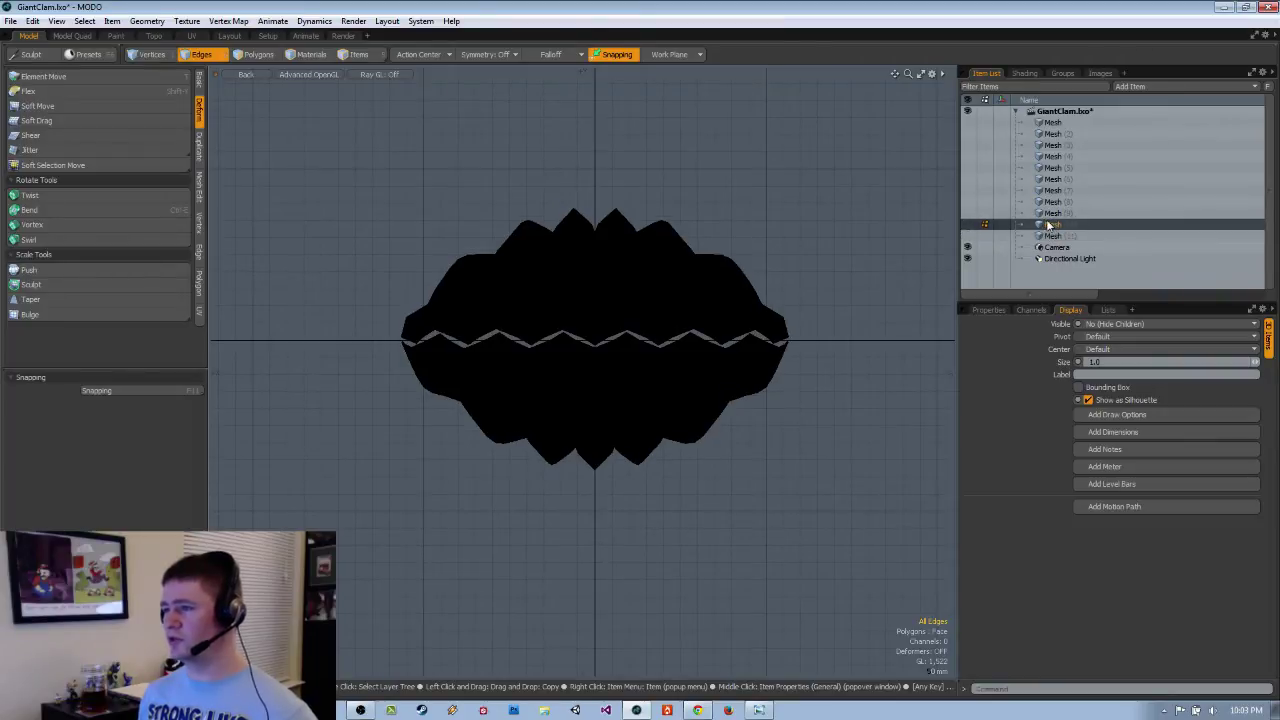
Turn off the silhouette display for Mesh (10) and Mesh (11).
left_click(1088, 400)
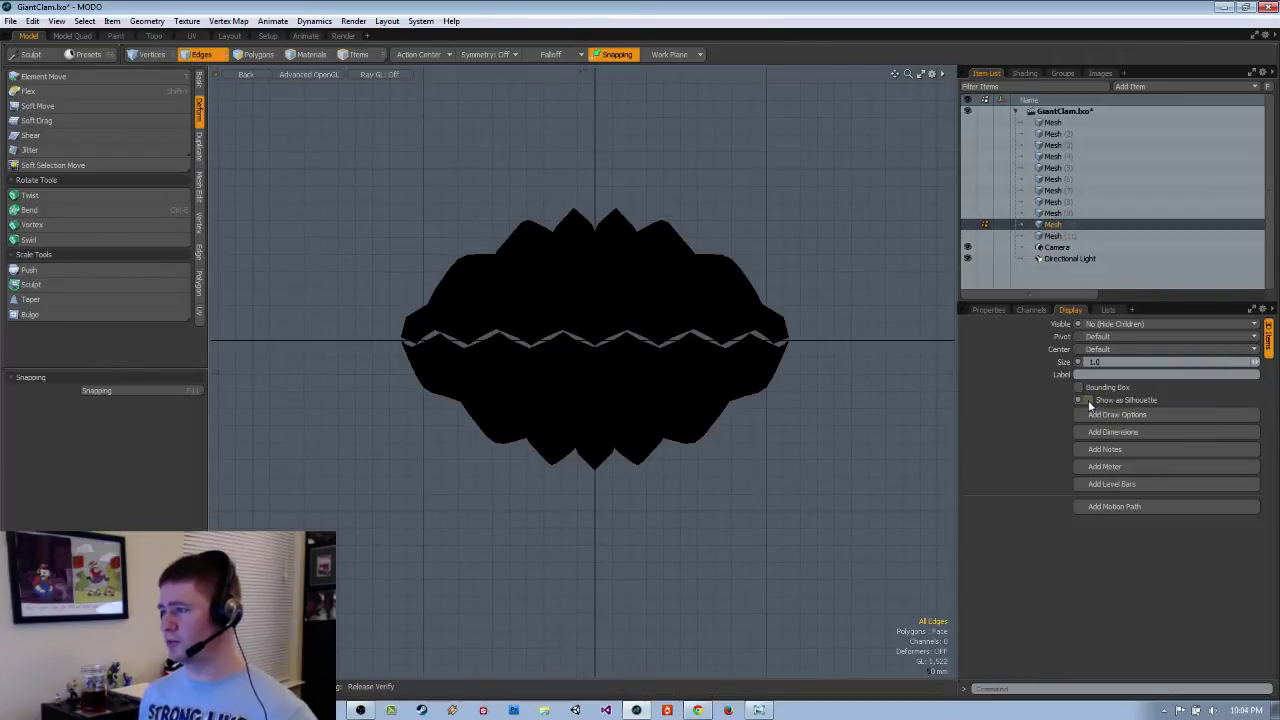
left_click(1062, 237)
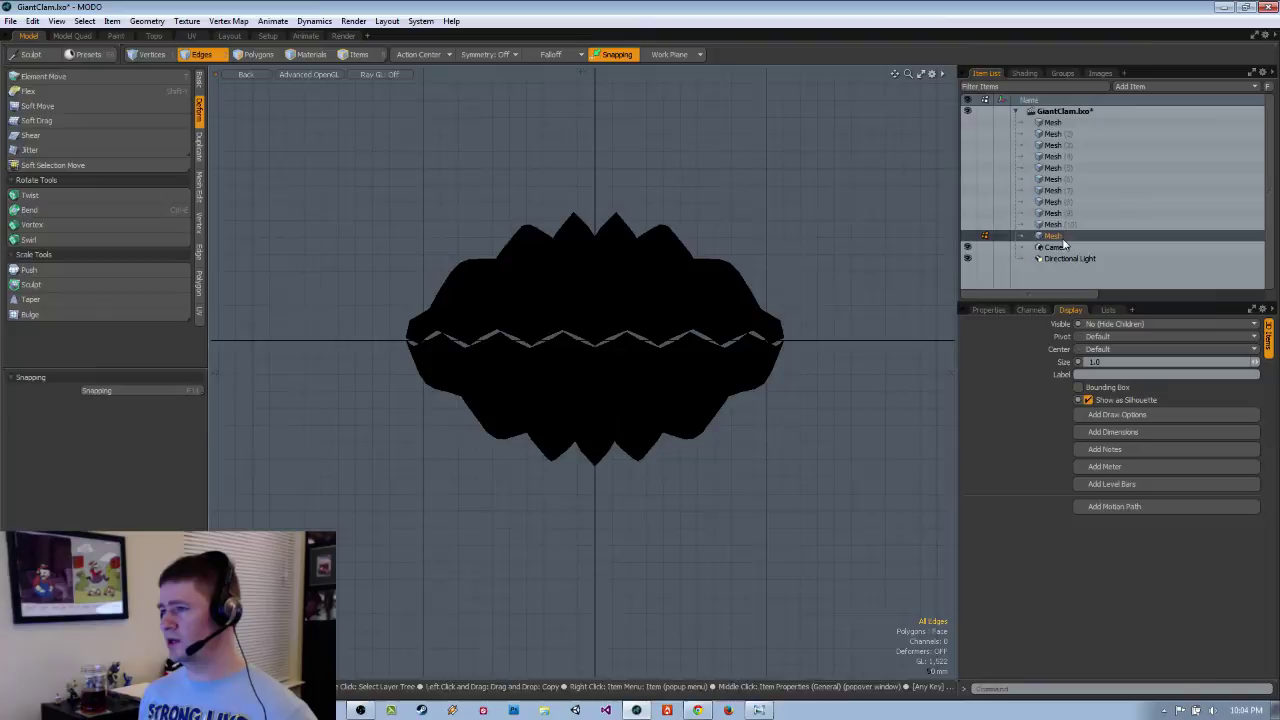
left_click(1088, 400)
Compare the shaded outlines of Mesh (10) and Mesh (11) in the Top view.
left_click(1060, 226)
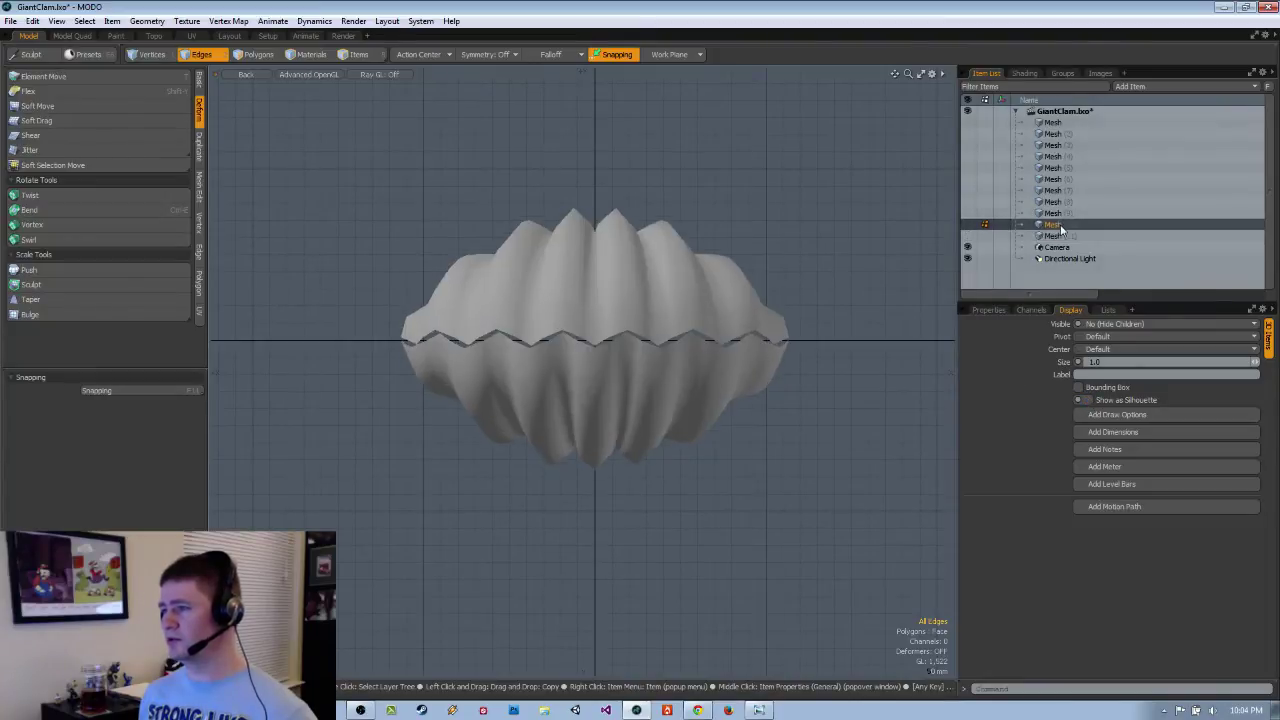
left_click_drag(605, 243, 703, 500, "alt")
key("ctrl+space")
left_click(703, 368)
left_click_drag(740, 355, 732, 358, "ctrl+alt")
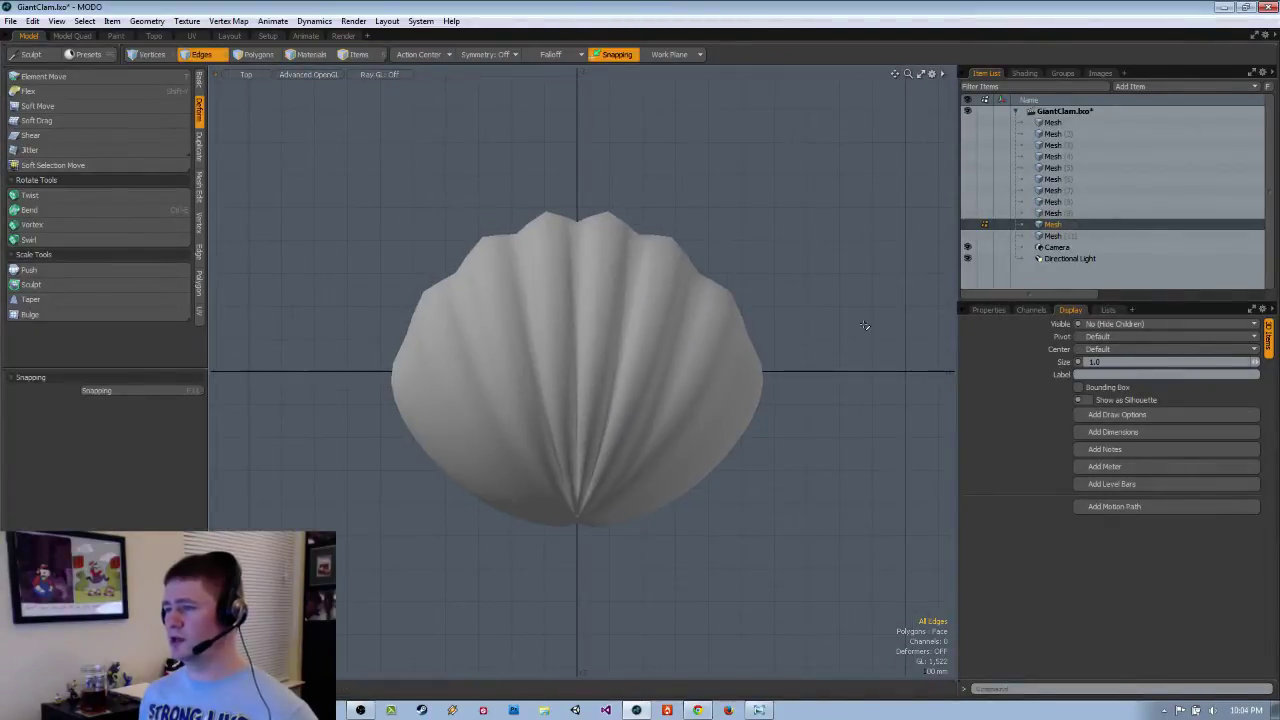
left_click(1066, 236)
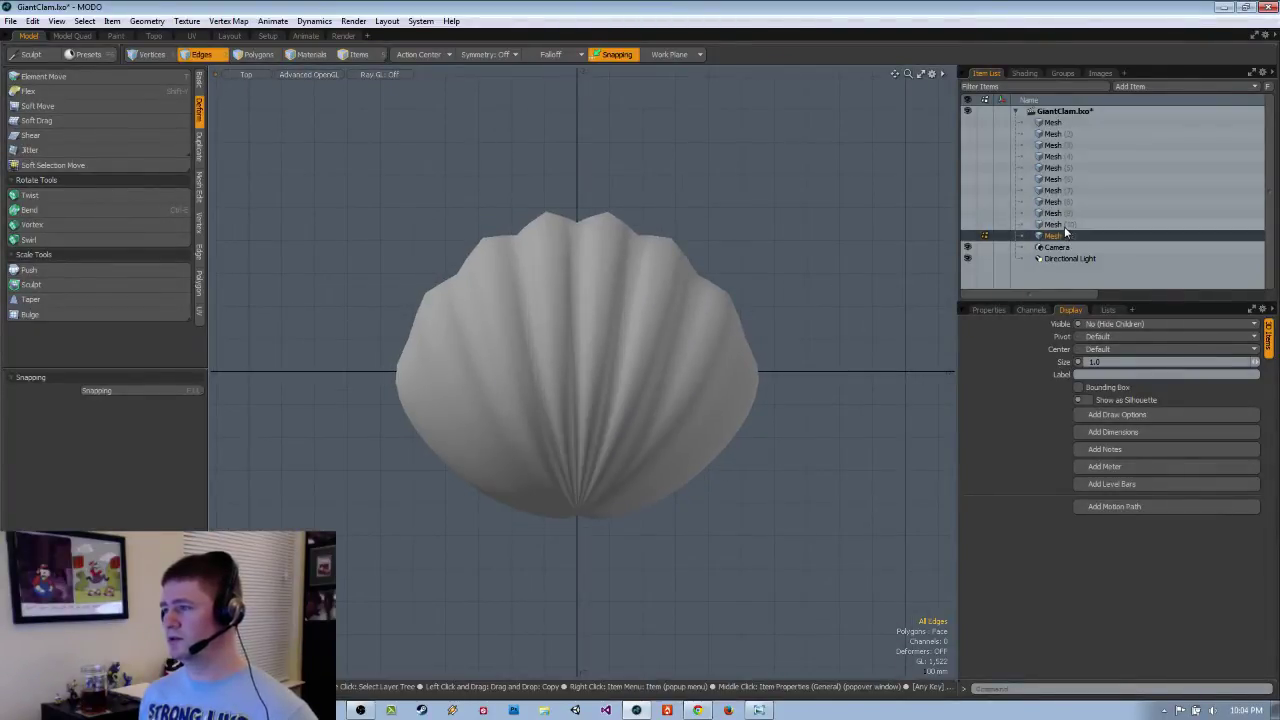
left_click(1066, 228)
Examine the hinge area of Mesh (10) and Mesh (11) up close in the Perspective view.
key("ctrl+space")
left_click(869, 373)
left_click_drag(867, 373, 432, 280, "alt")
left_click_drag(570, 370, 735, 376, "ctrl+alt")
left_click_drag(735, 376, 688, 424, "alt")
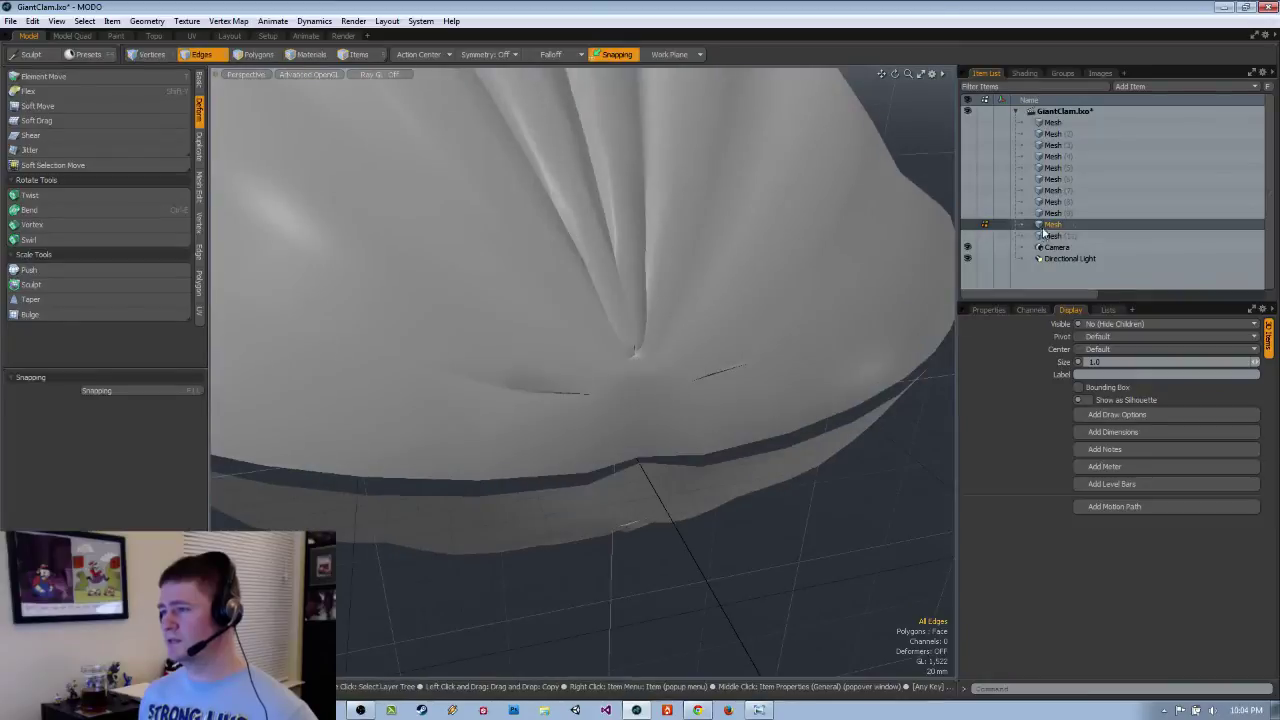
left_click(1050, 235)
left_click_drag(760, 400, 856, 395, "alt")
Compare the full shapes of Mesh (10) and Mesh (11) again in the Back view.
key("2")
key("x")
key("ctrl+space")
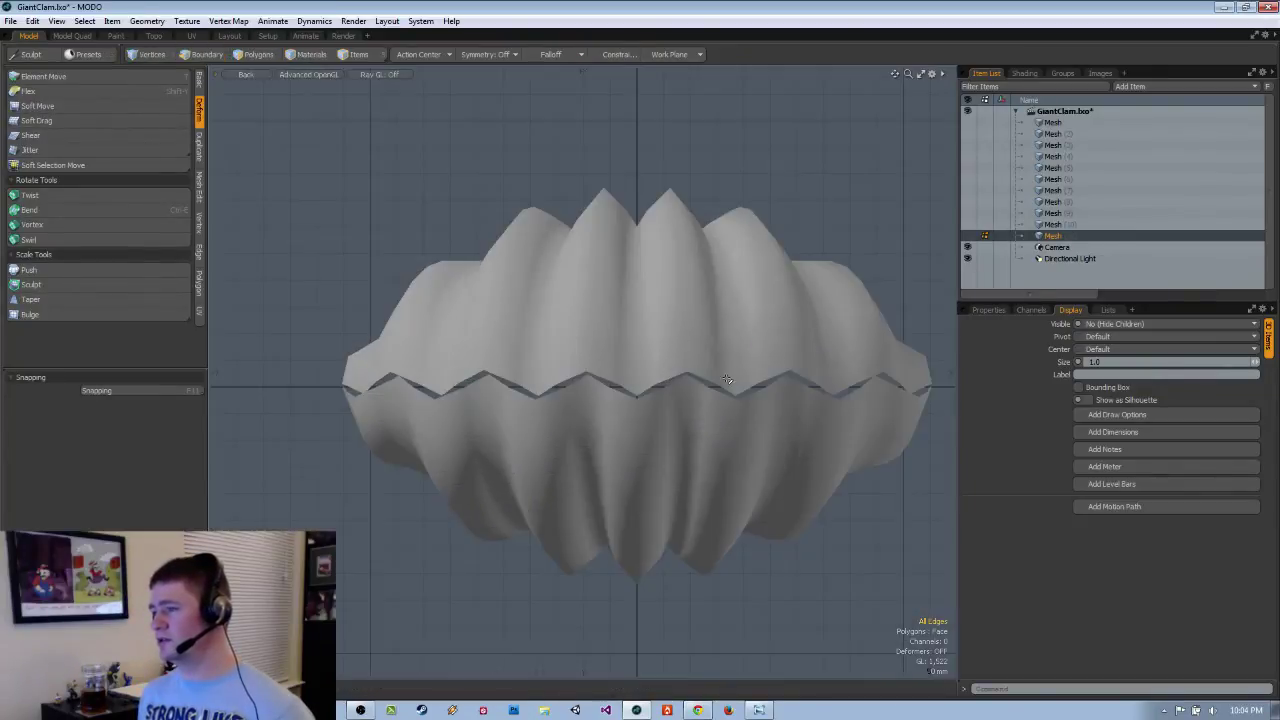
scroll(738, 362, "down", 2)
left_click_drag(738, 362, 716, 364, "alt+shift")
left_click(1055, 225)
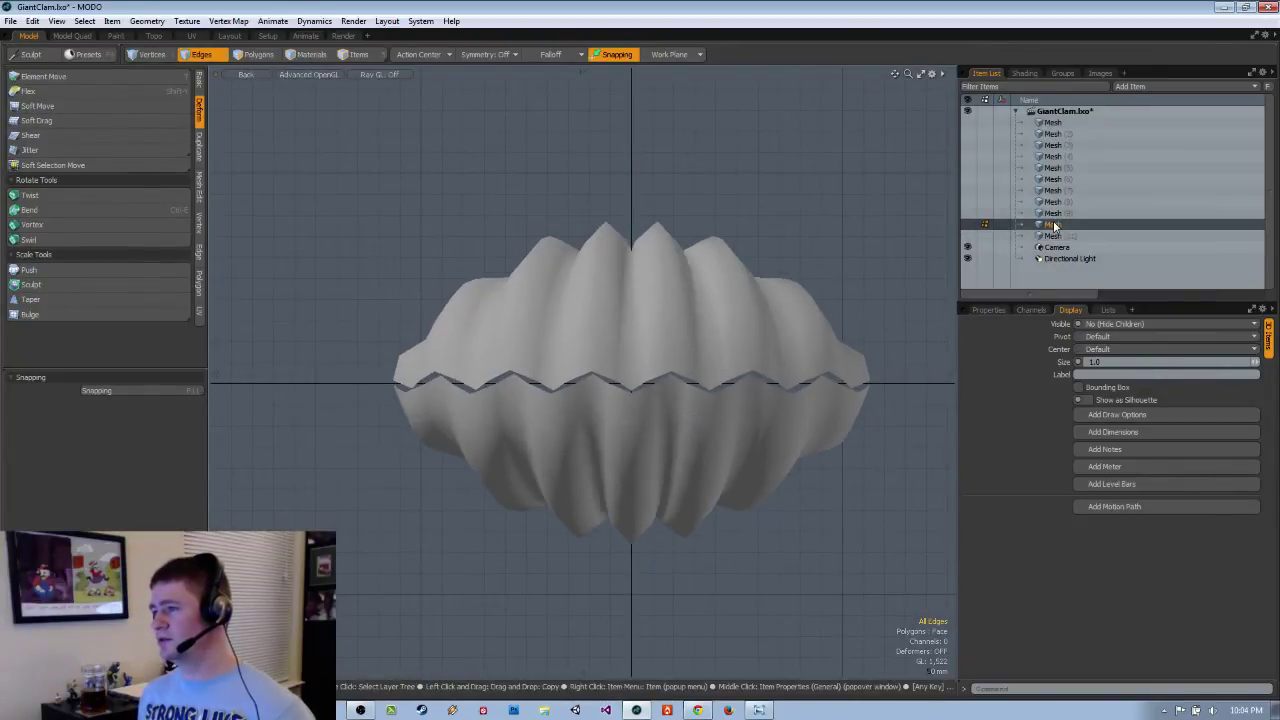
left_click(1057, 237)
Inspect the surface of Mesh (11) with Reflection shading in the Perspective view.
key("ctrl+space")
left_click(735, 496)
left_click_drag(728, 470, 407, 141, "alt")
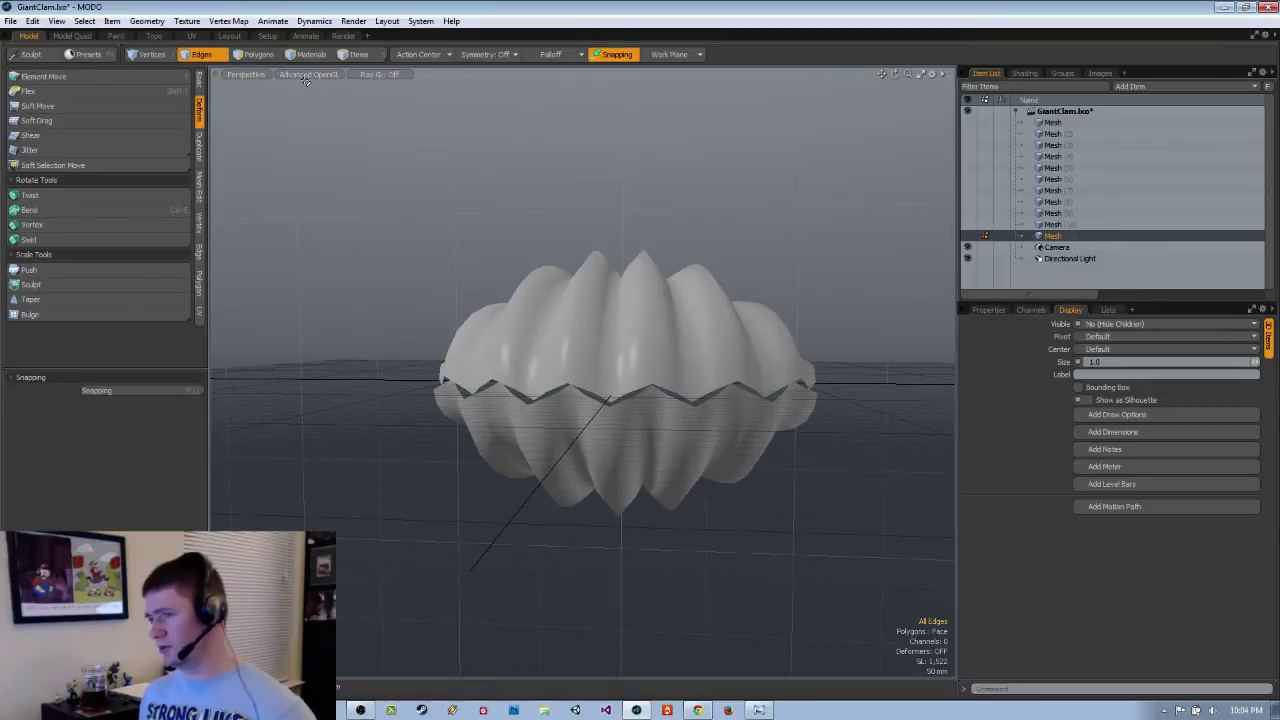
left_click(307, 158)
mouse_move(440, 350)
left_mouse_down("alt")
mouse_move(494, 380)
mouse_move(482, 358)
mouse_move(586, 378)
mouse_move(369, 151)
left_mouse_up("alt")
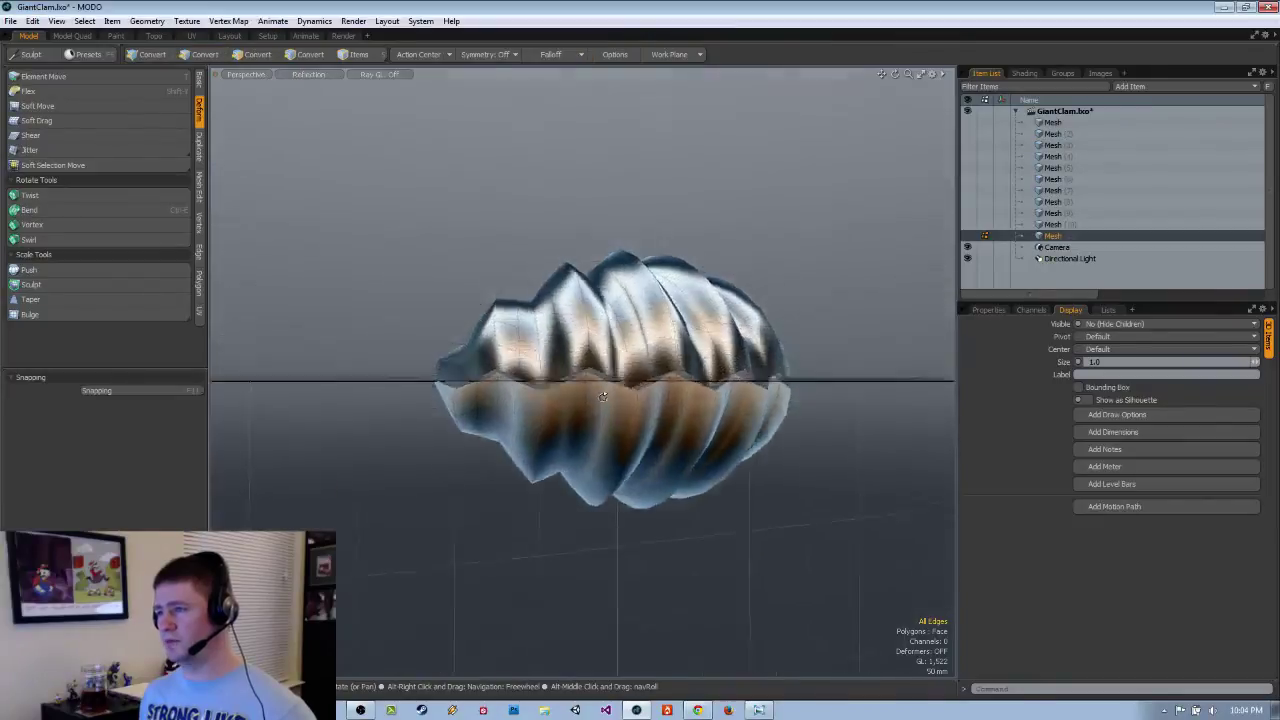
mouse_move(602, 397)
left_mouse_down("alt")
mouse_move(459, 447)
mouse_move(305, 471)
mouse_move(588, 398)
left_mouse_up("alt")
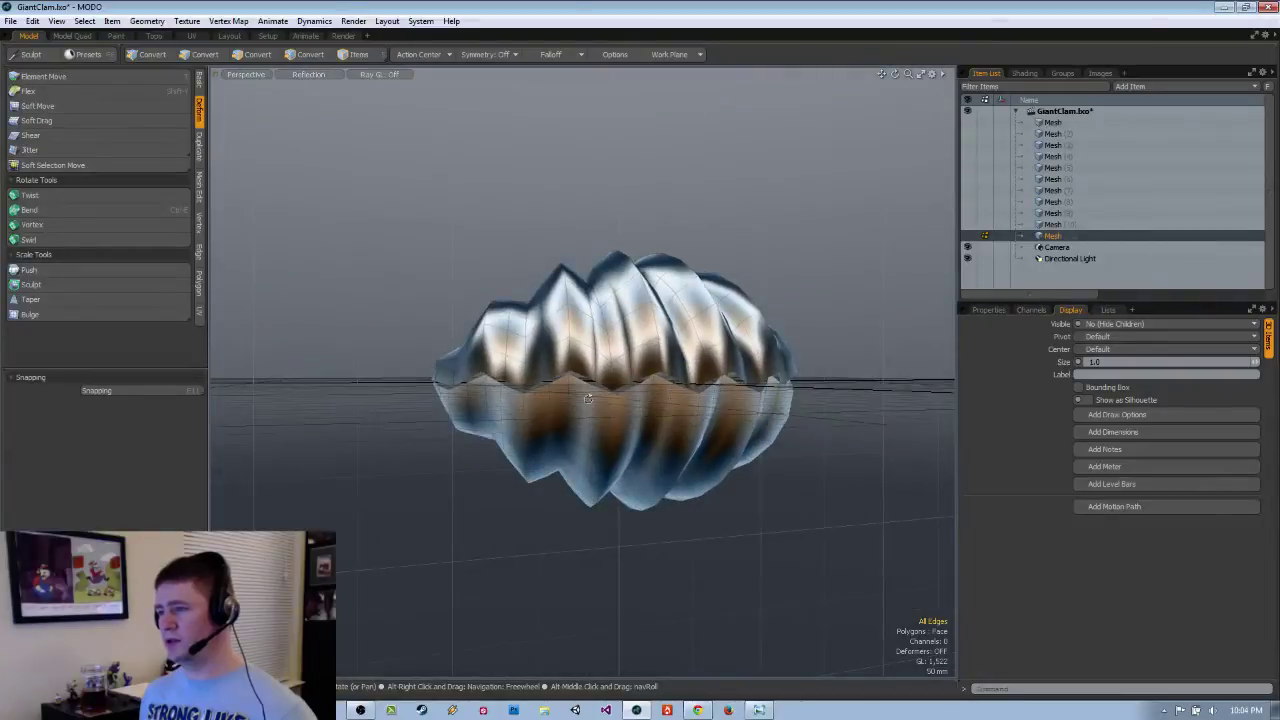
Restore Advanced OpenGL shading and compare Mesh (10) and Mesh (11) from several angles, finishing on Mesh (11).
left_click(301, 74)
left_click(305, 129)
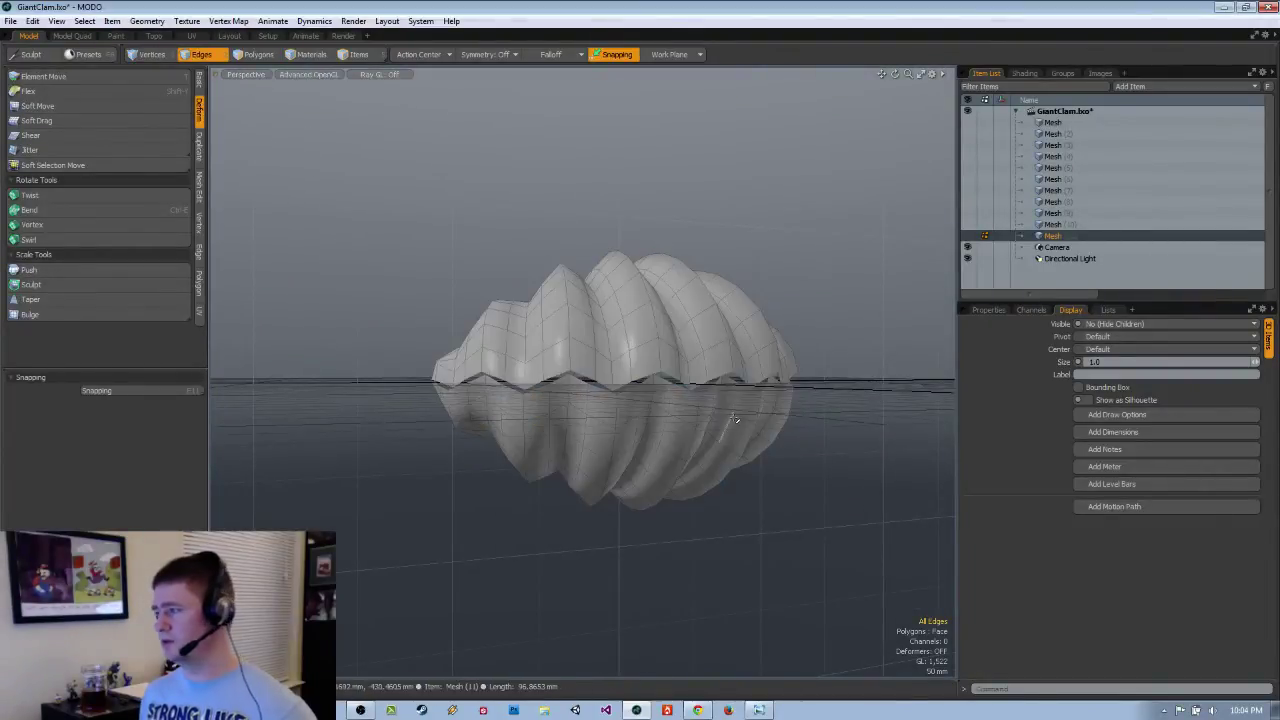
left_click_drag(695, 412, 736, 340, "alt")
left_click(1077, 226)
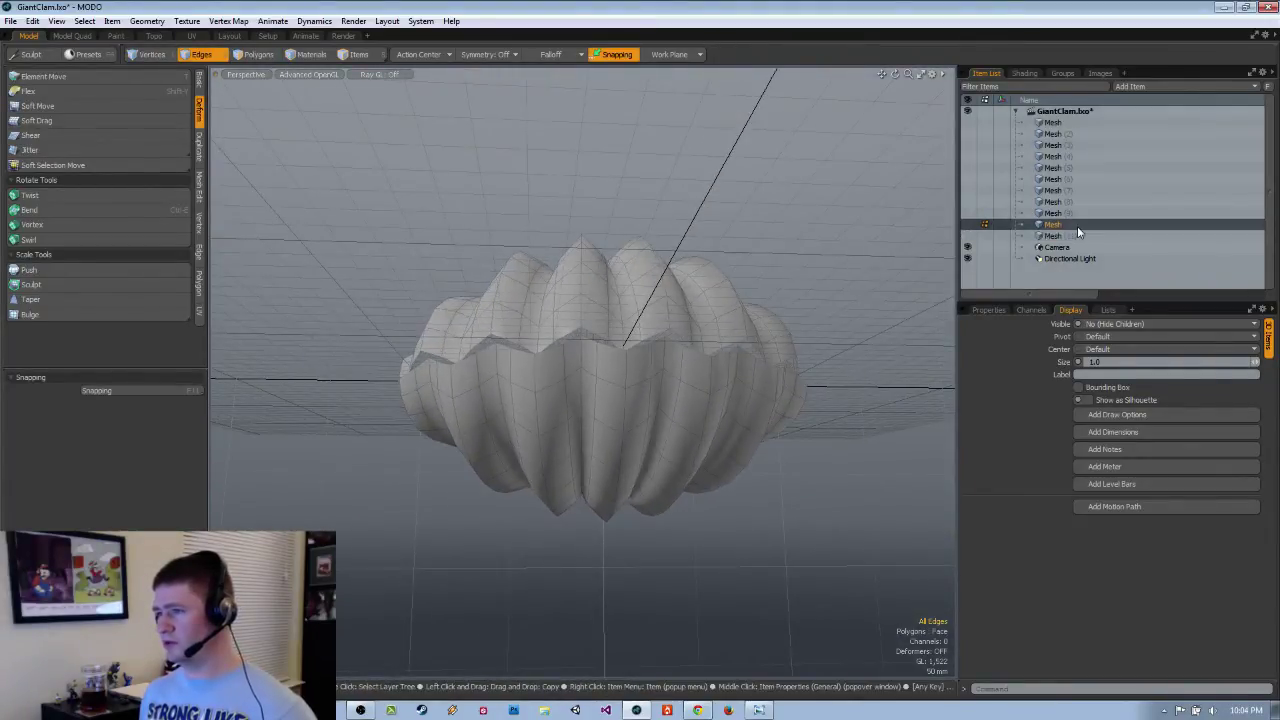
left_click(1058, 236)
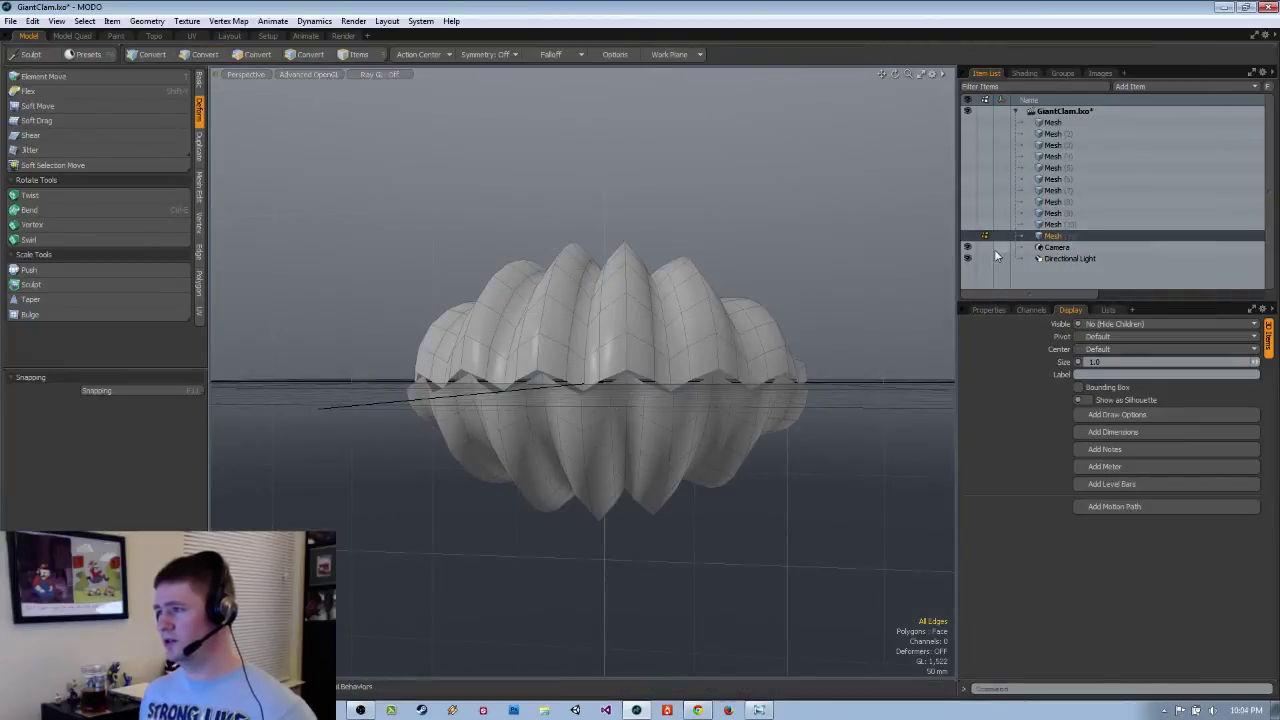
left_click_drag(775, 340, 669, 362, "alt")
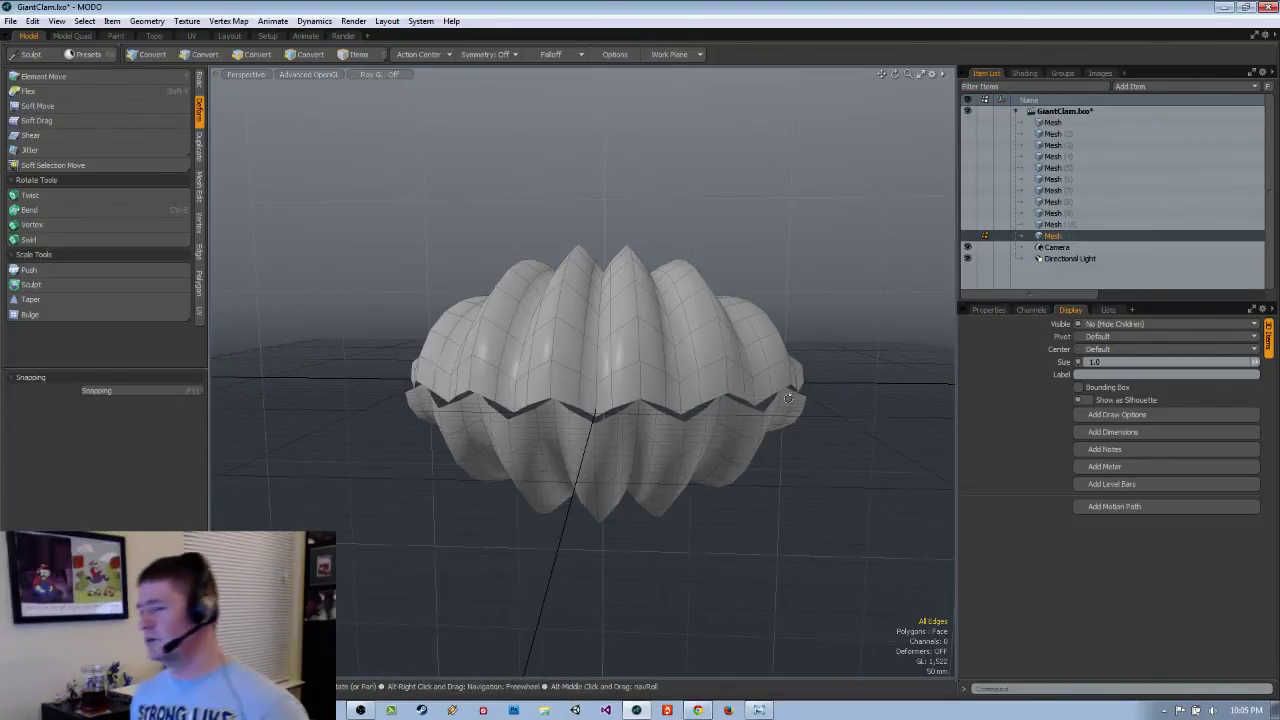
left_click_drag(788, 398, 715, 398, "alt")
Preview Mesh (11) as a subdivision surface to examine the pinching beside the hinge, and return to polygon faces.
key("Tab")
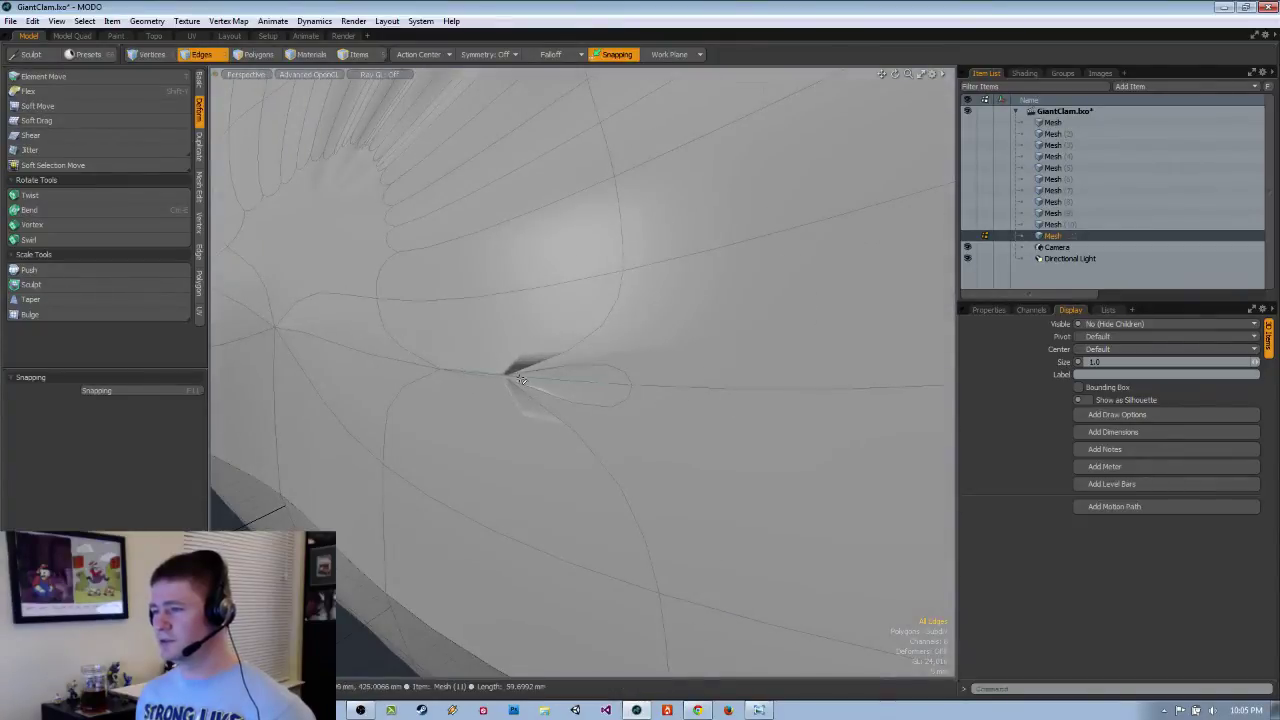
key("Tab")
left_click_drag(594, 387, 829, 349, "ctrl+alt")
Try to delete the six closely spaced edges on both sides of the hinge in Mesh (11), and undo the deletion.
key("2")
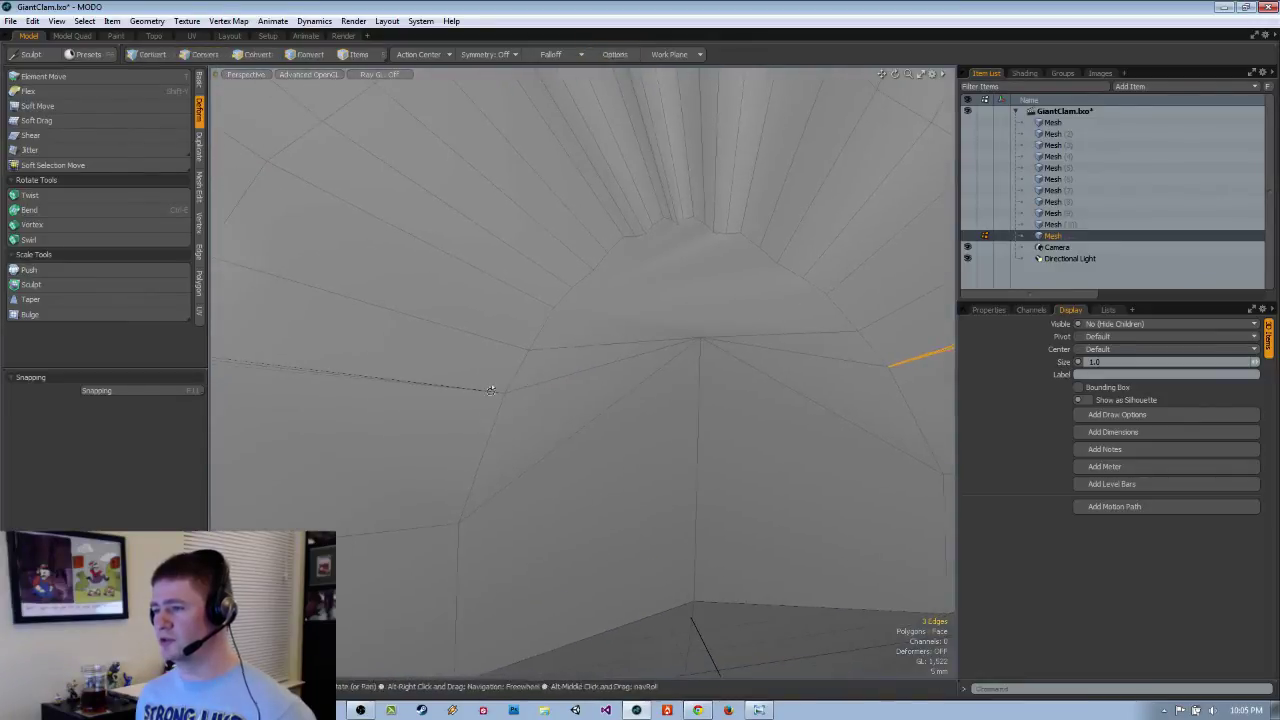
left_click_drag(415, 385, 558, 372, "ctrl+alt")
left_click_drag(372, 343, 555, 405, "alt+shift")
left_click_drag(555, 405, 592, 412, "alt+shift")
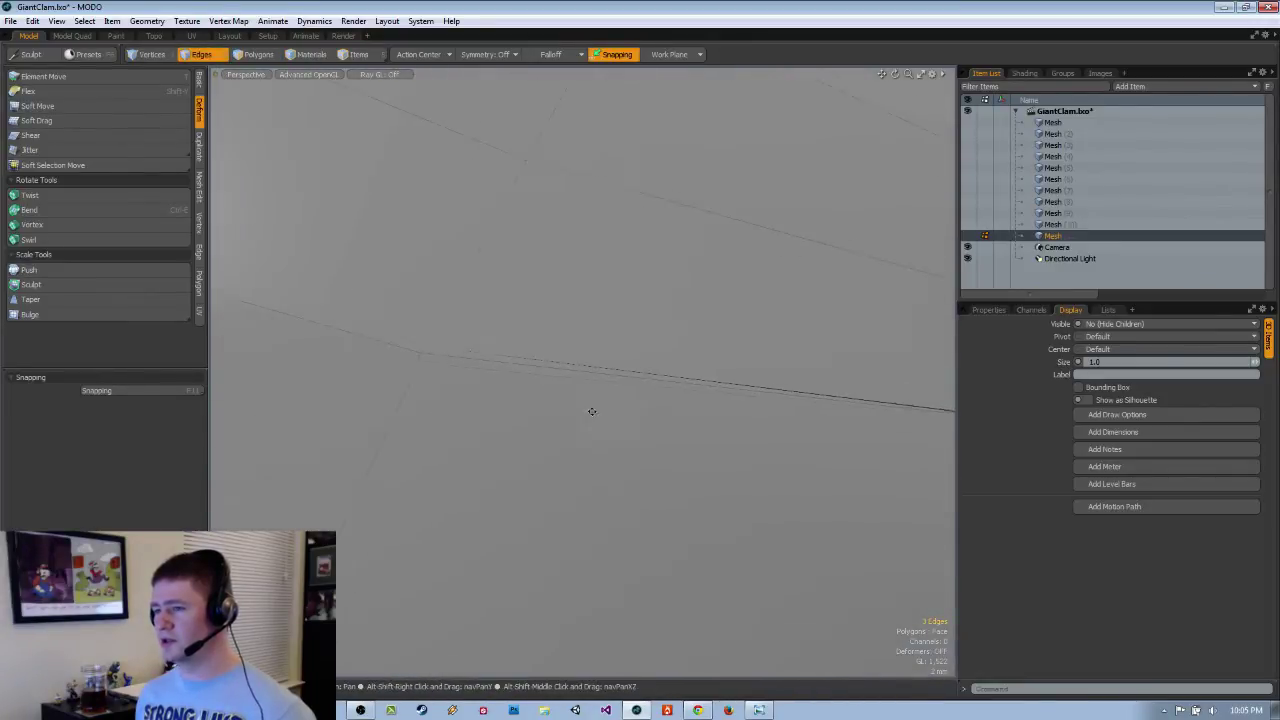
left_click(530, 358, "shift")
left_click_drag(559, 353, 574, 414, "alt+shift")
key("Delete")
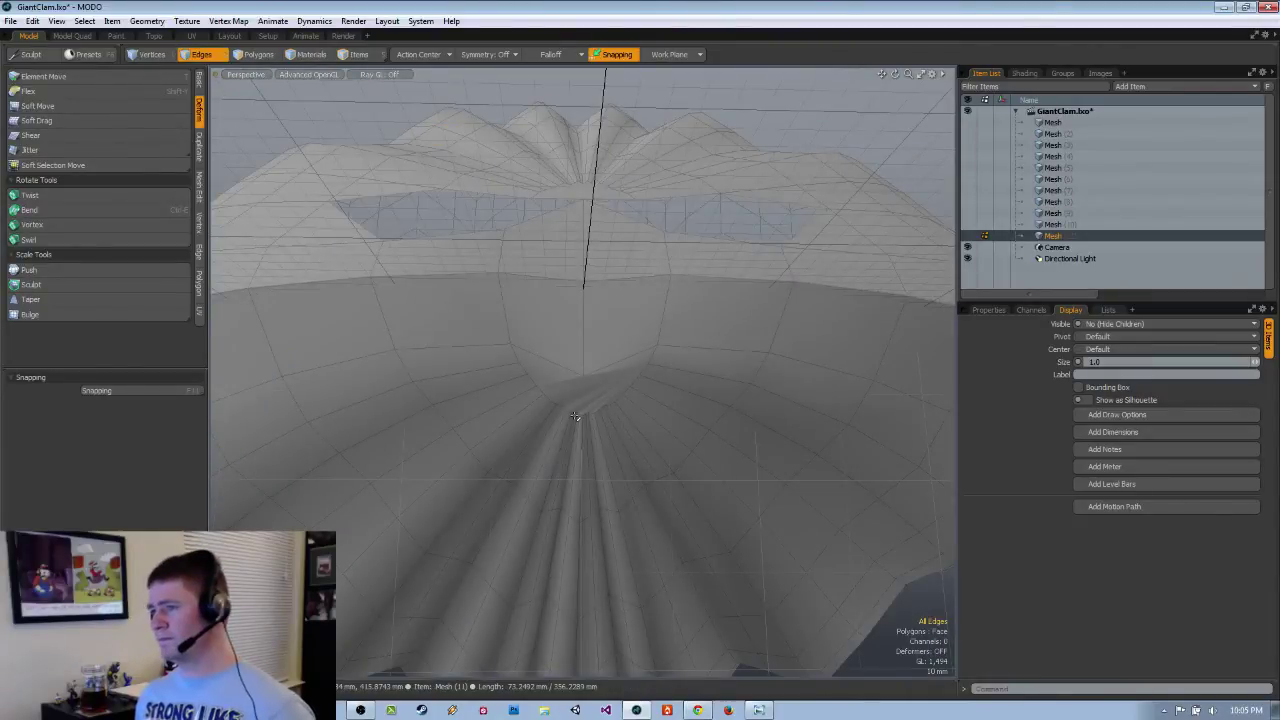
left_click_drag(600, 325, 606, 391, "alt")
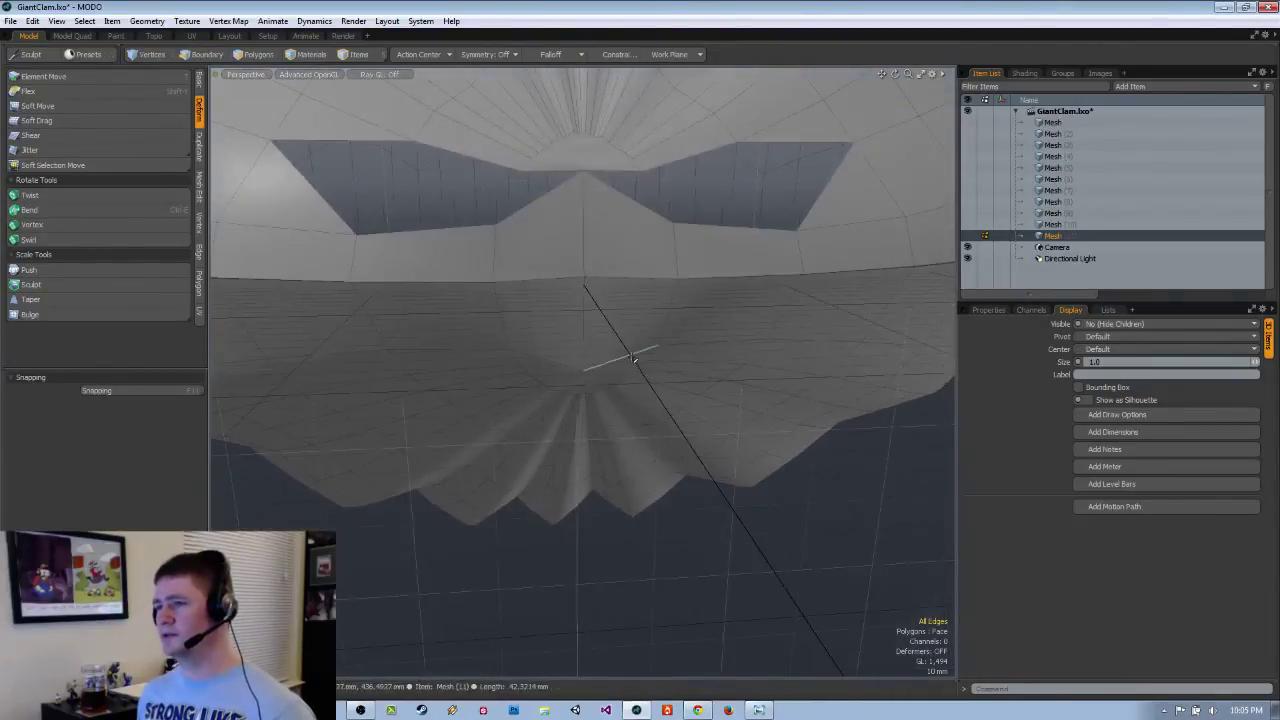
key("ctrl+z")
Examine the narrow strip between the closely spaced edges beside the hinge and select a single edge there.
left_click_drag(566, 223, 540, 362, "ctrl+alt")
left_click_drag(540, 362, 689, 343, "alt+shift")
left_click_drag(440, 241, 566, 251, "ctrl+alt")
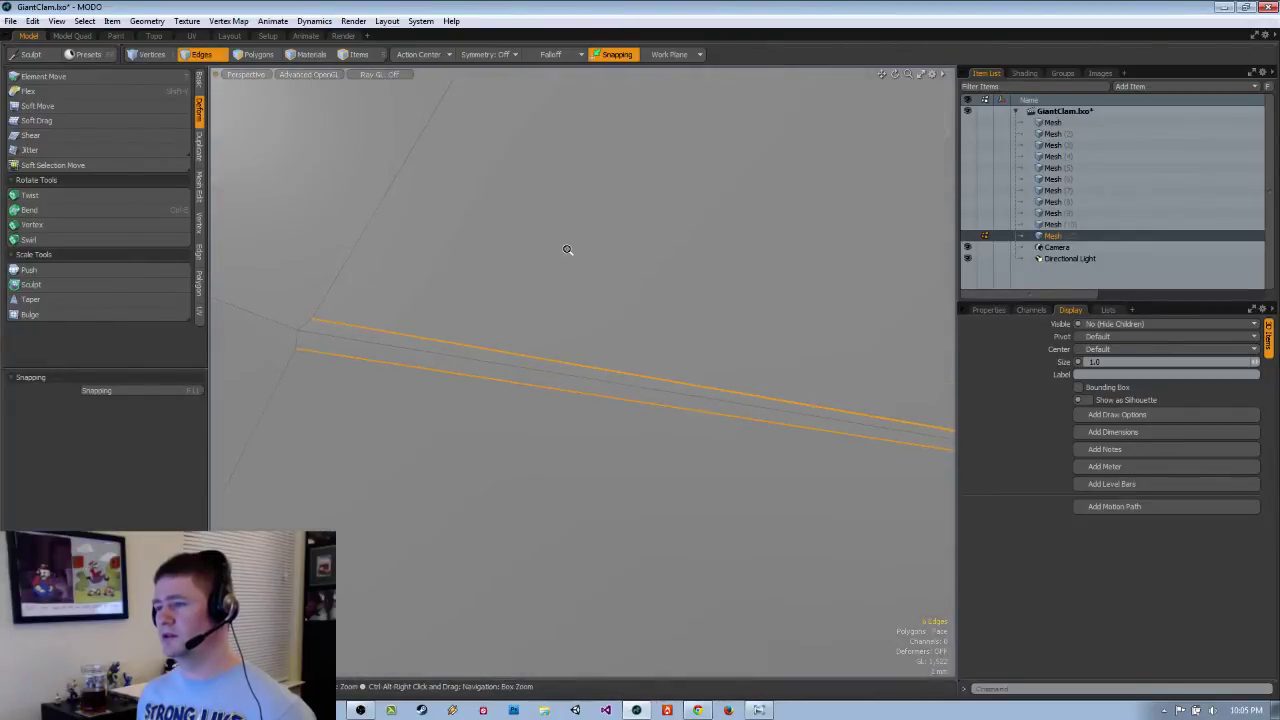
left_click_drag(553, 360, 303, 291, "alt+shift")
left_click_drag(900, 405, 1060, 409, "alt+shift")
left_click_drag(859, 423, 750, 407, "alt+shift")
left_click(793, 408)
Inspect how the narrow strip beside the hinge deforms as a subdivision surface, and return to polygon faces.
key("Tab")
left_click_drag(750, 407, 550, 285, "alt+shift")
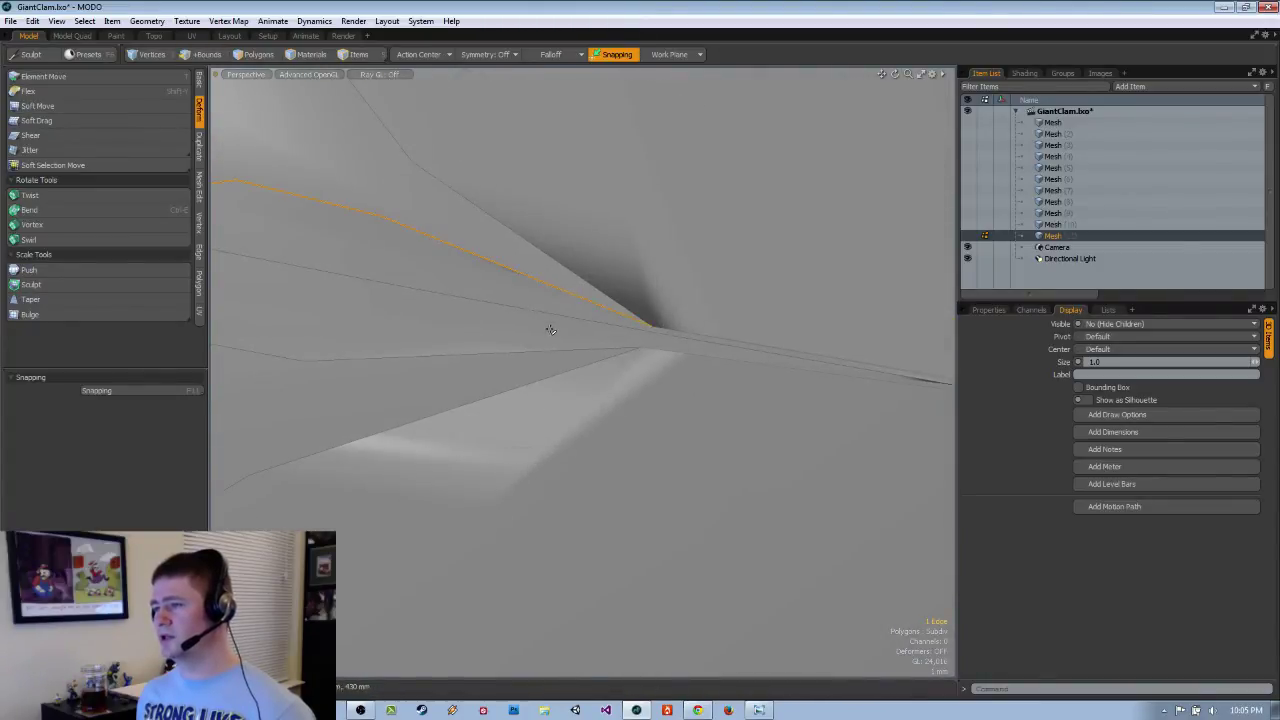
left_click_drag(712, 422, 663, 449, "ctrl+alt")
left_click_drag(760, 425, 698, 513, "alt+shift")
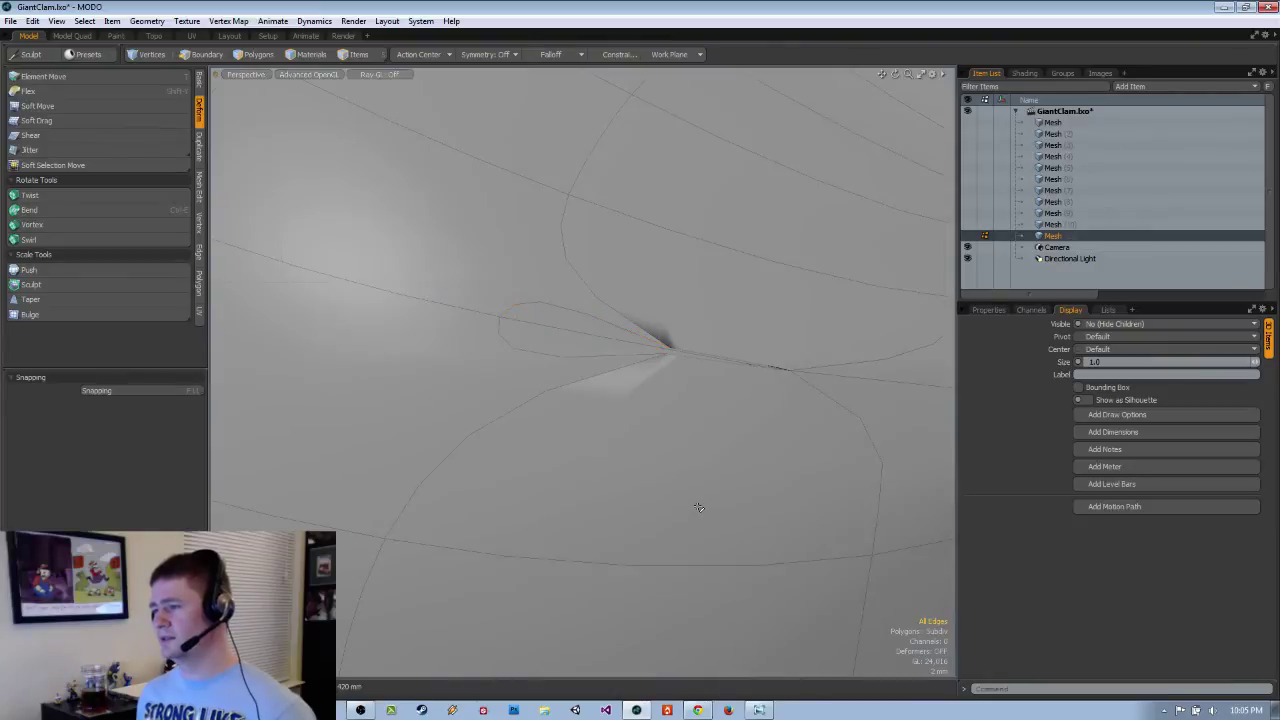
key("Tab")
Try to delete the narrow strip between the closely spaced edges beside the hinge in Mesh (11), and undo the deletion.
left_click_drag(735, 466, 554, 360, "alt+shift")
key("1")
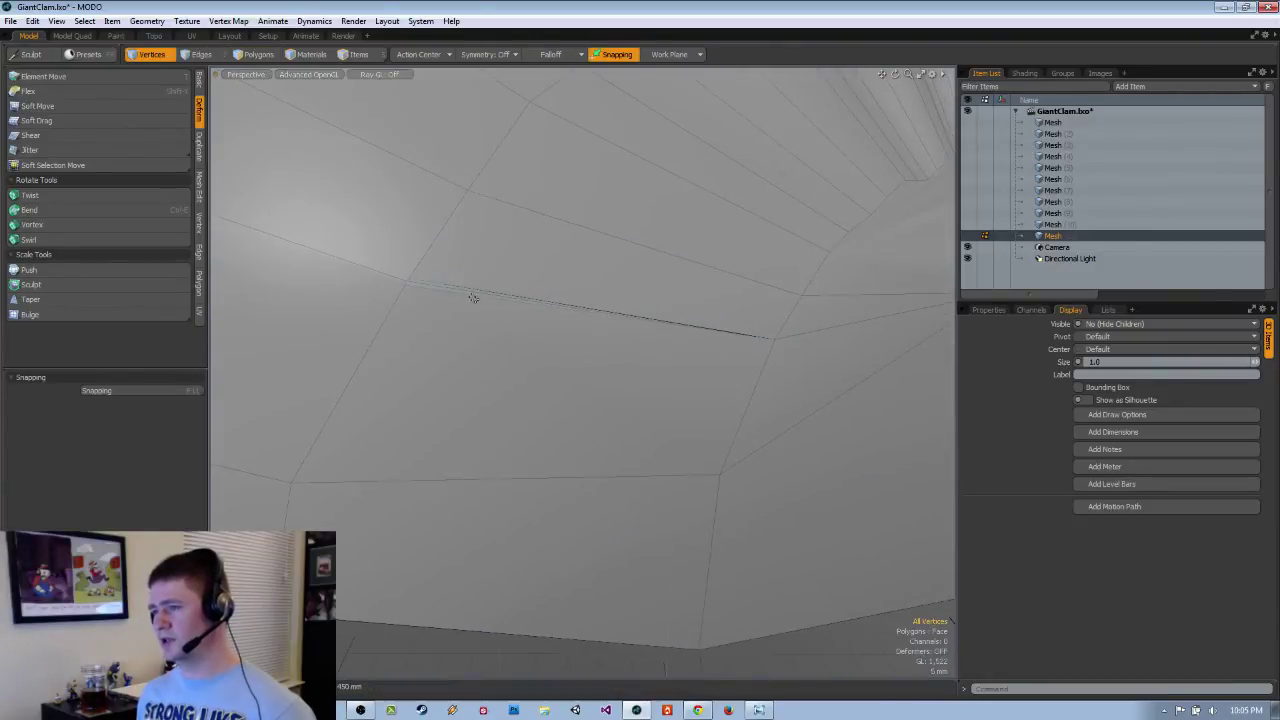
left_click_drag(484, 290, 533, 383, "alt")
key("Delete")
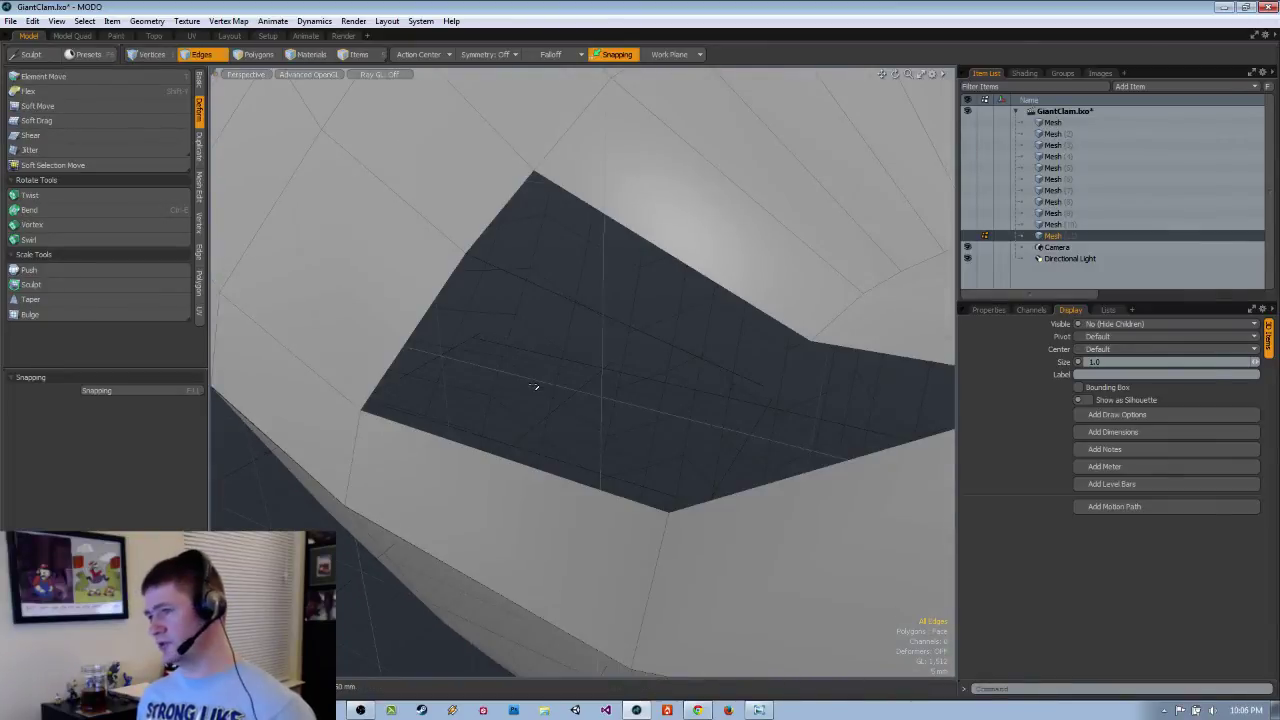
left_click_drag(533, 386, 693, 358, "alt")
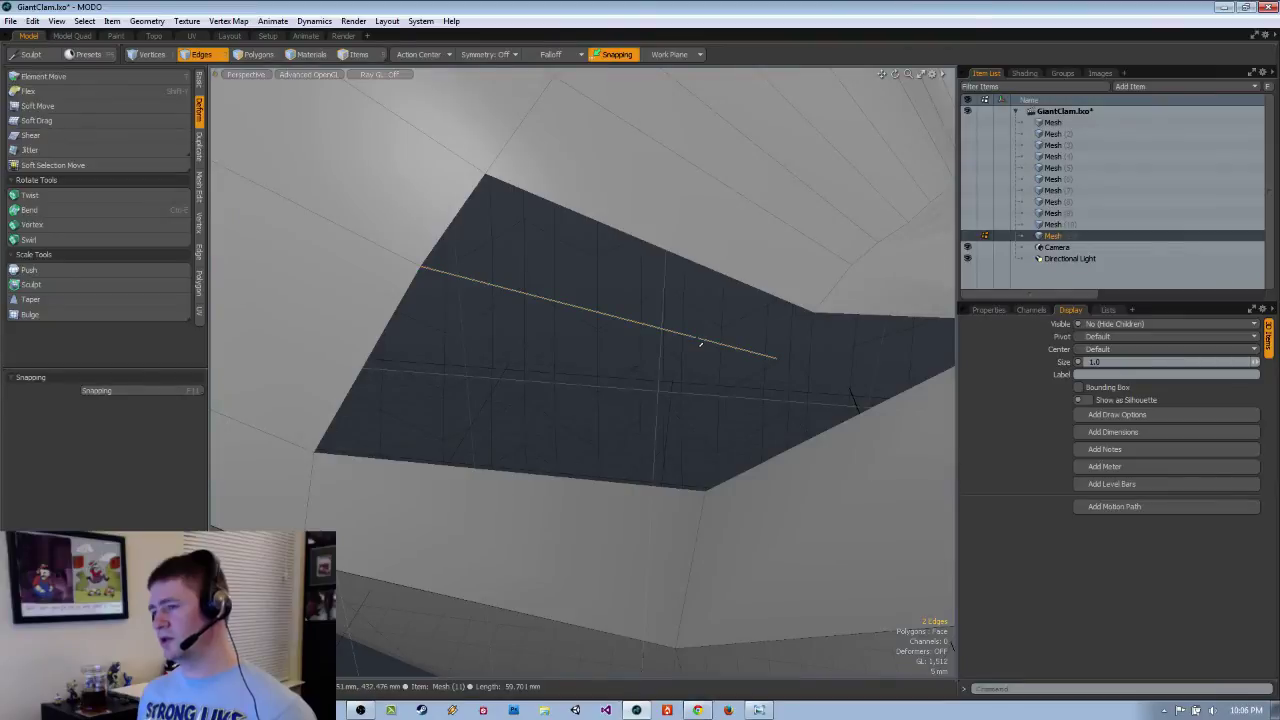
left_click_drag(748, 377, 620, 345, "alt")
key("ctrl+z")
key("ctrl+z")
Save the scene and duplicate Mesh (11) as a new copy to work on.
key("3")
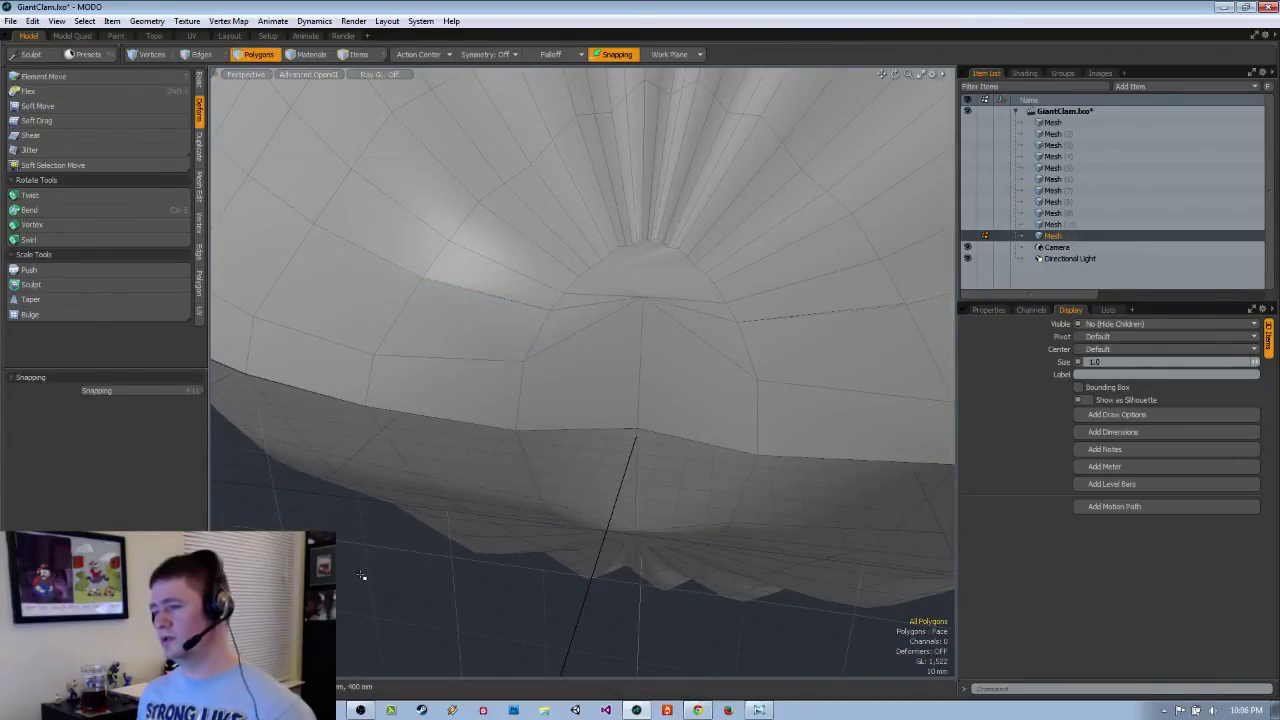
key("x")
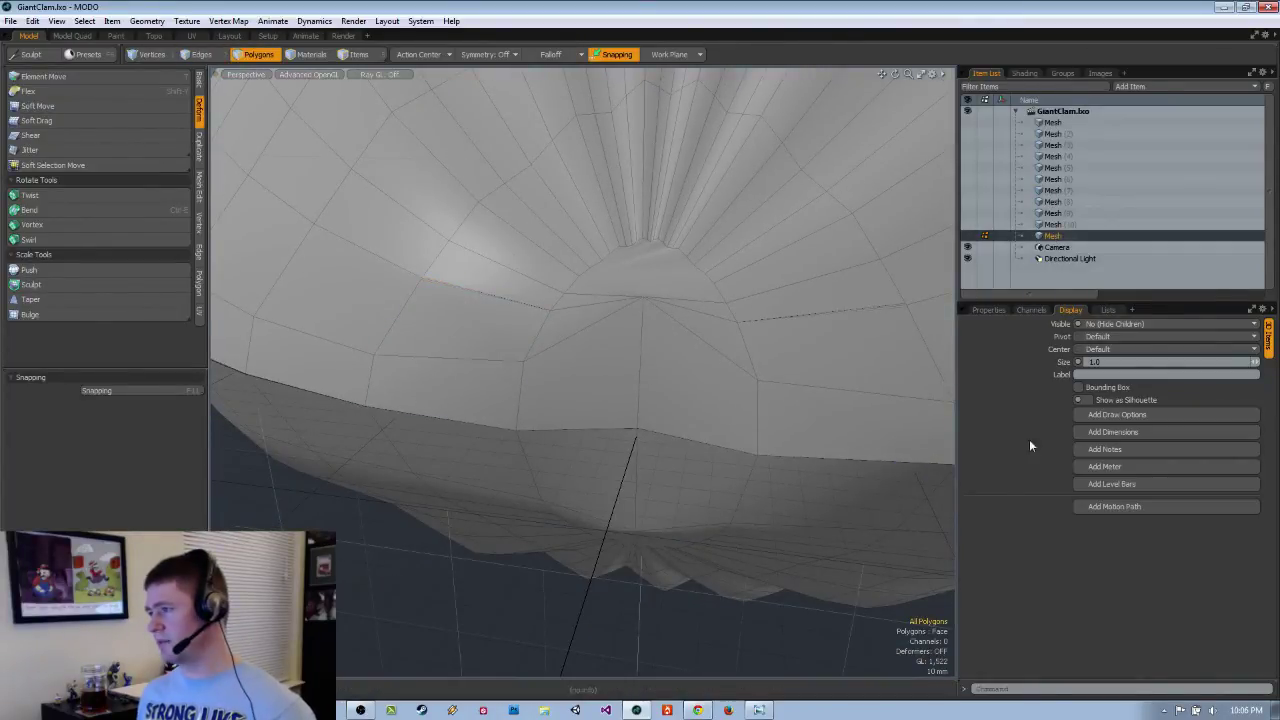
key("ctrl+d")
Select the connected polygons of the duplicate's upper shell and run Mesh Cleanup with all options enabled.
double_click(571, 238)
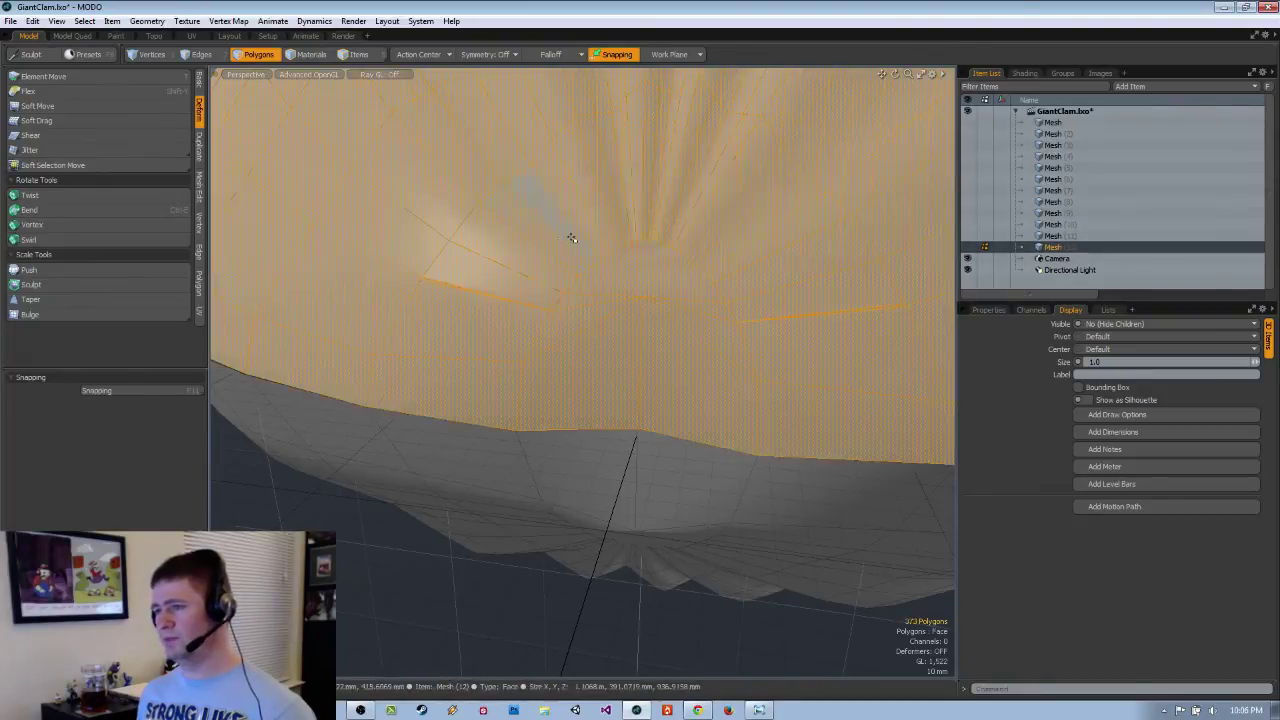
left_click(147, 21)
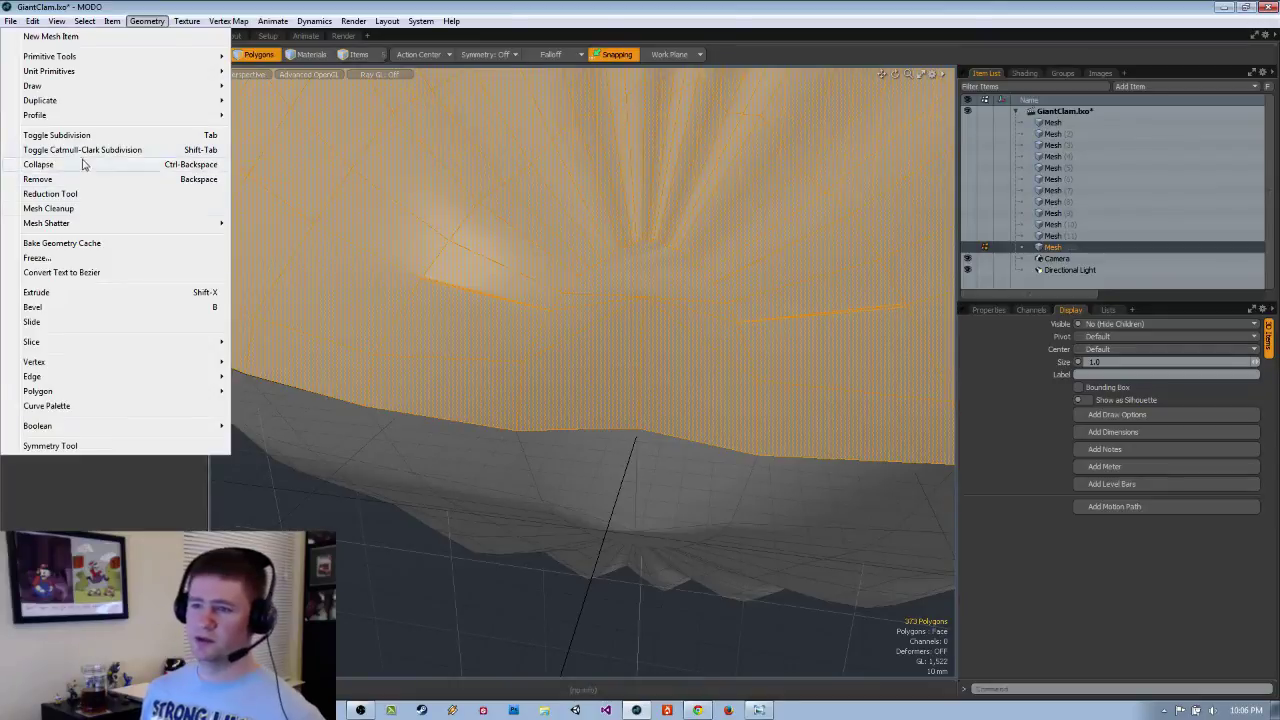
left_click(48, 208)
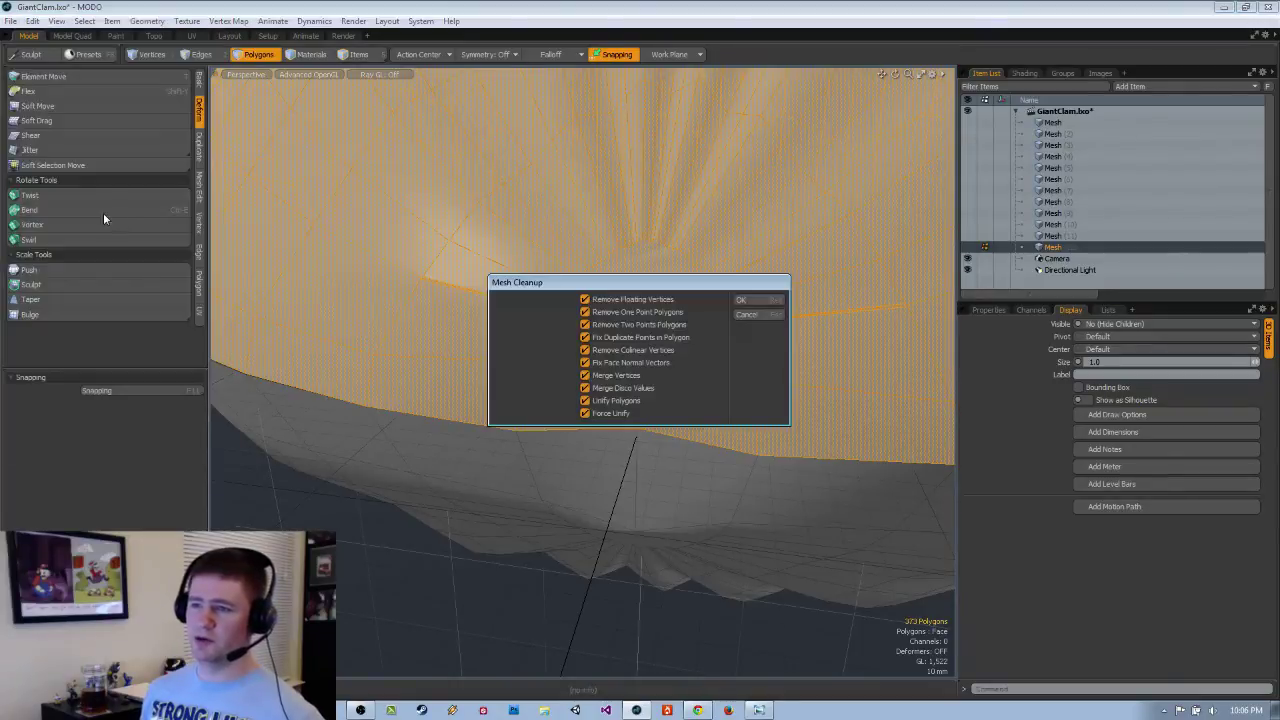
left_click(743, 300)
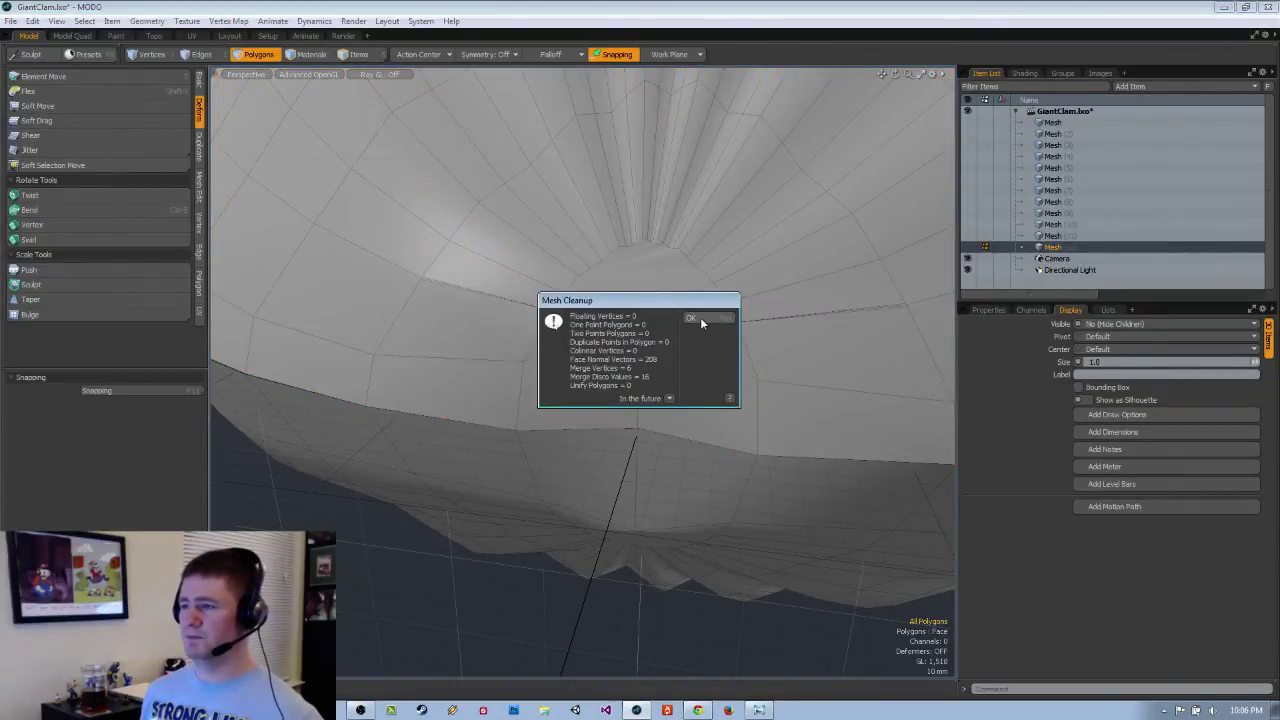
left_click(701, 319)
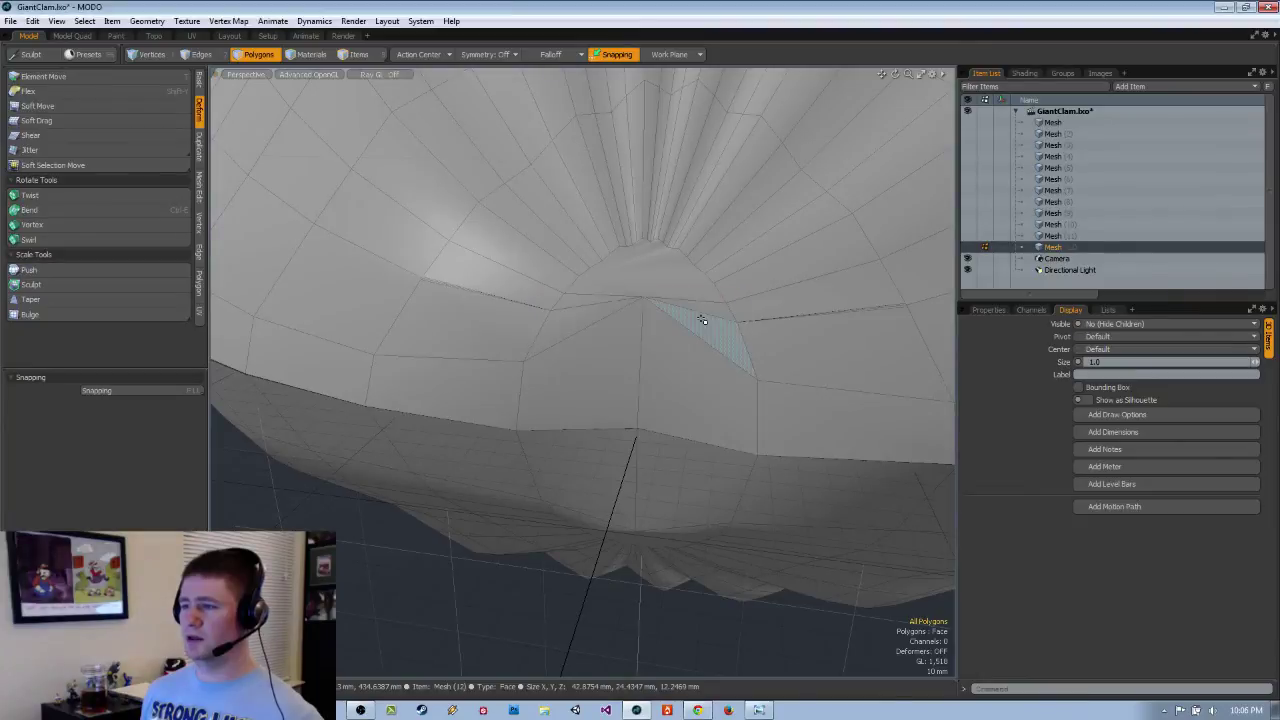
Preview the cleaned duplicate as a subdivision surface to examine the pinching beside the hinge, and return to polygon faces.
key("Tab")
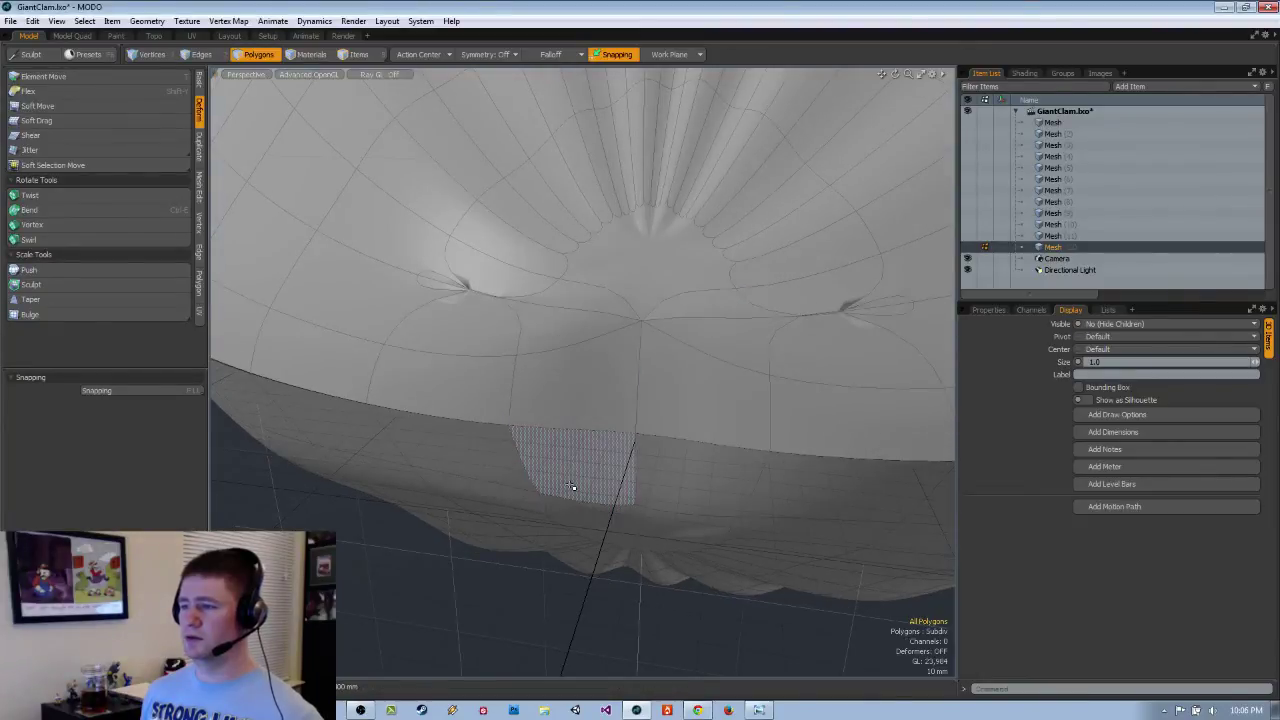
key("Tab")
scroll(560, 340, "up", 6)
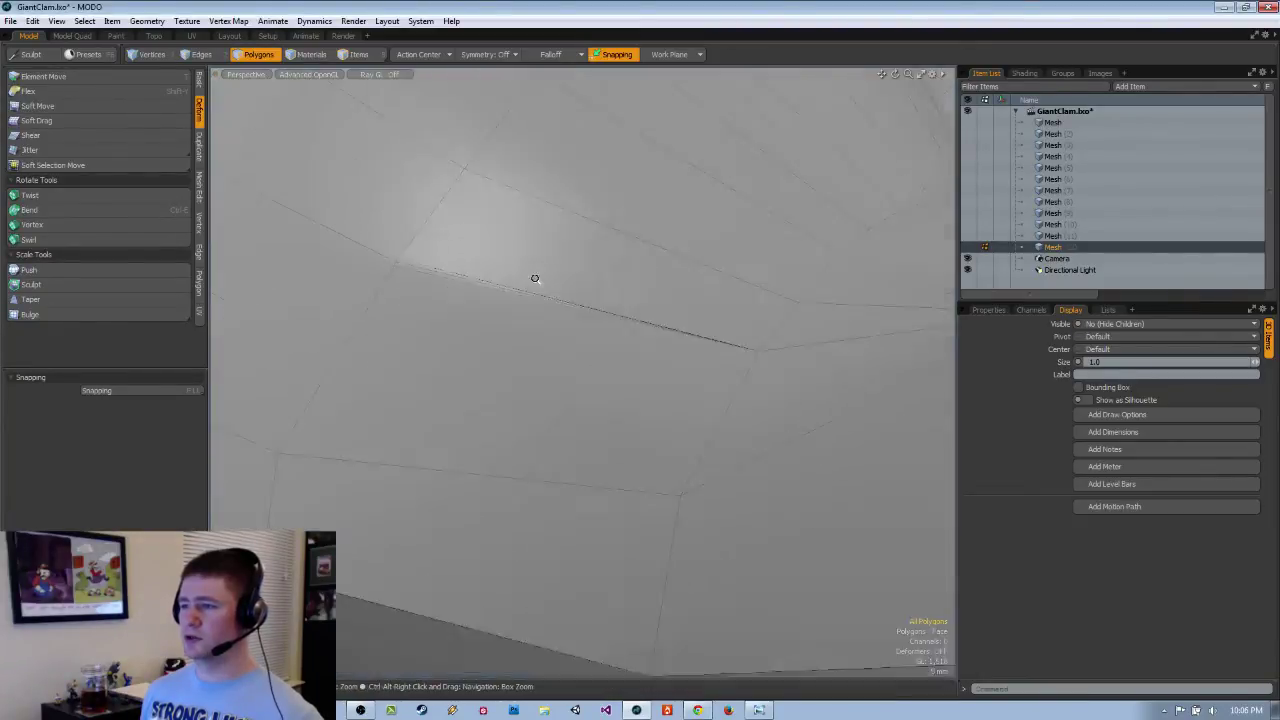
Try to delete the two closely spaced edges of the strip beside the hinge, and undo the deletion.
key("1")
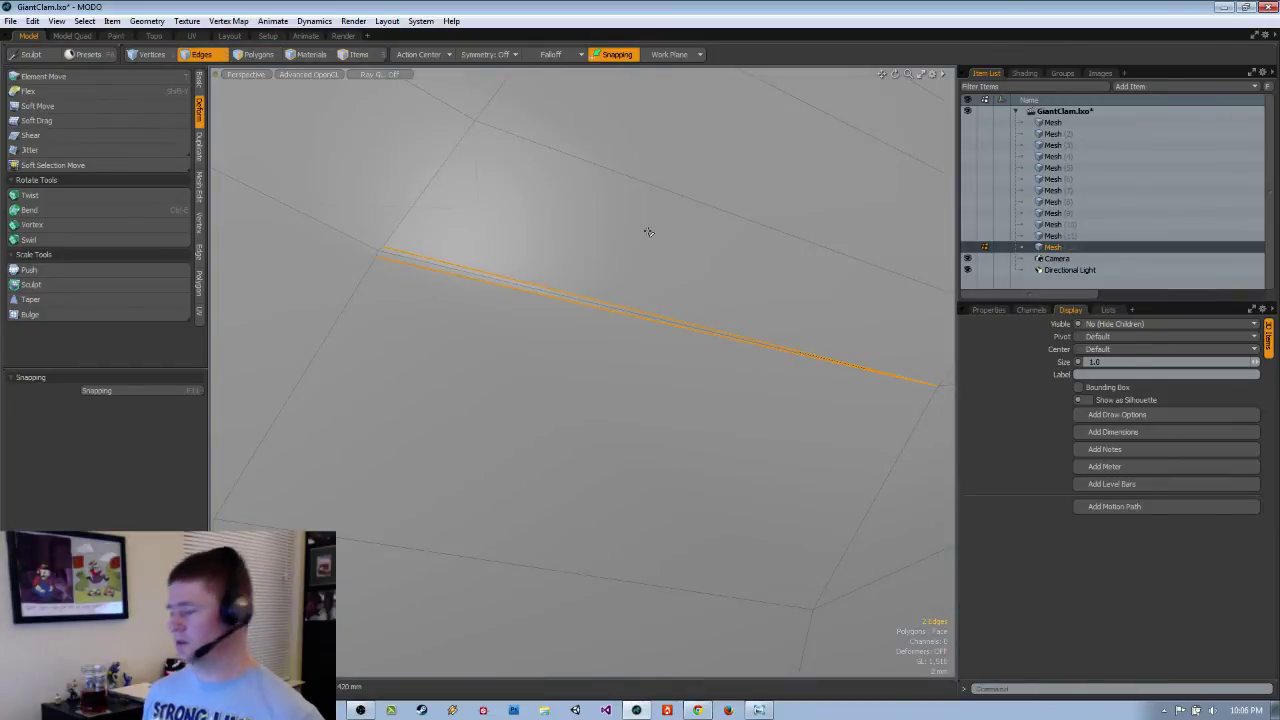
key("Delete")
left_click_drag(649, 232, 666, 380, "alt")
key("ctrl+z")
left_click_drag(645, 316, 431, 254, "alt")
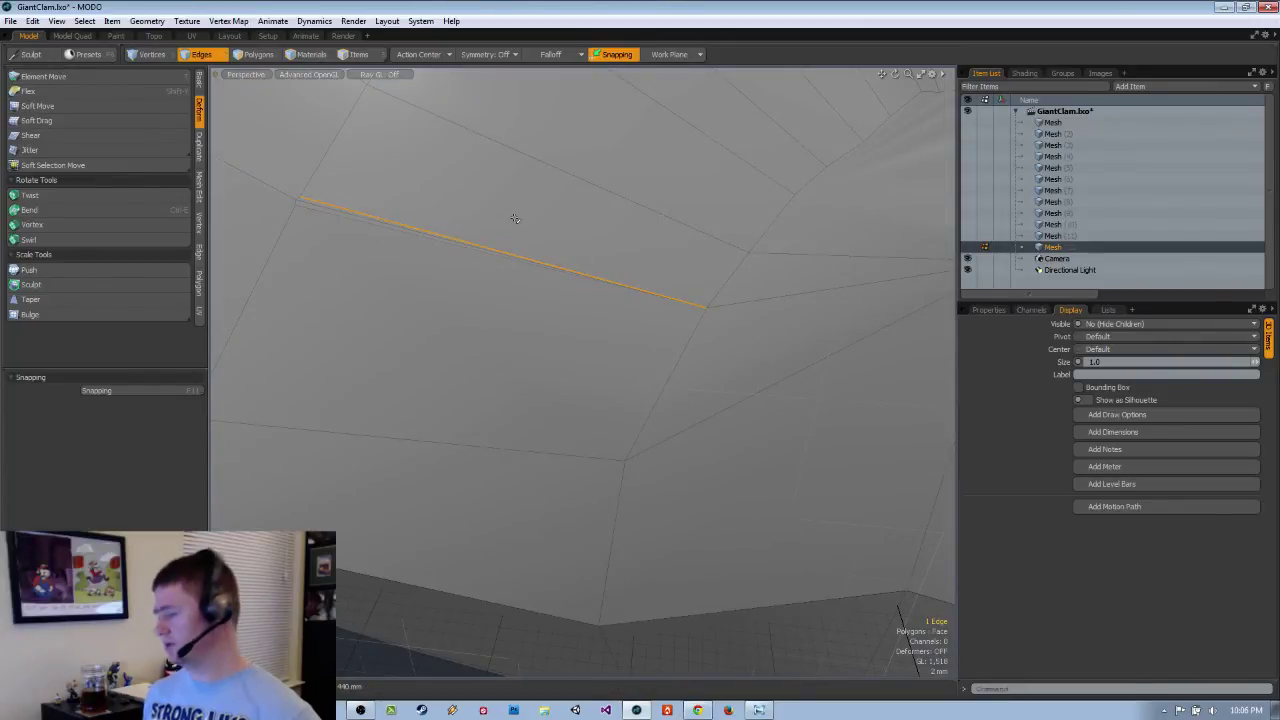
Delete the upper edge of the narrow strip and fill the upper part of the gap with a polygon from its four corner vertices.
key("Delete")
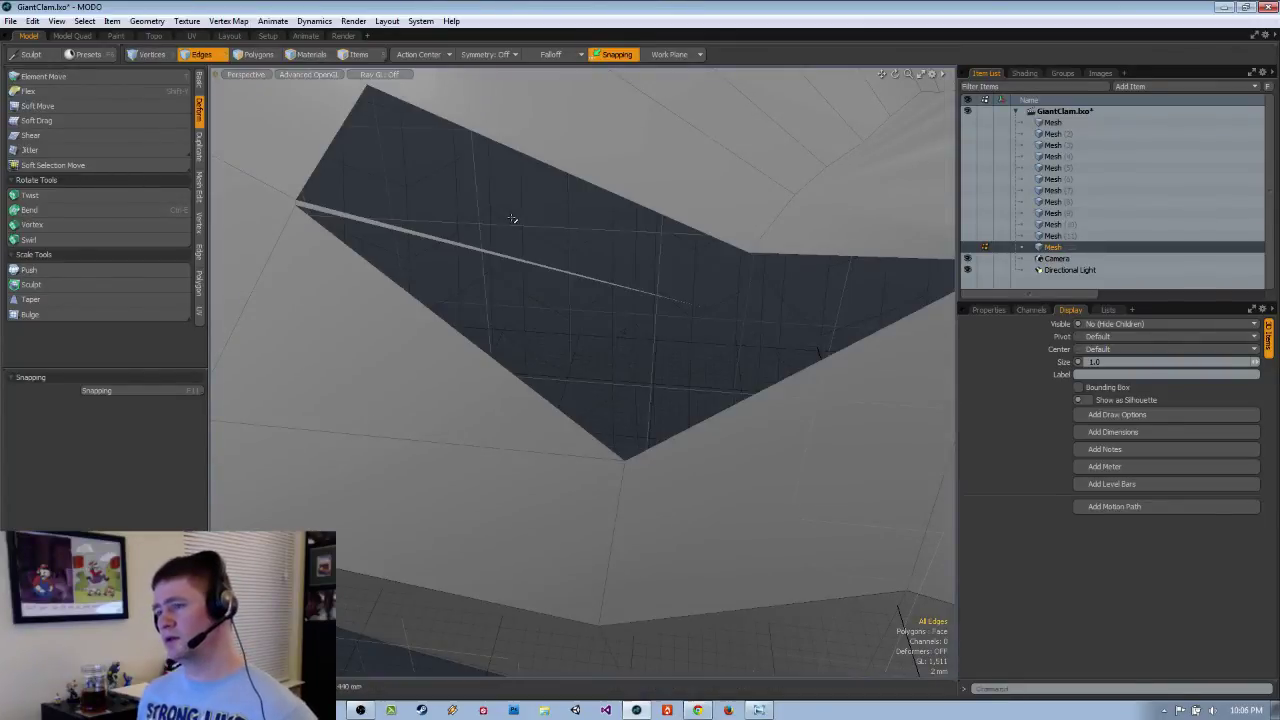
left_click_drag(512, 218, 540, 251, "alt")
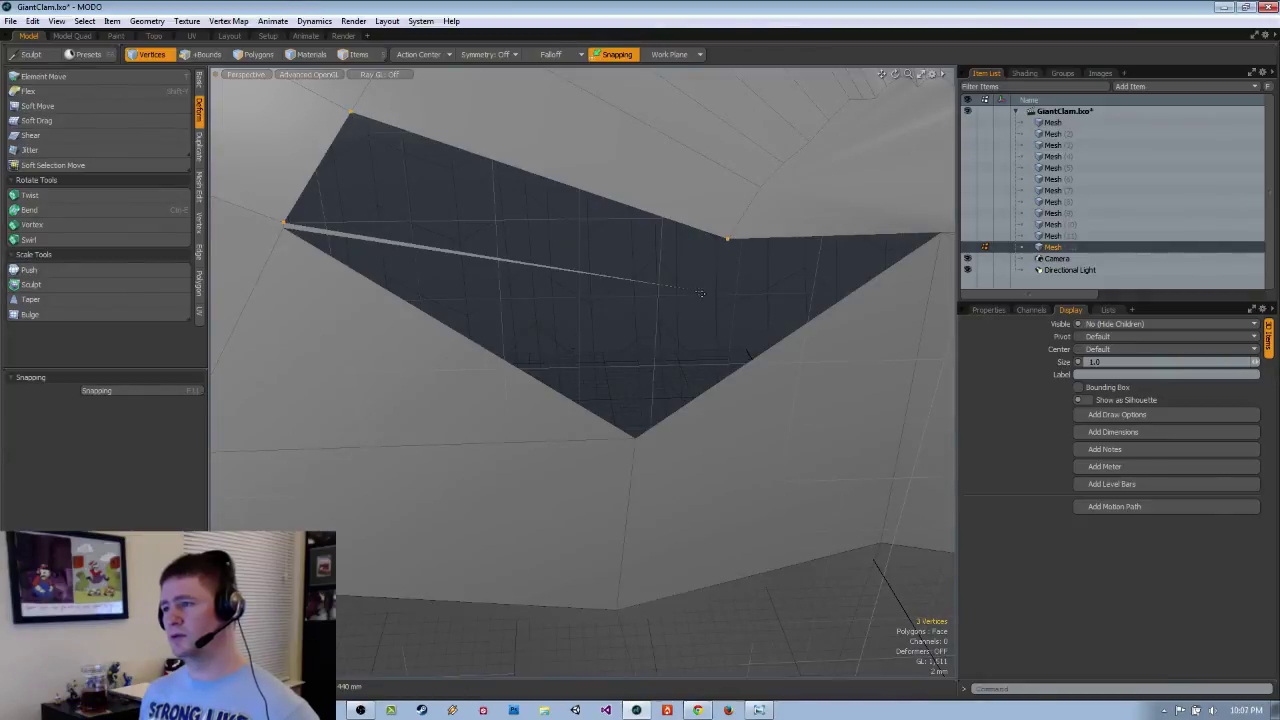
key("p")
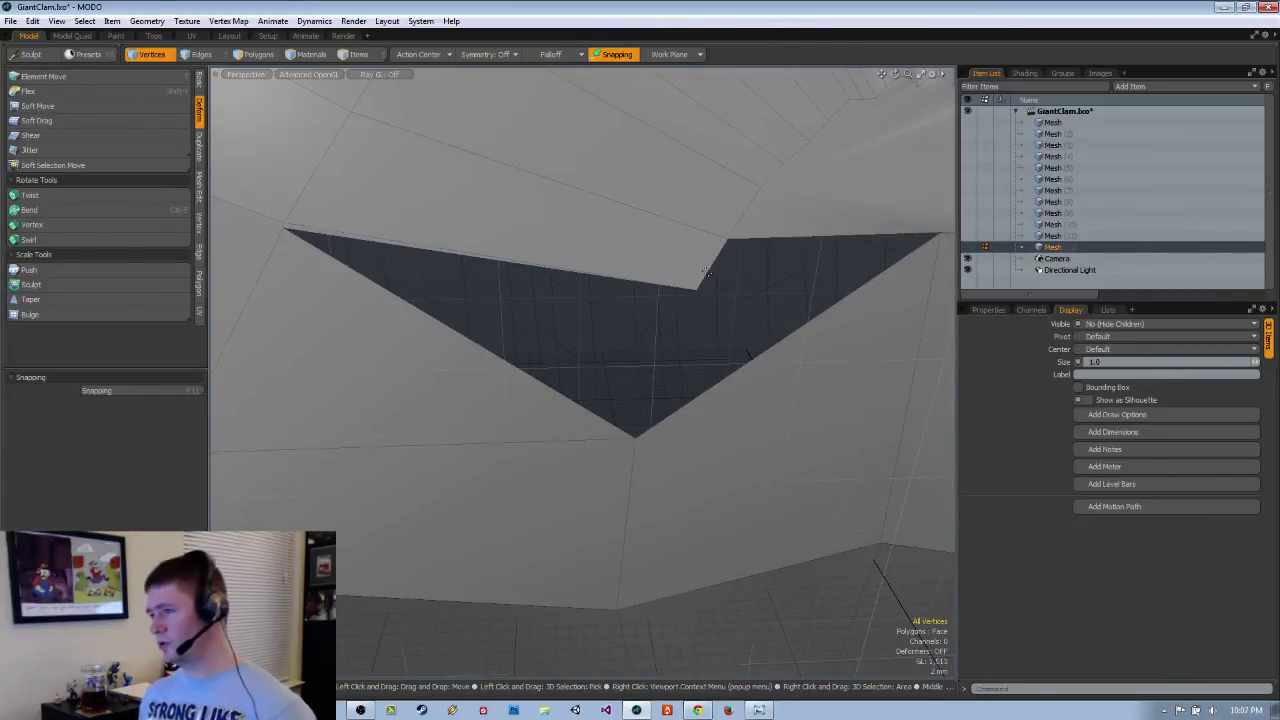
Delete the thin sliver polygon and the adjoining polygon below it, and remove the leftover vertex at their shared outer corner.
left_click_drag(491, 320, 551, 306, "alt")
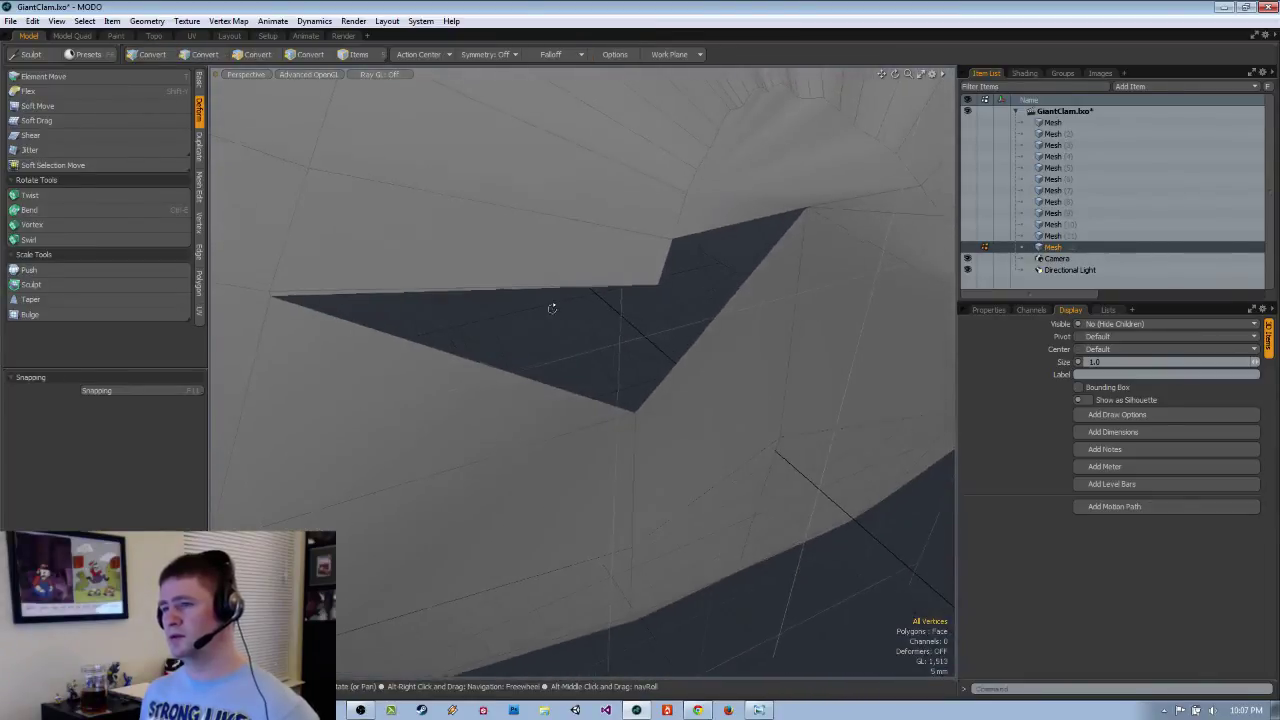
mouse_move(306, 296)
left_mouse_down("ctrl+alt")
mouse_move(329, 294)
mouse_move(314, 298)
left_mouse_up("ctrl+alt")
key("space")
key("space")
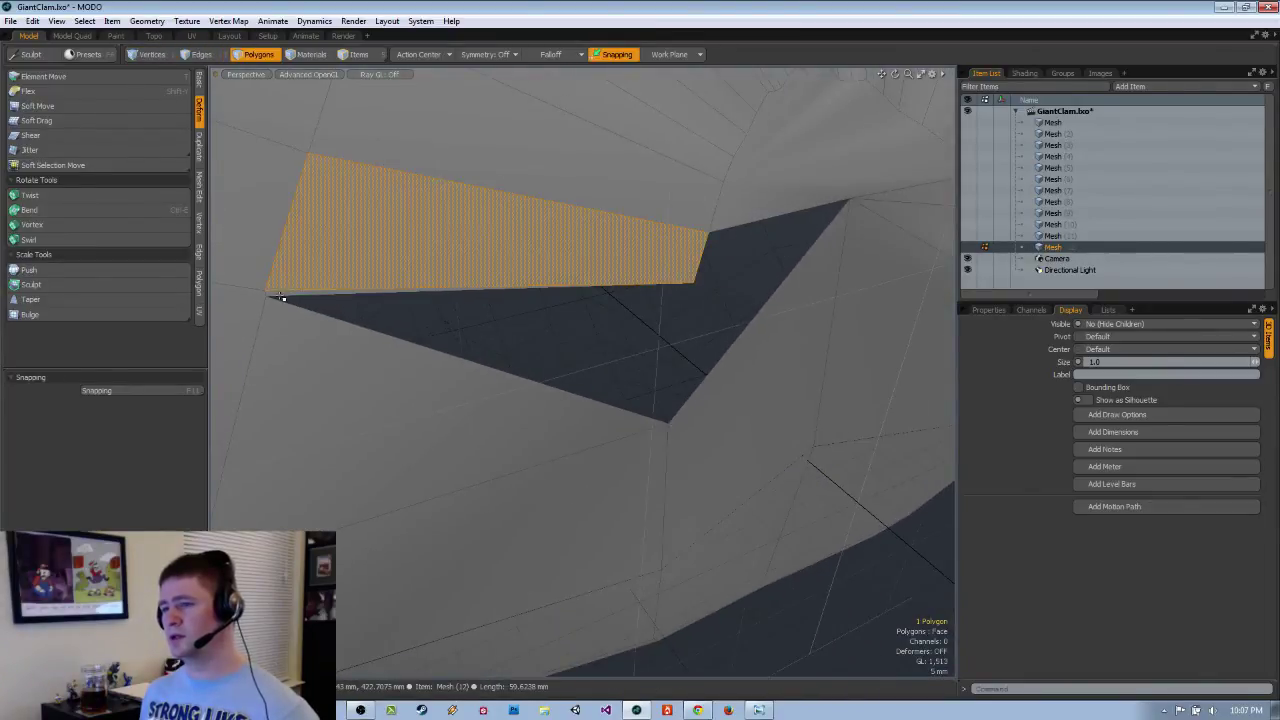
left_click(284, 306)
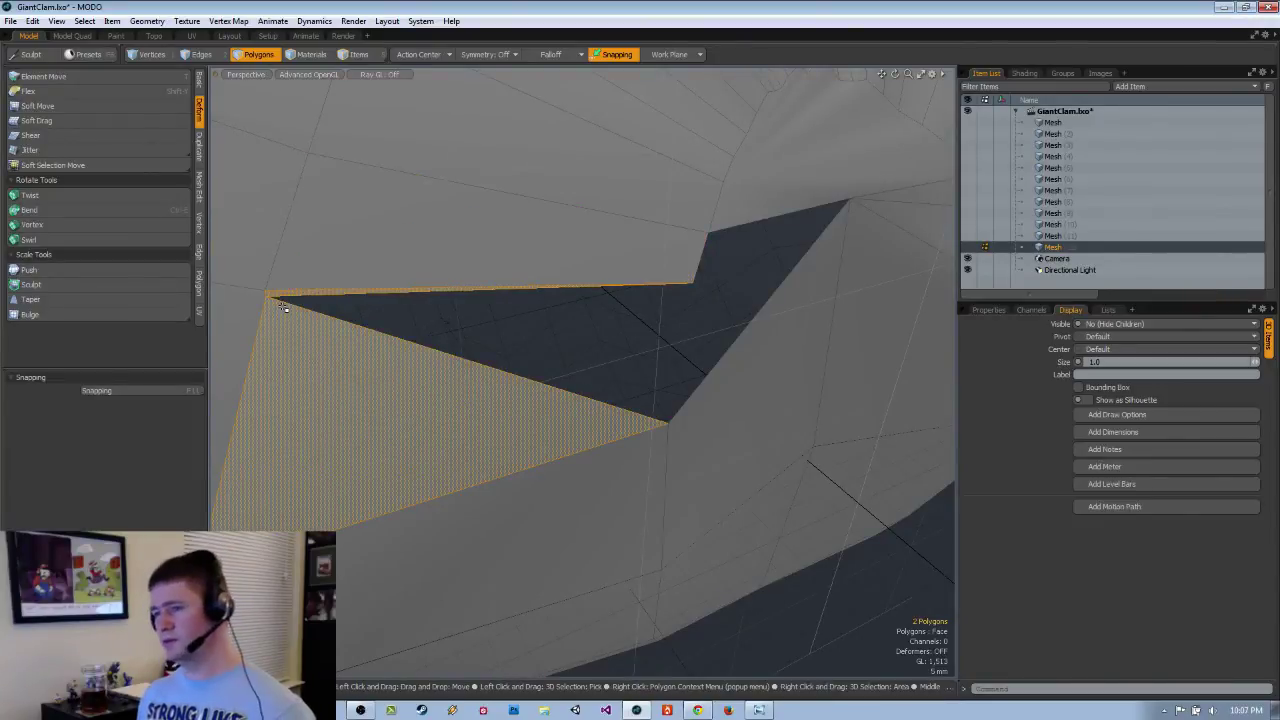
key("Delete")
key("ctrl+z")
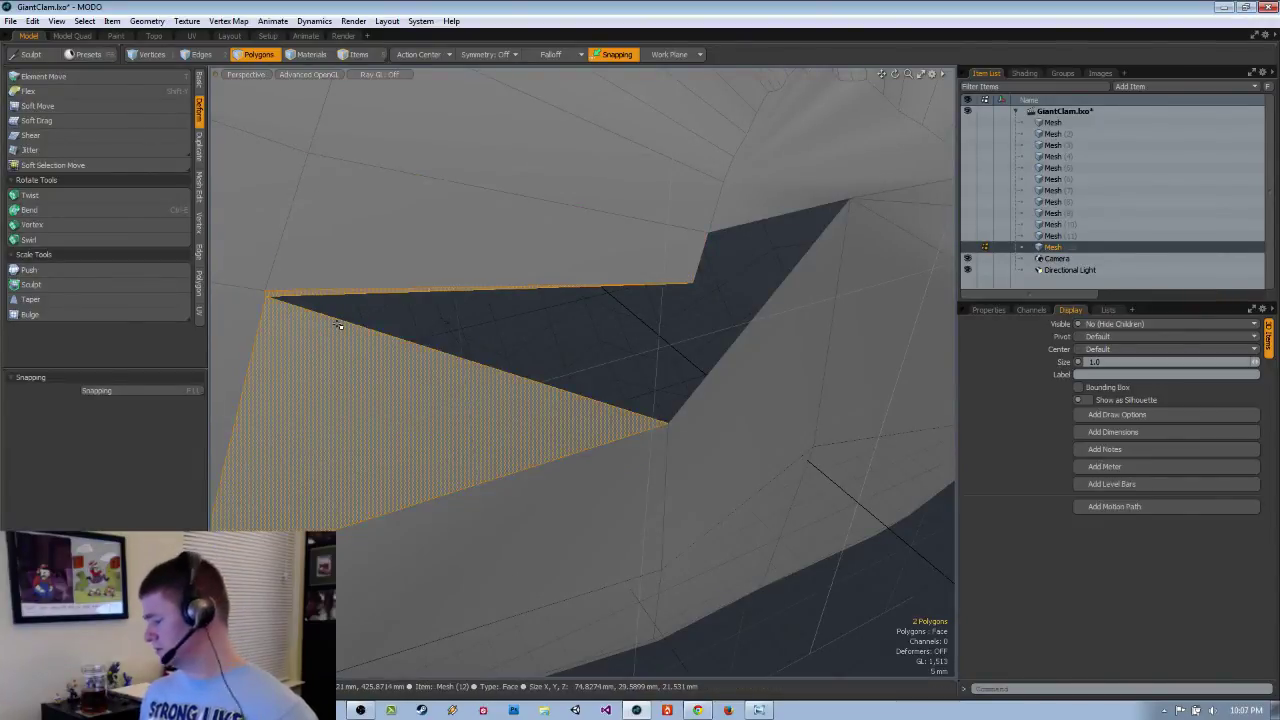
key("Delete")
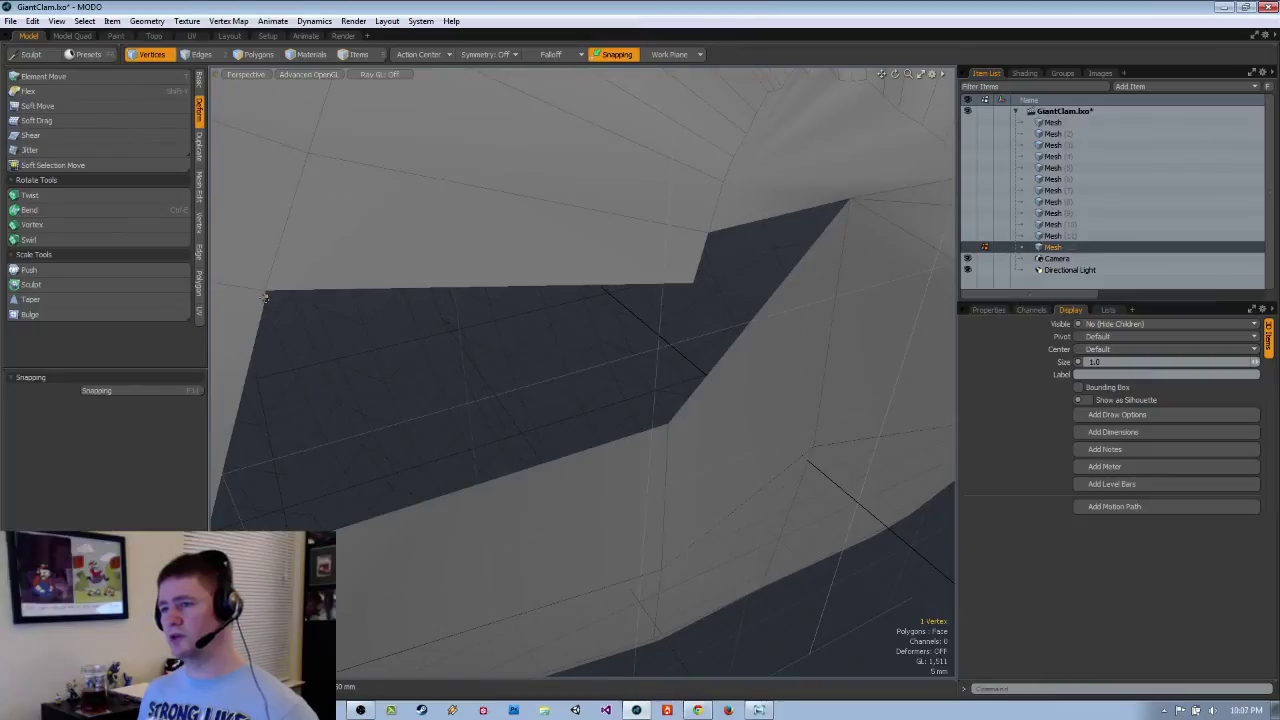
left_click_drag(323, 286, 337, 400, "ctrl+alt")
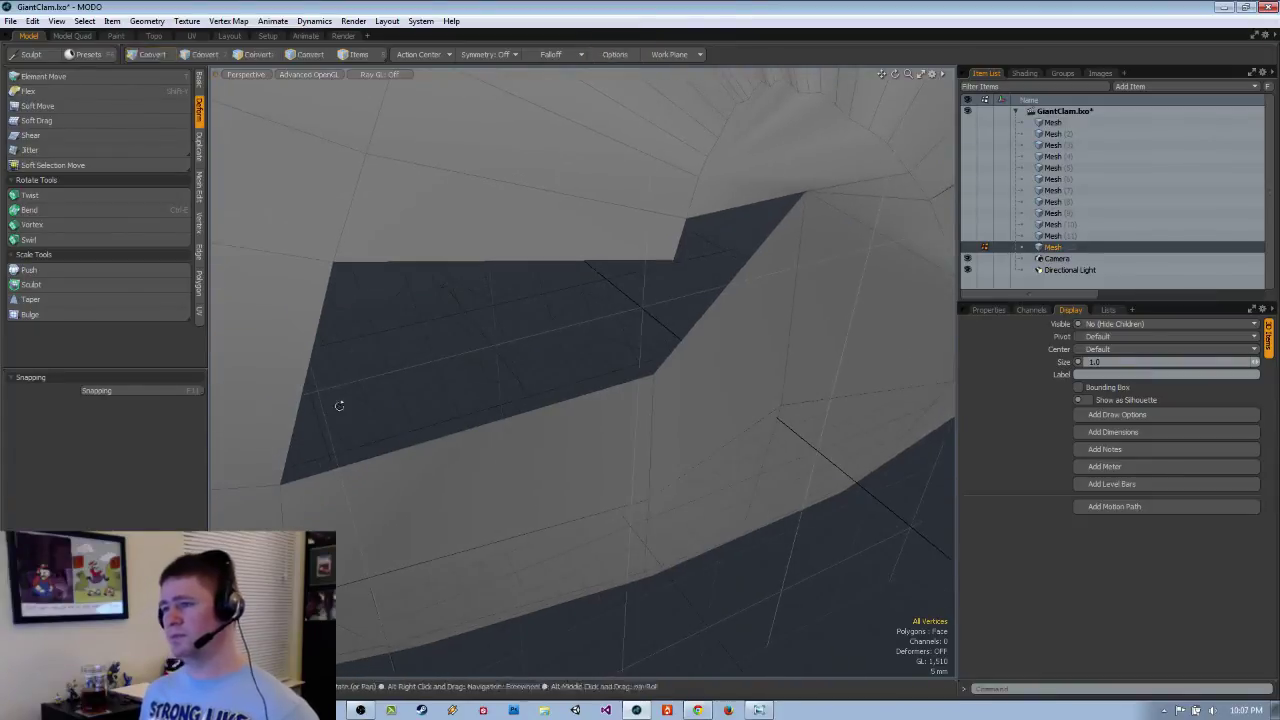
Fill the lower gap with a polygon from its four corner vertices, and close the remaining hole beside the hinge from its border edges.
left_click_drag(336, 265, 586, 343, "alt")
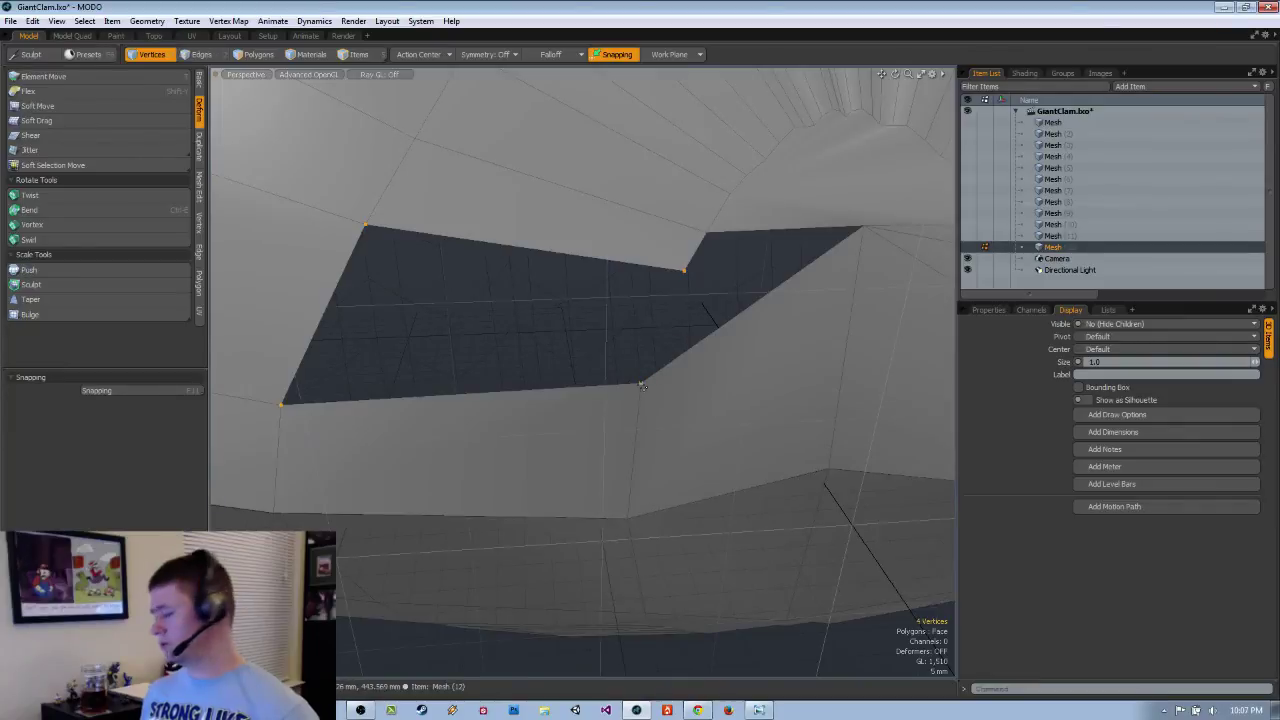
key("p")
left_click_drag(691, 371, 583, 379, "alt+shift")
key("2")
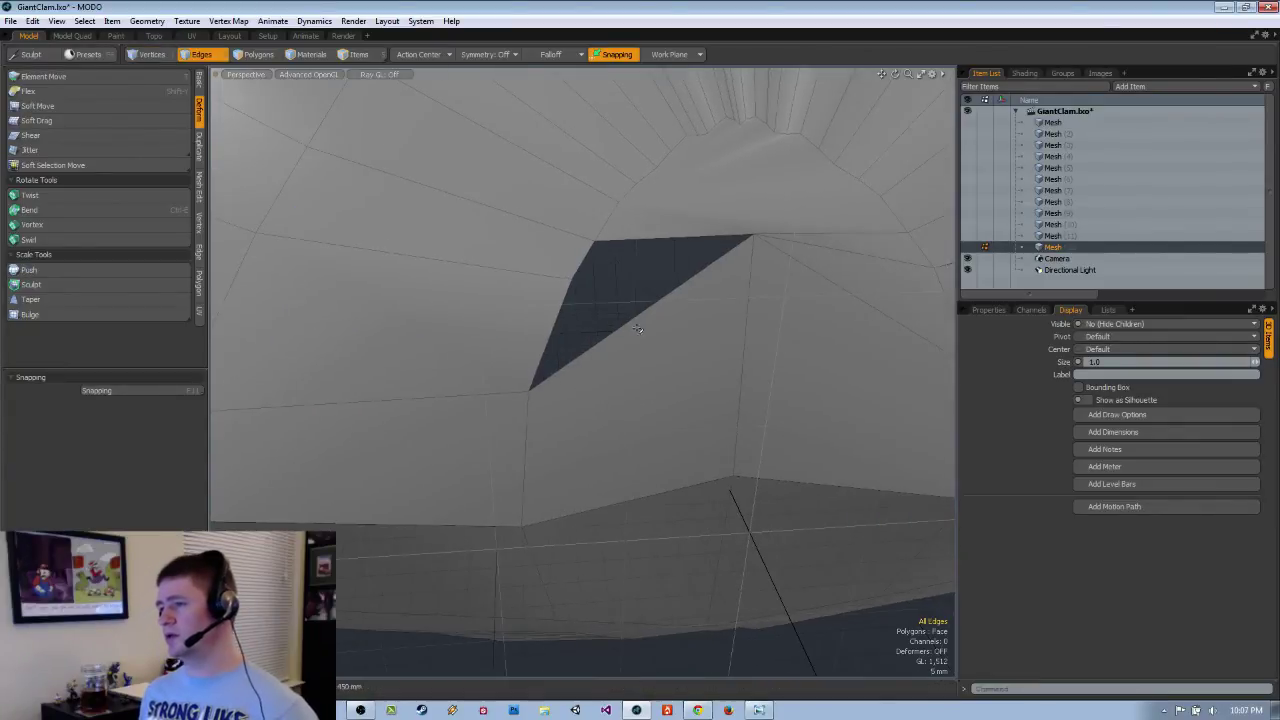
double_click(646, 310)
key("p")
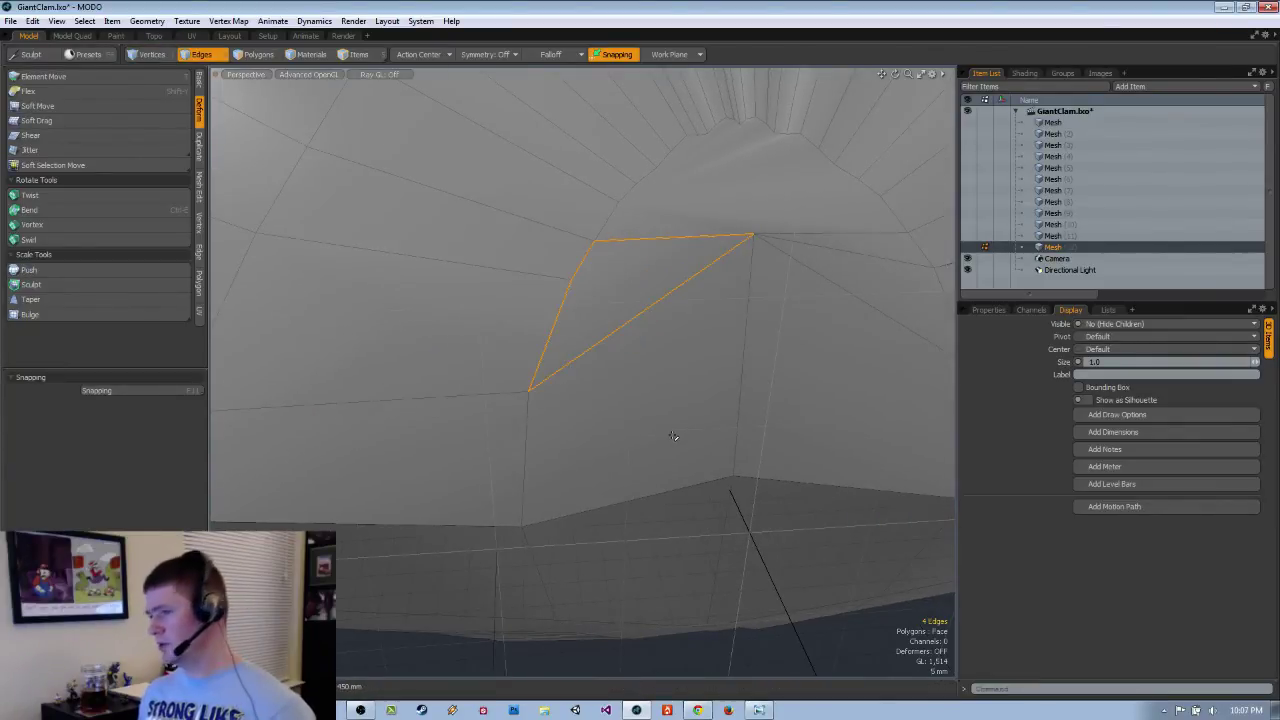
Turn off snapping and use Edge Slice to split the filled polygon from its outer side vertex to the hinge's centre vertex.
left_click_drag(673, 436, 583, 445, "alt")
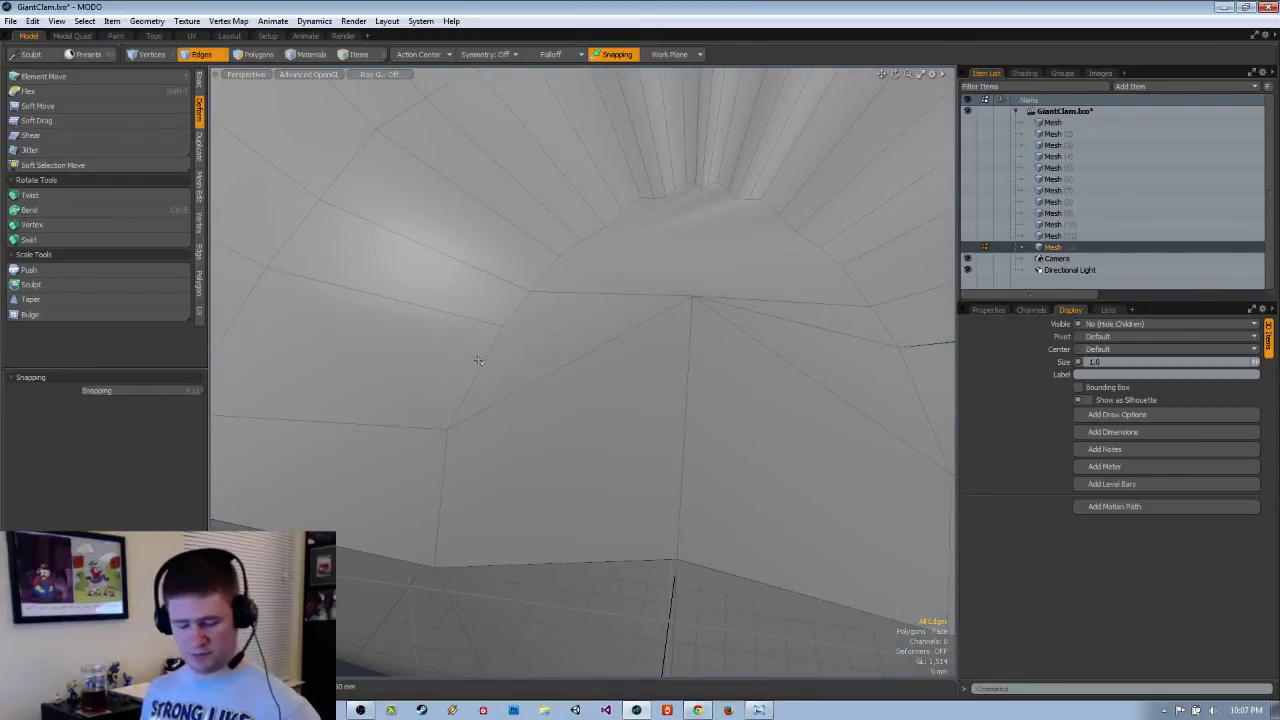
key("alt+c")
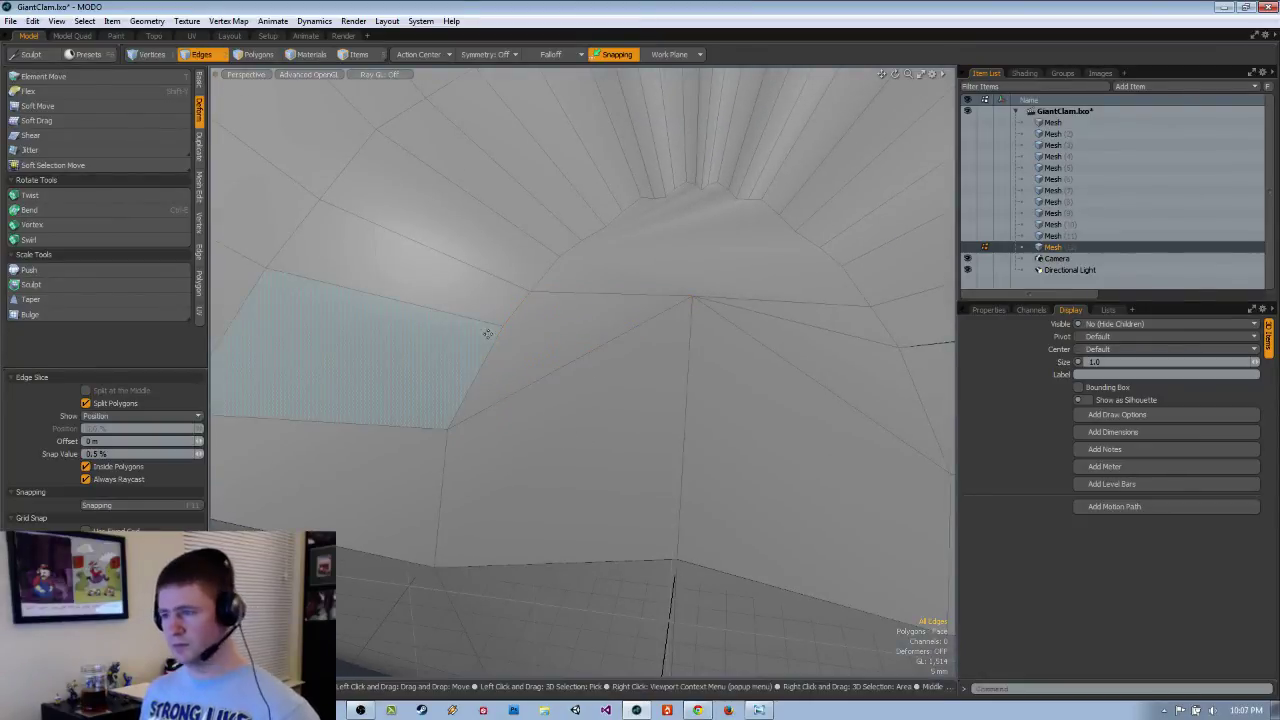
left_click(612, 54)
left_click(503, 325)
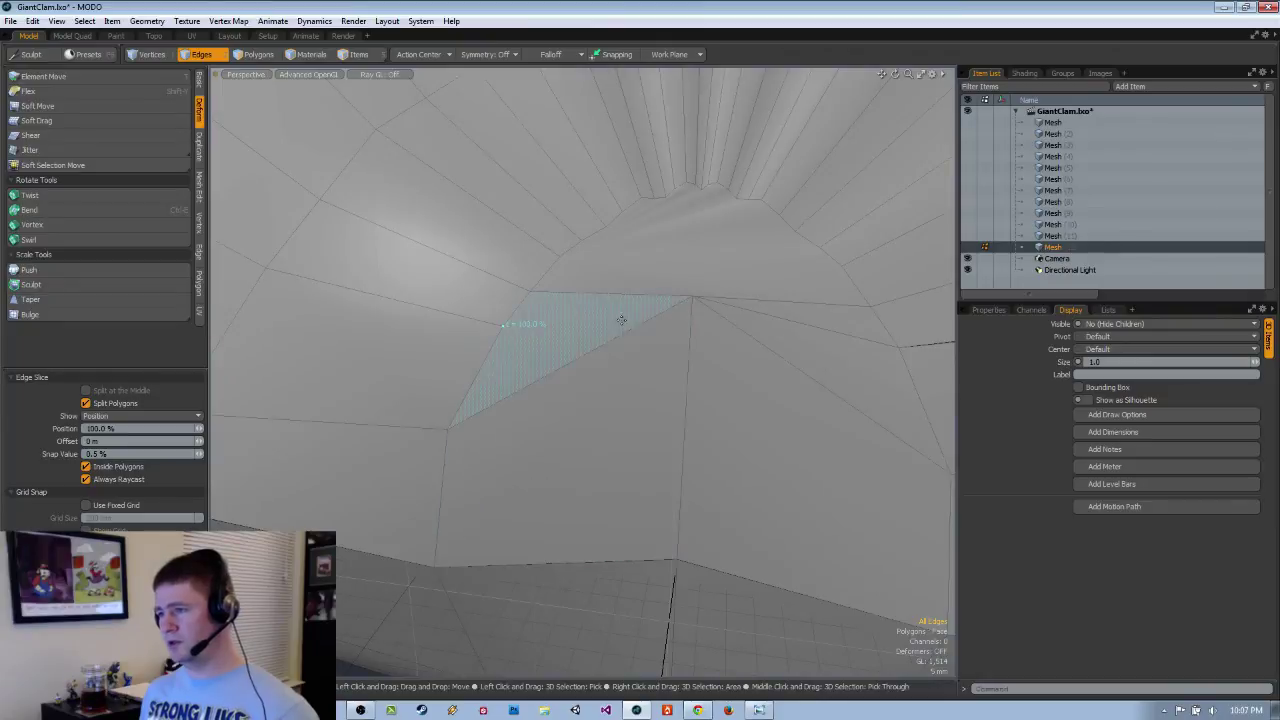
Examine the closely spaced edges on the opposite side of the hinge, selecting one of them.
left_click_drag(619, 338, 559, 360, "alt")
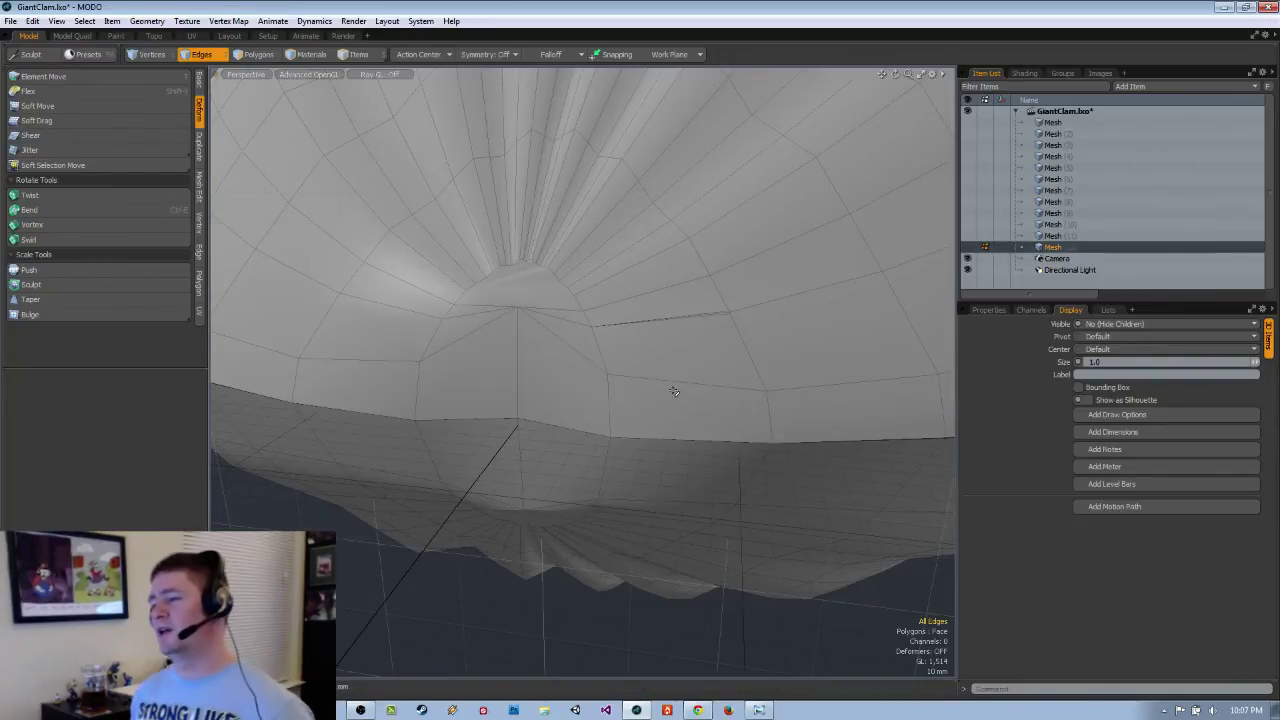
left_click_drag(674, 391, 647, 357, "alt")
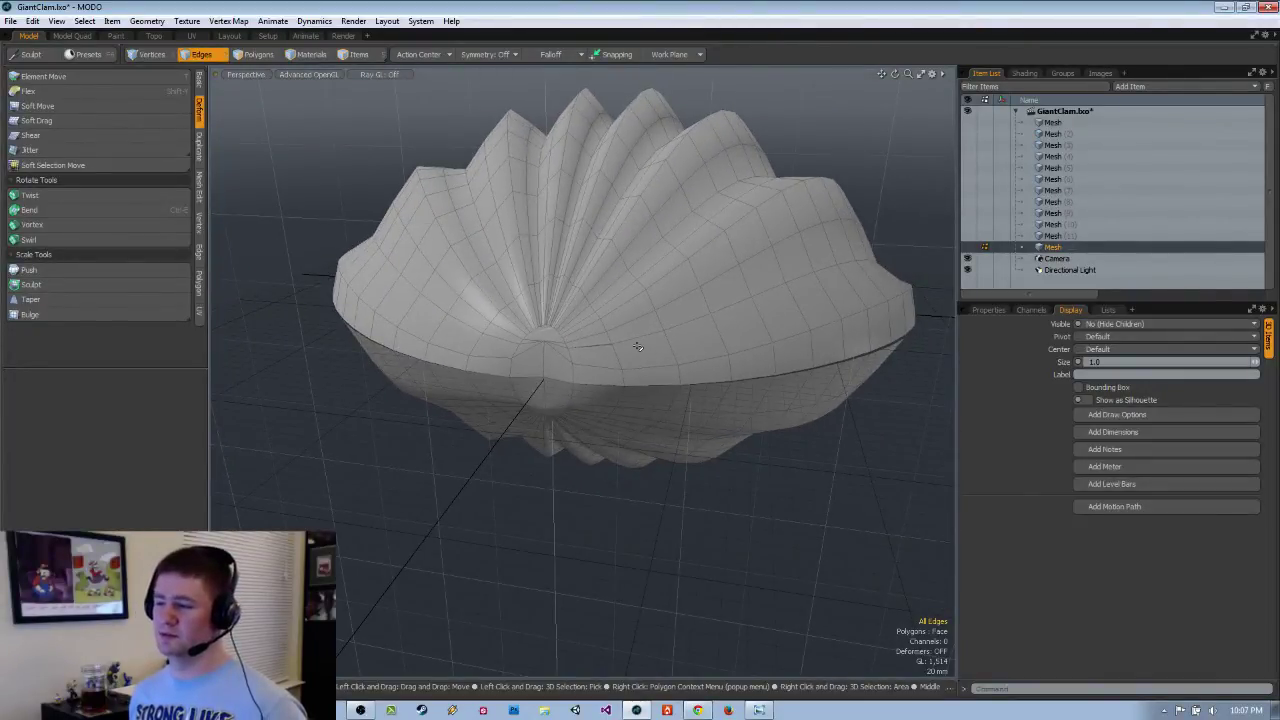
left_click_drag(597, 351, 900, 320, "ctrl+alt")
left_click(757, 349)
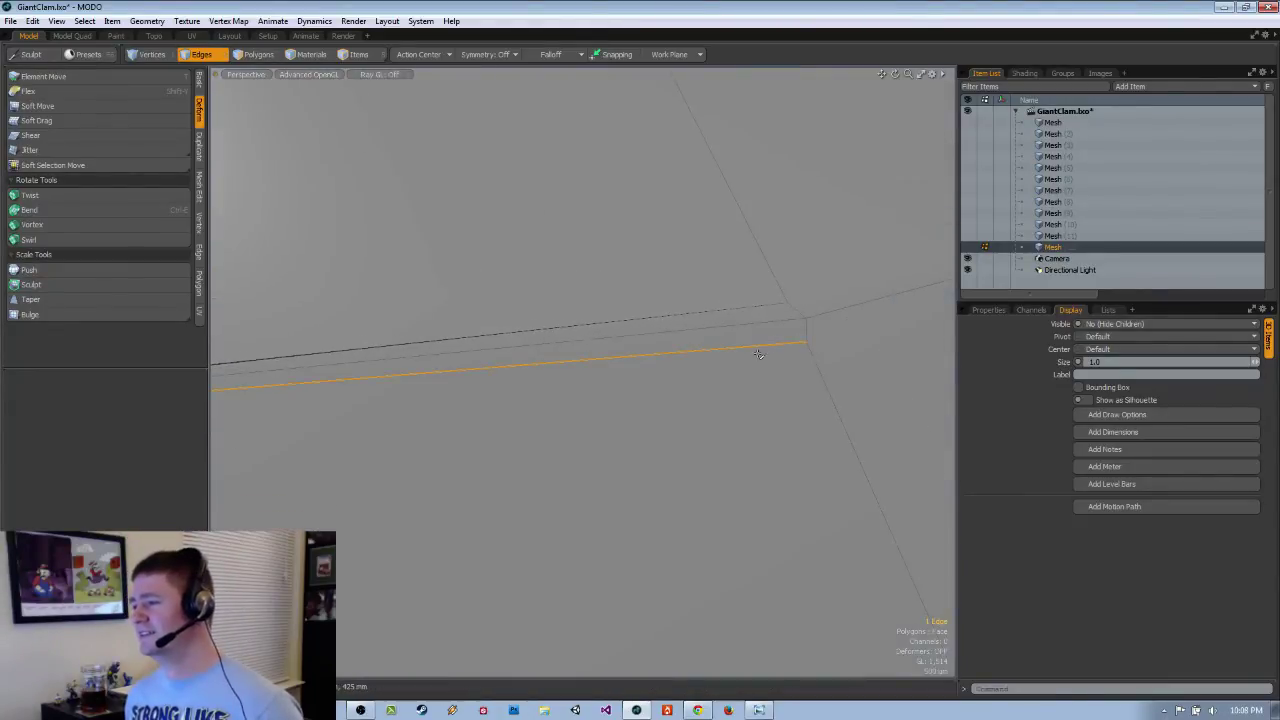
left_click_drag(714, 366, 563, 350, "alt")
Use Edge Slice to split the rounded hinge polygon from its upper middle vertex to the hinge's centre vertex.
key("alt+c")
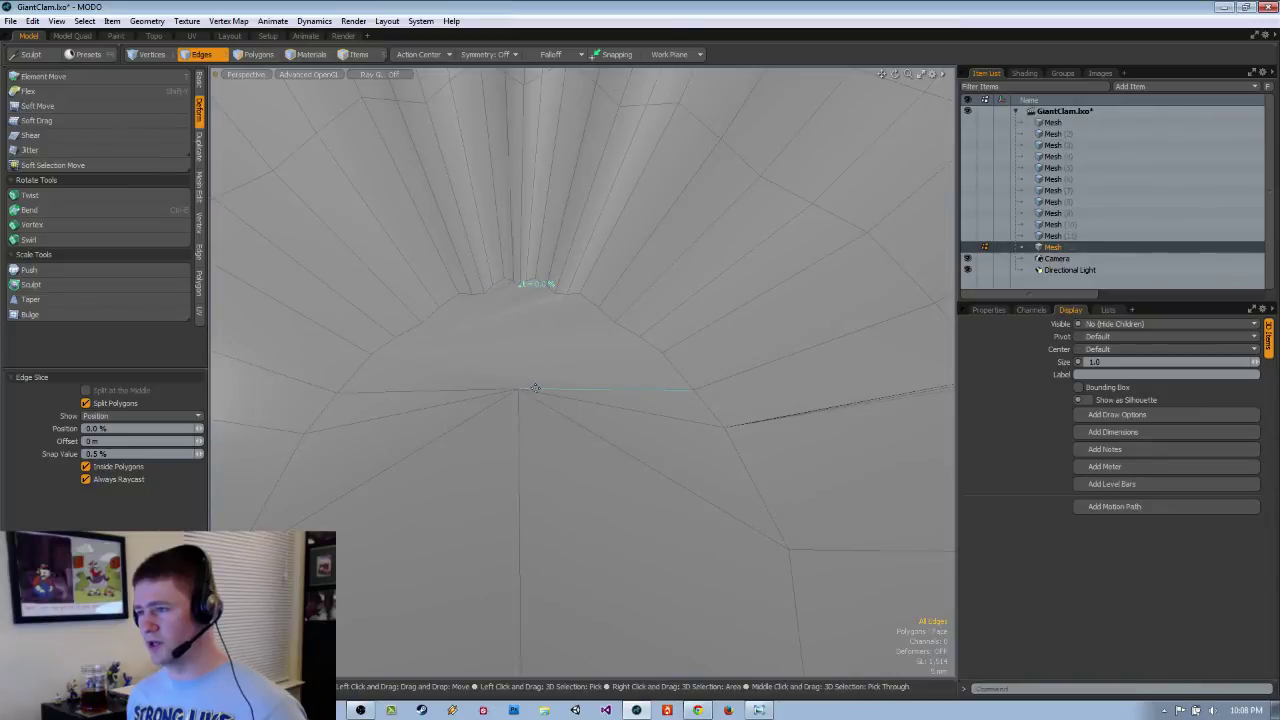
scroll(640, 363, "down", 5)
key("space")
Select the edge loop running down the centre of the upper shell and split the mesh along it.
key("space")
key("space")
key("space")
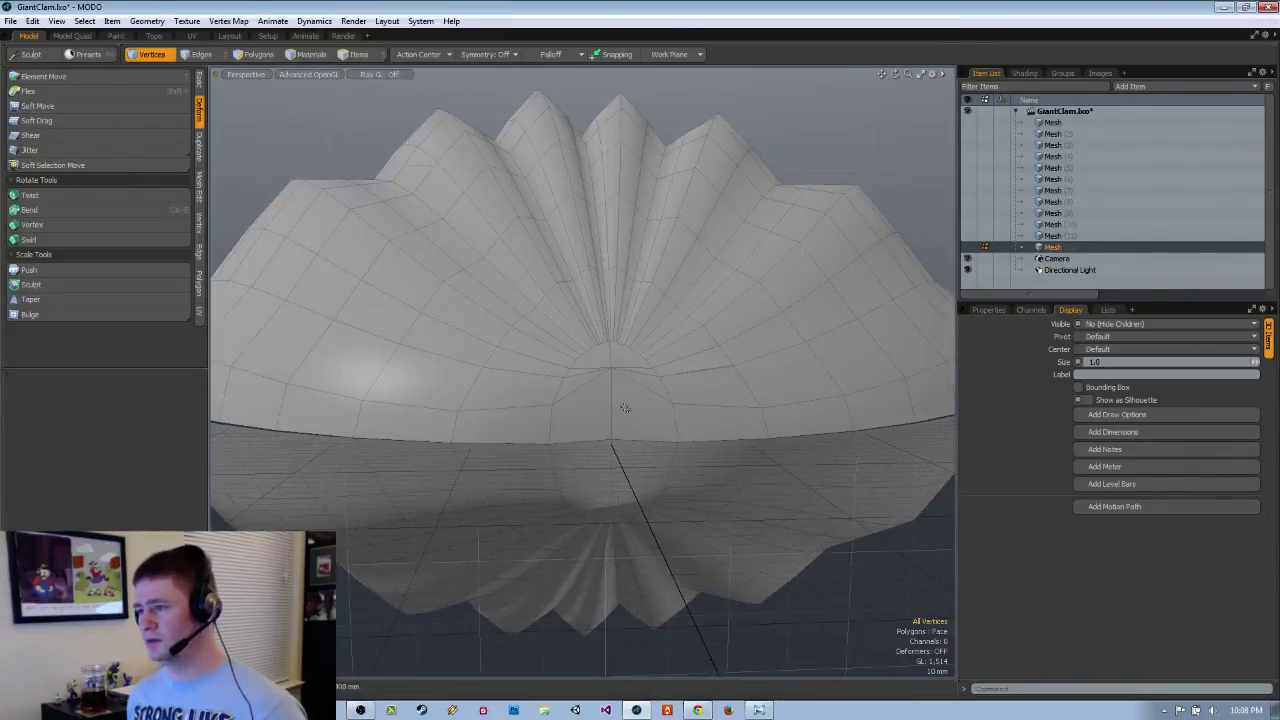
left_click(620, 413)
key("2")
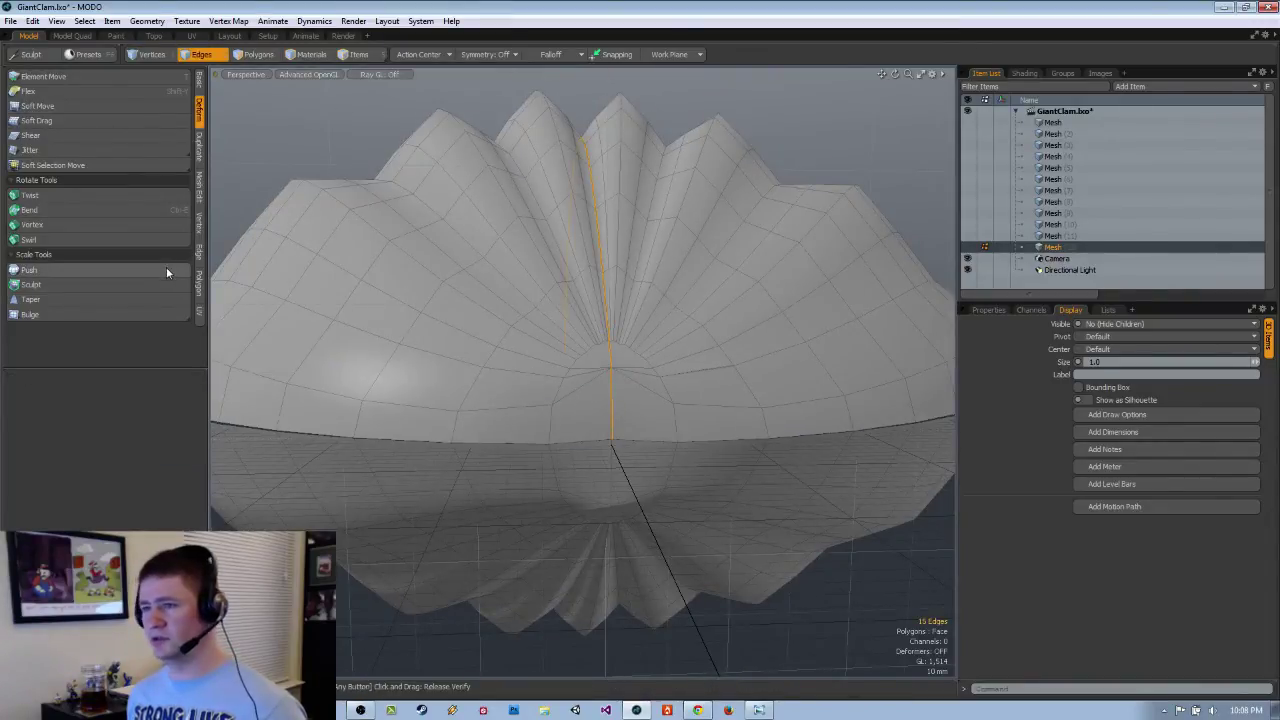
left_click(198, 252)
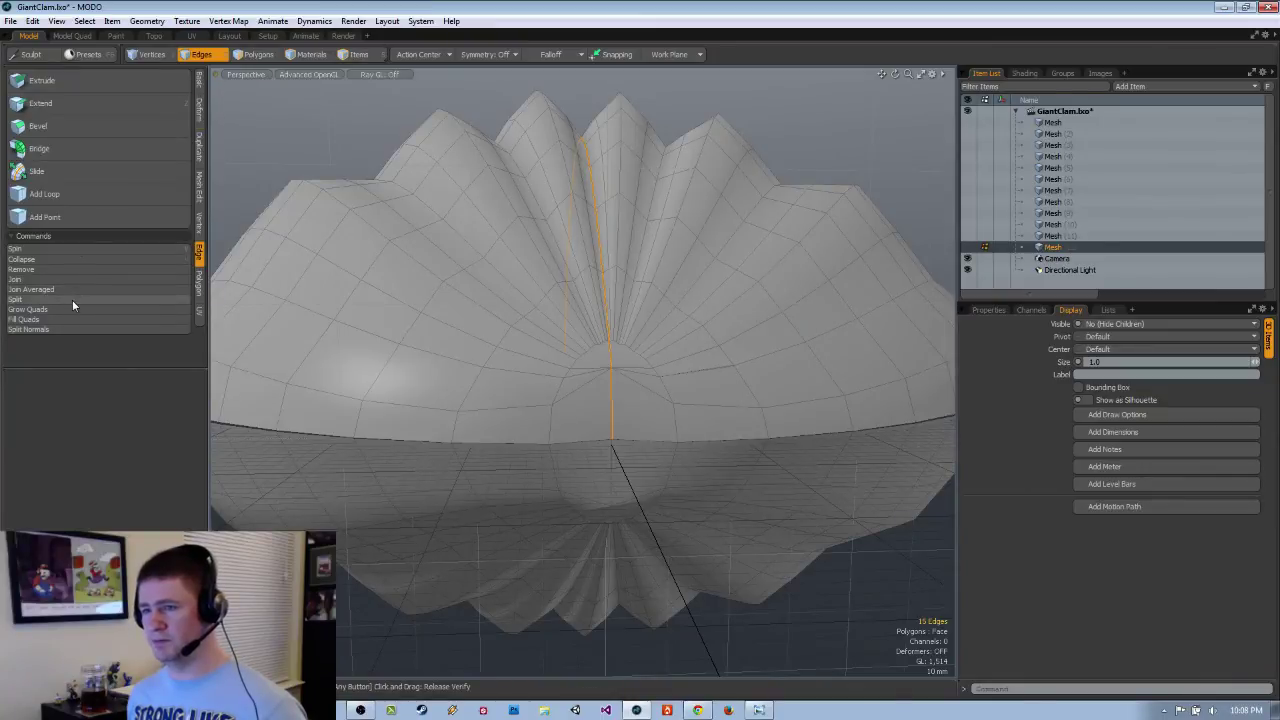
Select the connected polygons of the upper shell's right half and delete them.
key("3")
double_click(619, 398)
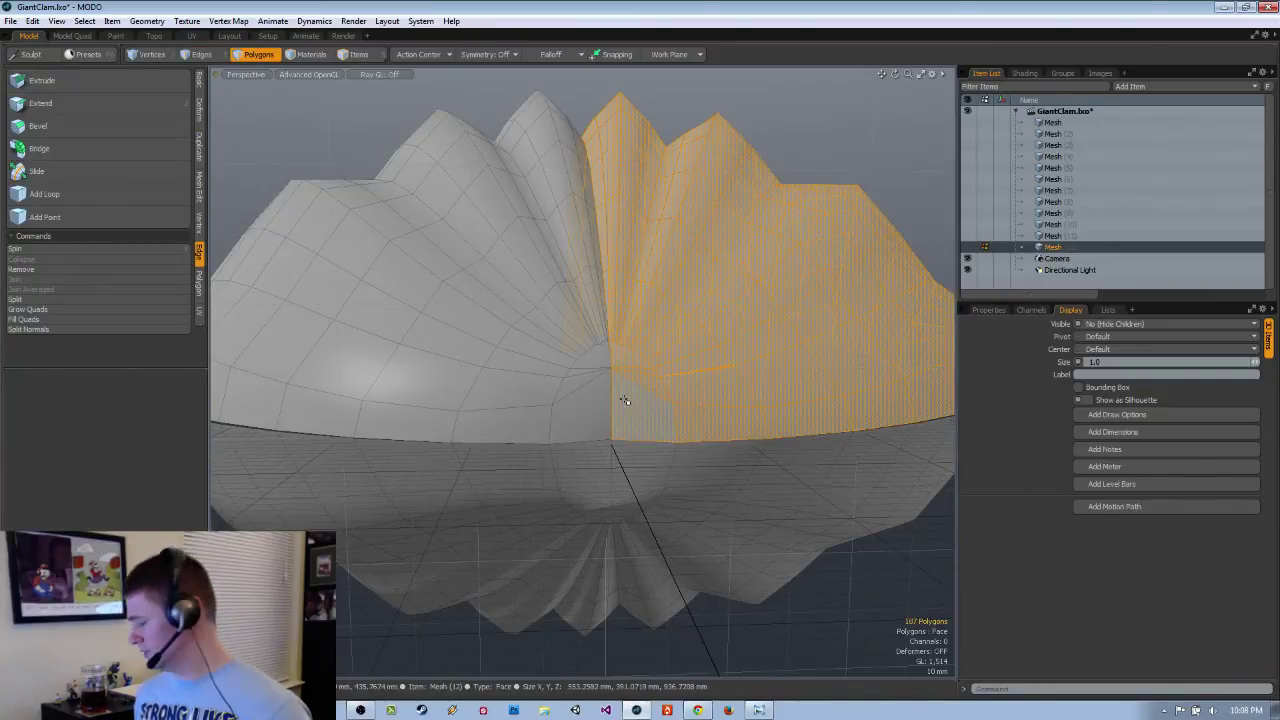
key("Delete")
Select the whole remaining half of the upper shell and mirror it across the X axis.
double_click(581, 390)
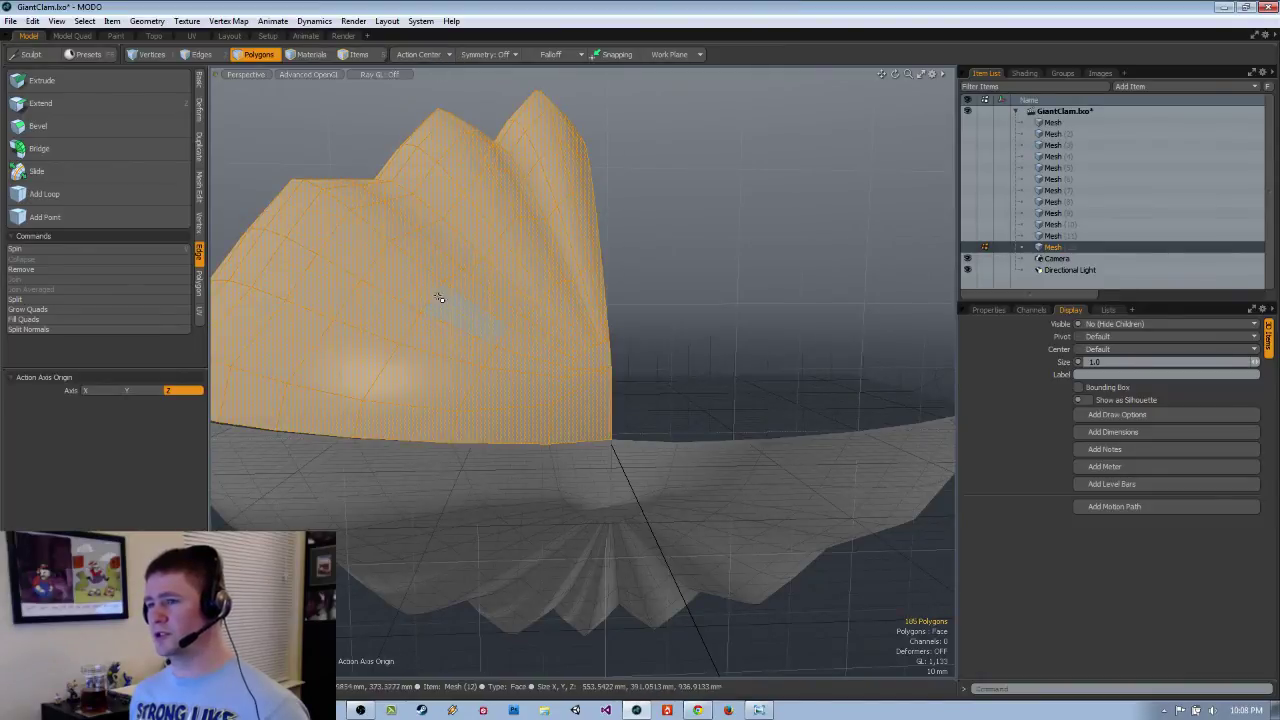
left_click(198, 117)
left_click(200, 142)
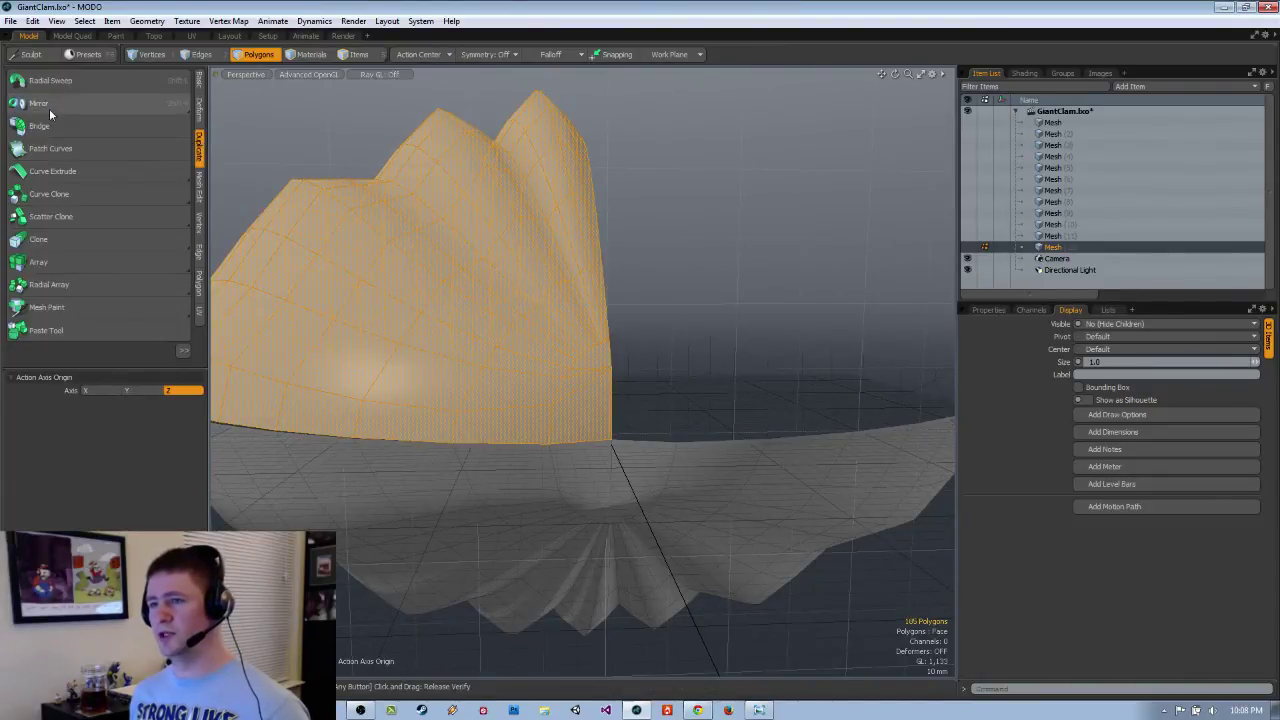
left_click(40, 103)
left_click(128, 391)
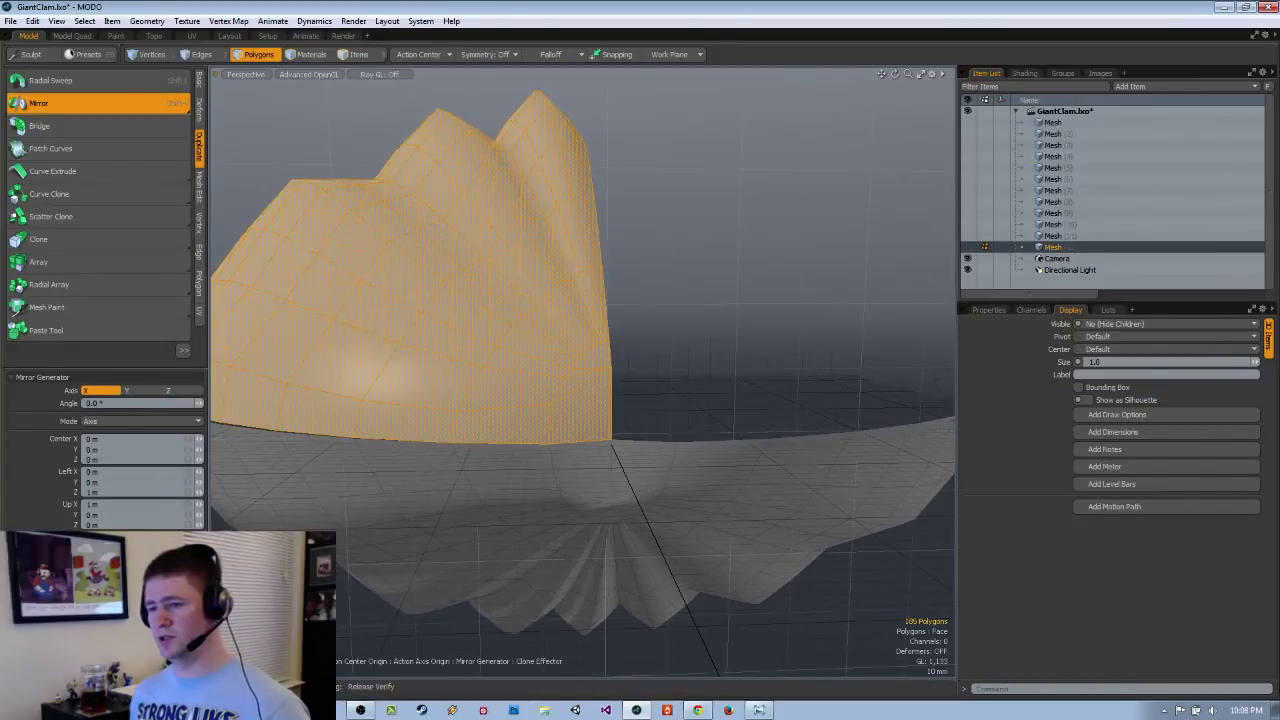
left_click(719, 323)
key("q")
Select all polygons of both shell halves and merge the vertices along their centre seam.
left_click_drag(583, 395, 626, 398)
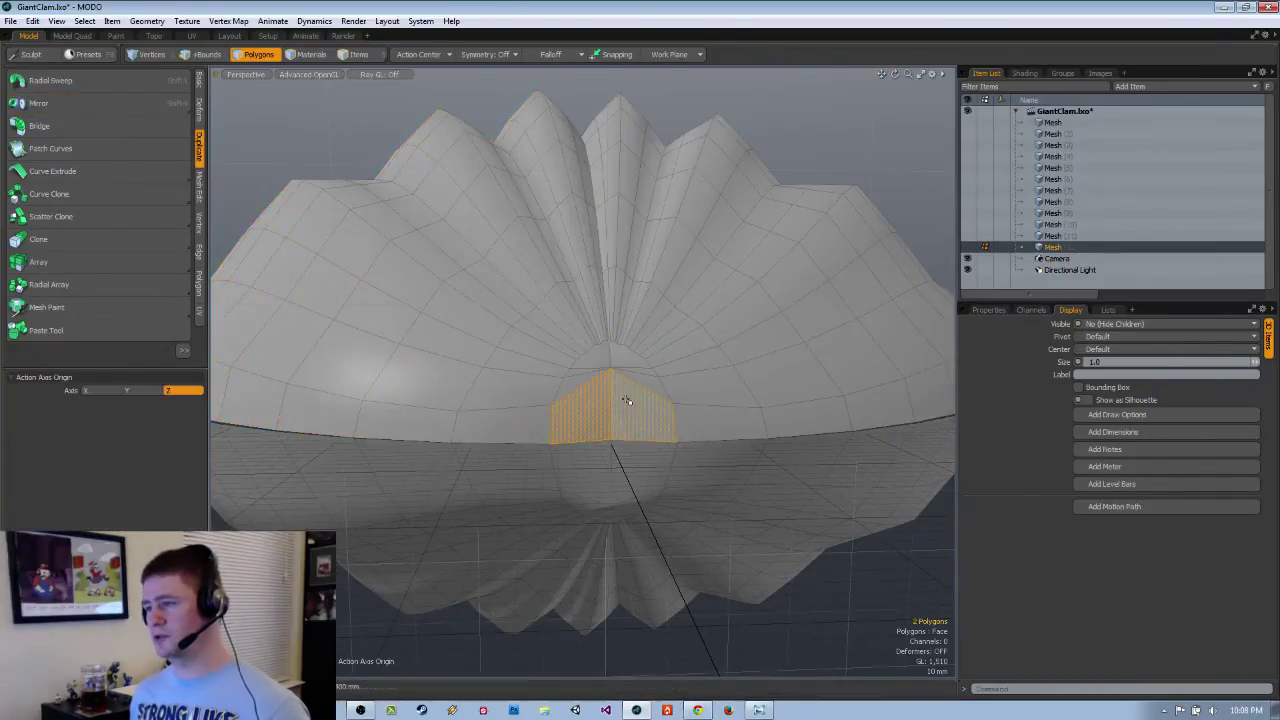
key("]")
left_click(199, 222)
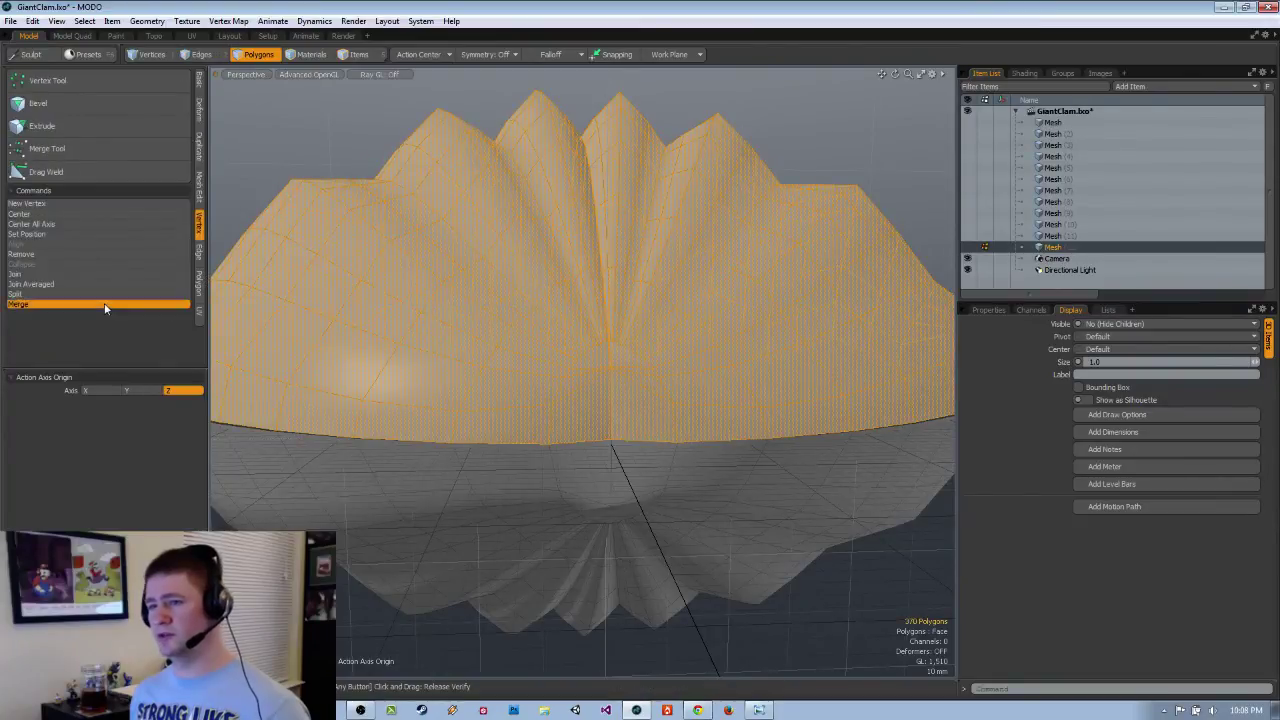
left_click(18, 304)
left_click(741, 331)
left_click(695, 347)
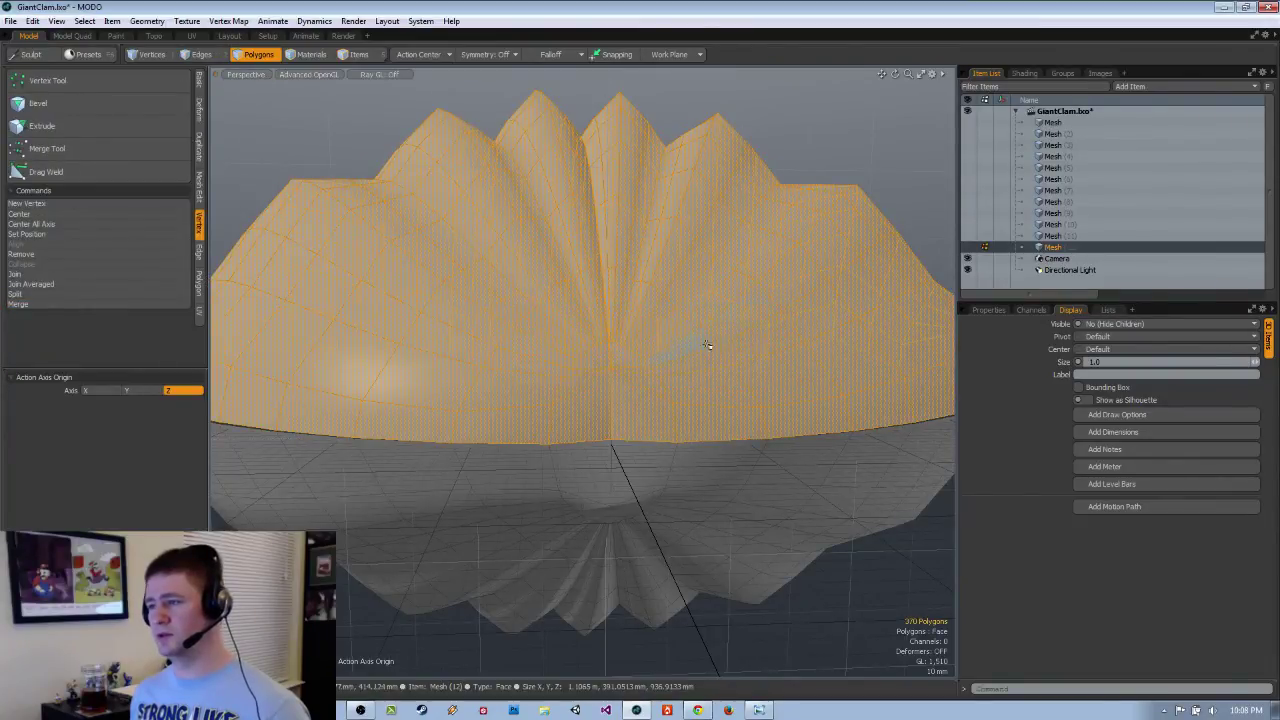
Merge the mirrored shell's vertices again using a fixed range with a distance of 1 mm.
left_click_drag(706, 343, 728, 285, "alt")
key("Tab")
key("Tab")
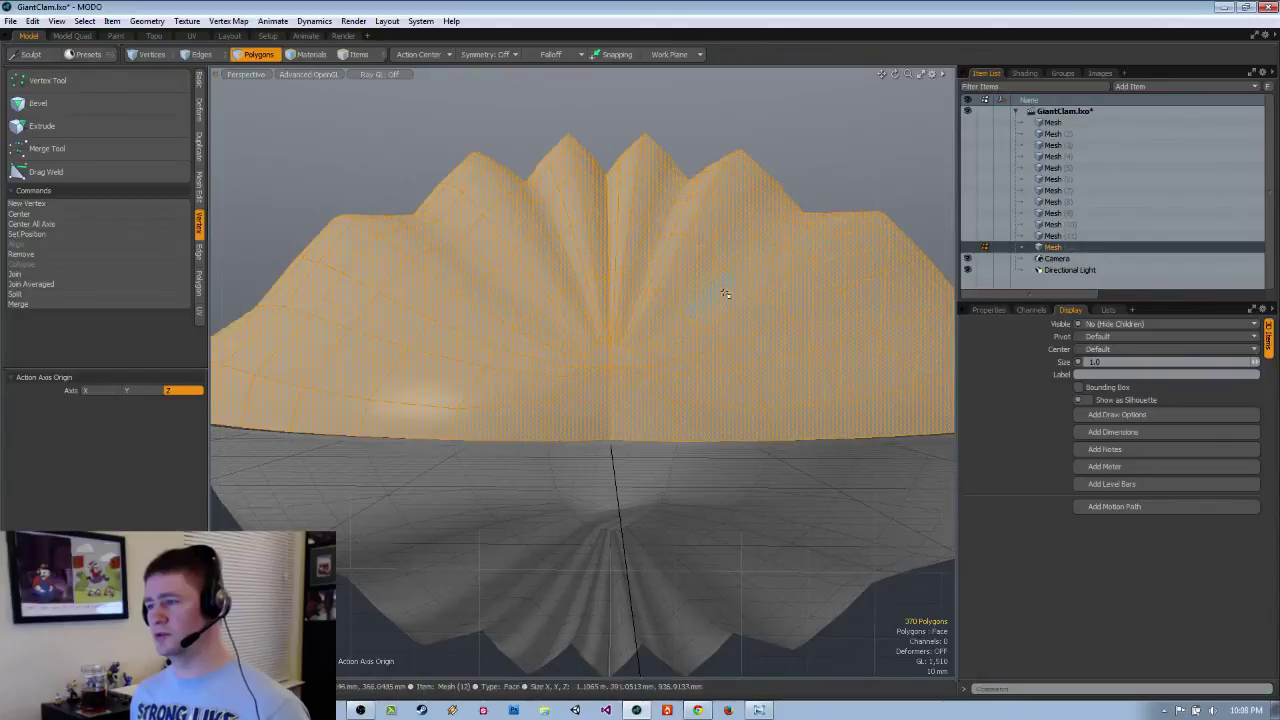
left_click(66, 305)
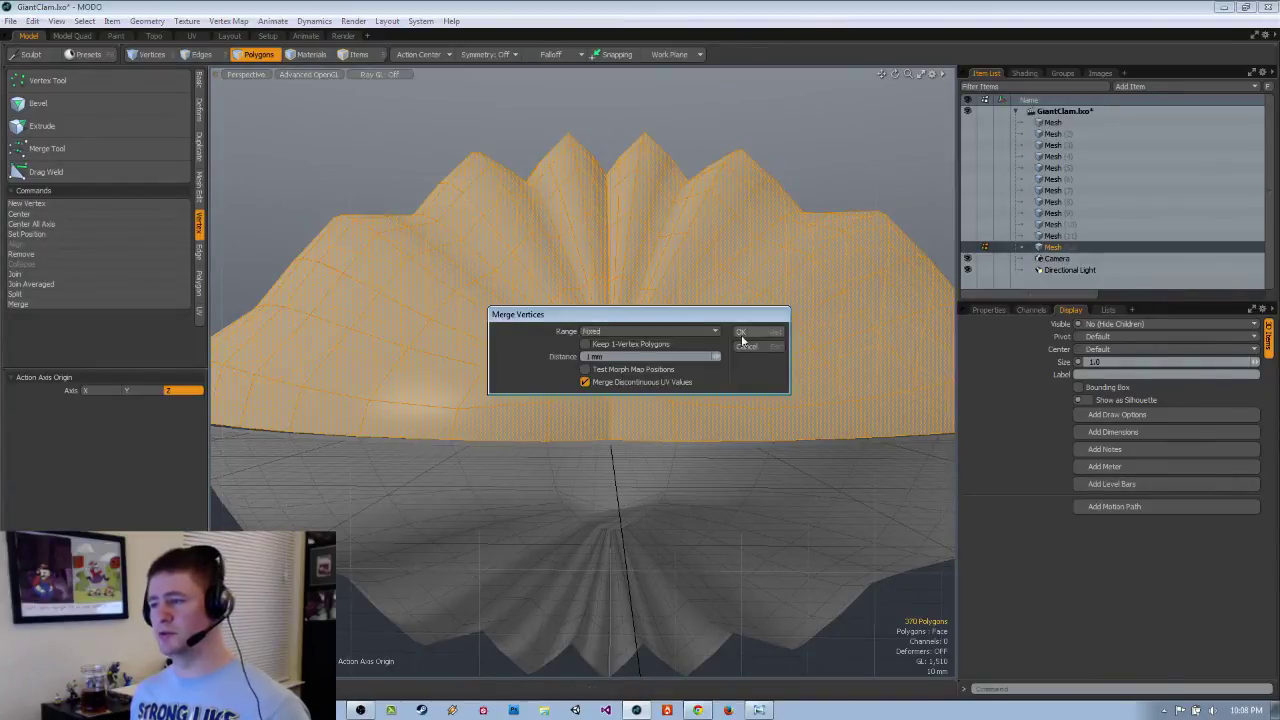
left_click(752, 334)
left_click(707, 350)
Try to cut the rounded hinge polygon with Edge Slice, starting at the hinge's centre vertex.
left_click_drag(680, 378, 646, 443, "alt")
left_click_drag(508, 487, 562, 487, "ctrl+alt")
left_click_drag(562, 487, 625, 352, "alt")
key("1")
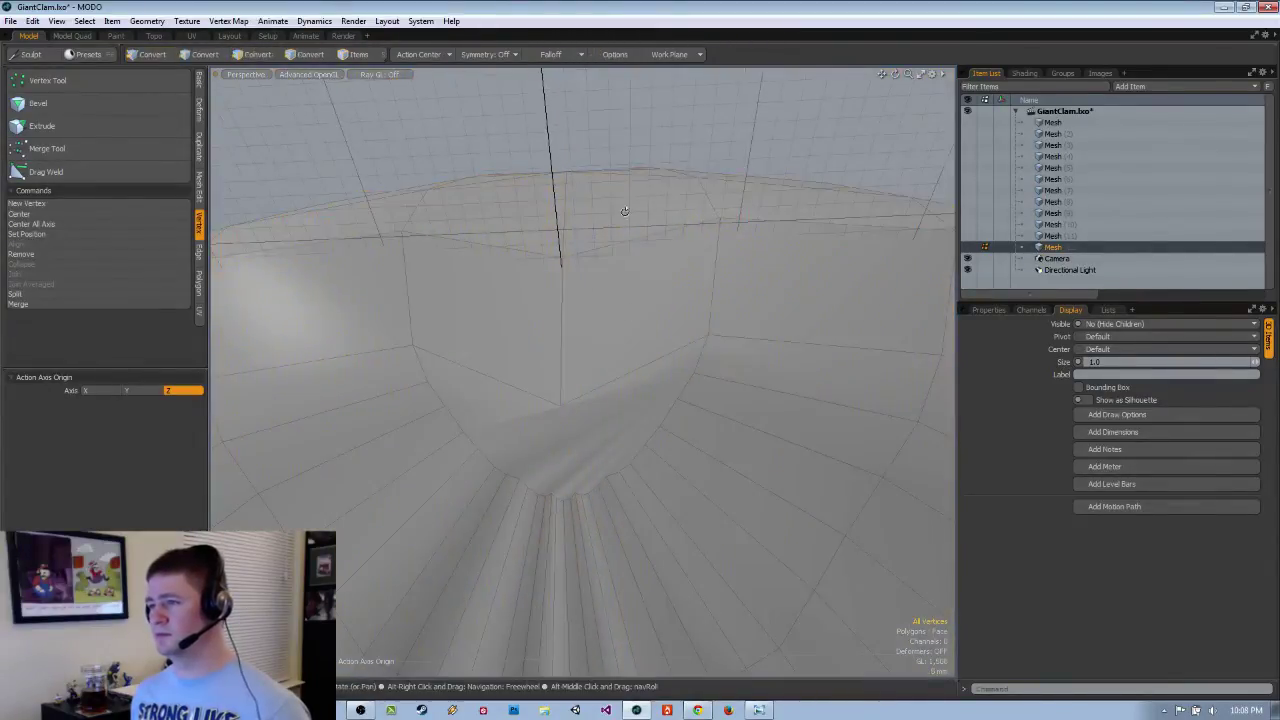
left_click_drag(624, 211, 571, 427, "ctrl+alt")
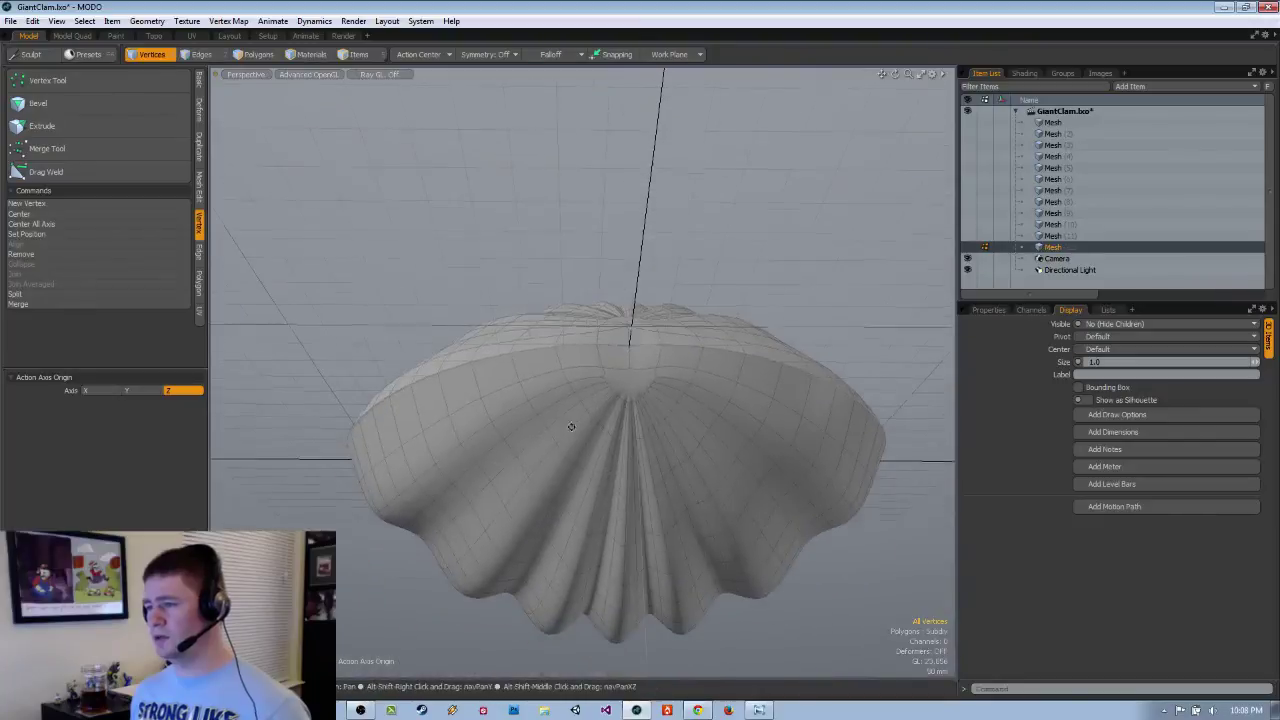
left_click_drag(657, 394, 587, 421, "ctrl+alt")
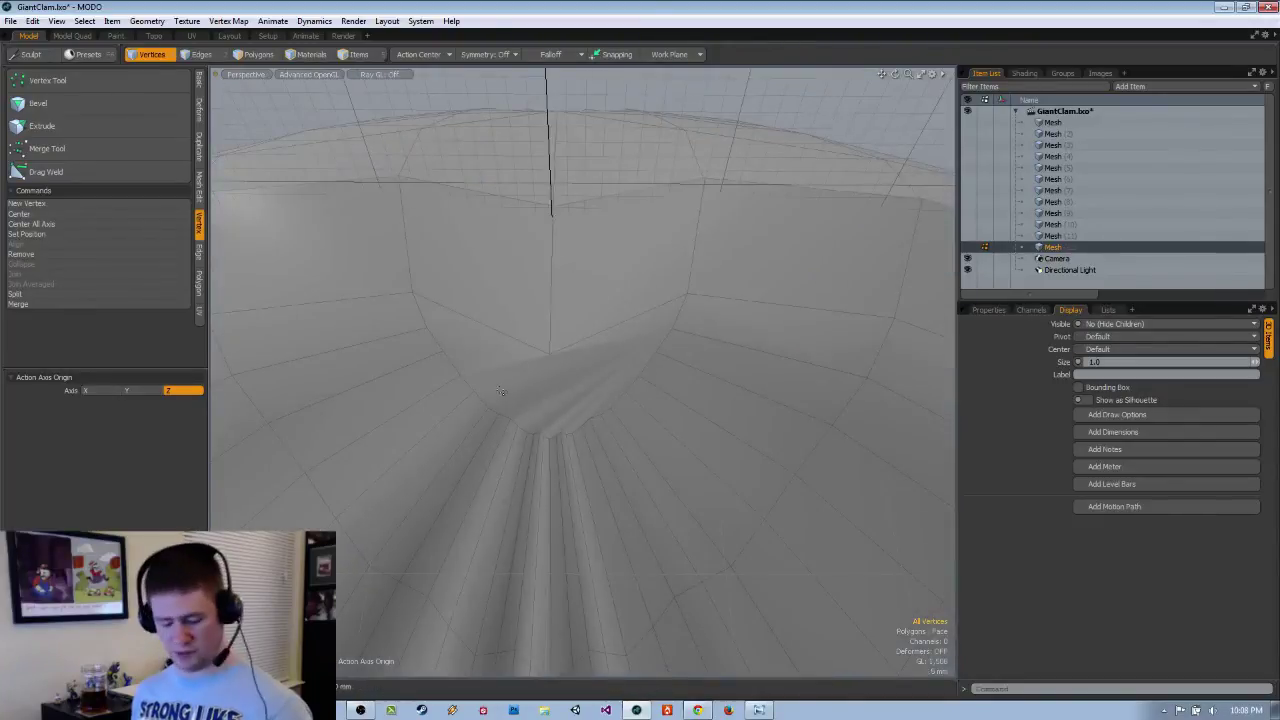
key("alt+c")
left_click_drag(522, 341, 548, 352)
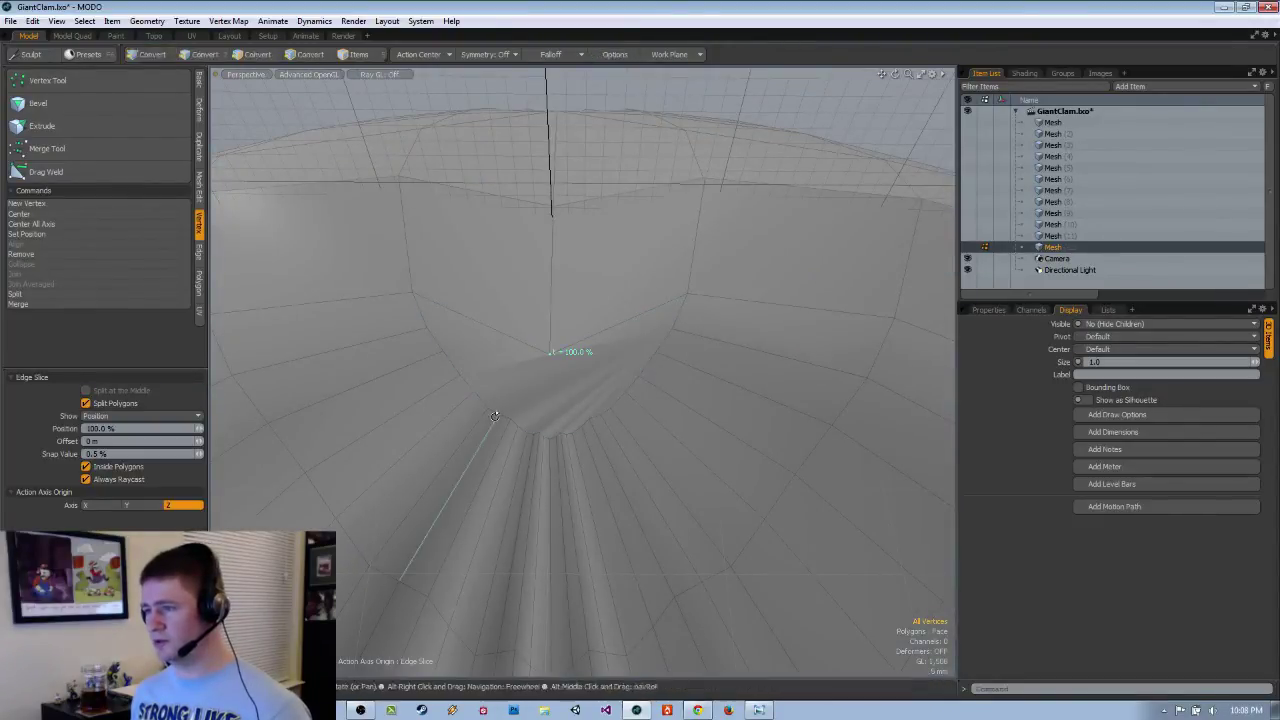
left_click_drag(491, 420, 640, 200, "ctrl+alt")
left_click(572, 446)
left_click(692, 423)
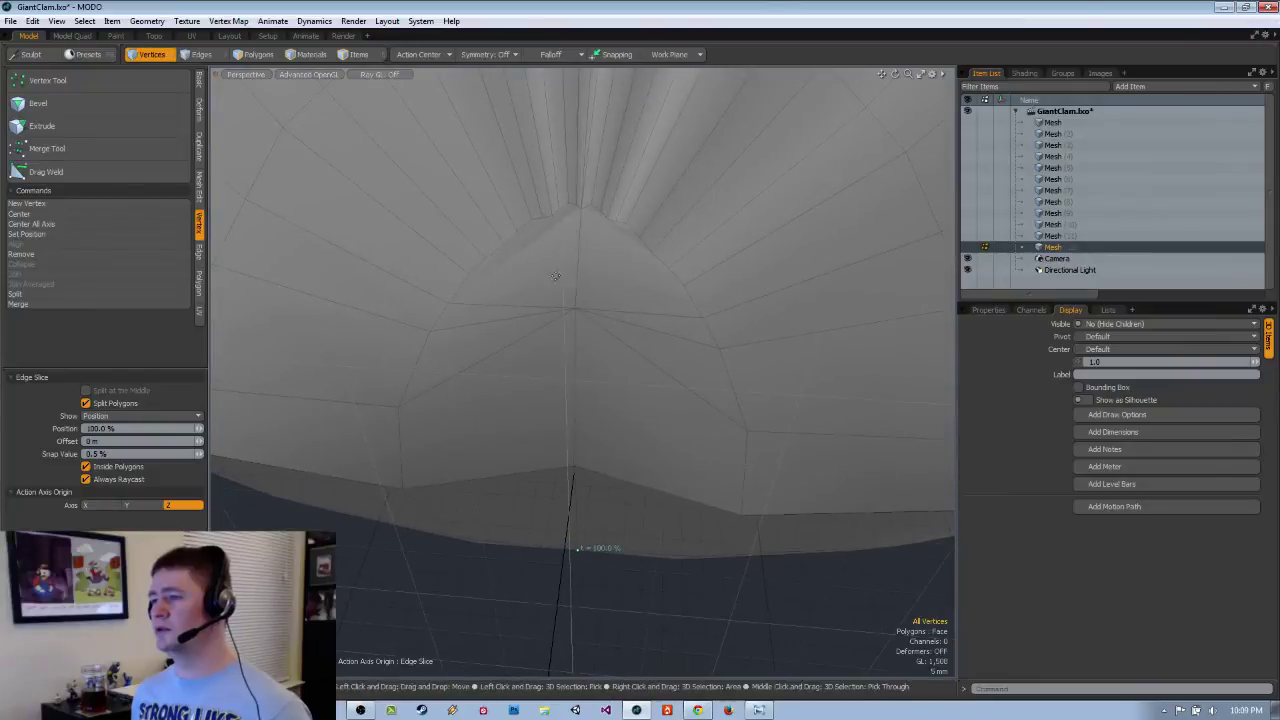
key("q")
Select the two rounded polygons above the hinge's centre vertex and grow the selection to their neighbours.
key("3")
left_click(530, 269)
left_click(598, 262, "shift")
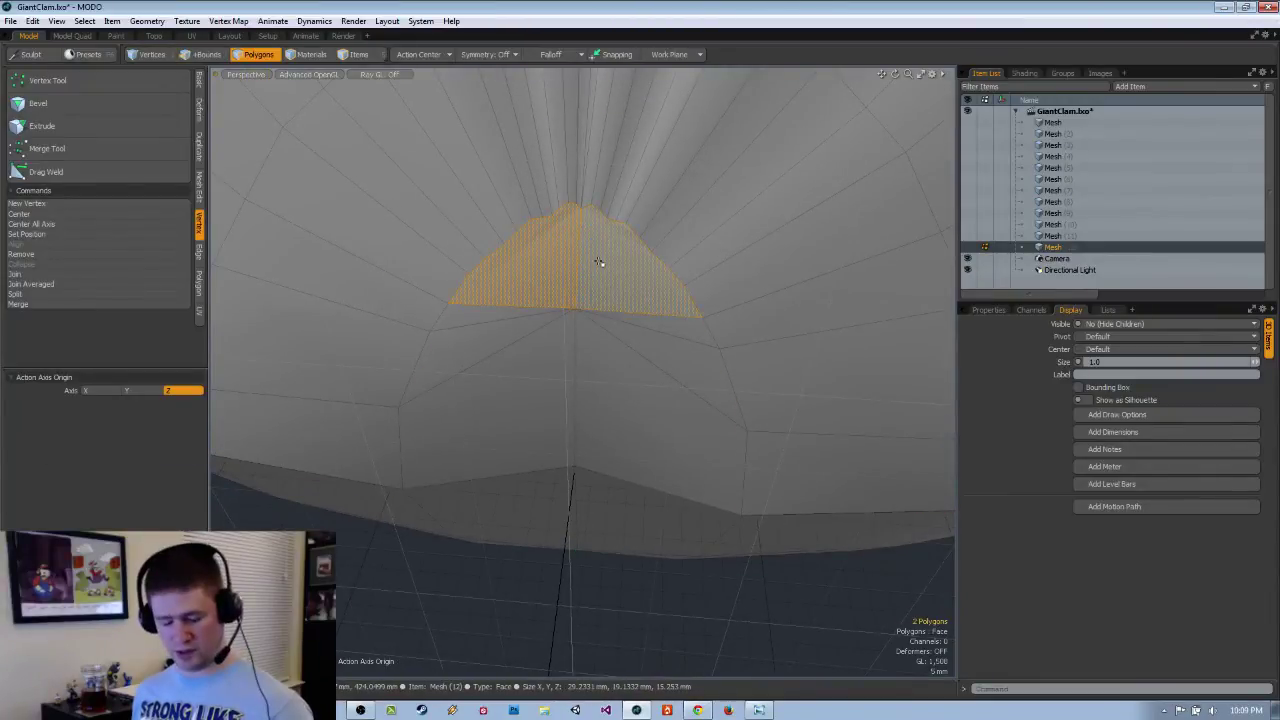
key("shift+Up")
key("shift+Up")
key("shift+Up")
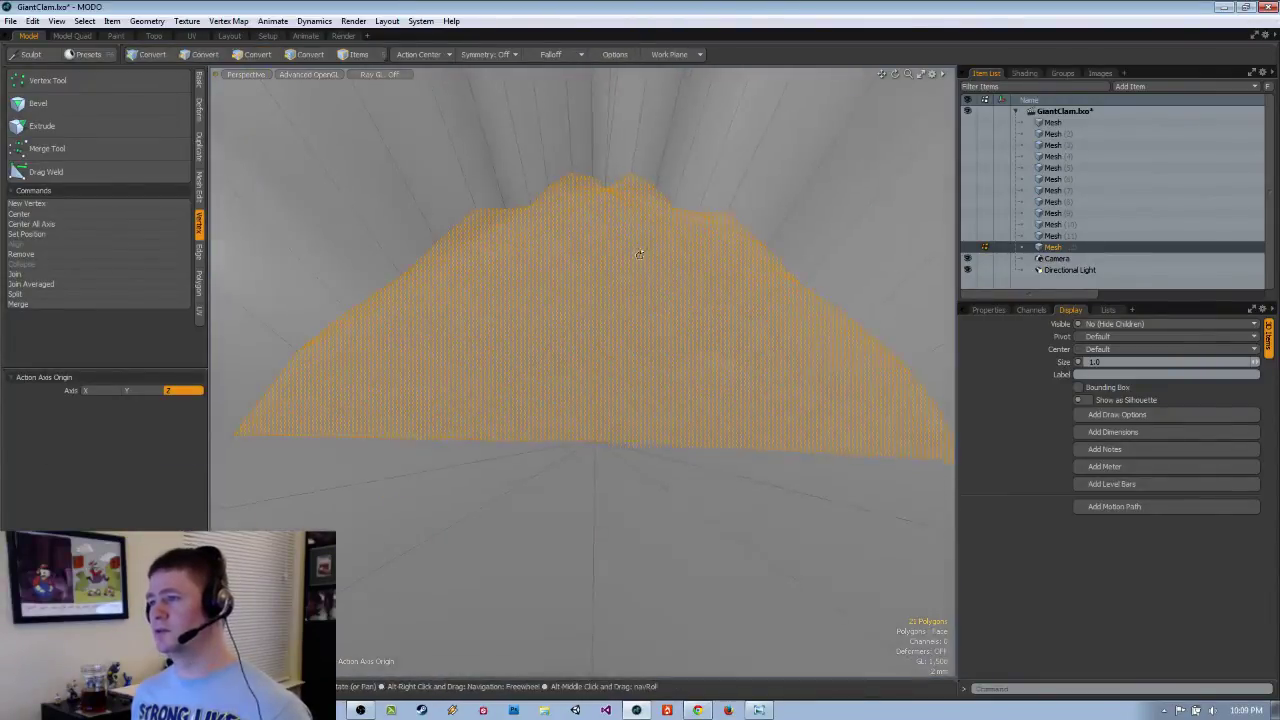
left_click_drag(646, 232, 606, 370, "alt")
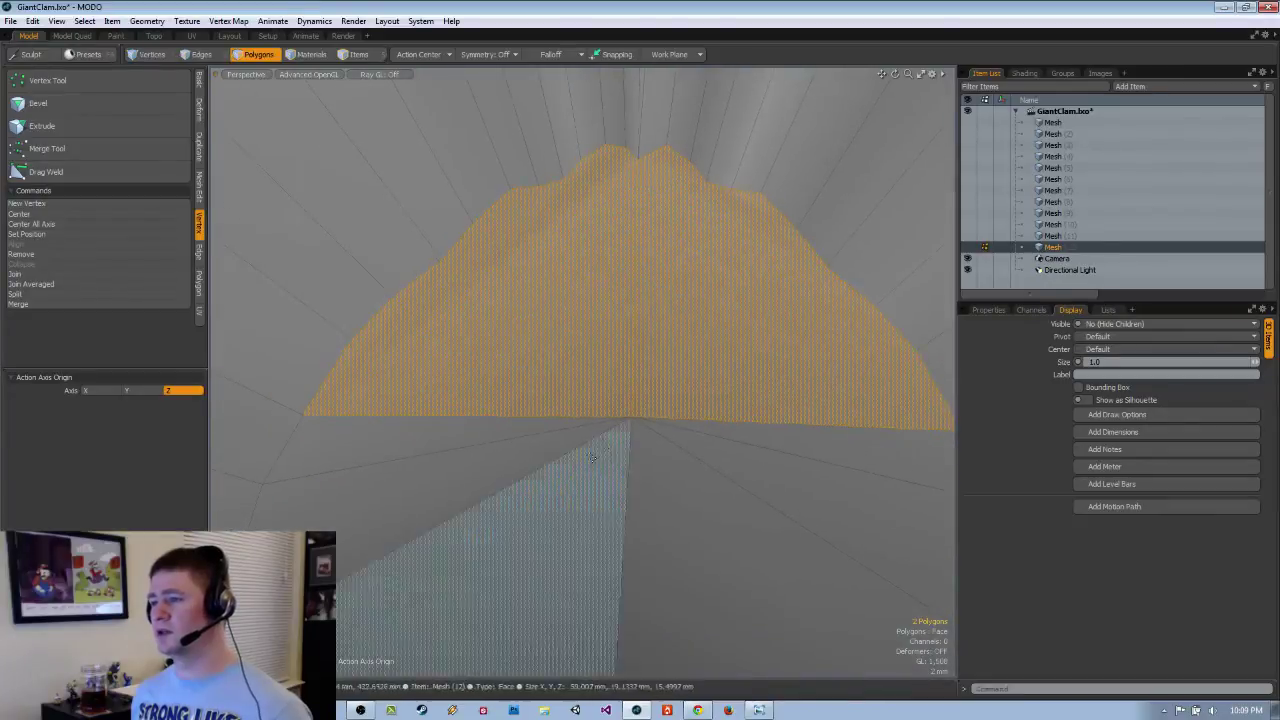
Use Edge Slice to split the left rounded hinge polygon into a fan from its rim vertices to the hinge's centre vertex.
key("1")
key("c")
scroll(495, 370, "down", 3)
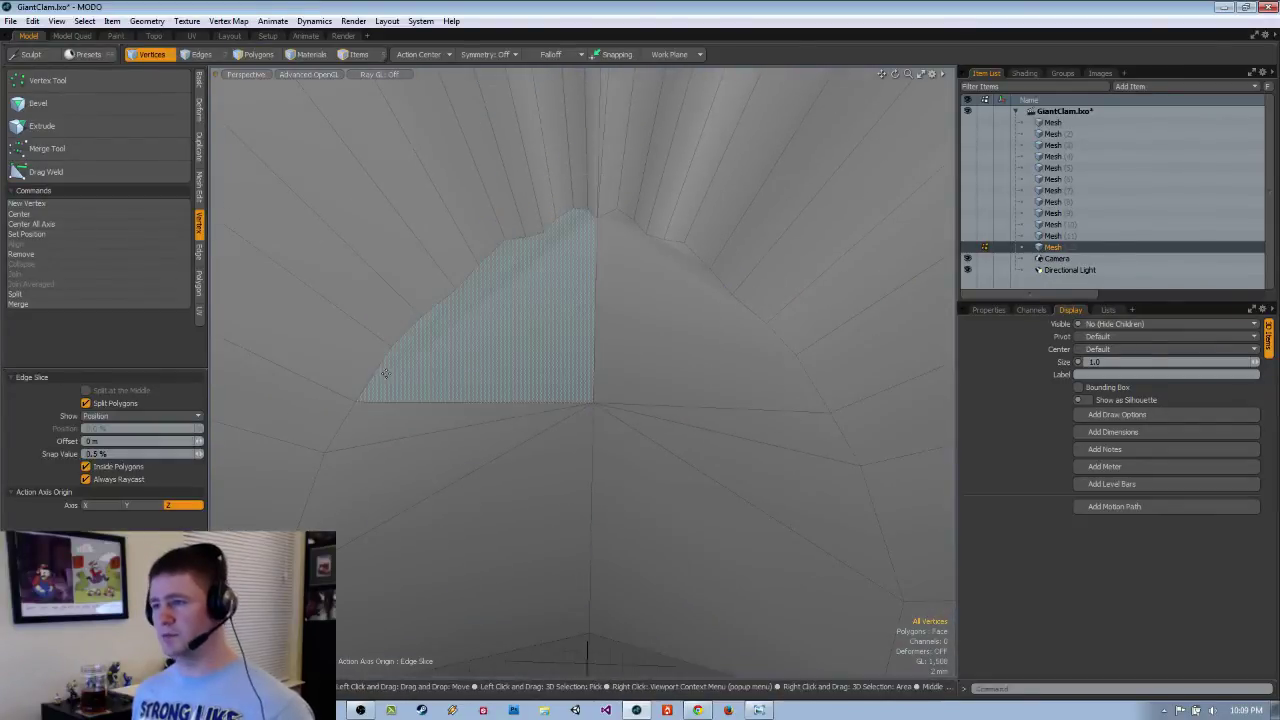
left_click(392, 346)
left_click_drag(594, 338, 594, 404)
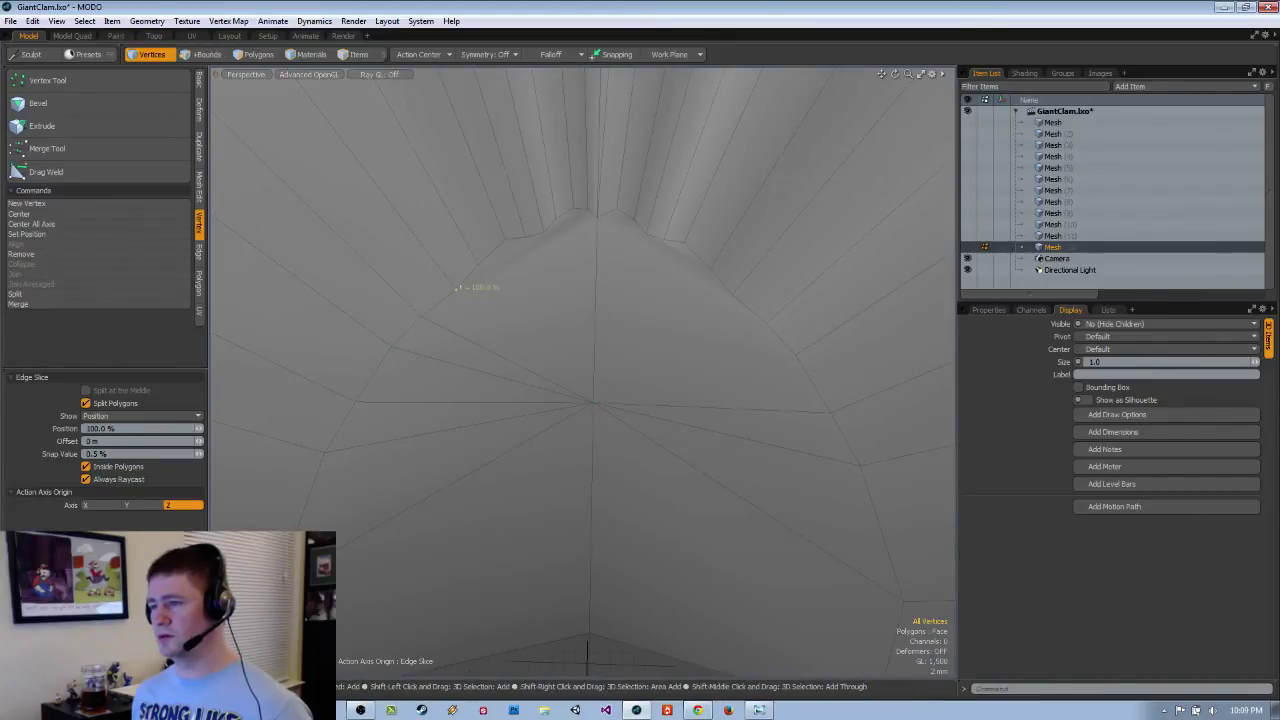
left_click(456, 288)
left_click_drag(598, 334, 594, 403)
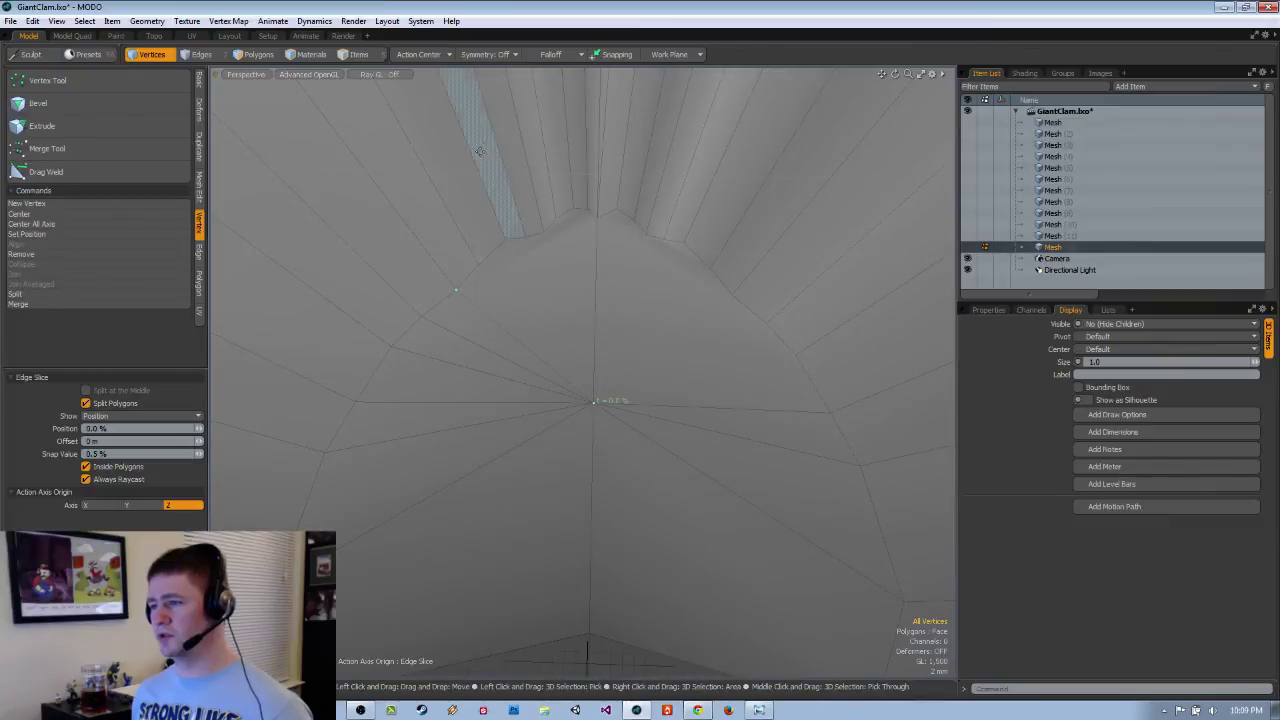
left_click(488, 256, "shift")
left_click(507, 240, "shift")
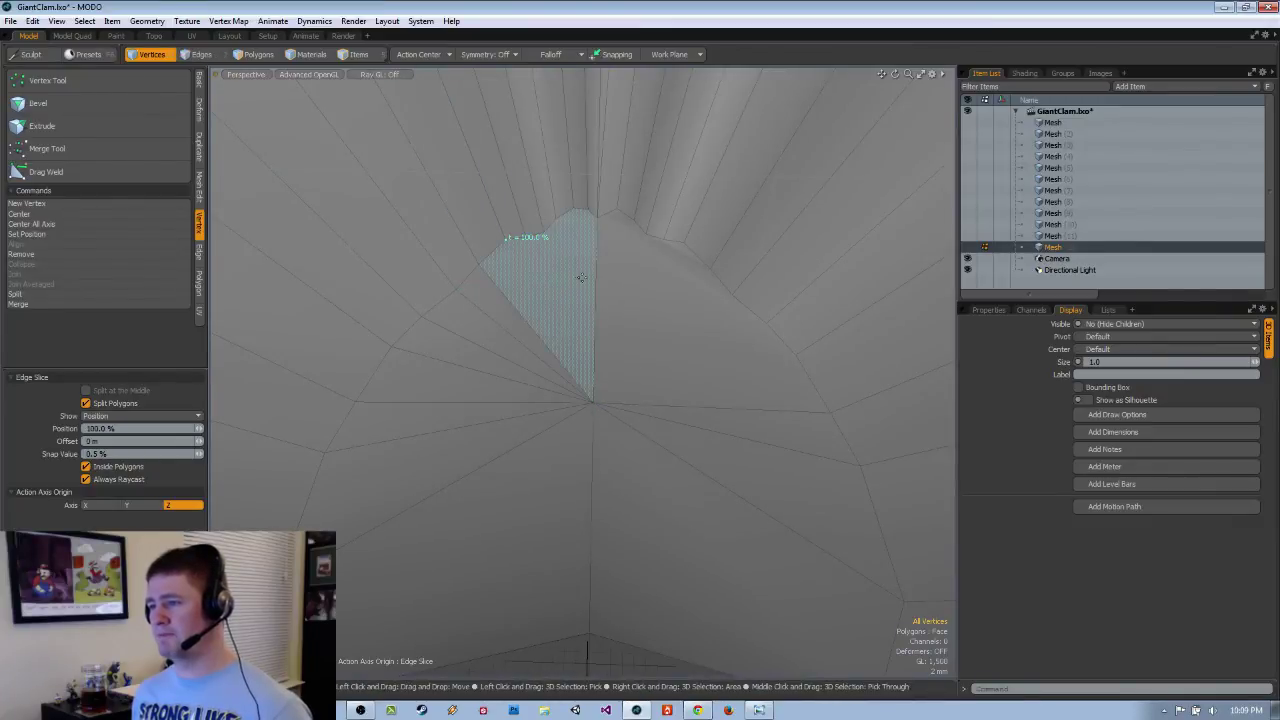
left_click(594, 400)
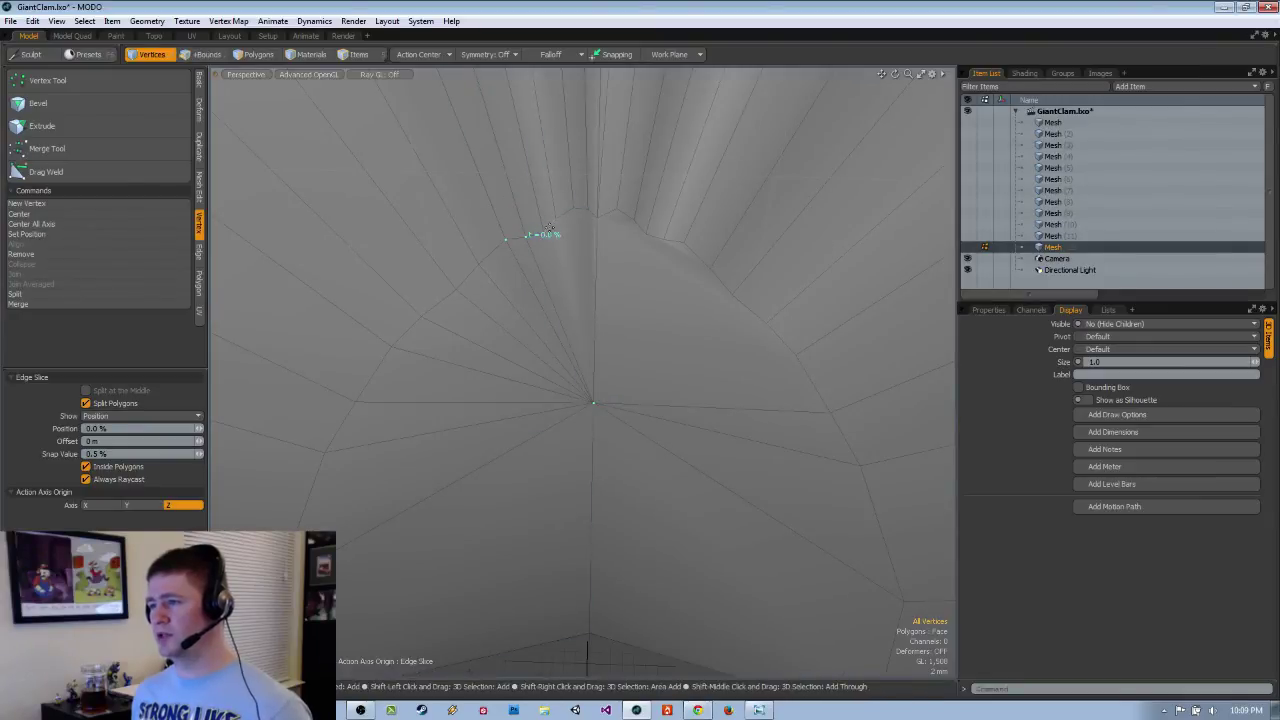
left_click(544, 231)
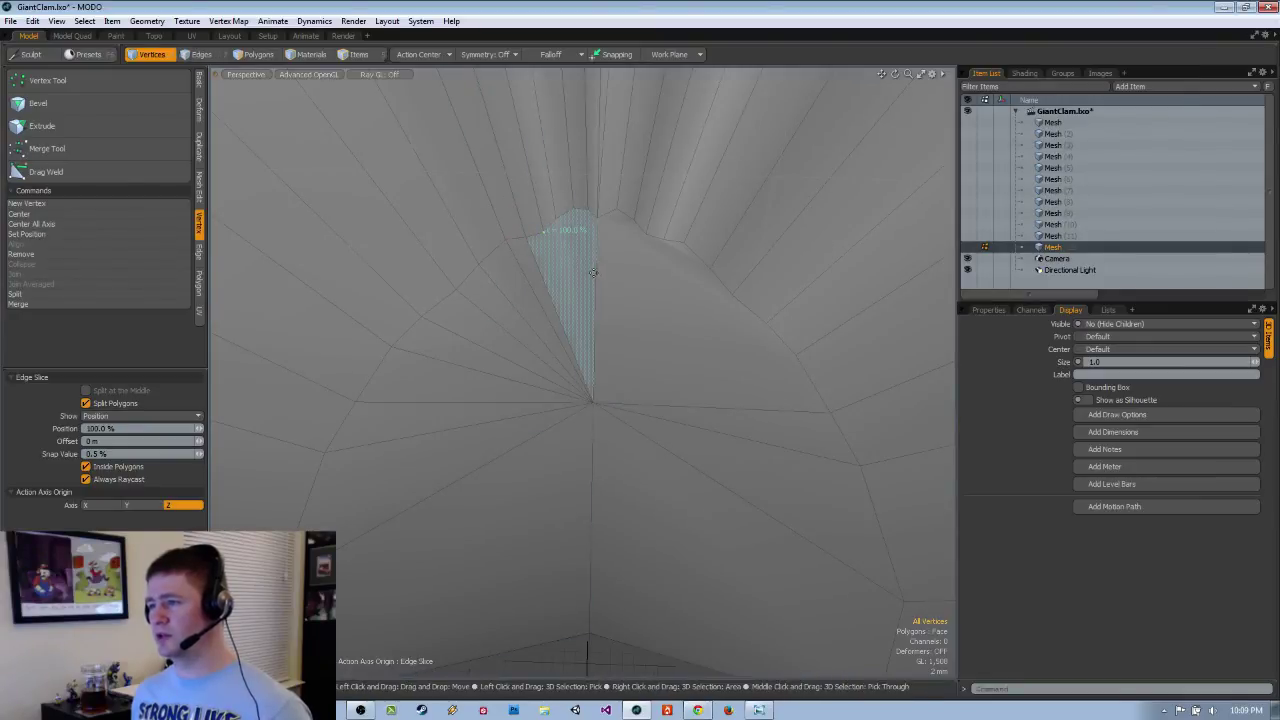
left_click(559, 216)
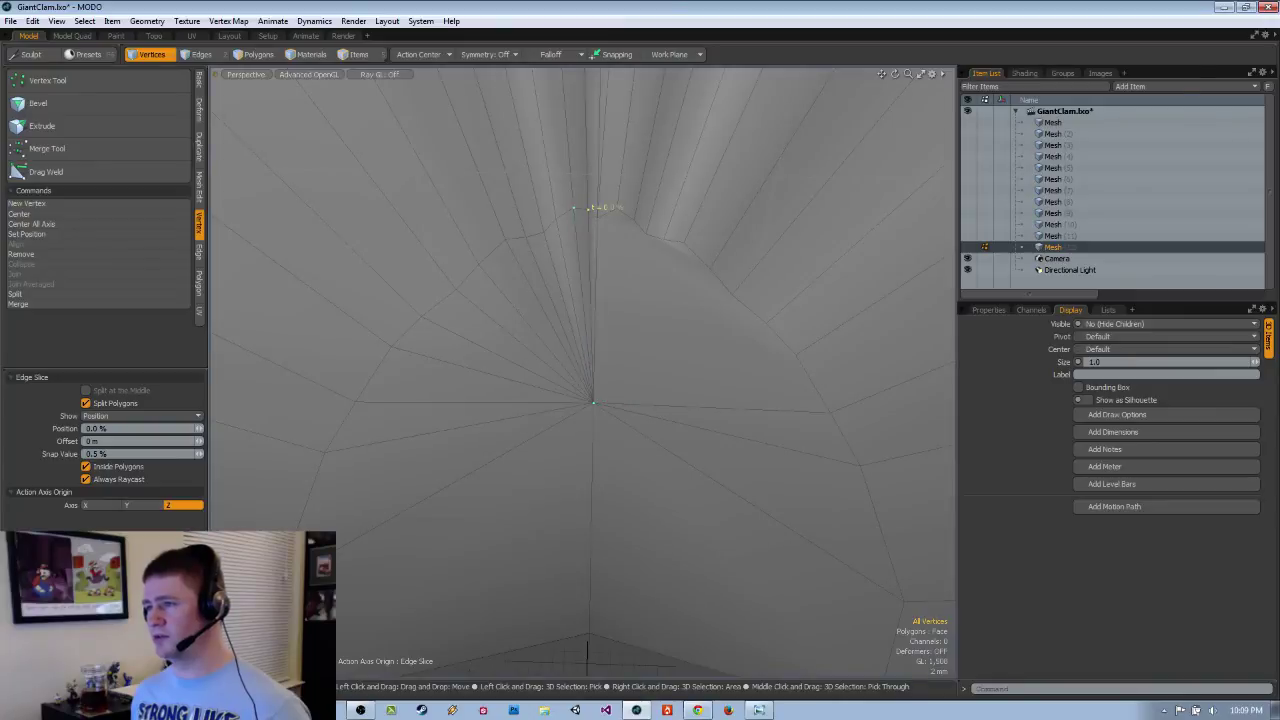
Undo the fan of slices in the left rounded hinge polygon and leave the Edge Slice tool.
left_click_drag(655, 205, 490, 298, "alt")
key("ctrl+space")
left_click(546, 306)
key("ctrl+space")
left_click(655, 247)
left_click_drag(490, 298, 675, 262, "ctrl+alt")
key("space")
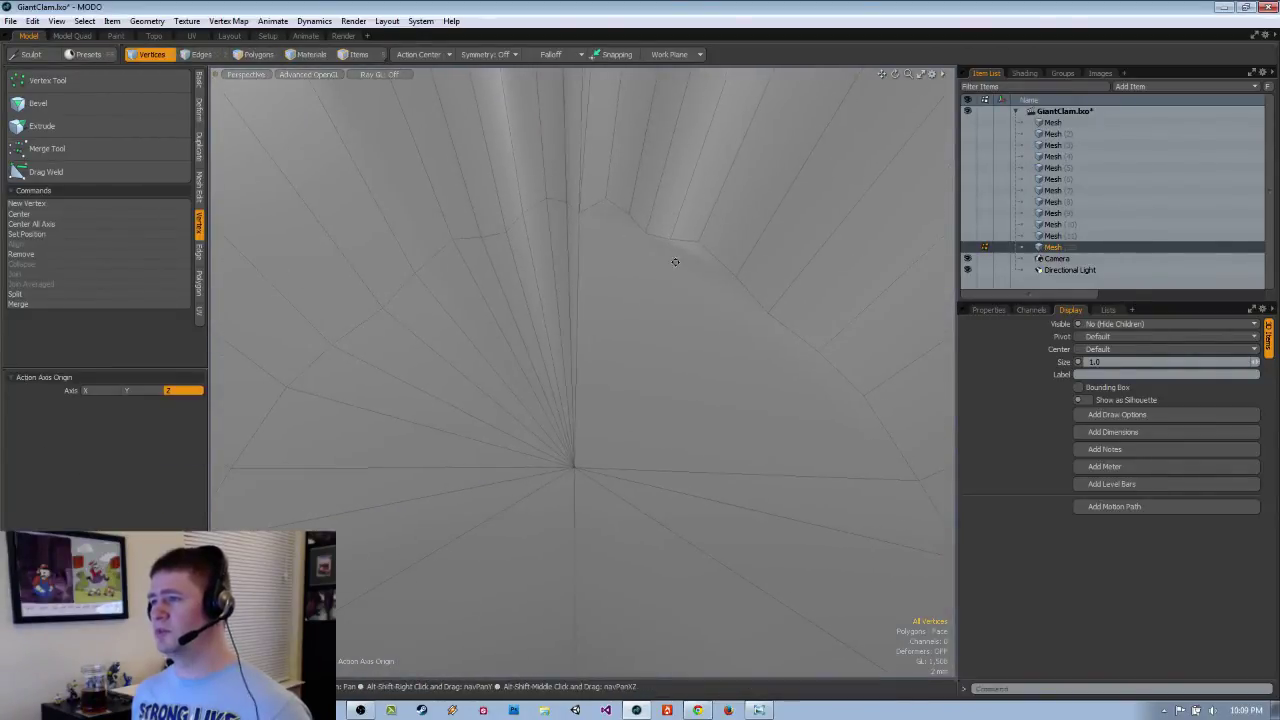
key("alt+c")
key("space")
key("alt+c")
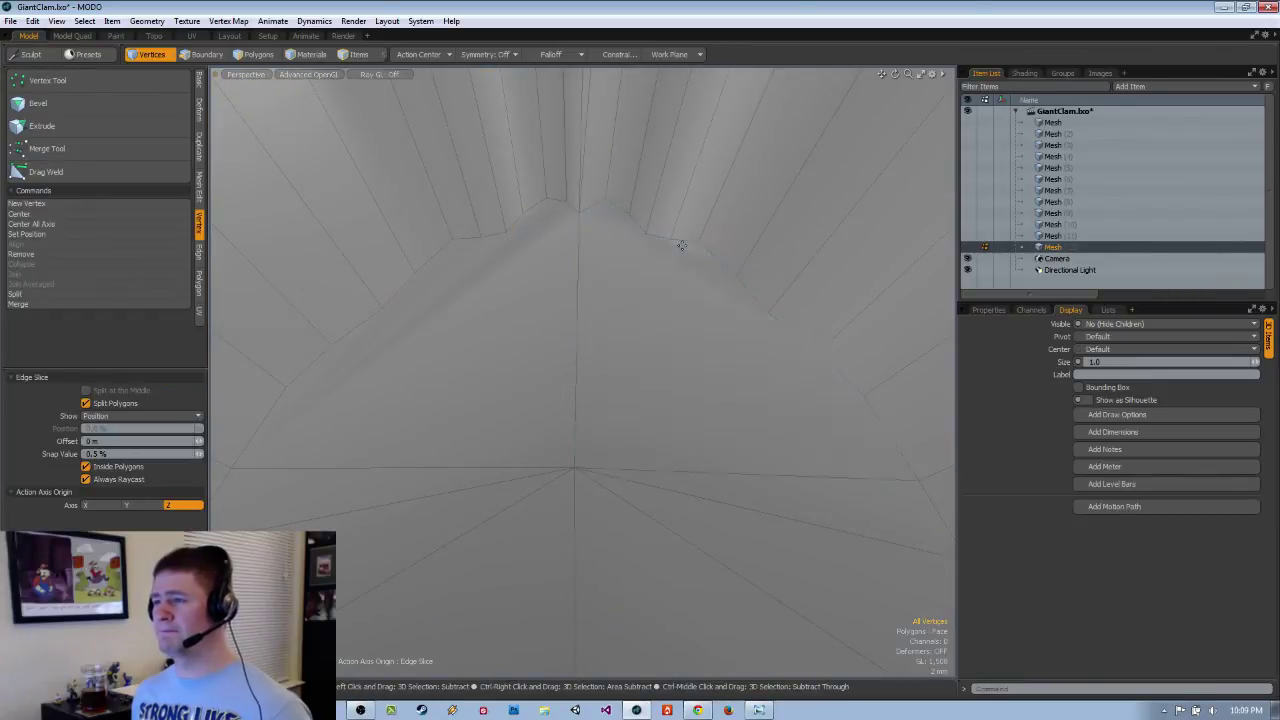
key("space")
Undo the vertex merges and the mirroring of the upper shell's half.
key("3")
double_click(684, 227)
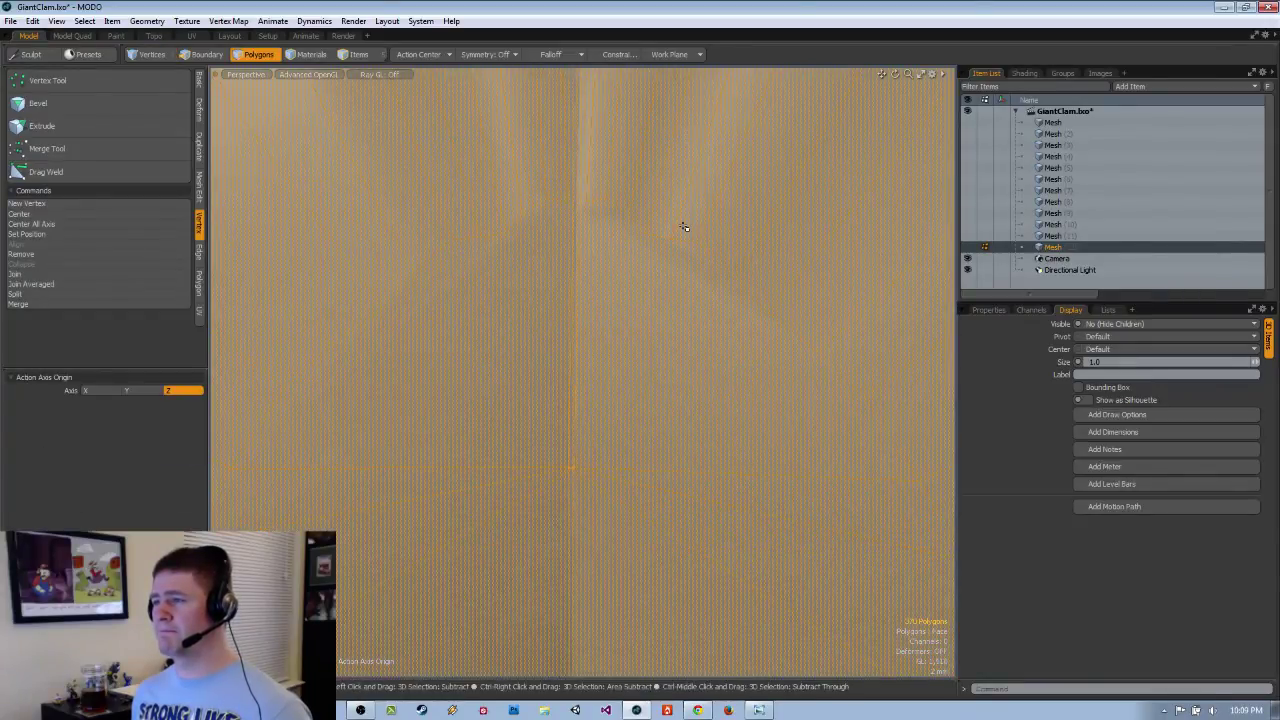
key("ctrl+z")
key("shift+v")
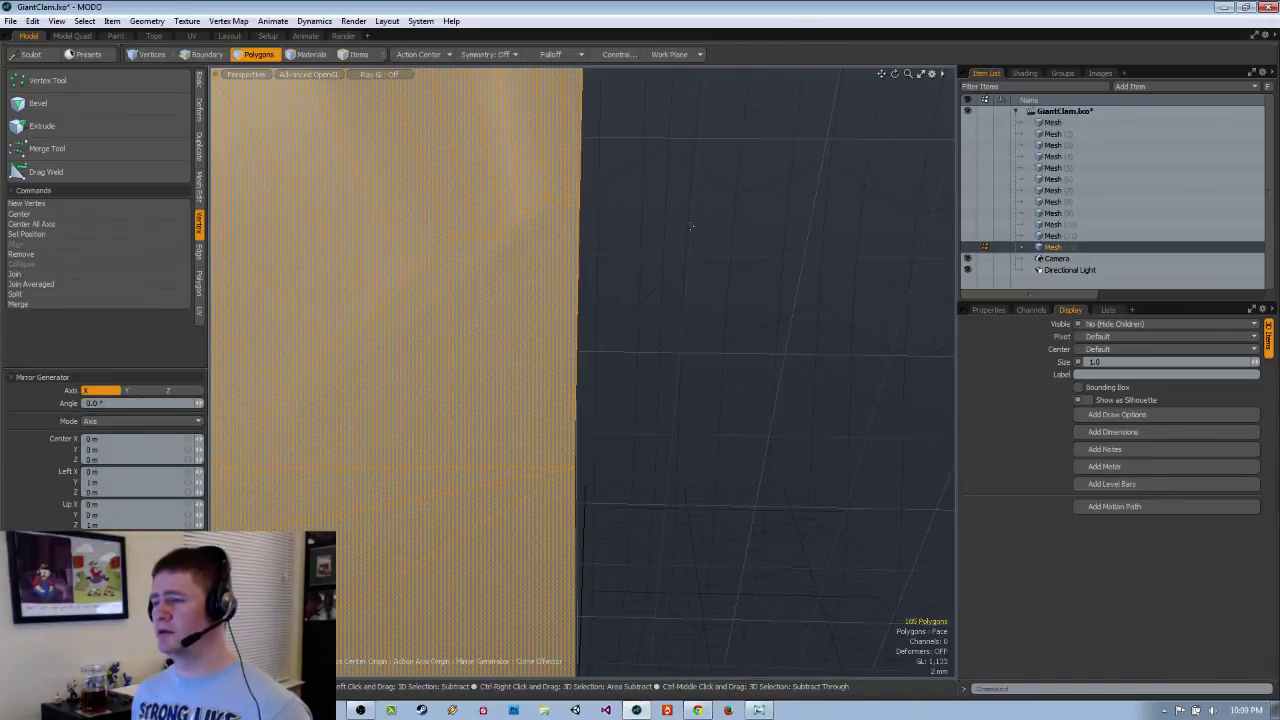
left_click_drag(690, 226, 573, 350, "ctrl+alt")
key("space")
key("space")
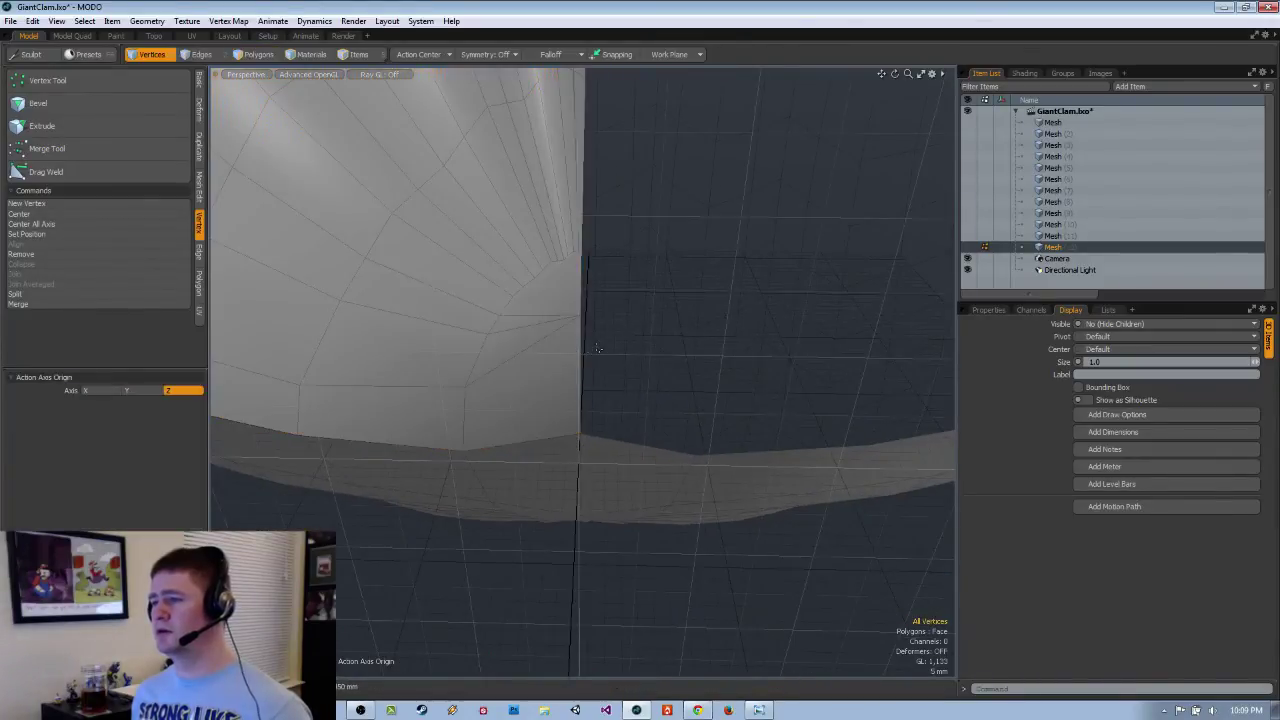
Examine the open centre border of the half shell, selecting its two edges at the hinge.
key("space")
key("space")
key("space")
key("space")
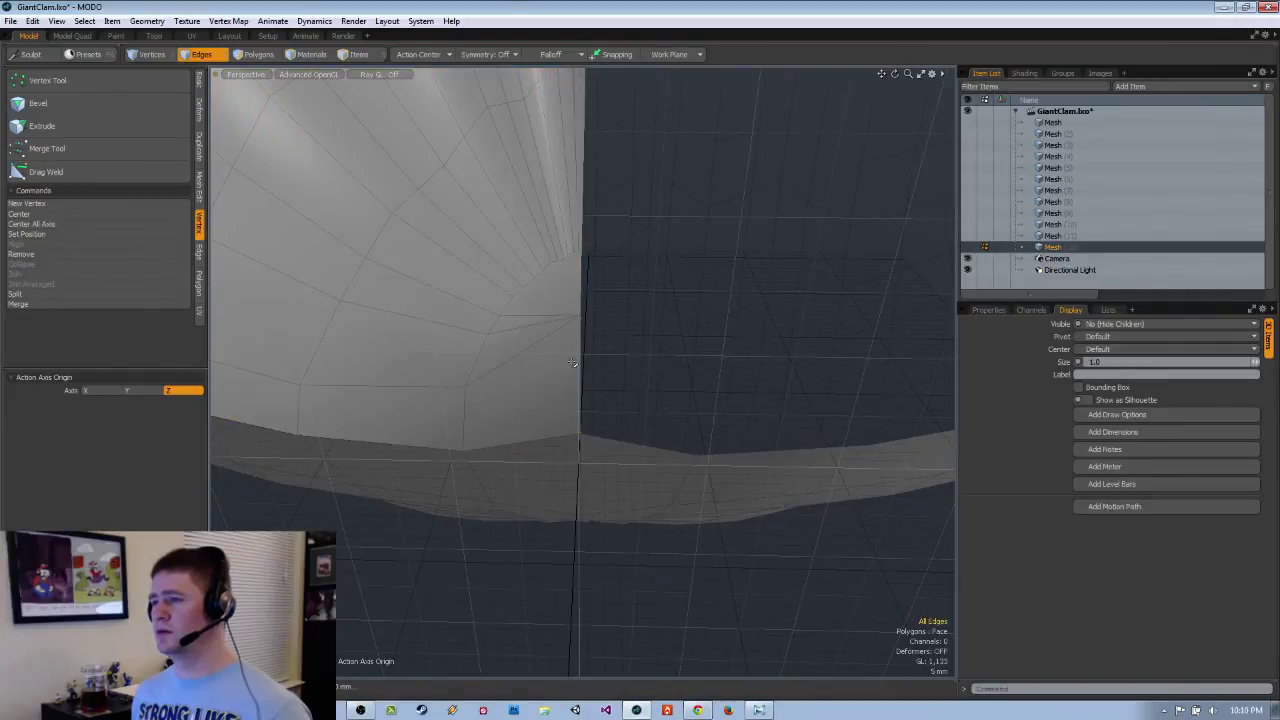
mouse_move(634, 286)
left_mouse_down("alt")
mouse_move(623, 380)
mouse_move(614, 266)
mouse_move(639, 271)
mouse_move(654, 300)
left_mouse_up("alt")
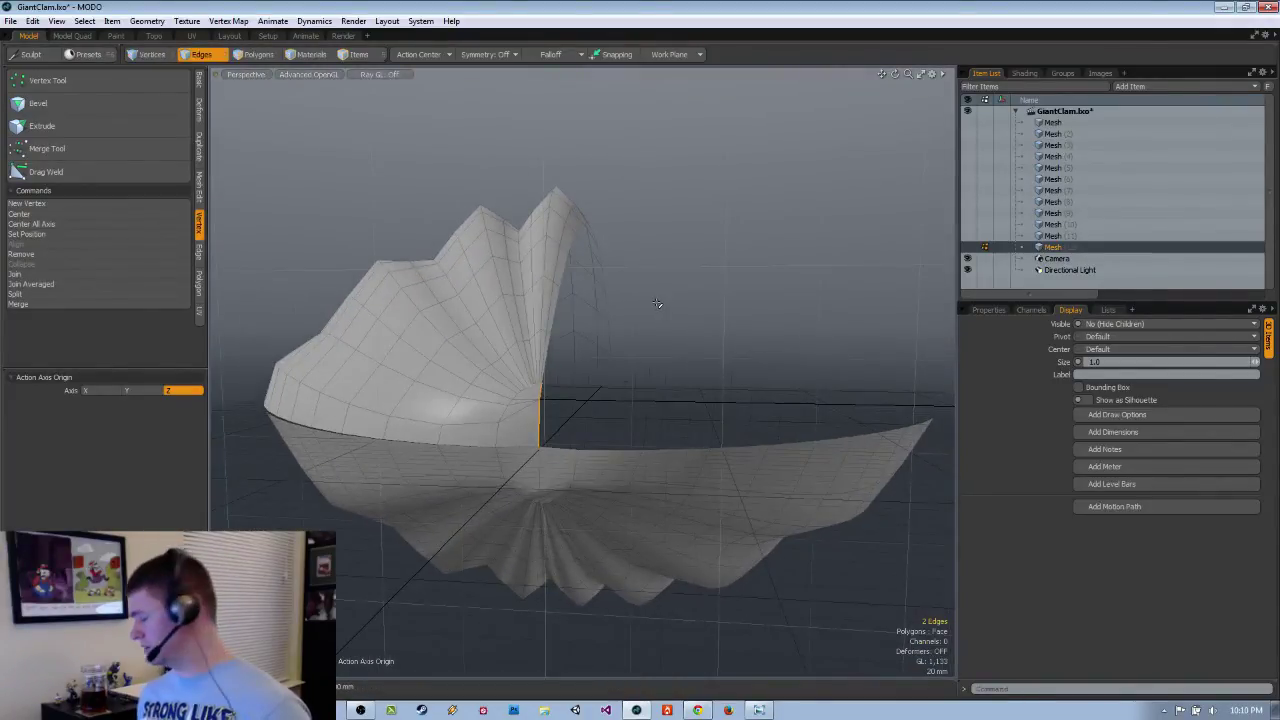
left_click(660, 301)
key("3")
left_click(666, 292)
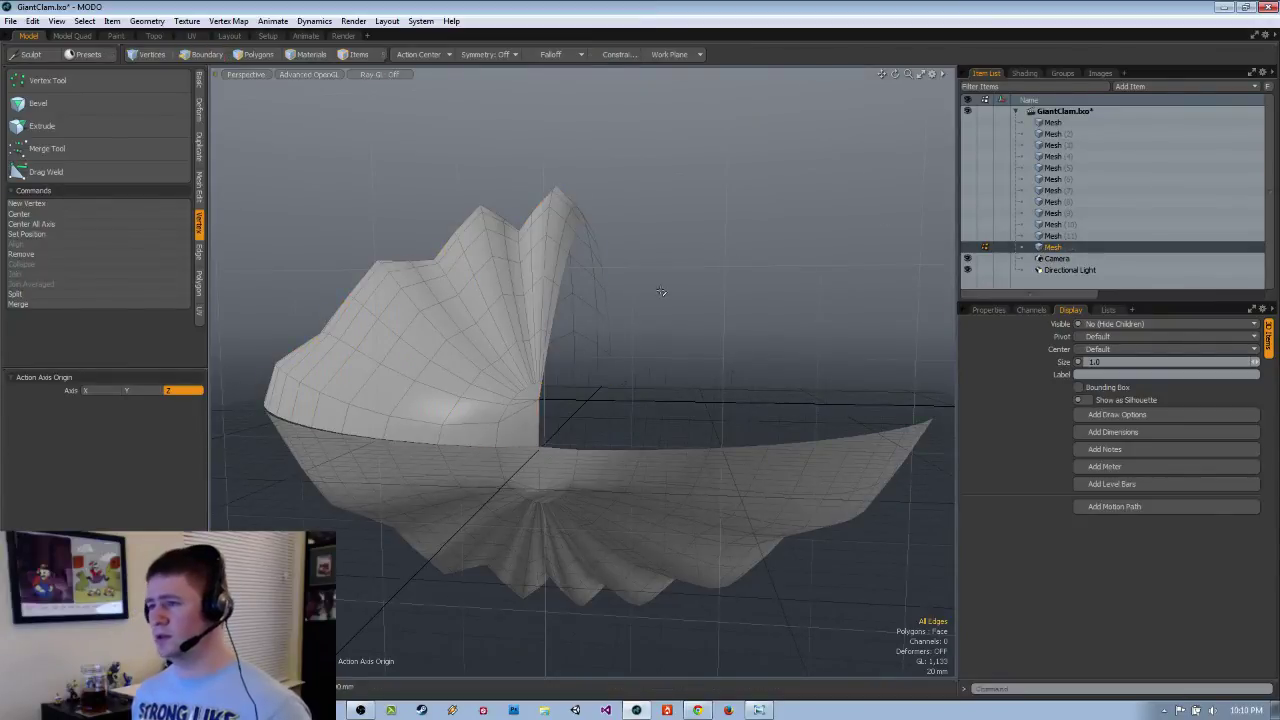
Undo the removal of the upper shell's other half and the split along its centre line.
key("1")
key("3")
key("bracketleft")
key("shift+v")
key("ctrl+z")
key("ctrl+z")
key("ctrl+z")
key("ctrl+z")
key("ctrl+z")
key("ctrl+z")
key("ctrl+z")
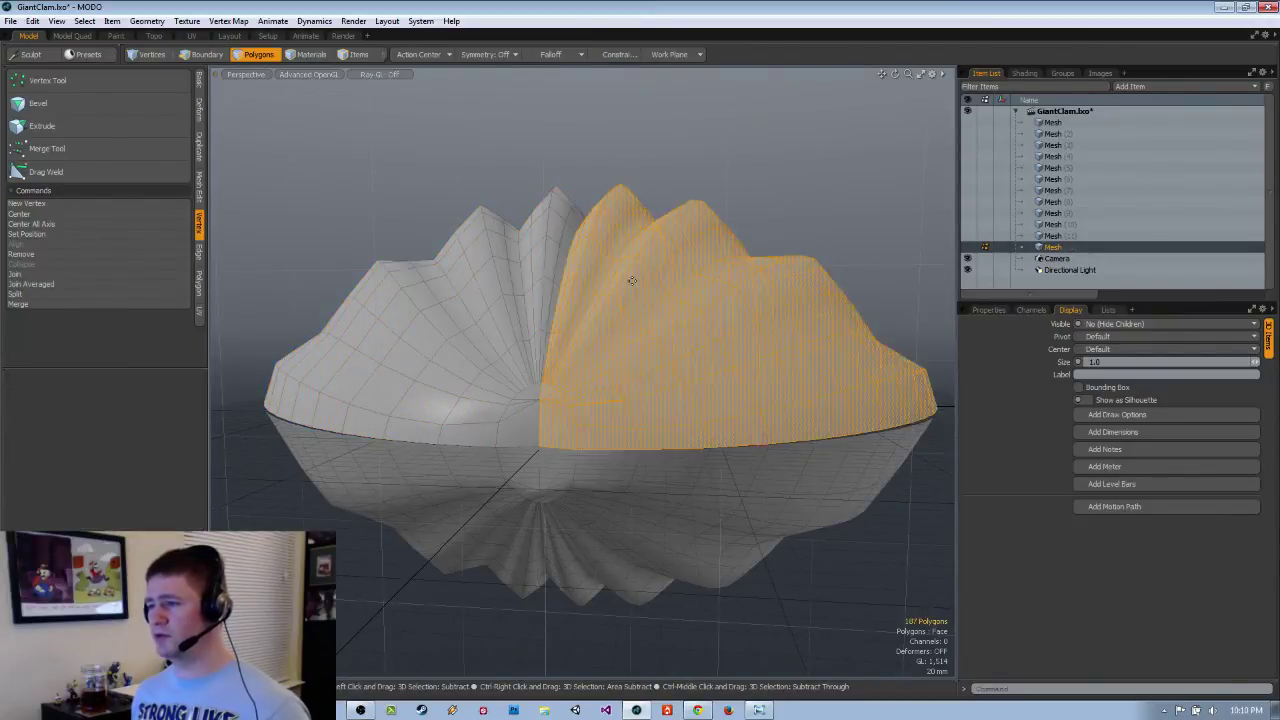
Select the upper shell's centre edge loop and inspect its edge coordinates in a widened info list.
scroll(576, 428, "up", 3)
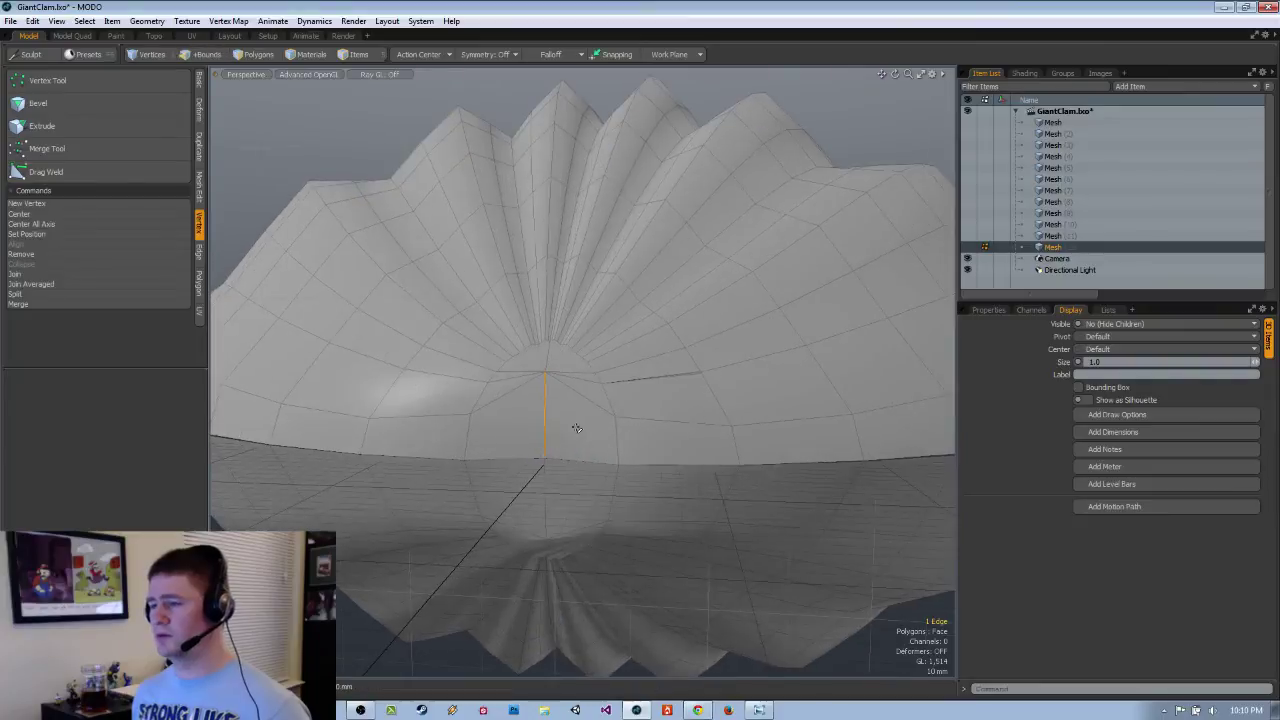
left_click_drag(577, 428, 632, 430, "alt")
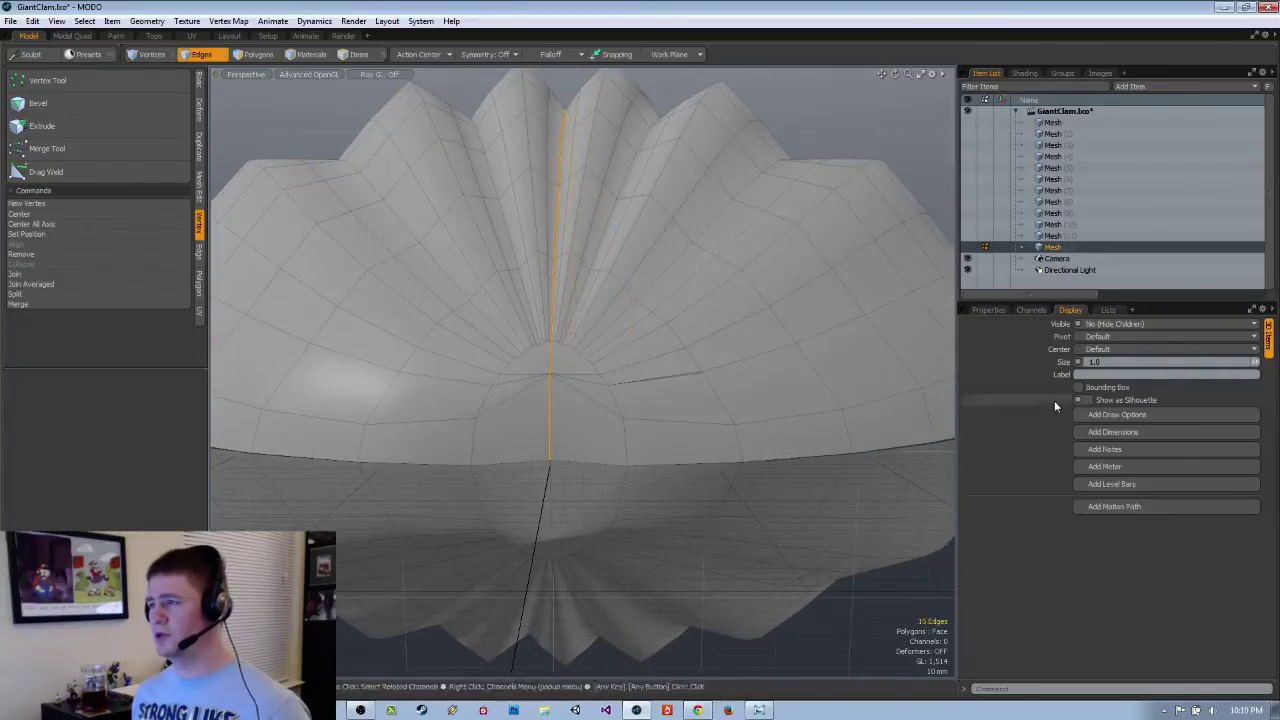
left_click(1112, 311)
left_click_drag(1110, 474, 1114, 330)
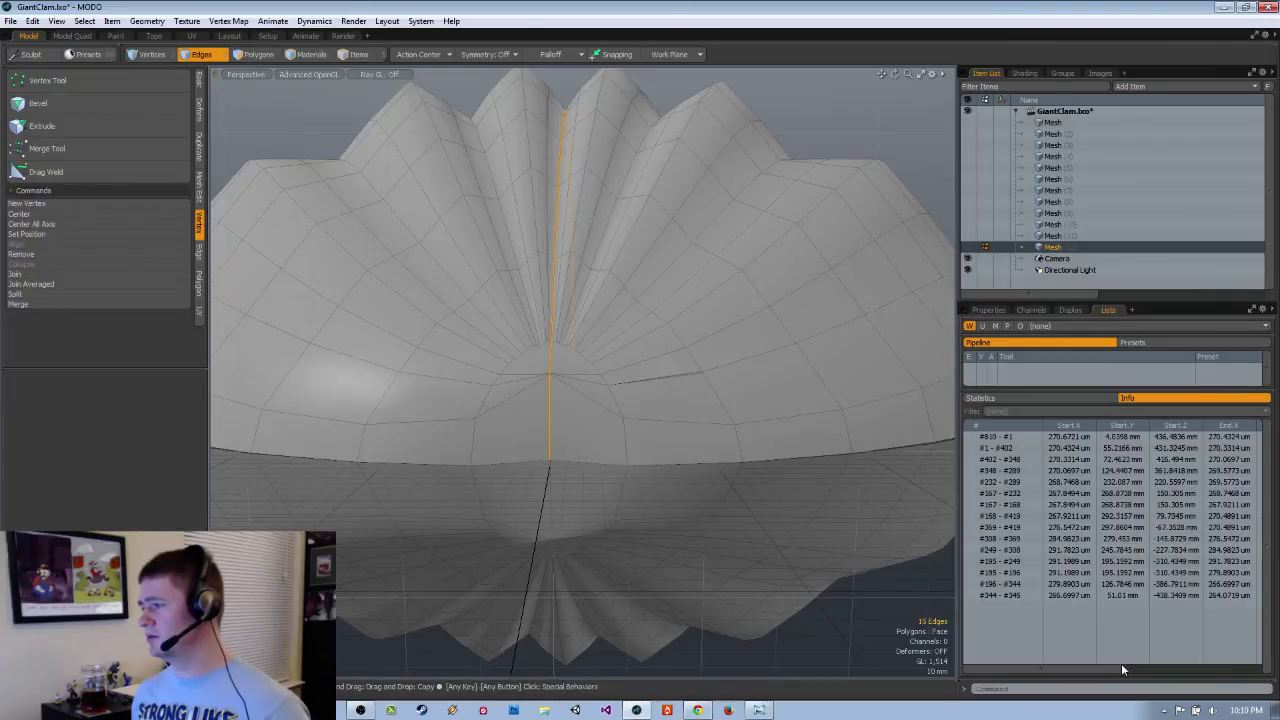
left_click_drag(957, 530, 1131, 532)
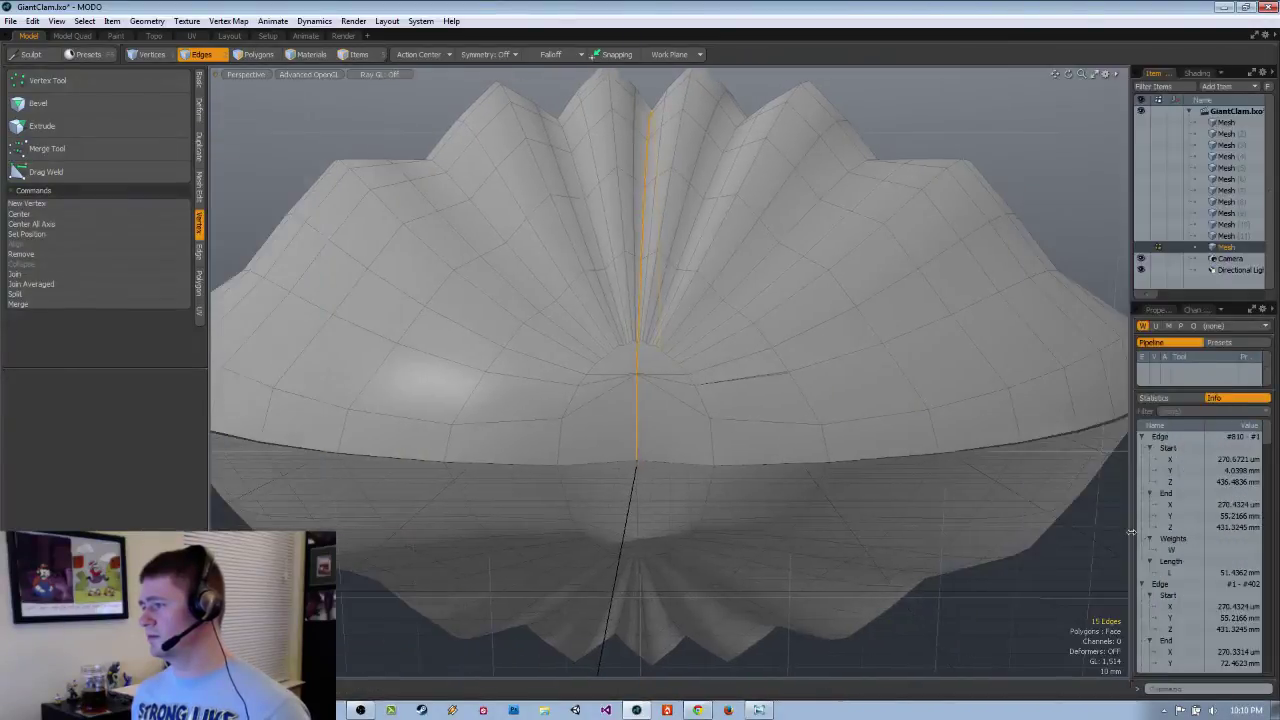
left_click_drag(854, 523, 798, 522)
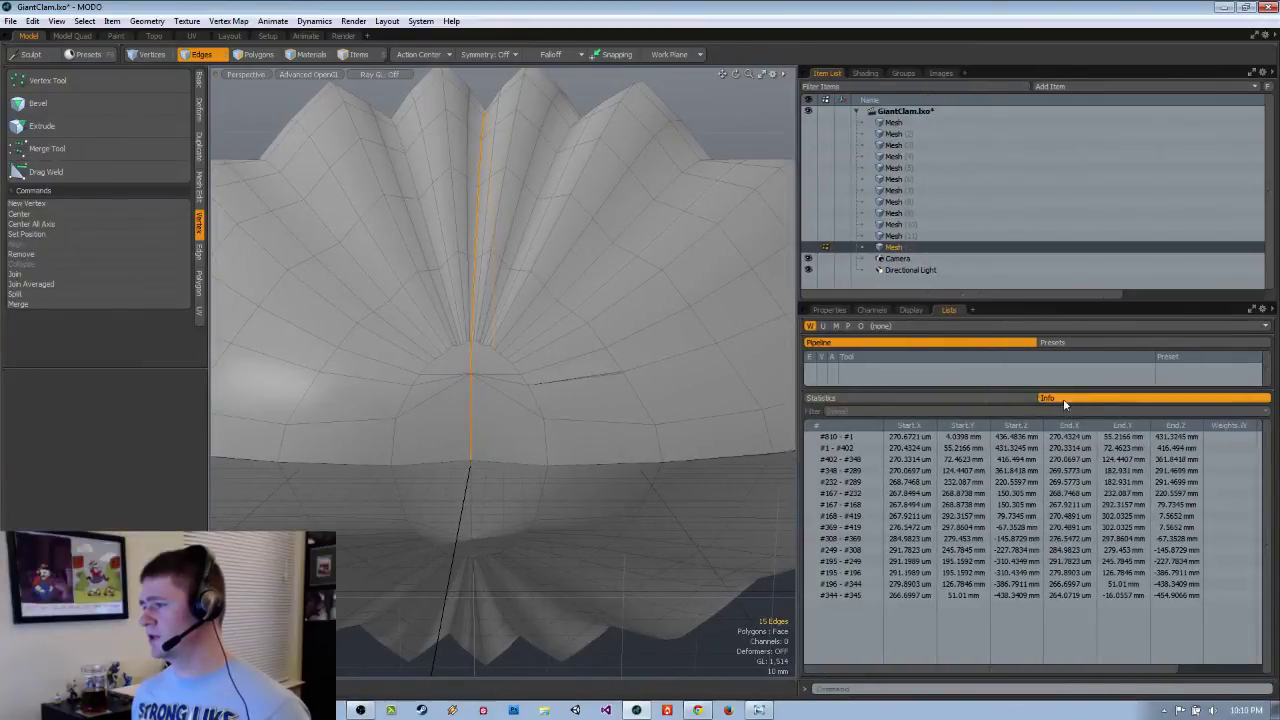
left_click(941, 398)
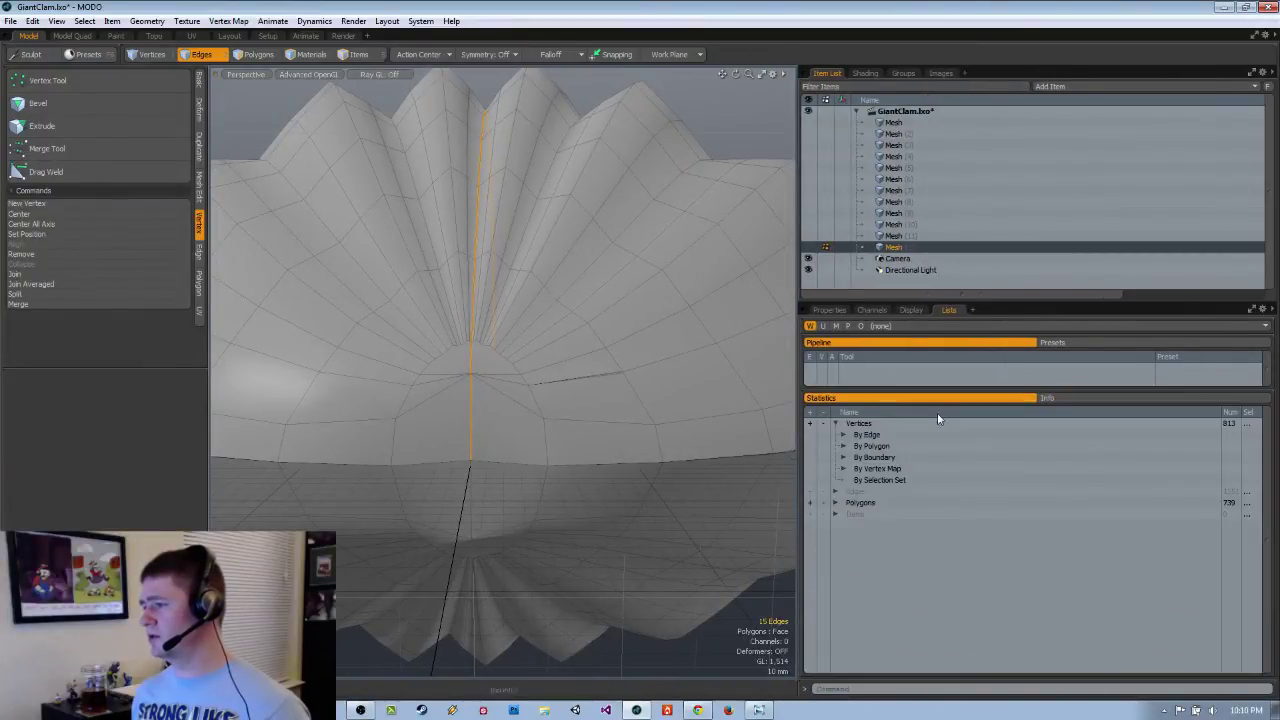
left_click(1045, 400)
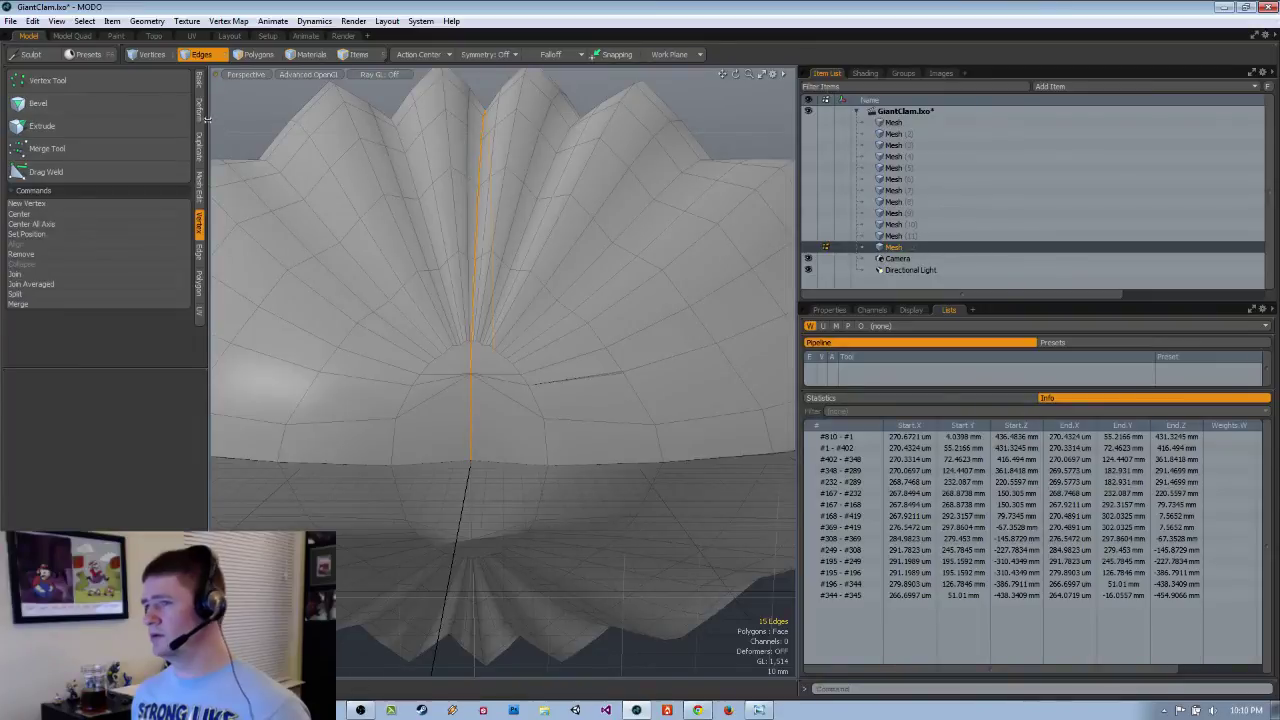
Convert the centre edge loop to a vertex selection and filter the info list by Position.
left_click(148, 54)
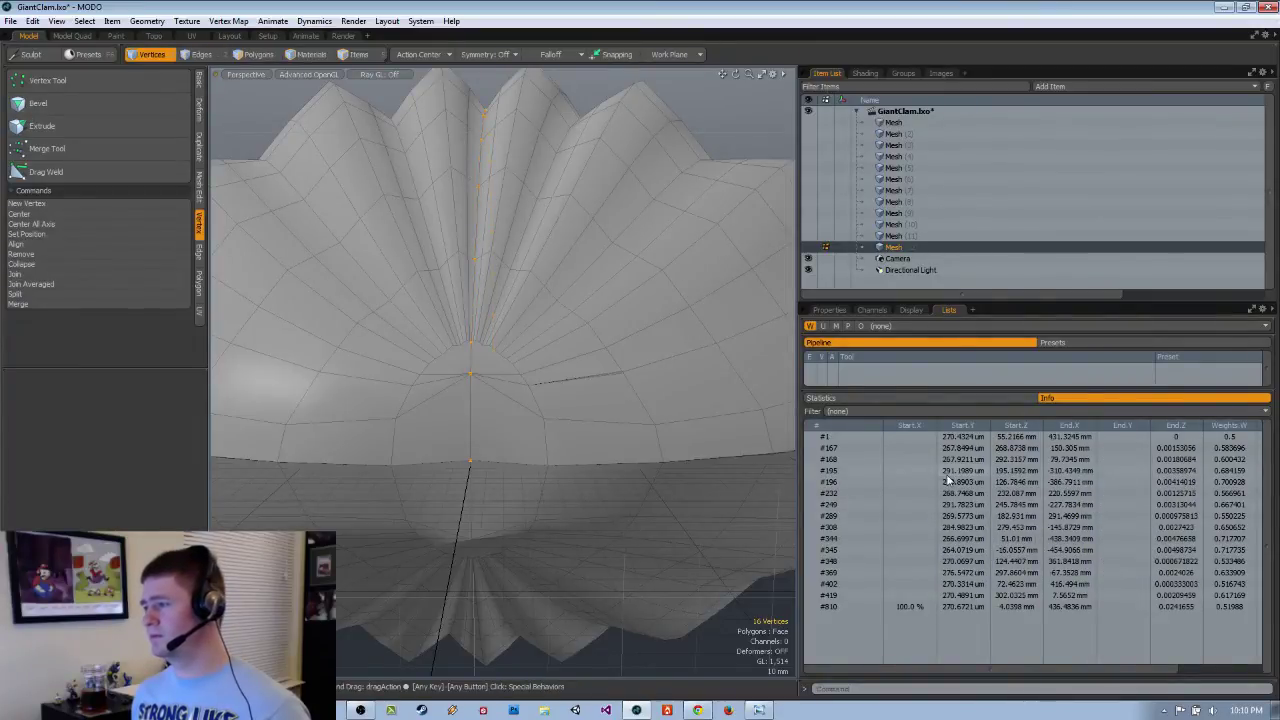
left_click(914, 411)
left_click(912, 437)
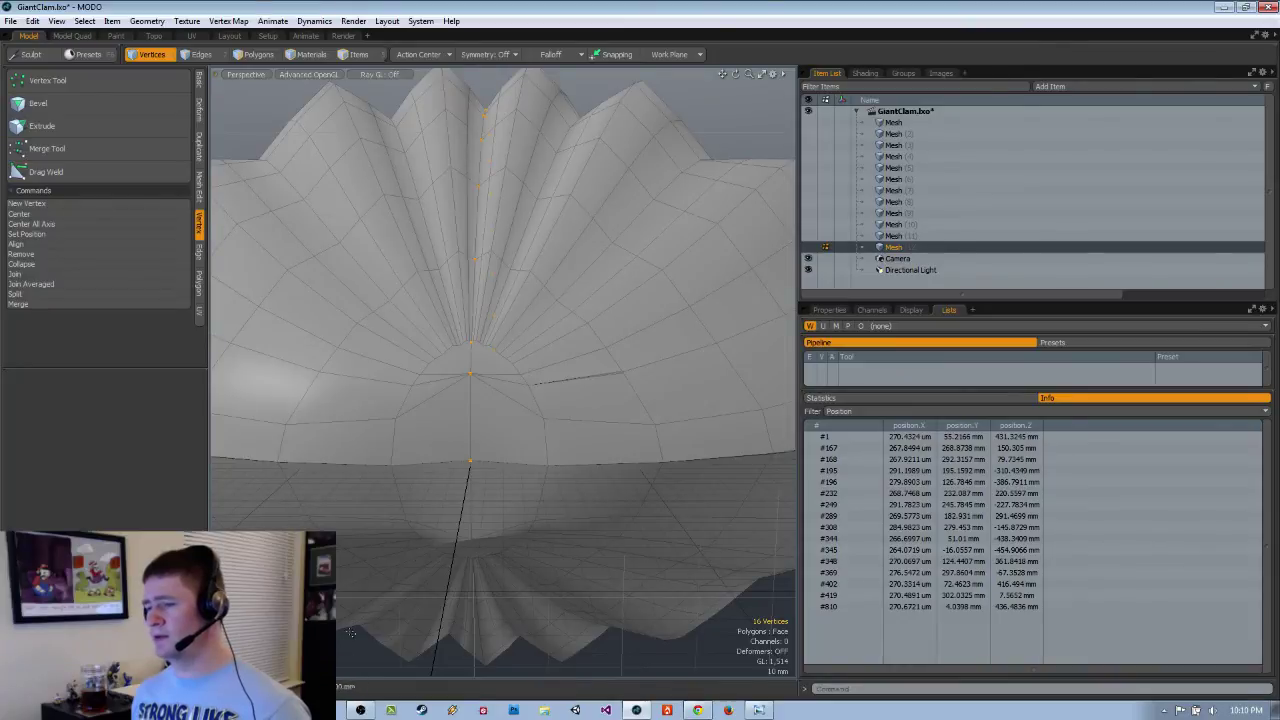
Add the lower shell's centre edges to the upper loop's selection and convert everything to vertices.
left_click_drag(571, 375, 576, 362, "alt")
left_click_drag(573, 339, 546, 543, "alt")
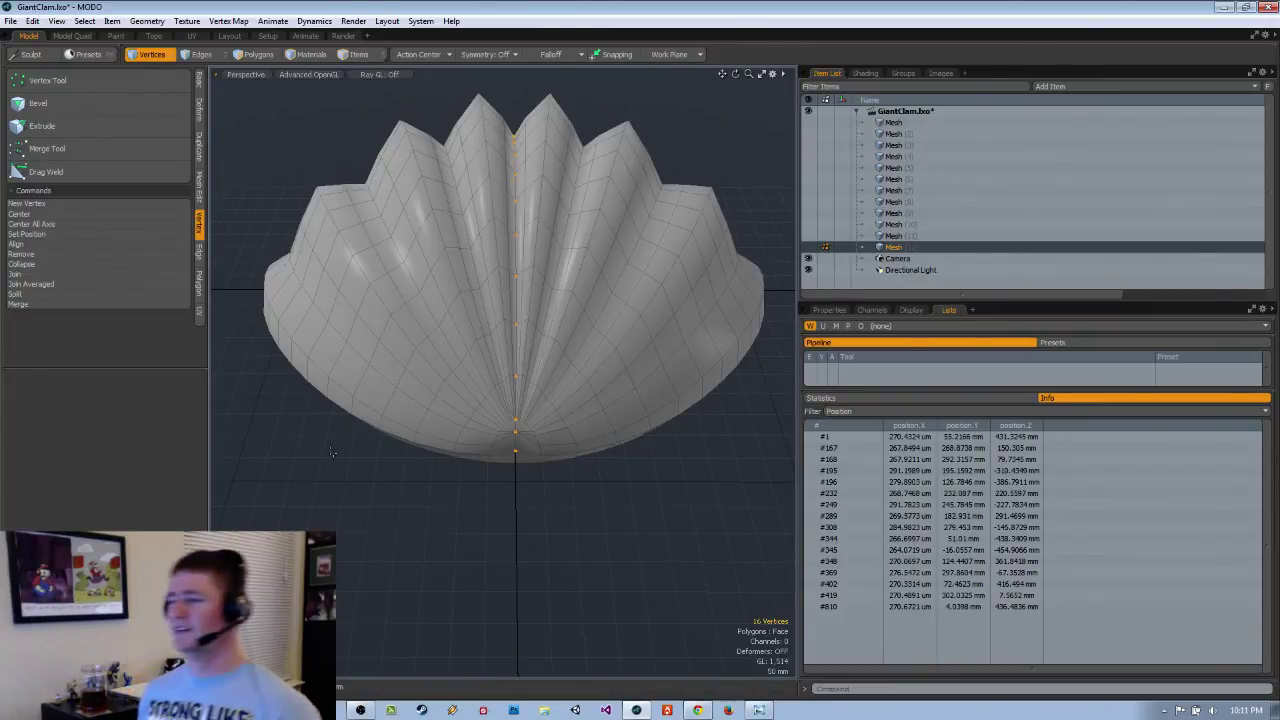
left_click_drag(363, 449, 487, 454, "alt")
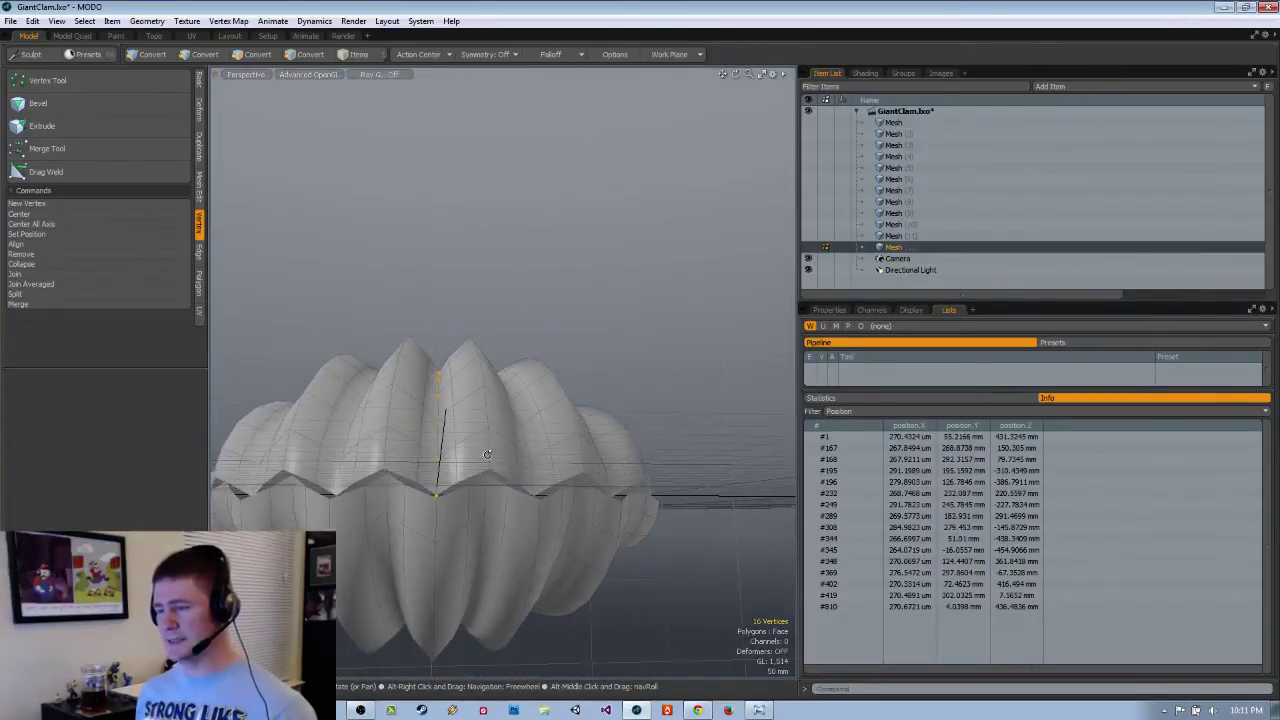
left_click_drag(477, 515, 446, 493, "alt")
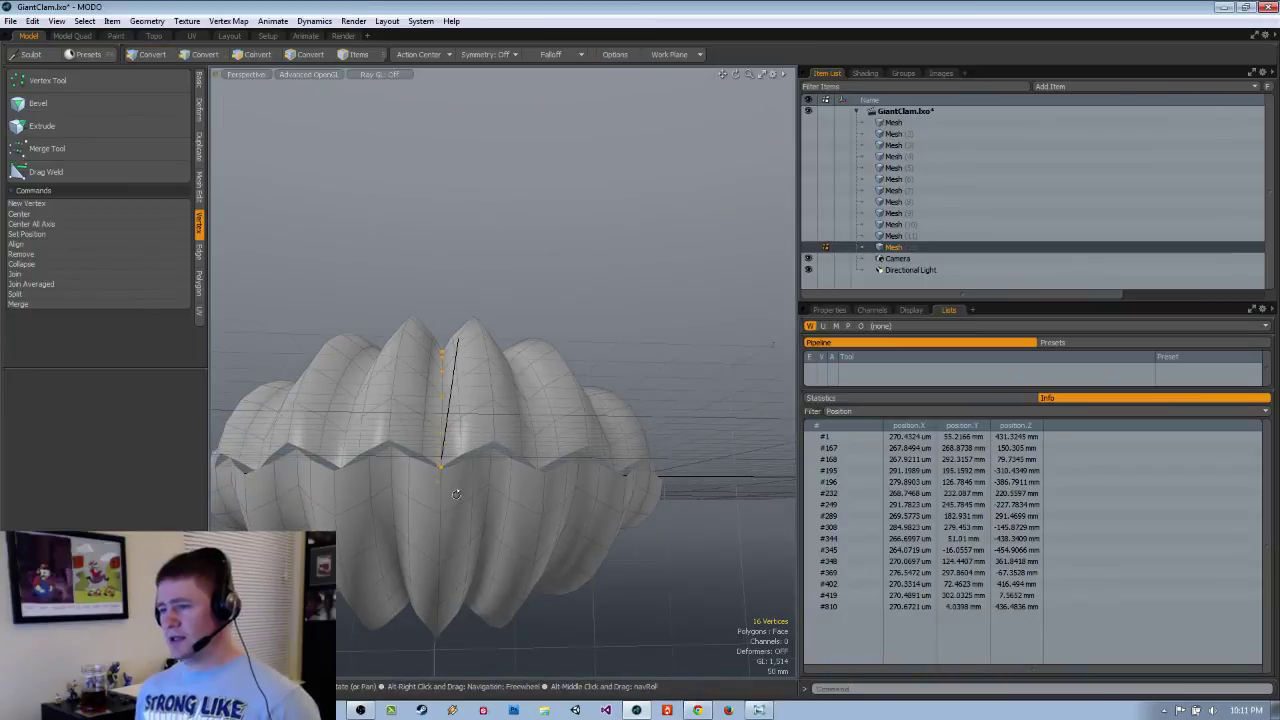
key("2")
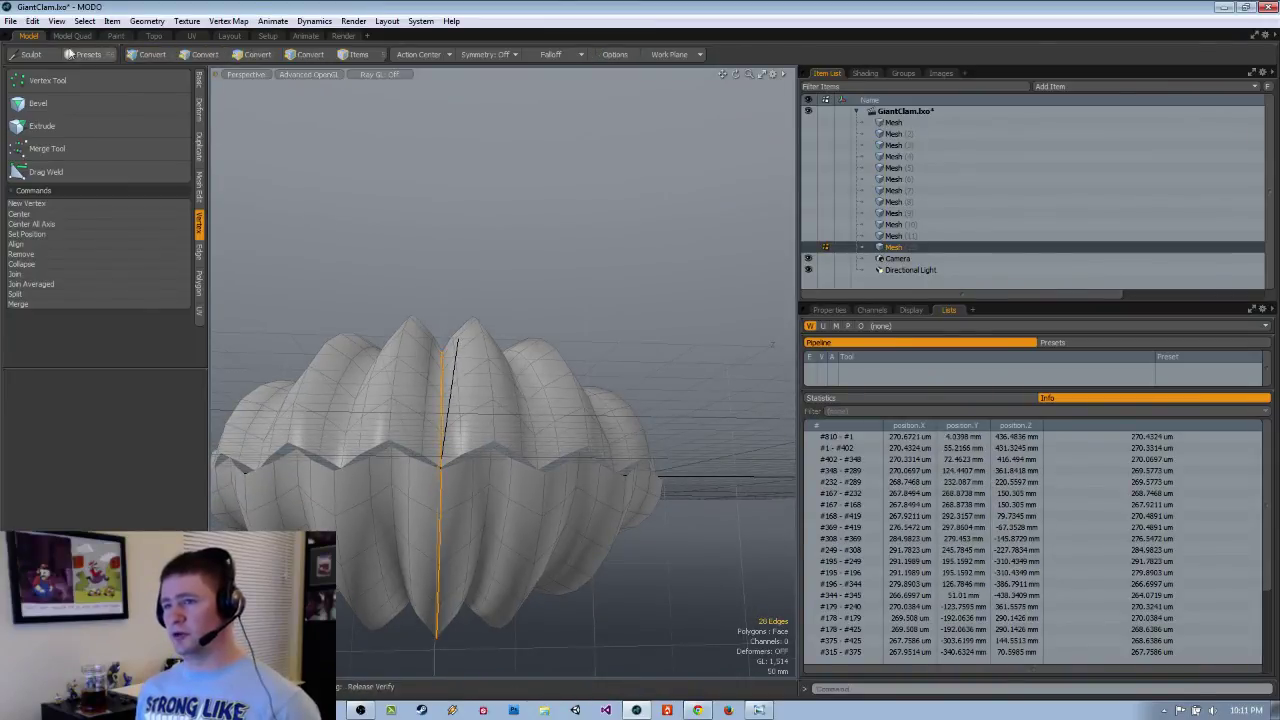
left_click(148, 54, "shift")
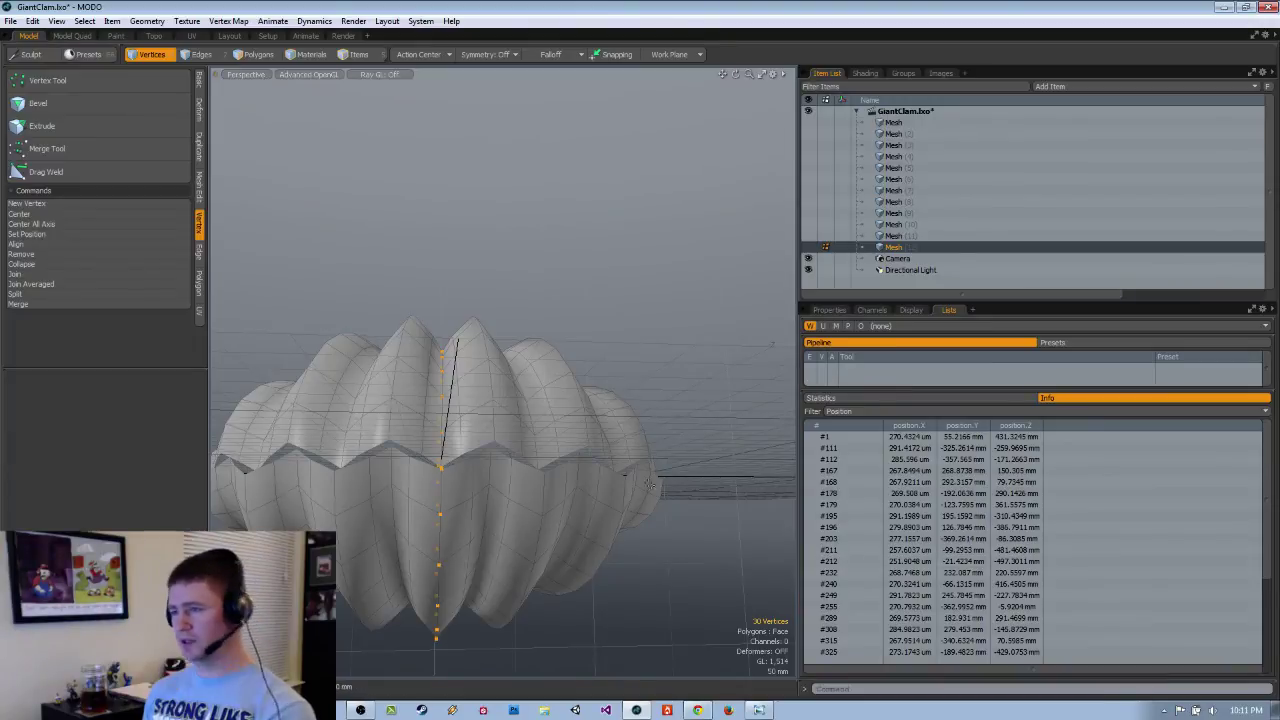
In the back view, set the X position of the selected centre vertices of both shells to 0 m.
left_click_drag(595, 354, 588, 422, "alt")
key("ctrl+space")
left_click(512, 466)
left_click_drag(475, 312, 651, 334, "ctrl+alt")
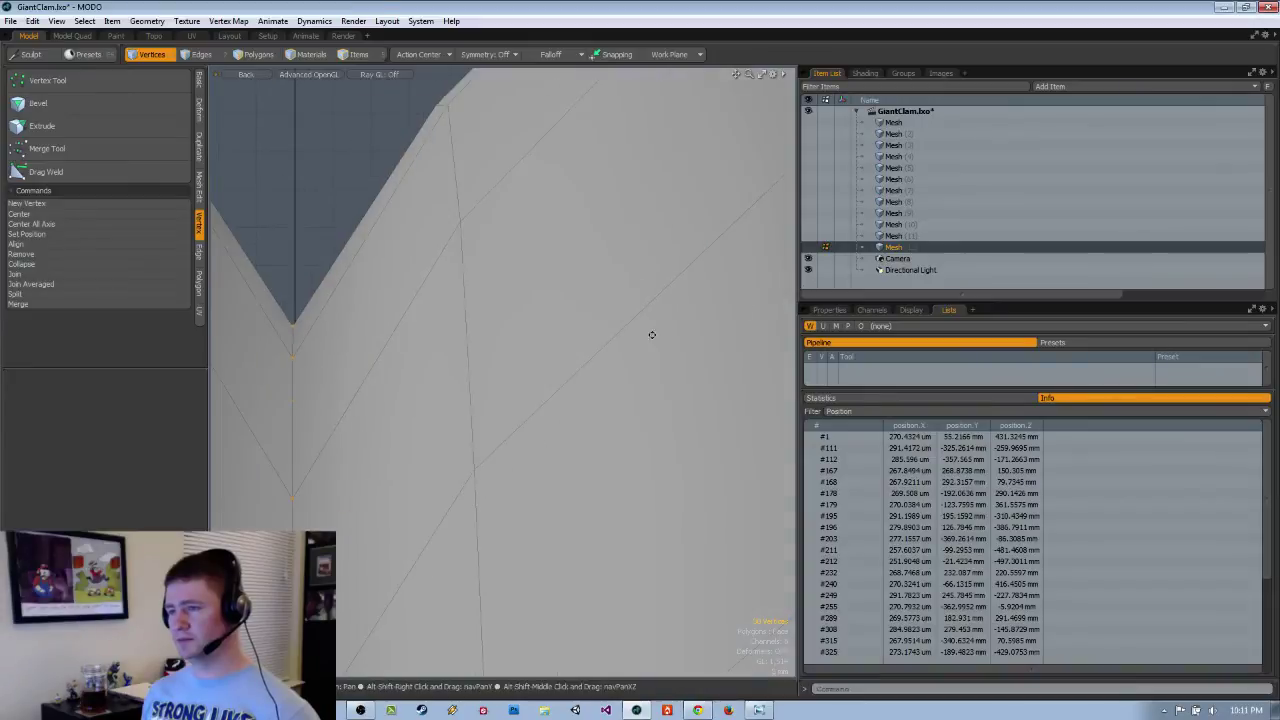
left_click_drag(325, 337, 485, 268, "alt+shift")
left_click_drag(485, 268, 444, 490, "ctrl+alt")
left_click_drag(444, 490, 475, 272, "alt+shift")
left_click_drag(475, 272, 583, 264, "ctrl+alt")
scroll(583, 264, "down", 8)
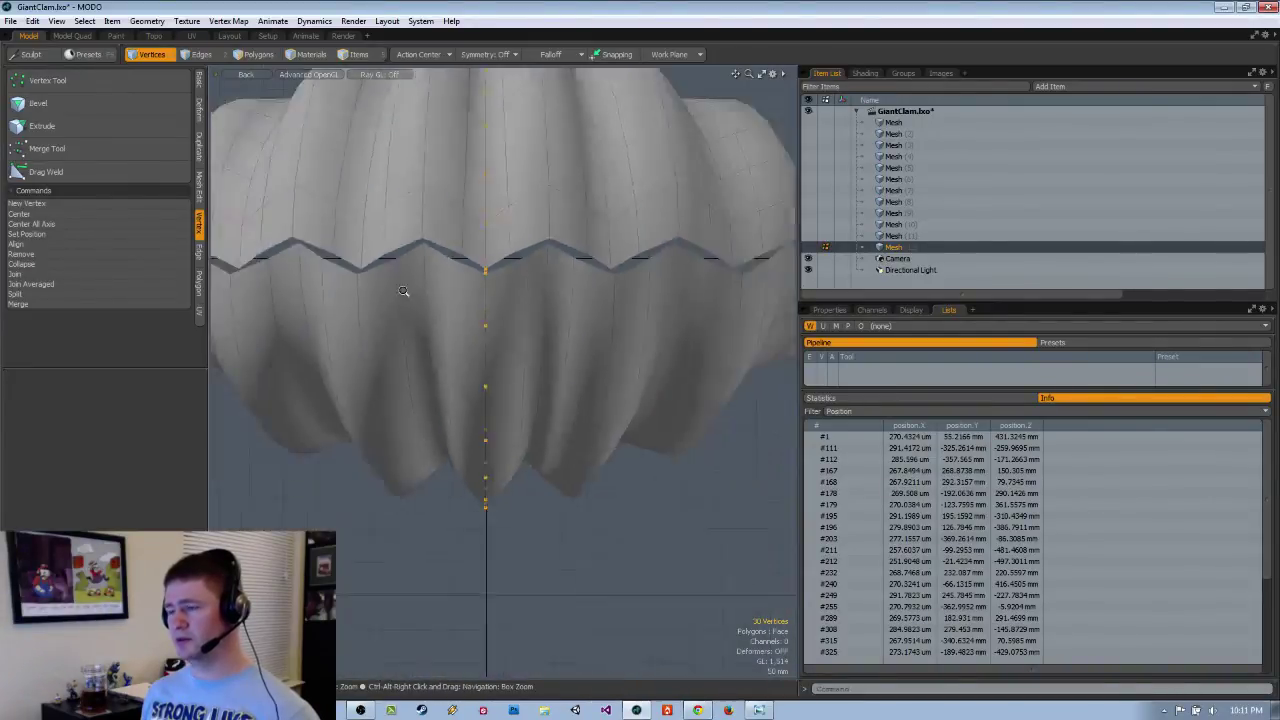
scroll(494, 291, "up", 1)
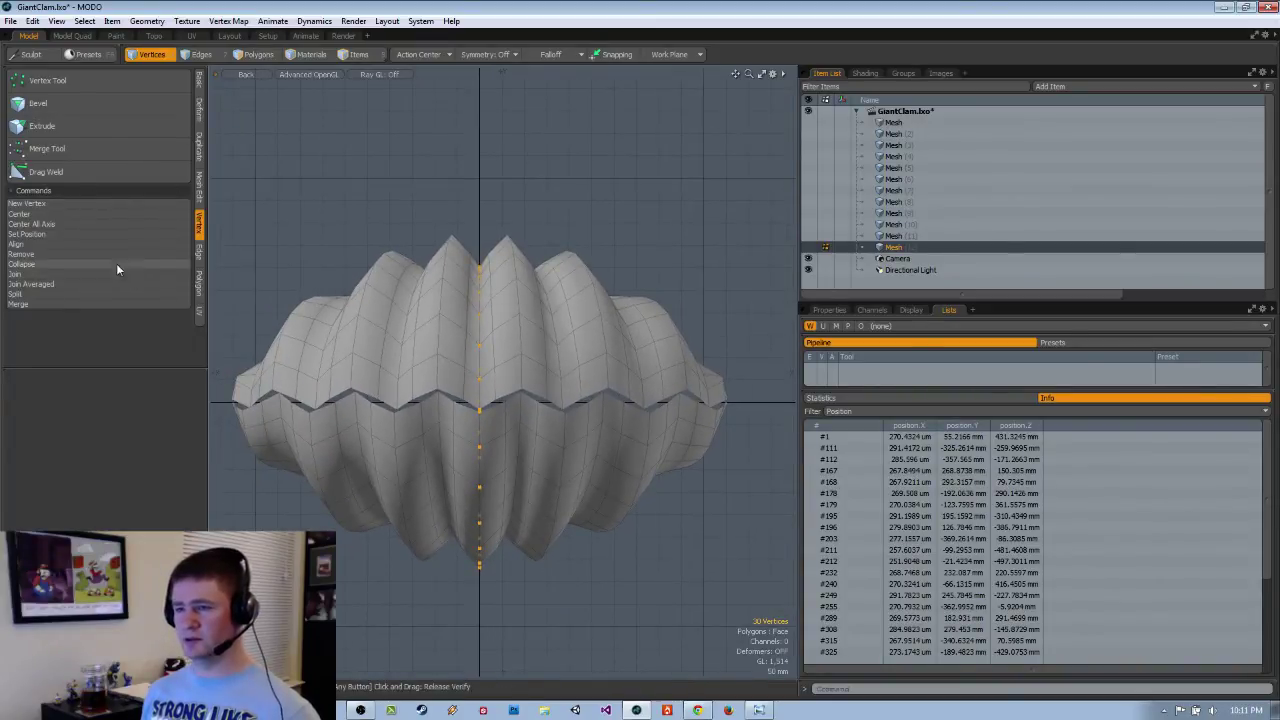
left_click(78, 233)
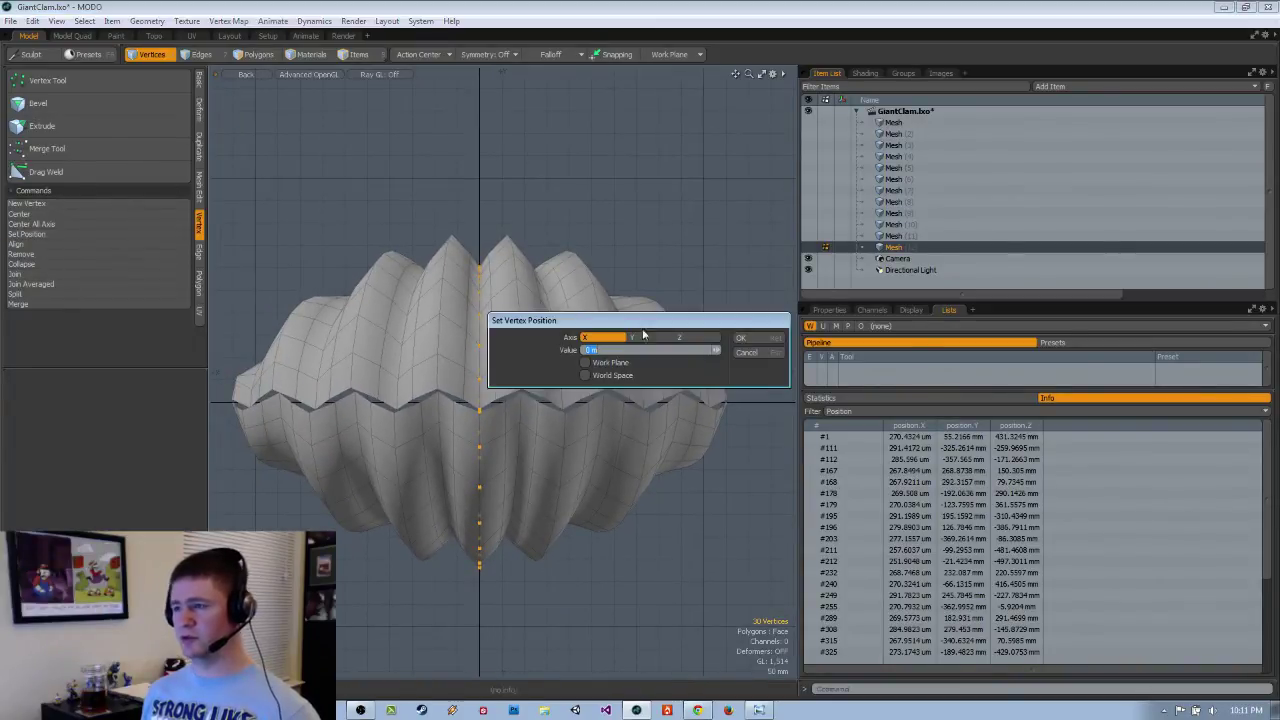
left_click(742, 339)
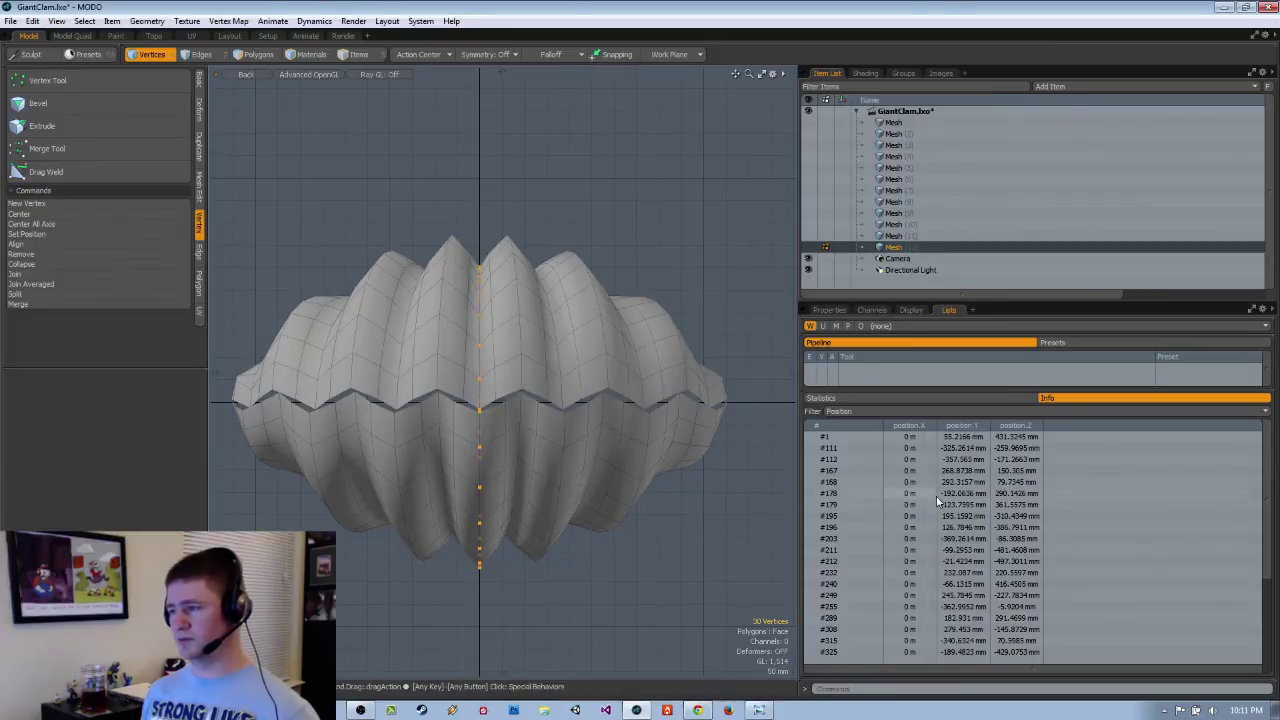
scroll(934, 493, "down", 4)
scroll(917, 511, "up", 4)
Return to the centre edge selection and try to split both shells along it.
left_click_drag(504, 349, 506, 385, "ctrl+alt")
key("space")
key("space")
key("space")
key("space")
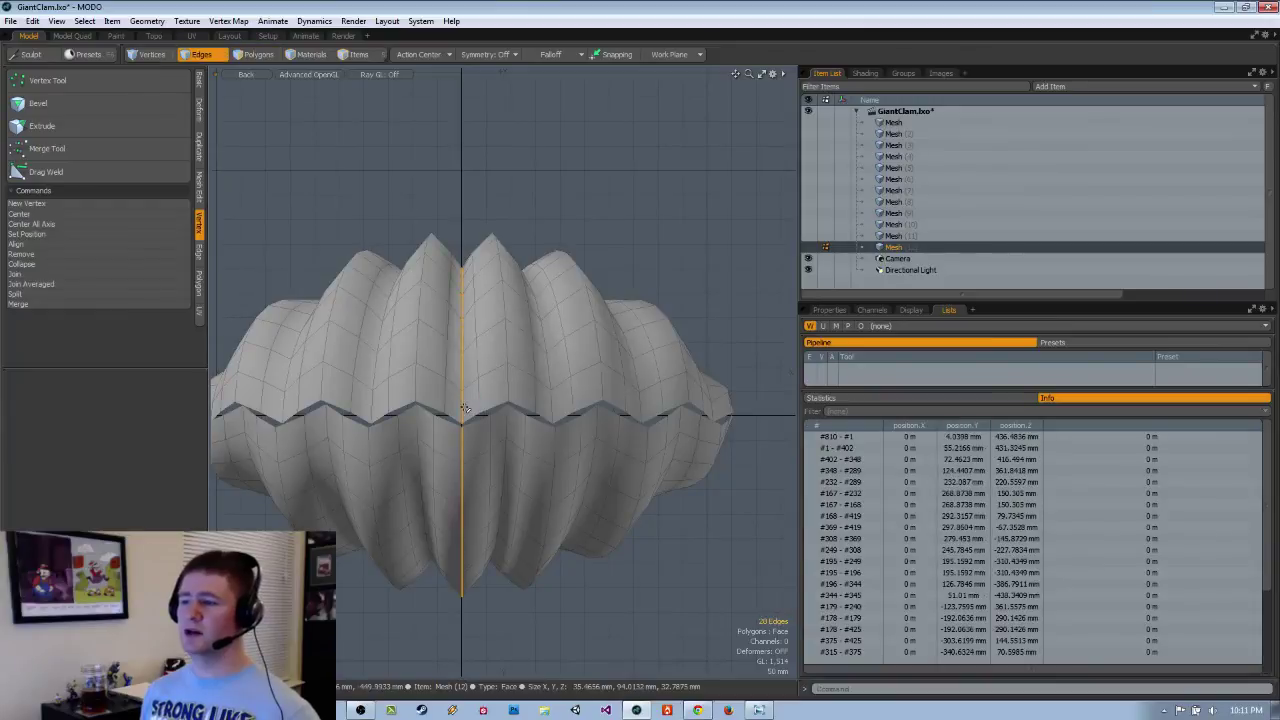
left_click(198, 251)
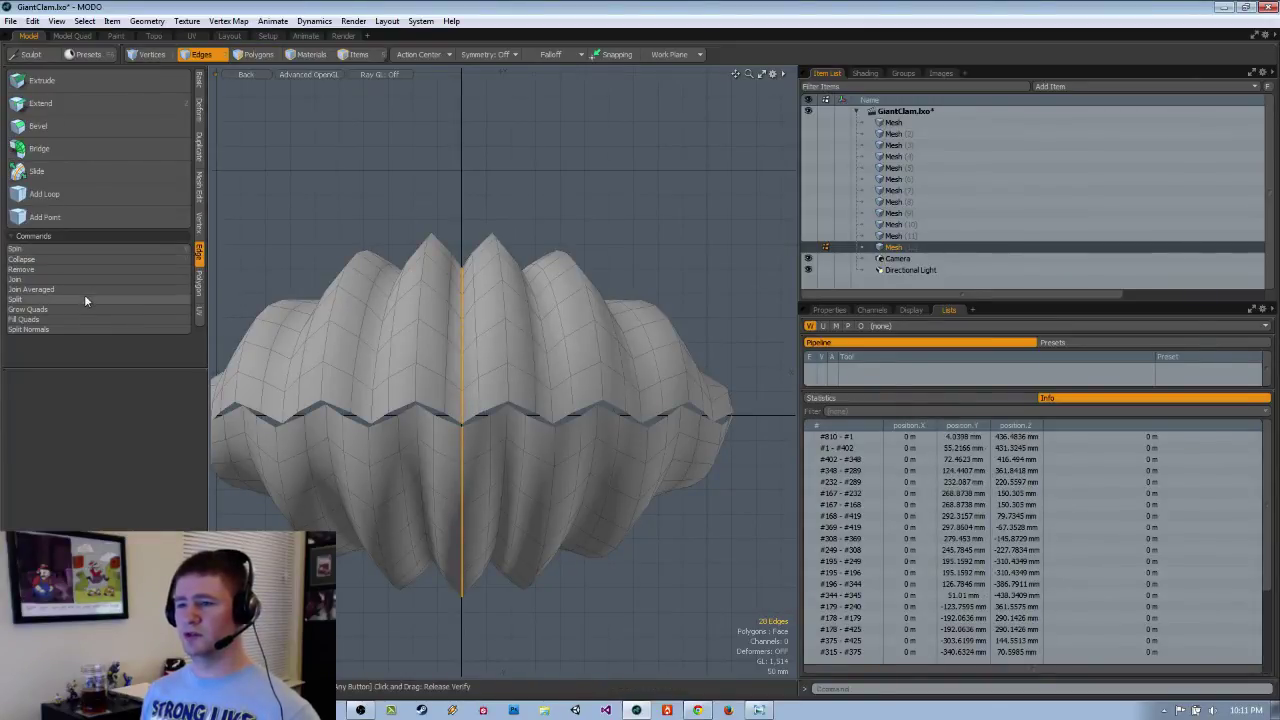
left_click(85, 300)
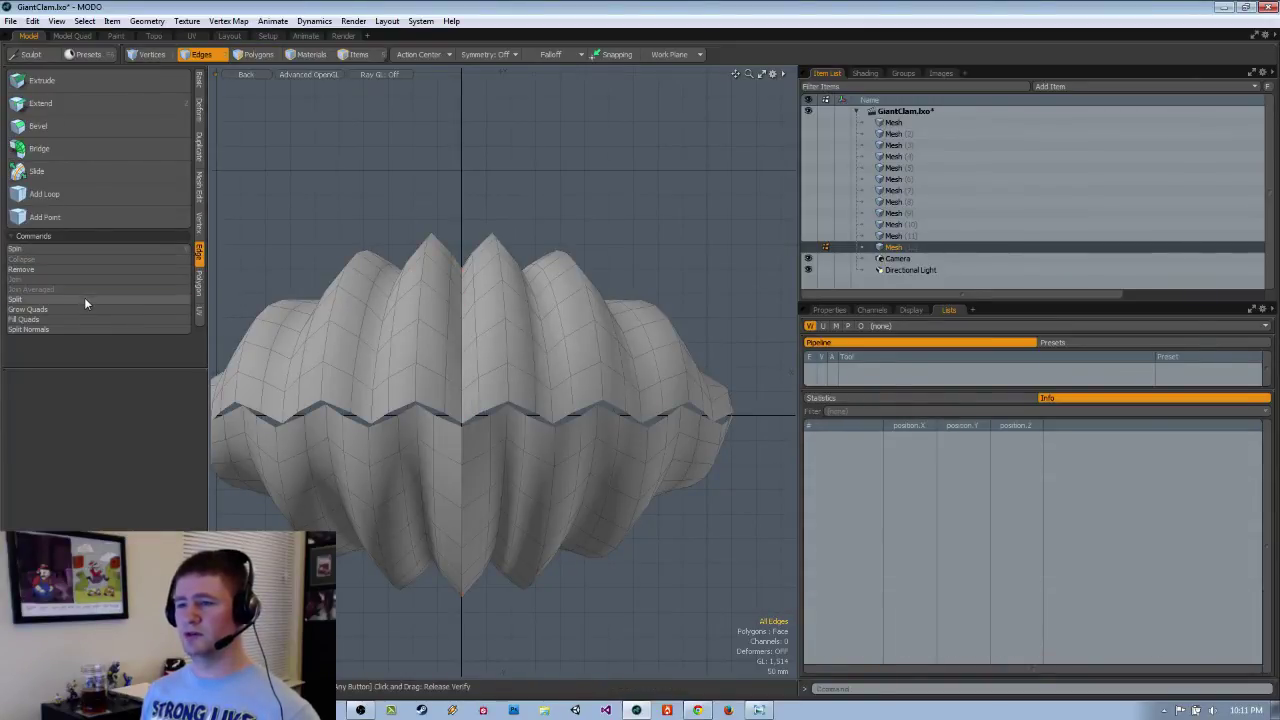
Test the split by selecting connected polygons on both shells, and examine the lower shell's hinge in perspective.
key("3")
double_click(429, 355)
double_click(427, 465, "shift")
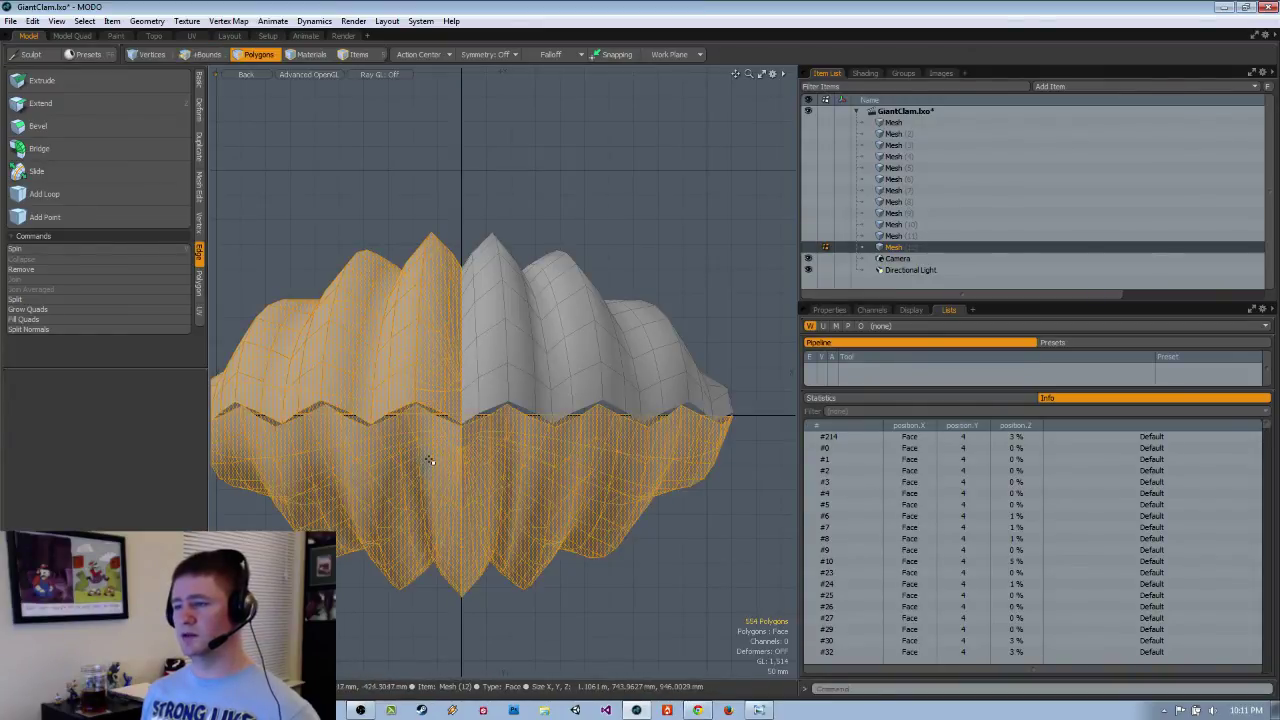
key("ctrl+space")
left_click(606, 490)
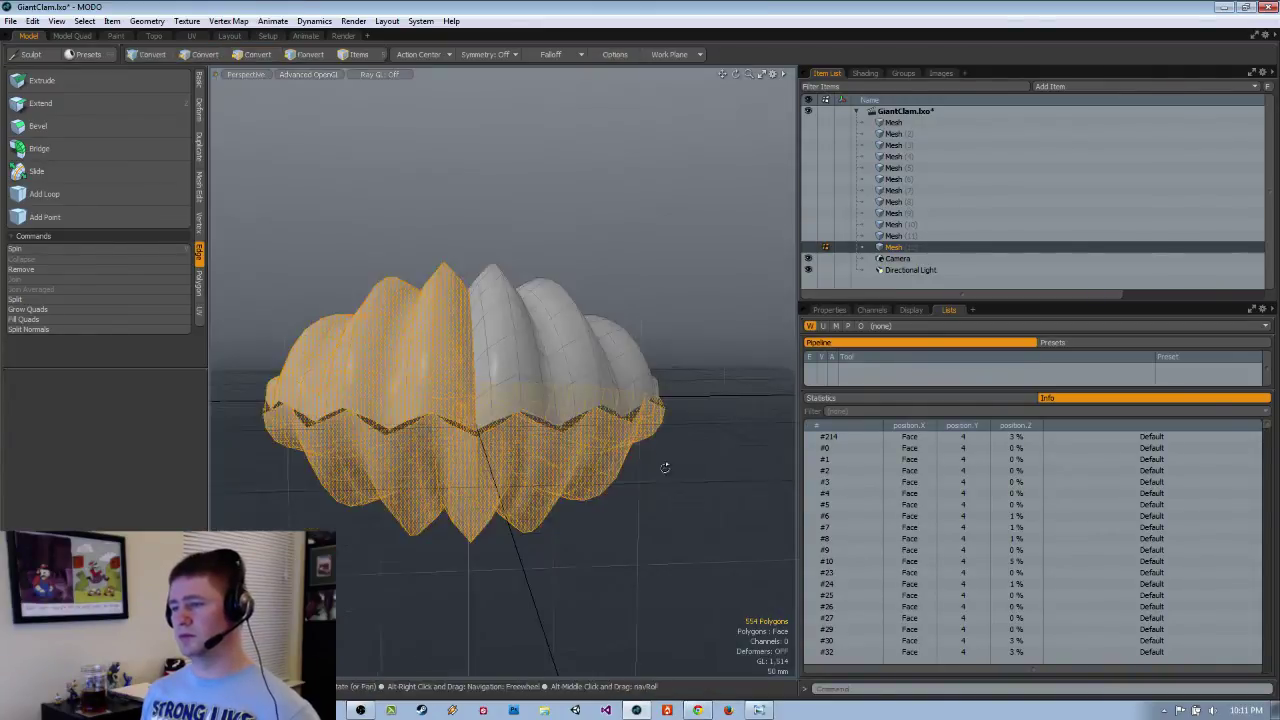
left_click_drag(666, 466, 480, 380, "alt")
scroll(486, 331, "up", 5)
key("1")
left_click_drag(486, 331, 562, 174, "alt")
left_click(561, 174)
scroll(491, 339, "up", 3)
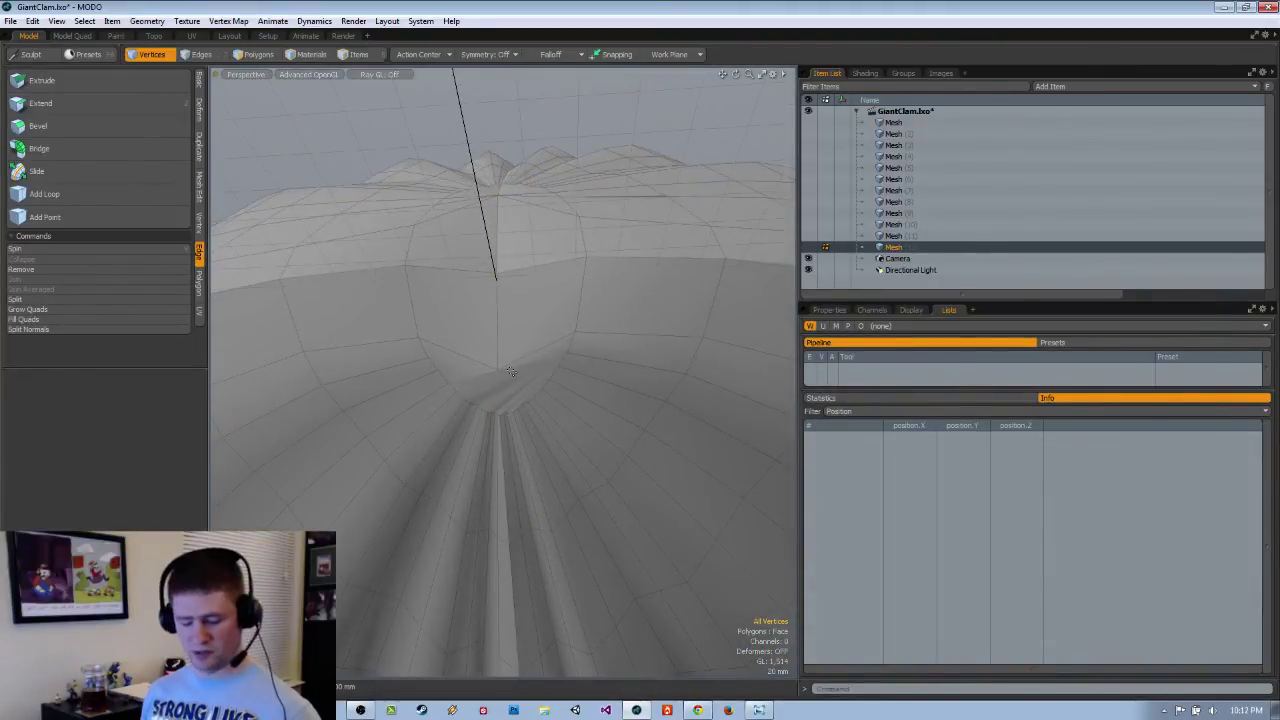
Undo the polygon selections and the edge split, going back to the centre edge selection.
key("alt+c")
key("ctrl+z")
key("ctrl+z")
key("ctrl+z")
key("ctrl+z")
key("ctrl+z")
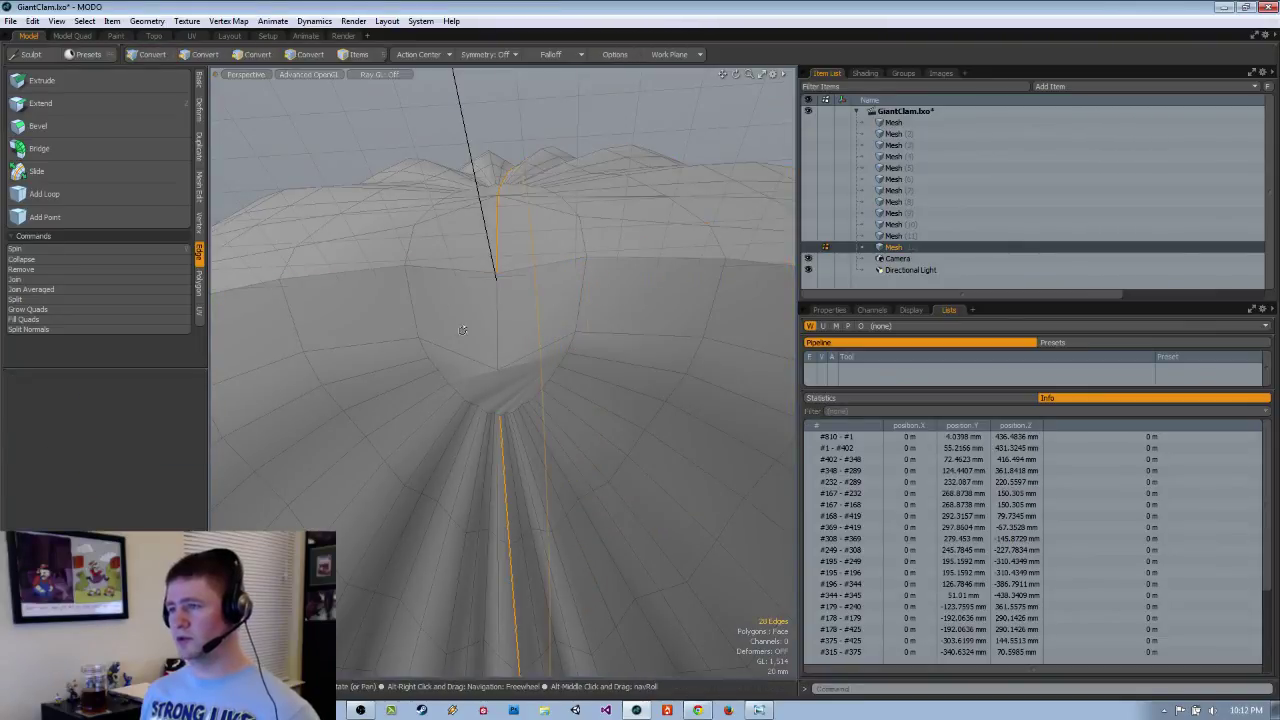
Use Edge Slice to cut the lower hinge polygon from its centre vertex to the ridge vertex on the centre line.
key("3")
key("alt+c")
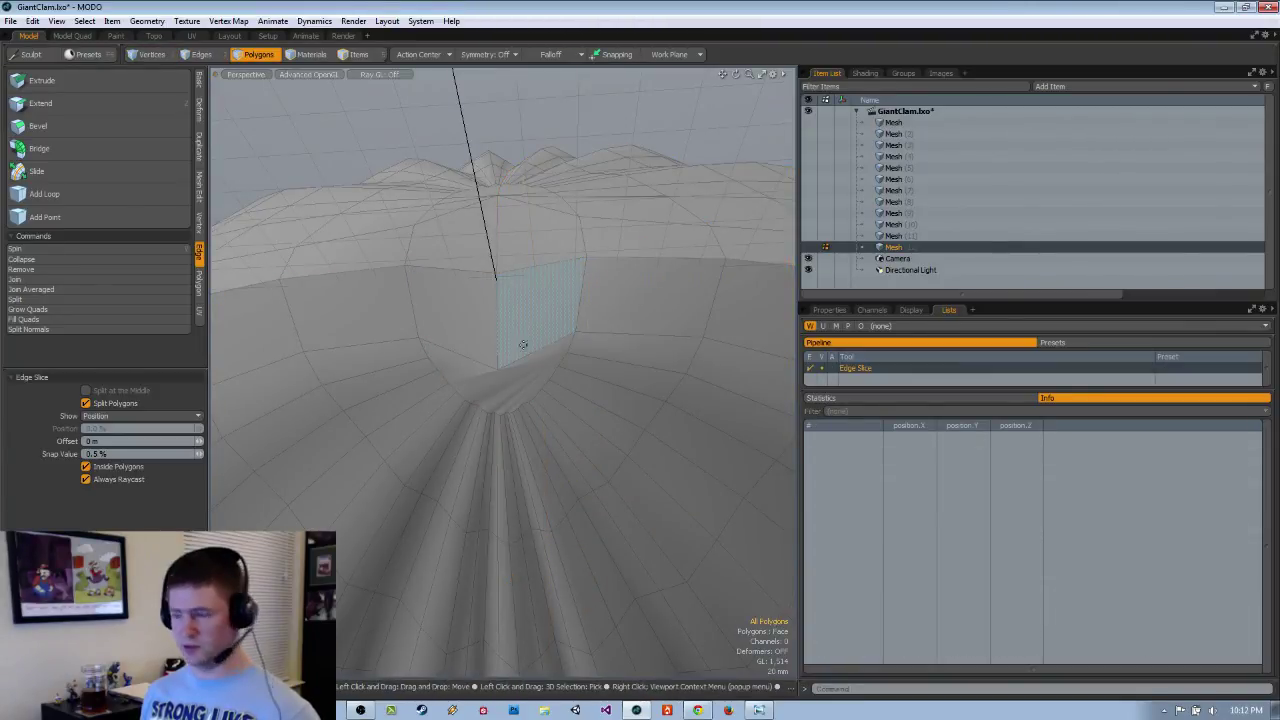
left_click(499, 370)
left_click_drag(499, 370, 580, 385, "ctrl+alt")
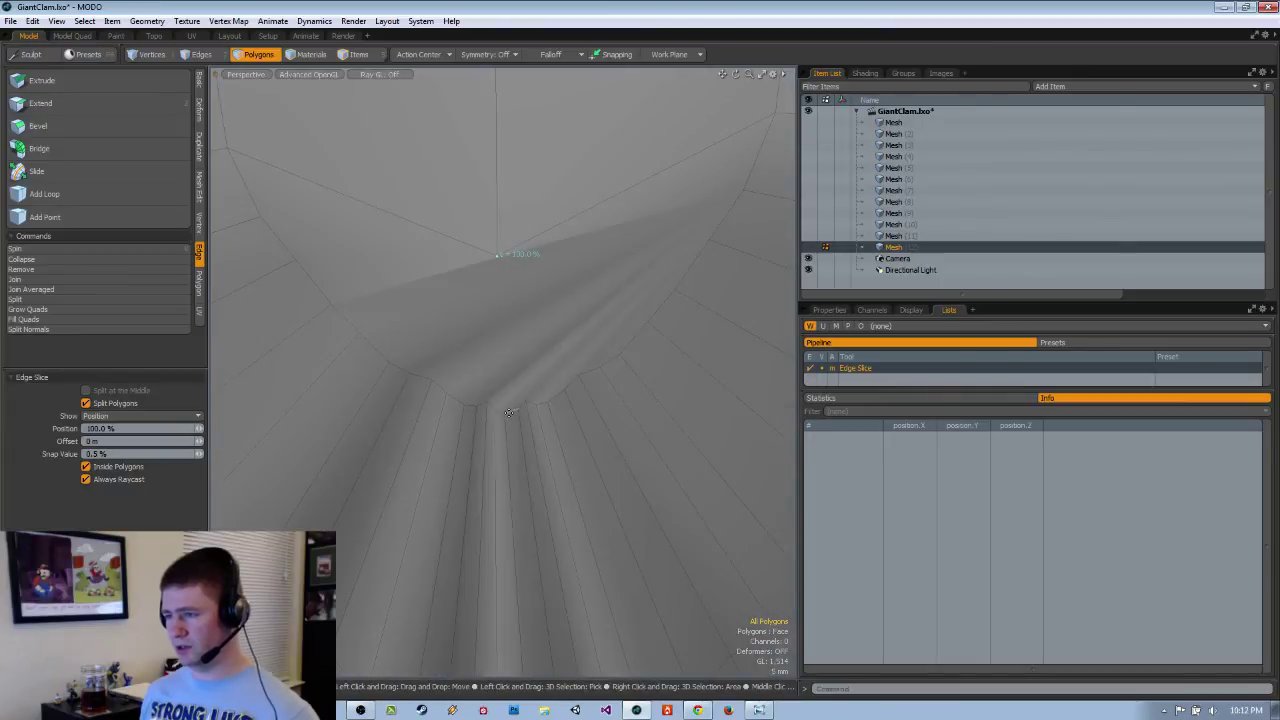
left_click(508, 412)
left_click_drag(508, 412, 449, 377, "ctrl+alt")
key("space")
key("space")
key("space")
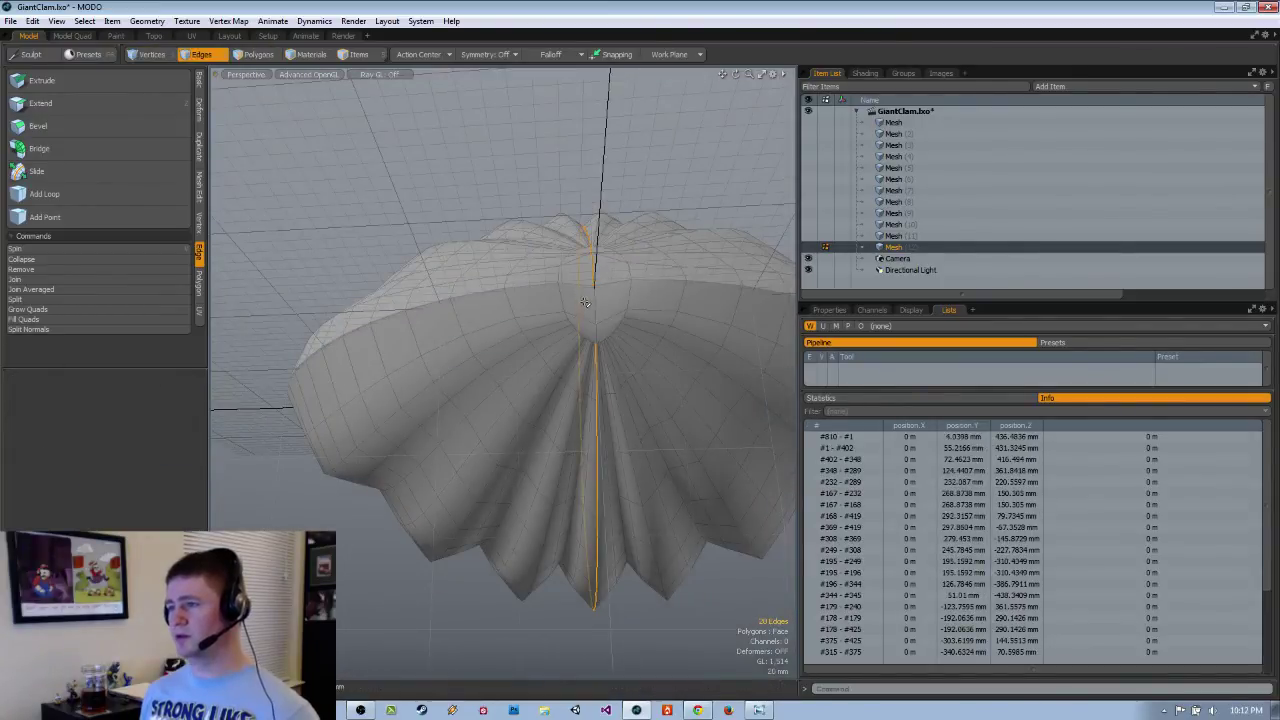
Add the lower hinge's remaining centre edges to the edge selection and view the shells from the back.
double_click(594, 302, "shift")
left_click_drag(594, 302, 700, 360, "alt")
key("a")
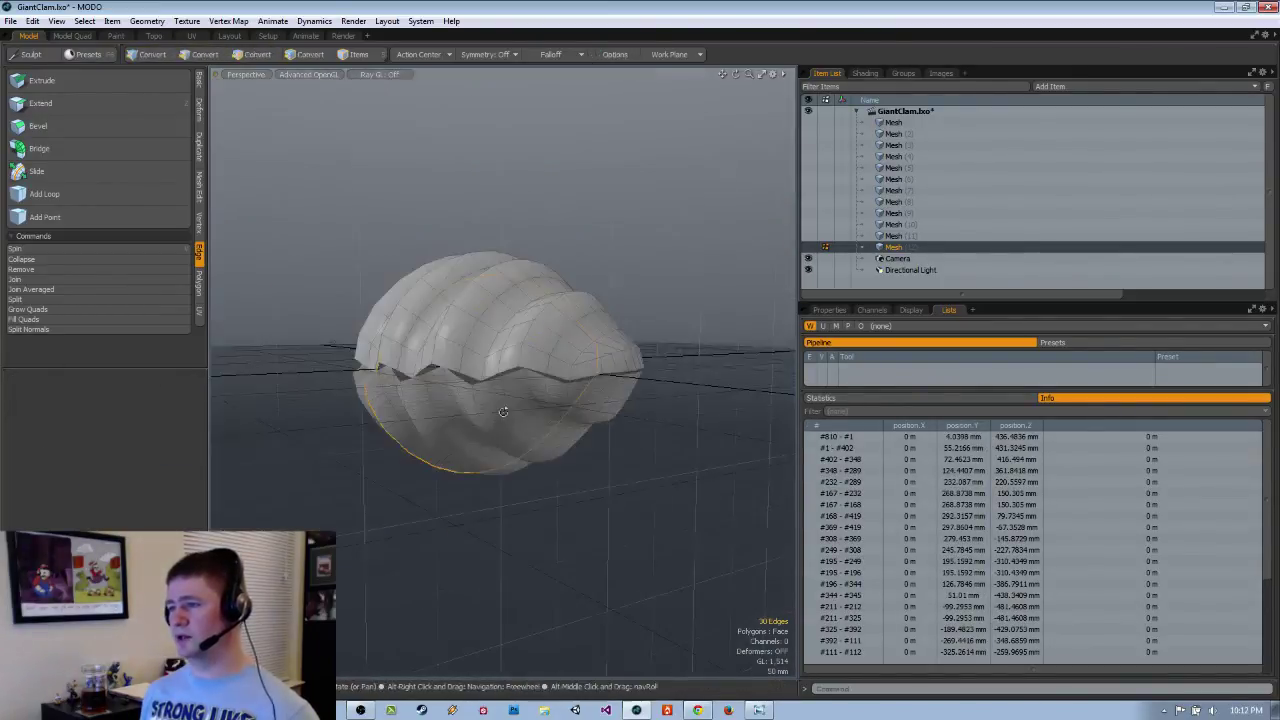
left_click_drag(560, 400, 620, 415, "alt")
key("ctrl+space")
left_click(488, 499)
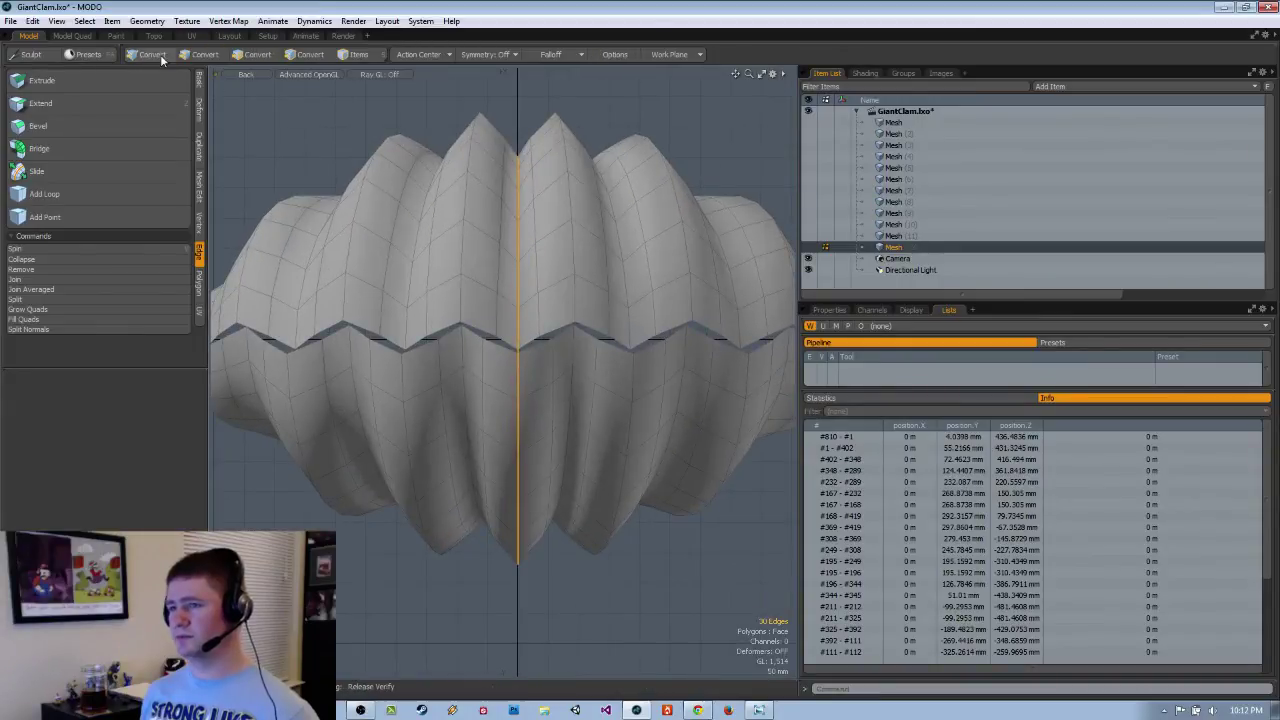
Convert the completed centre edge selection to vertices and set their X position to 0 m.
left_click(156, 56)
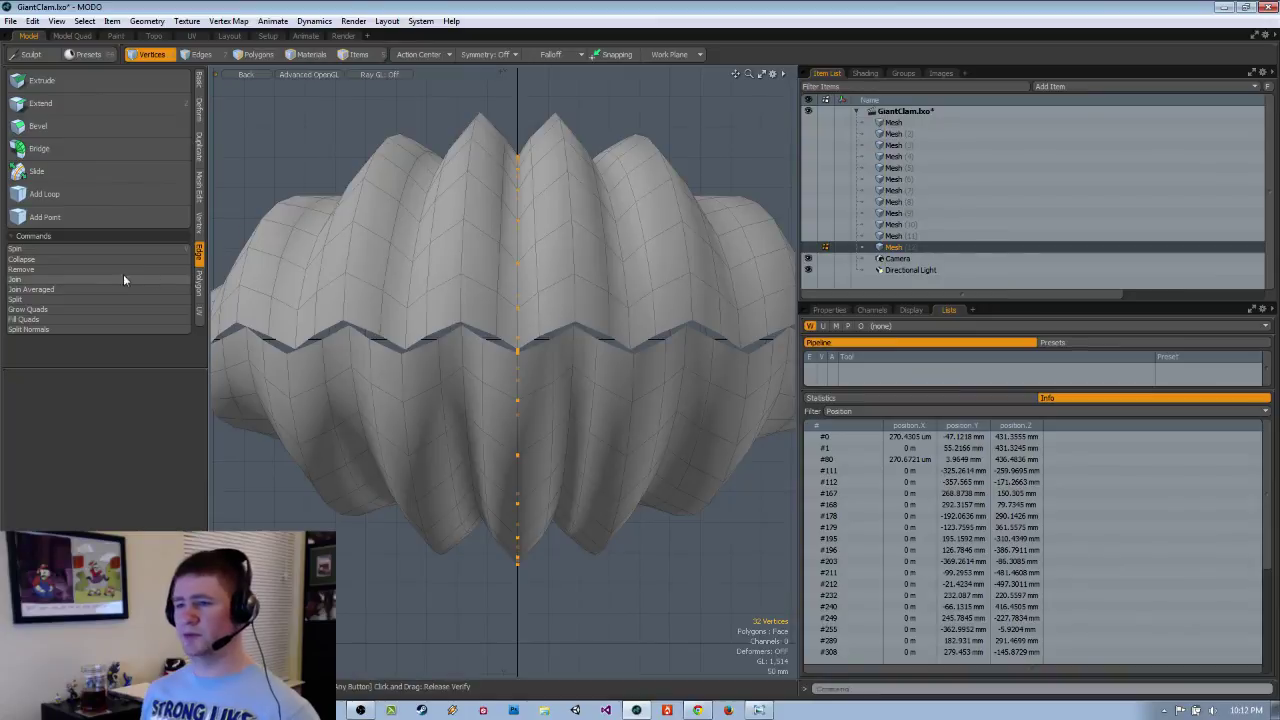
left_click(199, 220)
left_click(60, 233)
left_click(740, 337)
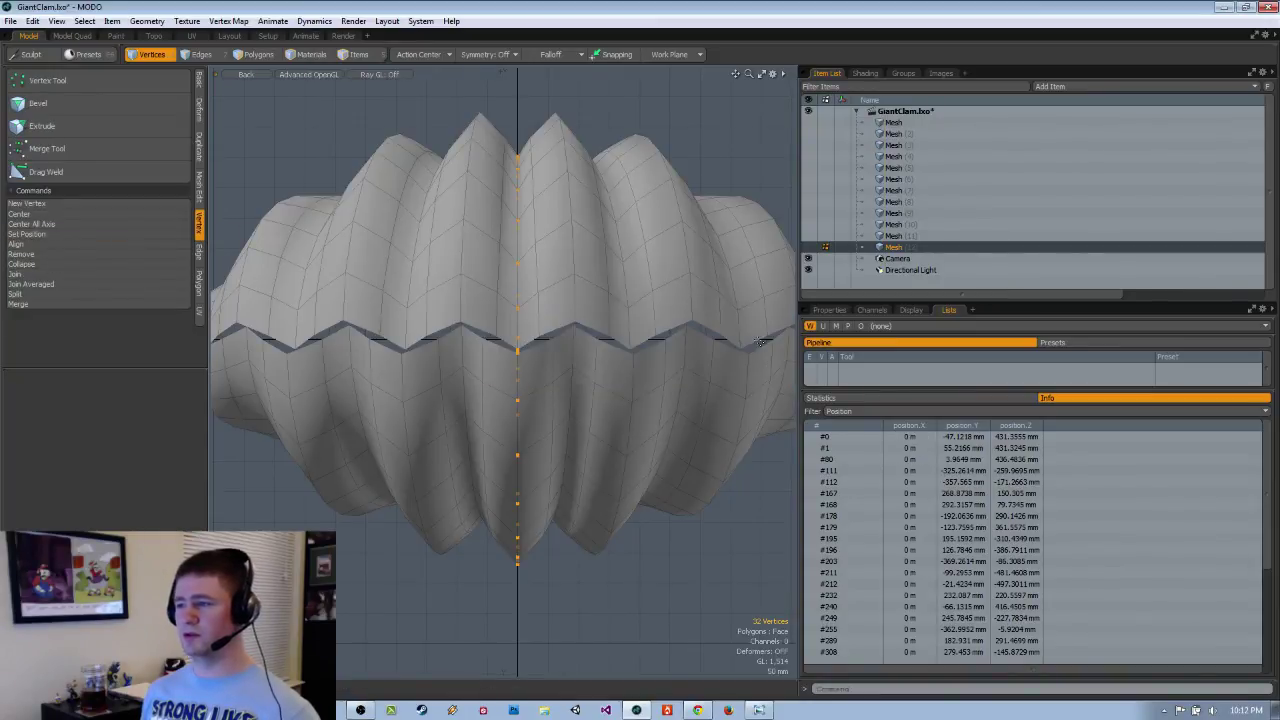
Split the clam mesh along the centre edge selection so the two halves become separate.
left_click(199, 252)
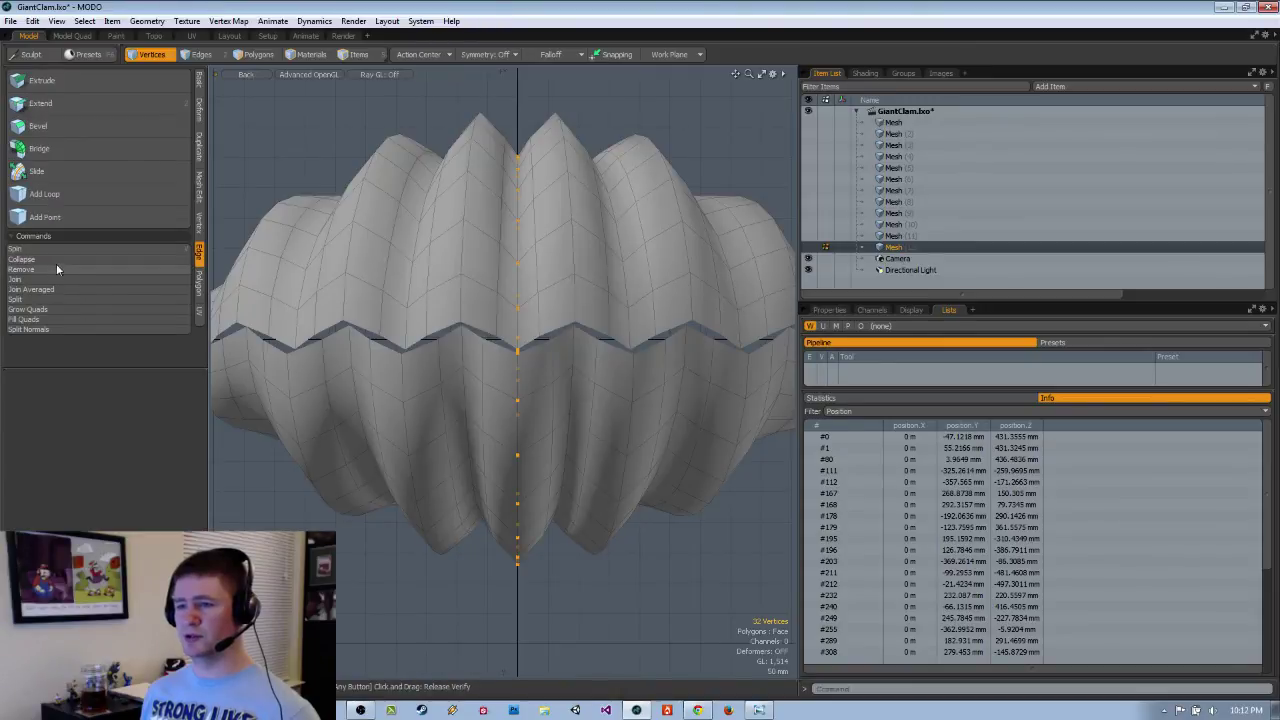
left_click(47, 296)
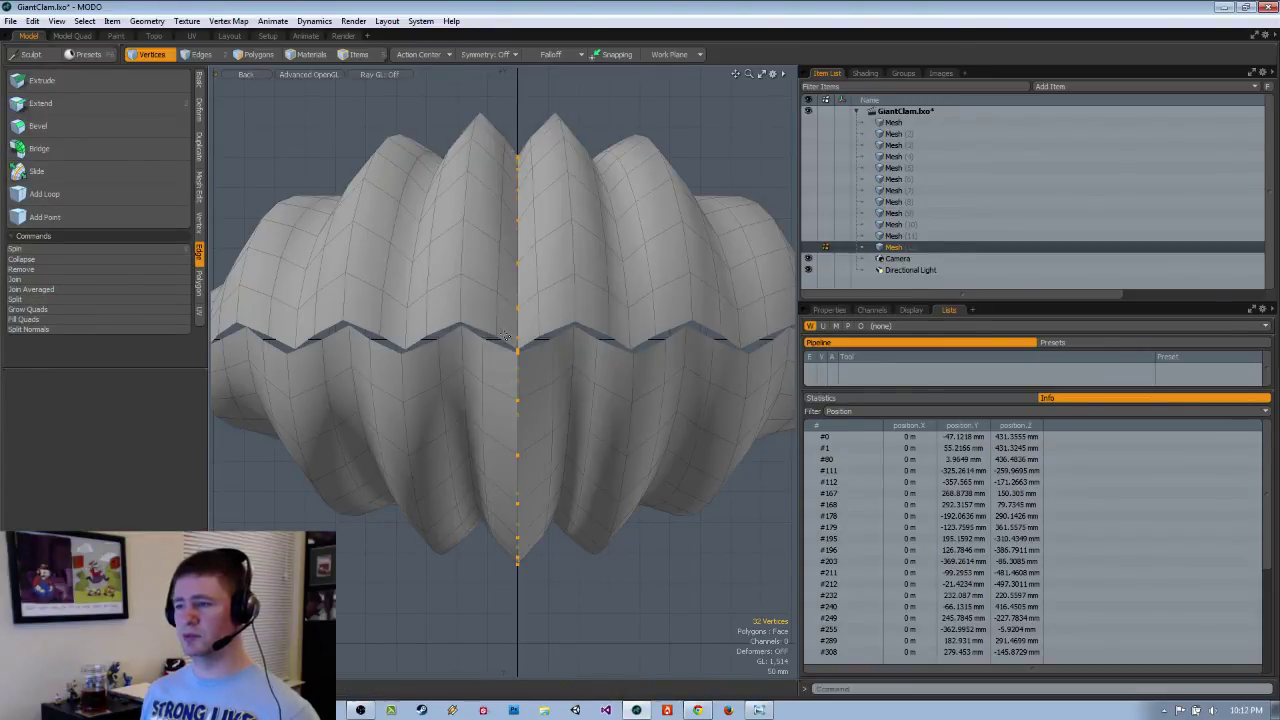
scroll(522, 309, "down", 3)
key("2")
key("3")
key("2")
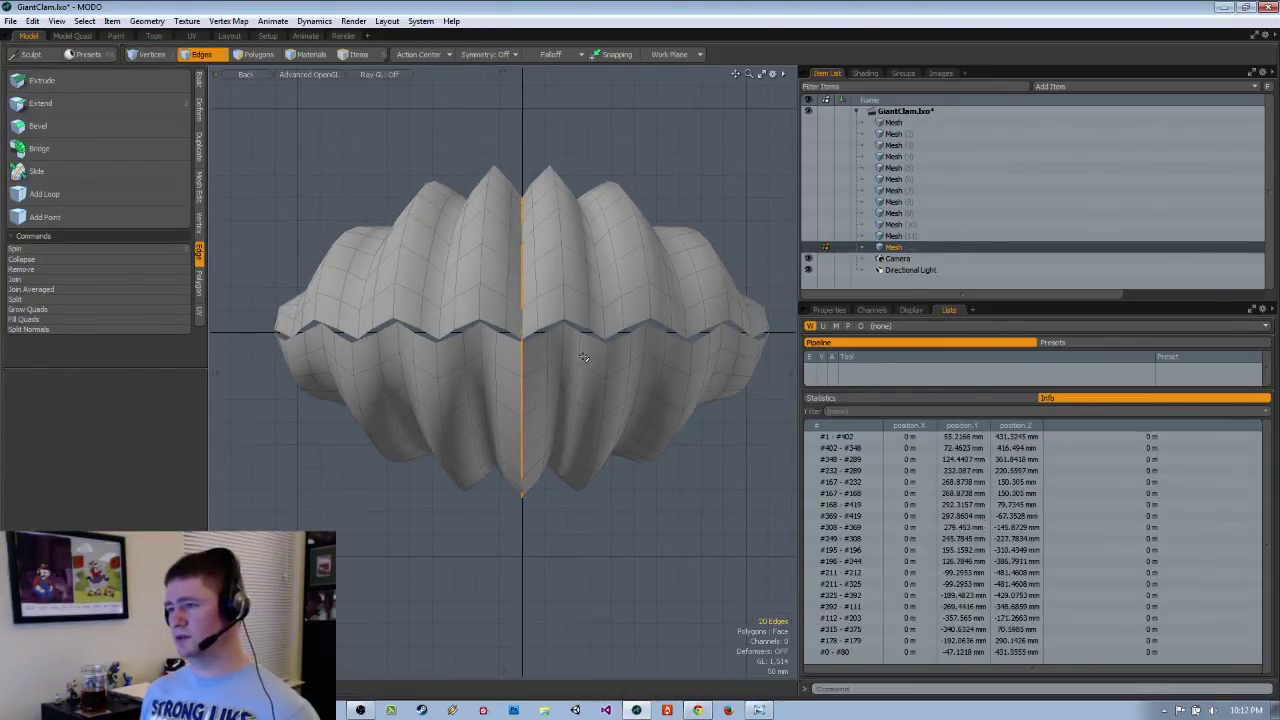
Select all connected polygons of the clam half on the right of the centre line and delete them.
key("3")
left_click(585, 358)
double_click(597, 315)
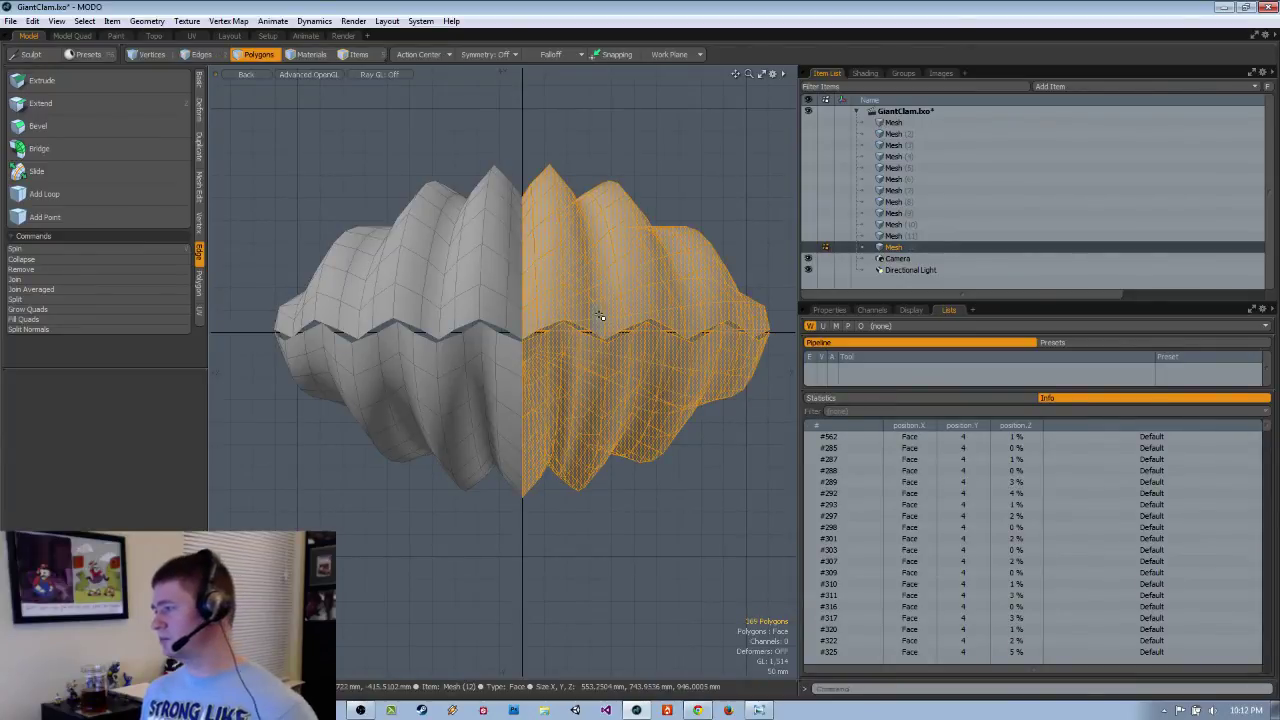
key("Delete")
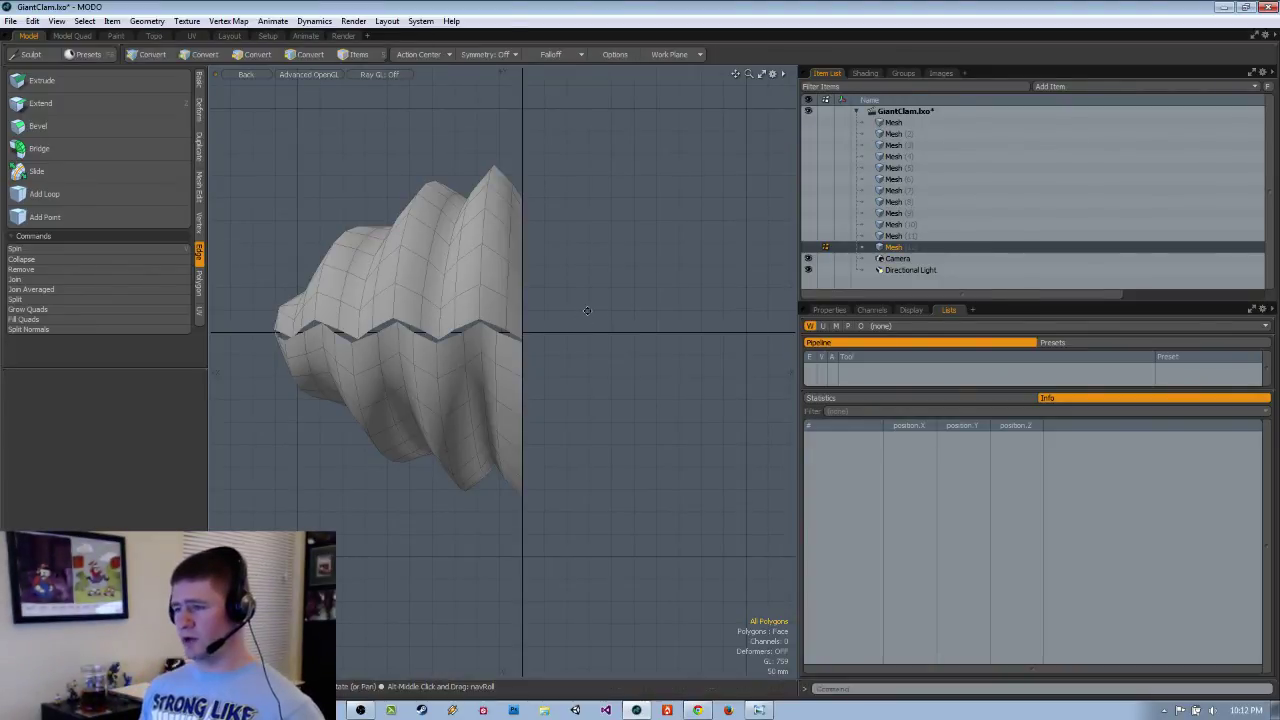
Select the whole remaining half and mirror it across the X axis with the action center at the origin.
mouse_move(589, 309)
left_mouse_down("alt")
mouse_move(563, 340)
mouse_move(568, 321)
mouse_move(489, 472)
left_mouse_up("alt")
key("]")
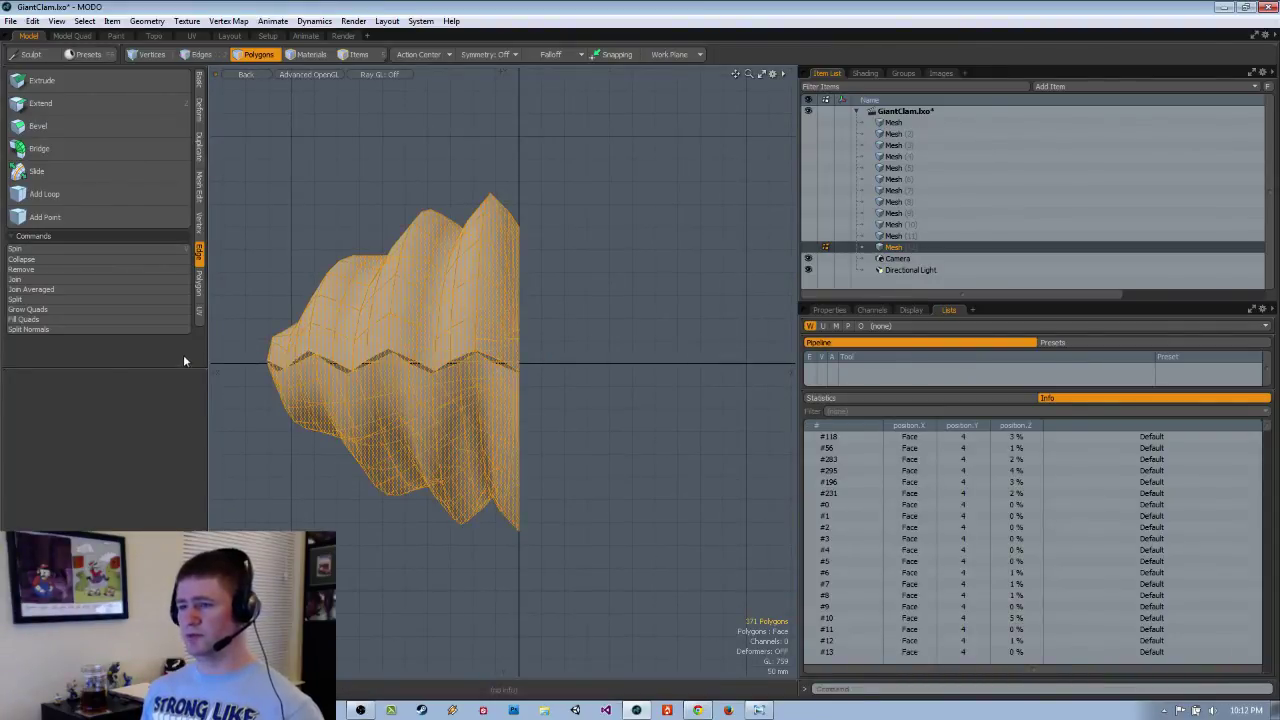
left_click(425, 113)
left_click(199, 157)
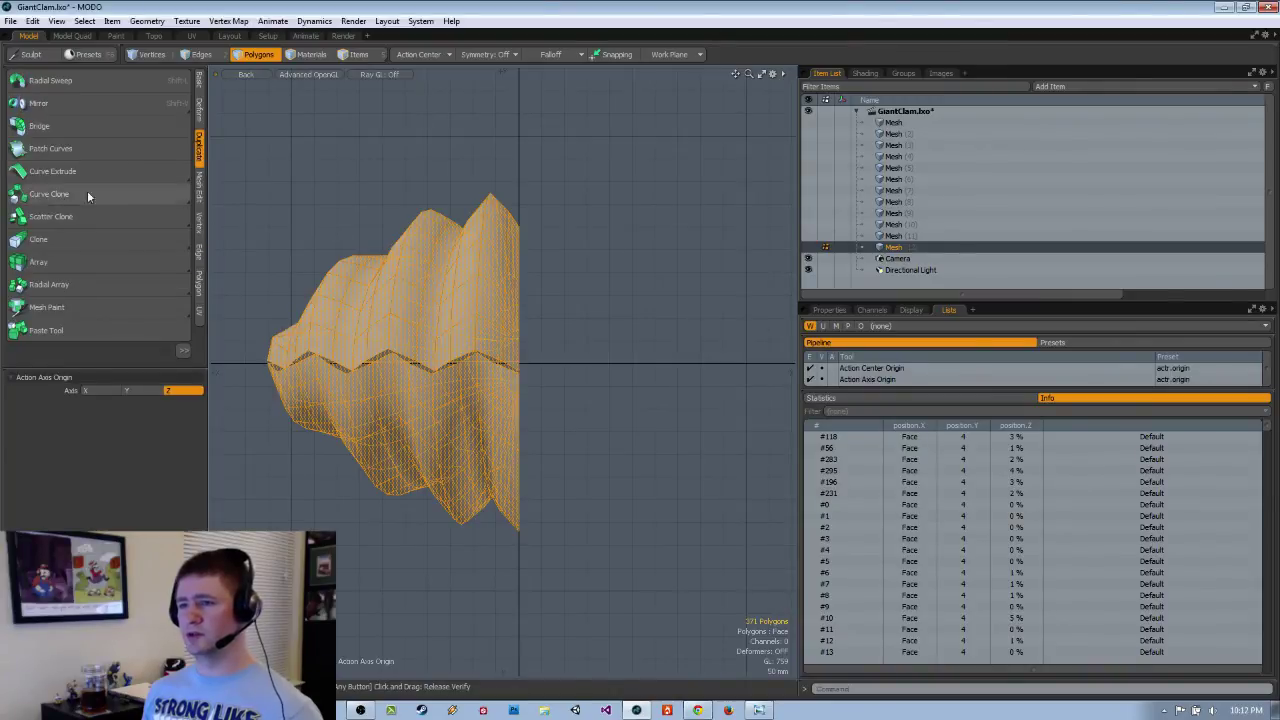
left_click(91, 104)
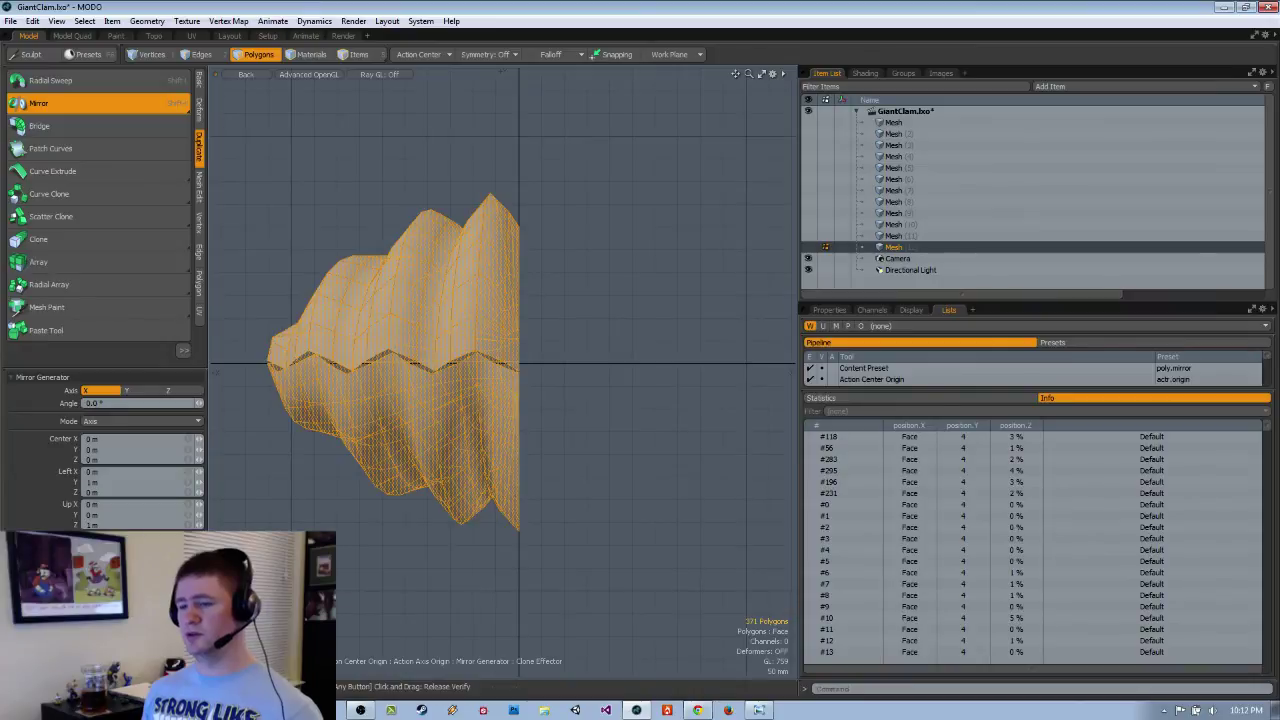
left_click(519, 405)
key("space")
Select the entire lower shell, including its mirrored half, and merge its duplicate vertices along the centre.
left_click_drag(514, 408, 536, 419)
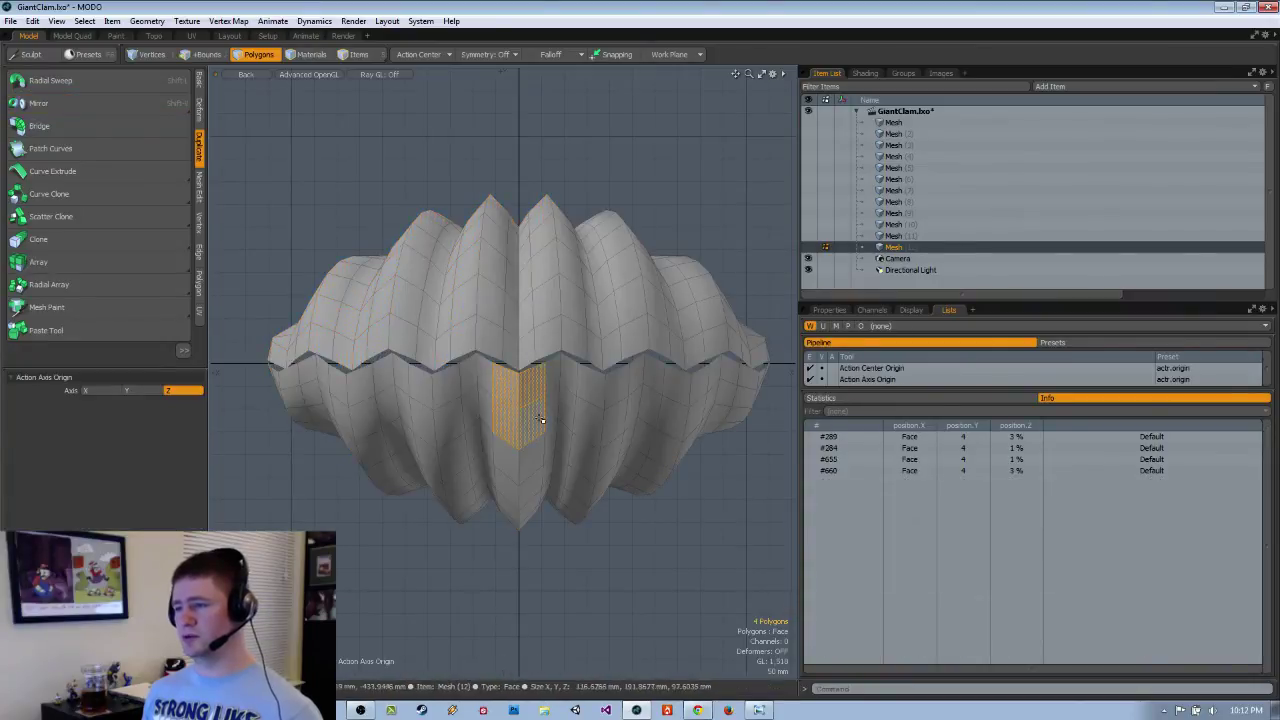
key("]")
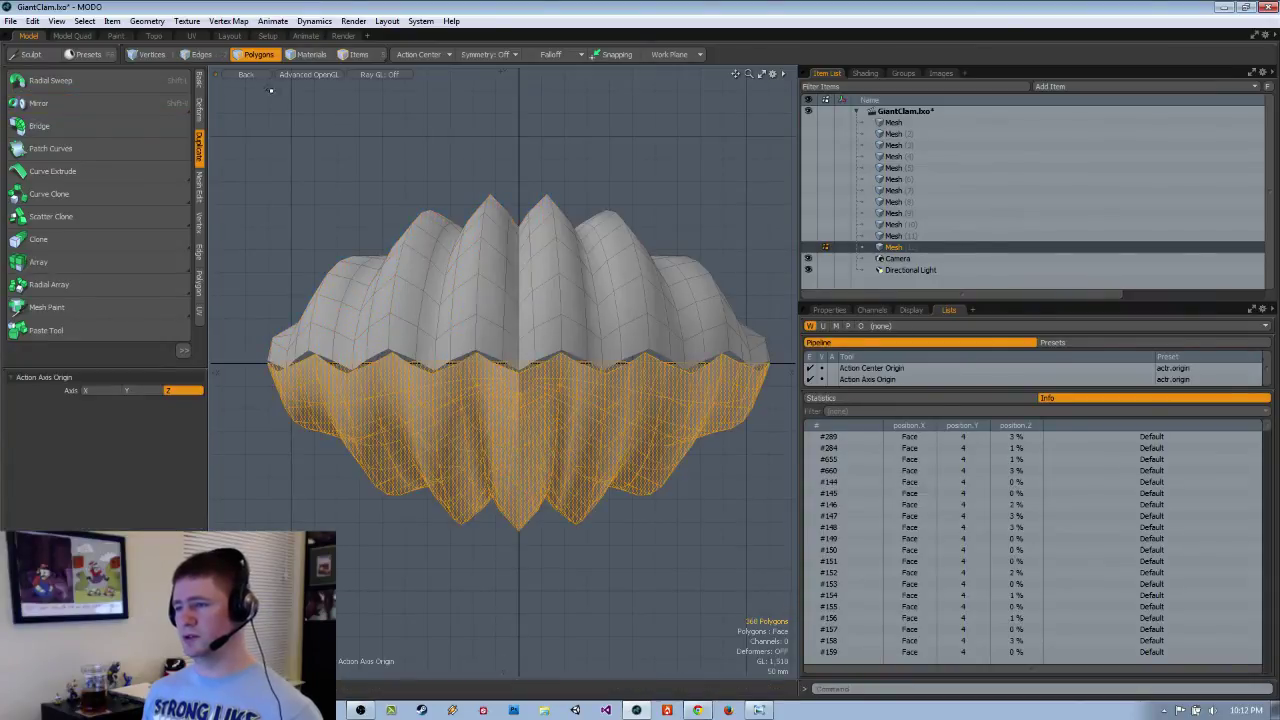
left_click(199, 238)
left_click(95, 304)
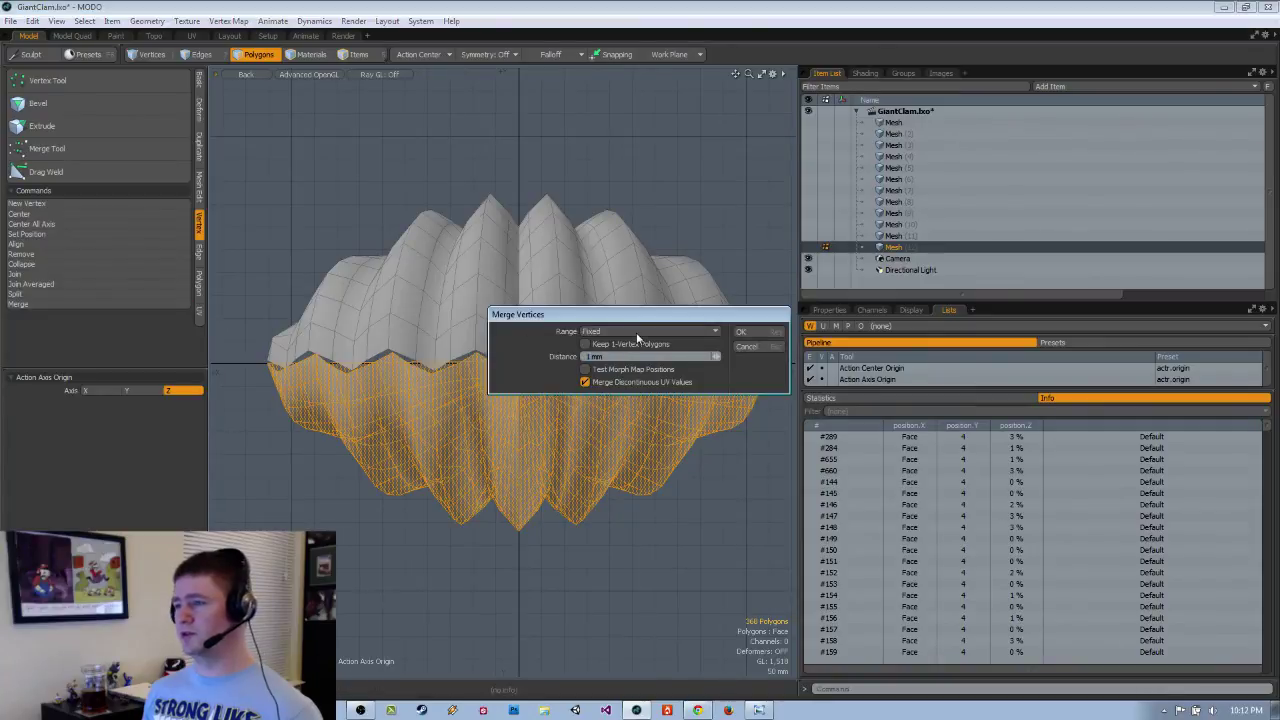
left_click(741, 331)
left_click(703, 349)
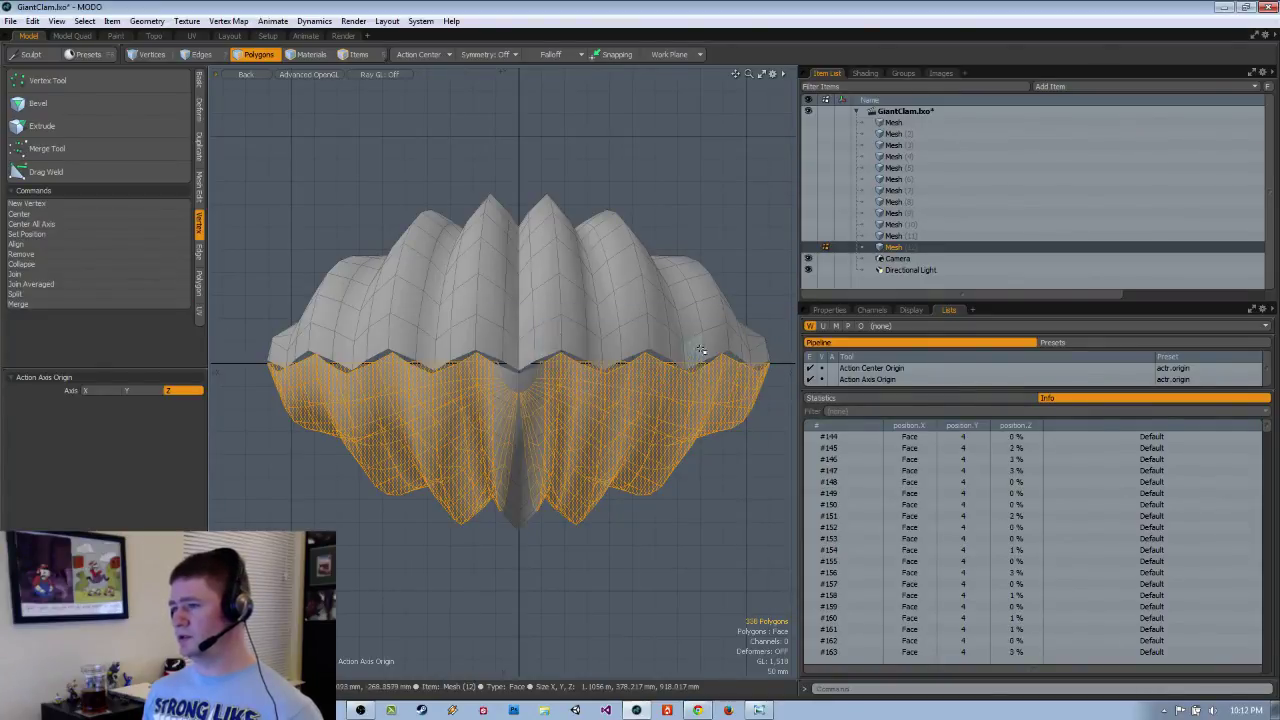
Select the entire upper shell and merge its duplicate centre vertices with the Automatic range.
left_click(510, 300)
key("bracketright")
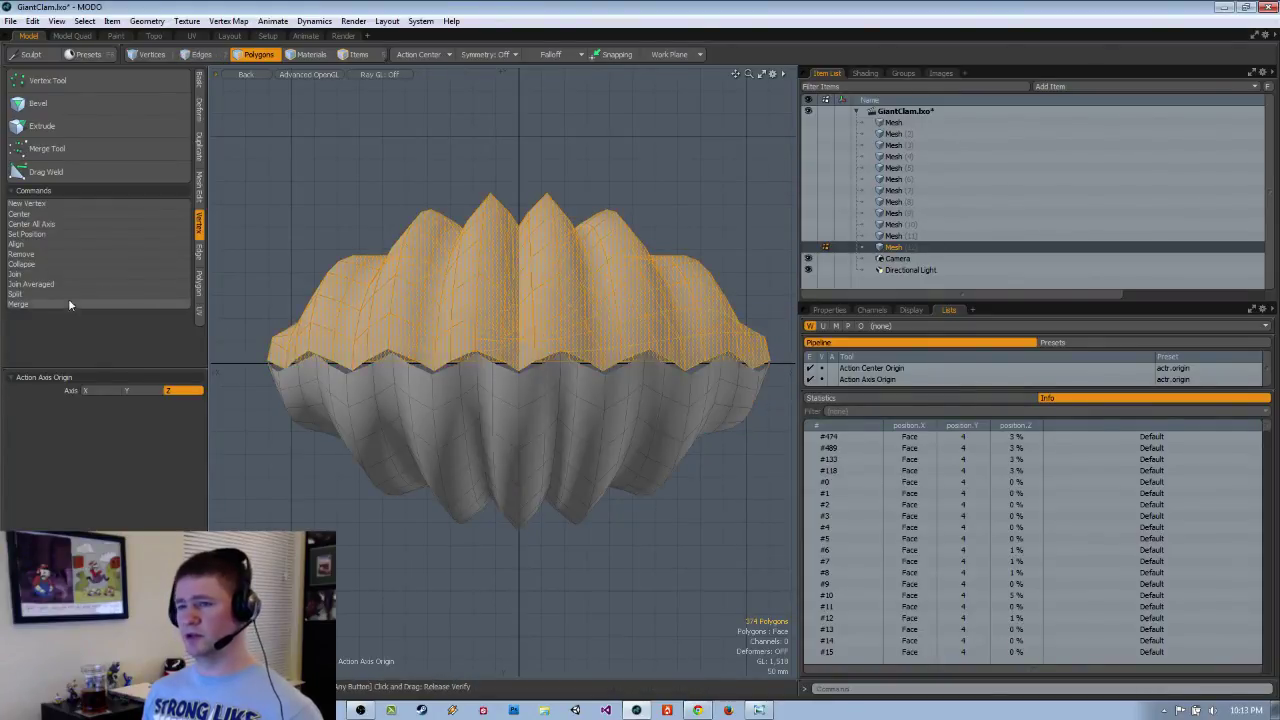
left_click(62, 304)
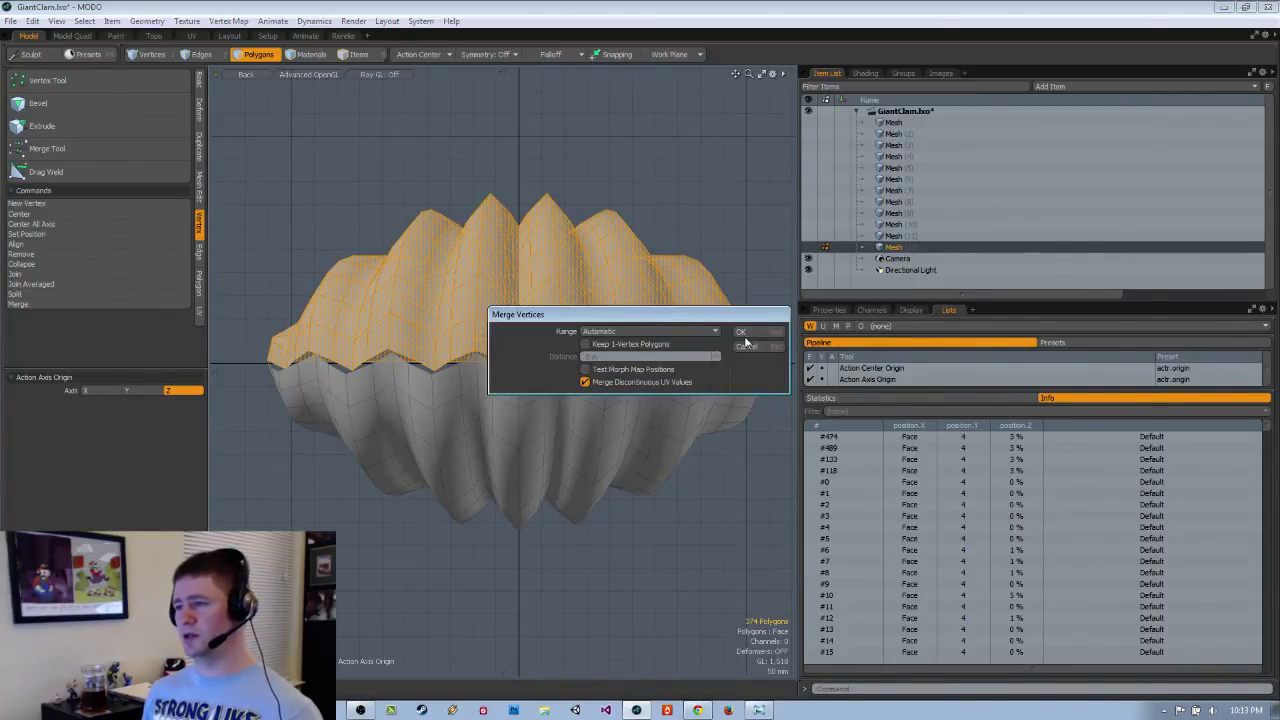
left_click(745, 333)
left_click(720, 350)
Select the groove edge loops between the ribs, five on the upper shell and four on the lower, and split them.
key("space")
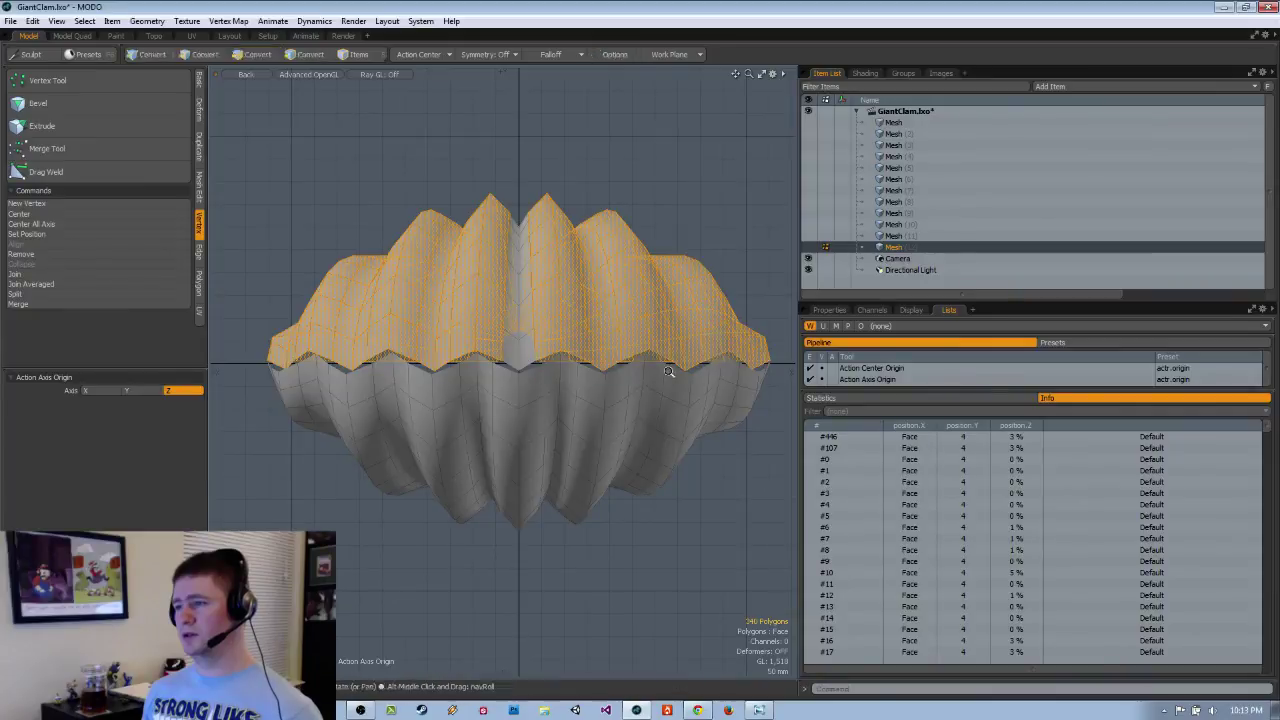
key("space")
left_click(520, 350)
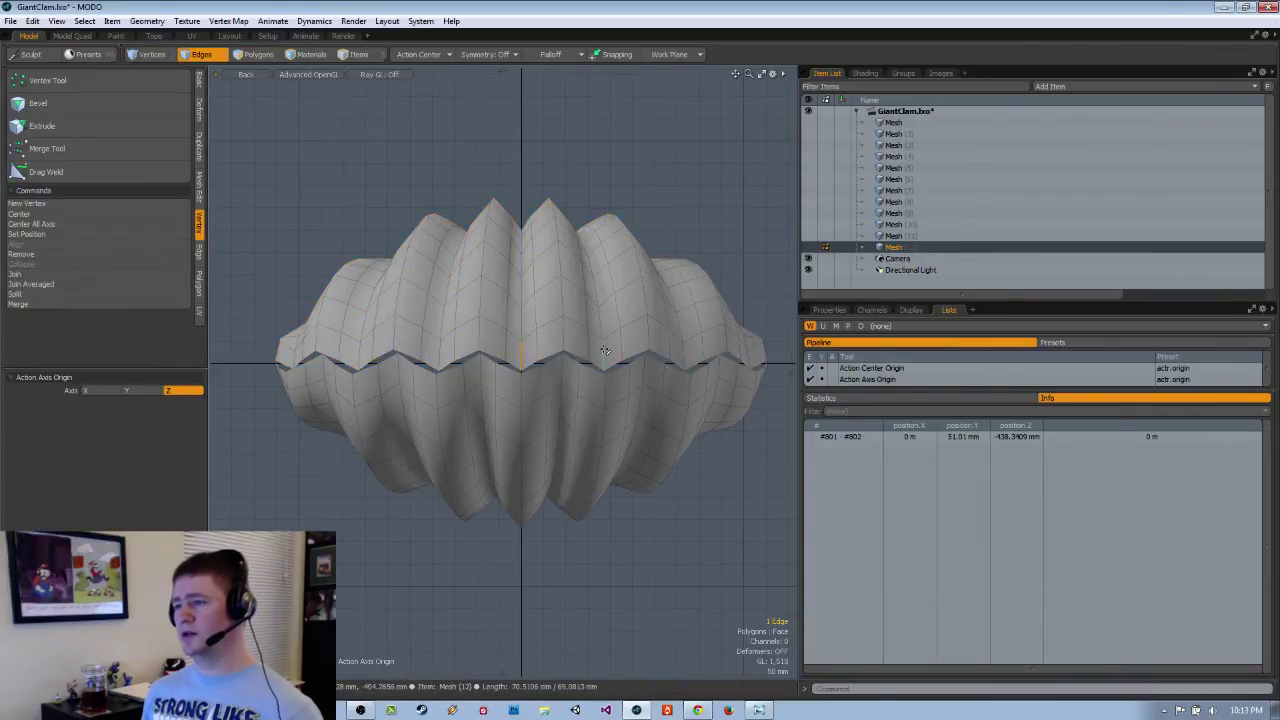
left_click(602, 352, "shift")
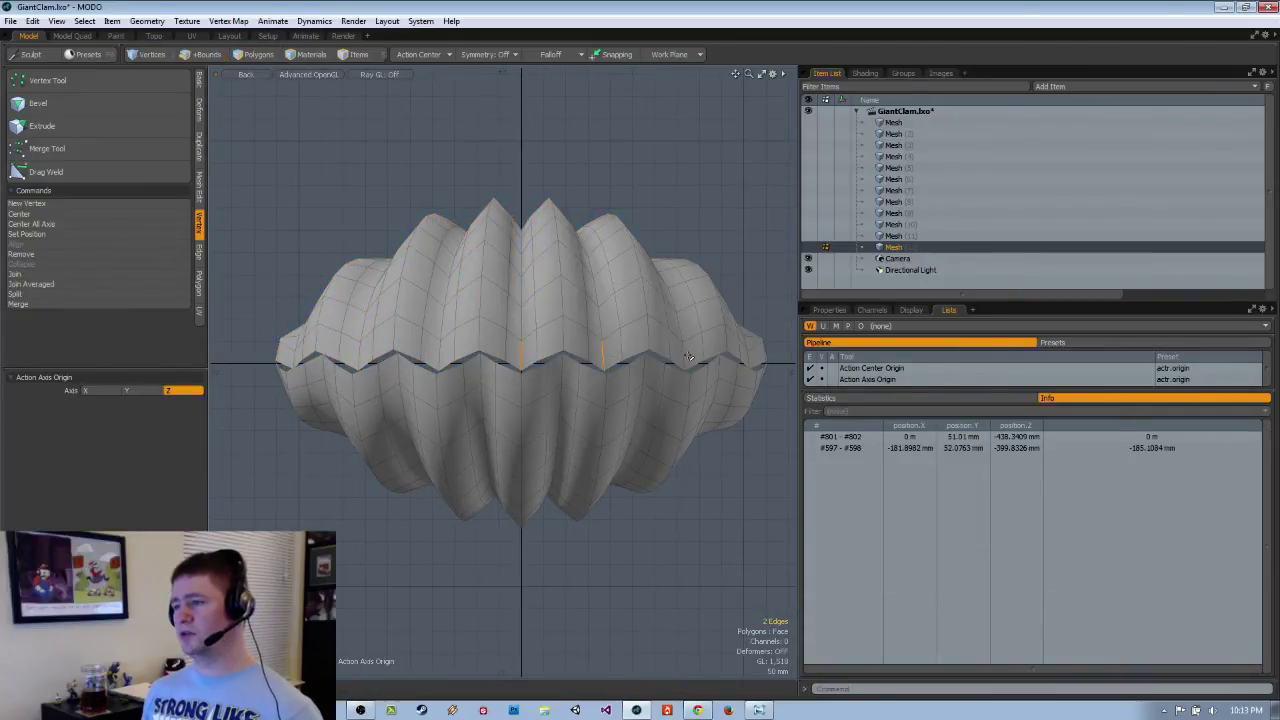
left_click(433, 351, "shift")
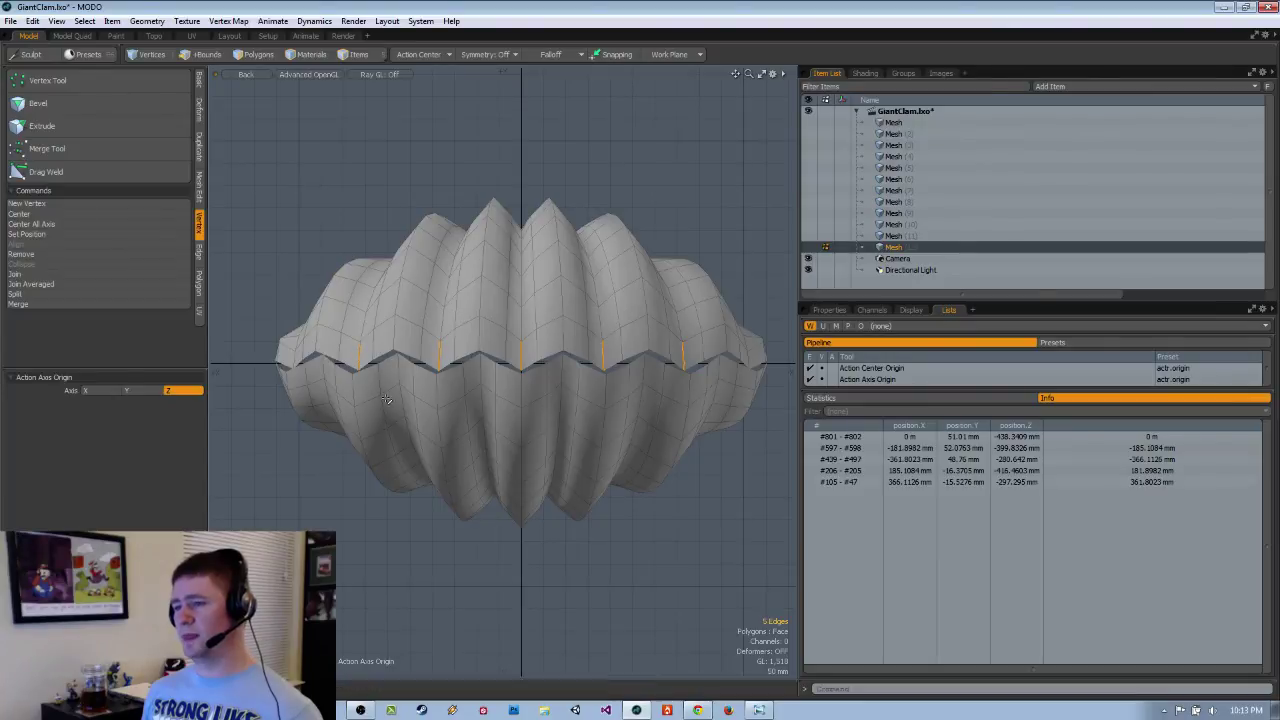
left_click(482, 376, "shift")
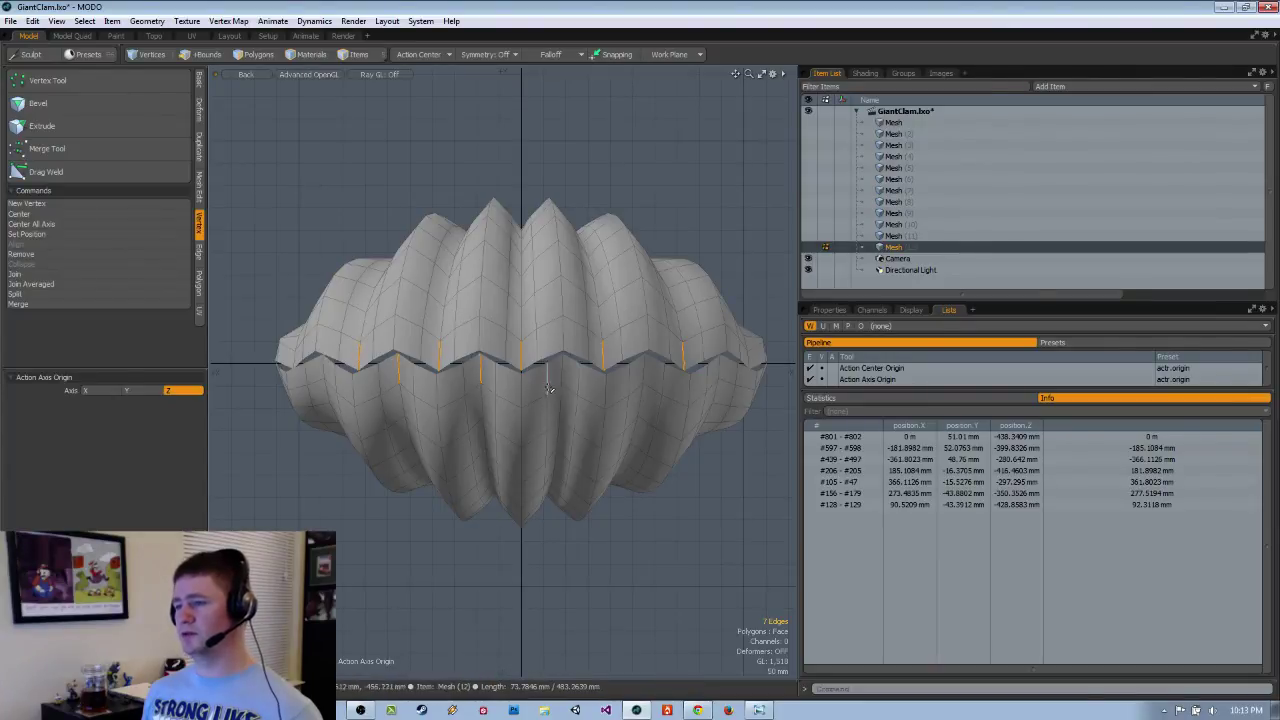
left_click(563, 374, "shift")
left_click(647, 382, "shift")
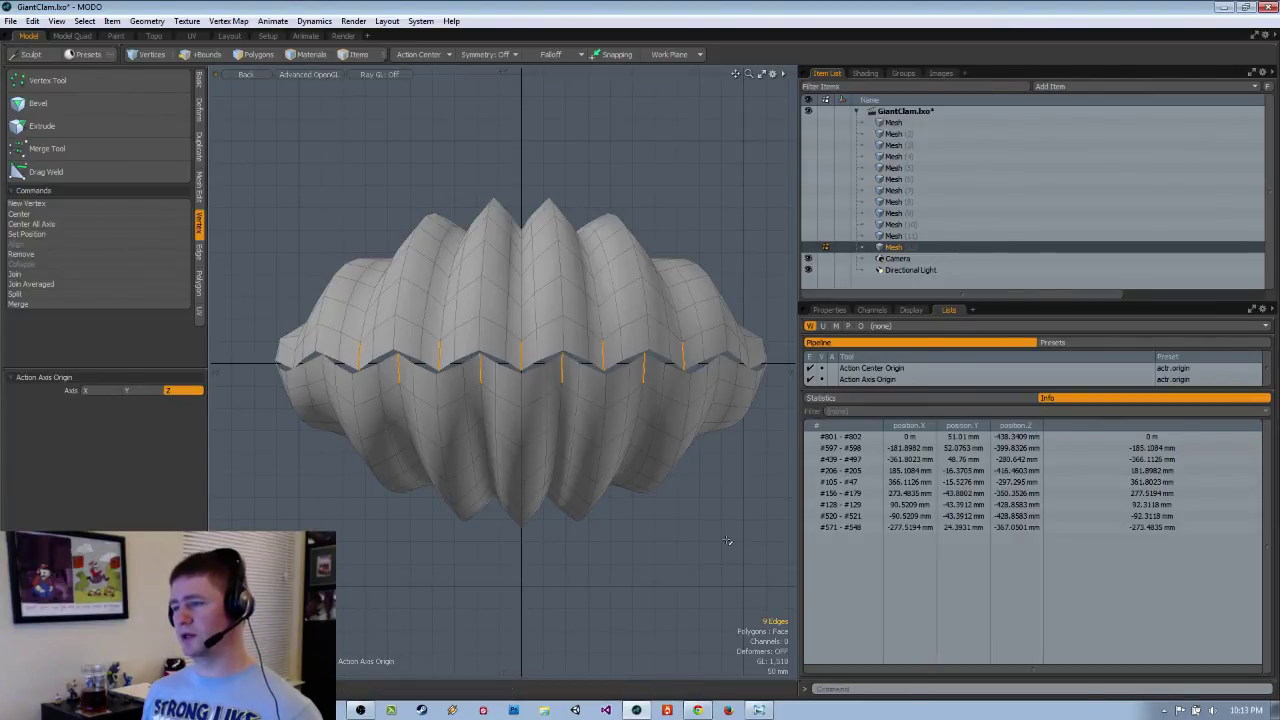
key("l")
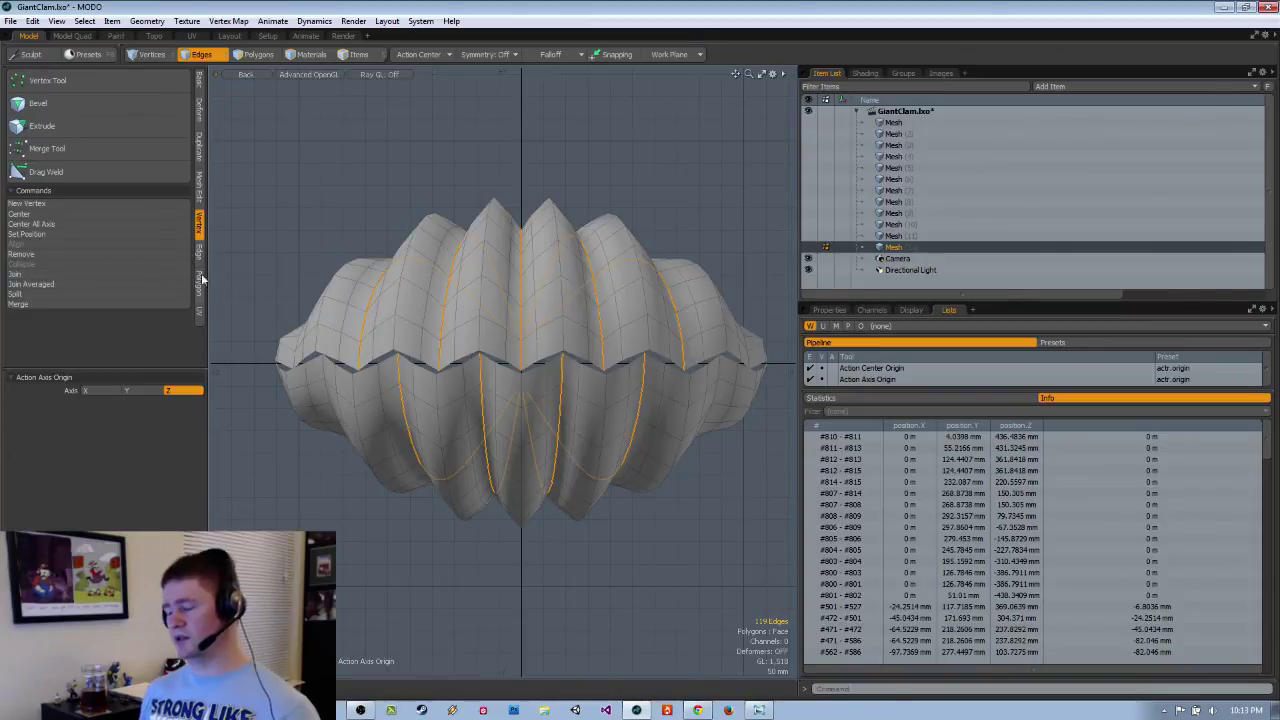
left_click(77, 286)
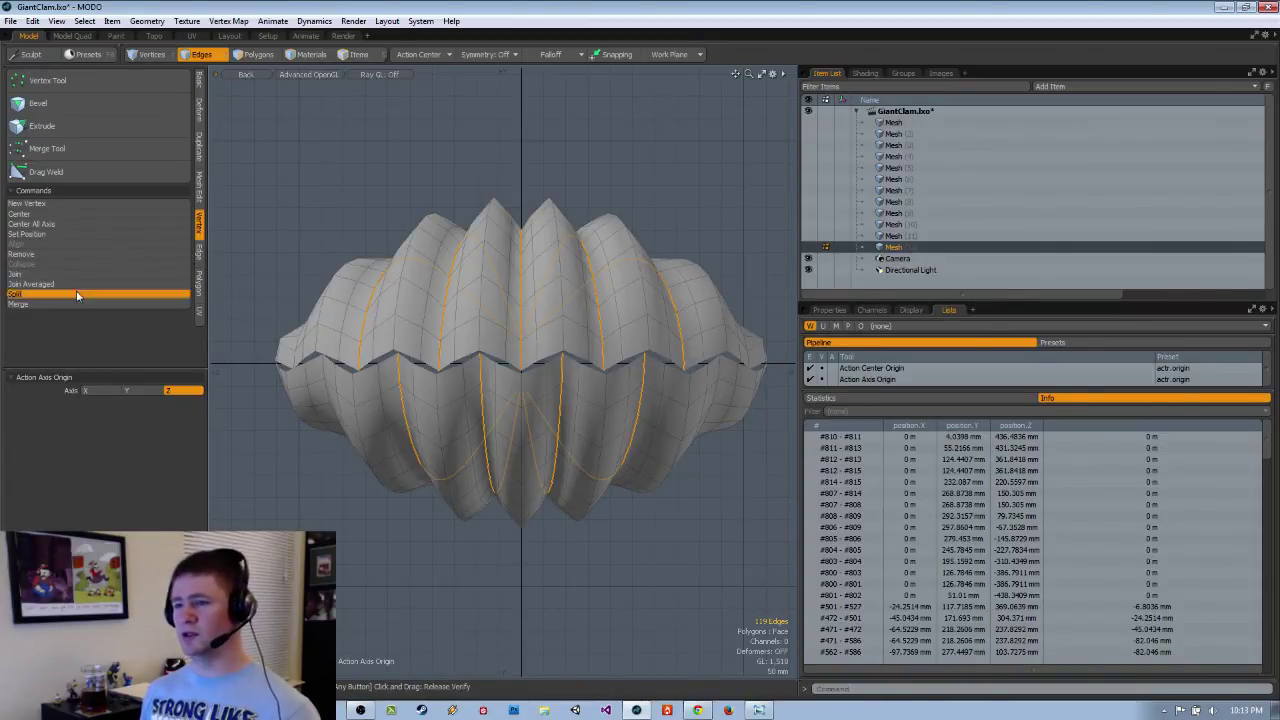
Check the polygons along the upper shell's rim in perspective by selecting across them, and clear the selection.
left_click_drag(617, 501, 603, 382, "alt")
mouse_move(603, 382)
left_mouse_down("alt")
mouse_move(602, 326)
mouse_move(587, 377)
mouse_move(513, 370)
mouse_move(590, 404)
mouse_move(572, 399)
mouse_move(602, 437)
left_mouse_up("alt")
key("3")
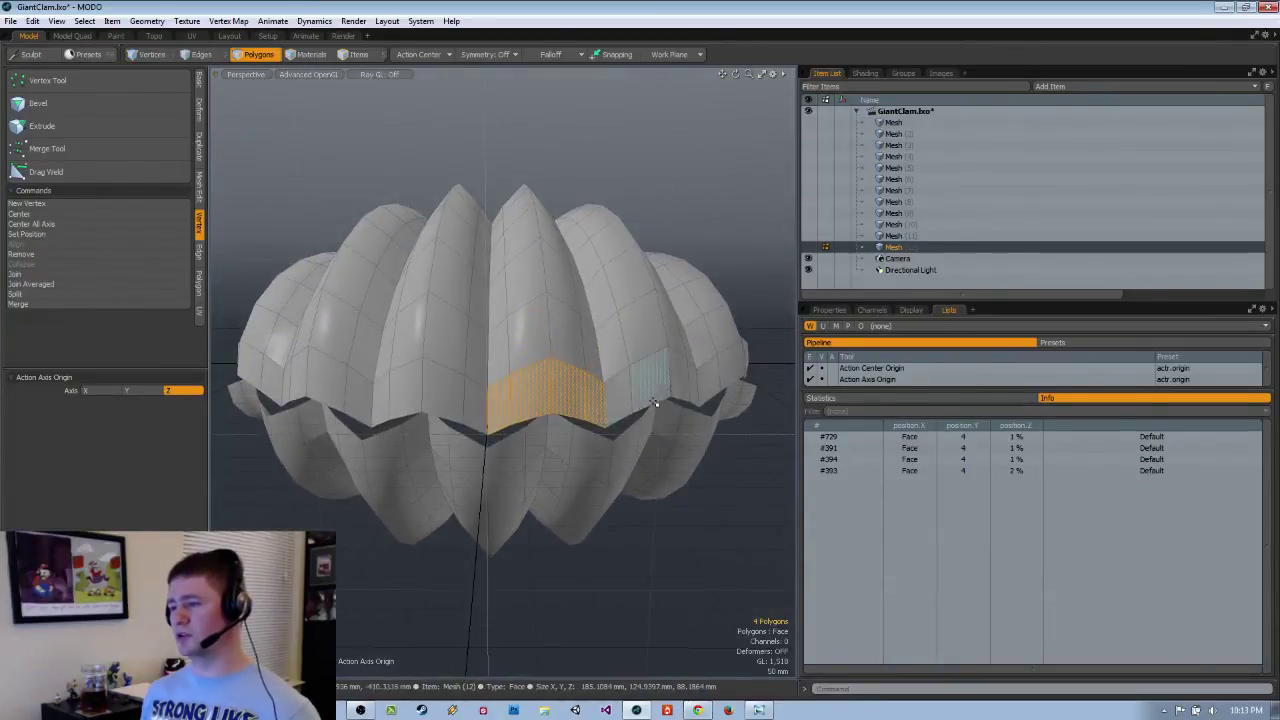
mouse_move(678, 376)
left_mouse_down()
mouse_move(532, 387)
mouse_move(331, 374)
left_mouse_up()
left_click(484, 594)
left_click_drag(484, 594, 545, 536, "alt")
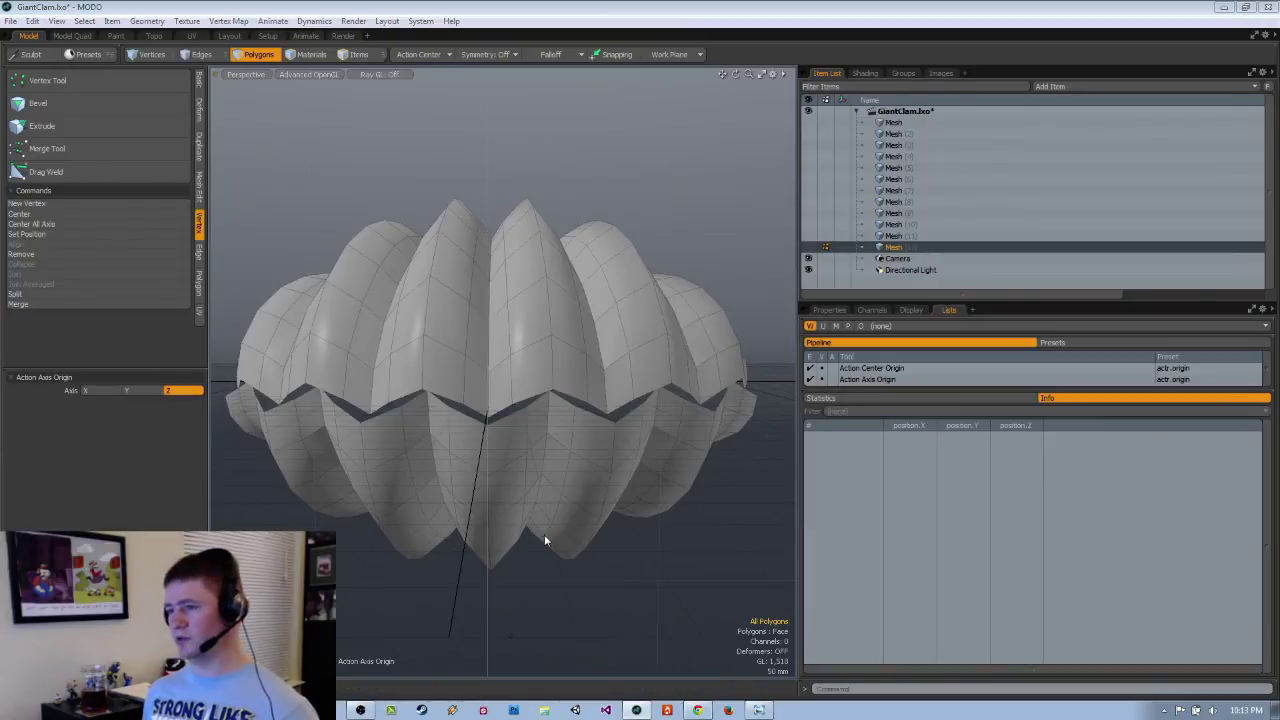
Turn on subdivision smoothing for the clam shells and look at the smoothed shape from farther away.
key("Tab")
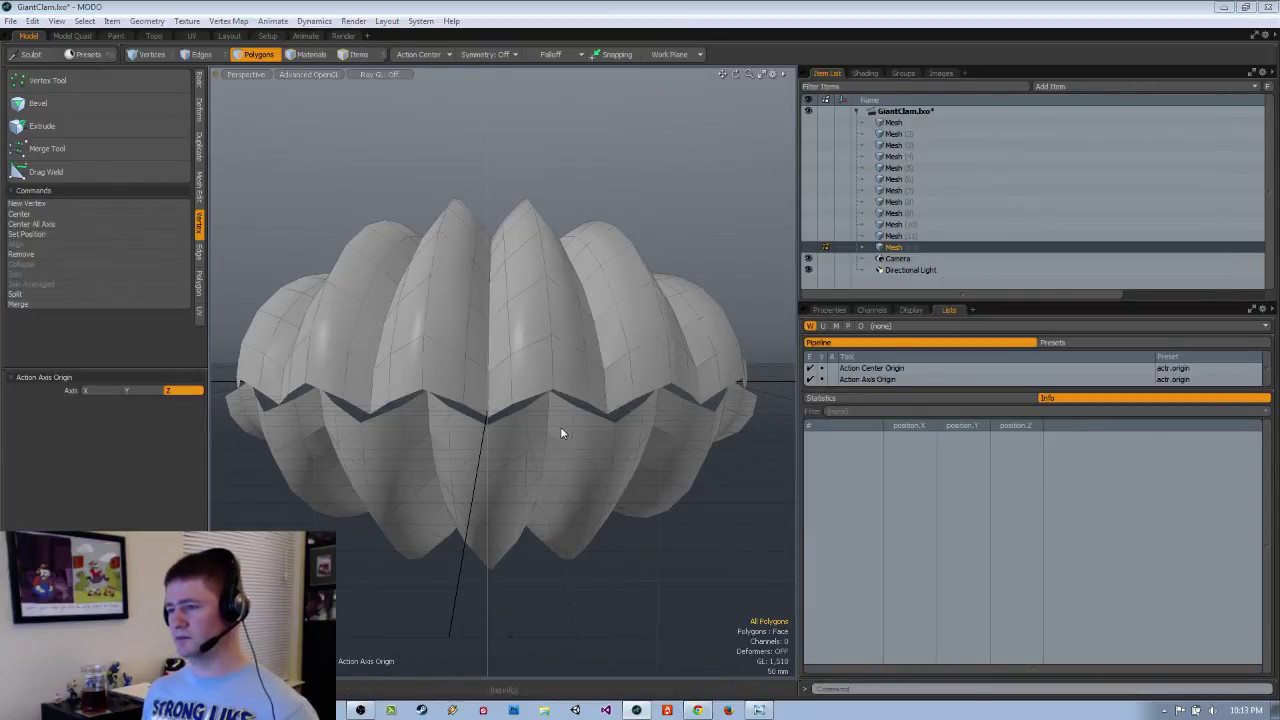
mouse_move(600, 194)
left_mouse_down("alt")
mouse_move(612, 465)
mouse_move(655, 376)
mouse_move(700, 346)
mouse_move(617, 497)
mouse_move(632, 290)
left_mouse_up("alt")
scroll(622, 432, "down", 5)
scroll(632, 320, "up", 2)
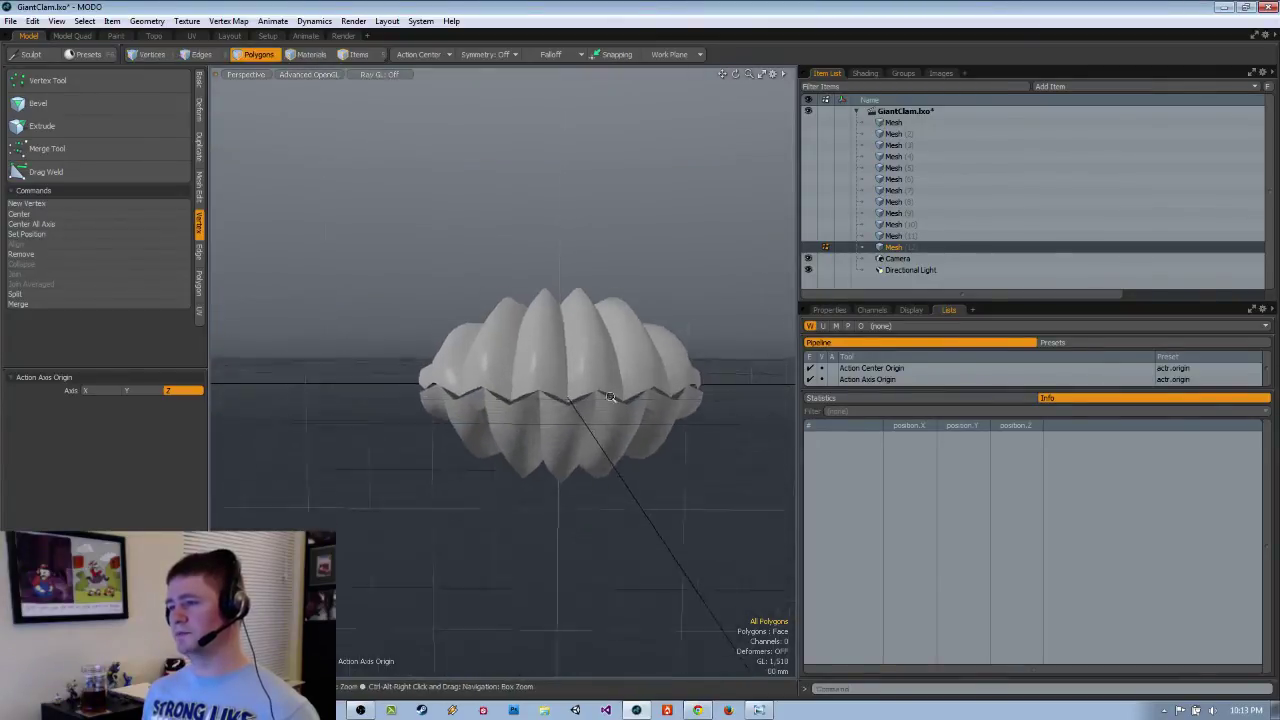
left_click_drag(462, 374, 672, 374)
key("bracketright")
key("ctrl+z")
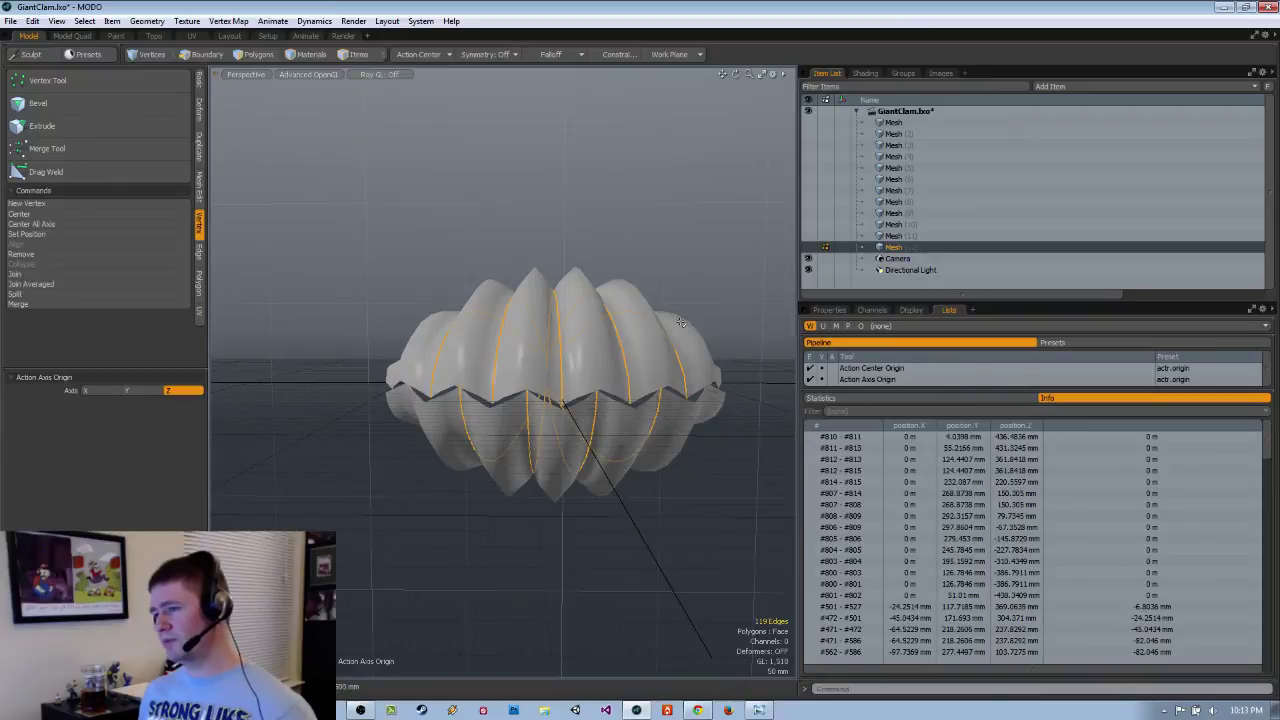
key("ctrl+z")
Deselect all edges, save the clam scene and minimize the modeling program to reveal the reference image.
left_click_drag(660, 231, 640, 231, "alt")
left_click(640, 231)
key("ctrl")
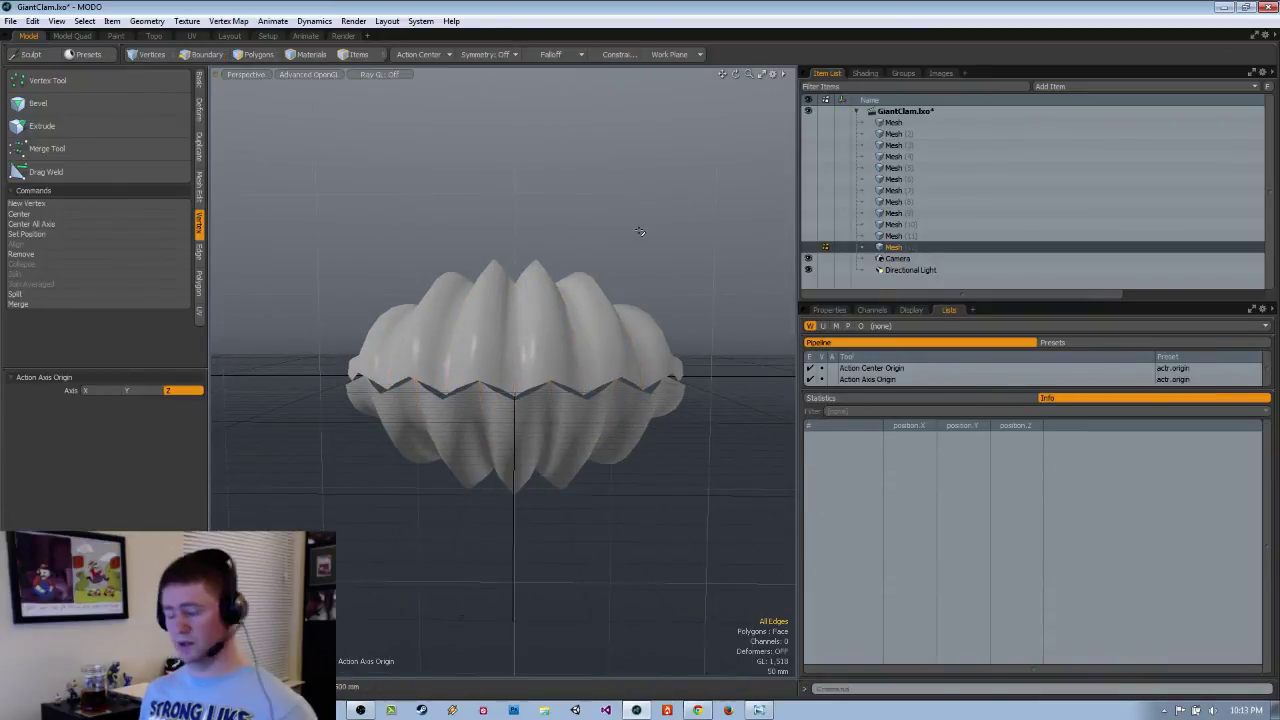
key("ctrl+s")
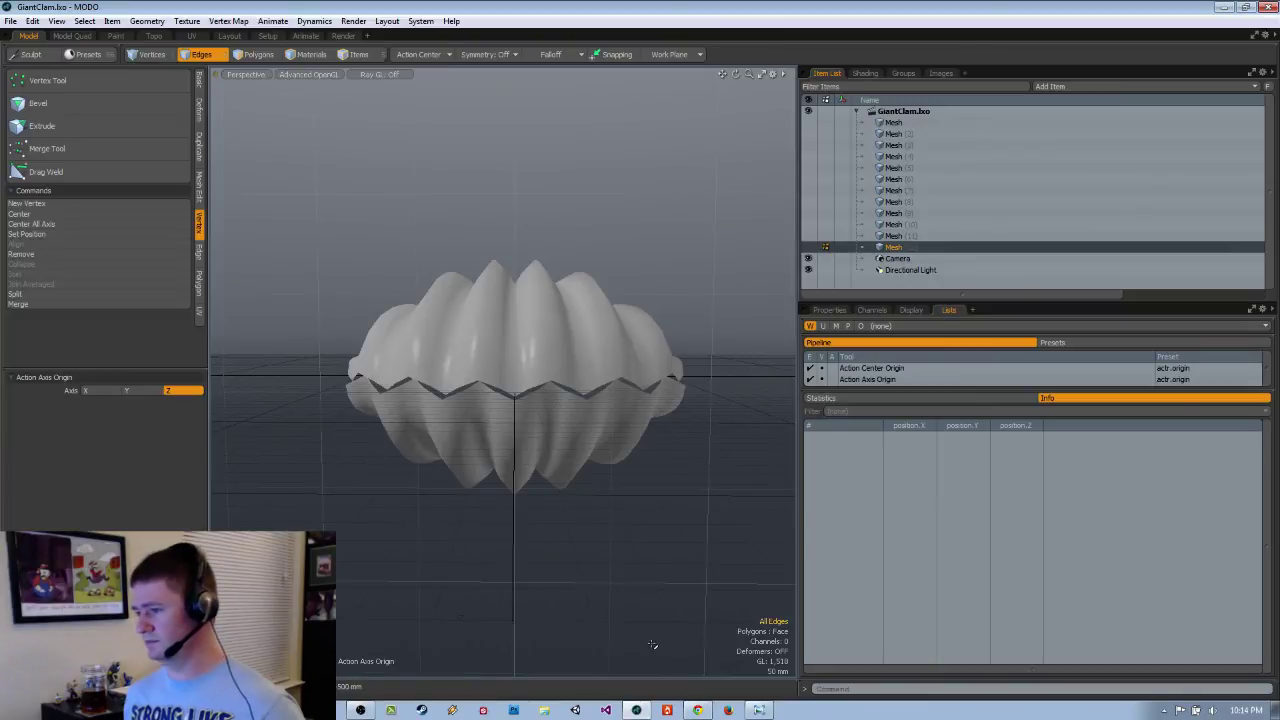
left_click(636, 710)
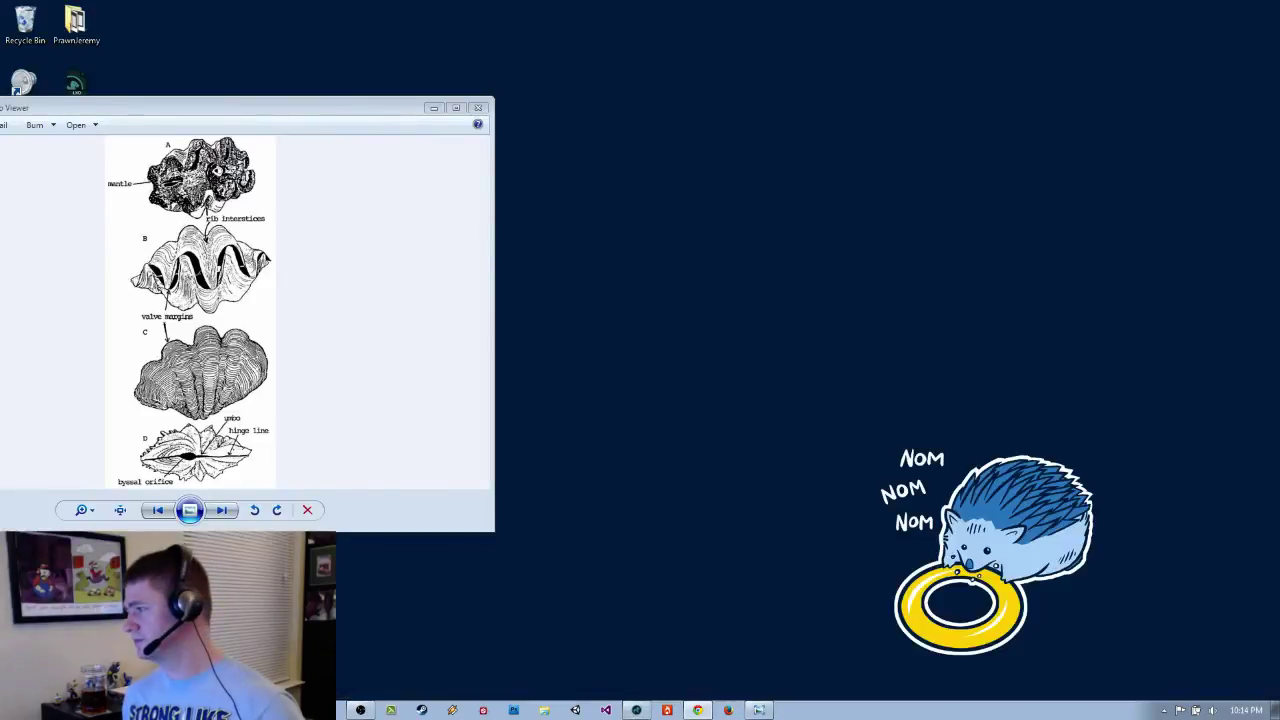